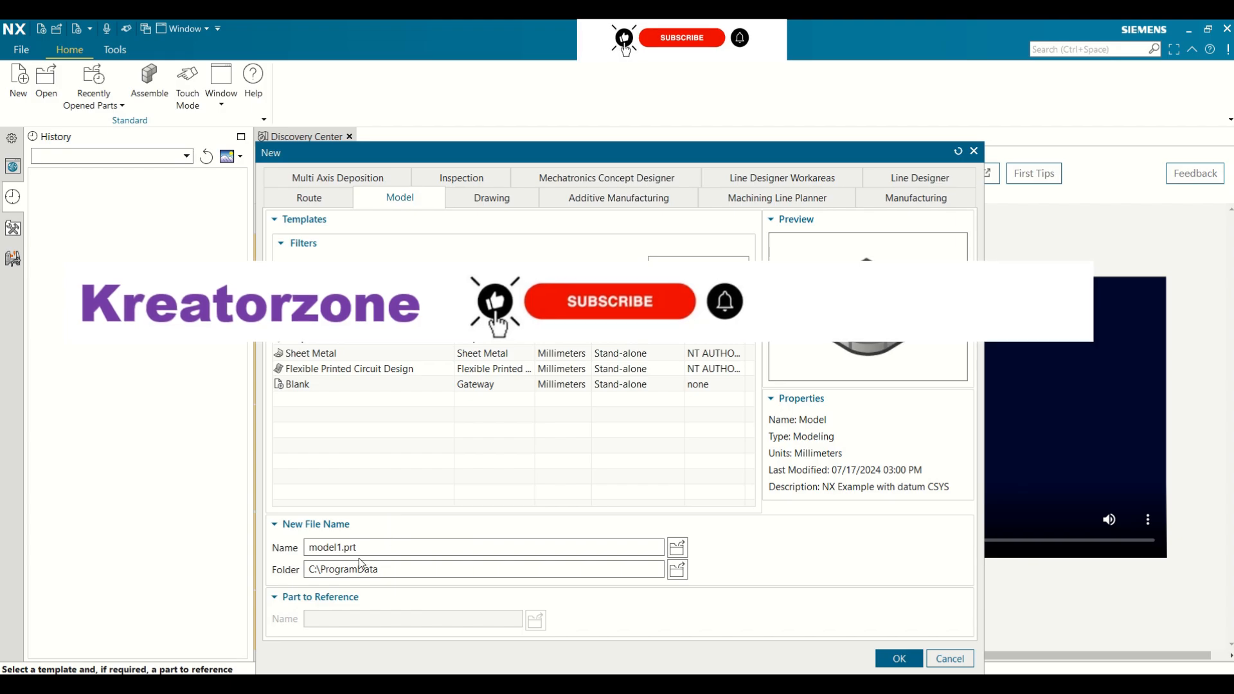
- Create a new millimetre part from the Model template with the file name Extrude
click(363, 547)
double_click(363, 548)
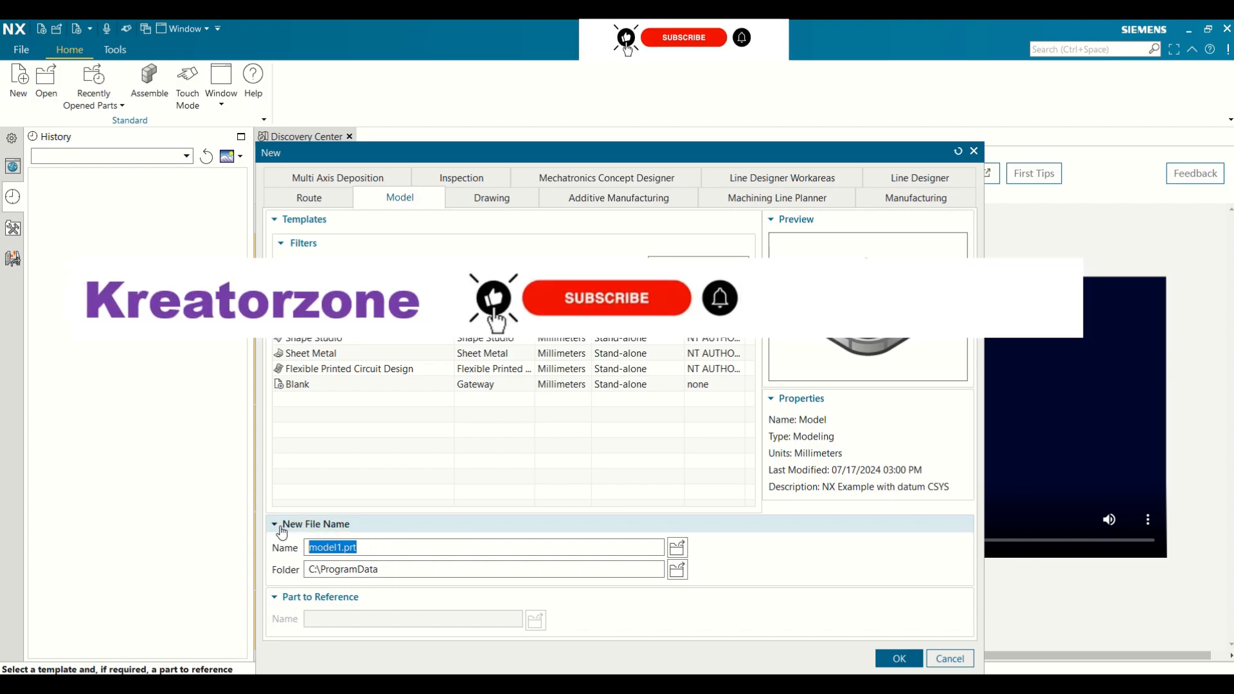
key(BackSpace)
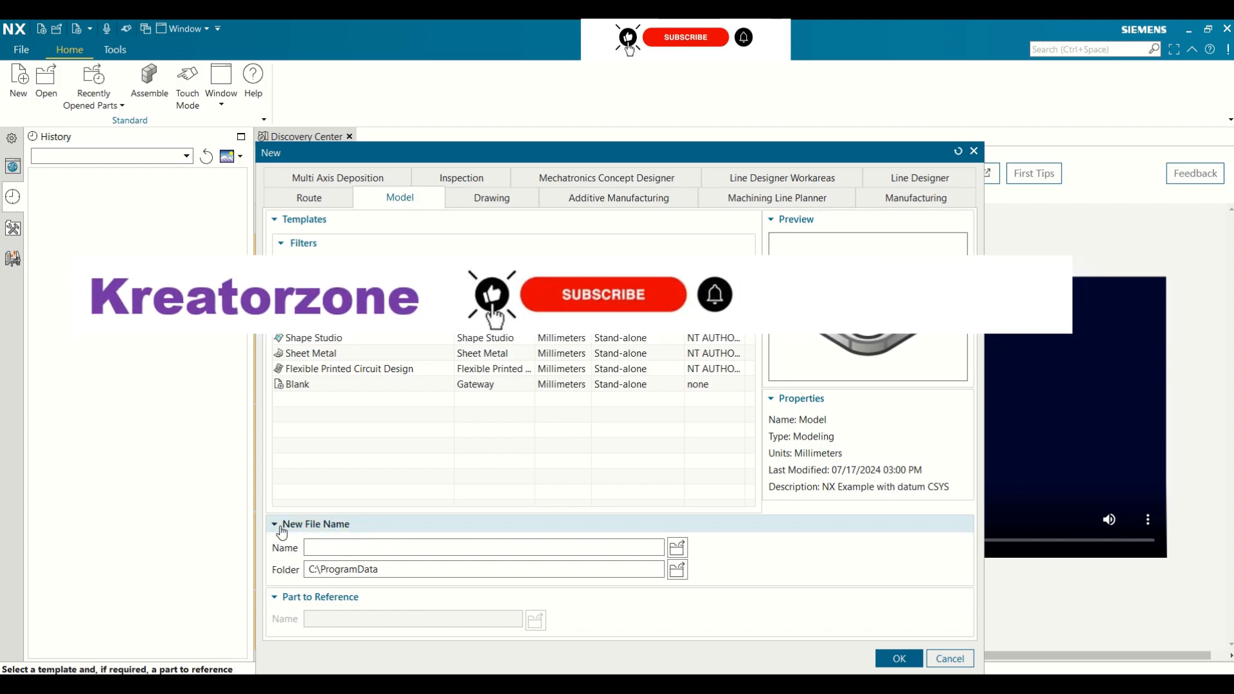
text(Extrude)
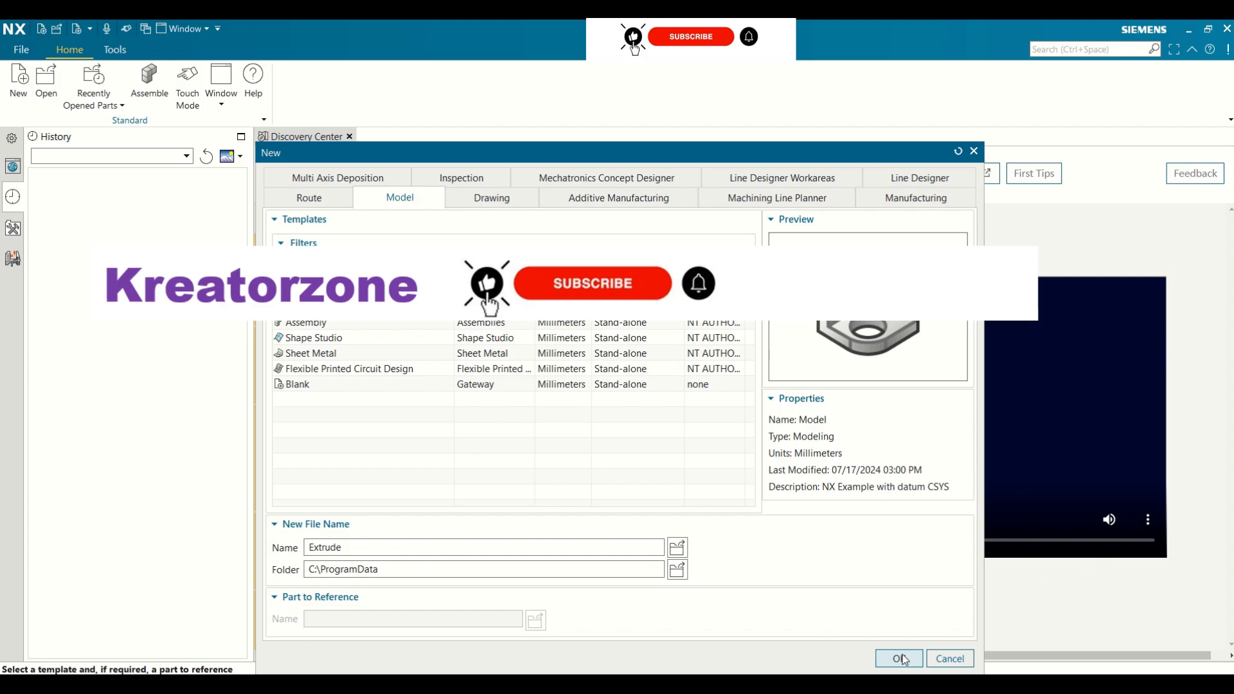
click(900, 659)
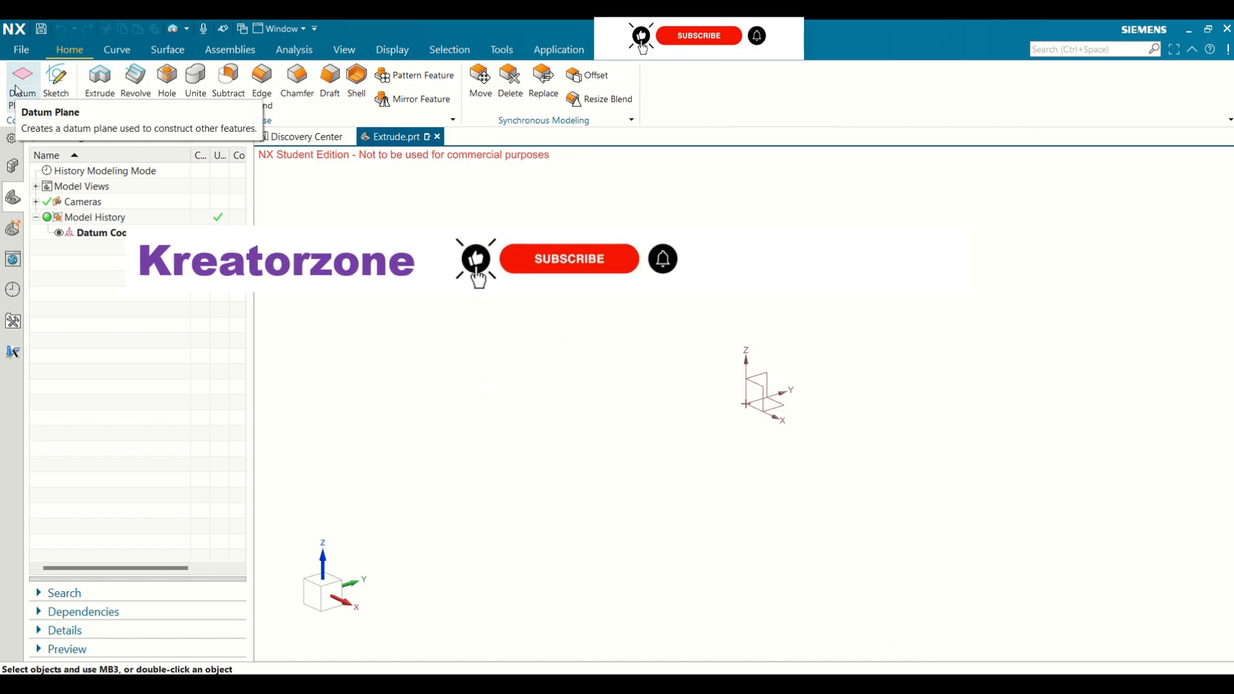
- Start an Extrude feature and create its section sketch on the Top plane
click(34, 106)
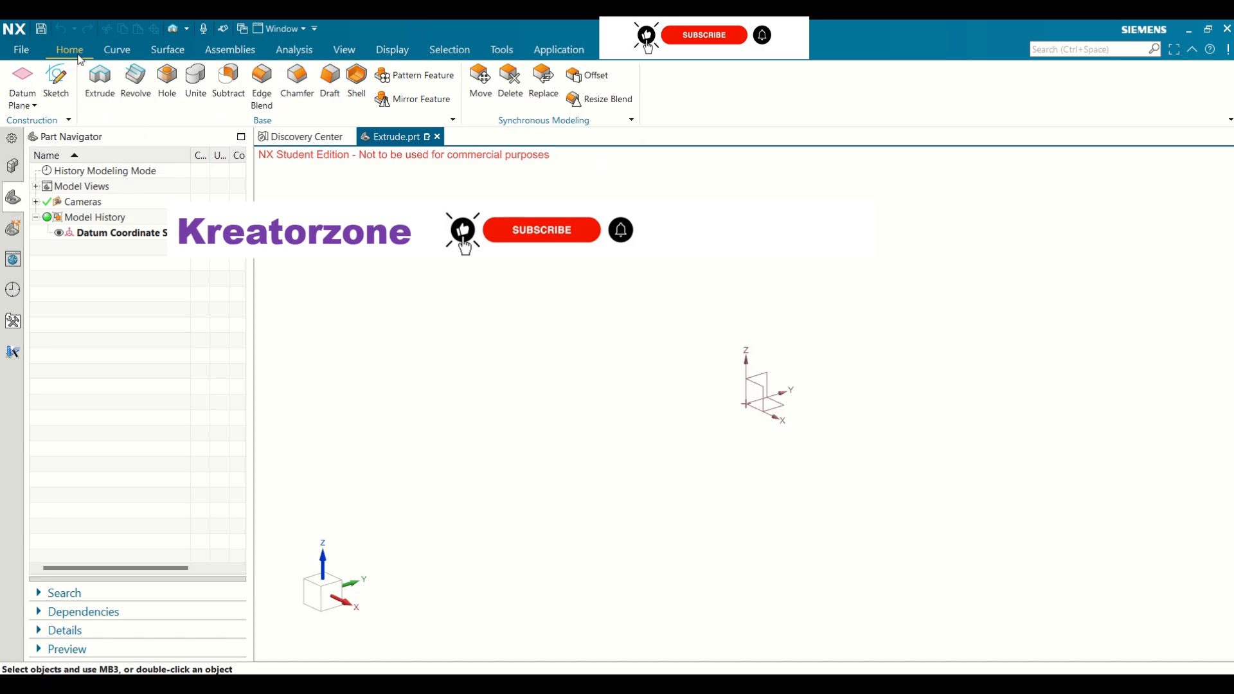
click(98, 93)
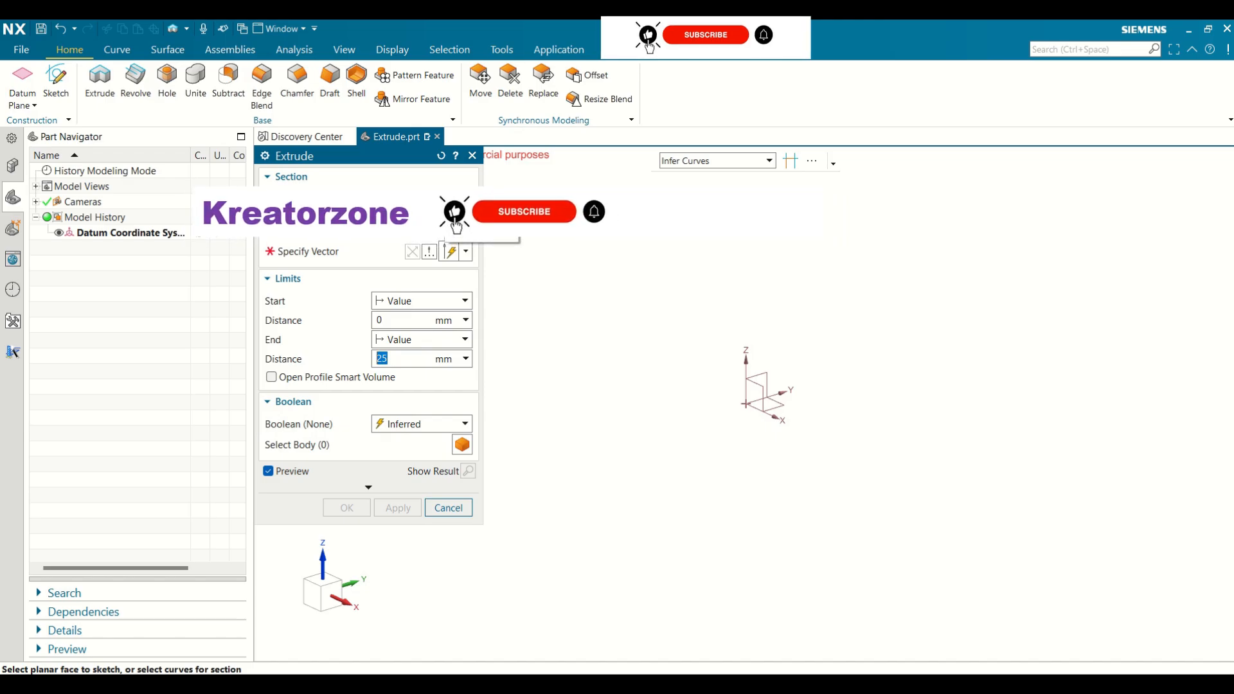
click(444, 197)
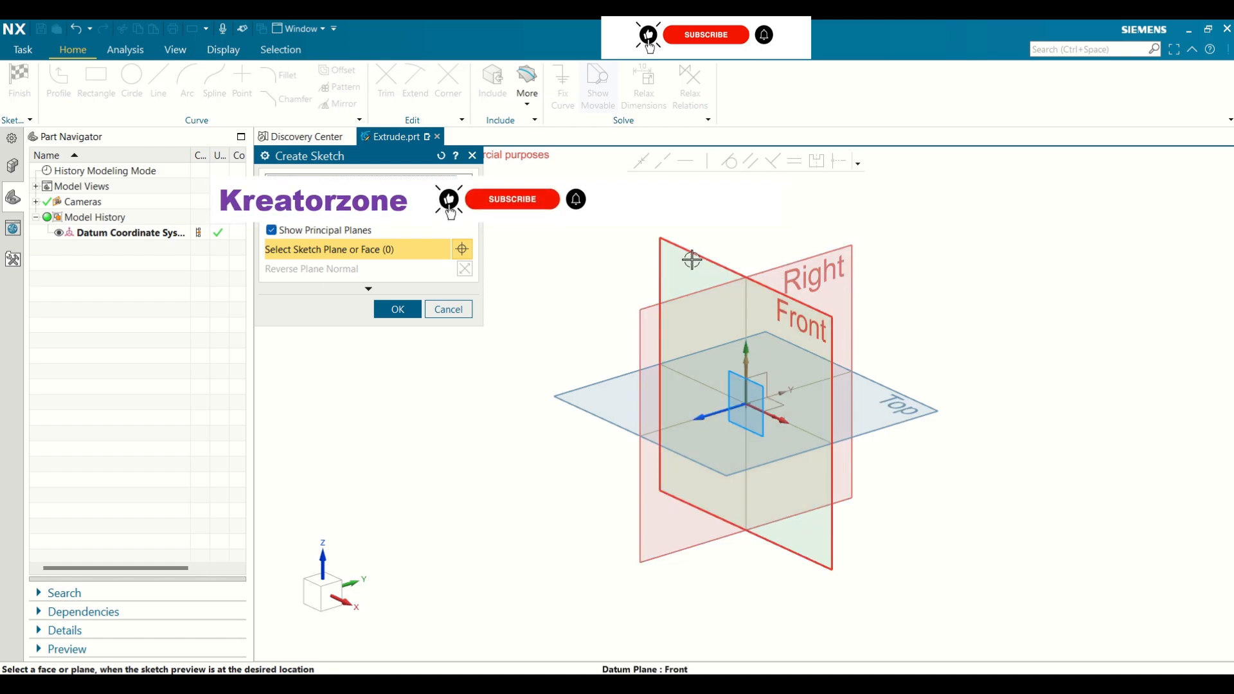
click(919, 418)
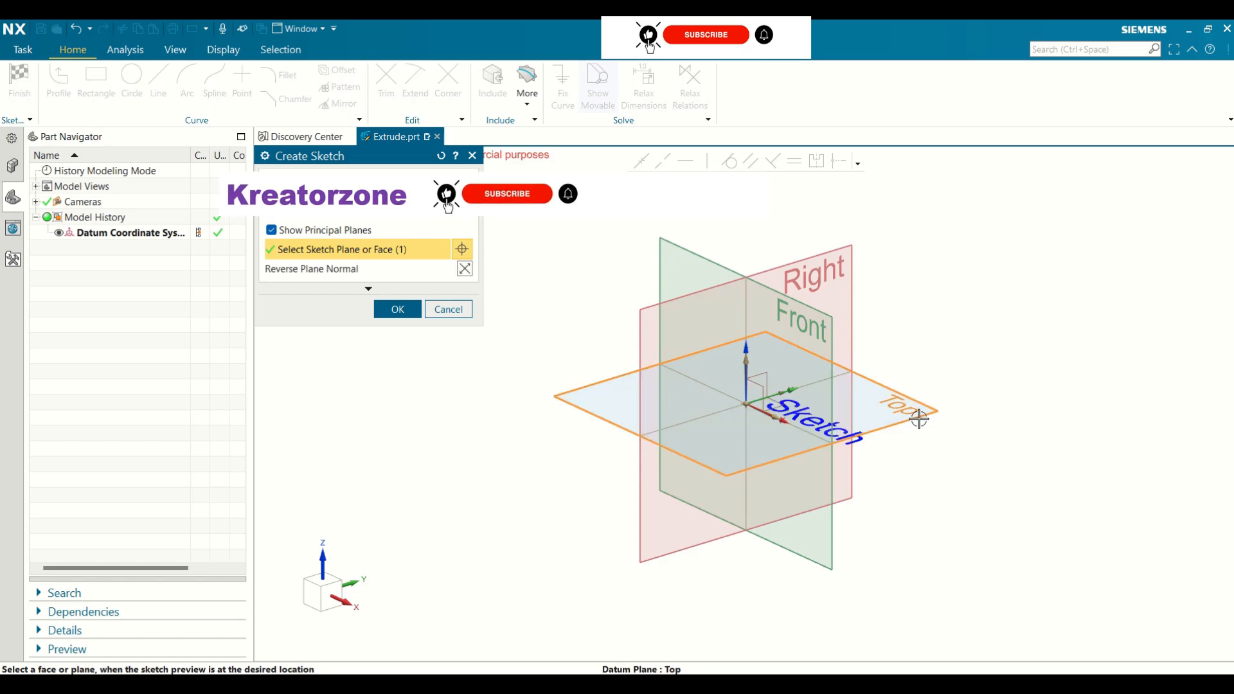
click(403, 313)
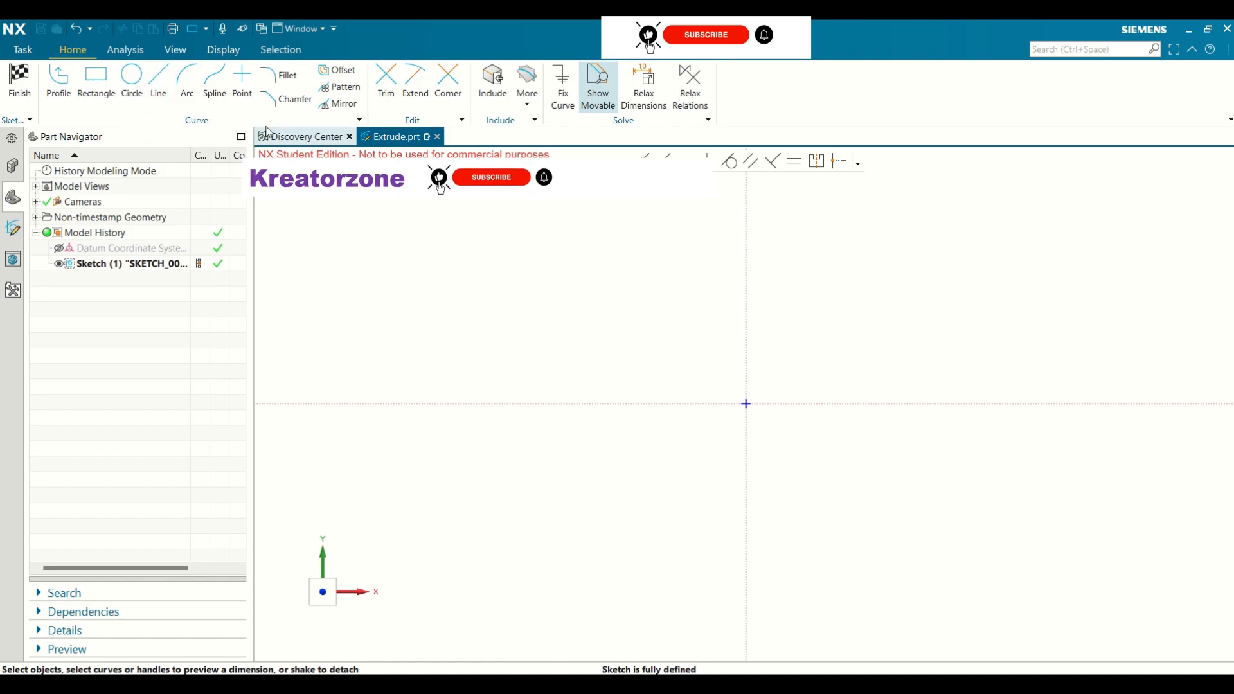
- Sketch a centre rectangle about 709 mm wide on the origin and delete all of its curves
click(107, 103)
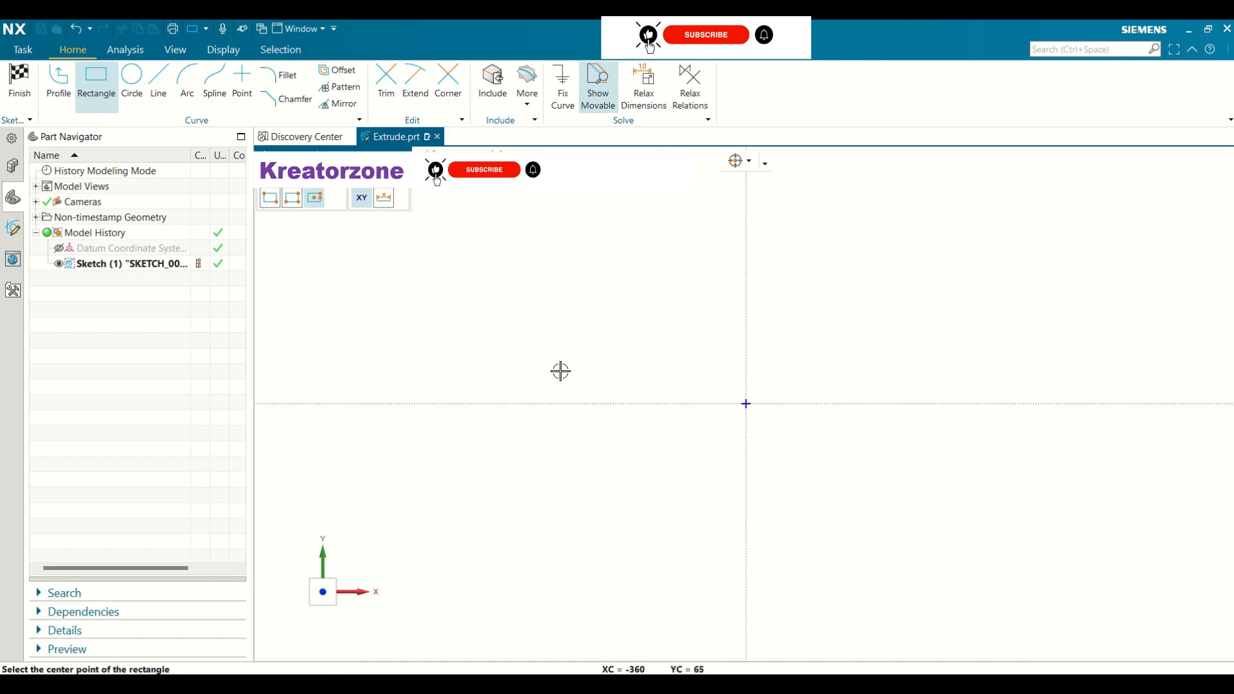
click(747, 404)
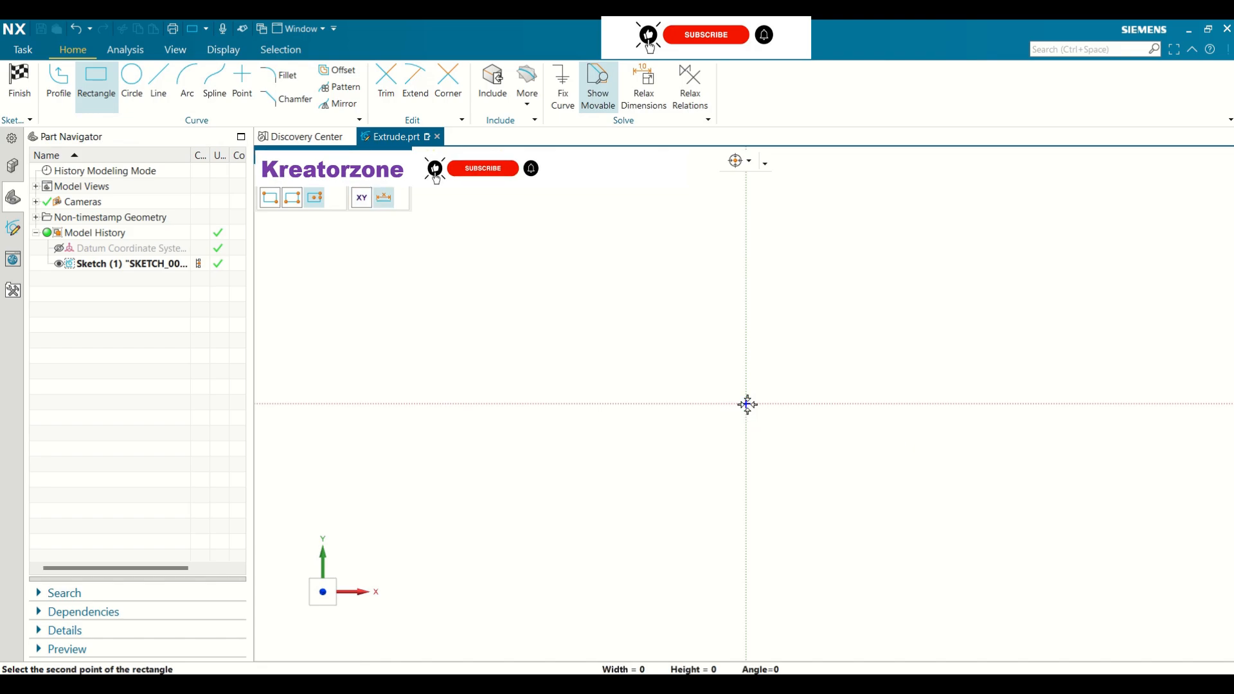
click(947, 409)
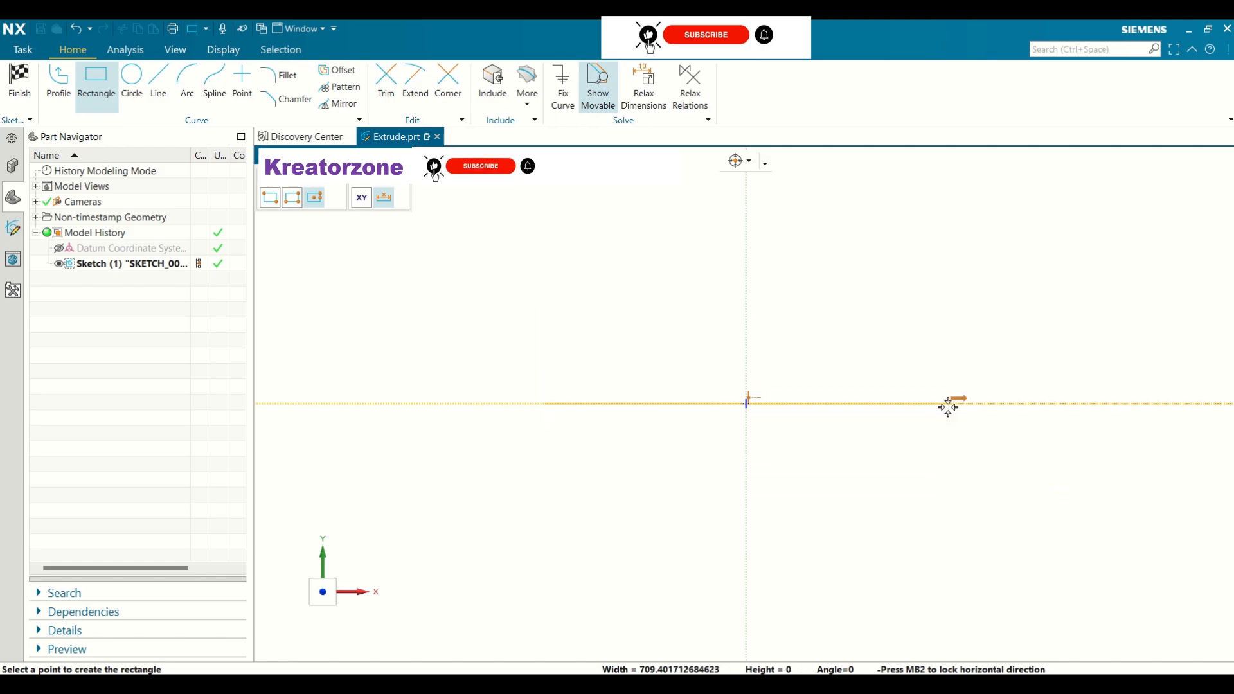
click(953, 552)
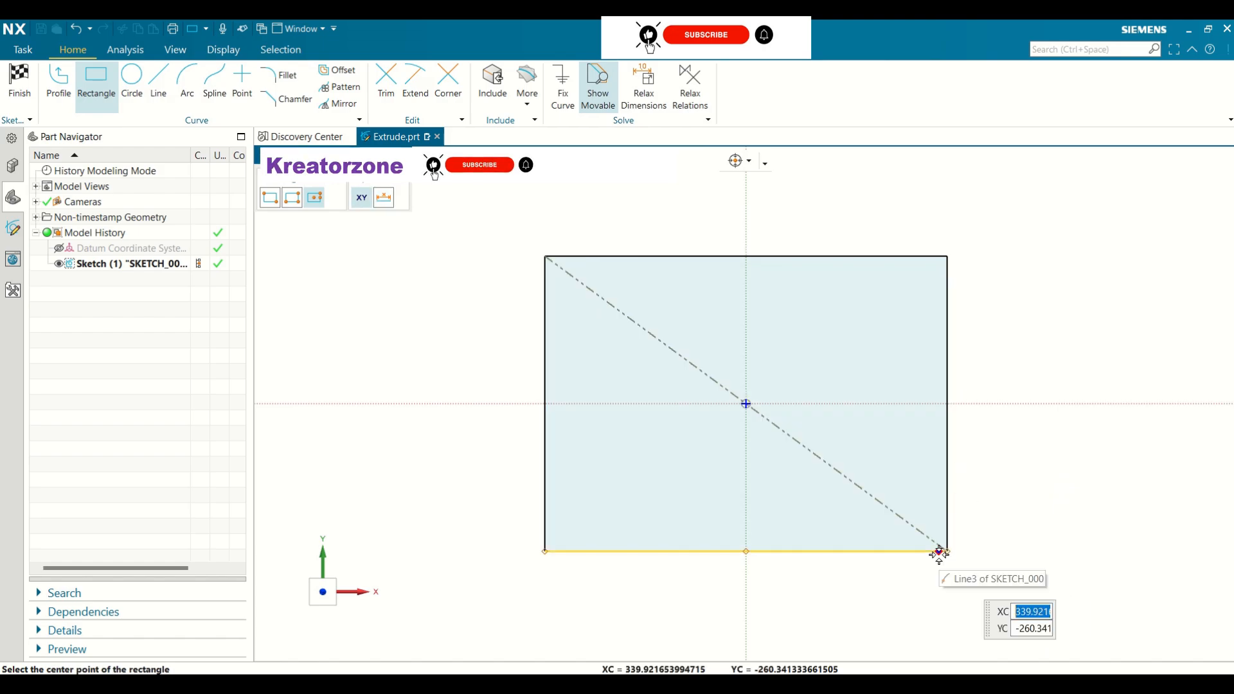
scroll(469, 217, up, 1)
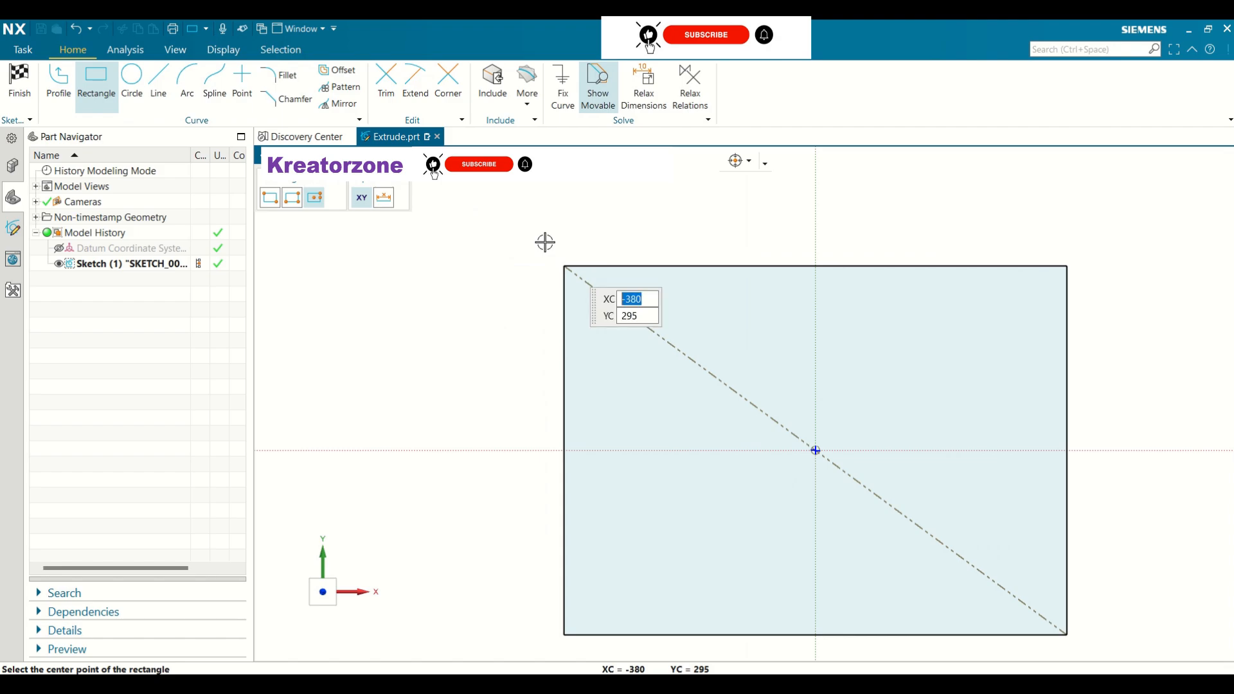
key(Escape)
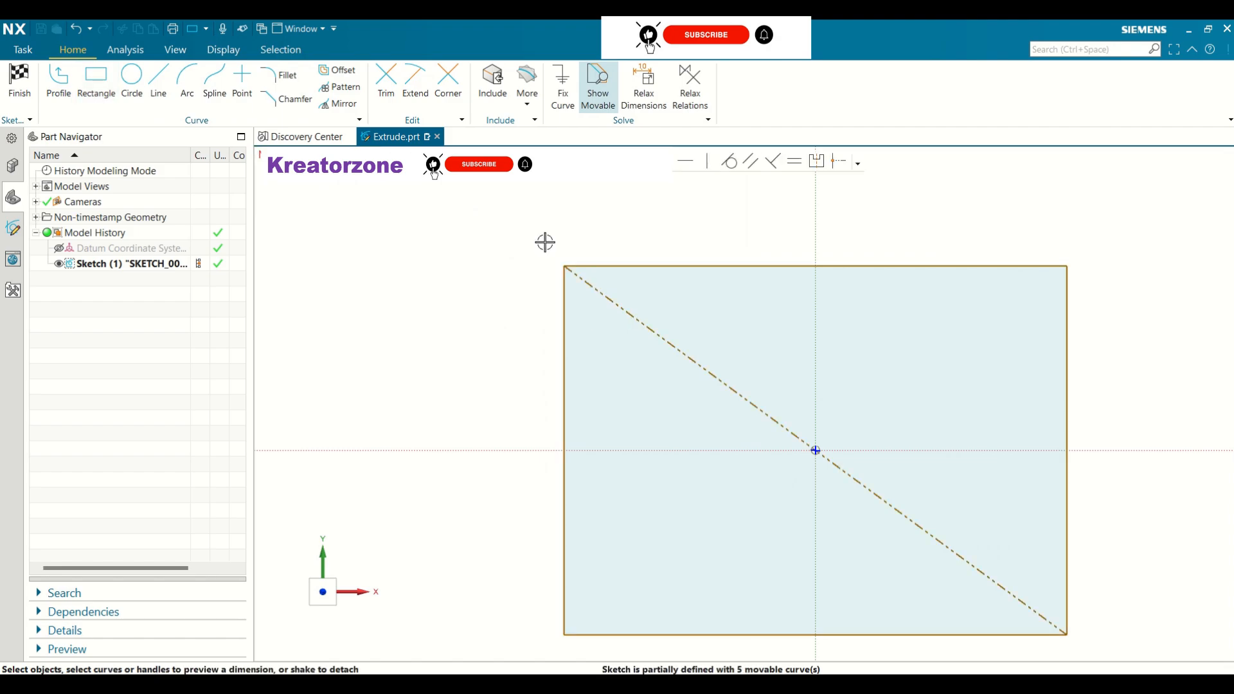
mouse_move(468, 220)
mouse_down()
mouse_move(592, 394)
mouse_move(1028, 658)
mouse_move(1093, 636)
mouse_move(1098, 652)
mouse_up()
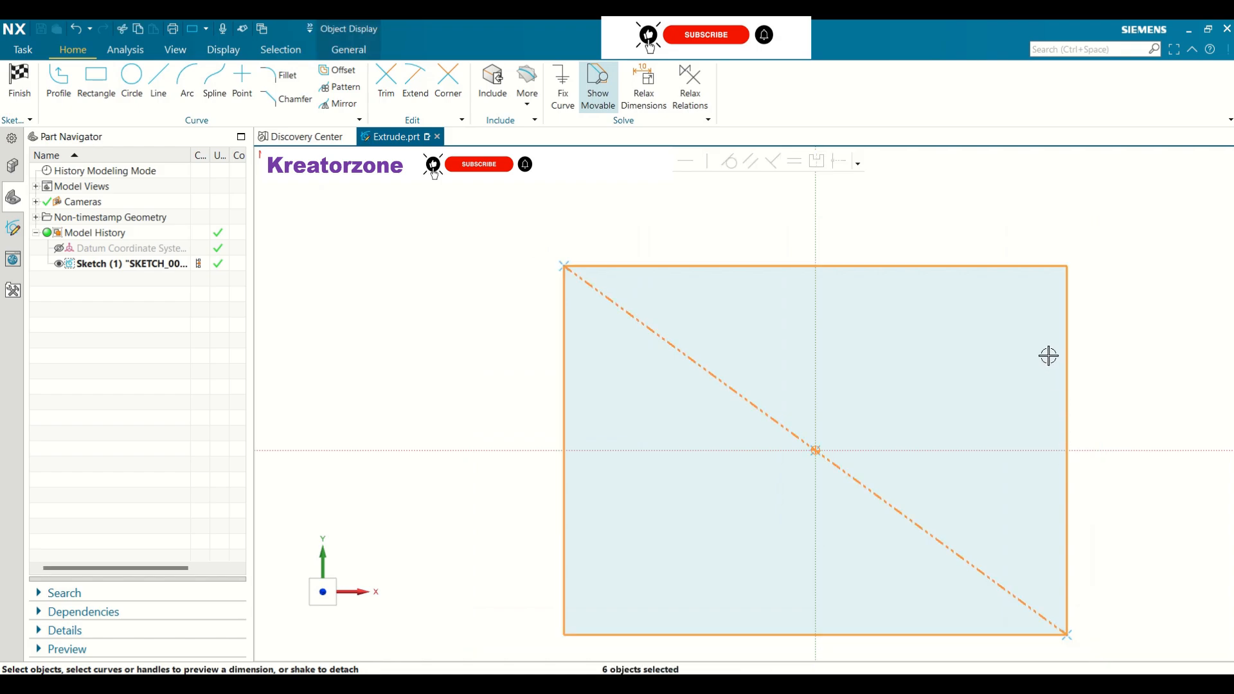
key(Delete)
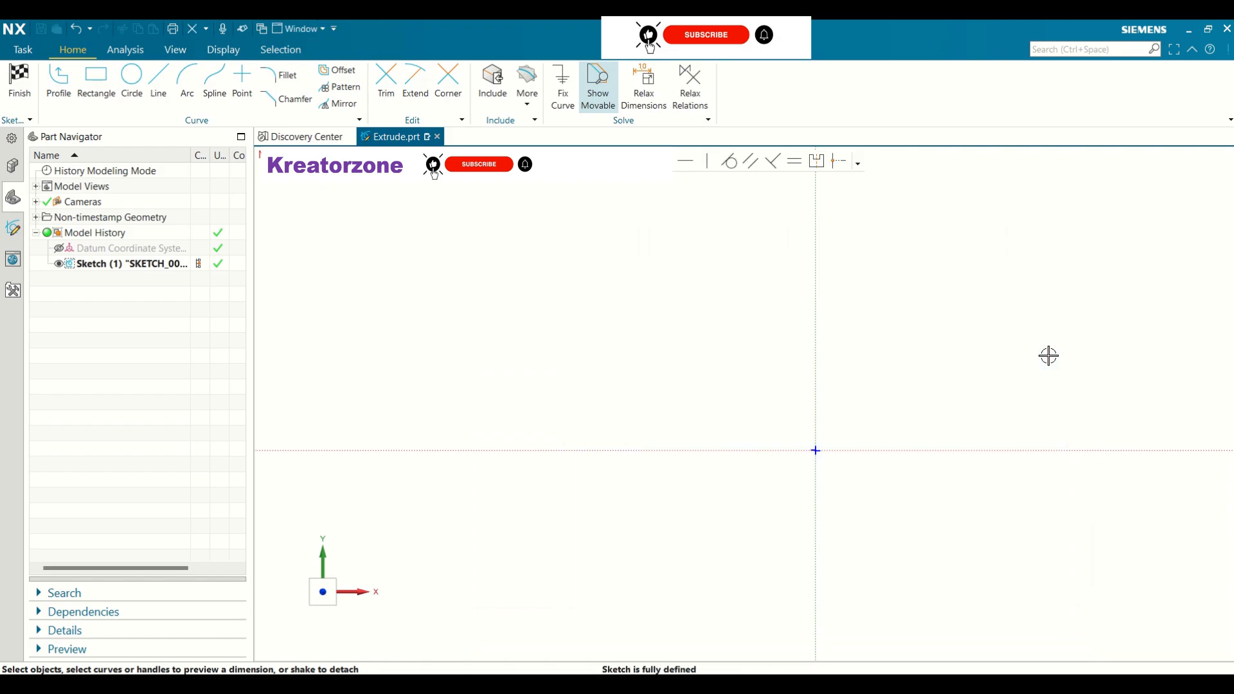
- Sketch a horizontal rectangle centred on the origin, 70 mm wide and 50 mm high
scroll(603, 306, up, 2)
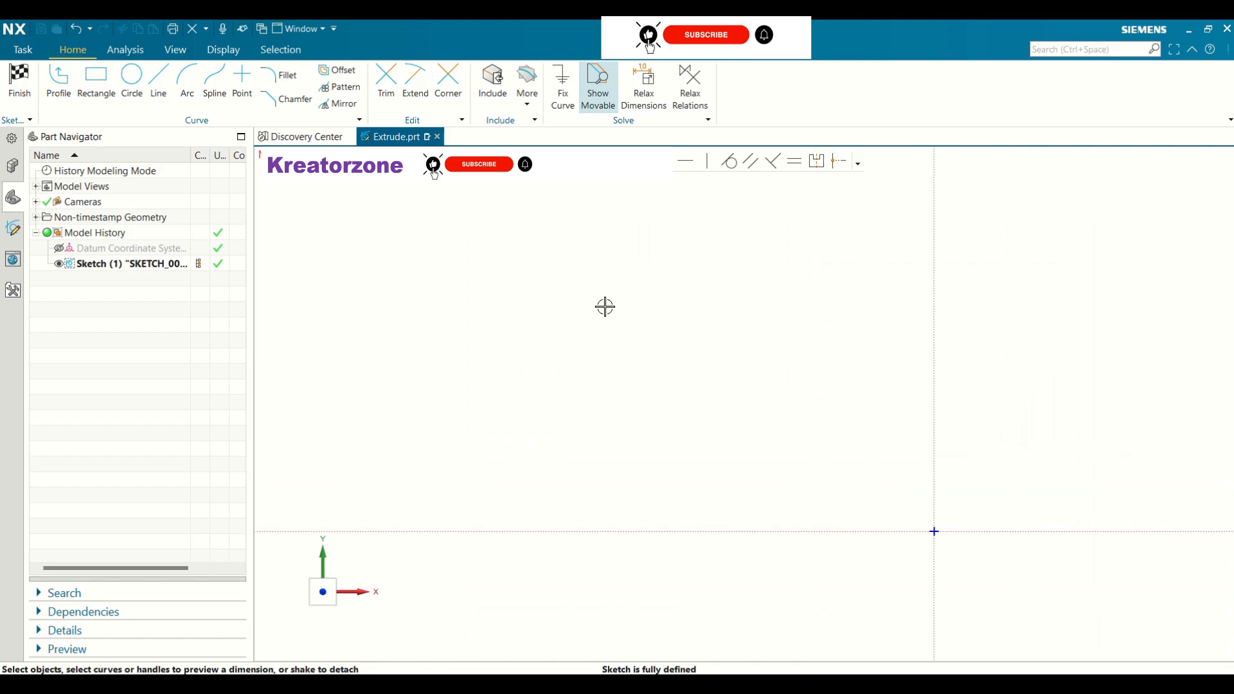
scroll(605, 306, down, 4)
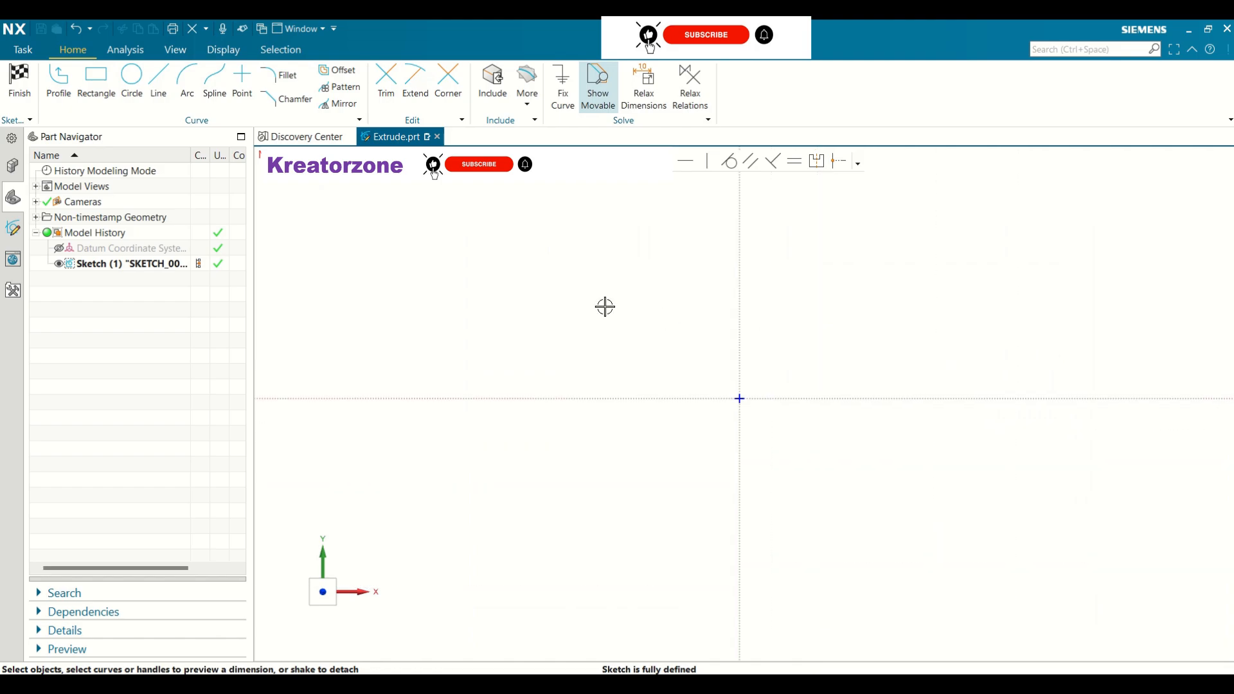
click(96, 82)
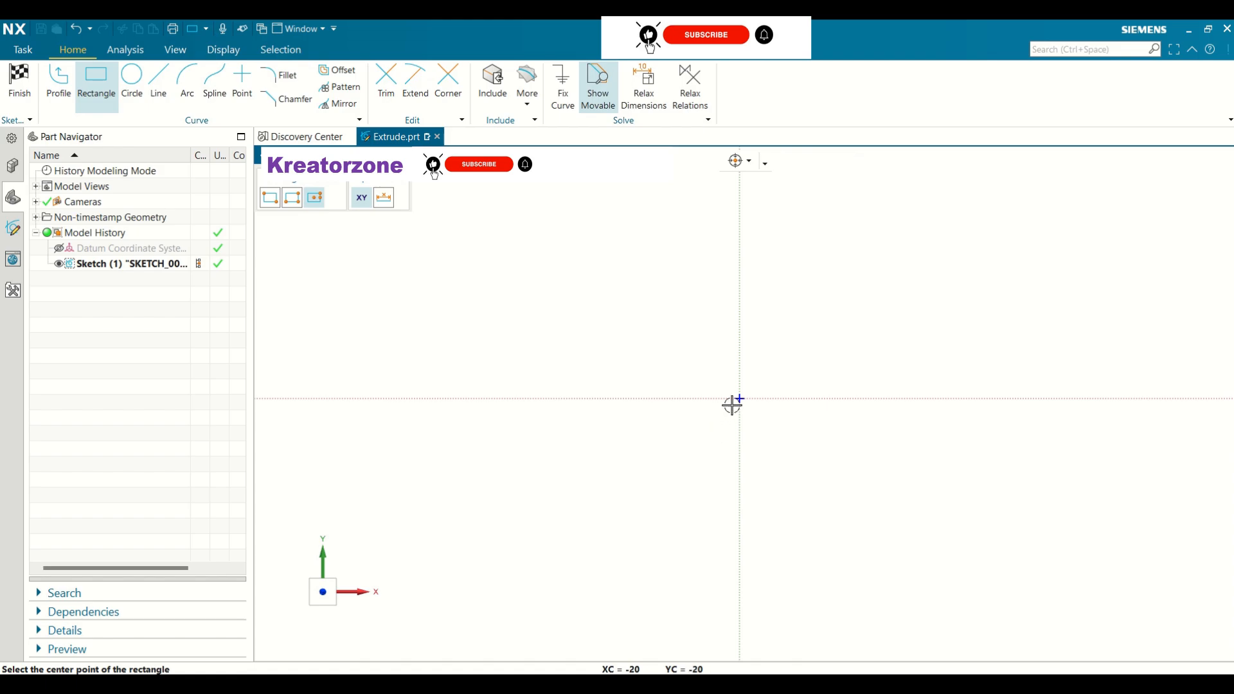
click(740, 398)
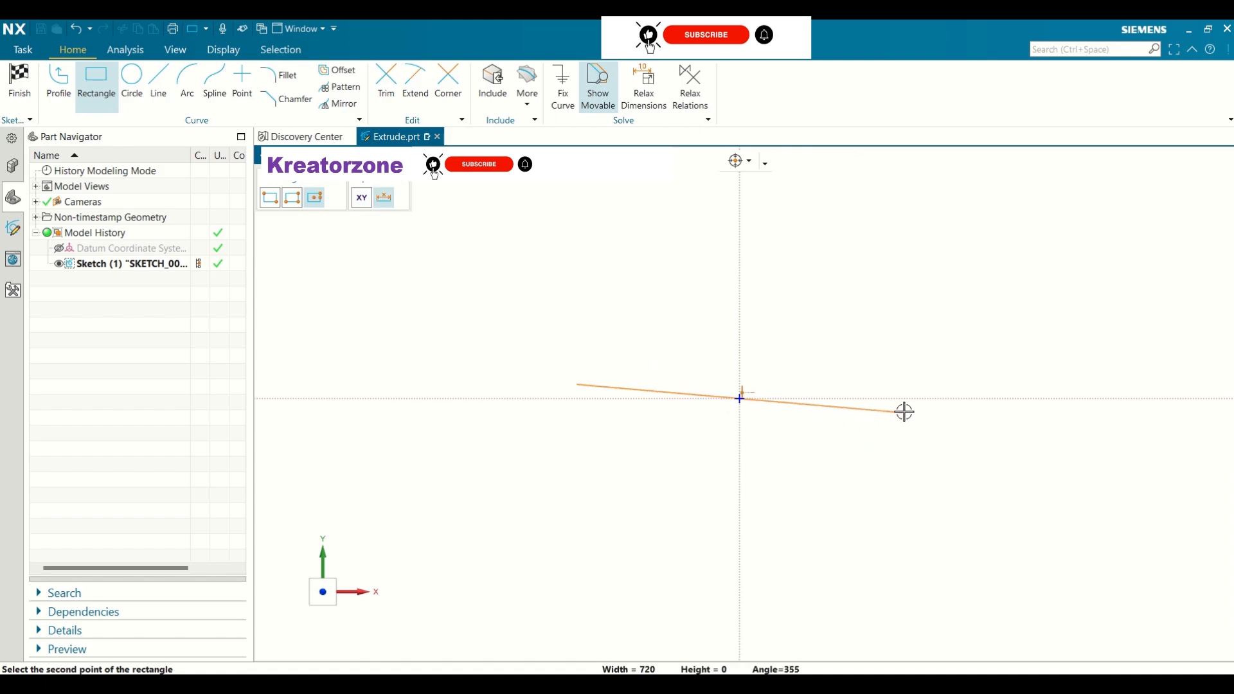
mouse_move(914, 399)
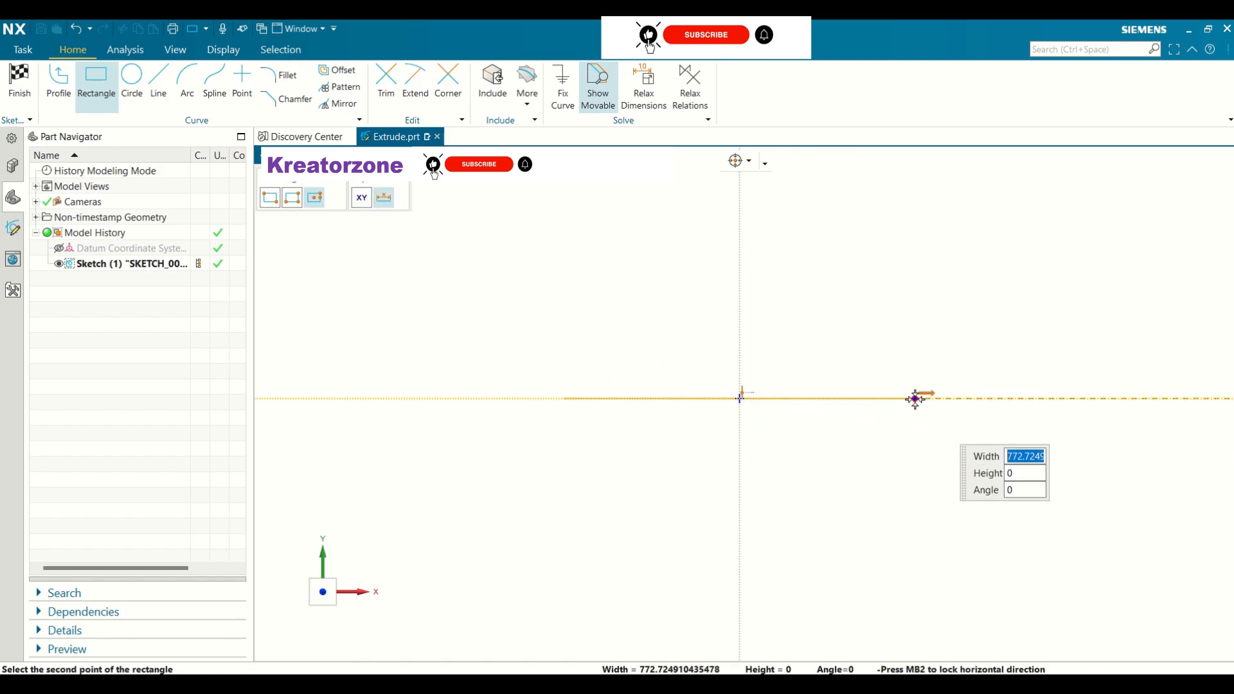
text(70)
key(Tab)
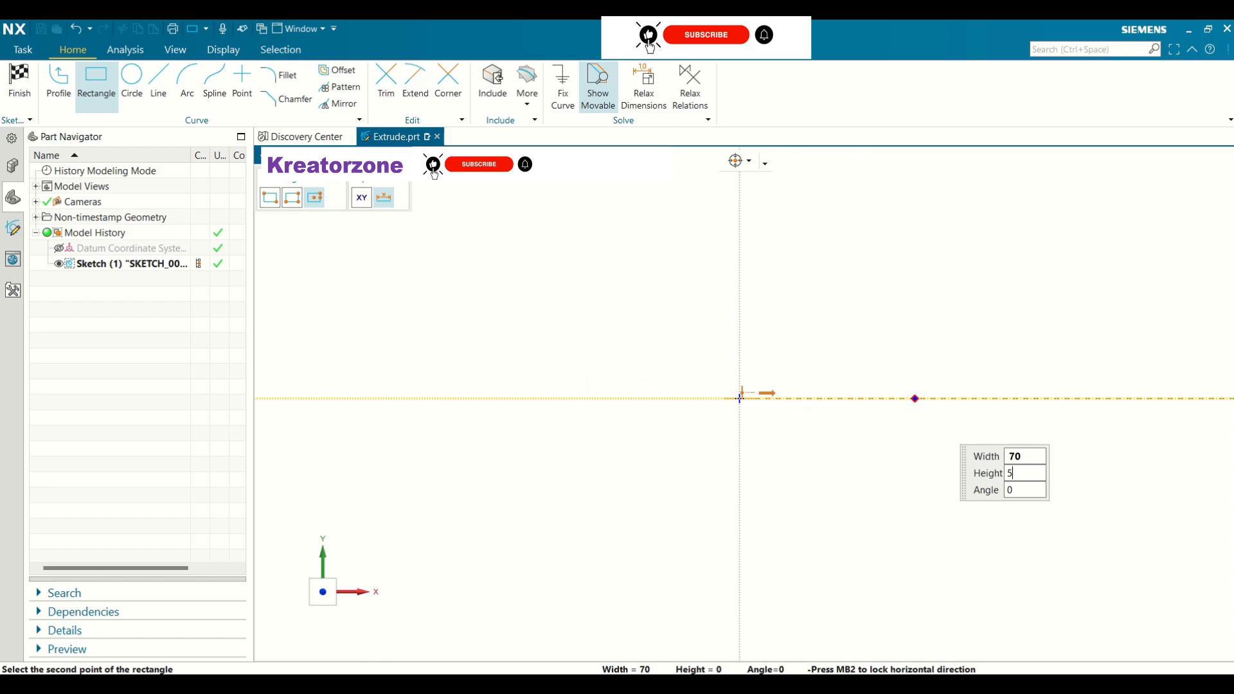
key(Tab)
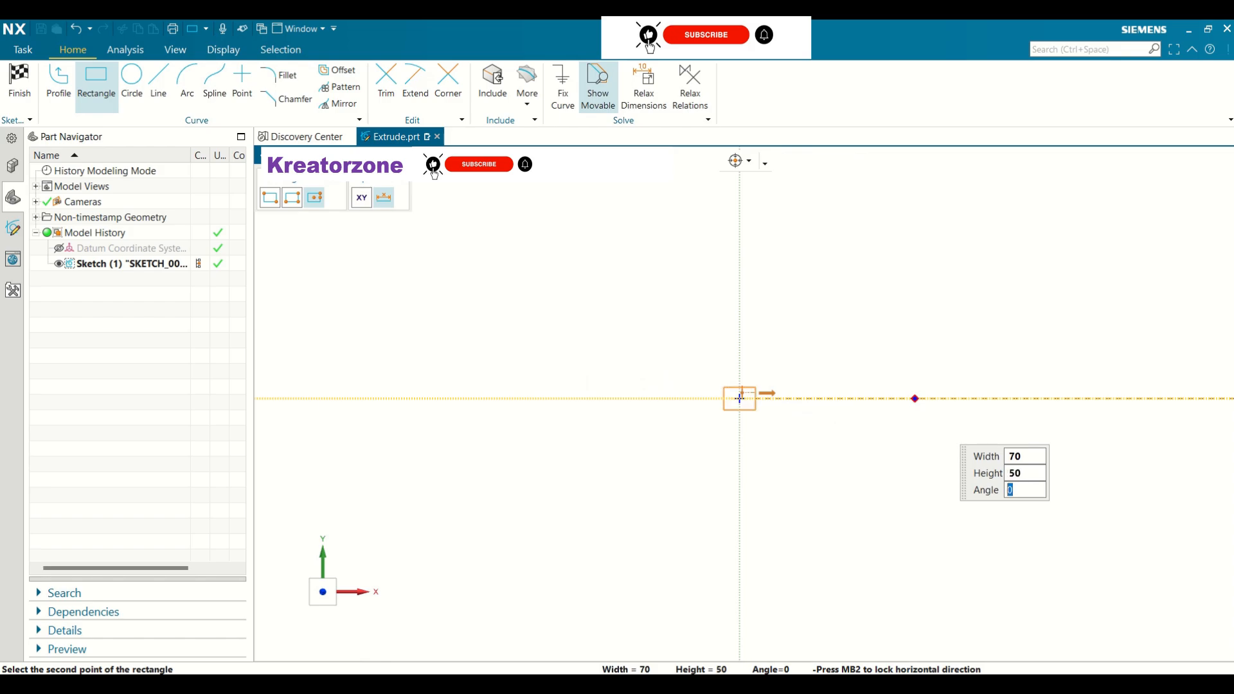
click(739, 399)
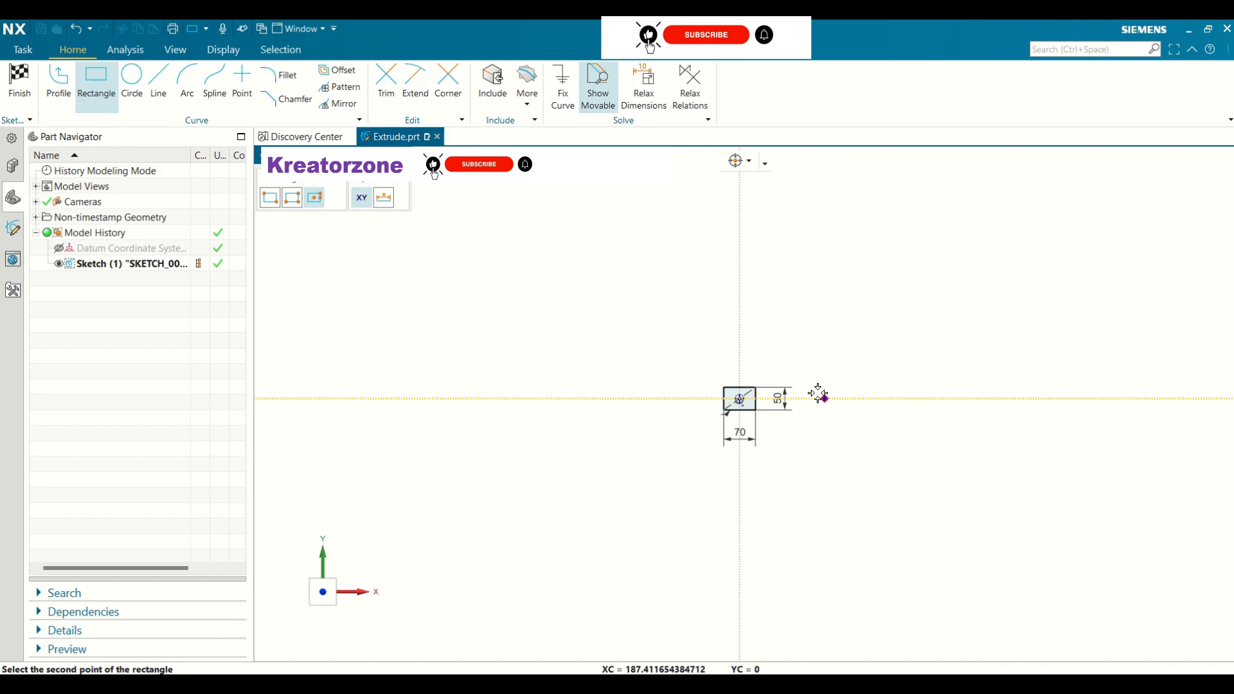
scroll(740, 403, up, 1)
scroll(742, 404, up, 5)
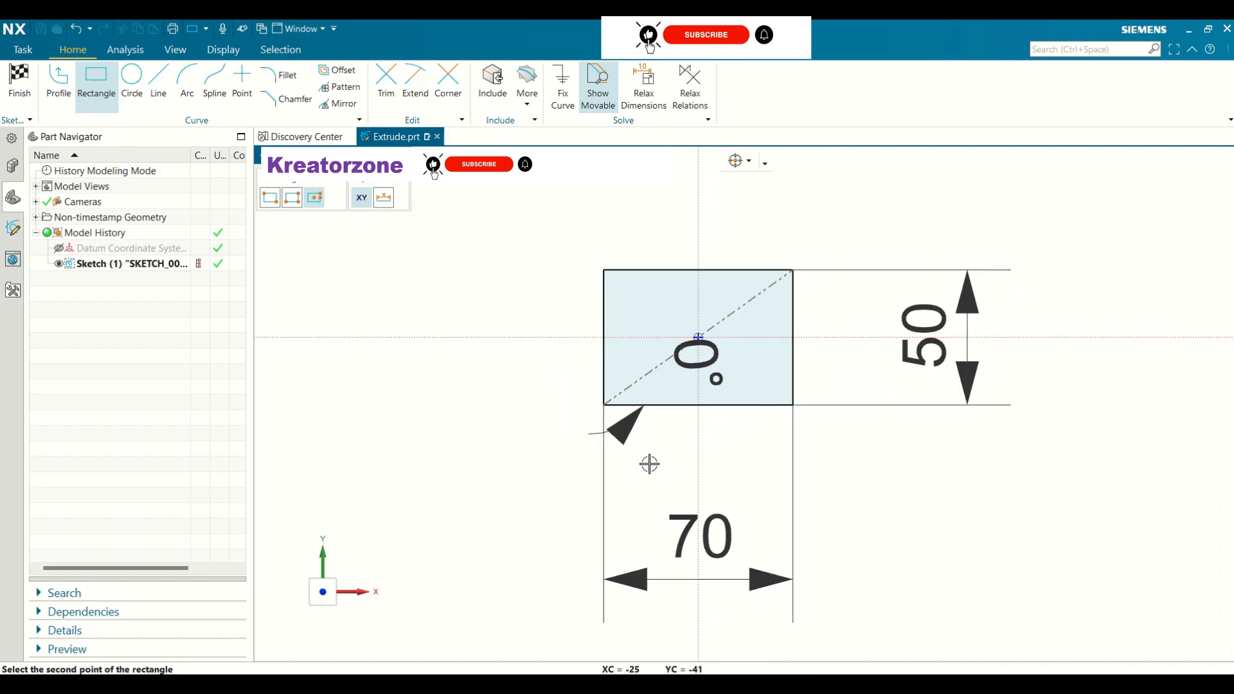
- Finish the section sketch and extrude the rectangle from 0 to 10 mm as a solid block
click(14, 79)
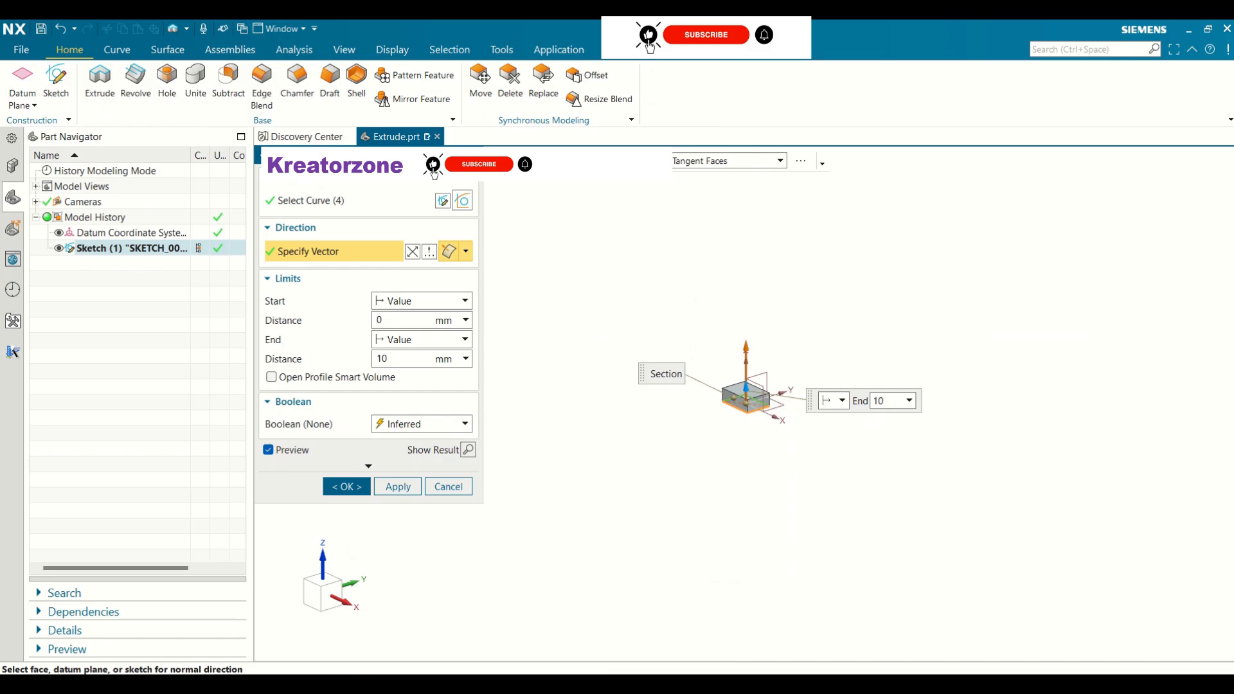
click(889, 403)
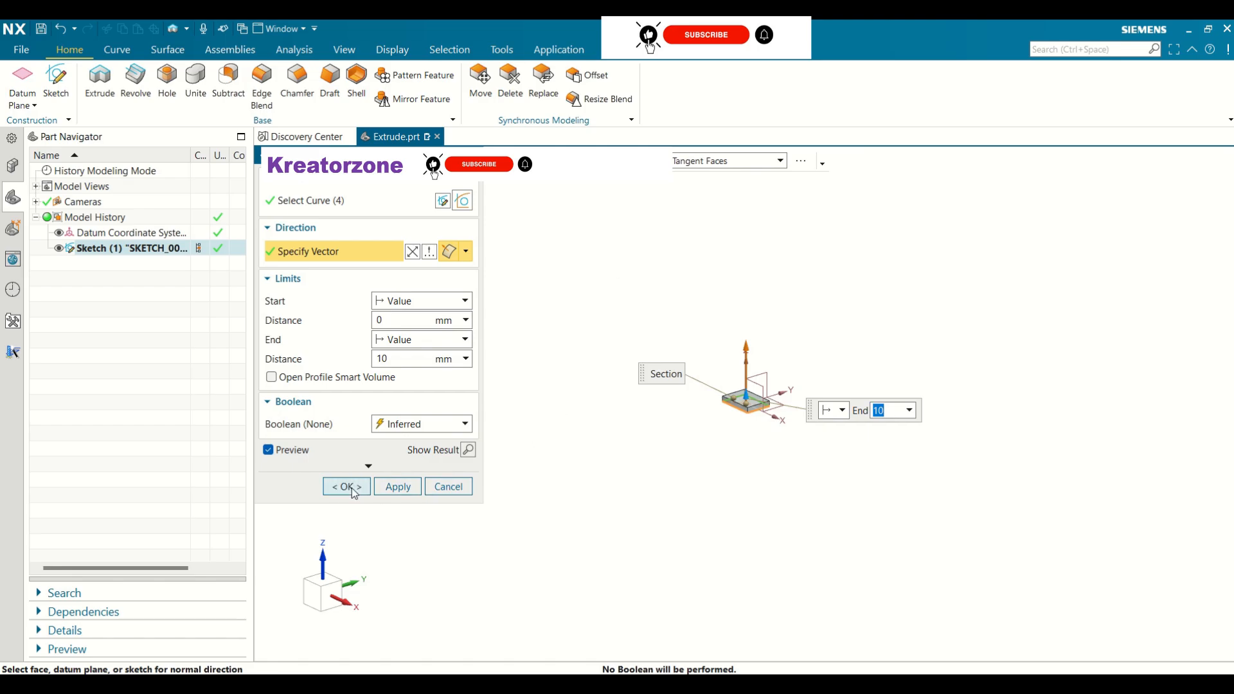
click(347, 486)
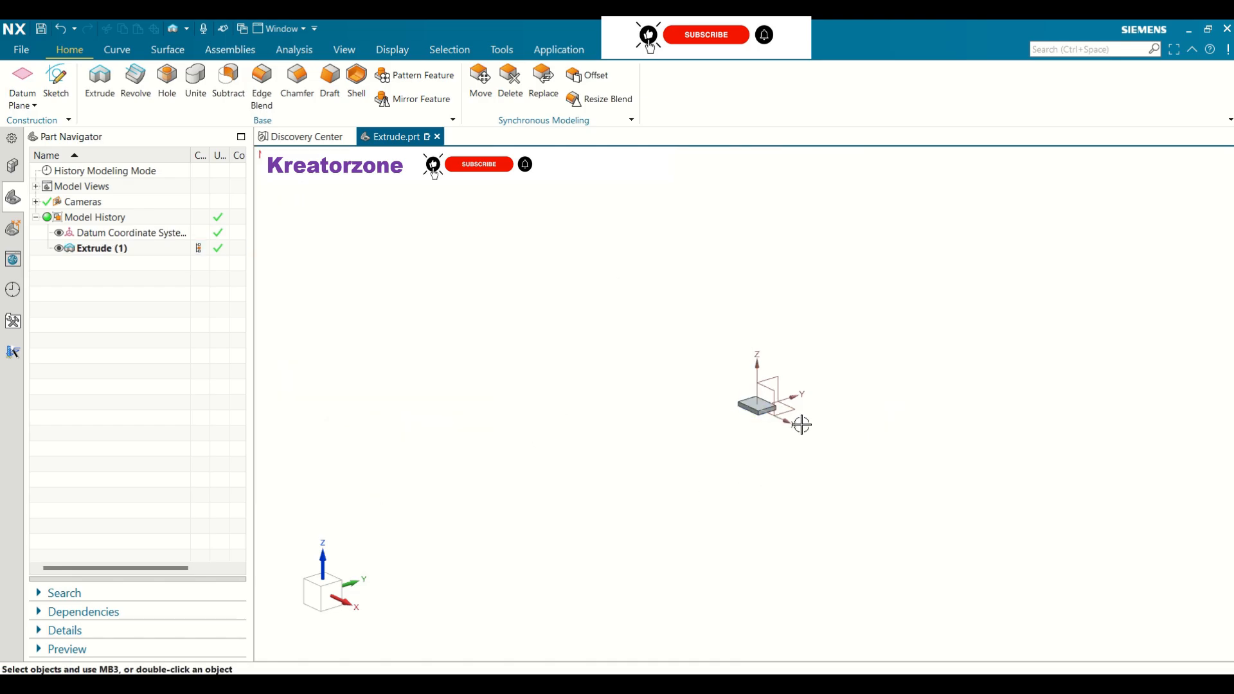
scroll(771, 392, up, 5)
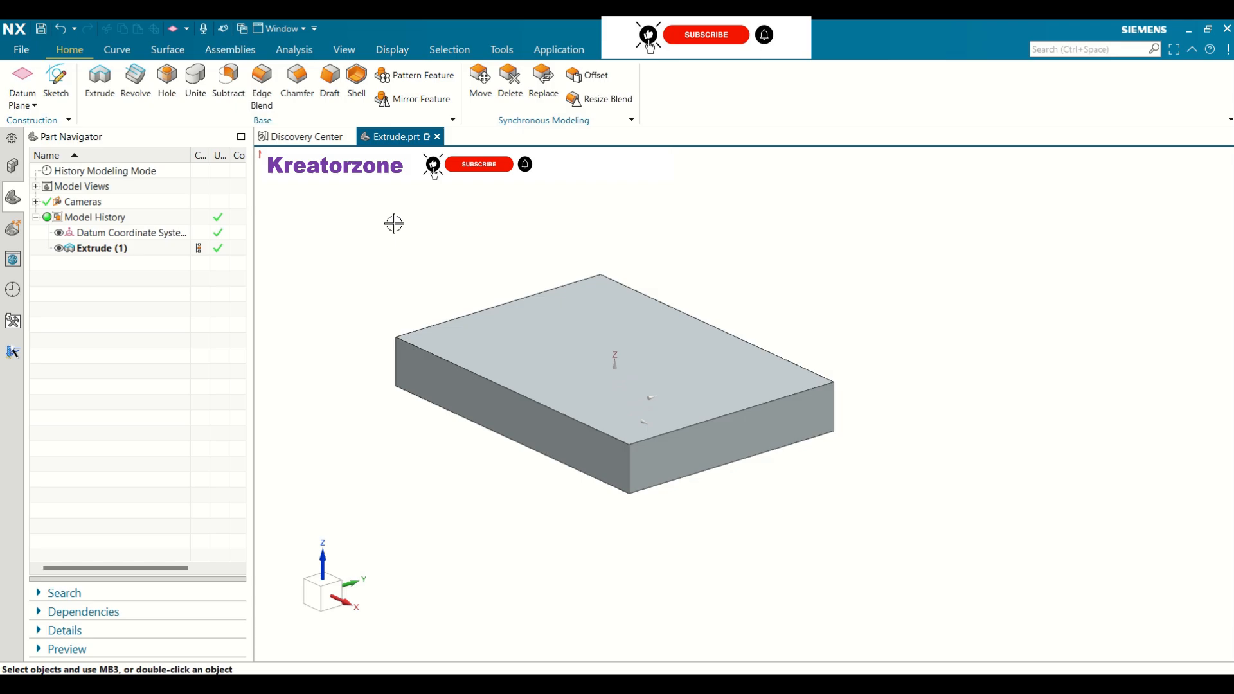
click(27, 108)
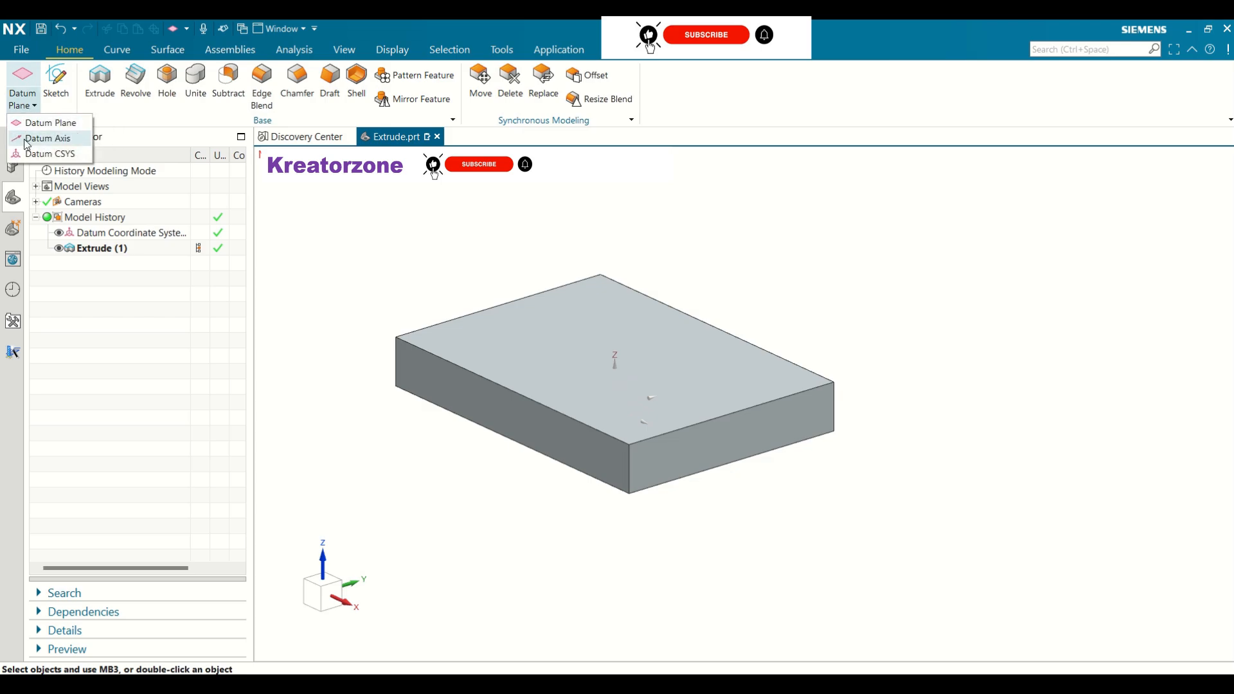
click(28, 145)
click(29, 106)
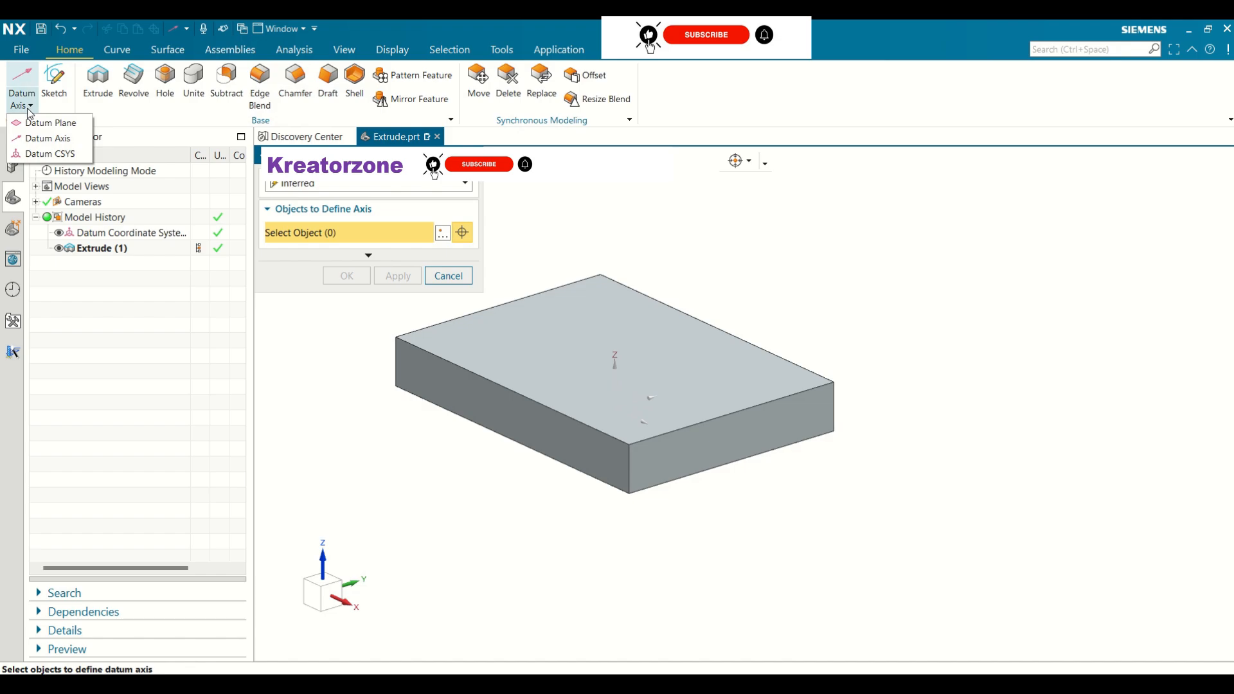
key(Escape)
key(Escape)
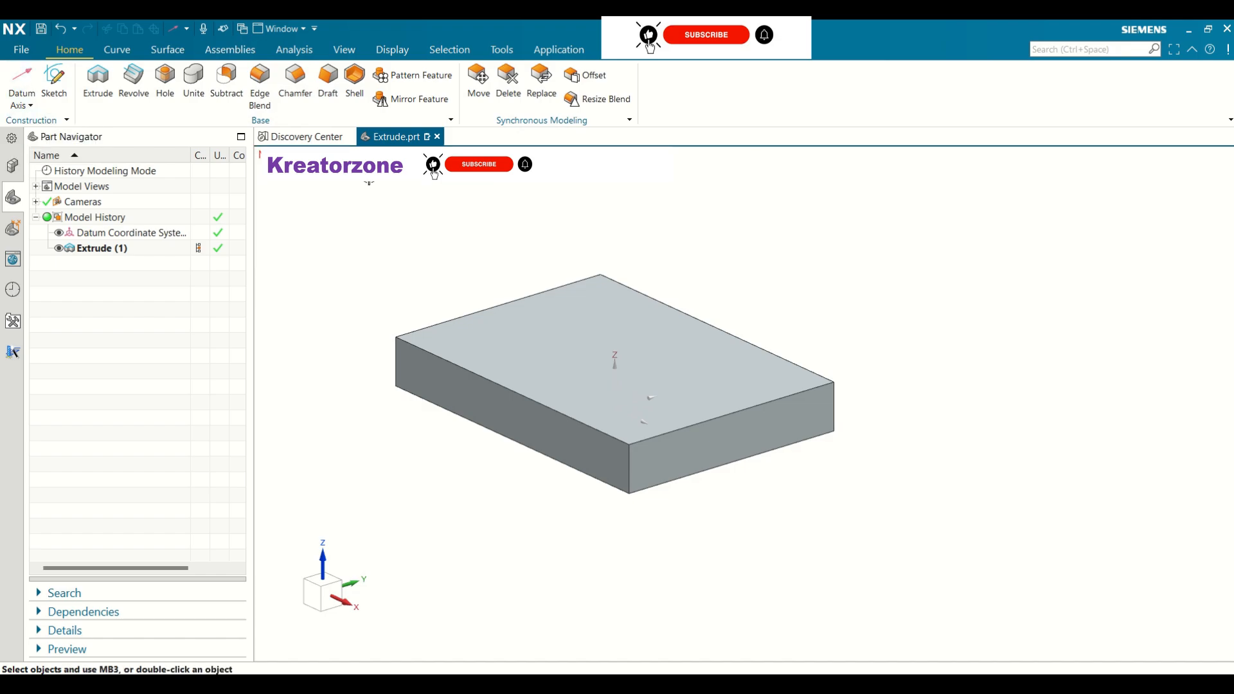
- Start a datum plane from the block's top face and try an offset distance of 40 mm
click(29, 106)
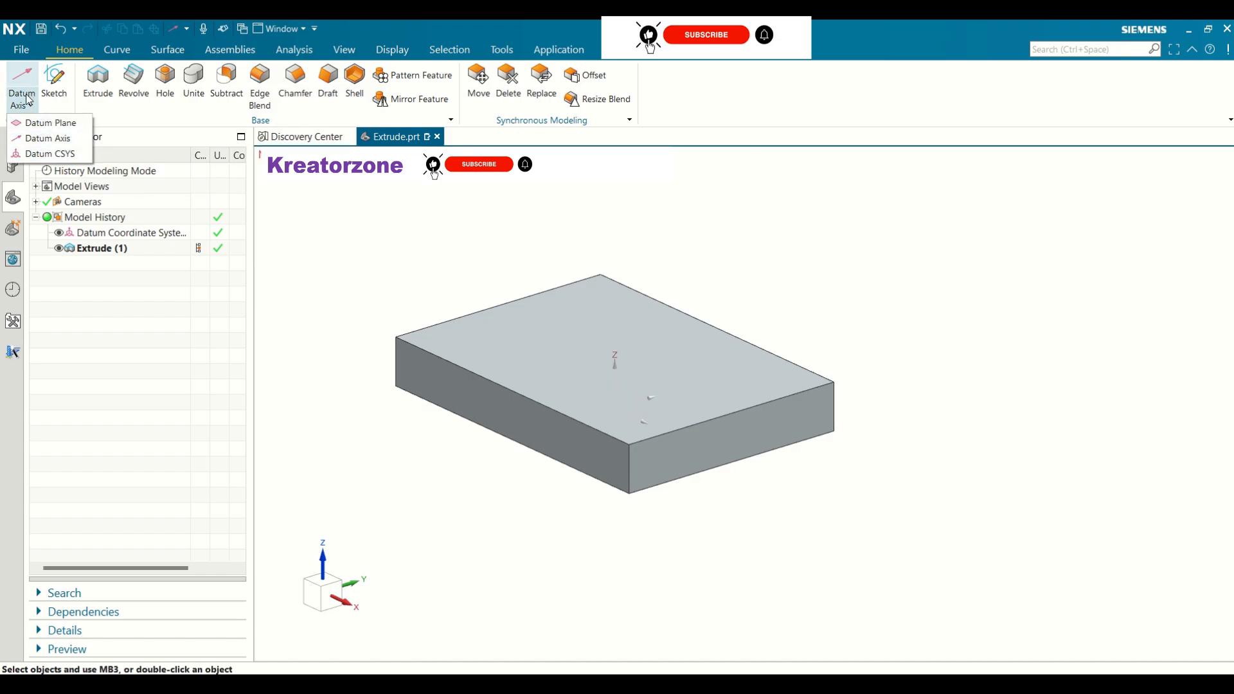
click(39, 122)
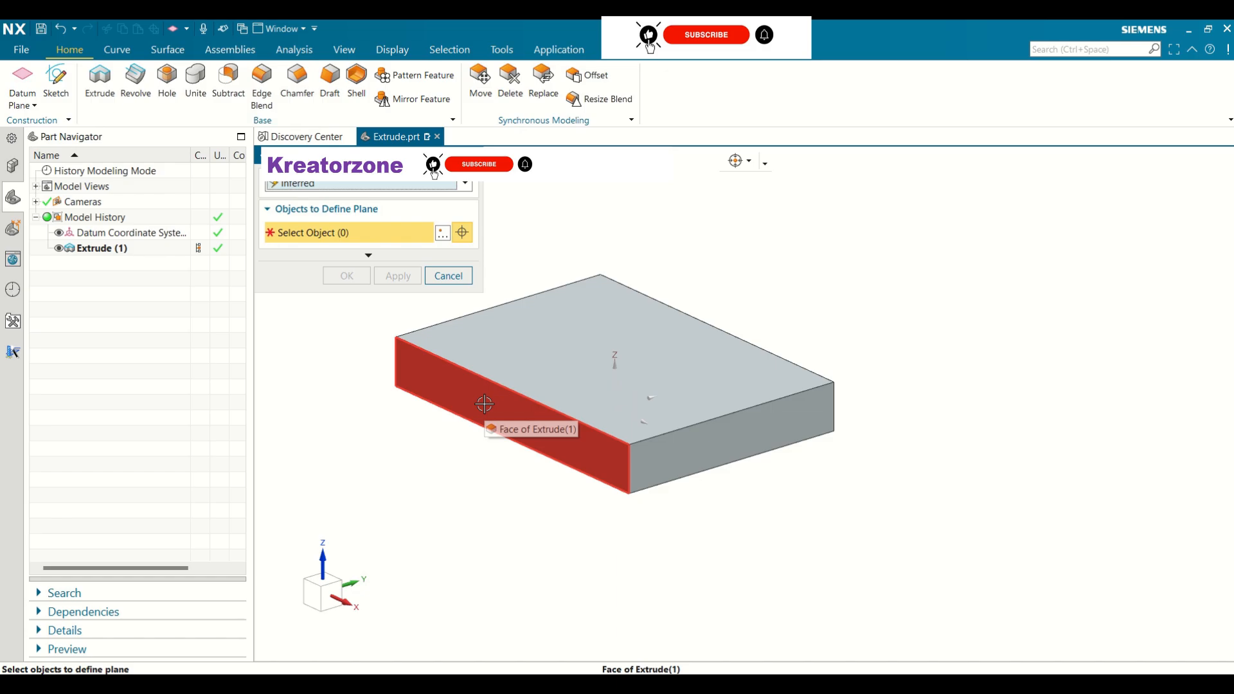
click(529, 350)
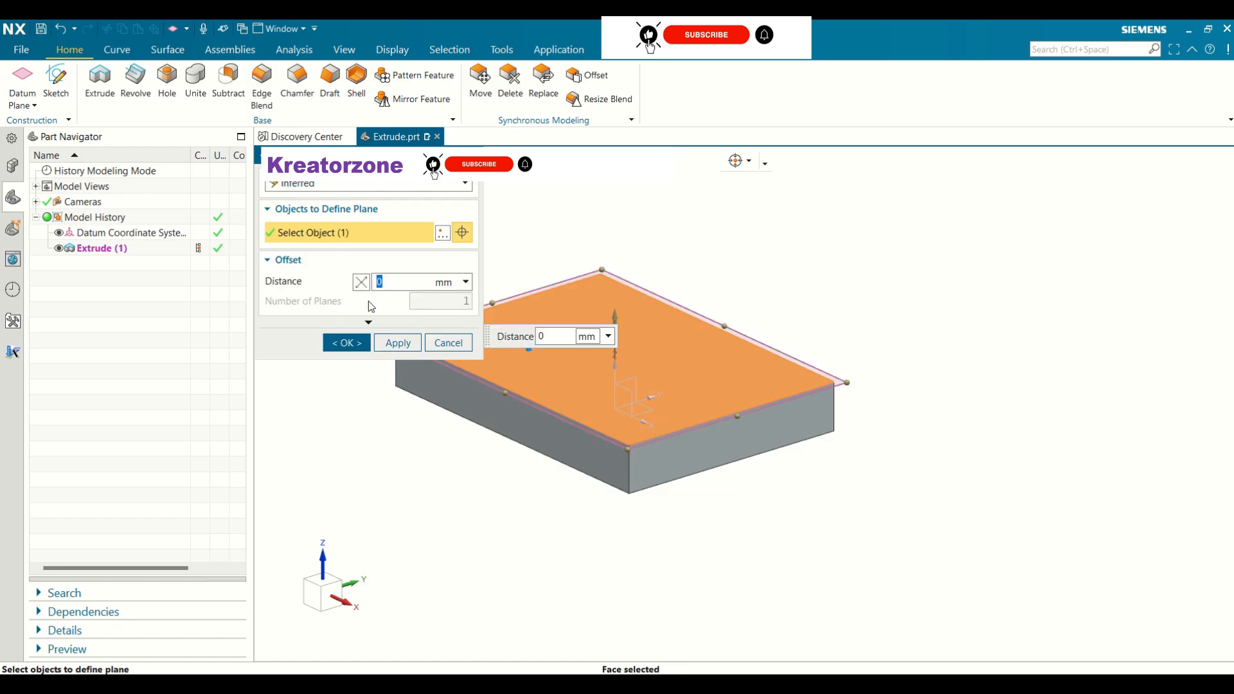
click(382, 282)
key(BackSpace)
text(40)
key(Return)
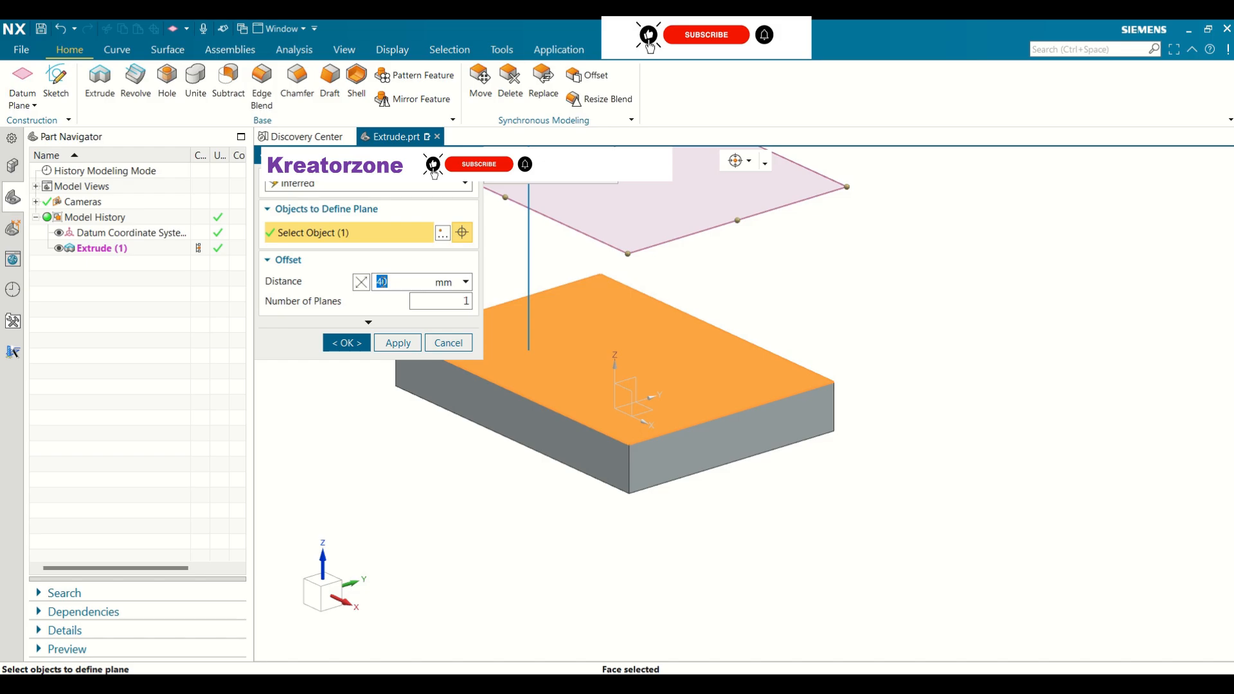
- Set the datum plane's offset distance to 0 mm and create it on the block's top face
text(0)
key(Return)
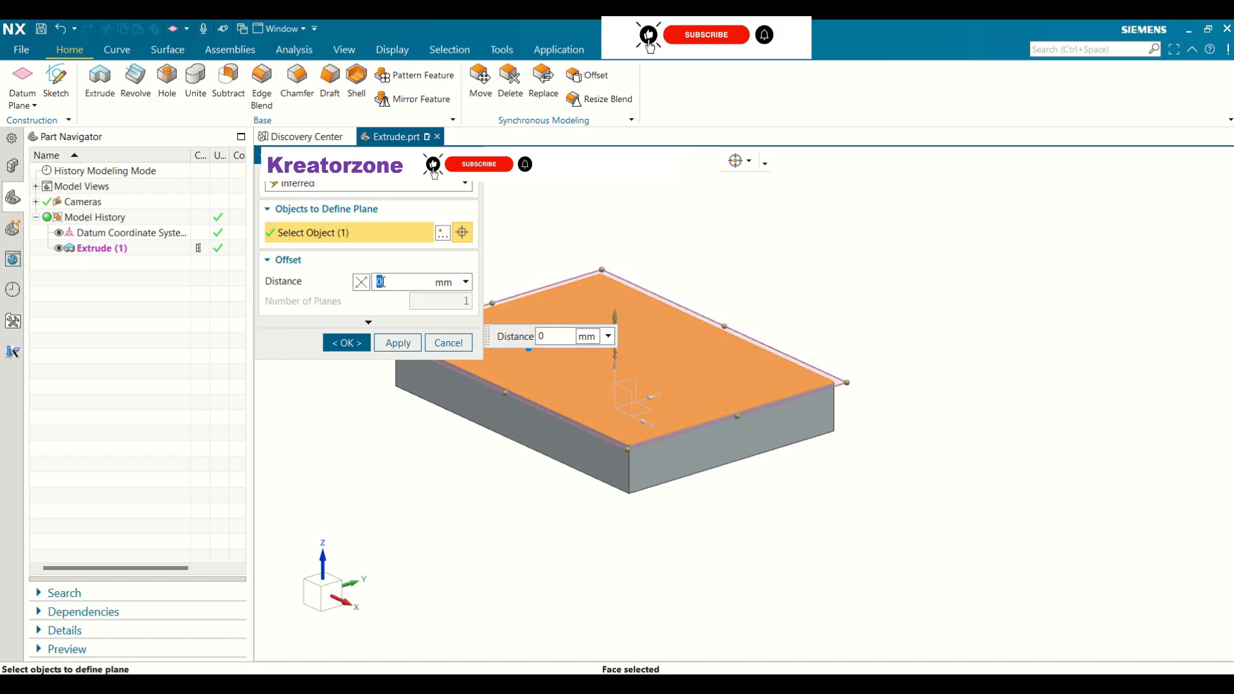
click(346, 343)
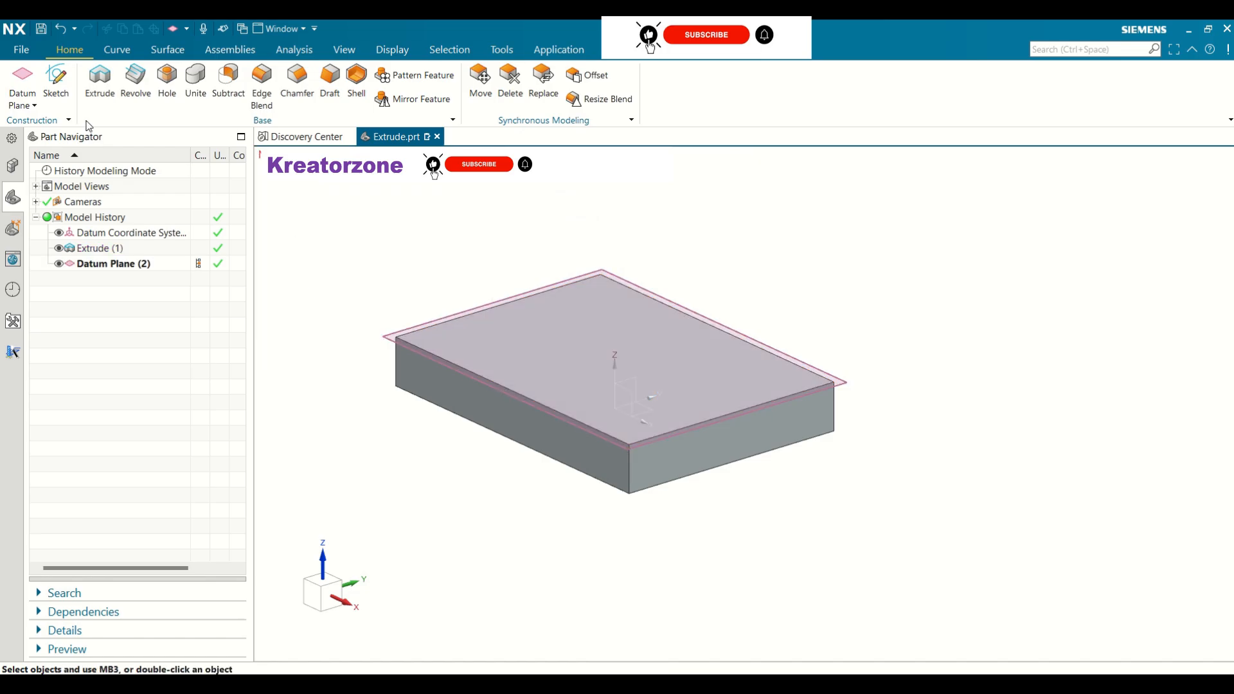
- Start a datum plane offset 15 mm from the block's front short end face, with the direction reversed into the block
click(27, 106)
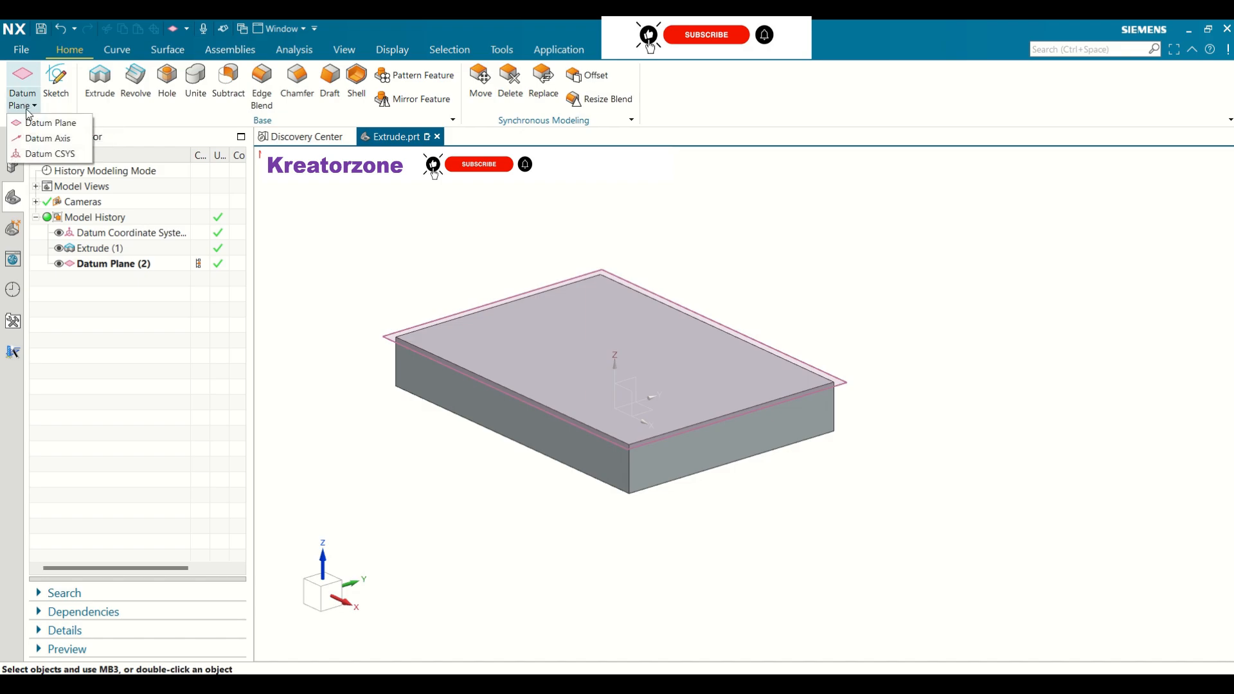
click(35, 122)
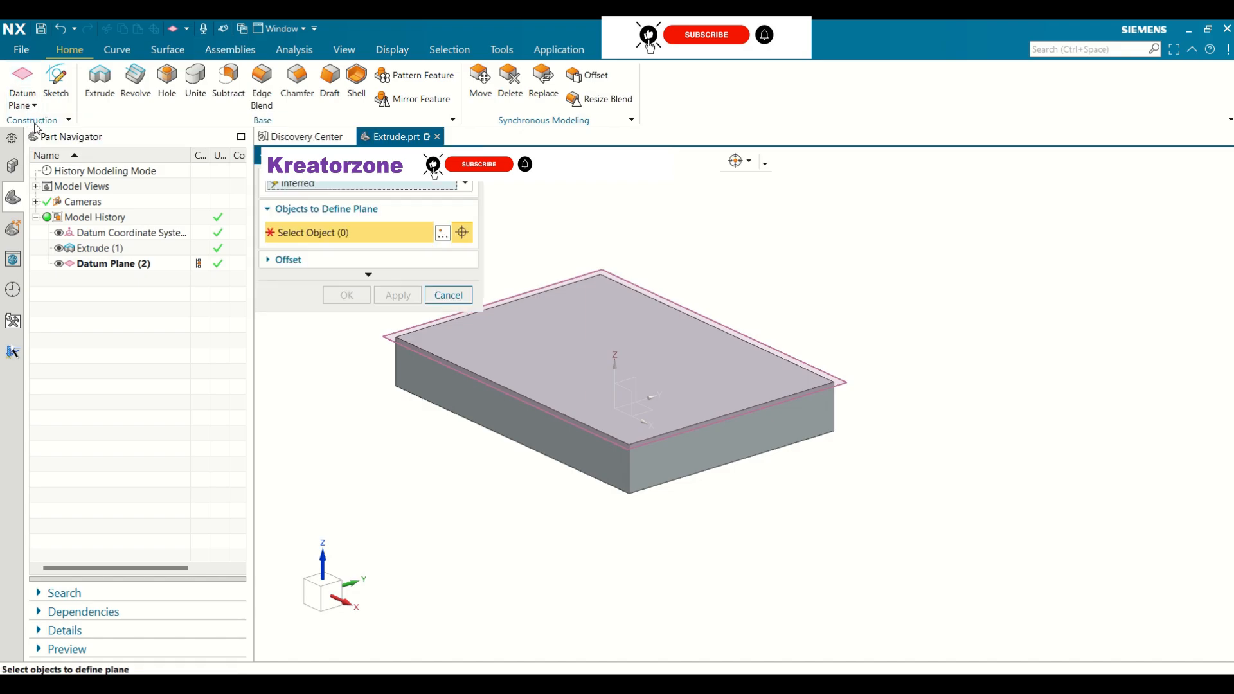
click(685, 452)
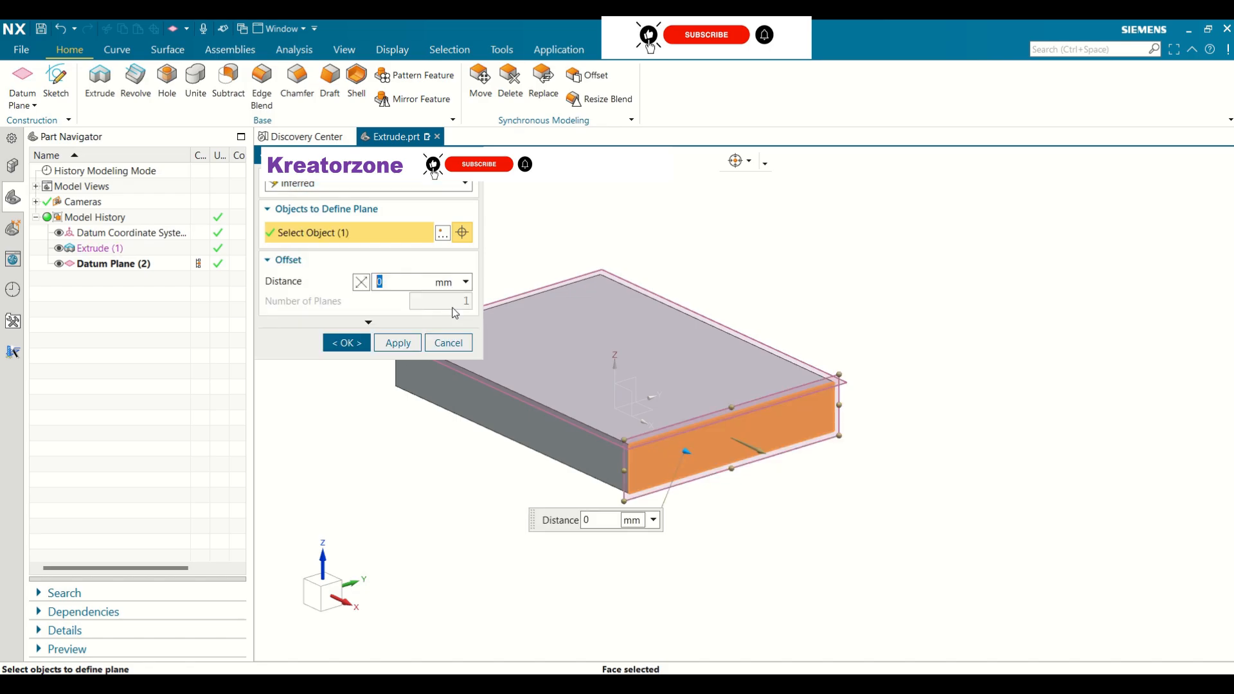
click(390, 283)
key(BackSpace)
text(15)
key(Return)
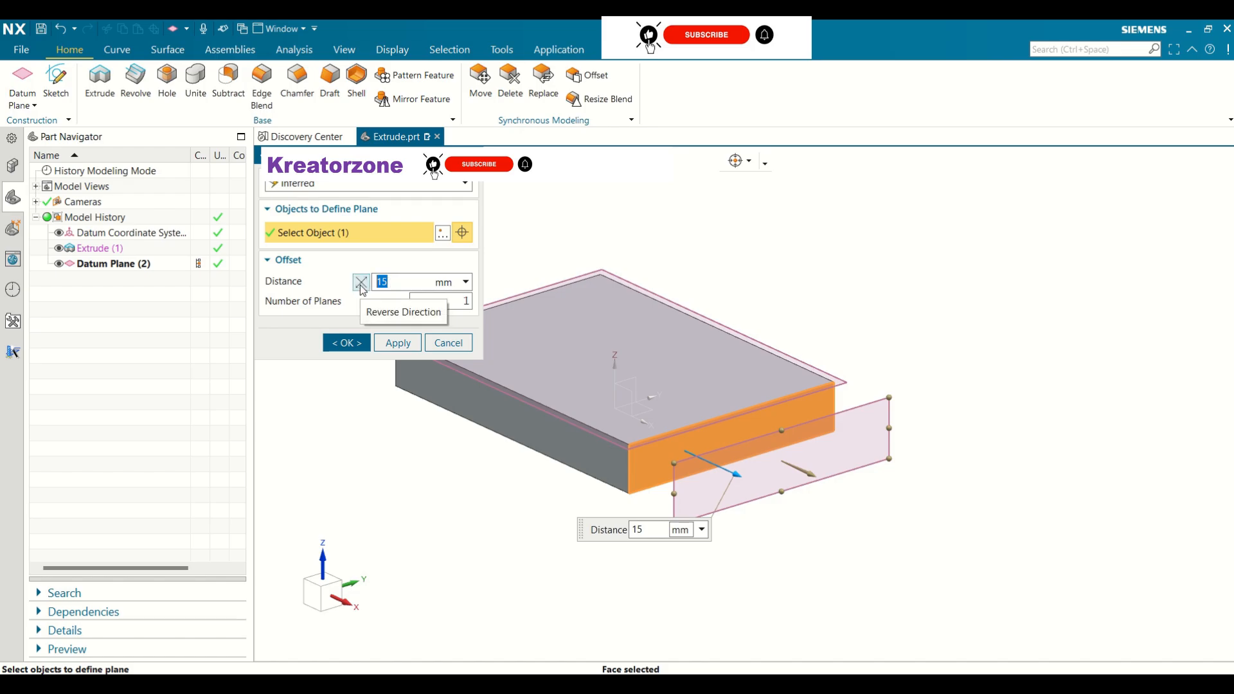
click(362, 283)
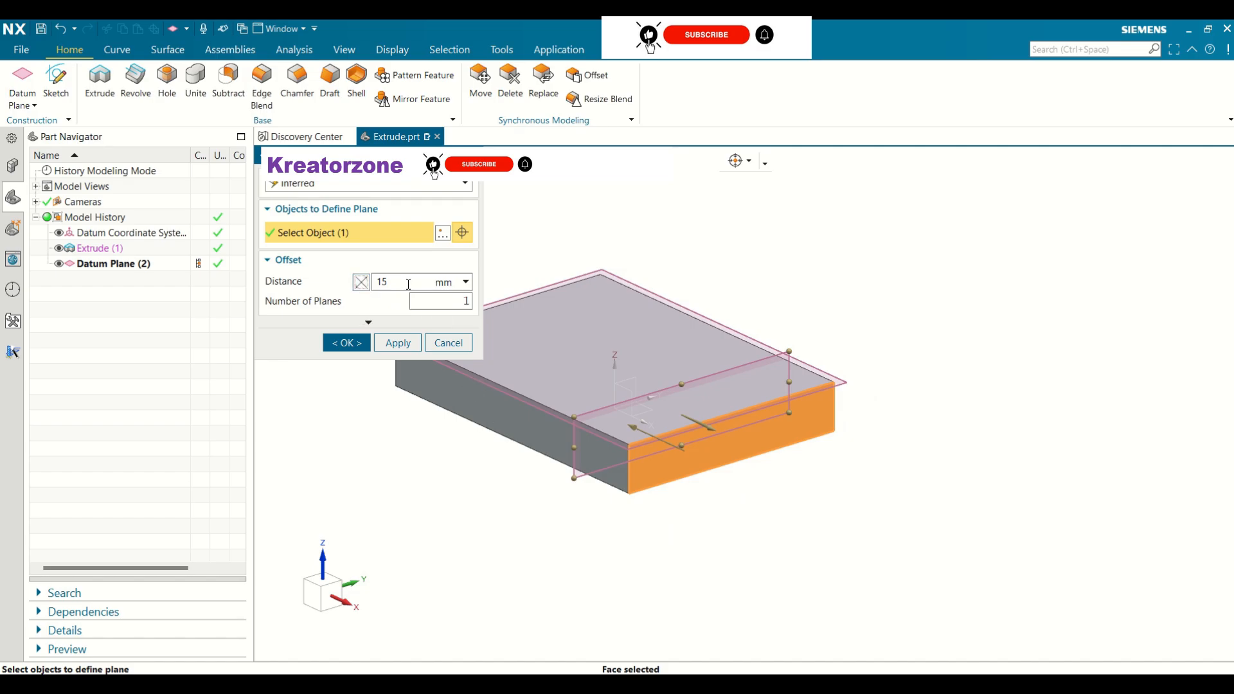
- Try 2 planes and a larger number of planes for the 15 mm offset datum planes
click(467, 301)
key(BackSpace)
text(2)
key(Return)
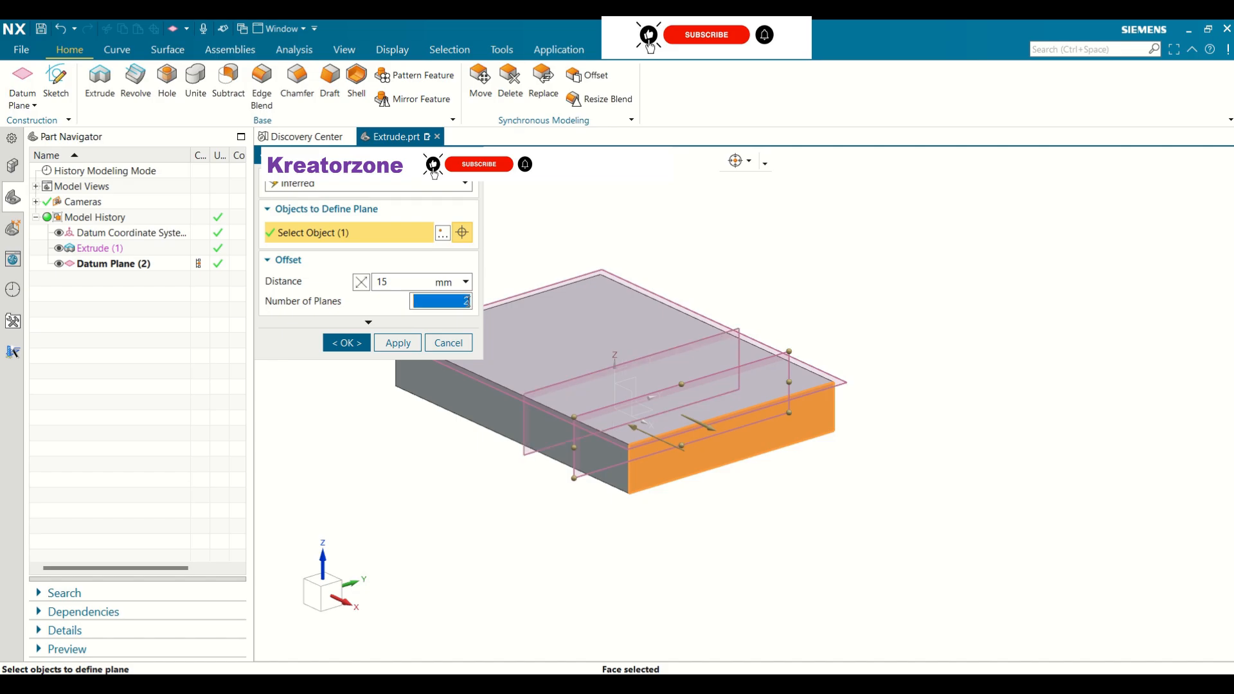
key(BackSpace)
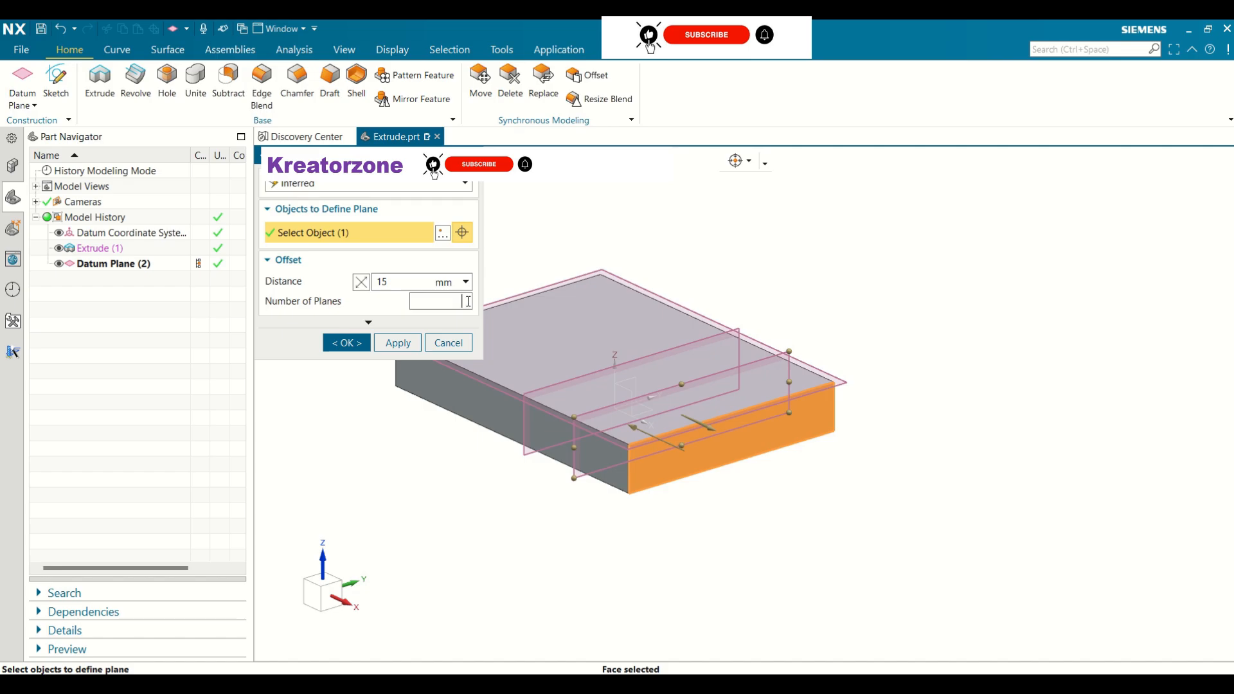
text(7)
key(Return)
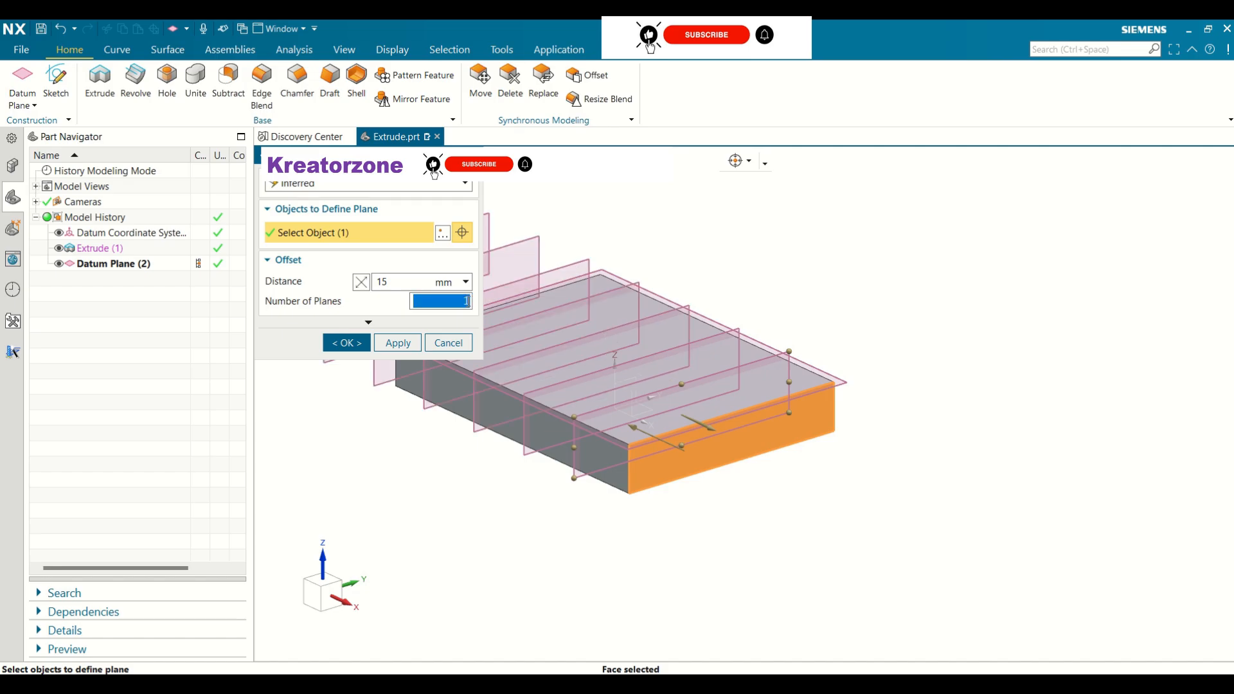
scroll(885, 407, down, 3)
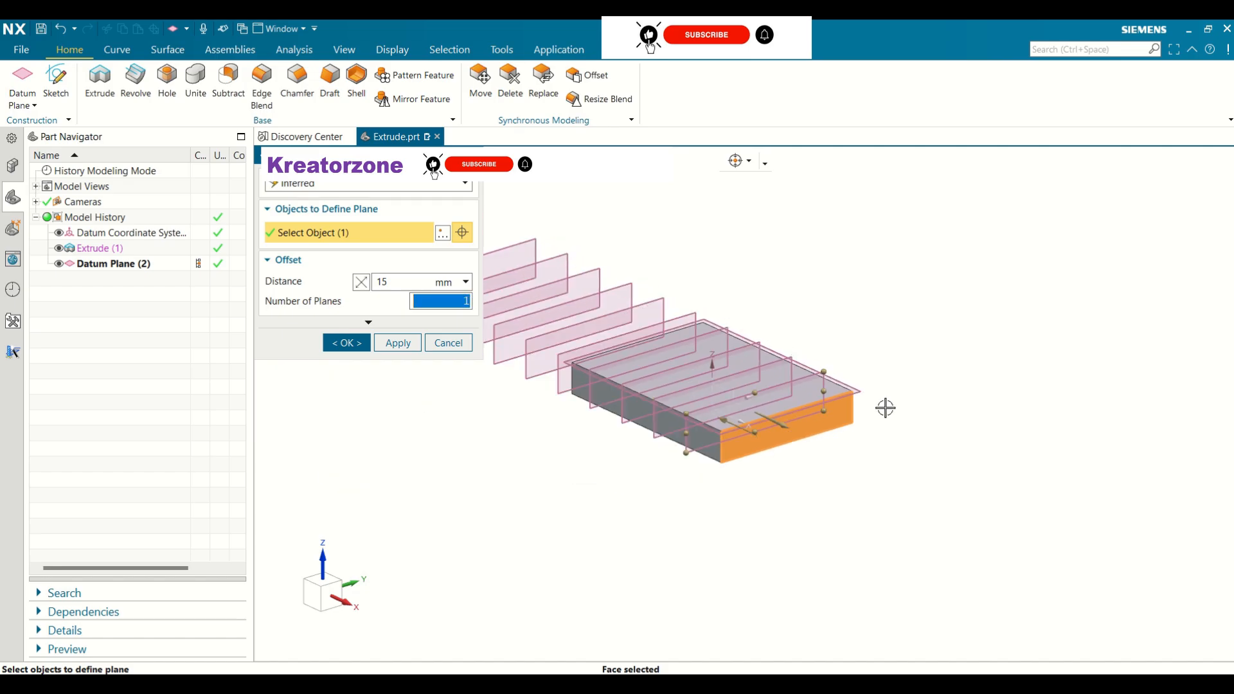
scroll(886, 408, down, 2)
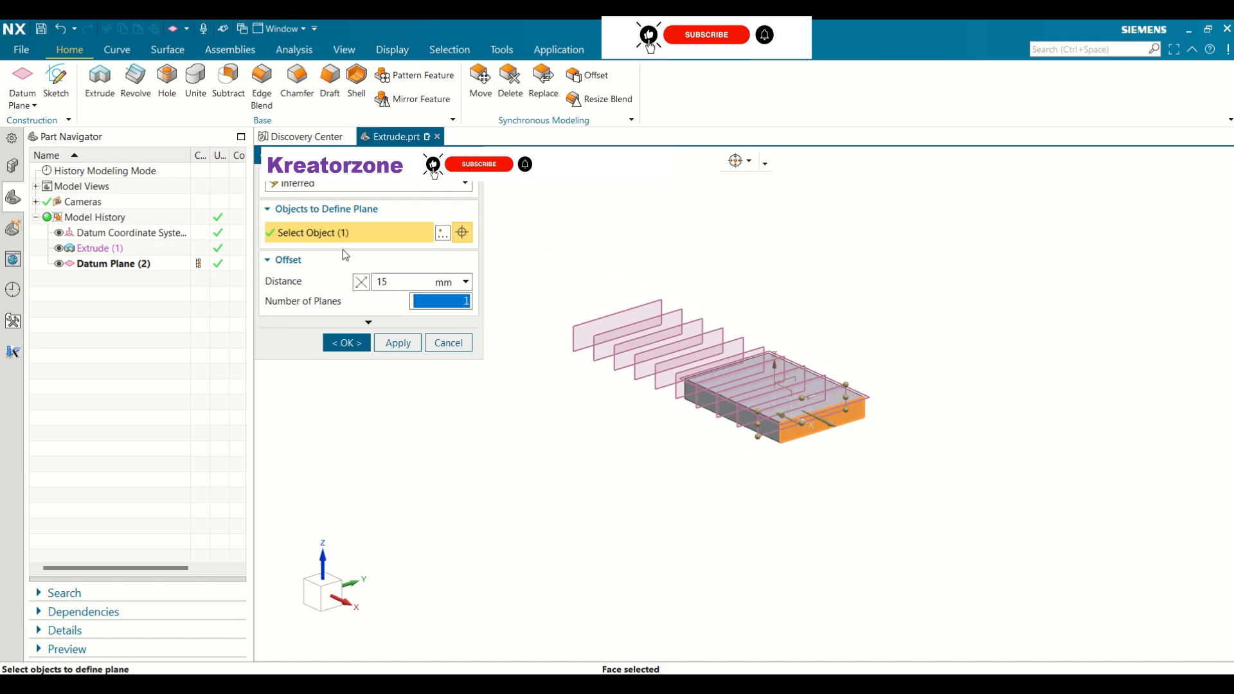
- Set the number of planes to 2 and create the datum planes offset 15 mm from the short end face
click(462, 301)
click(468, 300)
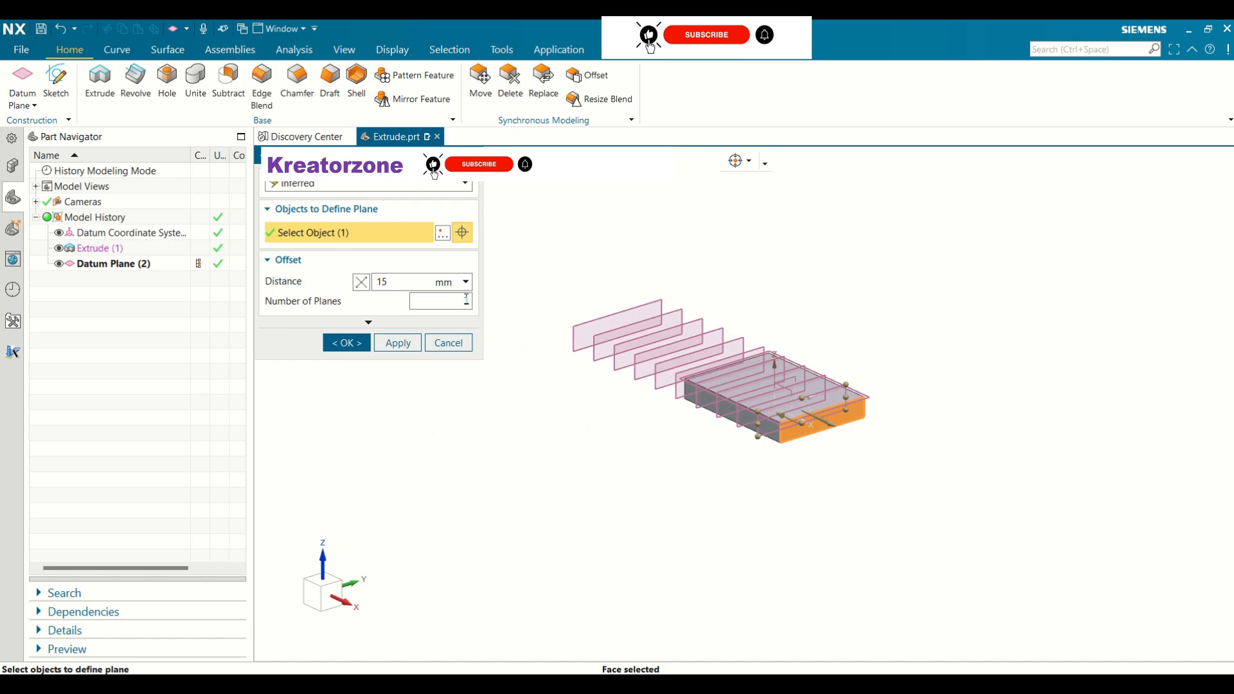
text(0)
drag(455, 300, 465, 299)
double_click(466, 299)
text(4)
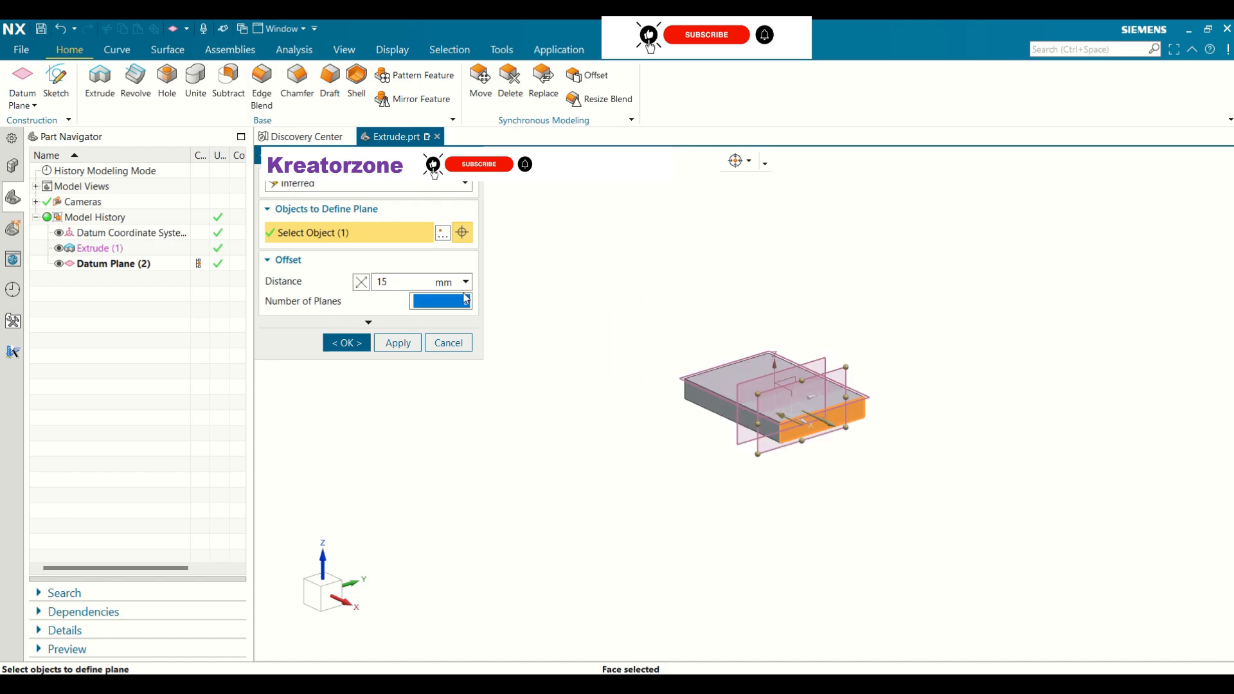
click(347, 342)
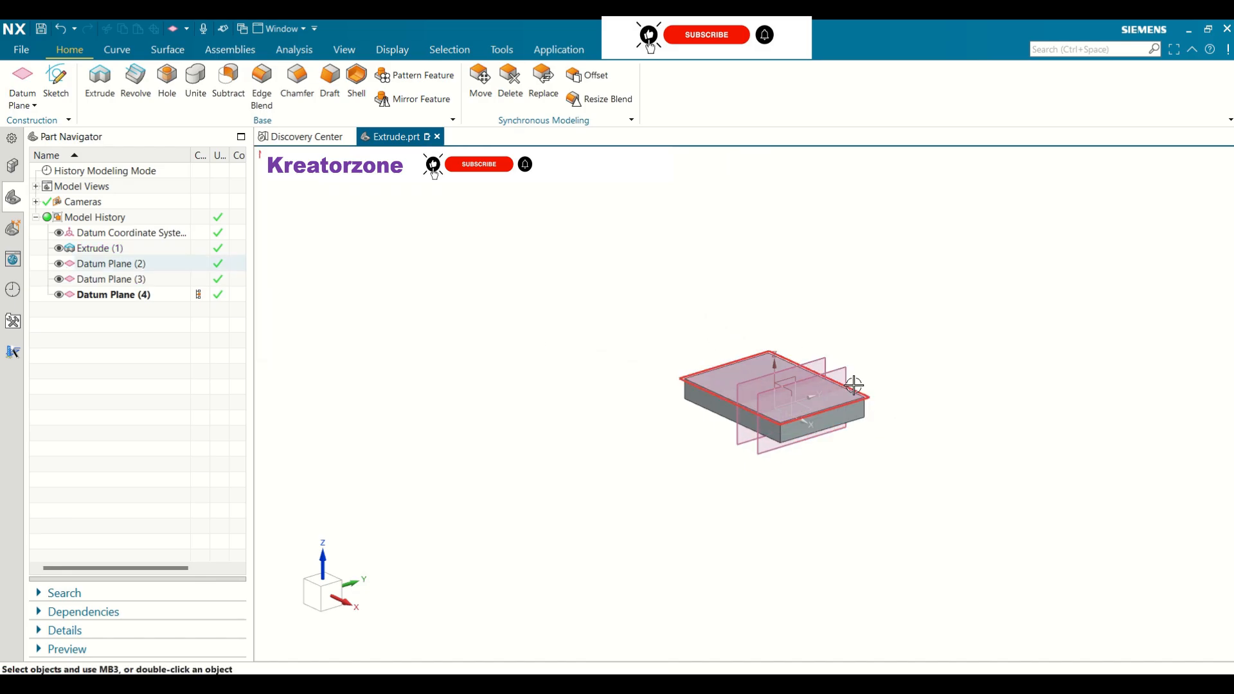
- Hide all three datum planes and show Datum Plane (2) and Datum Plane (3) again, leaving Datum Plane (4) hidden
scroll(854, 385, down, 1)
scroll(854, 385, up, 6)
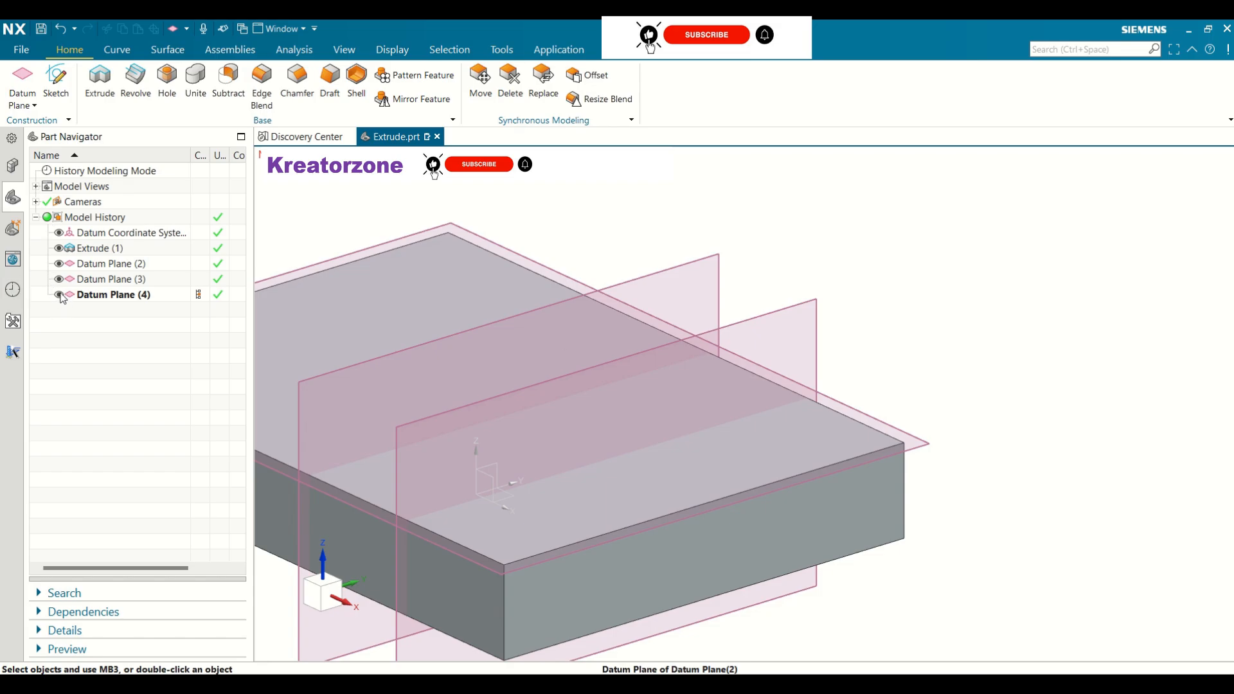
scroll(1003, 294, down, 3)
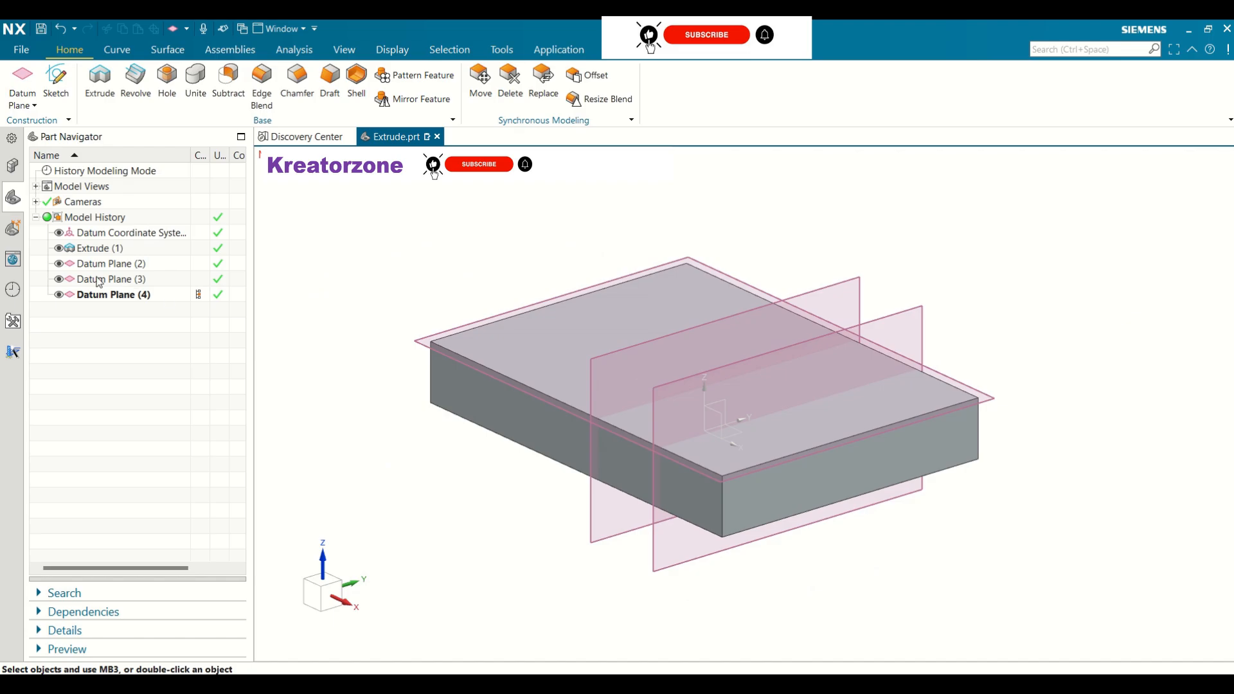
click(59, 294)
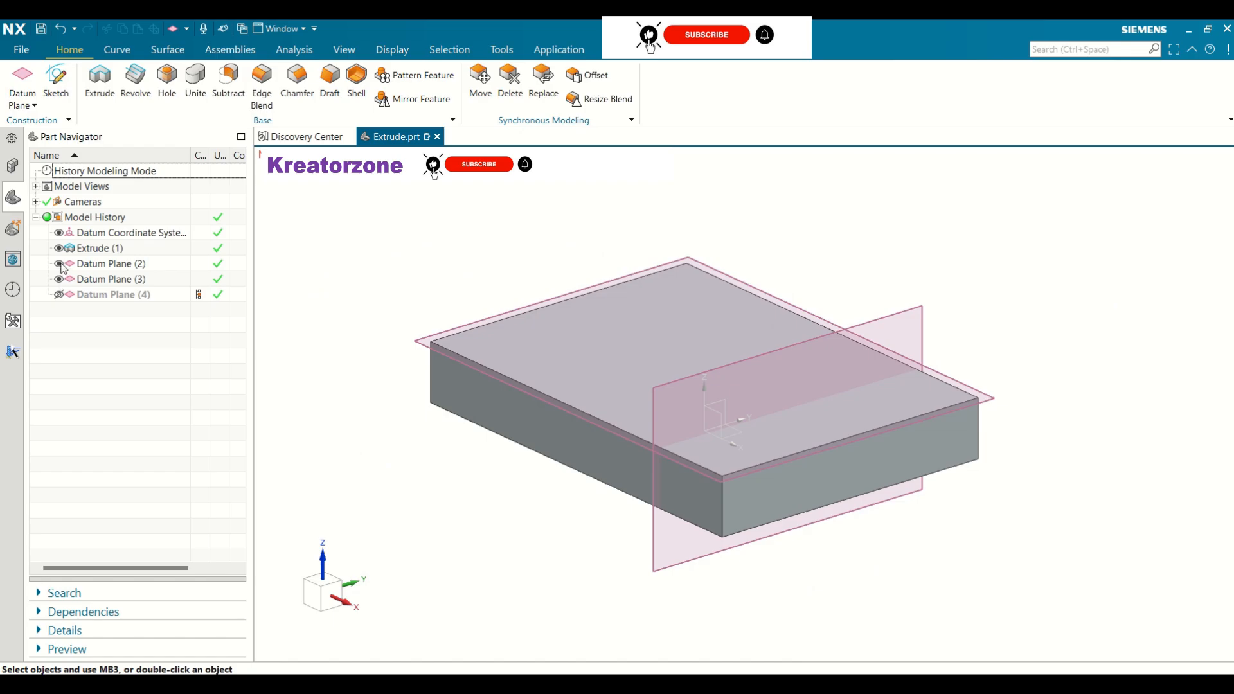
click(59, 265)
click(60, 280)
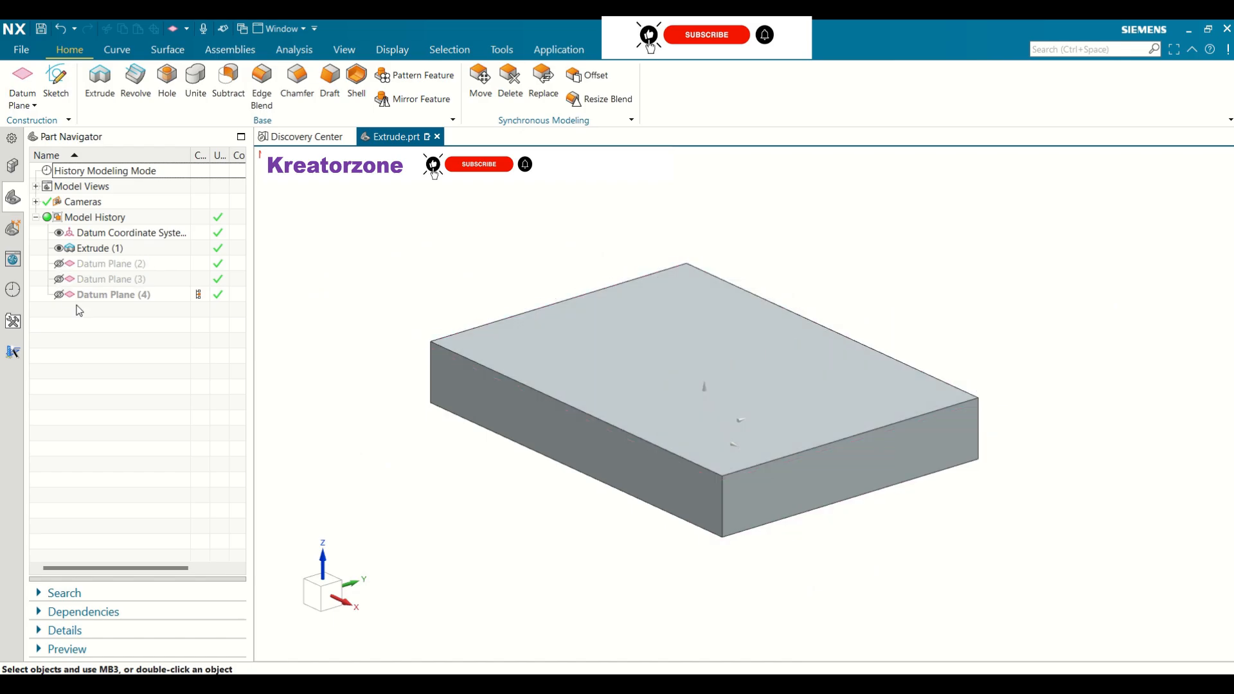
click(58, 264)
click(58, 280)
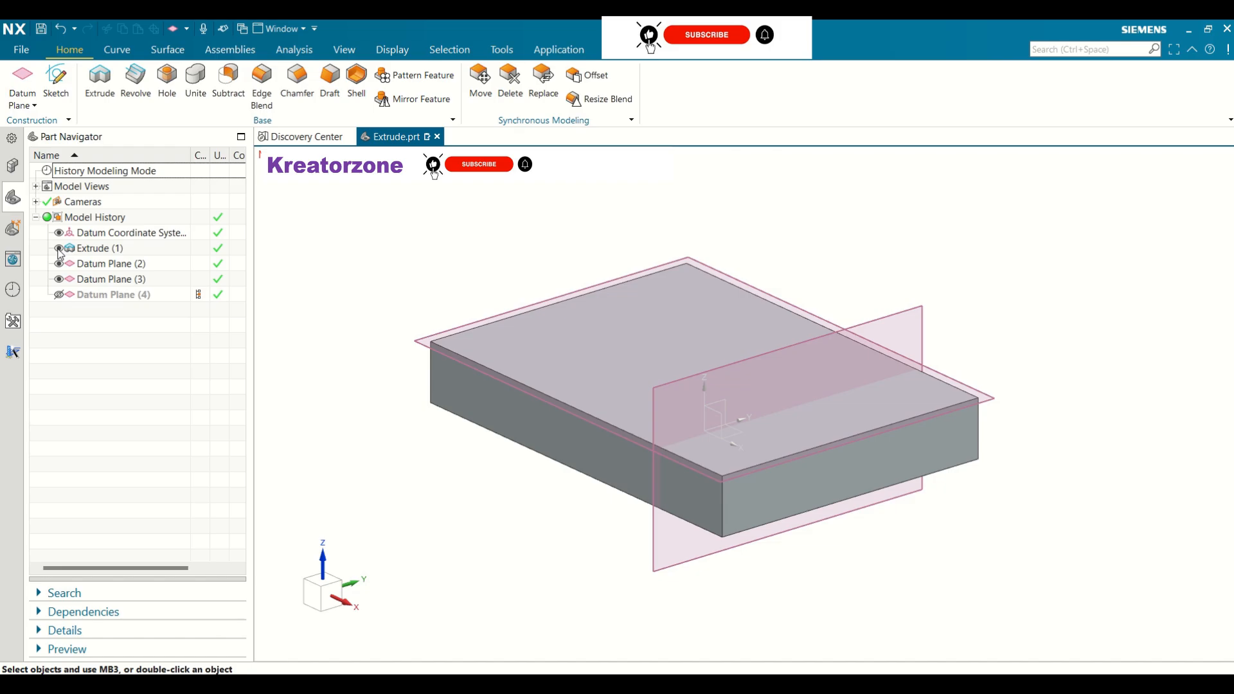
- Hide the extruded block and the datum coordinate system, and show both of them again
click(59, 249)
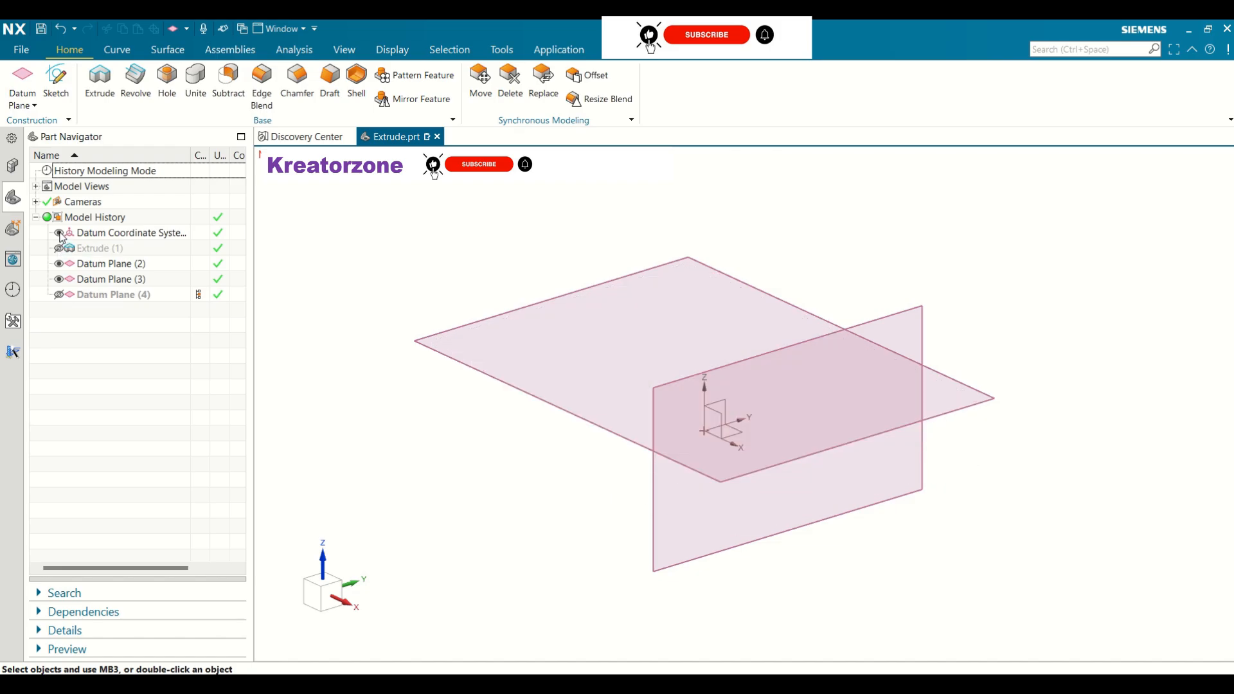
click(58, 234)
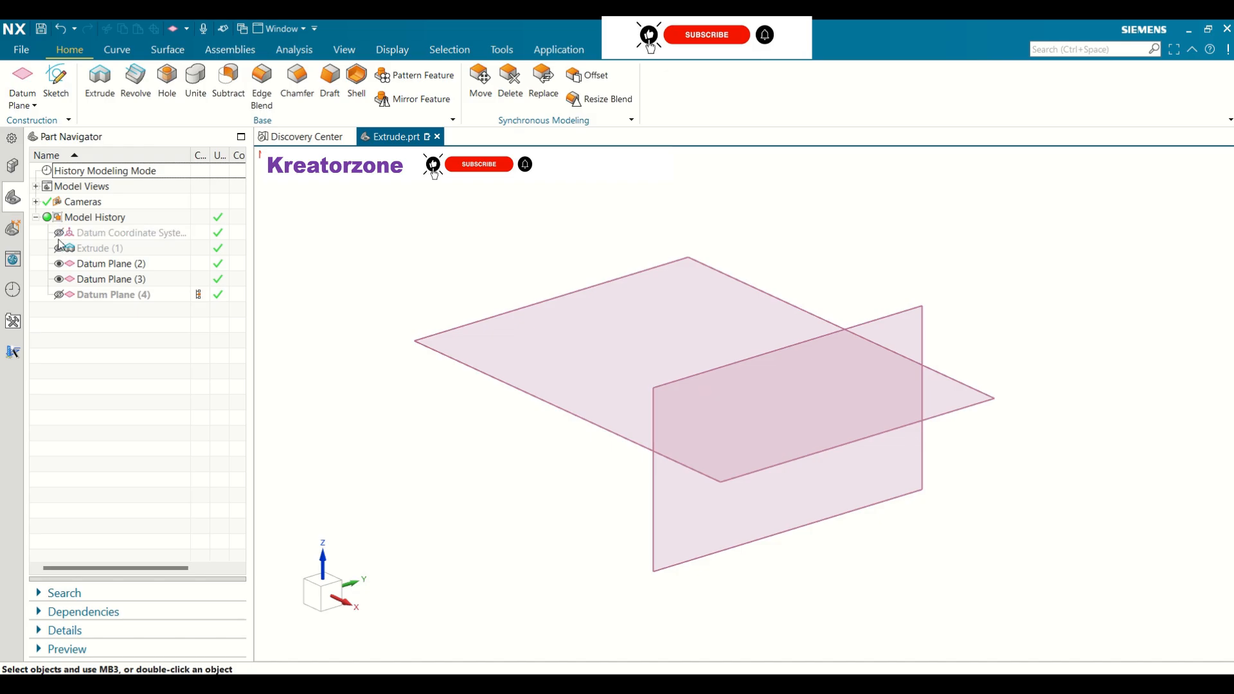
click(59, 234)
click(59, 249)
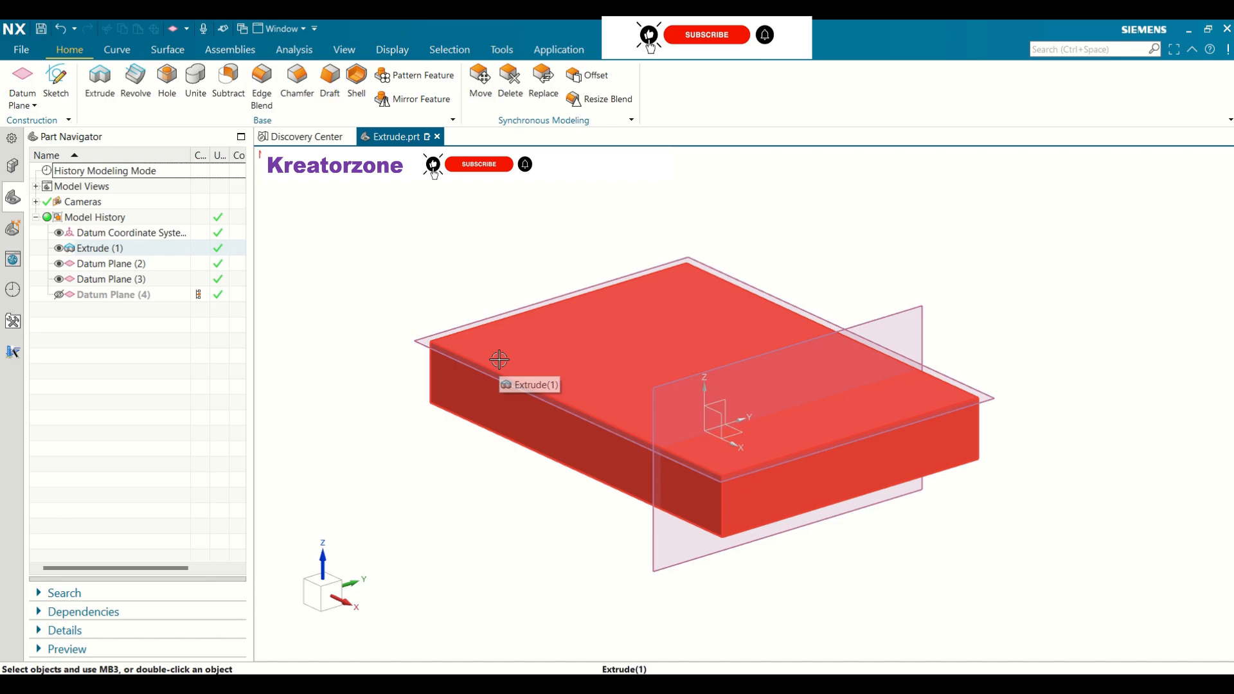
scroll(515, 347, up, 3)
scroll(515, 347, down, 3)
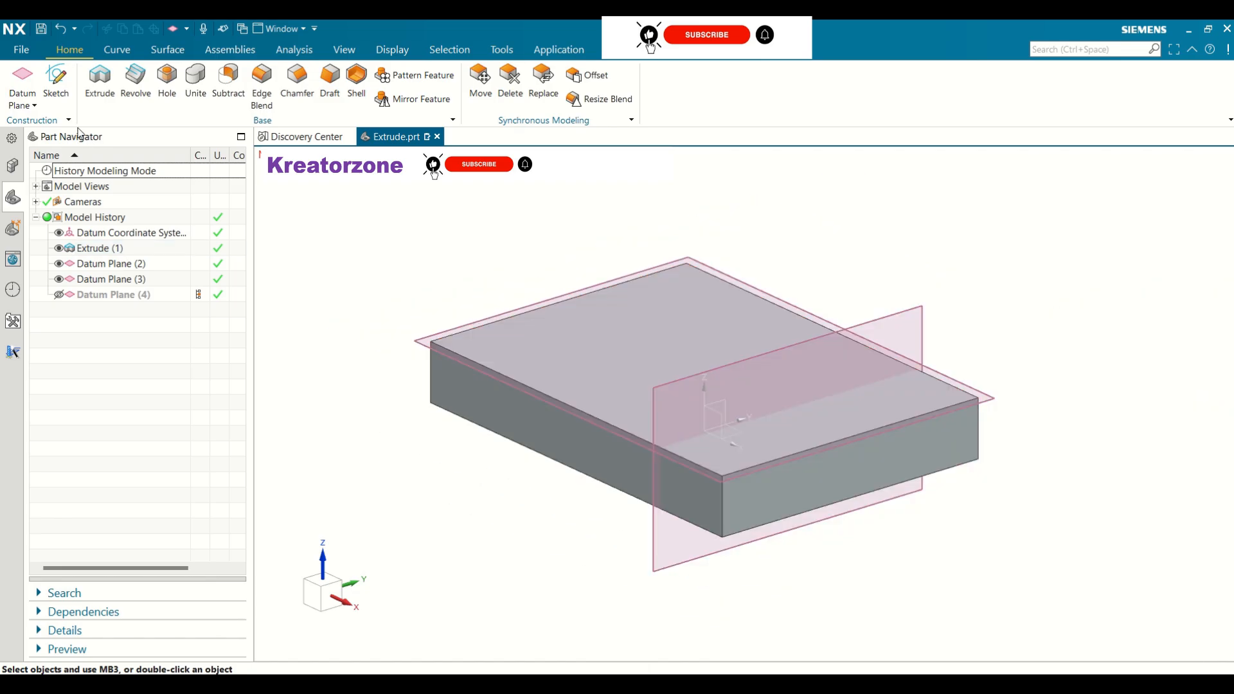
- Create a single datum plane offset 10 mm inward from the block's long side face
click(33, 105)
click(42, 123)
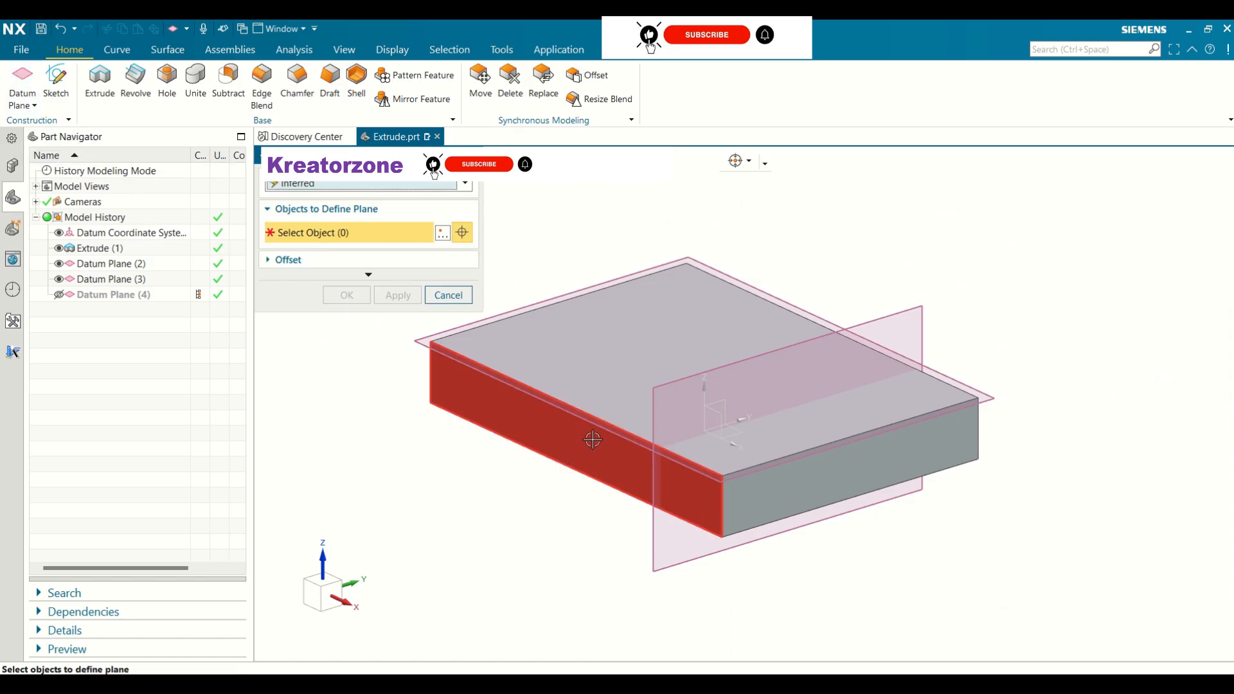
click(593, 444)
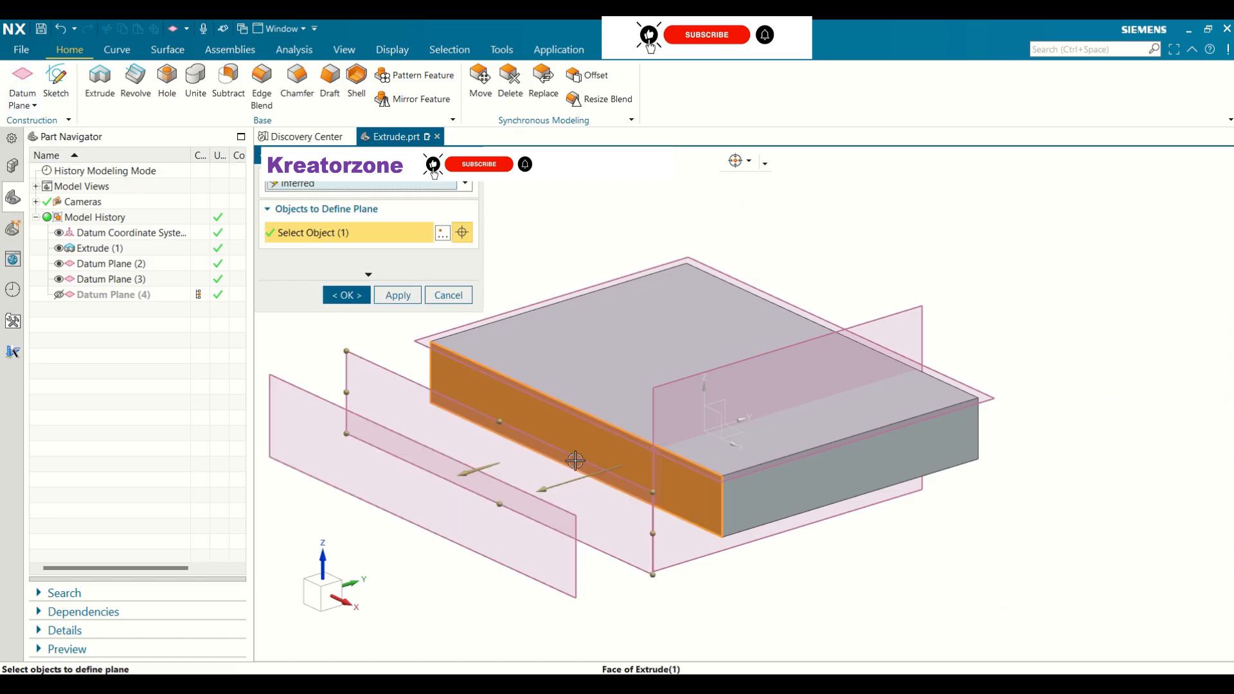
click(396, 281)
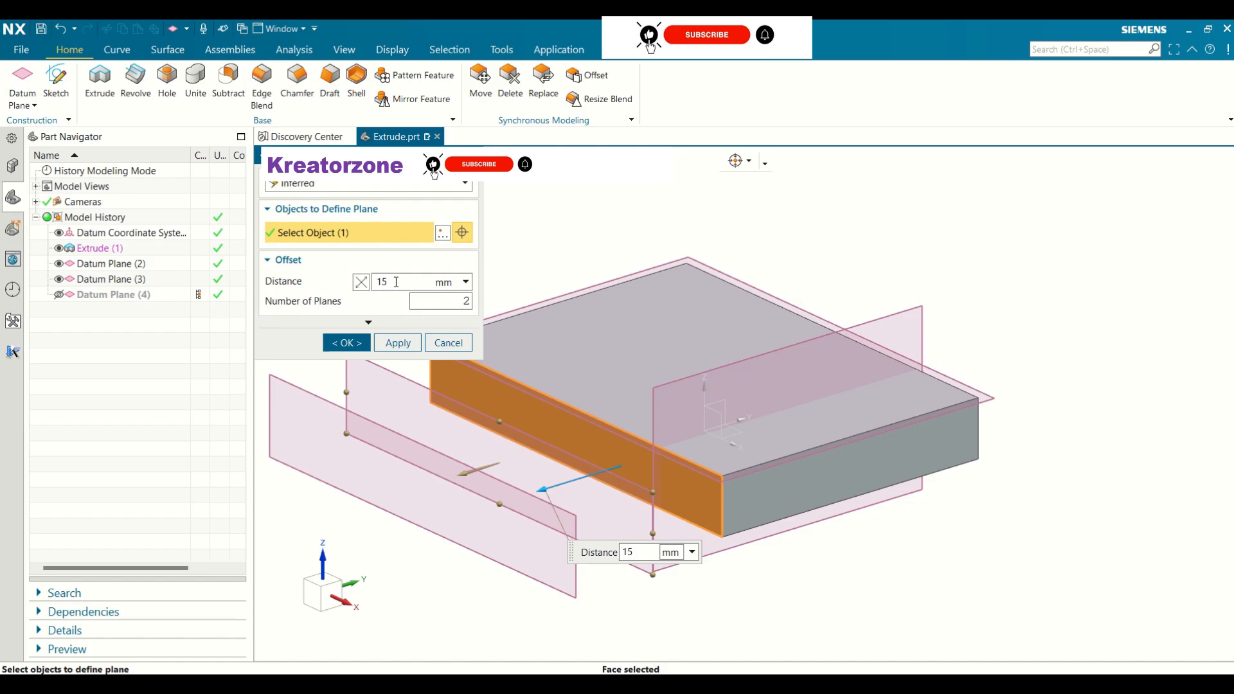
double_click(471, 300)
text(1)
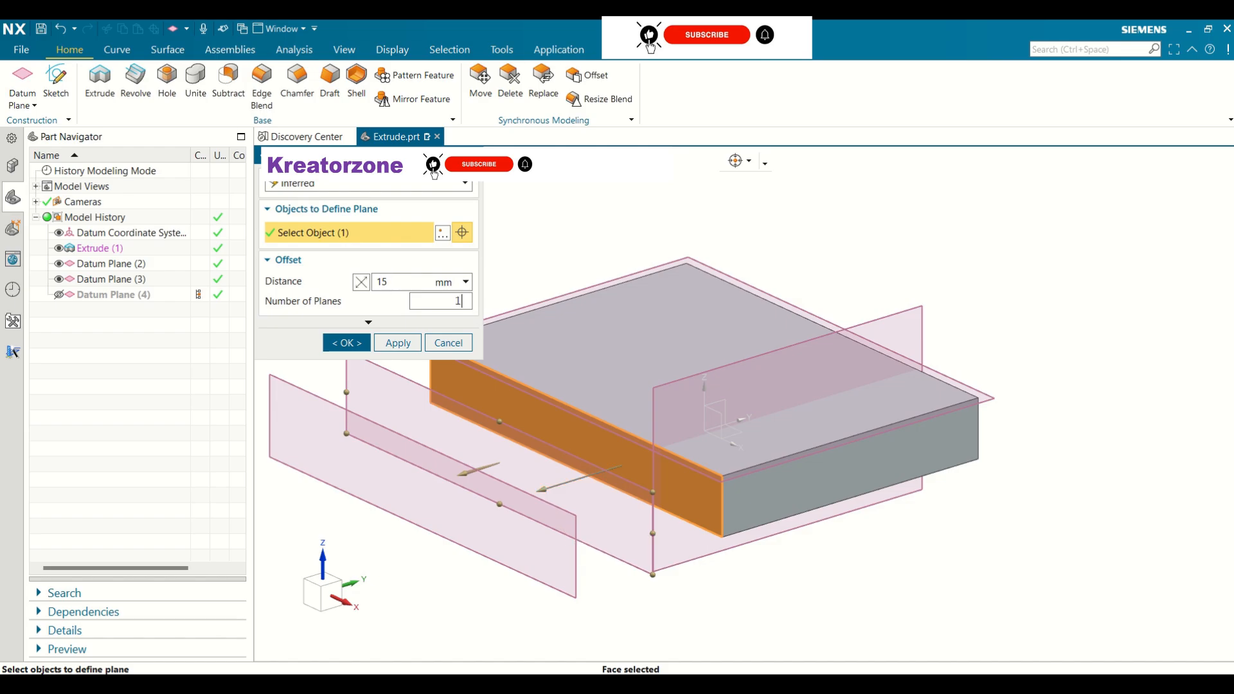
double_click(374, 283)
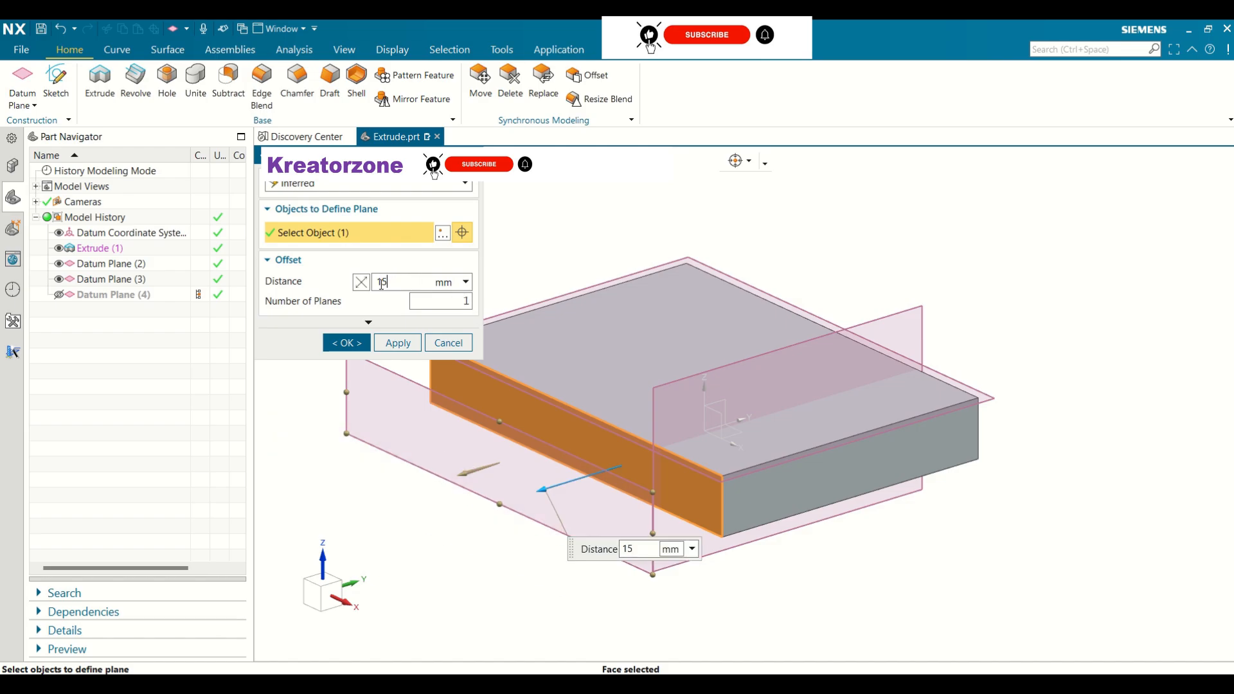
text(10)
key(Return)
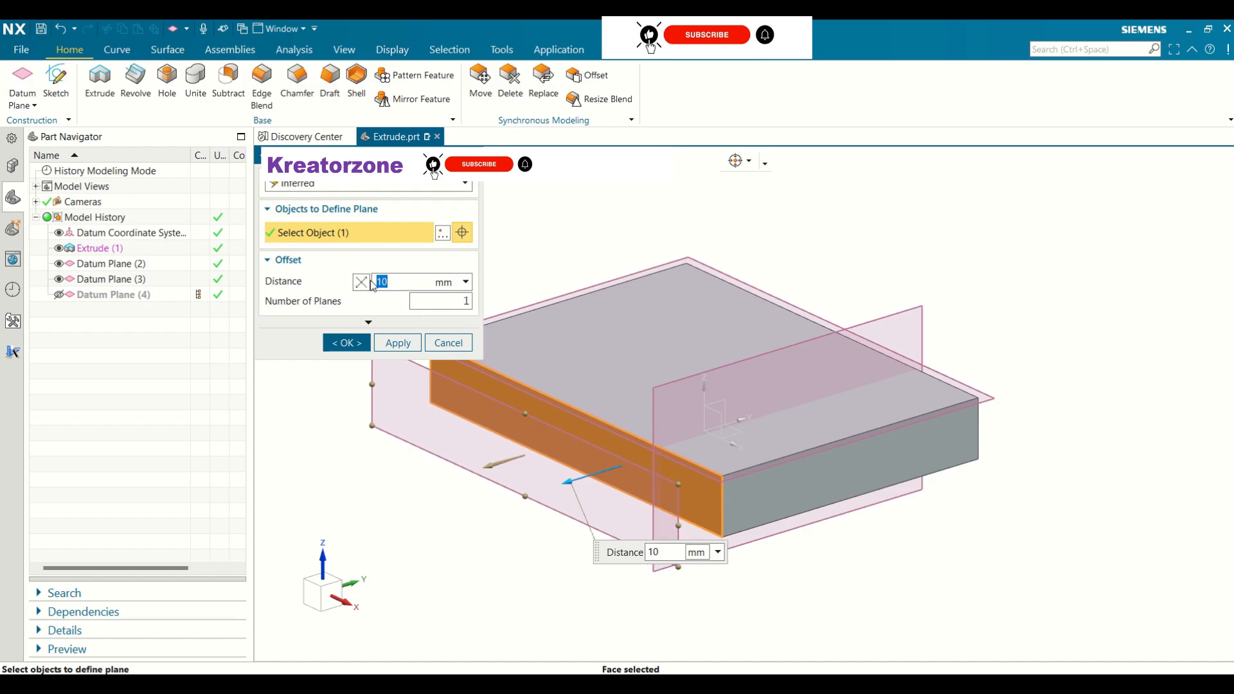
click(362, 282)
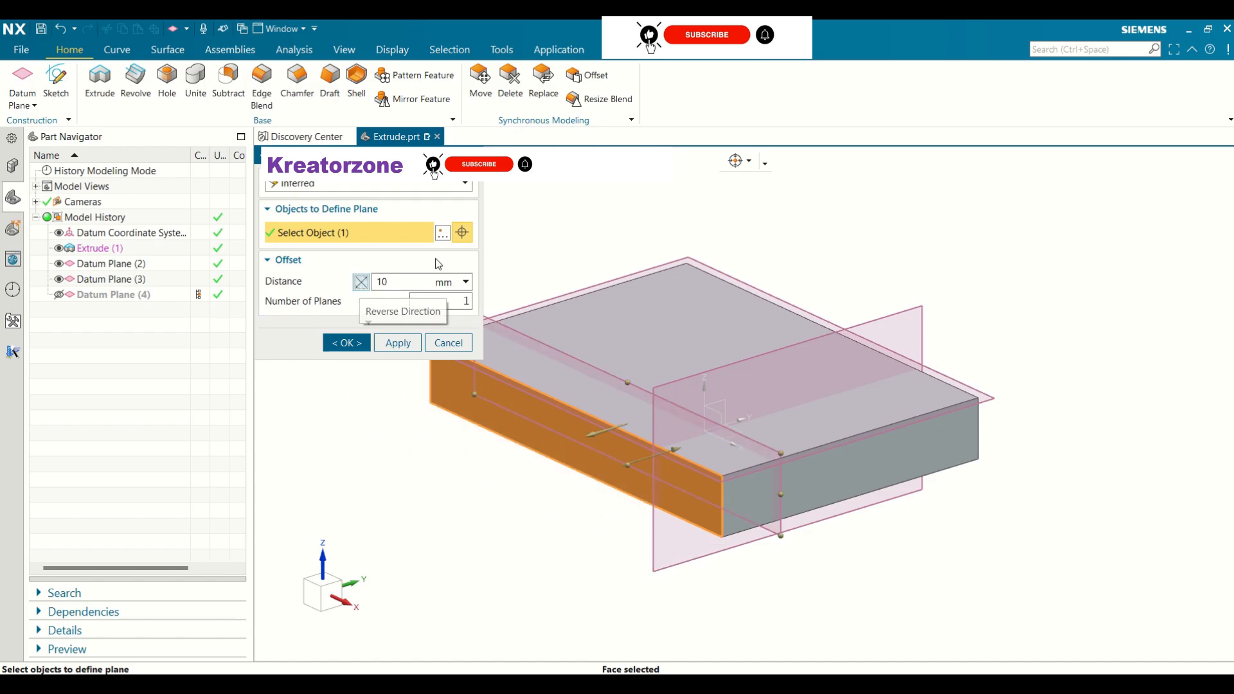
click(347, 343)
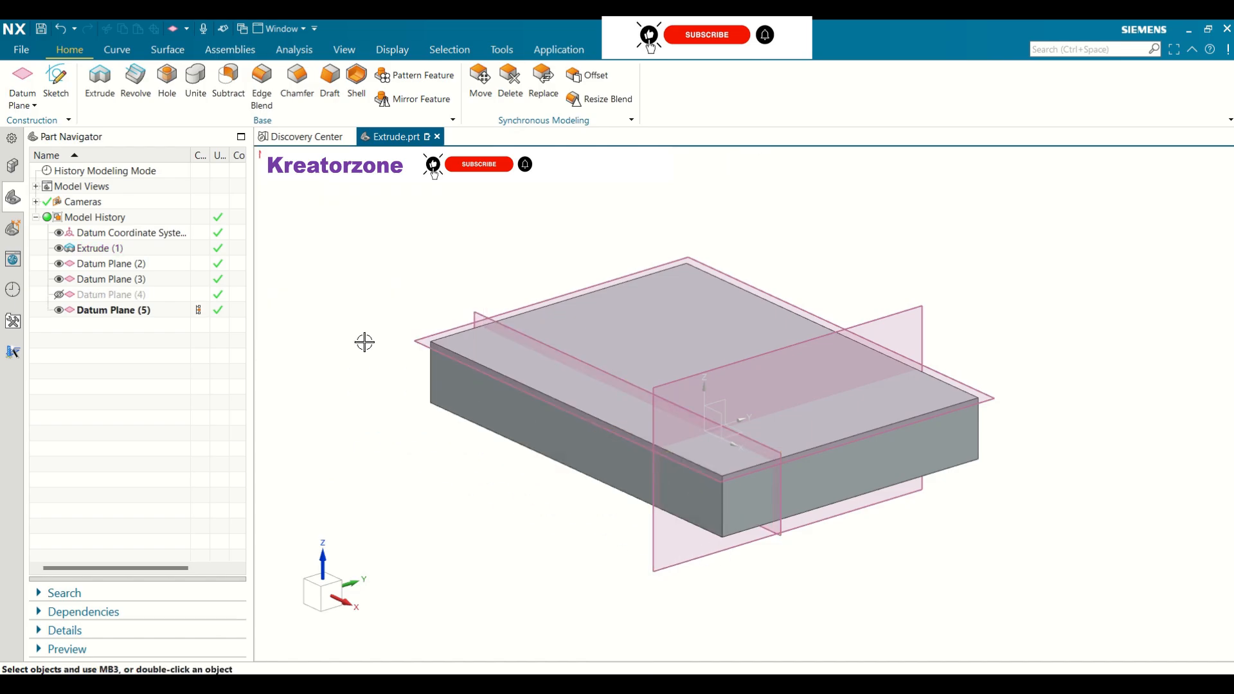
- Create a datum axis at the intersection of the vertical end-face offset plane, Datum Plane (3), and Datum Plane (5)
click(34, 106)
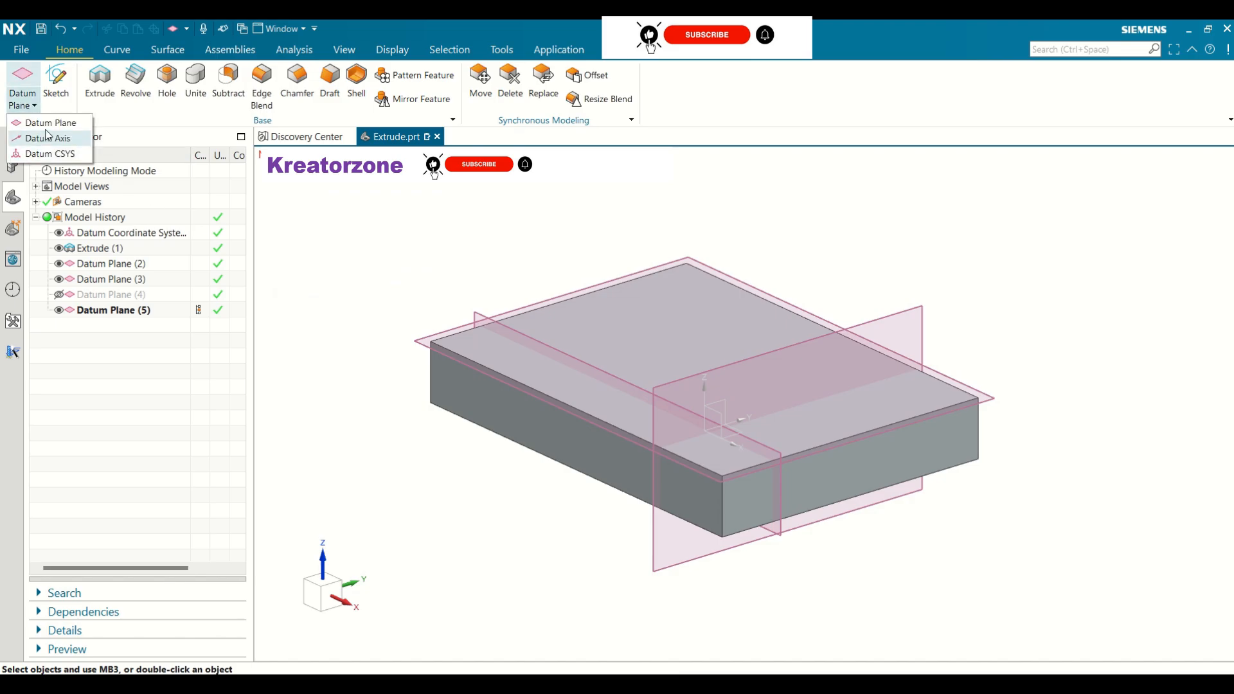
click(49, 139)
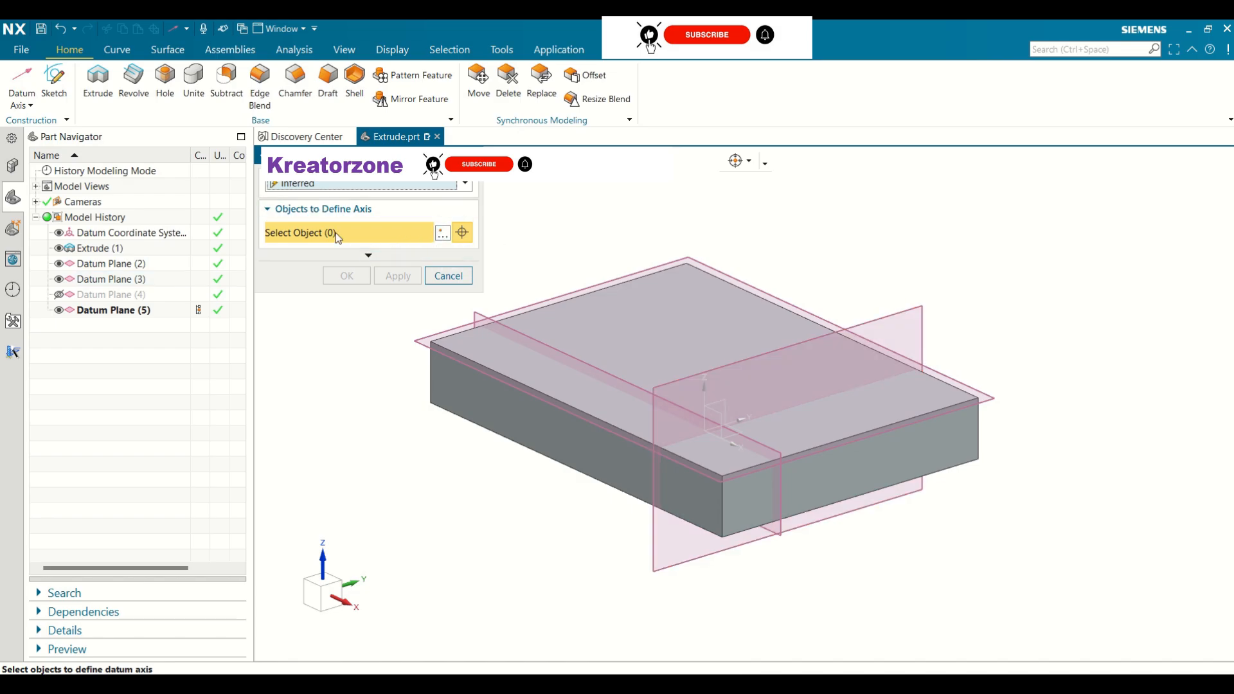
click(469, 185)
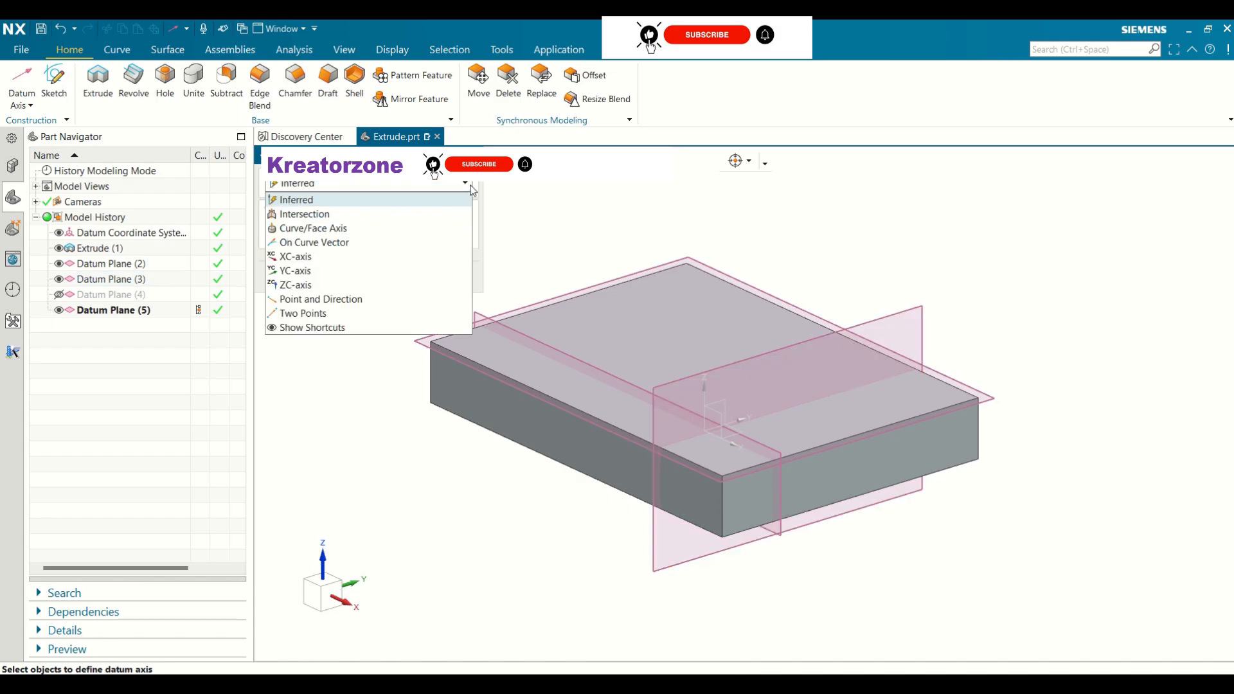
click(286, 215)
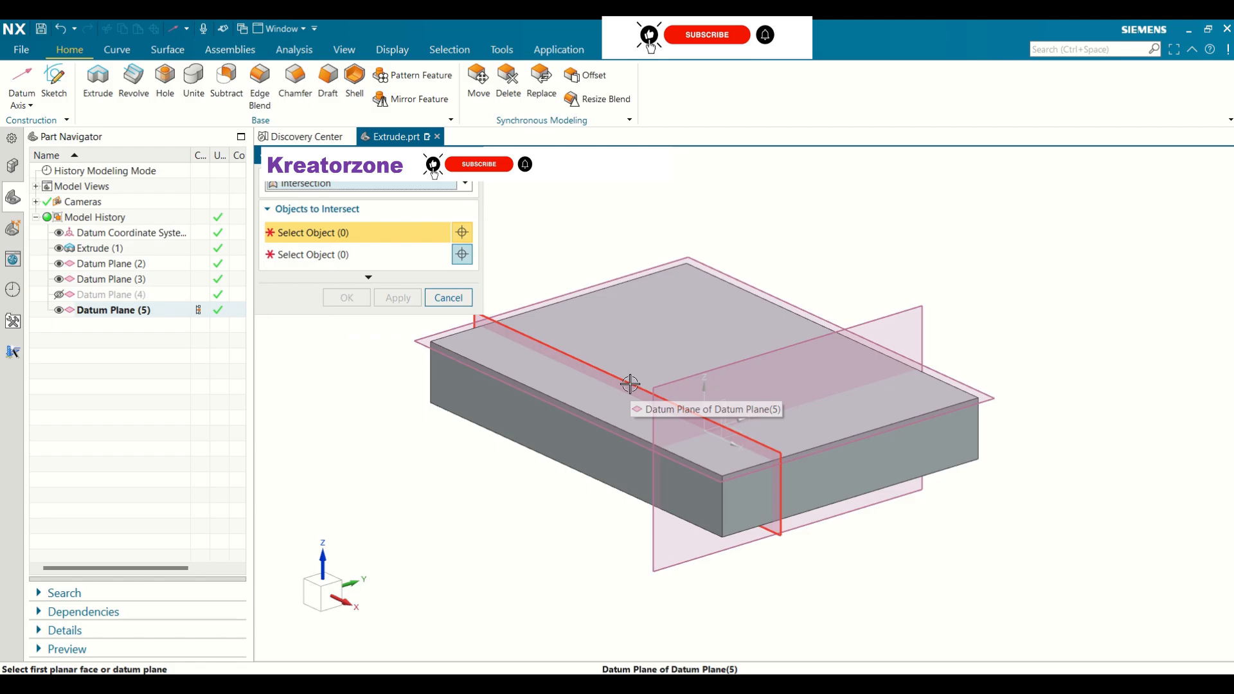
click(694, 374)
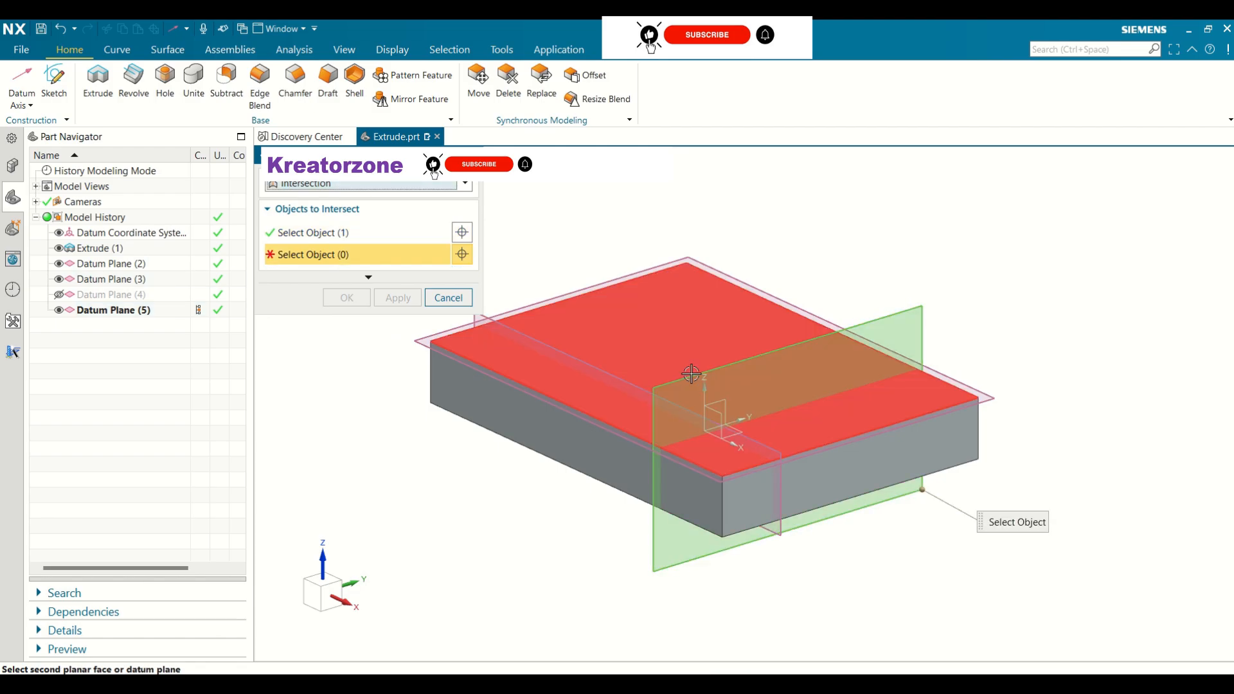
click(625, 381)
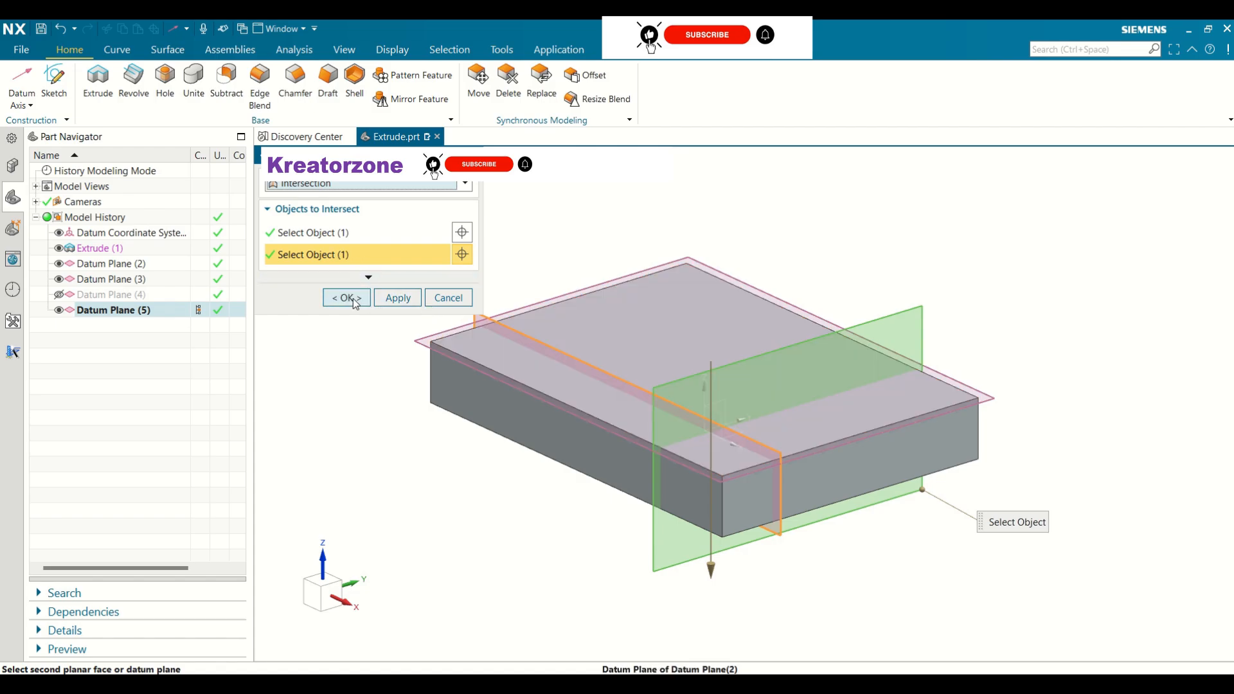
click(346, 298)
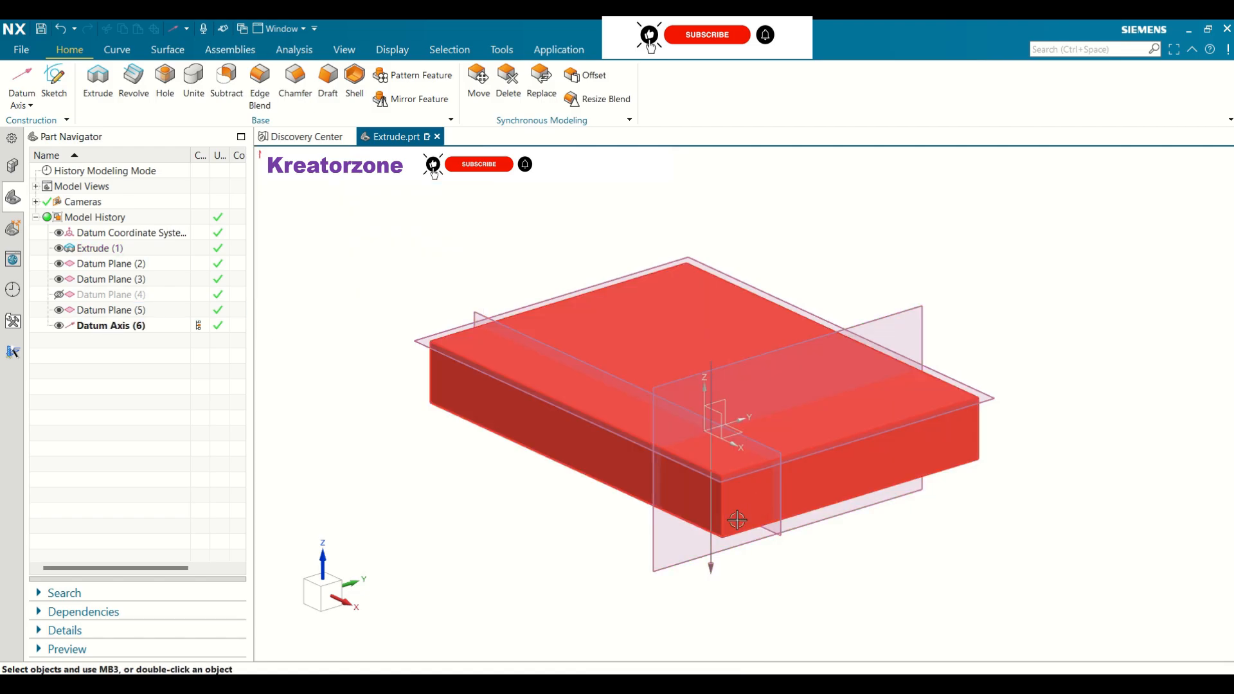
- Open the datum axis's parameters to review its two intersecting planes, and accept them
click(103, 325)
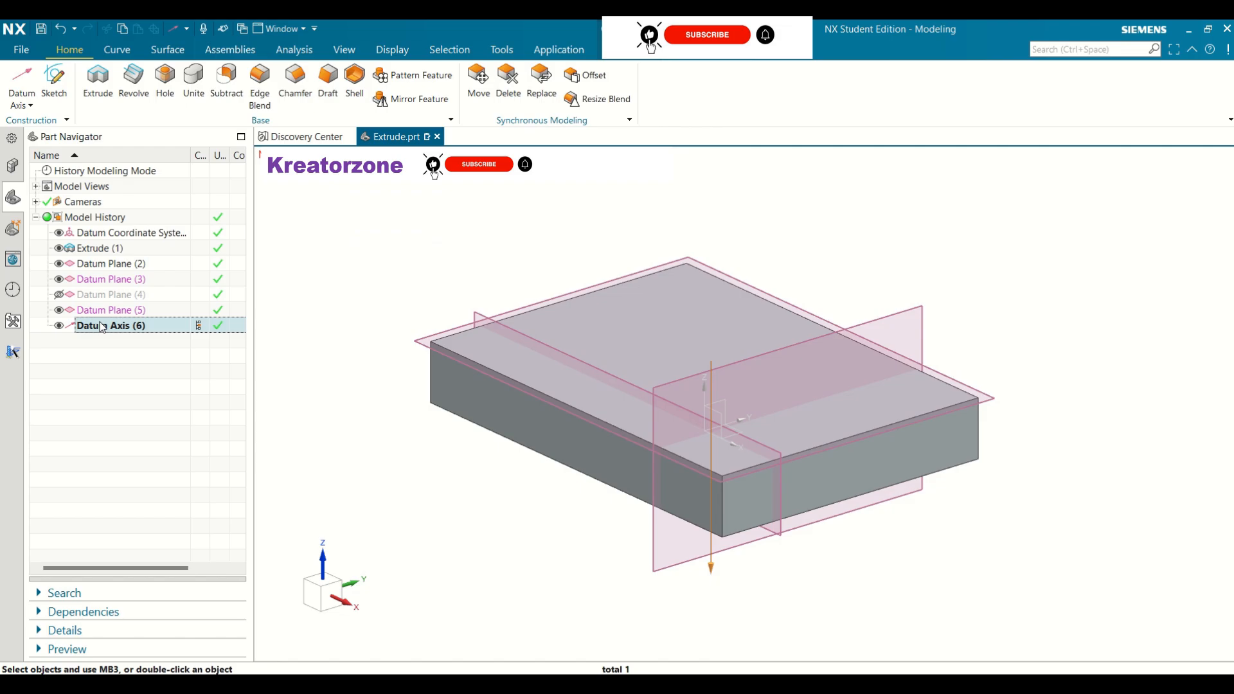
right_click(103, 326)
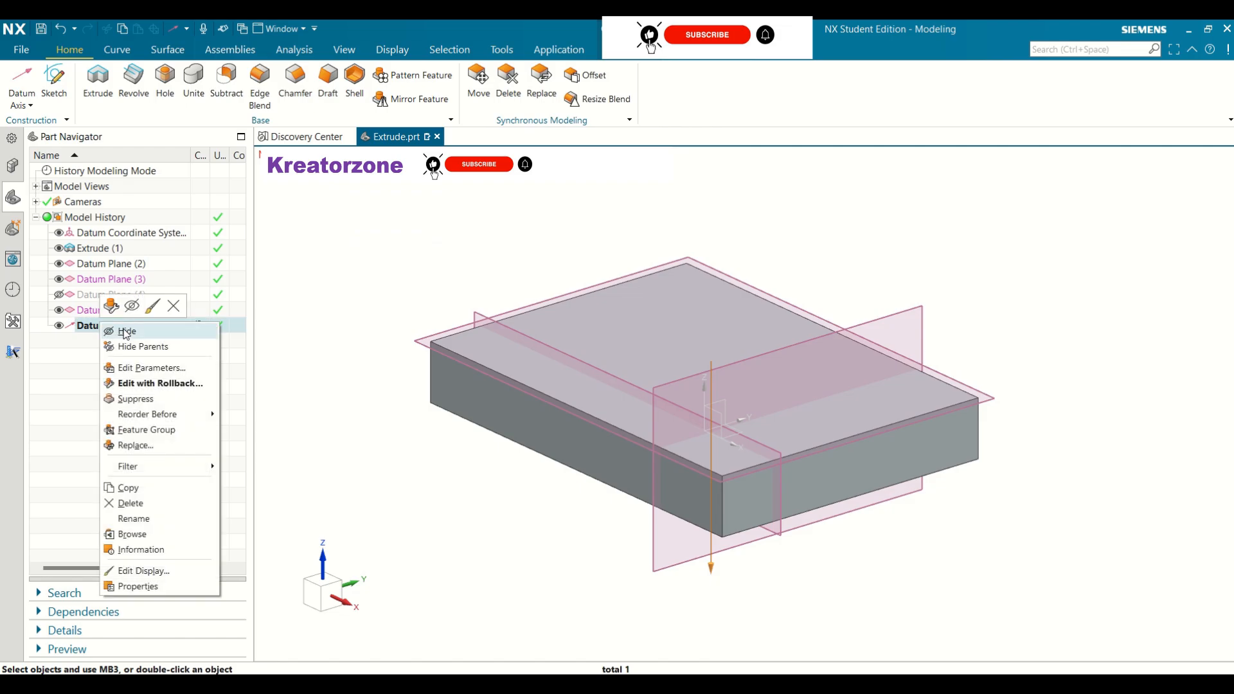
click(136, 369)
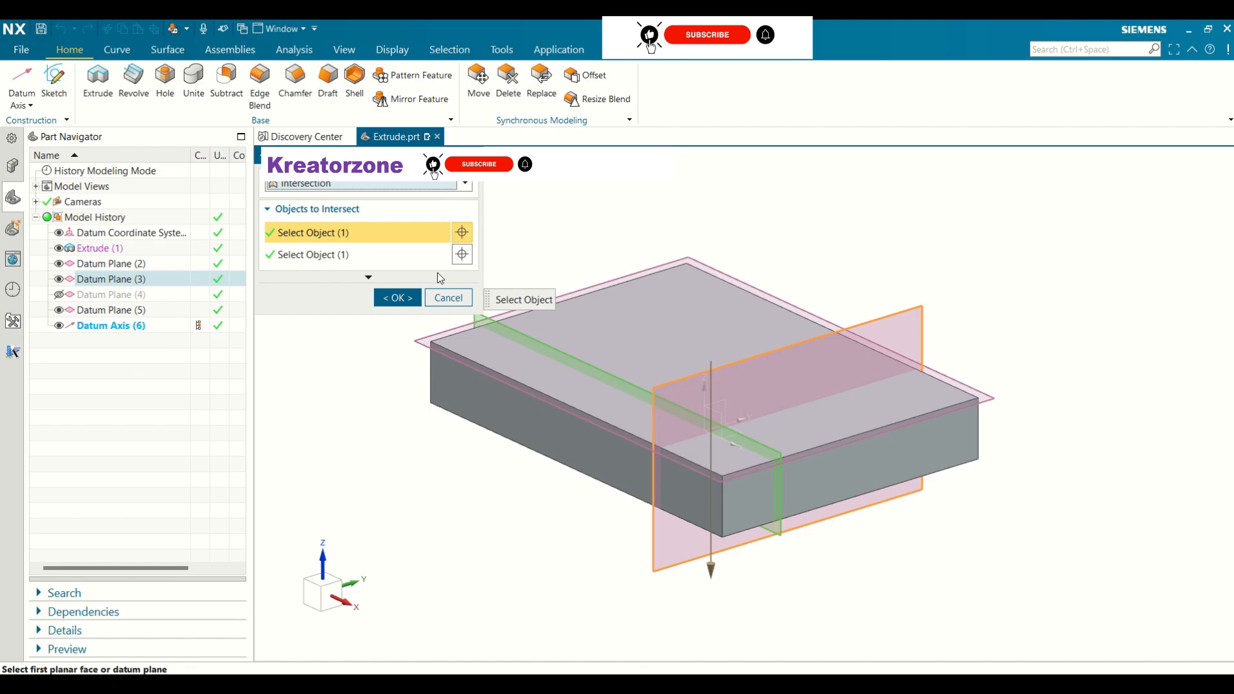
click(397, 297)
- Start a Dynamic datum coordinate system and move its origin above the block, to about Y 2.65 and Z 21.01 mm
key(Home)
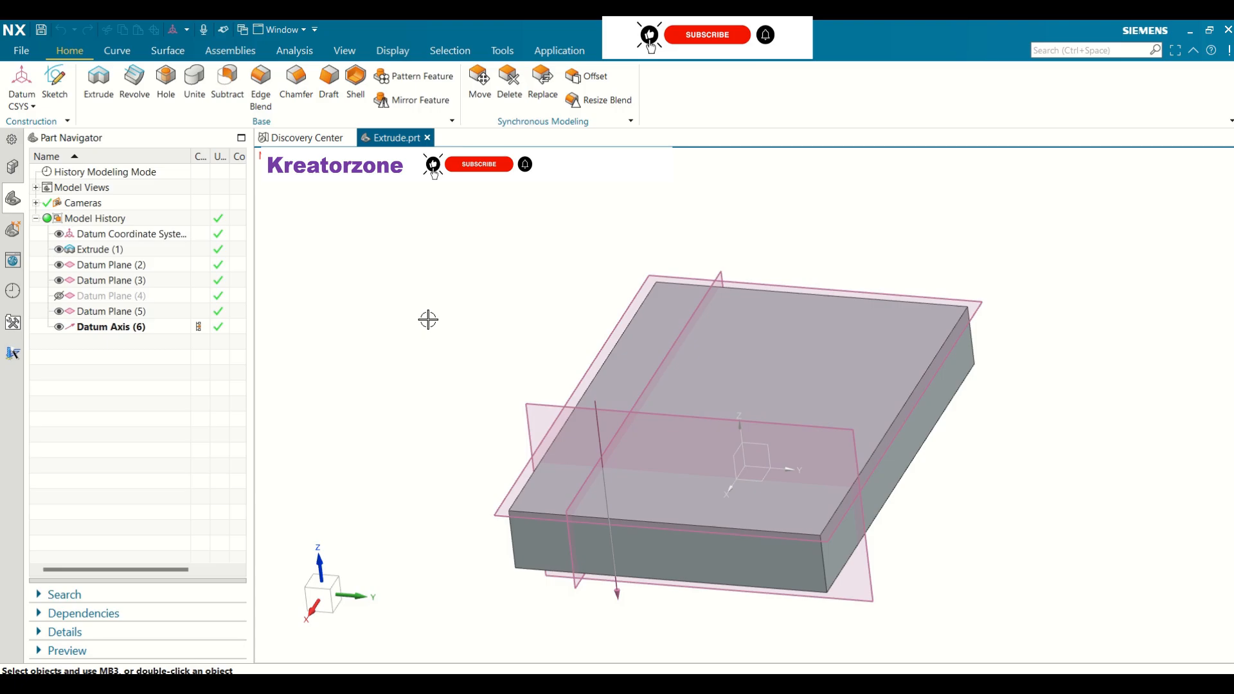
click(29, 106)
click(27, 107)
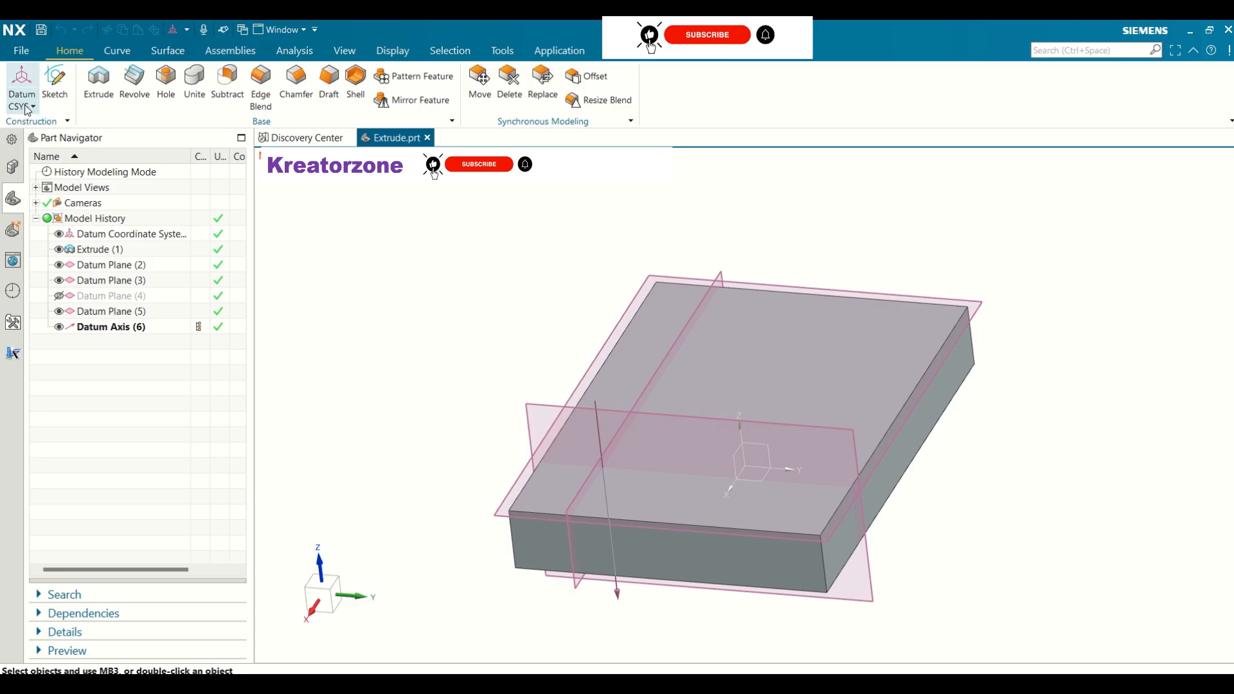
click(33, 107)
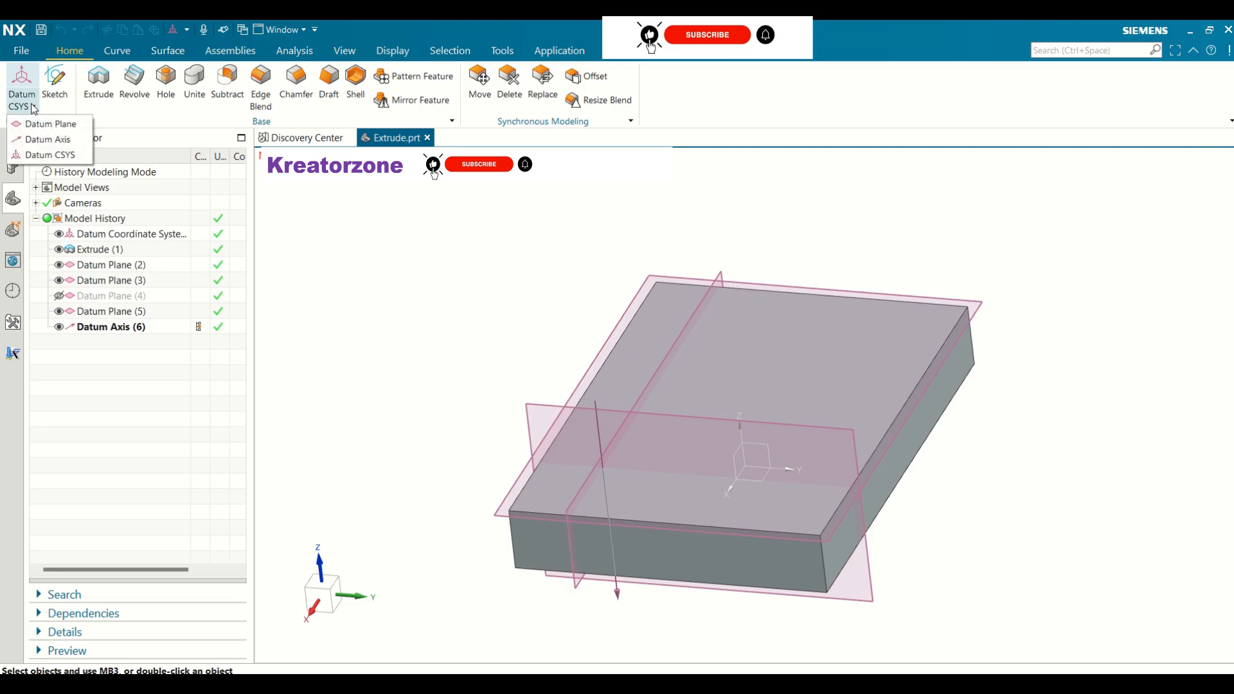
click(51, 156)
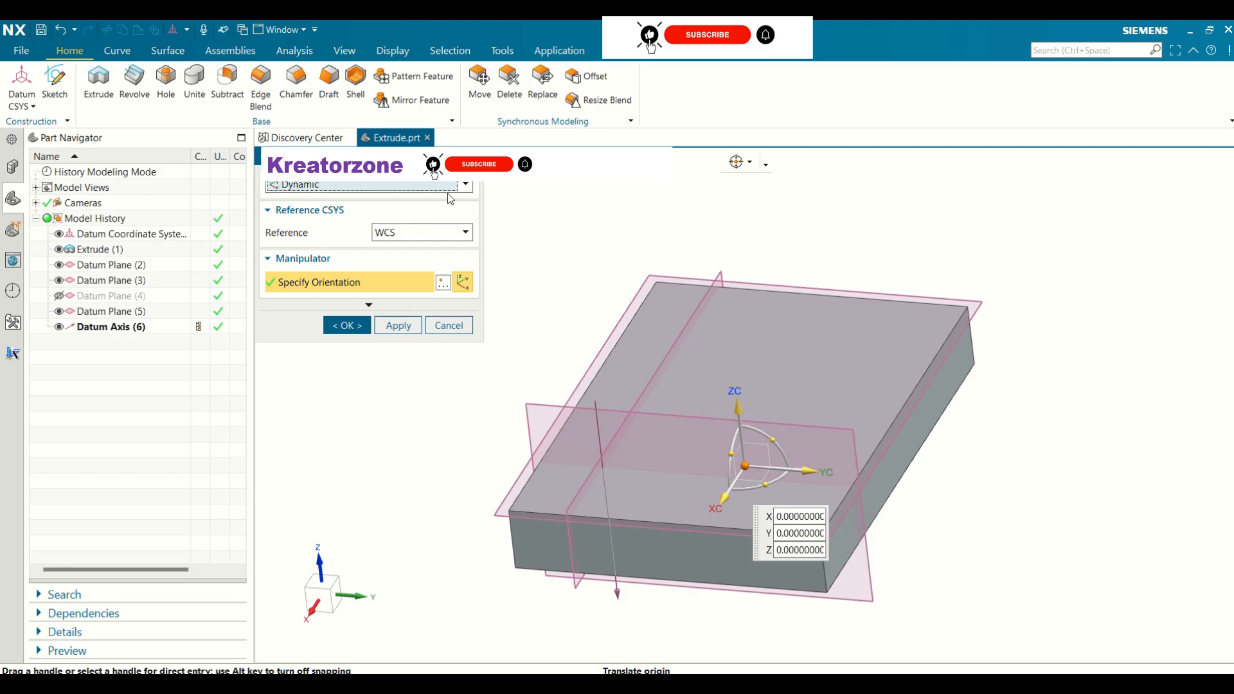
click(465, 186)
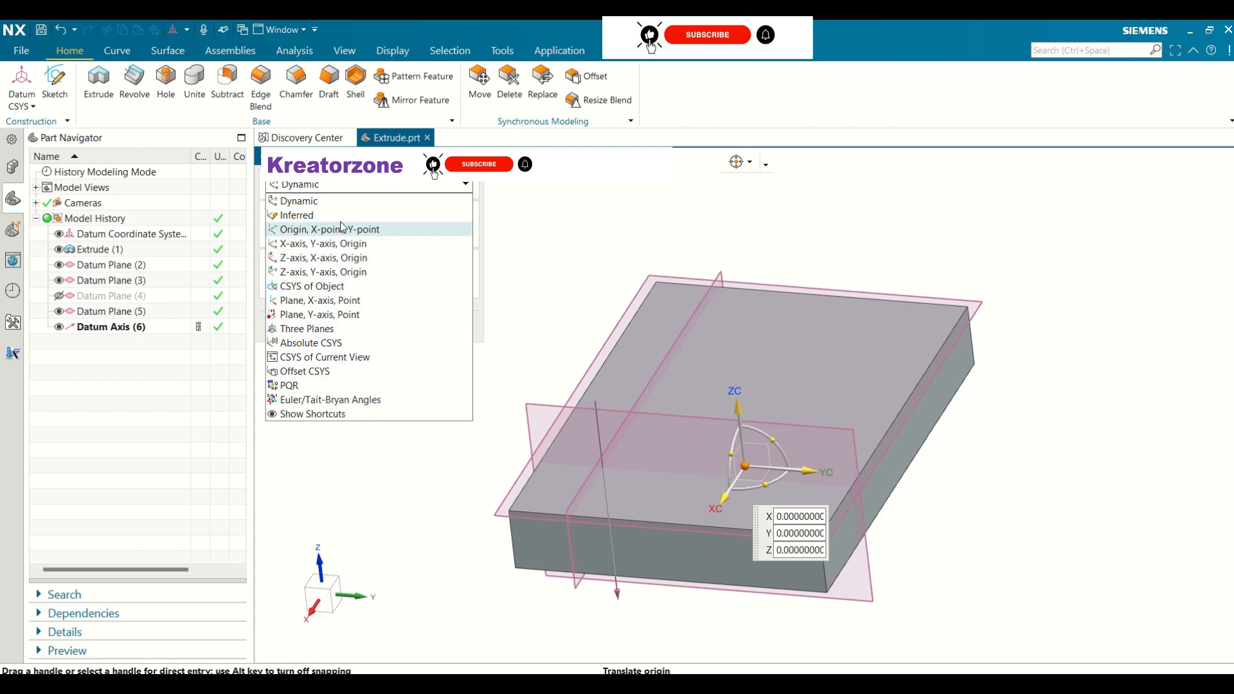
click(441, 185)
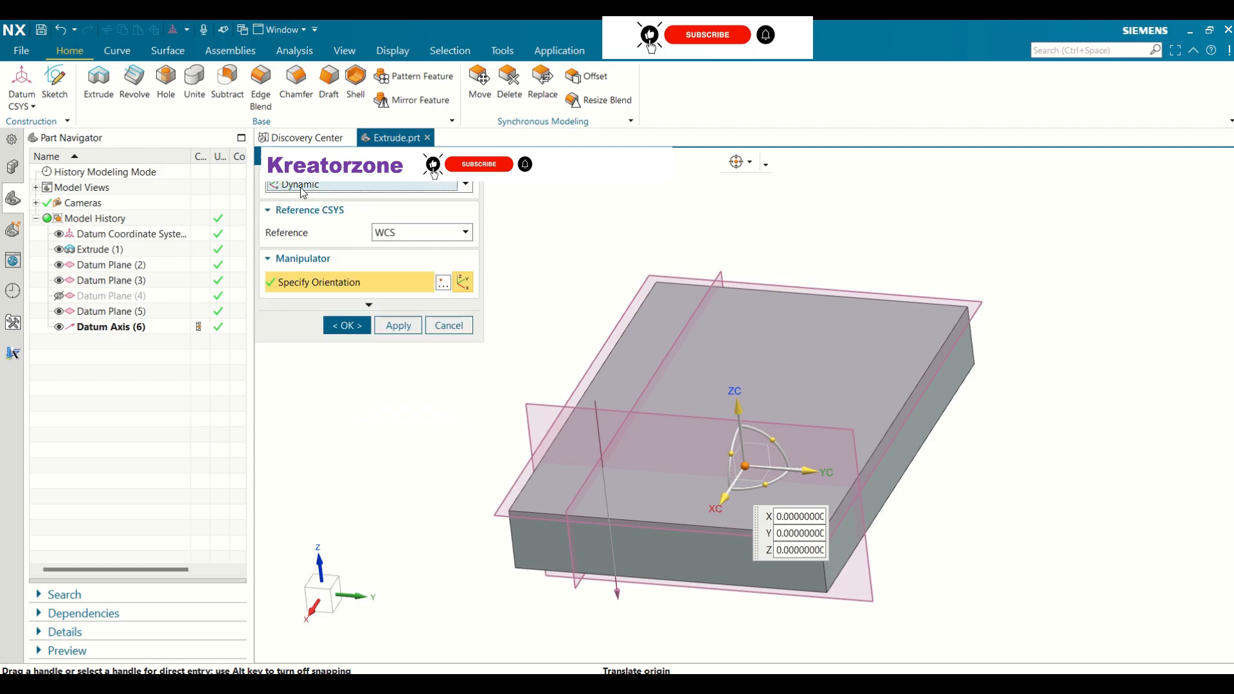
drag(745, 465, 747, 348)
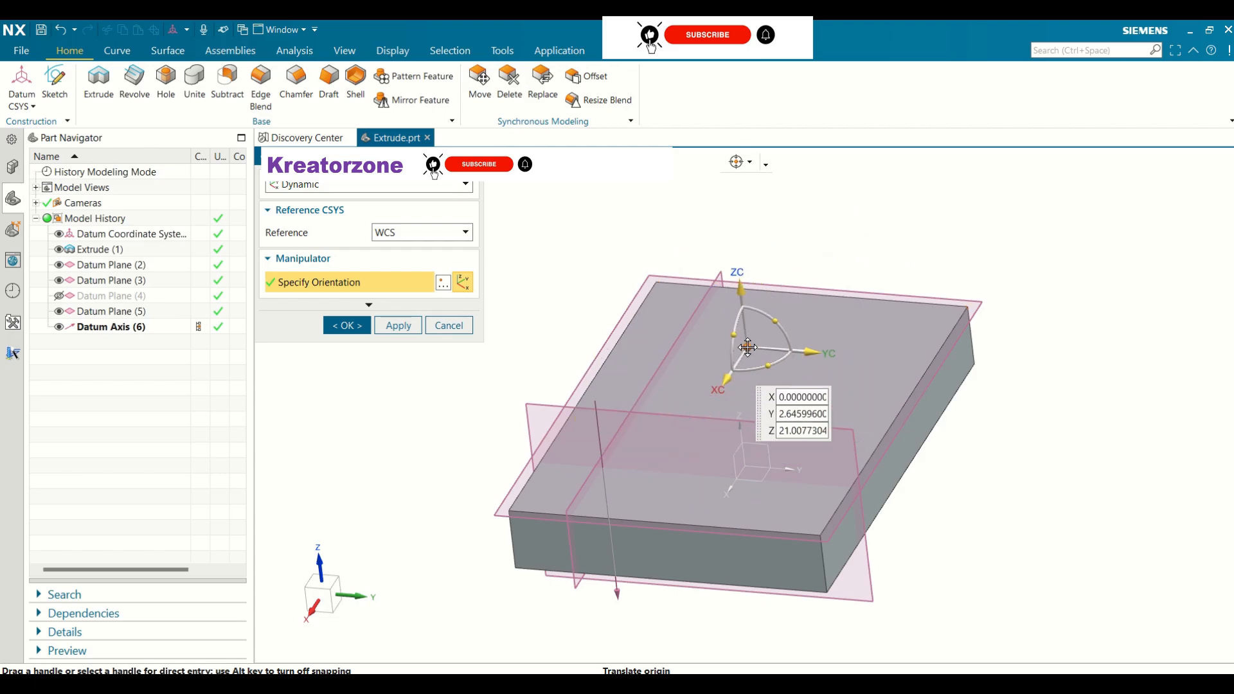
click(747, 348)
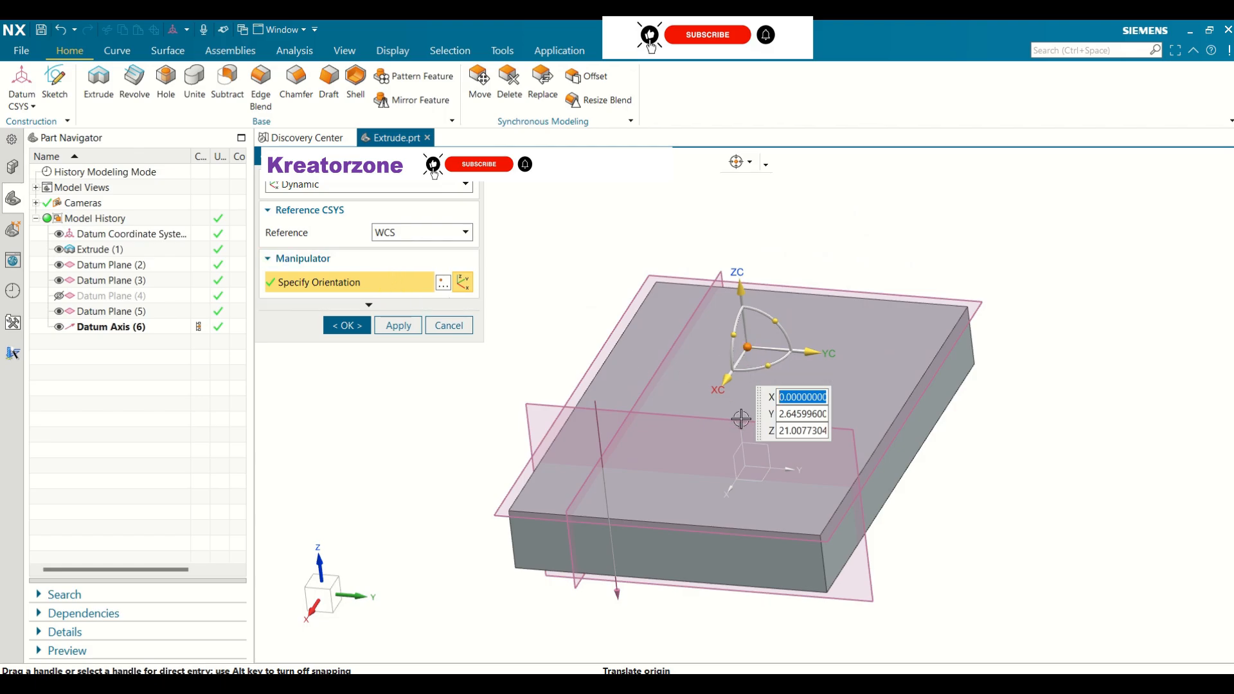
- Set the reference to Selected CSYS, pick the existing datum coordinate system, and create the new one on it
click(422, 234)
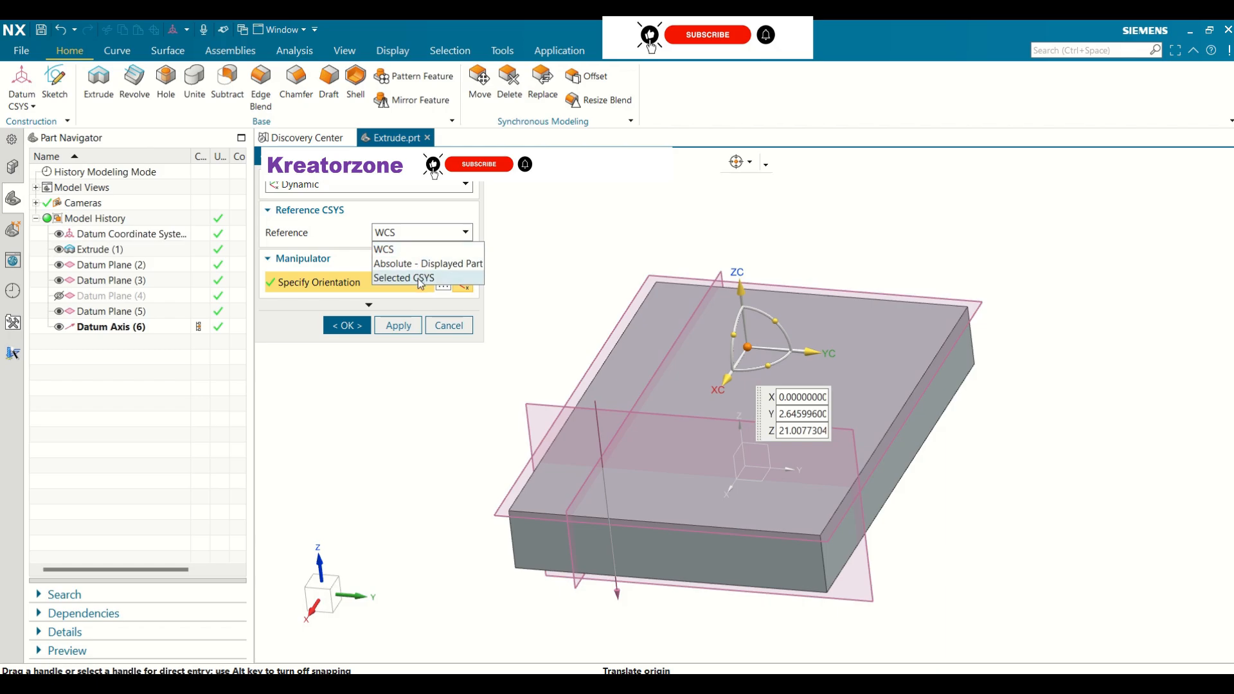
click(421, 278)
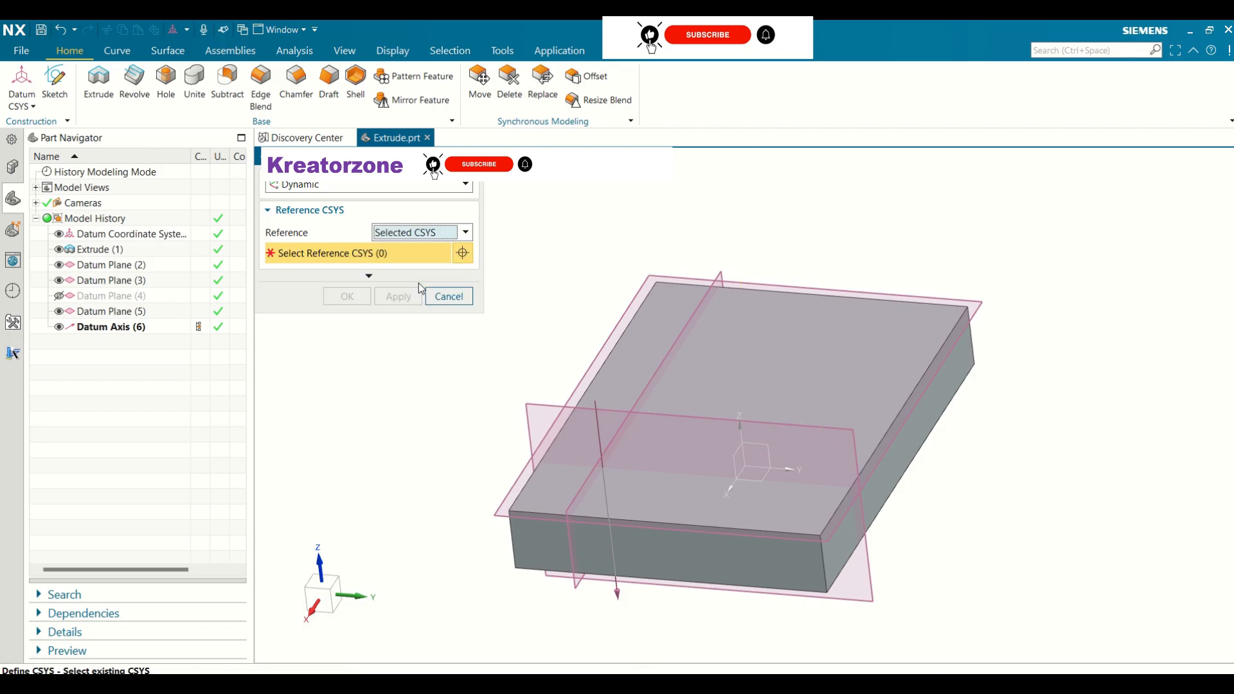
click(746, 464)
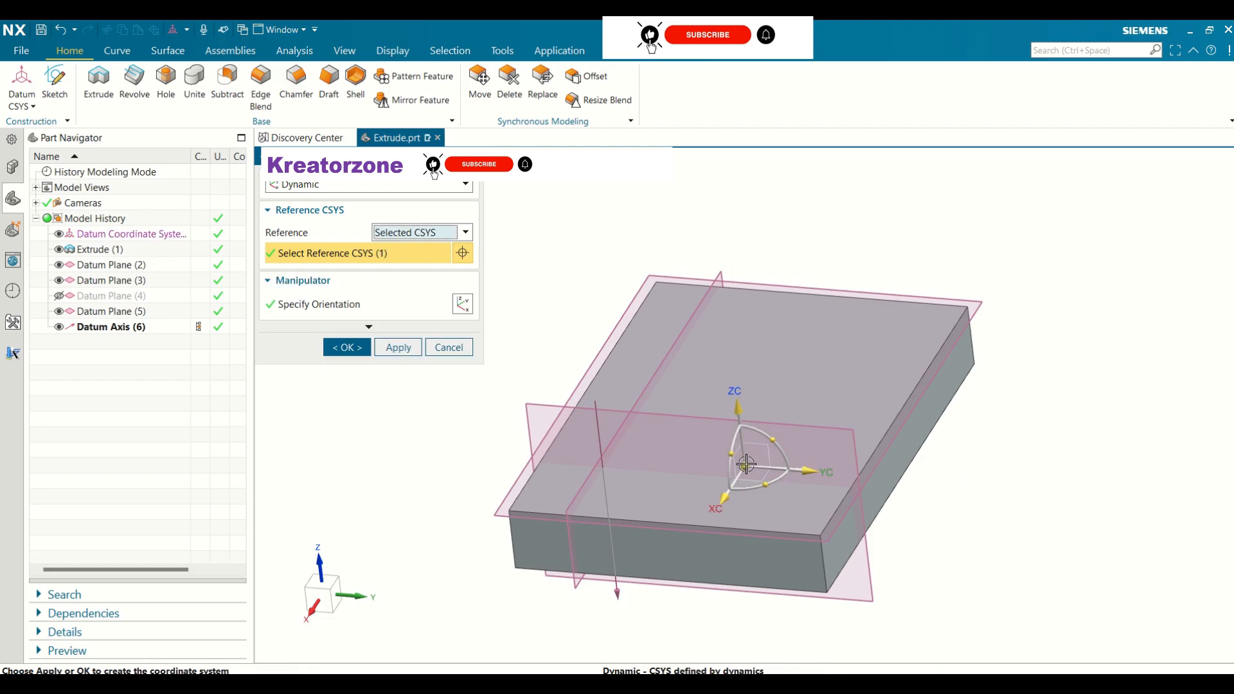
click(347, 347)
- Delete Datum Coordinate System (7) and Datum Axis (6) from the model history
click(96, 349)
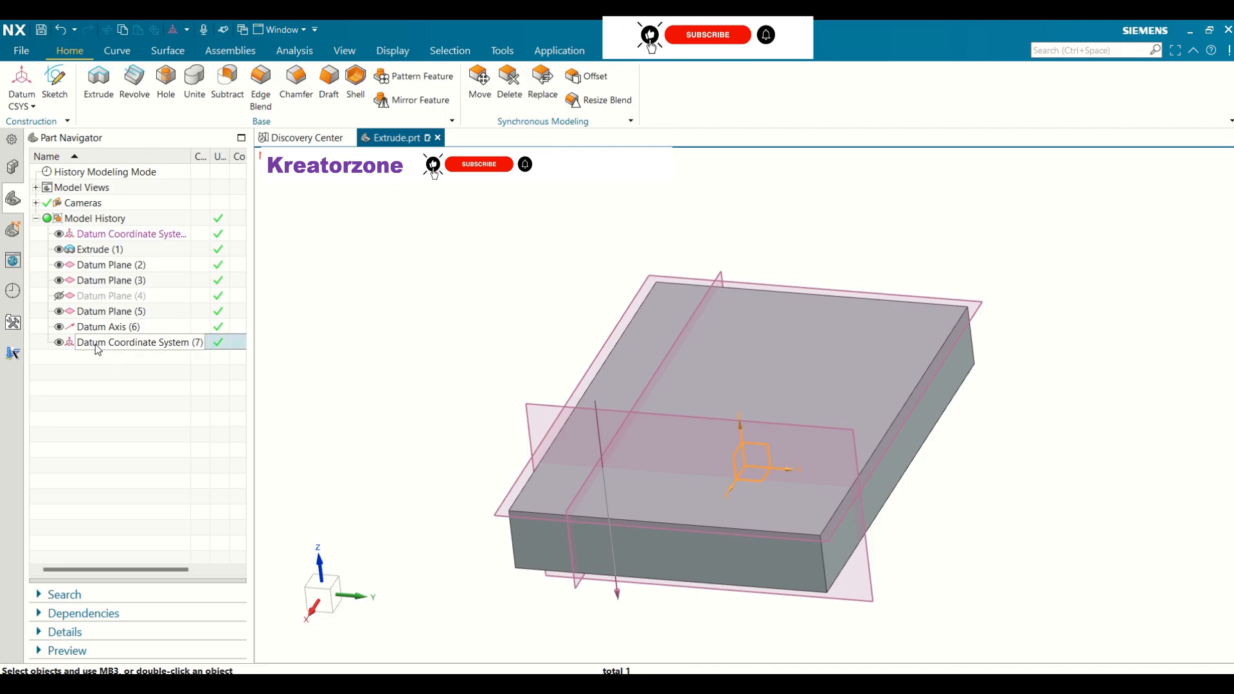
right_click(97, 347)
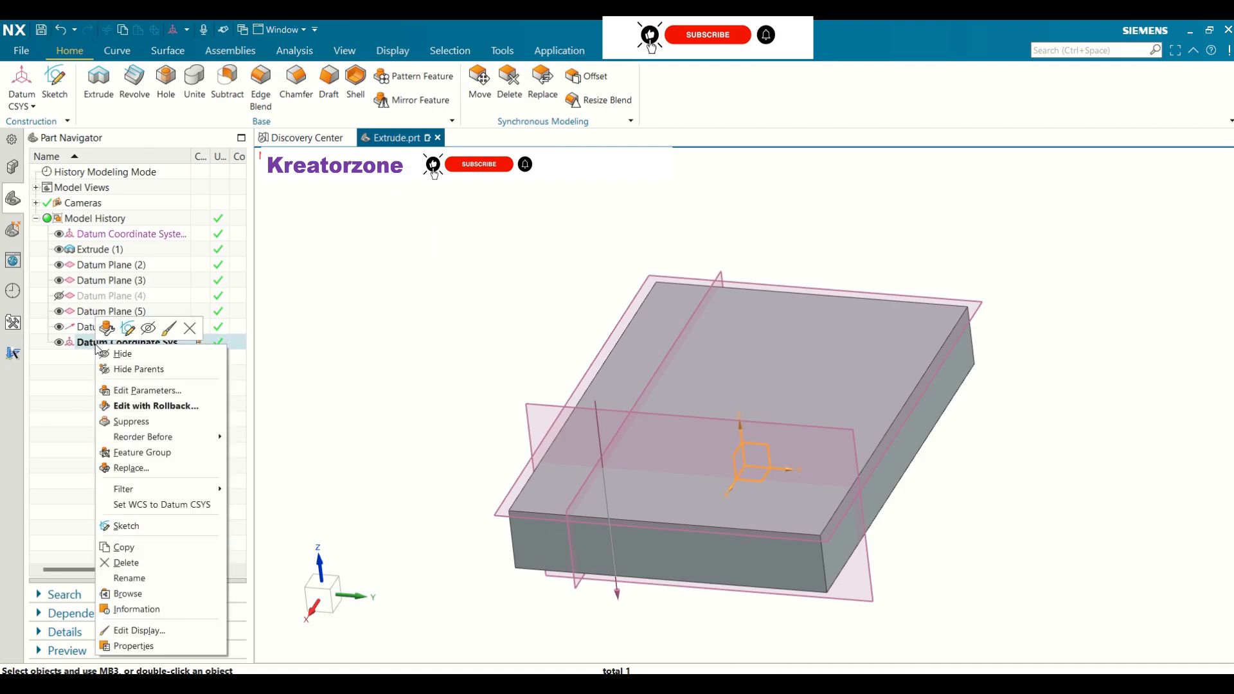
click(127, 563)
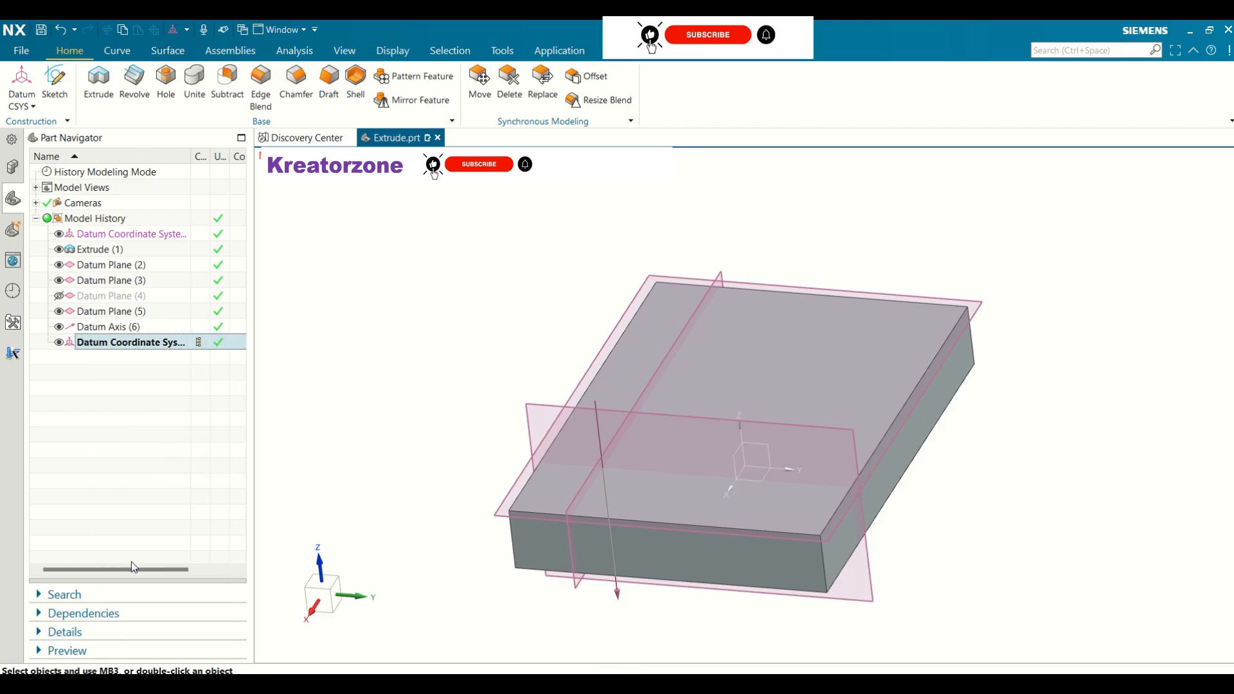
right_click(98, 333)
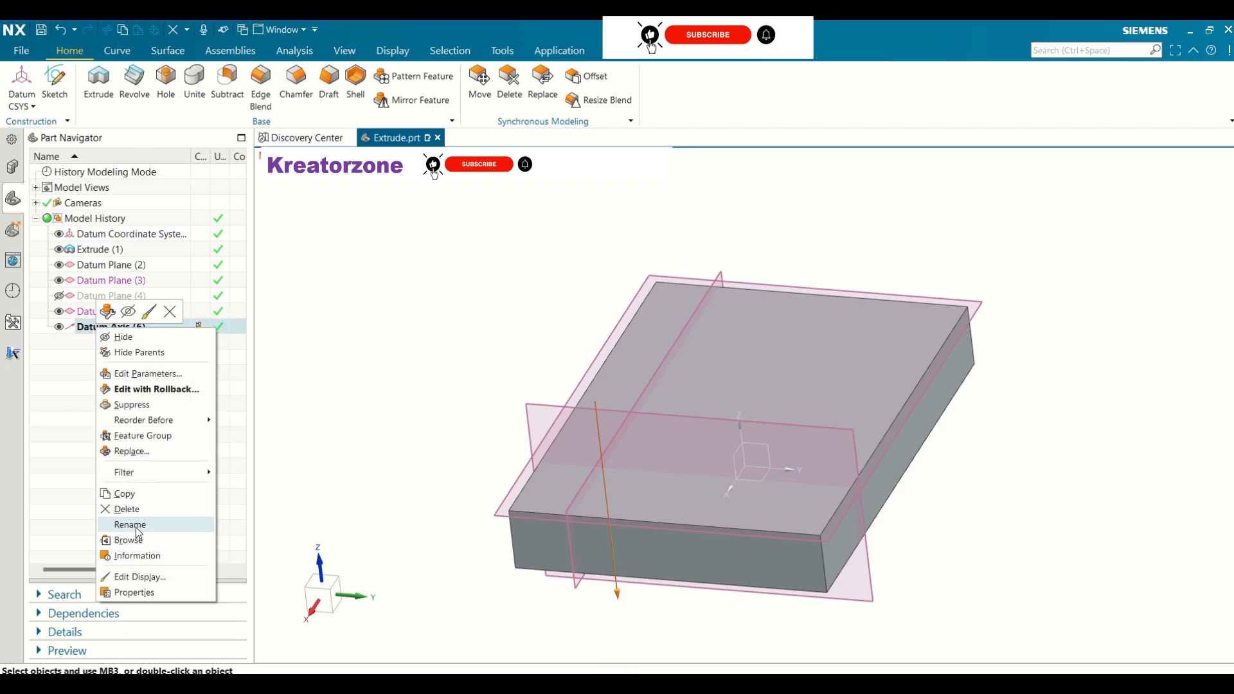
click(136, 510)
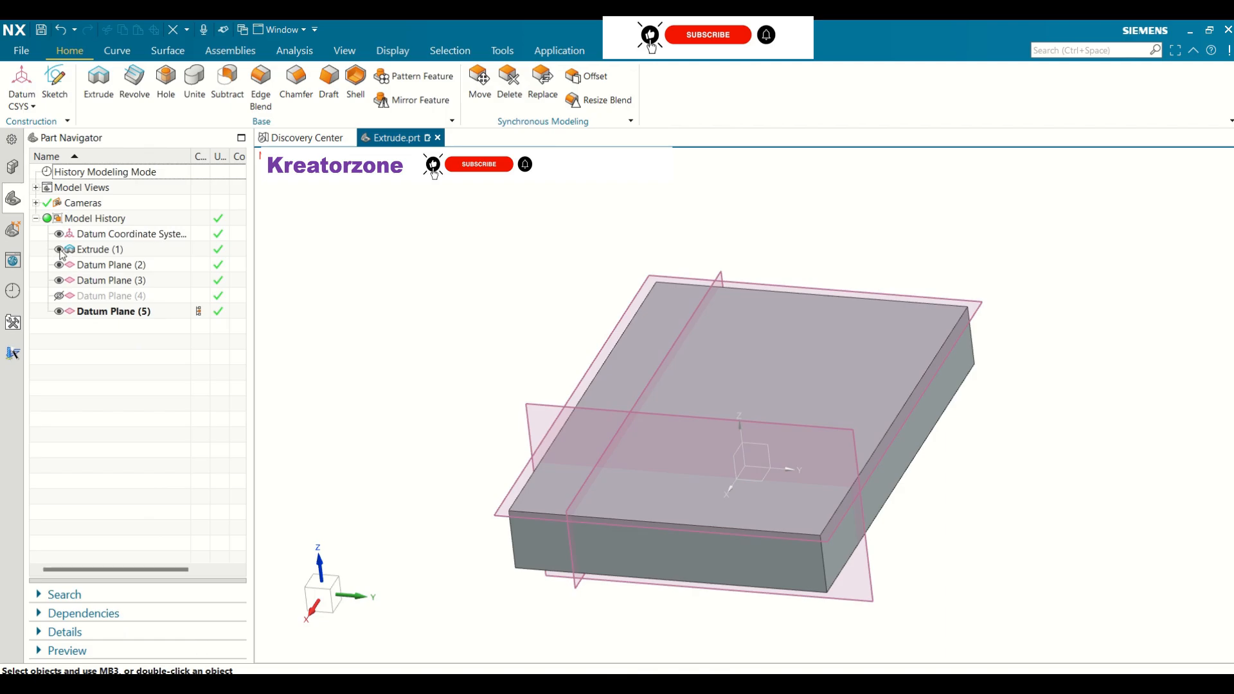
- Show Datum Plane (4) and hide it again, and hide the extruded block
click(59, 296)
click(58, 296)
click(59, 249)
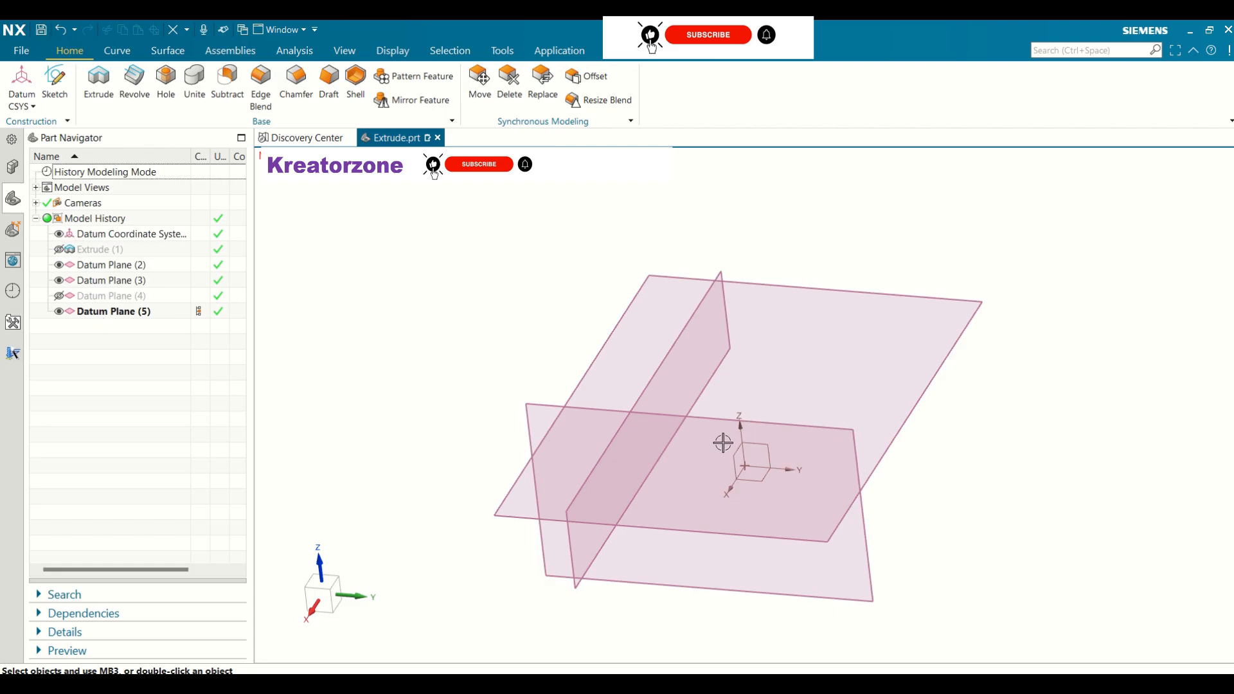
- Hide the datum coordinate system and start a sketch on Datum Plane (3)
click(59, 235)
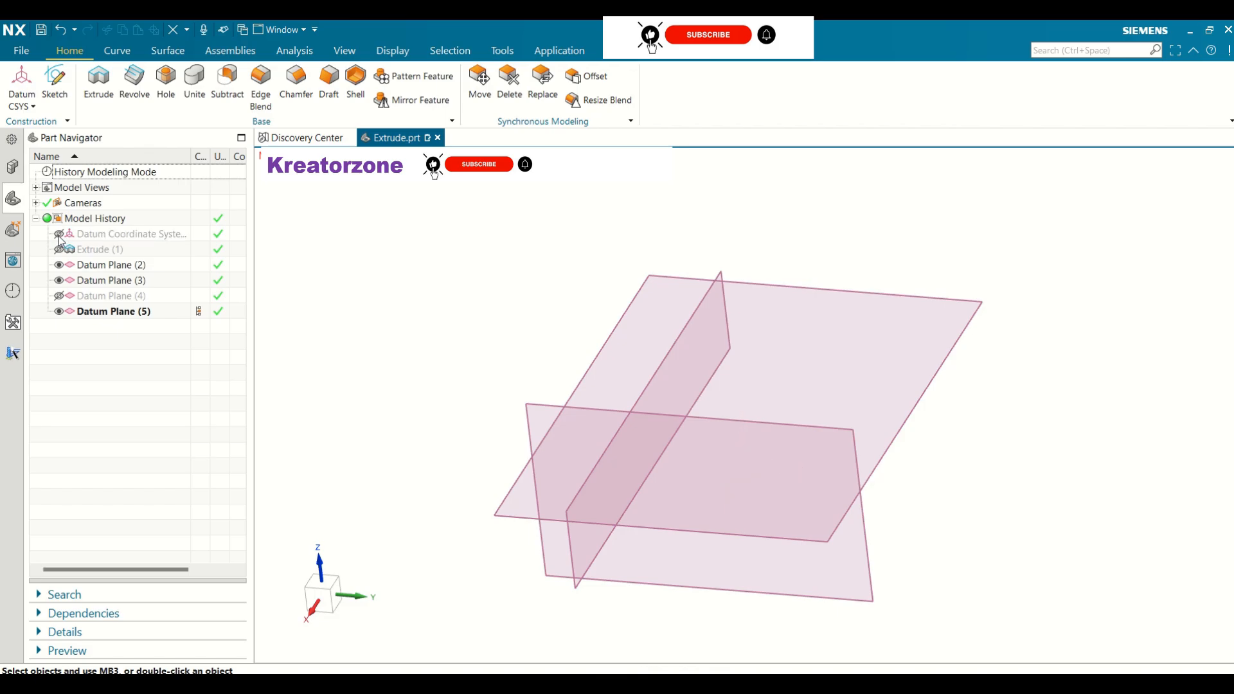
middle_drag(510, 347, 463, 300)
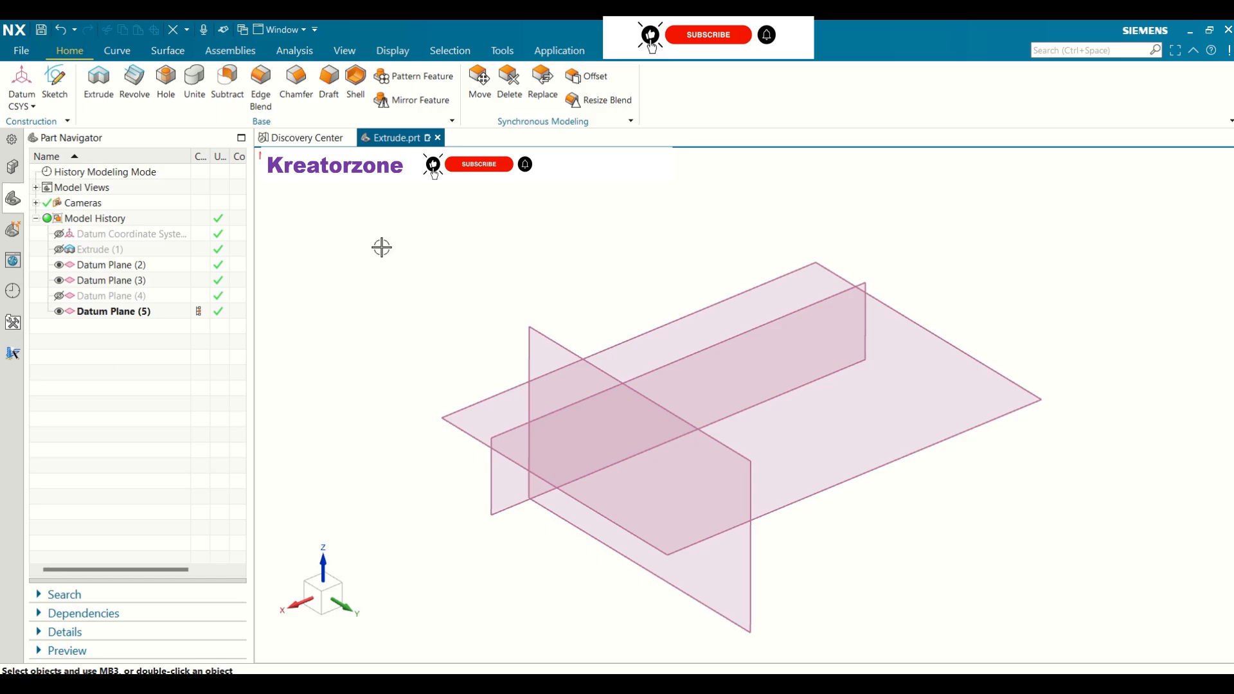
click(55, 87)
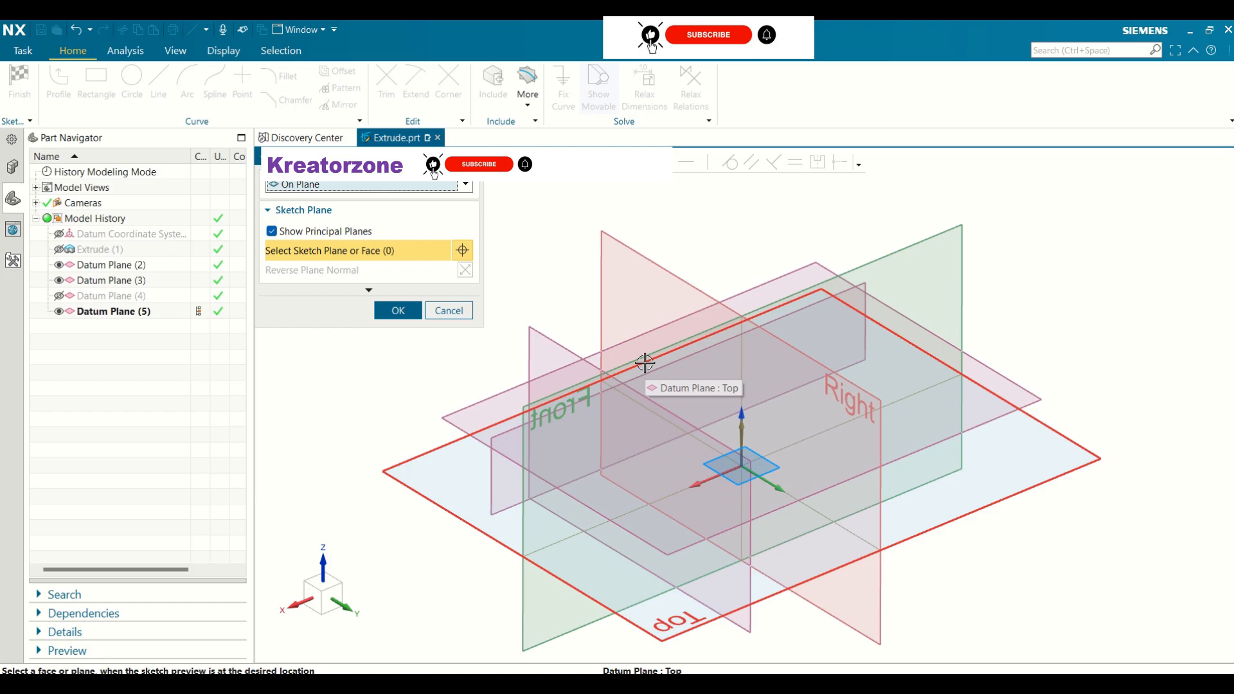
click(554, 348)
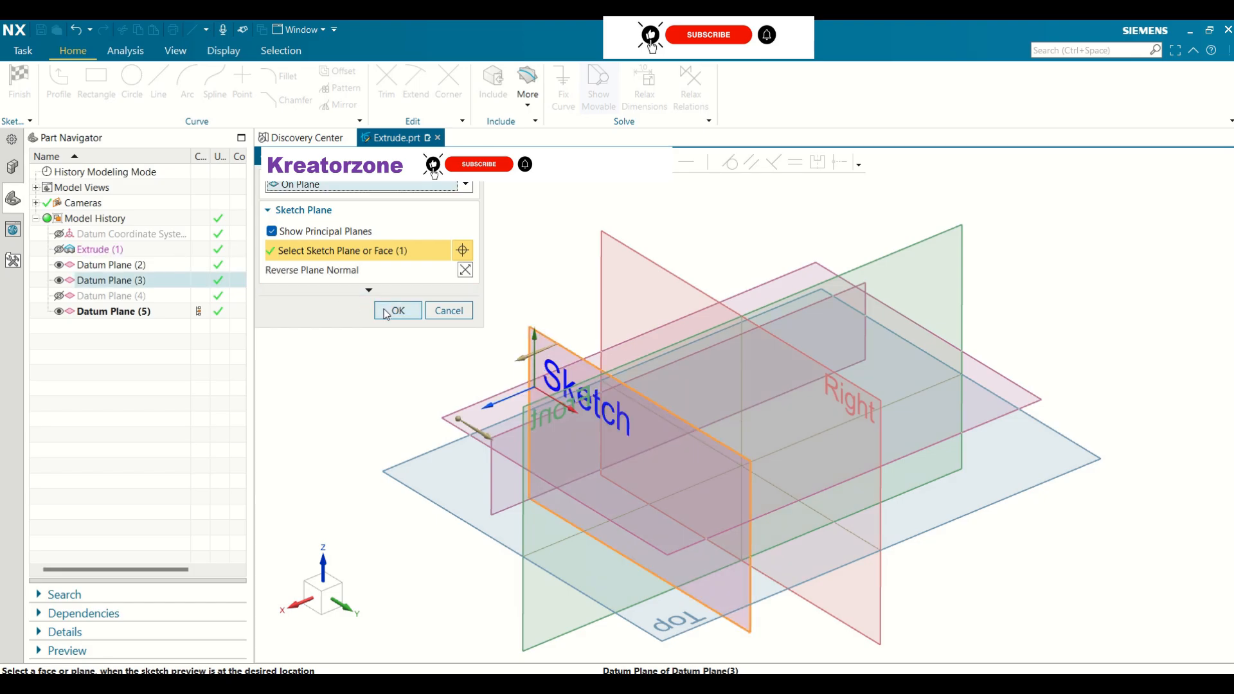
click(397, 311)
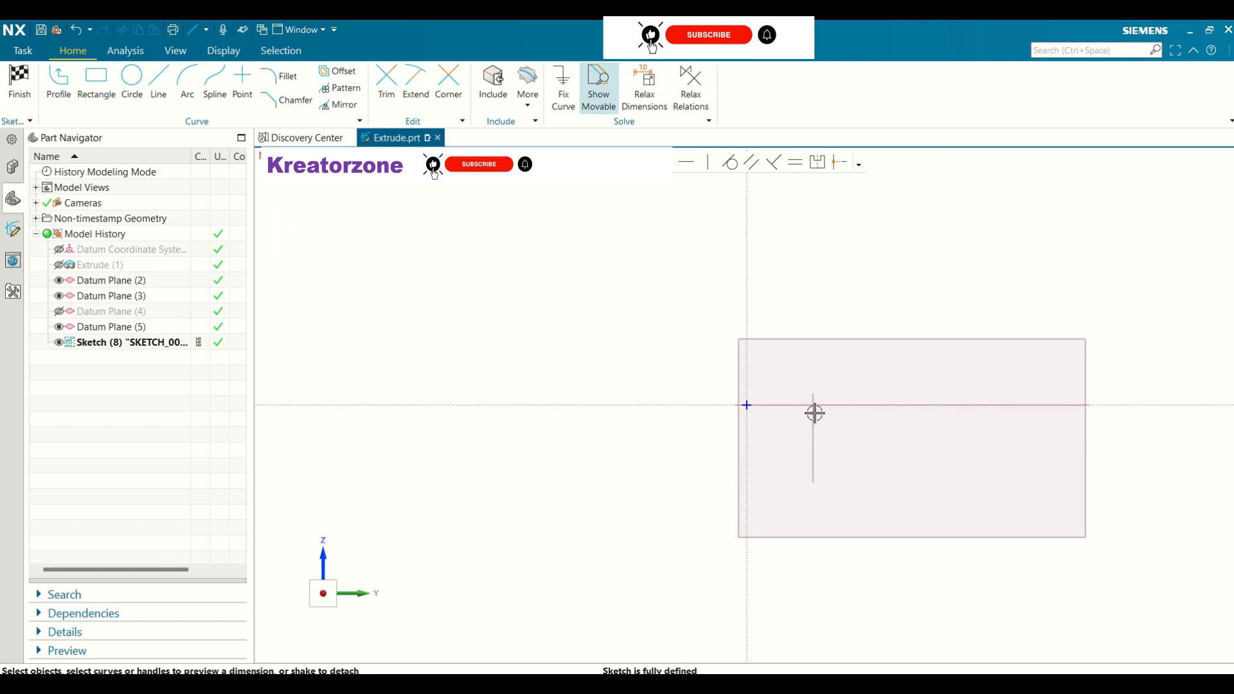
- Draw a 6 mm line at angle 0 along the sketch's horizontal axis, starting a short distance to the right of the origin
scroll(815, 413, up, 8)
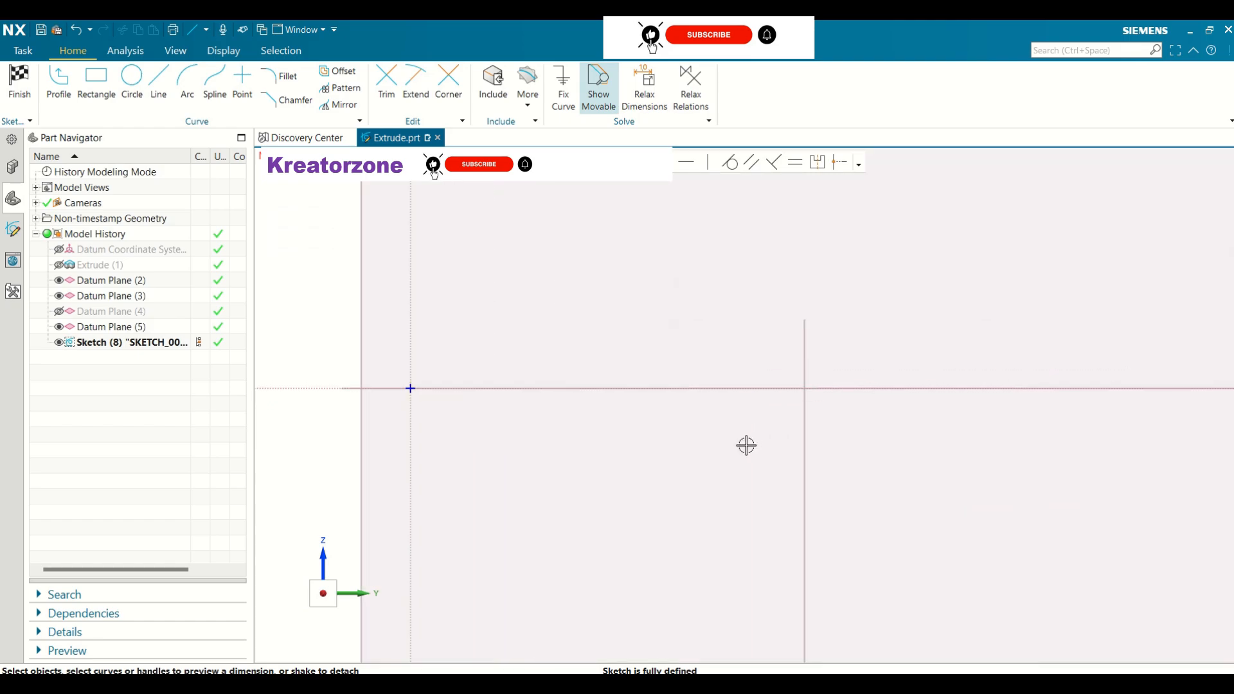
scroll(746, 445, down, 3)
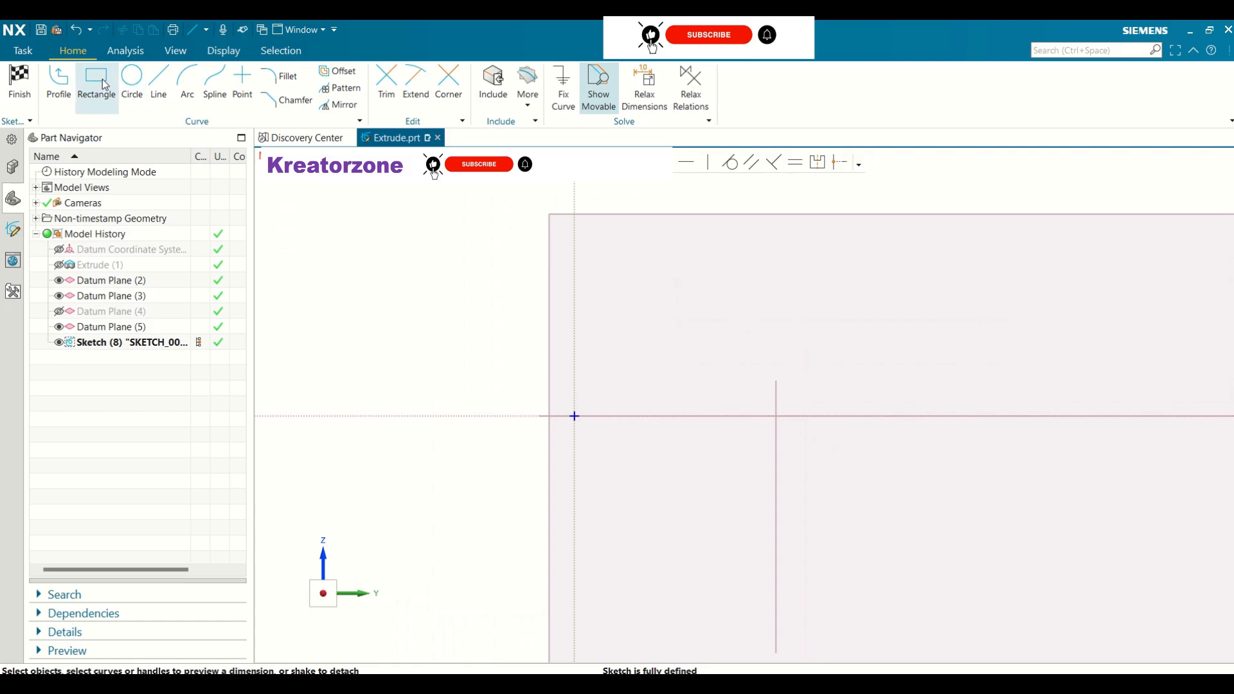
click(159, 84)
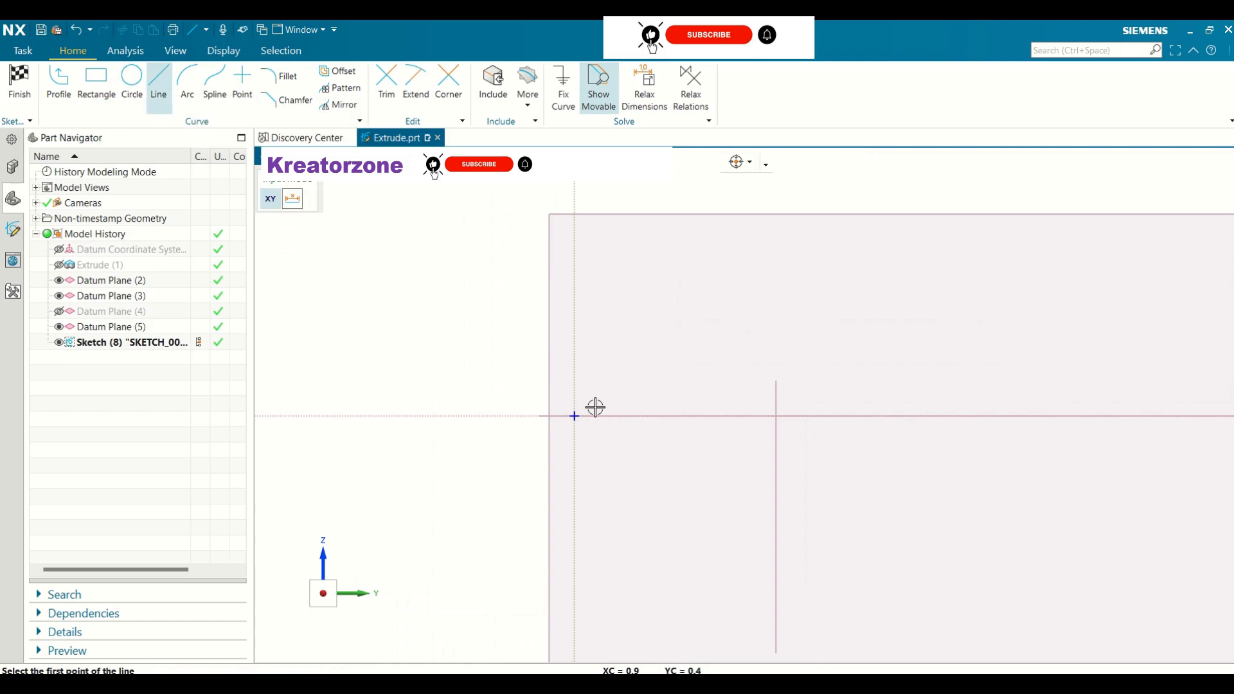
click(642, 416)
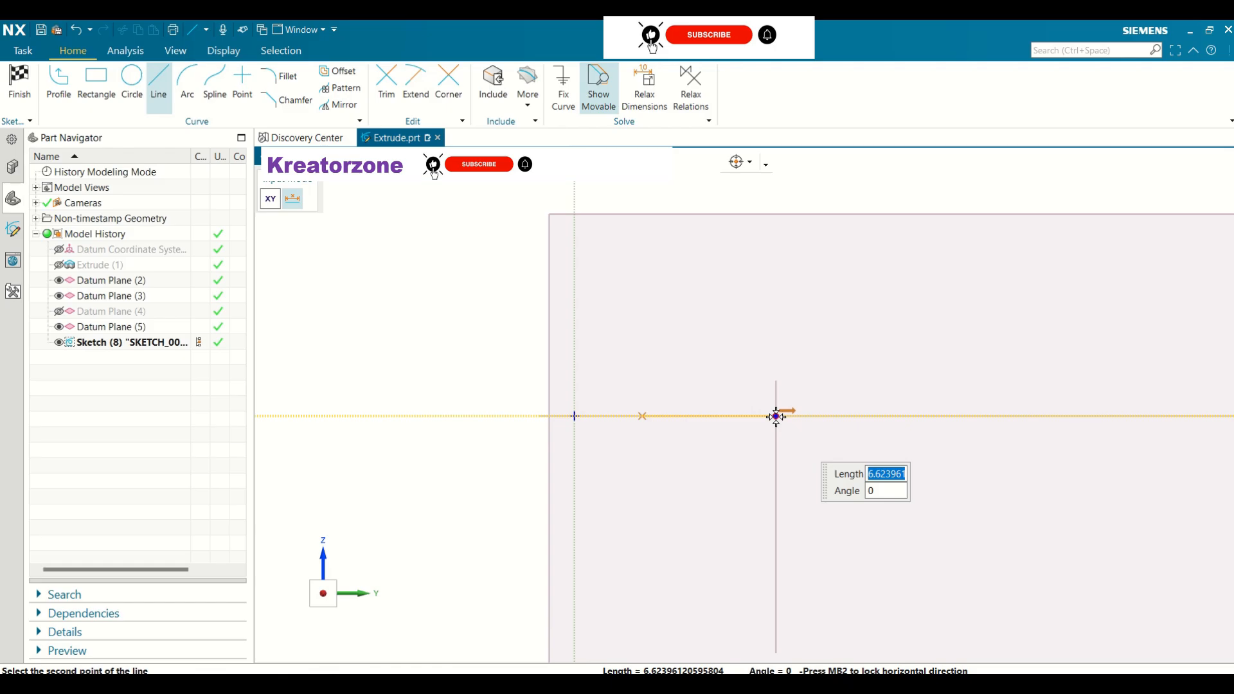
text(6)
key(Tab)
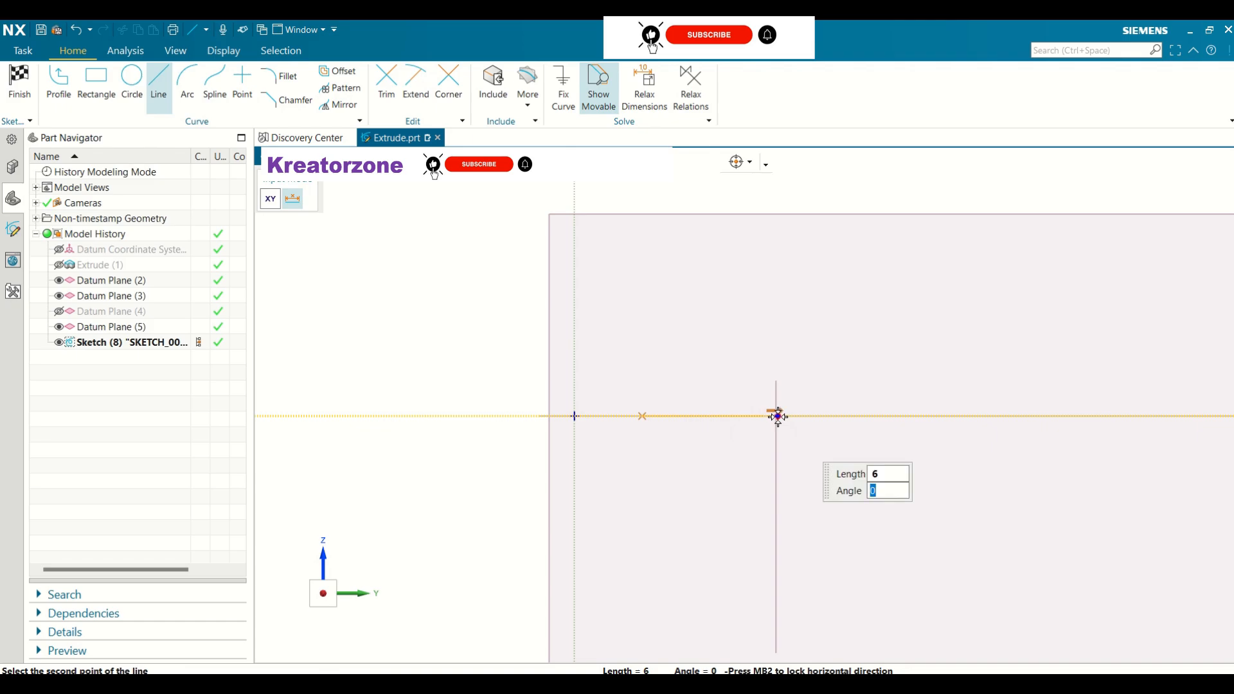
key(Return)
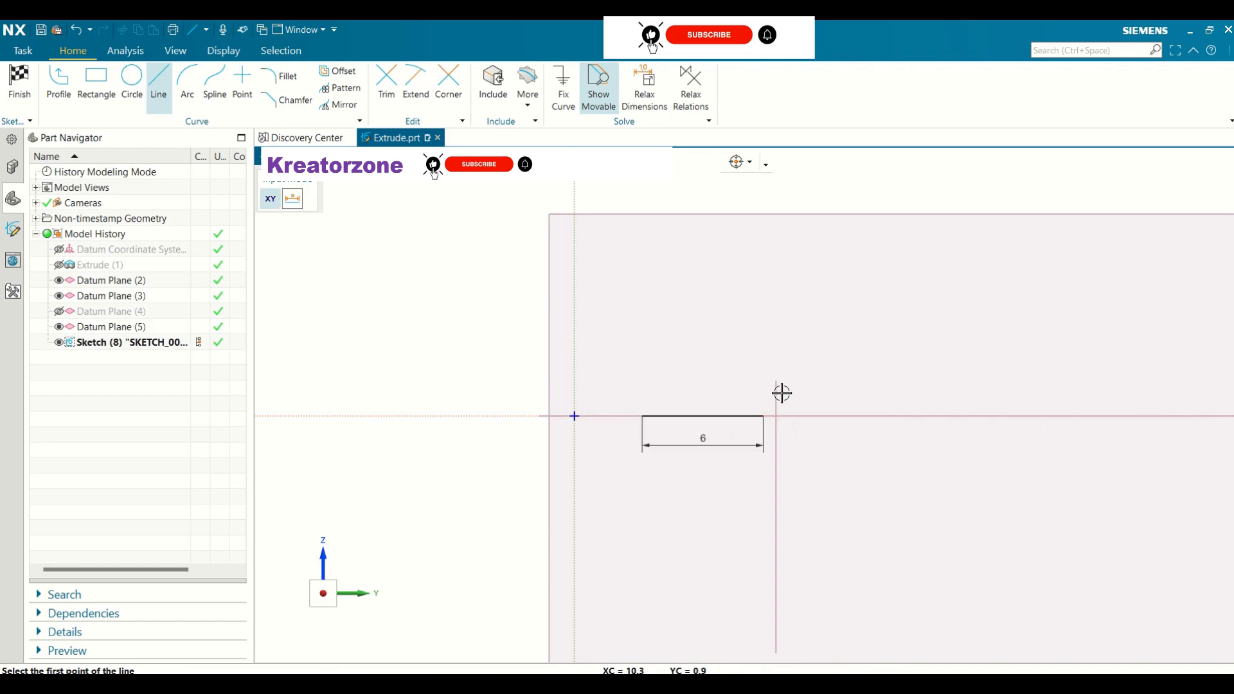
- Draw a 7 mm vertical line at 90 degrees upward from the right end of the 6 mm line
click(149, 76)
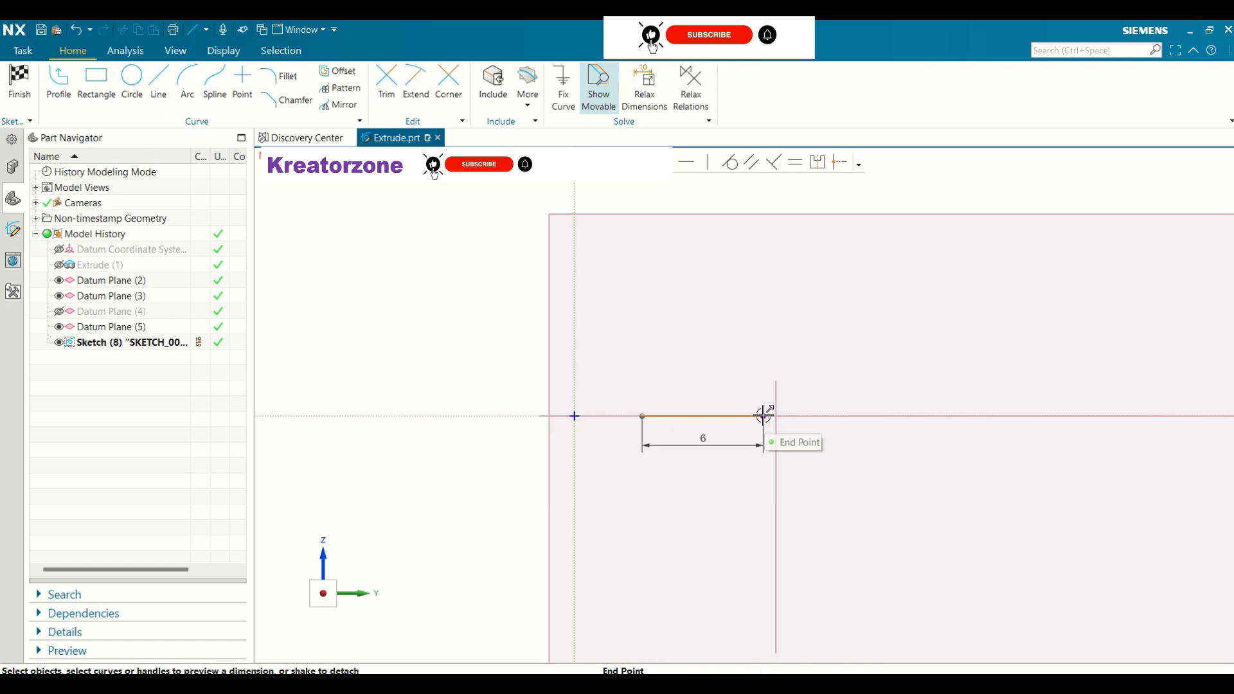
click(763, 416)
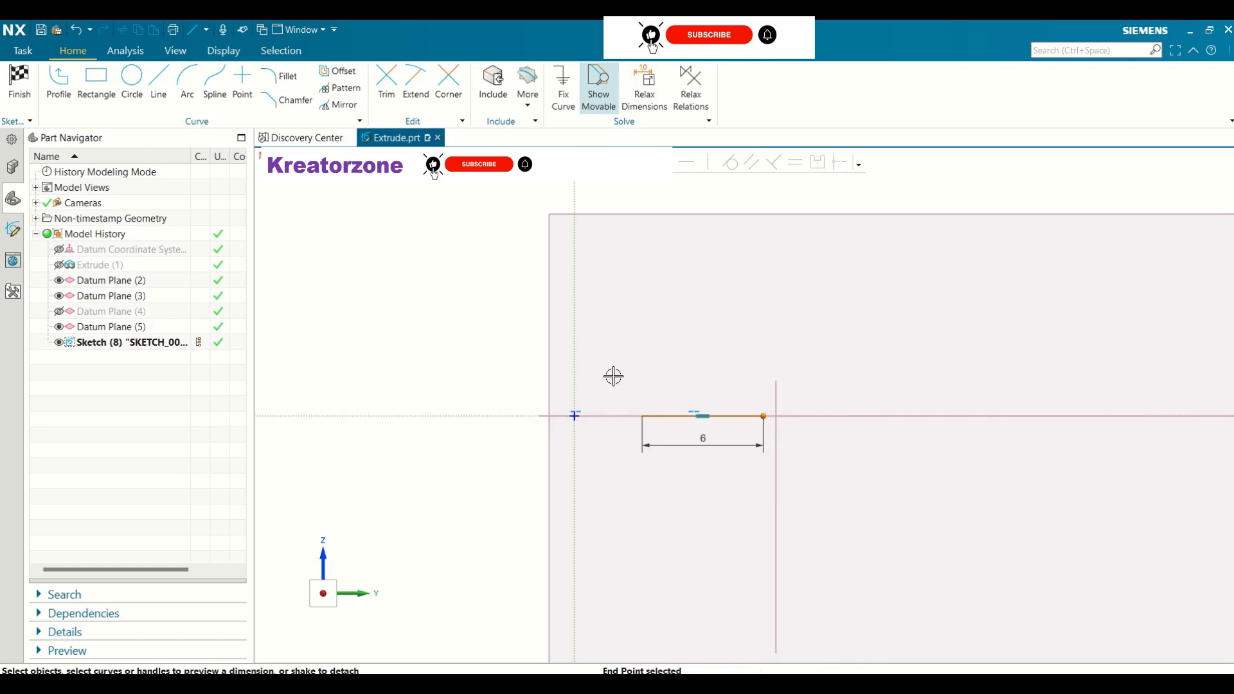
click(158, 81)
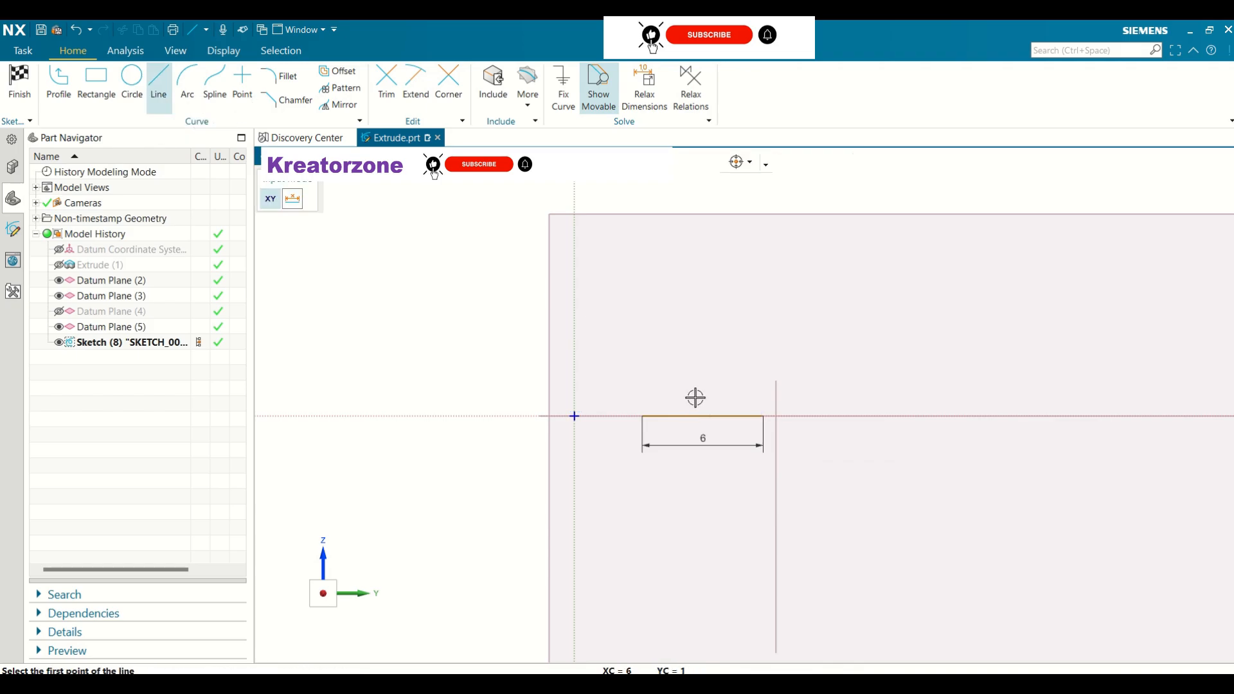
click(763, 416)
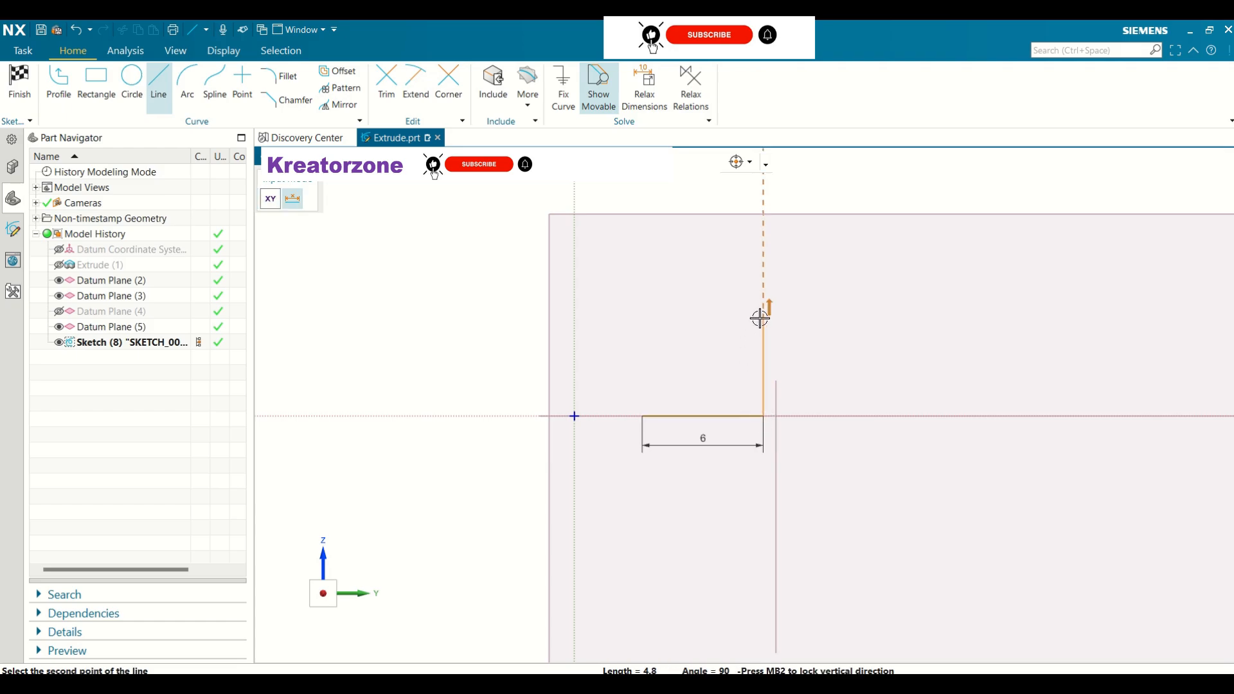
mouse_move(760, 289)
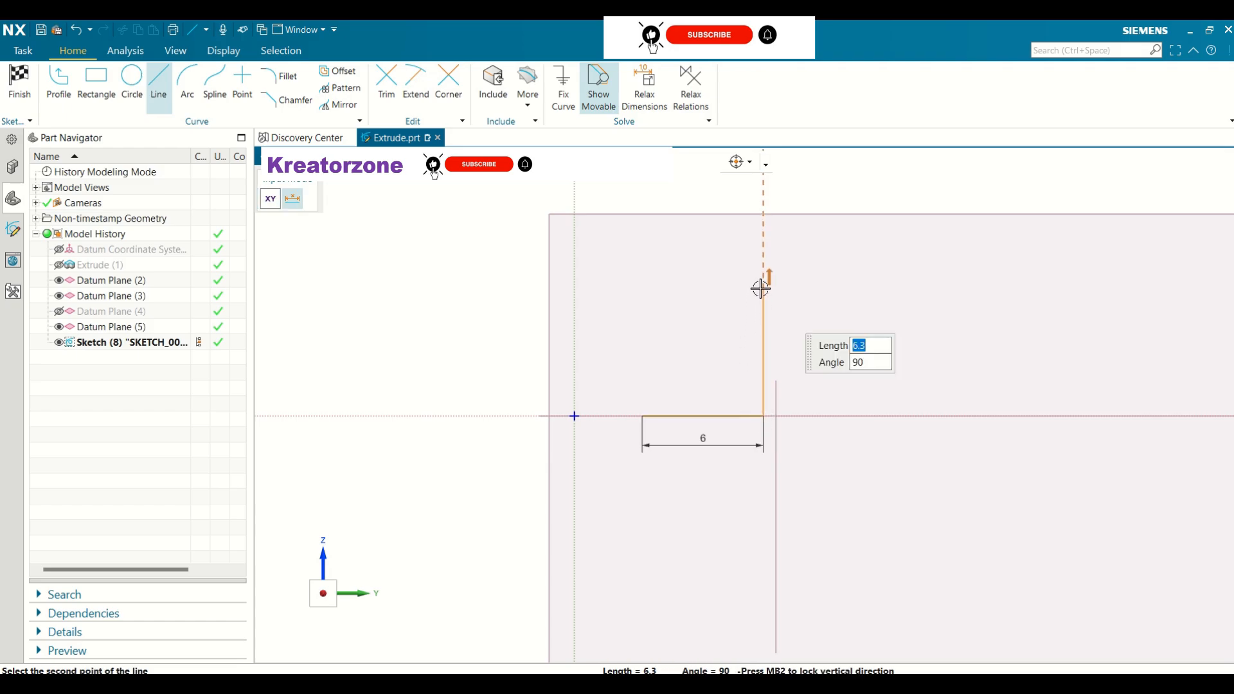
text(7)
key(Tab)
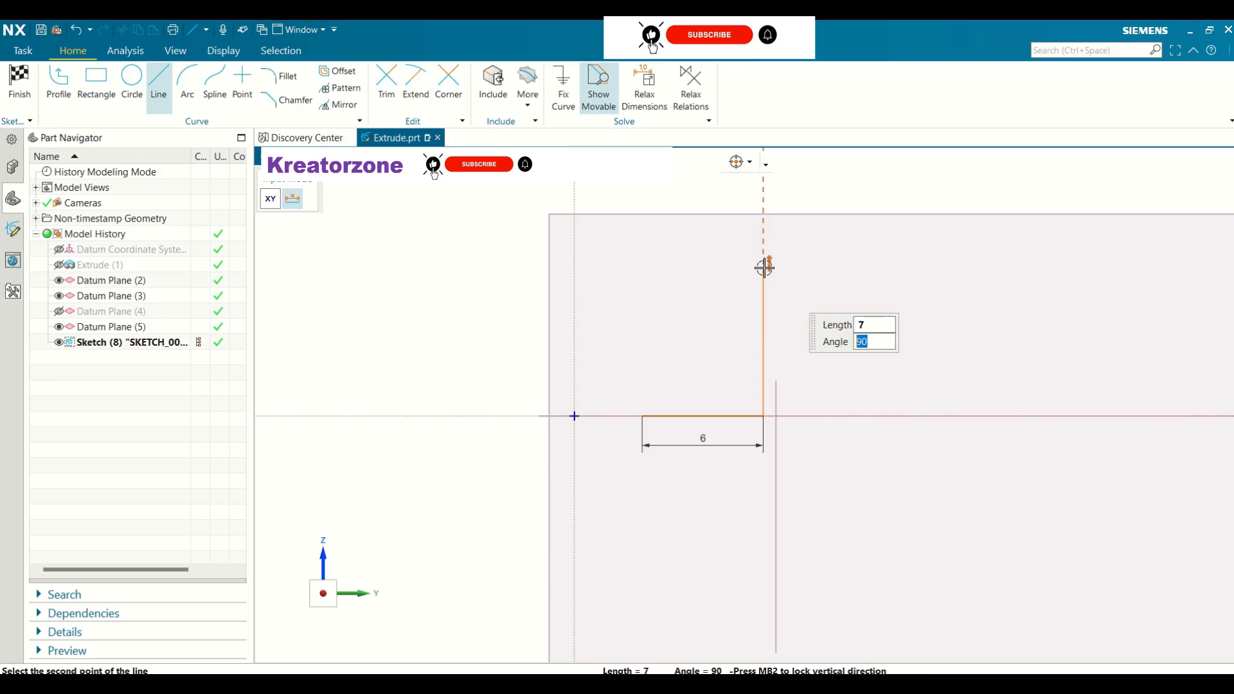
click(764, 268)
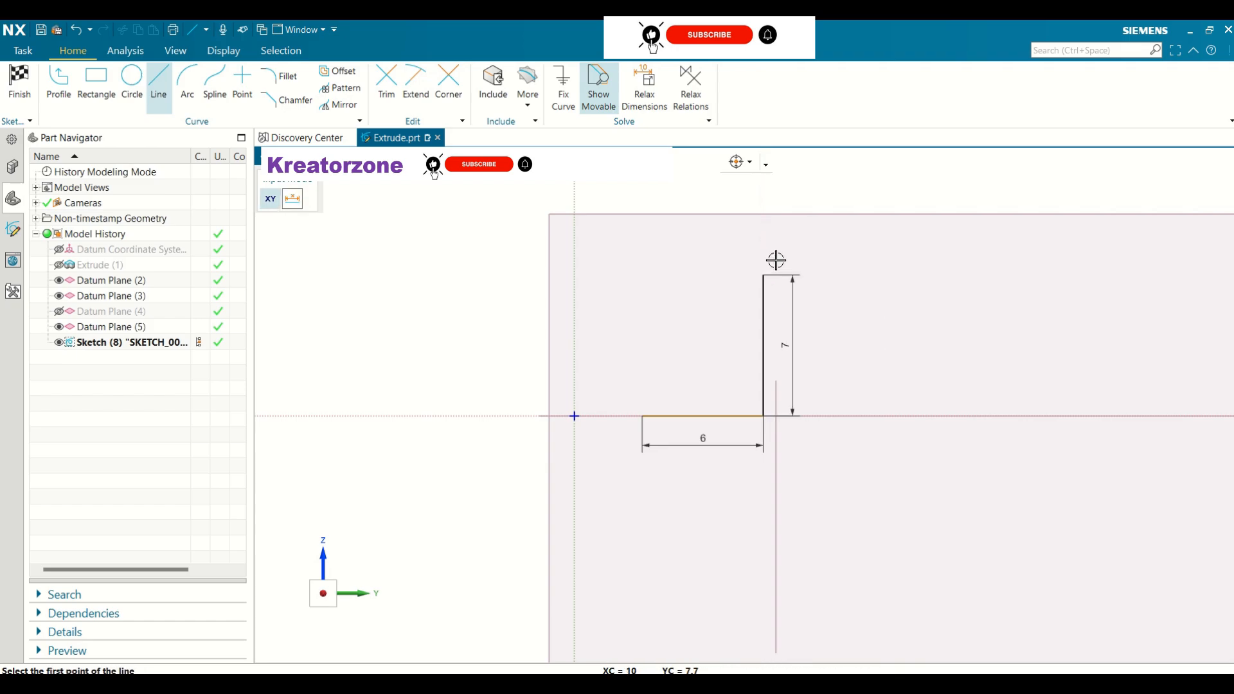
key(Escape)
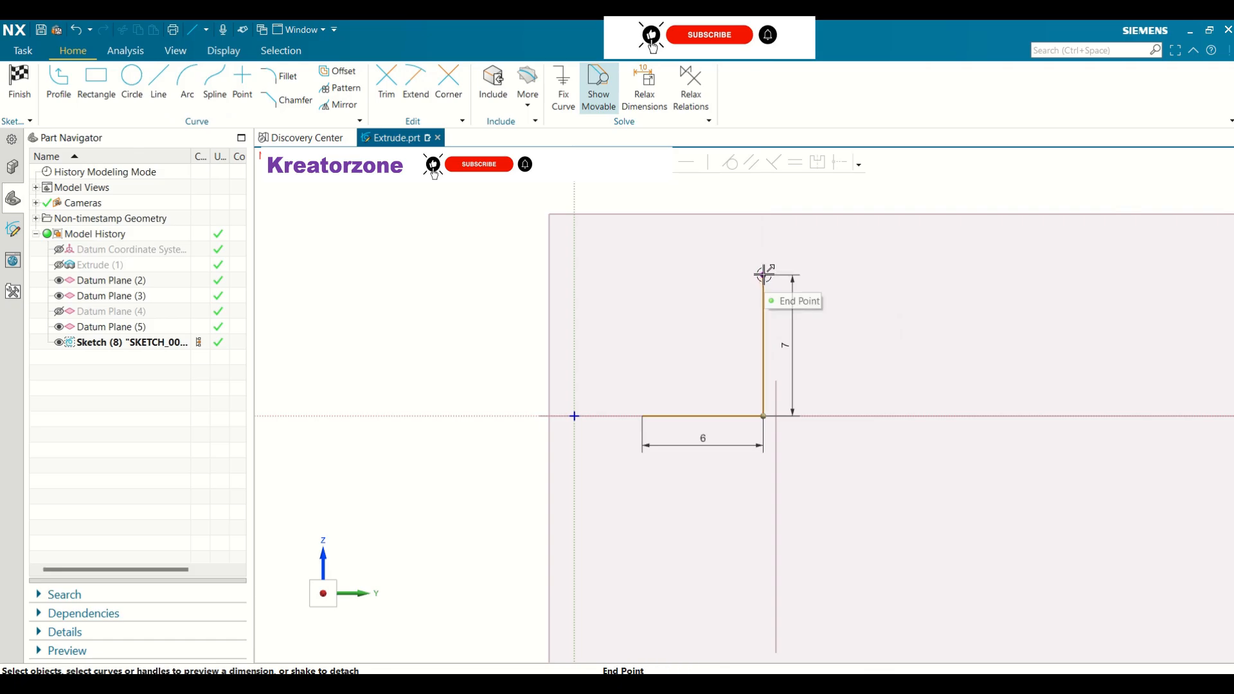
- With Profile, draw a 4 mm segment leftward from the vertical line's upper end and a 2 mm segment down from it
click(61, 96)
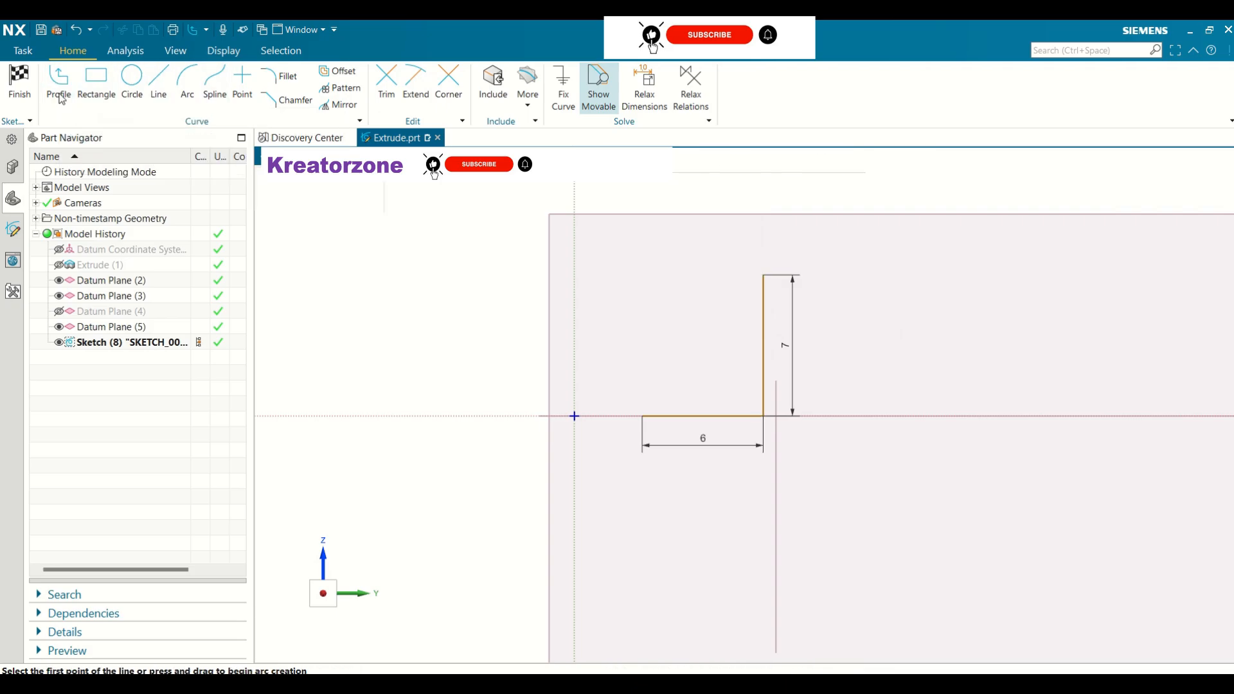
click(764, 275)
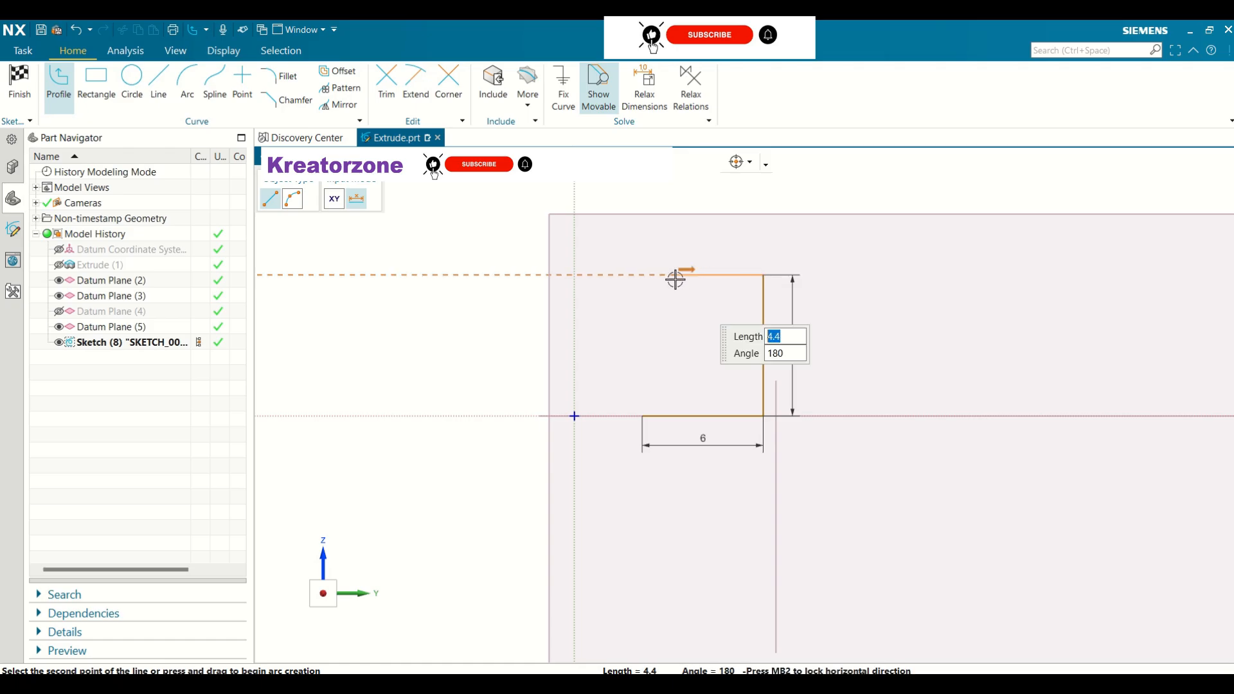
text(4)
key(Tab)
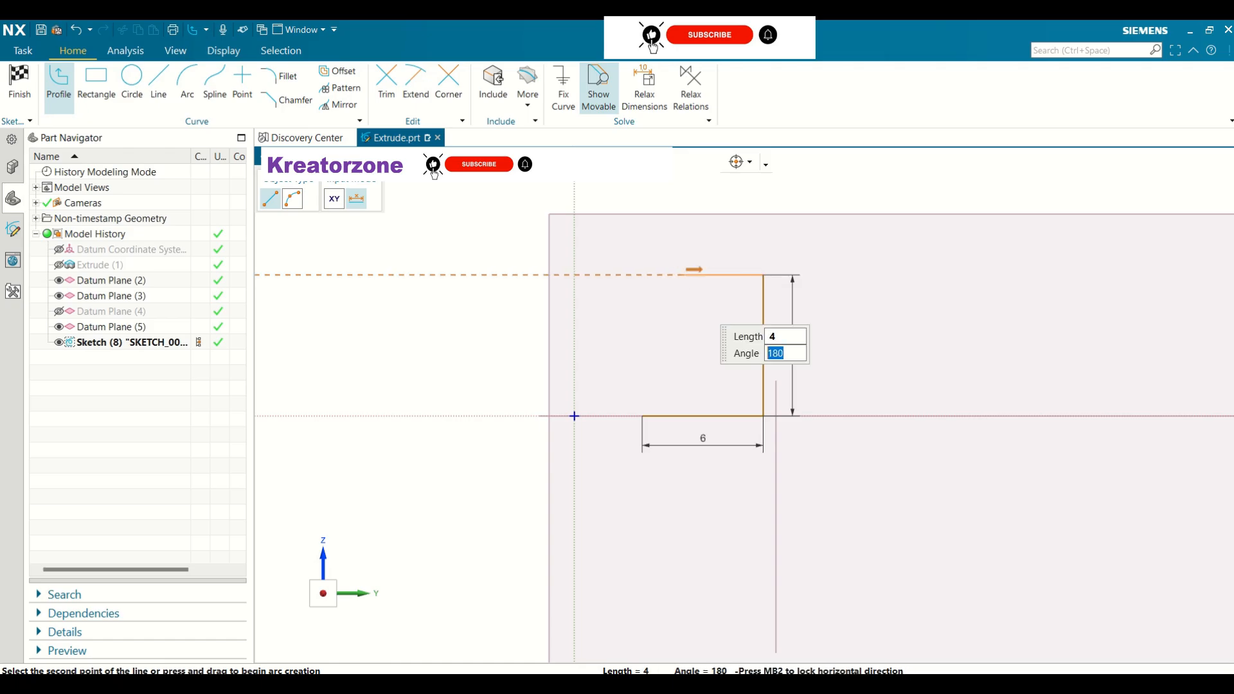
click(669, 274)
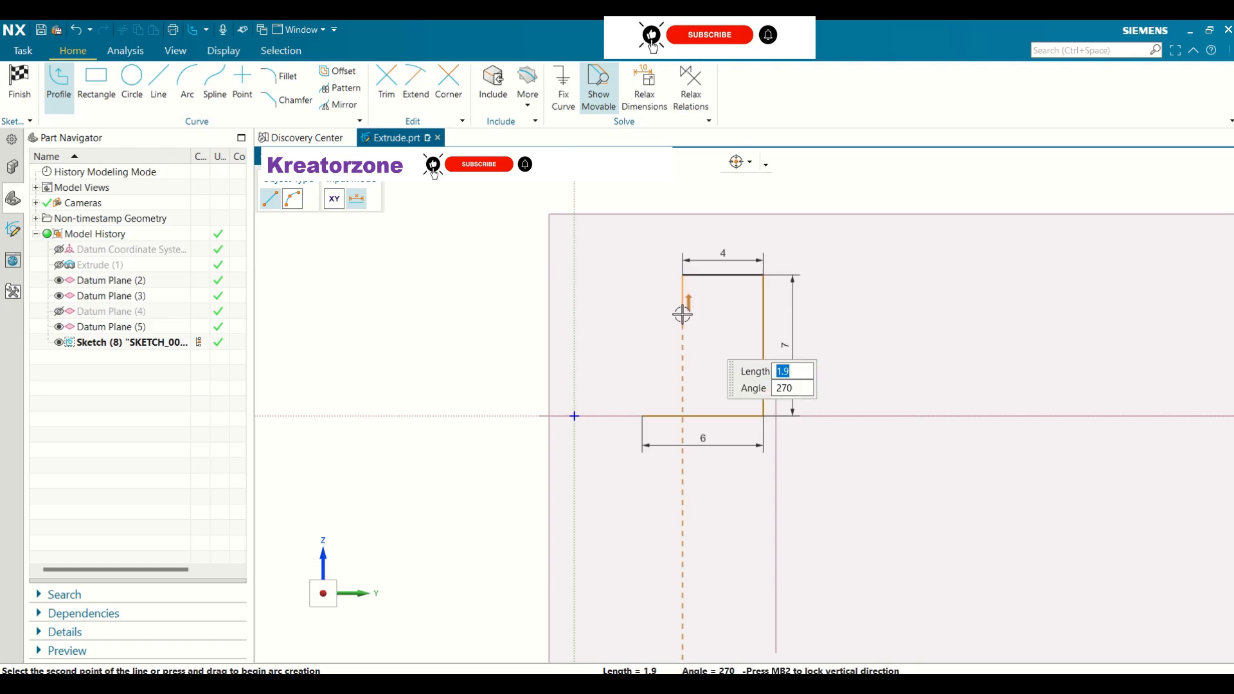
text(2)
key(Tab)
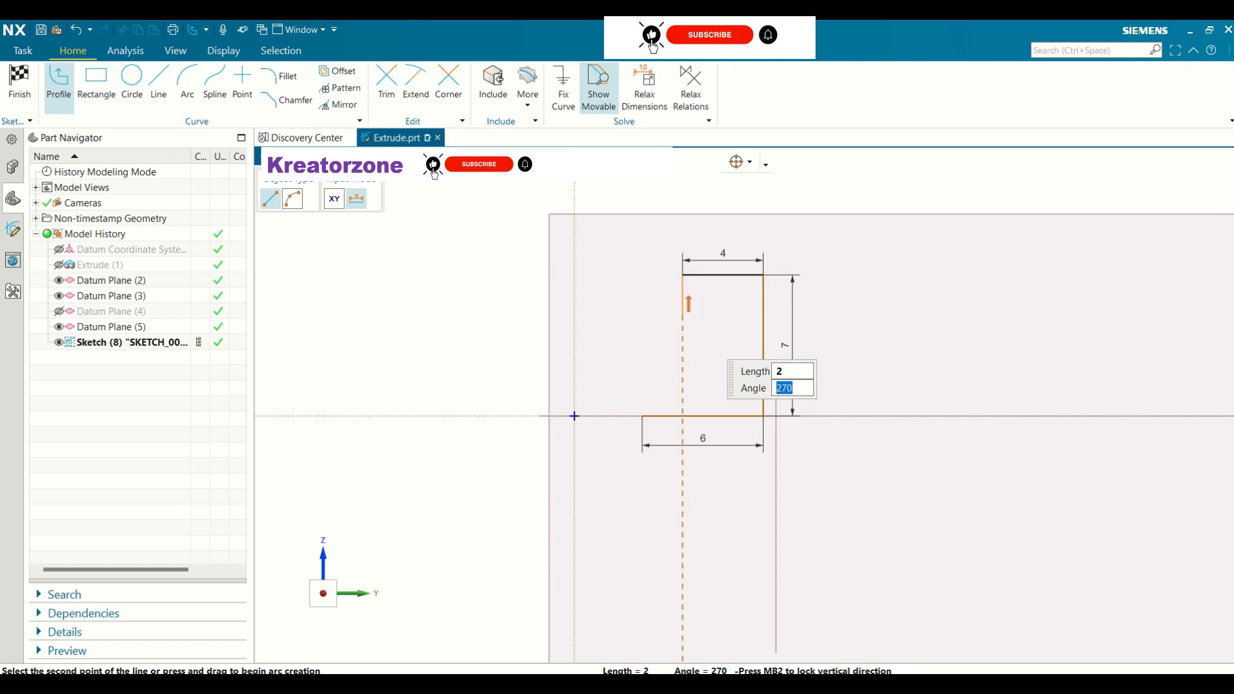
click(683, 313)
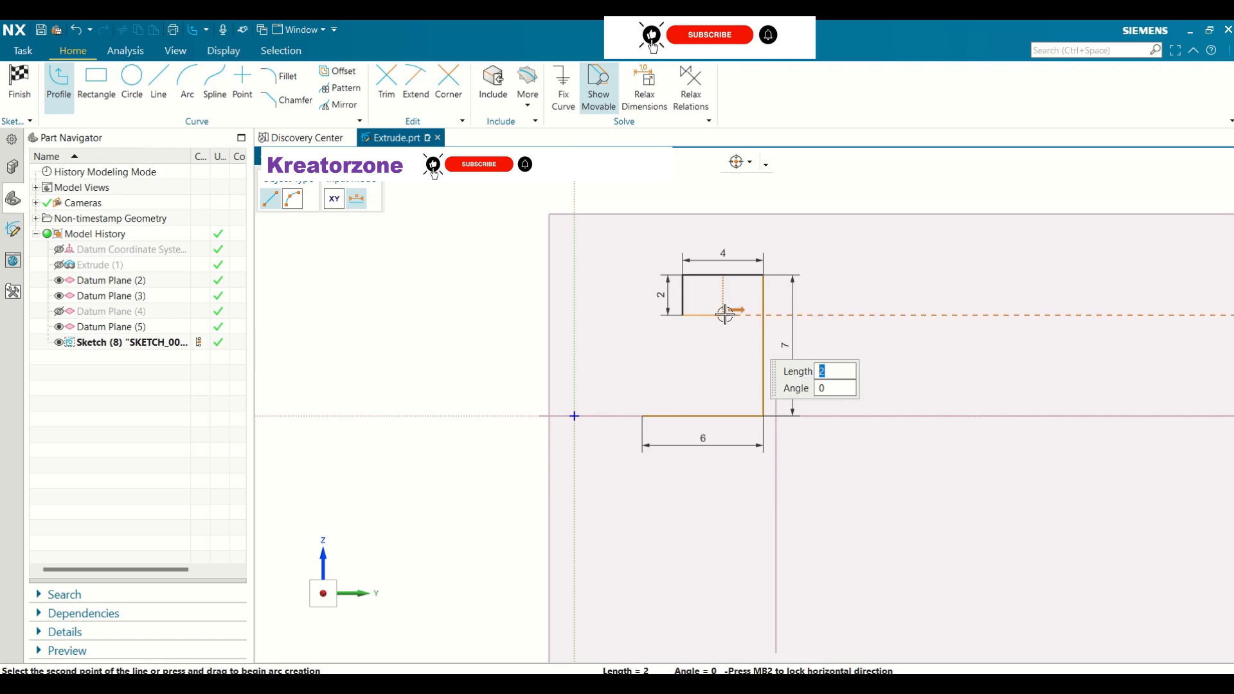
- Continue the profile with a 2 mm segment to the right and a 3 mm segment downward
text(2)
key(Tab)
key(Return)
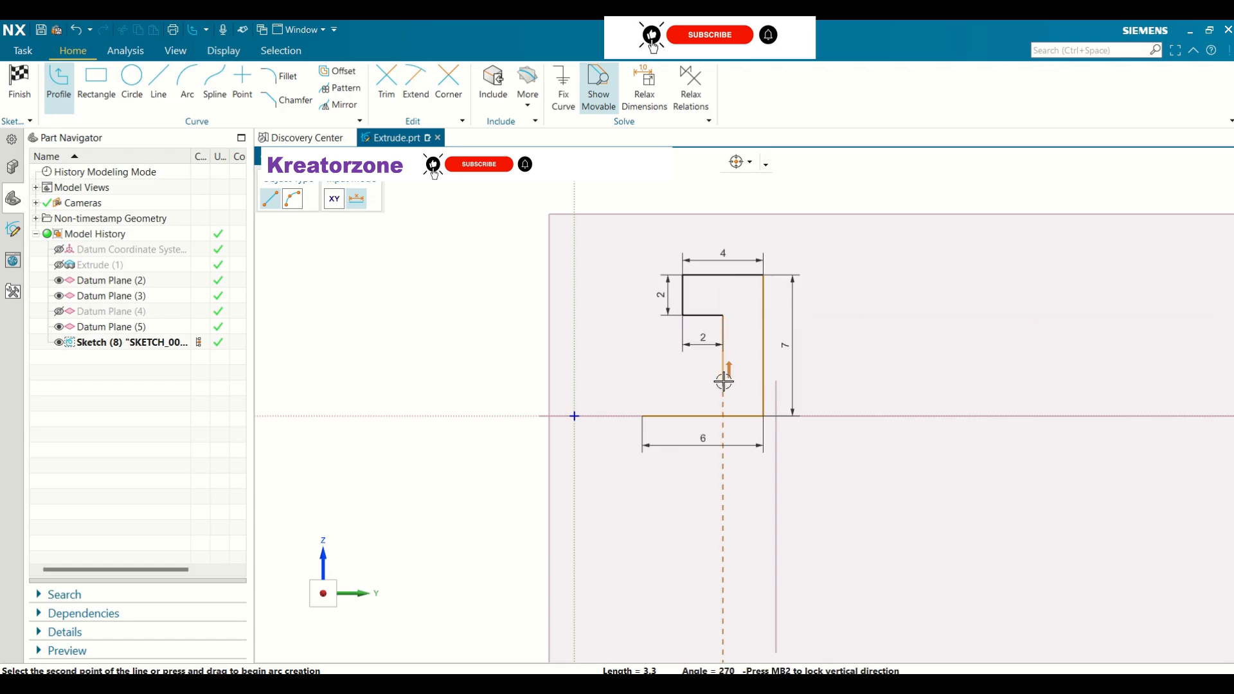
mouse_move(723, 381)
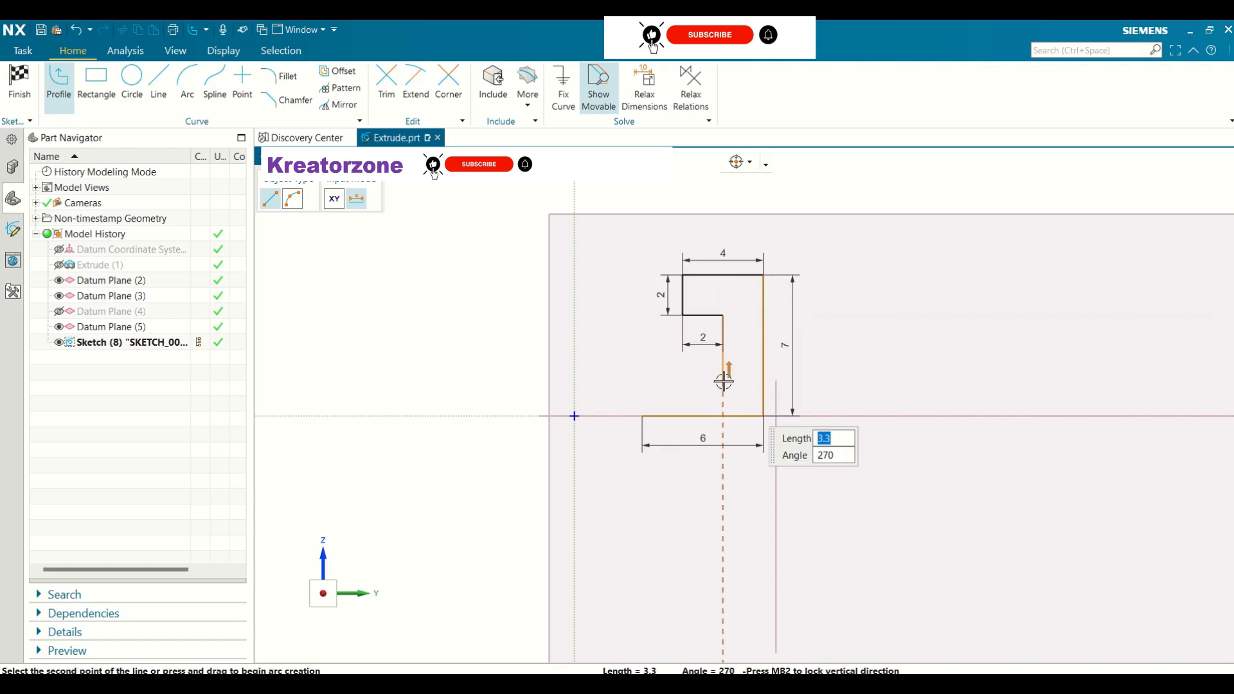
text(3)
key(Tab)
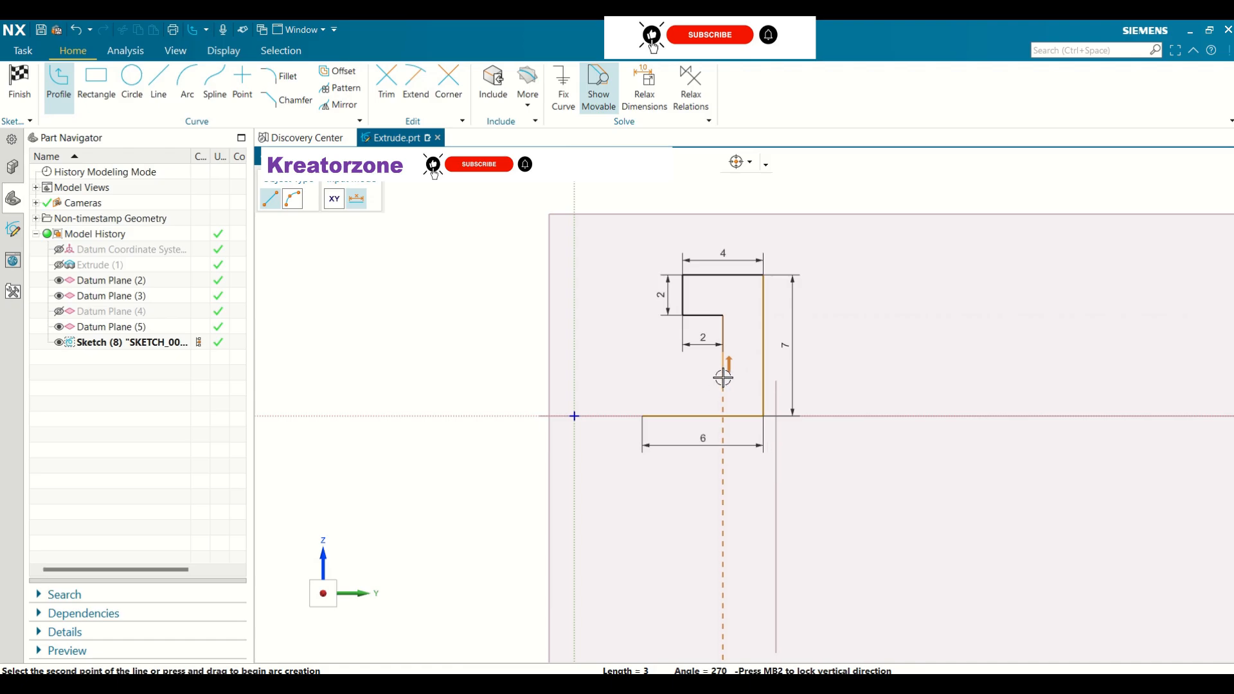
key(Return)
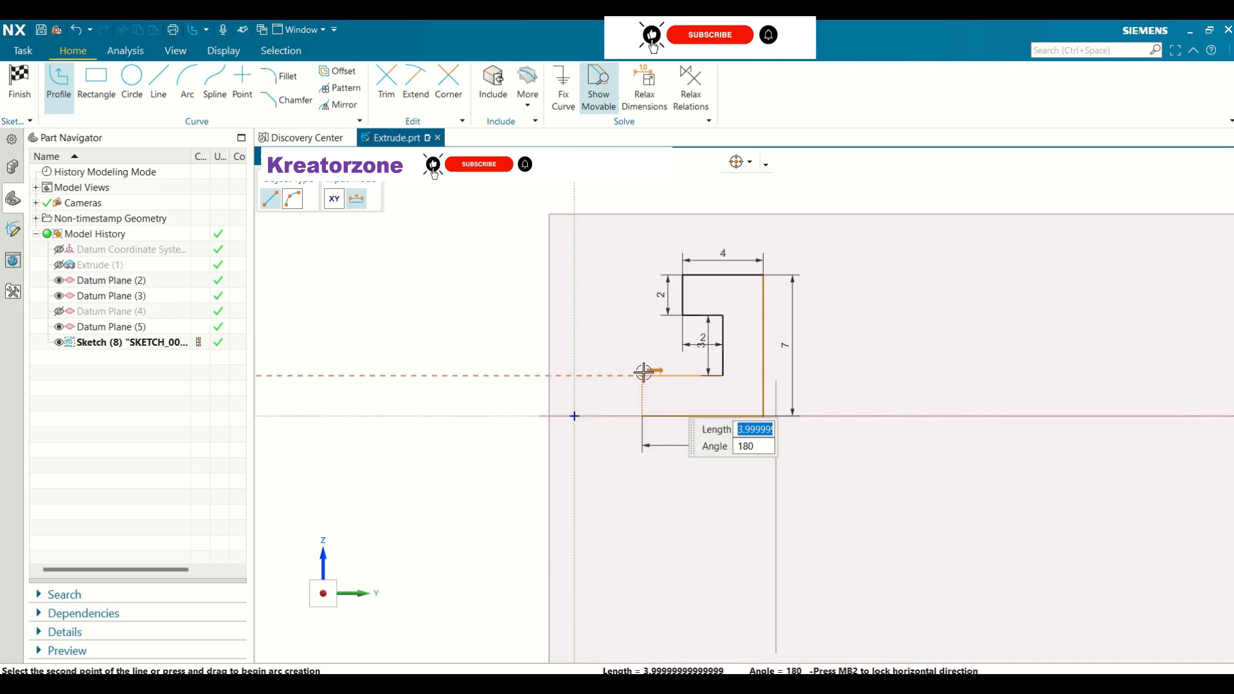
- Close the profile with a segment about 4 mm leftward and a 2 mm segment down to the 6 mm line's start, and finish the sketch
click(644, 372)
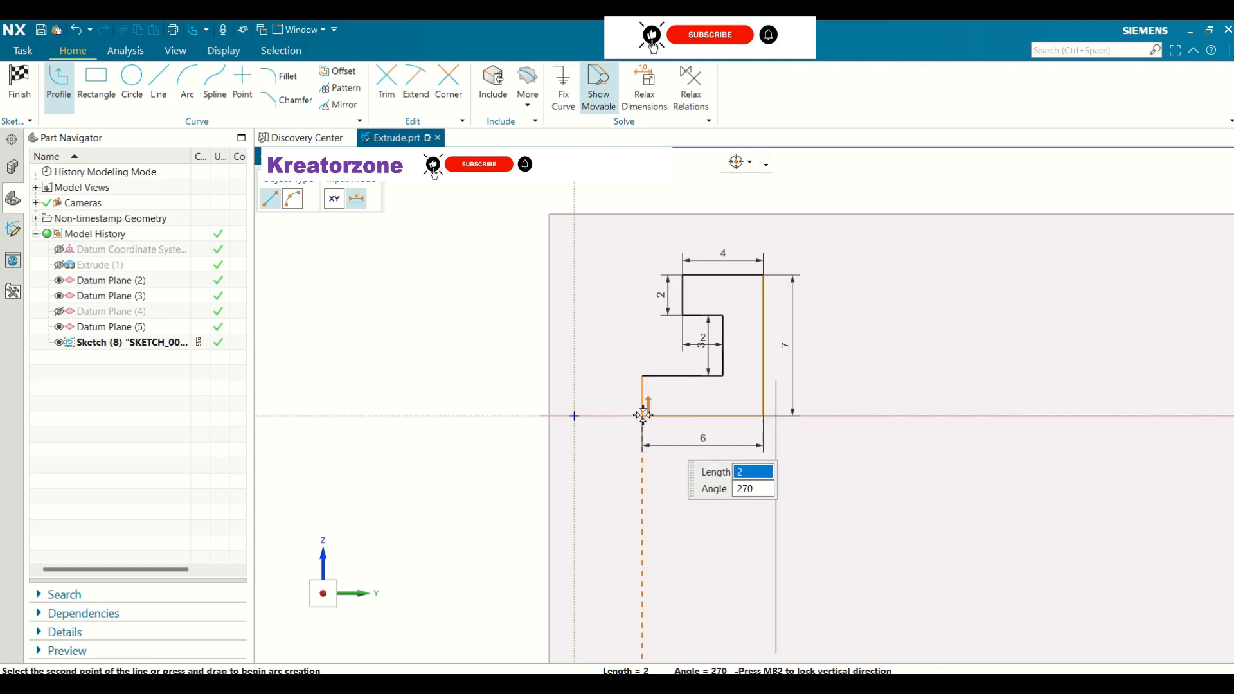
click(642, 415)
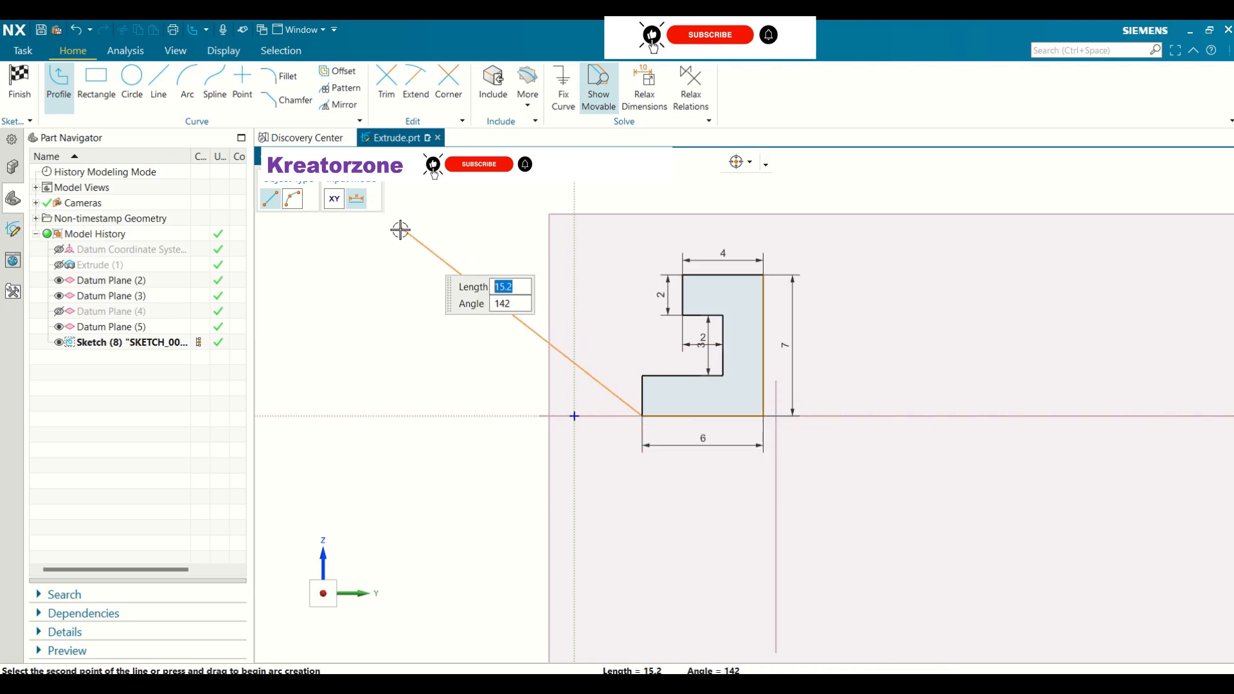
right_click(436, 220)
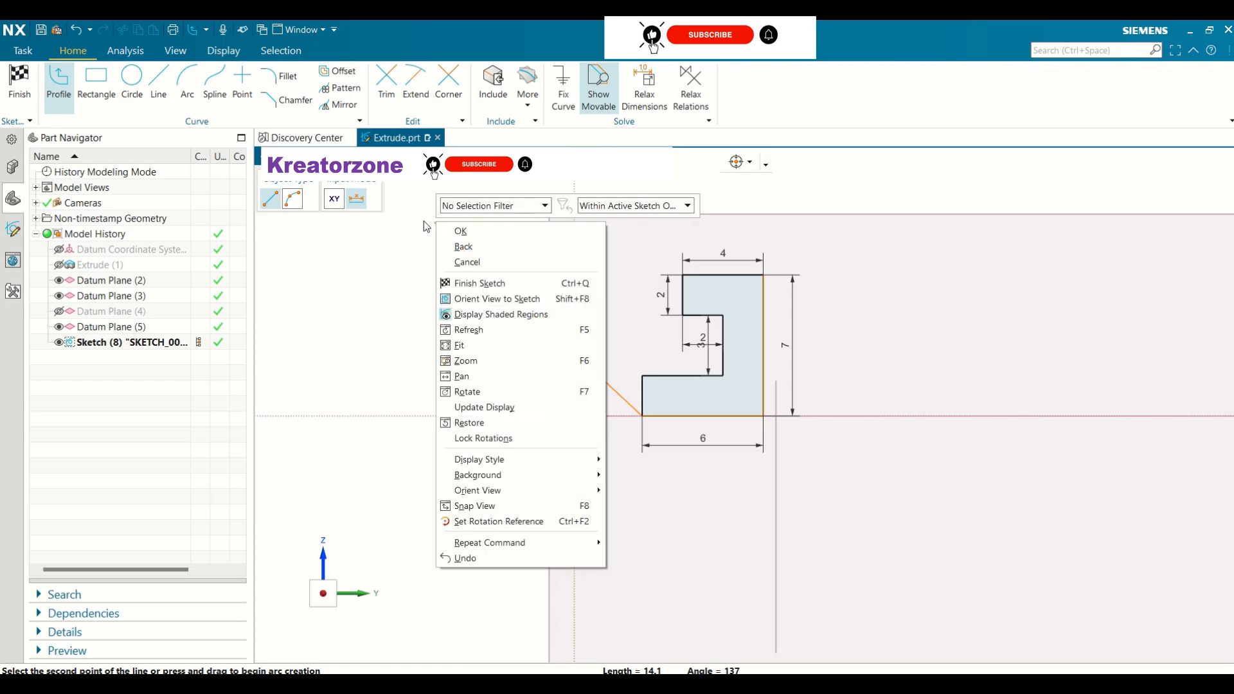
key(Escape)
right_click(431, 219)
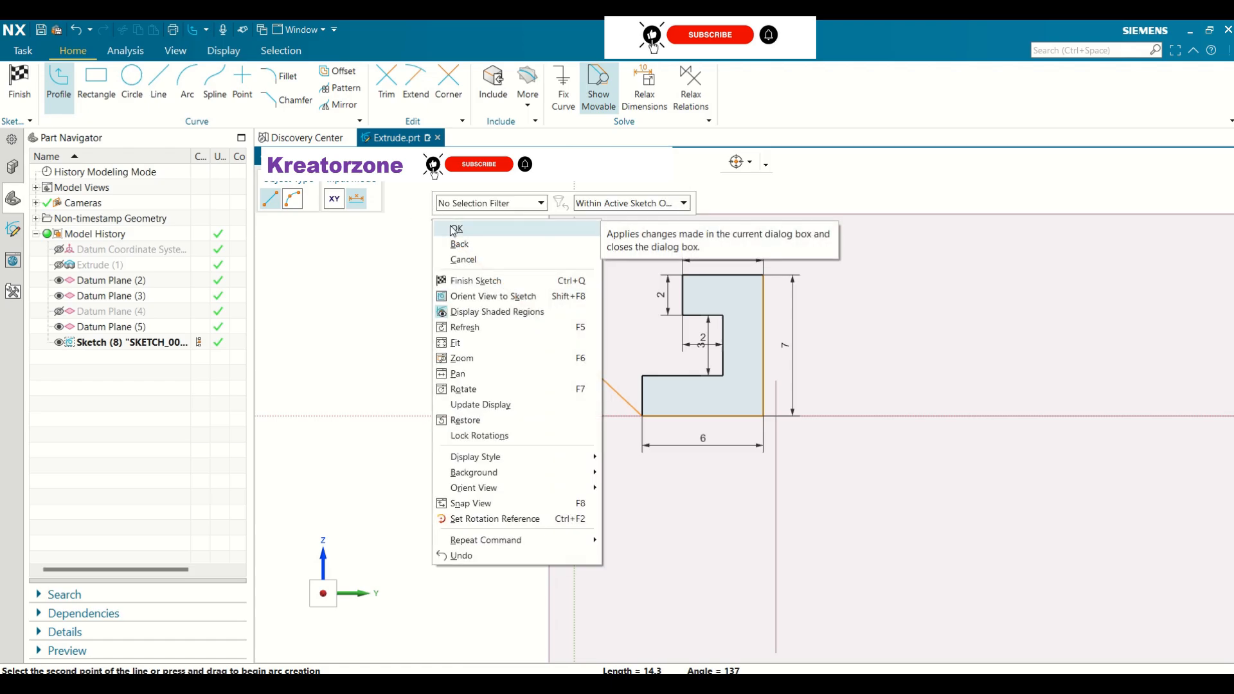
click(455, 229)
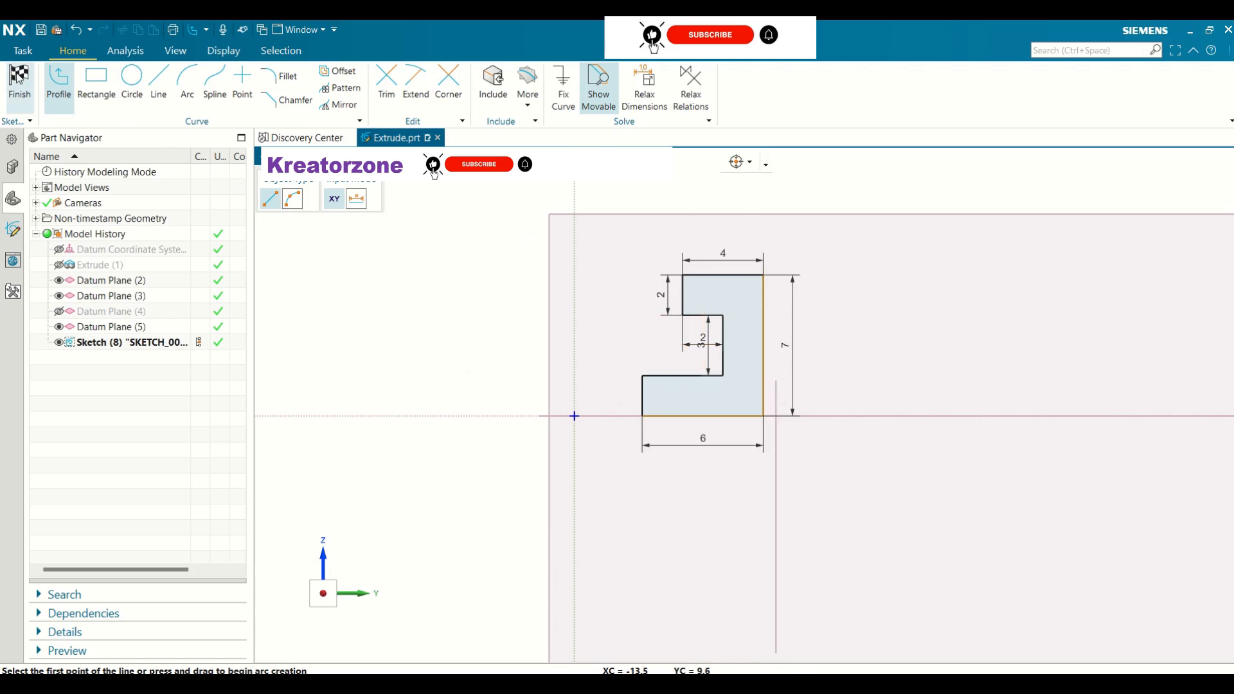
click(18, 77)
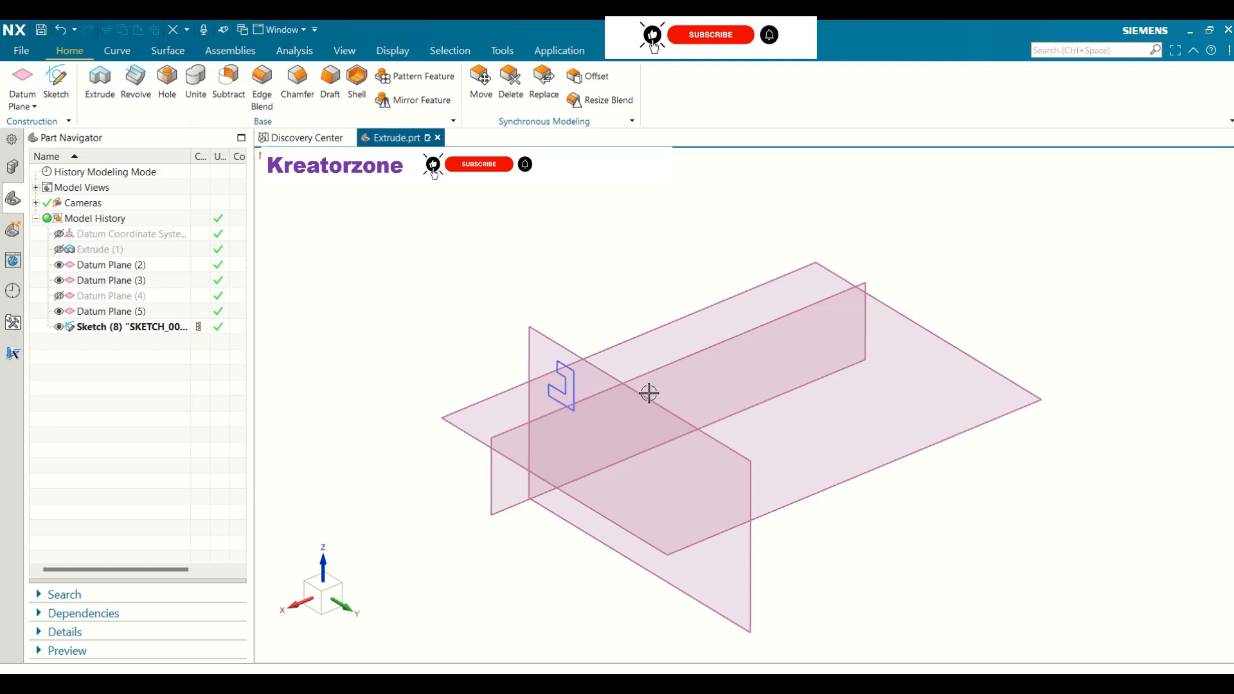
- Start a Revolve and select the closed stepped profile's curves as its section
scroll(649, 390, up, 1)
scroll(533, 421, down, 2)
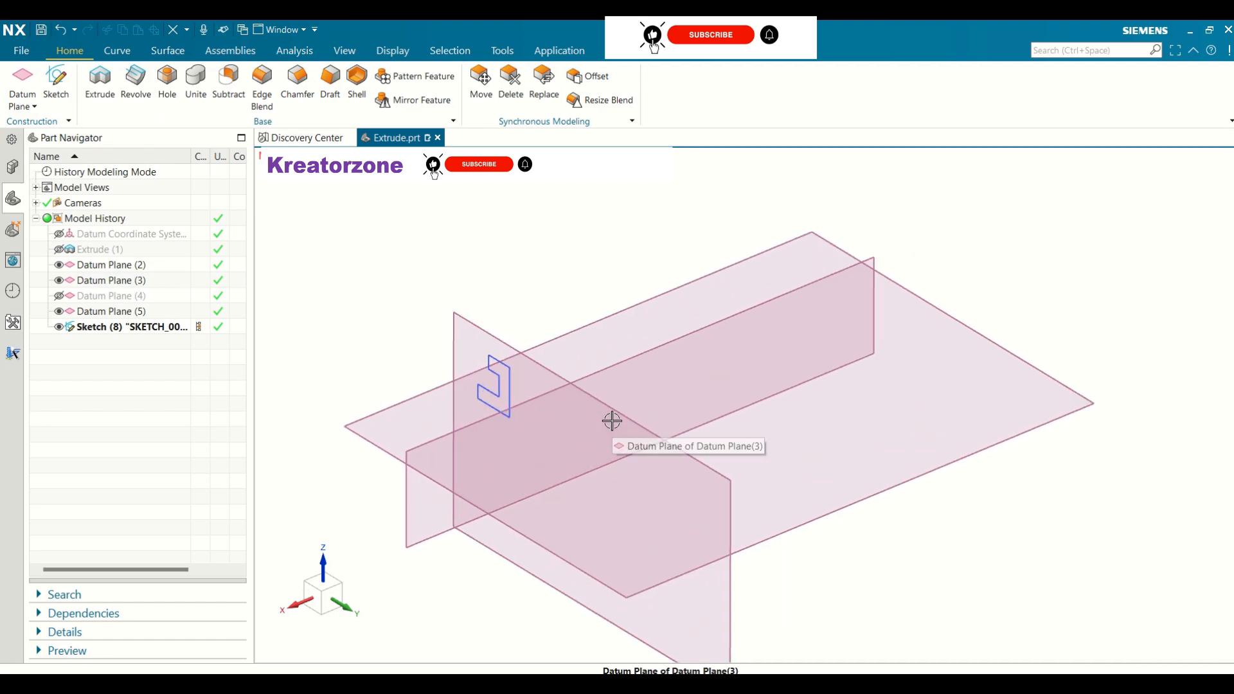
mouse_move(407, 345)
middle_down()
mouse_move(457, 310)
mouse_move(457, 330)
middle_up()
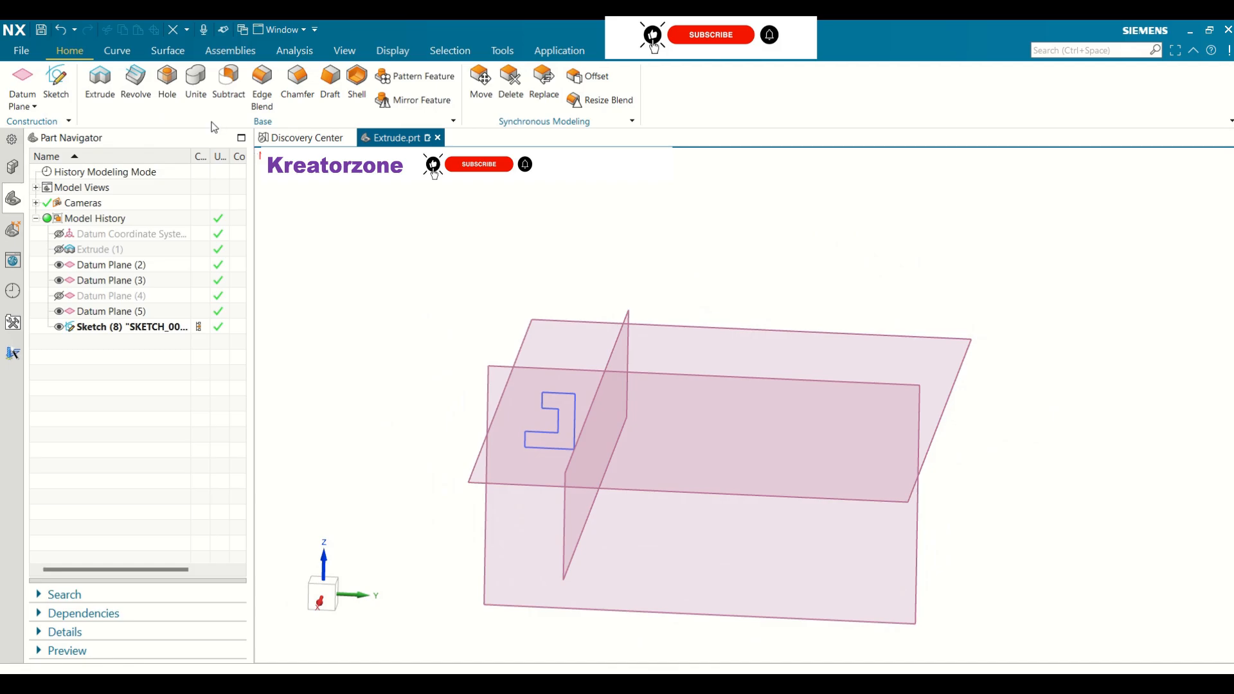
click(135, 80)
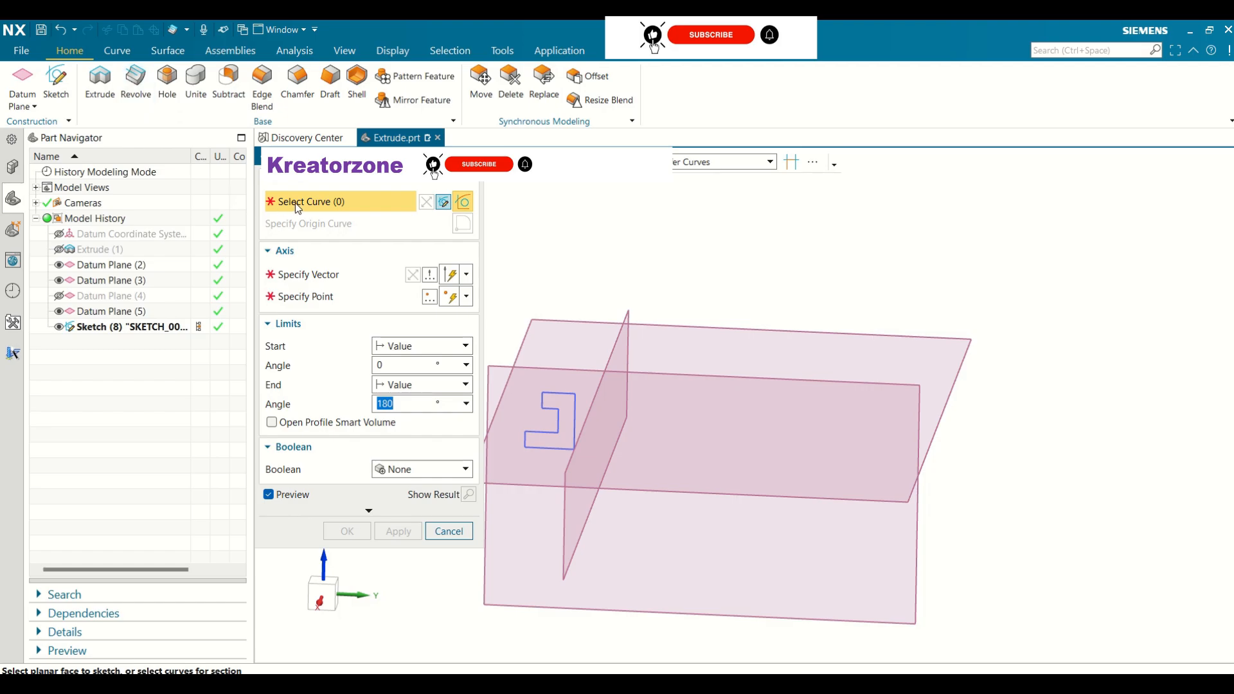
click(540, 405)
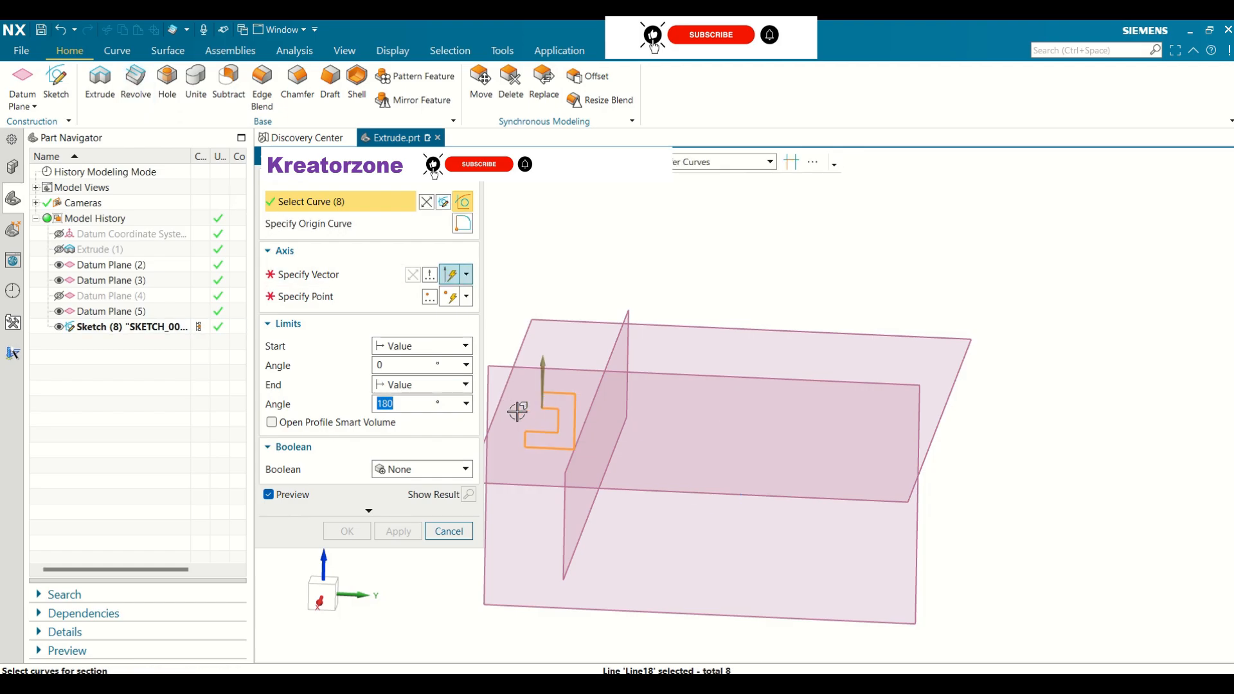
click(327, 276)
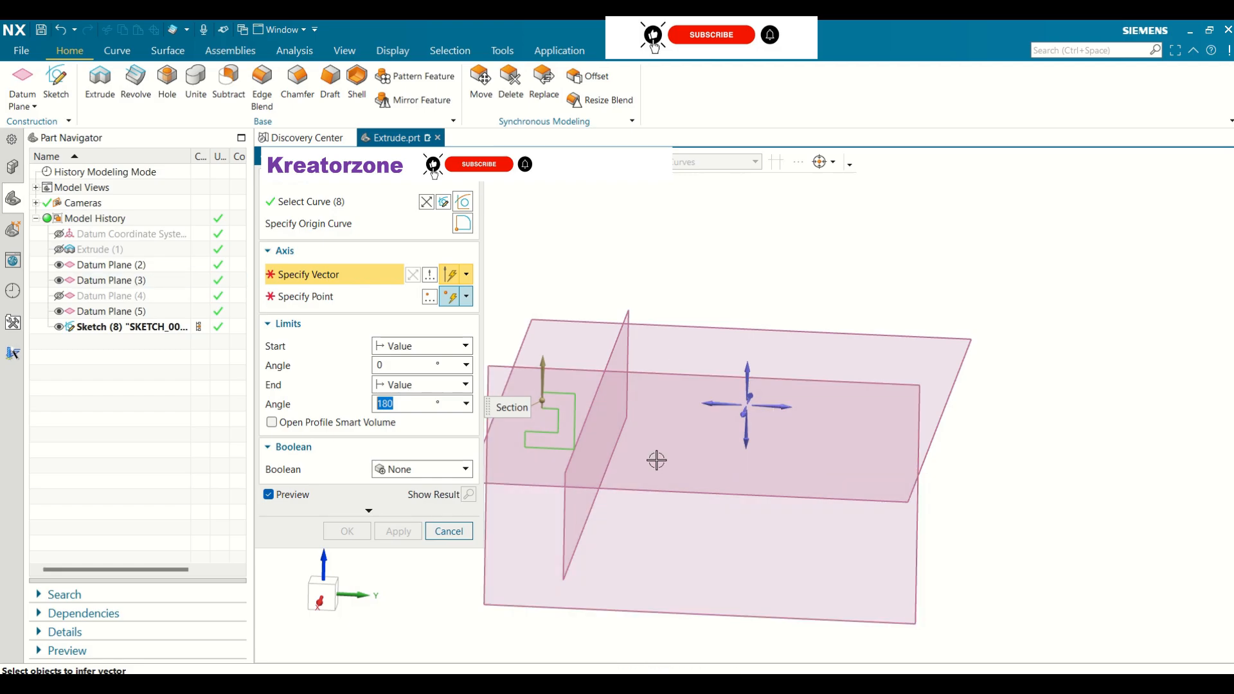
- Show the hidden datum coordinate system
click(116, 233)
right_click(117, 233)
click(144, 246)
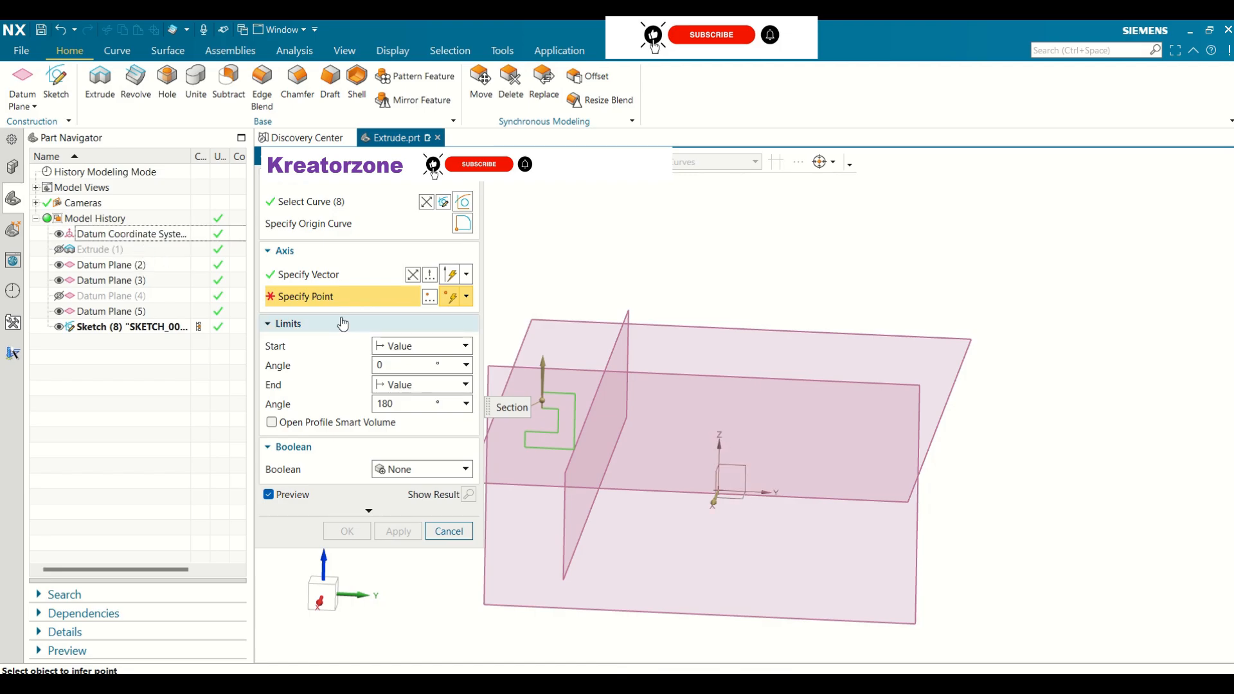
- Use the profile's 7 mm vertical line as the revolve axis and set the end angle to 360 degrees
click(319, 275)
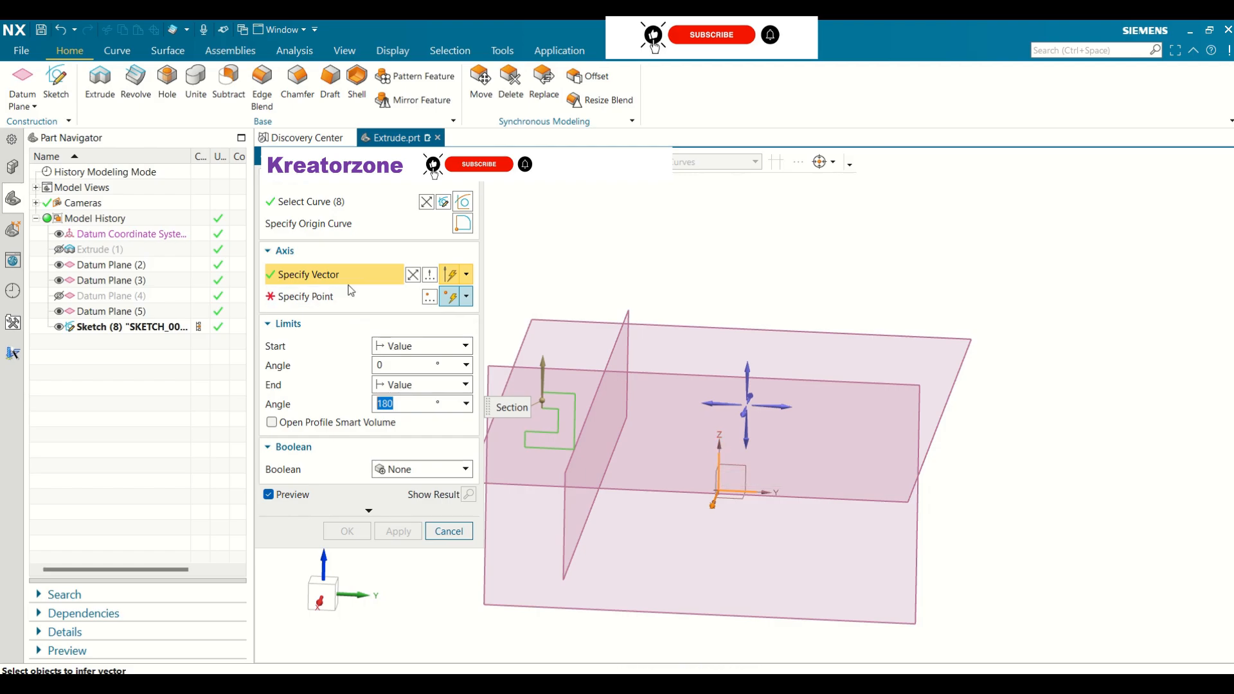
click(574, 412)
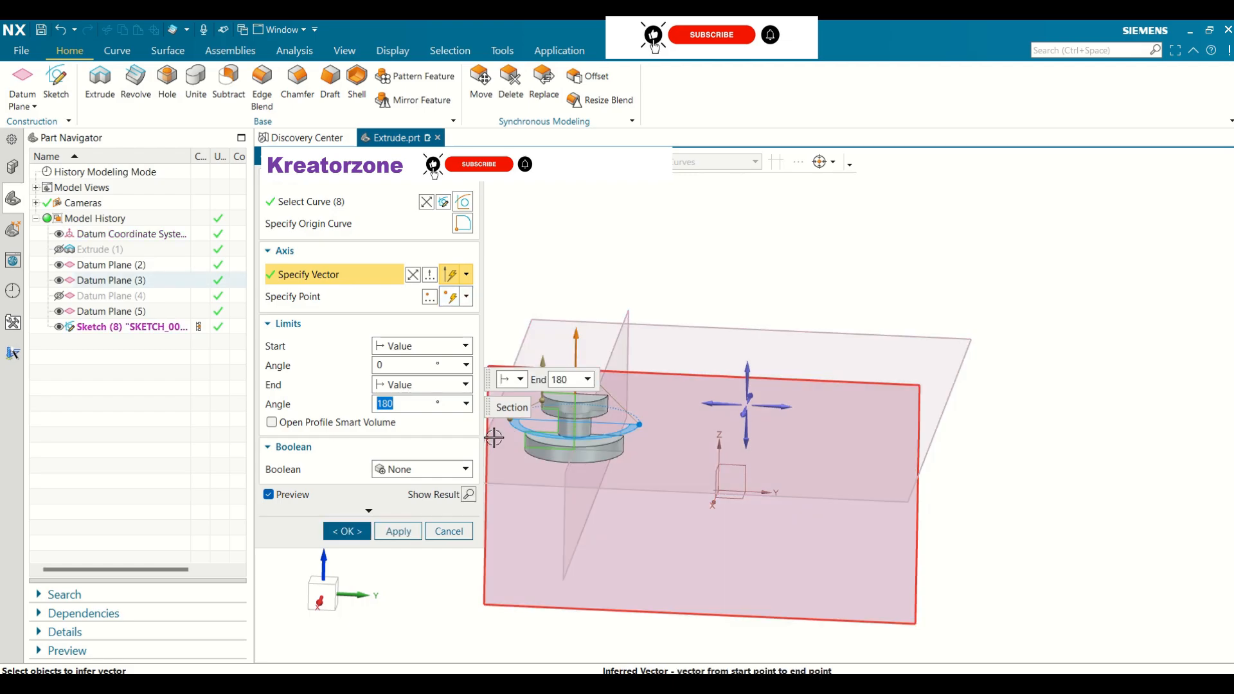
click(409, 405)
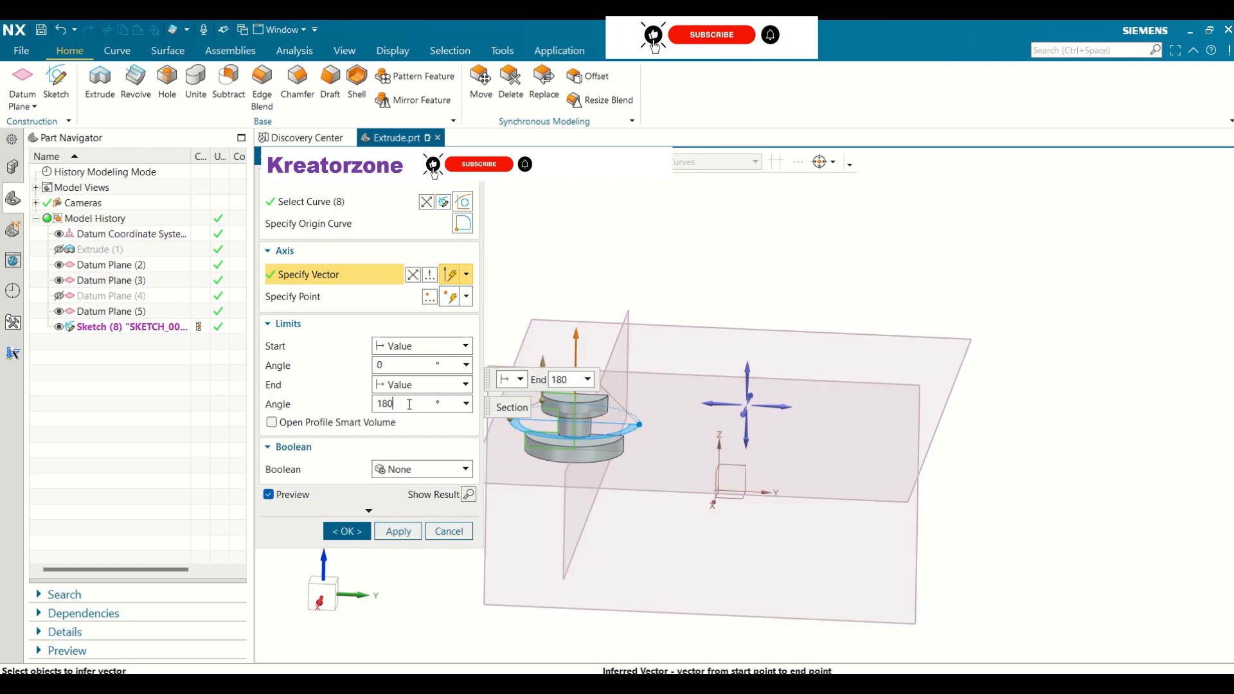
drag(400, 406, 372, 403)
text(360)
key(Return)
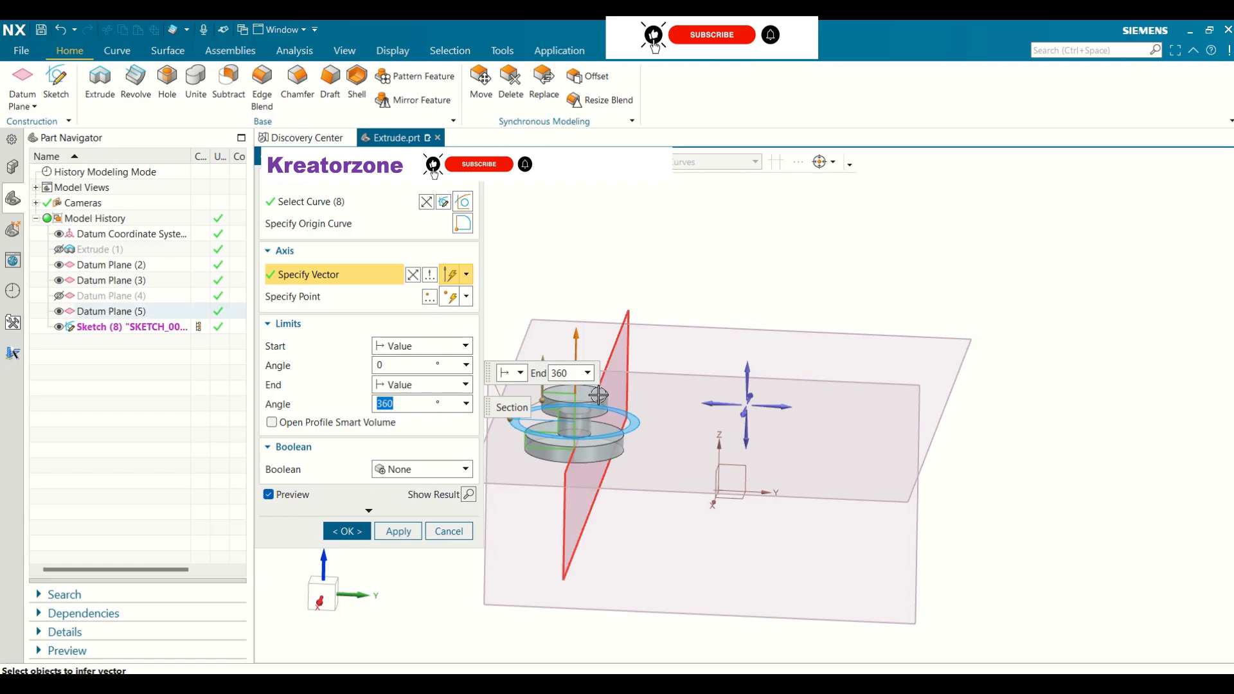
- Set the revolve's end angle to 180 degrees to preview a half revolution
middle_drag(796, 268, 824, 289)
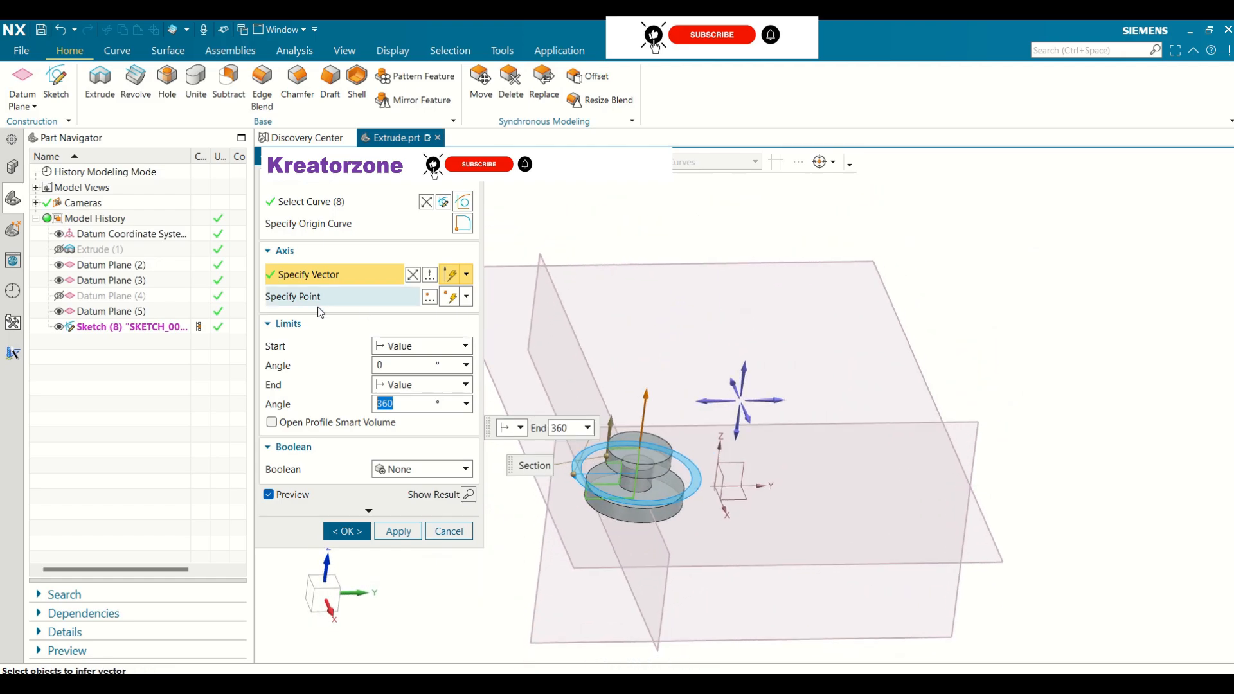
click(388, 403)
double_click(388, 402)
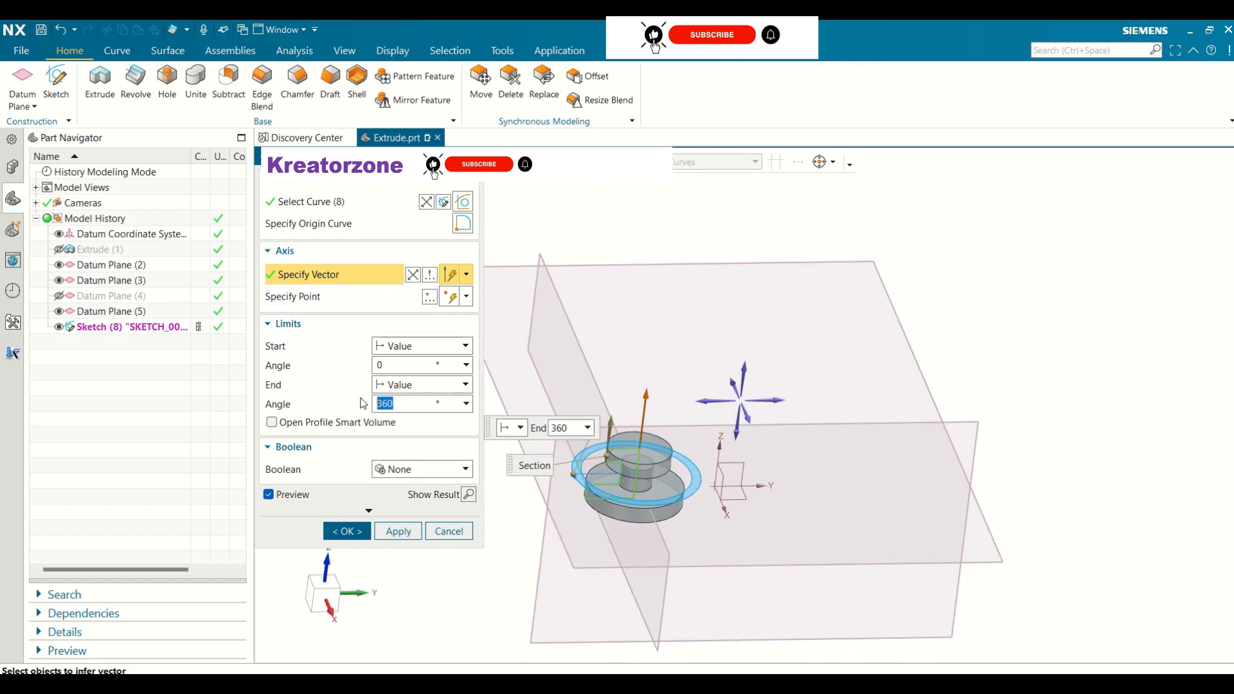
text(180)
key(Return)
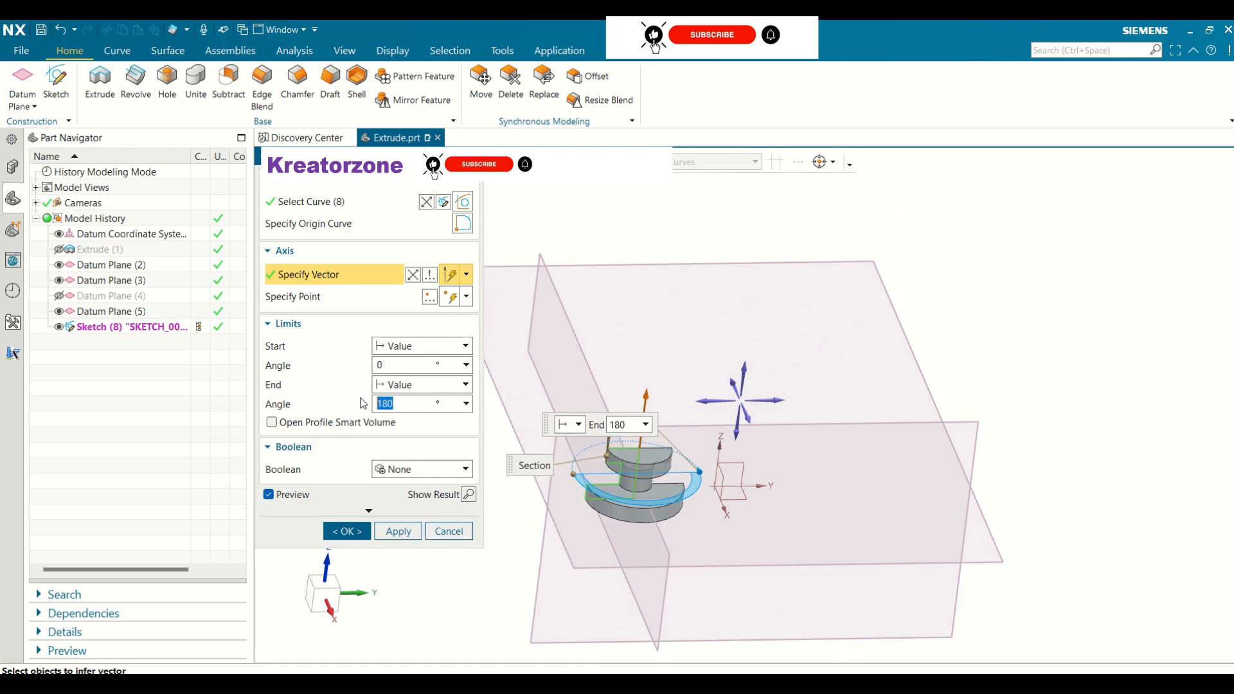
- Set the revolve's end angle to 360 degrees with Boolean None and complete the feature
middle_drag(815, 382, 670, 365)
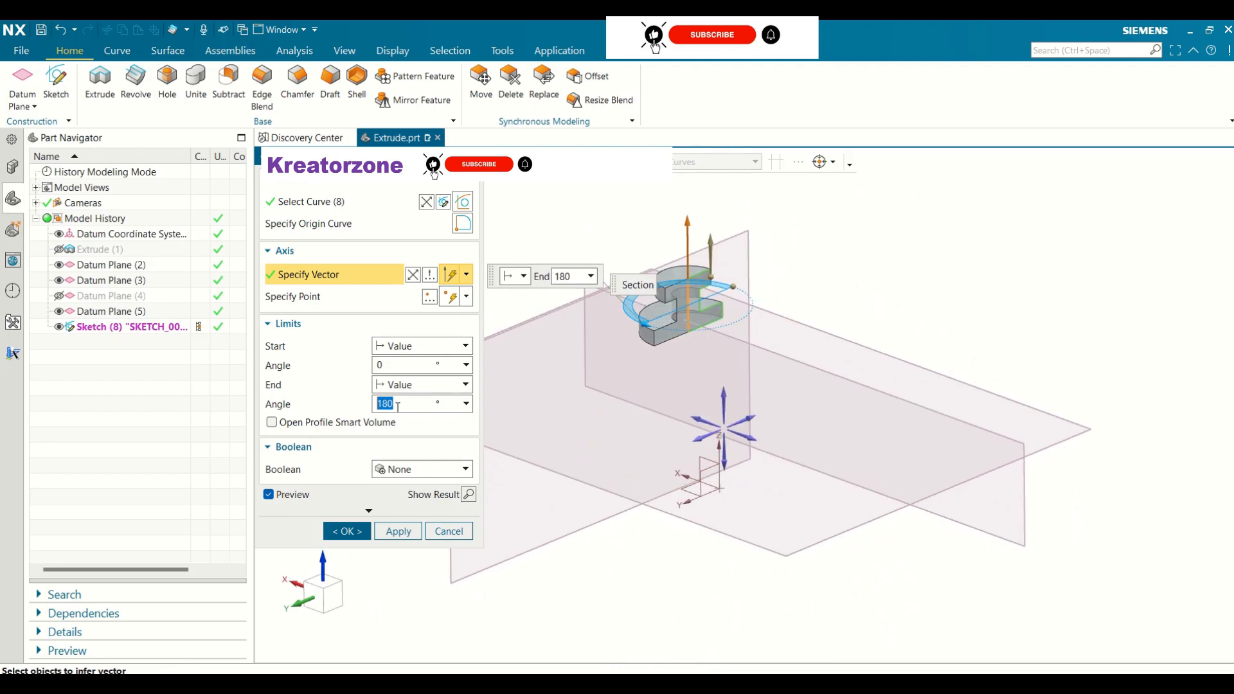
text(360)
key(Return)
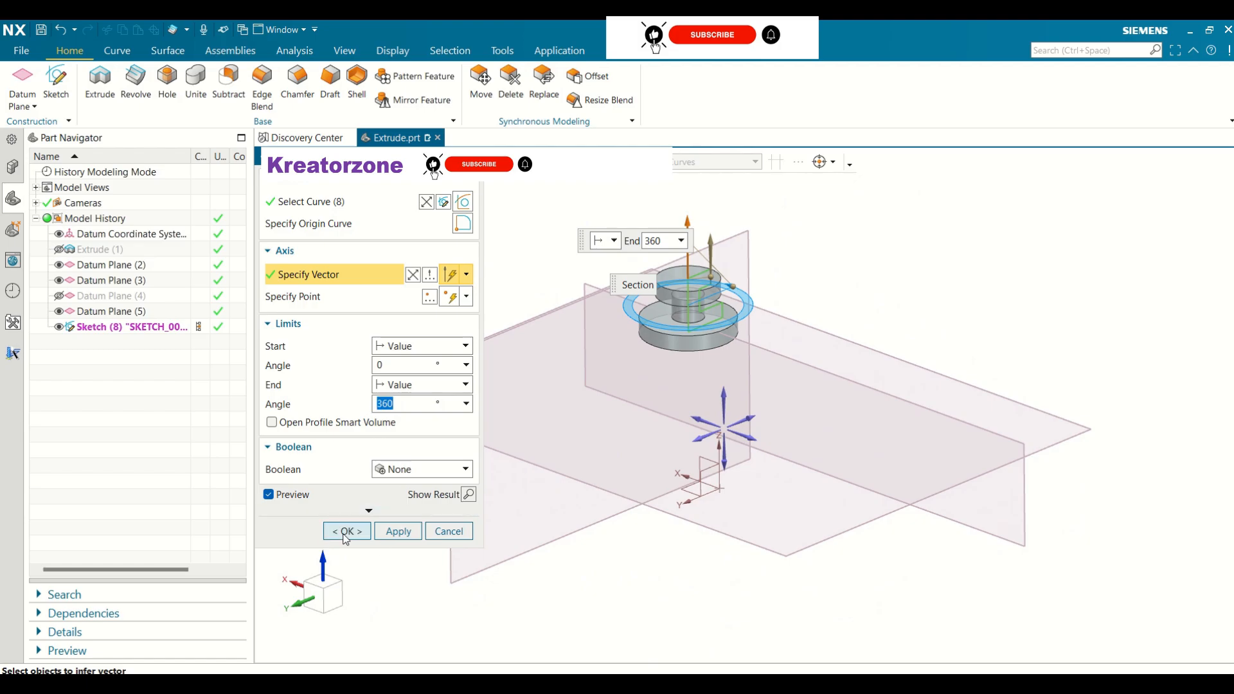
scroll(758, 378, up, 3)
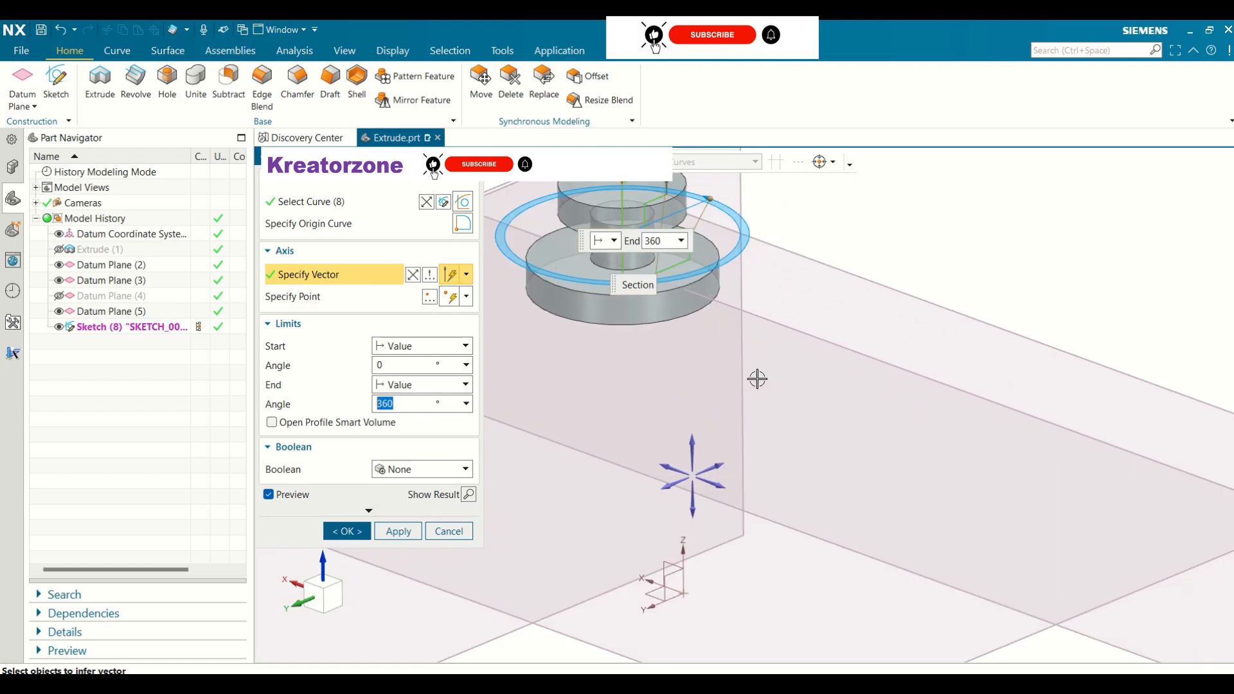
scroll(758, 367, down, 3)
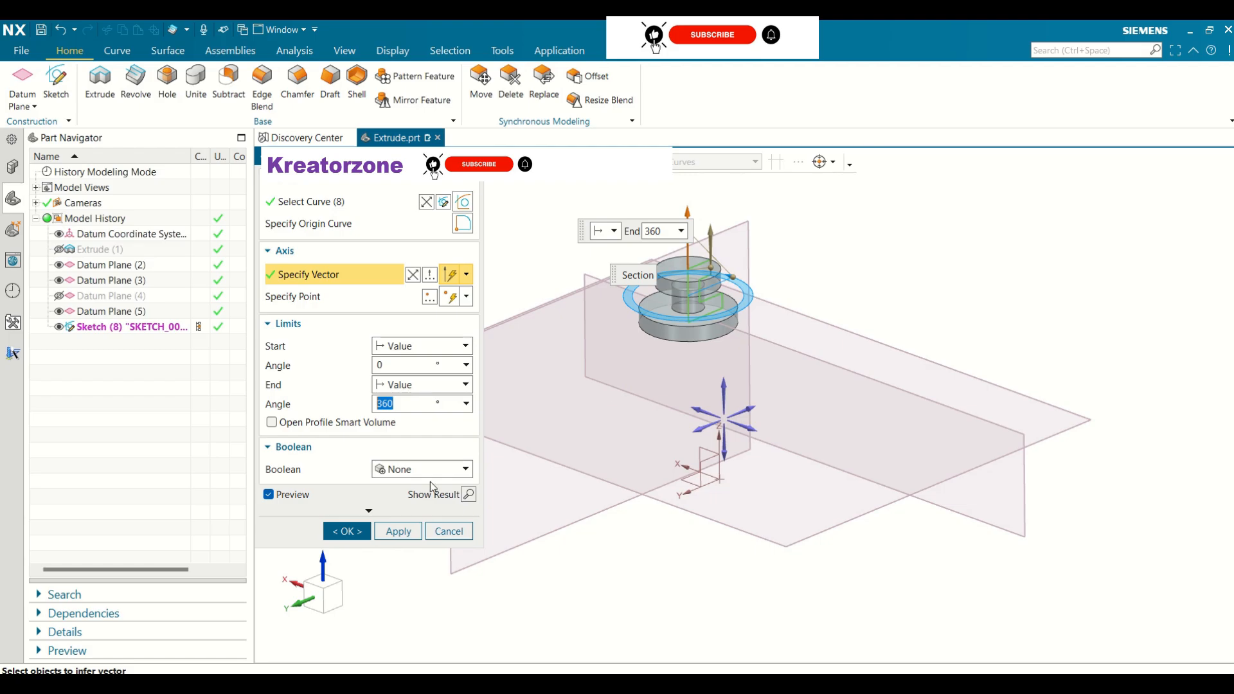
click(347, 532)
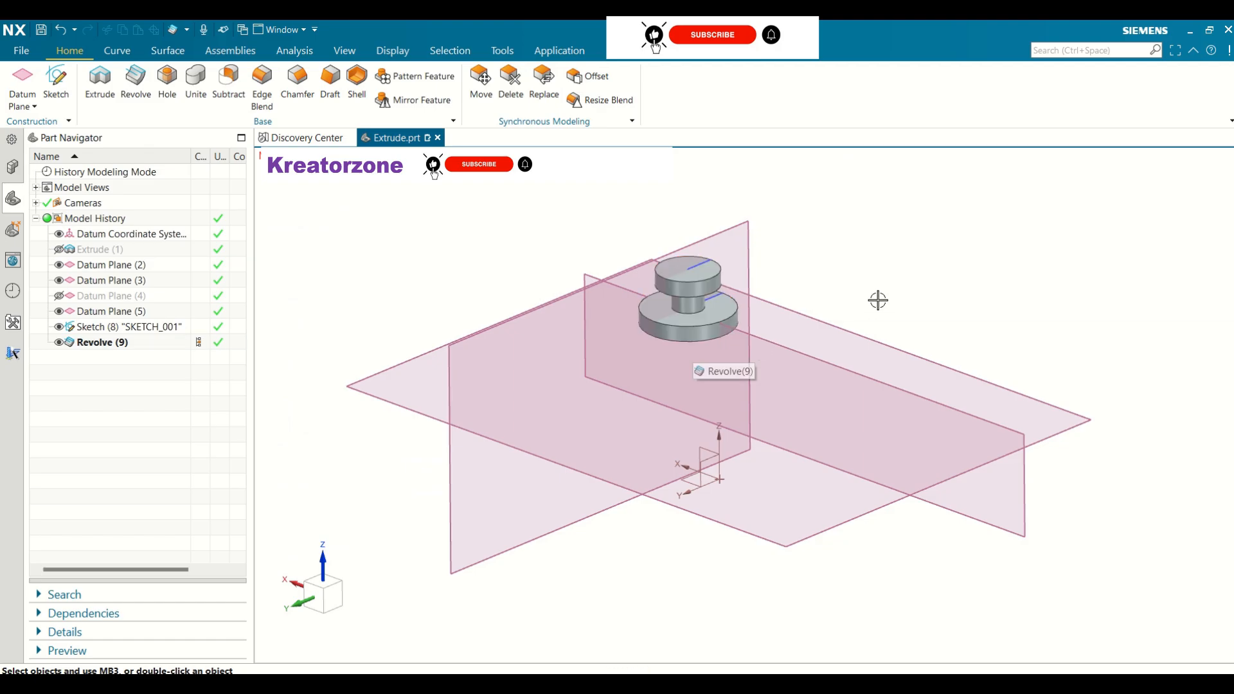
- Show the hidden extruded block together with the revolved body
click(76, 251)
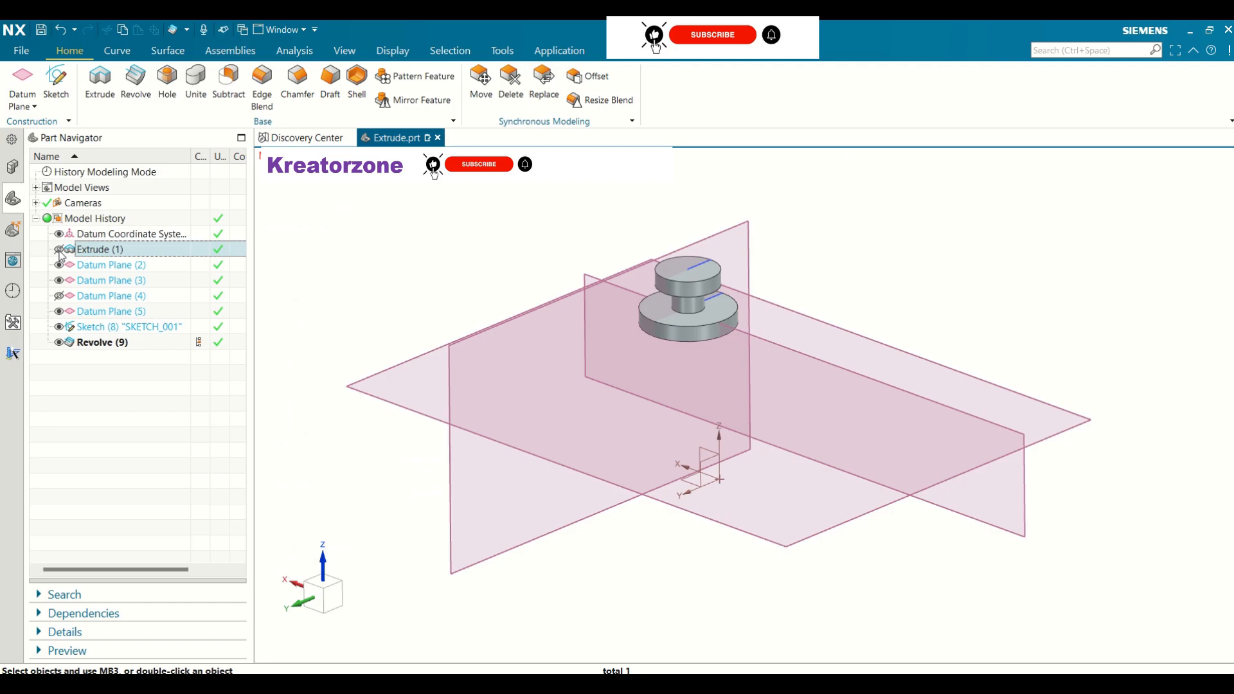
right_click(61, 255)
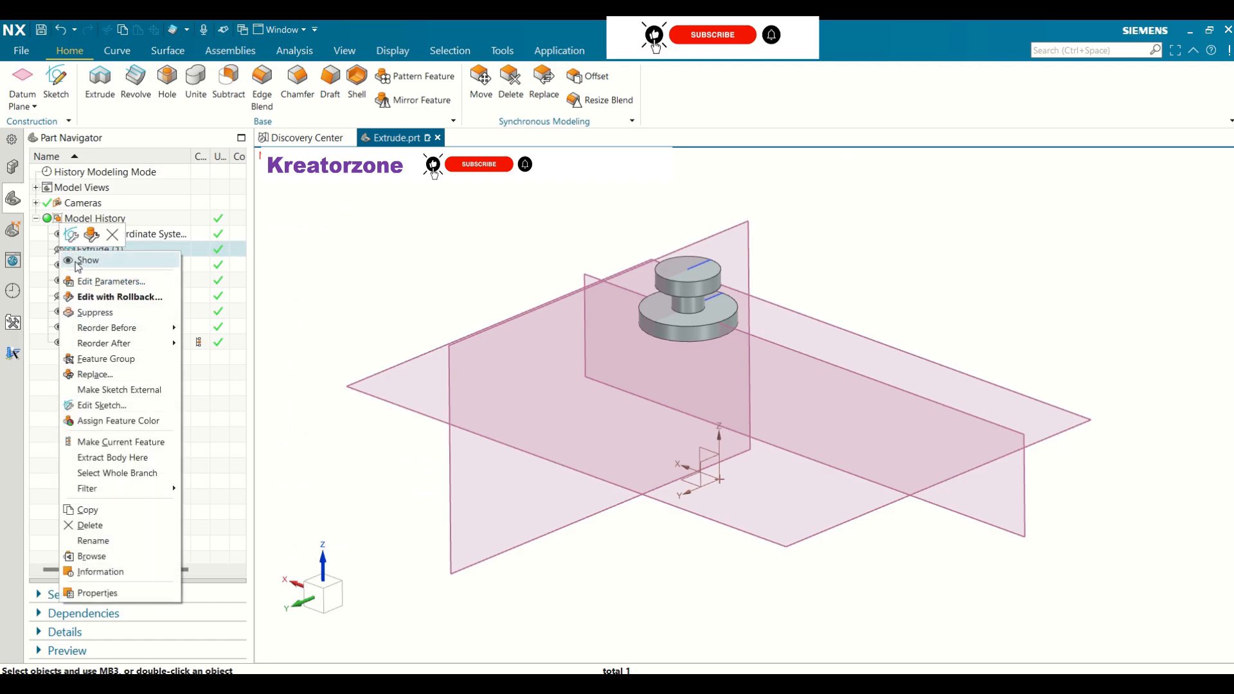
click(77, 261)
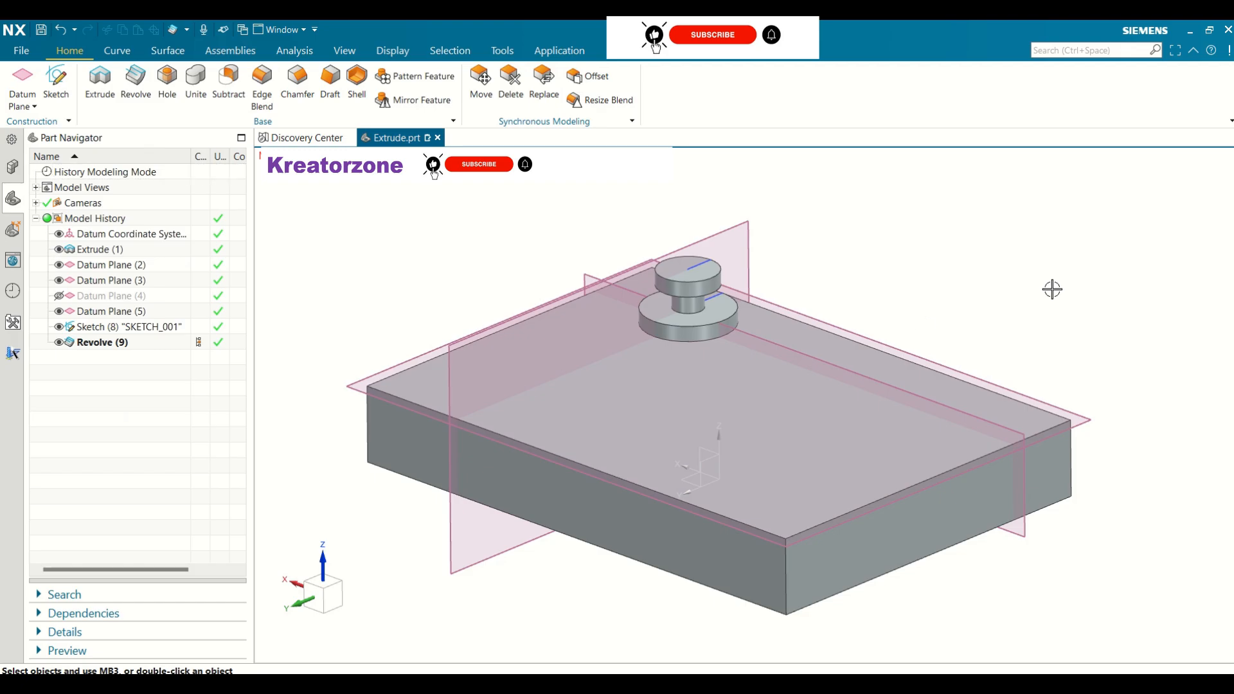
middle_drag(1052, 286, 1000, 267)
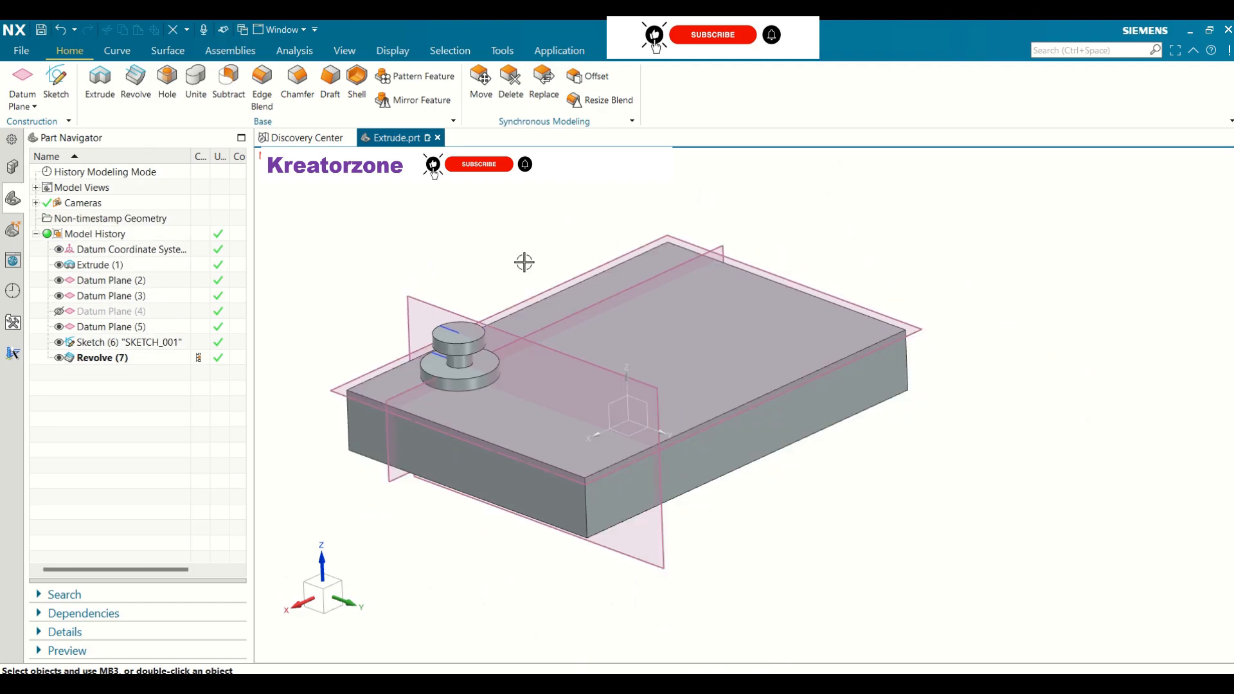
- Start a Hole feature and set its type to Counterbored
click(167, 77)
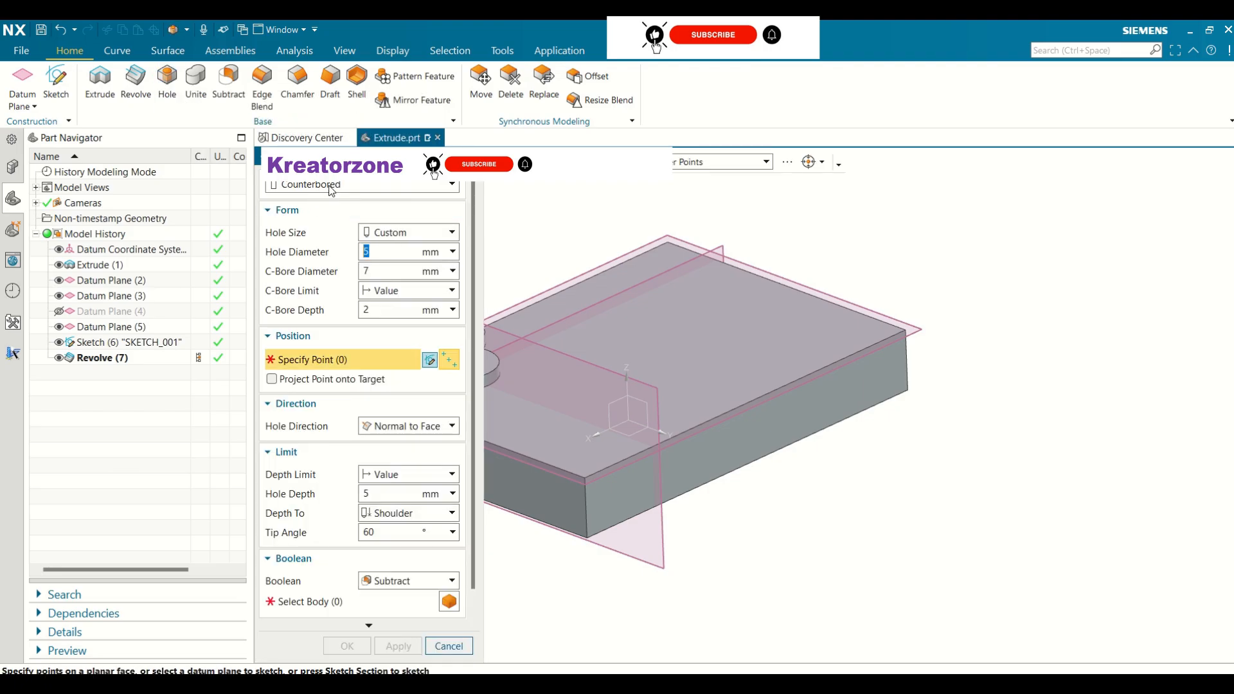
click(435, 192)
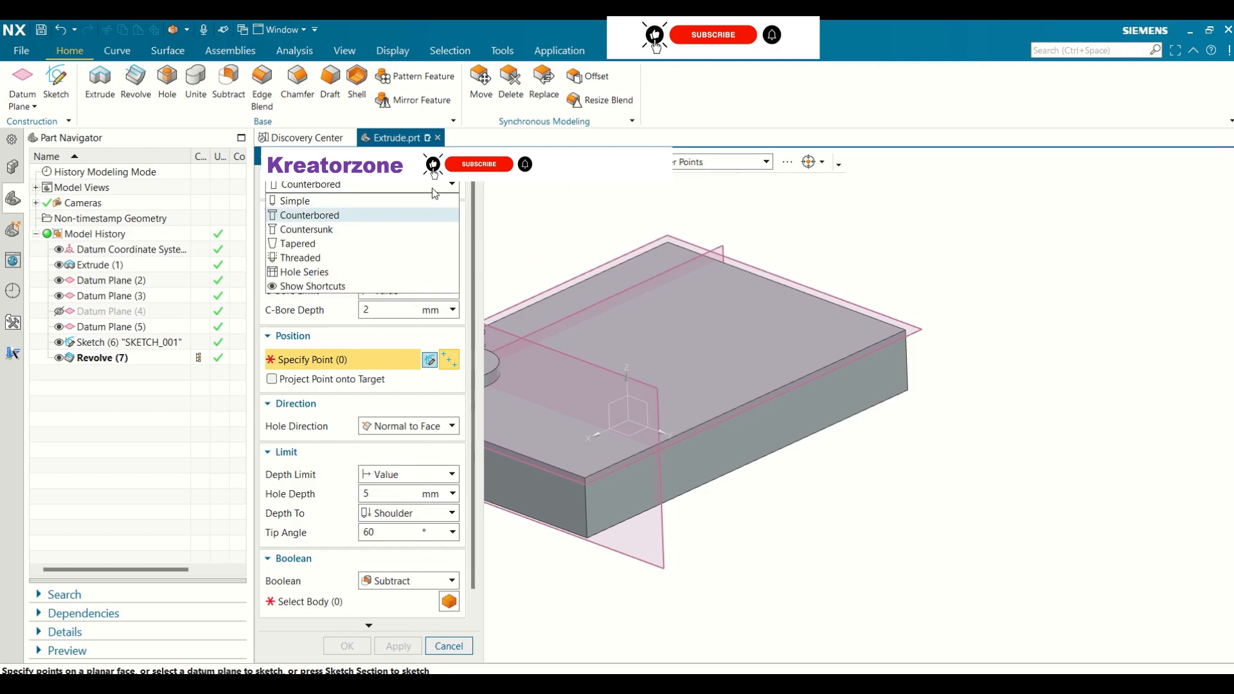
click(328, 203)
click(383, 188)
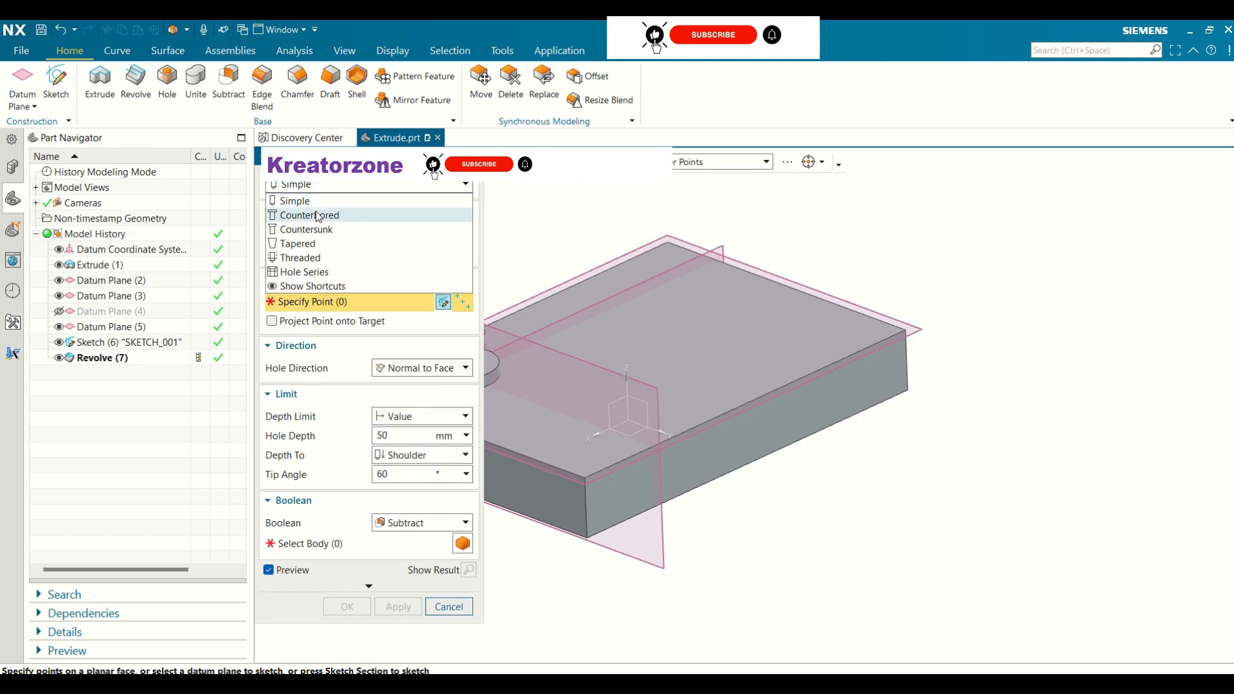
click(315, 214)
click(381, 188)
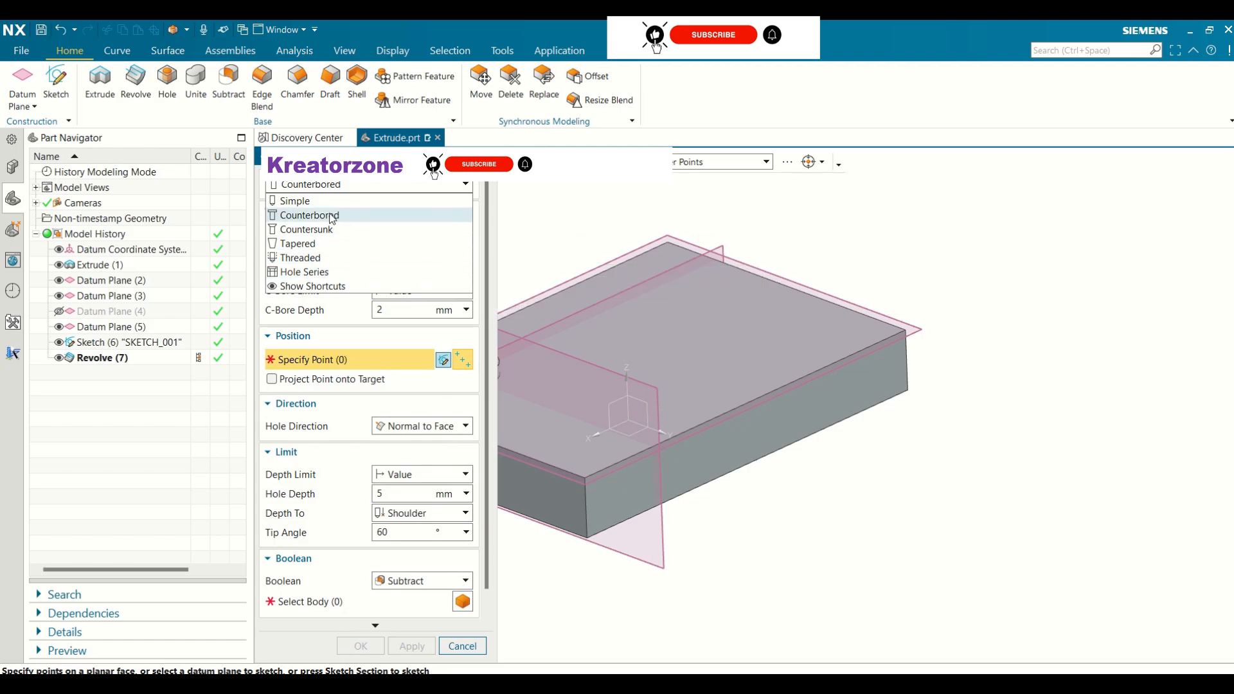
click(318, 215)
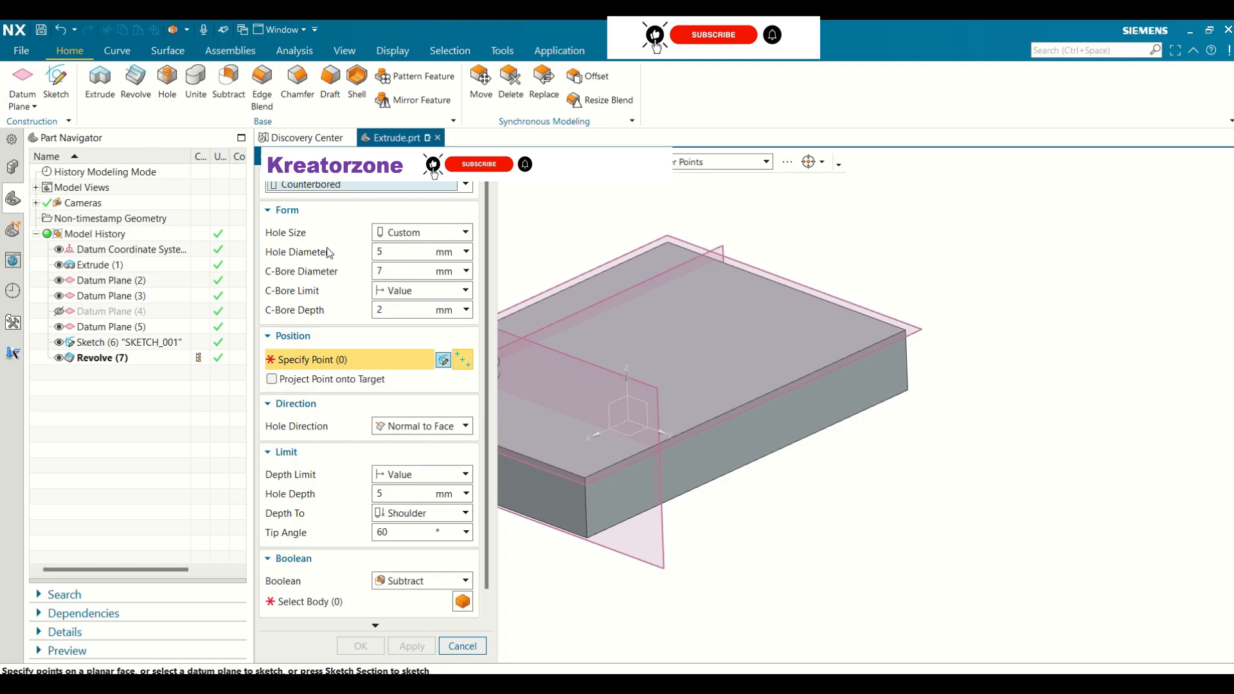
- Set hole diameter 6 mm, counterbore diameter 8 mm, hole depth 6 mm and tip angle 120 degrees, and place the hole on the block's top face
click(390, 249)
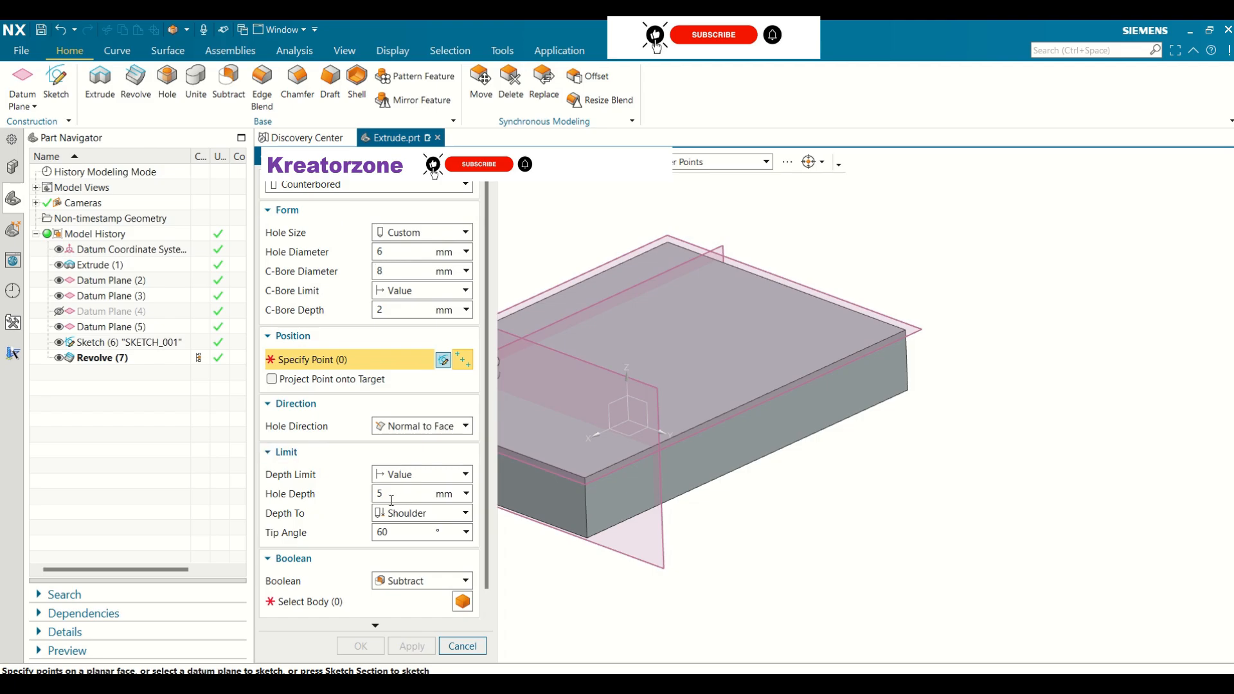
key(BackSpace)
text(6)
click(393, 532)
key(BackSpace)
text(120)
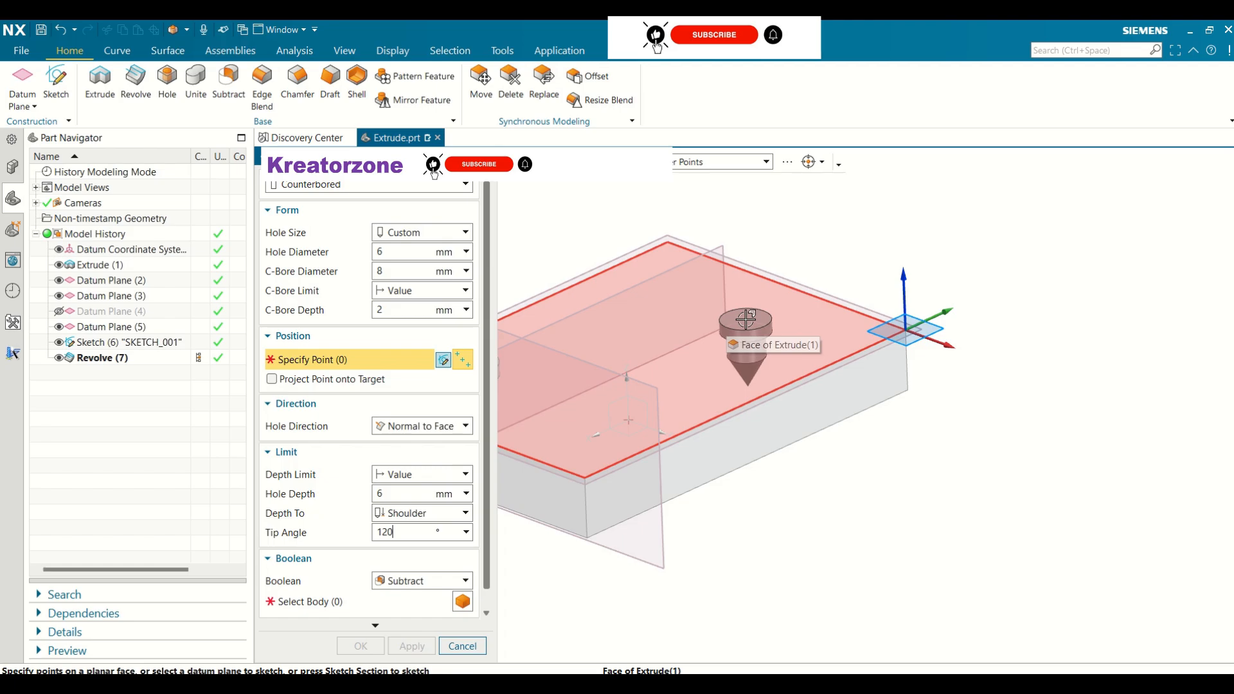
click(746, 319)
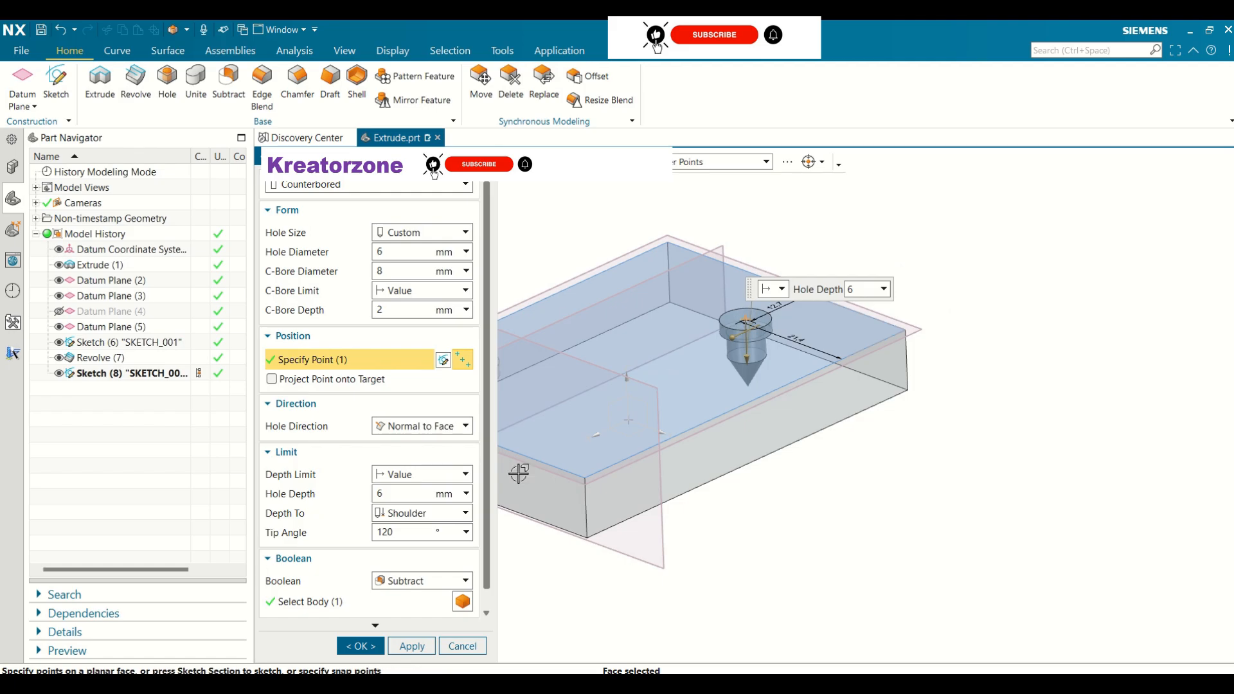
- Try tip angles of 60, 70 and 80 degrees for the counterbored hole, and finish with 90 degrees
click(398, 532)
key(BackSpace)
key(BackSpace)
key(BackSpace)
text(60)
key(Return)
text(70)
key(Return)
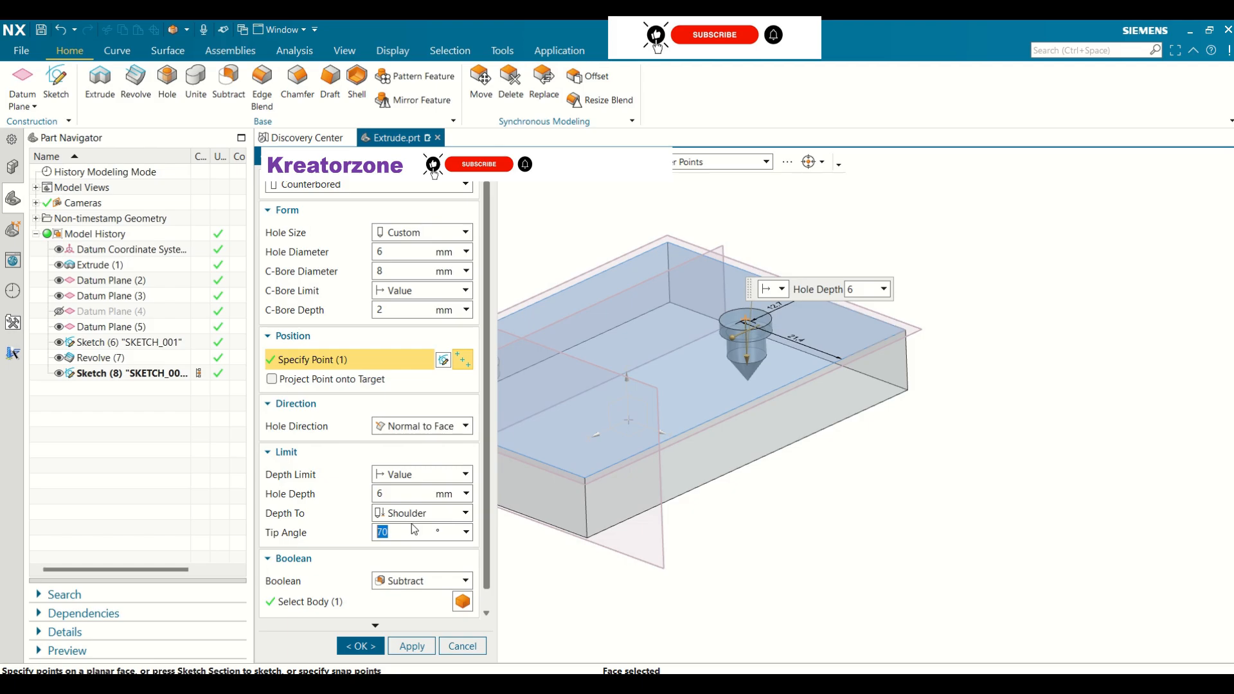
text(80)
key(Return)
text(90)
key(Return)
- Set the counterbore diameter to 7 mm and the hole diameter to 5 mm
click(385, 308)
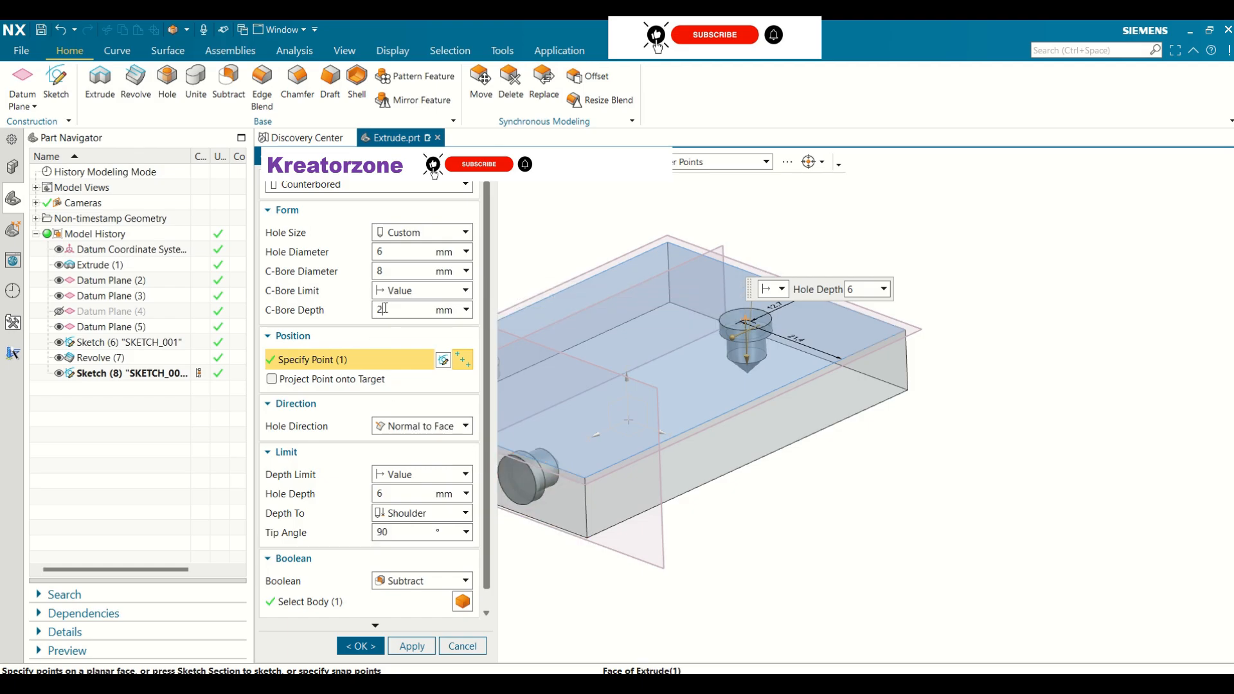
double_click(389, 269)
text(7)
key(Return)
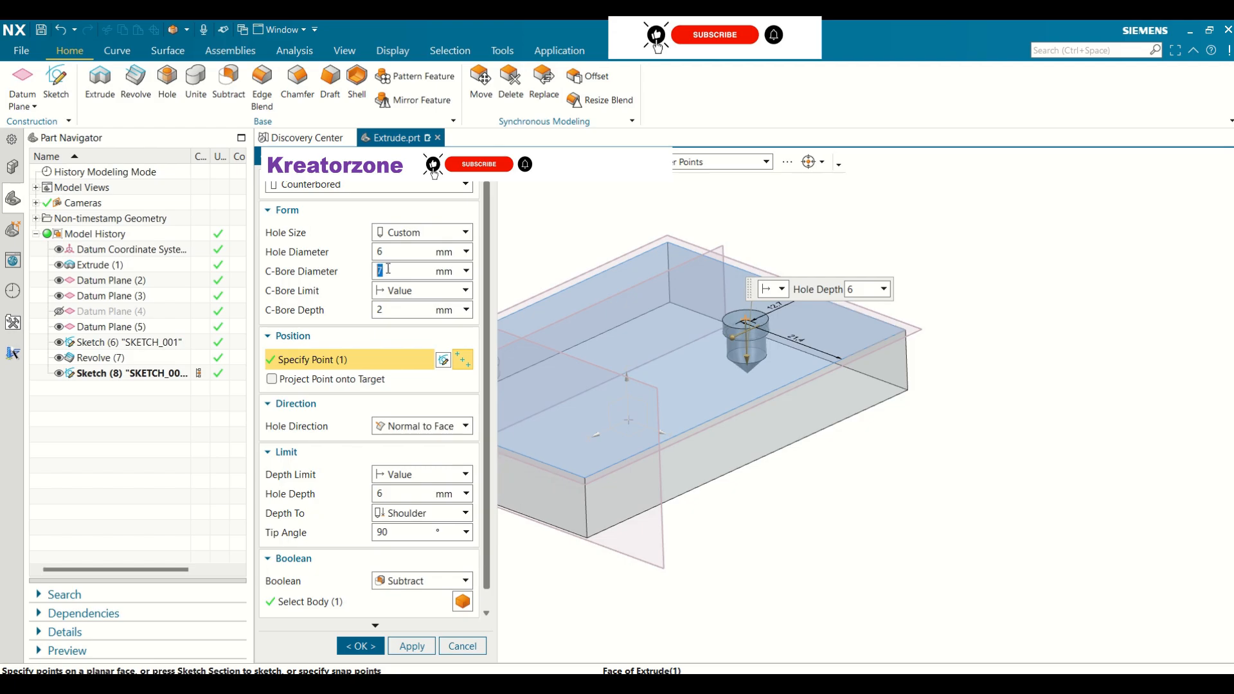
click(394, 250)
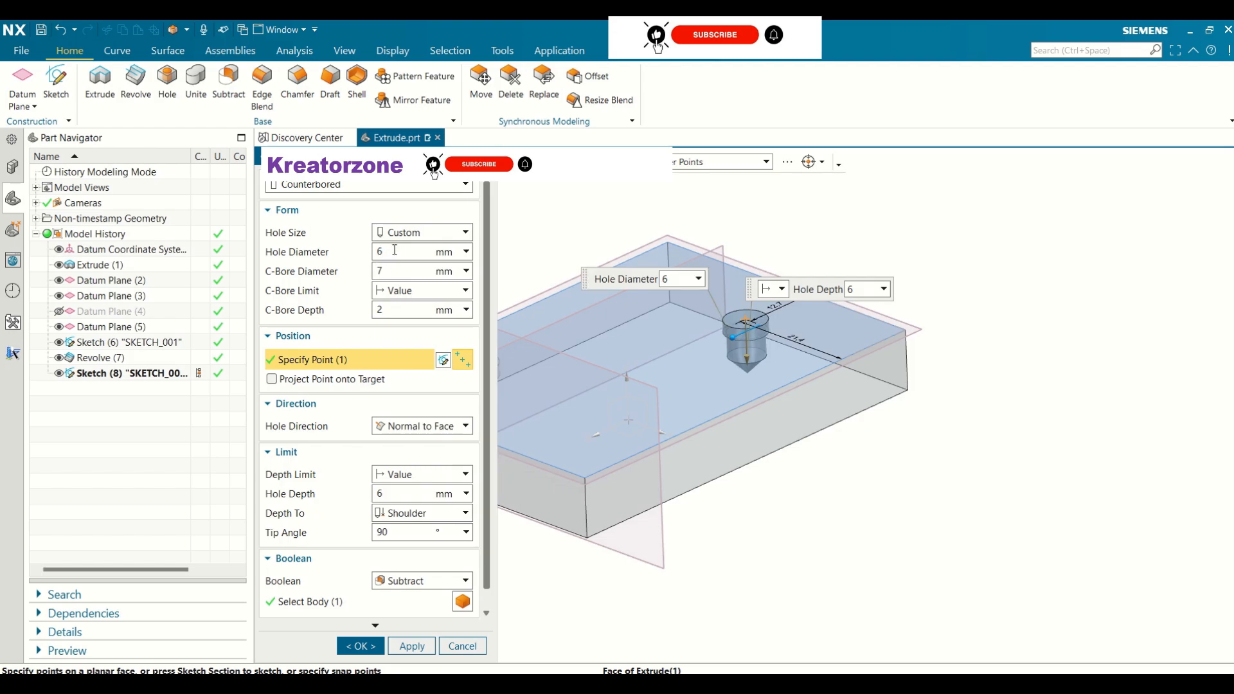
key(BackSpace)
text(5)
key(Return)
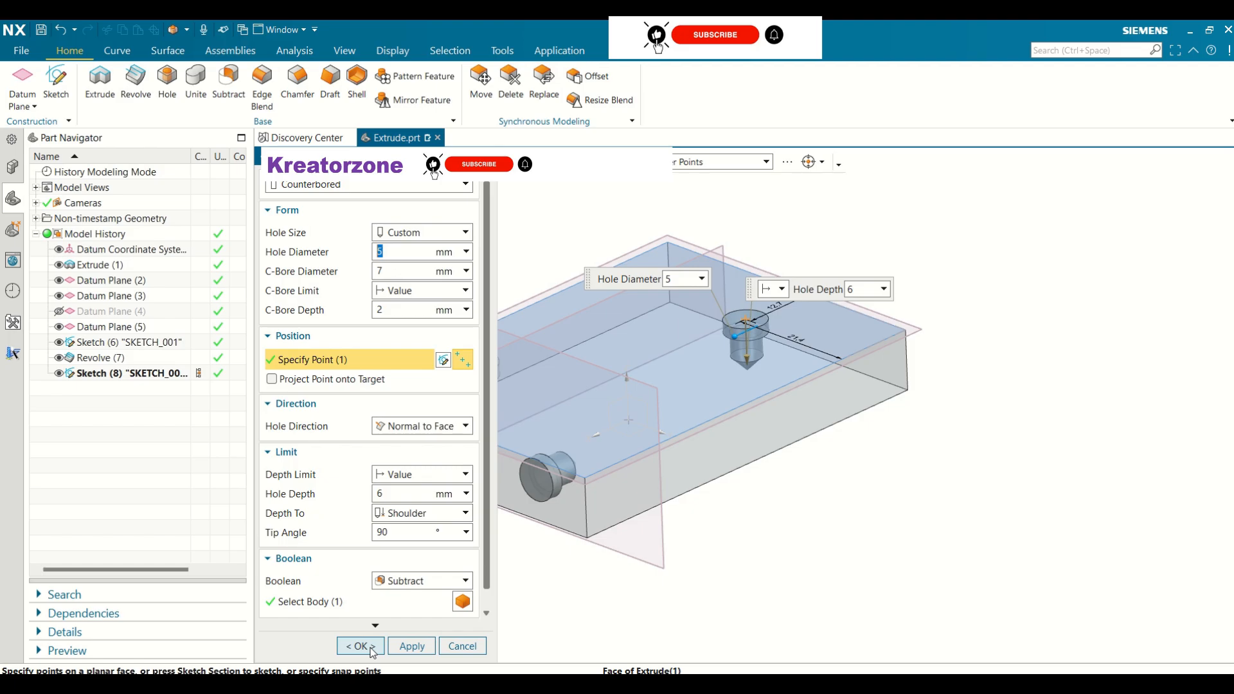
- Accept the counterbored hole settings and create the hole in the block's top face
click(361, 646)
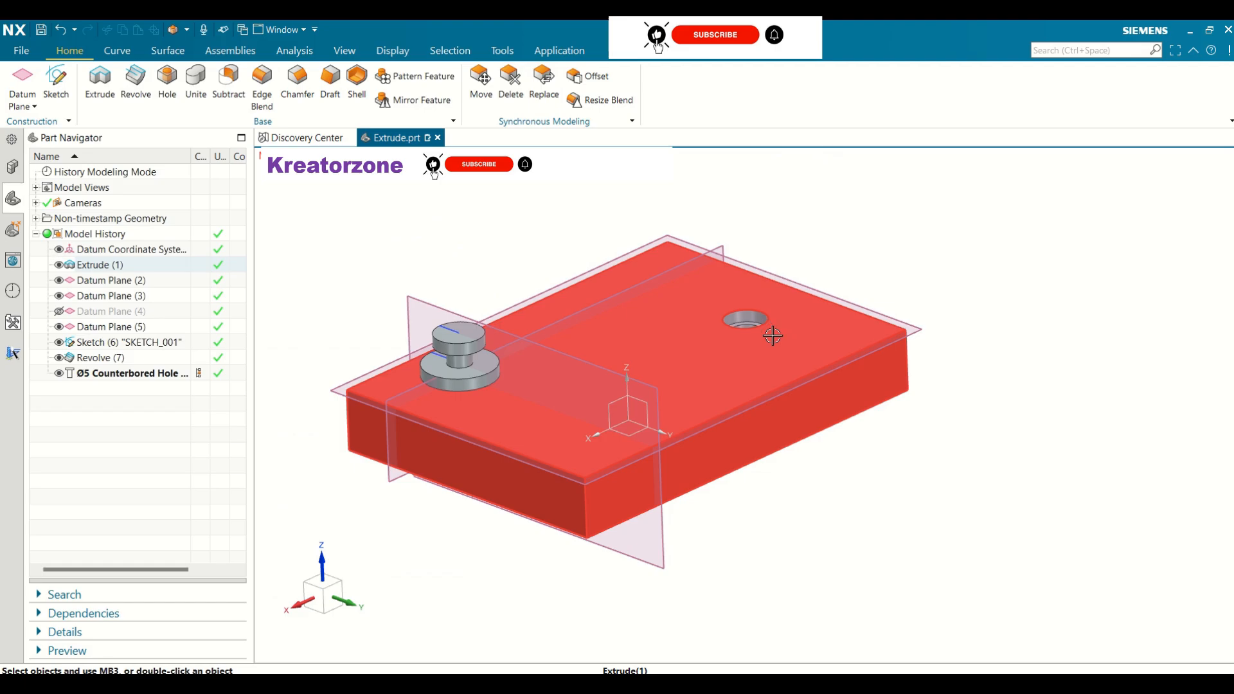
- Try repositioning the counterbored hole with both of its position dimensions set to 12 mm, and undo the edit
click(133, 375)
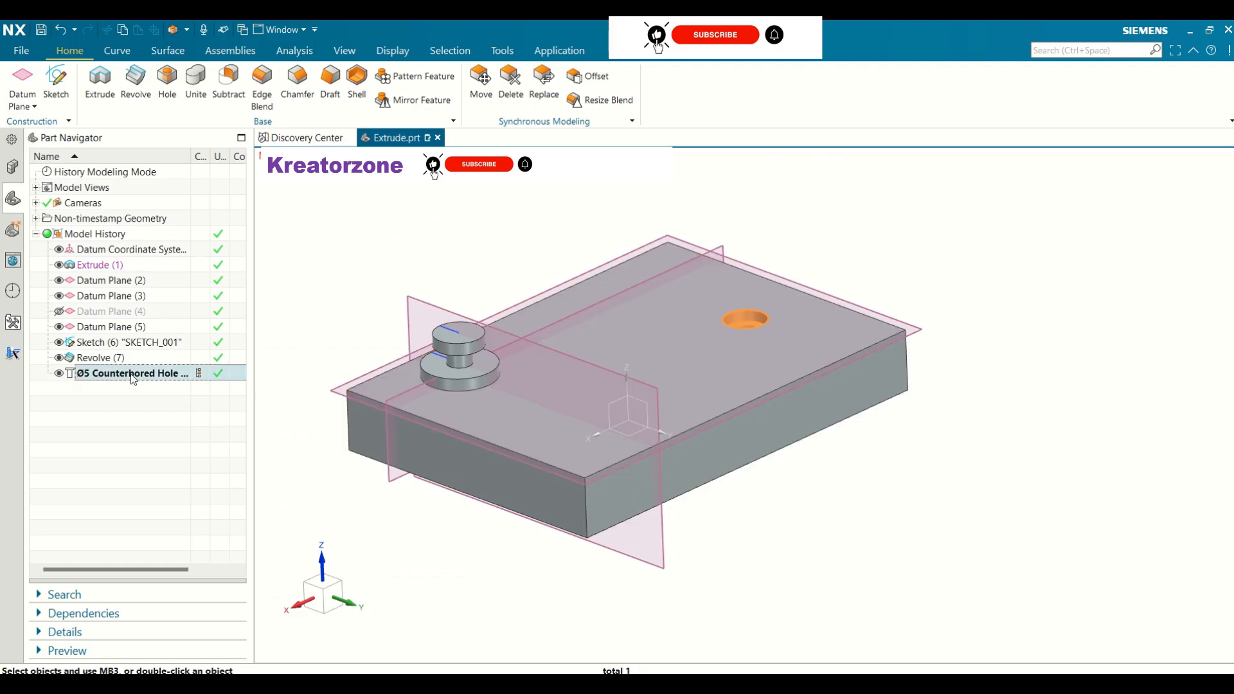
right_click(133, 376)
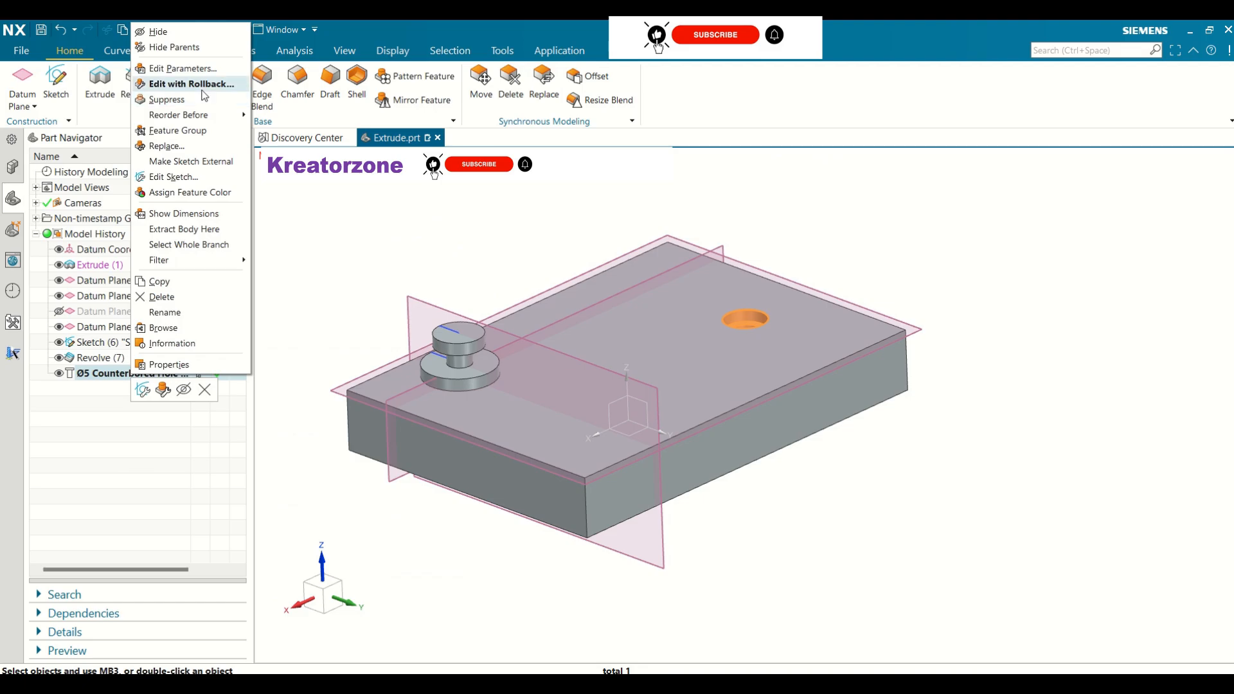
click(182, 68)
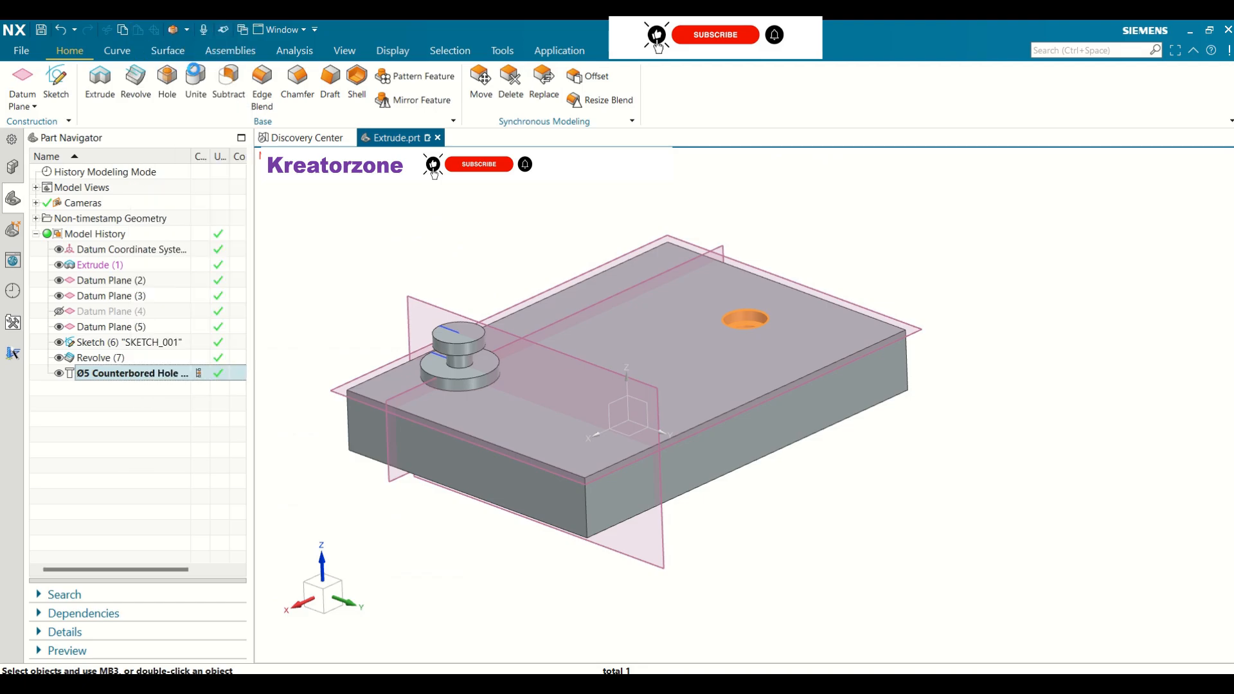
click(796, 338)
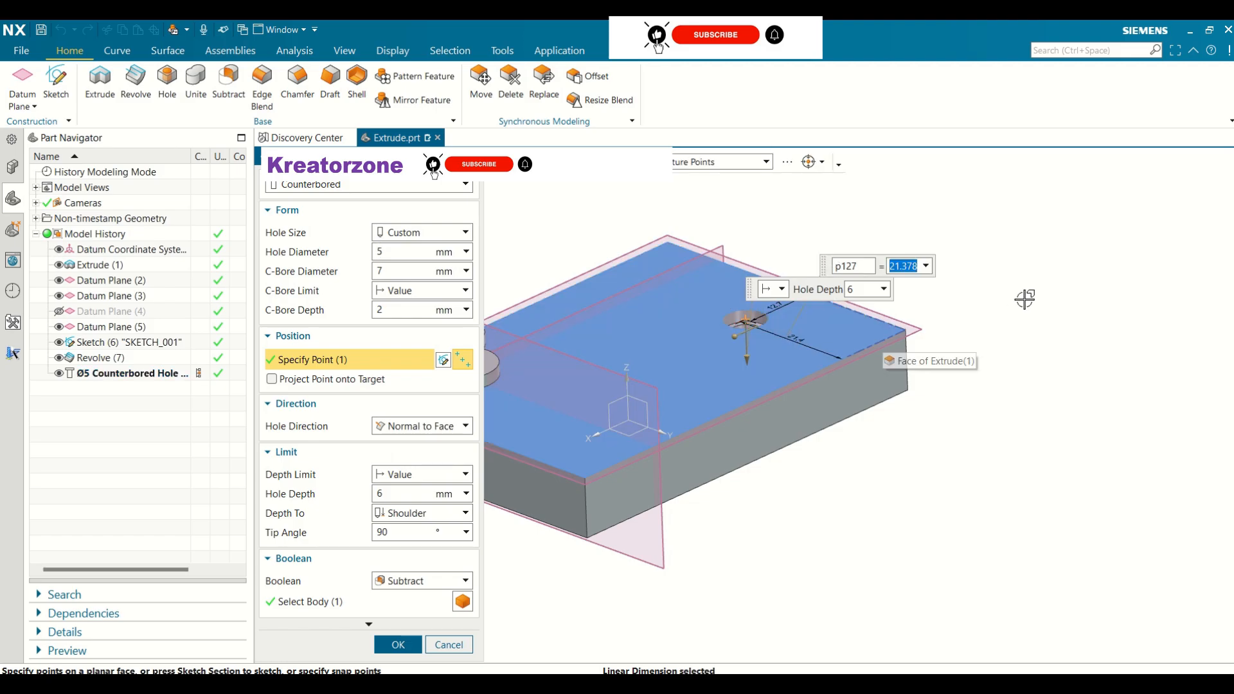
text(12)
key(Return)
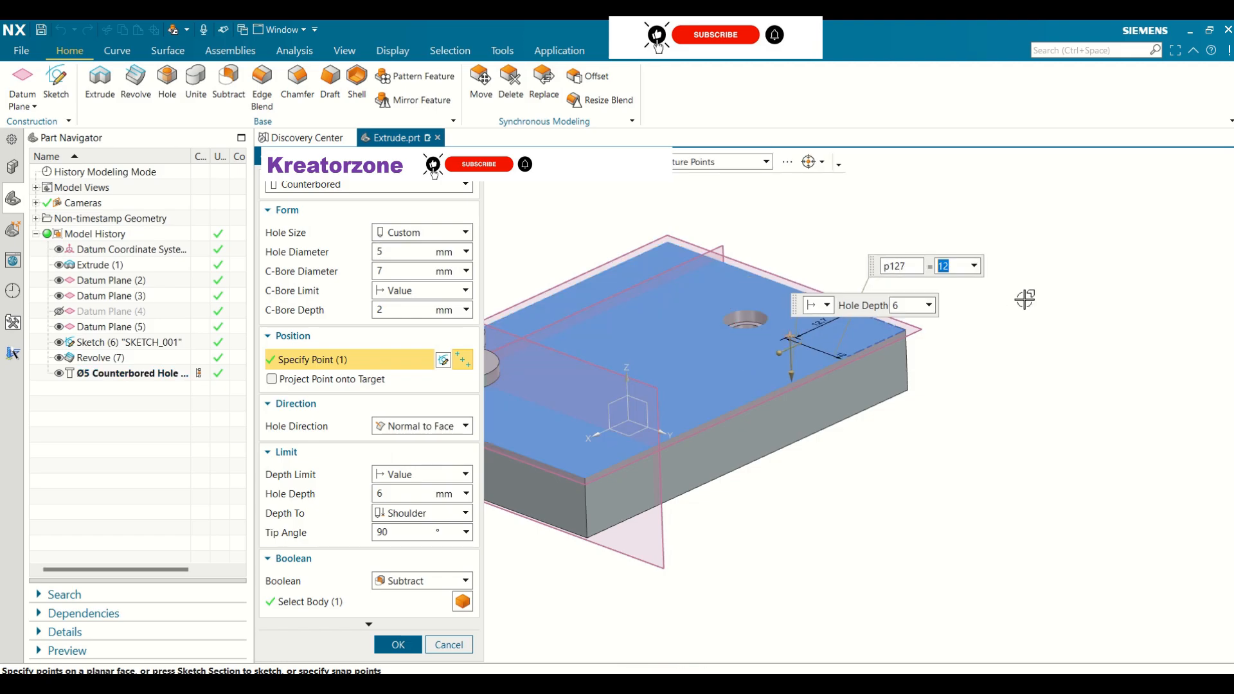
click(816, 323)
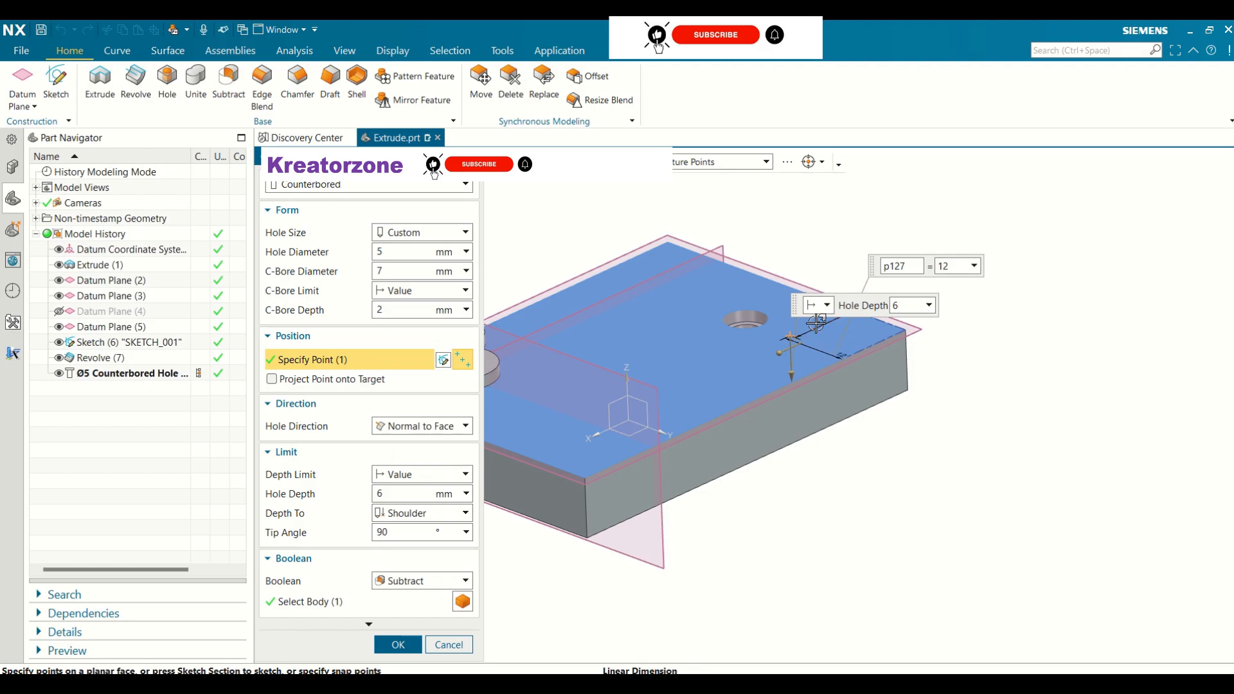
text(12)
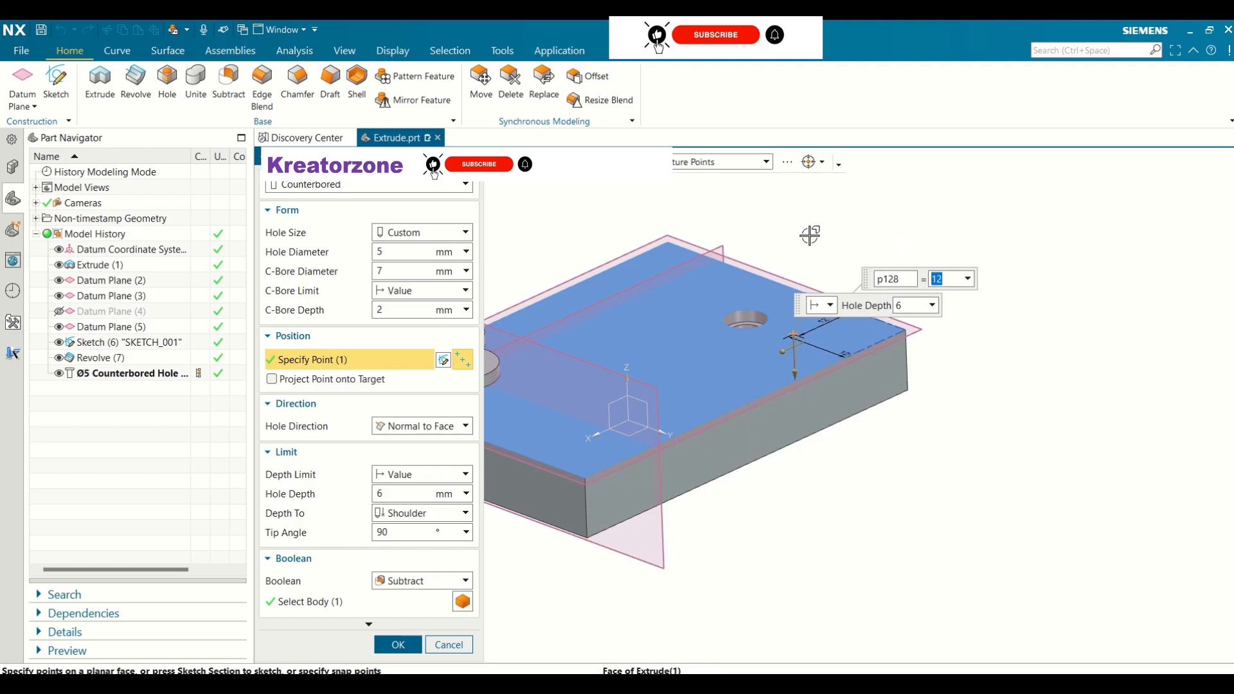
click(410, 645)
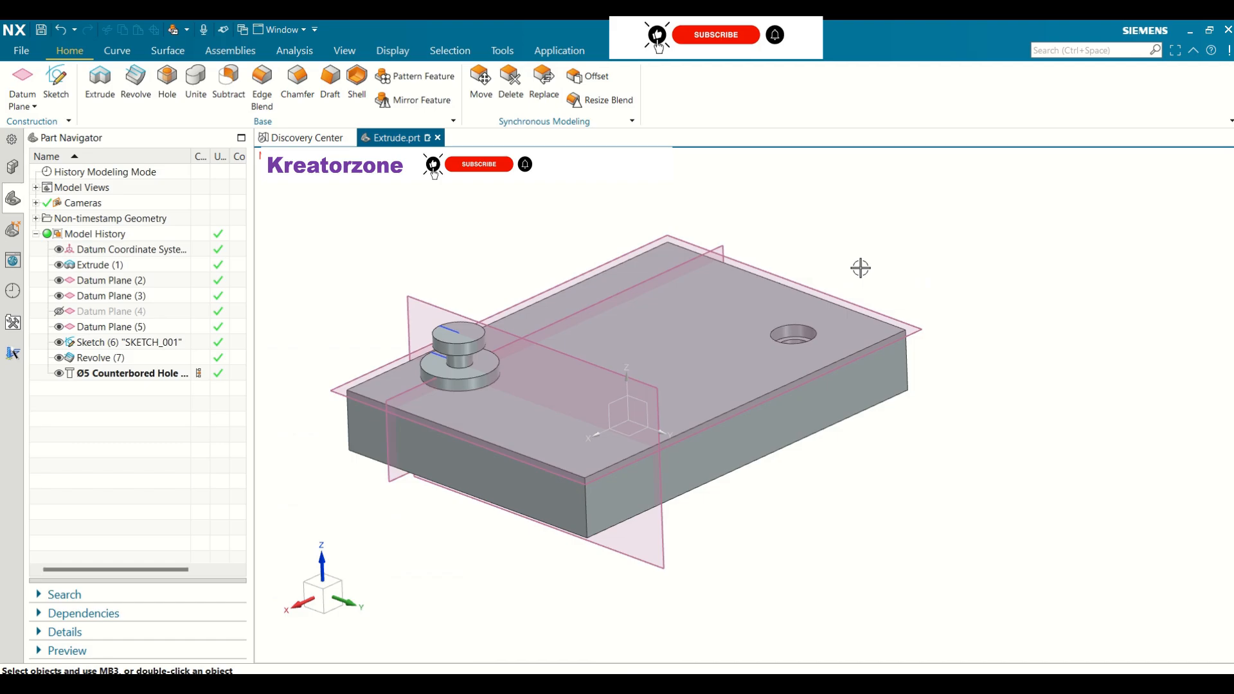
key(ctrl+z)
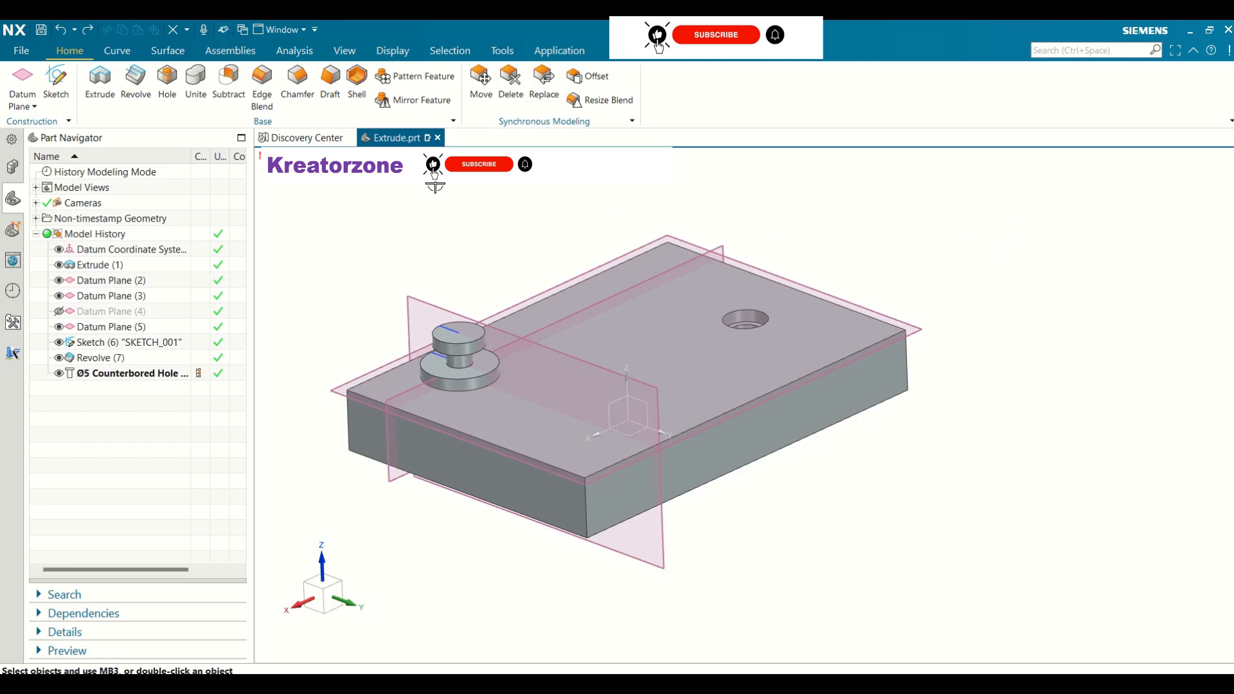
- Unite the revolved body as target with the block as tool, previewing the result before accepting it
click(194, 87)
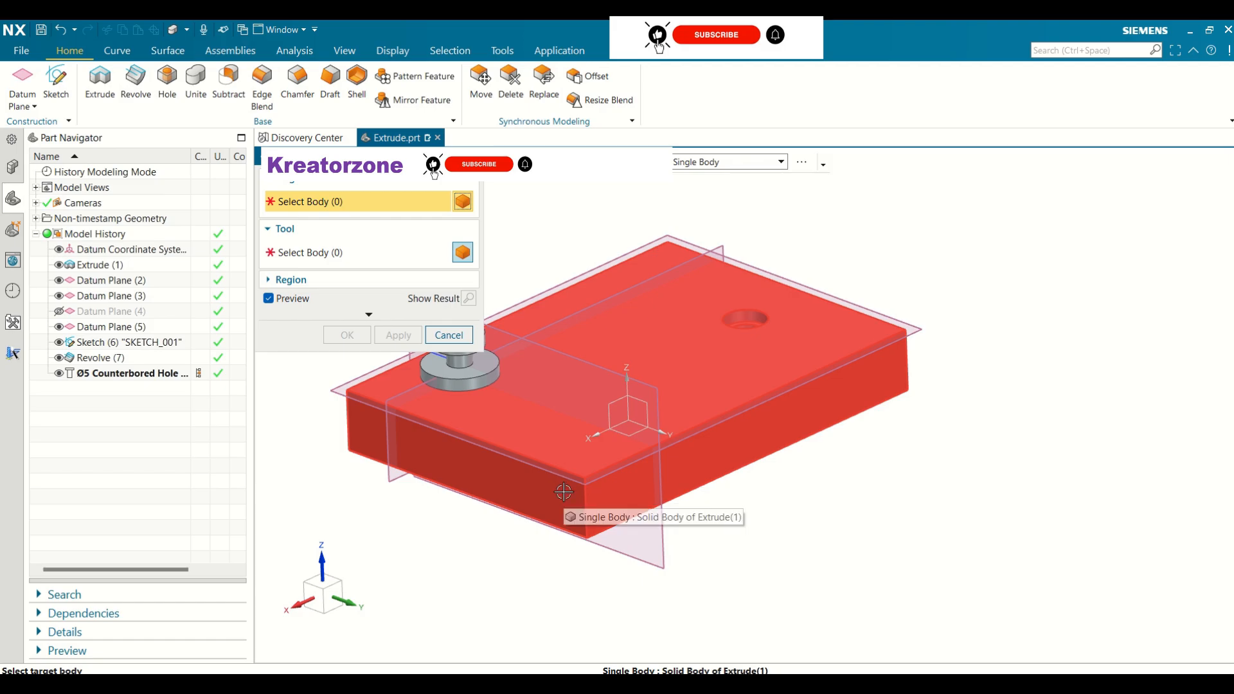
click(482, 380)
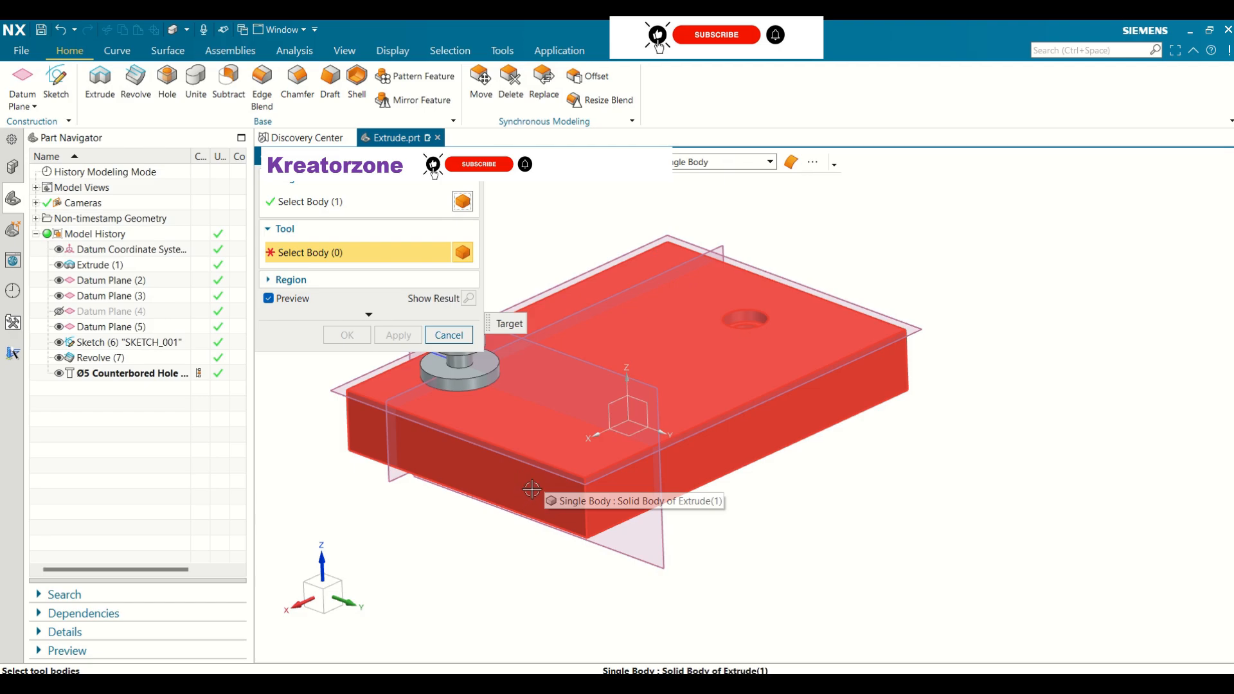
click(531, 490)
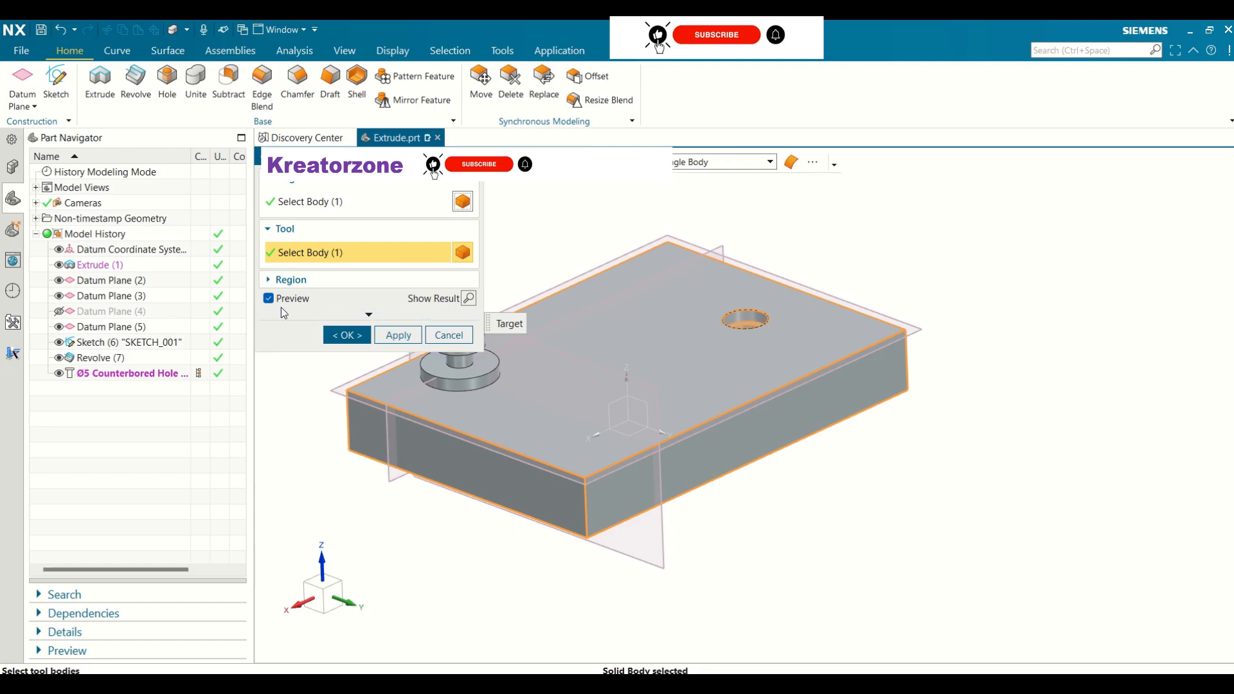
click(468, 299)
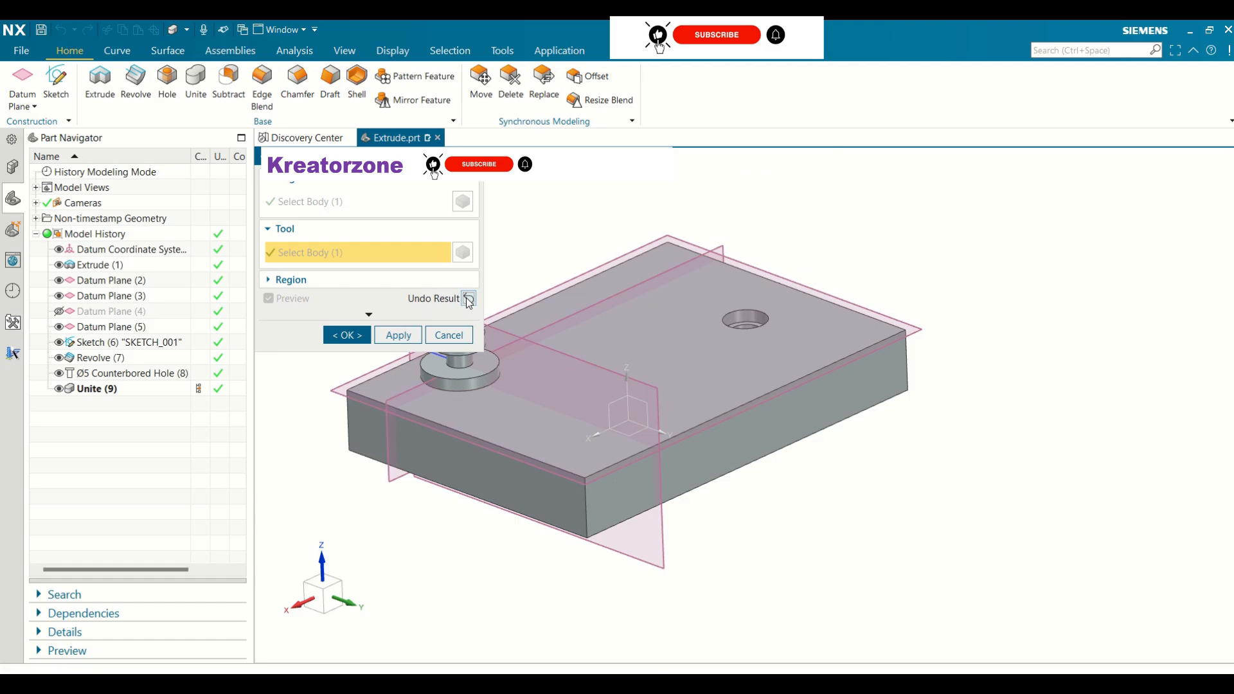
click(469, 299)
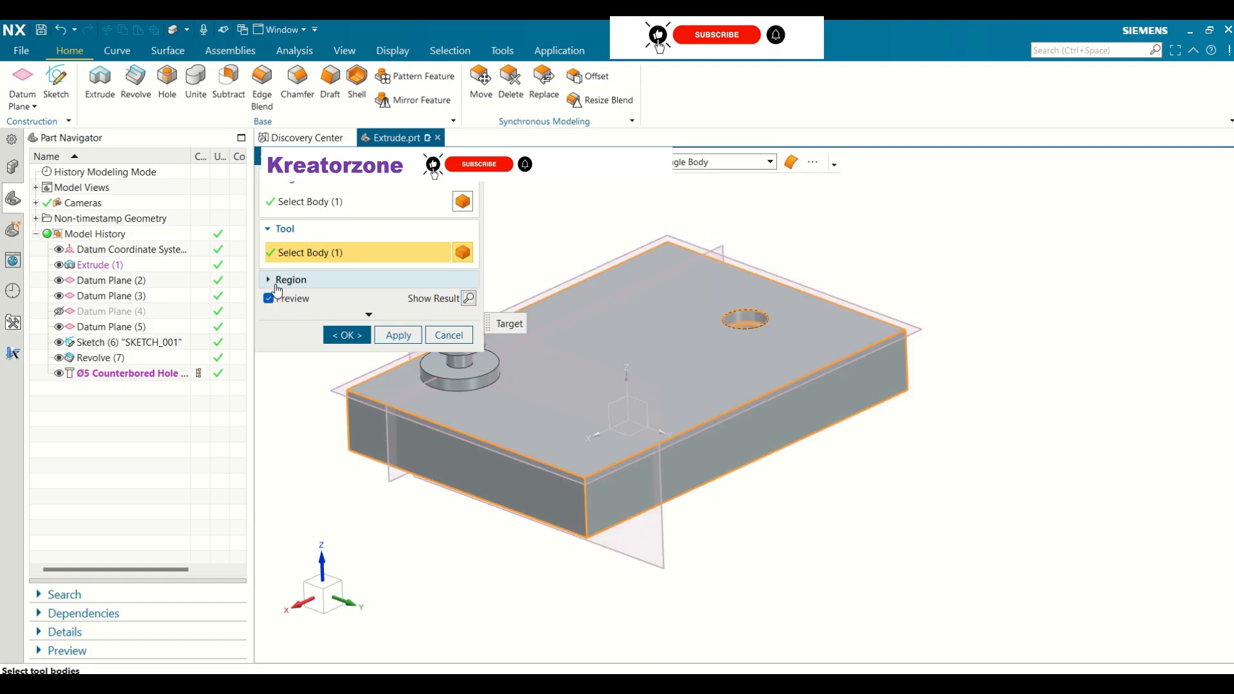
click(330, 362)
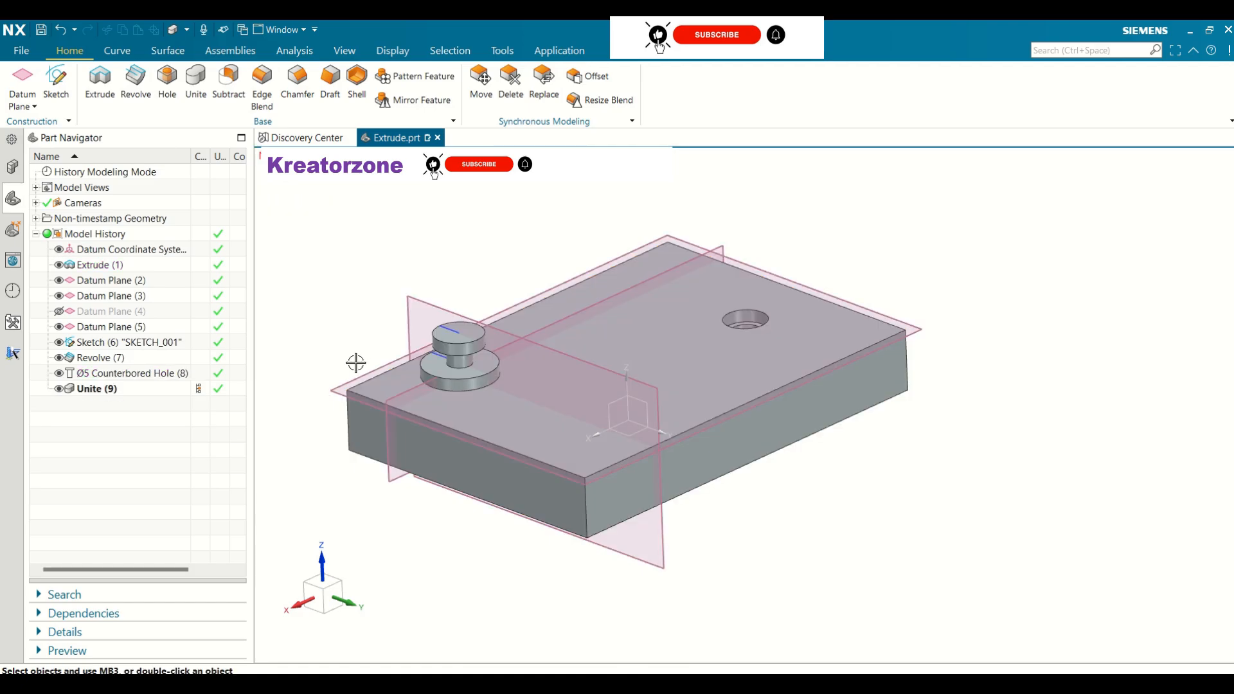
- Examine which geometry the Unite and Revolve features cover by highlighting them in the model history
click(98, 389)
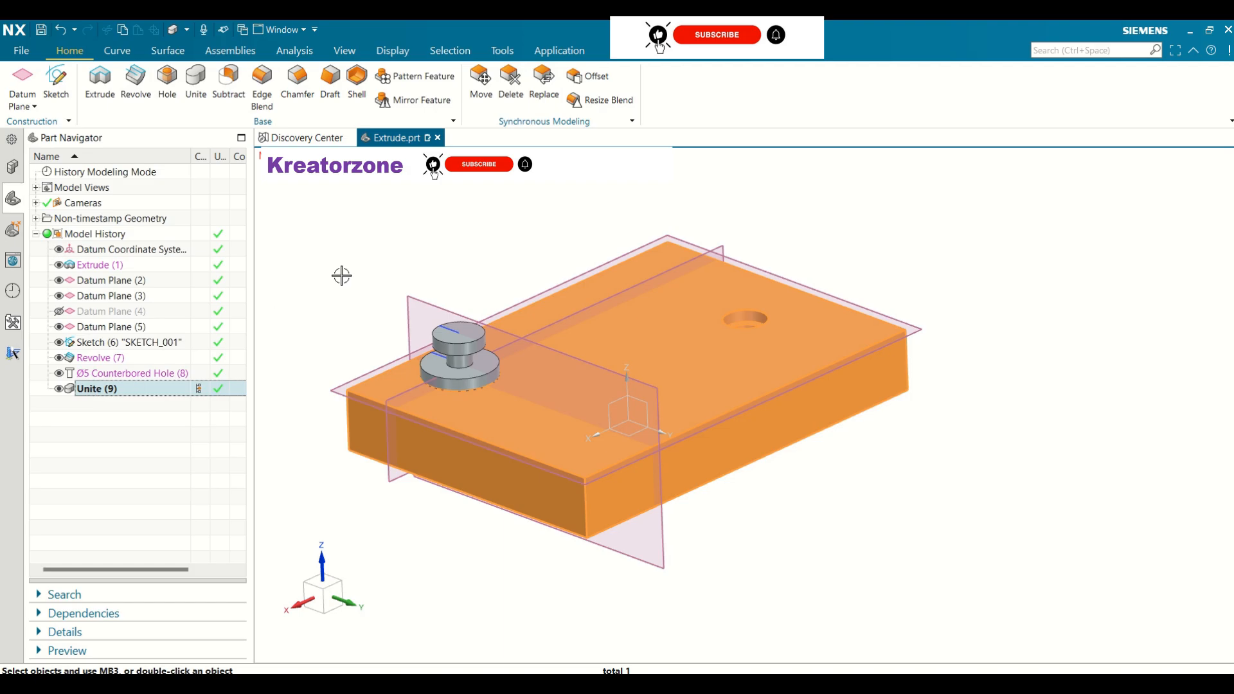
key(Escape)
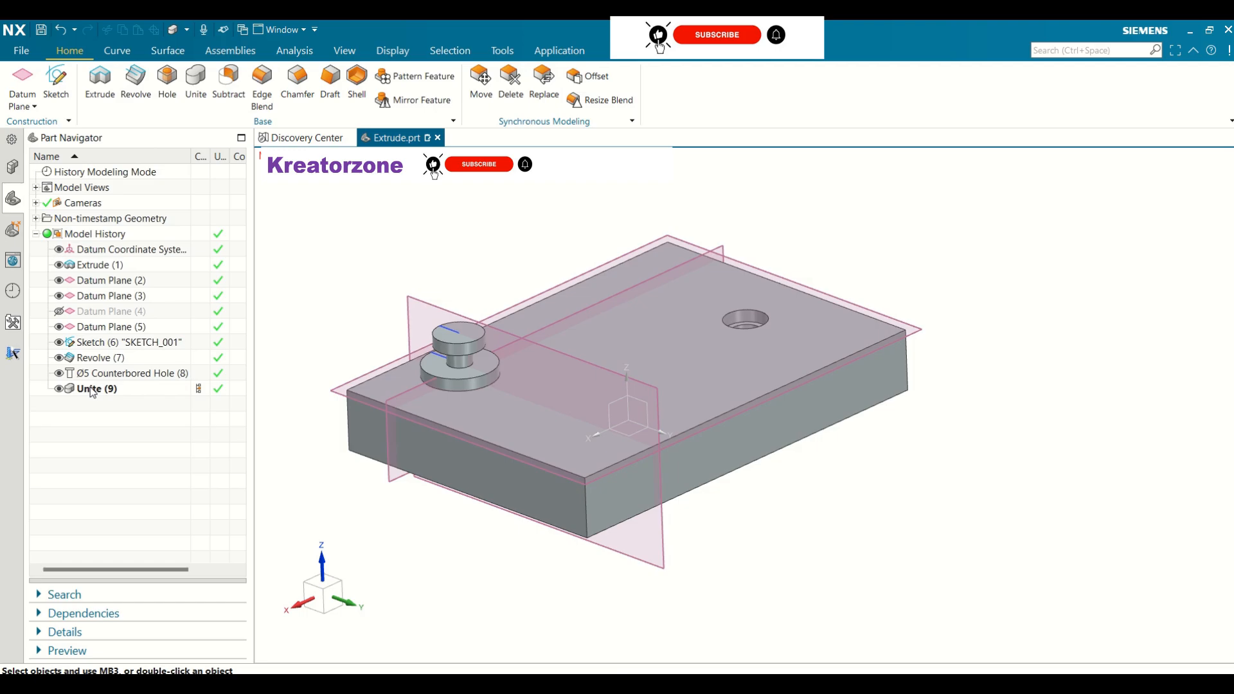
click(95, 357)
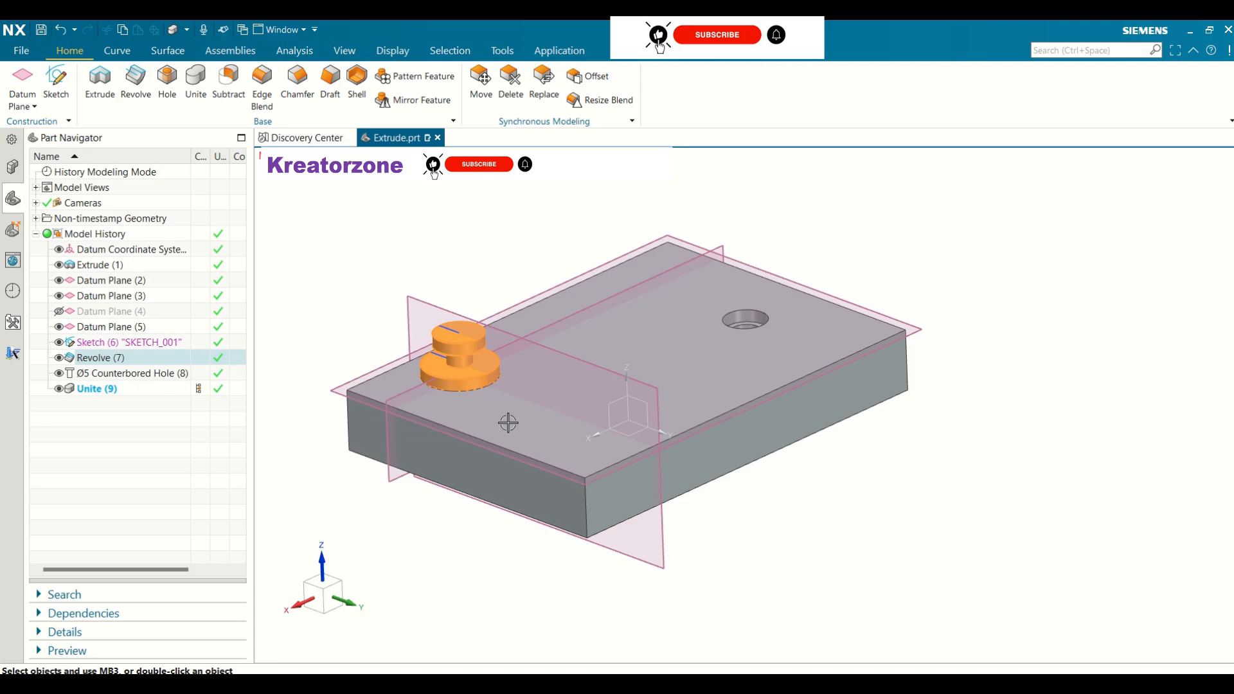
right_click(542, 419)
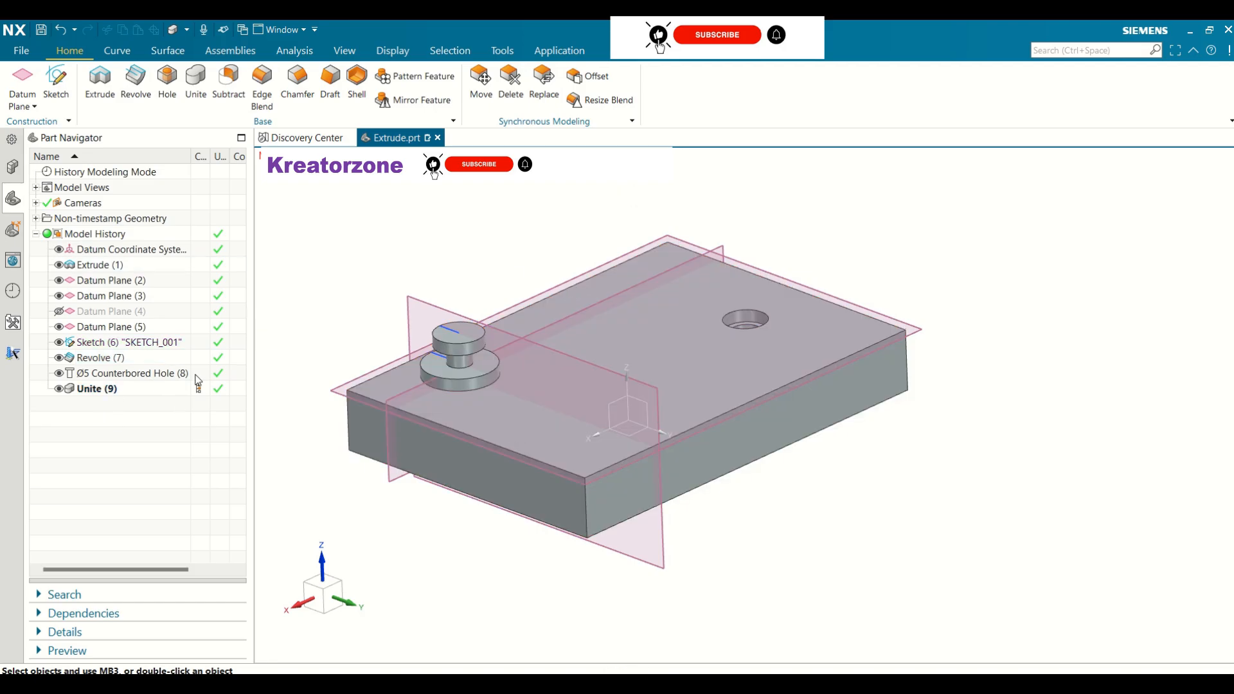
right_click(86, 390)
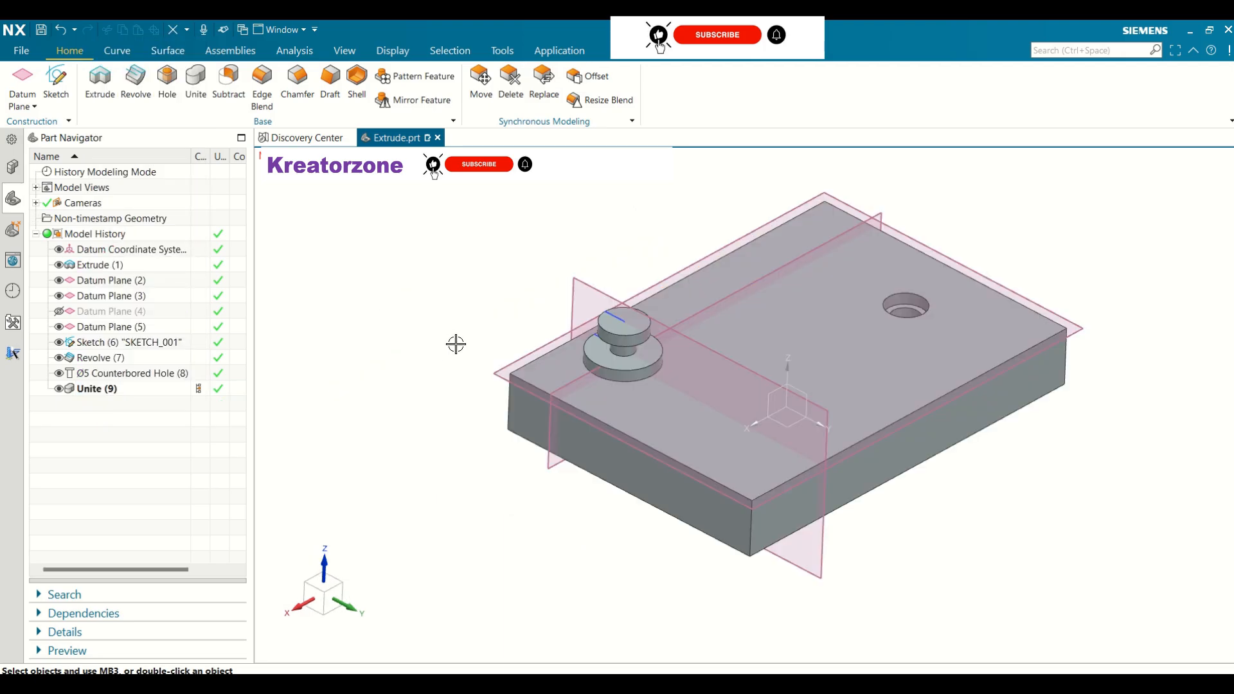
- Start an Extrude and sketch a 2 mm diameter circle at the centre of the revolved boss's top face
click(99, 82)
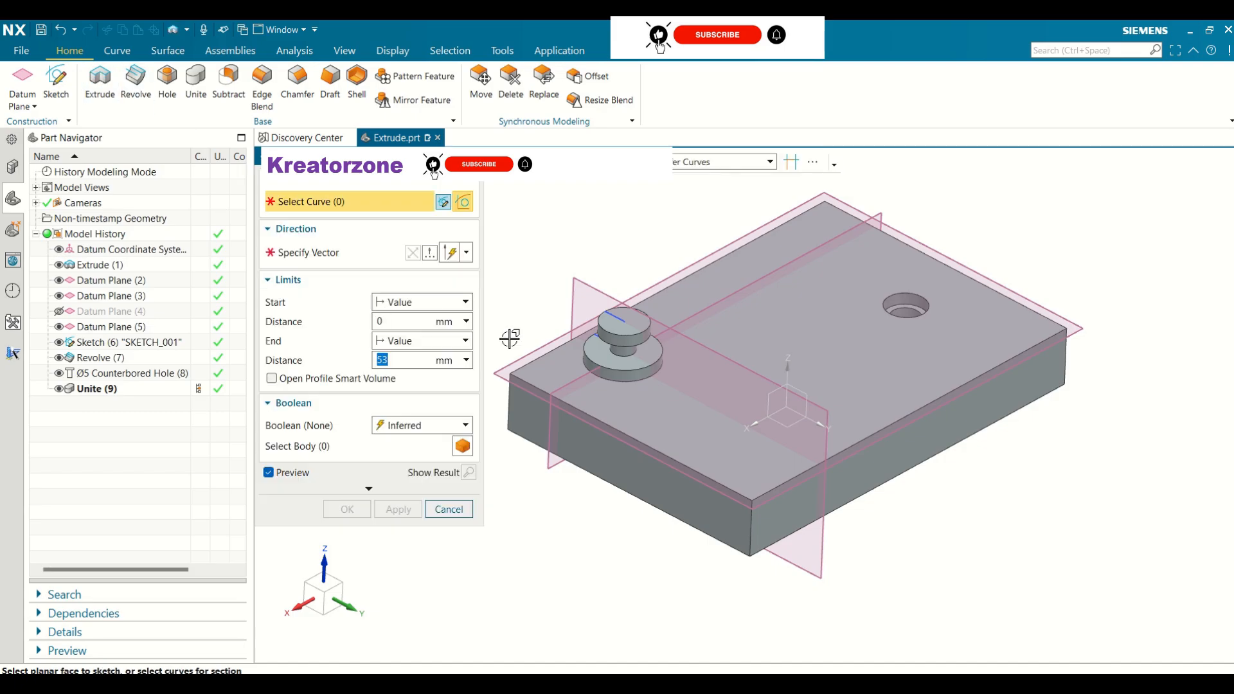
click(633, 322)
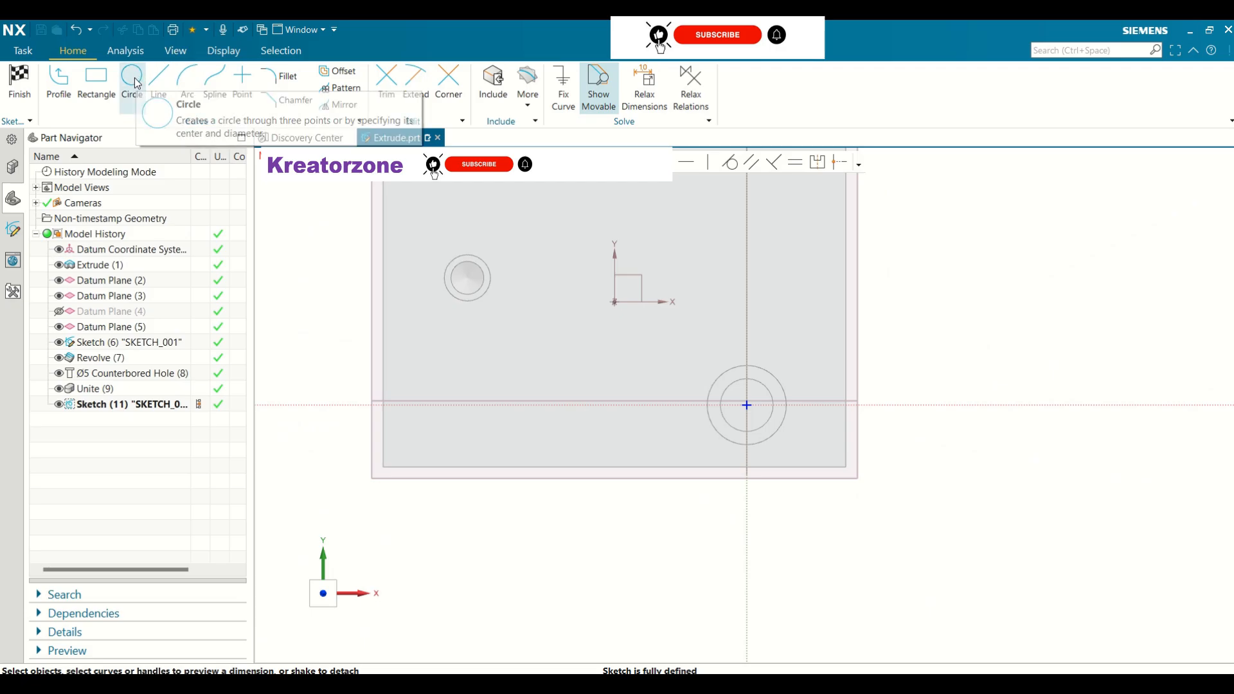
click(133, 79)
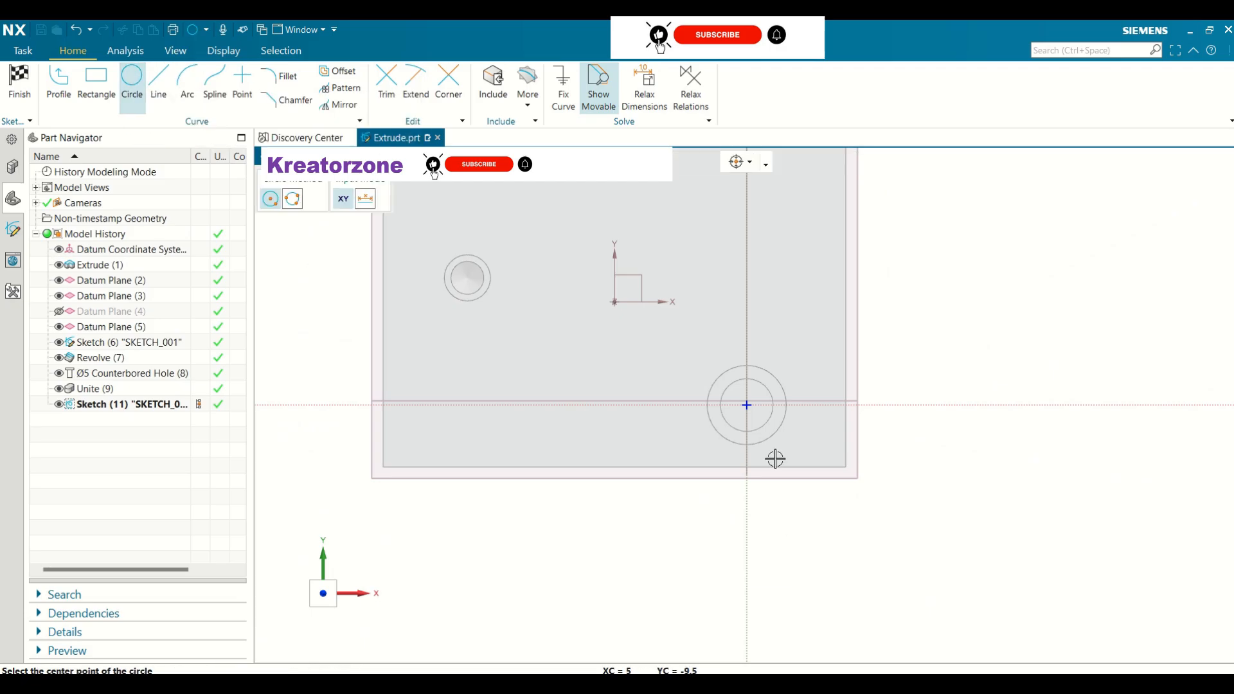
click(746, 405)
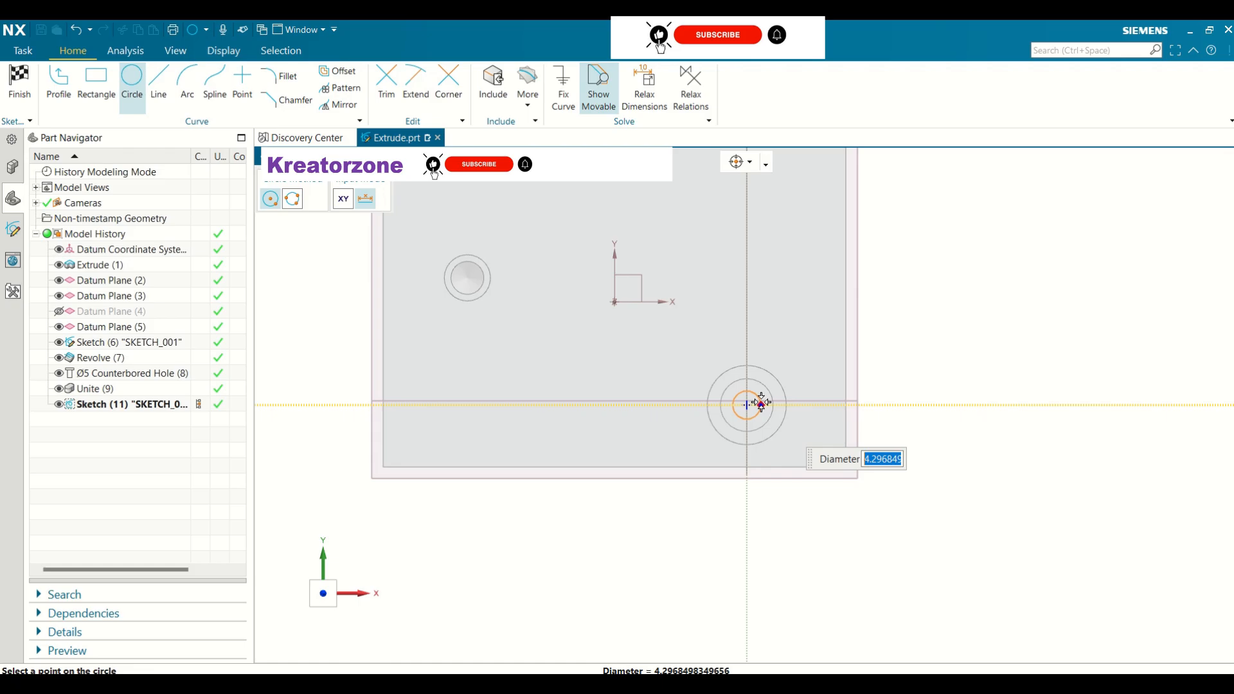
text(2)
key(Return)
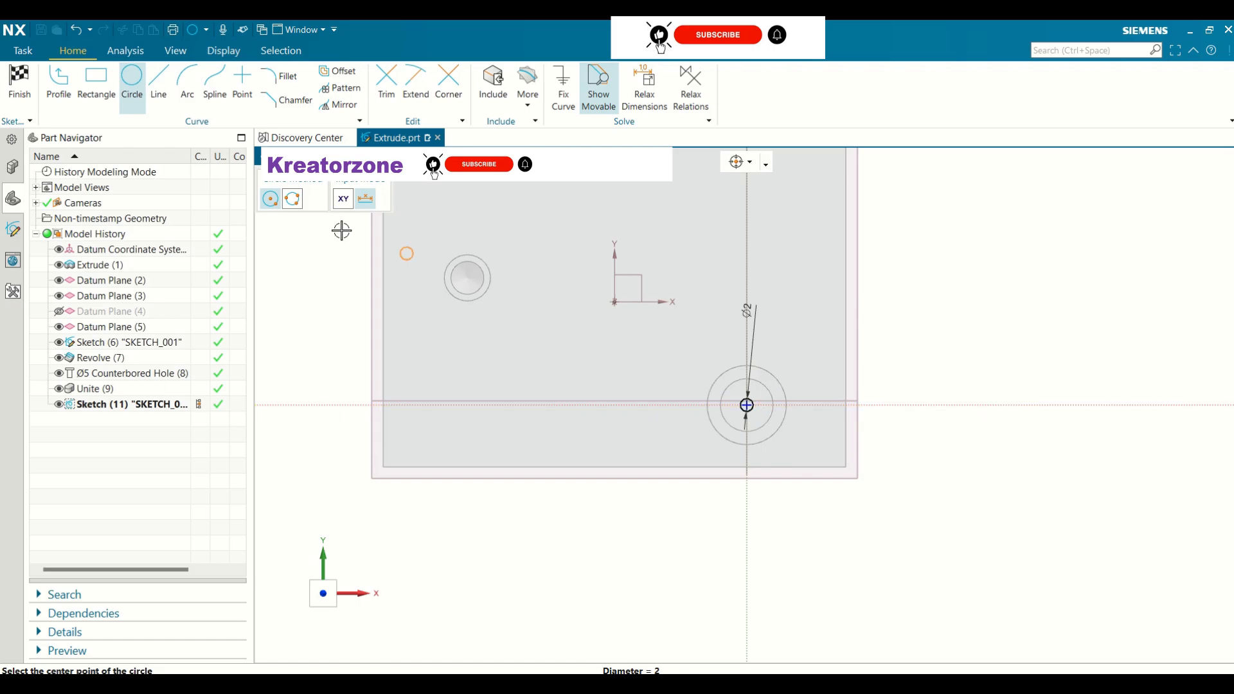
click(18, 81)
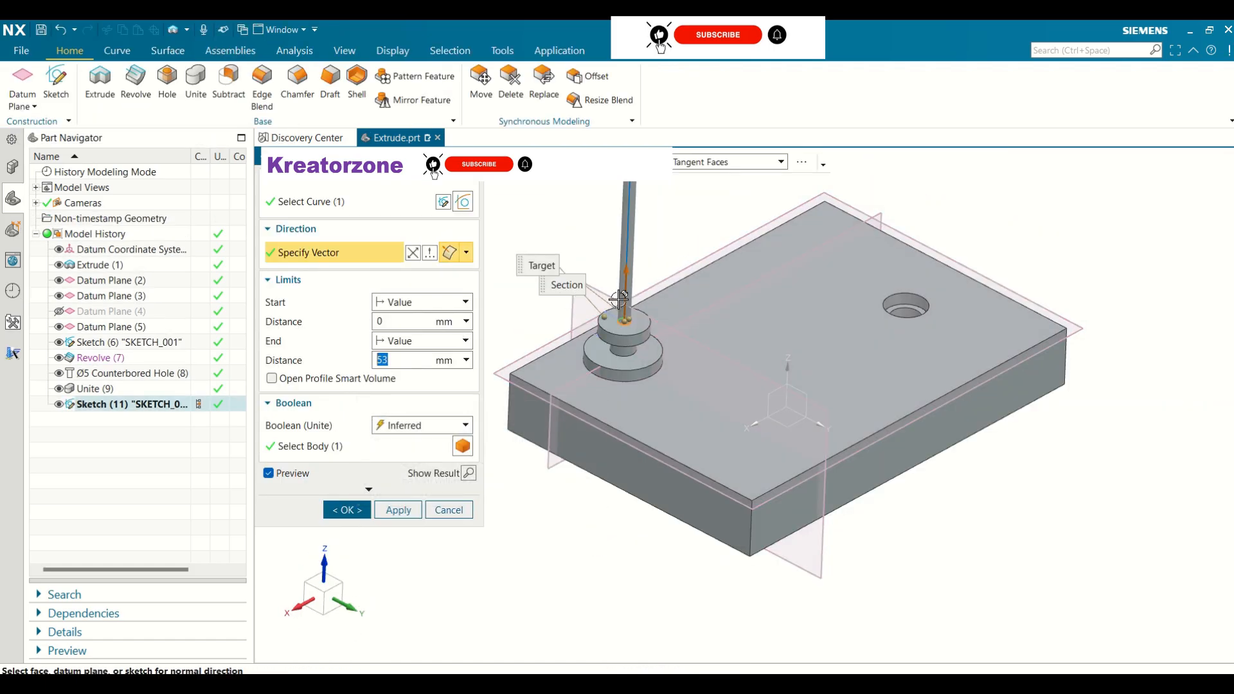
- Reverse the extrusion into the boss, try an end distance of 25 mm, and cut the circle 10 mm deep with the inferred subtract
click(413, 253)
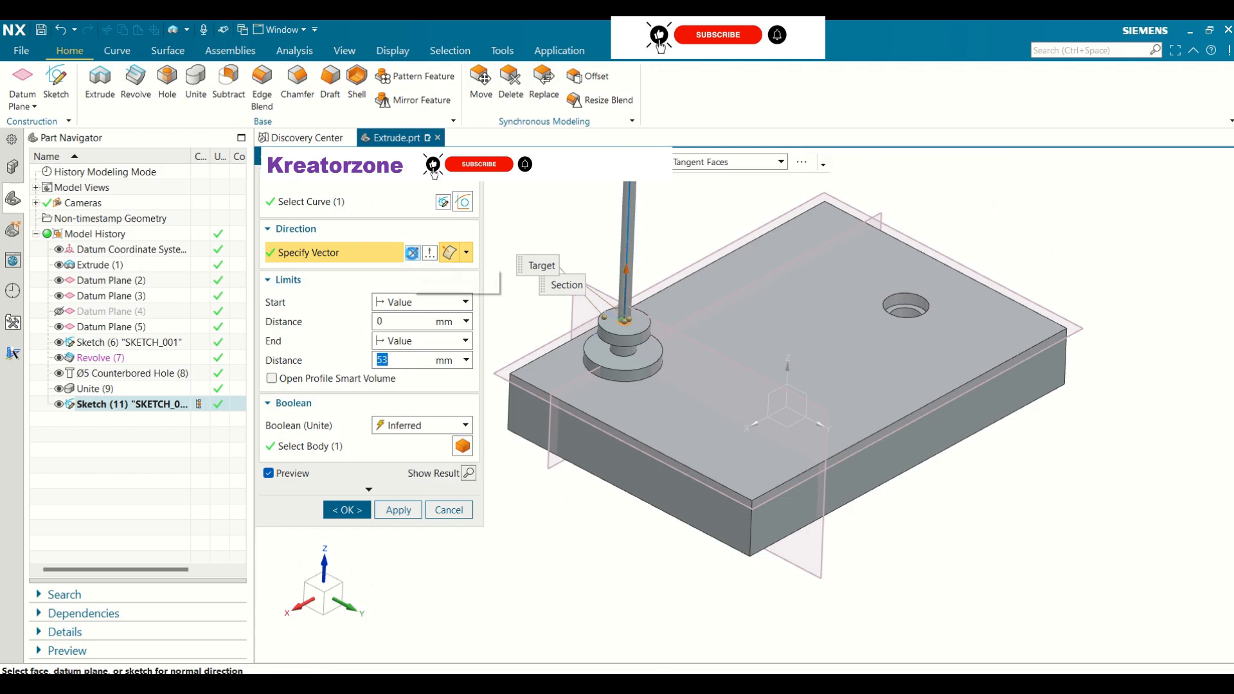
middle_drag(710, 319, 769, 296)
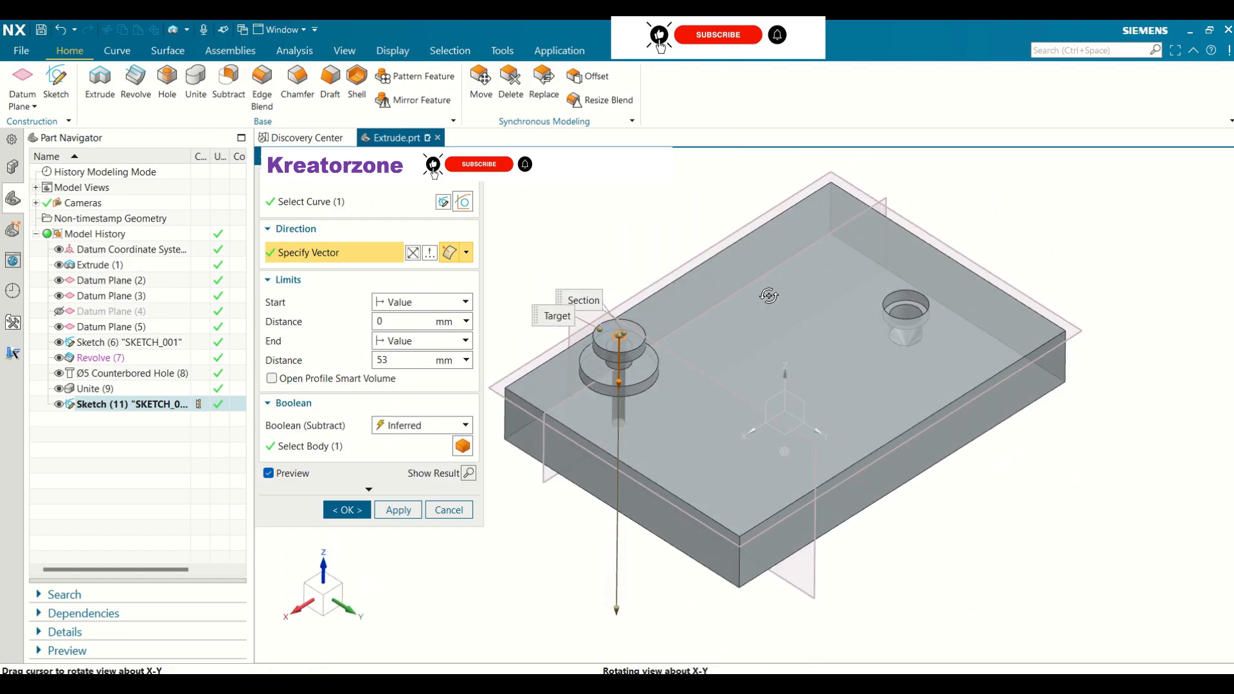
double_click(378, 360)
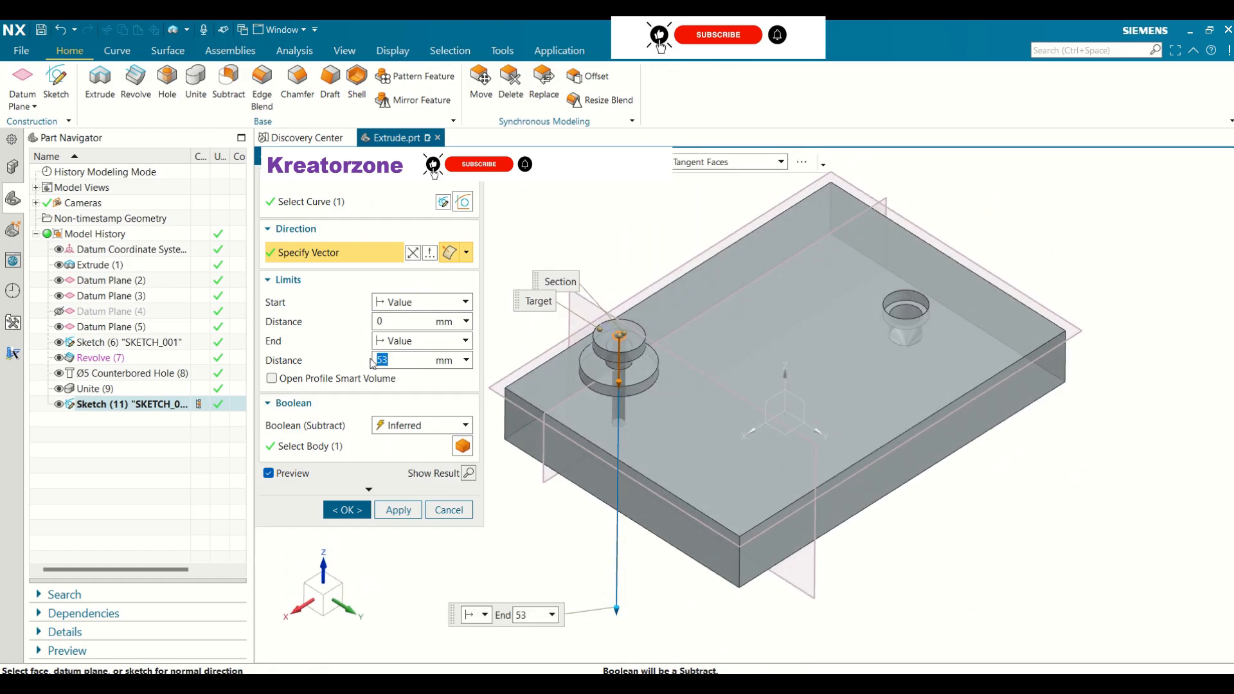
text(25)
key(Return)
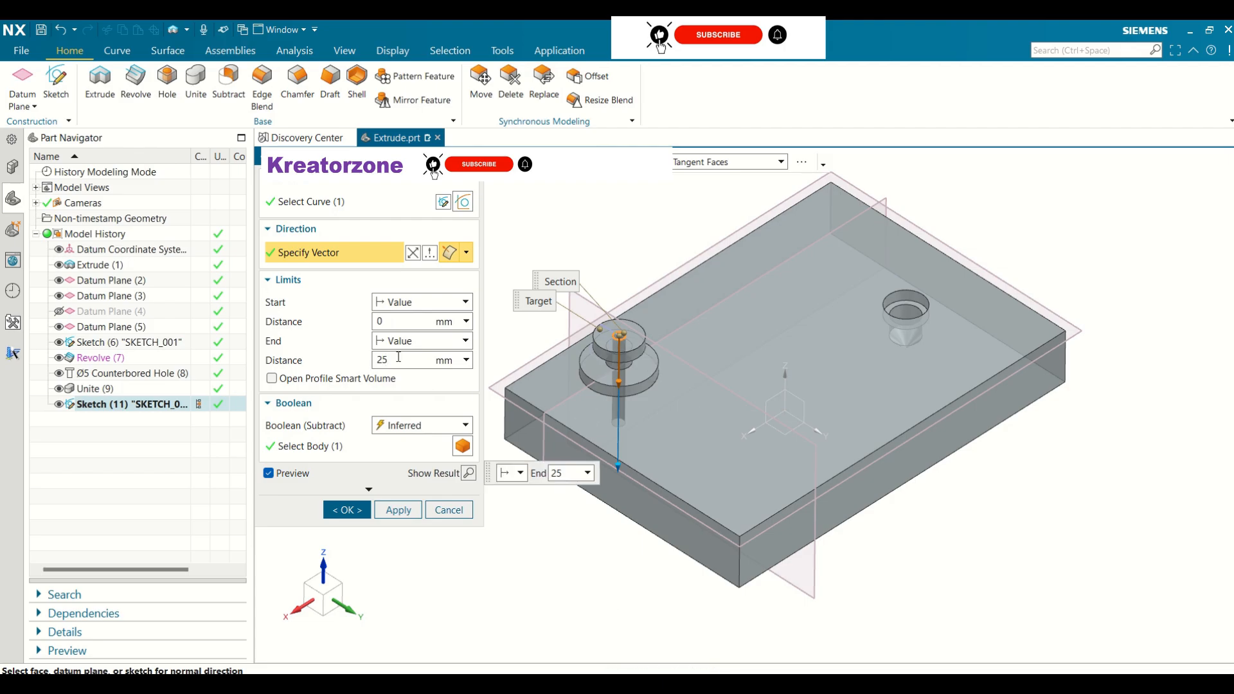
middle_drag(746, 419, 757, 358)
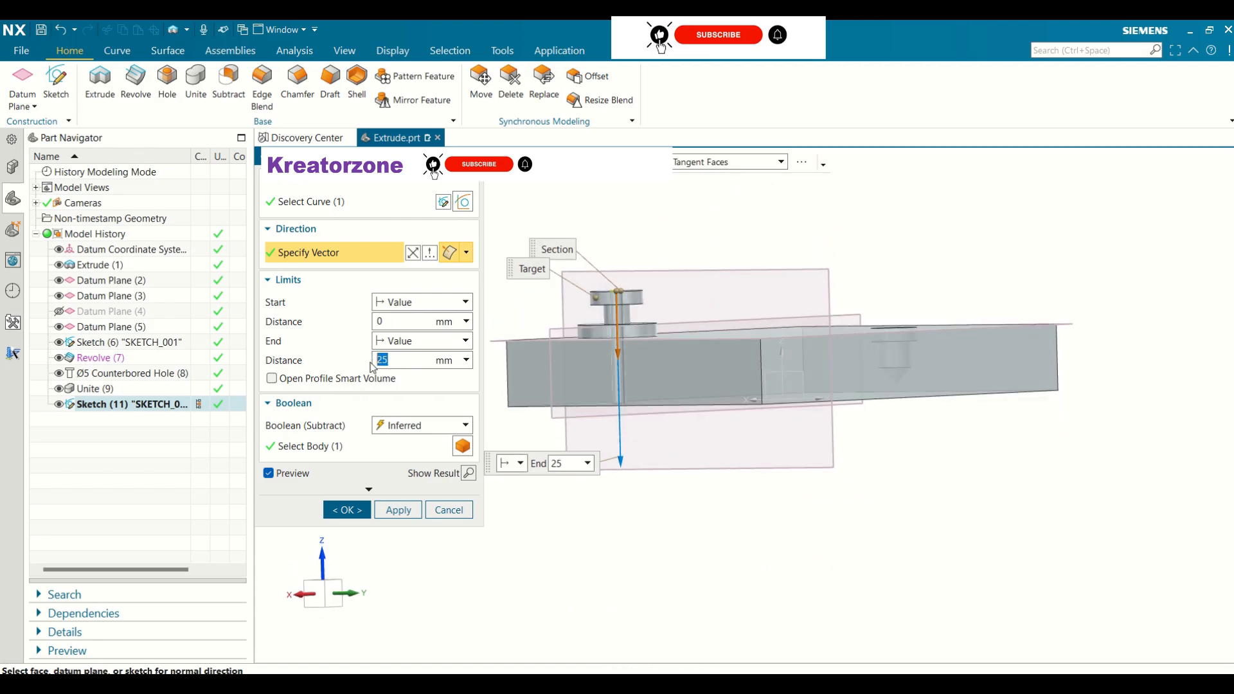
text(10)
key(Return)
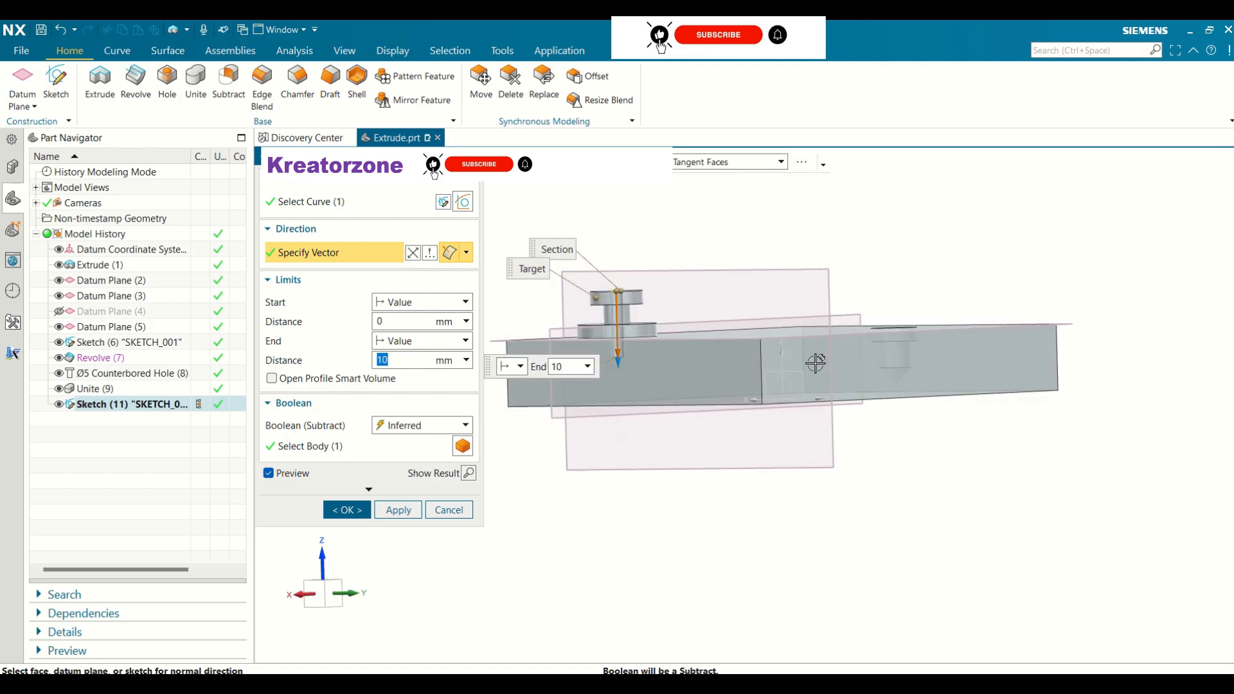
middle_drag(791, 327, 794, 357)
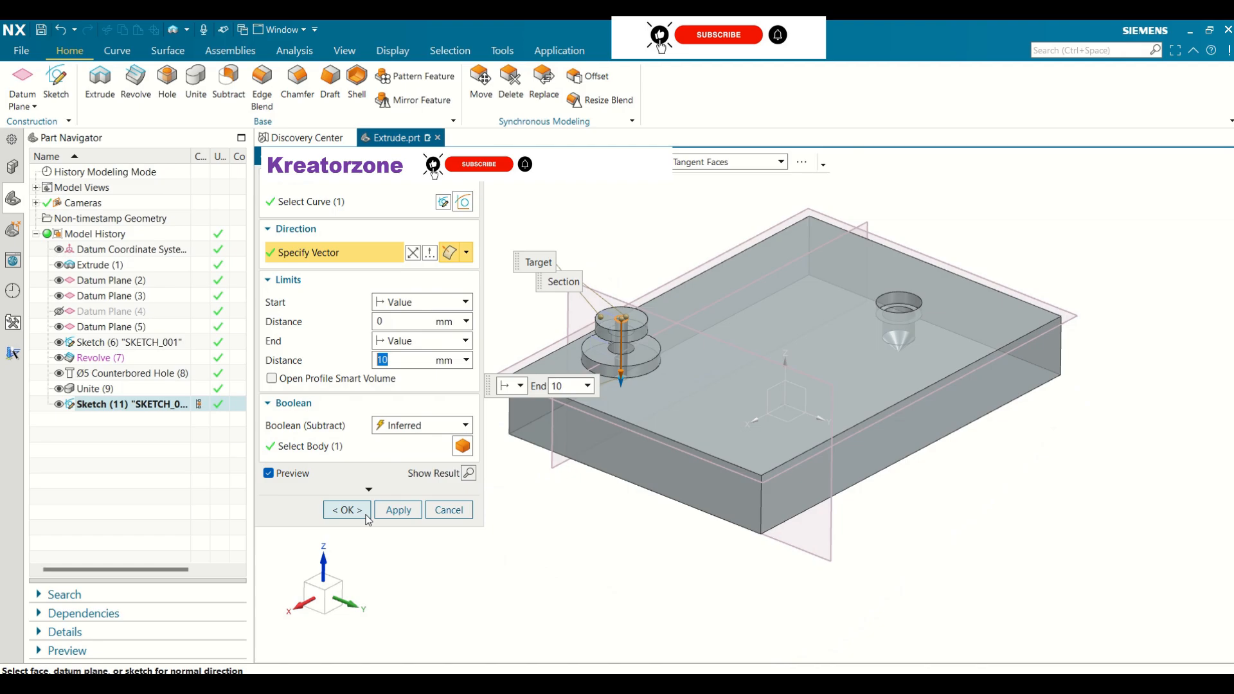
click(368, 520)
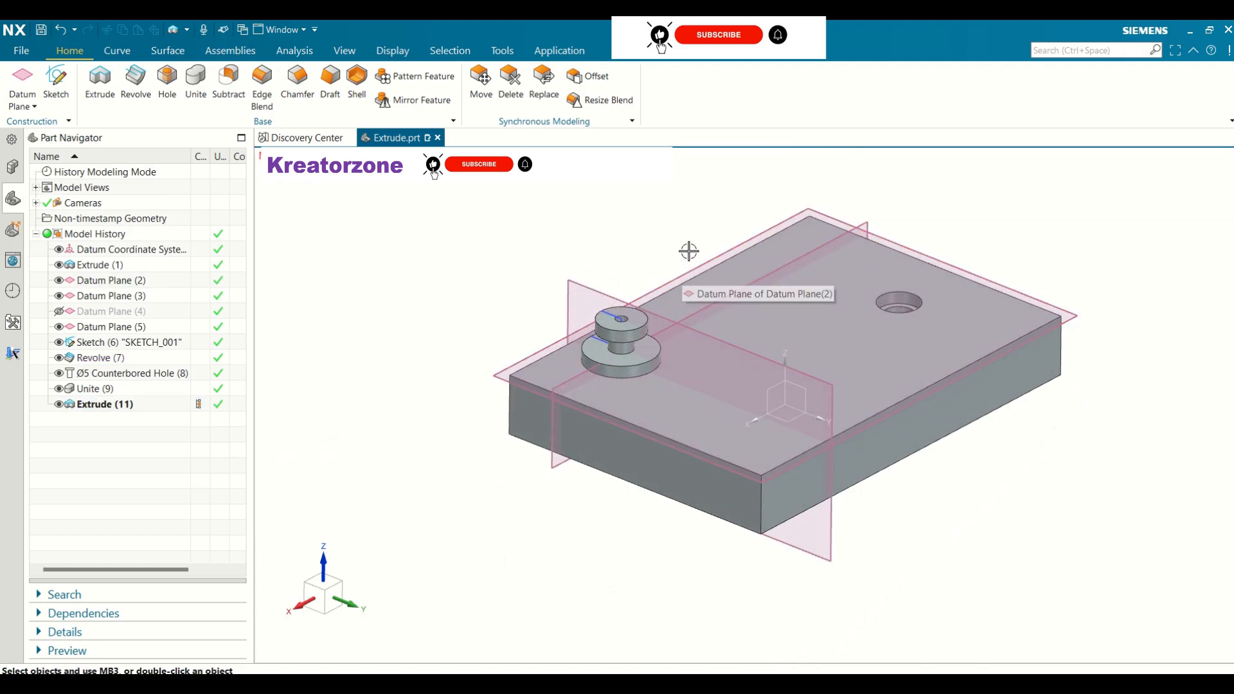
- Hide the two vertical datum planes, Datum Plane (3) and Datum Plane (5), keeping Datum Plane (2) above the block shown
mouse_move(688, 251)
middle_down()
mouse_move(694, 311)
mouse_move(692, 239)
middle_up()
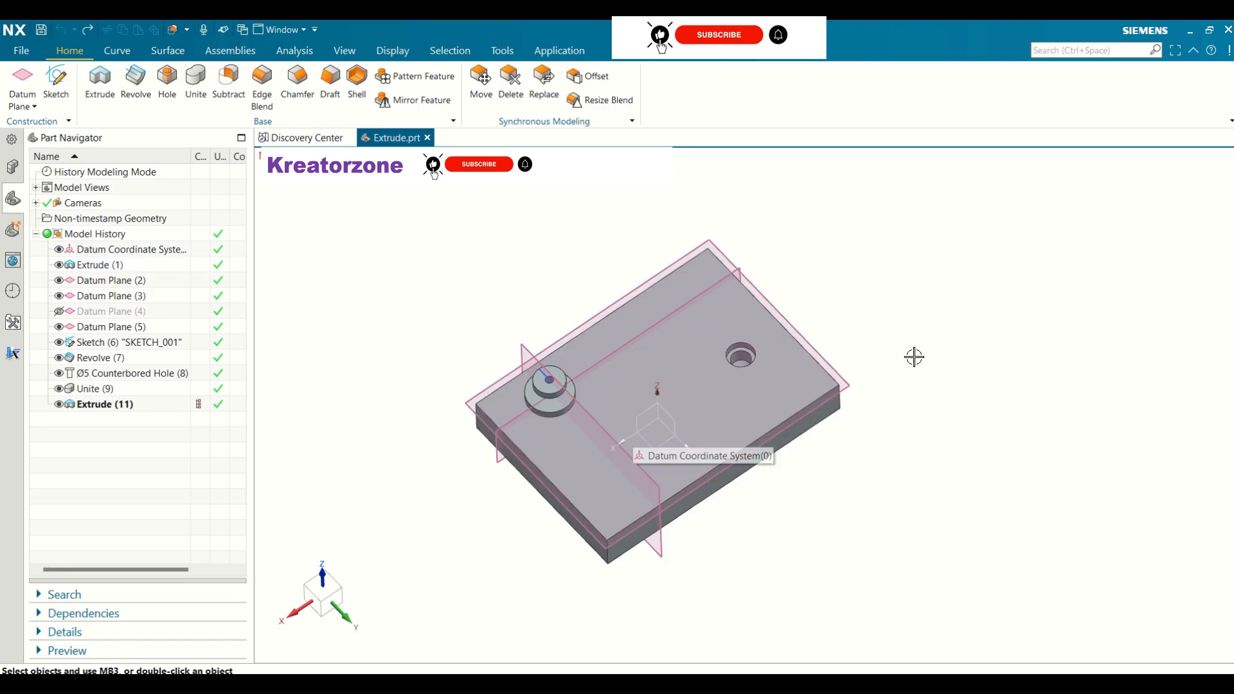
mouse_move(915, 355)
middle_down()
mouse_move(915, 333)
mouse_move(887, 314)
mouse_move(909, 336)
middle_up()
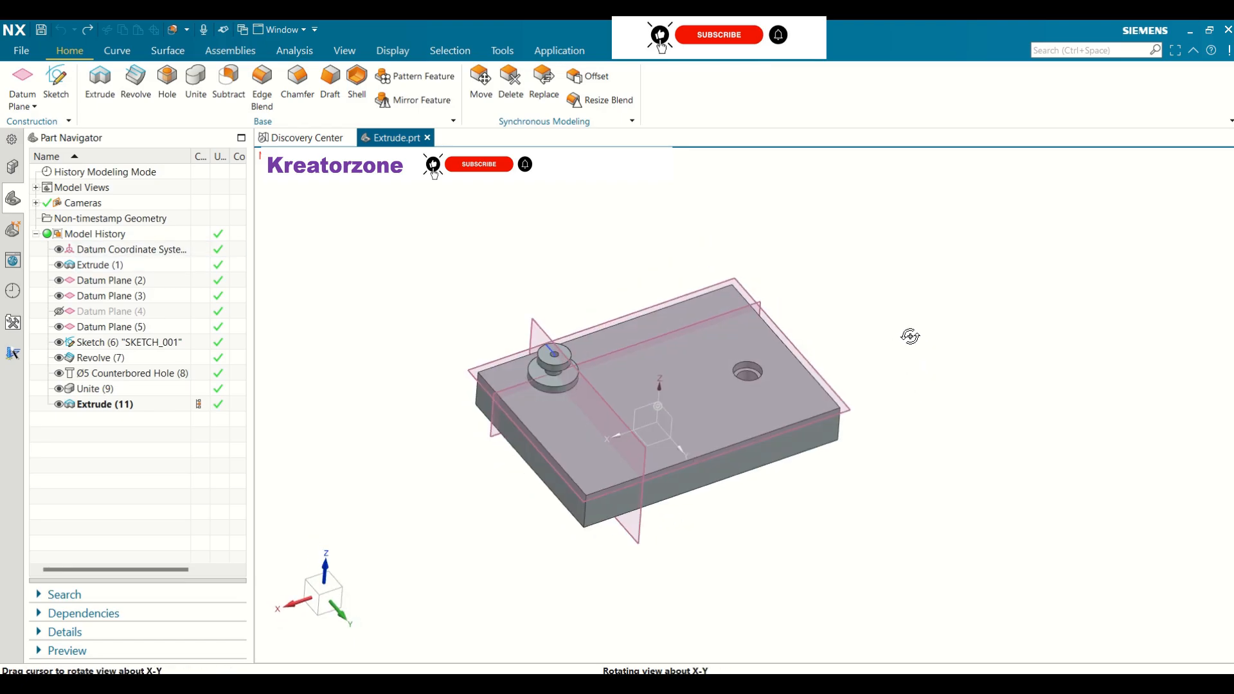
click(59, 281)
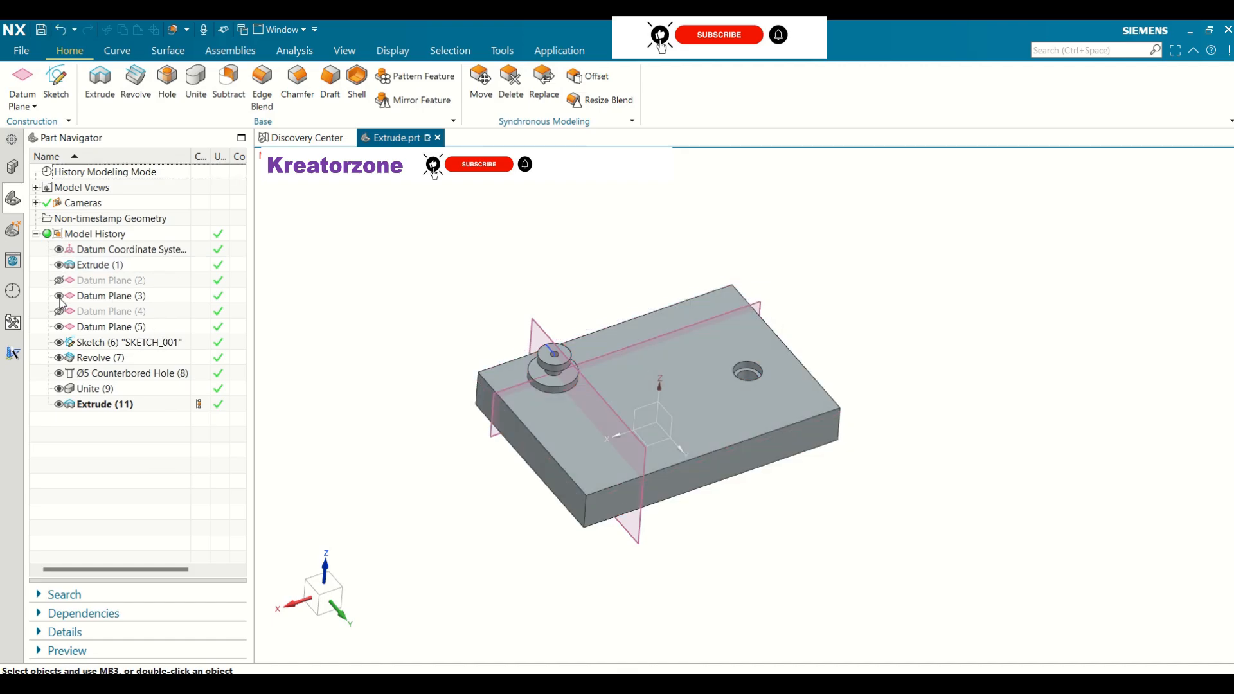
click(58, 281)
click(59, 296)
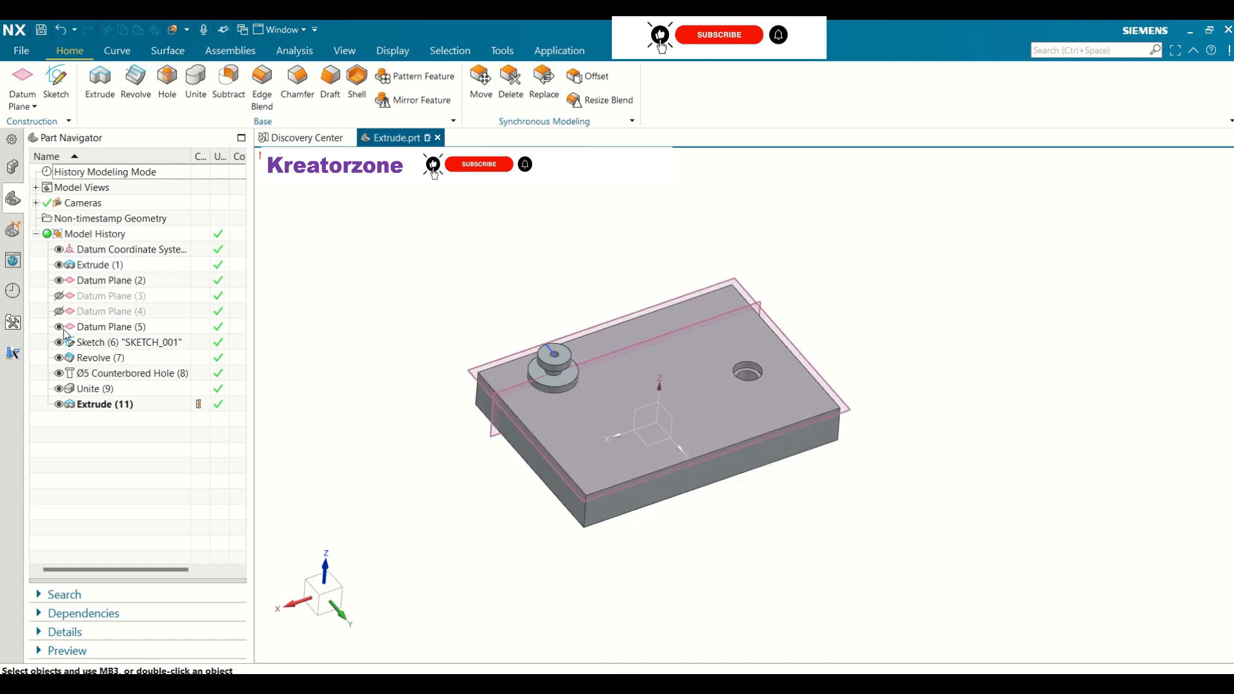
click(59, 327)
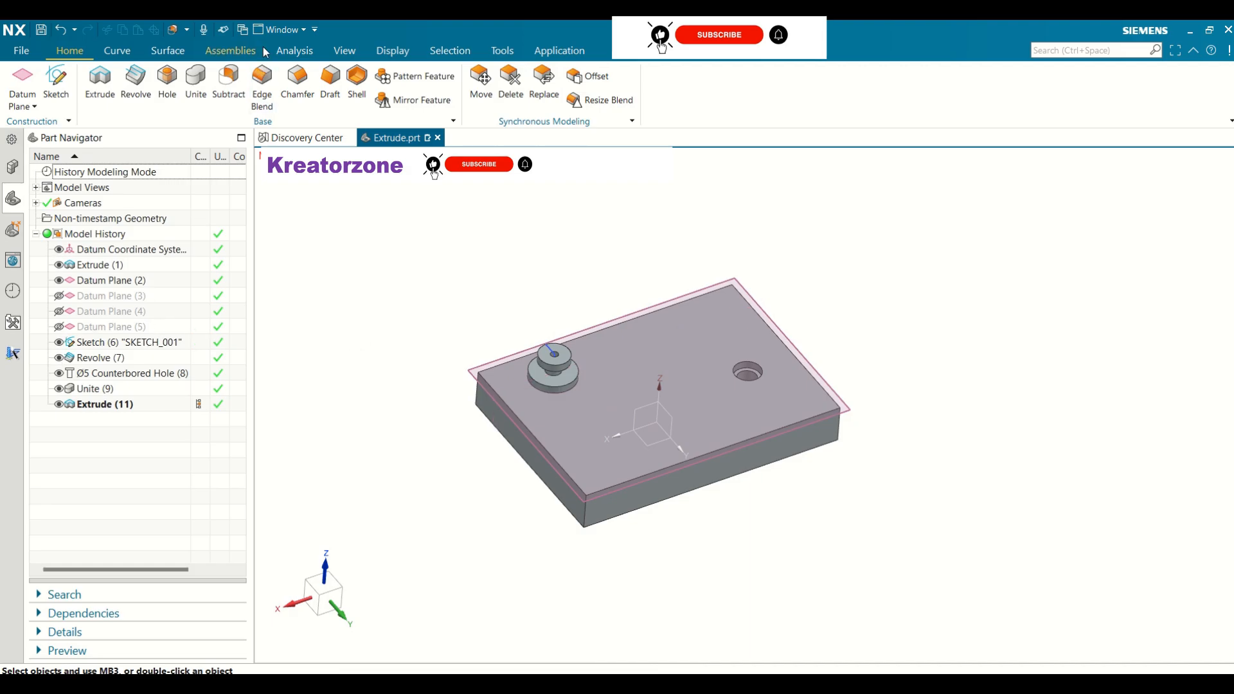
- Start an Extrude and open a new section sketch on Datum Plane (2)
click(100, 80)
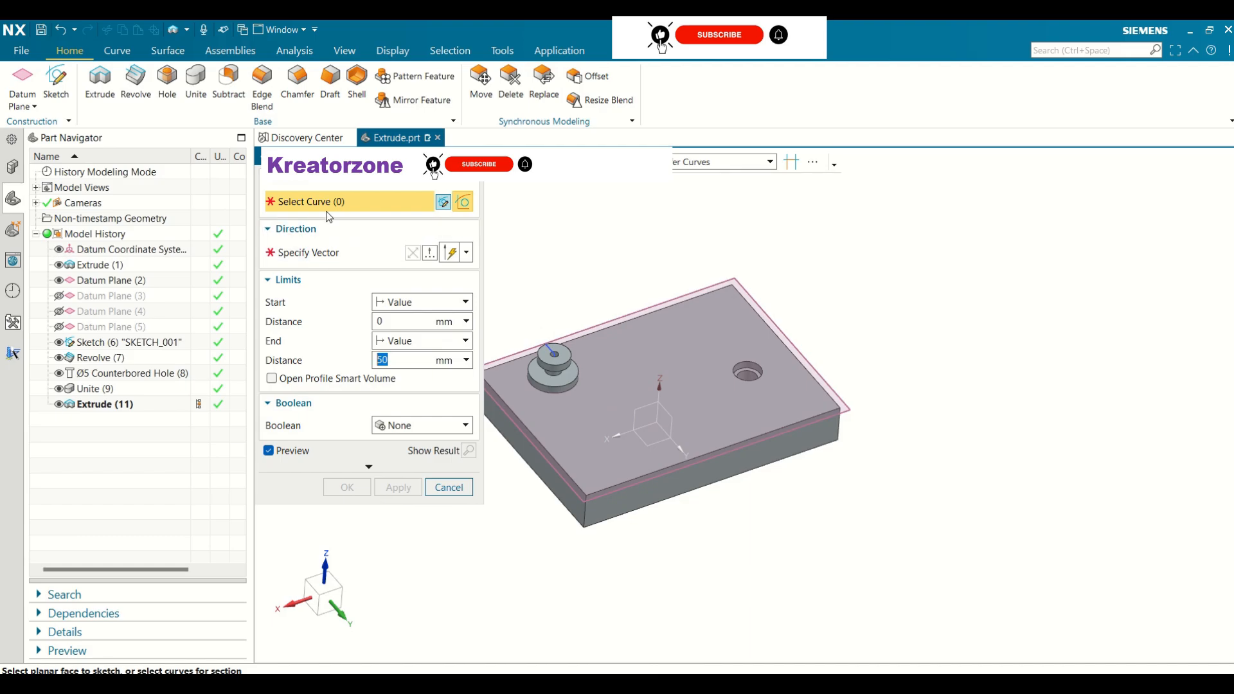
click(443, 201)
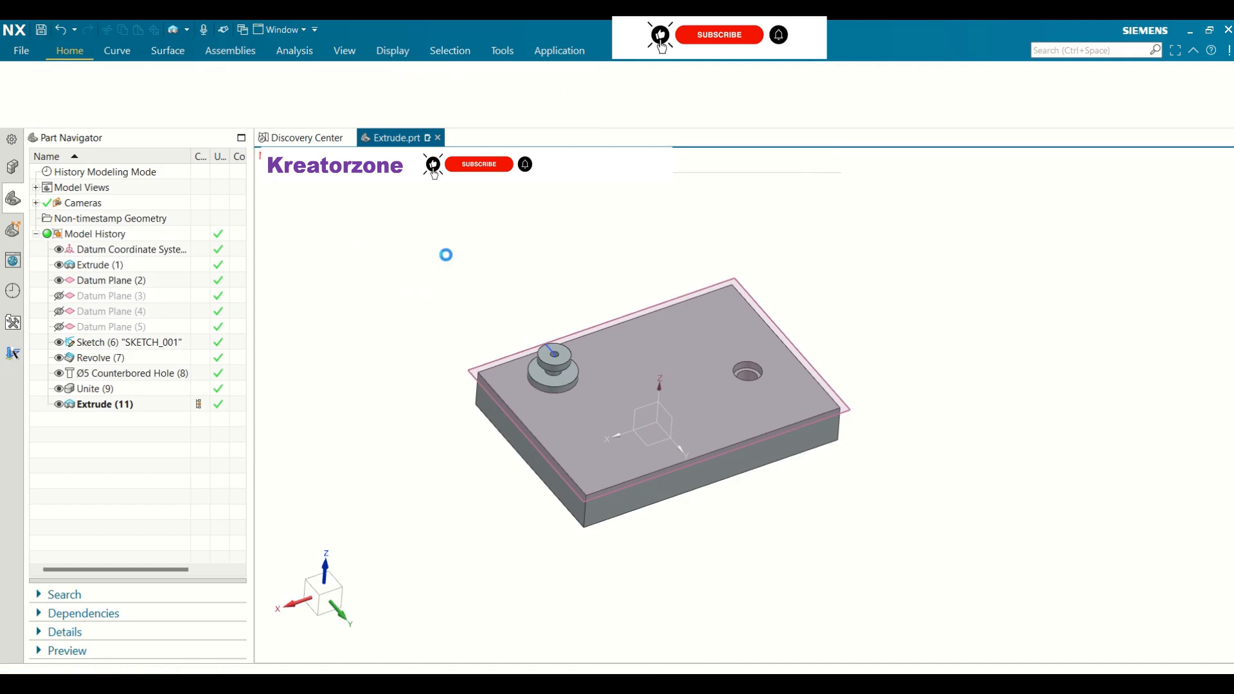
click(95, 281)
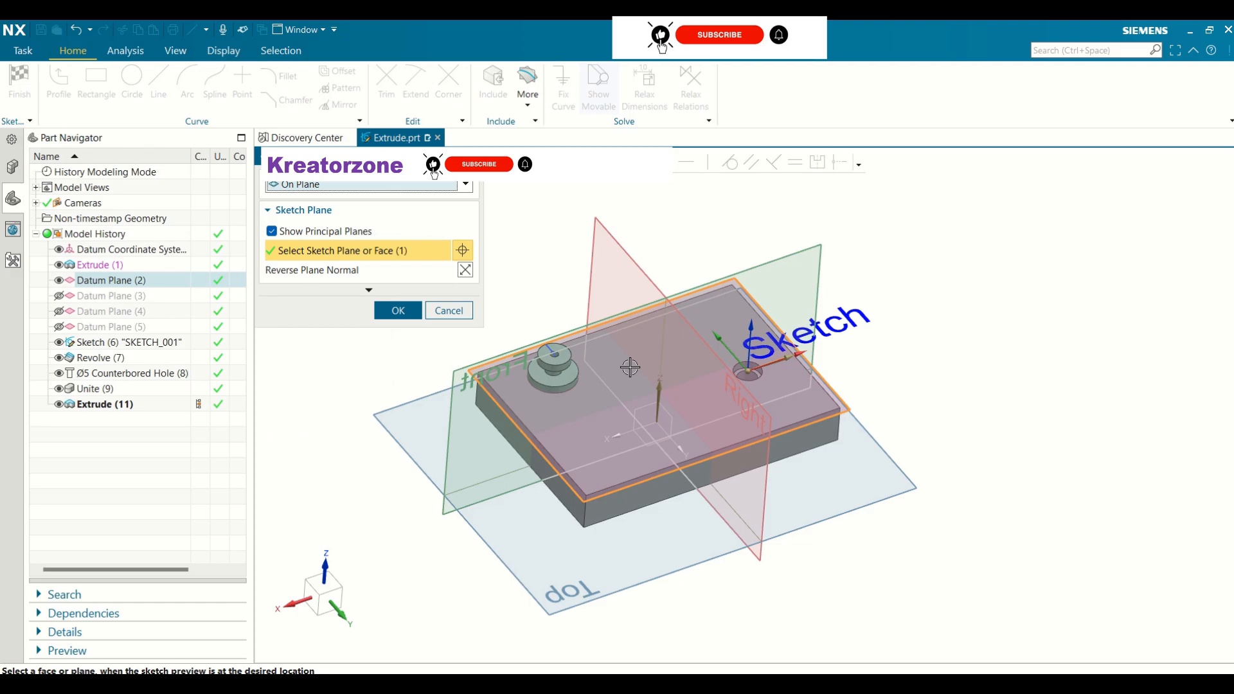
click(399, 311)
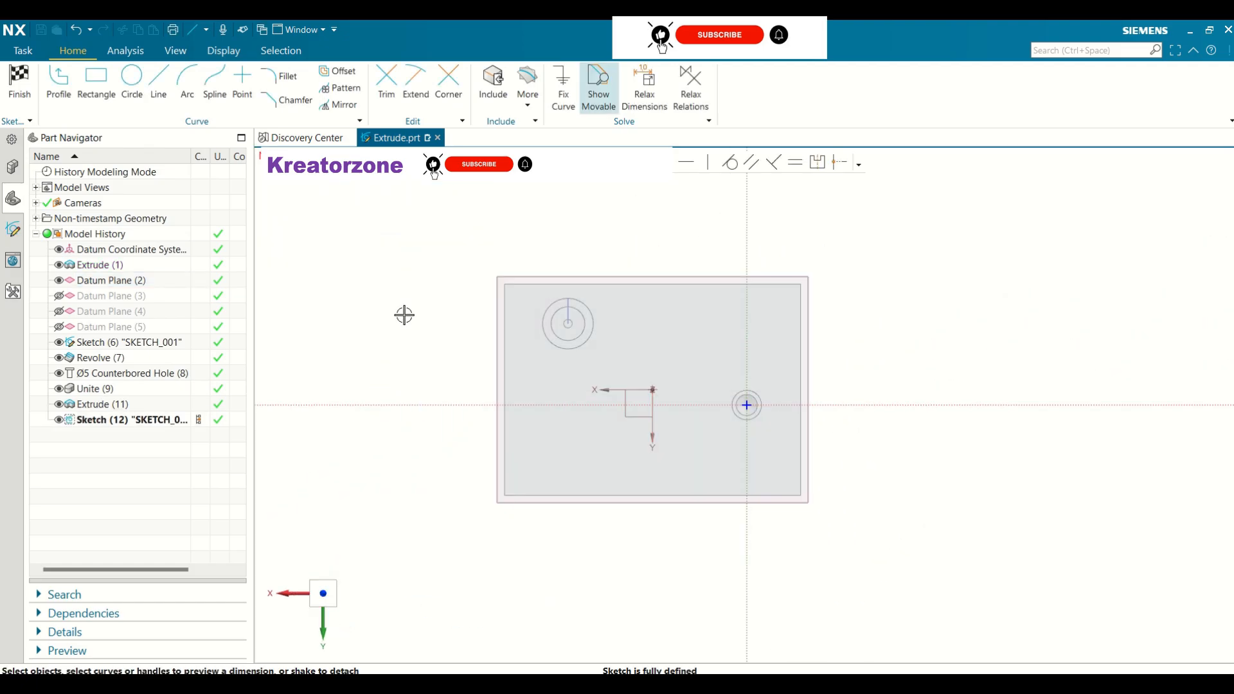
- Sketch an arc of about 7 mm radius bulging towards the block's long edge, between the revolved boss and that edge
click(185, 97)
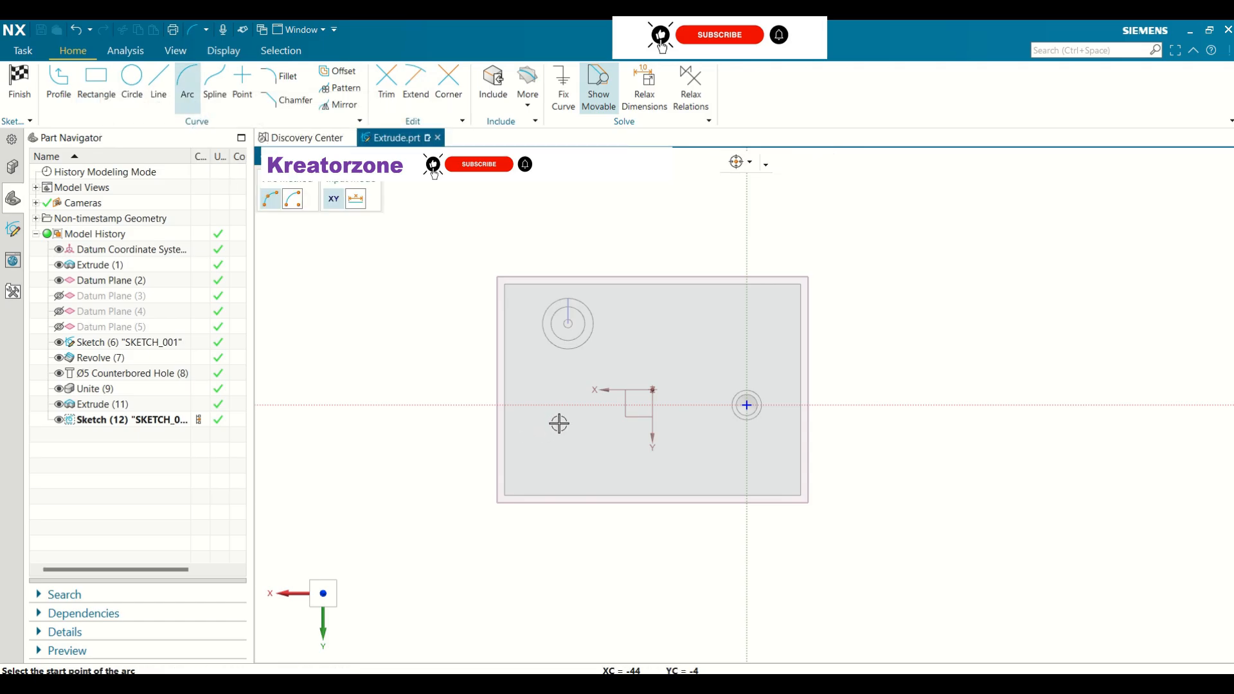
click(557, 421)
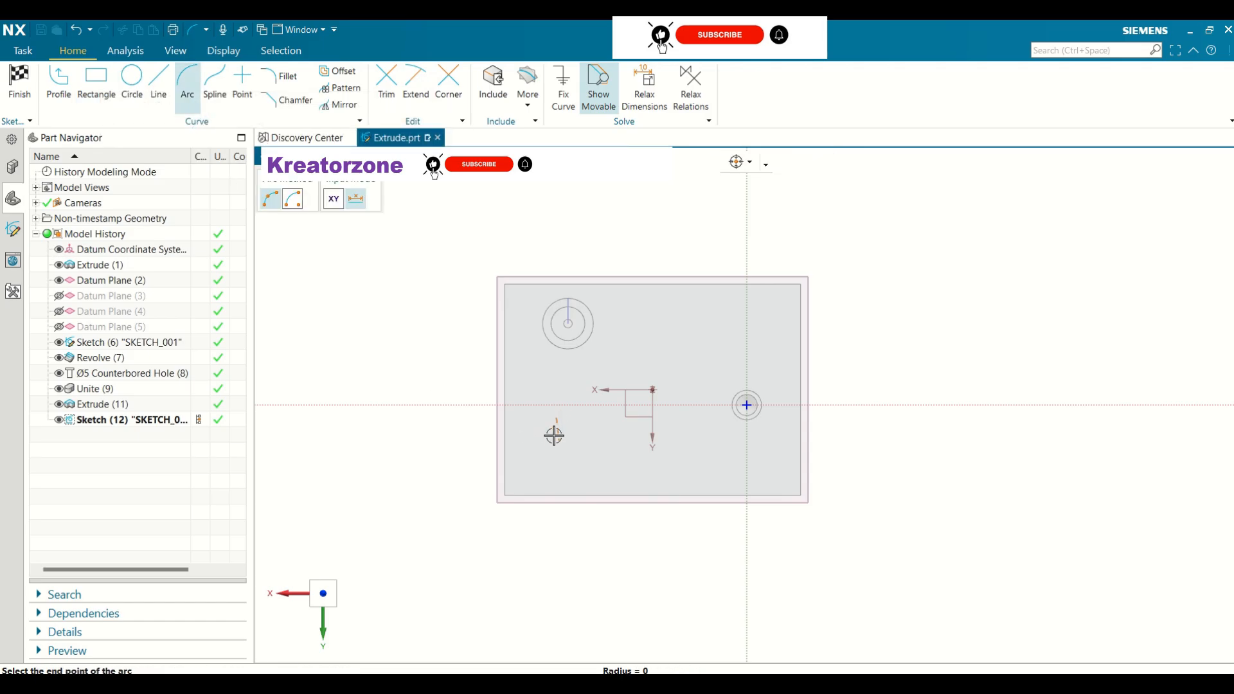
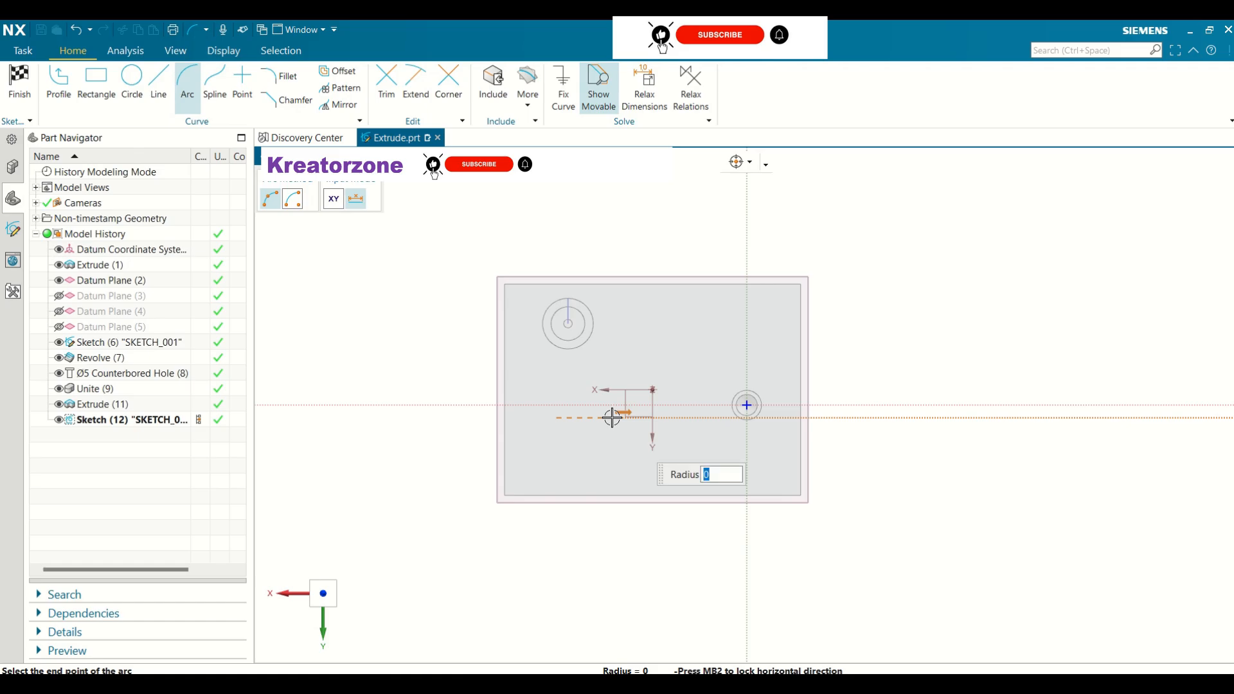
text(5)
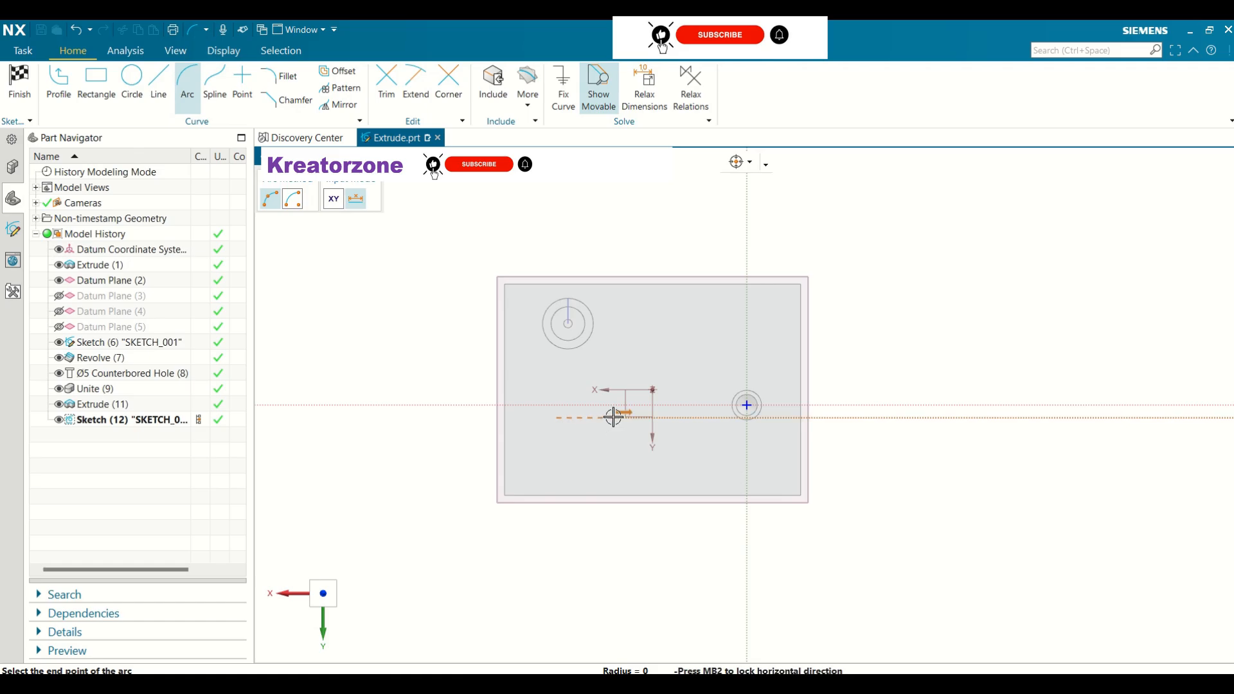
click(615, 433)
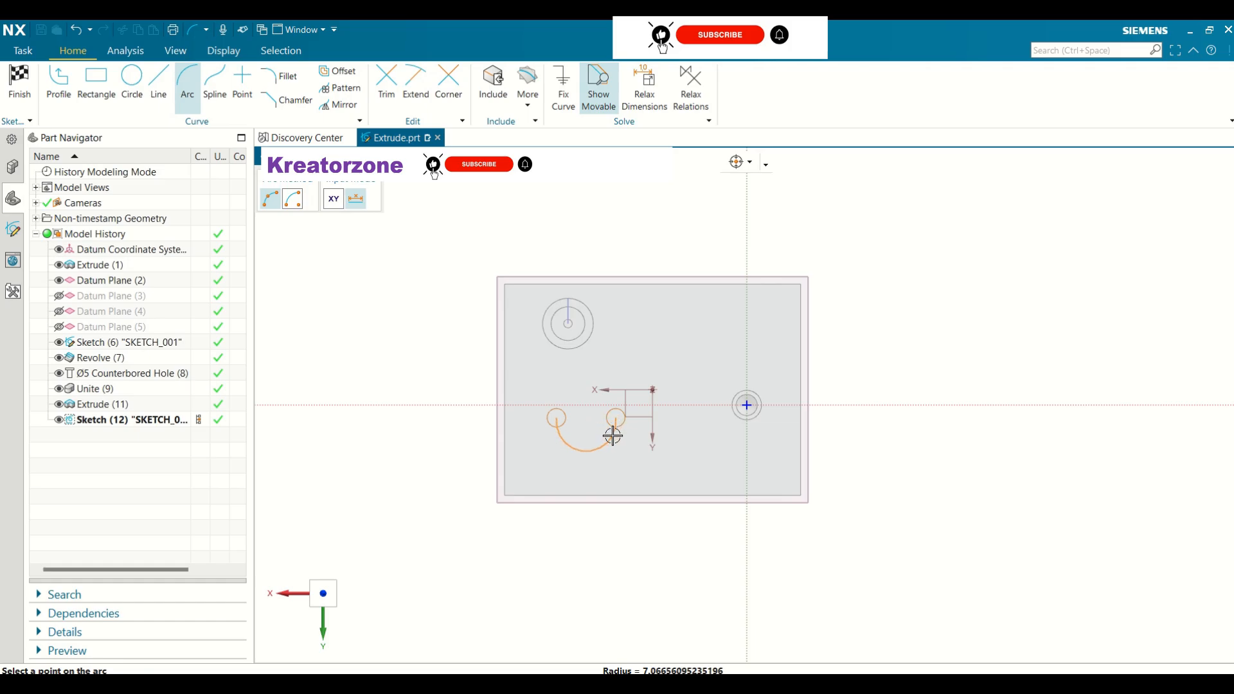
click(614, 423)
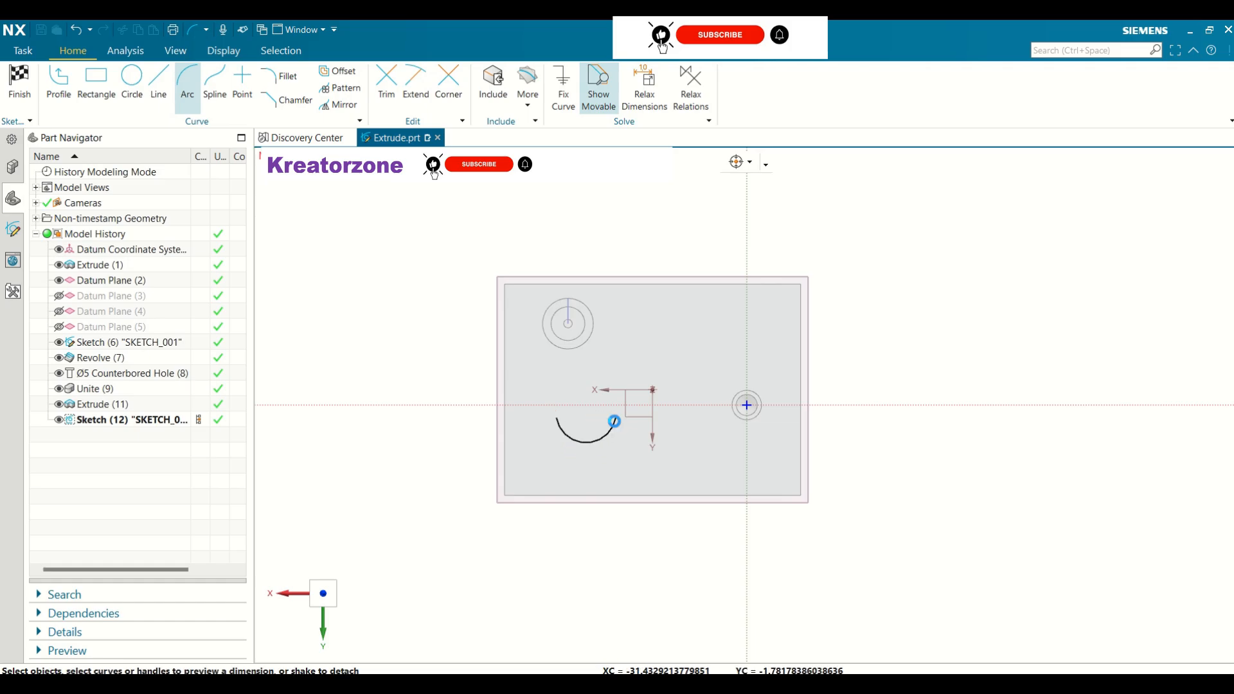
- Close the arc with a straight horizontal line between its endpoints and finish the half-round sketch
click(164, 82)
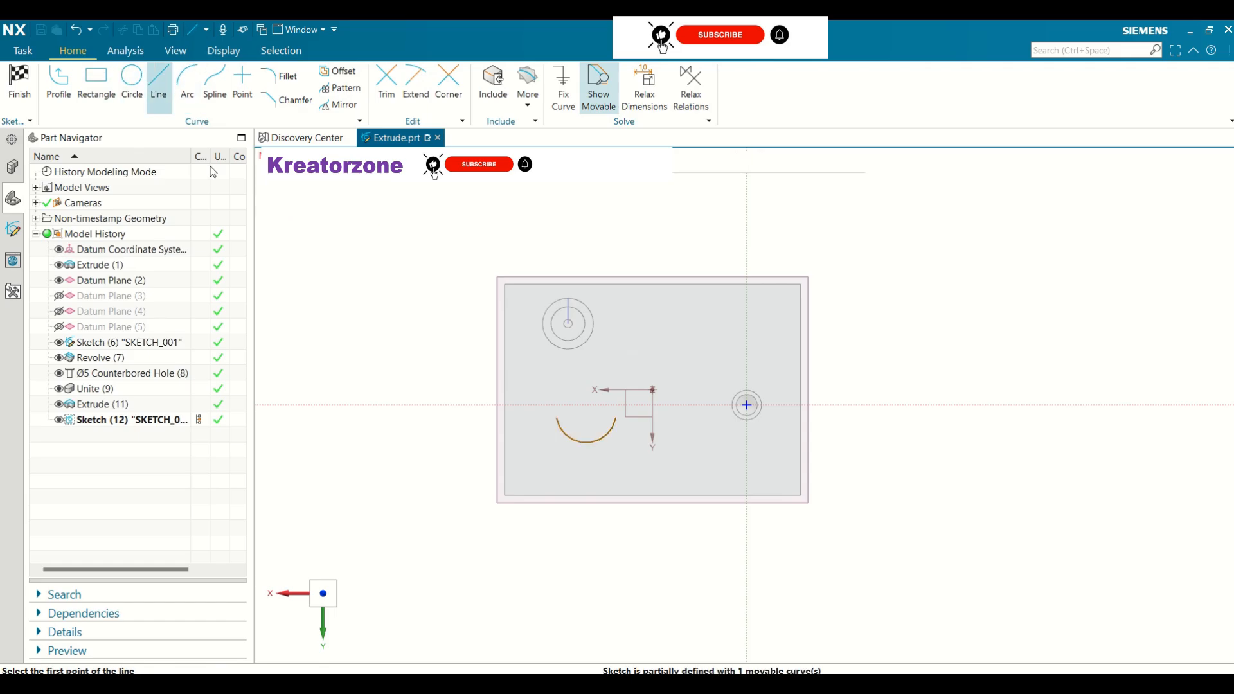
click(556, 415)
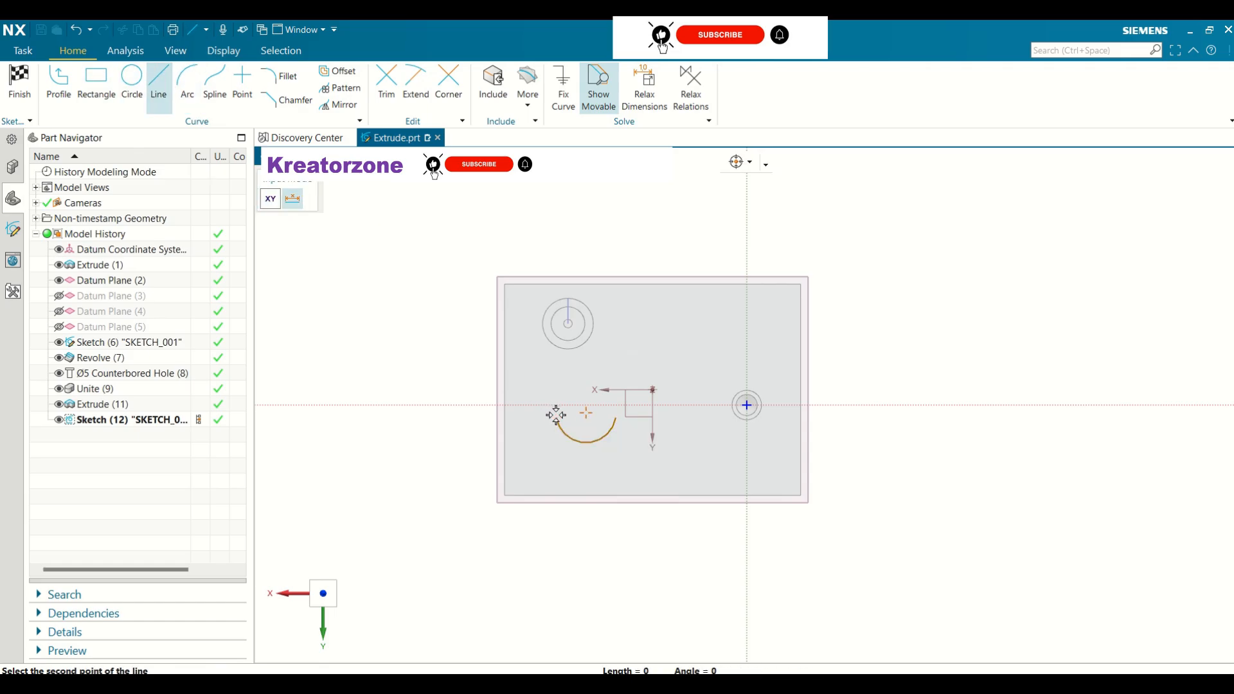
click(615, 418)
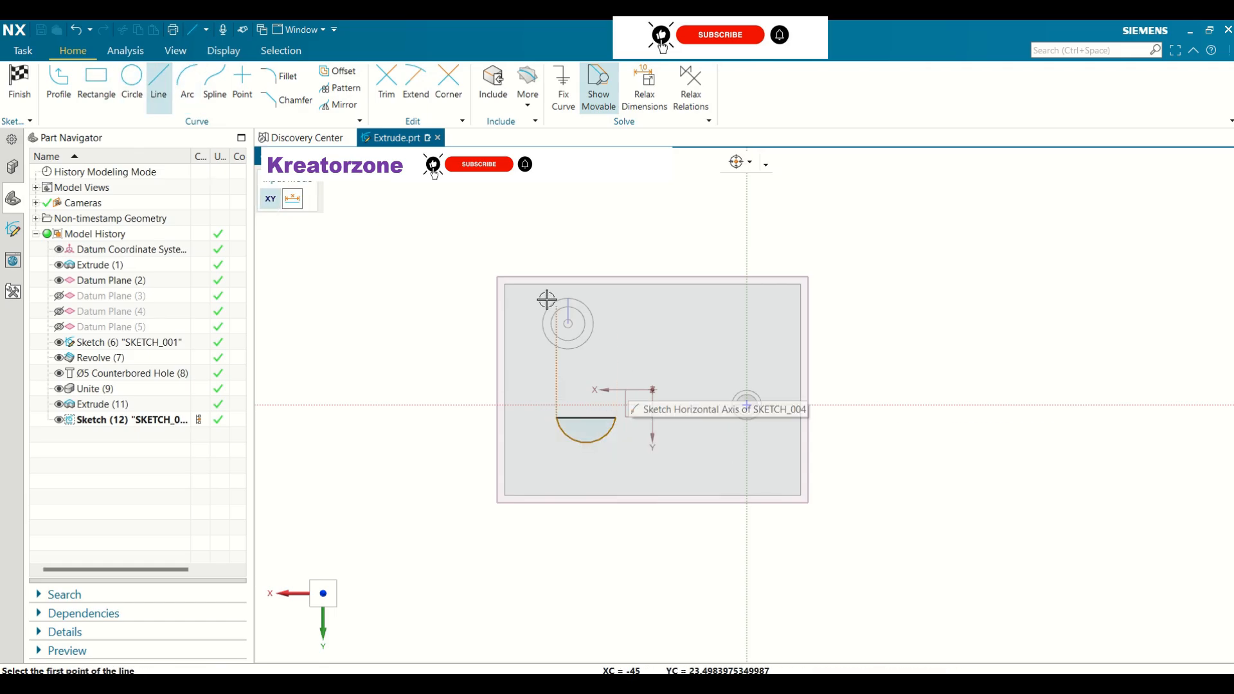
key(Escape)
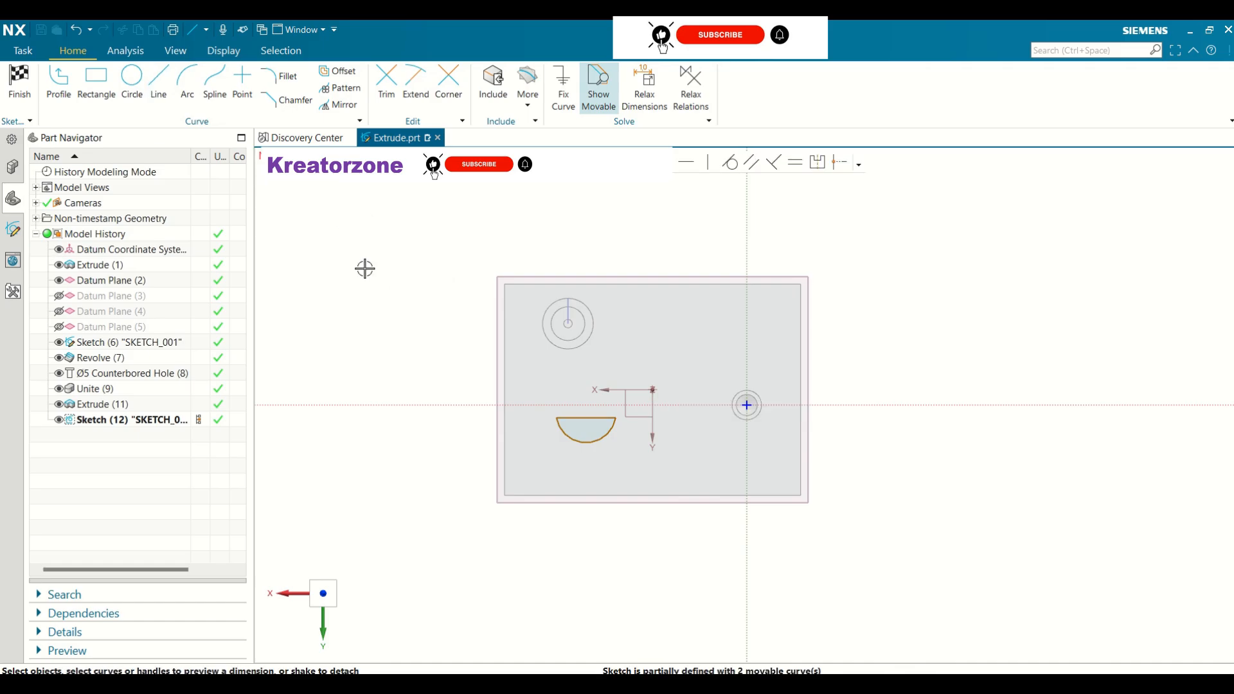
click(20, 90)
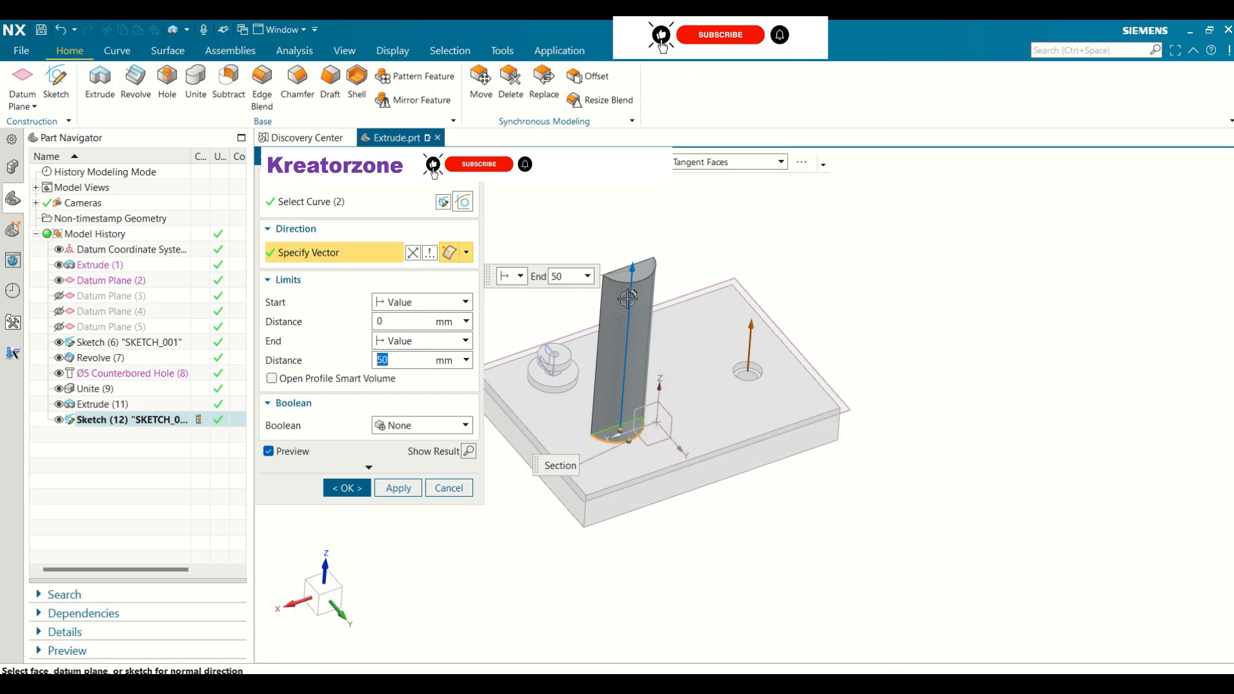
- Extrude the half-round profile with a Symmetric Value width of 35 mm as a separate body, with Boolean set to None
click(381, 306)
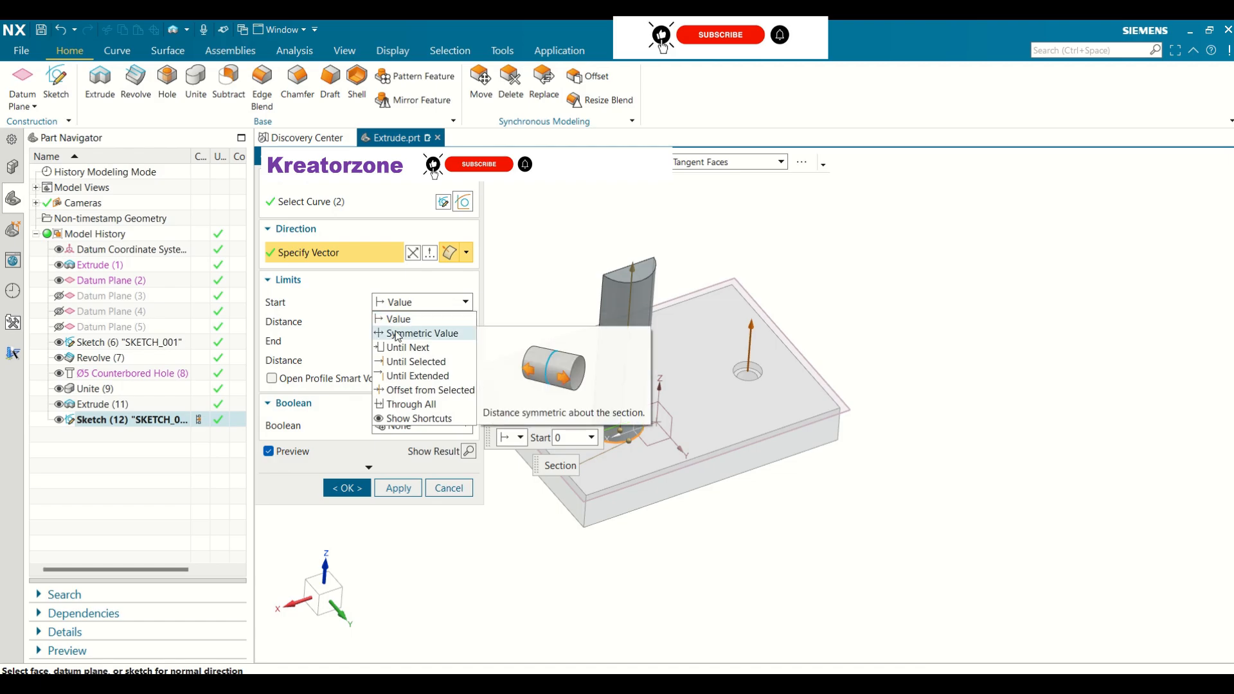
click(398, 334)
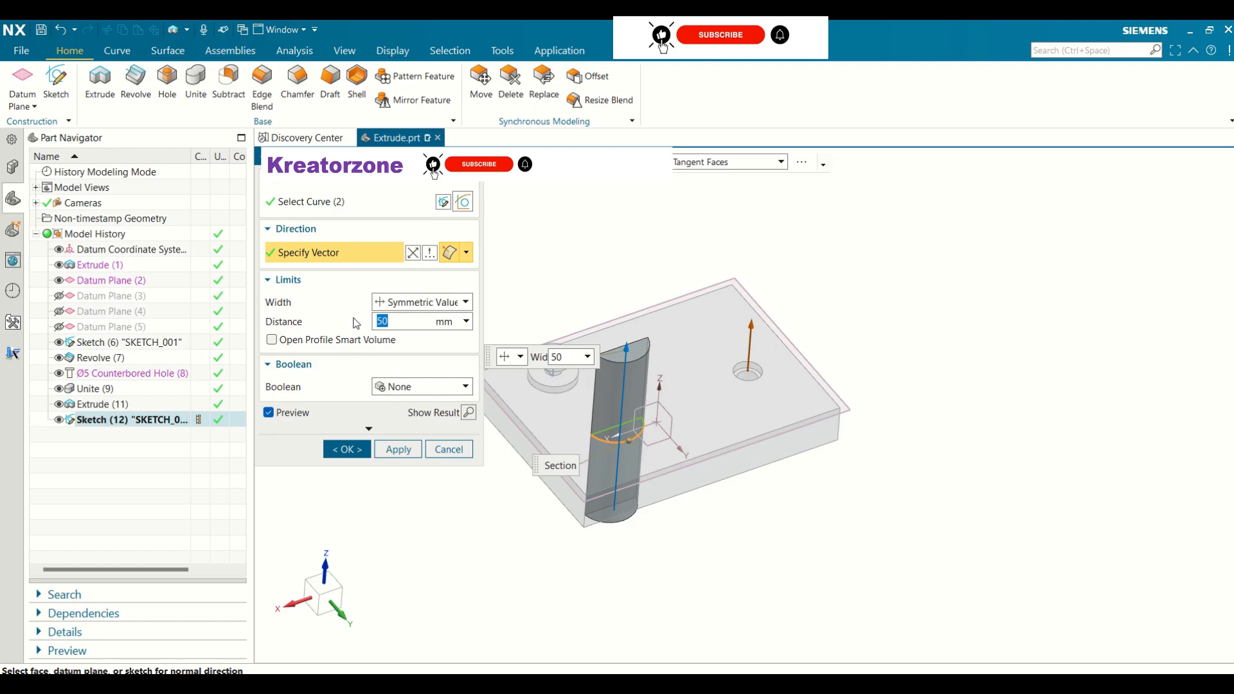
text(35)
key(Return)
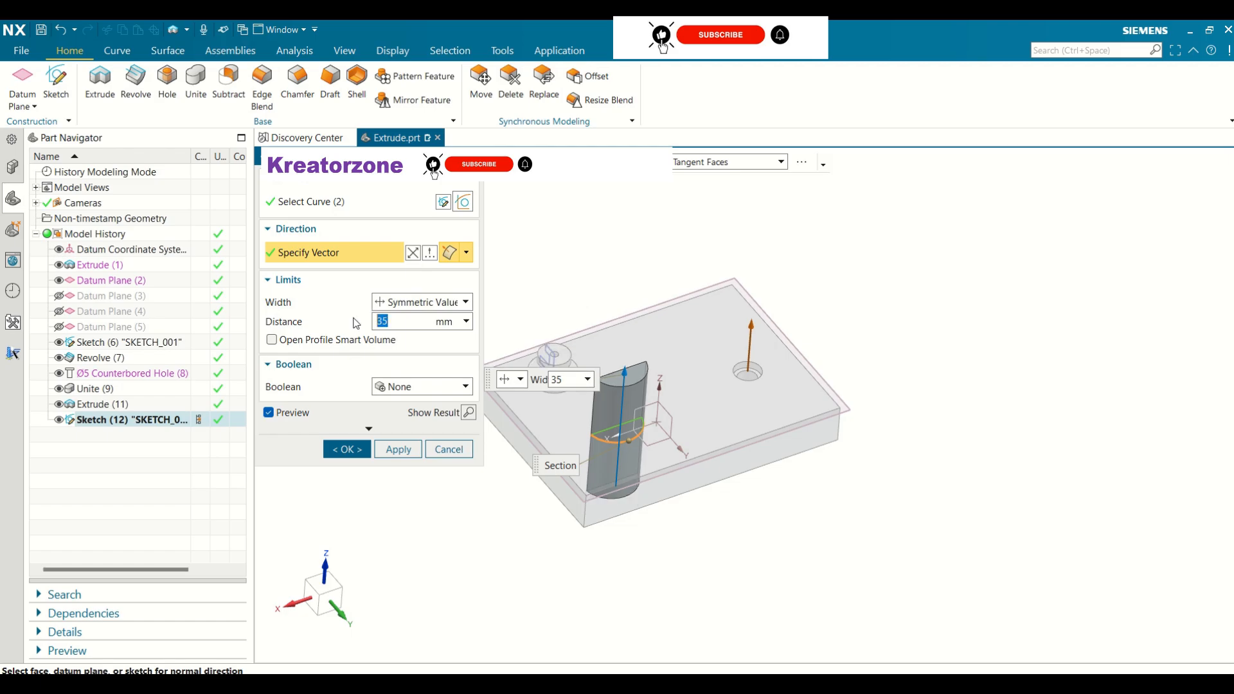
mouse_move(947, 336)
middle_down()
mouse_move(917, 262)
mouse_move(926, 312)
mouse_move(953, 306)
mouse_move(956, 316)
middle_up()
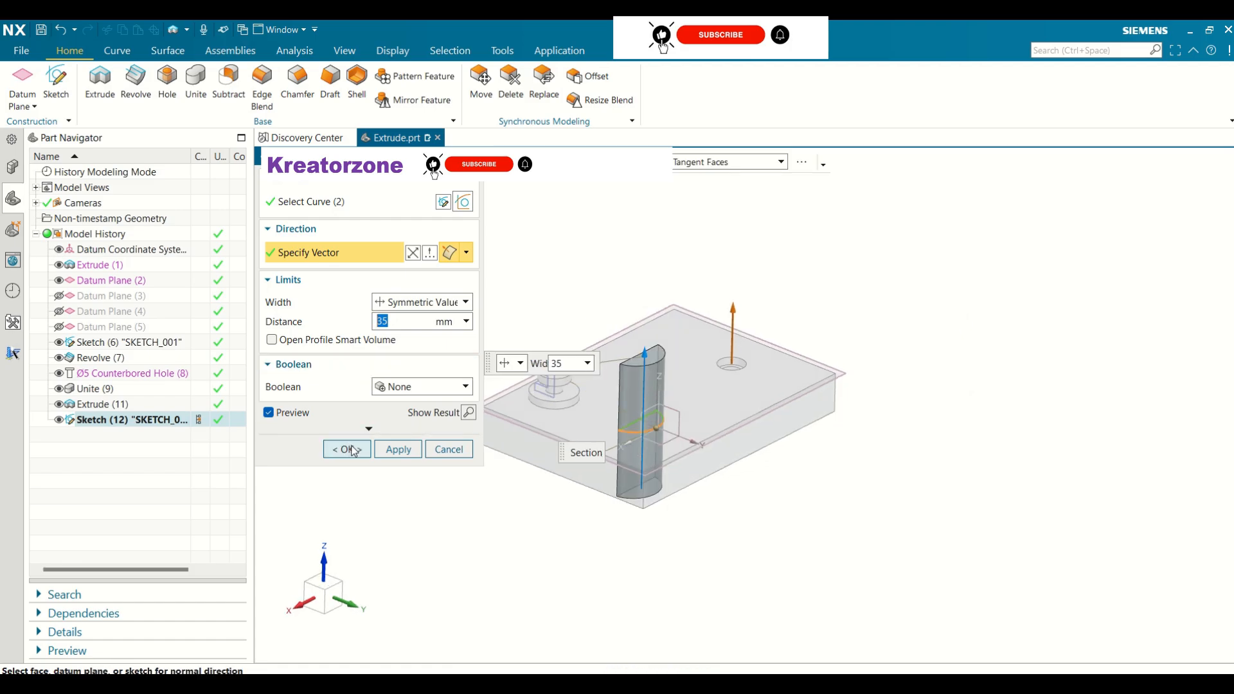
click(347, 450)
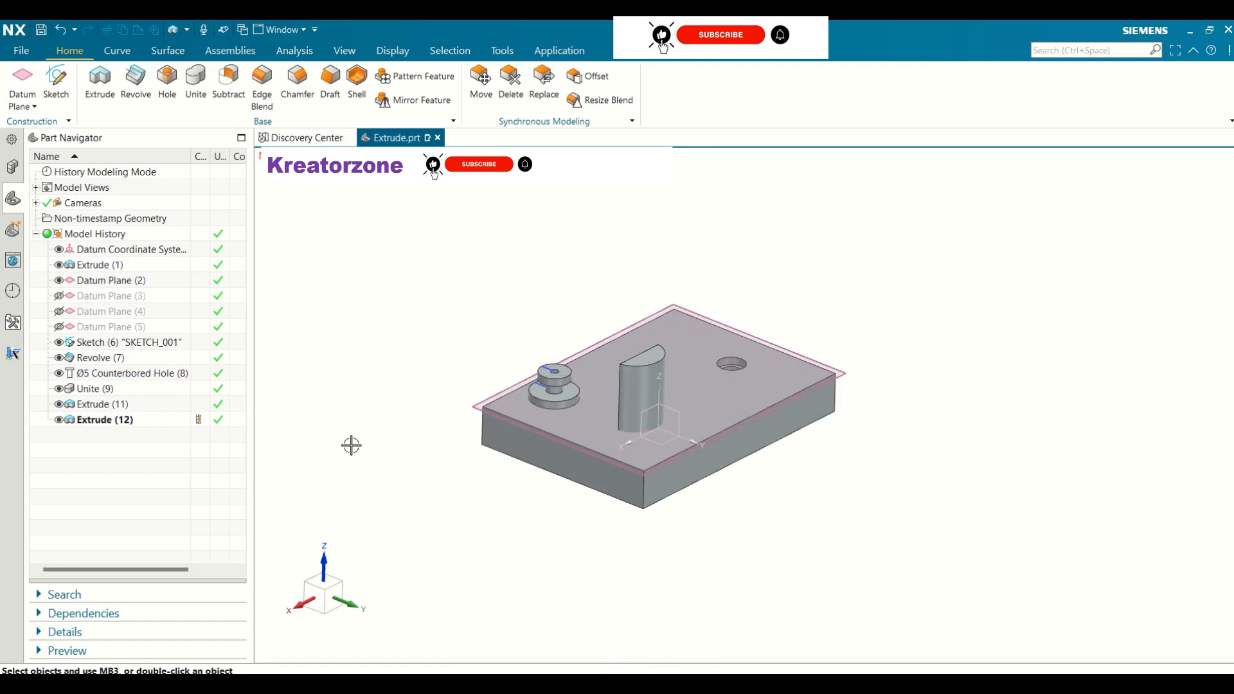
- Hide Datum Plane (2) and subtract the half-round body as tool from the block as target, inspecting the previewed cutout before accepting it
middle_drag(463, 291, 515, 276)
click(59, 281)
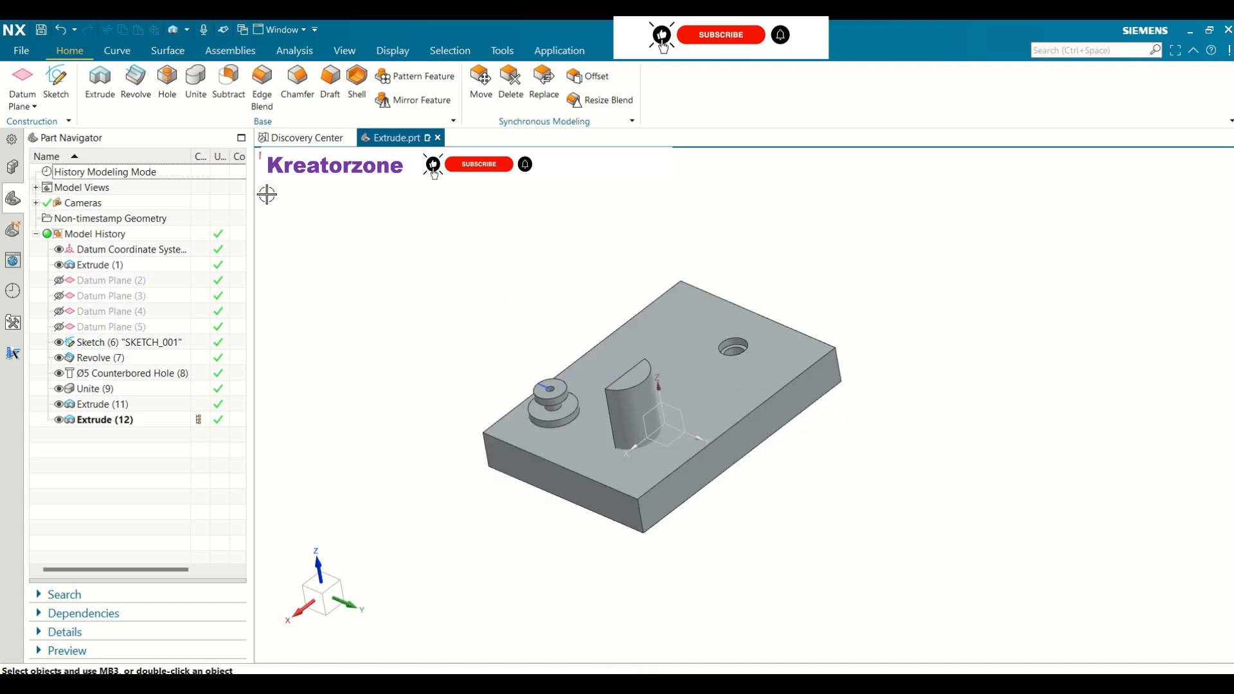
click(228, 80)
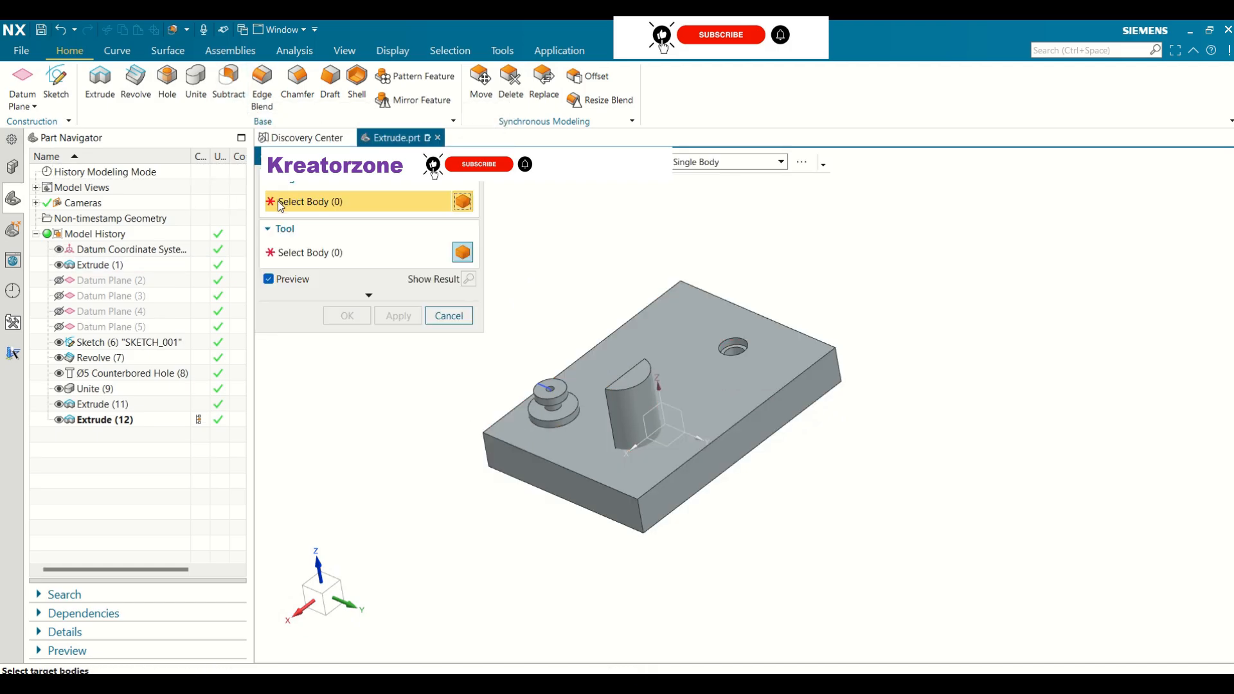
click(710, 421)
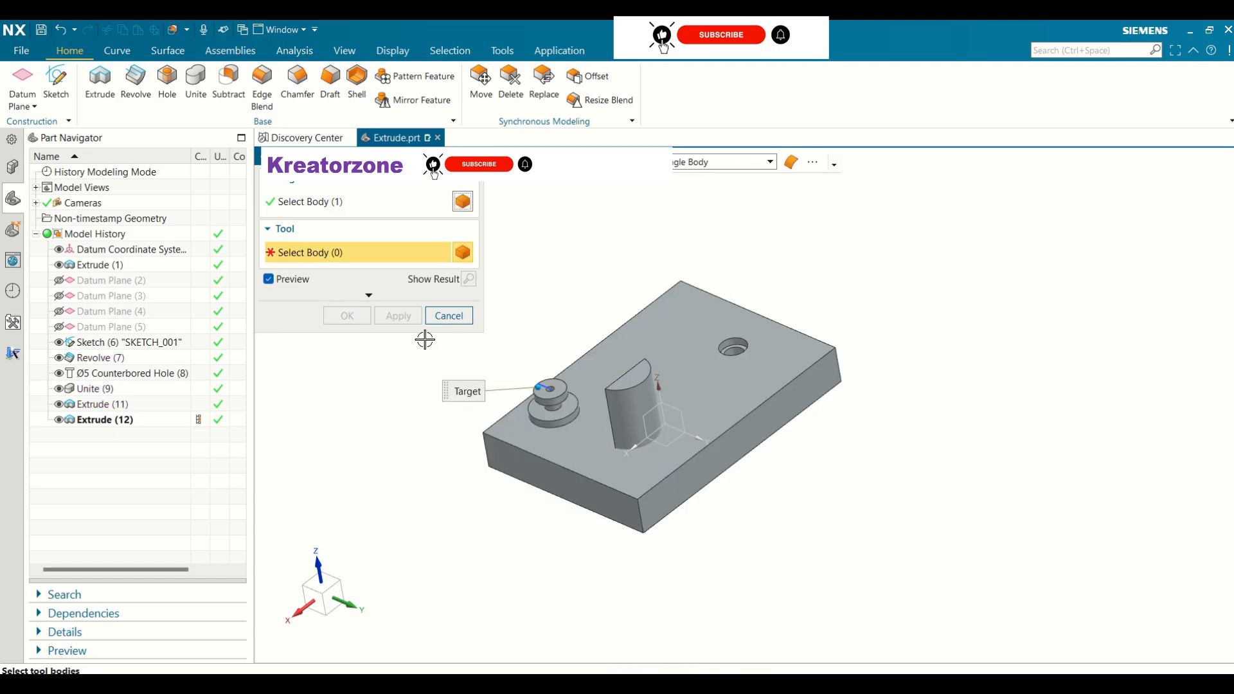
click(632, 406)
middle_drag(765, 428, 625, 464)
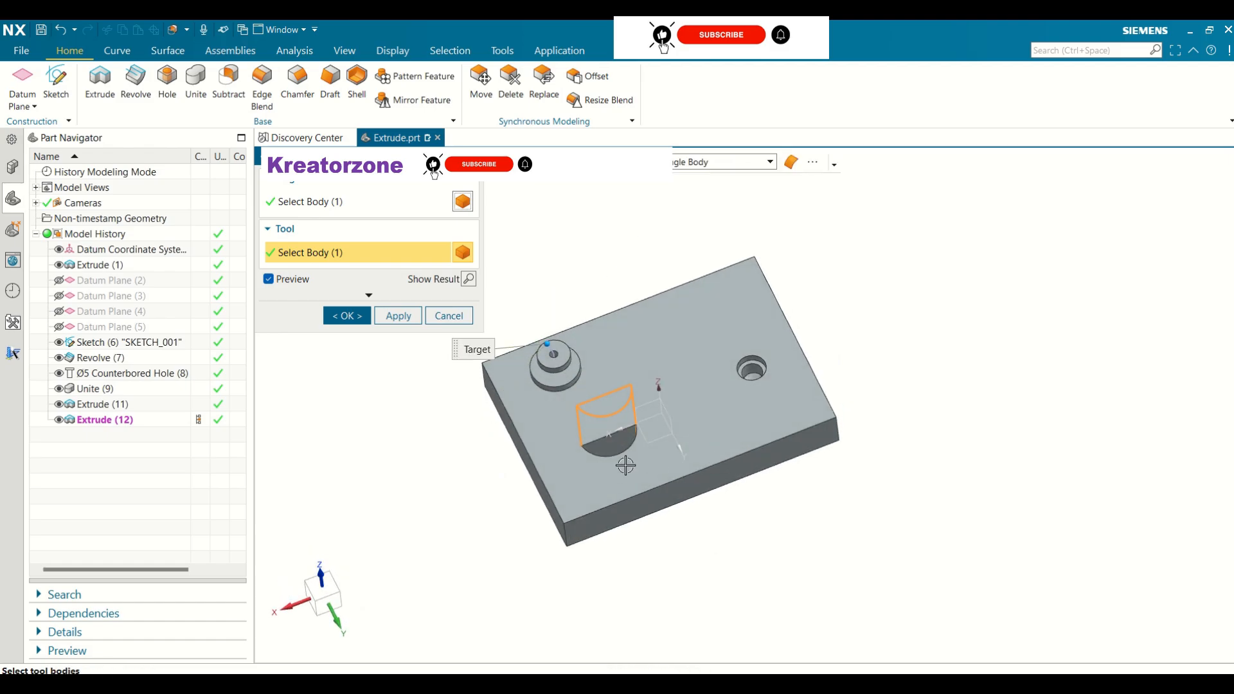
scroll(625, 465, down, 3)
scroll(625, 460, up, 8)
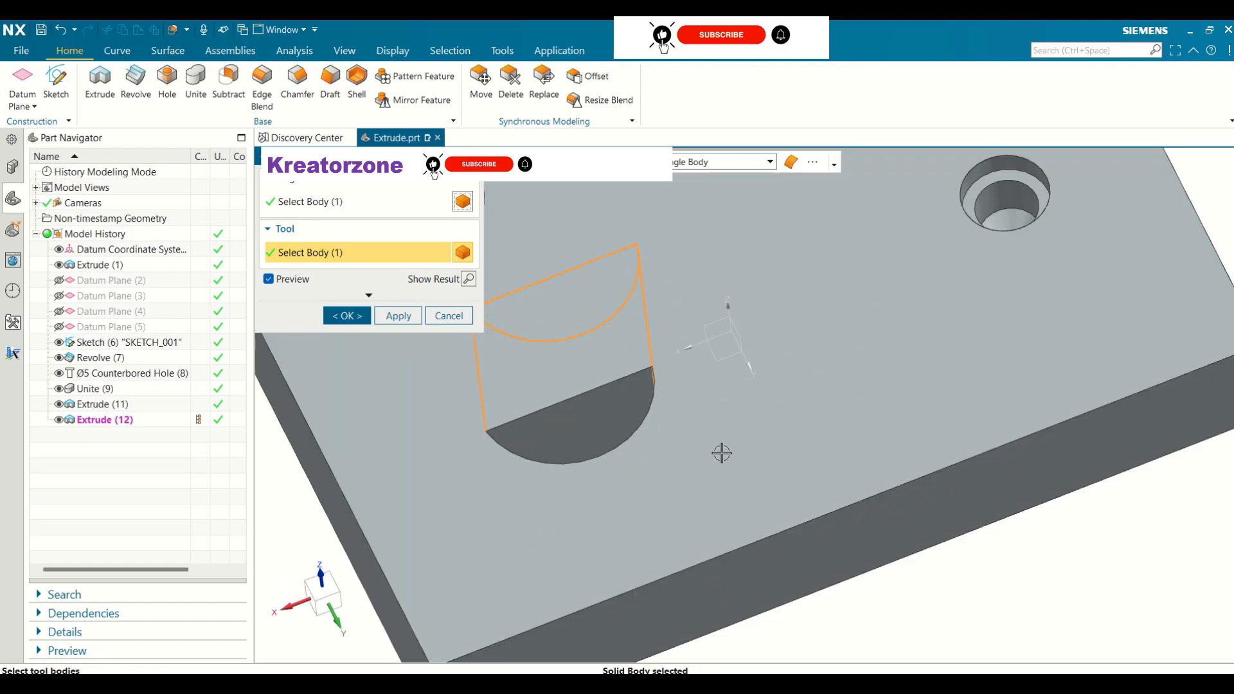
middle_drag(722, 453, 694, 380)
scroll(860, 420, up, 2)
scroll(861, 420, down, 3)
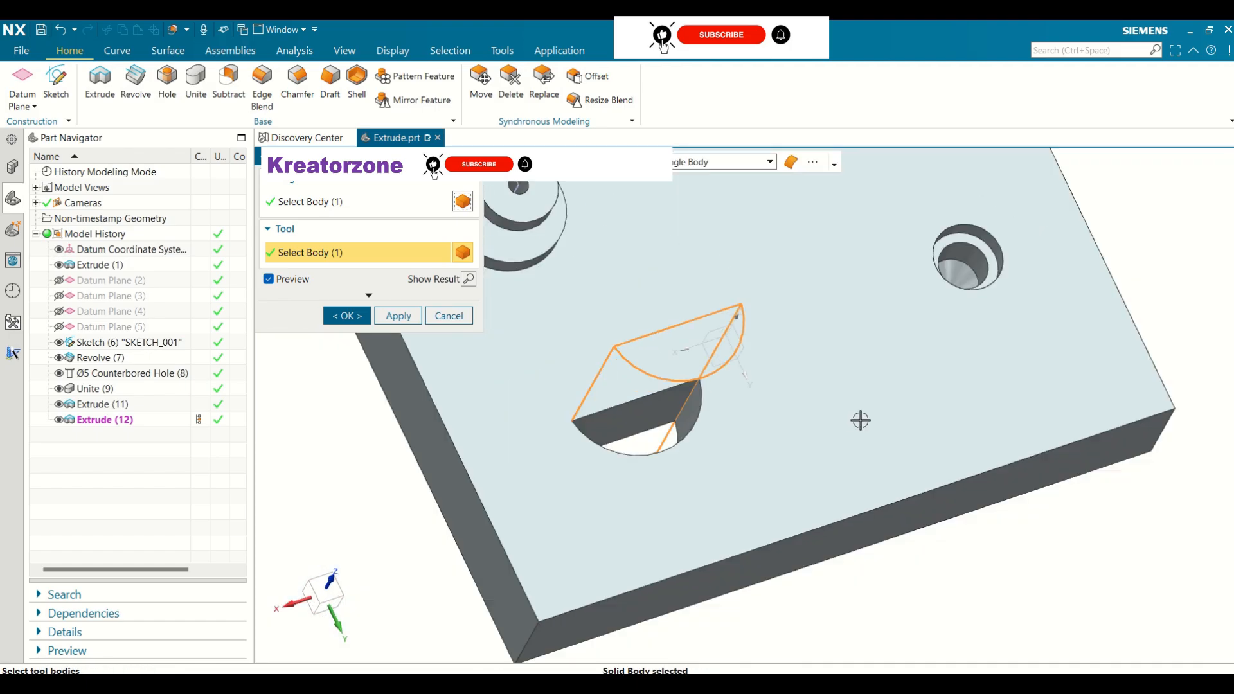
scroll(860, 420, down, 3)
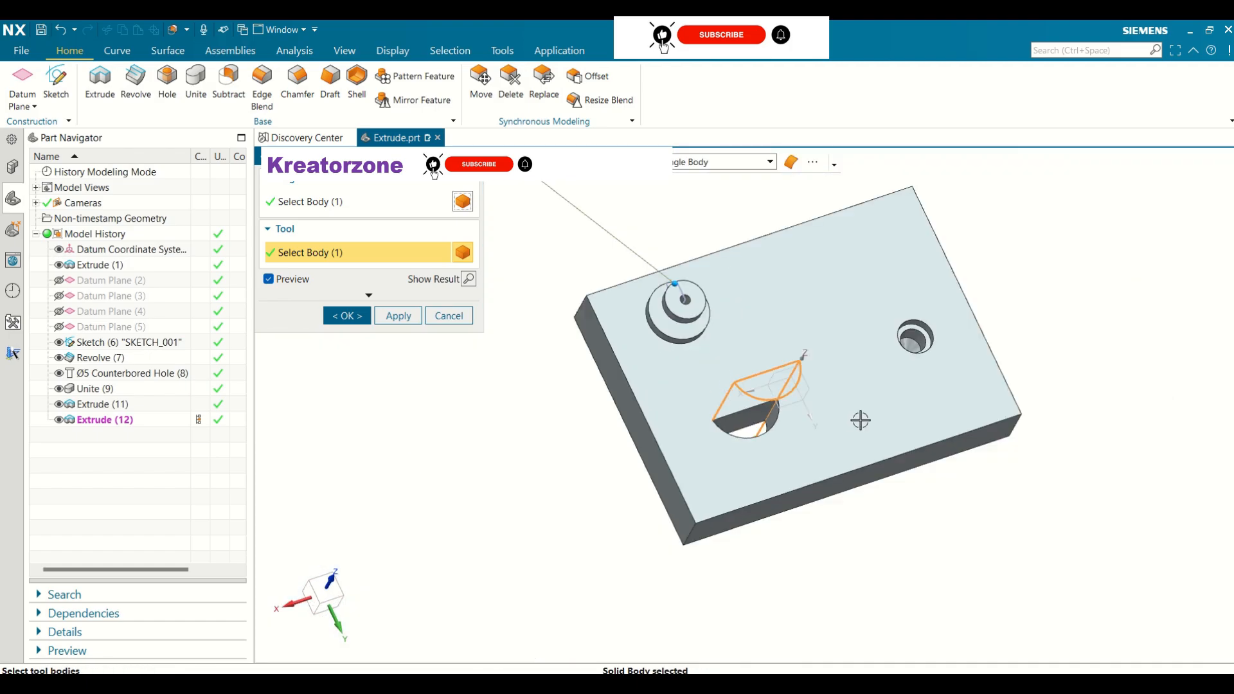
click(347, 316)
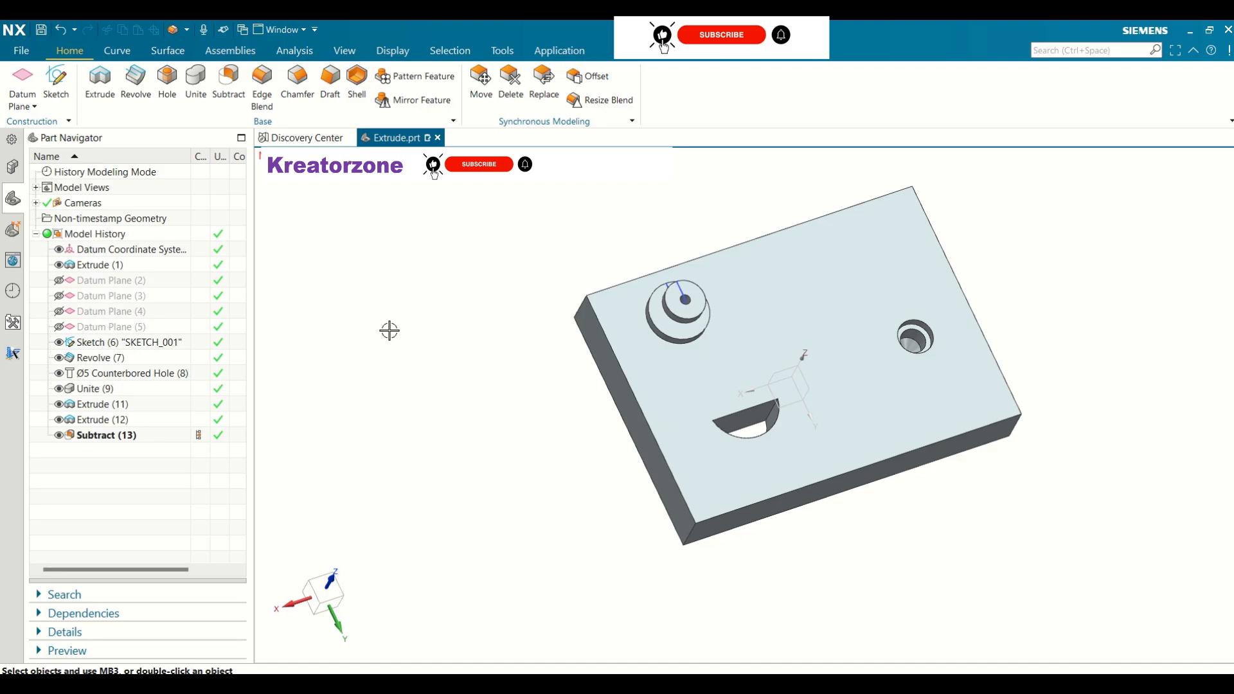
- Blend the block's vertical corner edge nearest the half-round cutout with a circular 10 mm radius
click(264, 96)
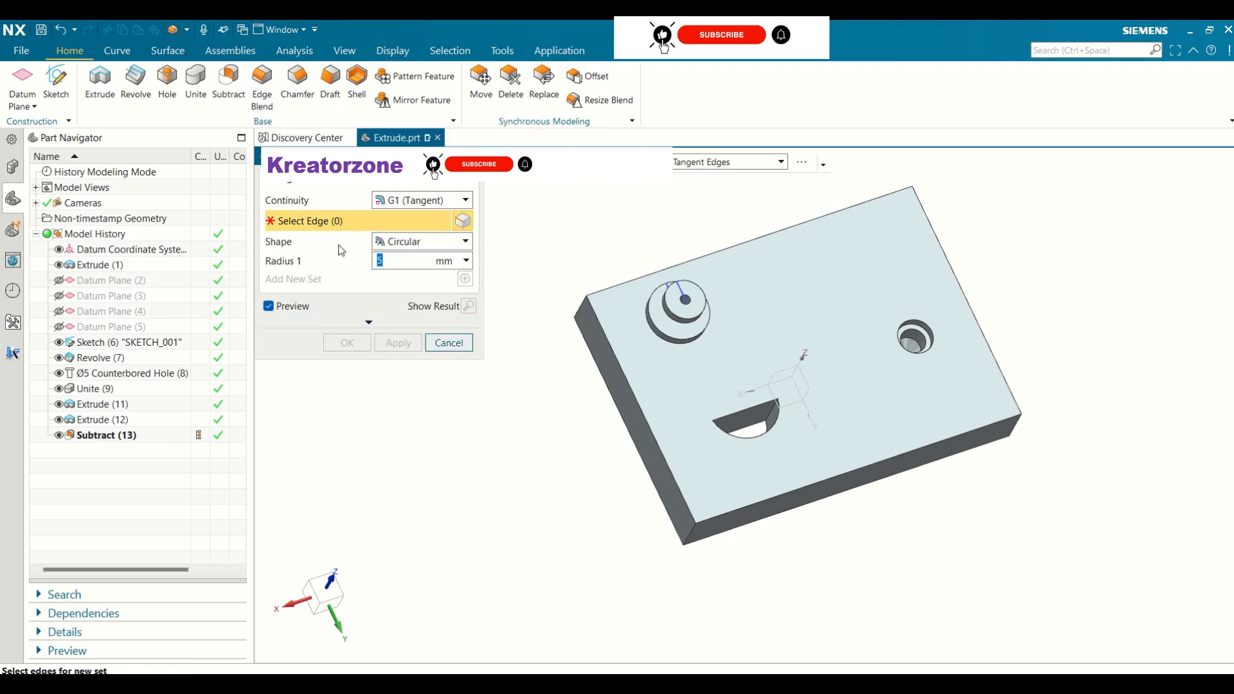
click(691, 535)
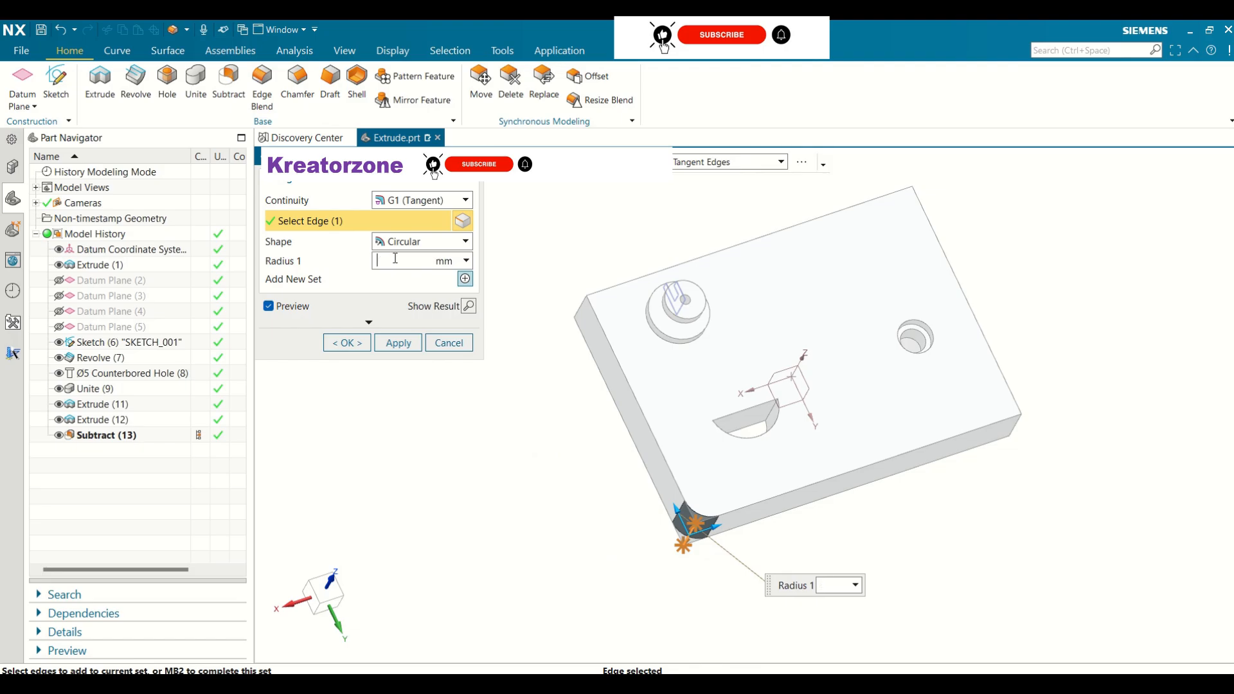
text(10)
key(Return)
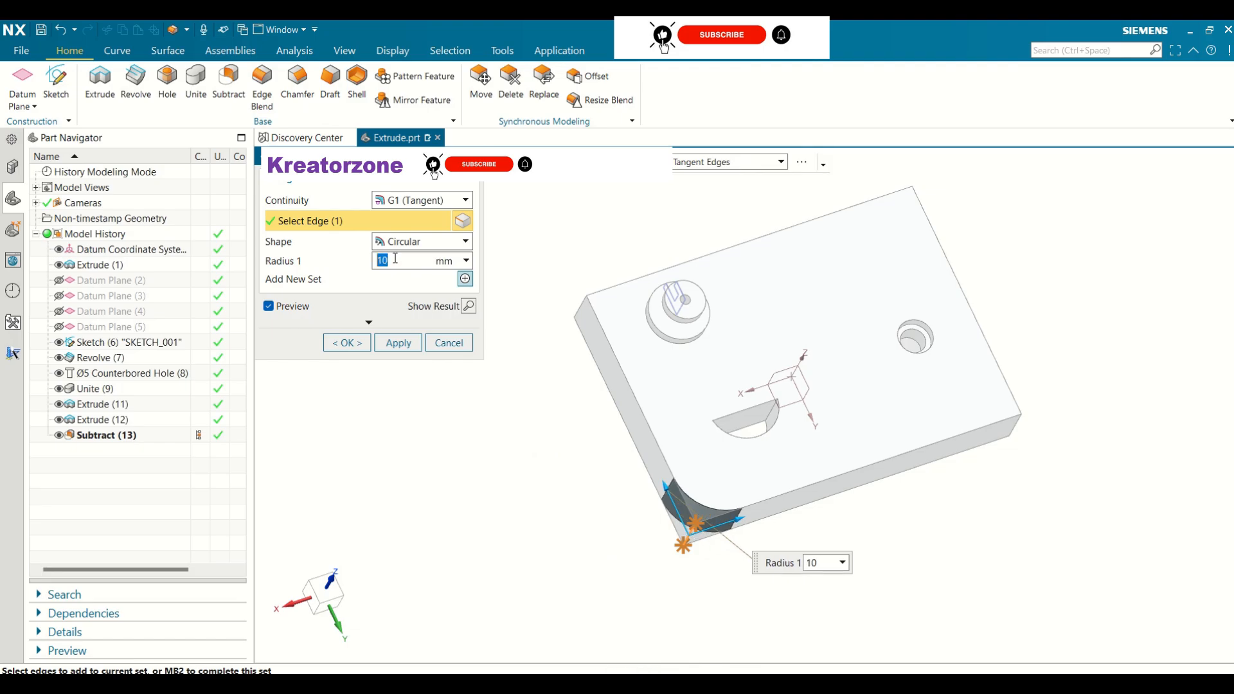
click(345, 343)
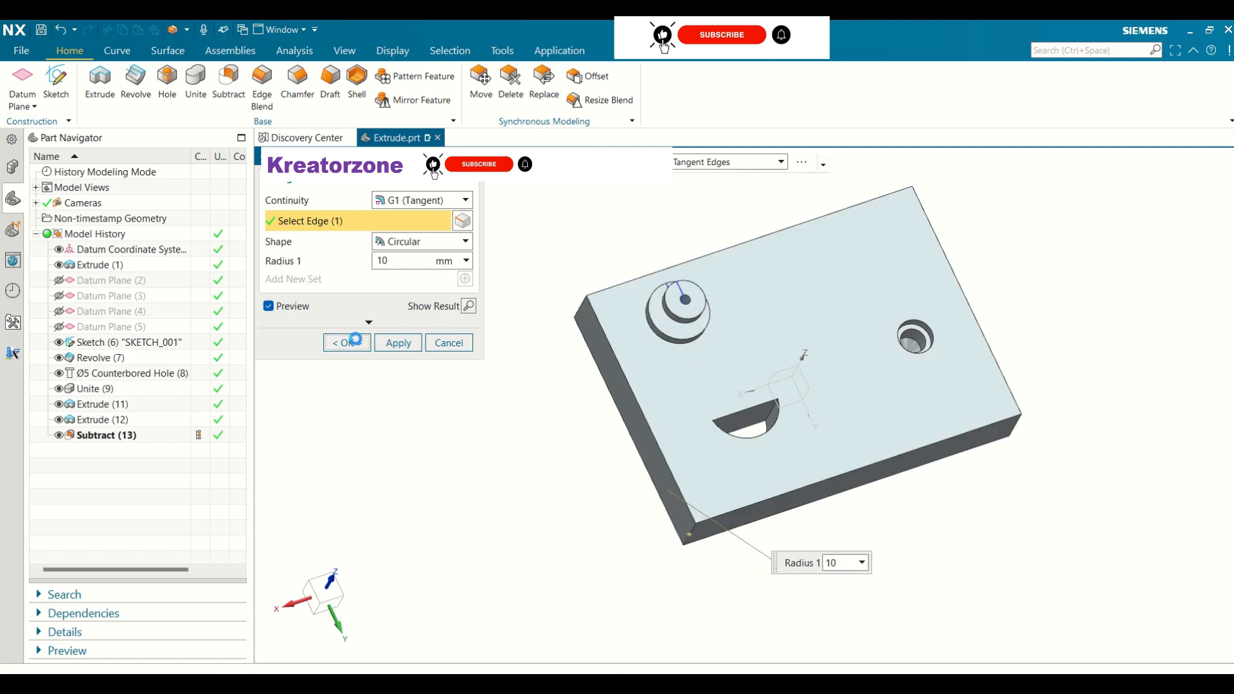
- Select the vertical corner edge beside the revolved boss for an edge blend, comparing G2 (Curvature) continuity before returning to G1 (Tangent)
click(262, 84)
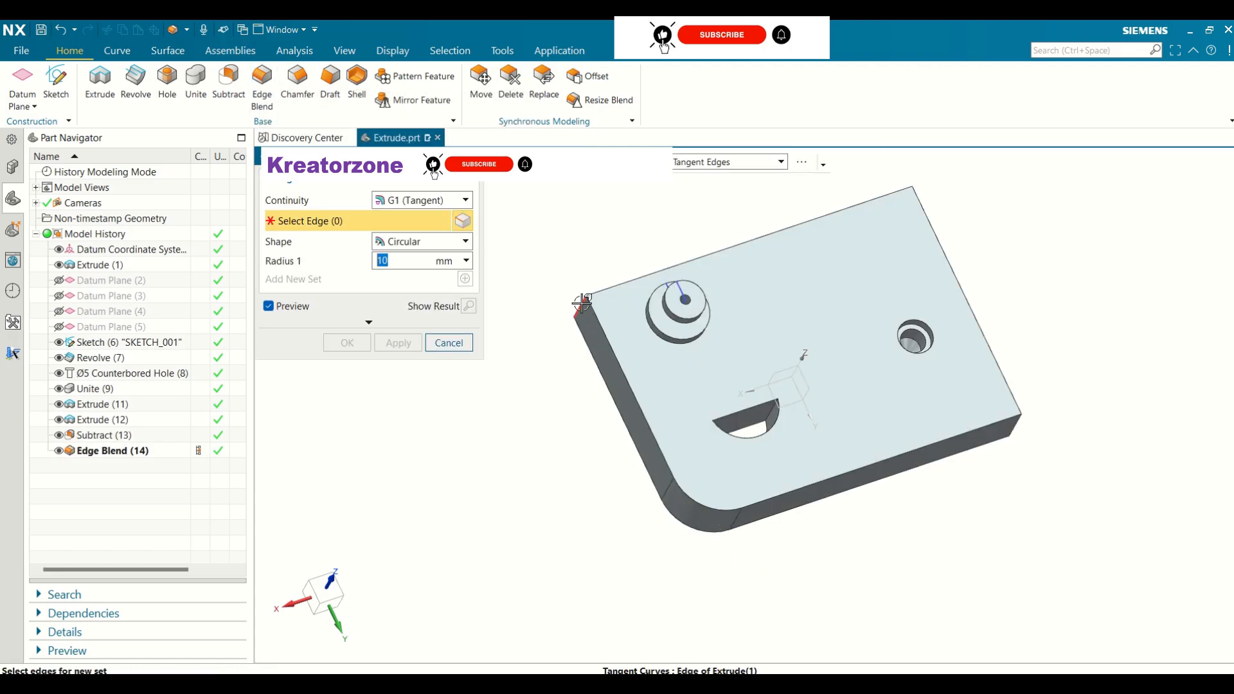
click(584, 301)
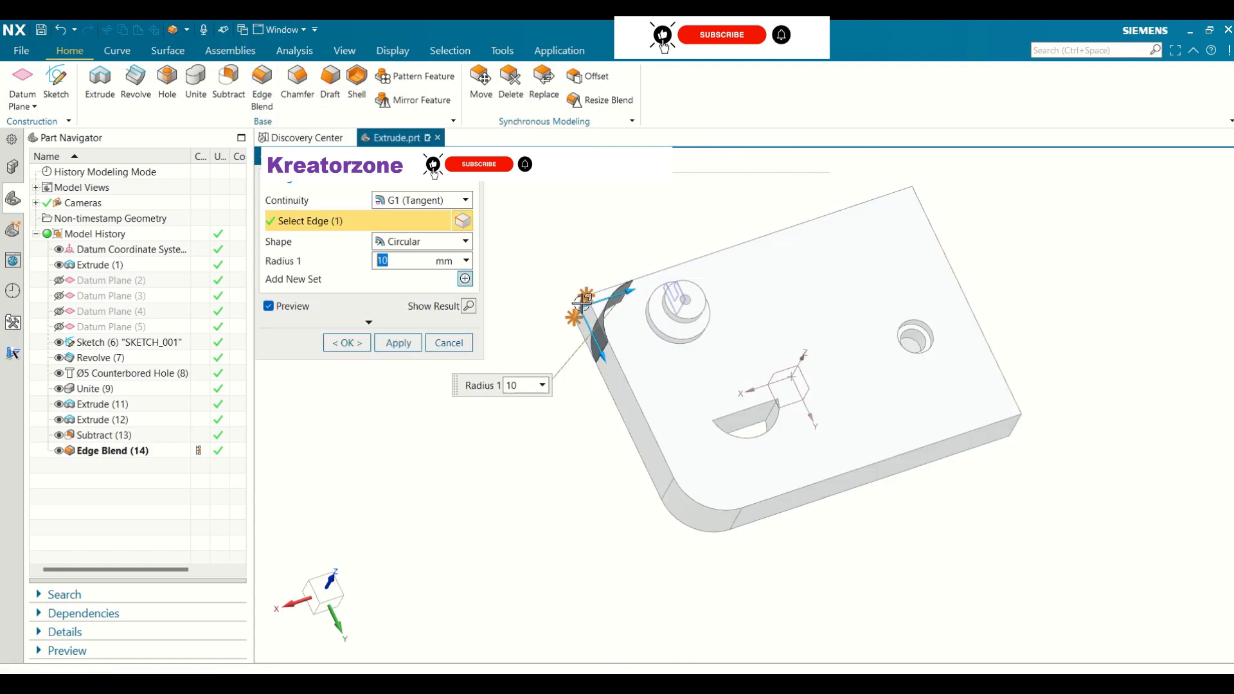
click(417, 201)
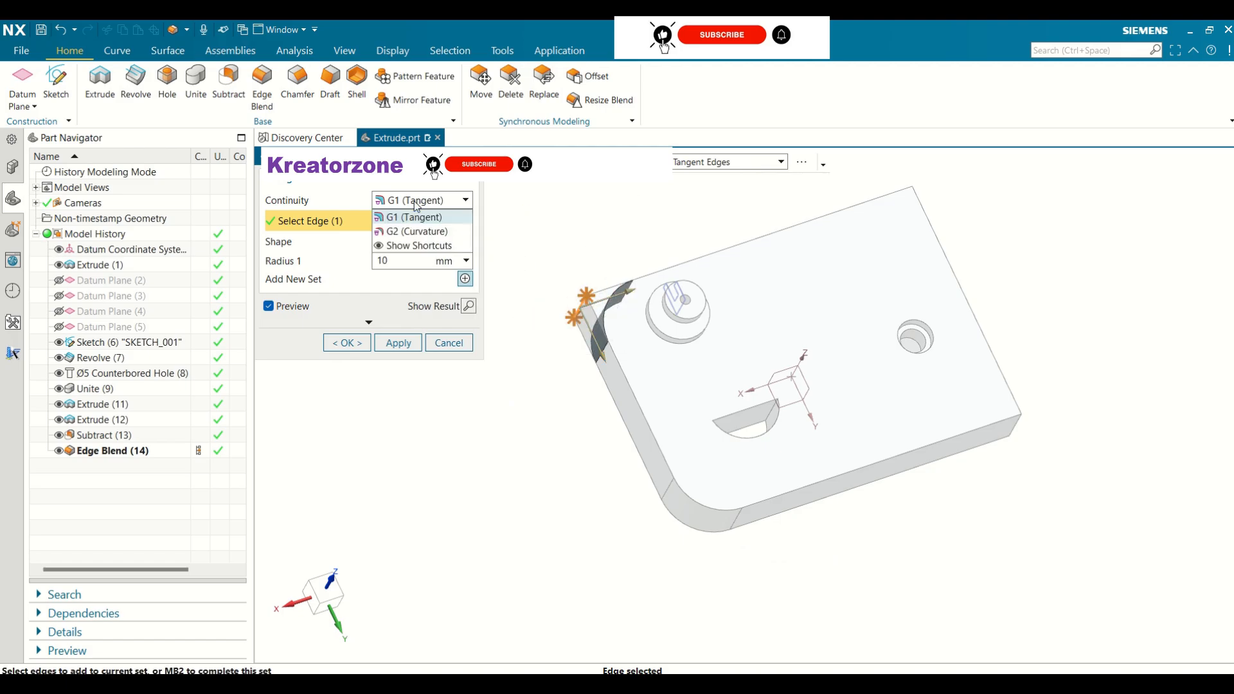
click(423, 233)
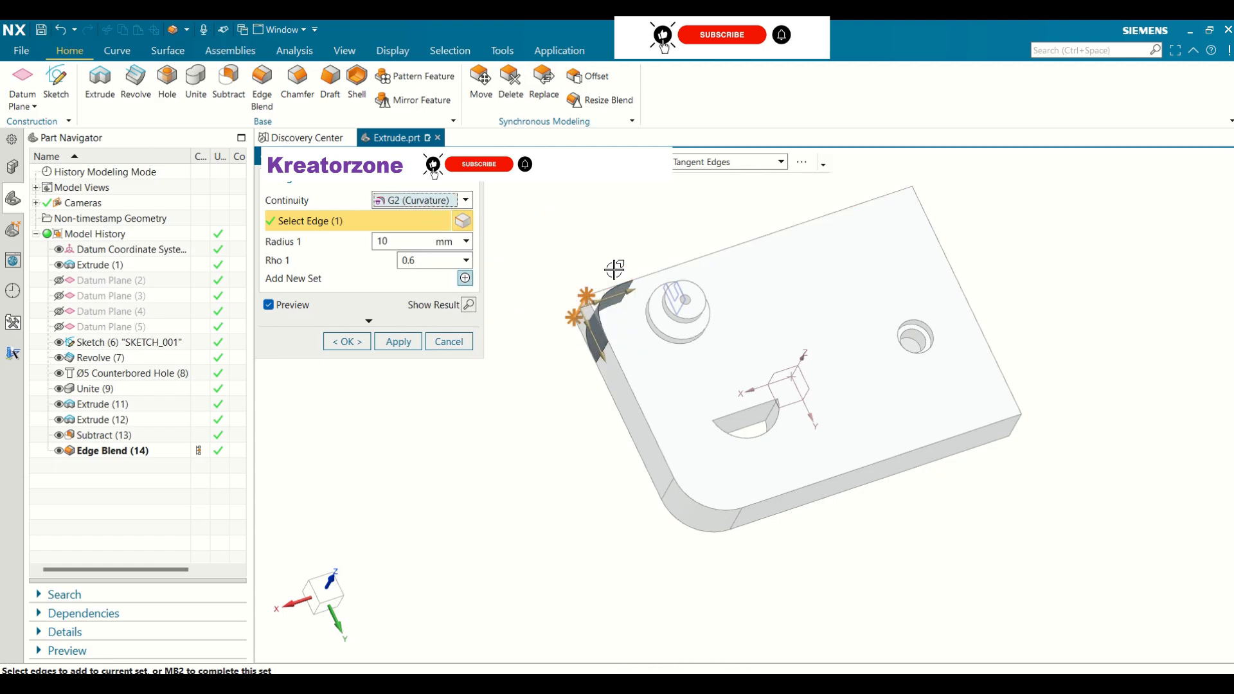
middle_drag(615, 268, 595, 266)
click(450, 200)
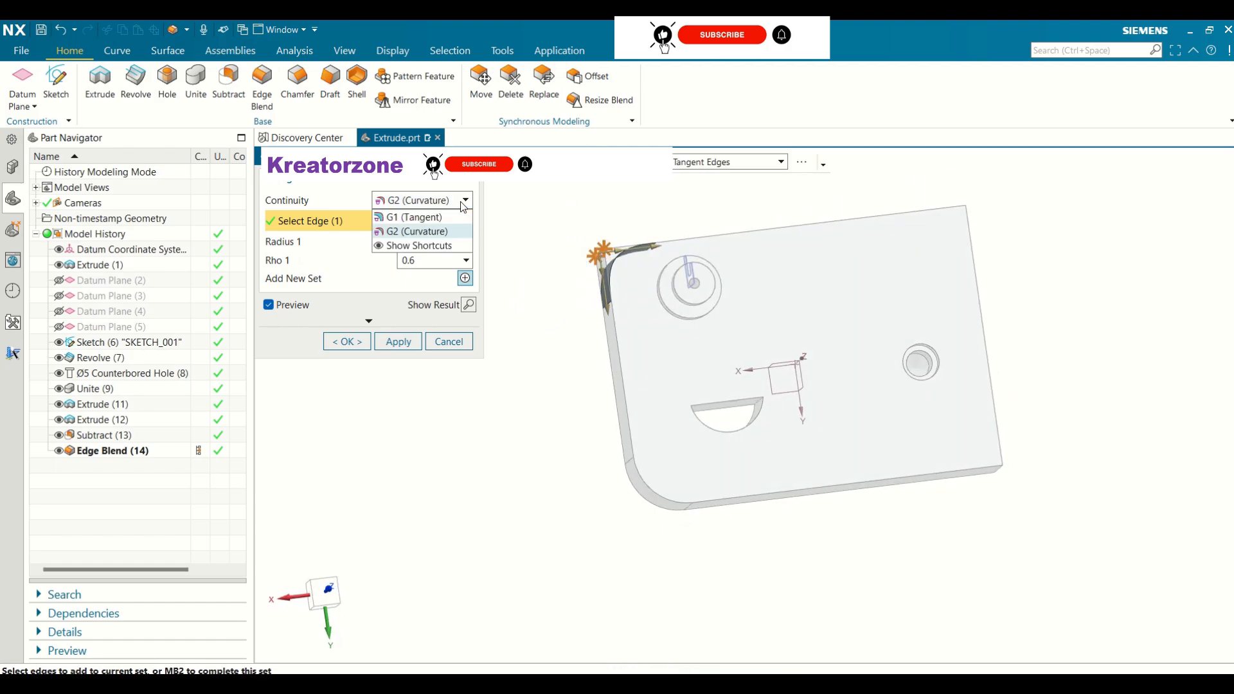
click(423, 218)
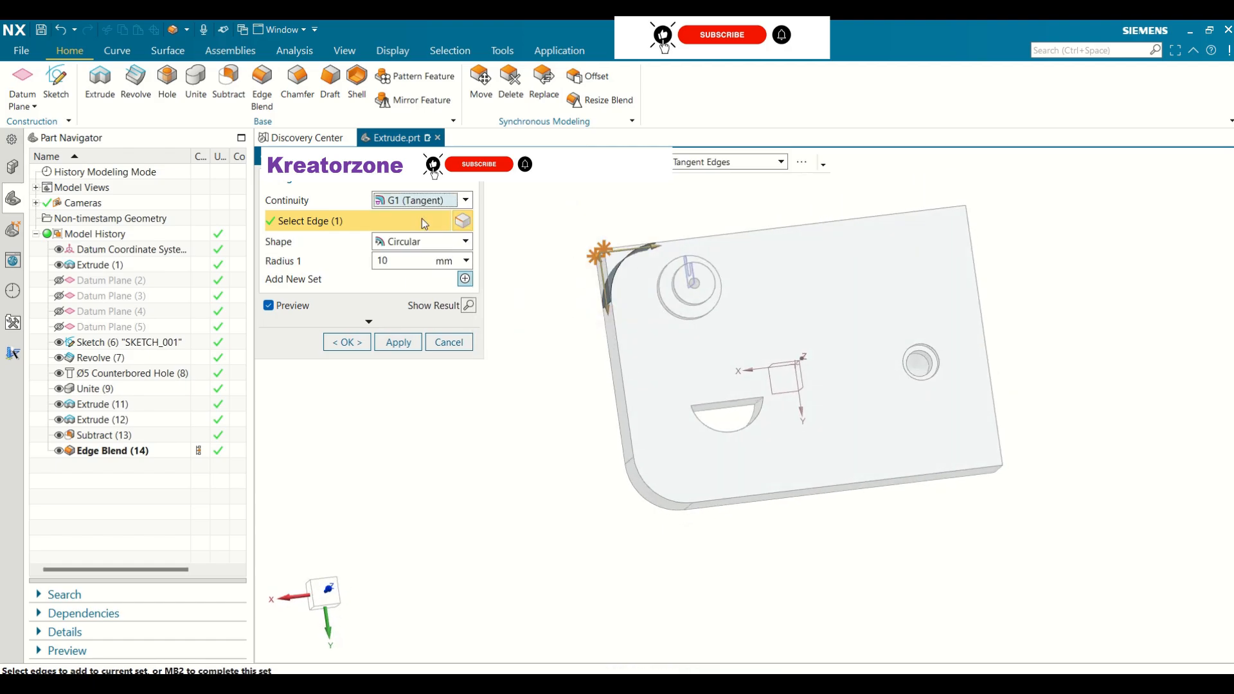
- Change the boss-side corner blend's shape to Conic and set its boundary radius to 15 mm
click(466, 201)
click(384, 260)
click(414, 242)
click(411, 269)
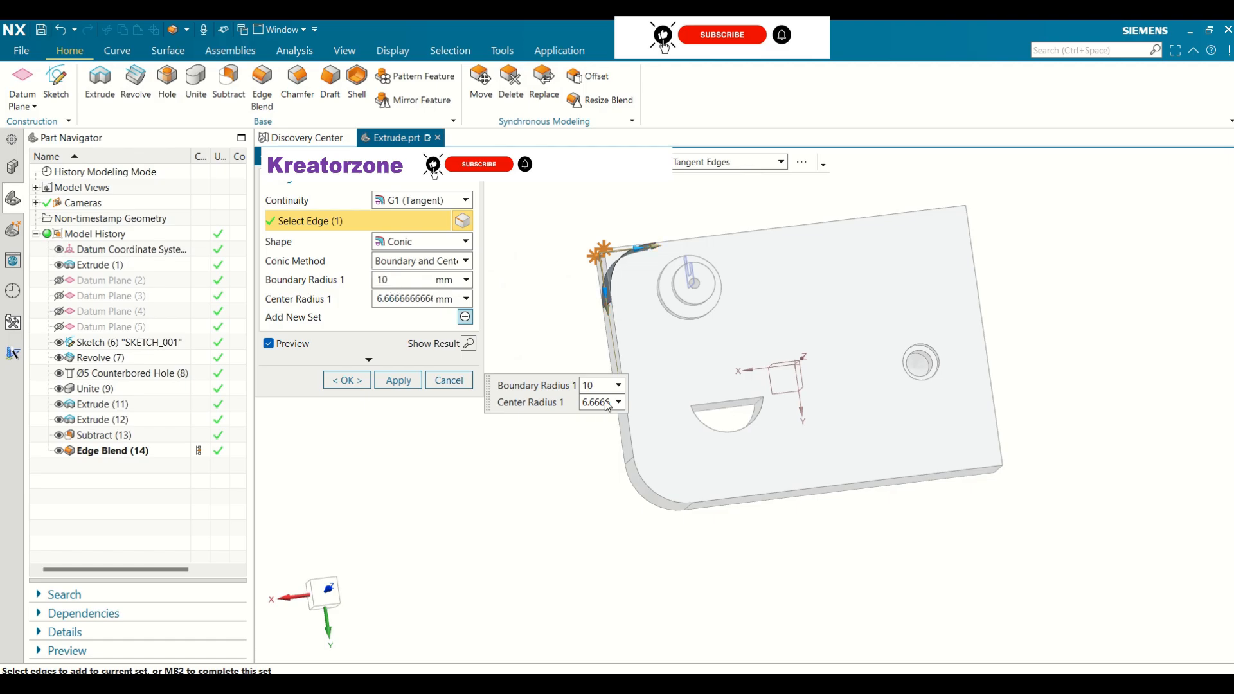
drag(605, 400, 610, 401)
click(604, 407)
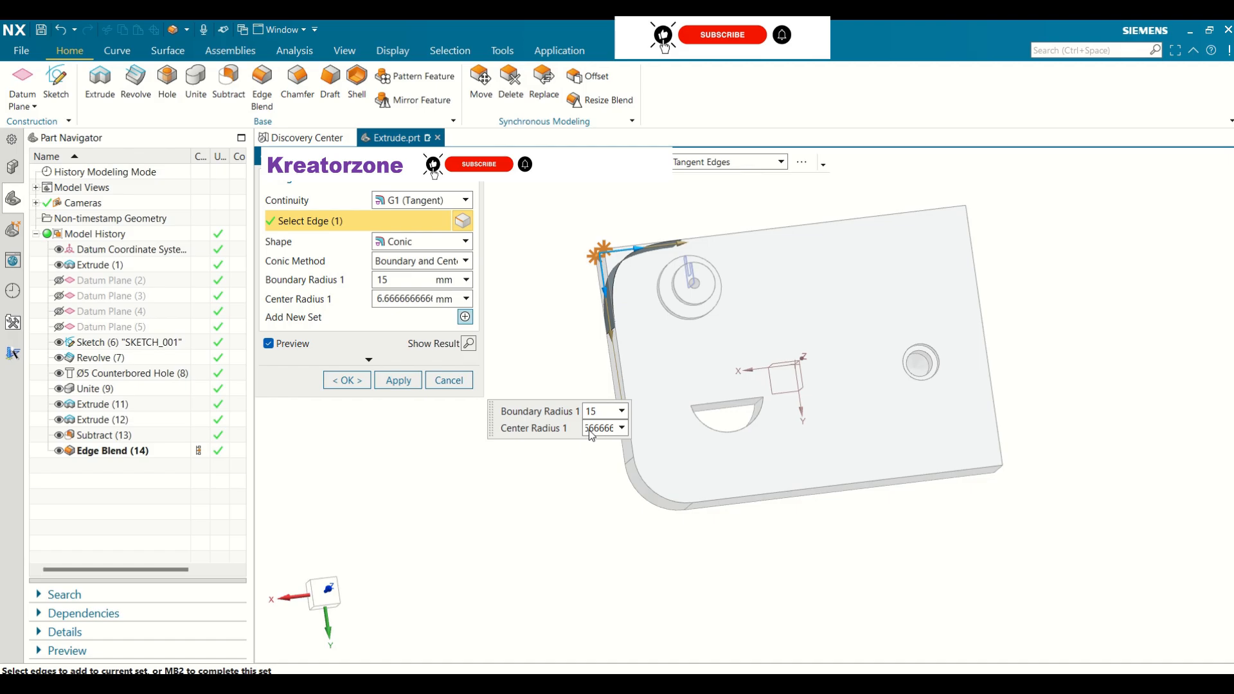
- Set the conic blend's center radius to 5 mm and accept the edge blend
click(622, 428)
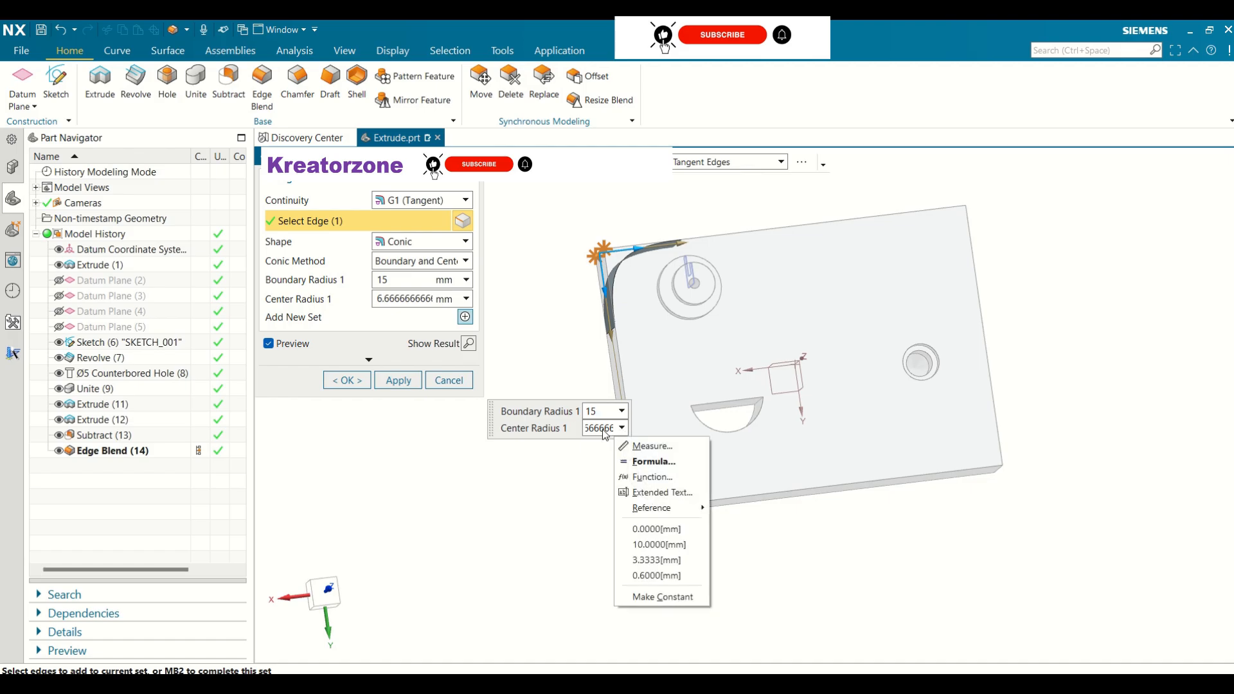
click(403, 299)
drag(377, 298, 448, 301)
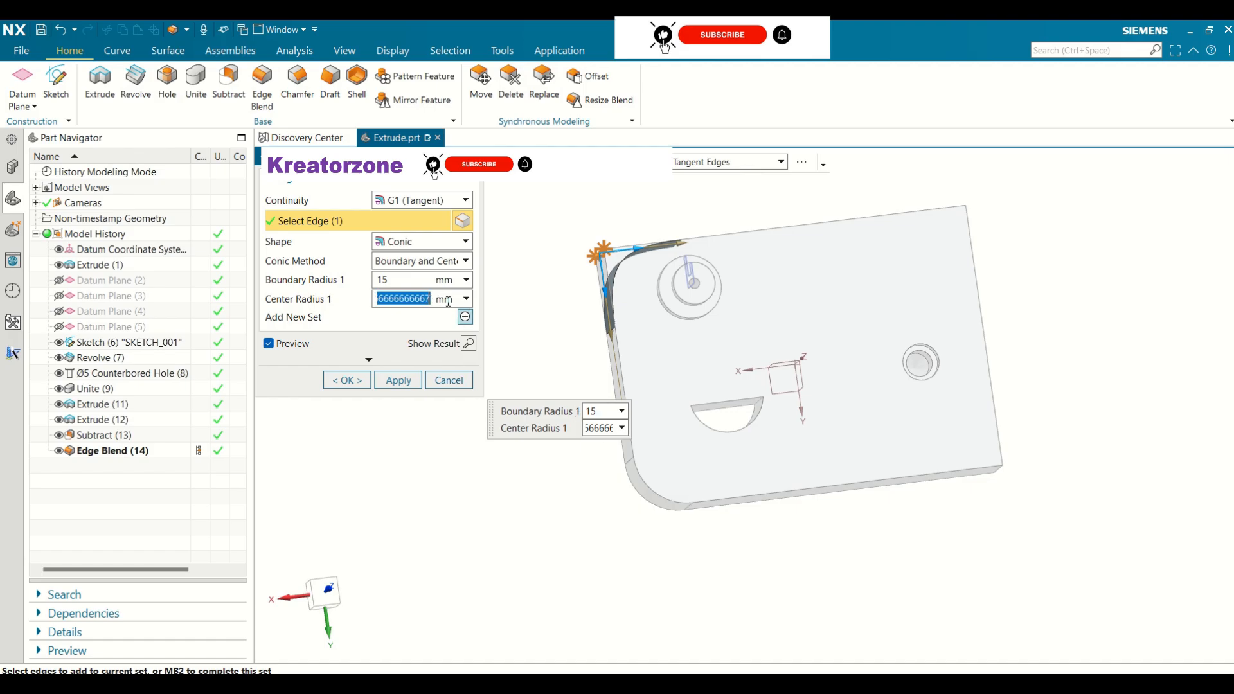
text(5)
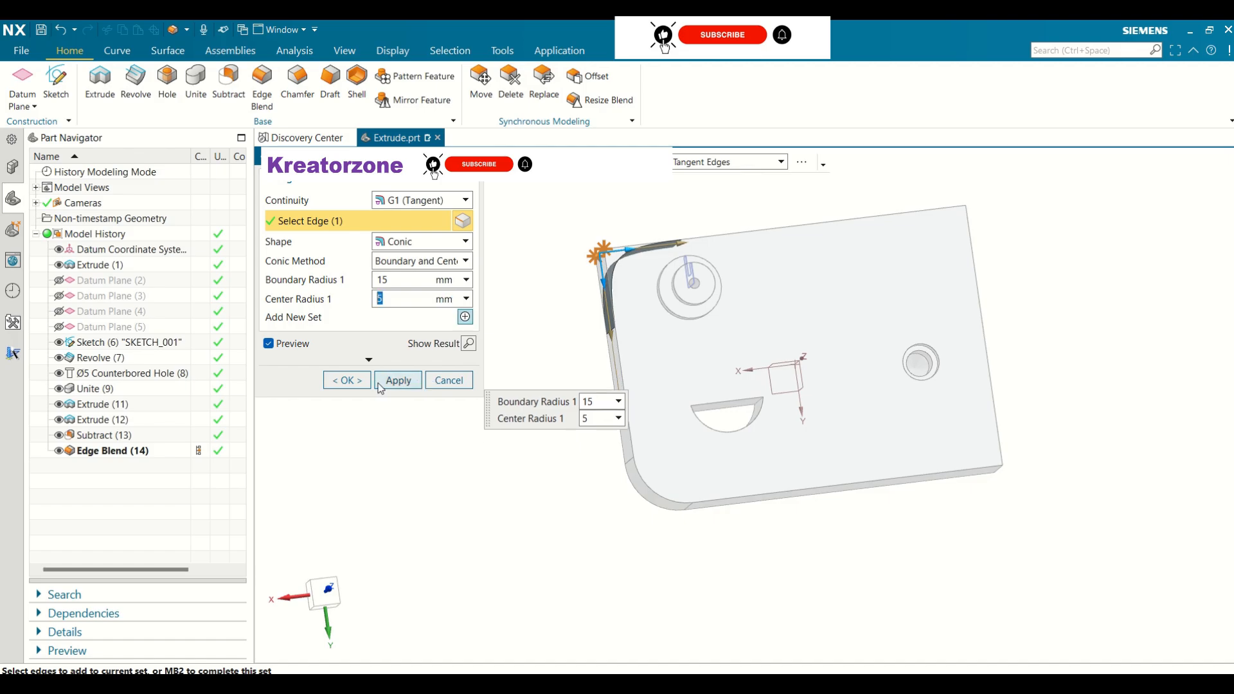
click(356, 380)
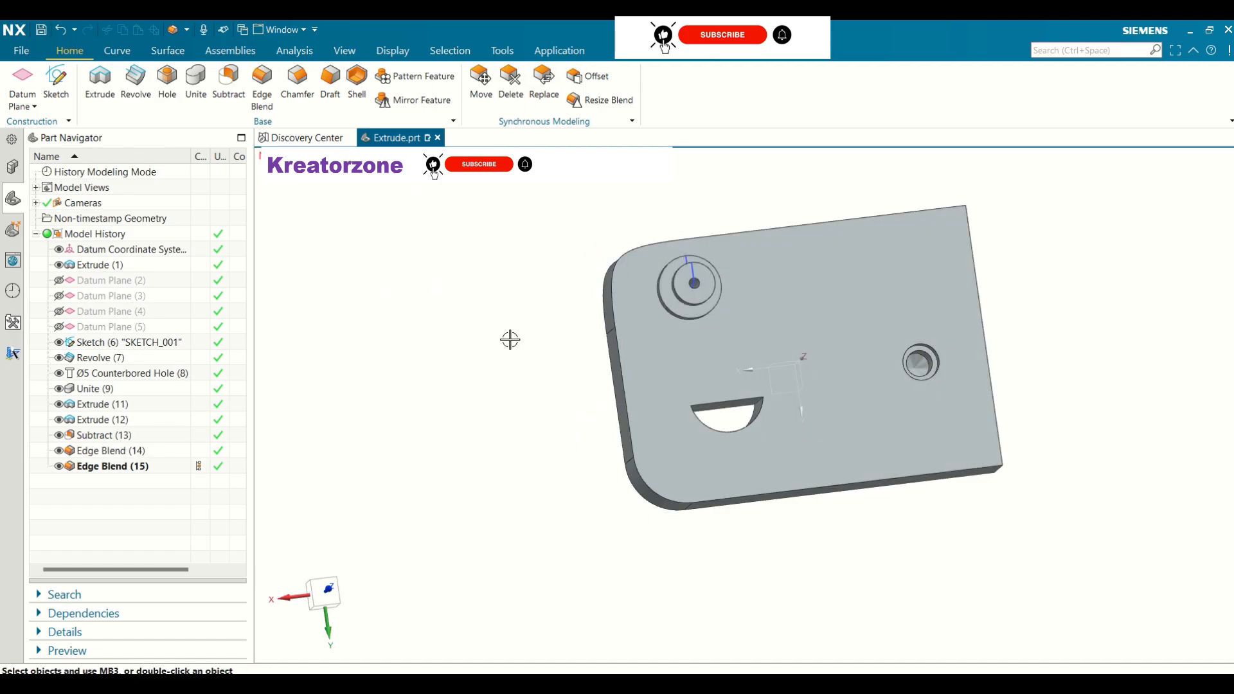
middle_drag(510, 339, 519, 276)
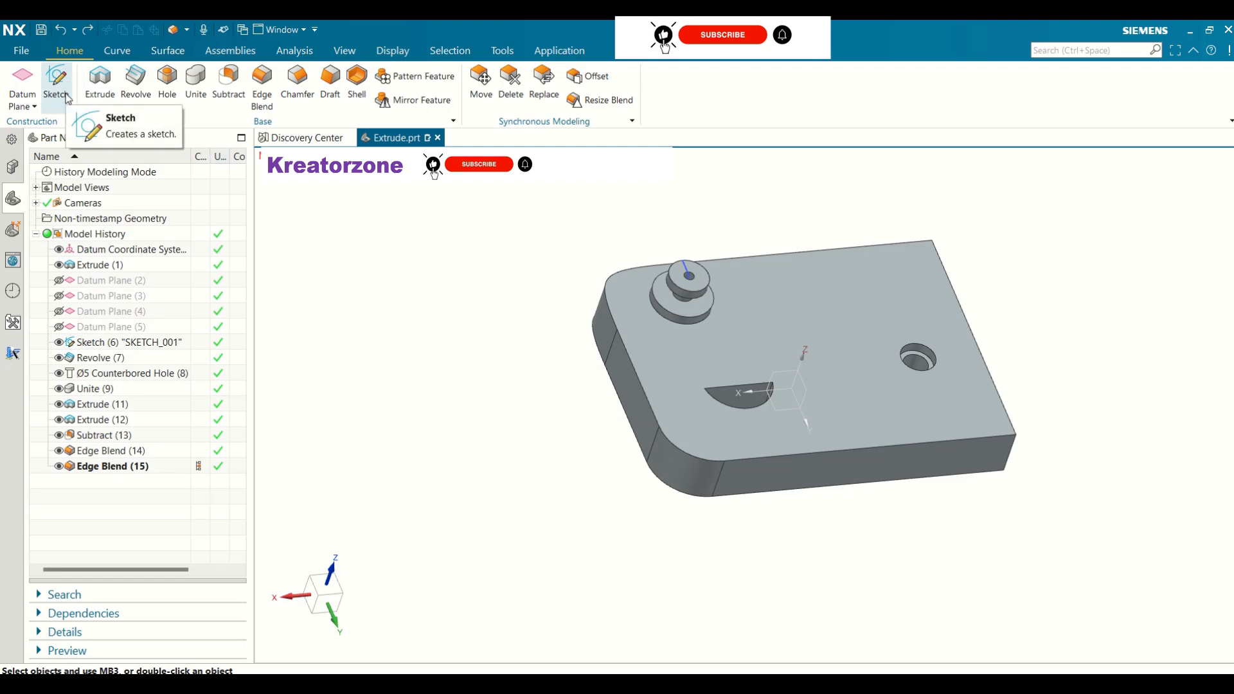
- Chamfer the vertical corner edge at the counterbored-hole end, on the half-round cutout's side, with a symmetric distance of 10 mm
click(292, 98)
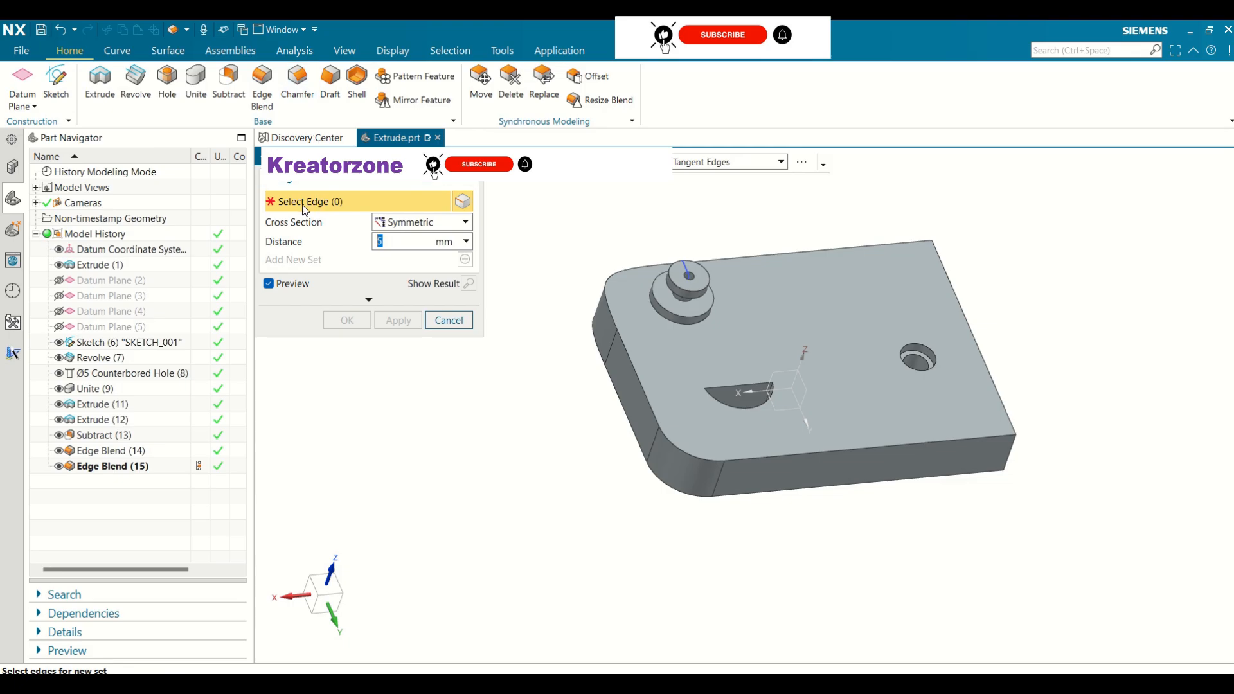
click(1008, 452)
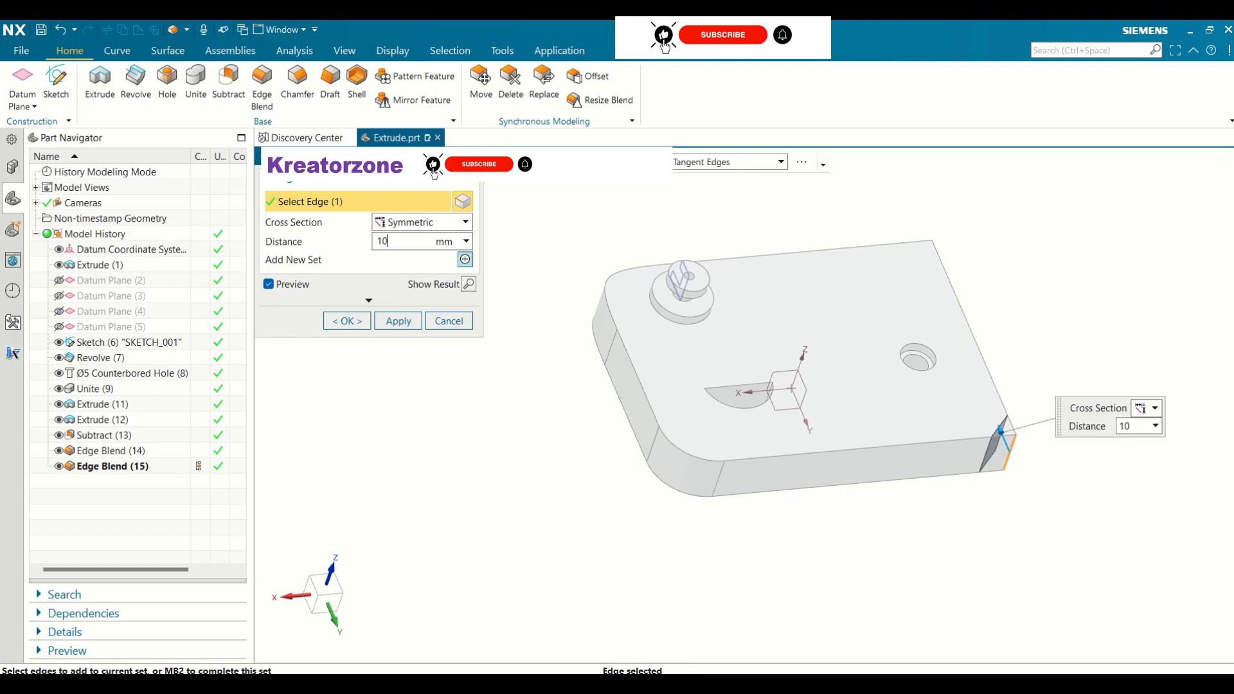
text(10)
key(Return)
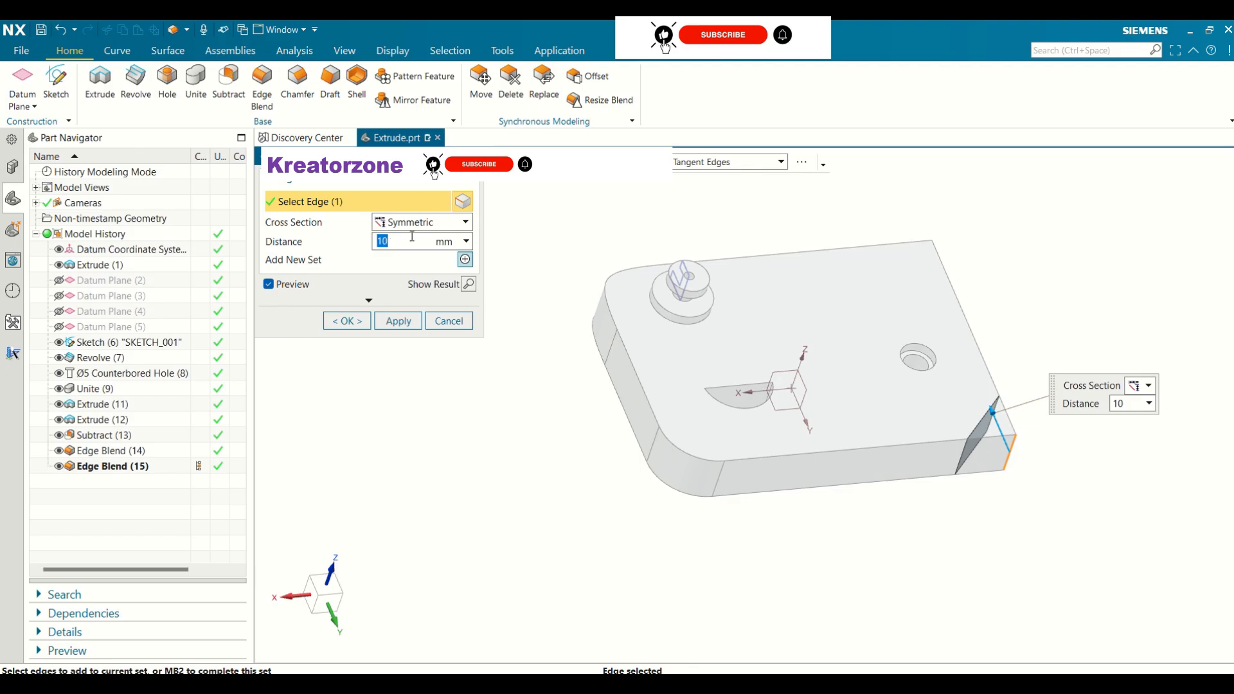
click(346, 320)
middle_drag(576, 328, 548, 364)
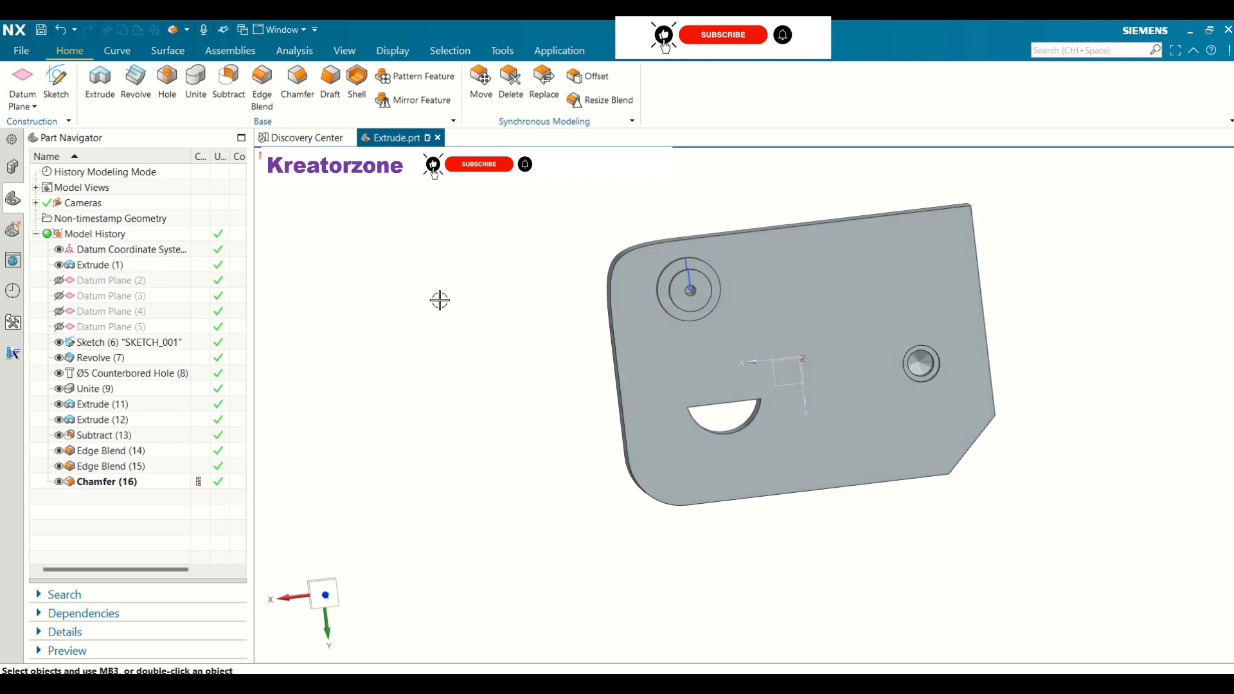
- Set up an asymmetric chamfer on the remaining sharp vertical corner edge, with Distance 1 set to 20 mm
click(291, 97)
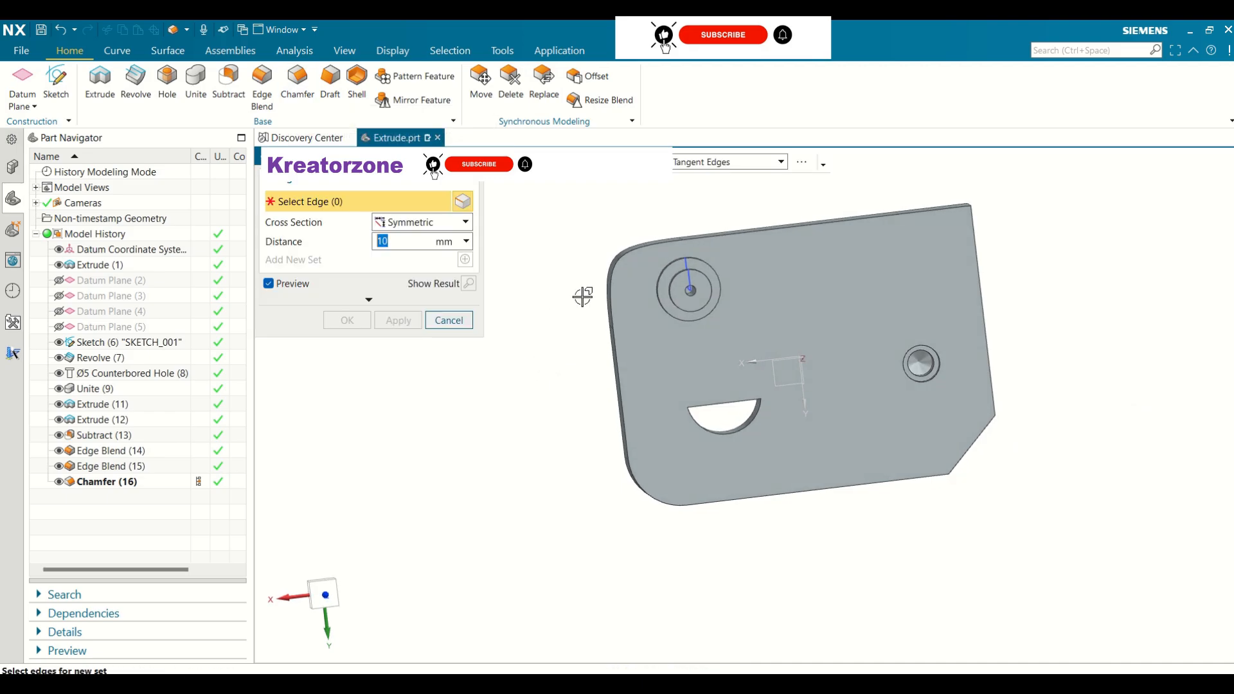
mouse_move(986, 275)
middle_down()
mouse_move(1029, 290)
mouse_move(983, 267)
middle_up()
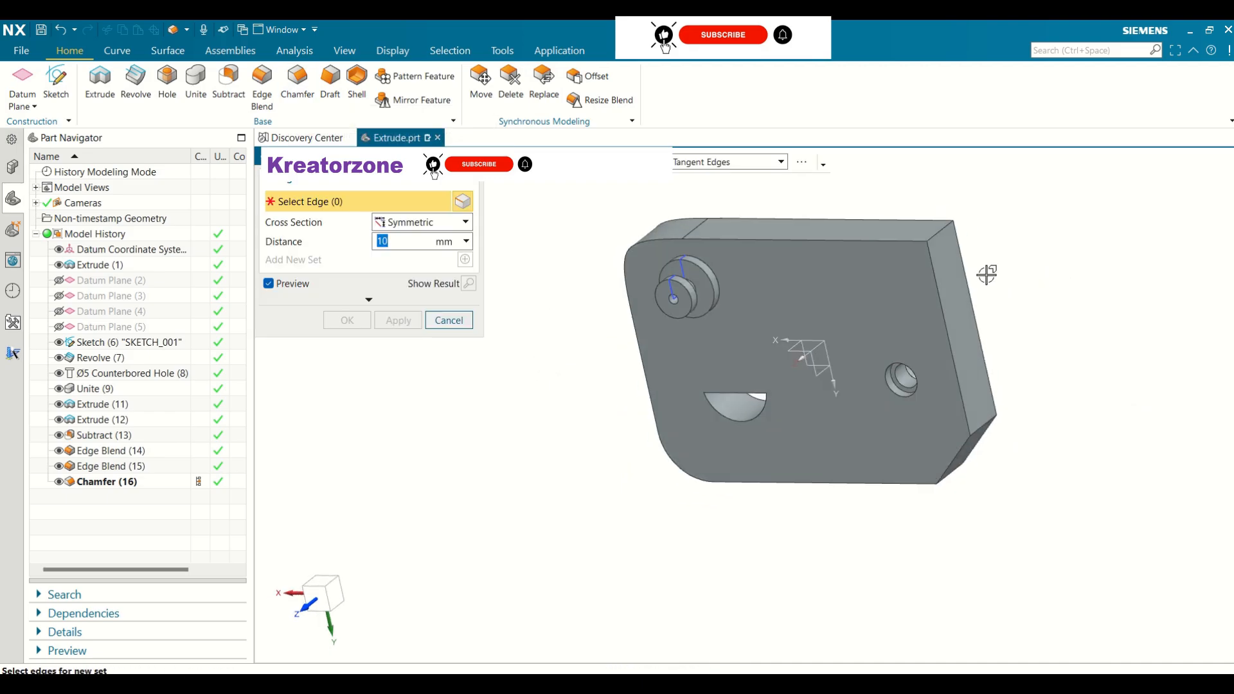
click(939, 239)
click(465, 223)
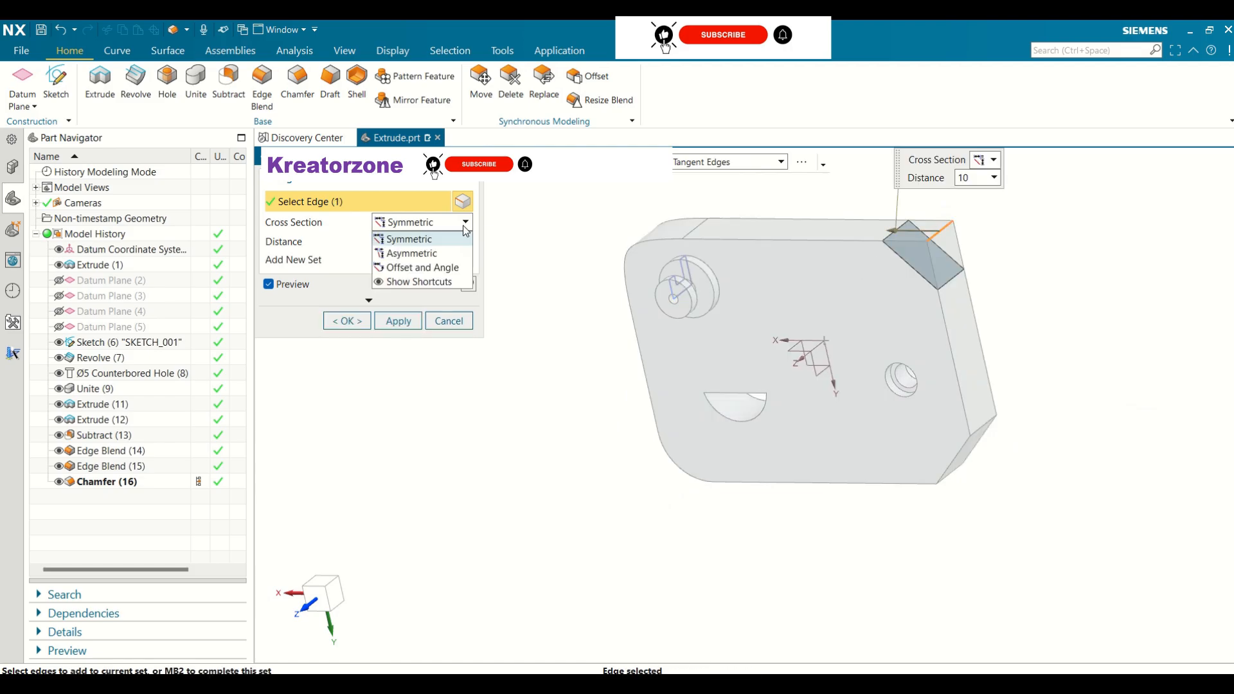
click(435, 254)
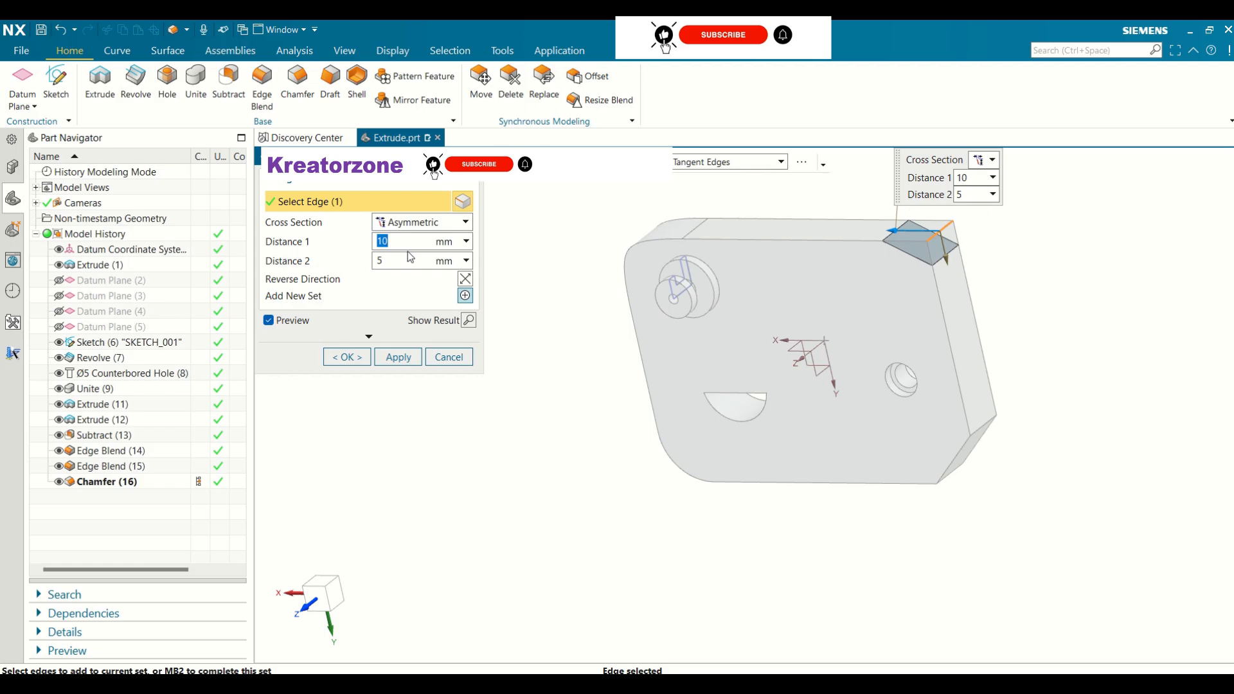
middle_drag(1044, 291, 1077, 265)
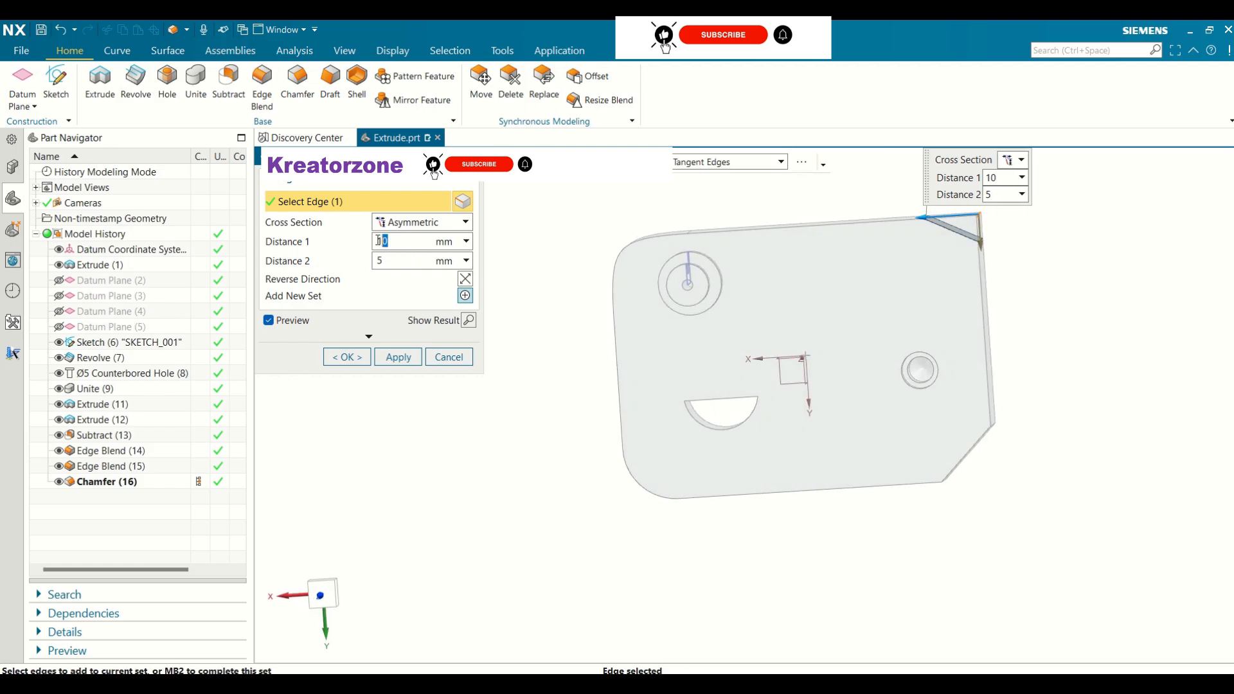
text(2)
key(Return)
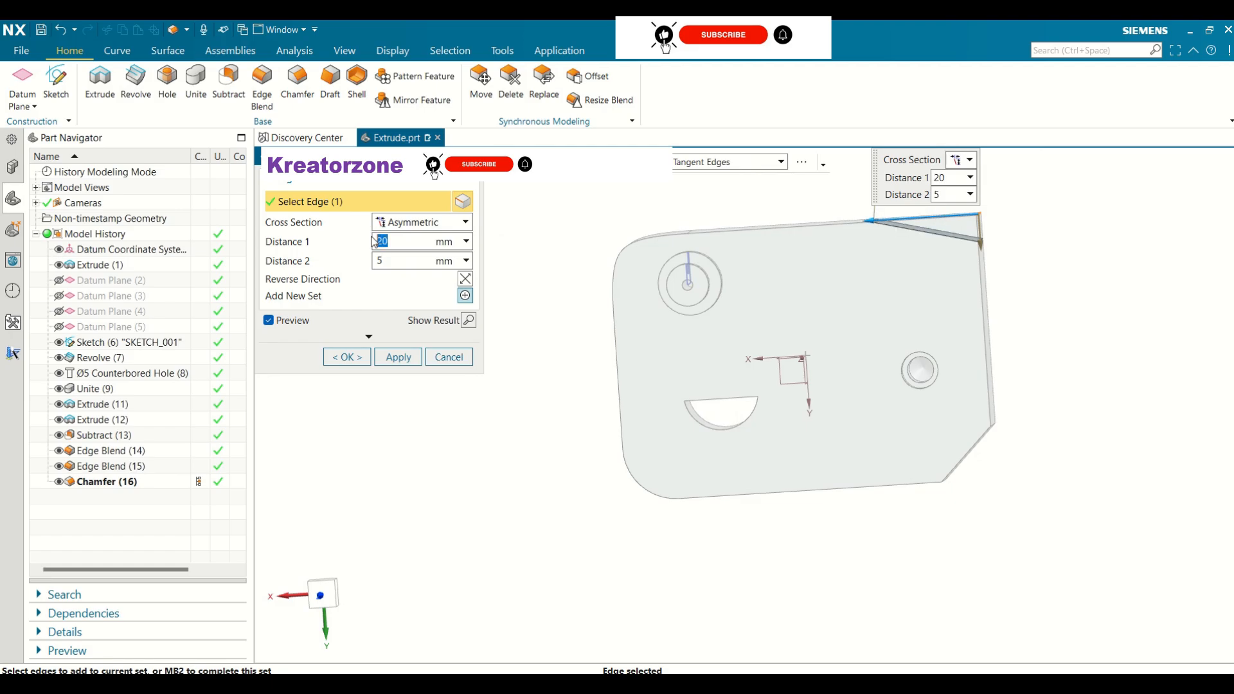
- Set the asymmetric chamfer's Distance 2 to 10 mm and accept it
click(385, 260)
text(10)
key(Return)
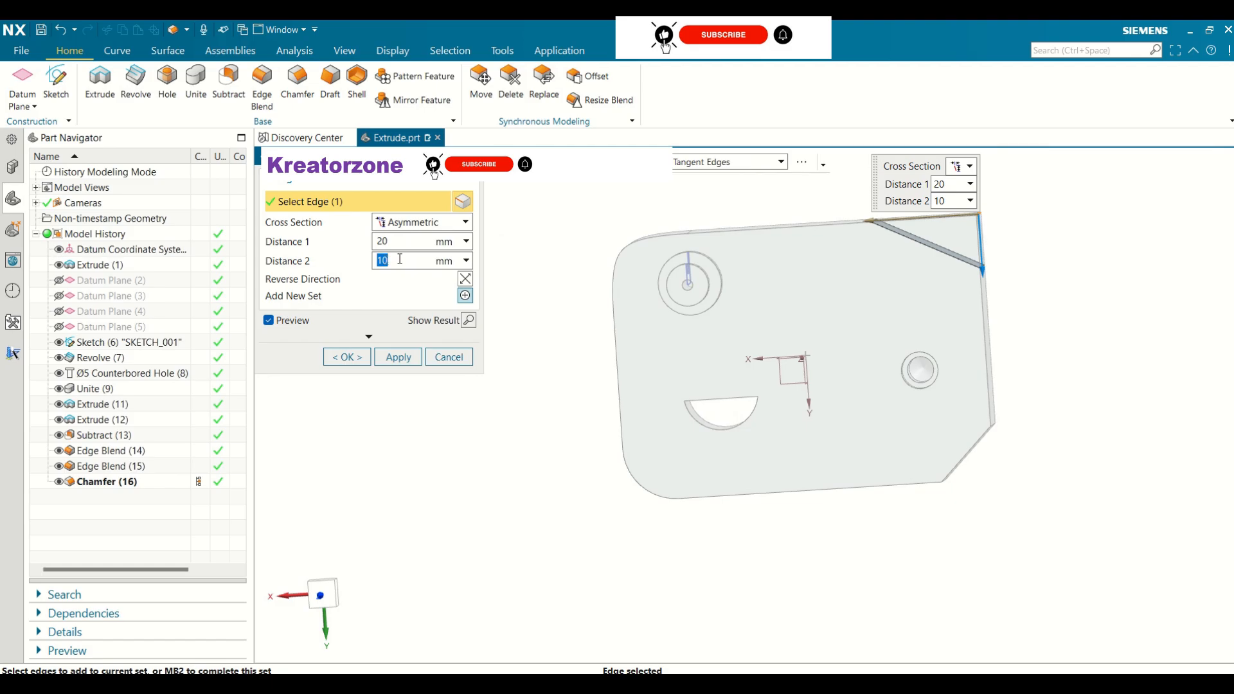
click(347, 357)
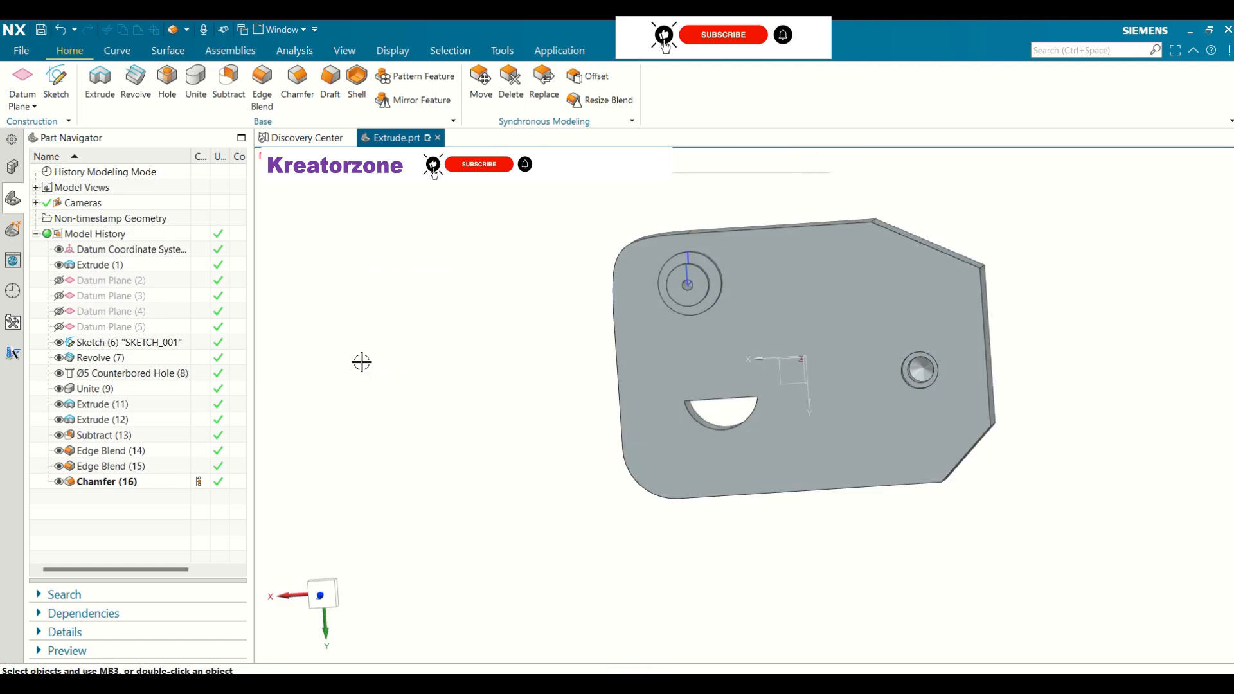
middle_drag(868, 338, 842, 325)
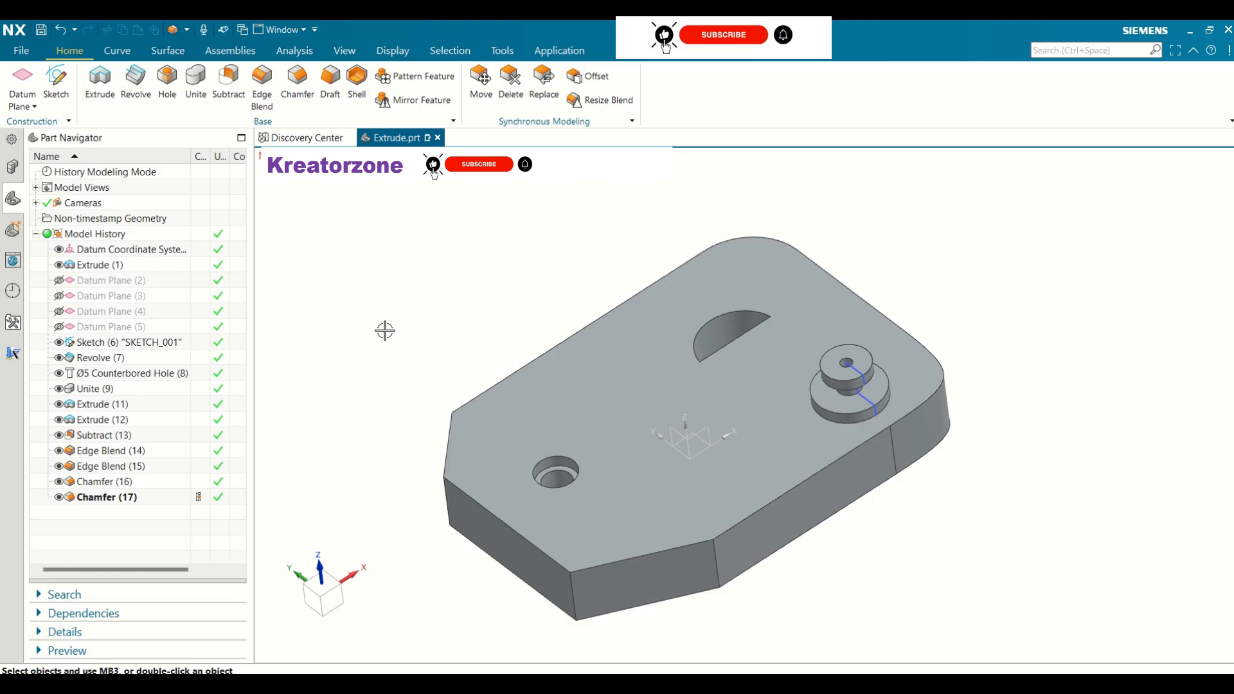
- Begin a Circular edge blend of 15 mm radius on the asymmetric chamfer's vertical edge along the boss-side long face, then add a new edge set
click(262, 80)
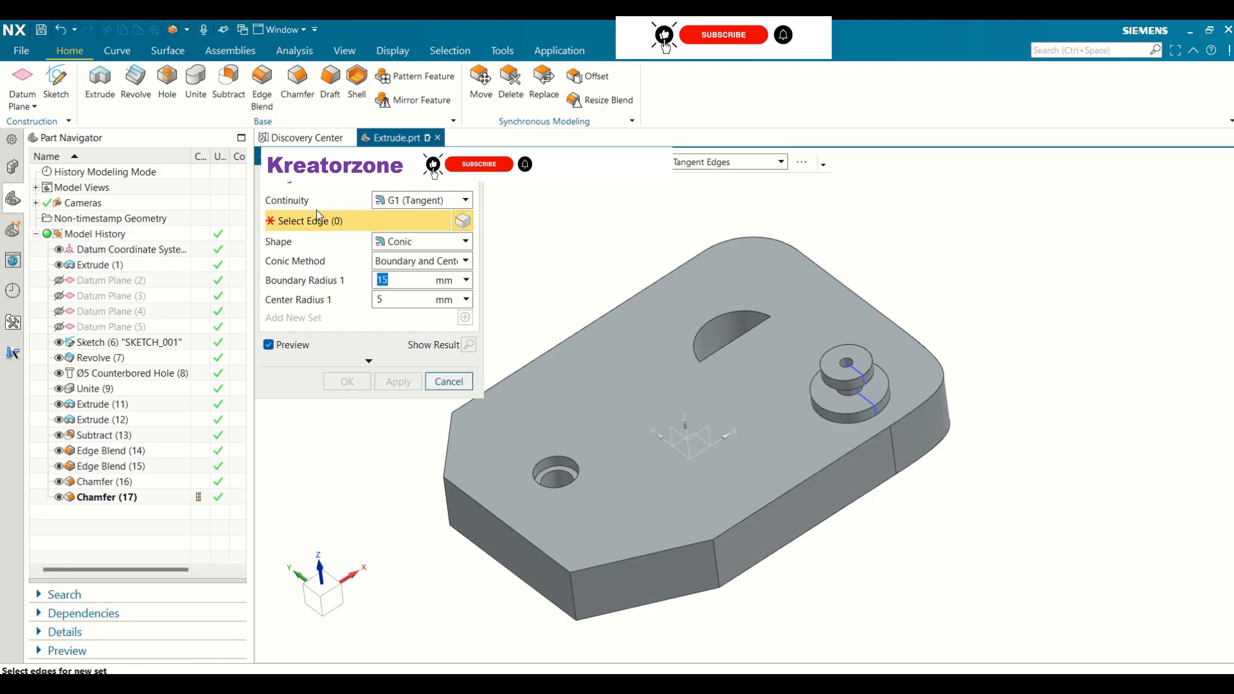
click(415, 242)
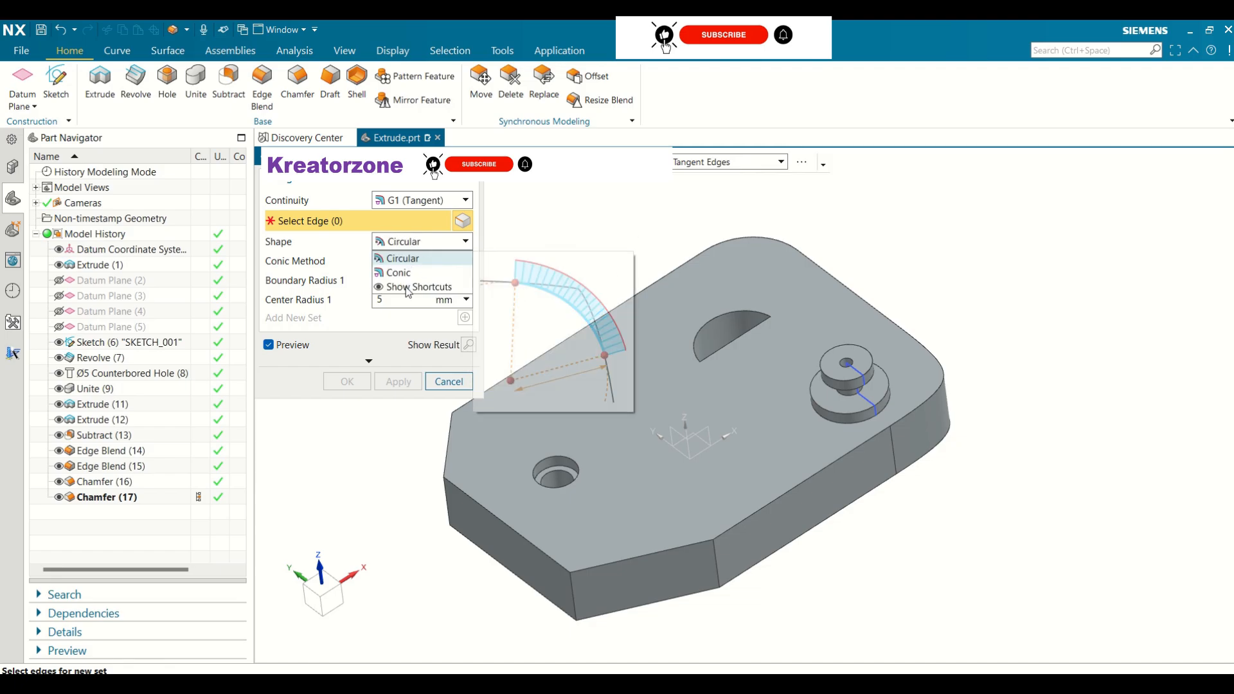
click(408, 260)
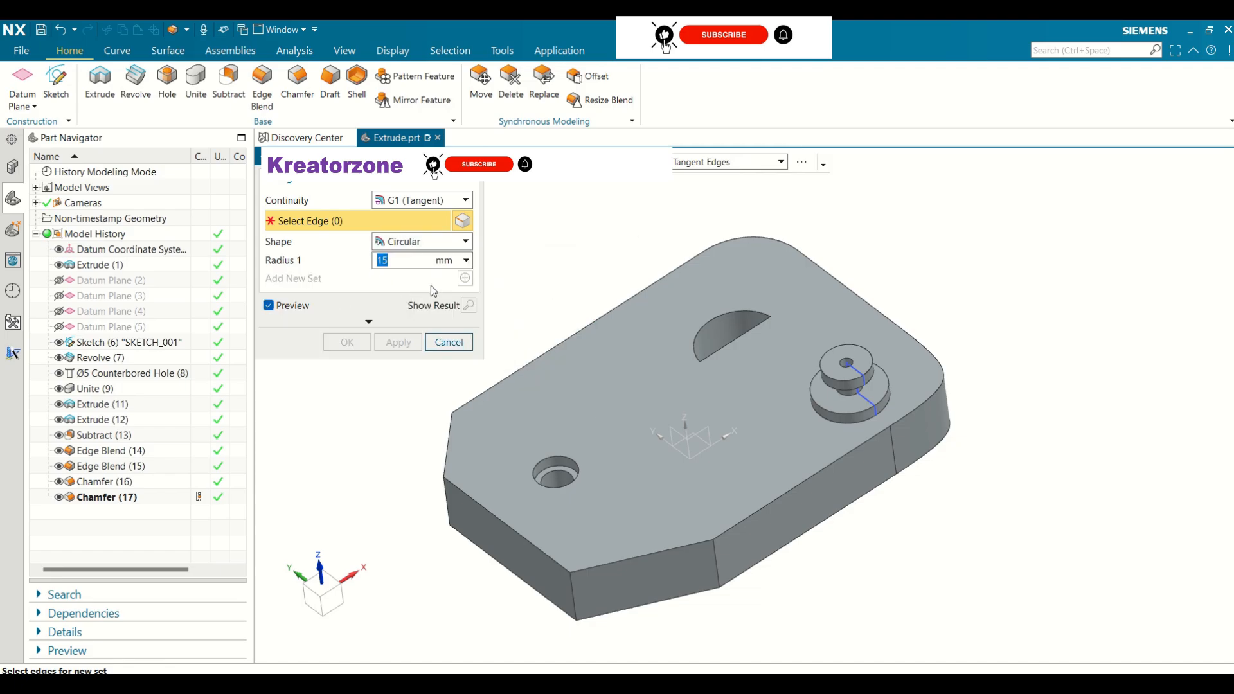
click(715, 564)
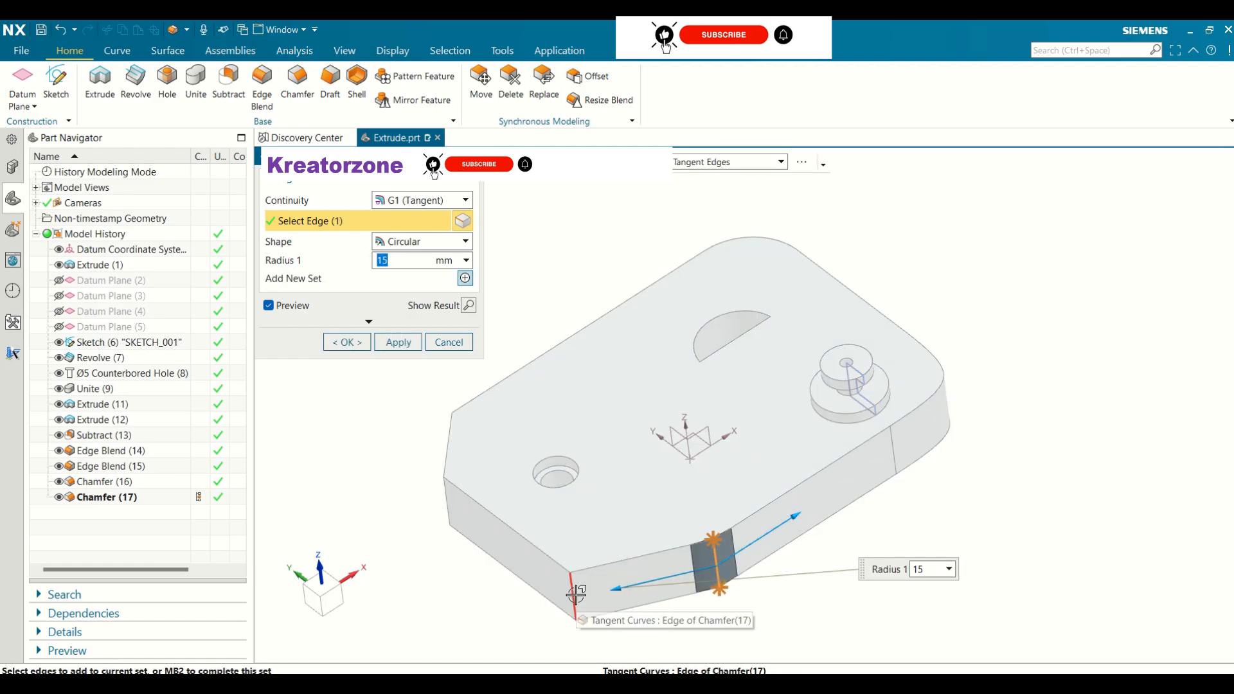
click(465, 279)
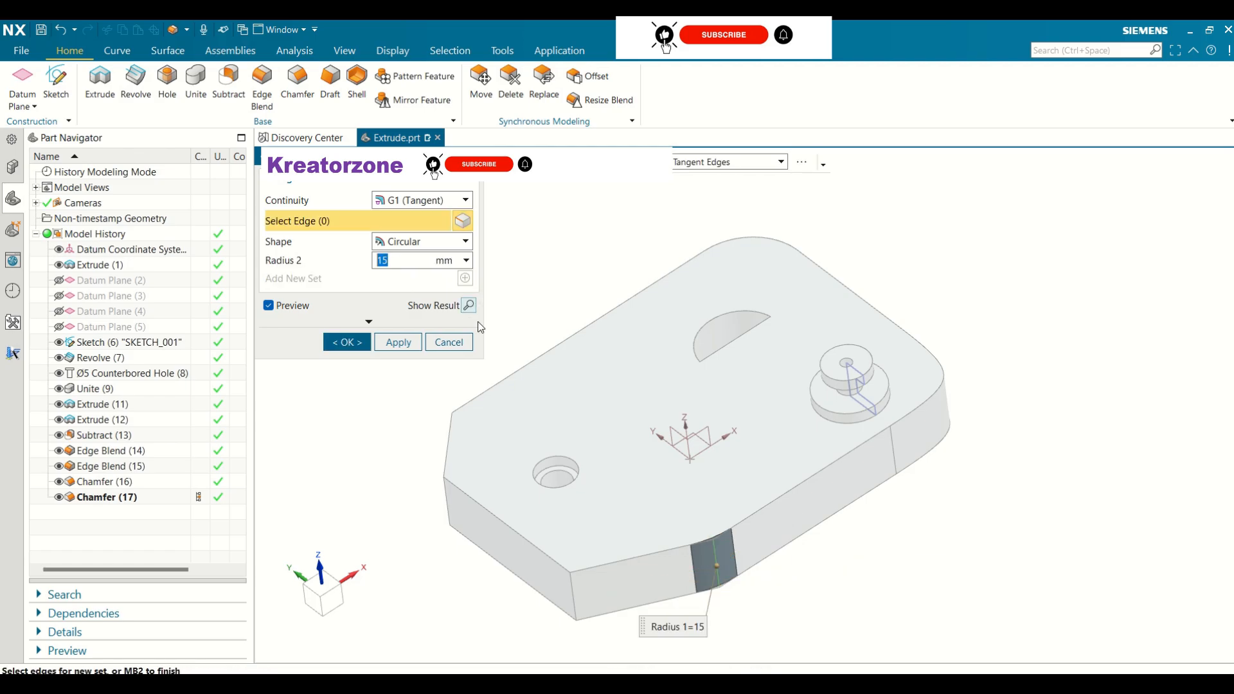
- Add the other three vertical chamfer edges as the second set with a 10 mm radius and accept the edge blend
click(572, 587)
click(445, 503)
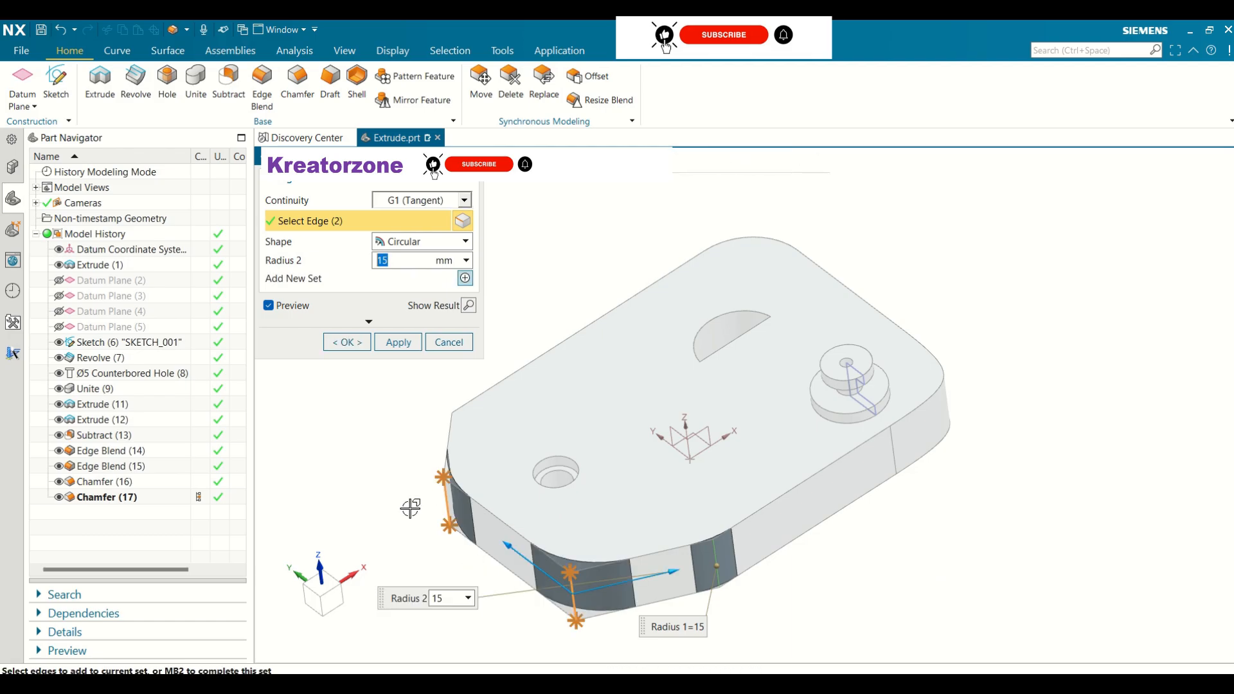
scroll(485, 432, down, 5)
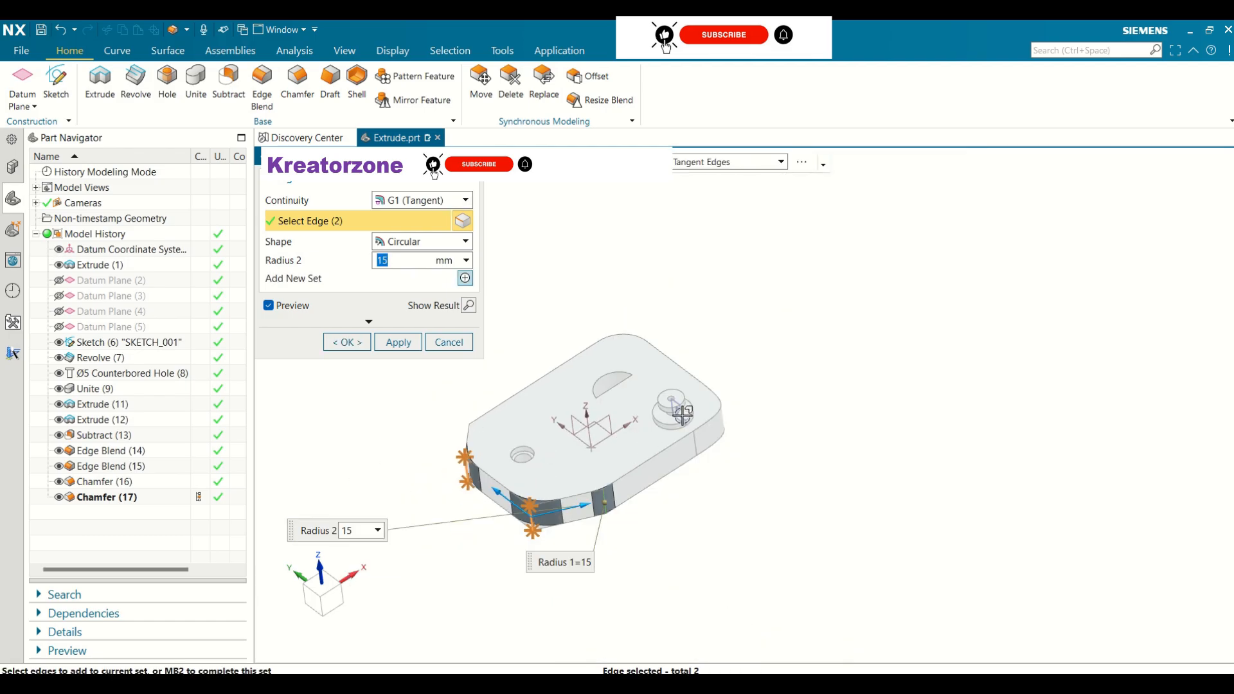
middle_drag(682, 415, 576, 523)
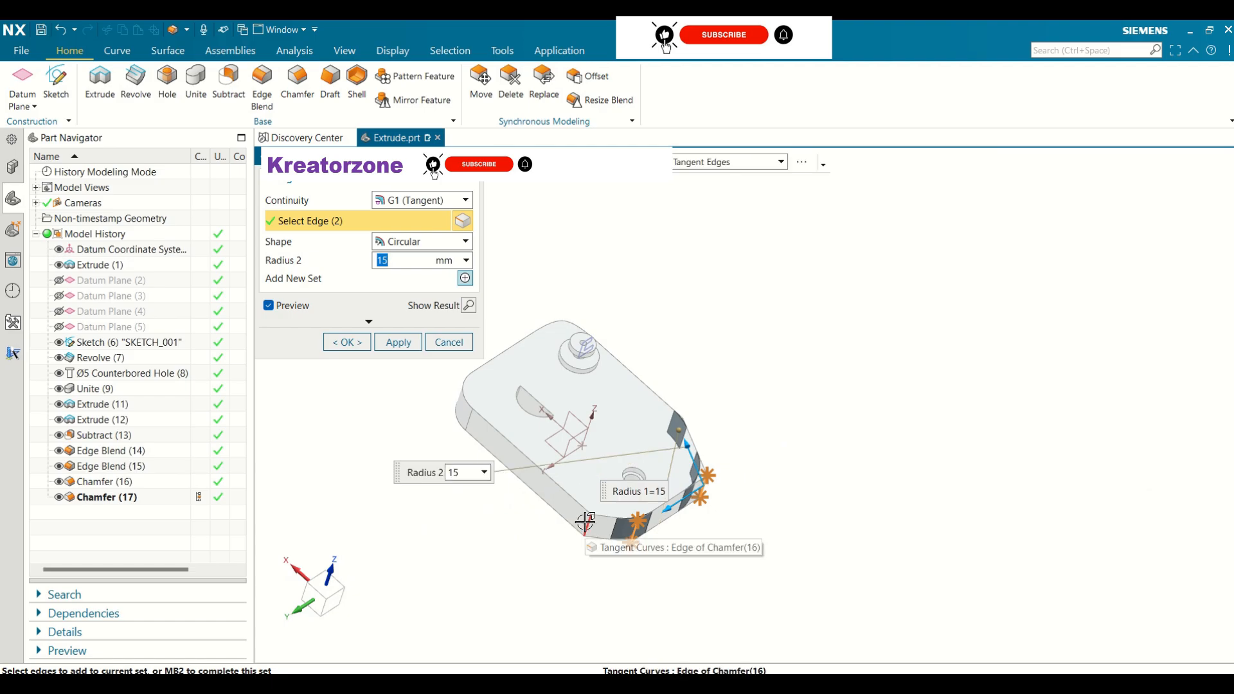
click(585, 523)
click(394, 260)
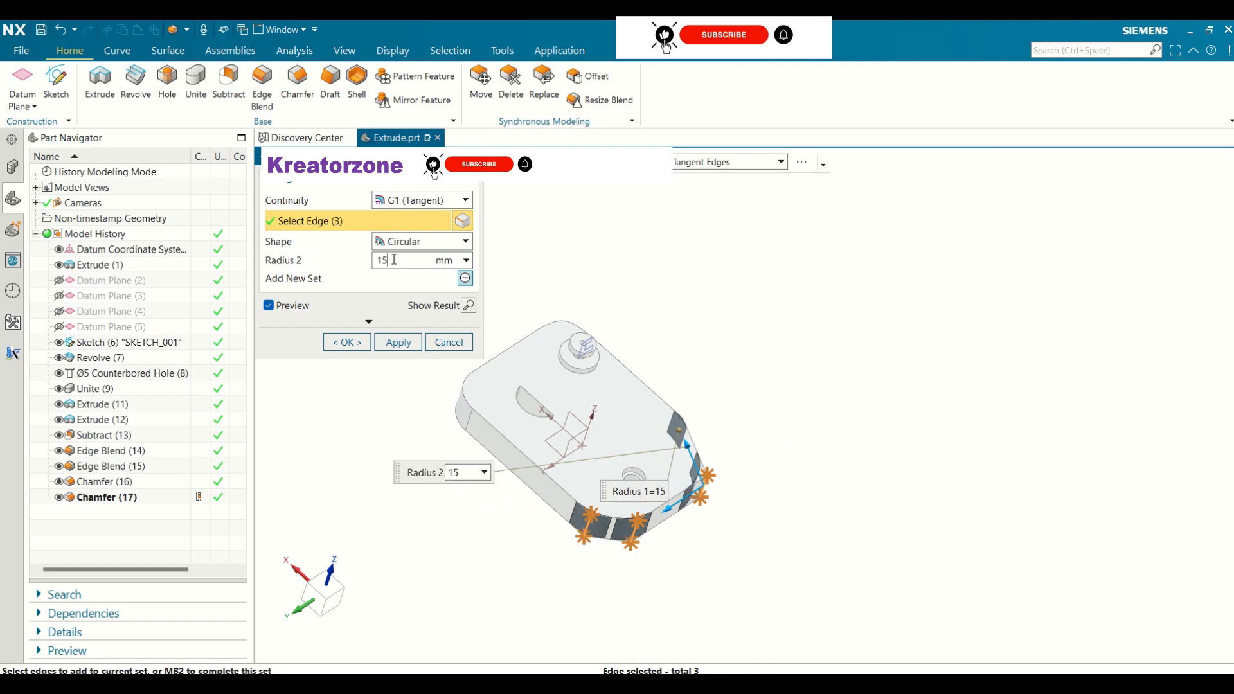
text(0)
key(Return)
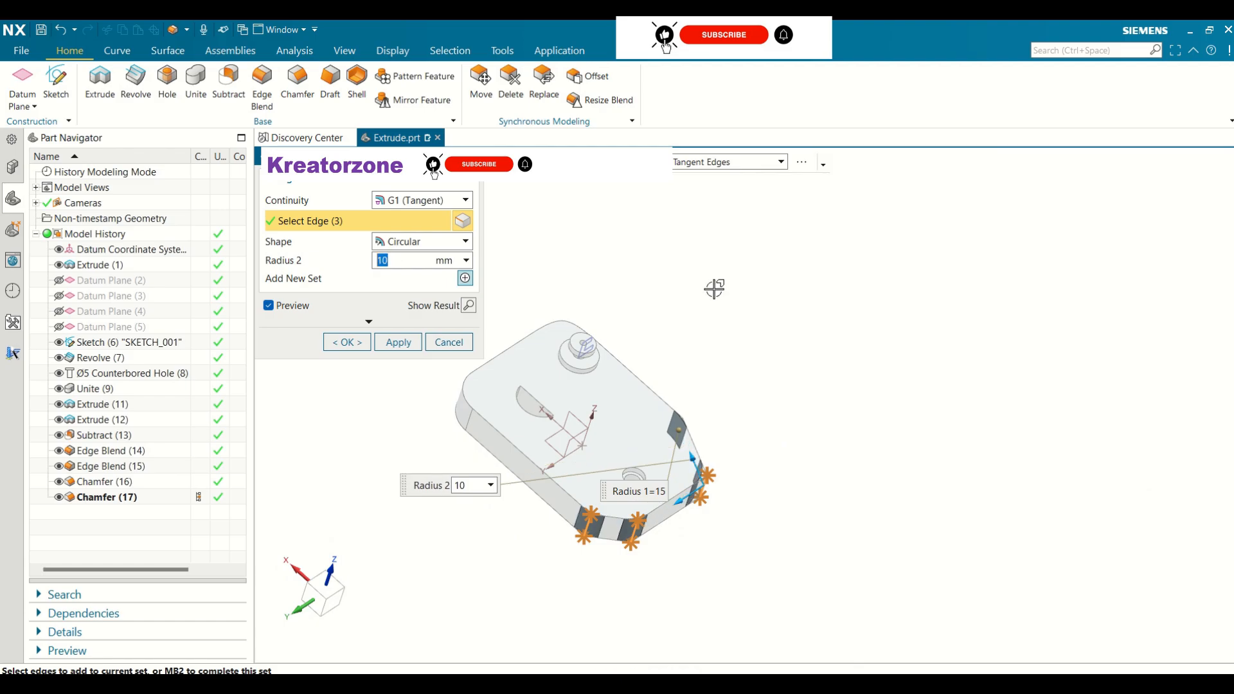
middle_drag(710, 284, 666, 278)
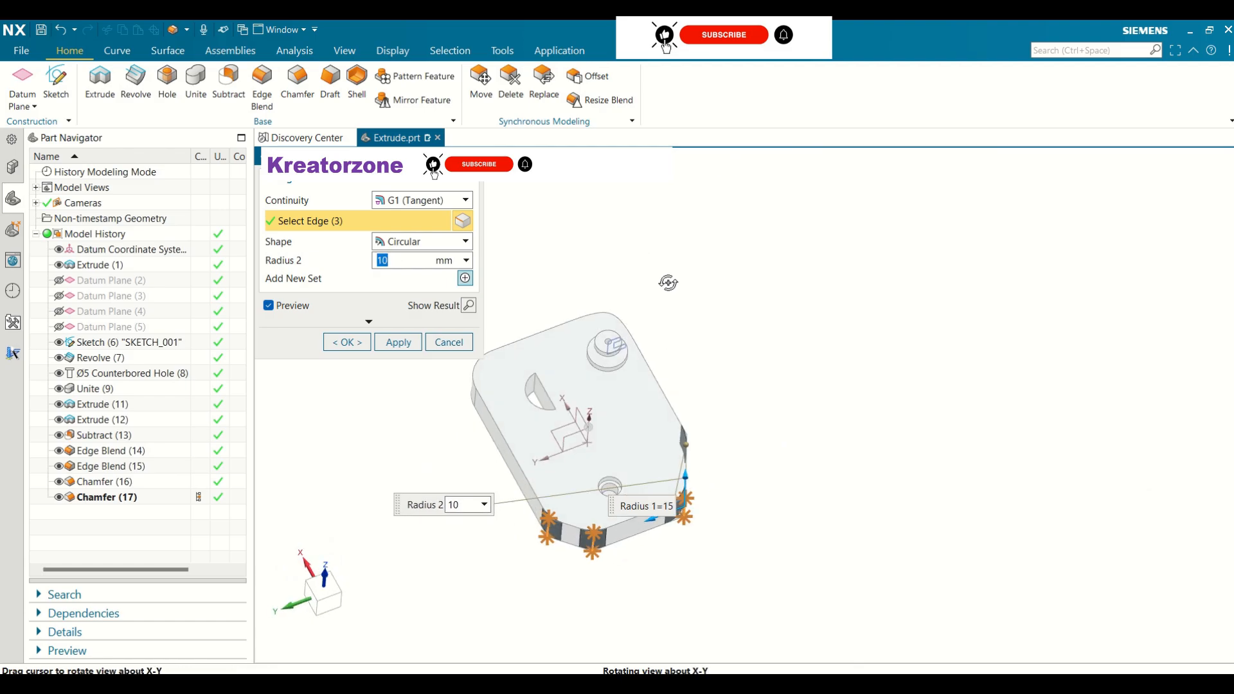
click(347, 342)
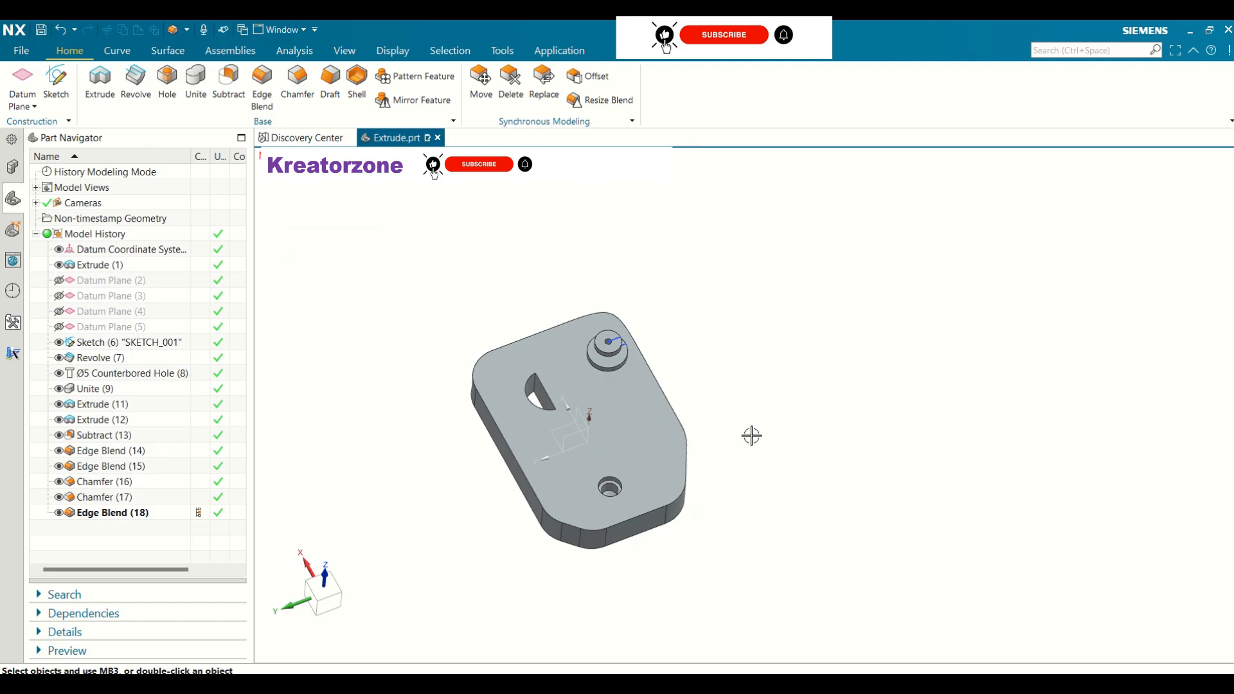
- Set up a Face draft with the Z axis as draw direction and the block's bottom face as the stationary face
middle_drag(752, 435, 675, 361)
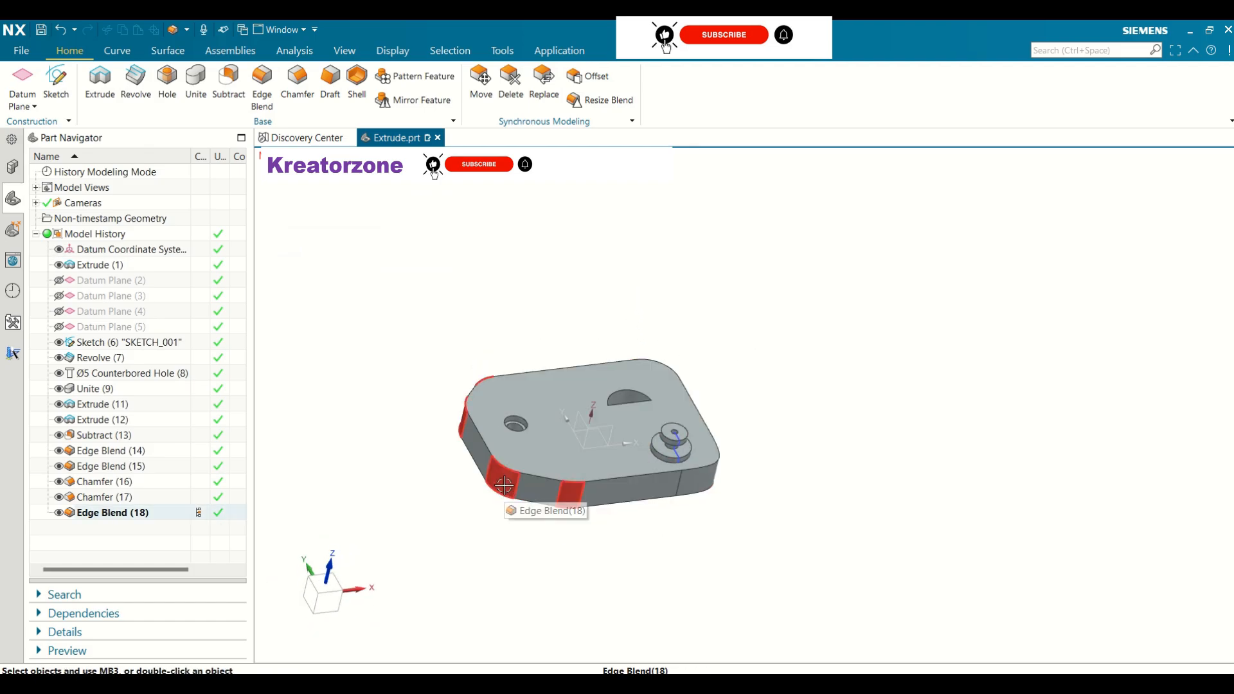
middle_drag(413, 339, 432, 319)
scroll(628, 417, up, 3)
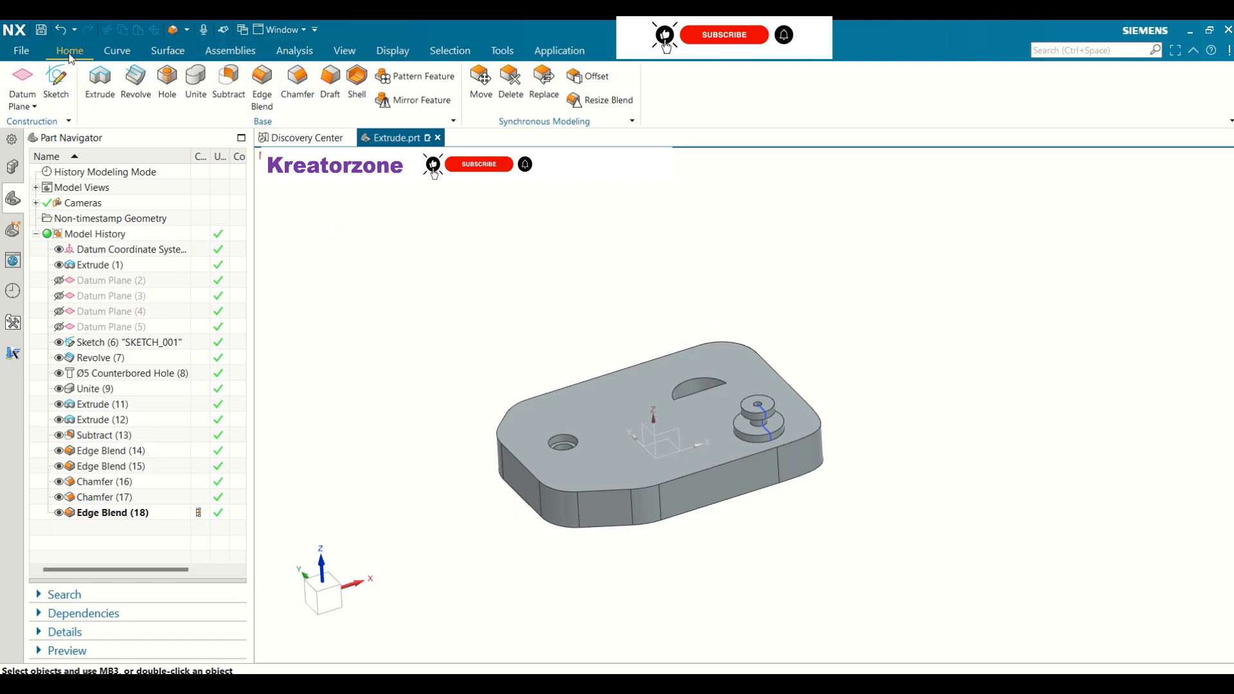
click(331, 89)
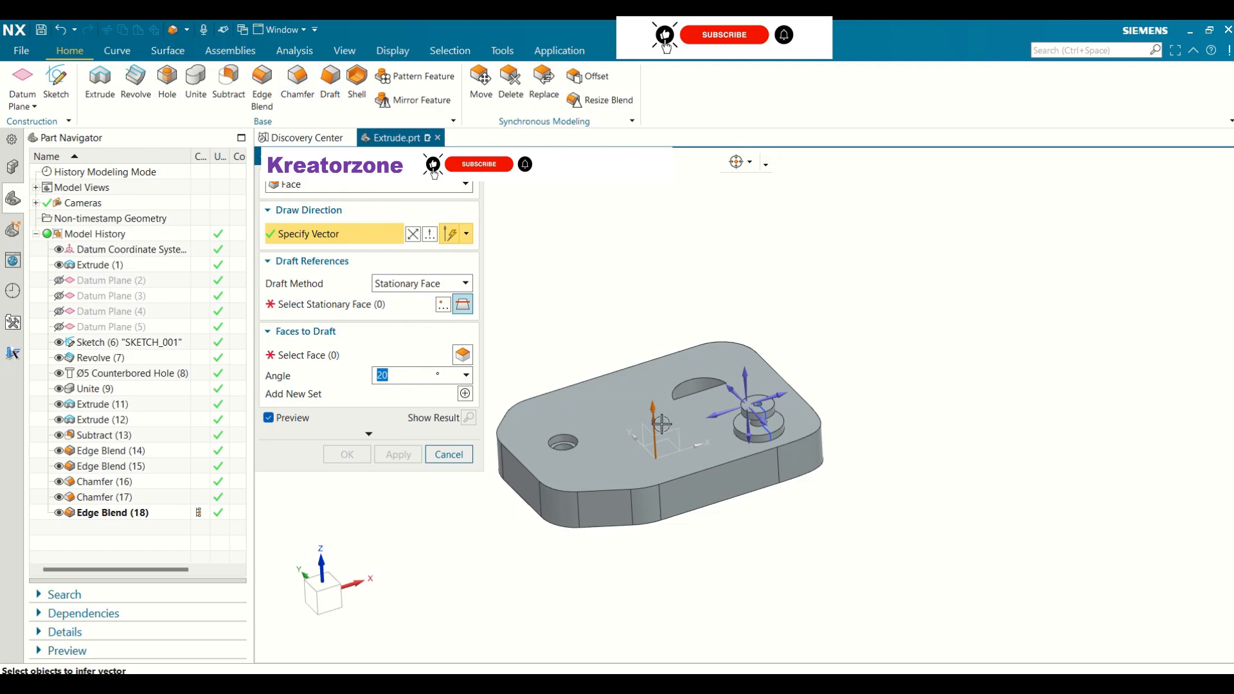
click(745, 382)
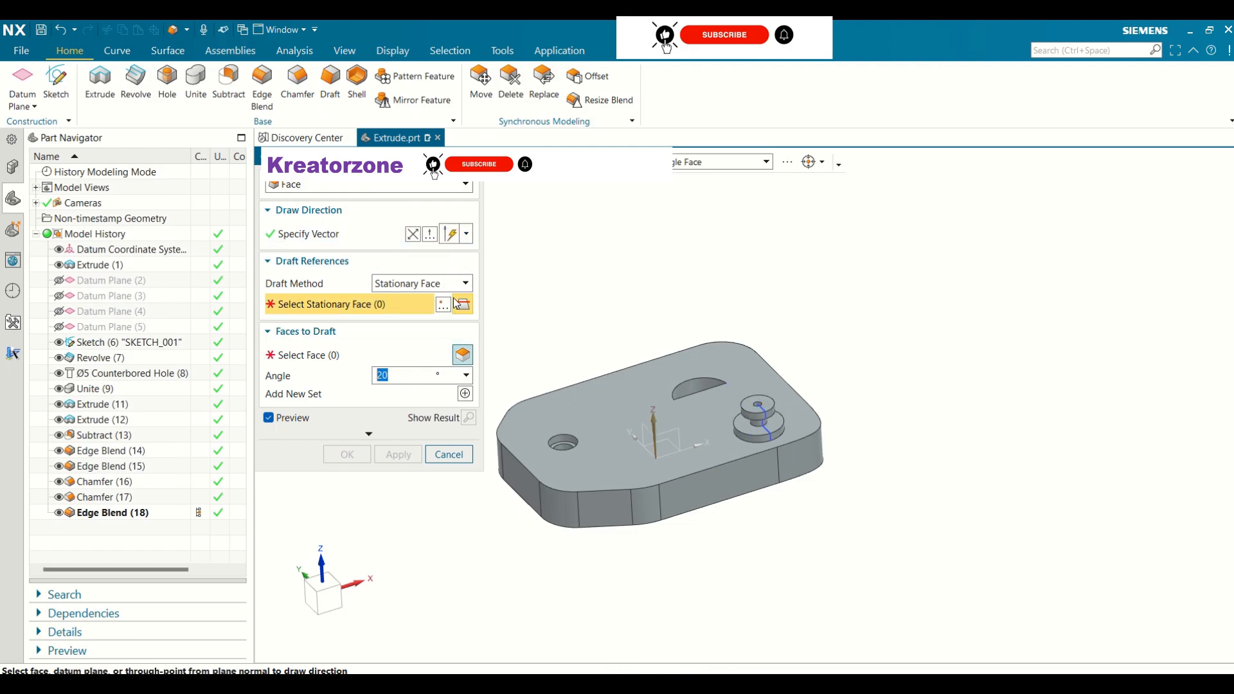
middle_drag(774, 309, 748, 374)
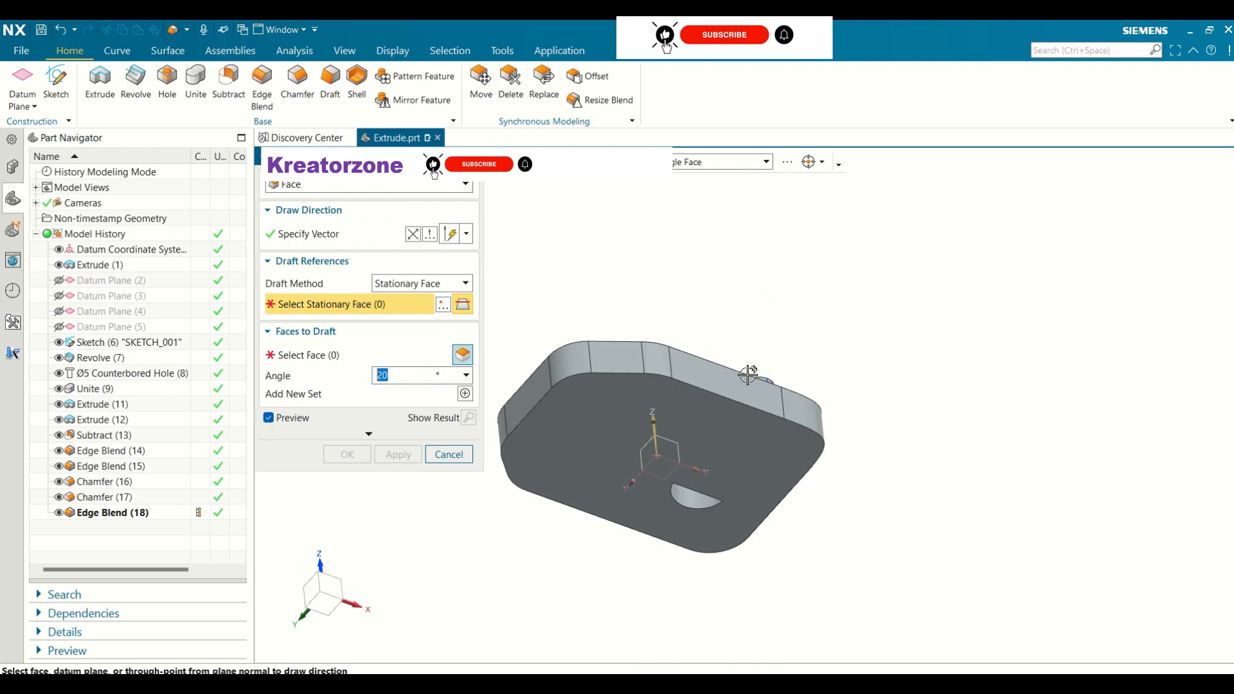
click(717, 425)
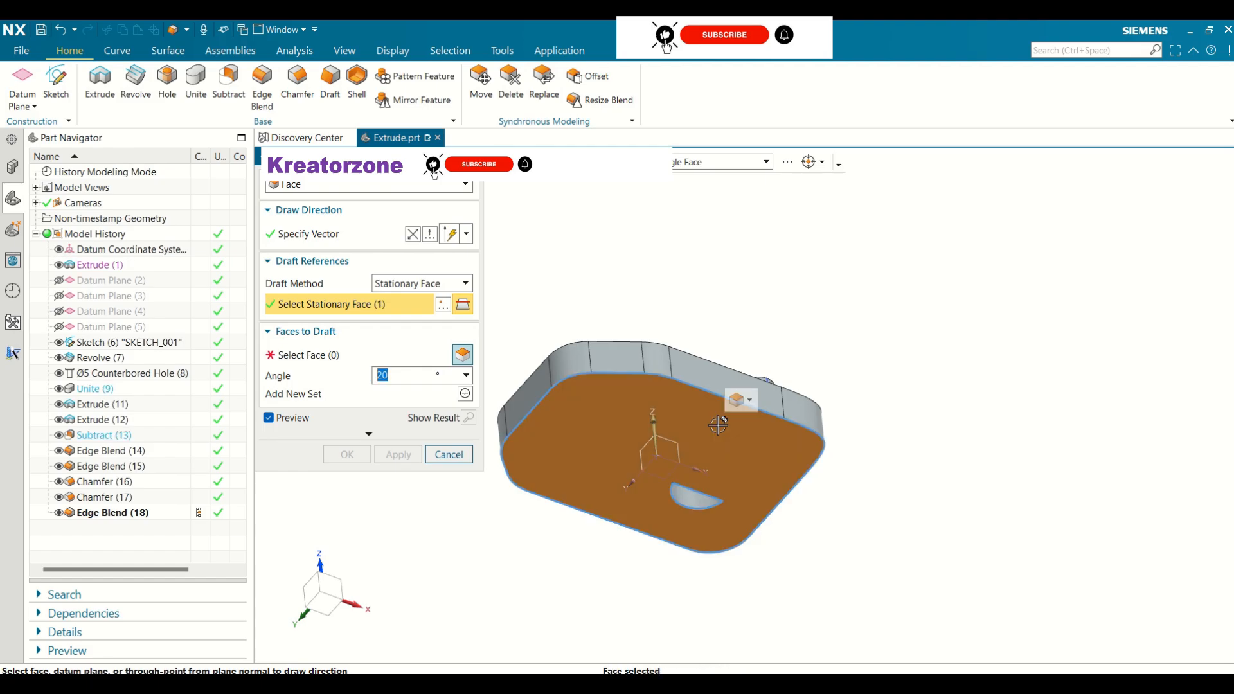
- Select the tangent chain of outer side faces as the faces to draft and try an angle of 30°
click(310, 357)
middle_drag(797, 324, 578, 526)
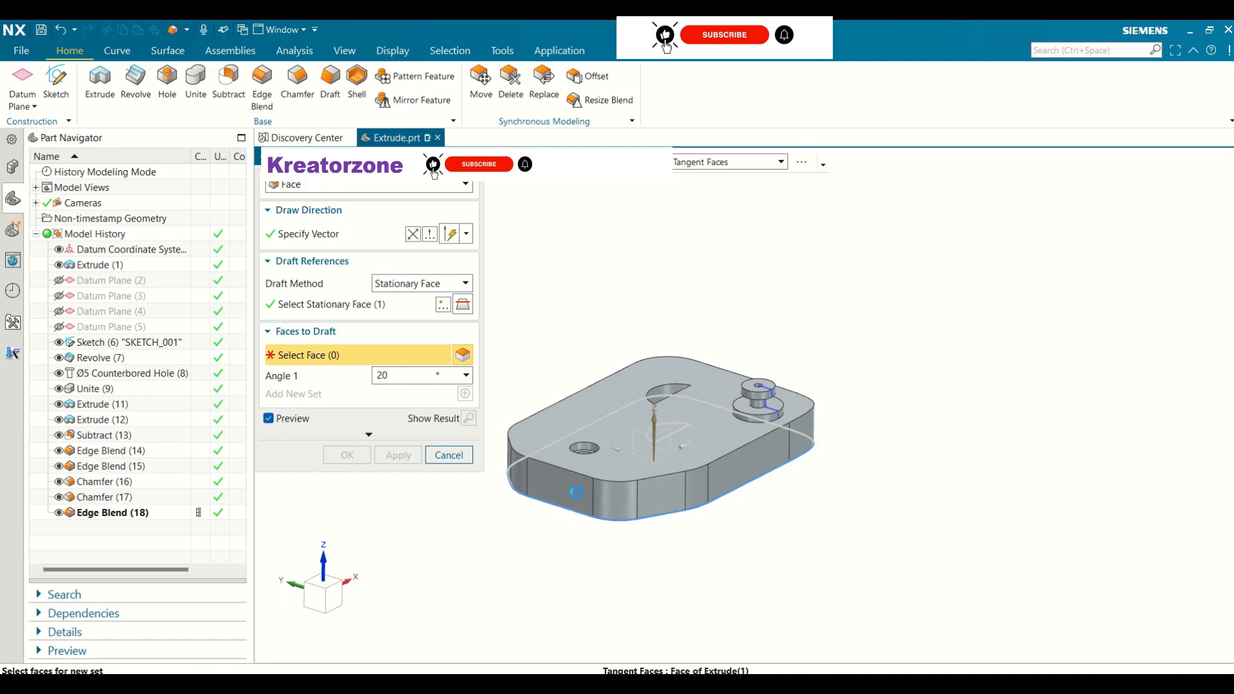
click(575, 492)
mouse_move(936, 393)
middle_down()
mouse_move(920, 484)
mouse_move(942, 379)
mouse_move(978, 394)
mouse_move(960, 400)
middle_up()
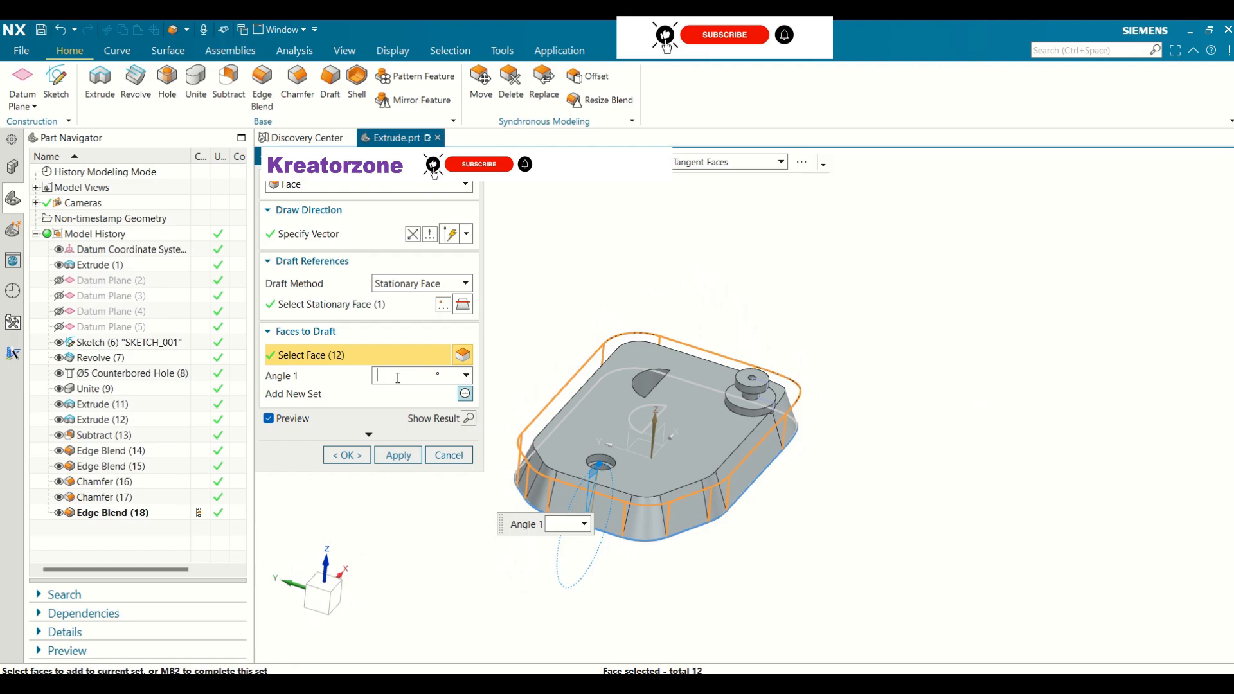
key(Return)
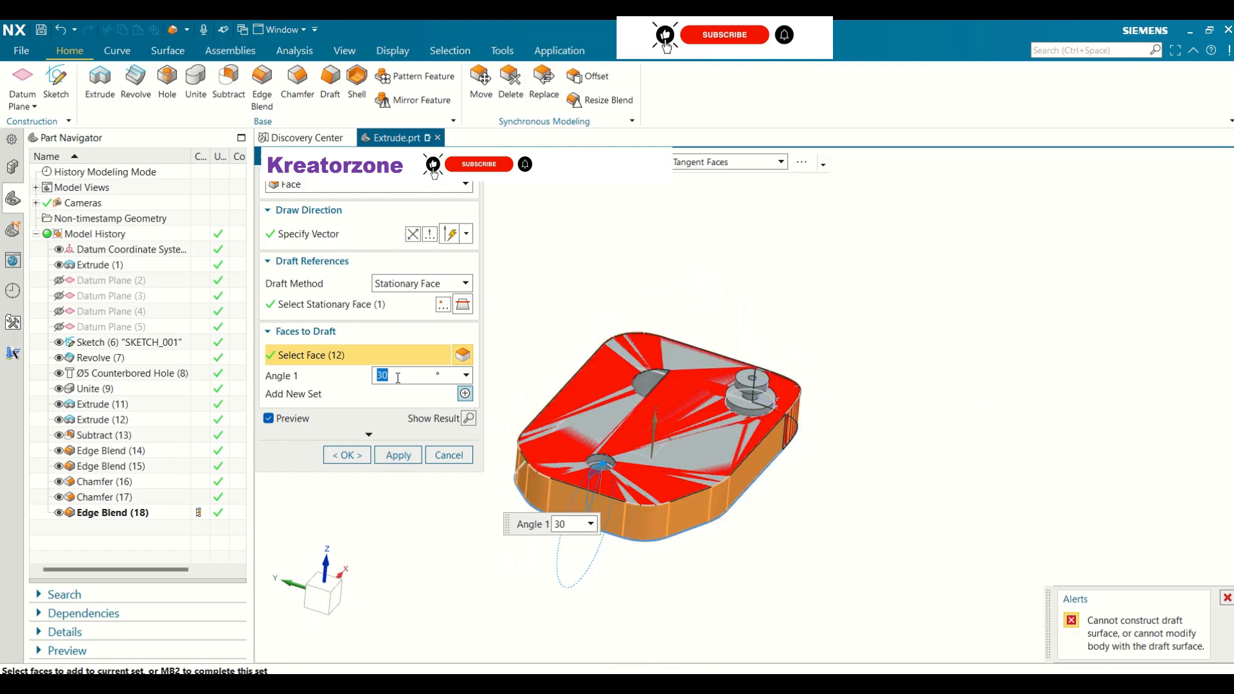
- Try a draft angle of 15°, then set it to 5° and accept the draft
text(15)
key(Return)
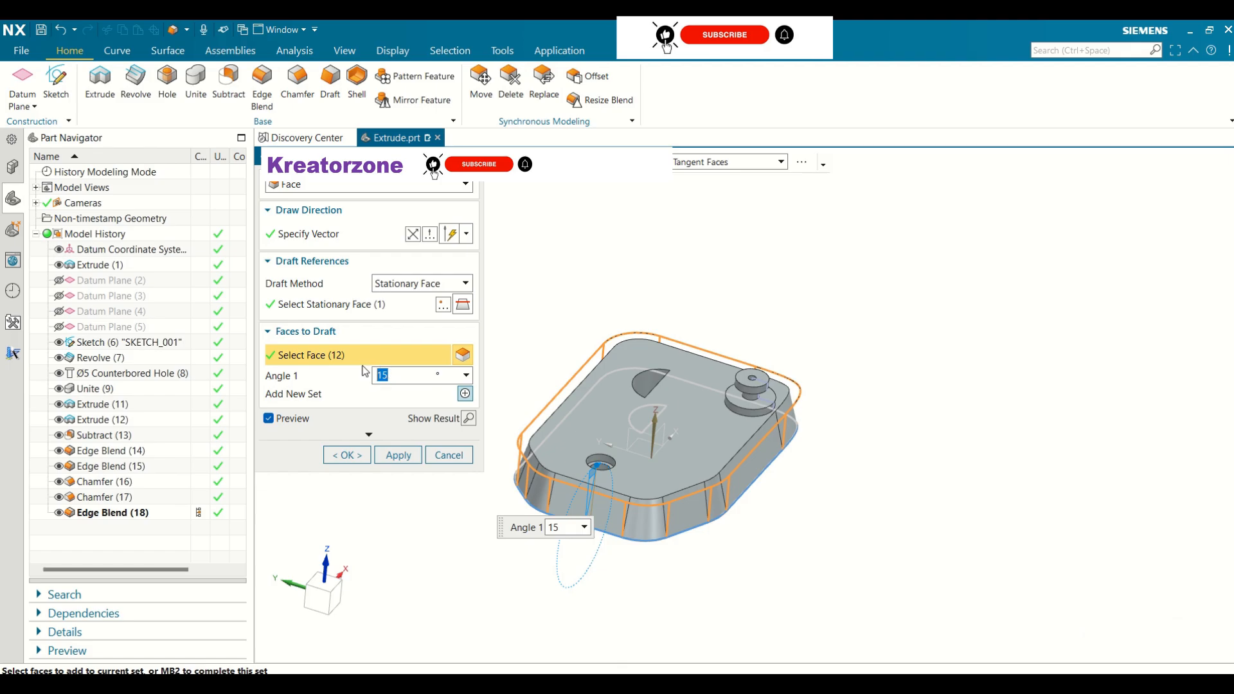
text(5)
key(Return)
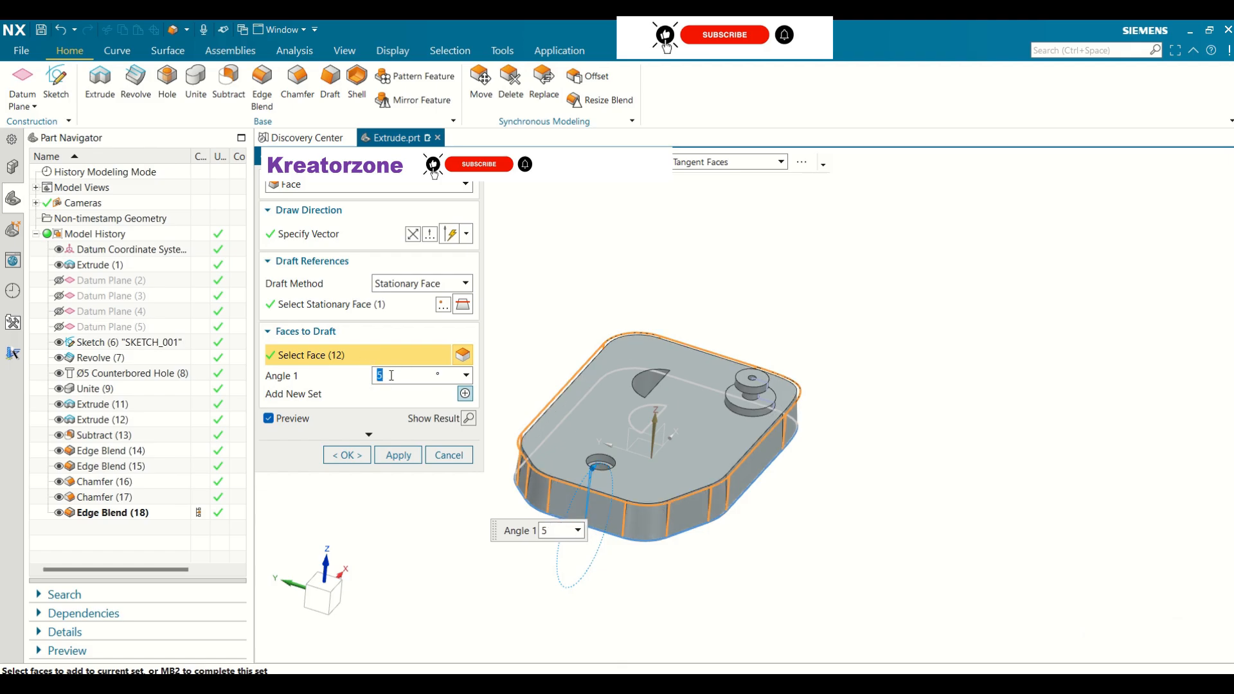
click(347, 455)
- Hide the revolved boss's sketch, SKETCH_001
mouse_move(818, 478)
middle_down()
mouse_move(807, 394)
mouse_move(816, 427)
mouse_move(778, 436)
mouse_move(790, 463)
mouse_move(781, 417)
mouse_move(797, 479)
middle_up()
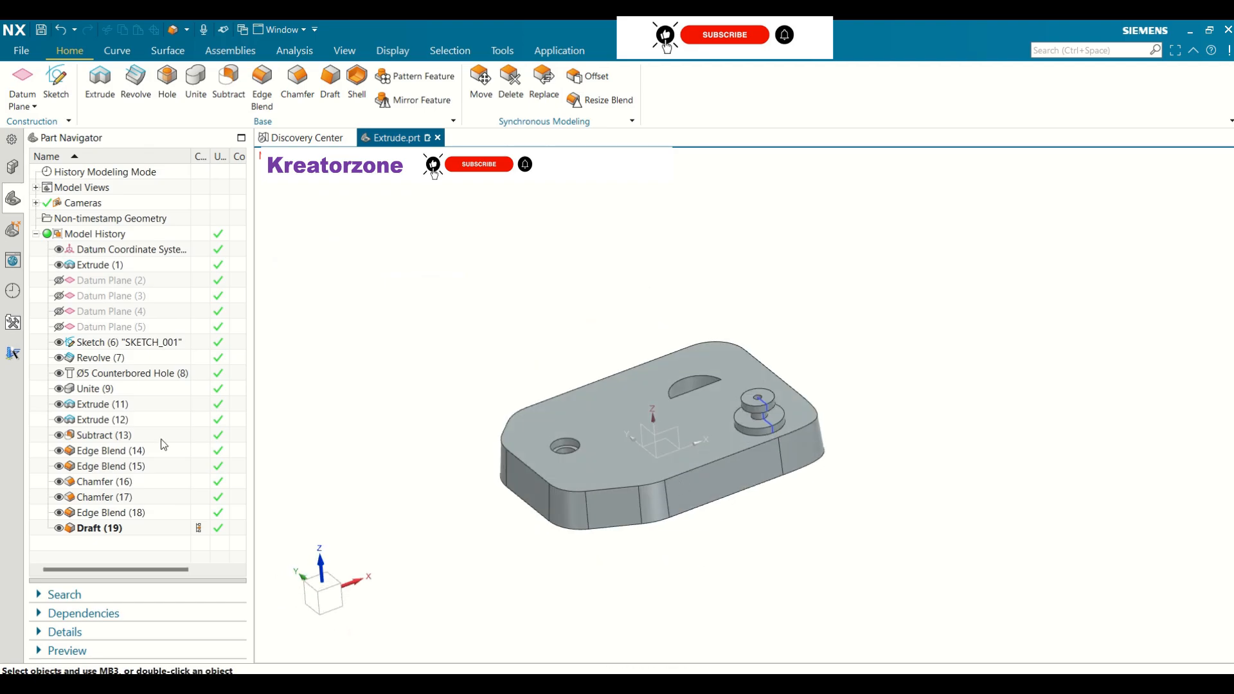
click(77, 346)
click(62, 342)
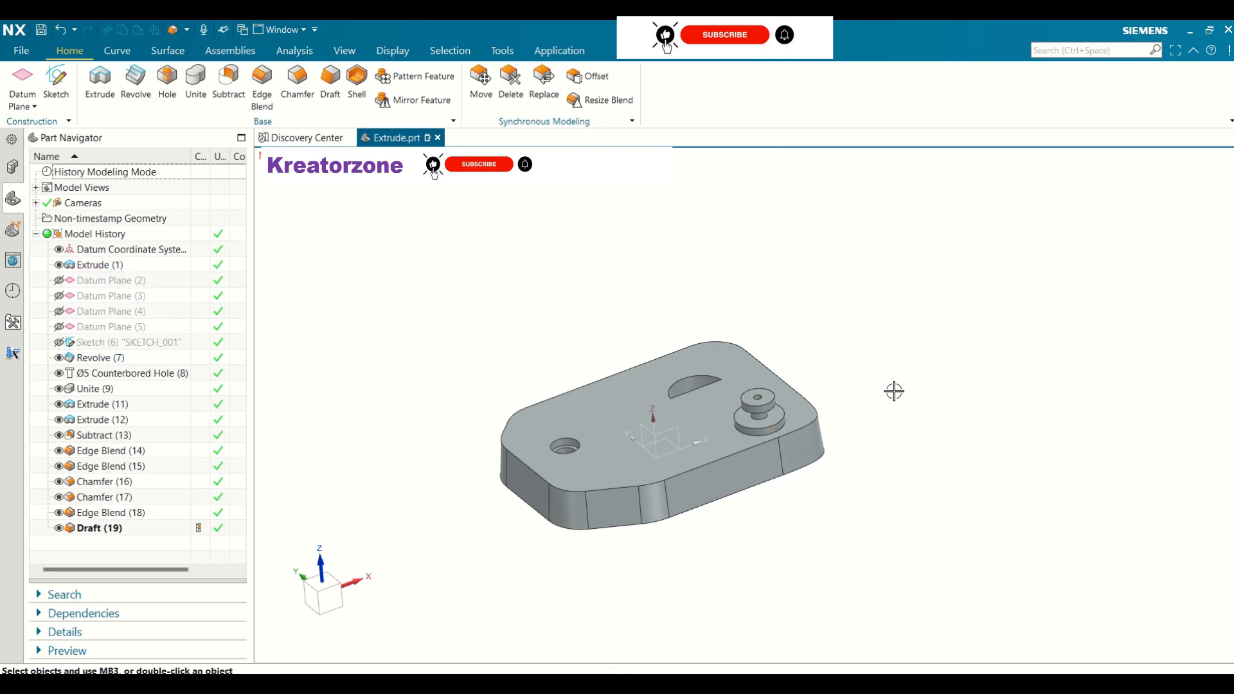
- Start a Shell feature, try the Closed type, and set the type back to Open
mouse_move(895, 389)
middle_down()
mouse_move(914, 326)
mouse_move(920, 399)
mouse_move(897, 366)
mouse_move(917, 280)
mouse_move(897, 355)
mouse_move(950, 364)
mouse_move(920, 405)
mouse_move(863, 399)
mouse_move(914, 394)
mouse_move(901, 402)
middle_up()
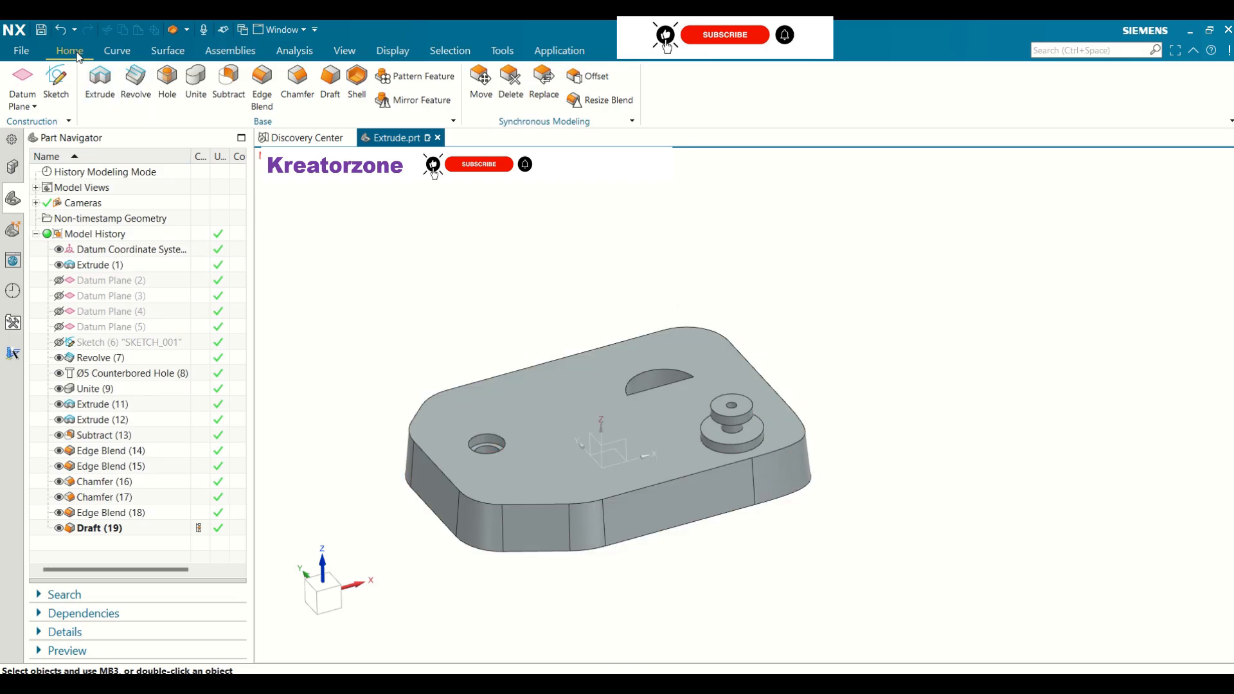
click(357, 84)
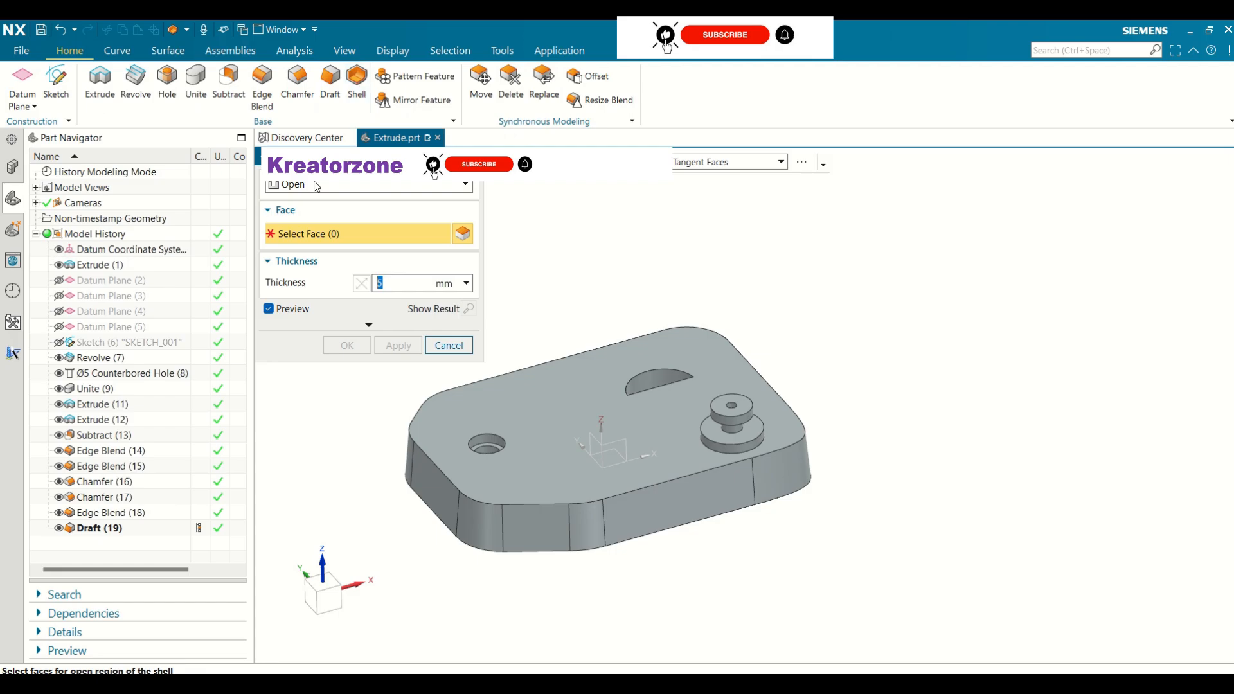
click(303, 186)
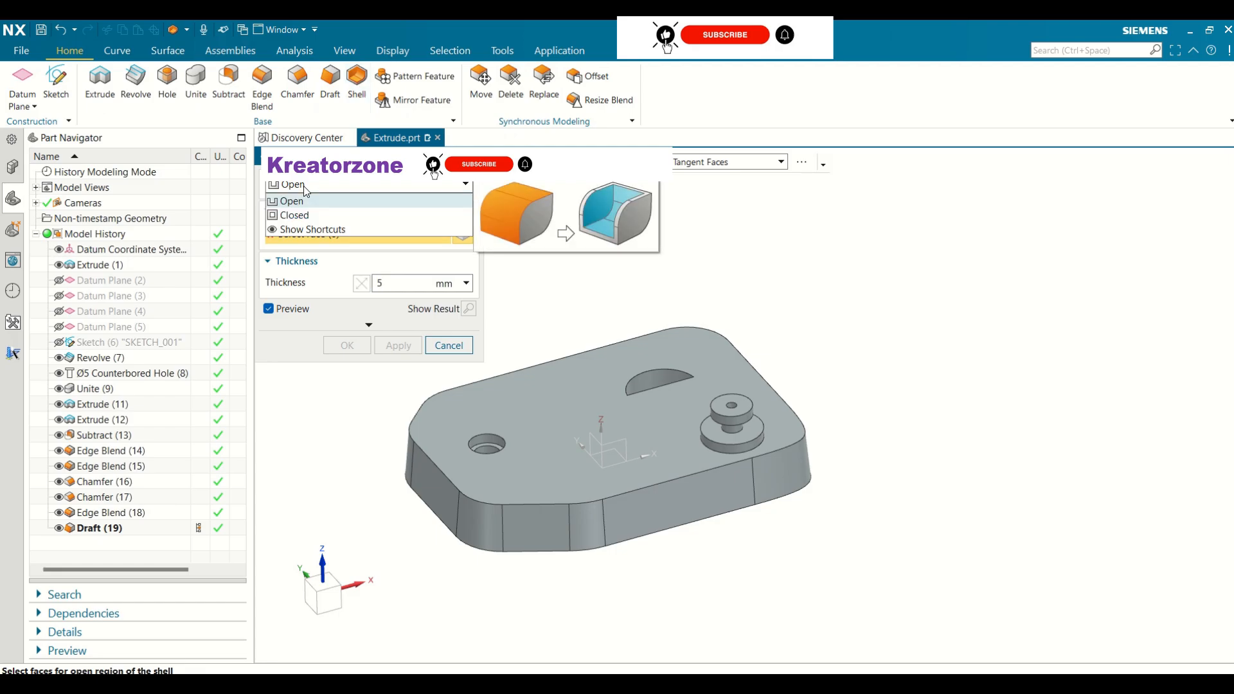
click(302, 216)
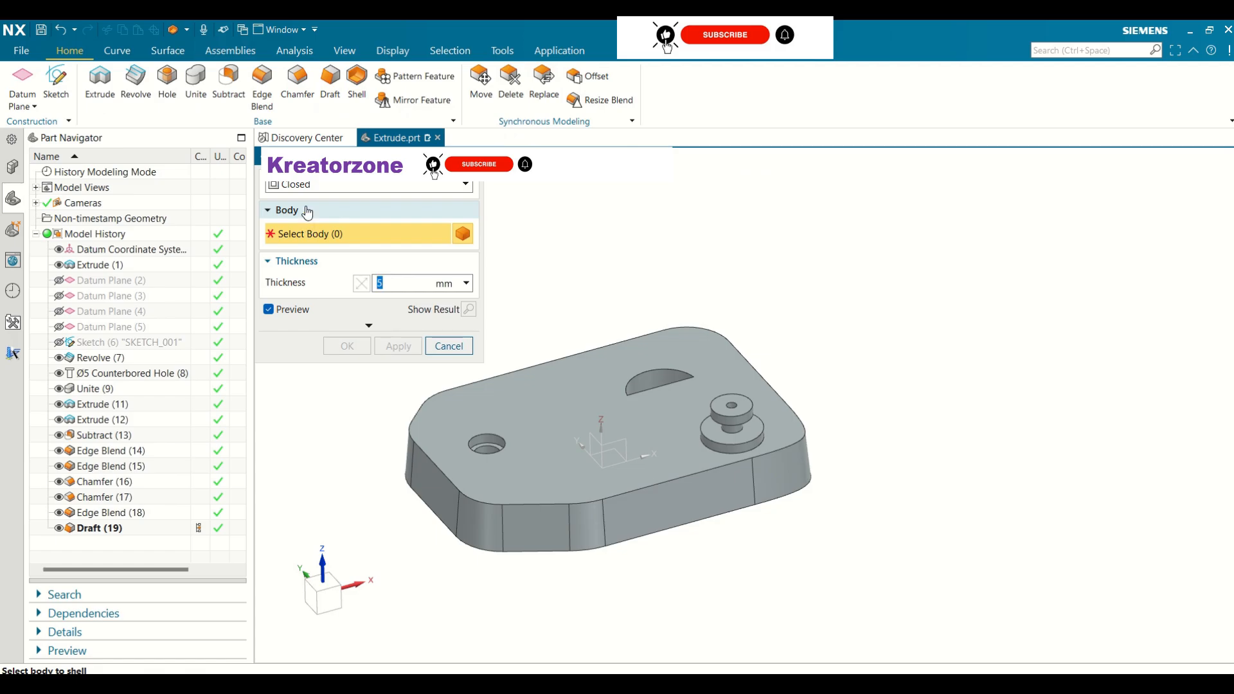
click(308, 186)
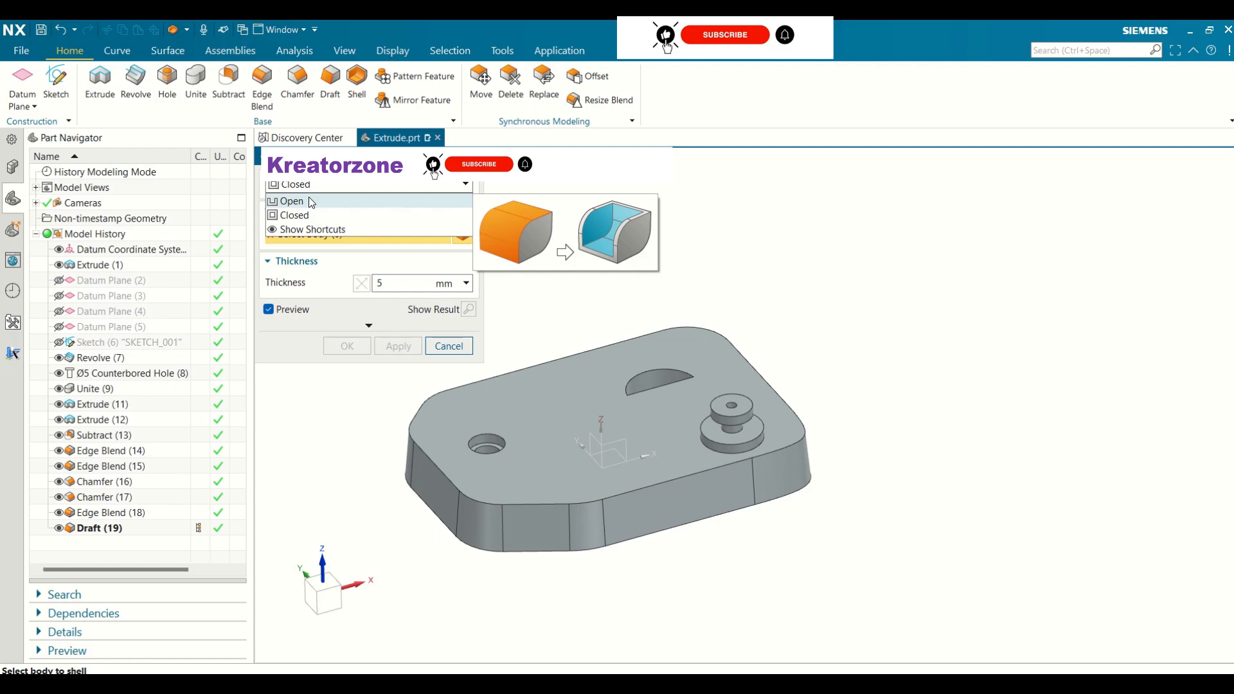
click(311, 203)
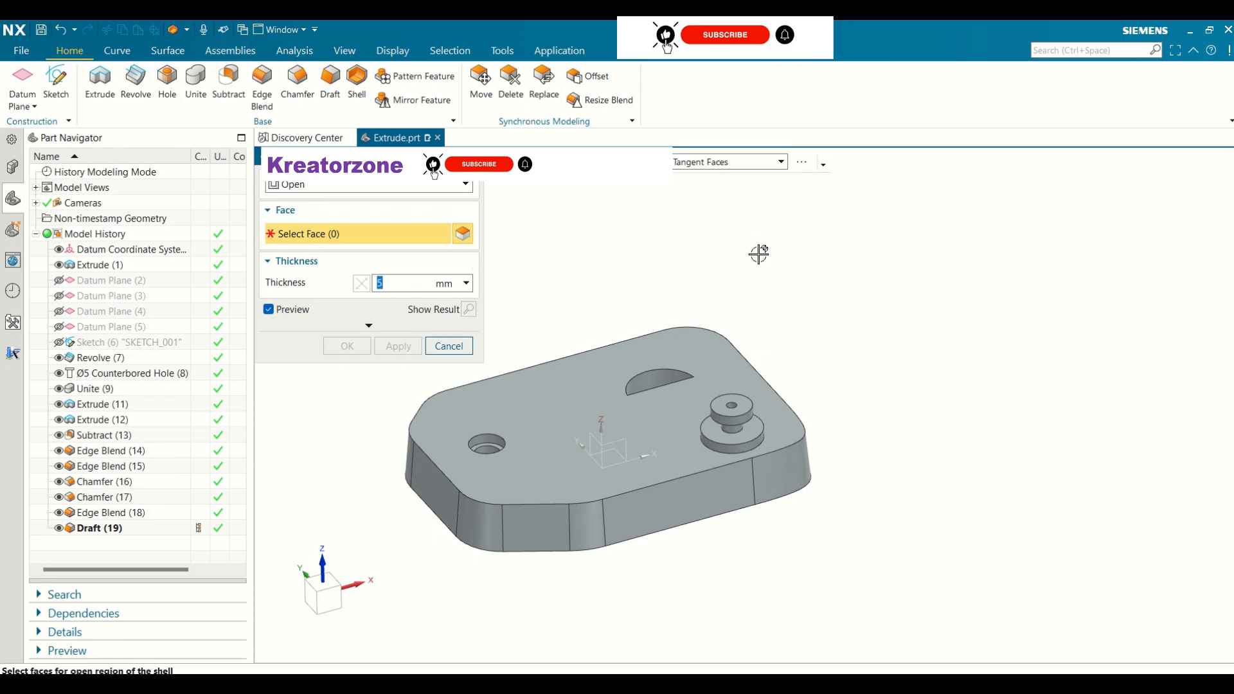
- Try to shell the body with the bottom face as the open face and a thickness of 5 mm
middle_drag(757, 253, 719, 289)
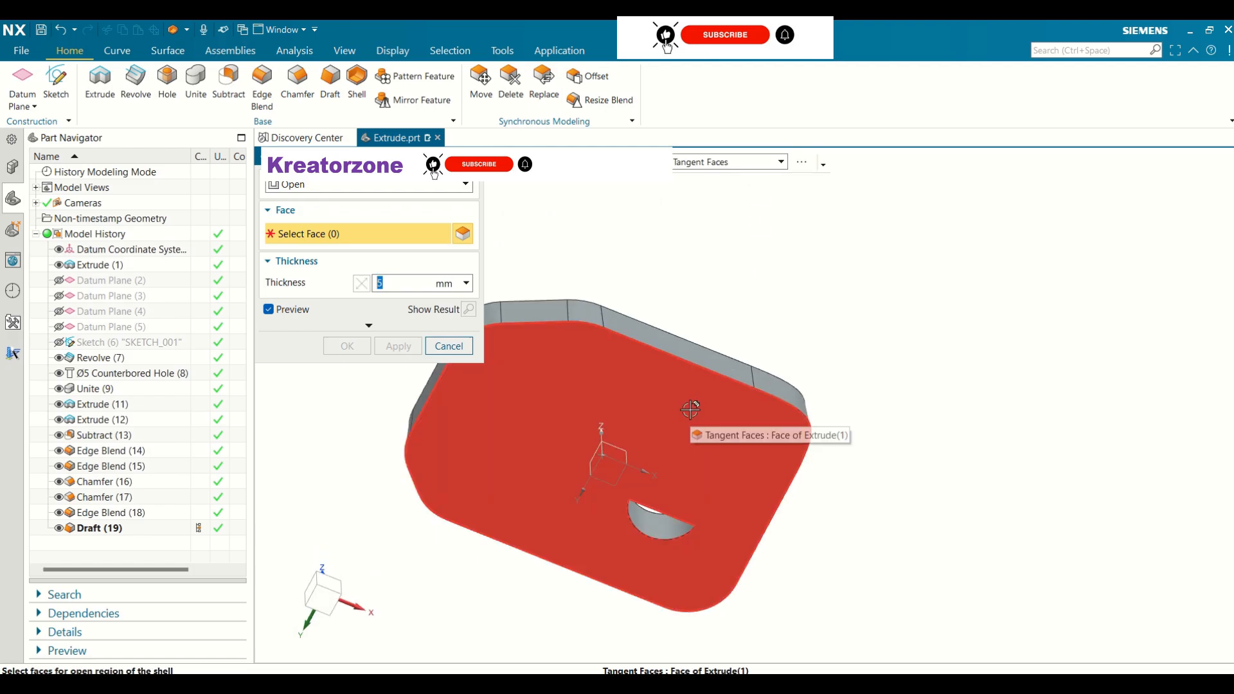
click(691, 408)
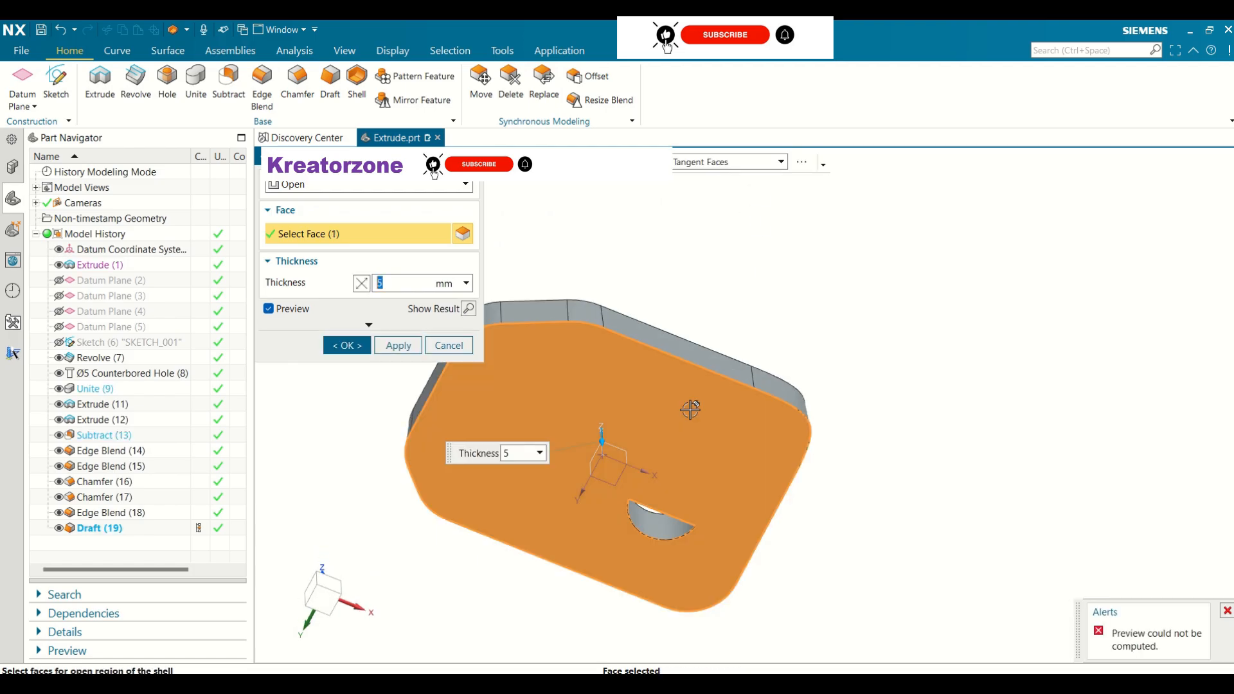
click(347, 346)
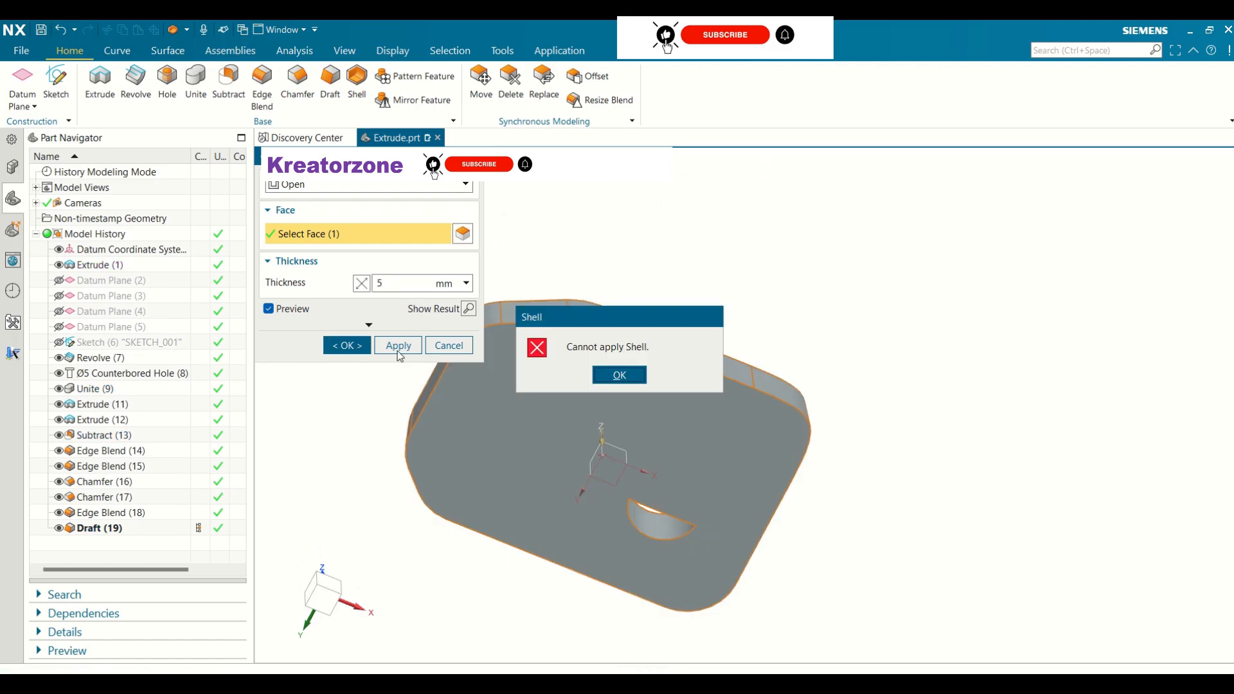
click(619, 375)
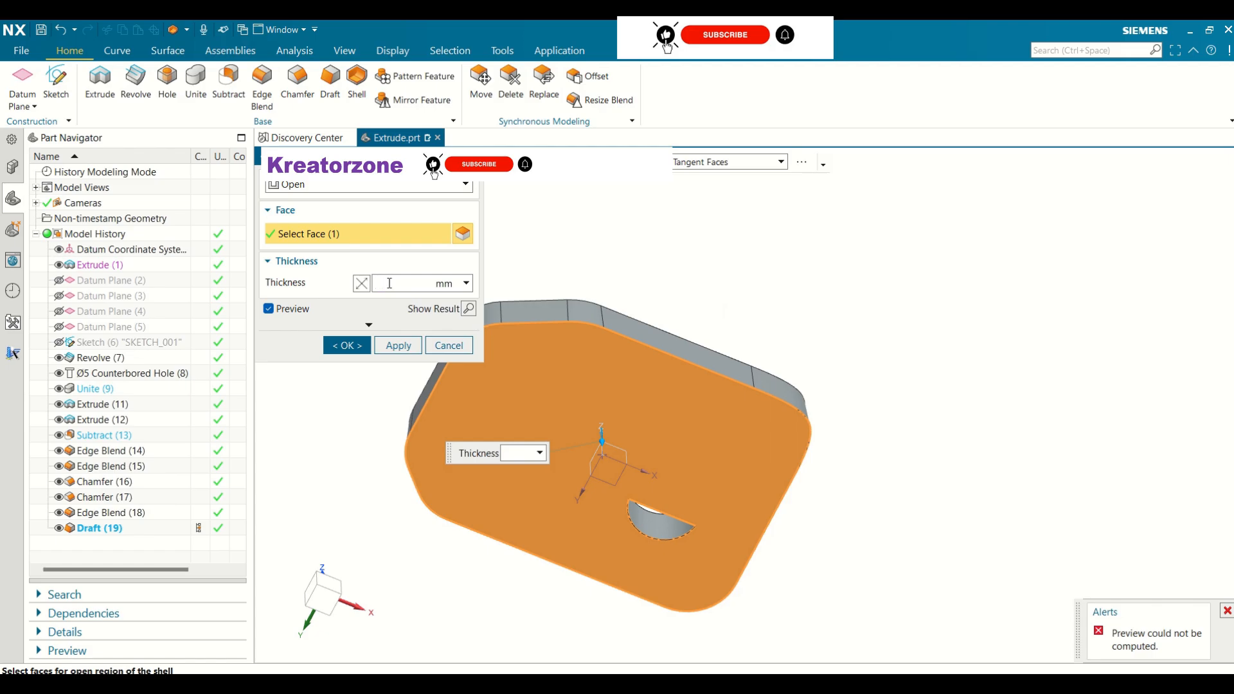
- Try a shell thickness of 1 mm, then set it to 2 mm and accept the shell
key(Return)
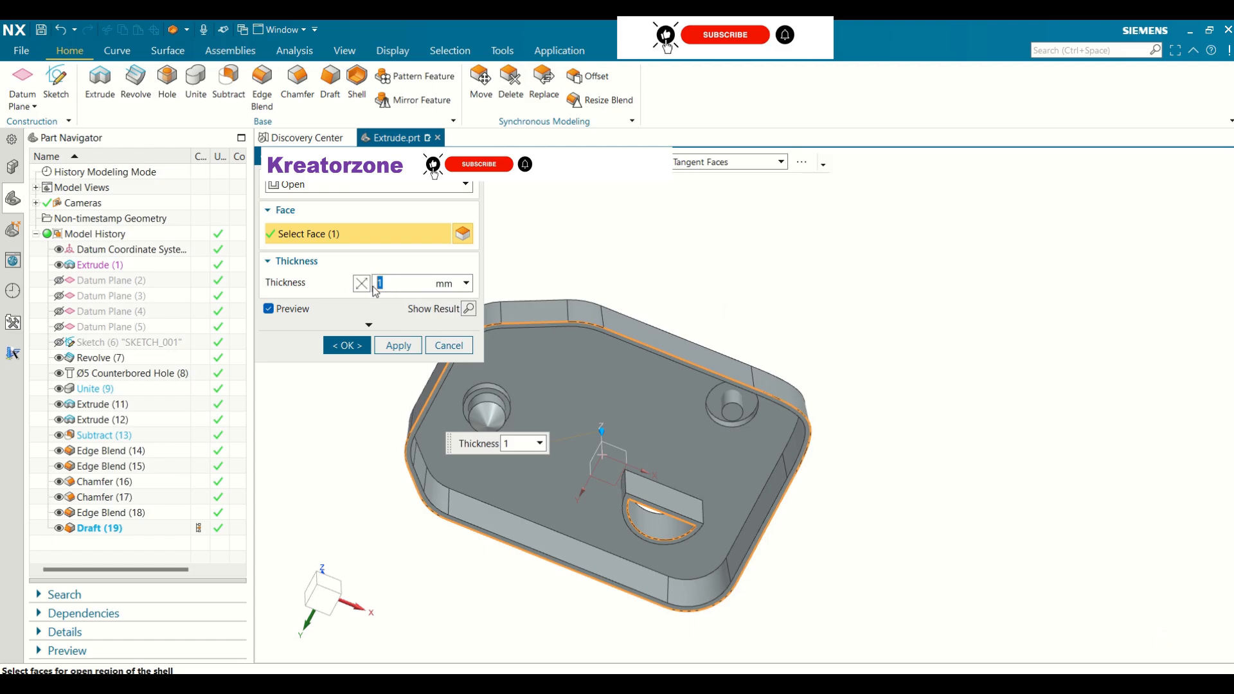
text(2)
key(Return)
middle_drag(712, 379, 775, 339)
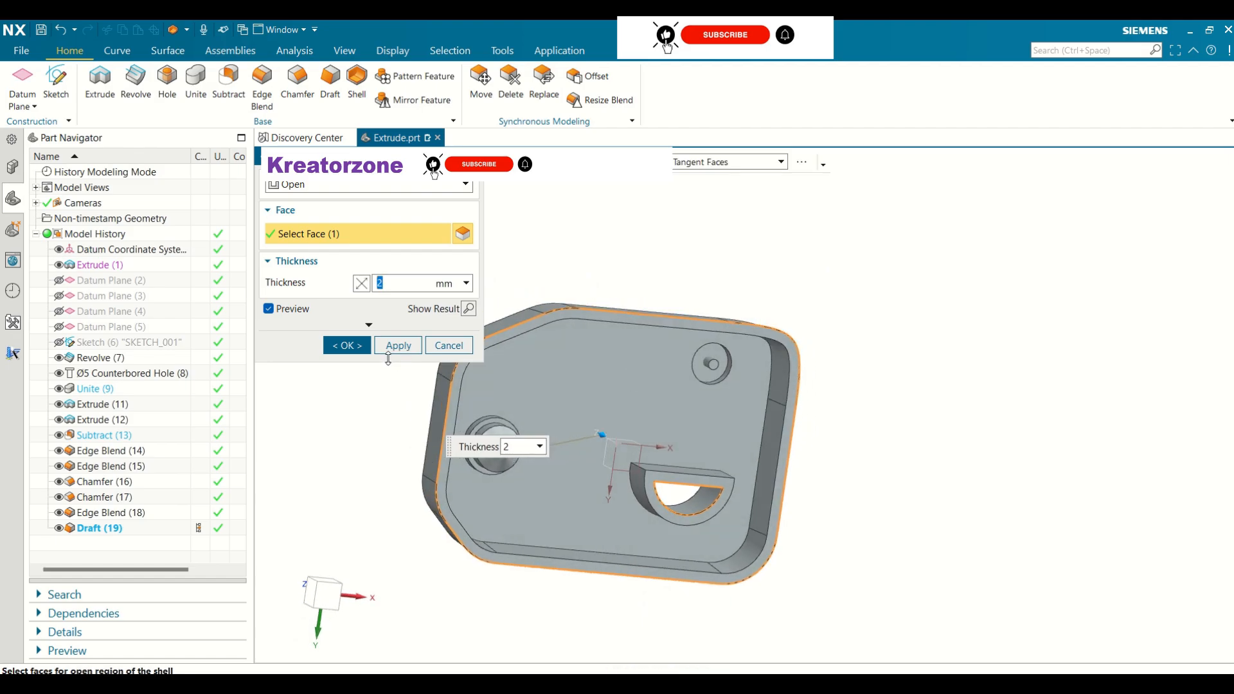
middle_drag(887, 337, 893, 291)
click(339, 347)
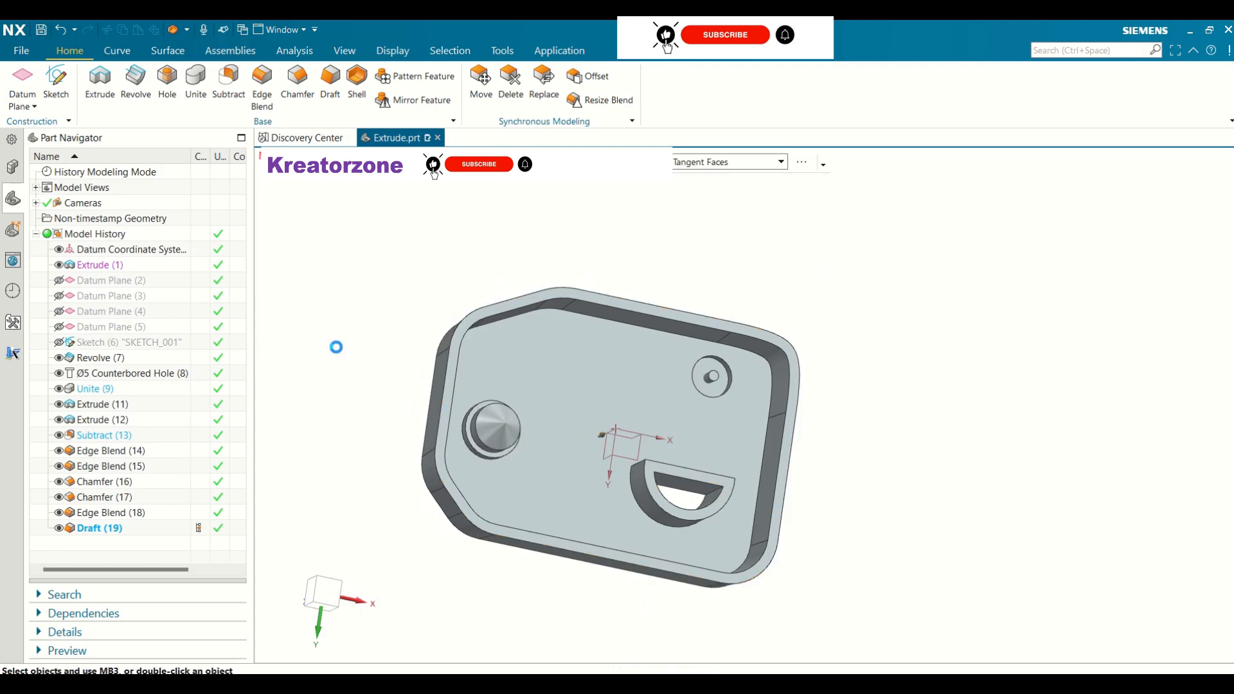
middle_drag(802, 267, 829, 380)
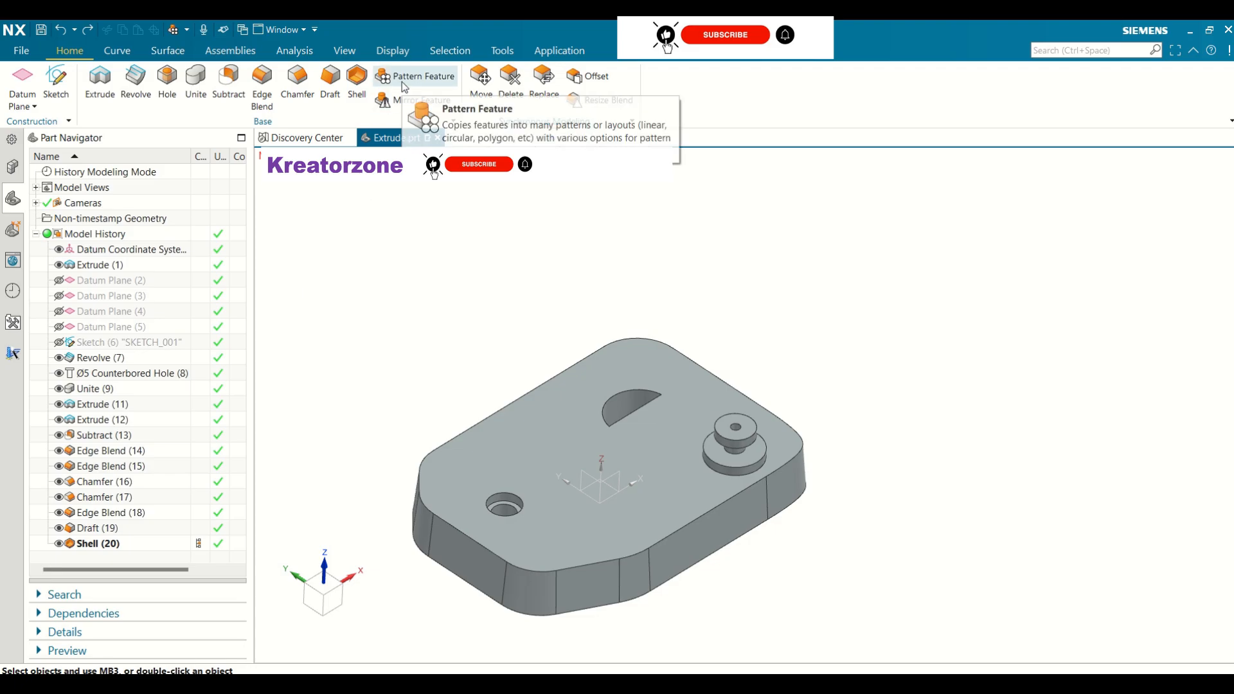
- Start an Extrude and sketch a circle about 5 mm in diameter on the shell's inner floor, between the two round bosses
click(100, 86)
middle_drag(624, 289, 615, 165)
click(647, 463)
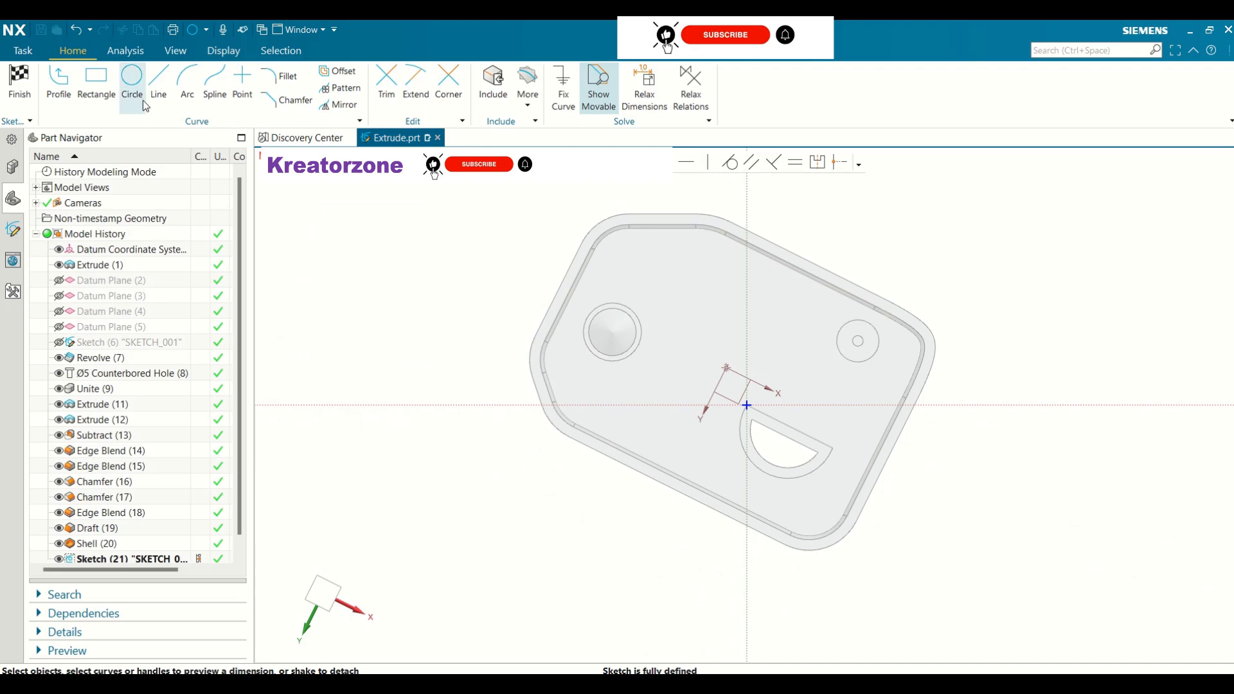
click(132, 80)
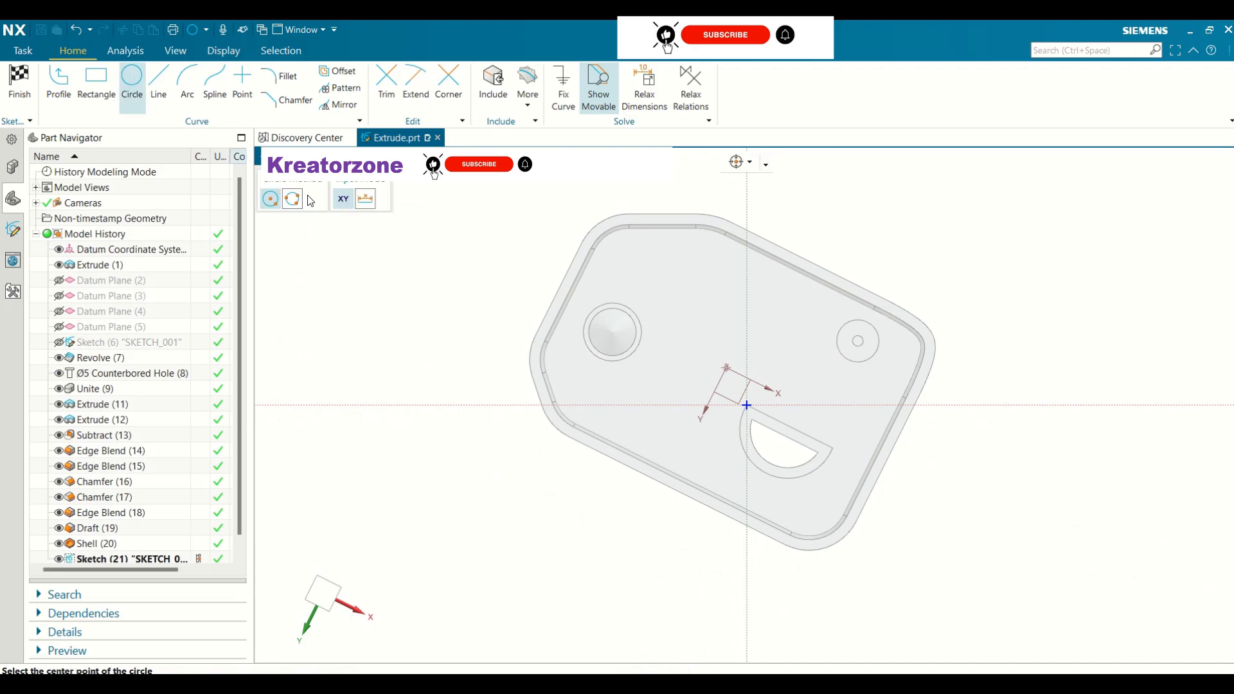
click(747, 320)
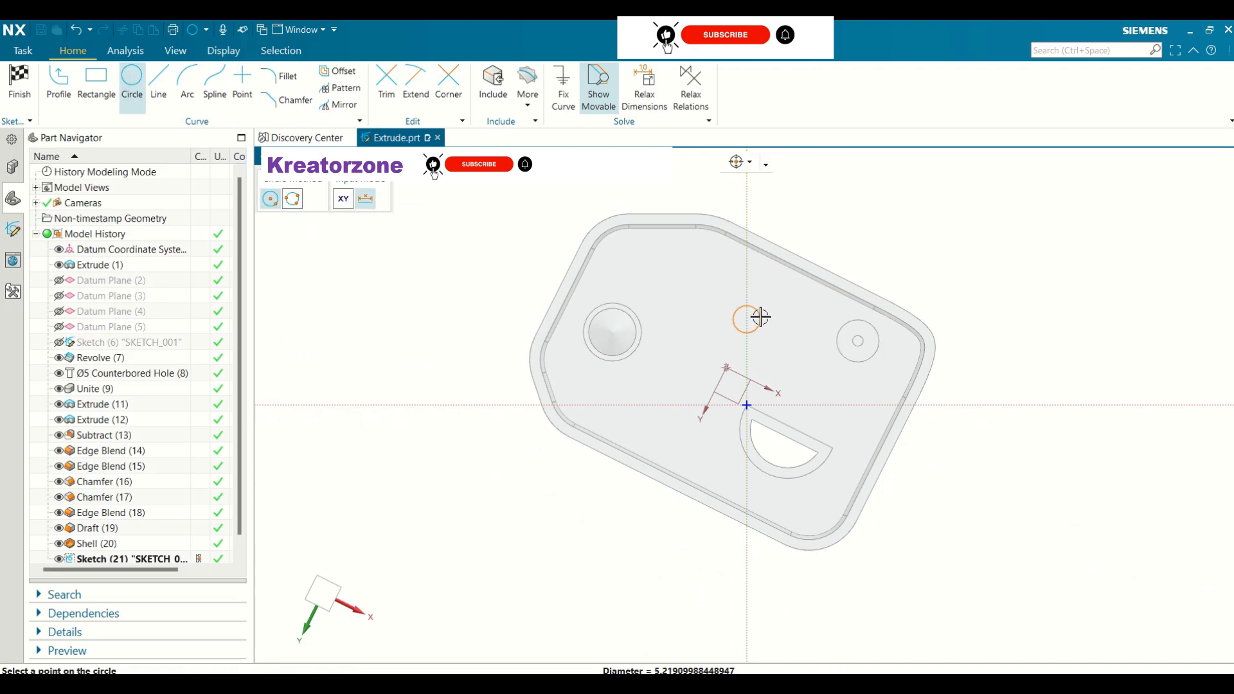
click(757, 319)
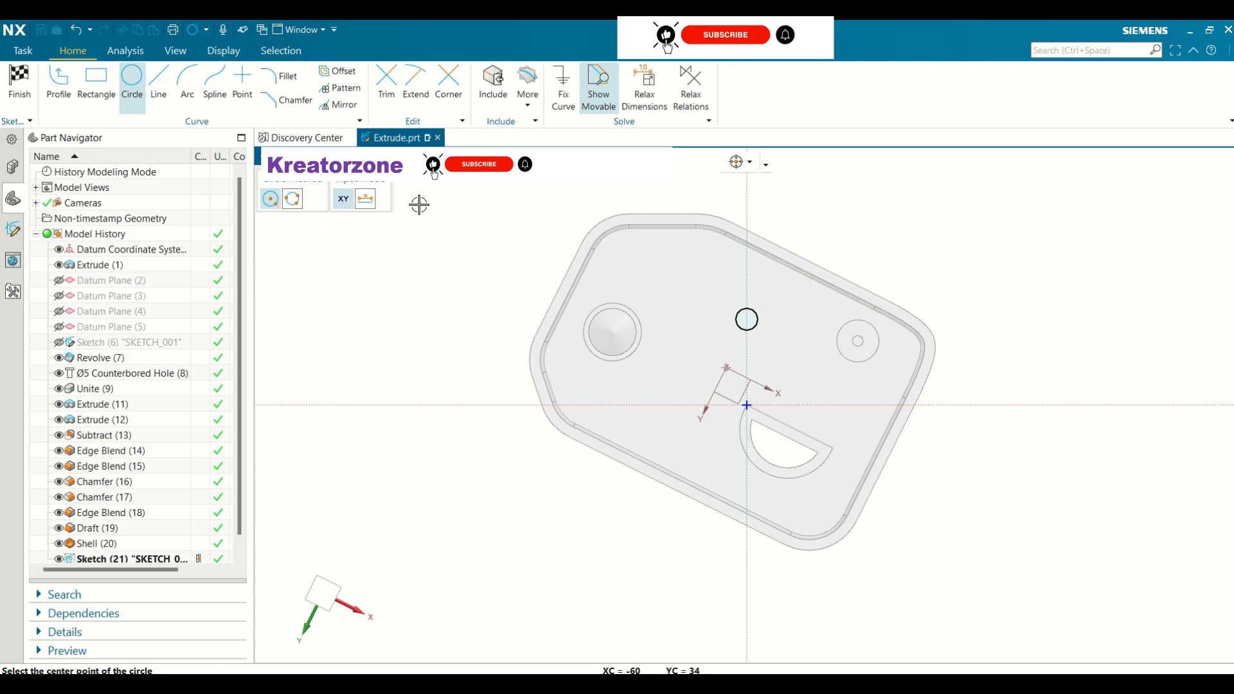
key(Escape)
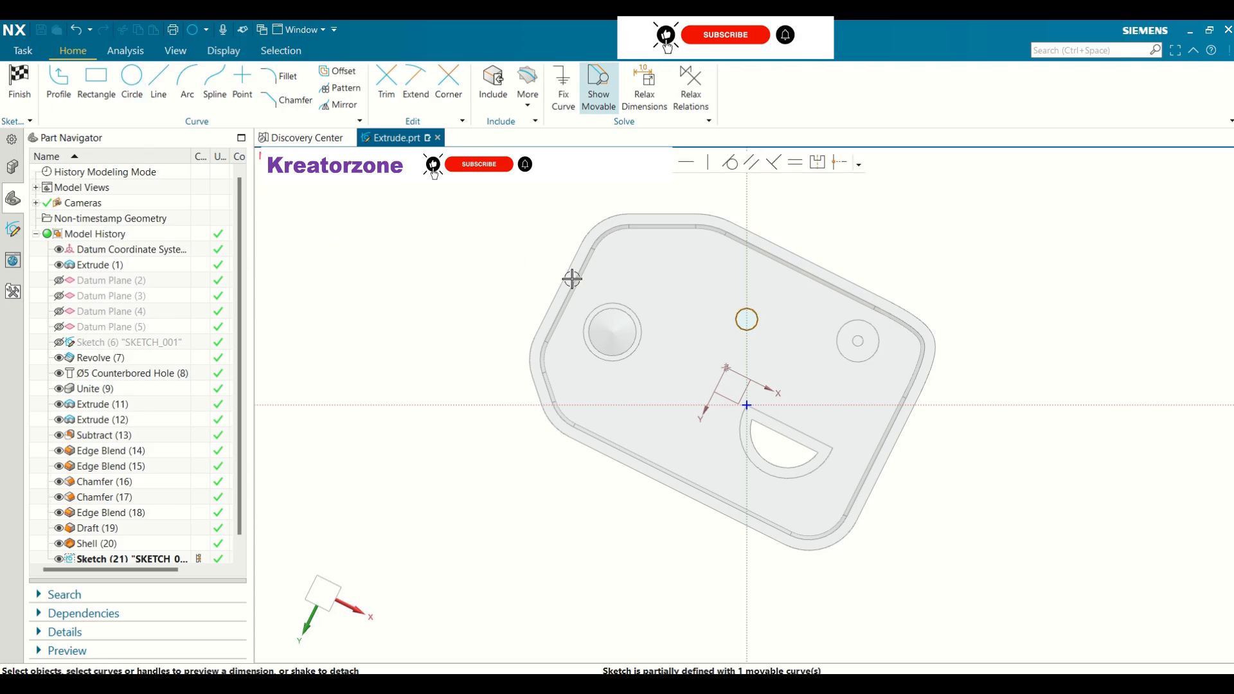
mouse_move(536, 283)
middle_down()
mouse_move(531, 226)
mouse_move(564, 250)
mouse_move(553, 251)
middle_up()
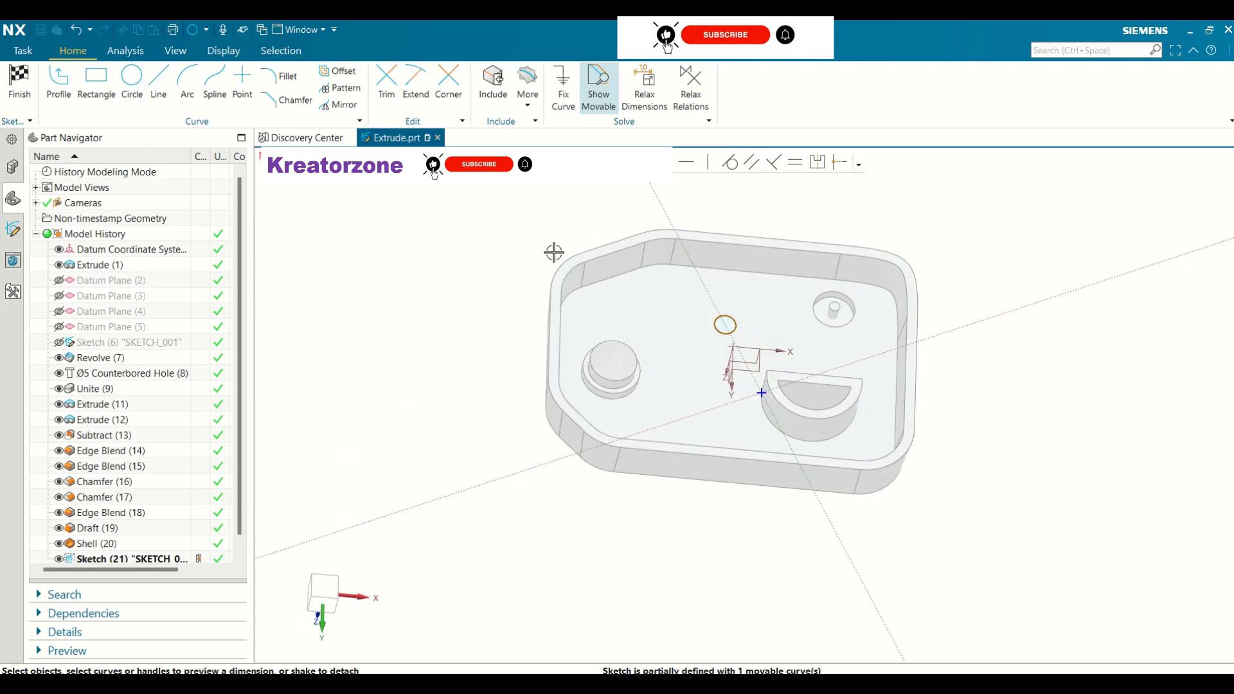
- Finish the circle sketch and extrude it 5 mm with Boolean set to None
click(20, 79)
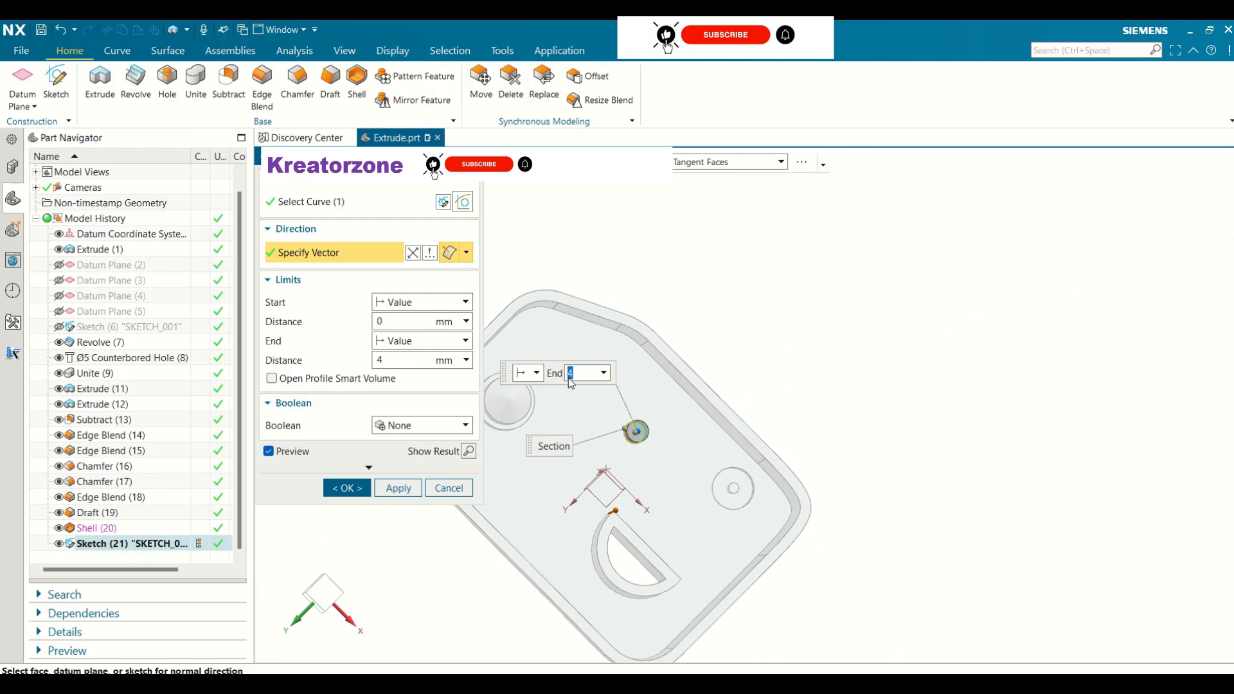
middle_drag(680, 399, 682, 363)
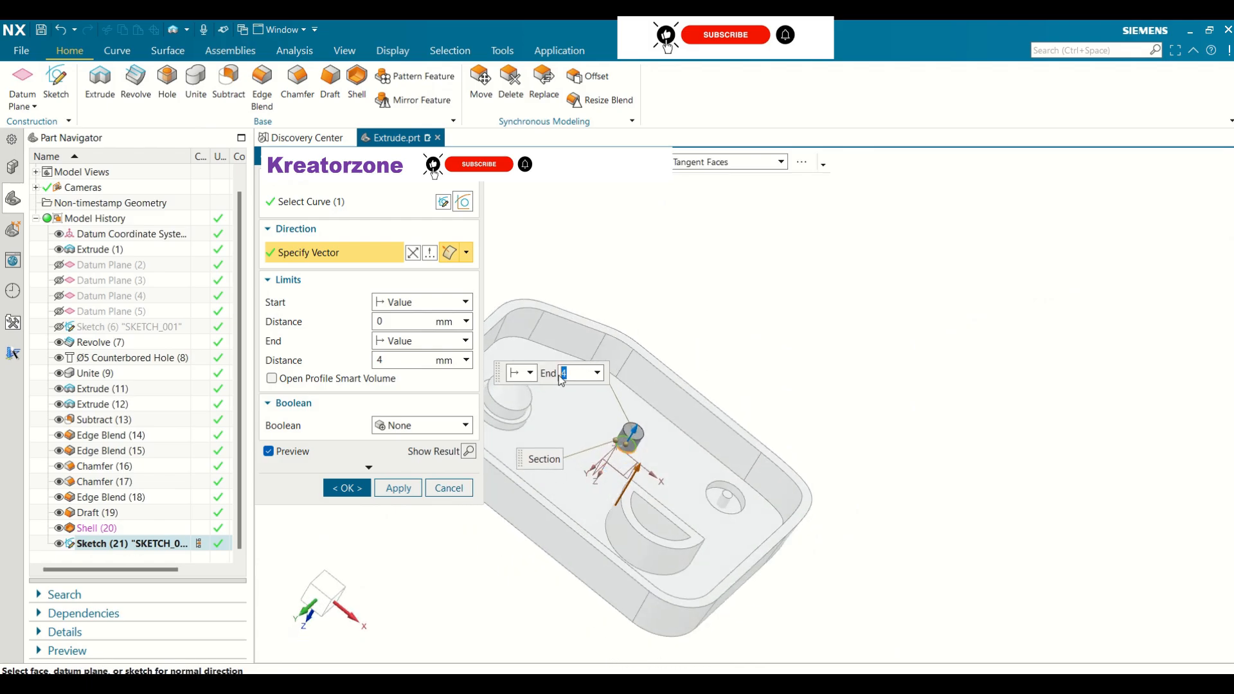
key(Return)
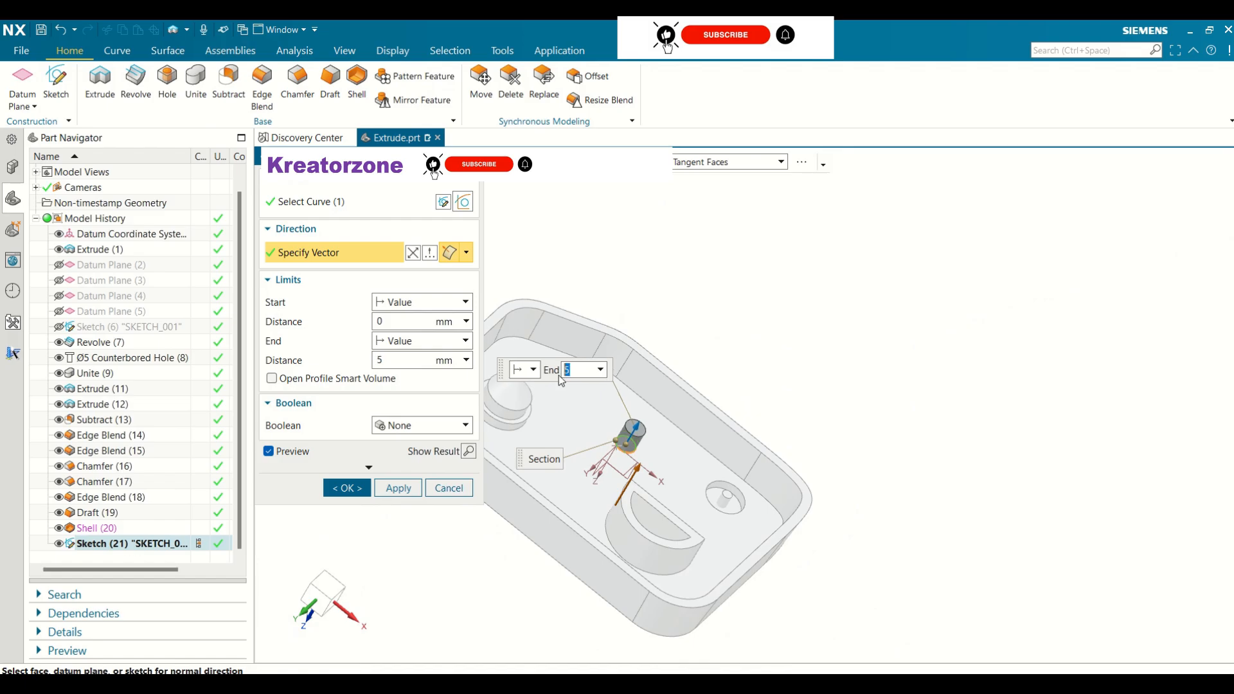
click(343, 488)
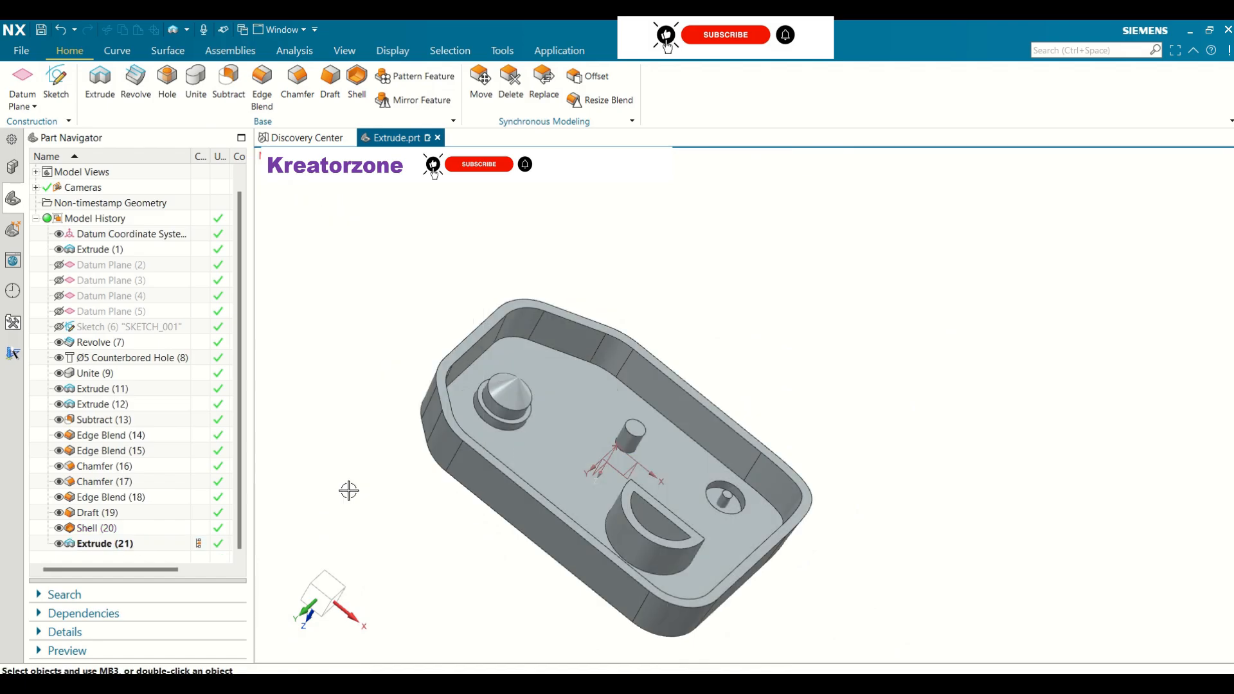
middle_drag(819, 323, 845, 330)
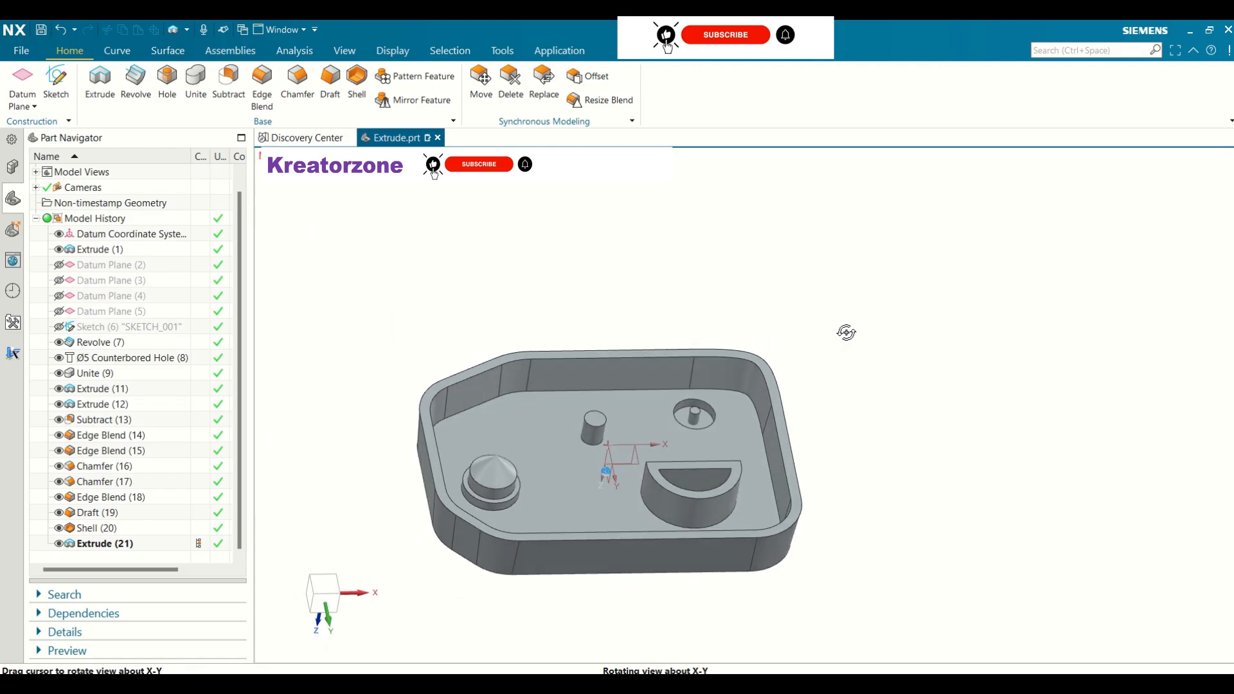
- Start a Pattern Feature of the small extruded cylinder with a Linear layout directed along the negative X-axis
click(595, 430)
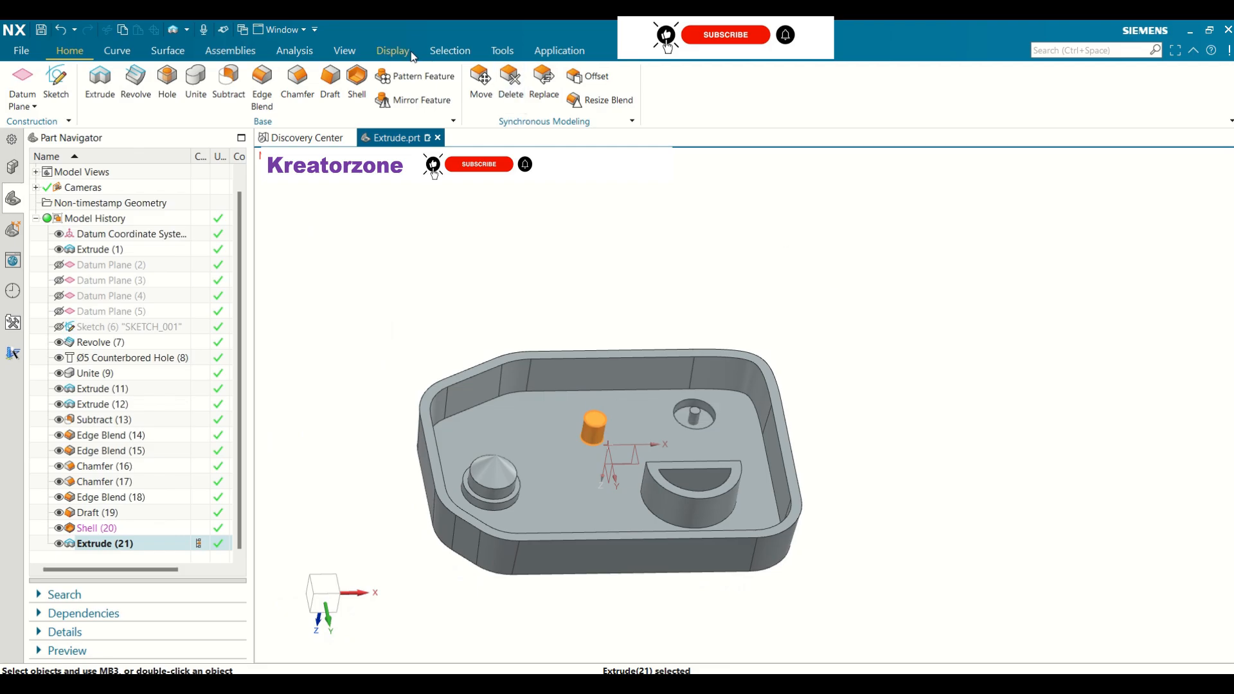
click(416, 76)
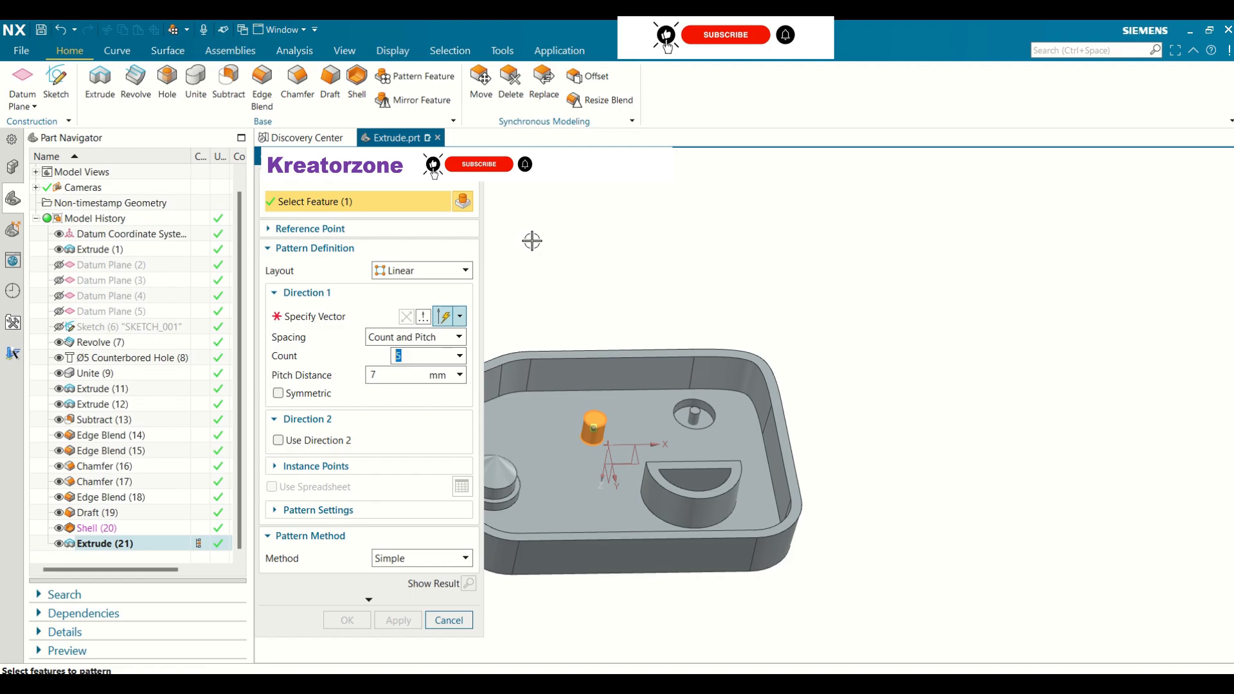
click(408, 275)
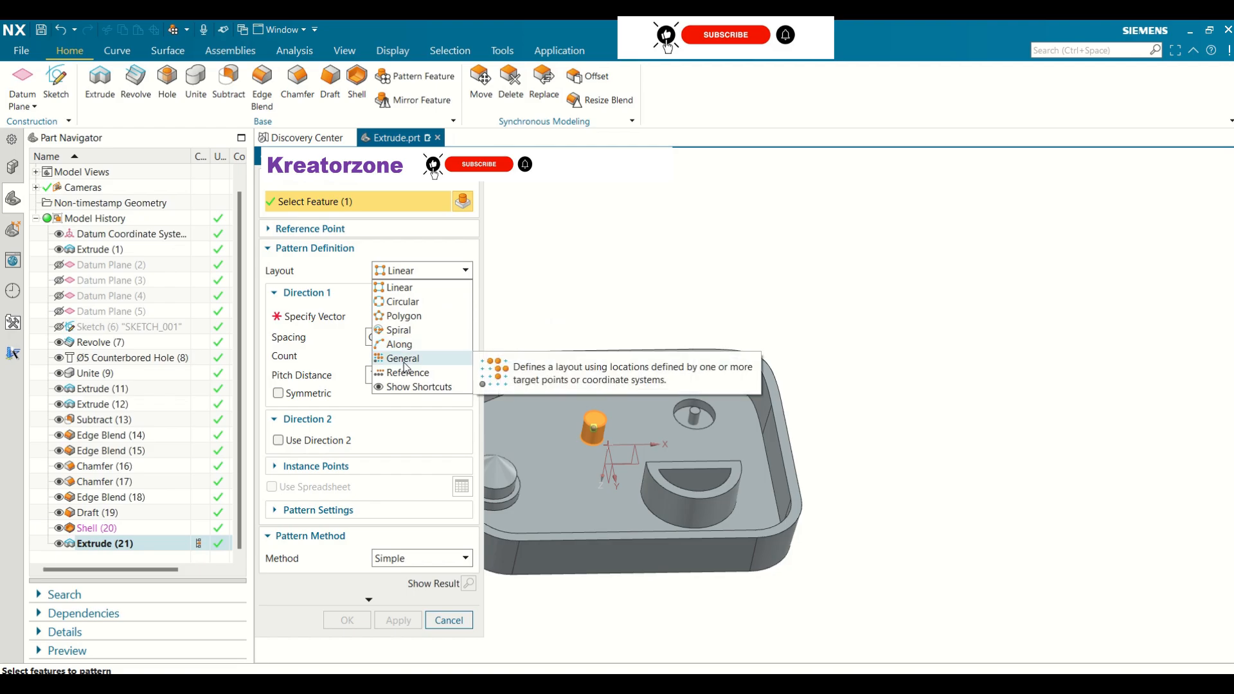
click(411, 272)
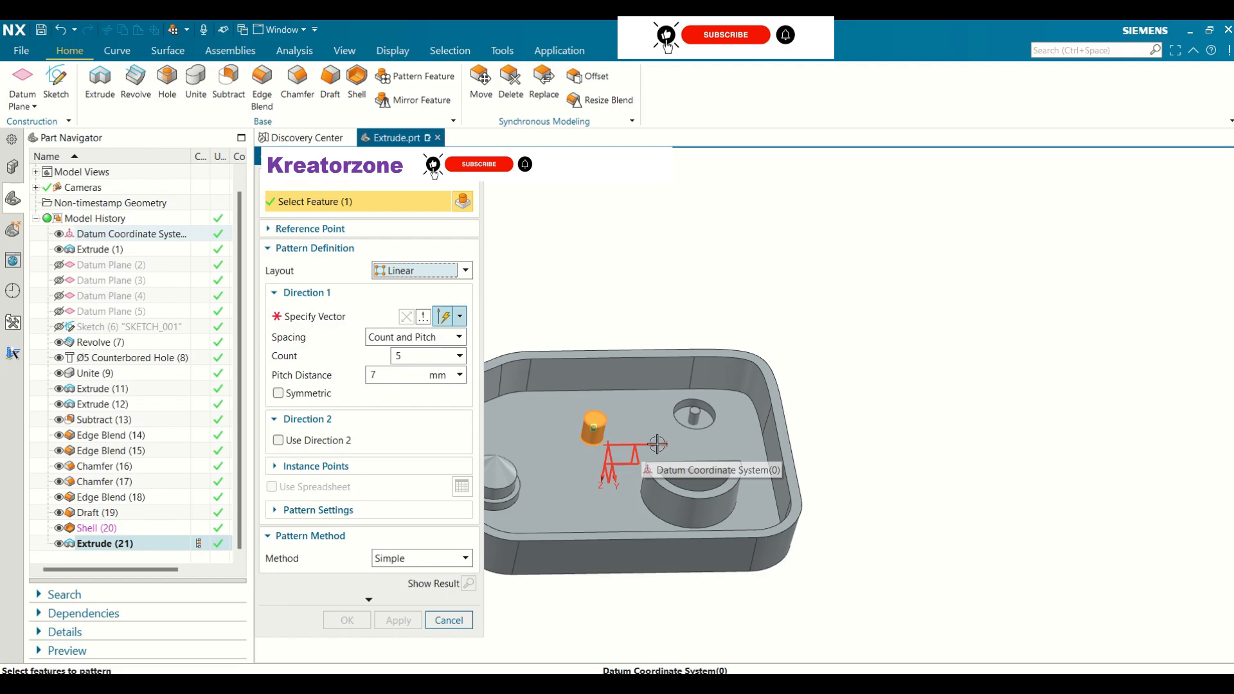
click(315, 316)
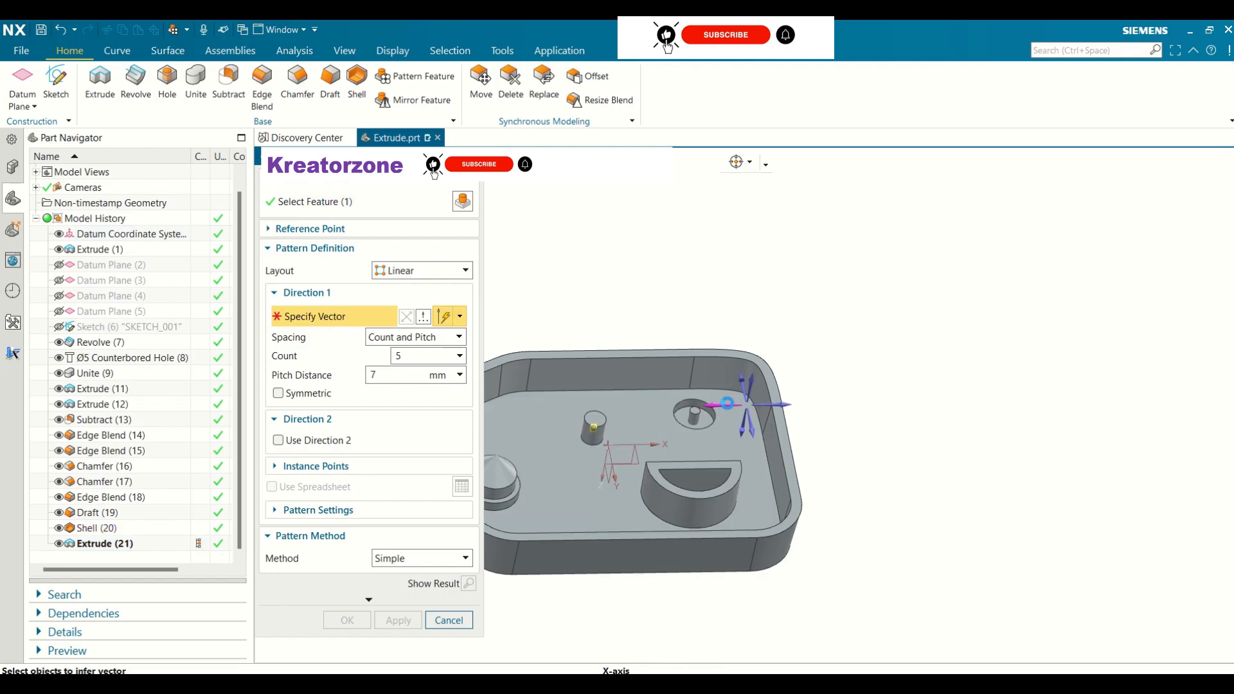
click(727, 403)
scroll(845, 405, up, 3)
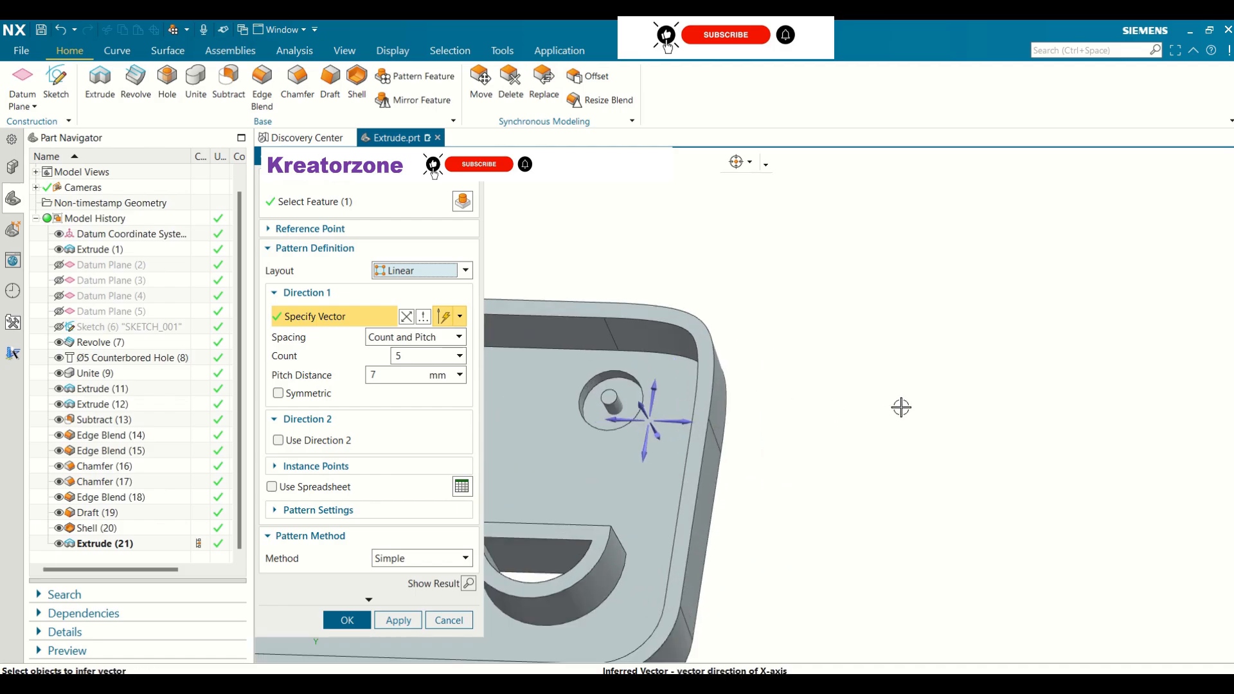
scroll(901, 407, down, 3)
- Set the pattern count to 4 and the pitch distance to 8 mm, and accept the linear pattern
middle_drag(554, 295, 587, 284)
click(409, 353)
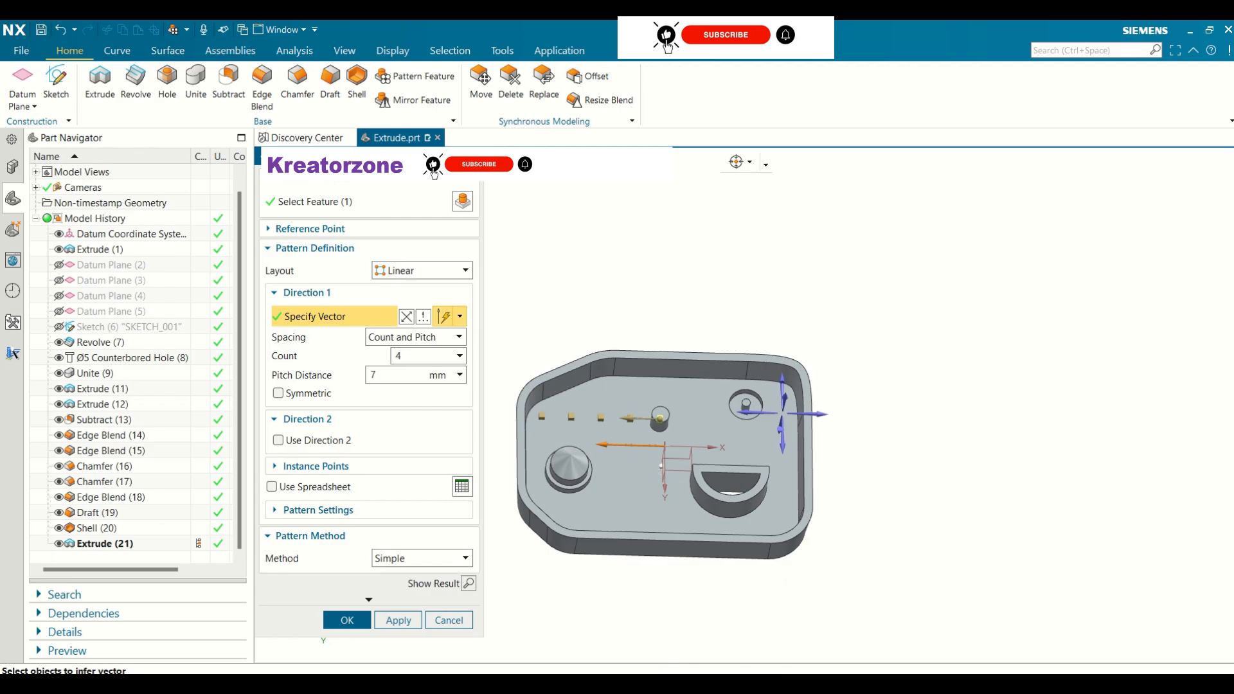
click(392, 374)
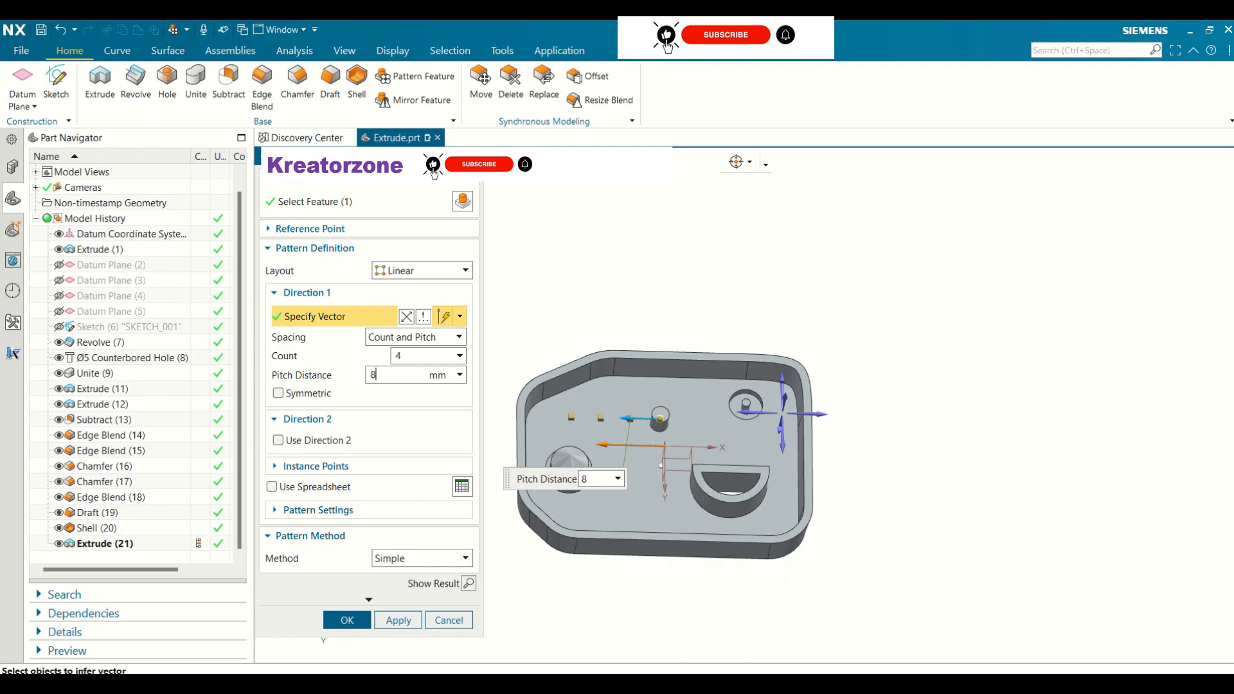
double_click(392, 373)
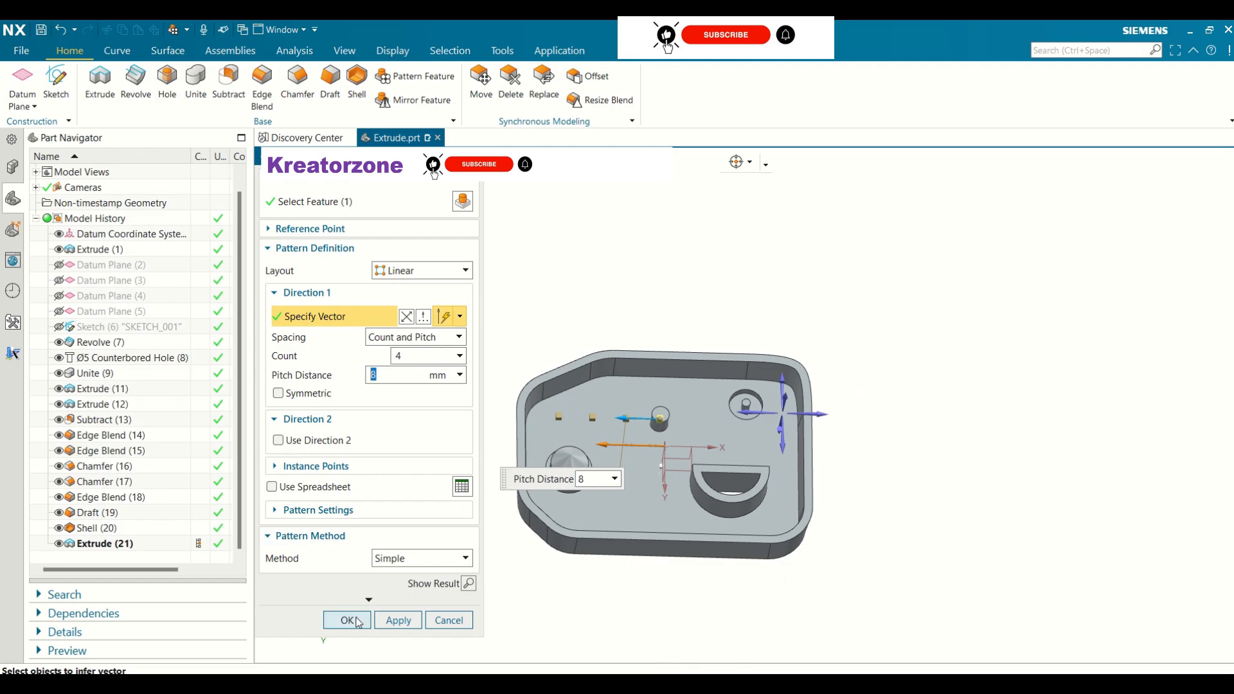
click(347, 620)
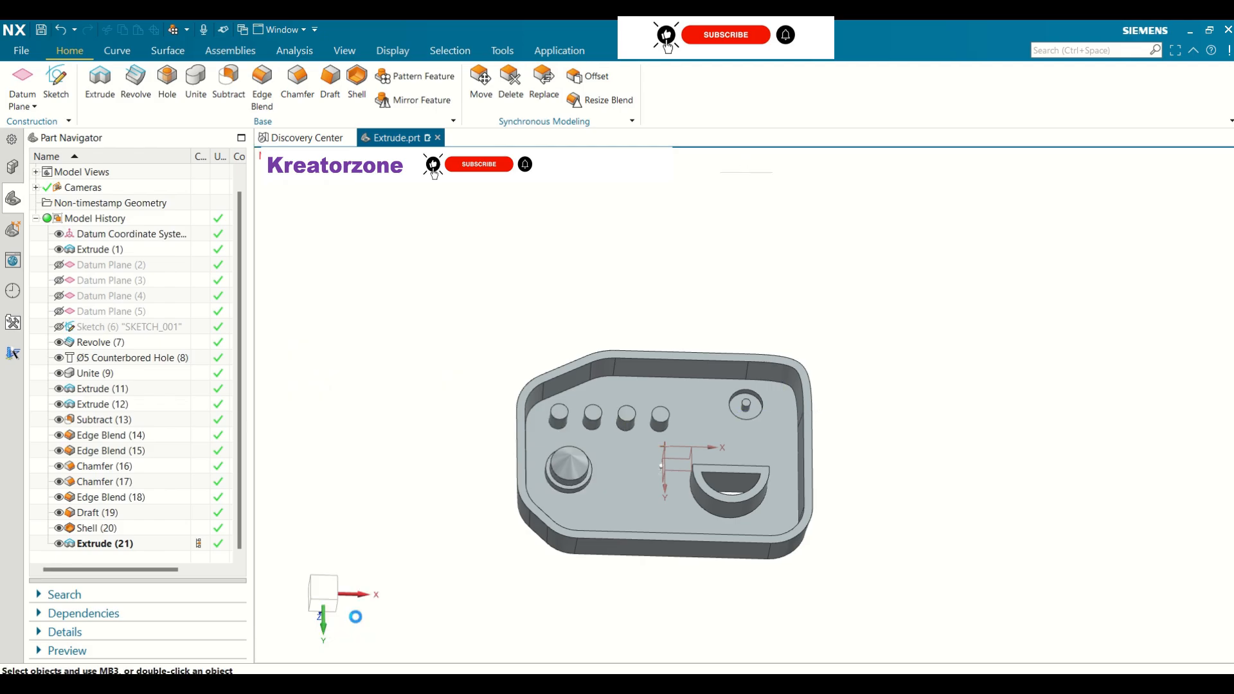
mouse_move(774, 338)
middle_down()
mouse_move(791, 309)
mouse_move(771, 353)
middle_up()
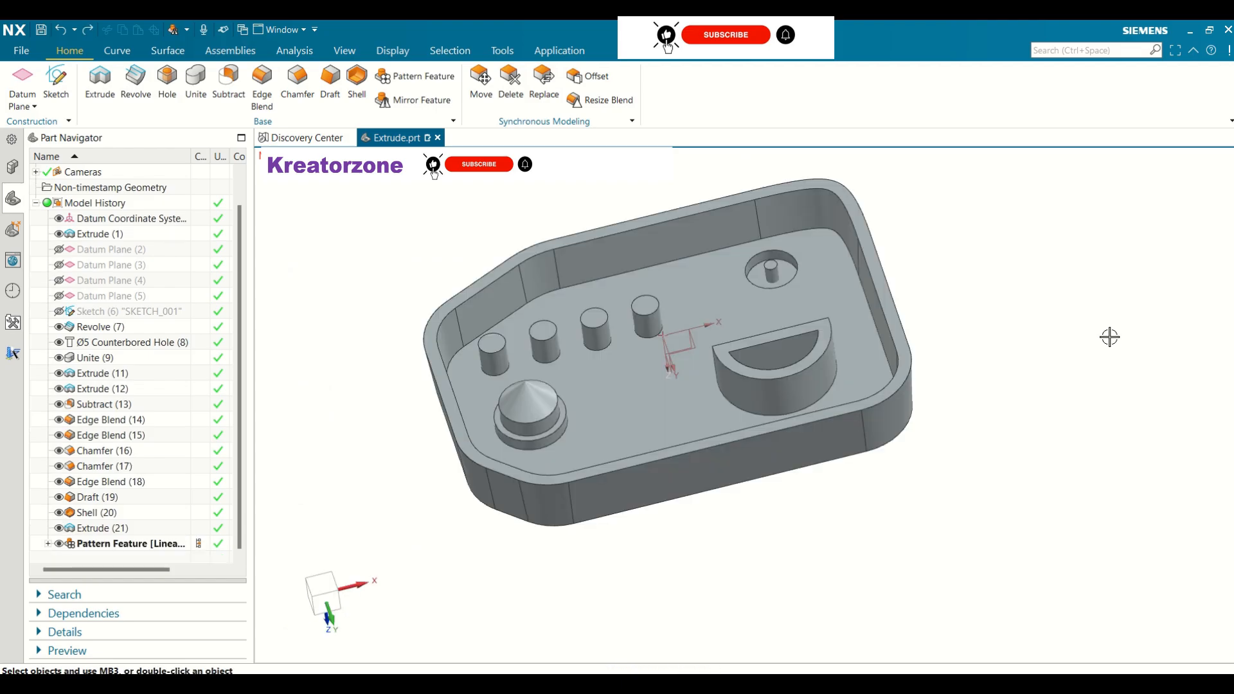
- Mirror the revolved boss about Datum Plane (4), making that plane visible for selection, and preview the result
middle_drag(970, 341, 966, 506)
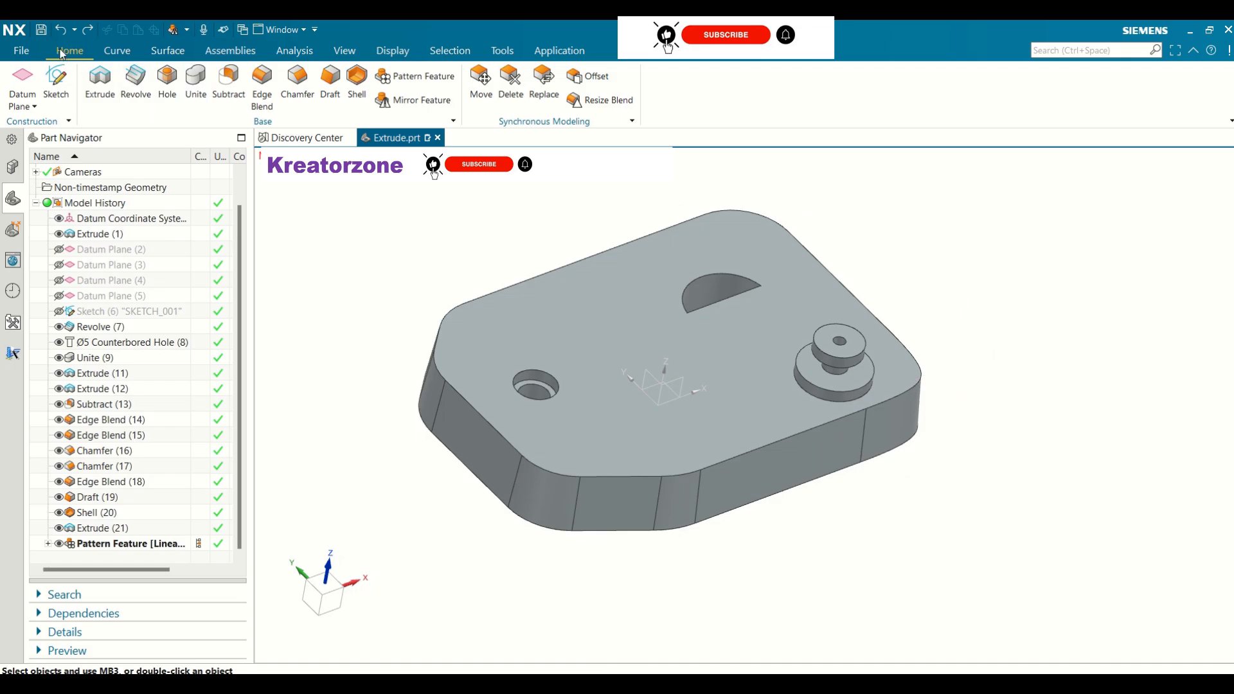
click(411, 101)
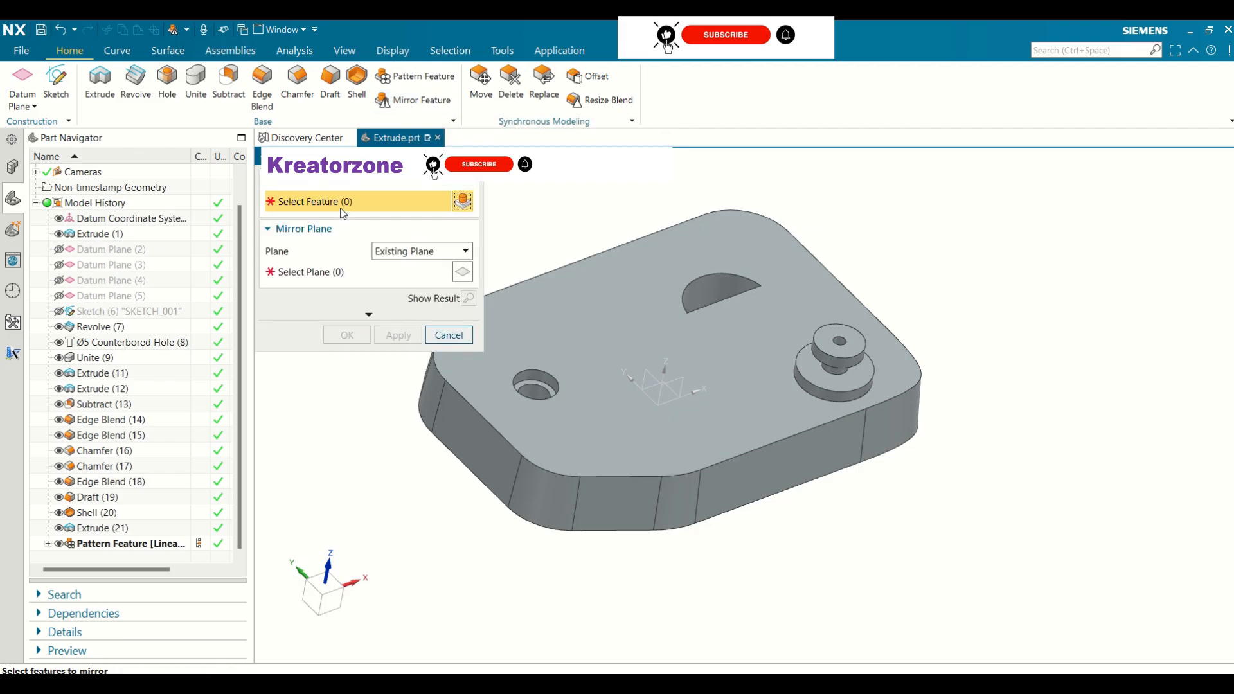
click(826, 375)
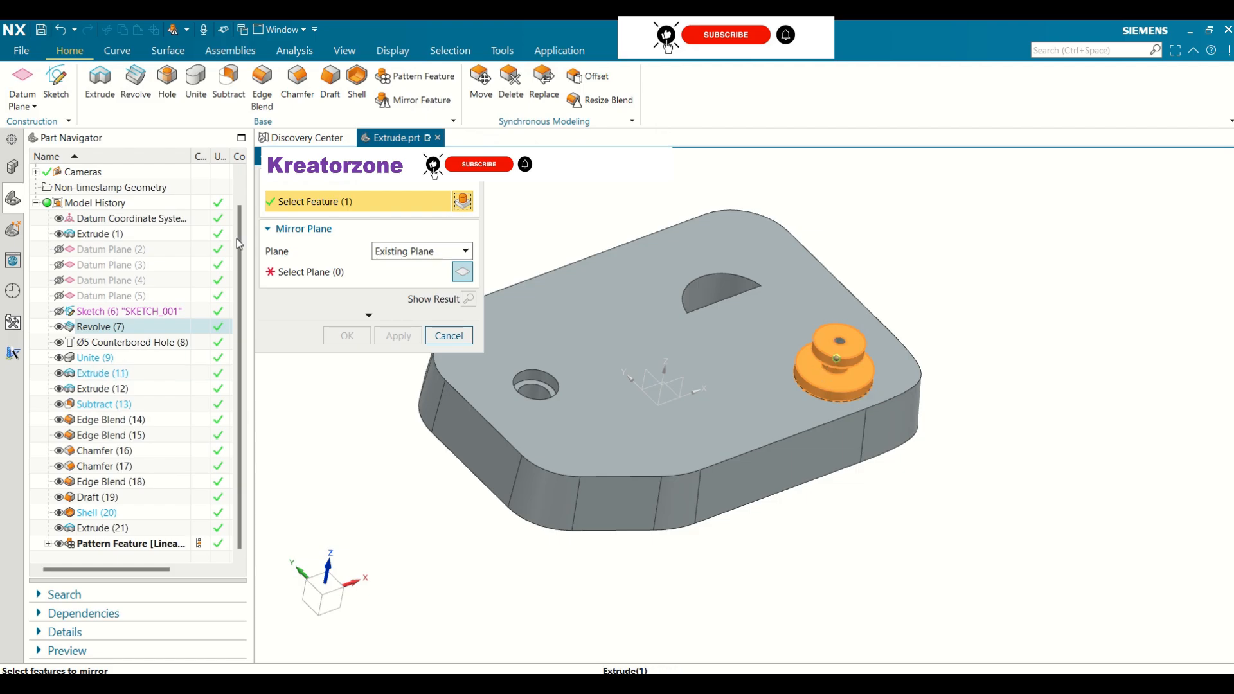
click(283, 273)
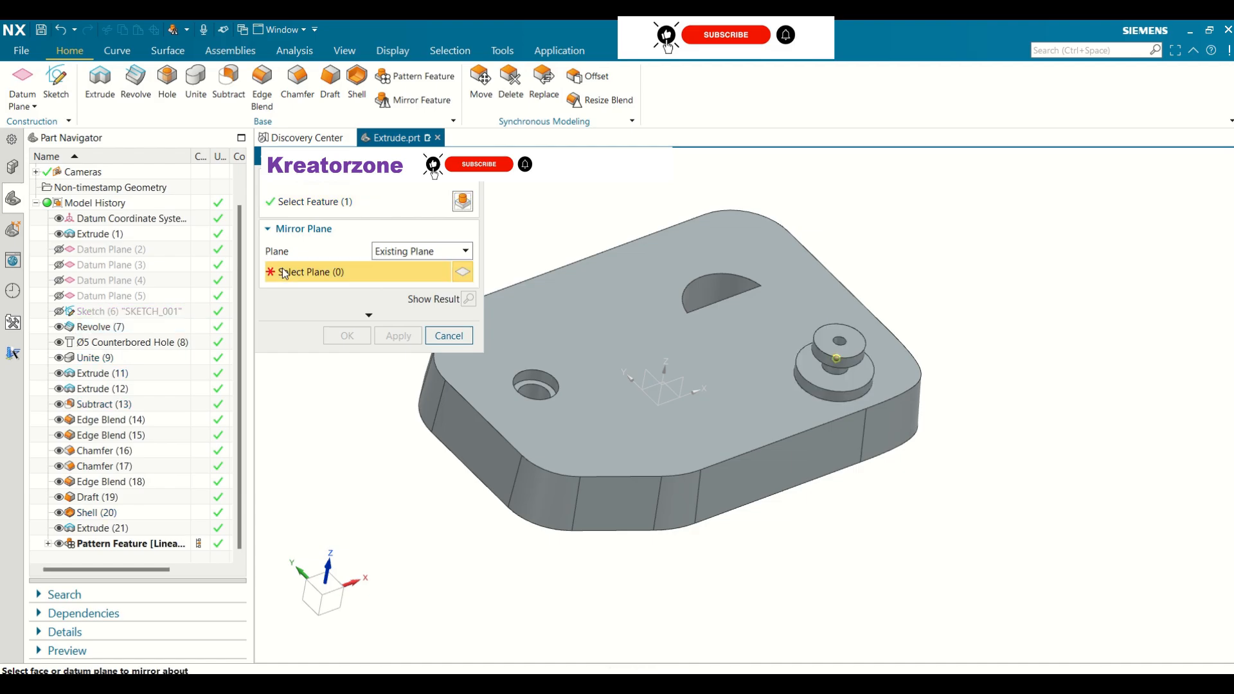
click(59, 280)
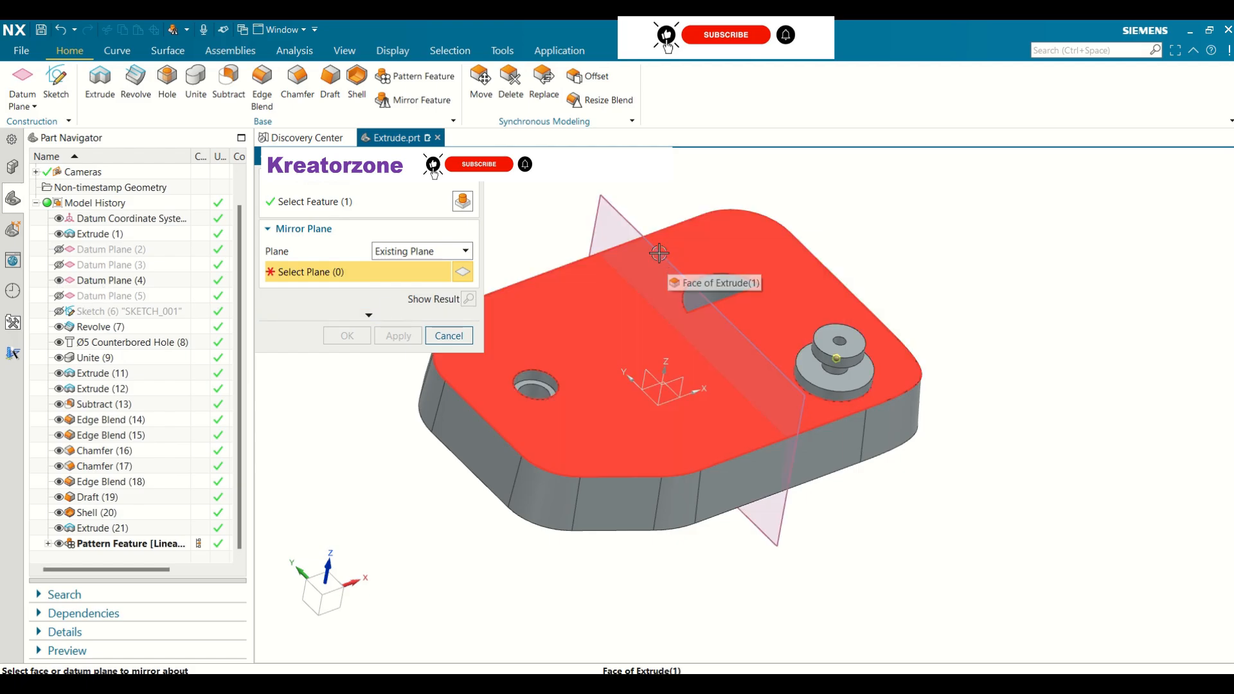
click(598, 201)
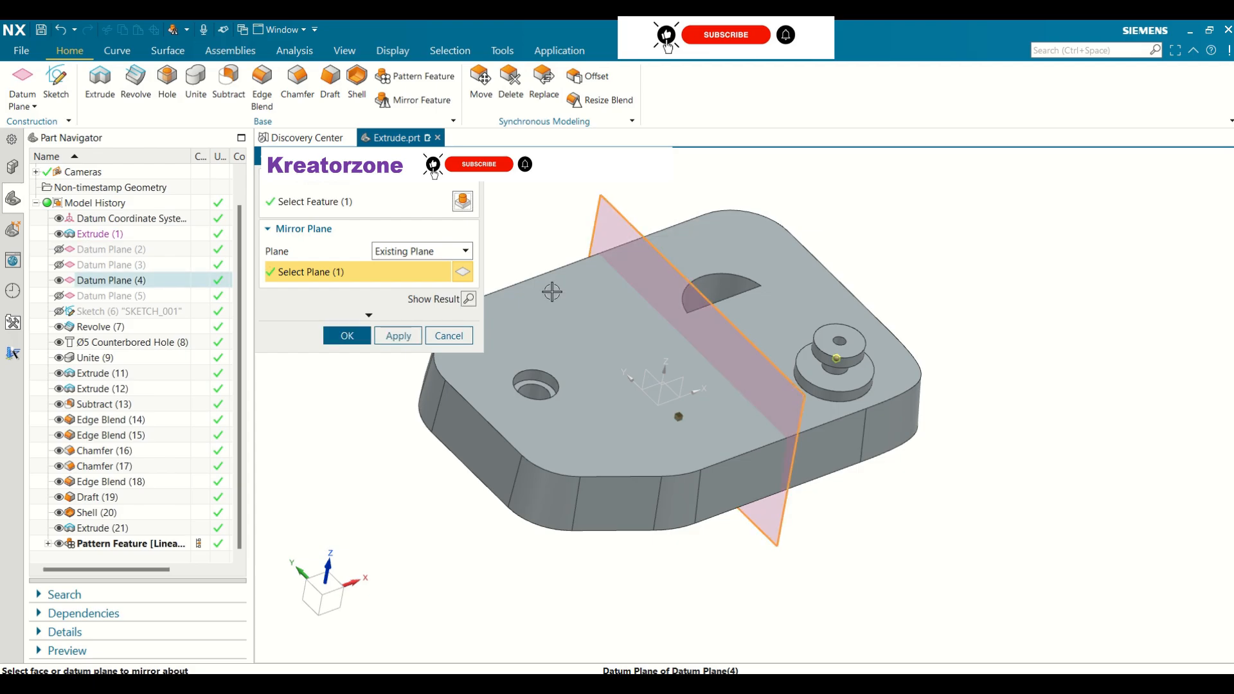
click(469, 299)
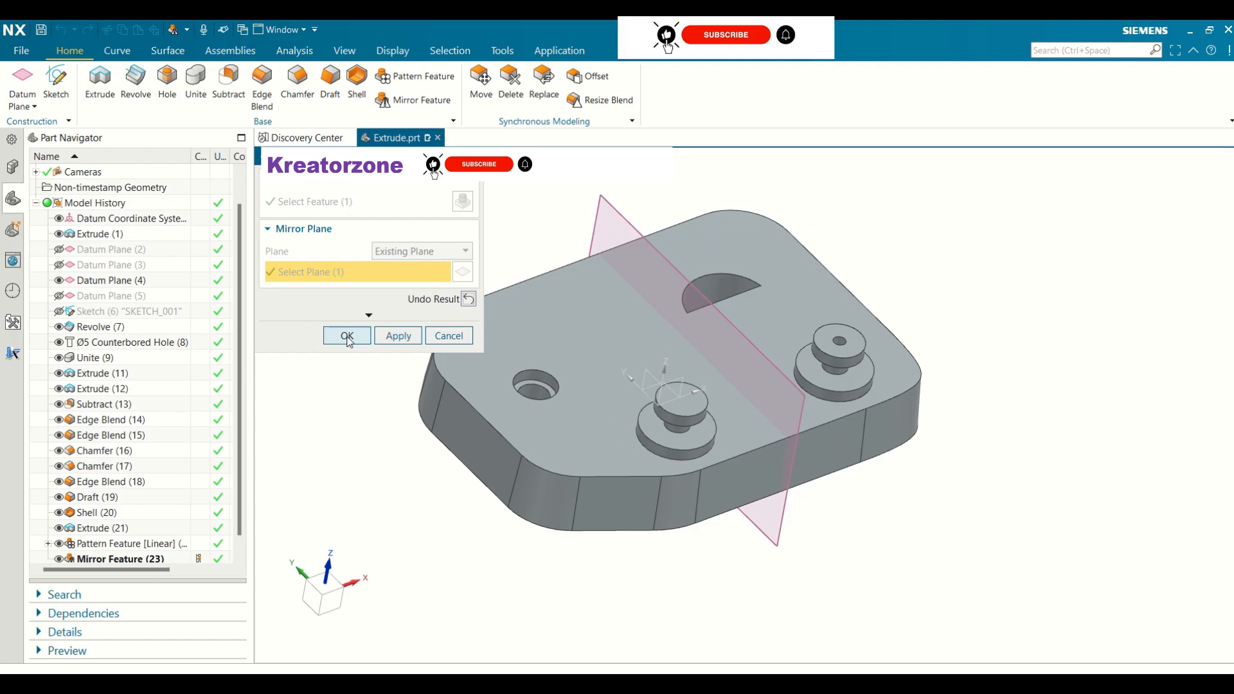
- Complete the Mirror Feature about the existing plane and hide Datum Plane (4)
click(347, 337)
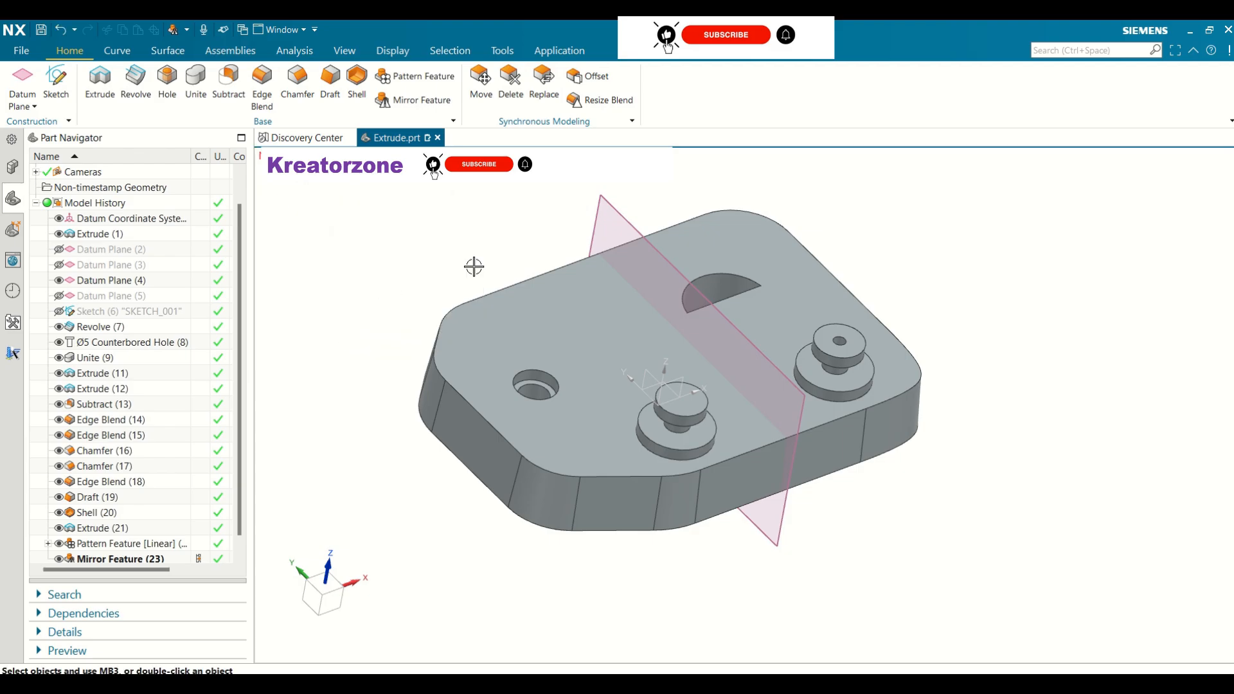
mouse_move(473, 268)
middle_down()
mouse_move(450, 217)
mouse_move(477, 275)
middle_up()
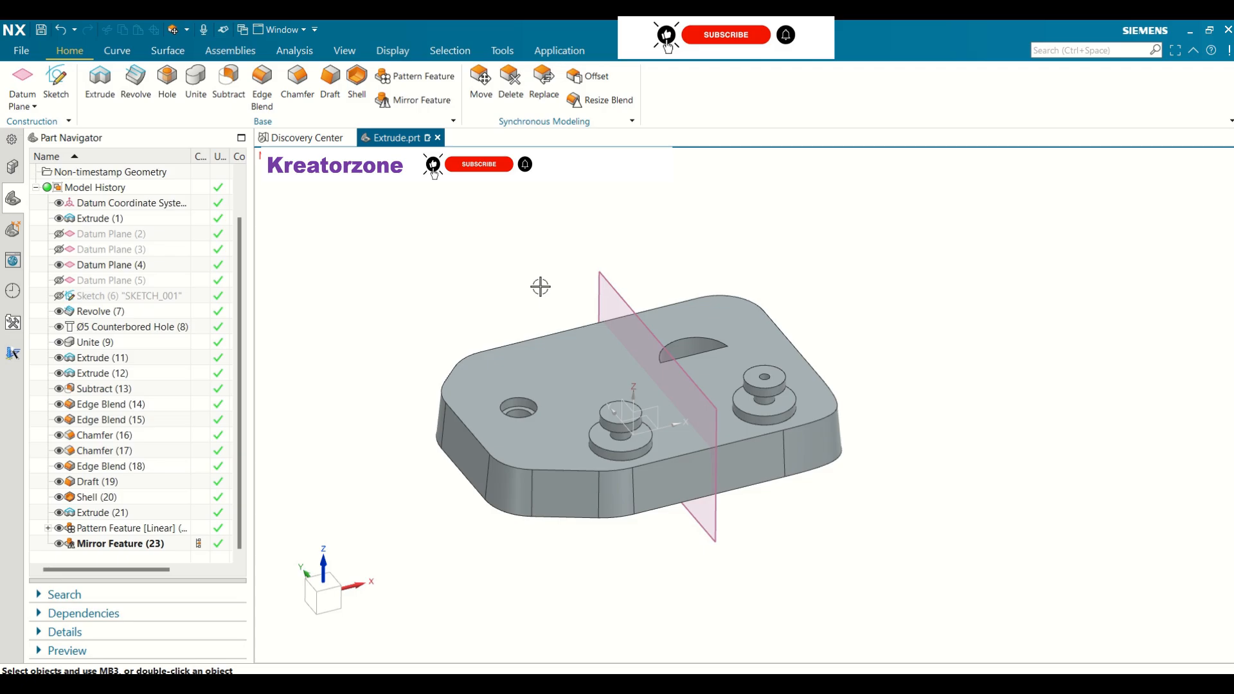
click(58, 267)
middle_drag(512, 287, 532, 276)
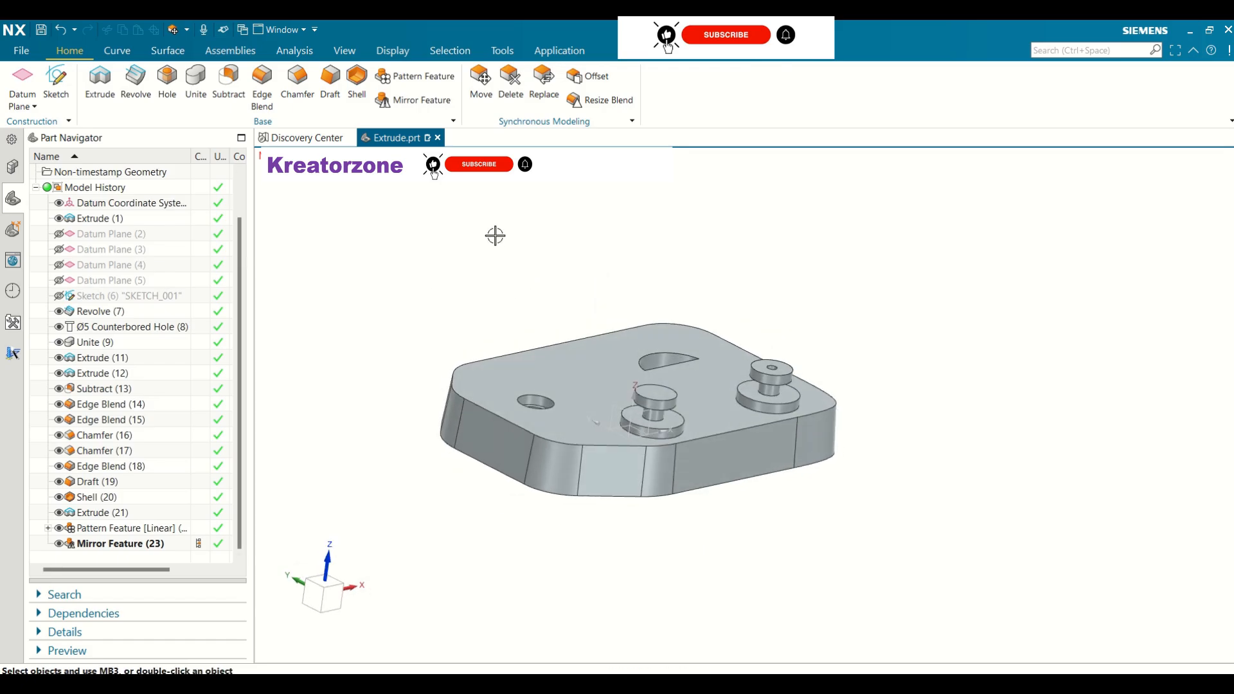
- Start a Move Face on the open rim face of the shelled body with a distance of 10 mm
click(482, 81)
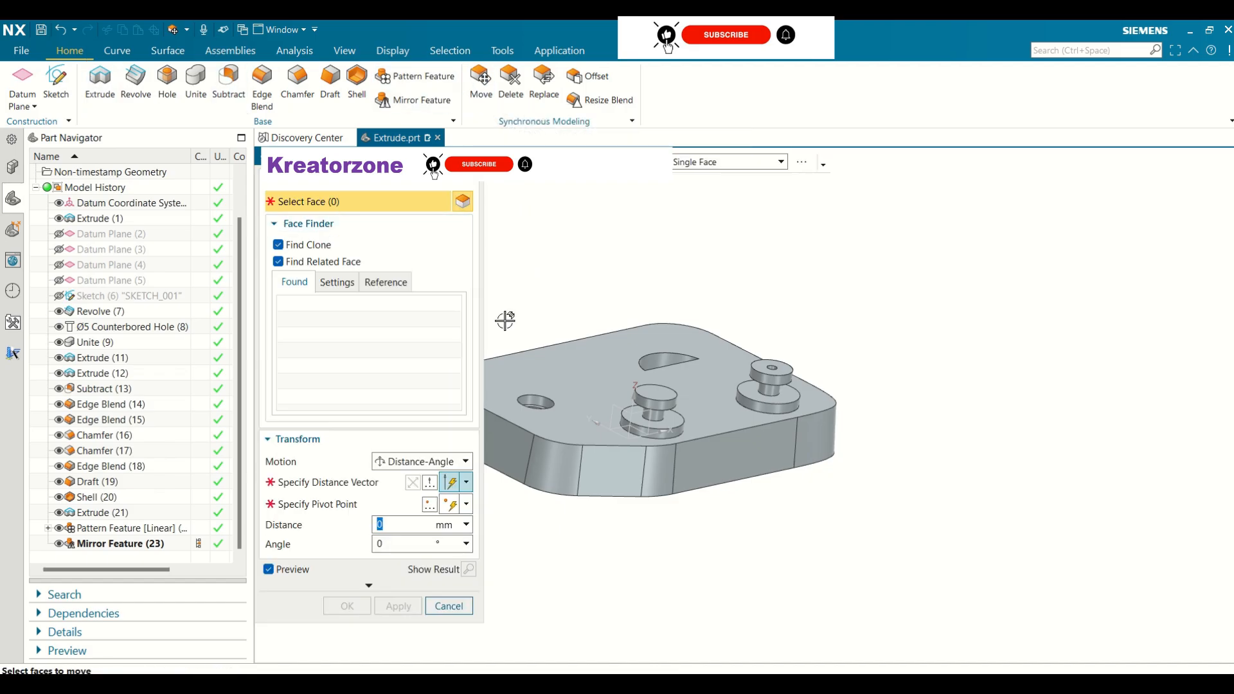
middle_drag(650, 297, 712, 155)
click(701, 247)
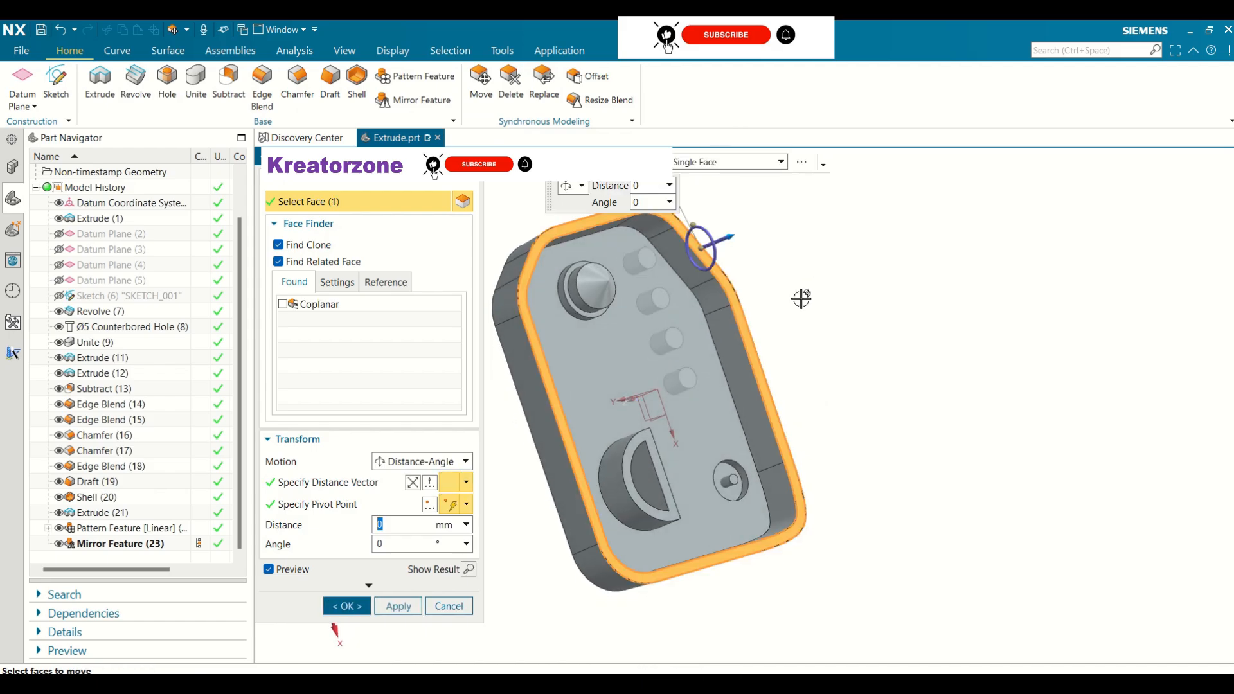
middle_drag(818, 262, 750, 213)
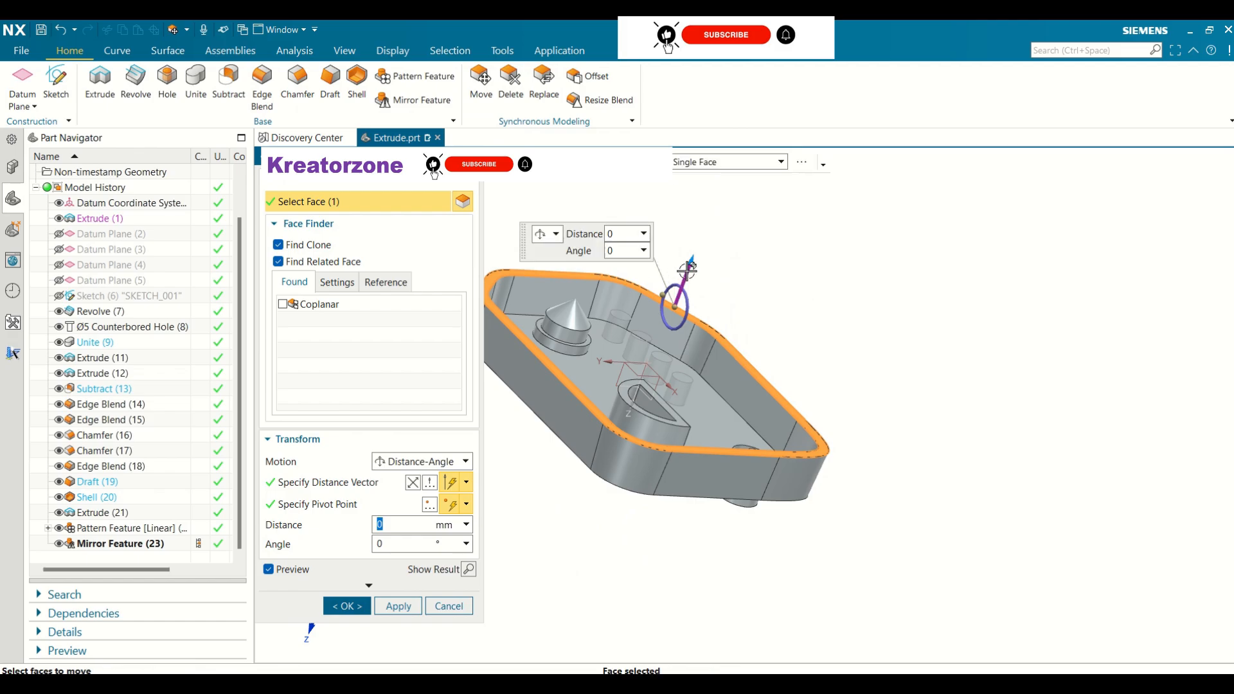
drag(688, 275, 708, 235)
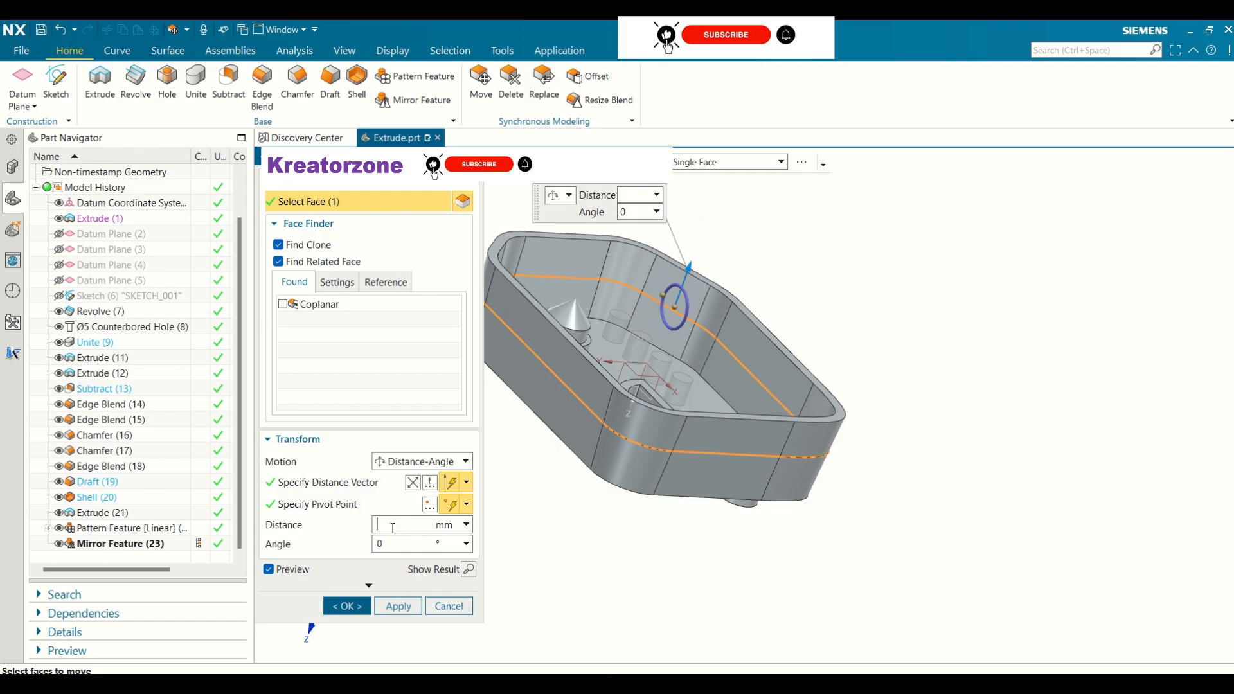
key(Return)
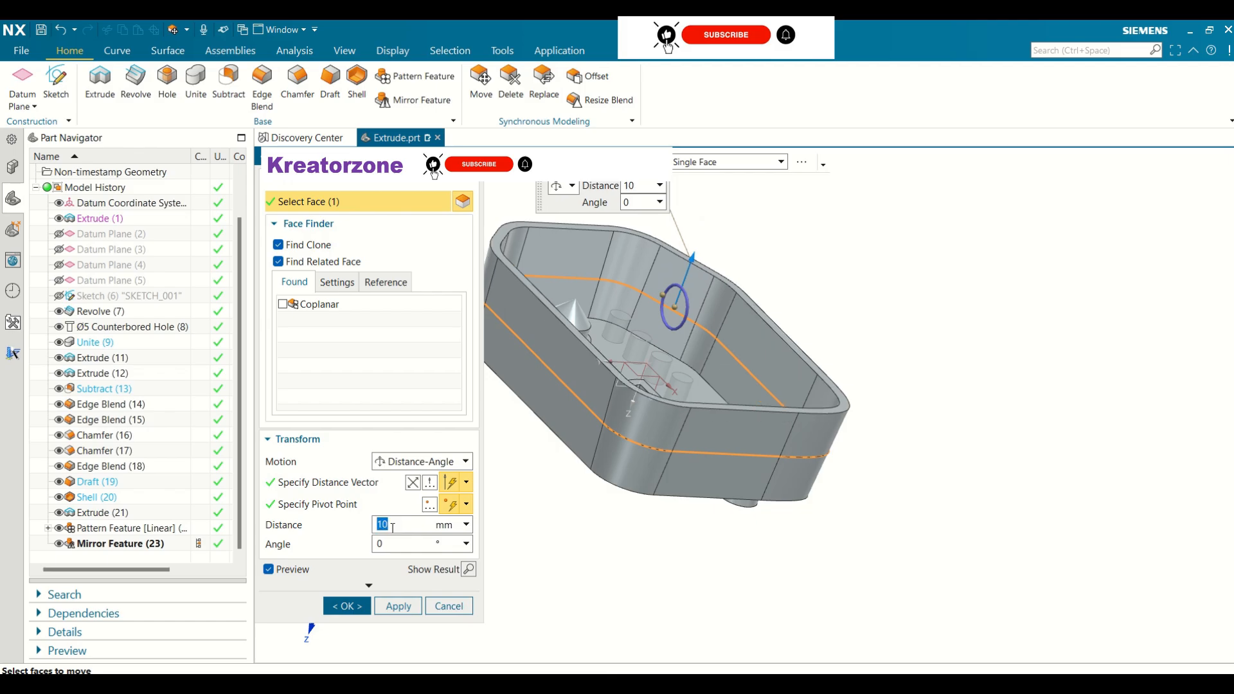
middle_drag(1005, 358, 932, 385)
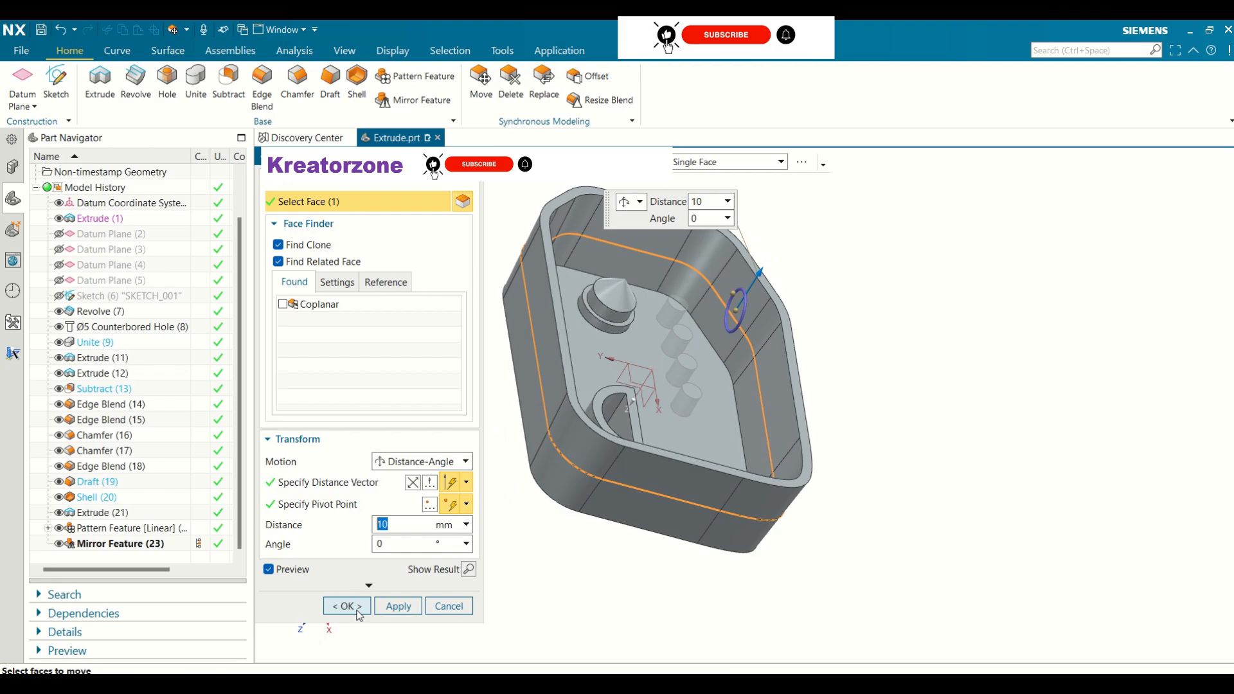
click(280, 246)
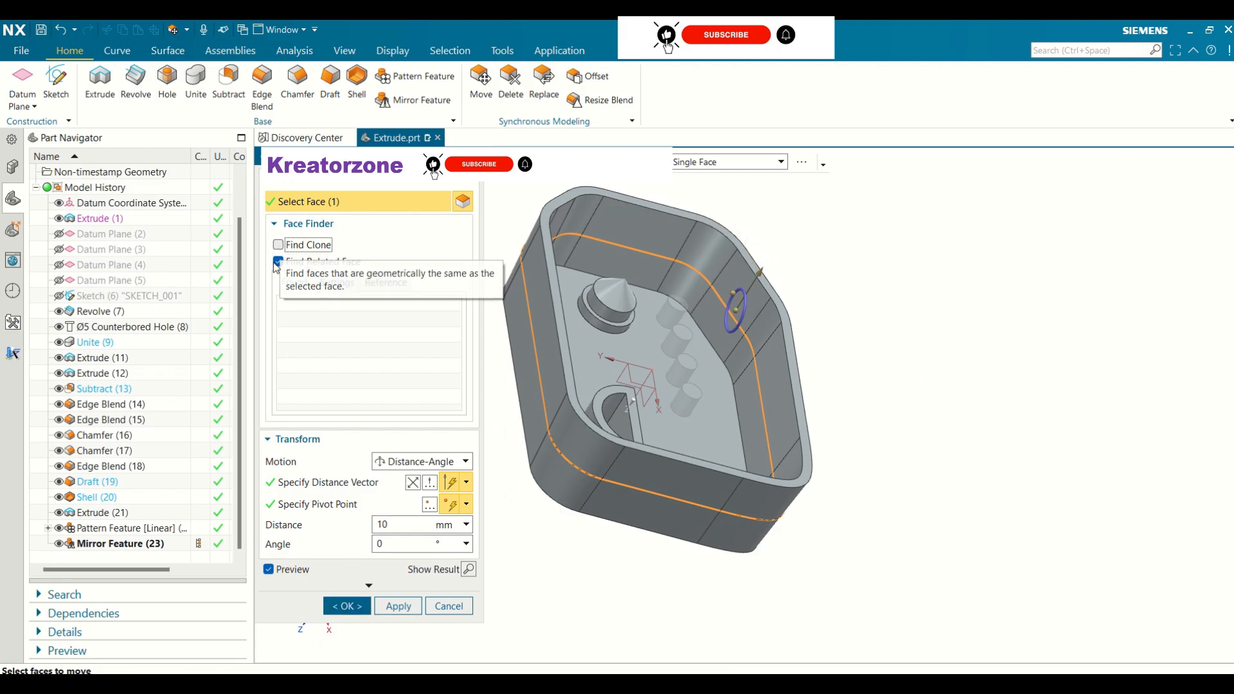
click(279, 245)
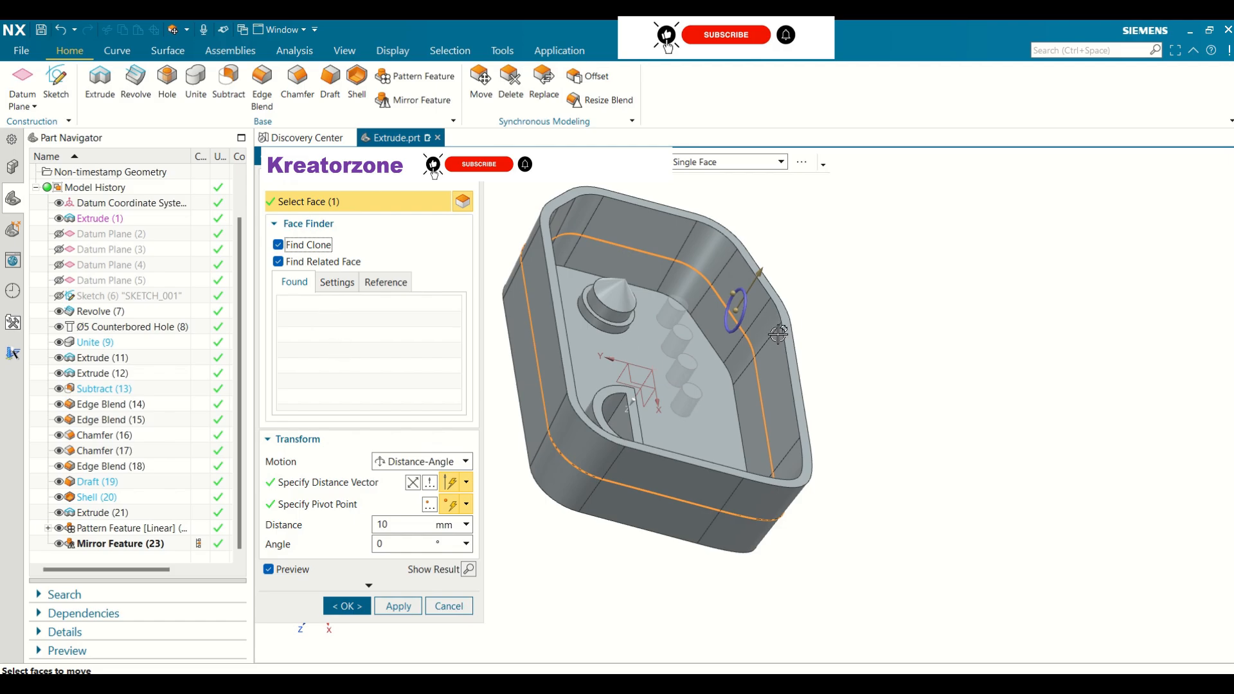
middle_drag(851, 340, 868, 322)
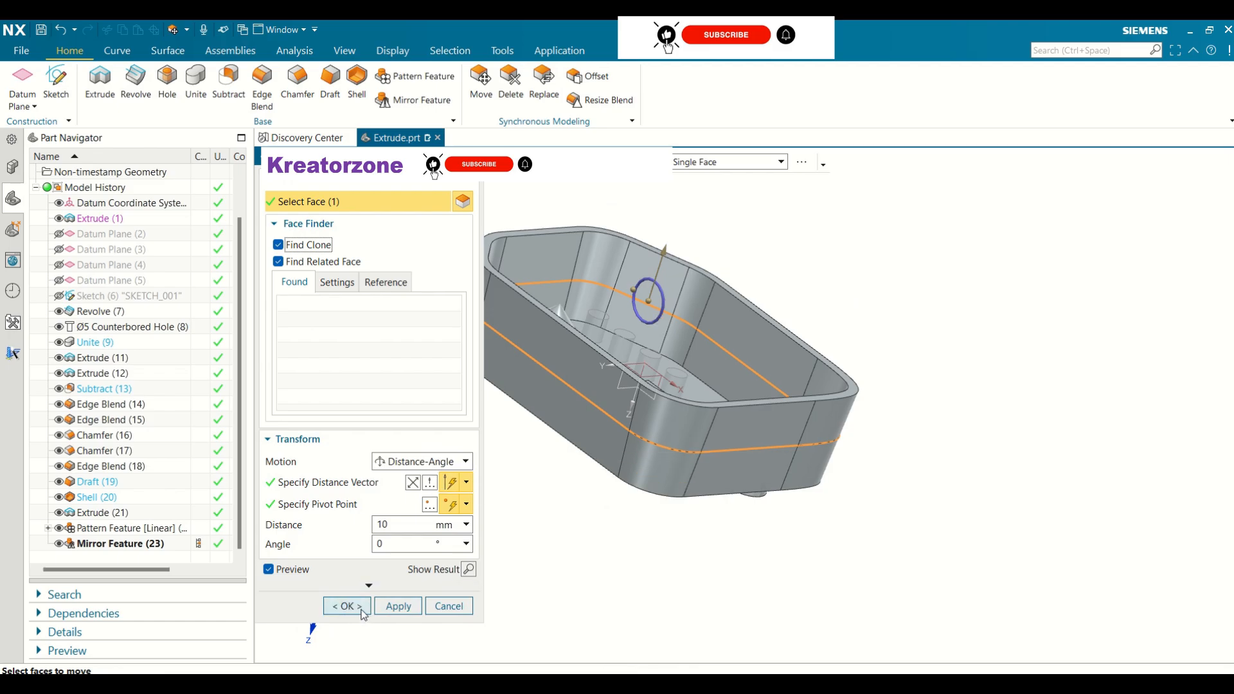
- Try tilting the moved rim face by an angle of 10°
click(397, 544)
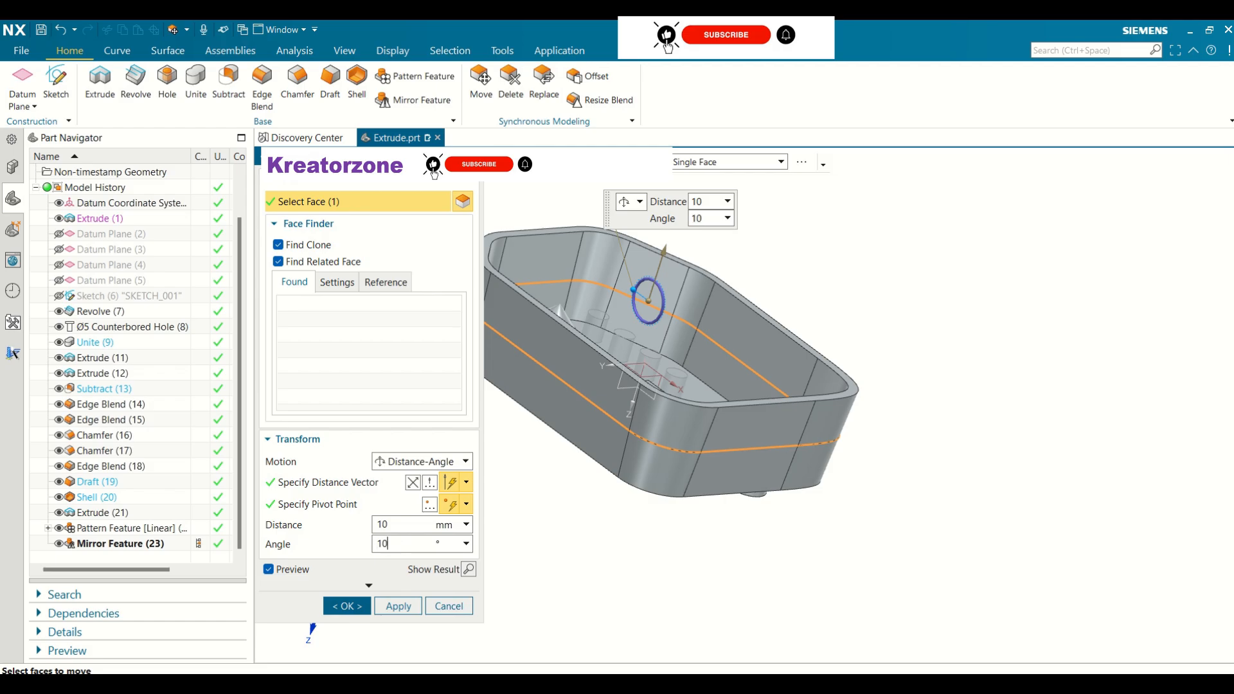
key(Return)
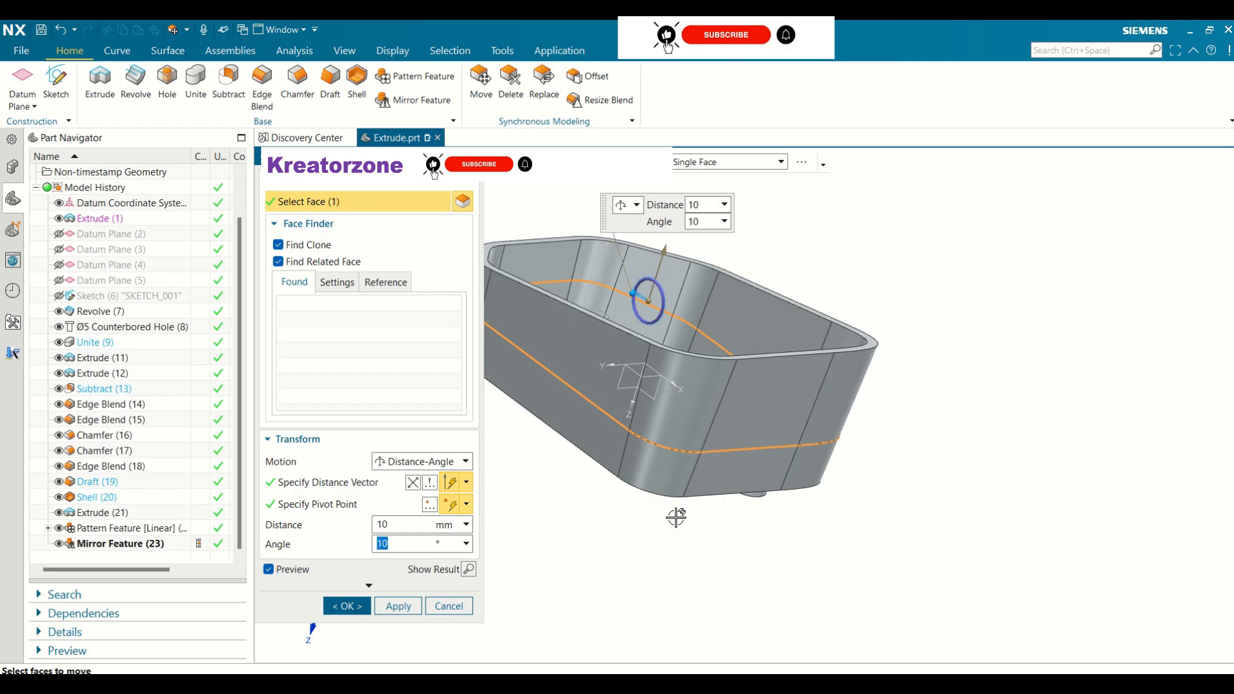
middle_drag(893, 422, 948, 403)
- Set the rim face's tilt angle to -10° and complete the Move Face
scroll(948, 402, down, 3)
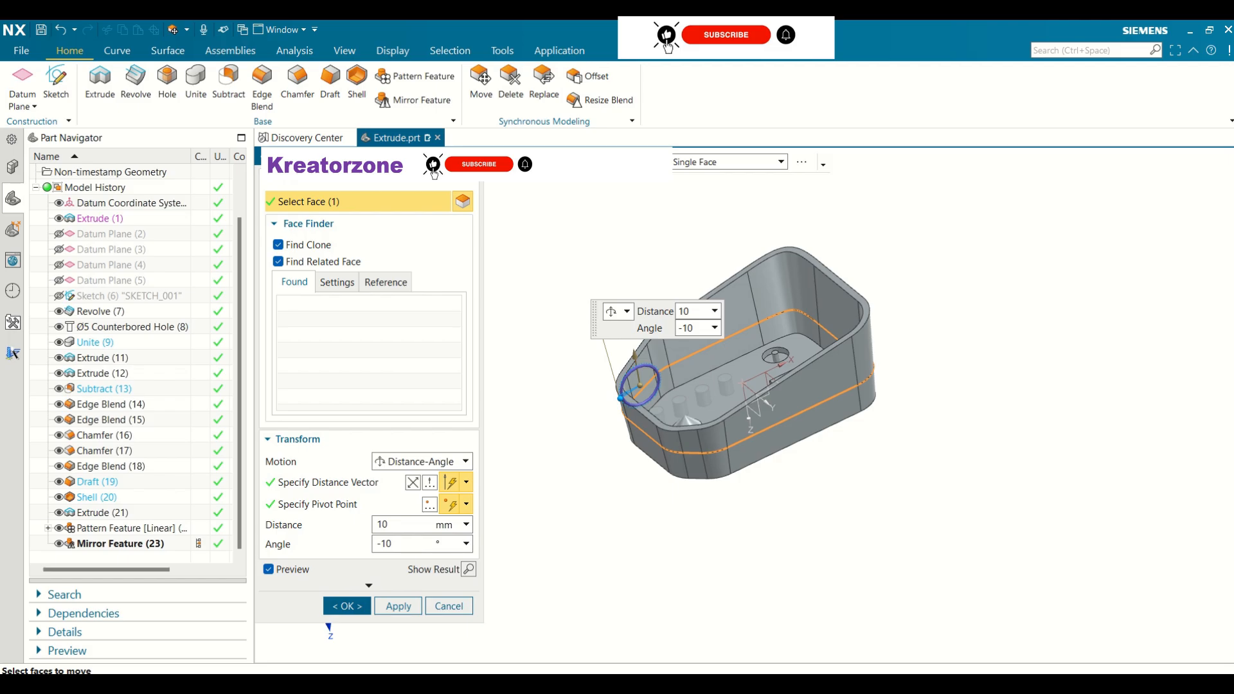
key(Return)
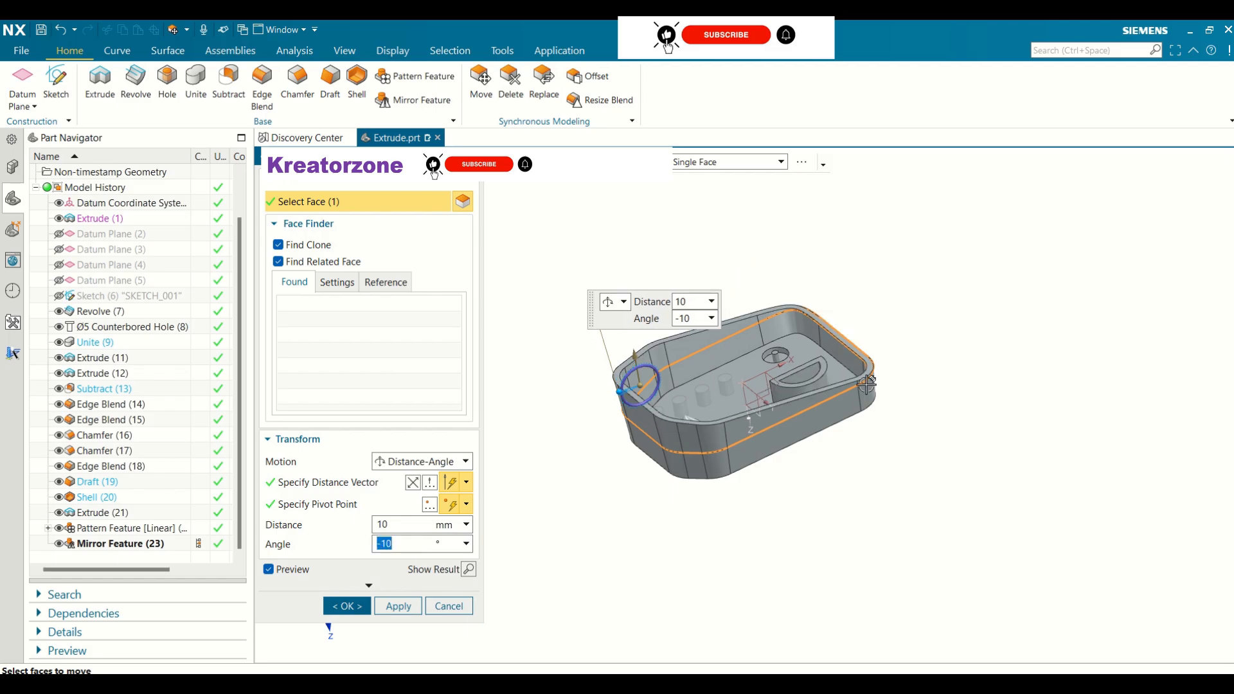
middle_drag(866, 385, 768, 404)
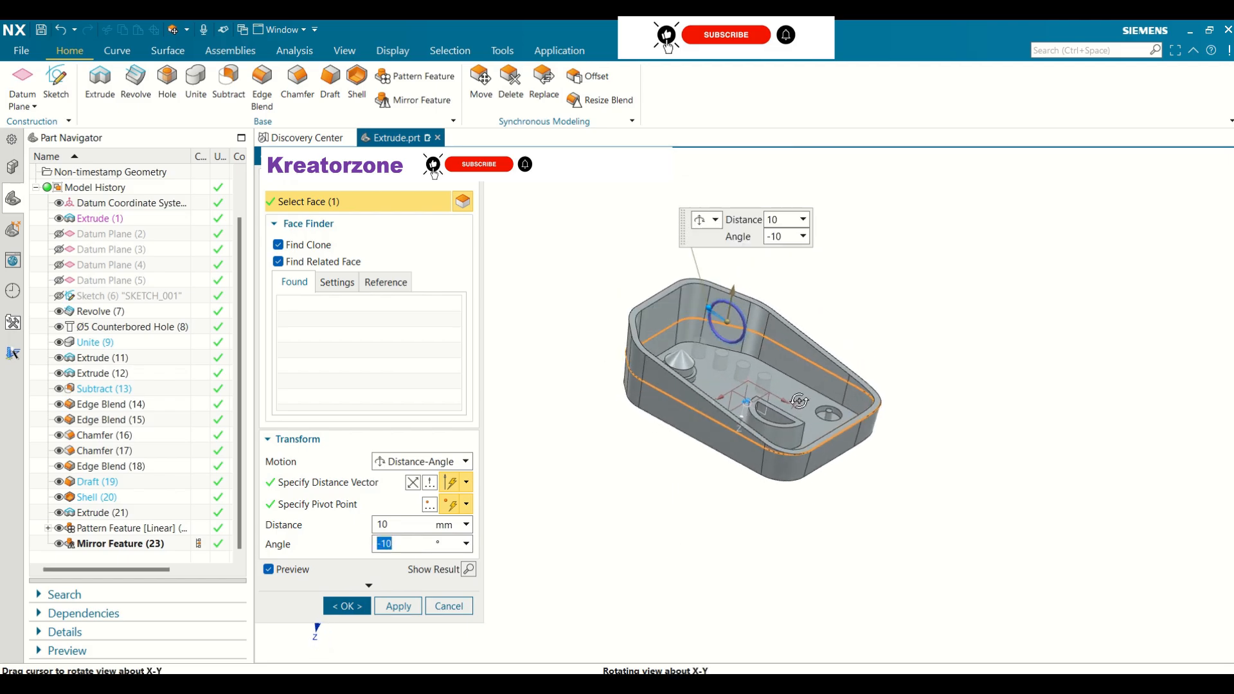
click(347, 606)
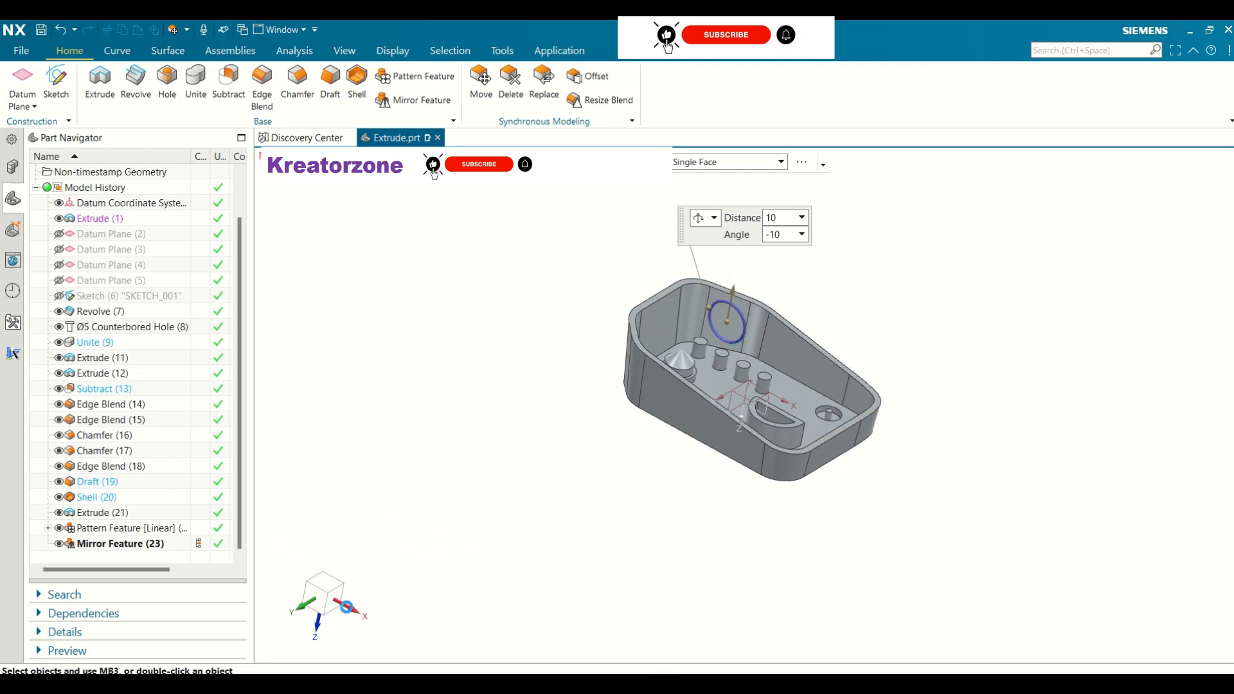
middle_drag(624, 457, 626, 418)
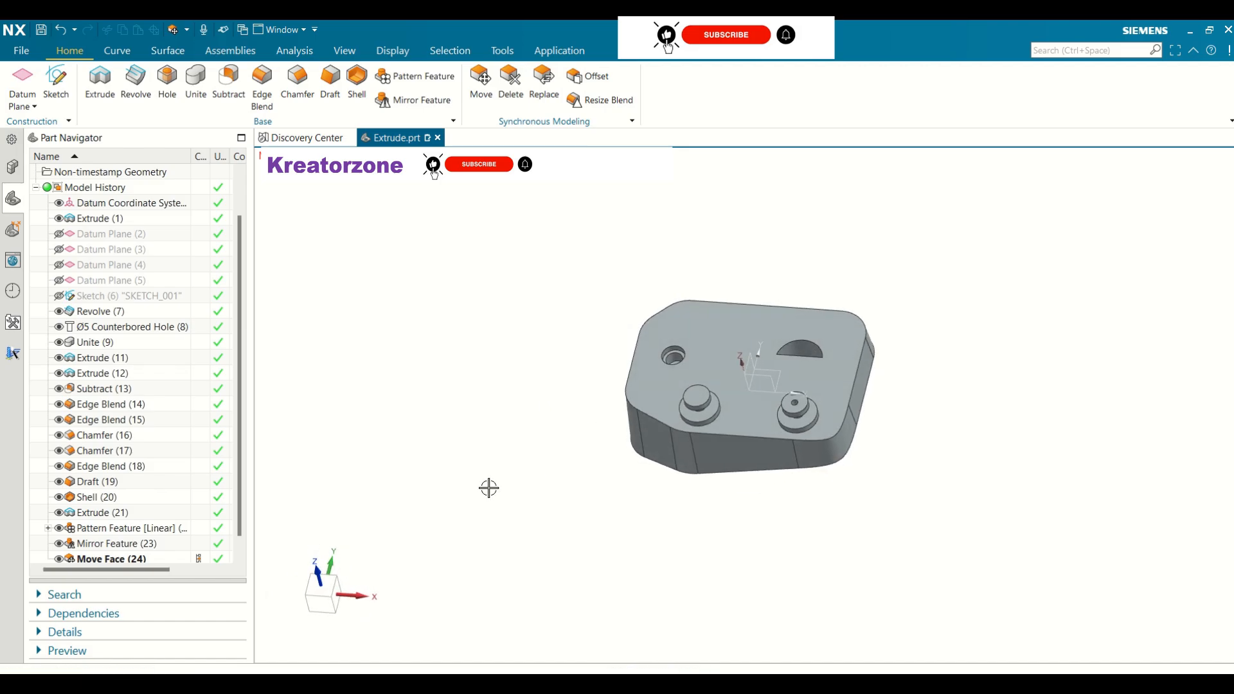
- Delete the curved and flat side faces of the half-round cutout to close it on the plate's outer surface
click(511, 90)
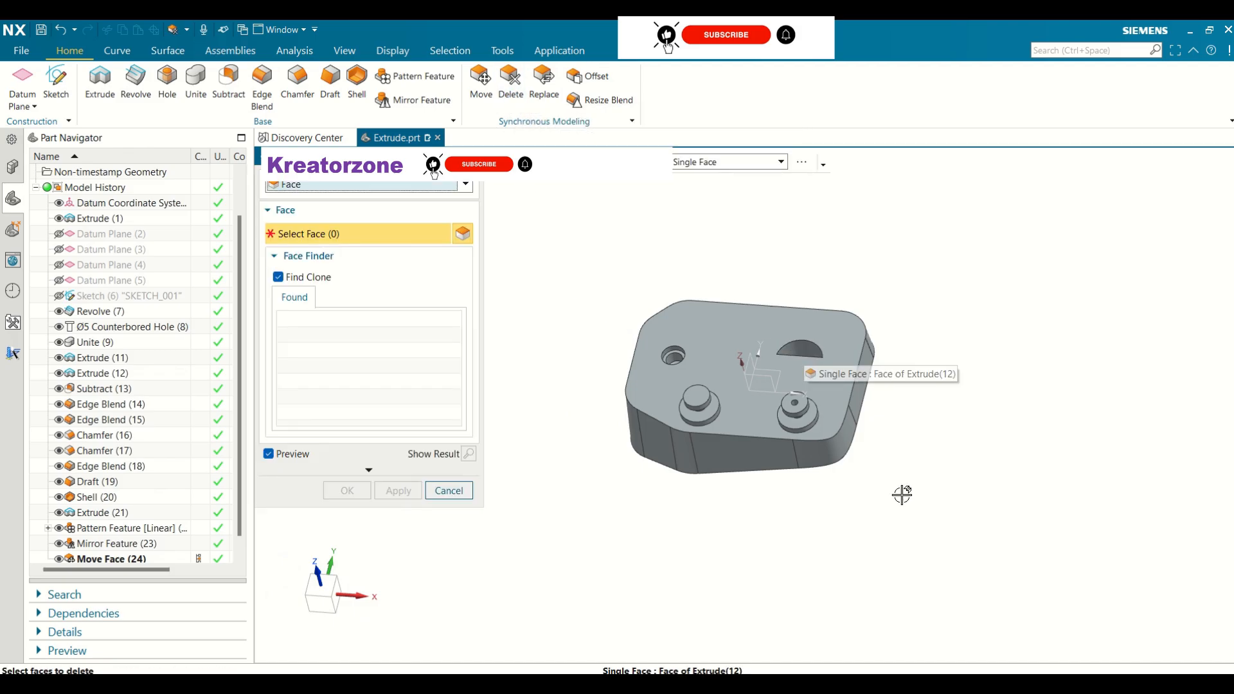
middle_drag(902, 494, 865, 408)
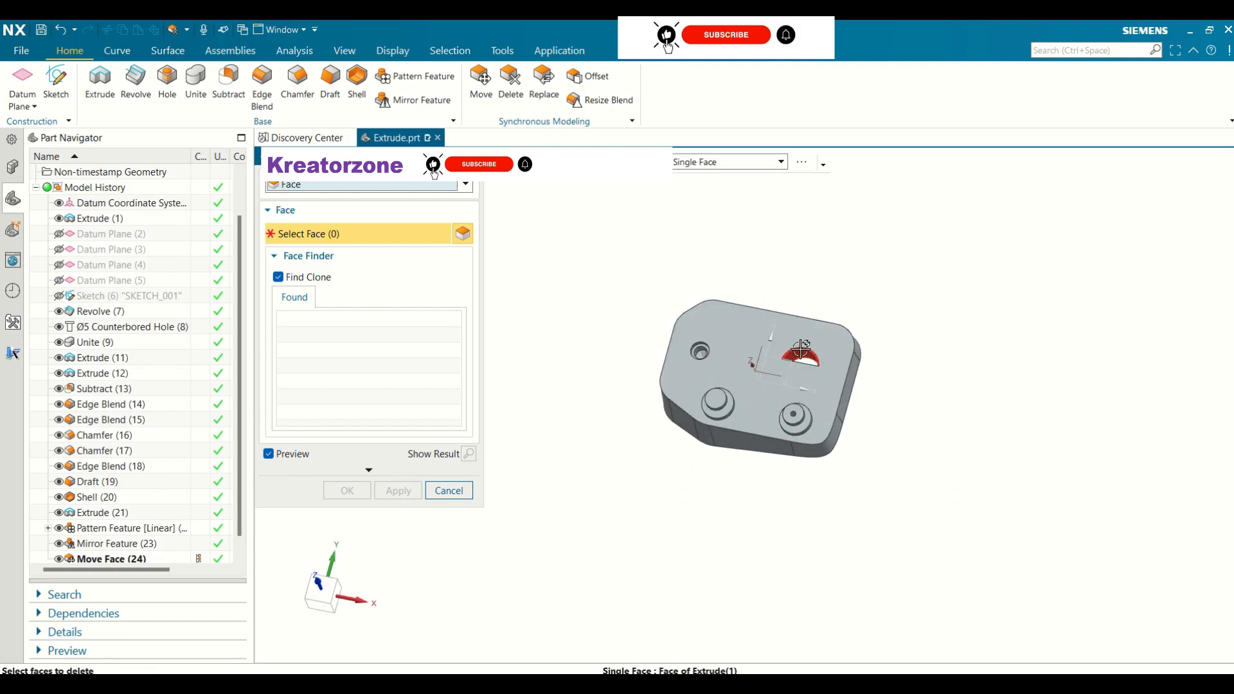
scroll(800, 350, up, 4)
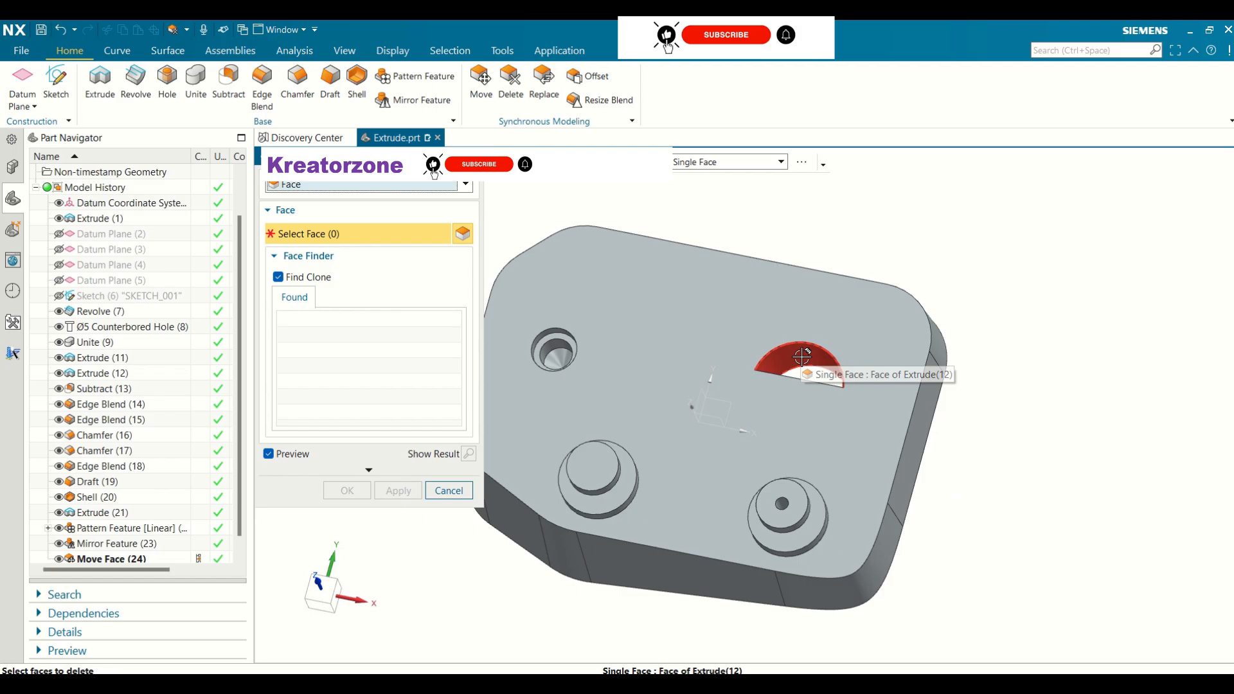
click(802, 355)
middle_drag(970, 366, 836, 411)
click(813, 423)
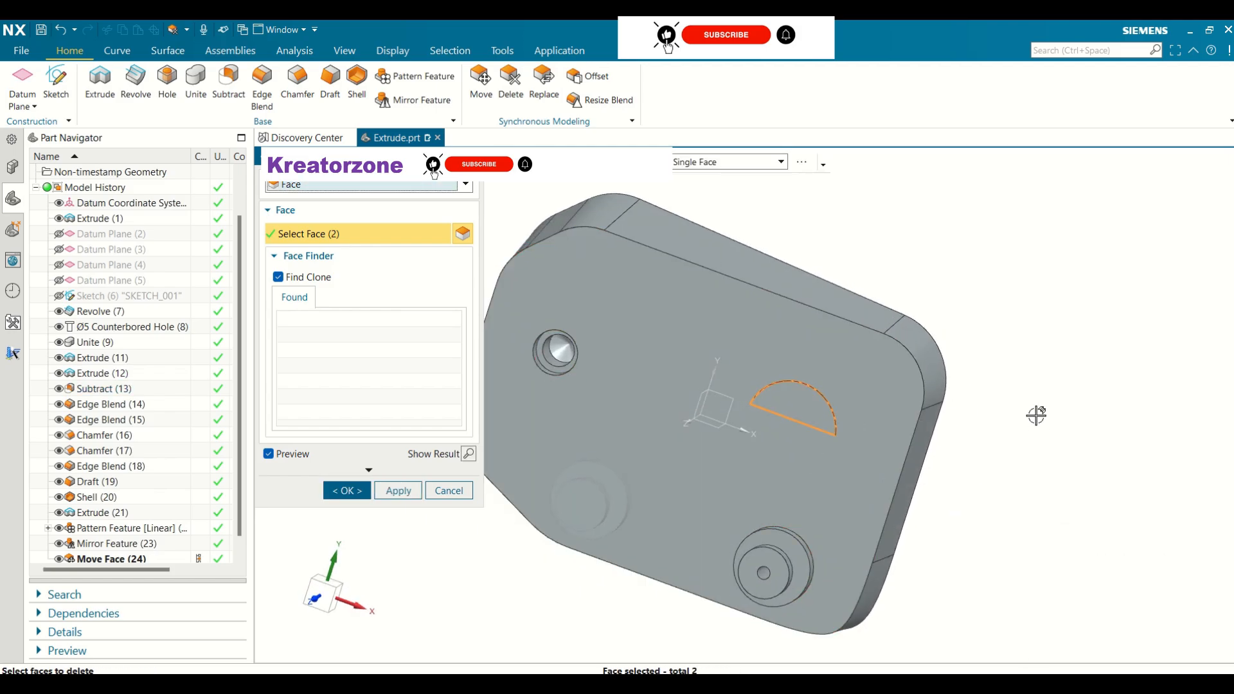
middle_drag(1036, 415, 1080, 362)
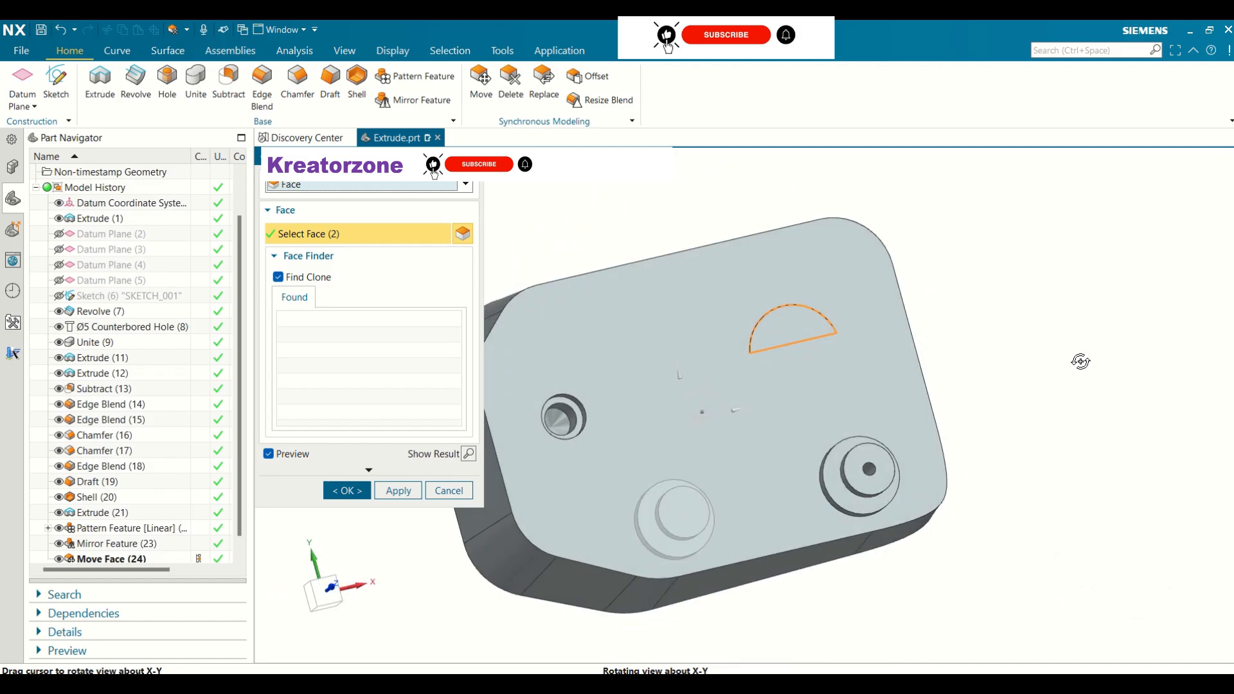
click(345, 489)
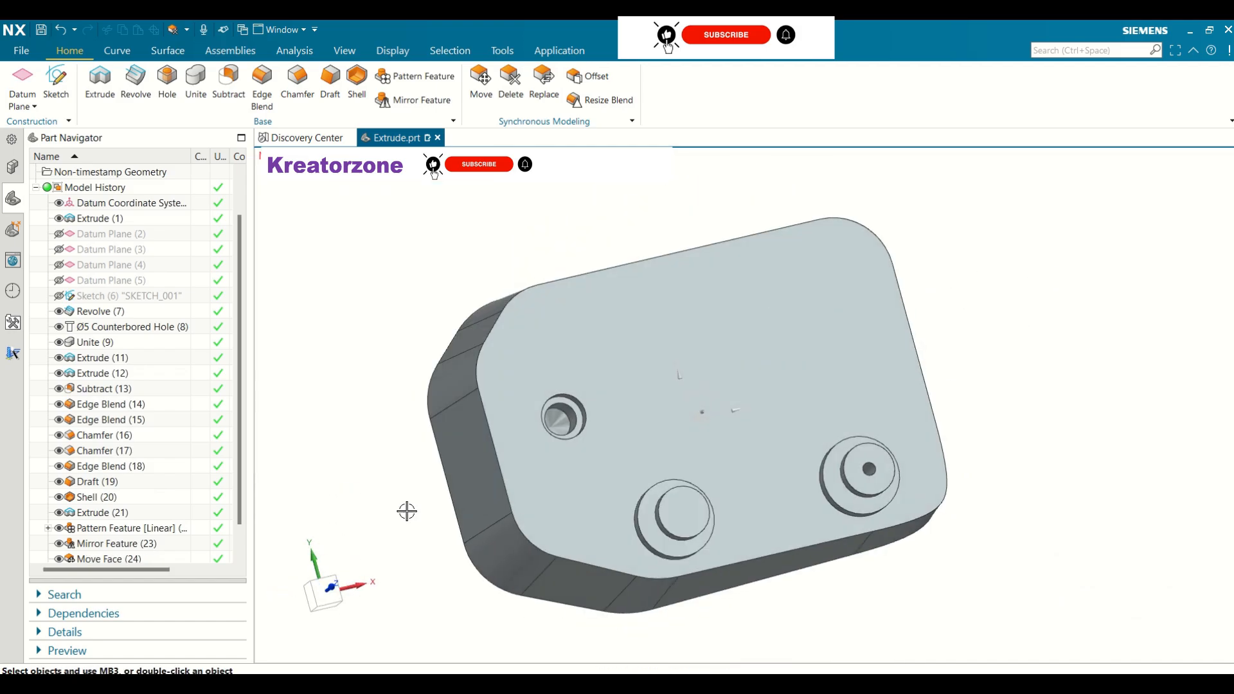
middle_drag(983, 309, 970, 270)
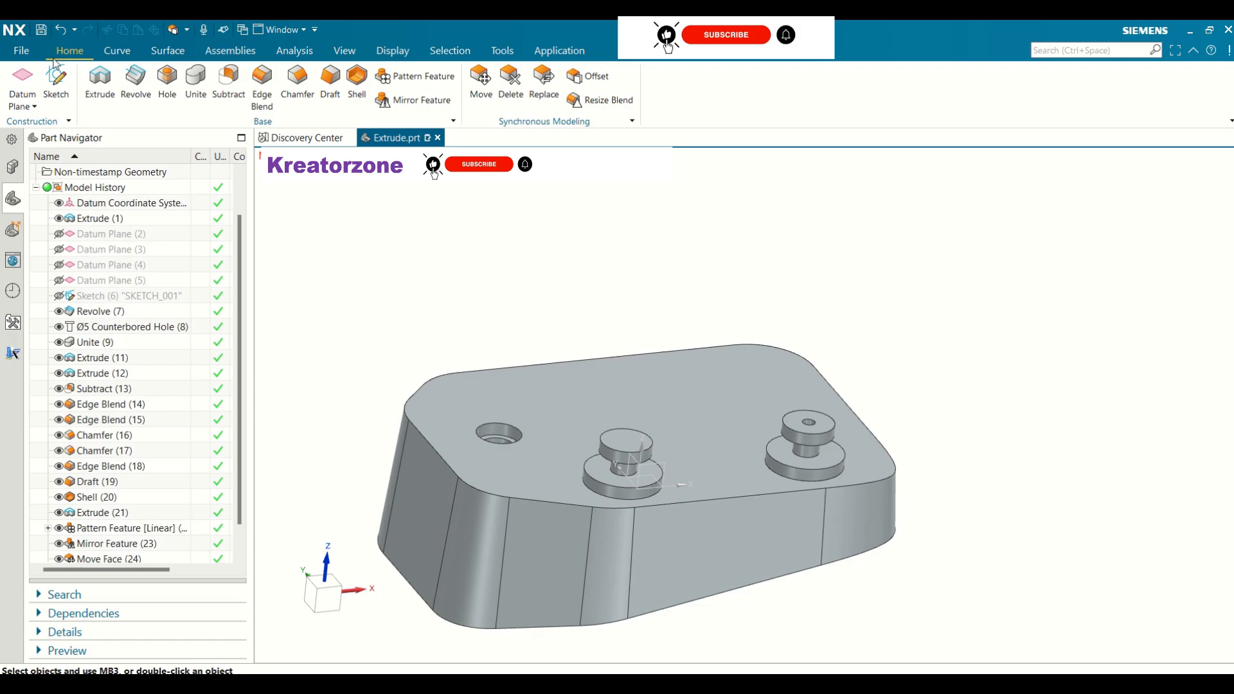
- Offset the end face of the half-round boss inside the shell by 5 mm
click(587, 76)
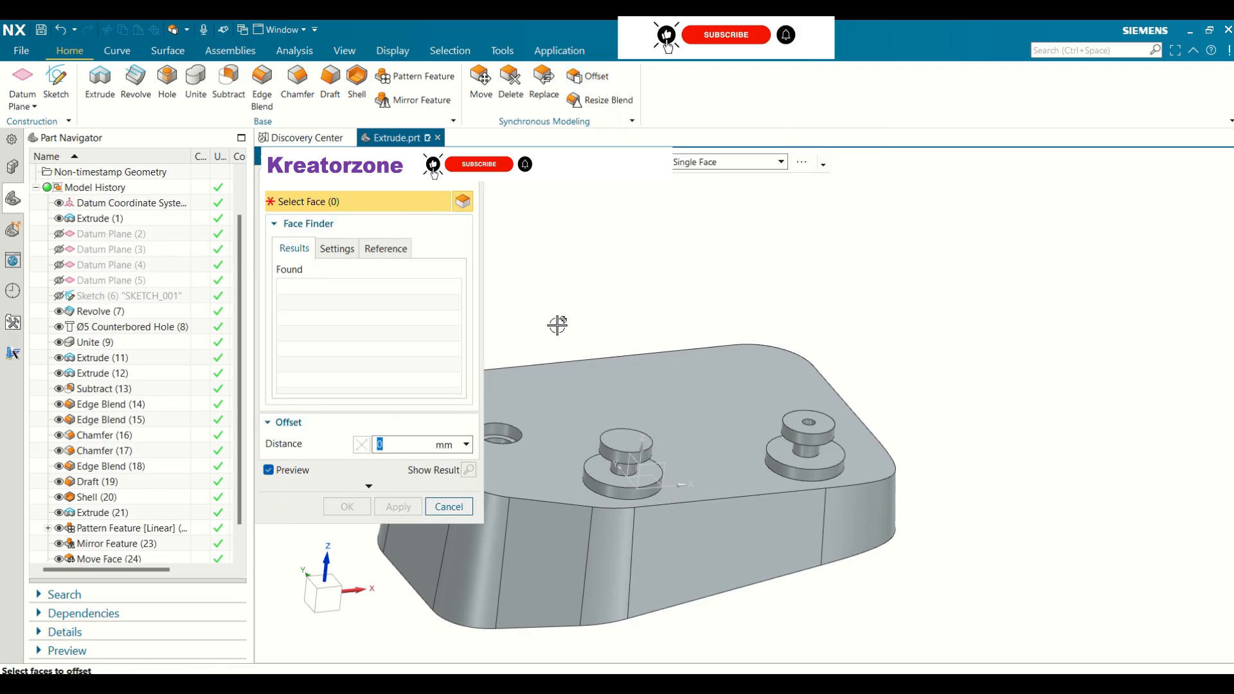
middle_drag(575, 290, 707, 527)
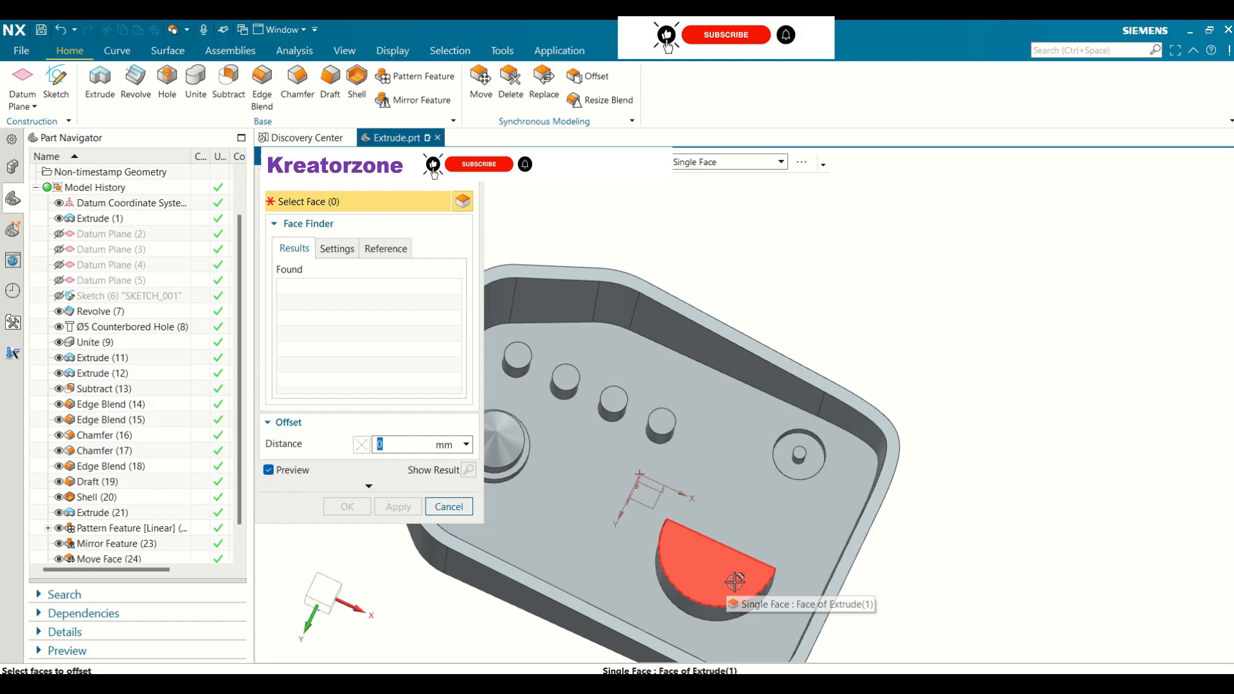
click(735, 582)
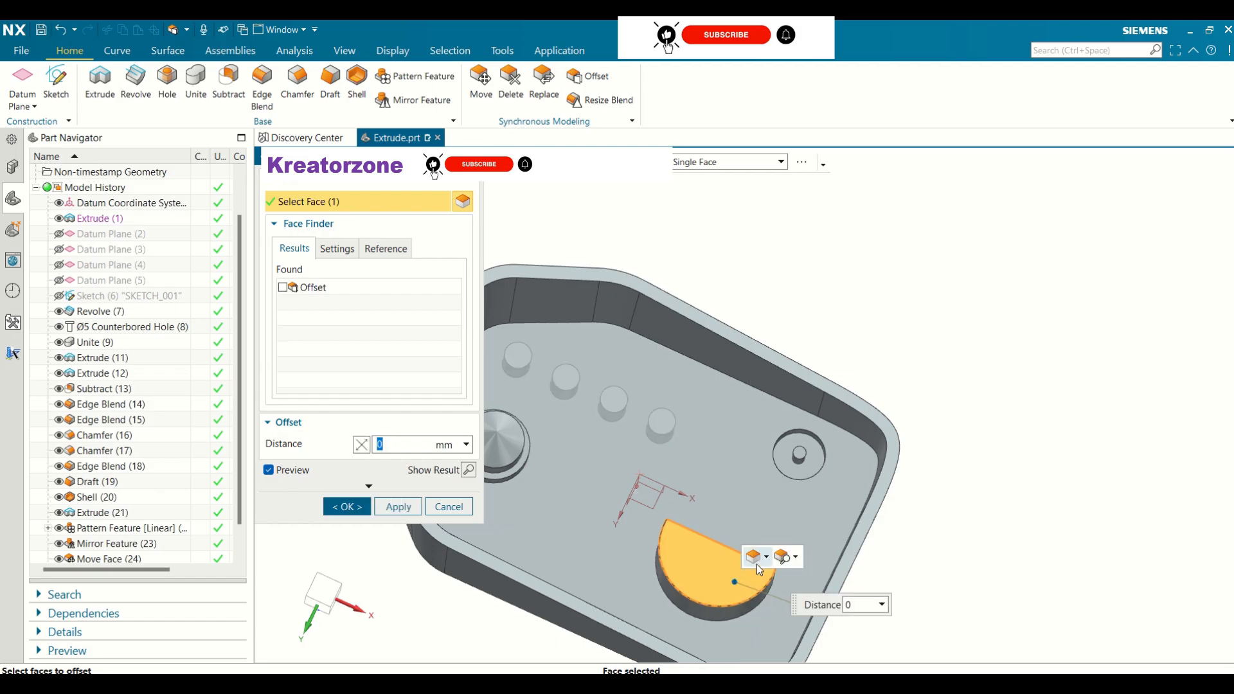
click(761, 561)
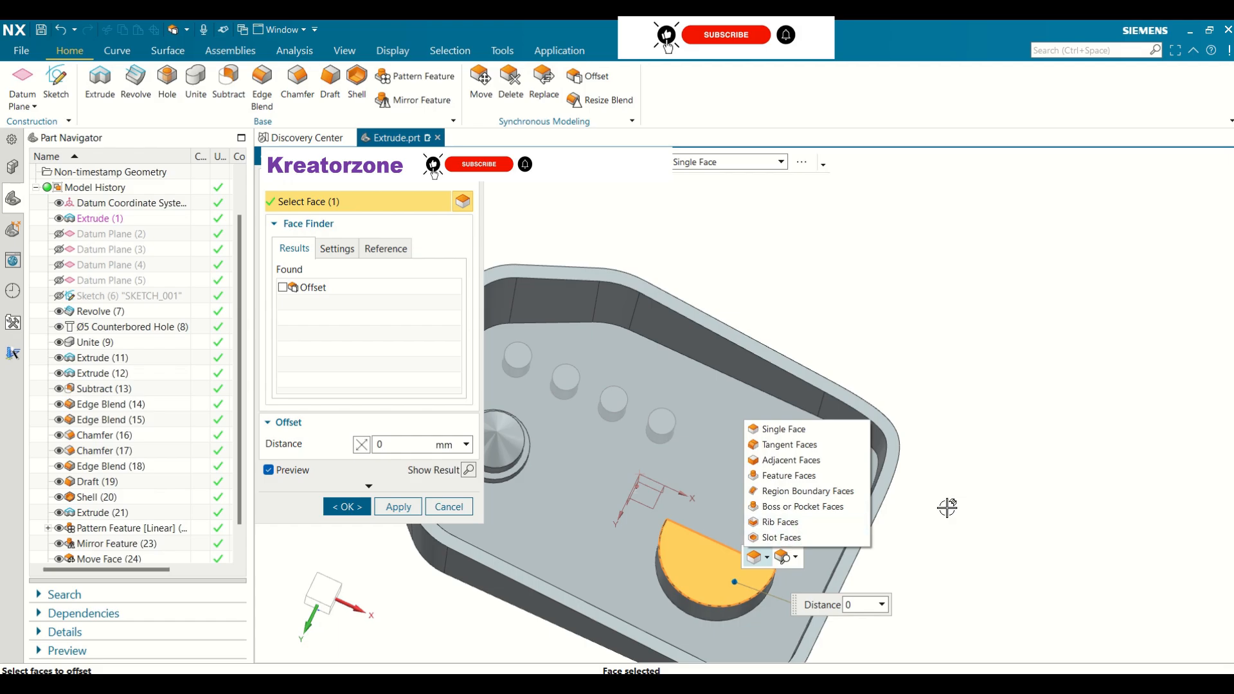
key(Escape)
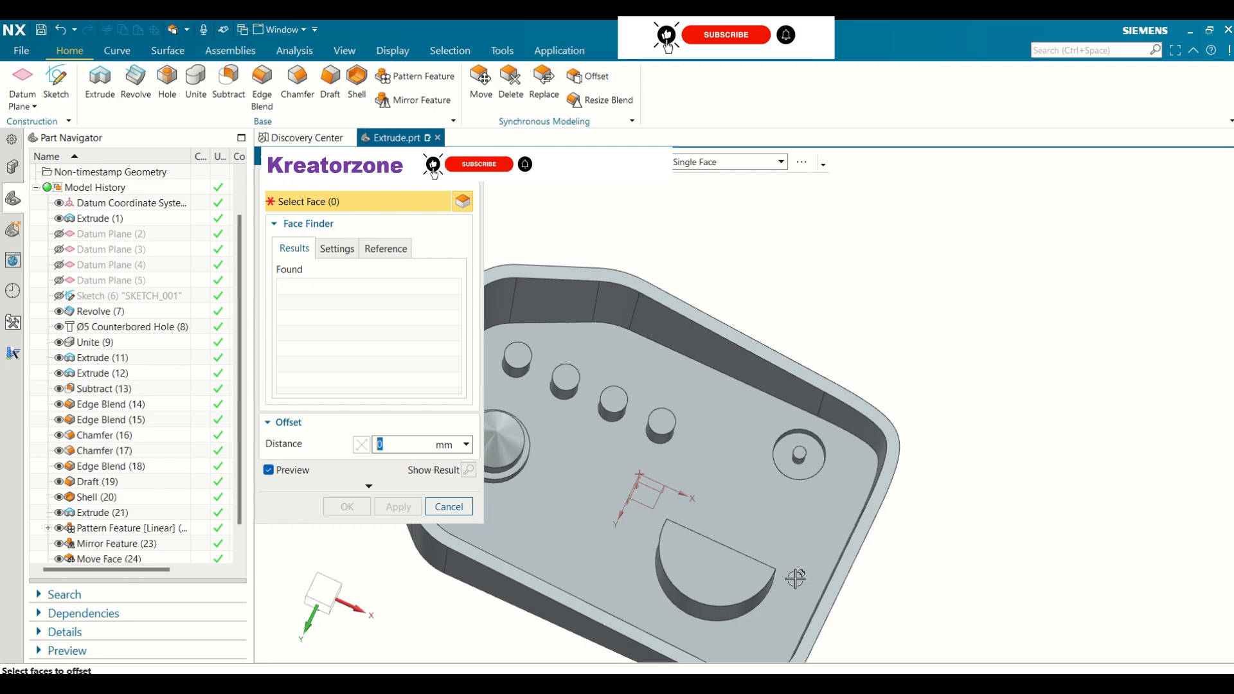
click(757, 580)
click(877, 602)
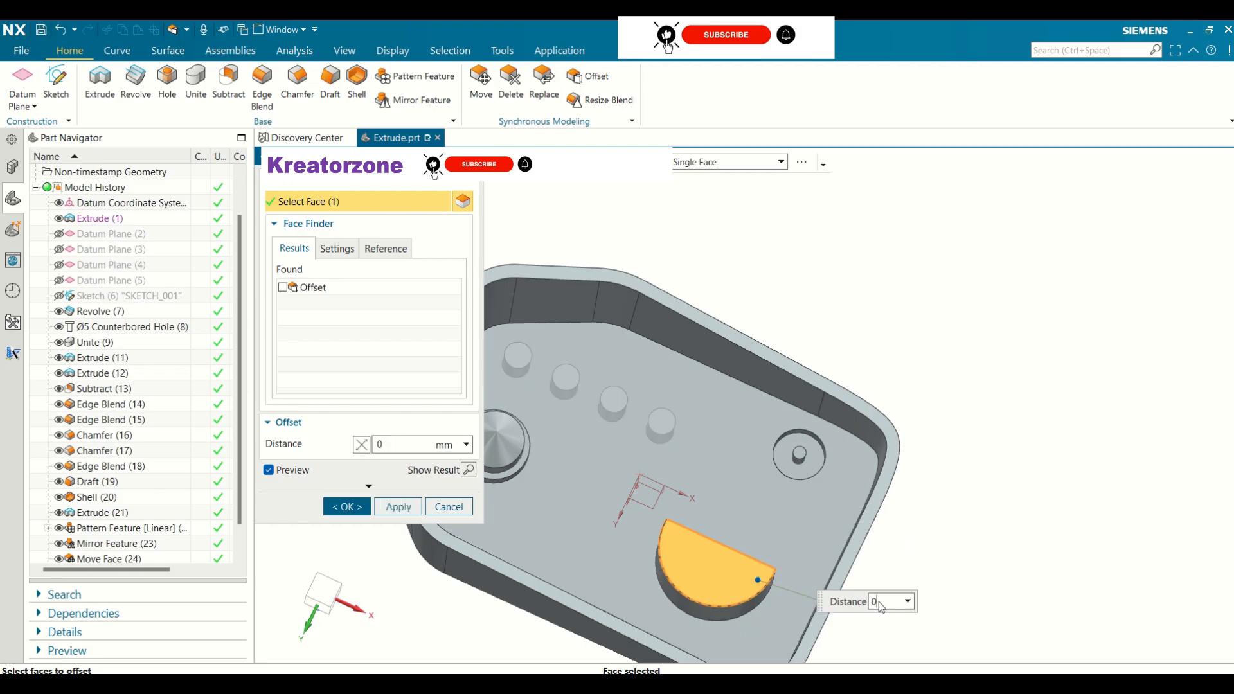
text(5)
key(Return)
middle_drag(923, 401, 906, 378)
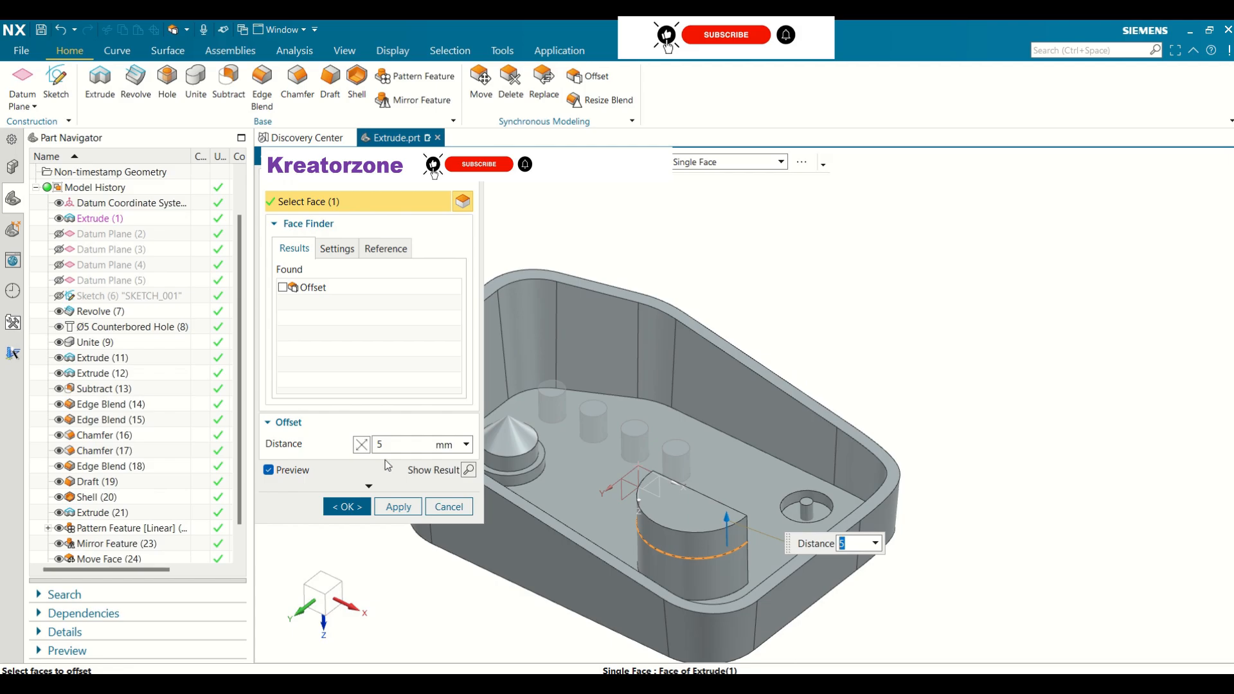
click(462, 202)
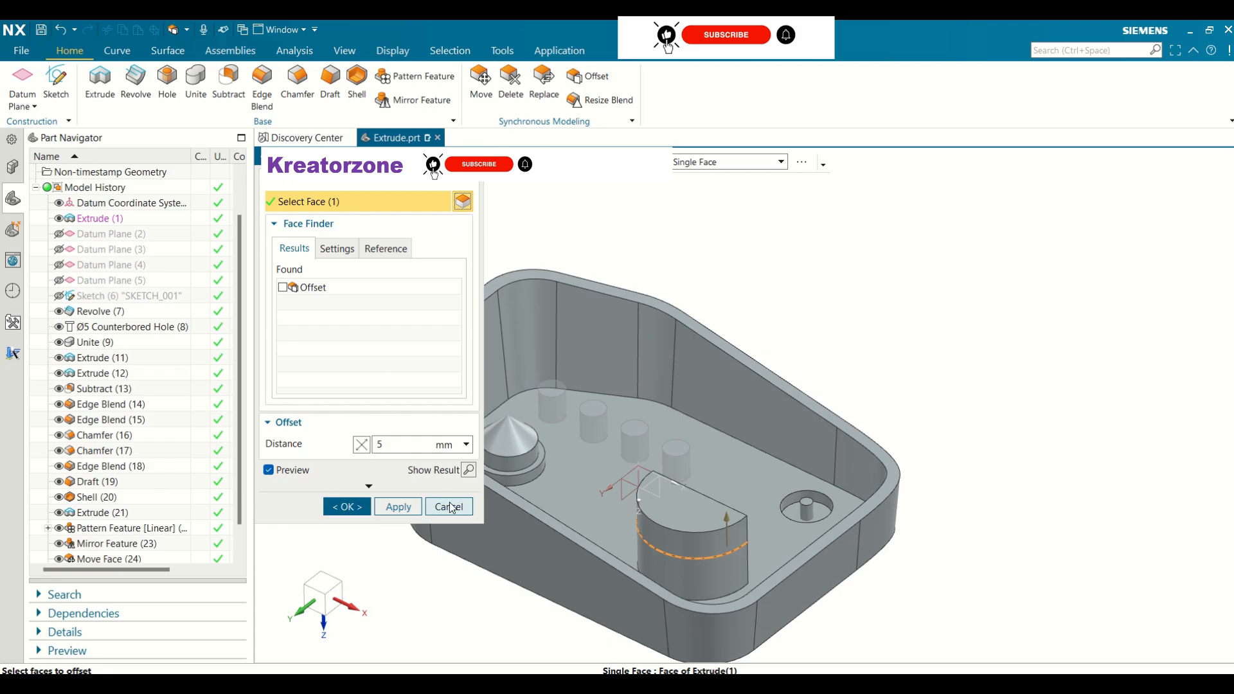
click(347, 507)
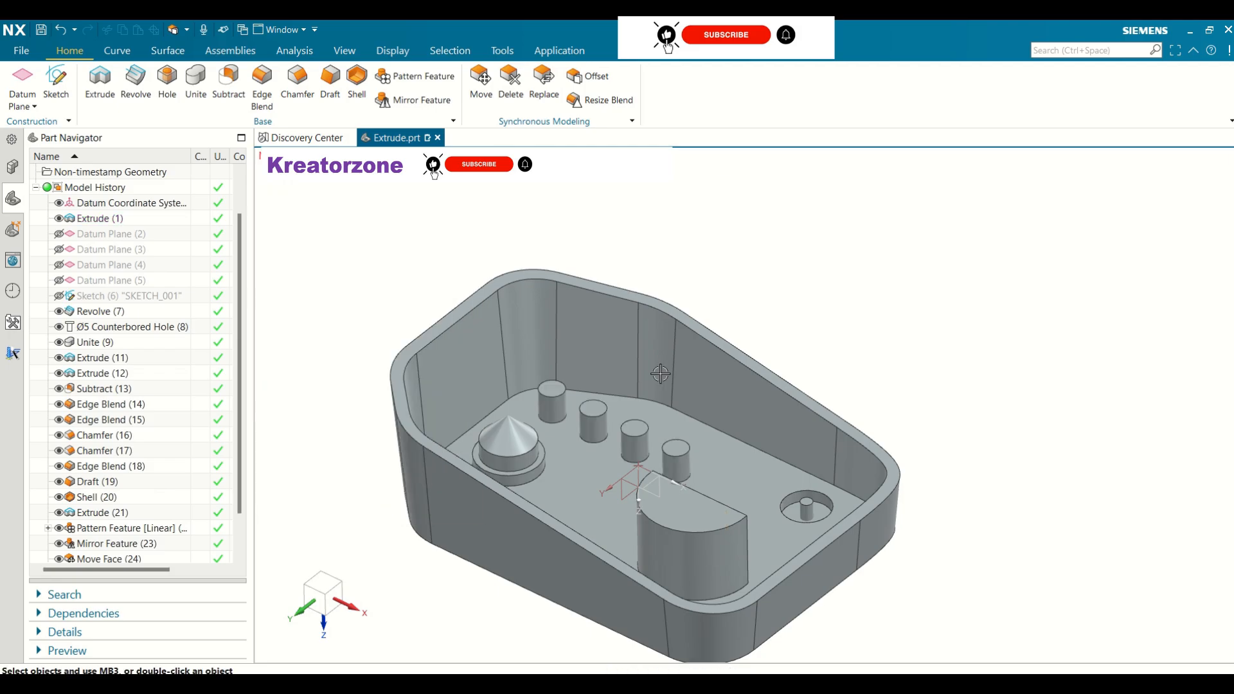
- Undo the offset of the half-round boss's end face
middle_drag(660, 374, 687, 386)
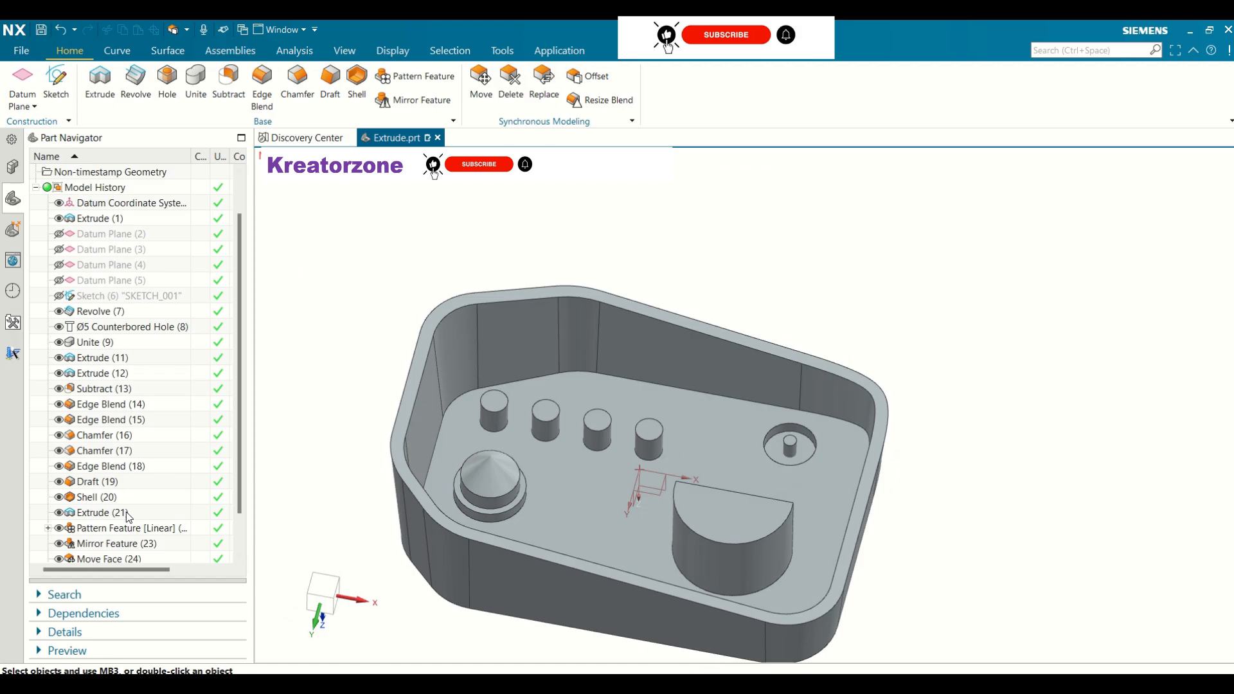
scroll(125, 518, down, 1)
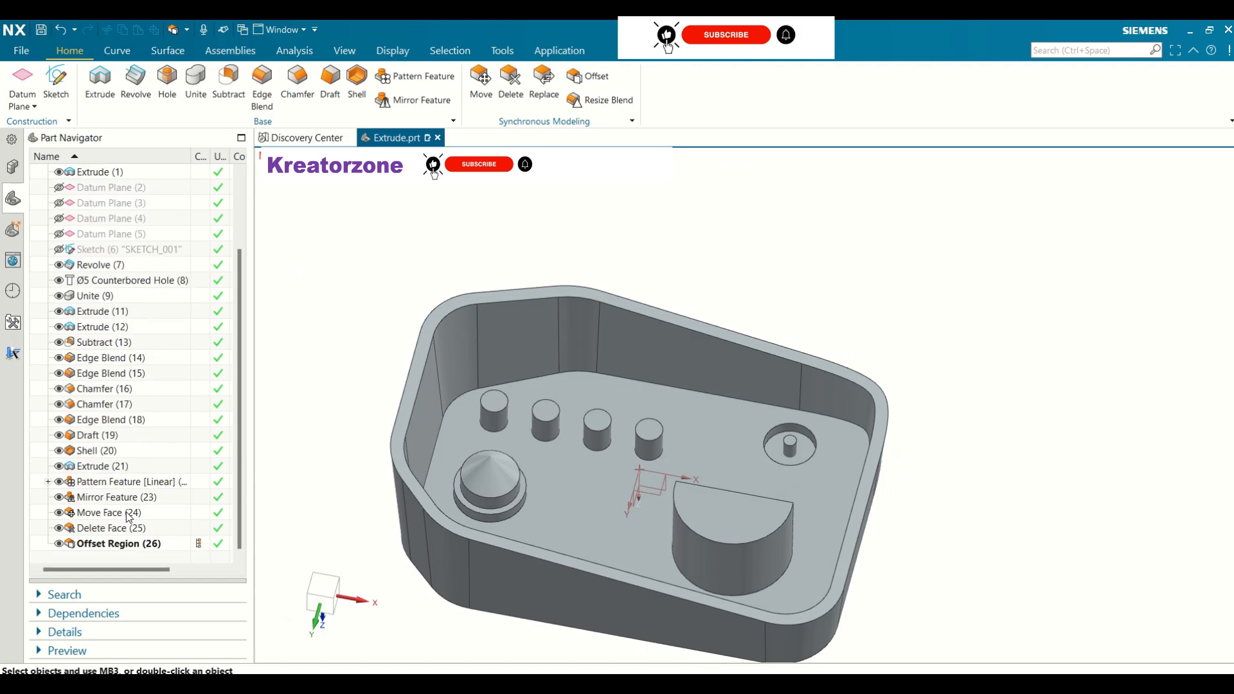
click(60, 30)
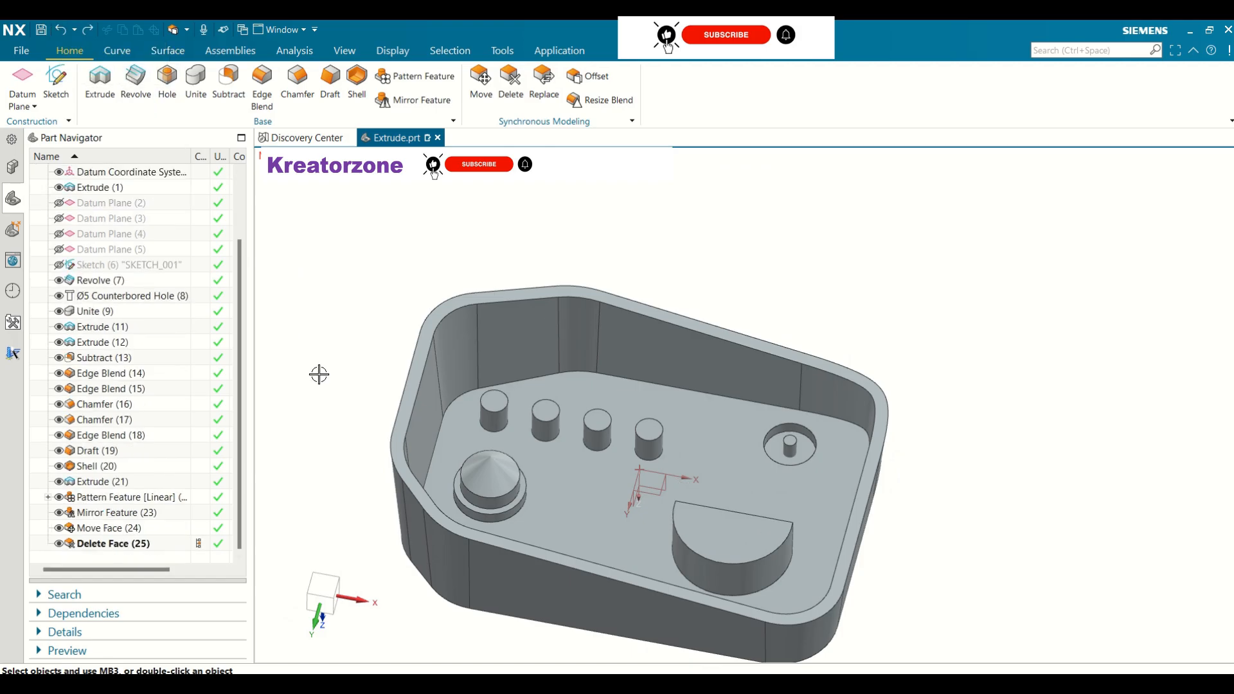
- Offset the end face, curved side face and flat side face of the half-round boss together by 5 mm
mouse_move(739, 215)
middle_down()
mouse_move(726, 240)
mouse_move(743, 214)
middle_up()
click(571, 77)
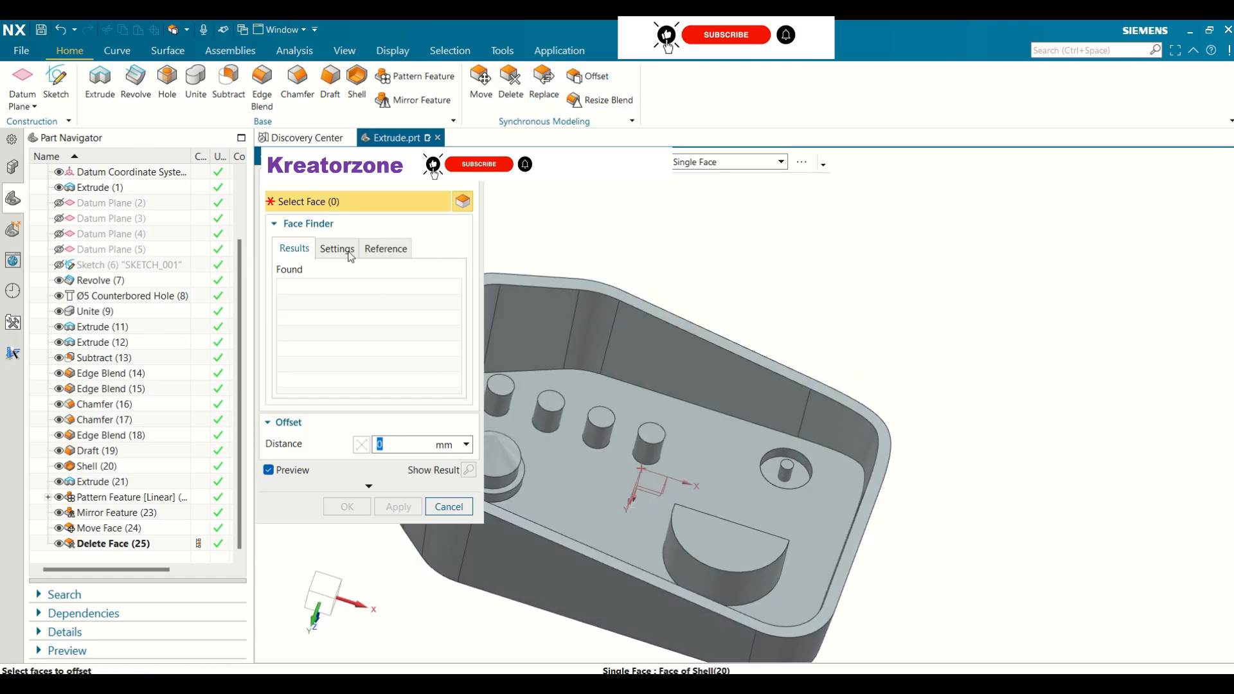
click(708, 543)
click(707, 543)
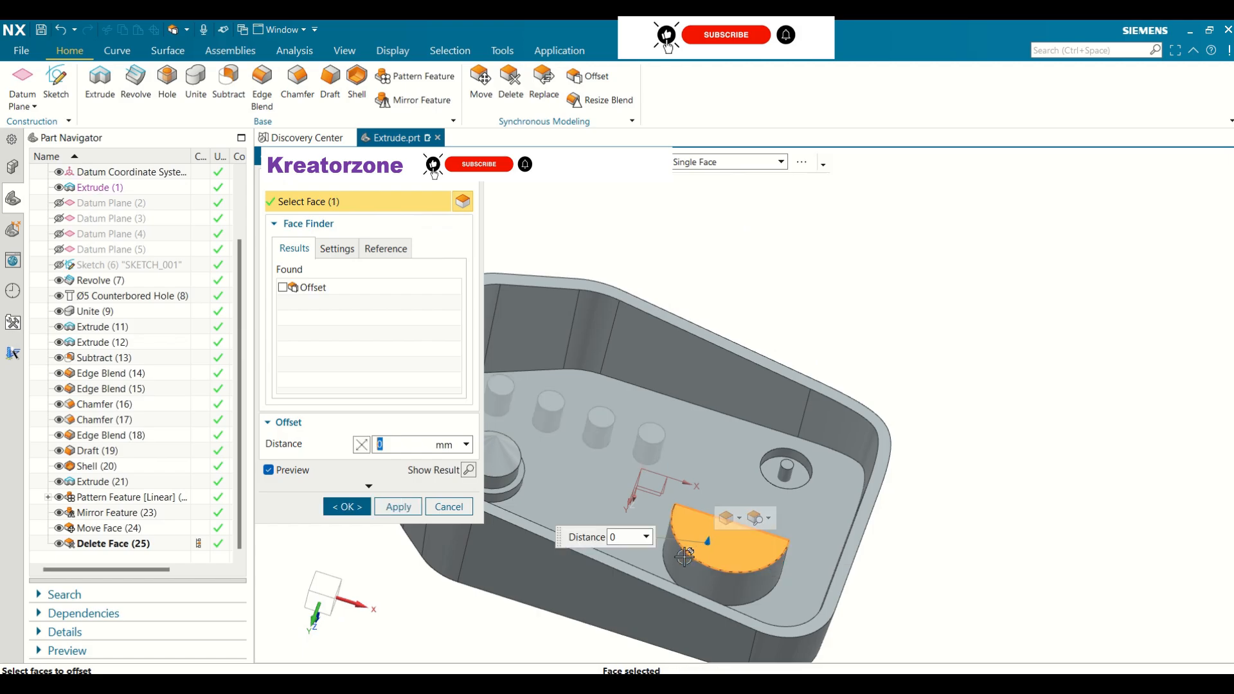
click(730, 518)
click(746, 538)
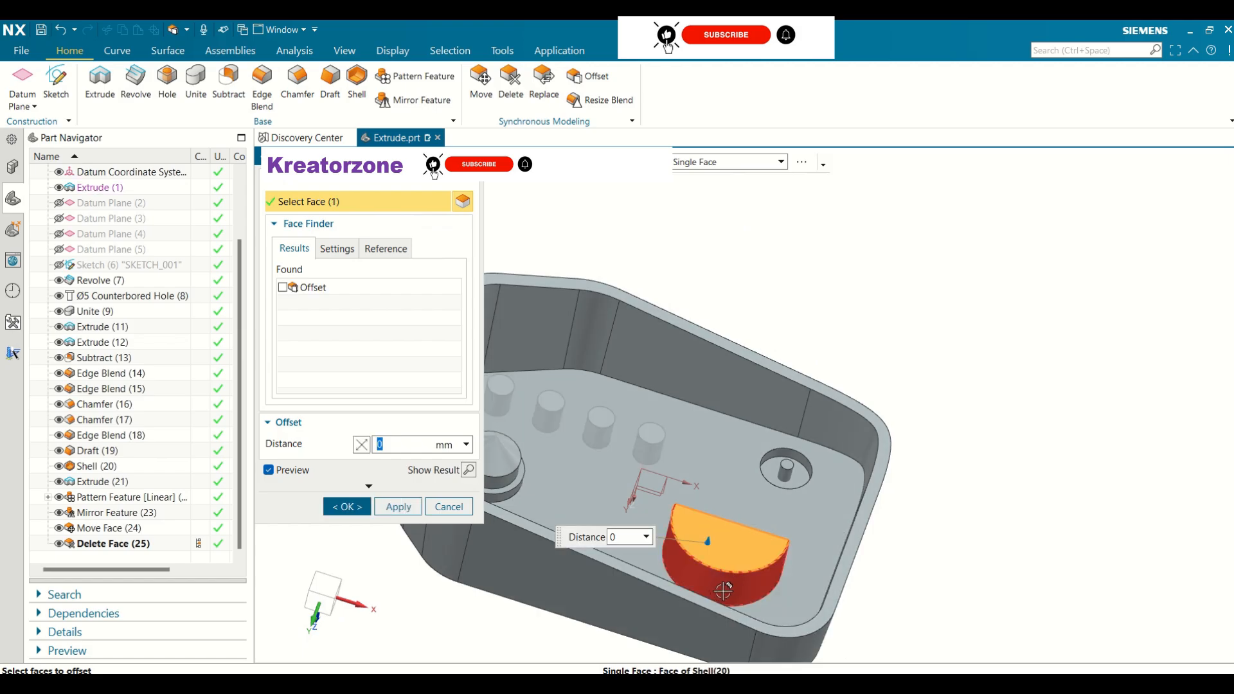
click(723, 590)
middle_drag(723, 590, 768, 565)
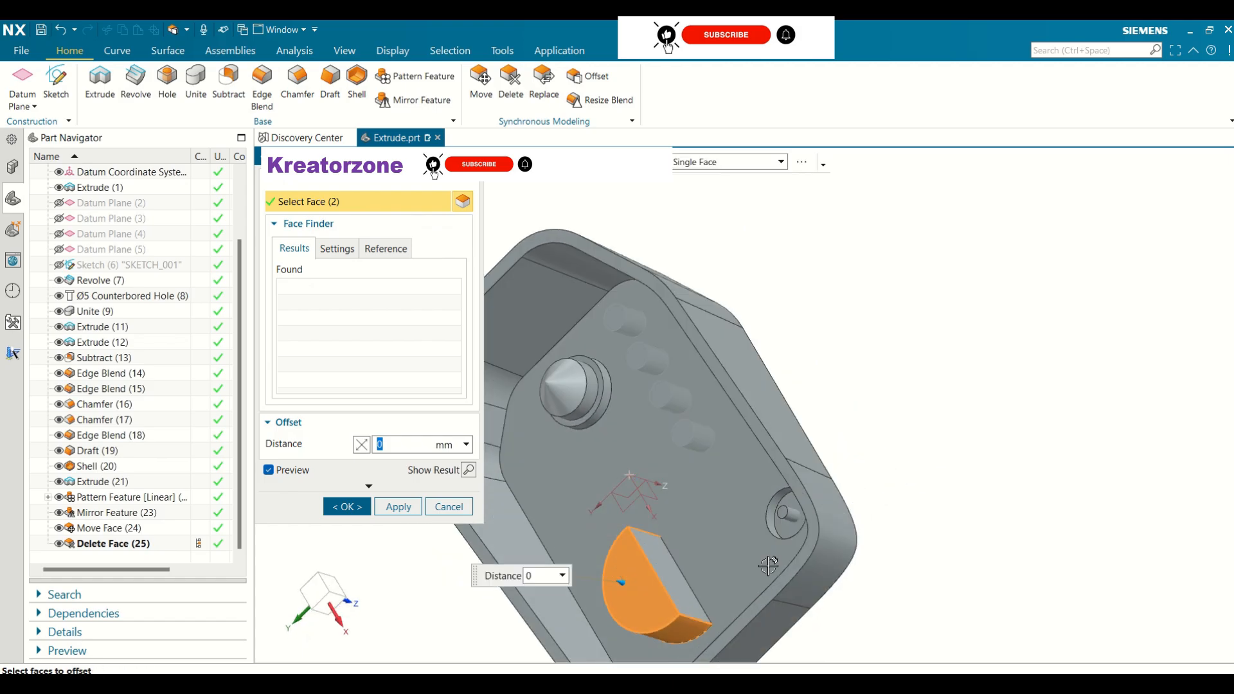
click(673, 580)
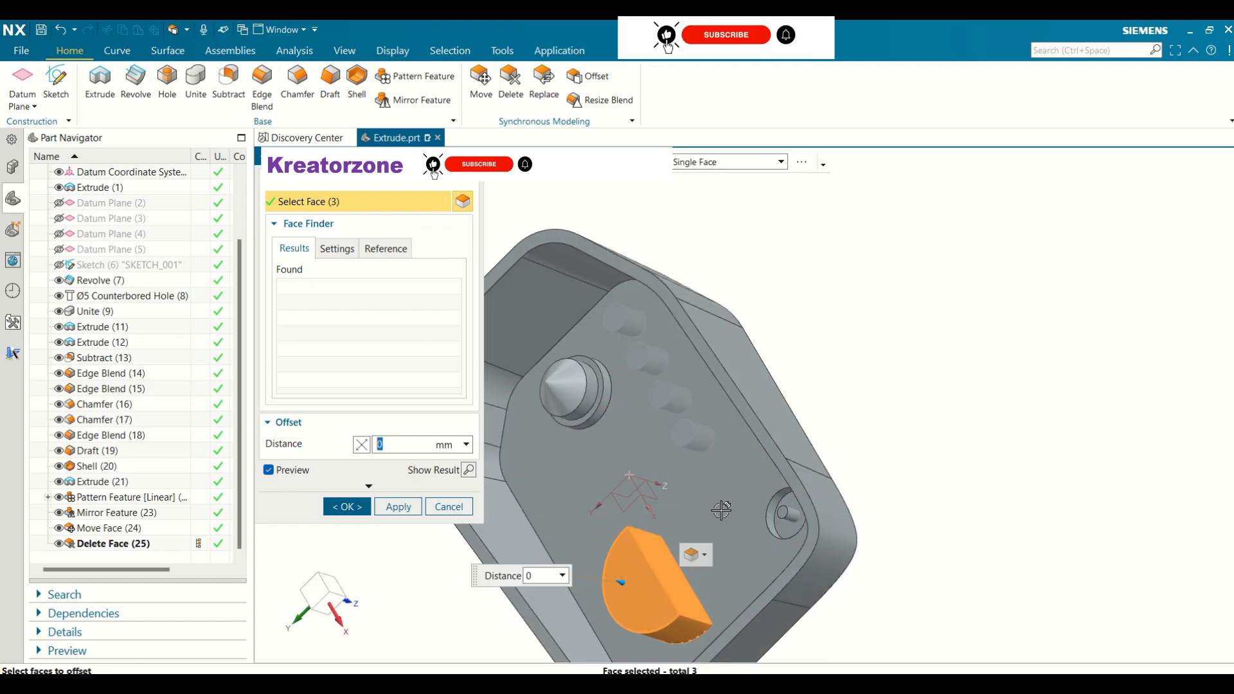
double_click(381, 447)
key(Return)
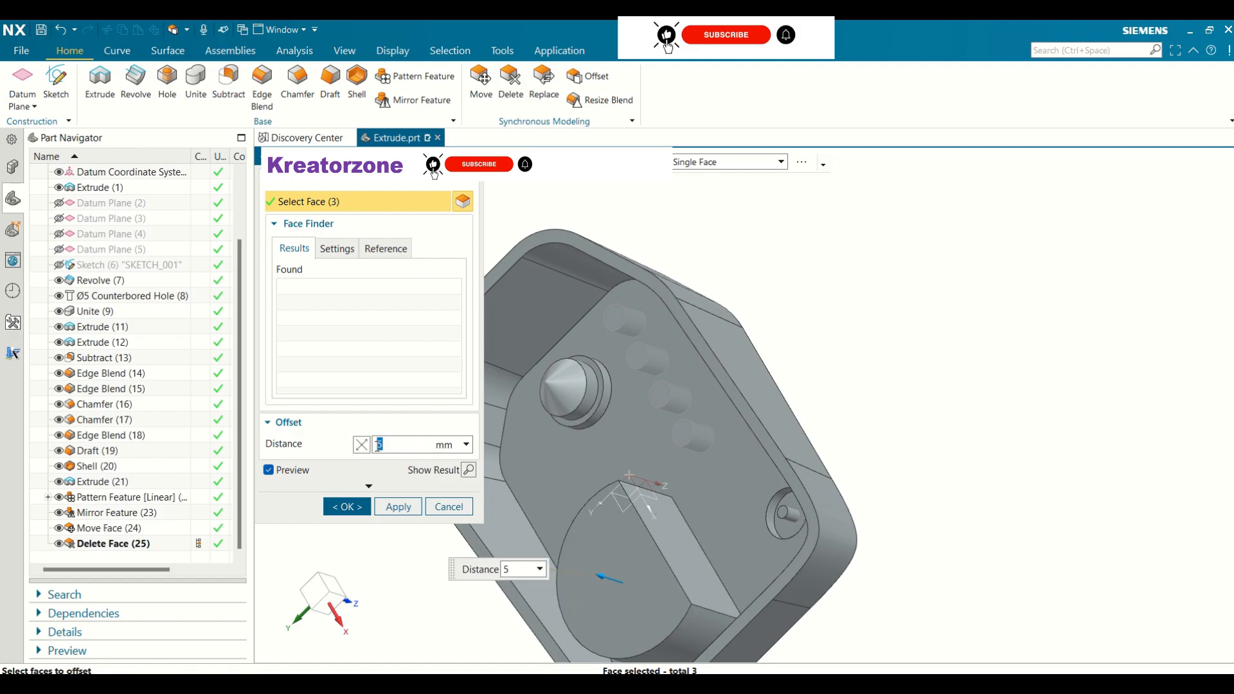
- Check the offset preview of the half-round boss from several sides and complete the face offset
middle_drag(829, 459, 810, 399)
scroll(948, 527, up, 2)
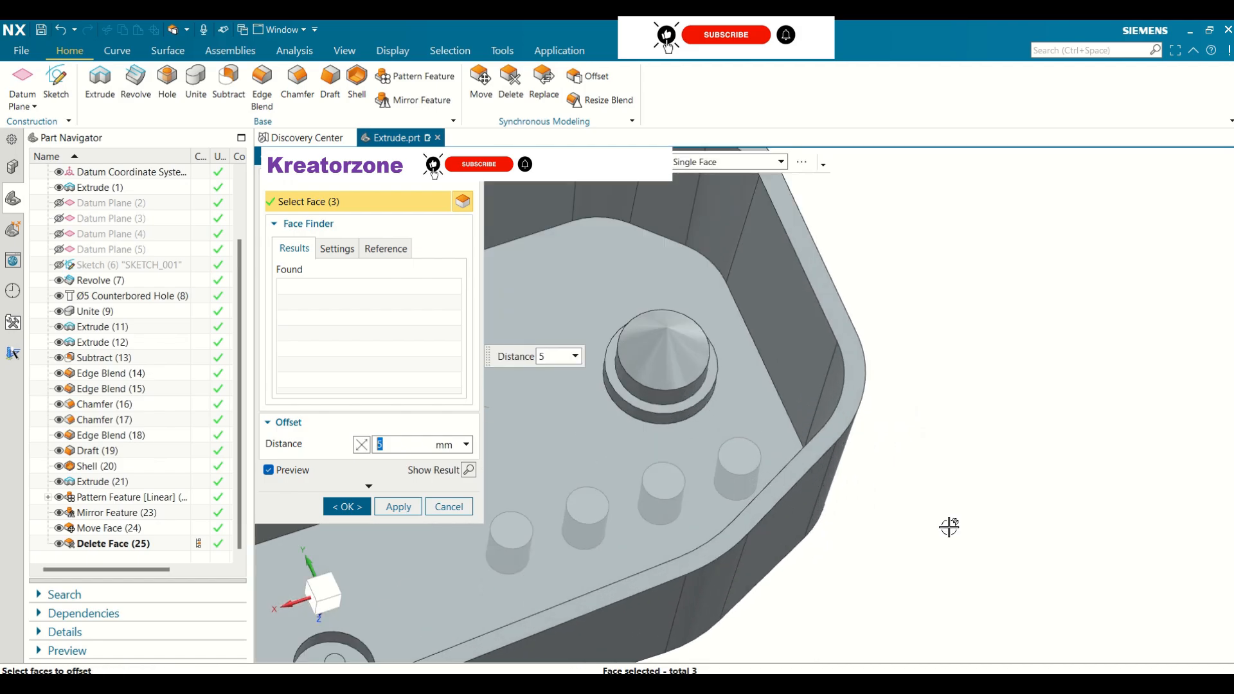
scroll(948, 527, down, 3)
scroll(675, 459, up, 2)
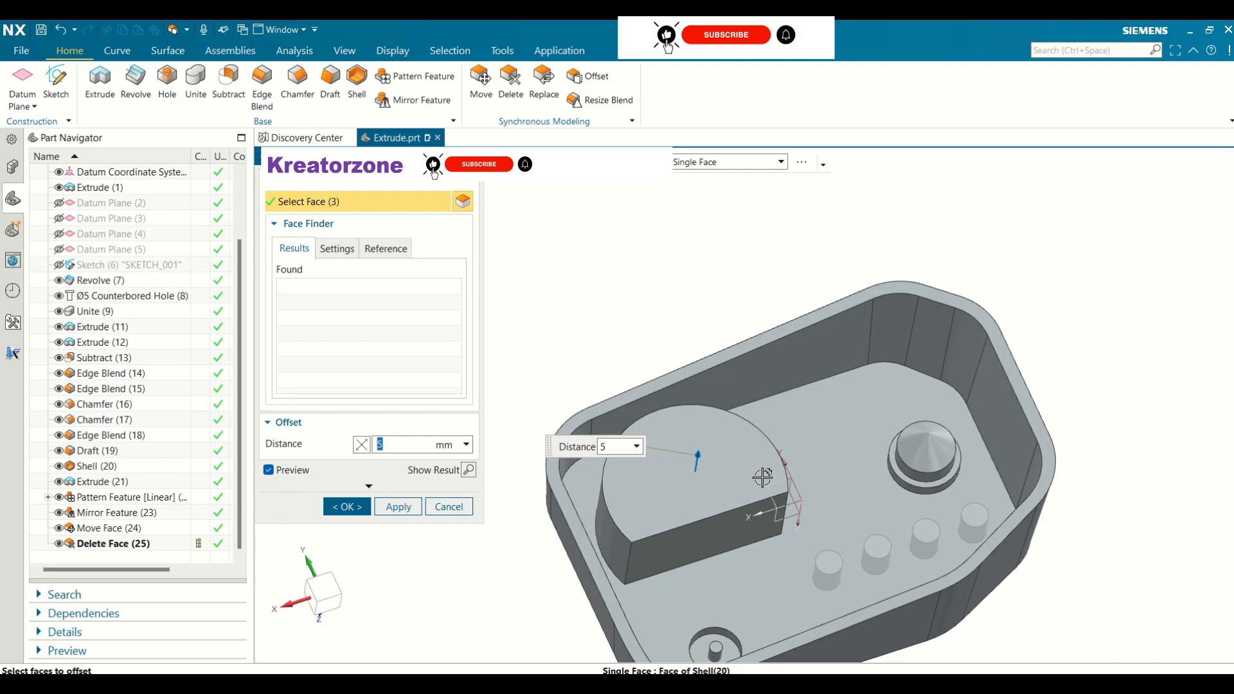
middle_drag(762, 477, 647, 518)
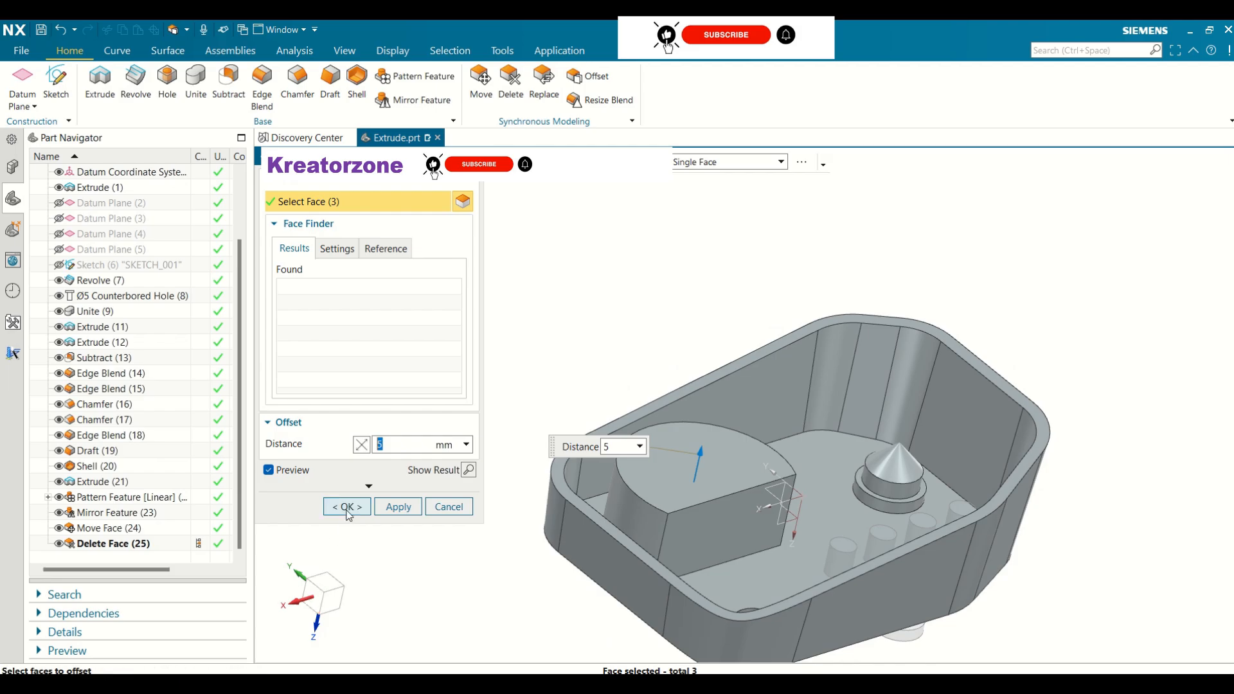
click(348, 507)
middle_drag(492, 367, 585, 357)
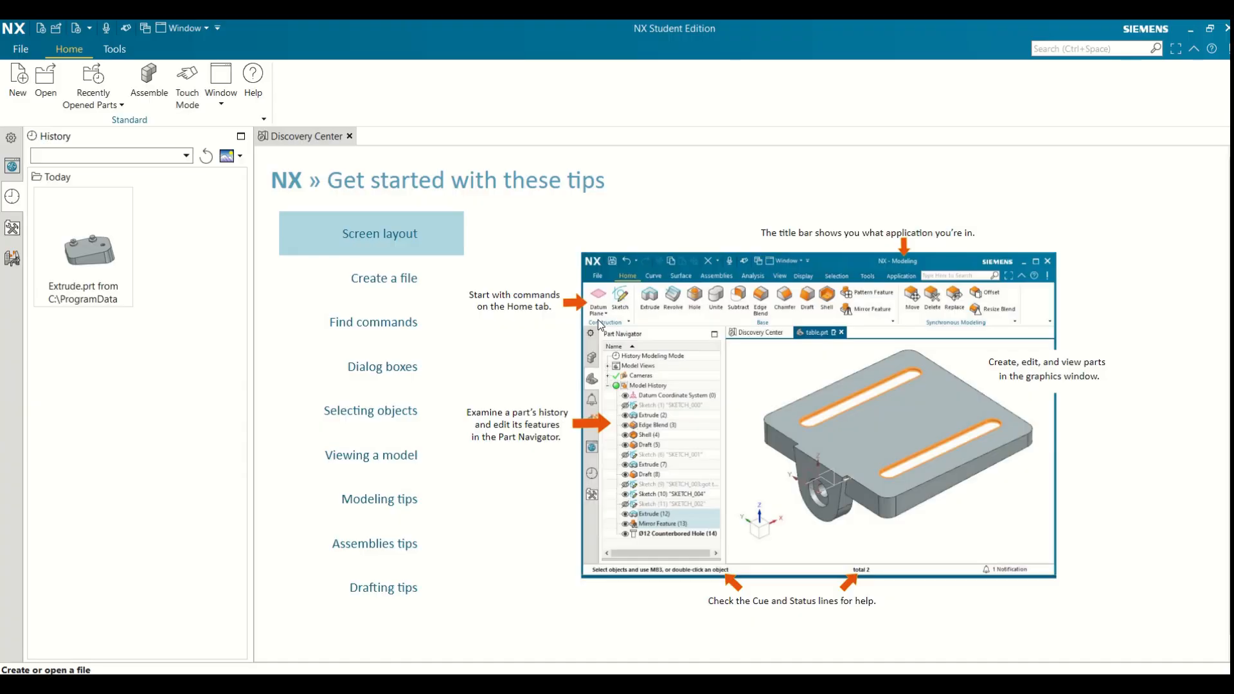
- Start a new file from the stand-alone A4 - Size drawing template with units in millimeters
click(17, 109)
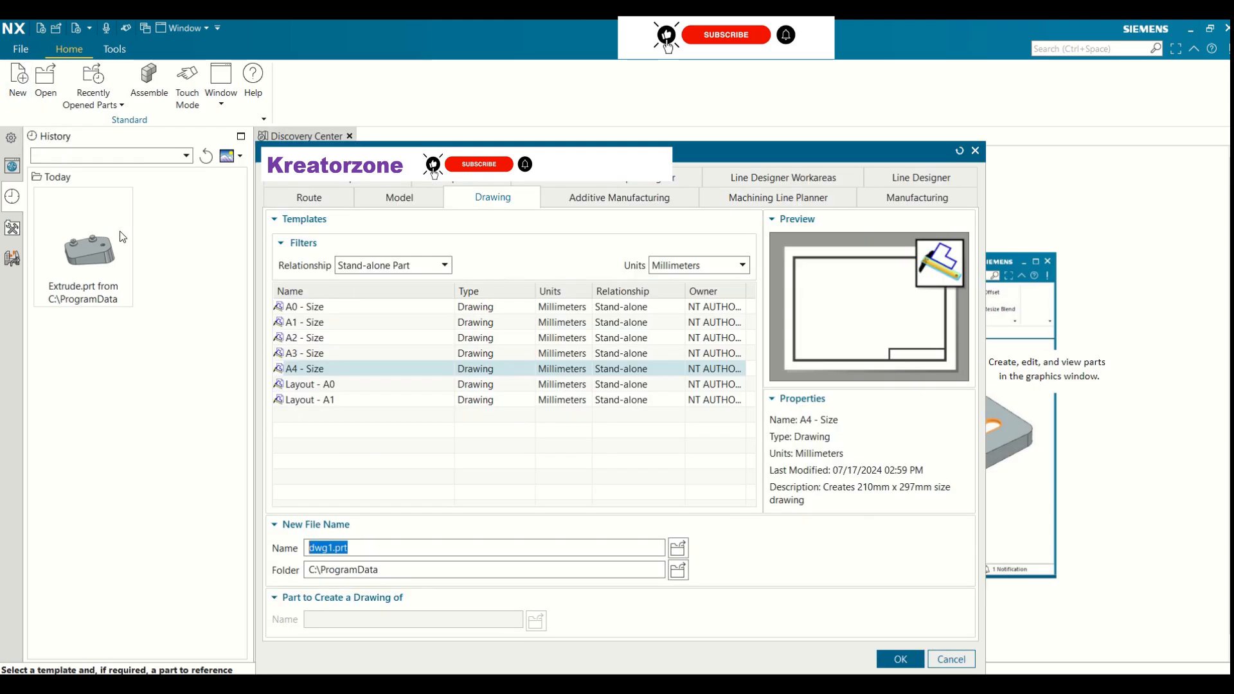
click(399, 201)
click(495, 205)
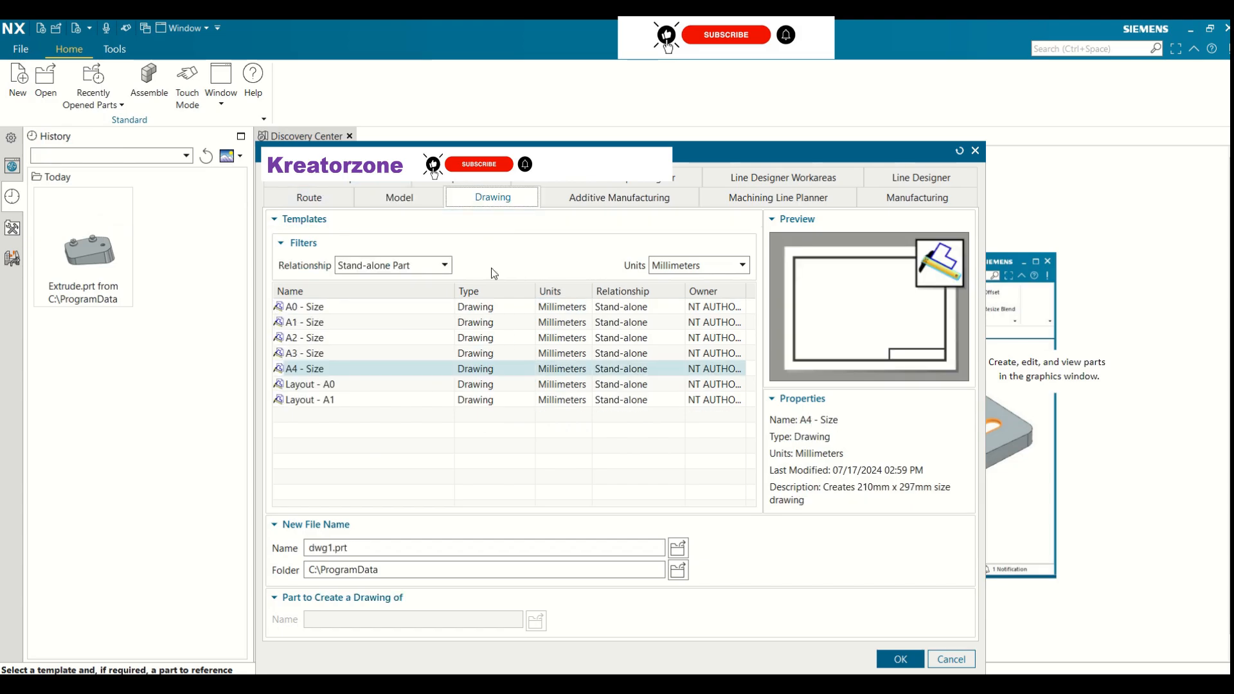
click(725, 268)
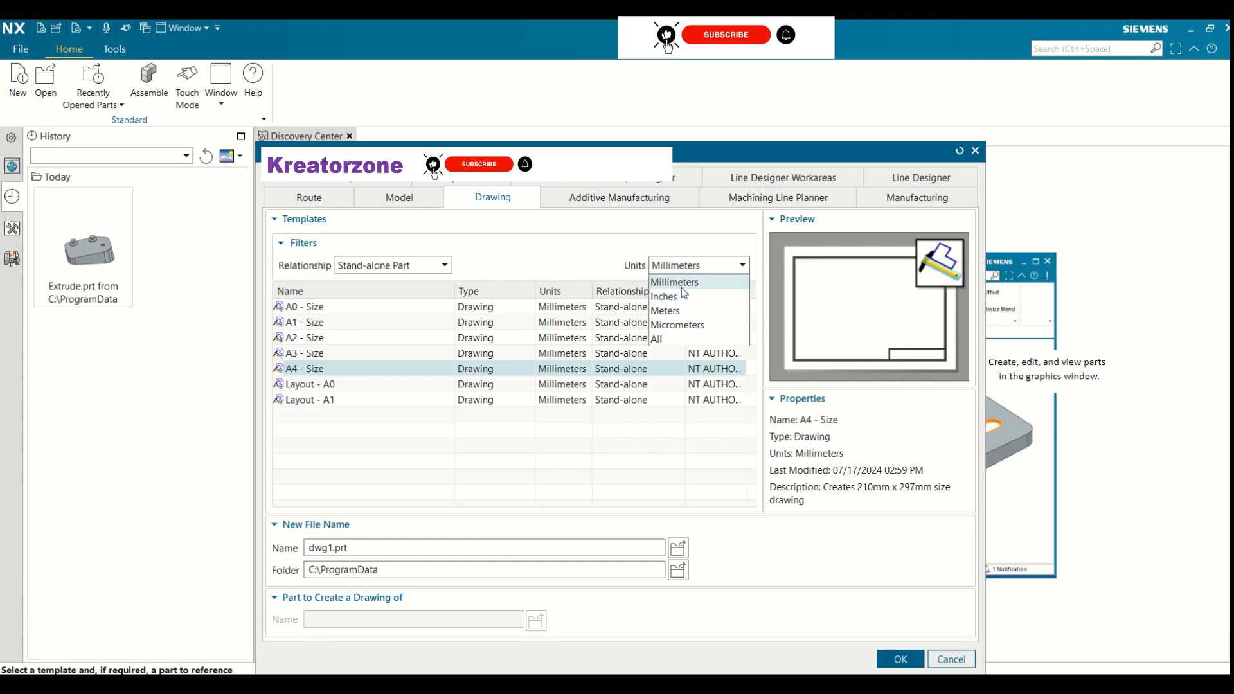
click(681, 284)
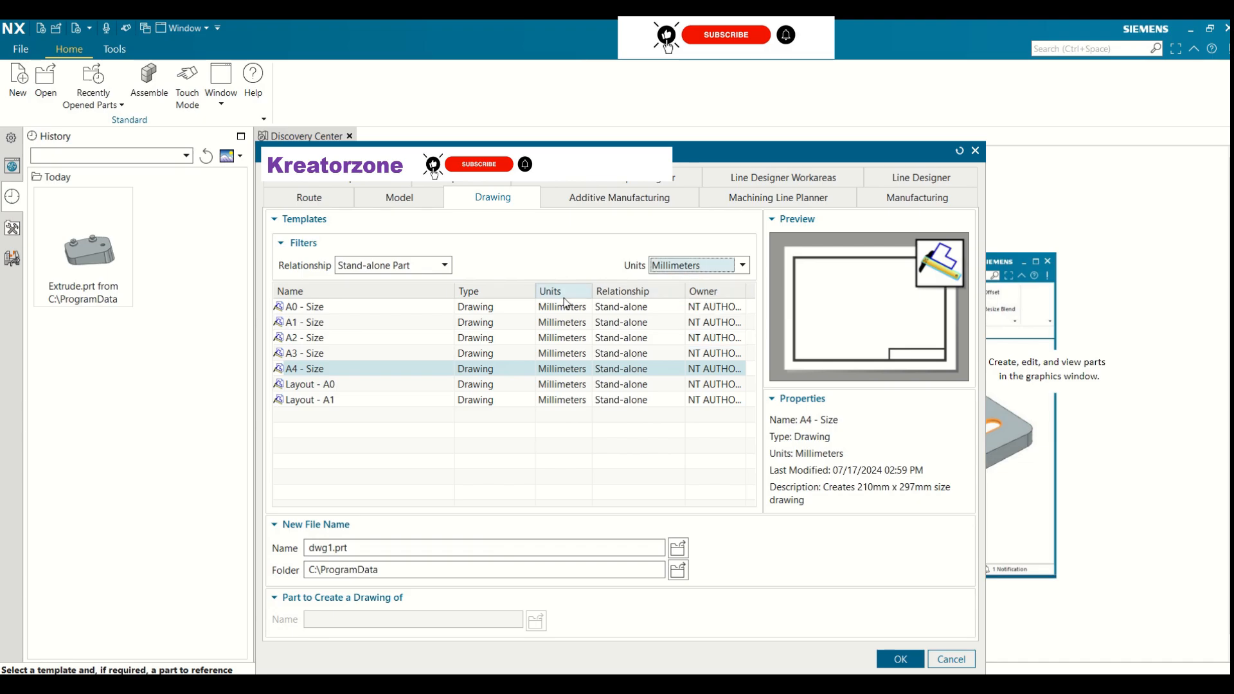
click(318, 370)
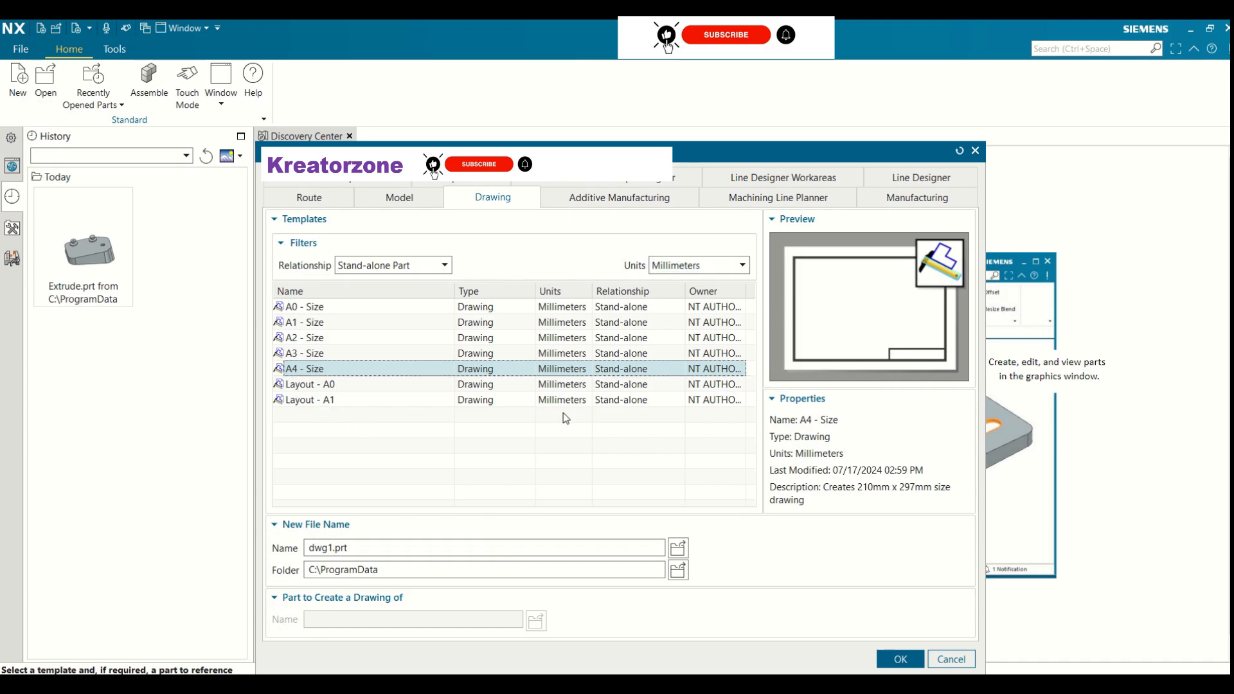
click(319, 342)
click(314, 373)
- Name the new drawing file Exercise_Kreatorzone and create it
drag(364, 547, 311, 543)
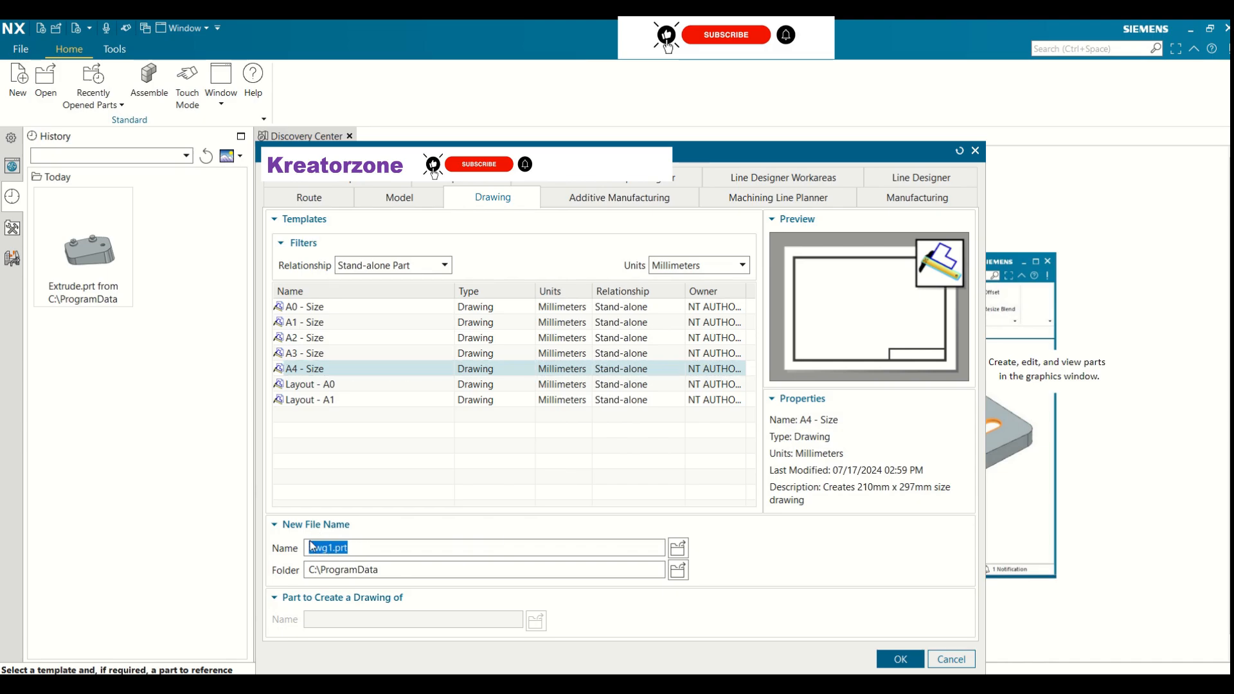
key(BackSpace)
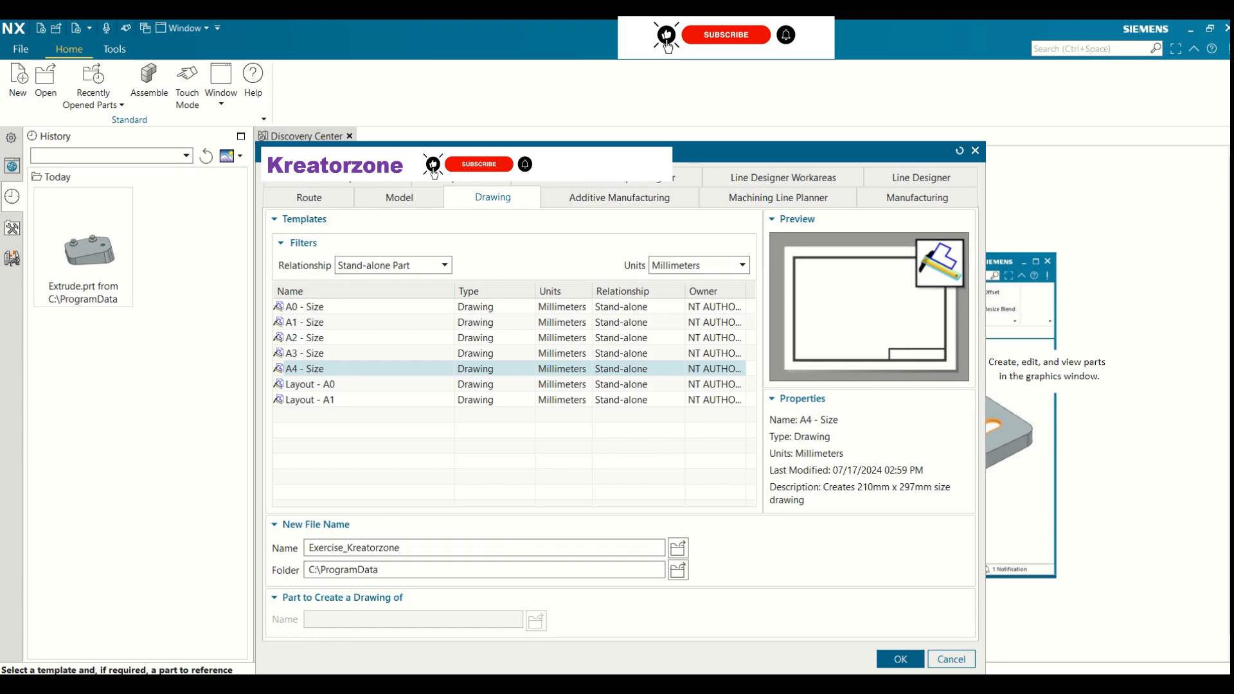
click(901, 659)
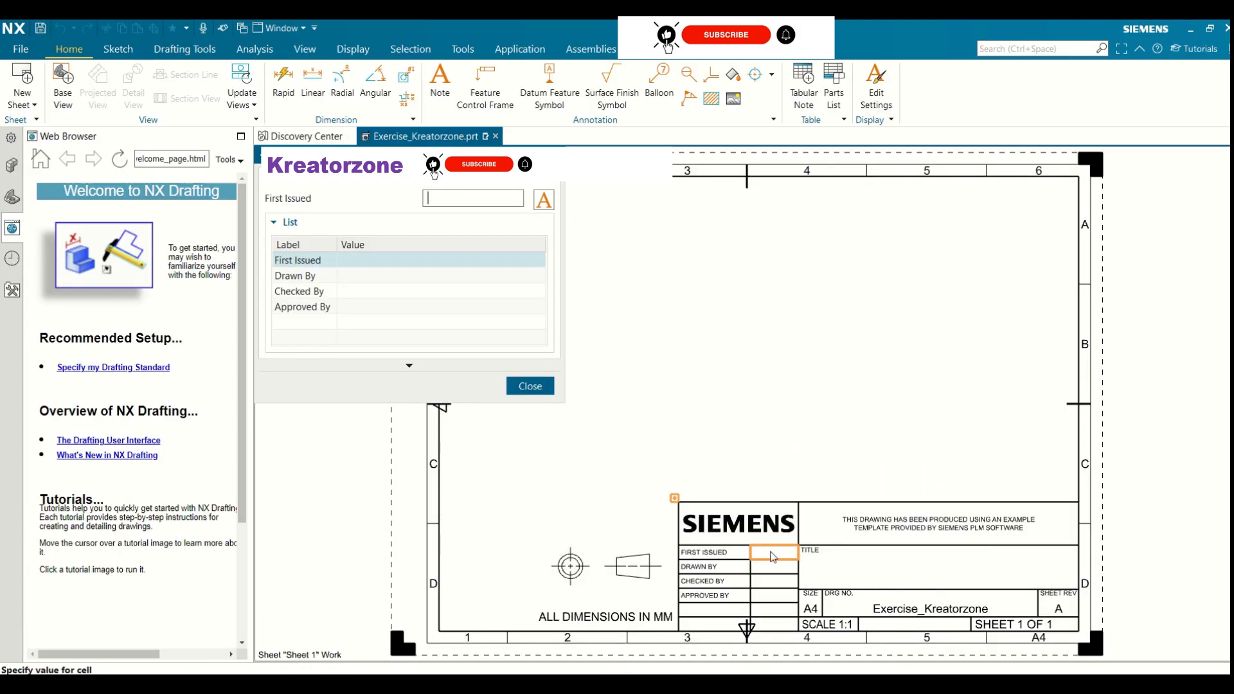
- Fill in the title block with XYZ for First Issued and Kretorzone for Drawn By
click(353, 259)
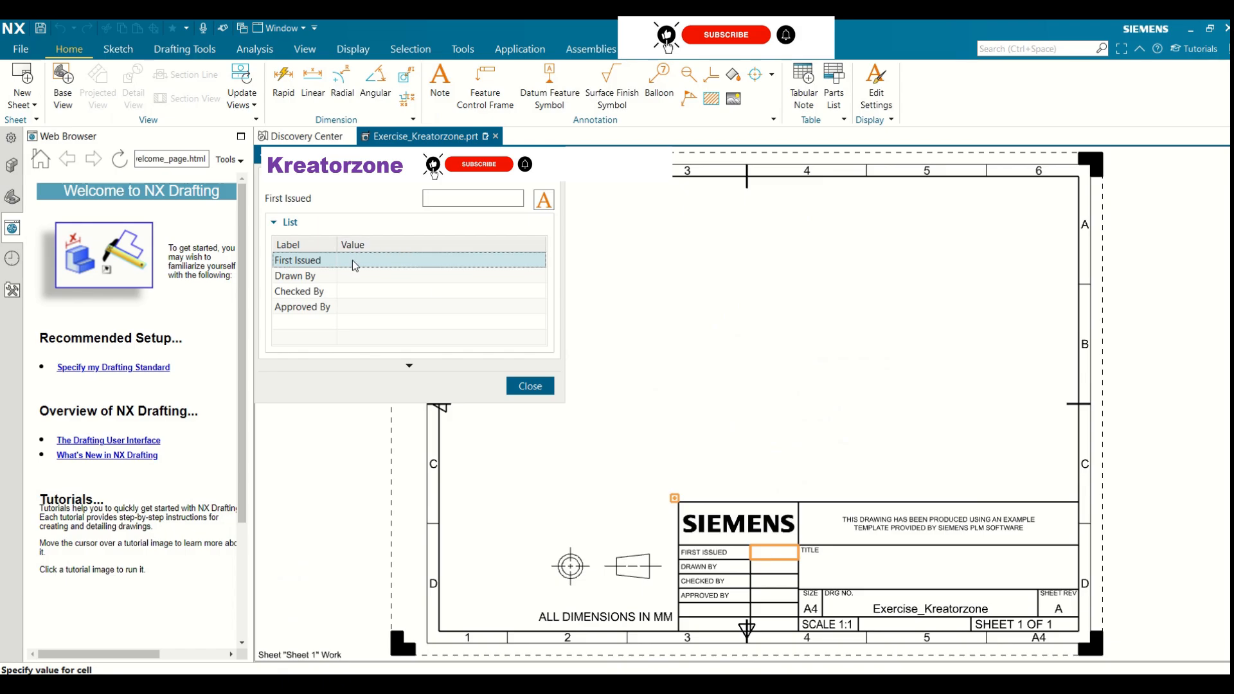
click(432, 199)
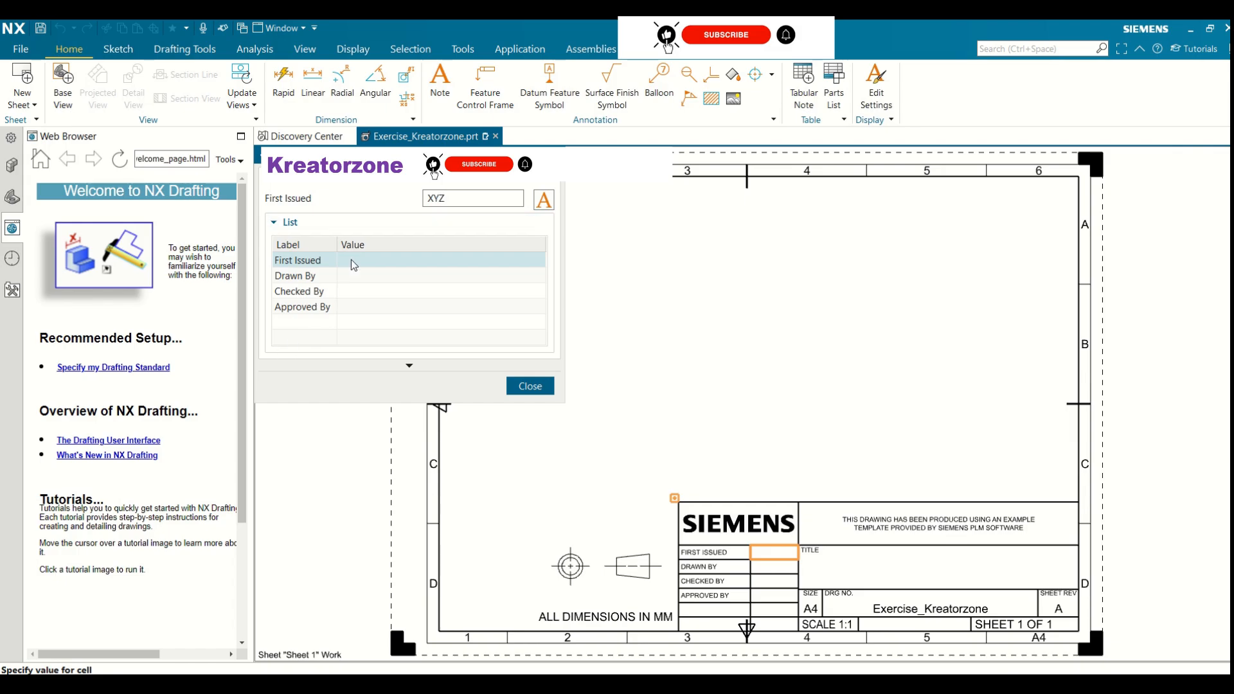
click(355, 280)
text(Kretorzone)
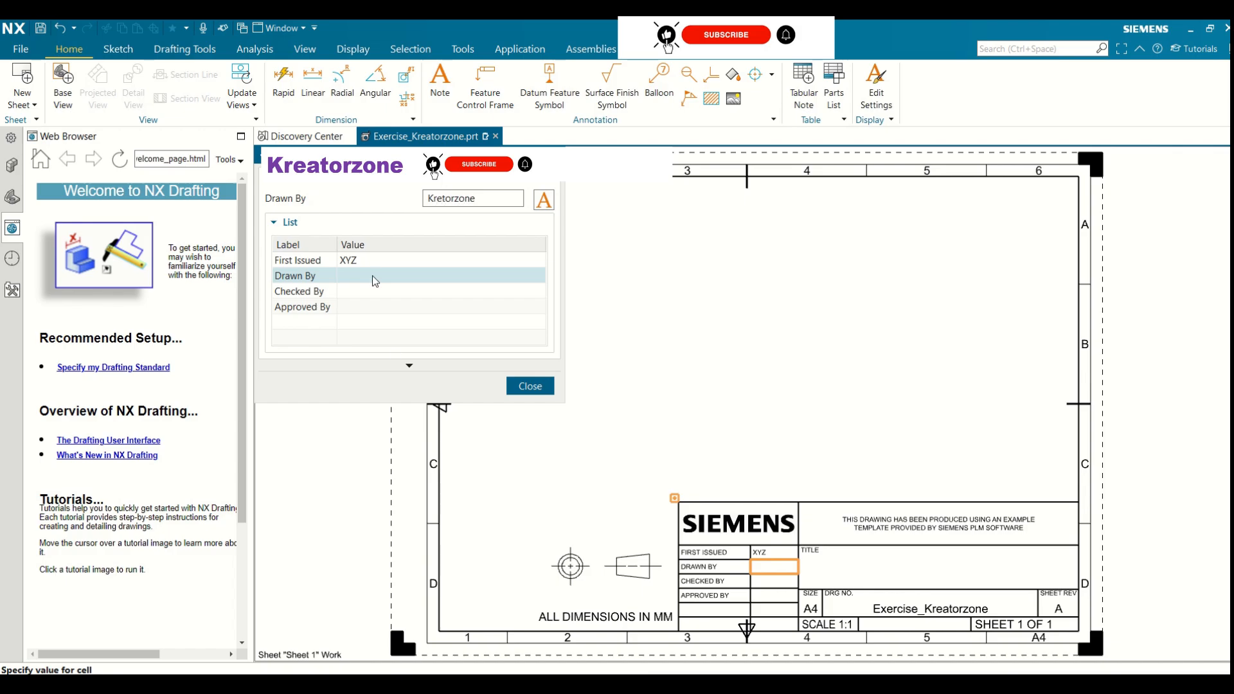
- Enter Subscribe for Checked By and ASAP for Approved By in the title block and finish populating it
click(327, 293)
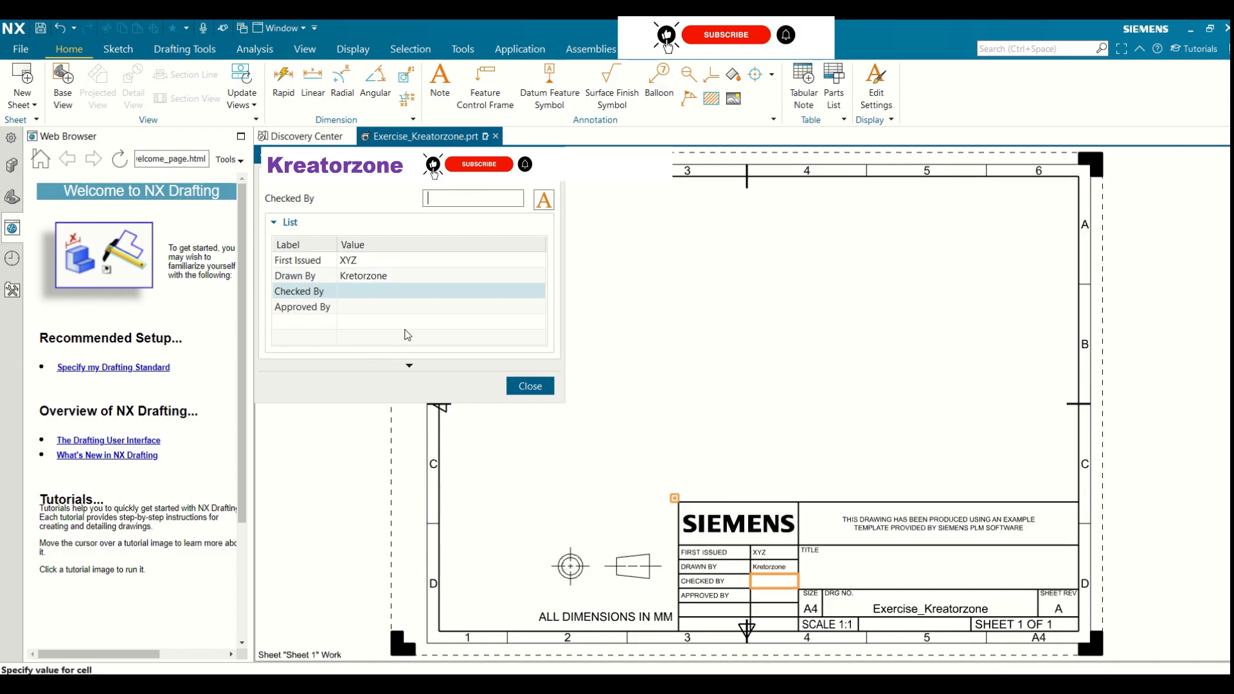
click(438, 199)
click(370, 307)
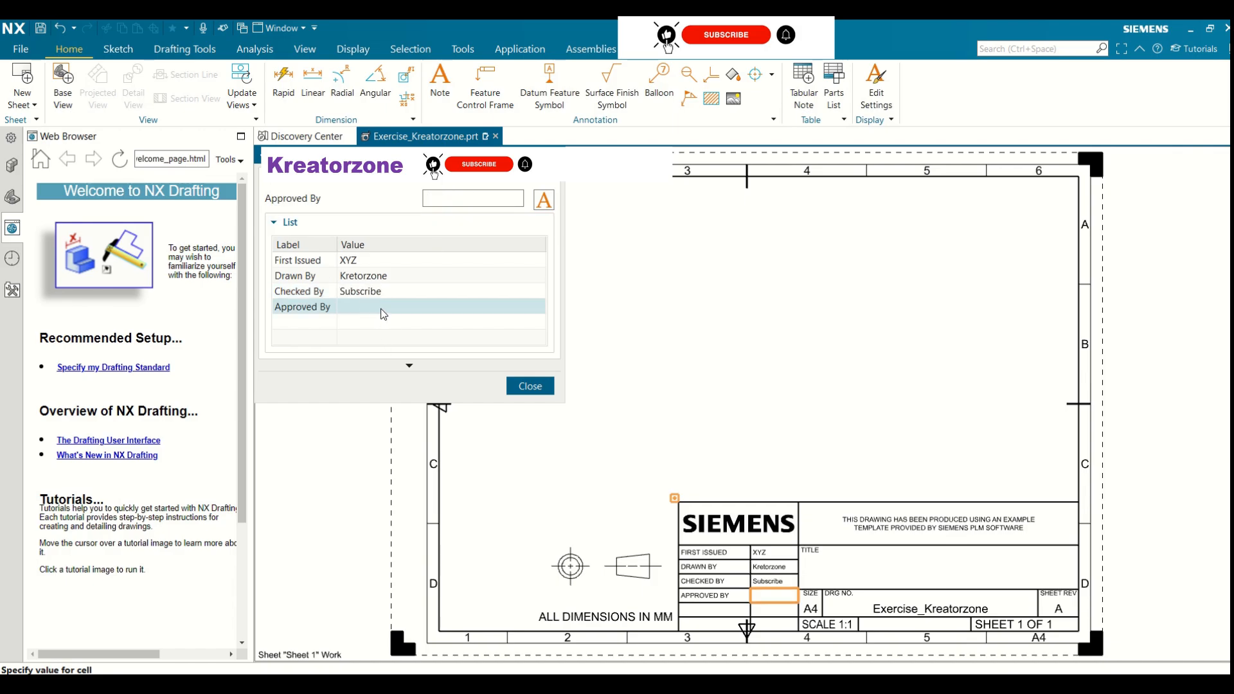
click(468, 197)
text(ASAP)
click(450, 327)
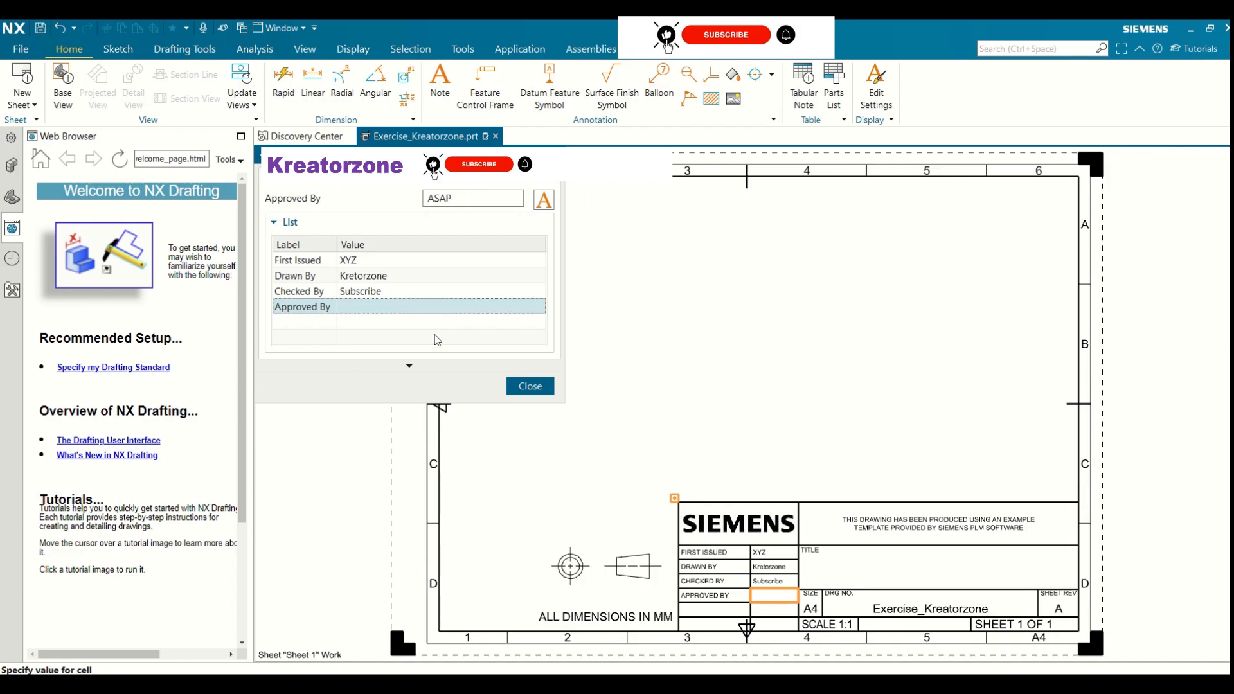
click(416, 278)
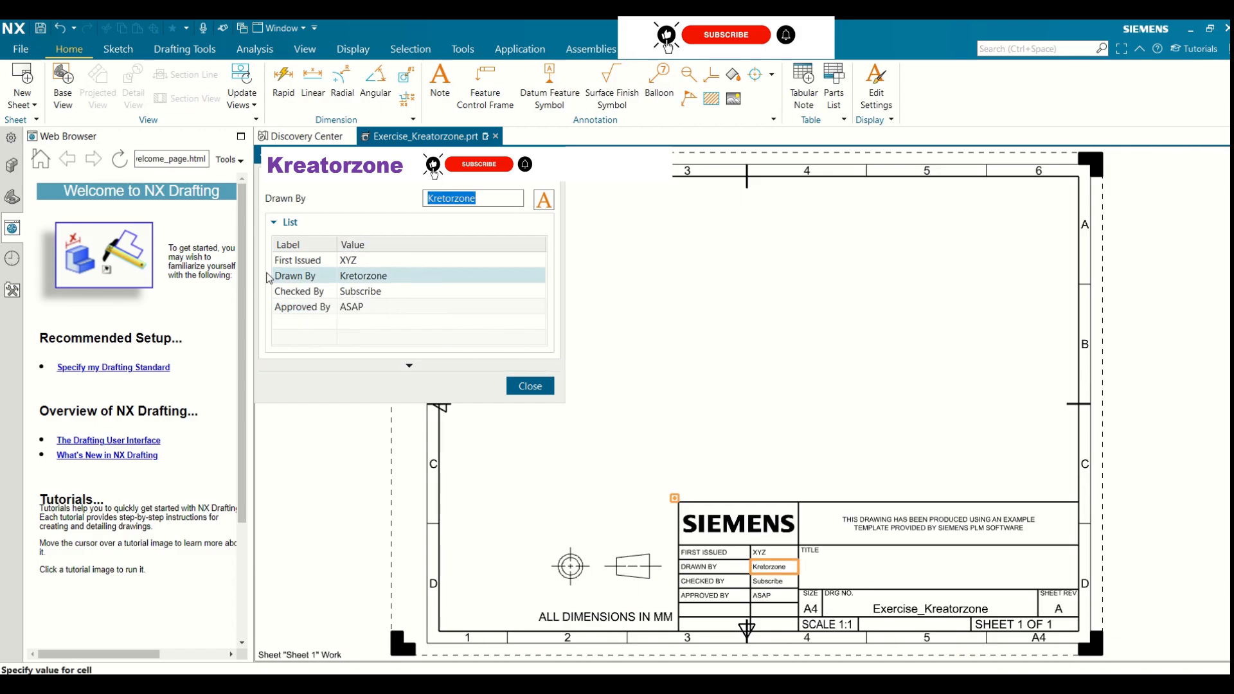
click(551, 387)
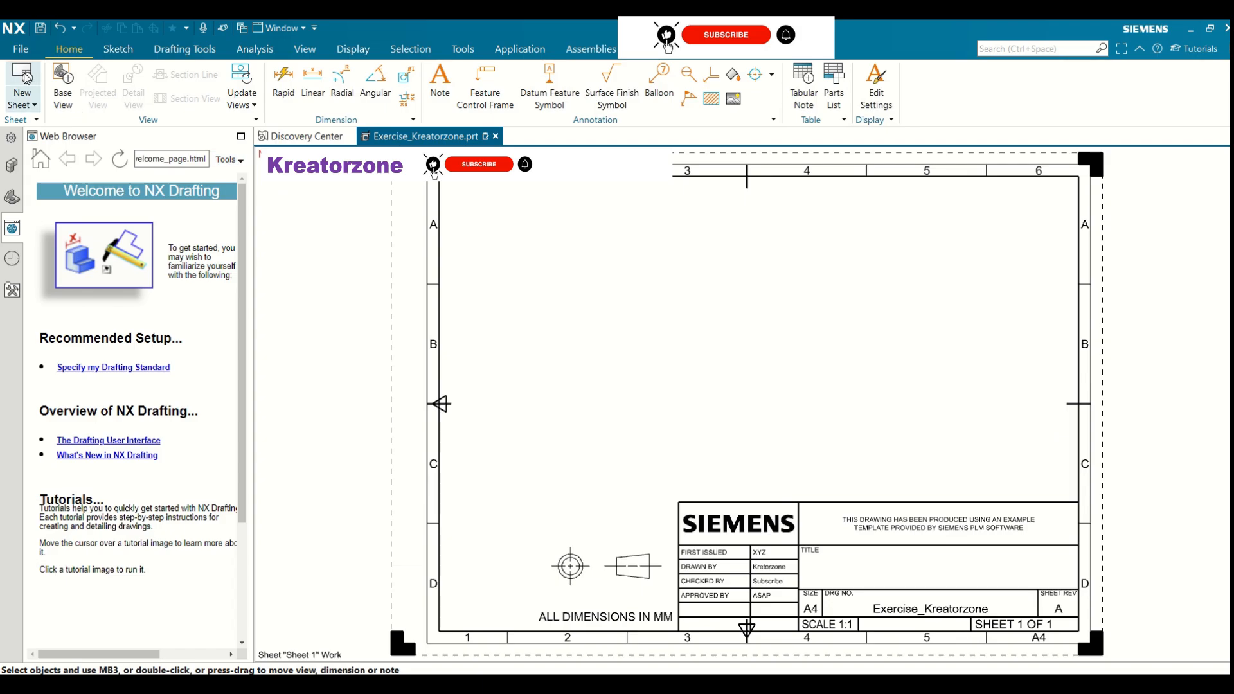
- Place a Top base view of the Extrude part from the Desktop in the sheet's upper-left area at 1:1, with a projected side view to its right
click(63, 82)
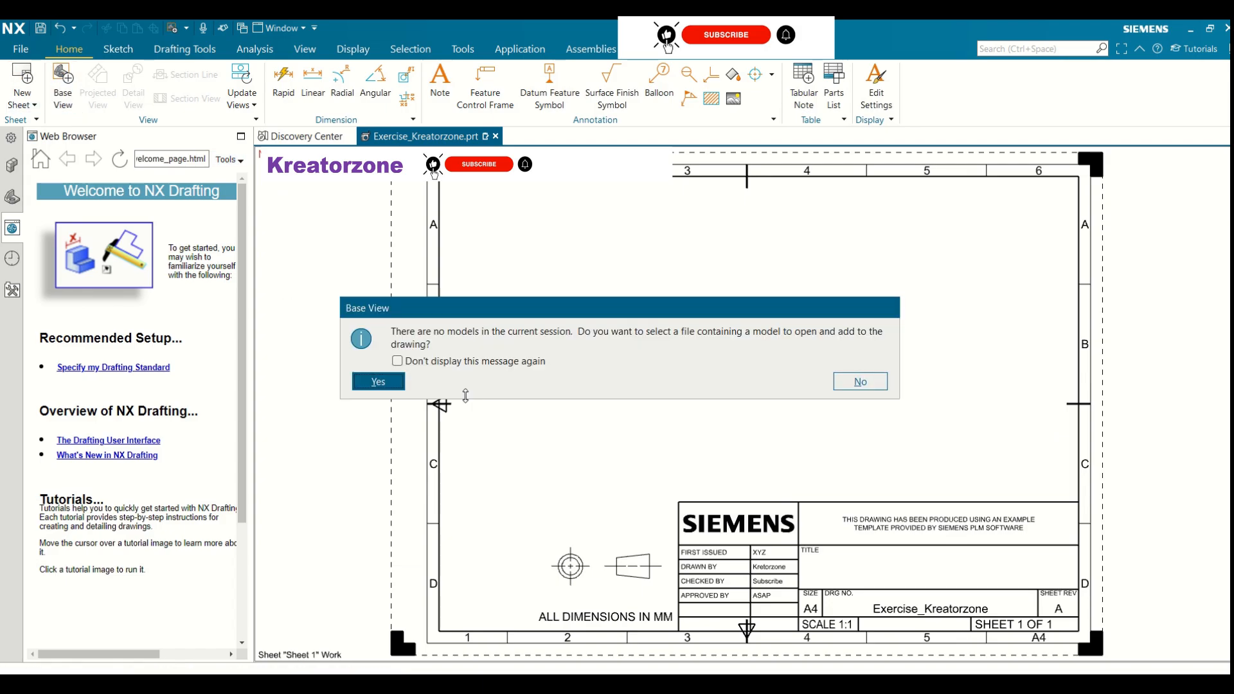
click(379, 382)
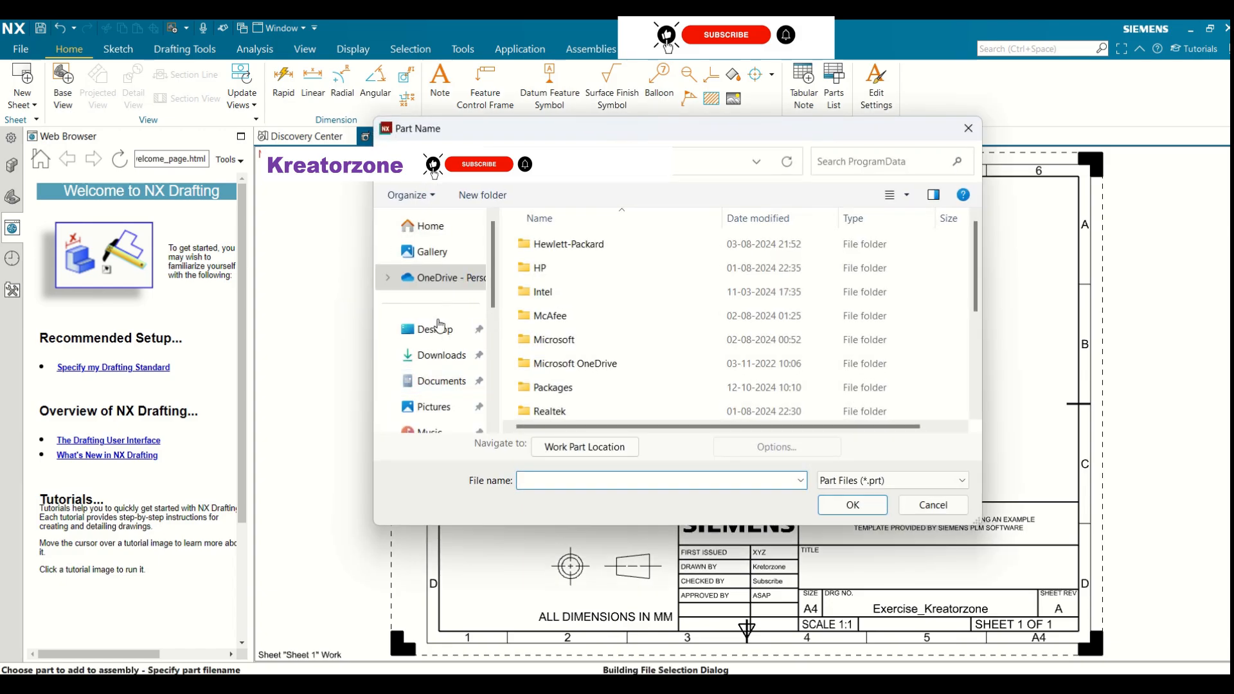
click(440, 327)
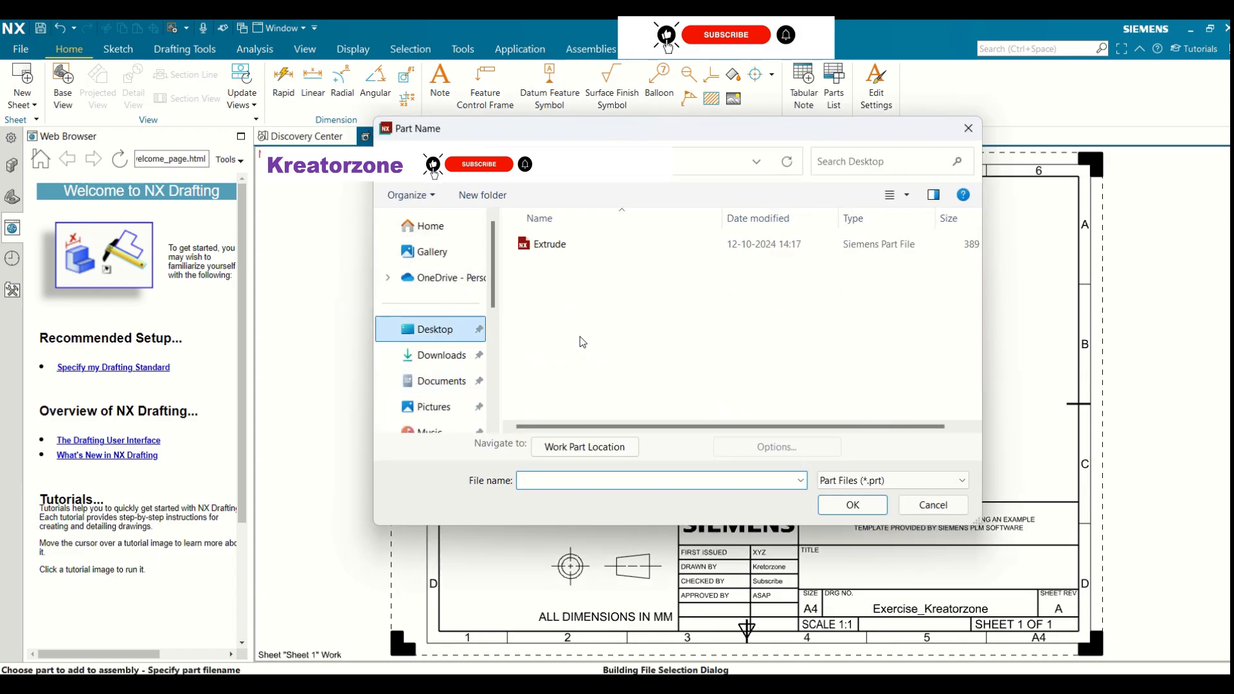
click(853, 504)
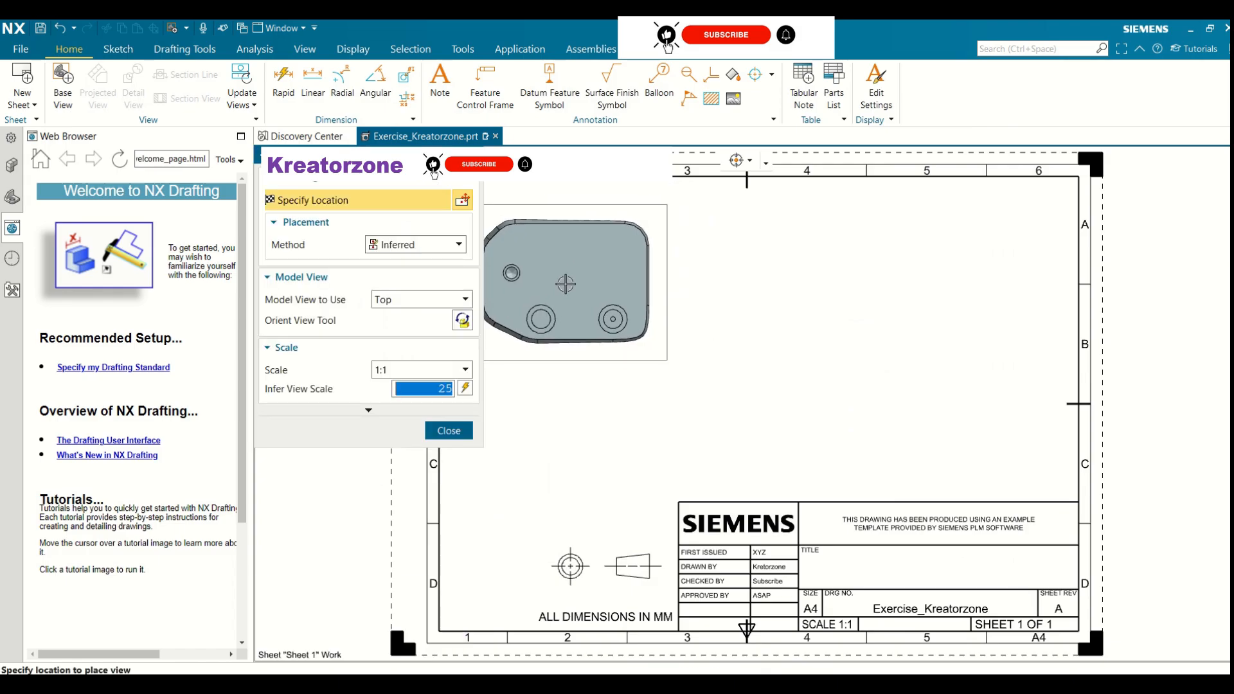
click(565, 283)
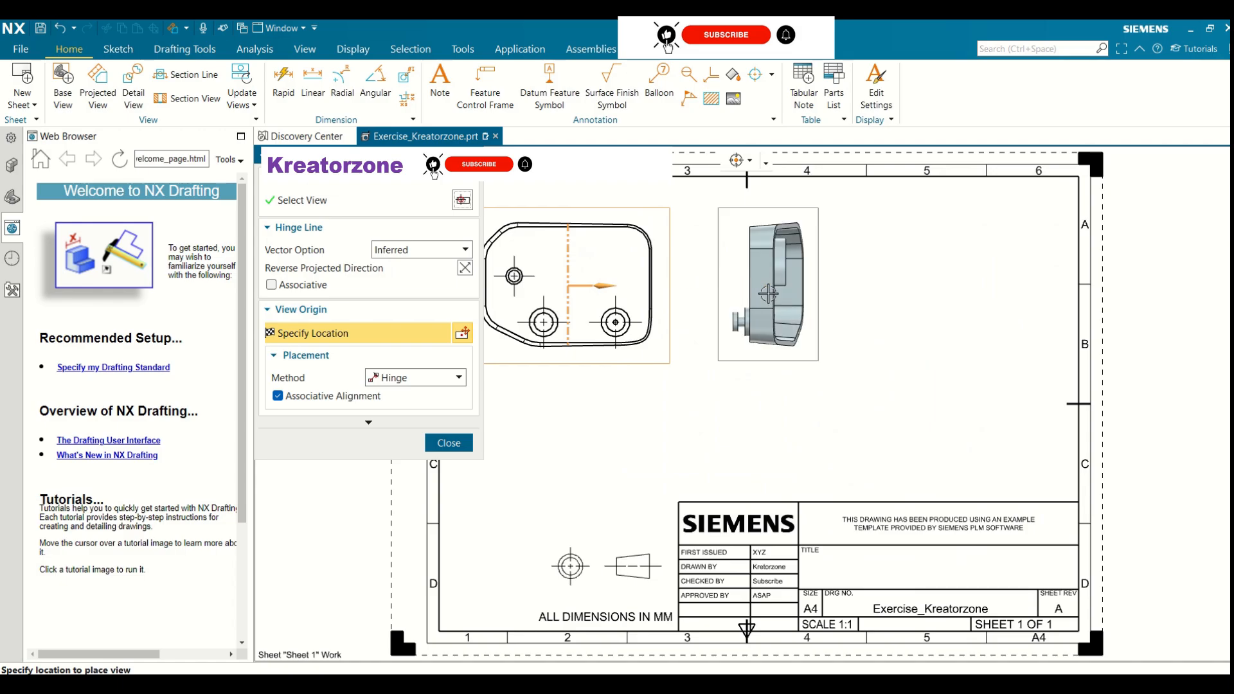
click(829, 292)
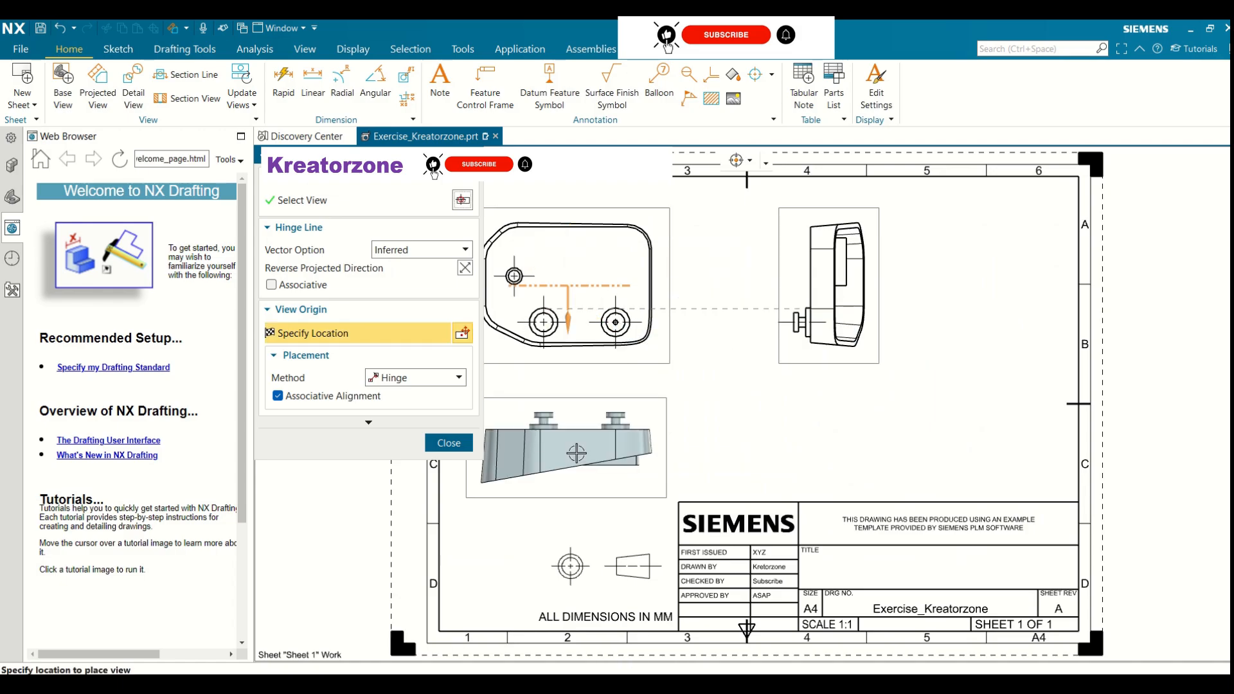
- Place a projected front view below the base view, and shift the base and side views rightward on the sheet
click(558, 448)
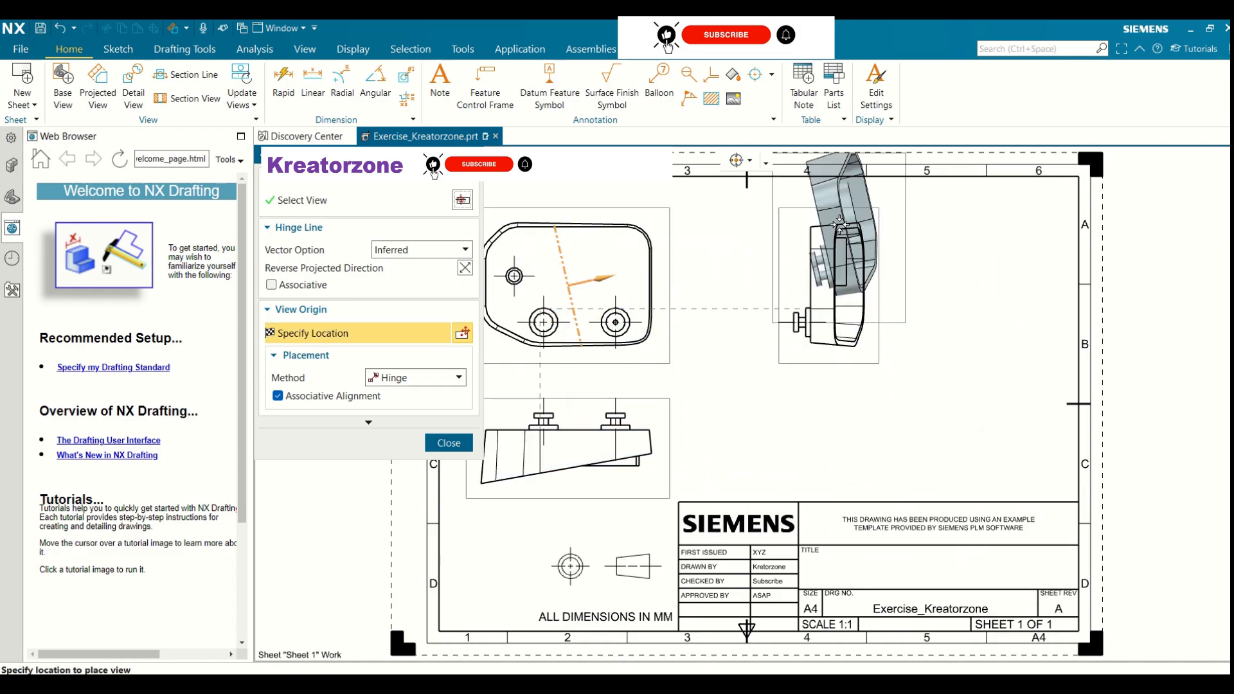
click(446, 444)
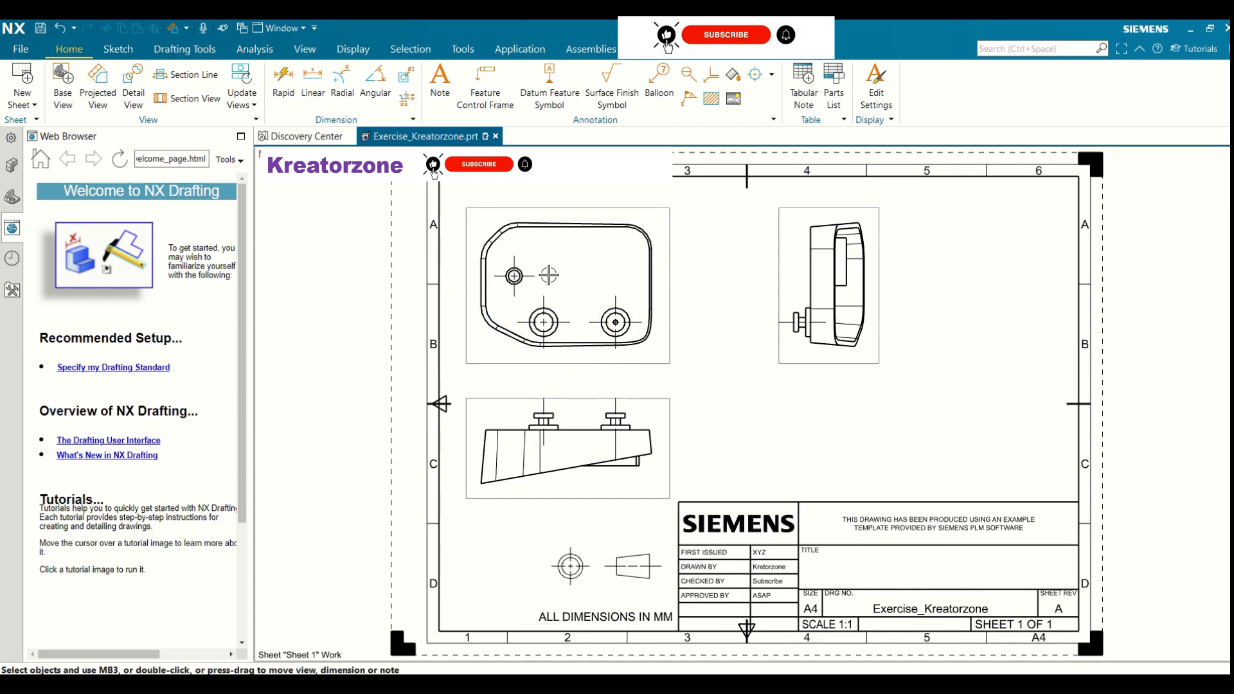
click(591, 207)
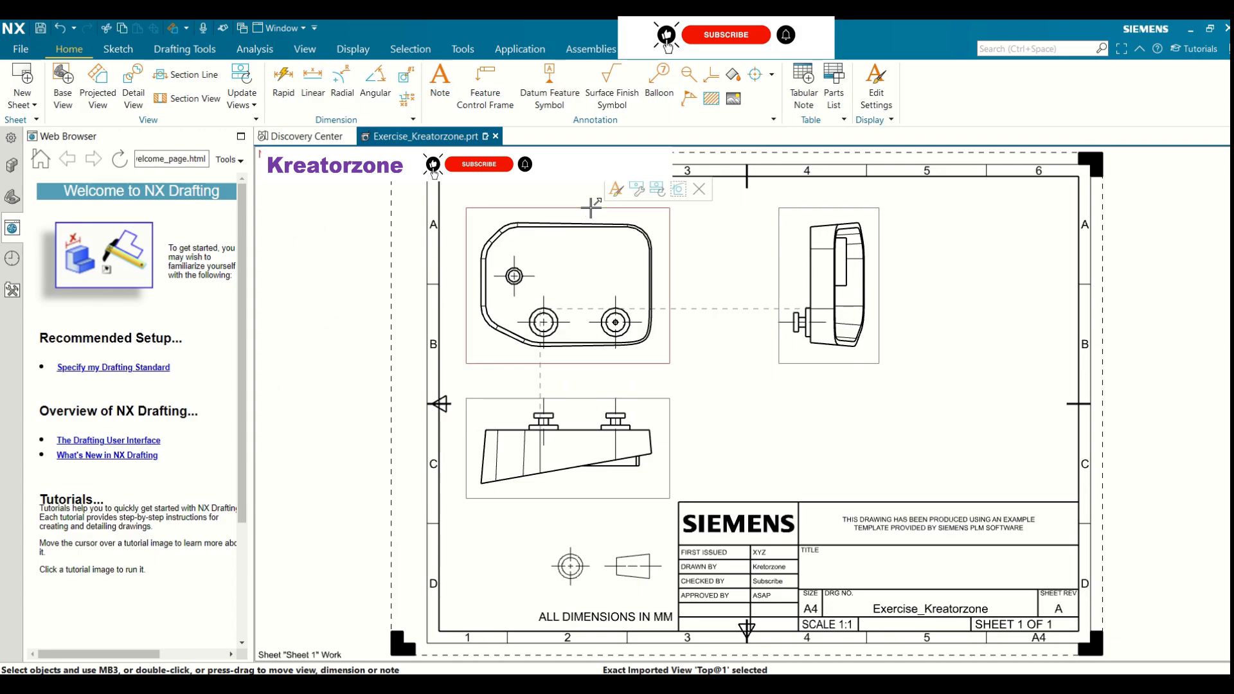
drag(591, 207, 619, 212)
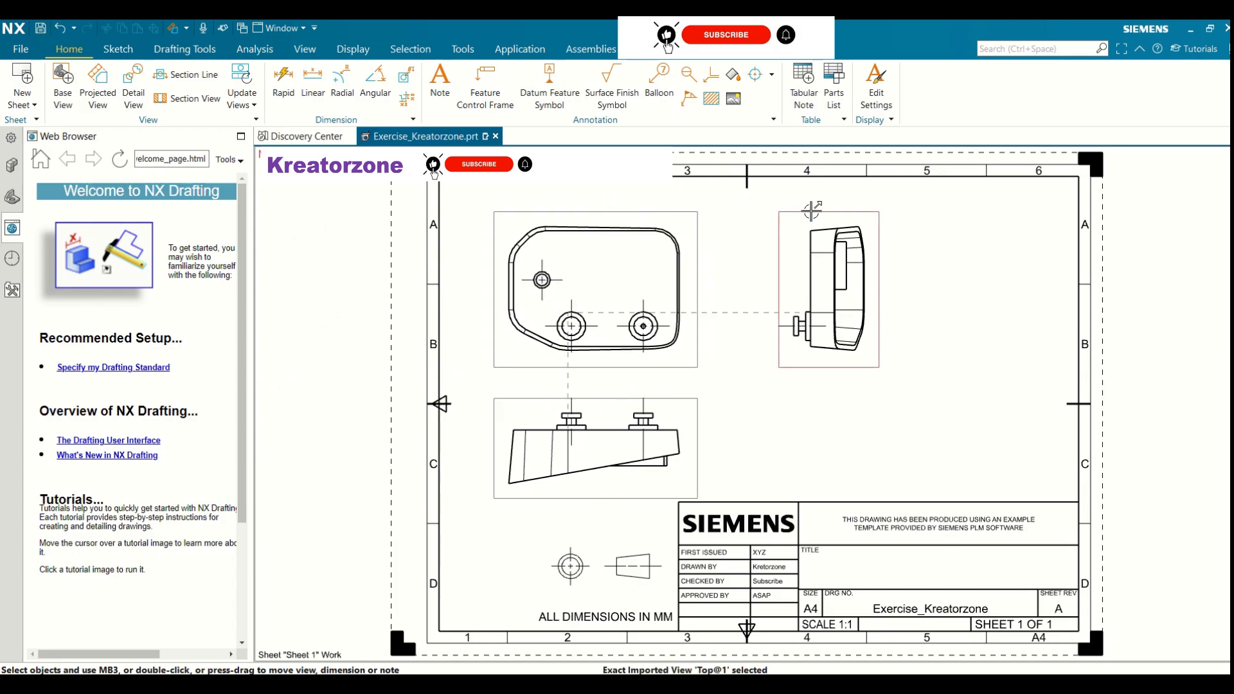
drag(811, 210, 874, 210)
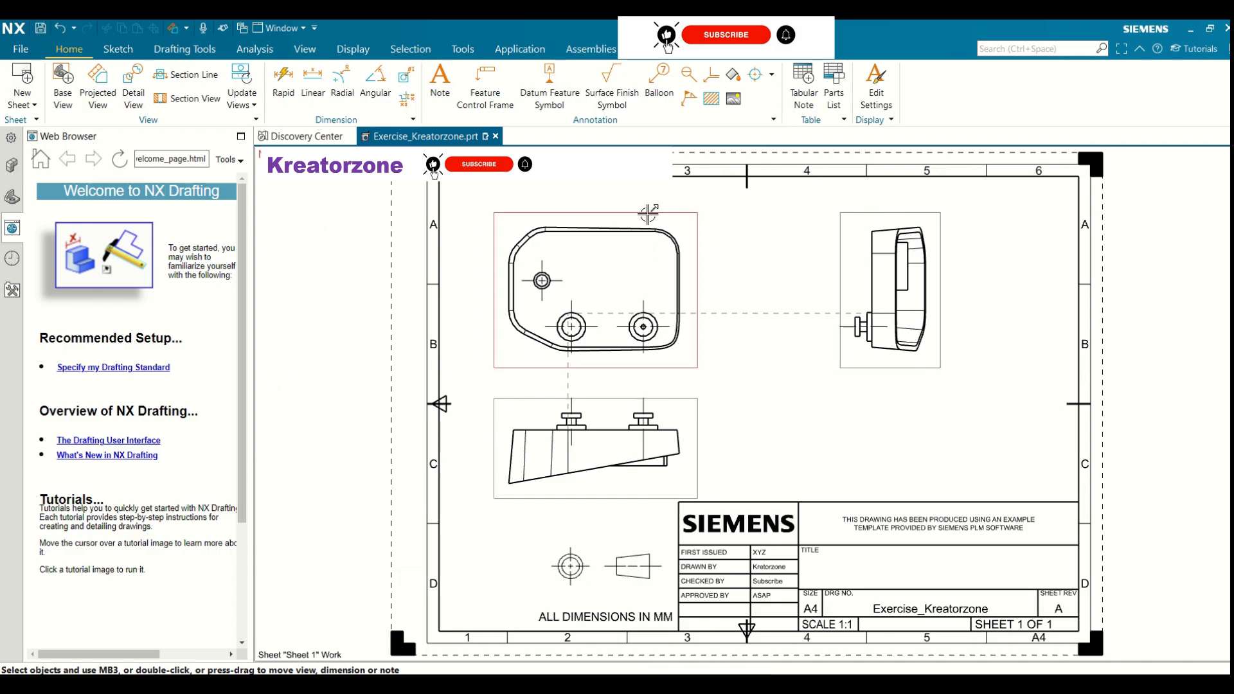
drag(648, 212, 698, 213)
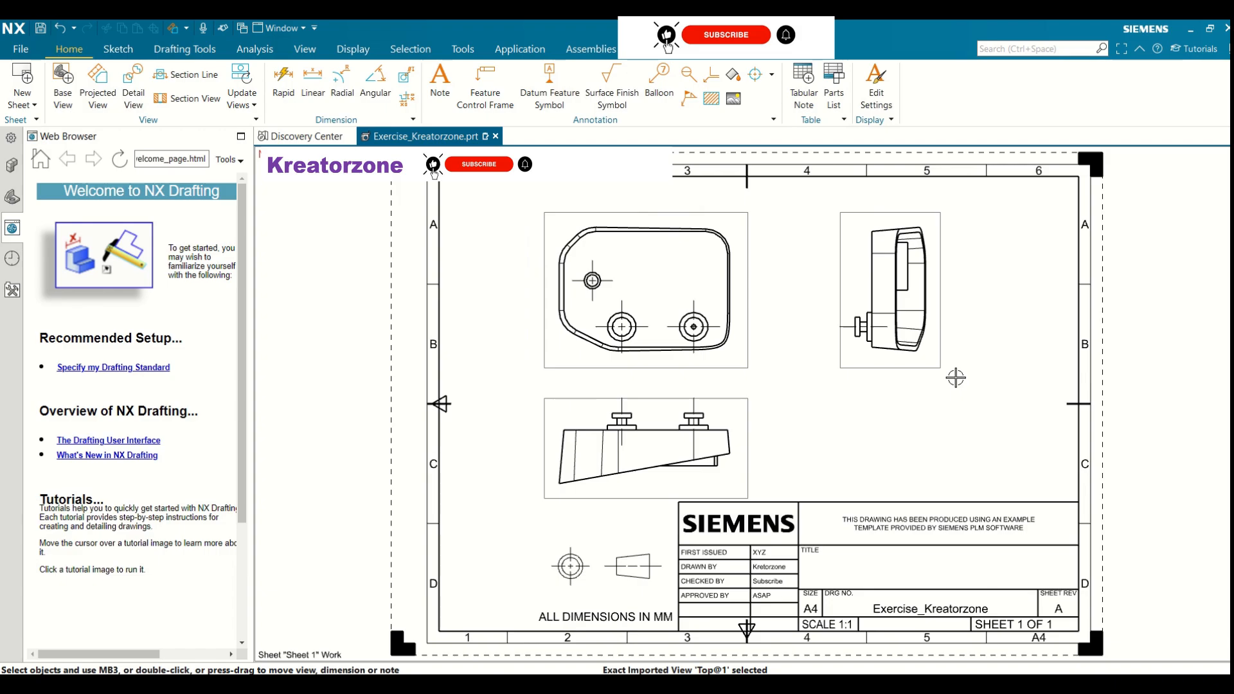
key(ctrl+z)
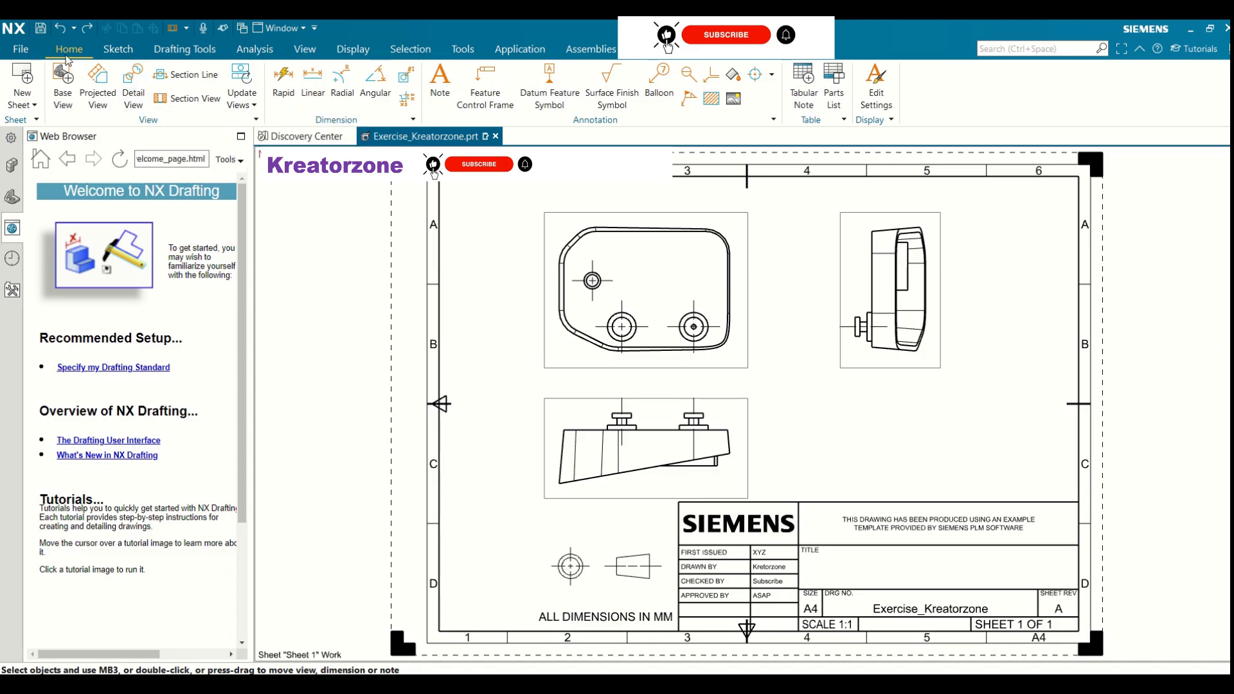
- Create a circular 2:1 detail view around the lower-right boss of the top view, placed below the side view above the title block
click(133, 82)
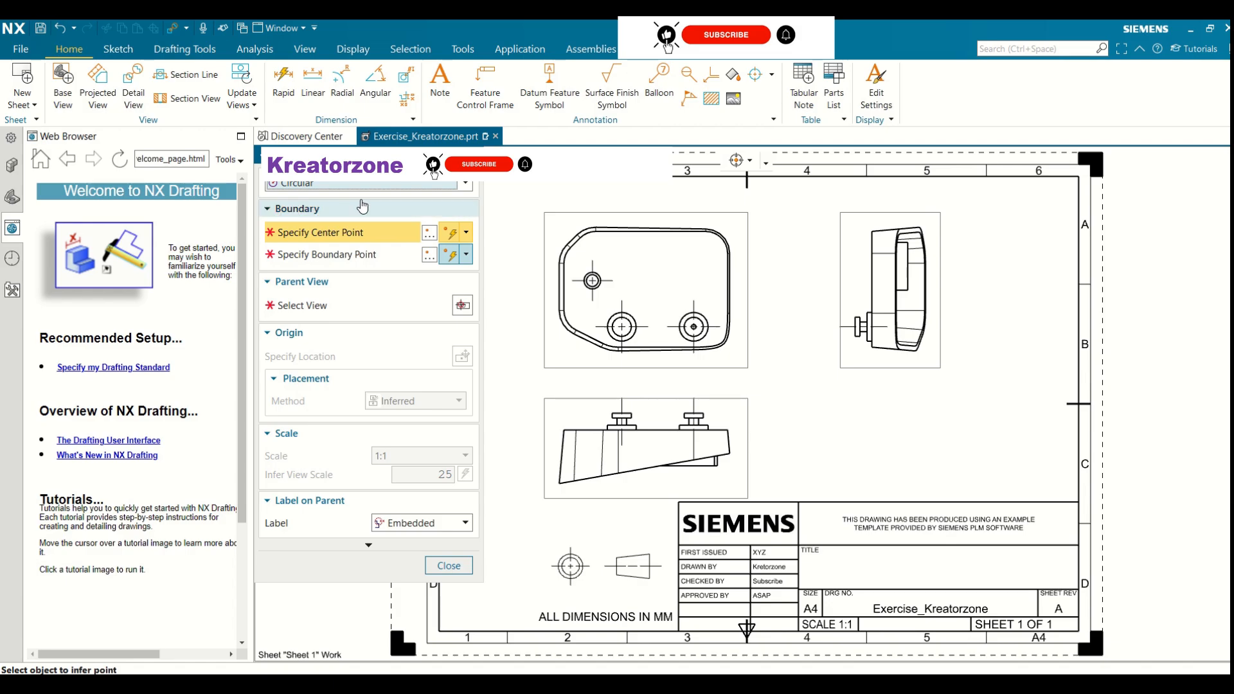
click(465, 184)
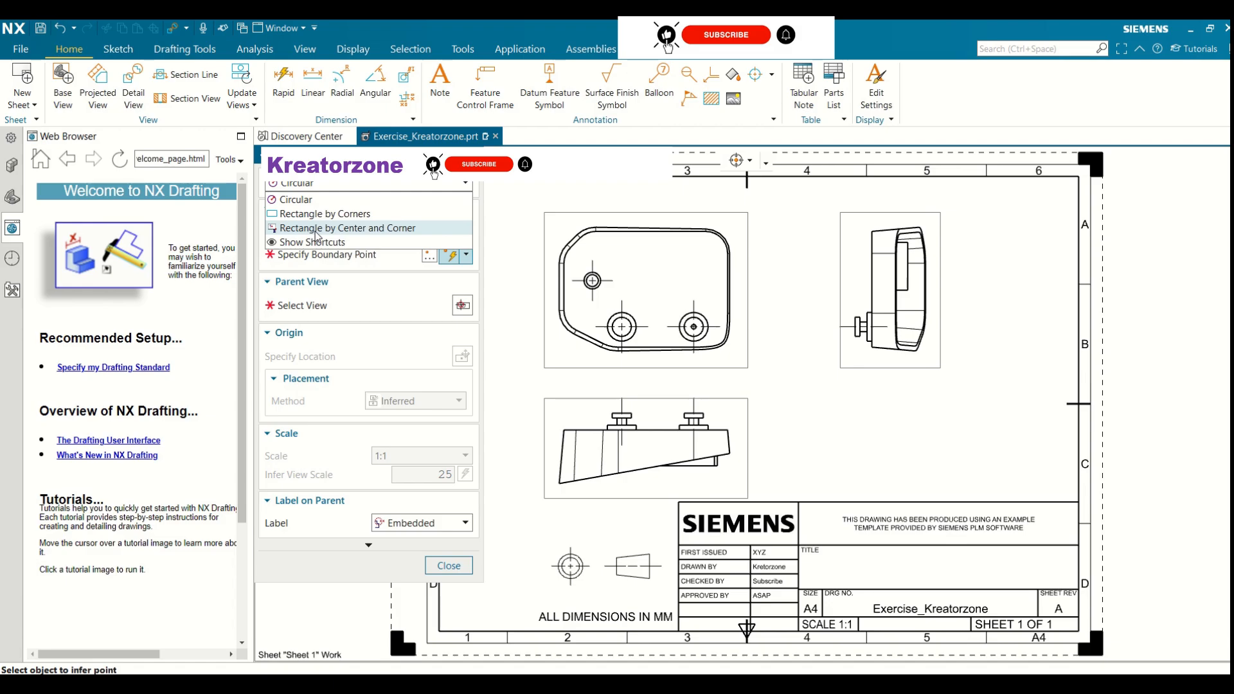
click(457, 198)
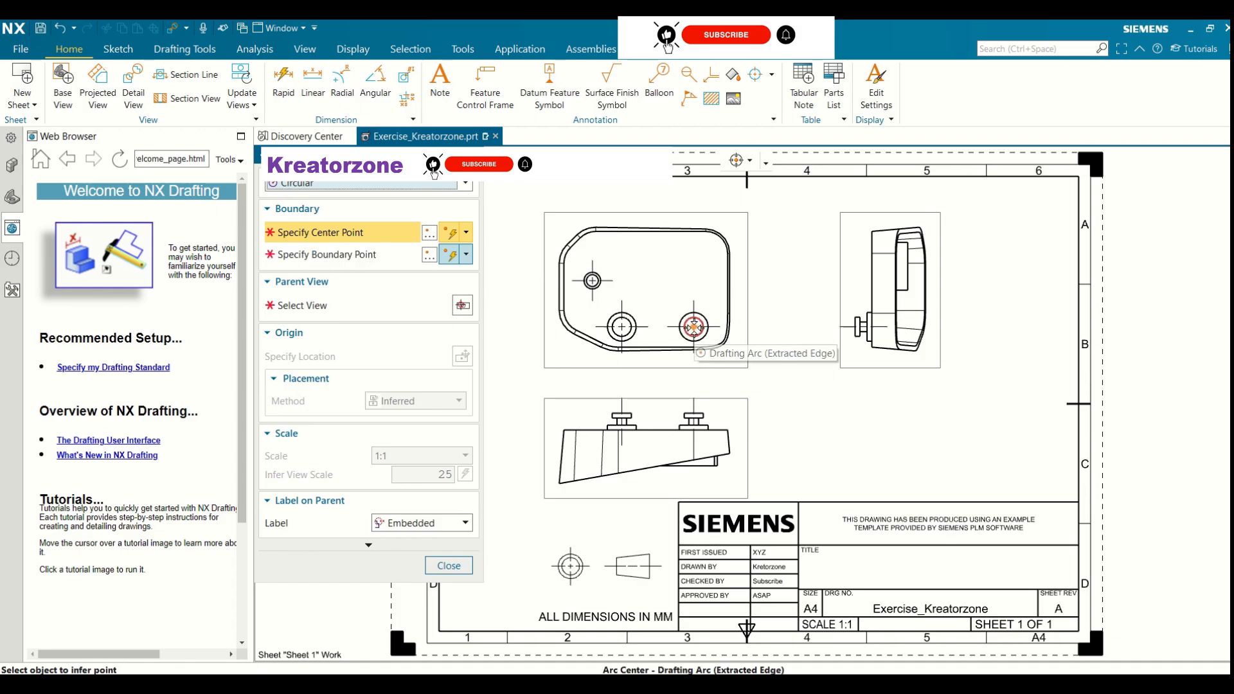
click(694, 328)
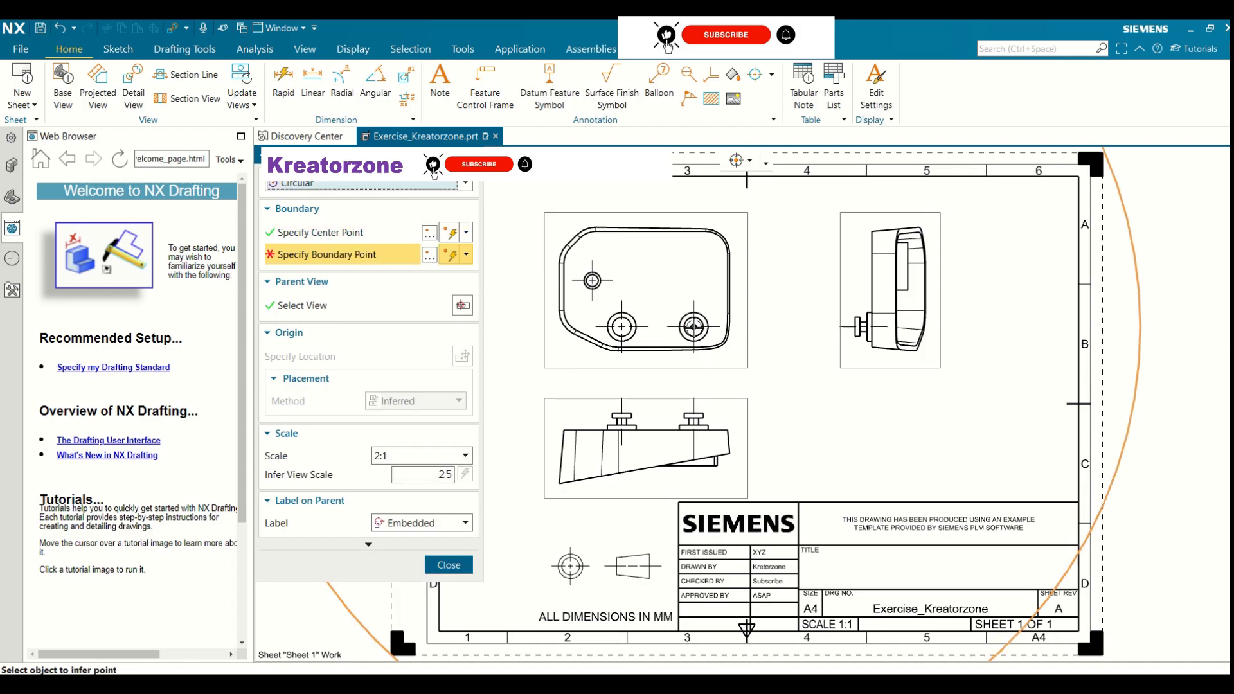
click(688, 369)
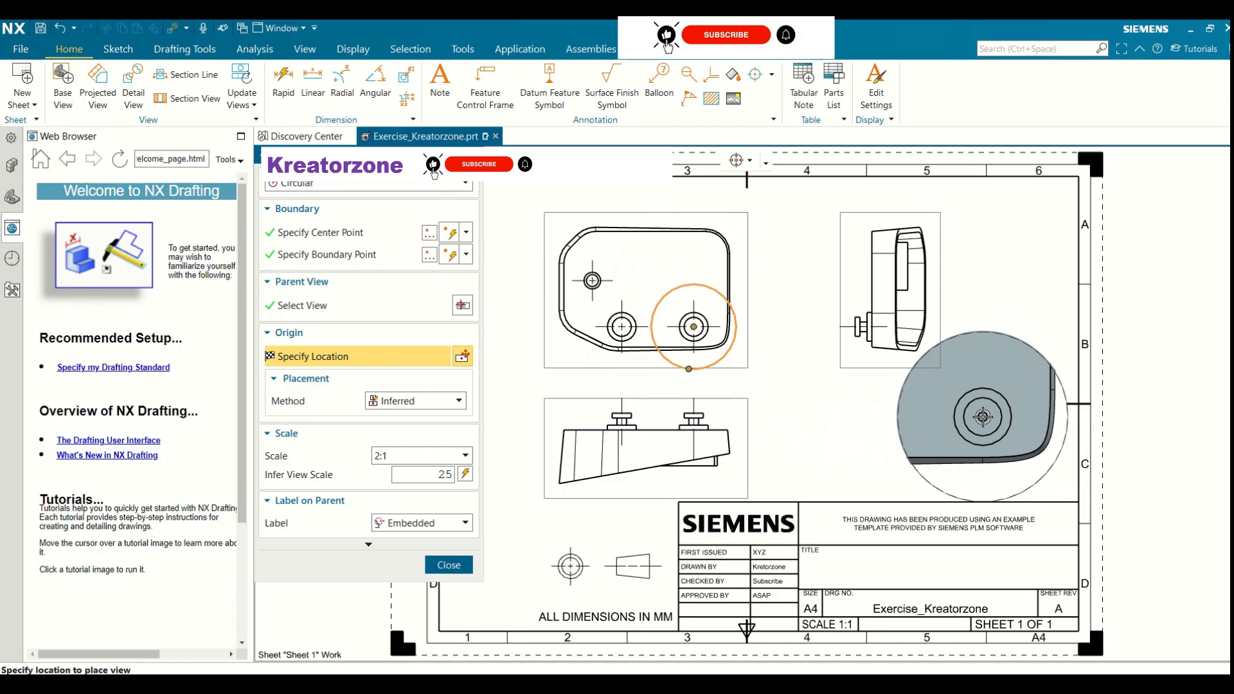
click(982, 417)
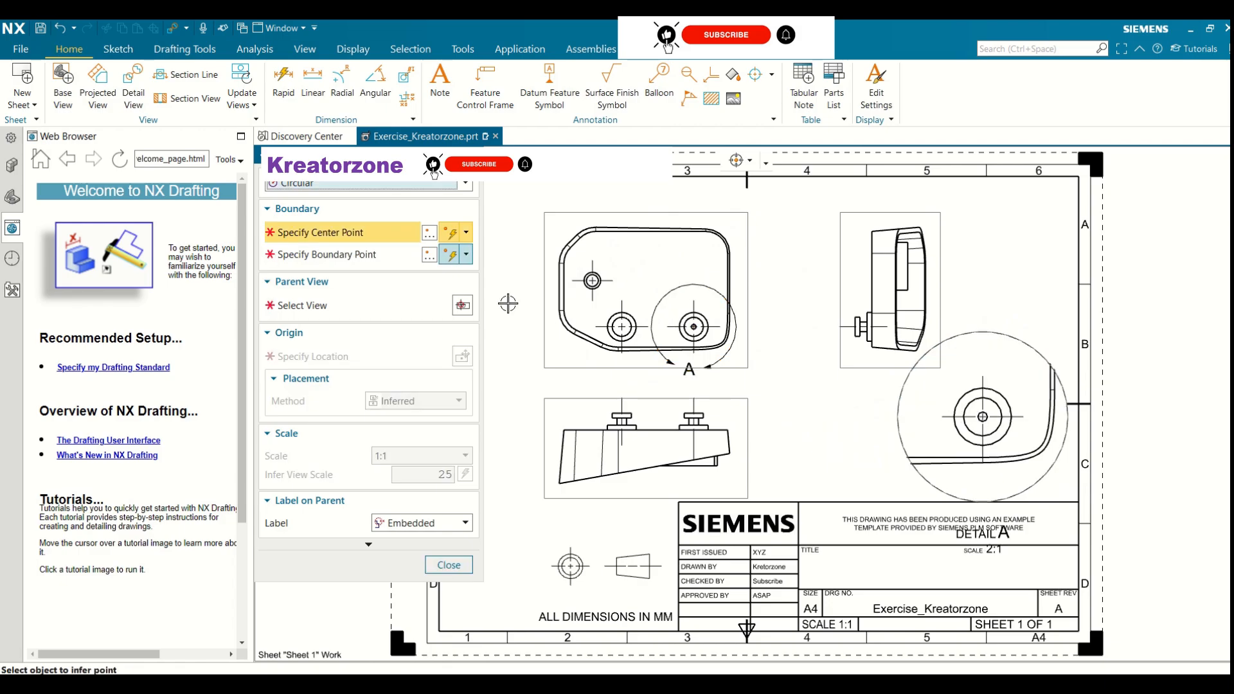
click(439, 569)
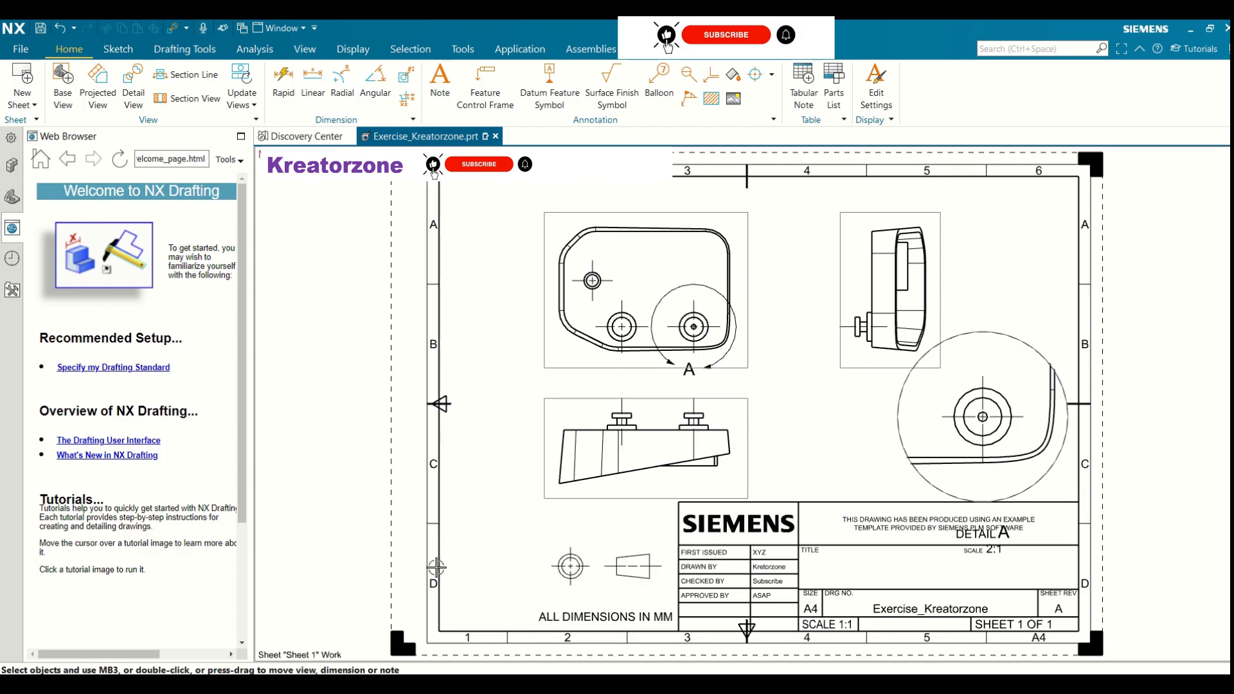
- Move the detail view's name and scale label above its circle, and the A callout above the boundary circle on the top view
scroll(678, 343, up, 1)
scroll(678, 342, down, 3)
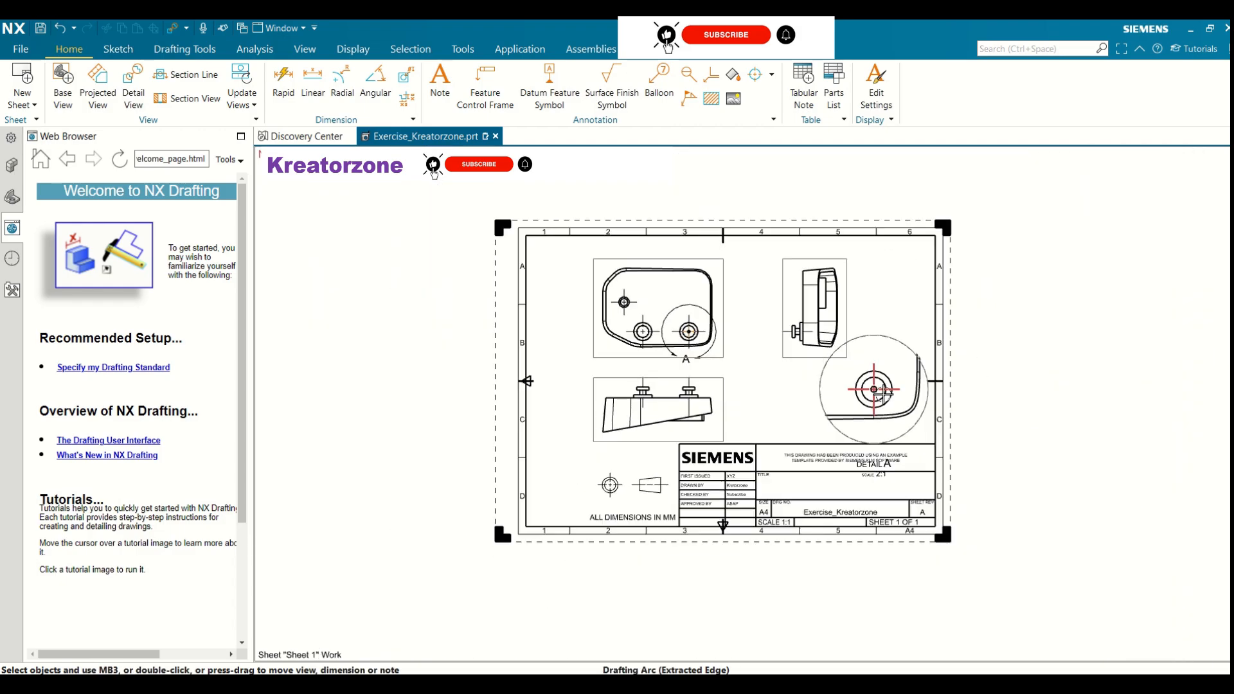
scroll(927, 372, up, 1)
click(865, 488)
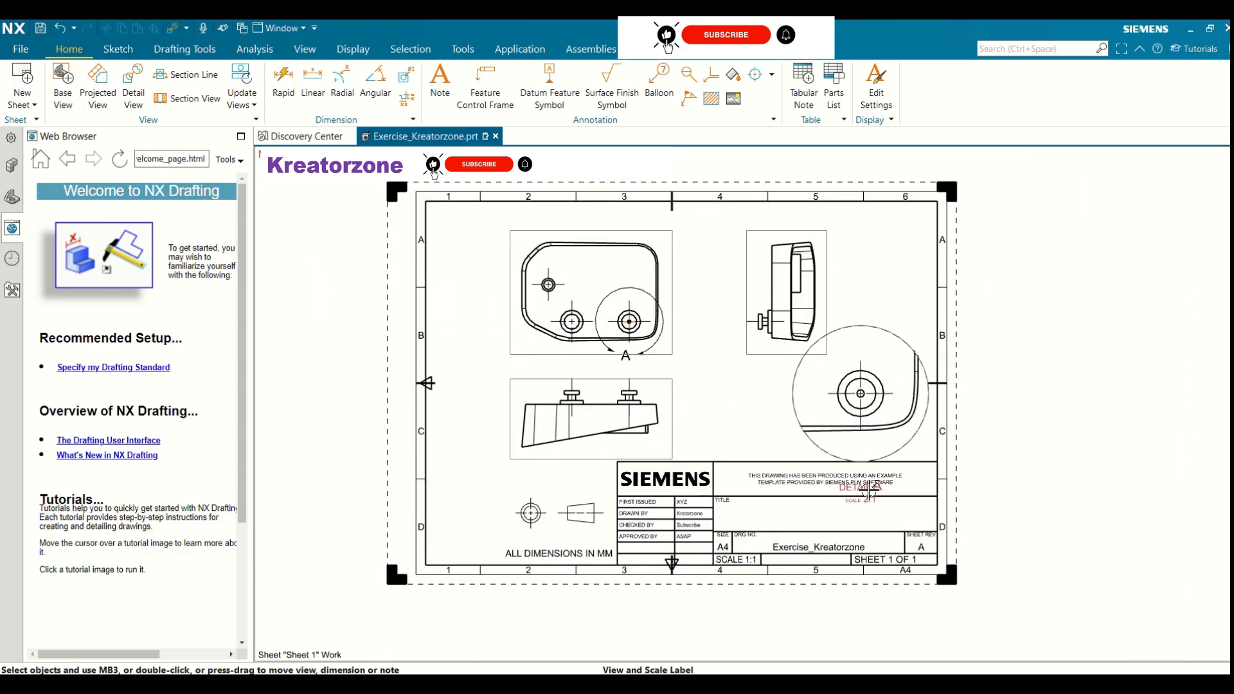
drag(867, 492, 859, 301)
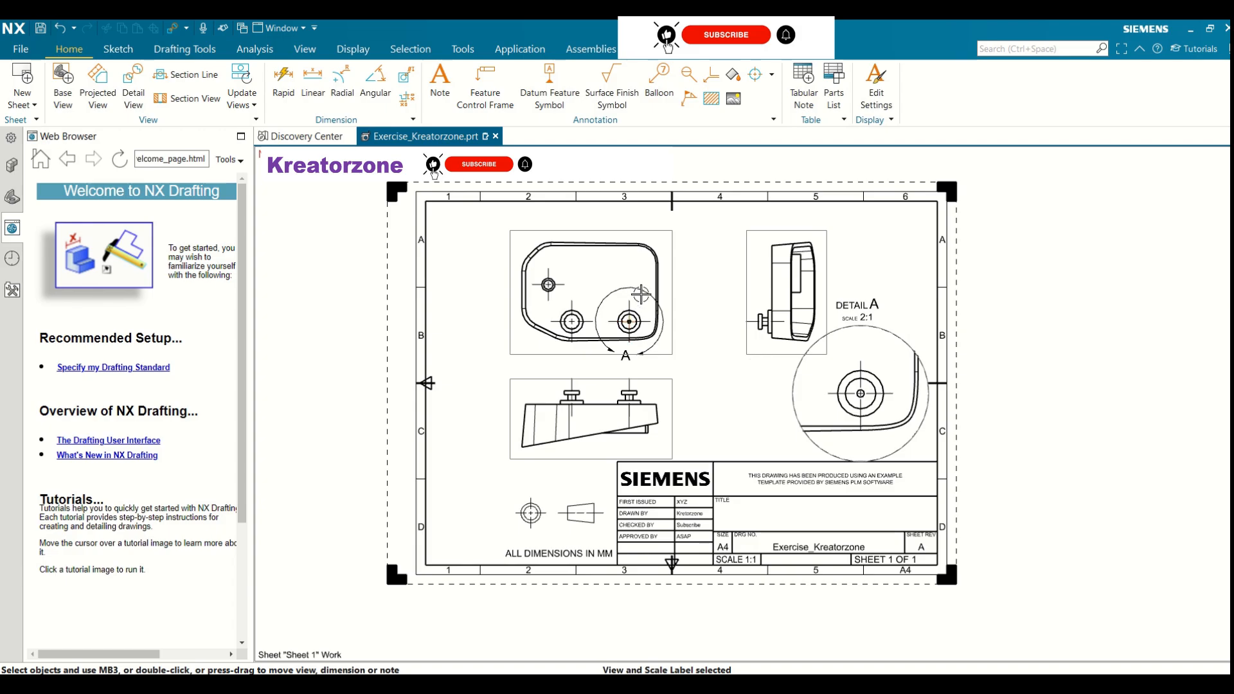
click(645, 347)
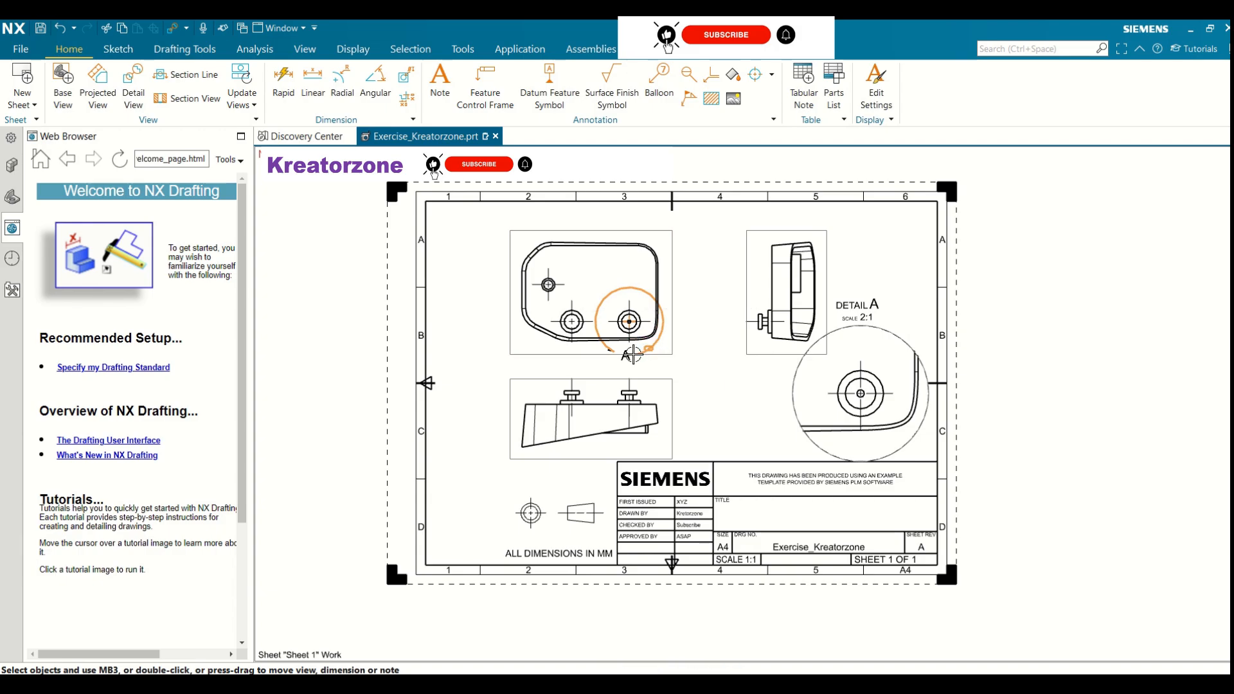
drag(623, 355, 626, 274)
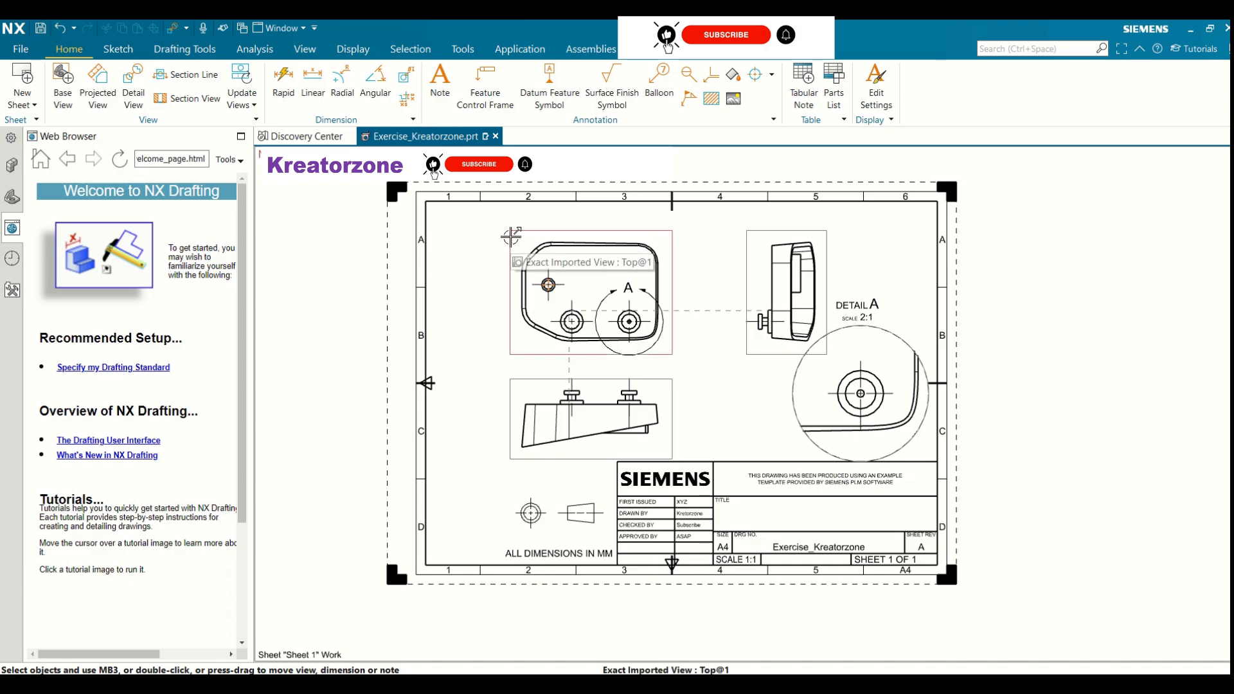
- Move the top view toward the sheet's upper-left corner and nudge the side view slightly up
click(511, 236)
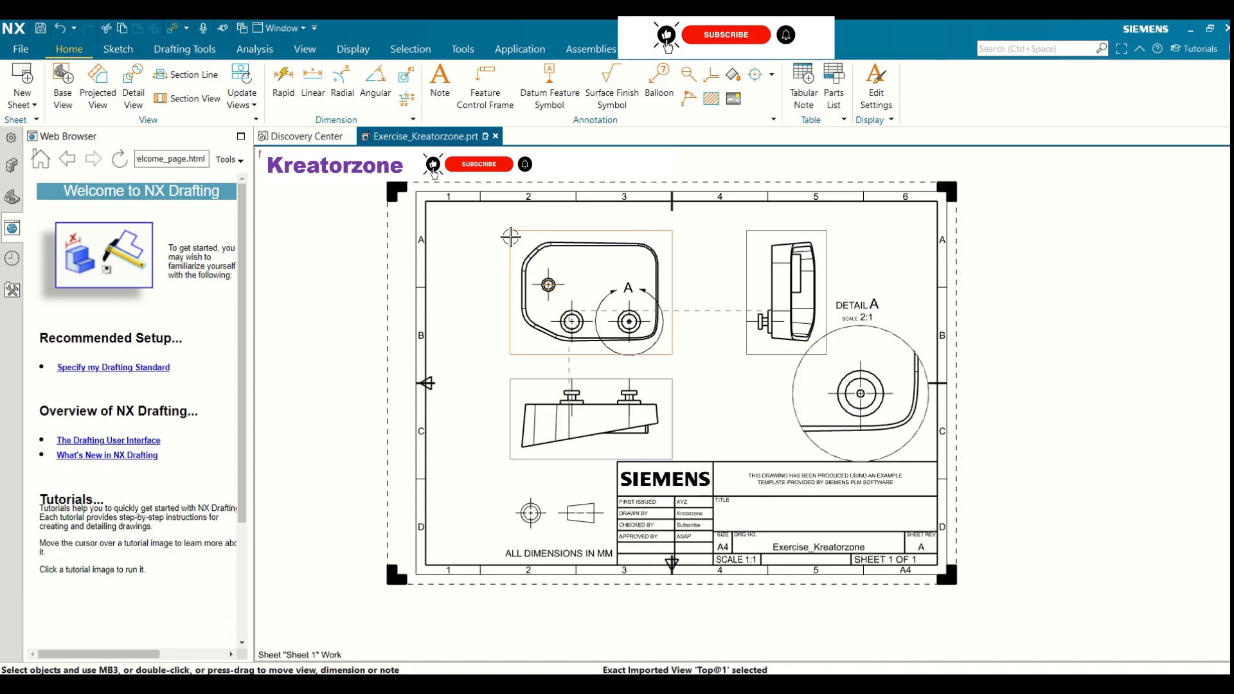
drag(511, 237, 449, 221)
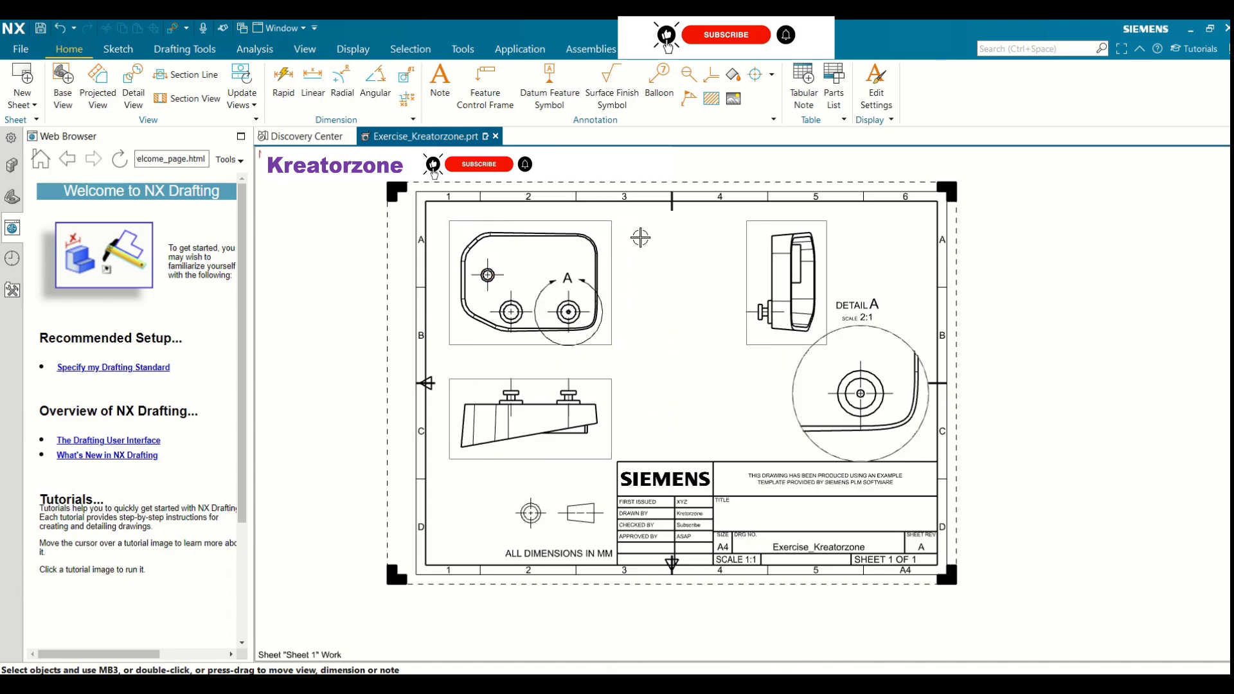
drag(749, 236, 750, 228)
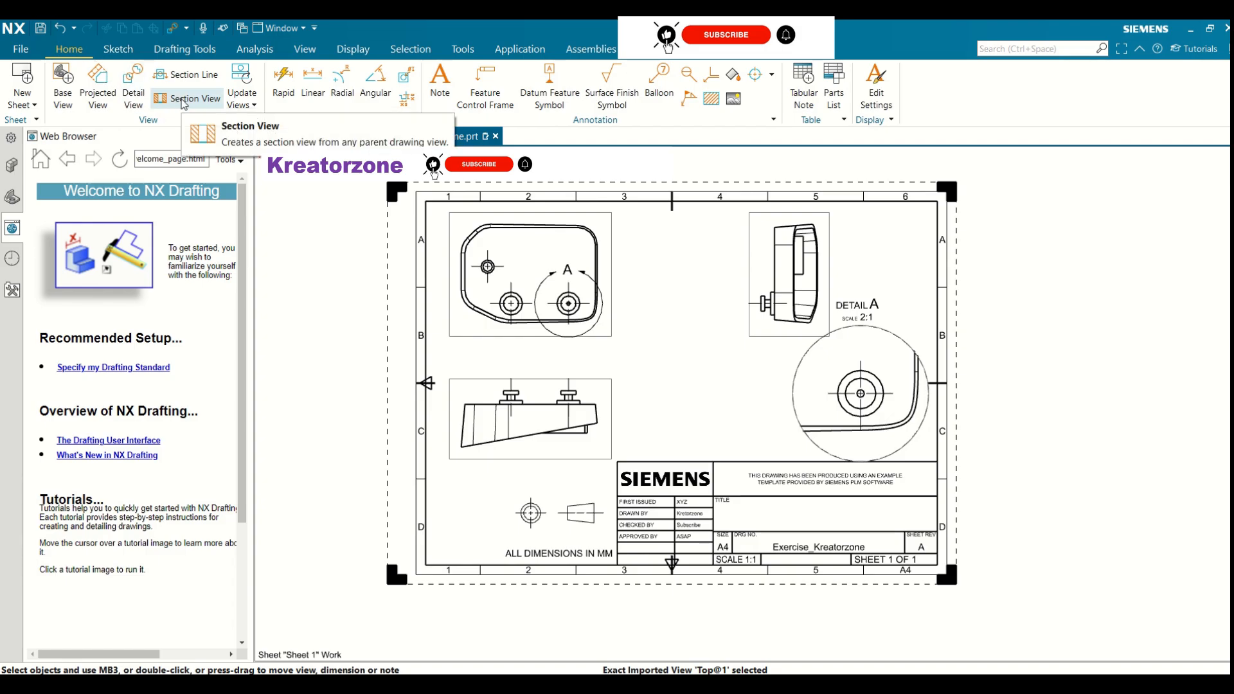
- Create a Dynamic Simple/Stepped section view with a vertical cut through the side view, and position it between the top and side views
click(183, 101)
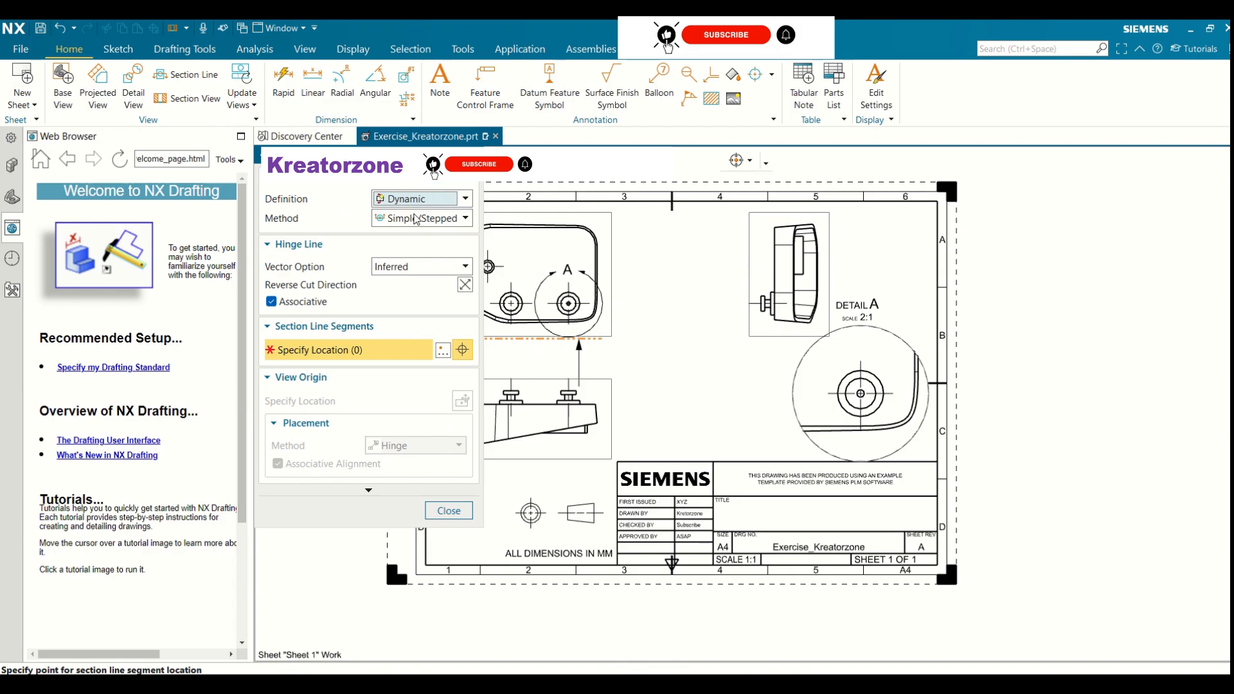
click(465, 200)
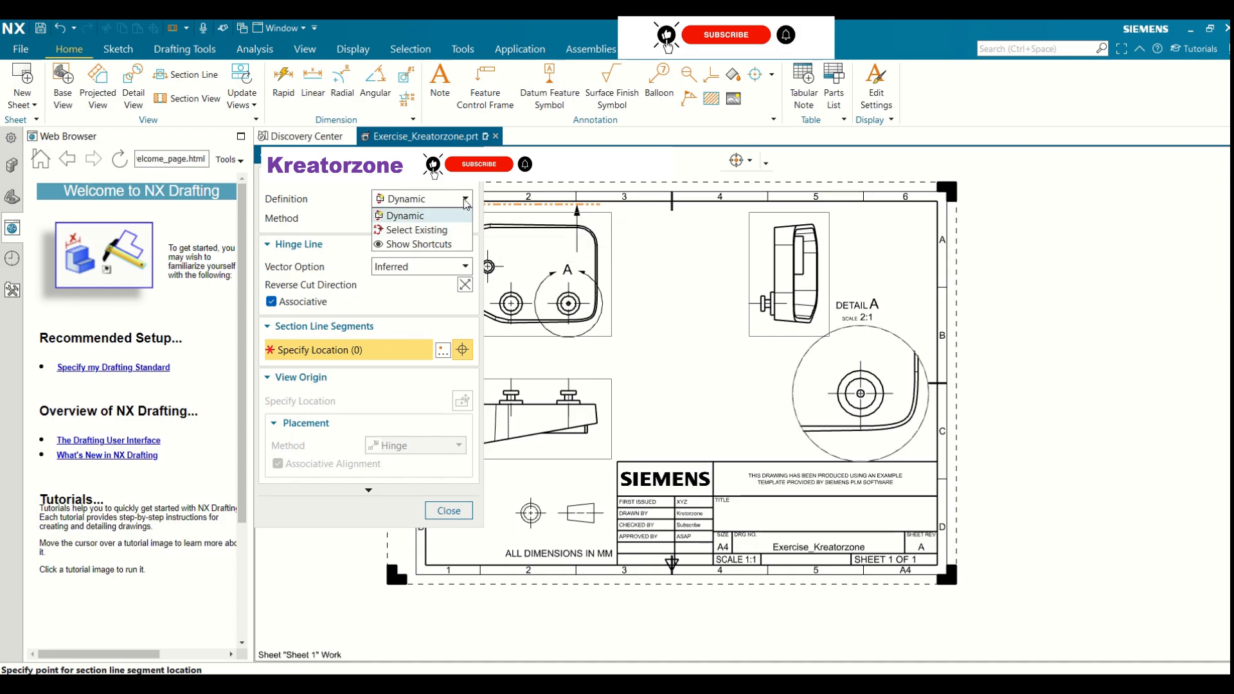
click(437, 204)
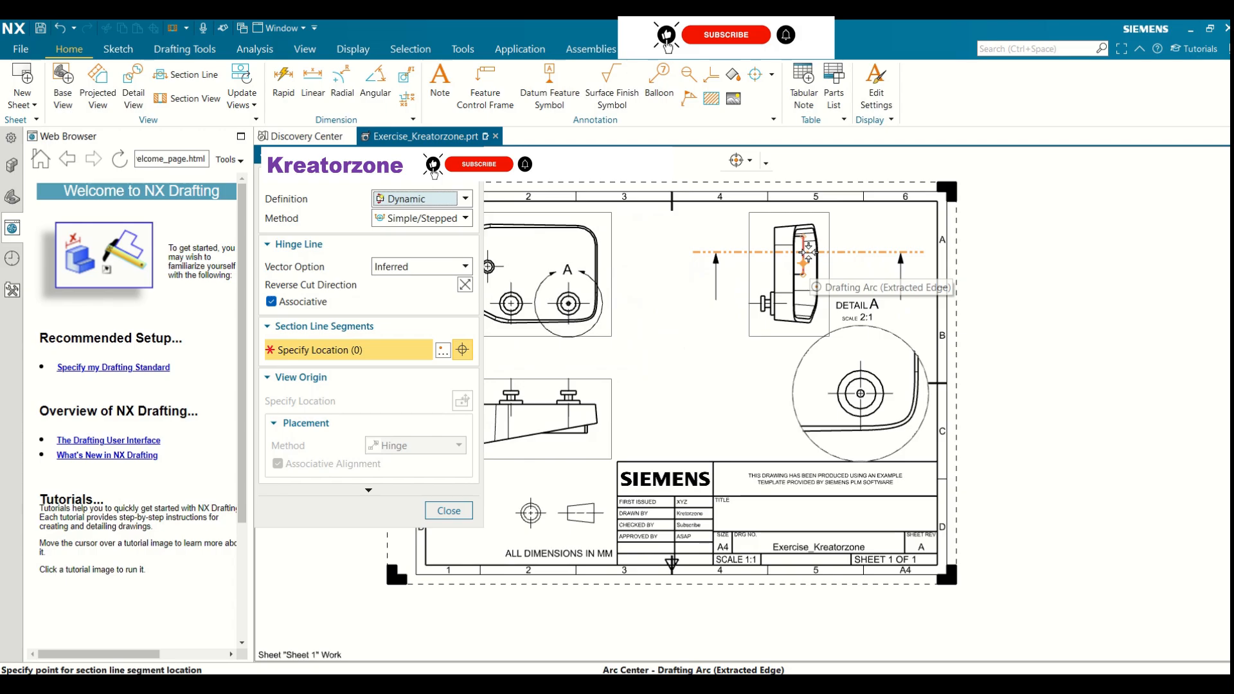
click(808, 252)
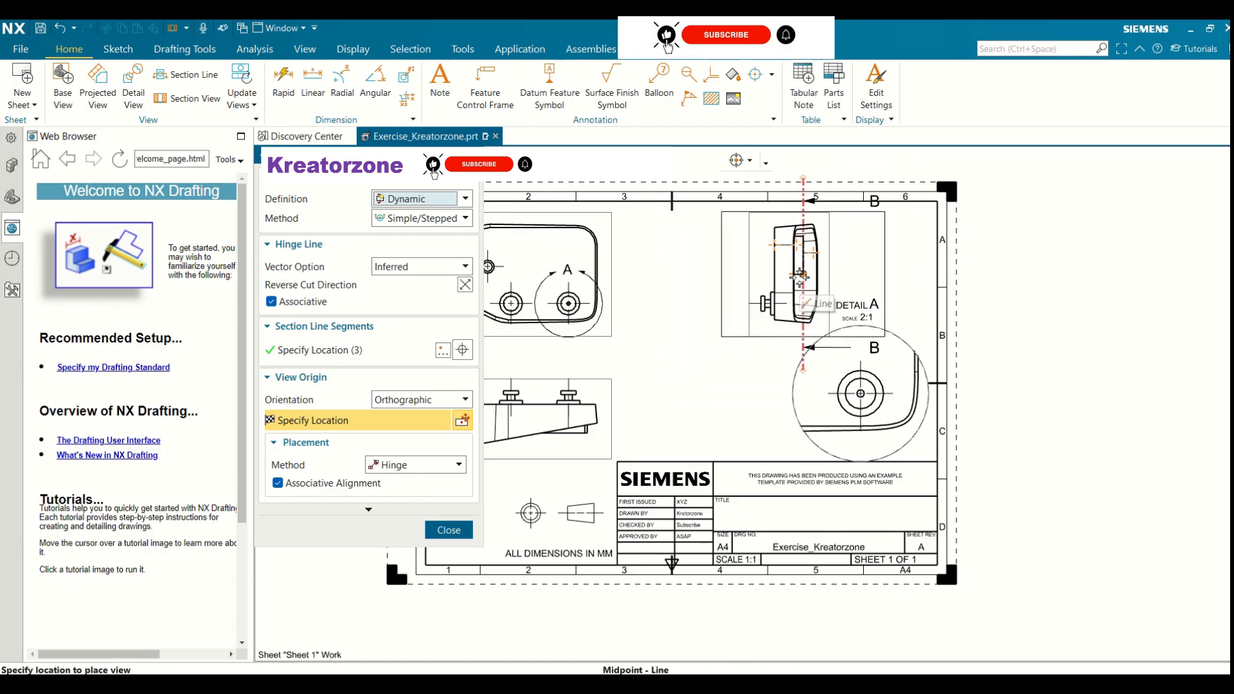
click(800, 276)
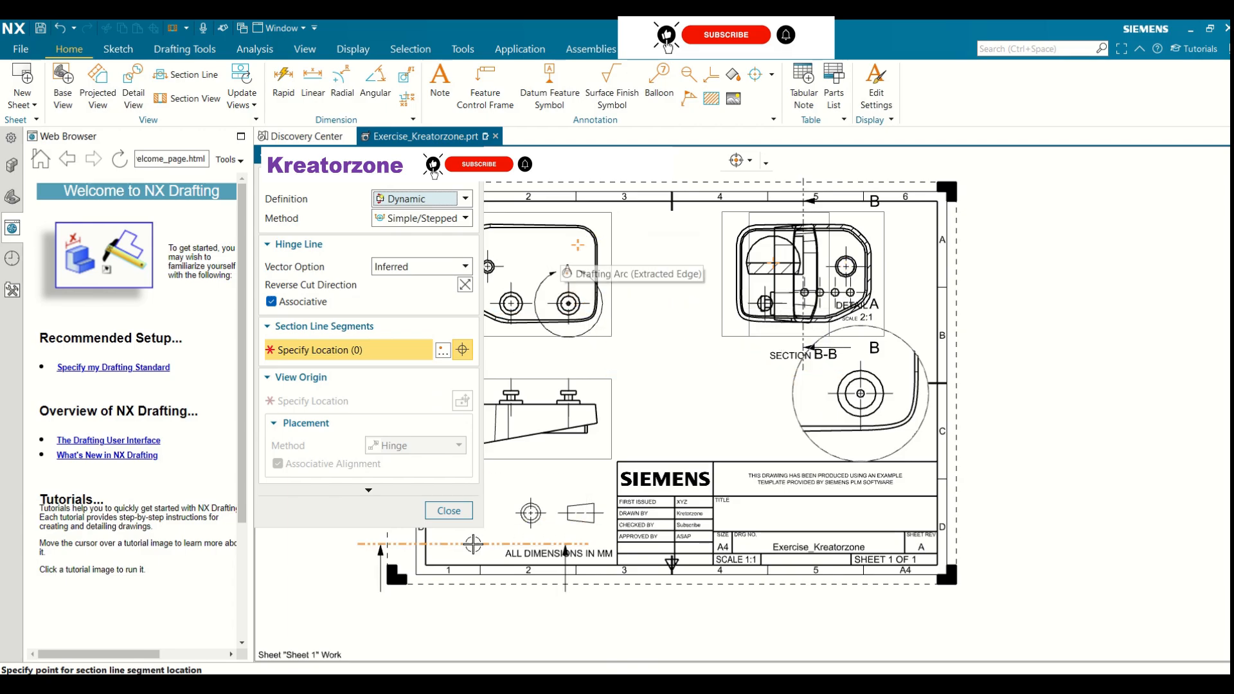
click(449, 510)
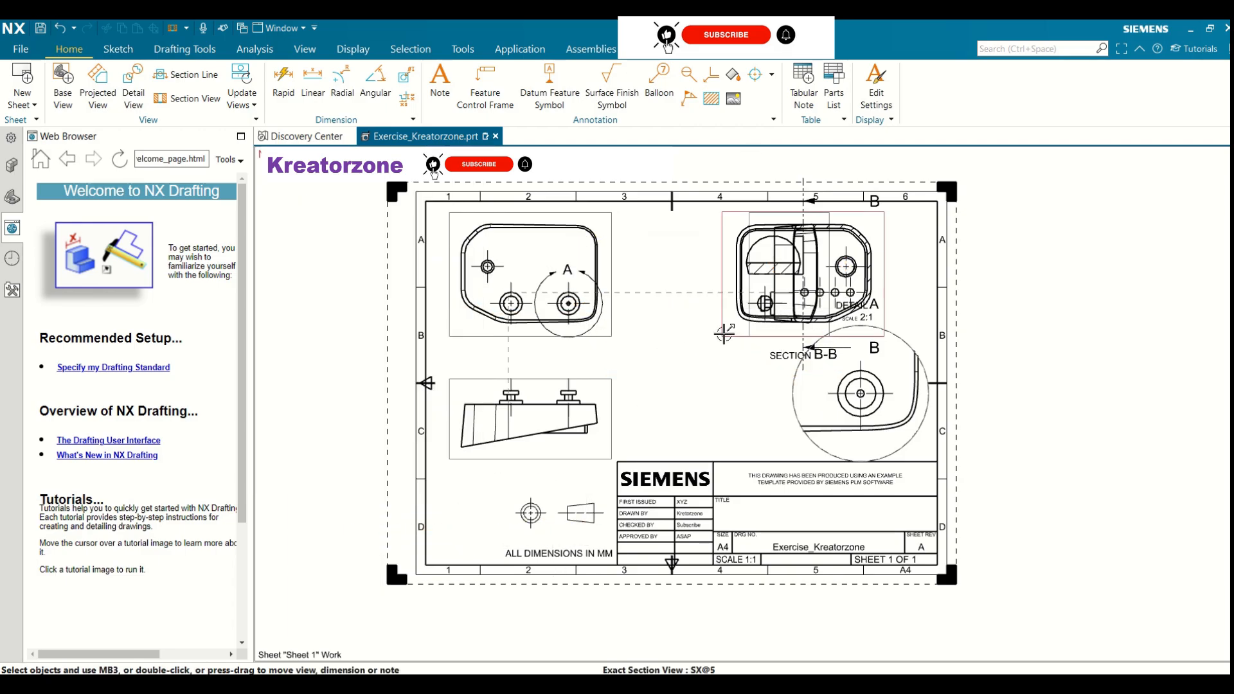
drag(722, 333, 603, 329)
click(602, 330)
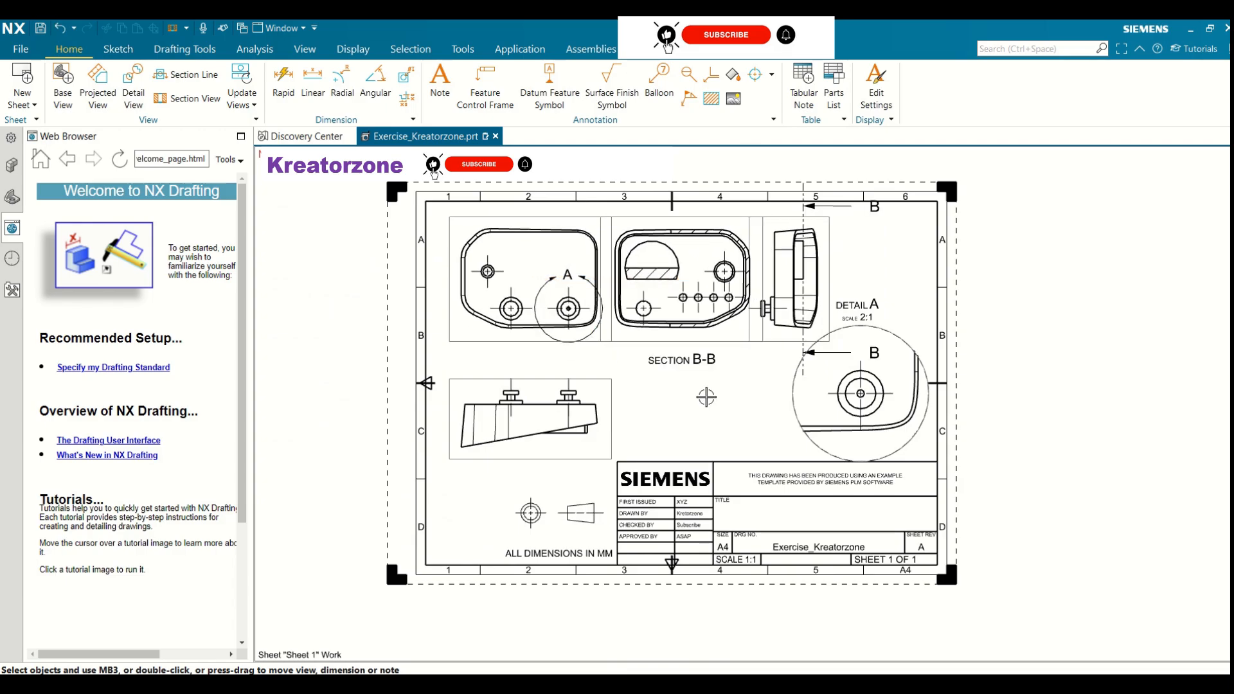
- Delete the 2:1 detail view from the sheet
click(898, 334)
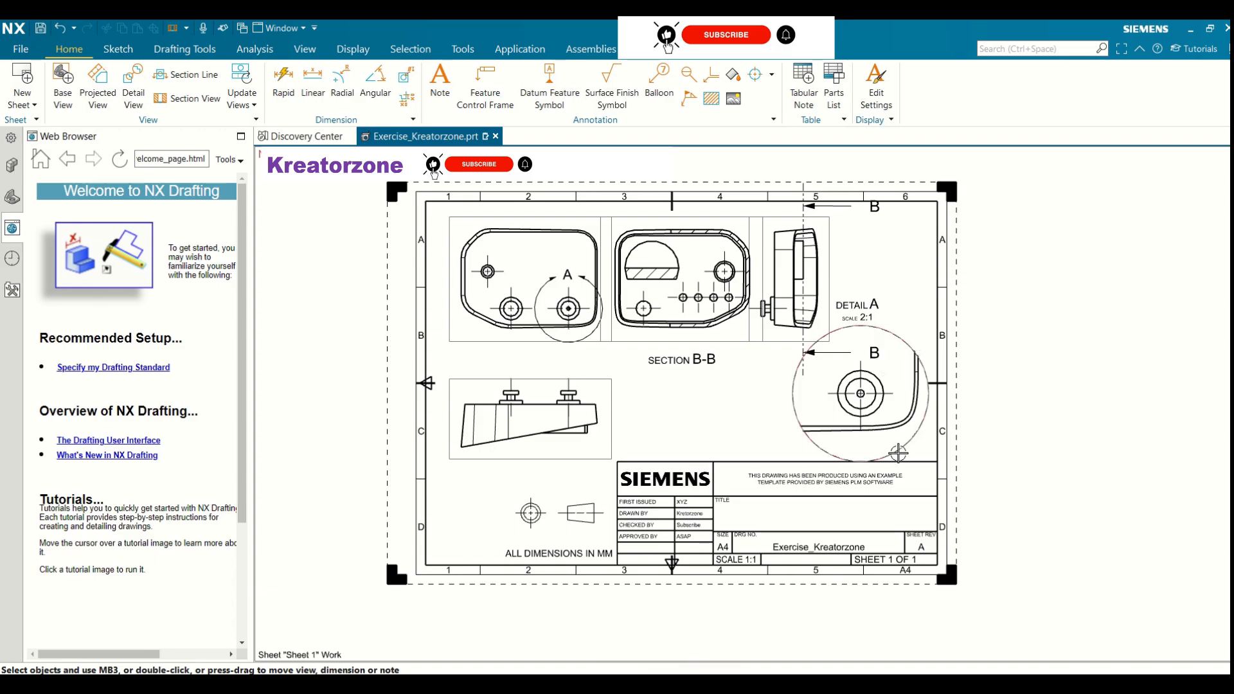
click(897, 331)
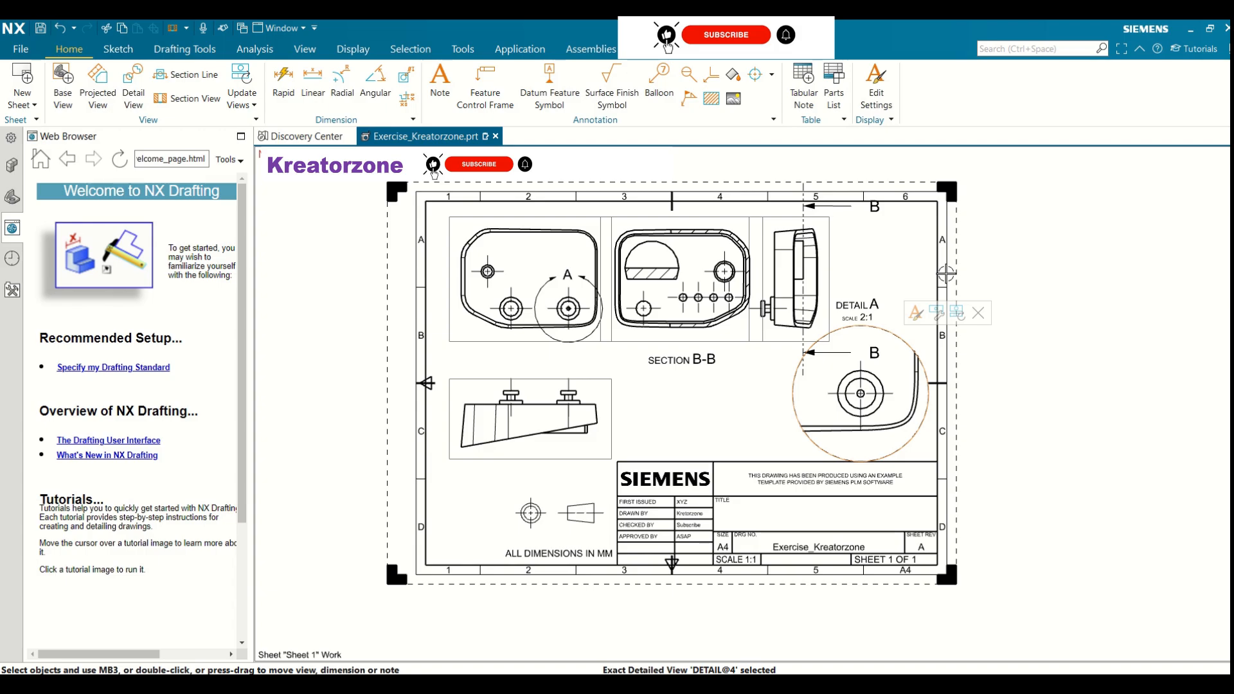
key(Delete)
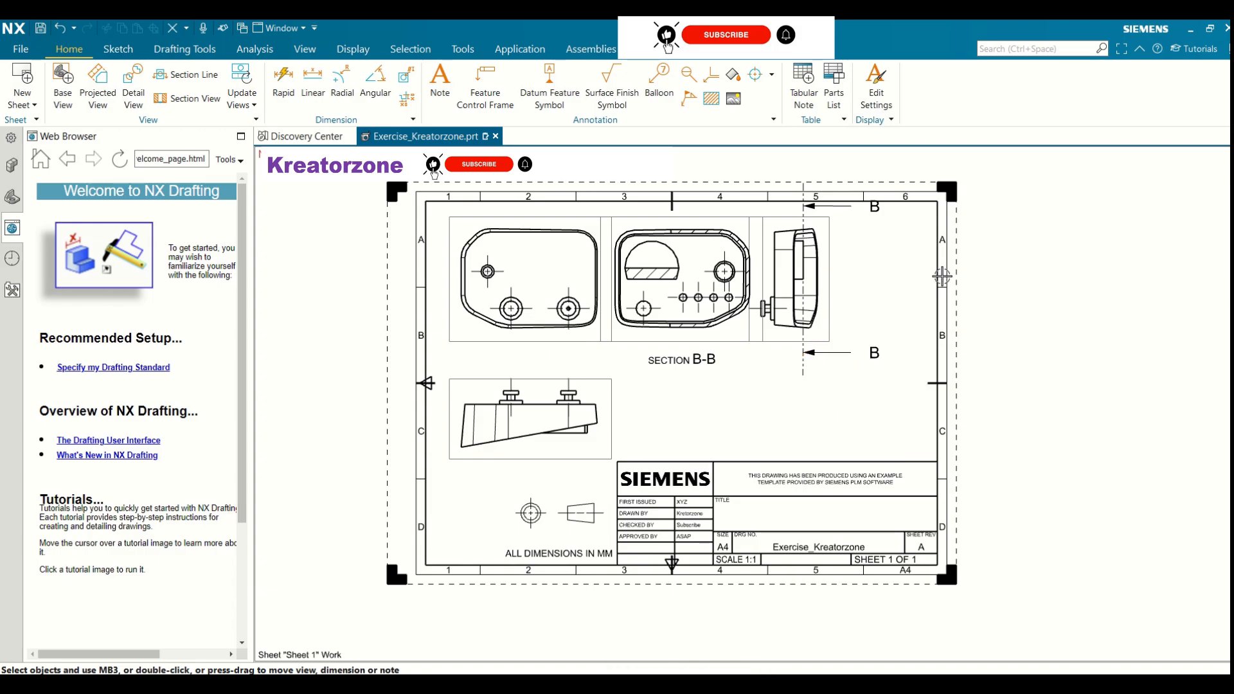
- Move the side view further right and down to separate it from the section view
click(843, 296)
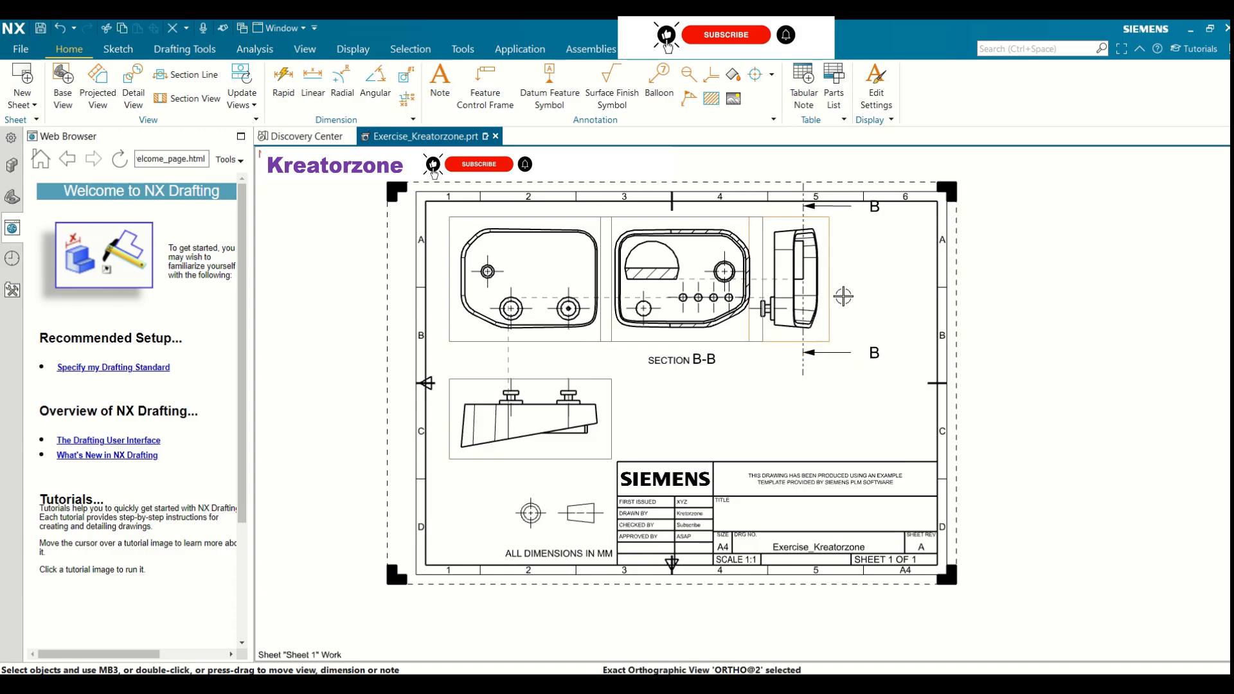
mouse_move(831, 294)
mouse_down()
mouse_move(870, 306)
mouse_move(868, 339)
mouse_move(870, 318)
mouse_up()
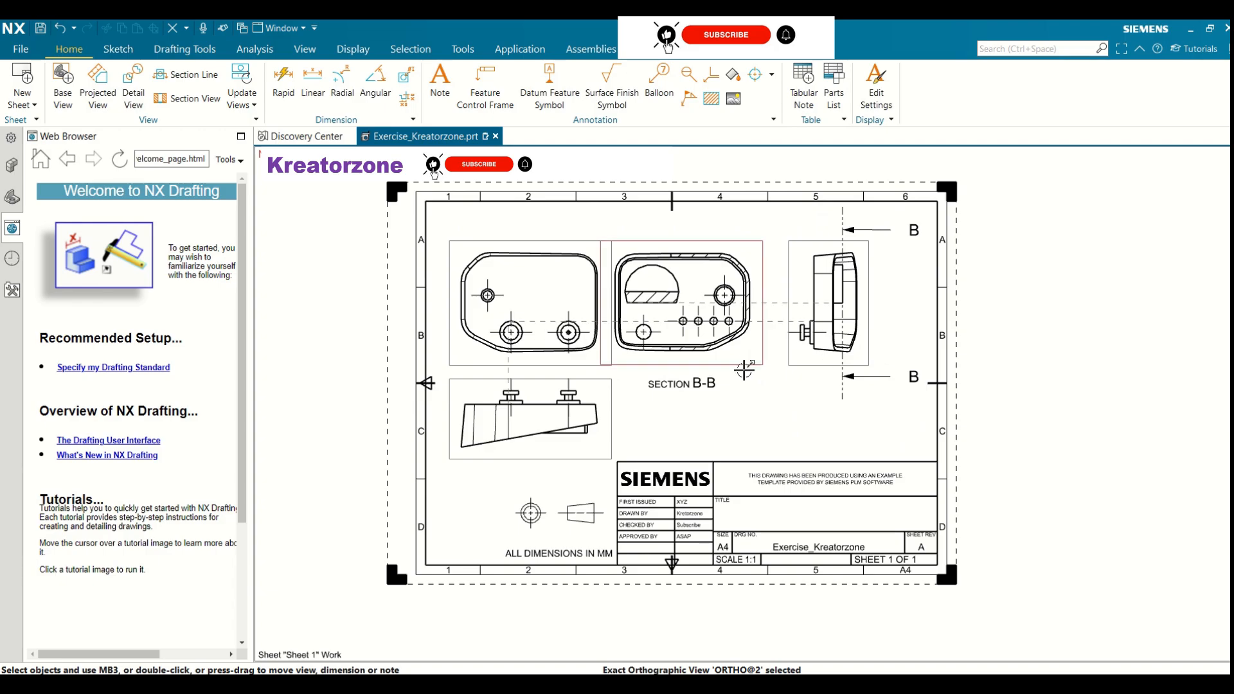
- Check the lettering settings of the section B-B view label and of the section line's letter B
double_click(705, 388)
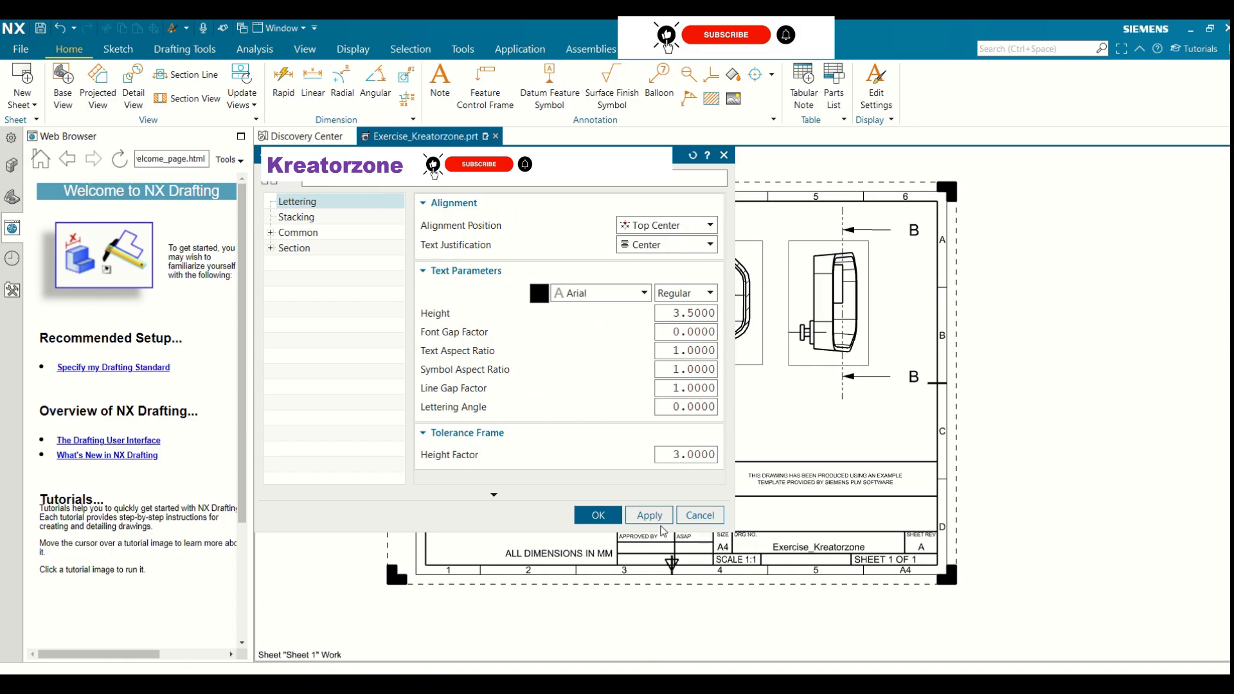
click(598, 514)
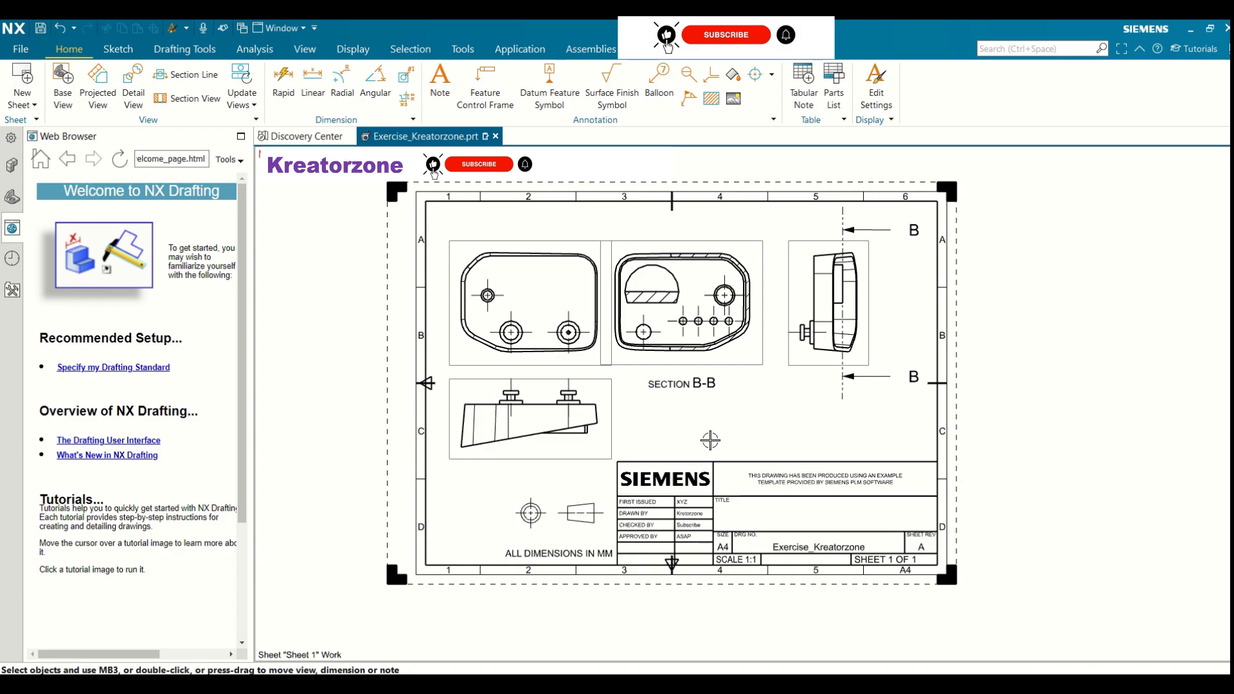
double_click(913, 376)
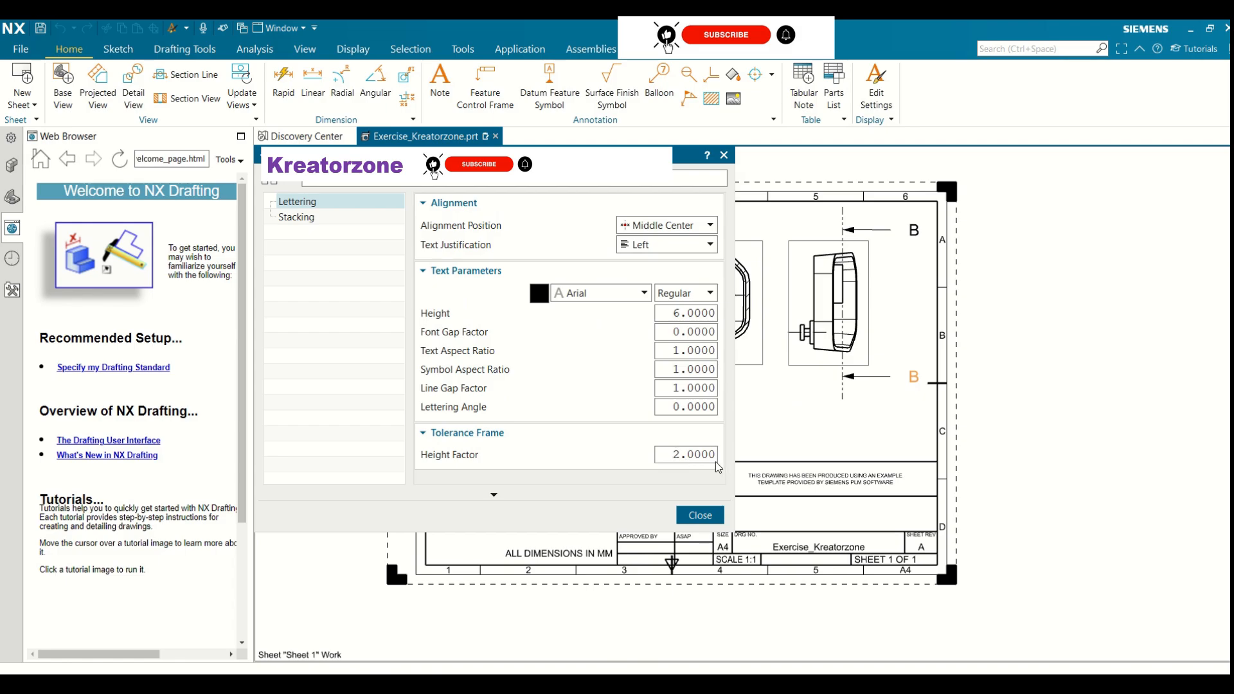
click(673, 455)
click(699, 515)
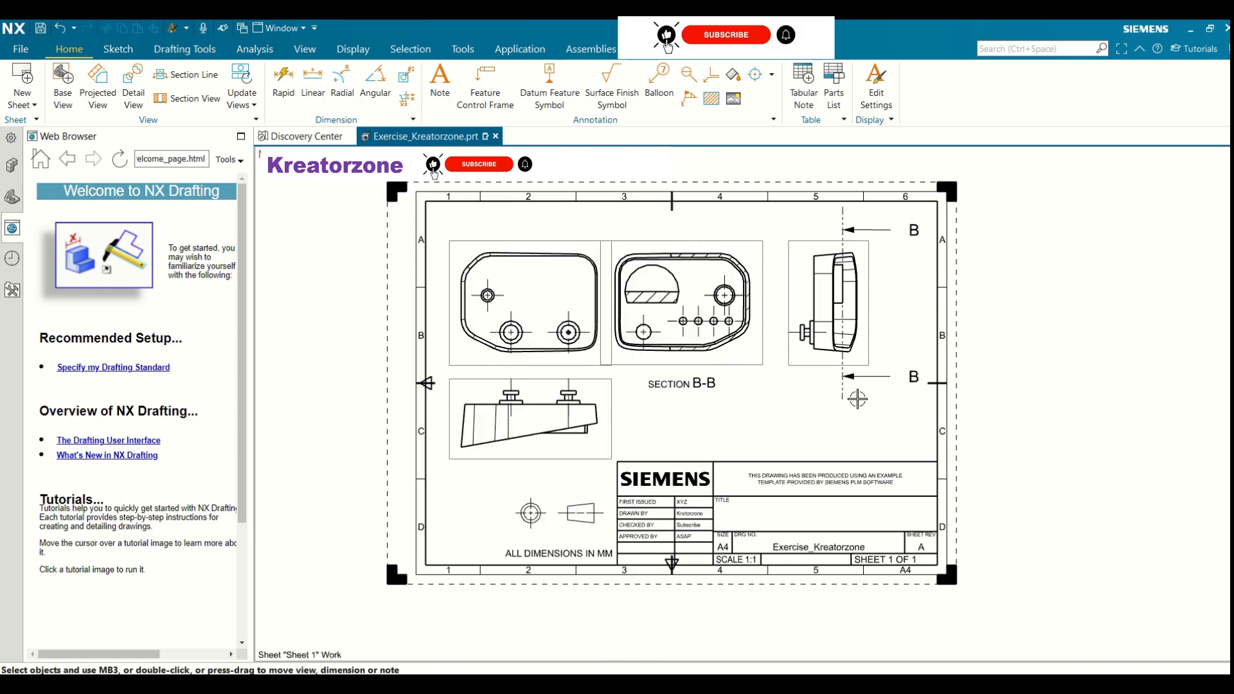
click(910, 422)
scroll(903, 426, up, 1)
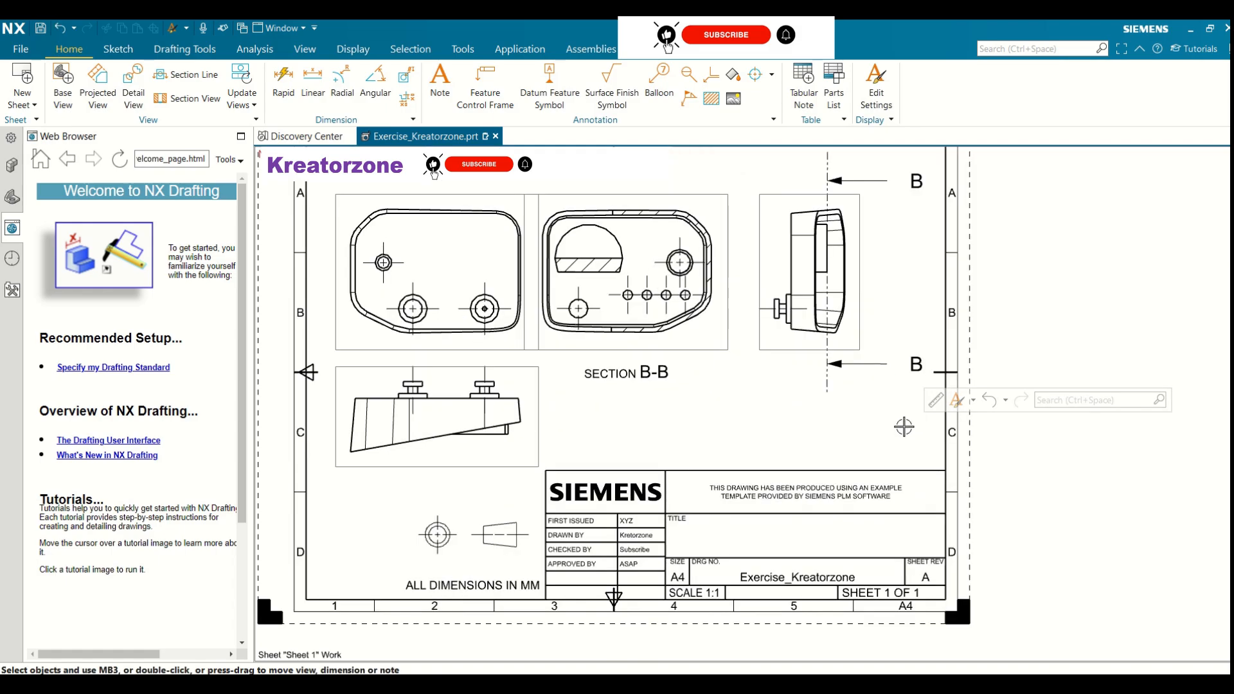
scroll(904, 426, down, 1)
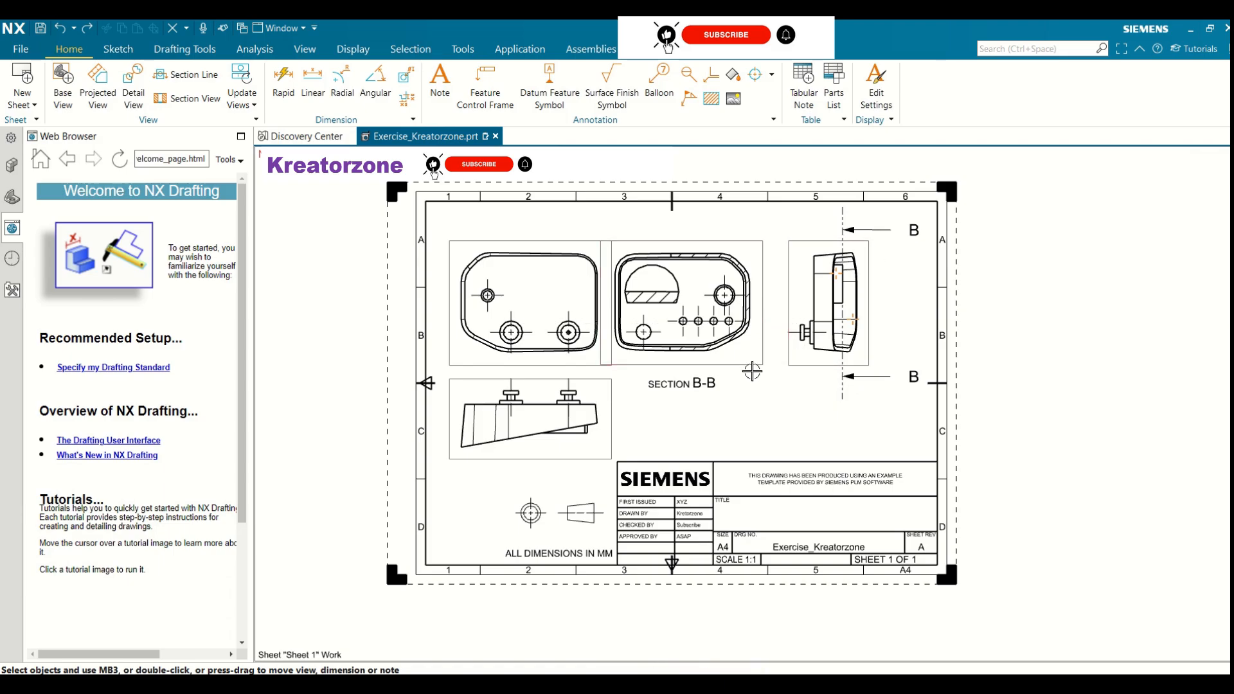
- Delete section view B-B together with its section line
click(736, 244)
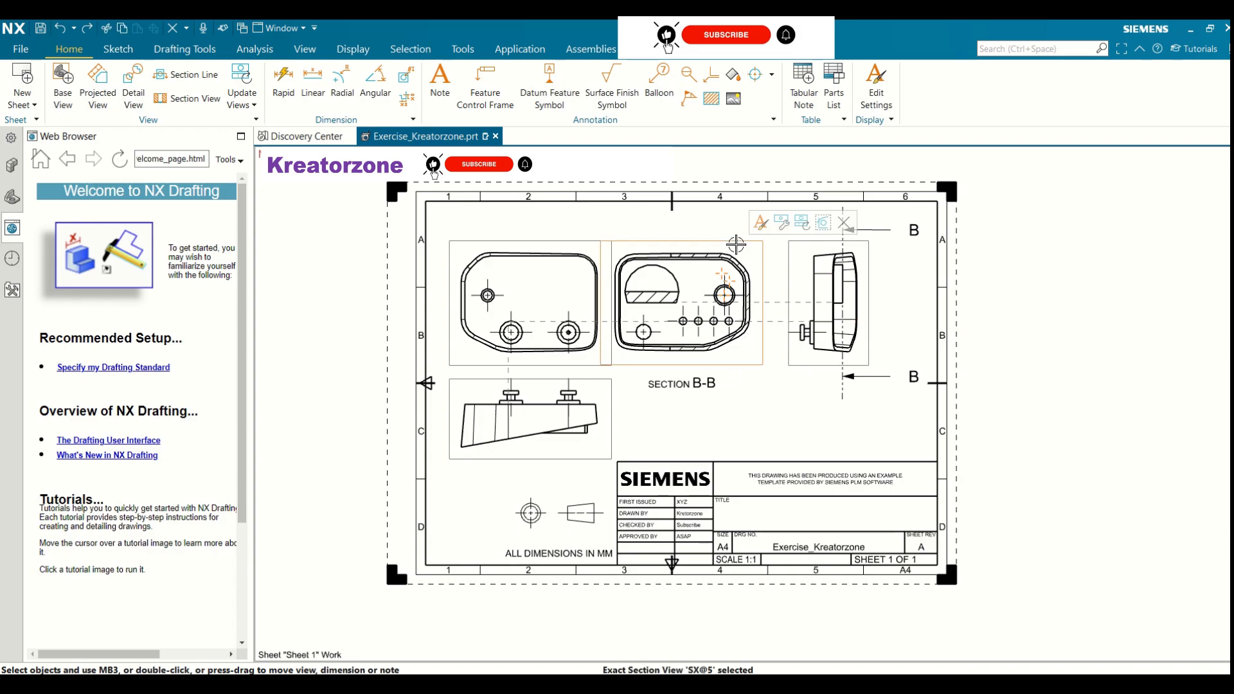
key(Delete)
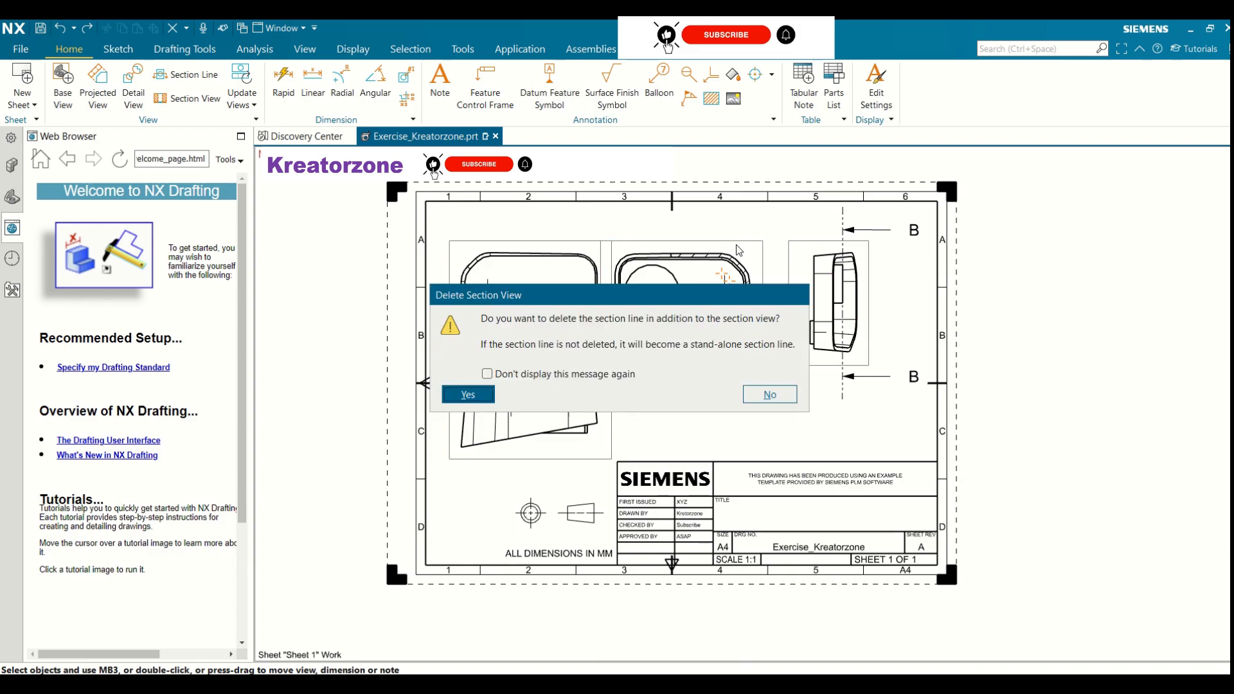
click(488, 401)
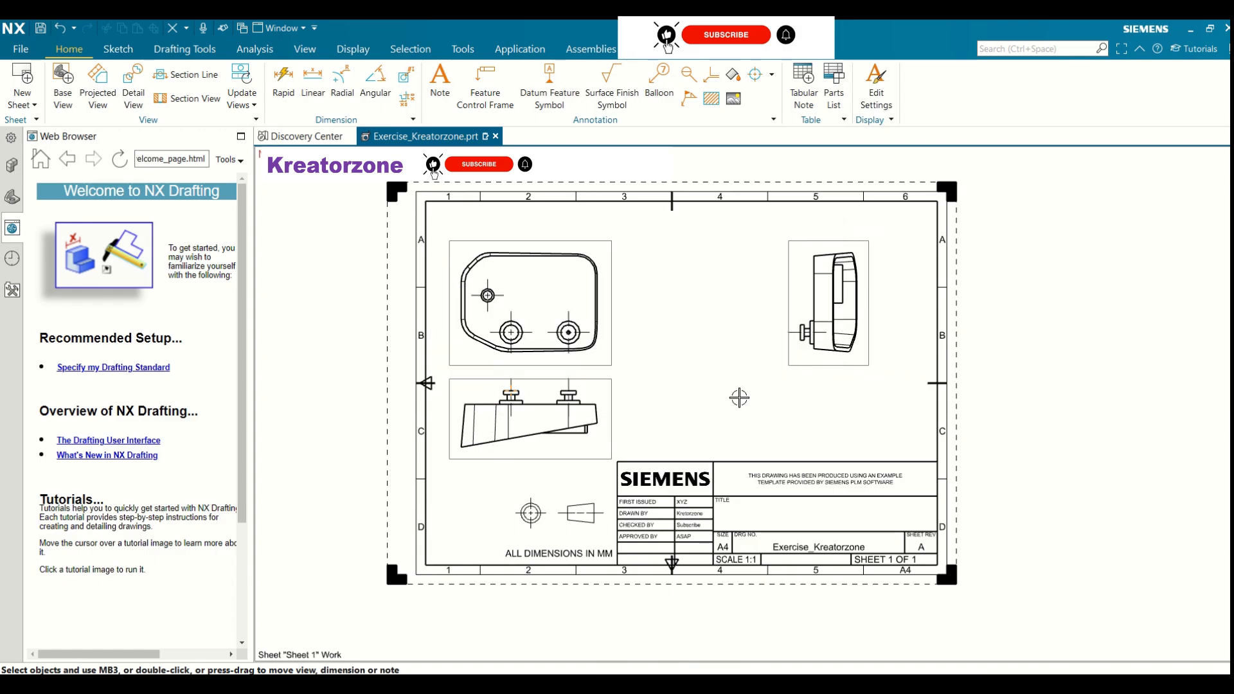
- Sketch a stand-alone section line profile on the front view: down between the two knobs, a horizontal step right, and down past the lower edge
click(195, 75)
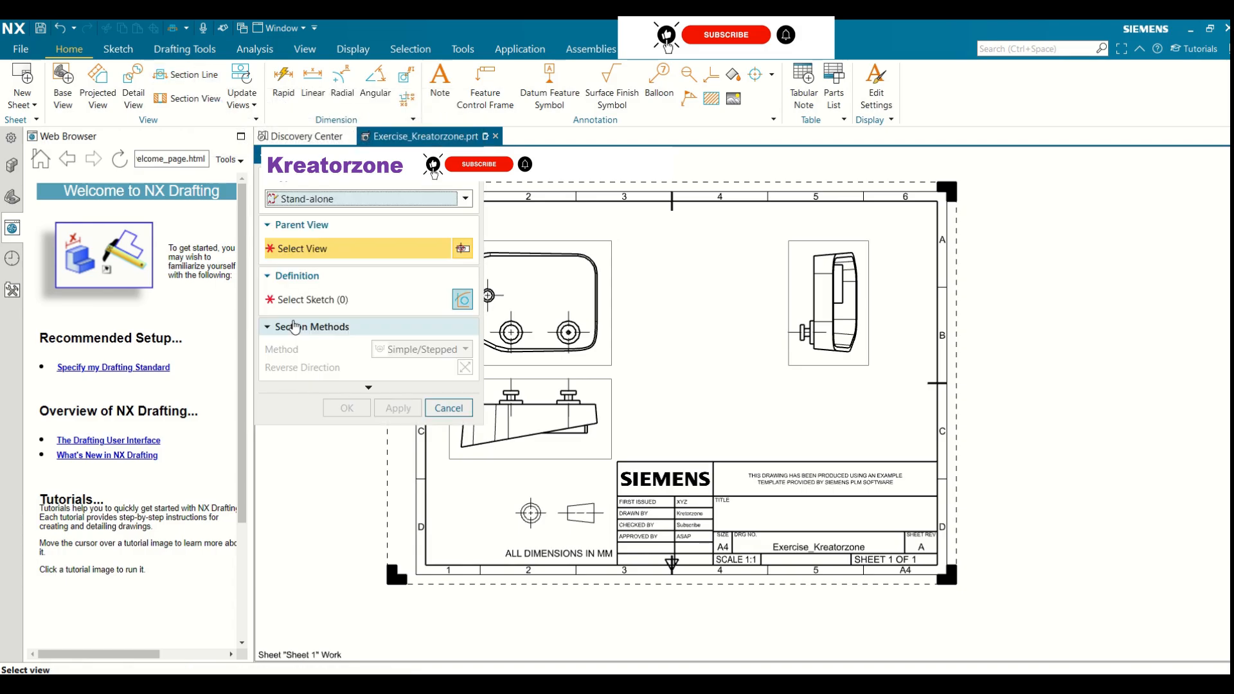
click(466, 199)
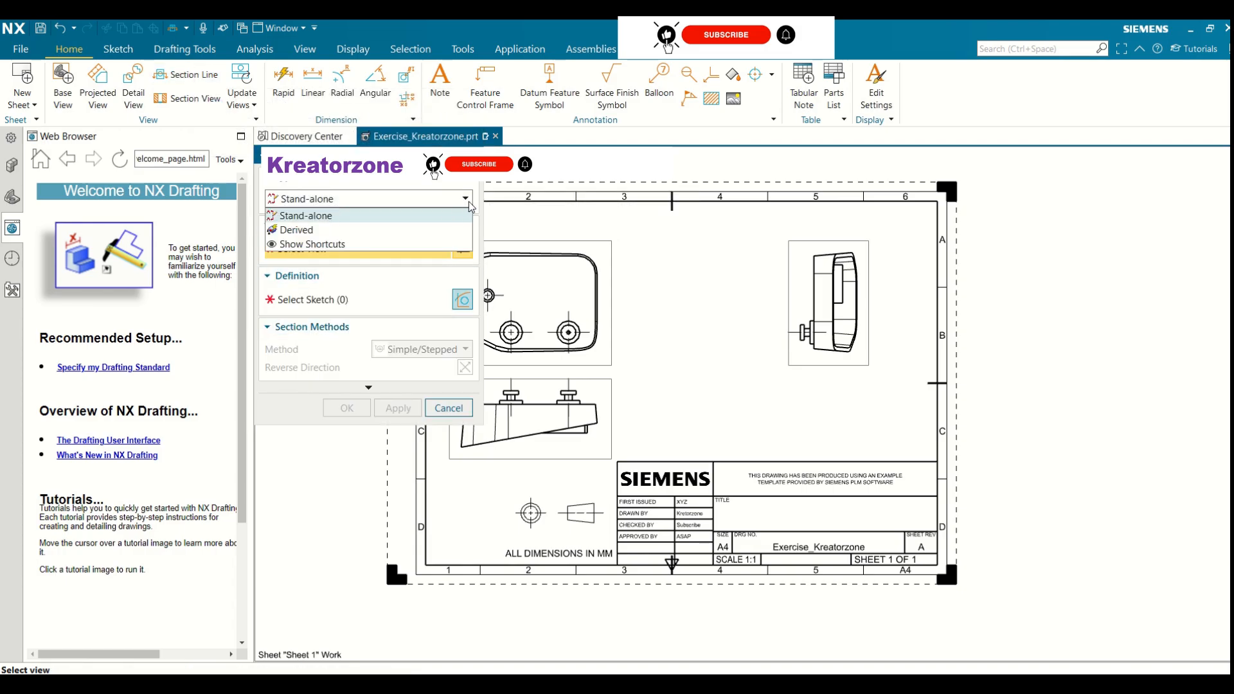
click(345, 216)
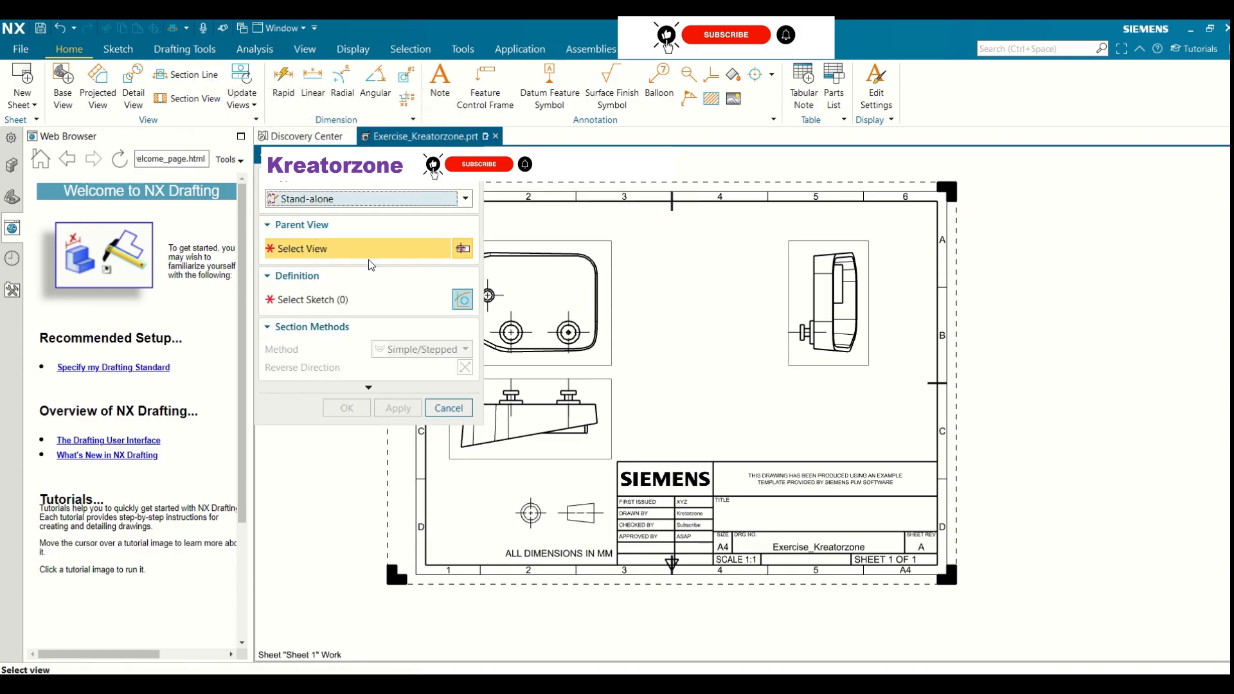
click(602, 382)
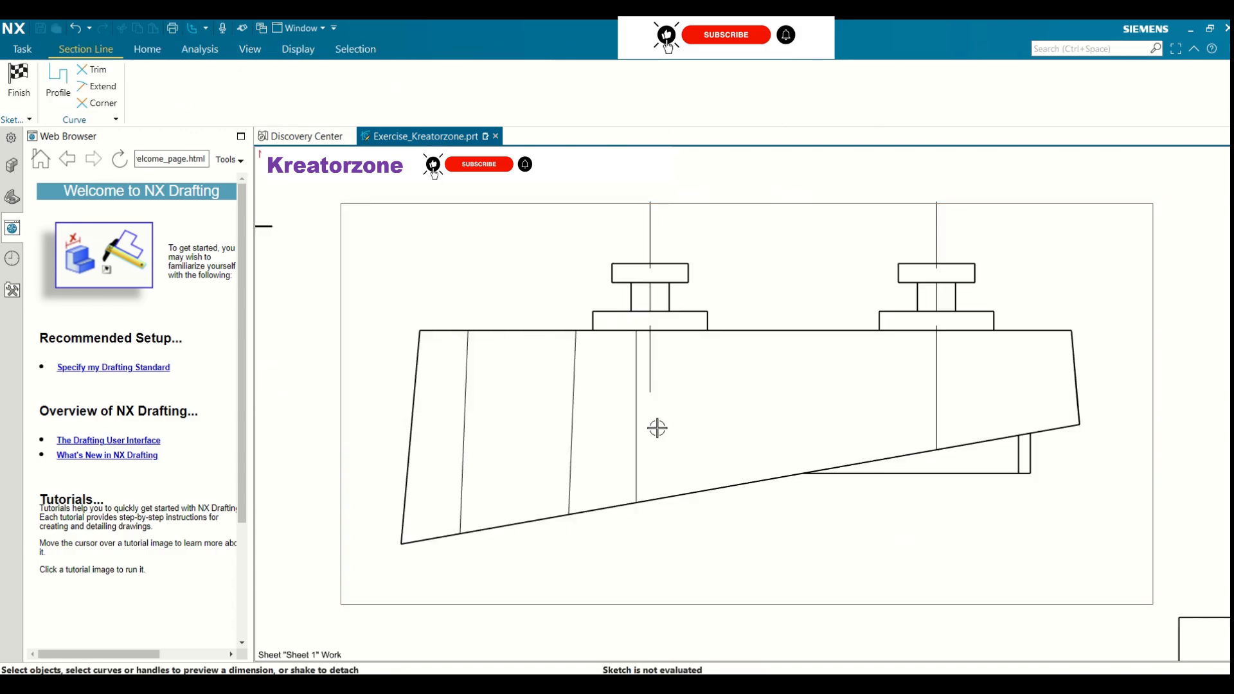
click(51, 91)
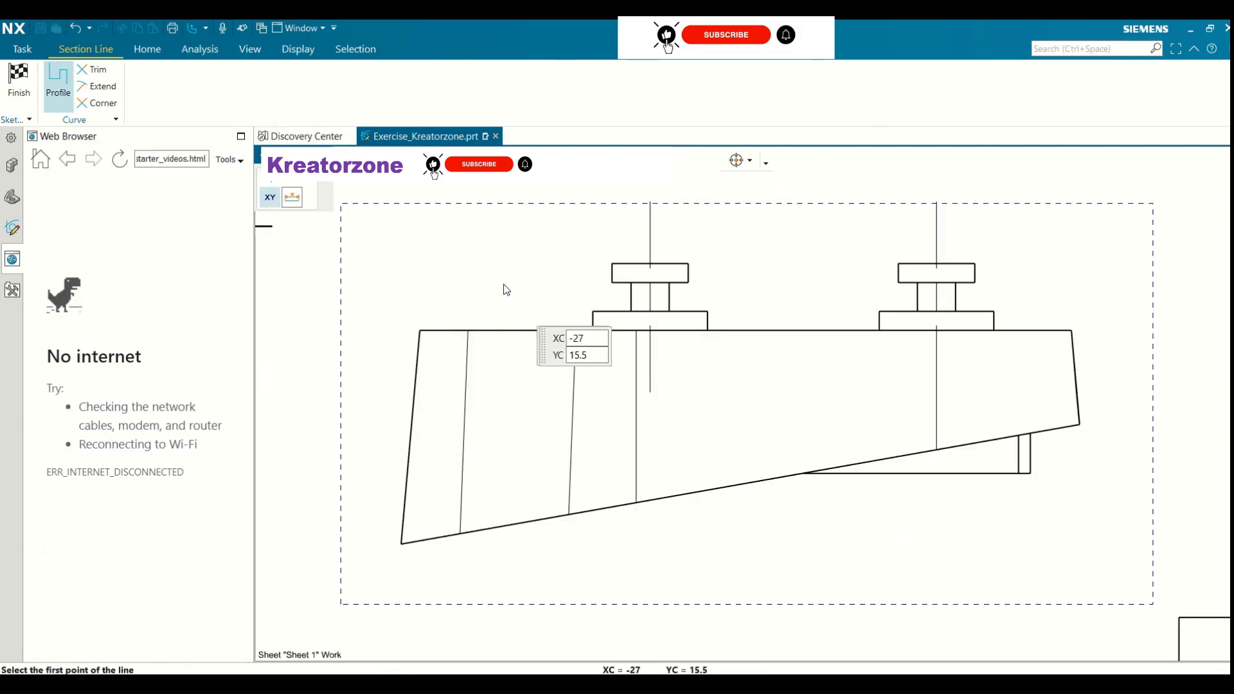
click(759, 245)
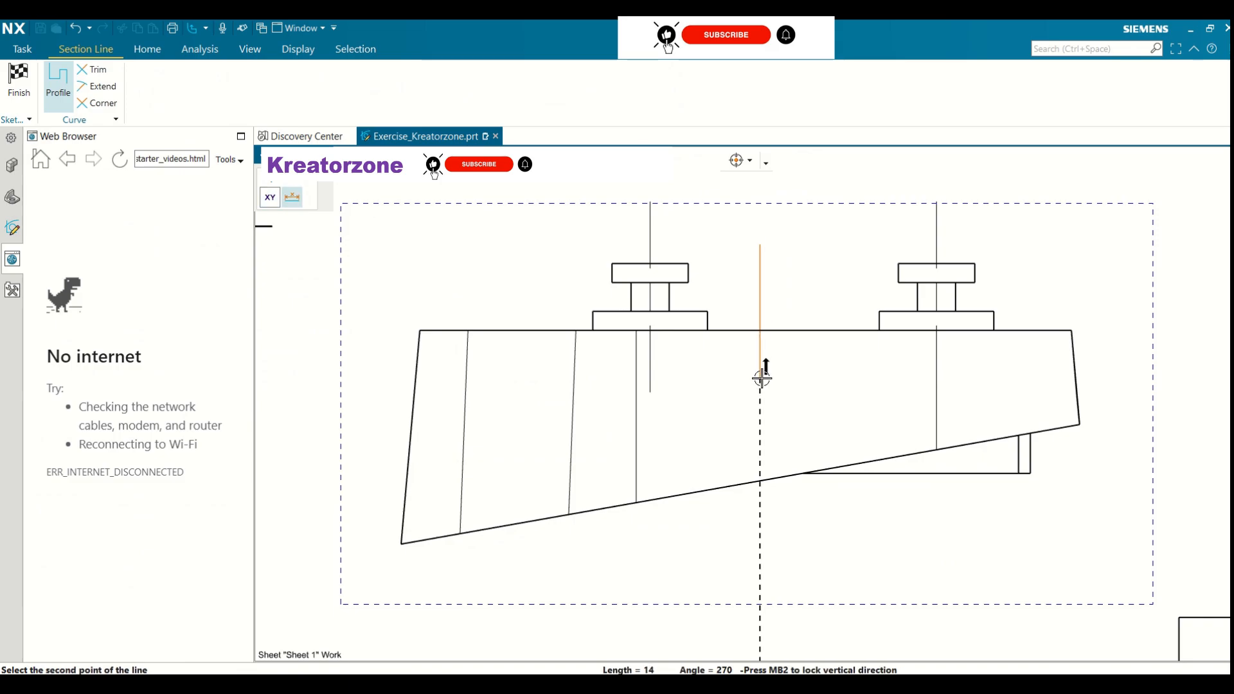
click(762, 372)
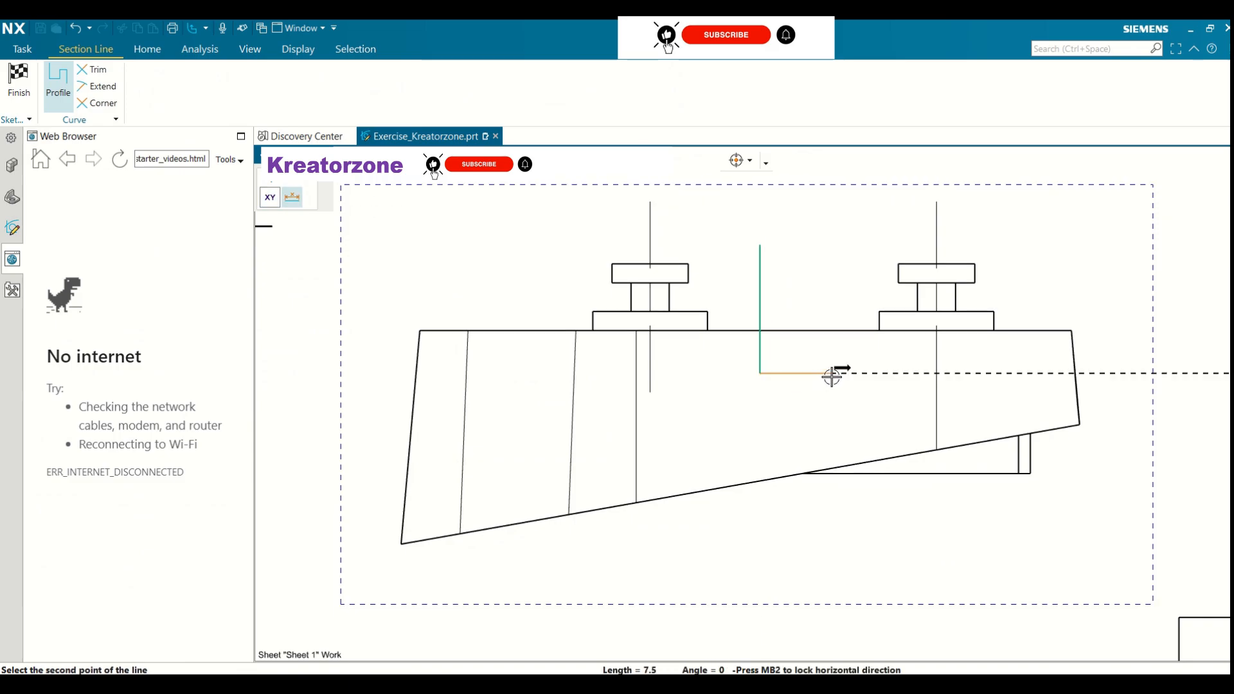
click(864, 372)
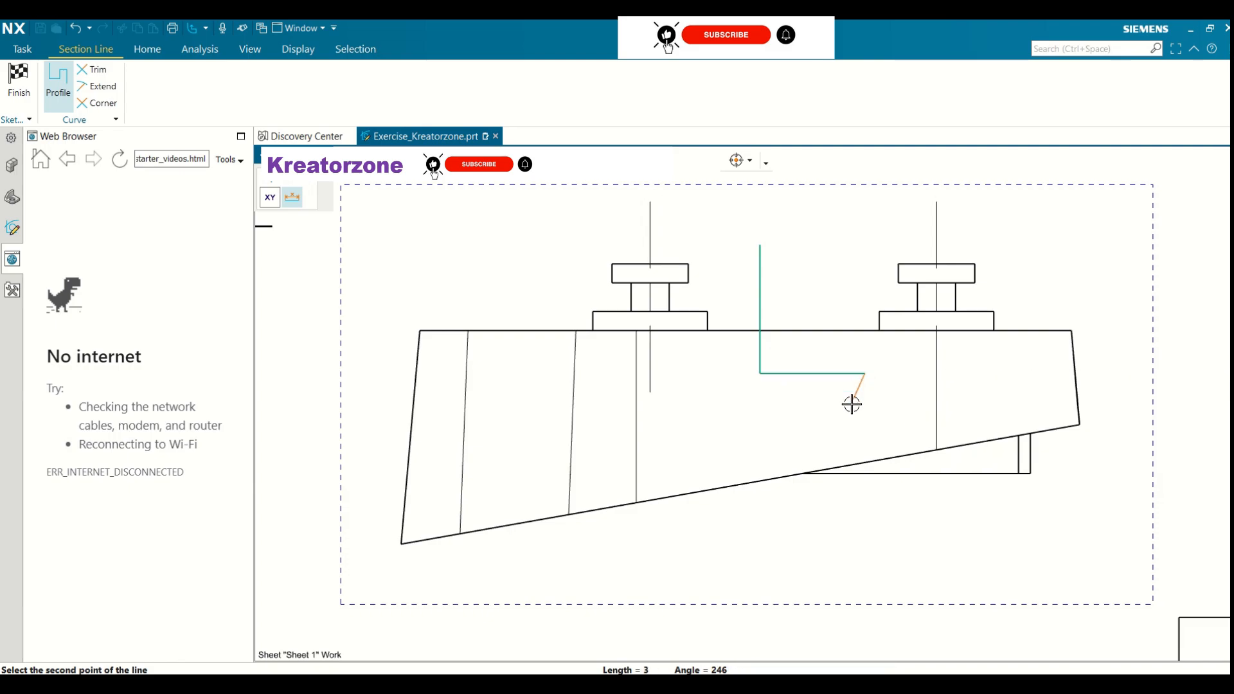
click(865, 553)
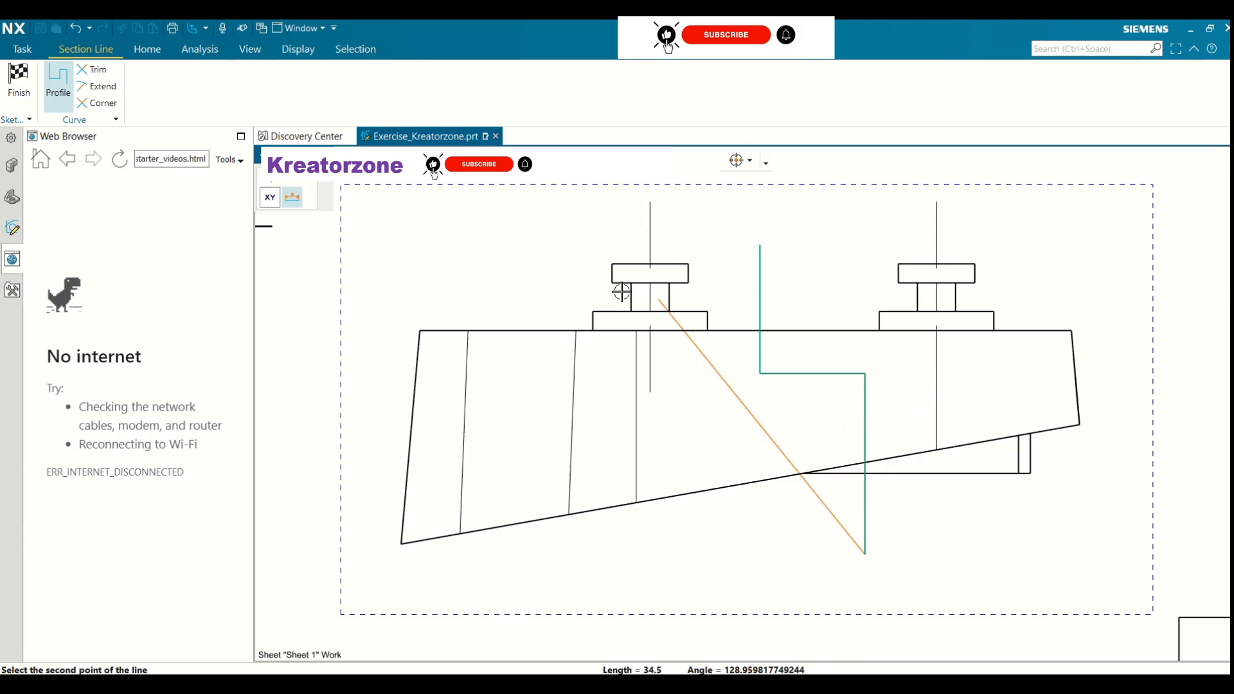
key(Escape)
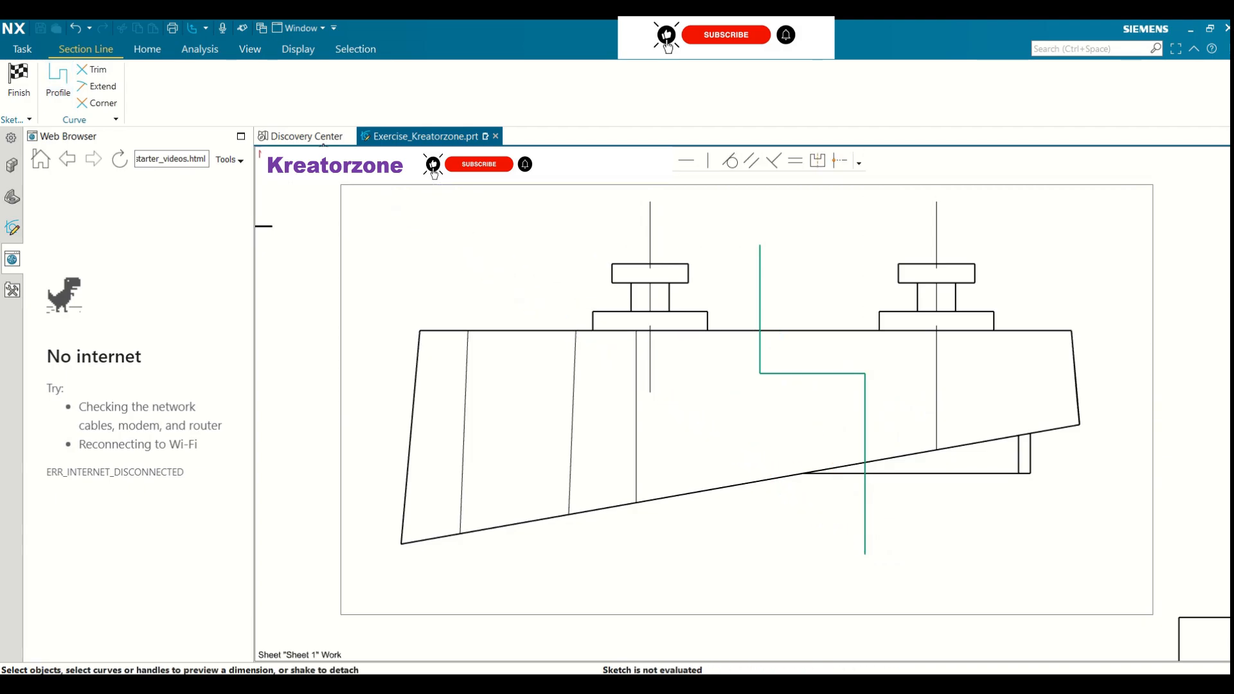
- Finish the section line sketch and create the stand-alone section line with the Simple/Stepped method
click(17, 80)
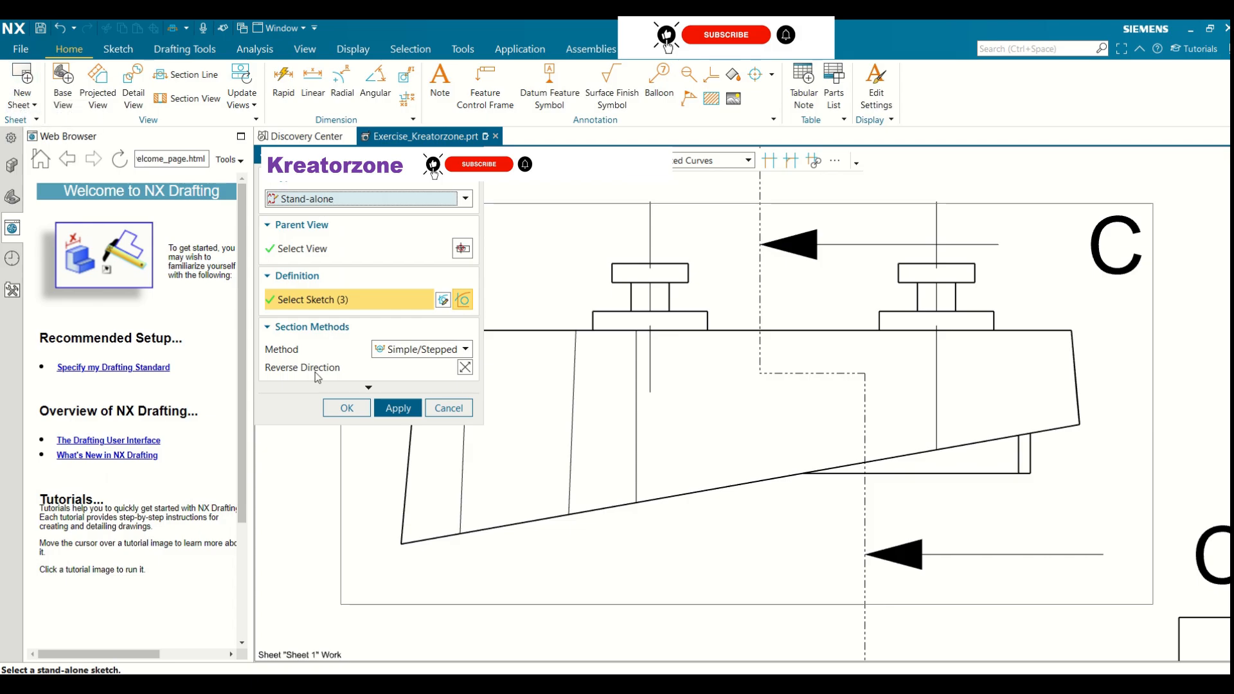
click(400, 409)
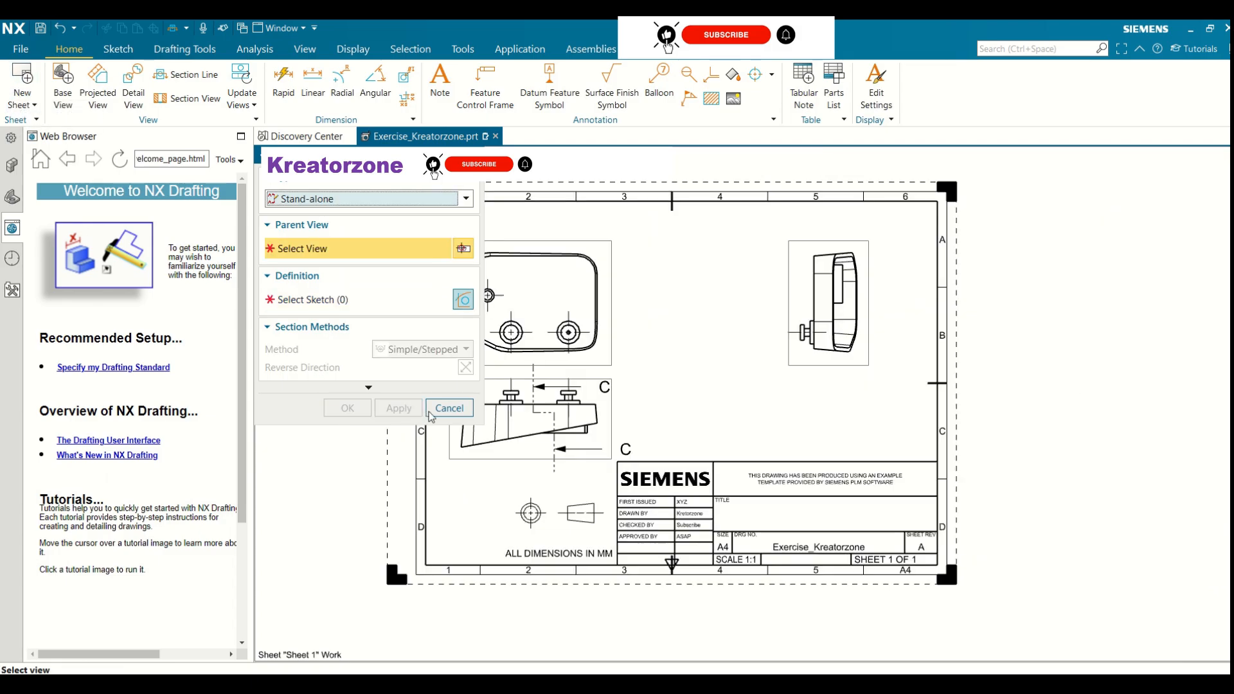
click(449, 409)
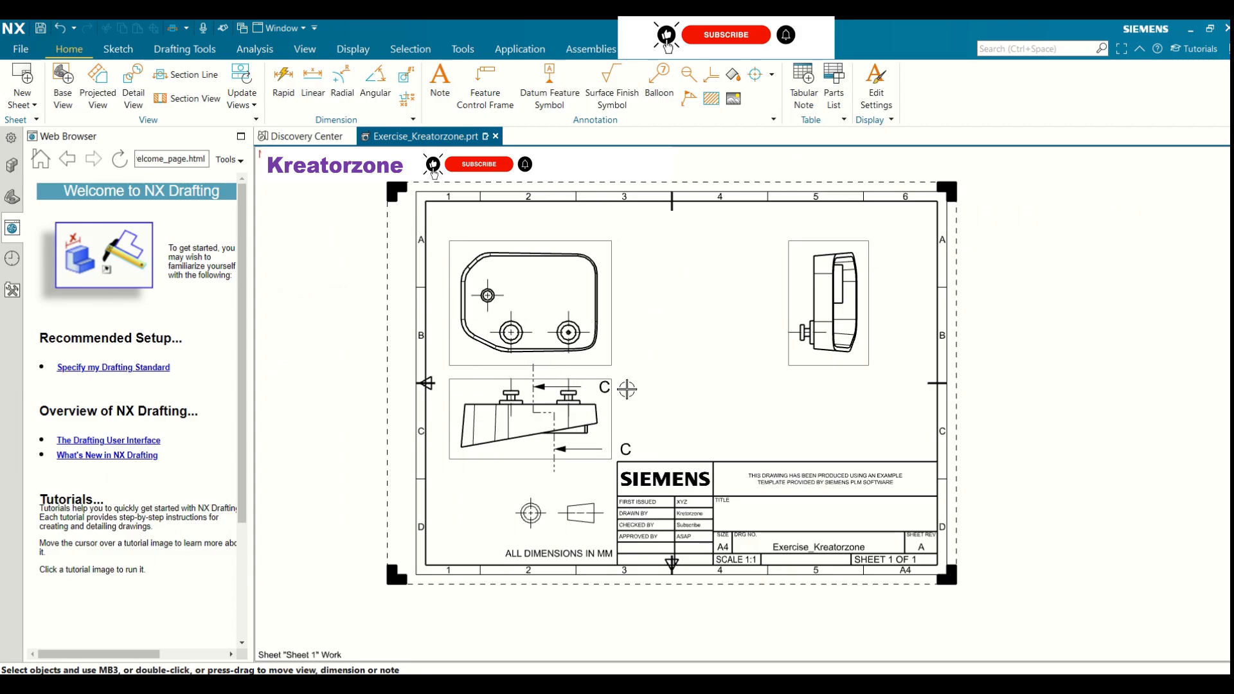
- Create a section view from the existing stand-alone section line C-C and place it to the right of the front view
click(205, 98)
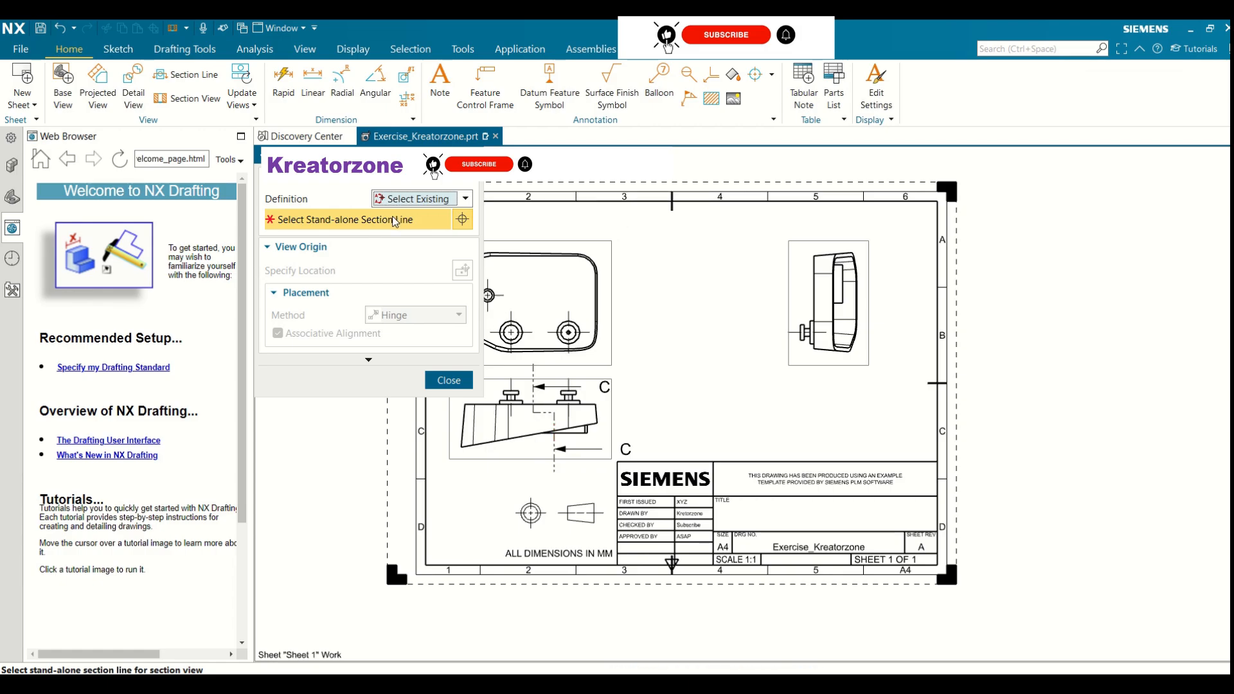
click(432, 199)
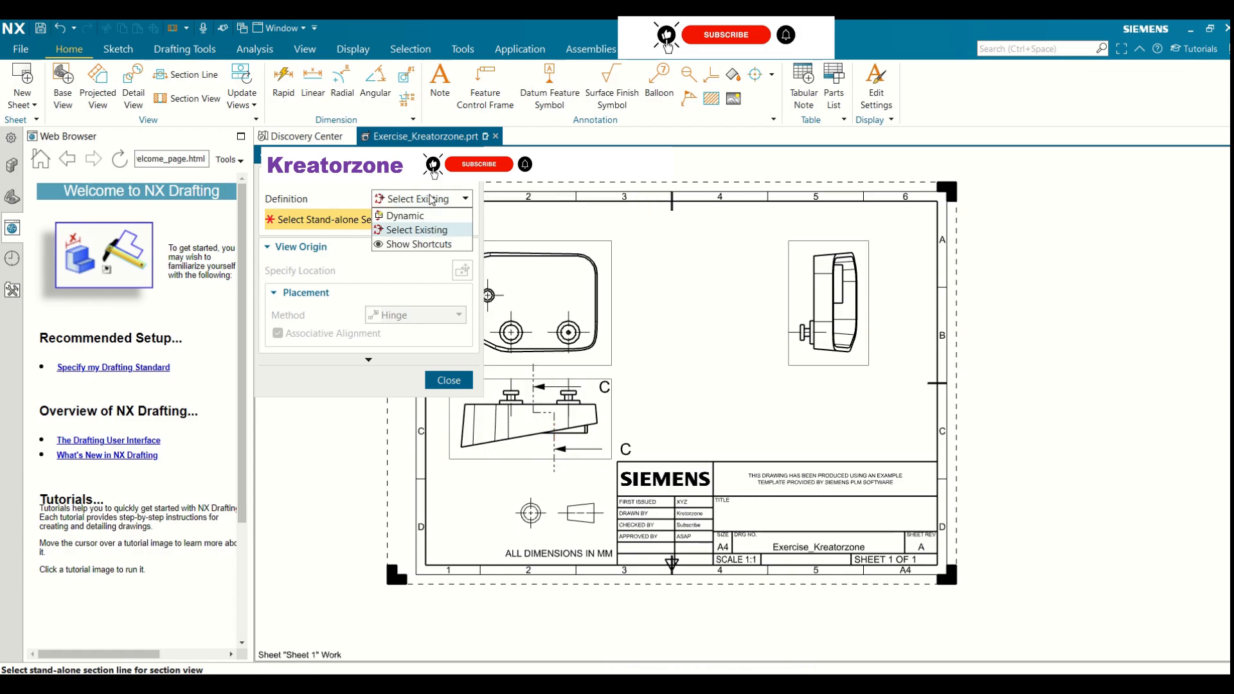
click(406, 231)
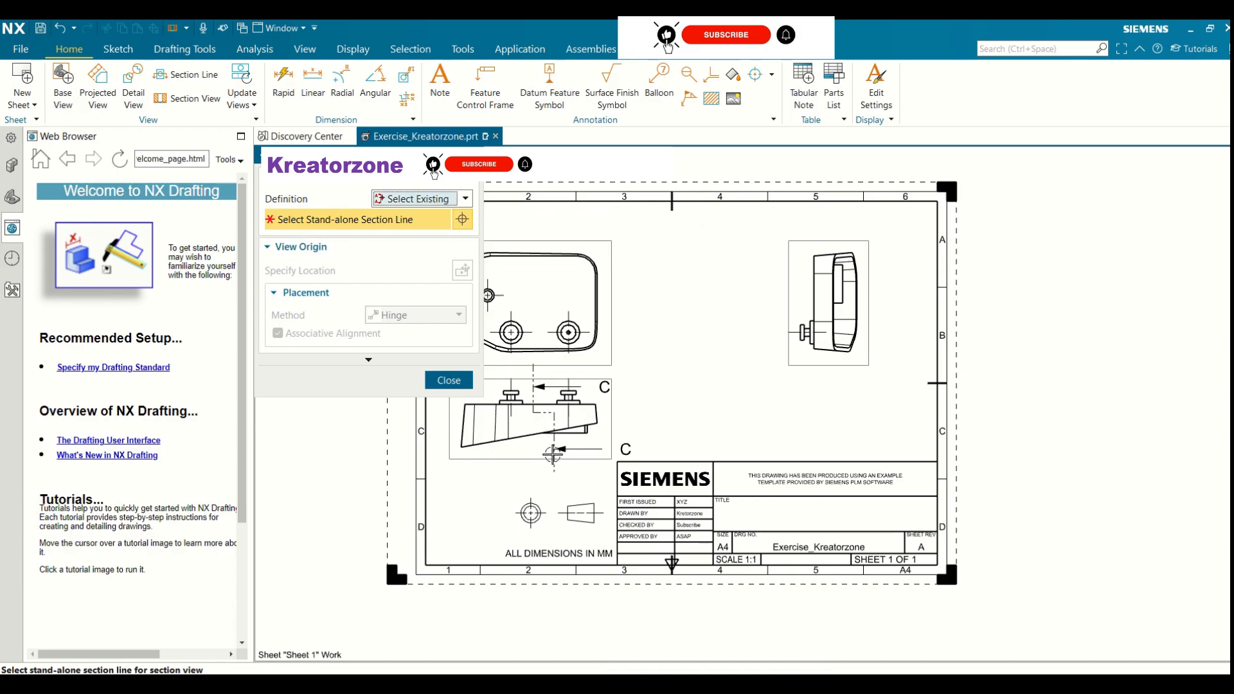
click(565, 460)
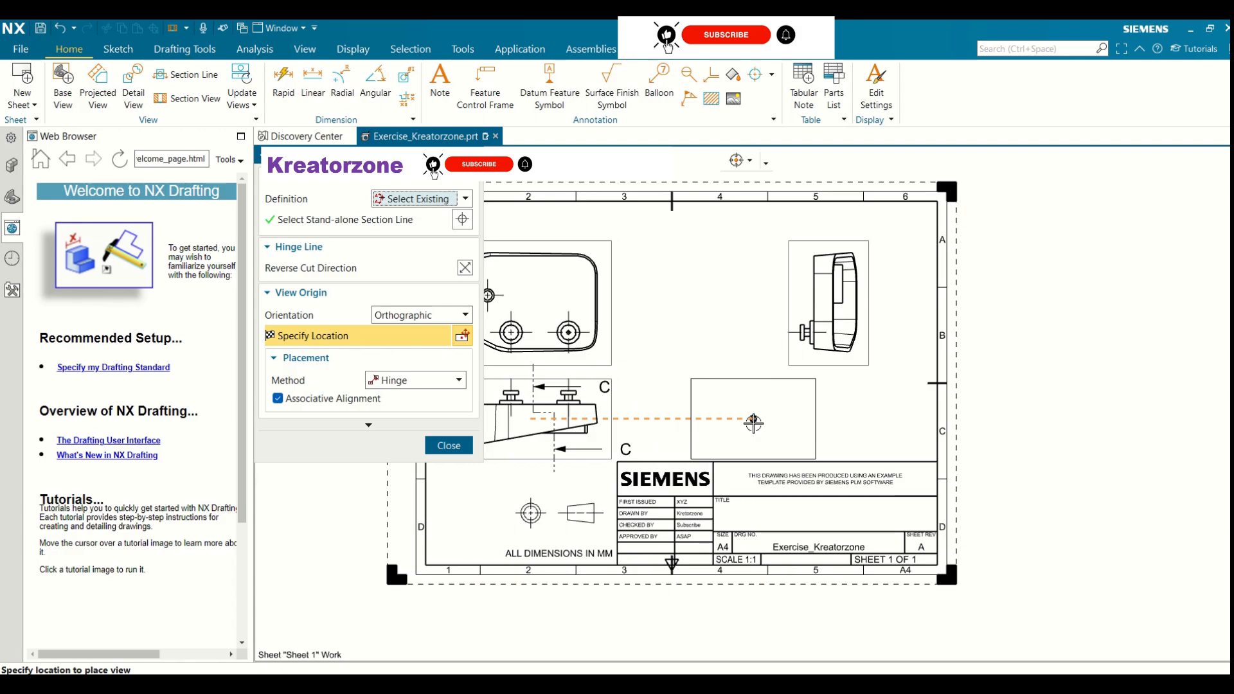
click(753, 423)
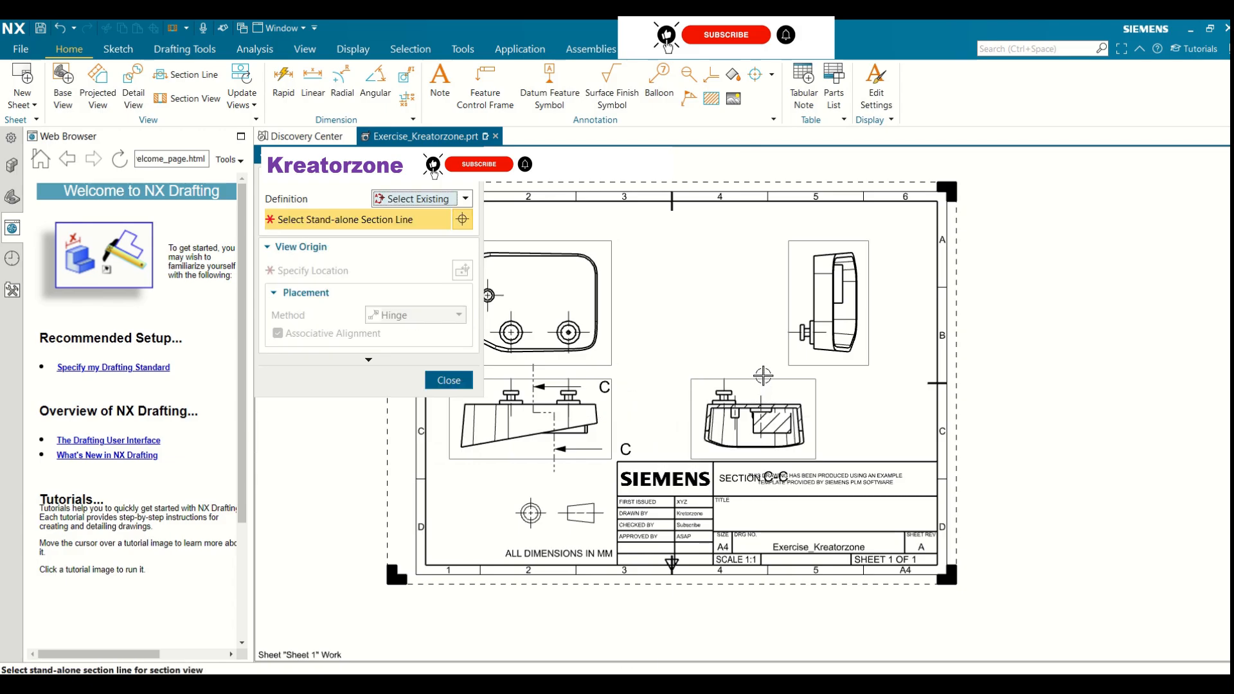
click(448, 380)
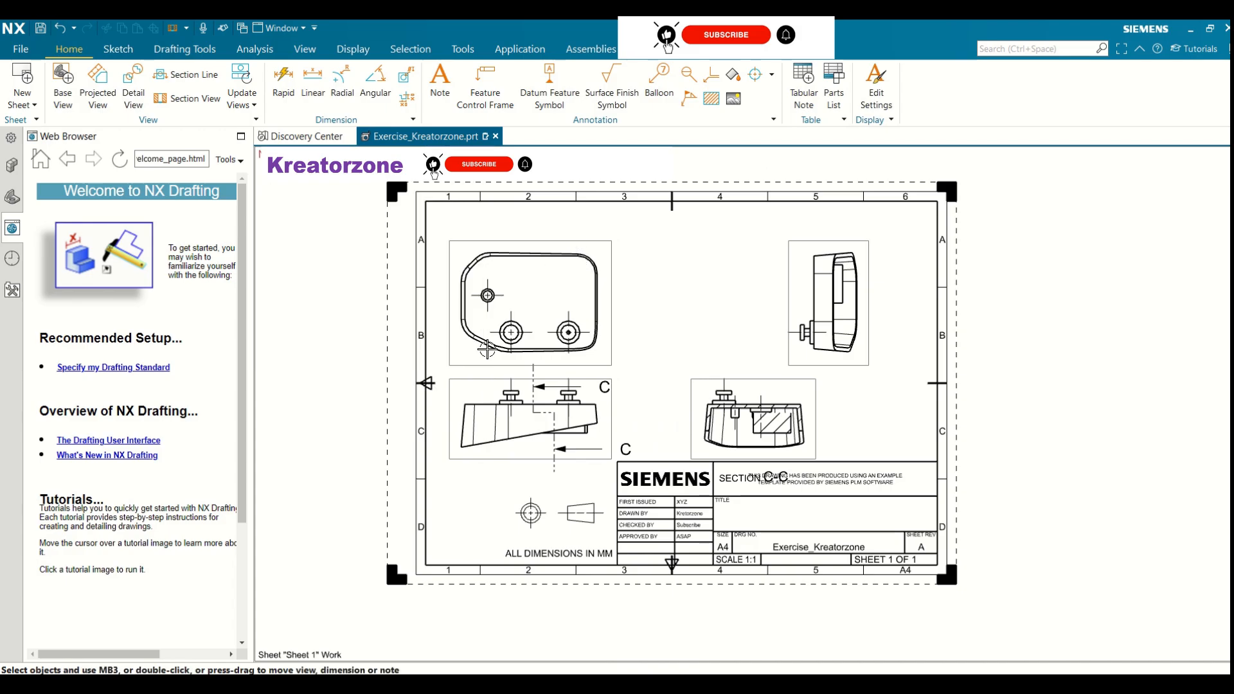
- Move the top view up to the sheet's upper border and raise the front view so the section C-C label clears the title block
drag(546, 239, 547, 206)
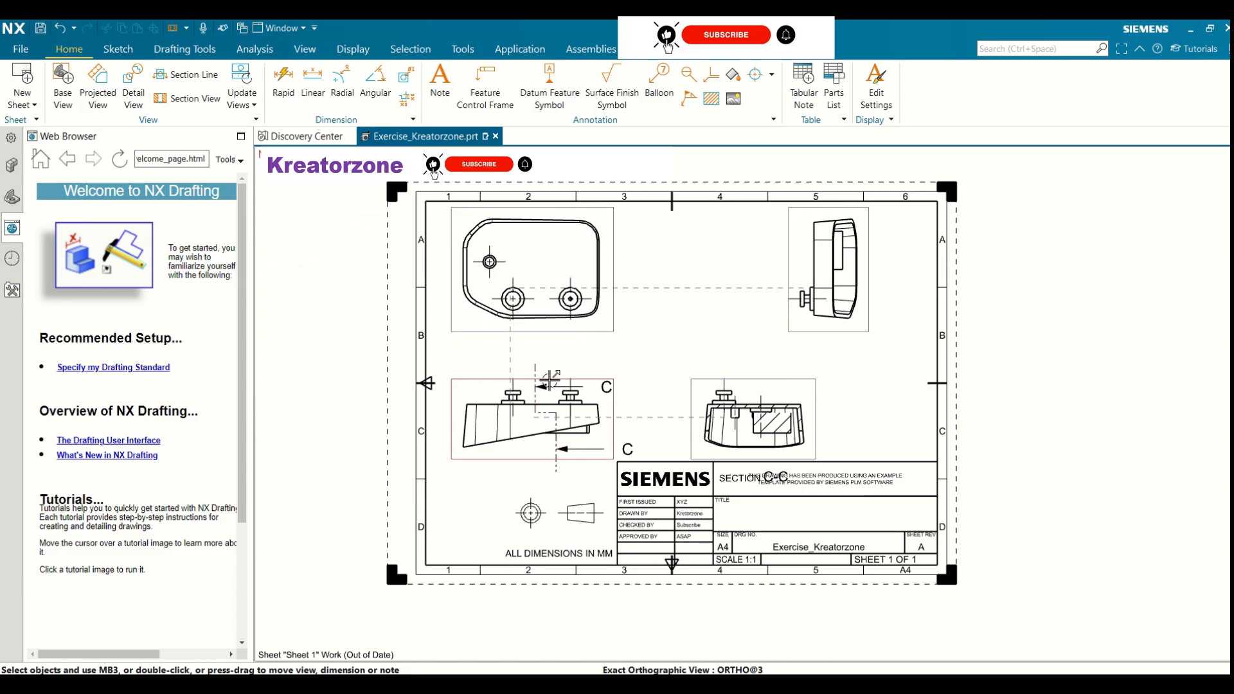
drag(550, 379, 556, 340)
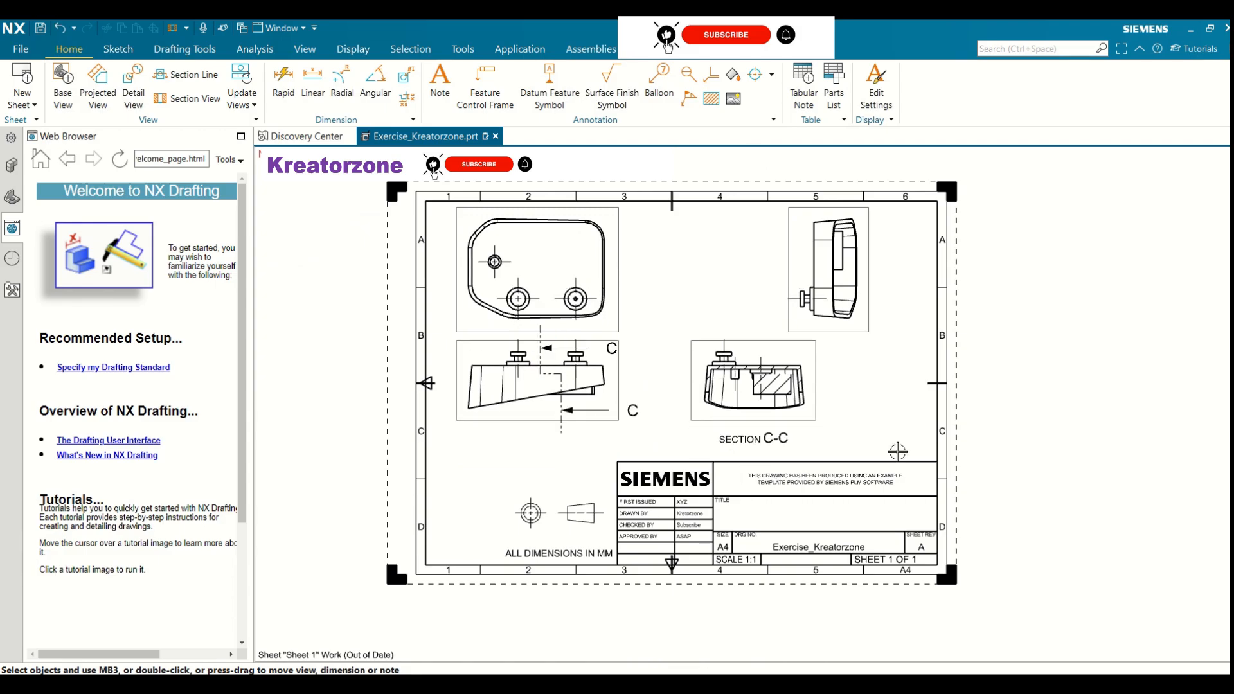
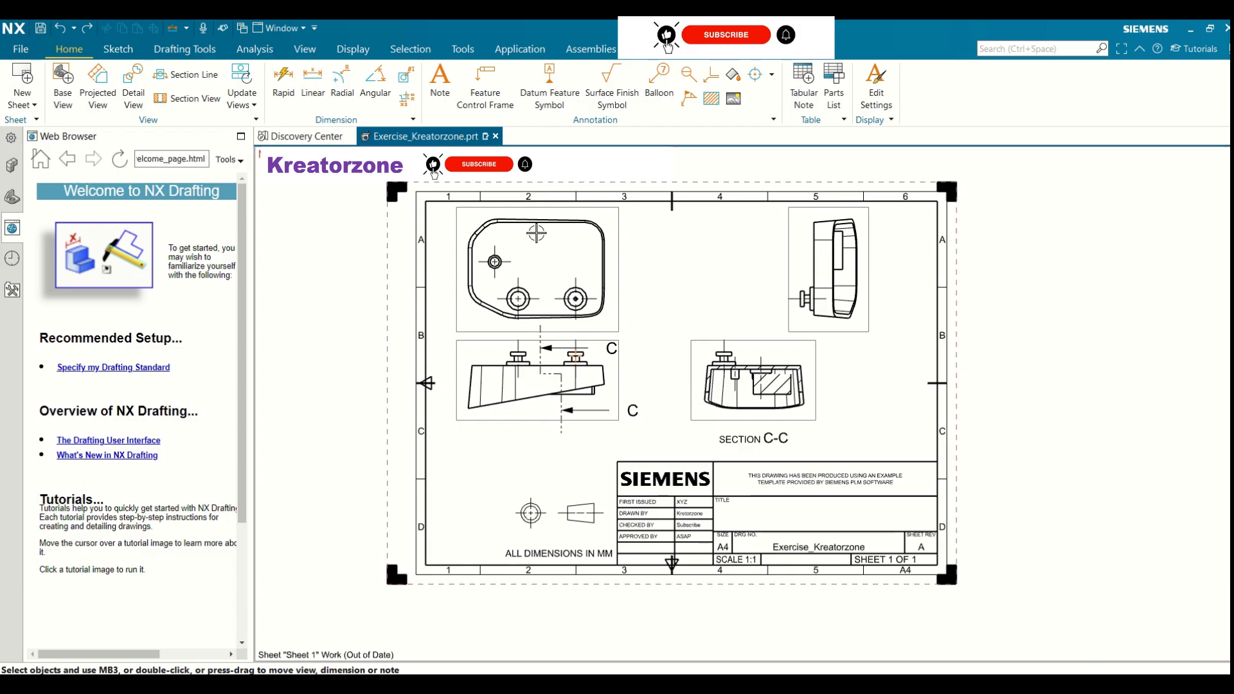
- Add a rapid diameter dimension to the right knob's circle in the top view and place it beside the plate's right edge
scroll(537, 232, up, 3)
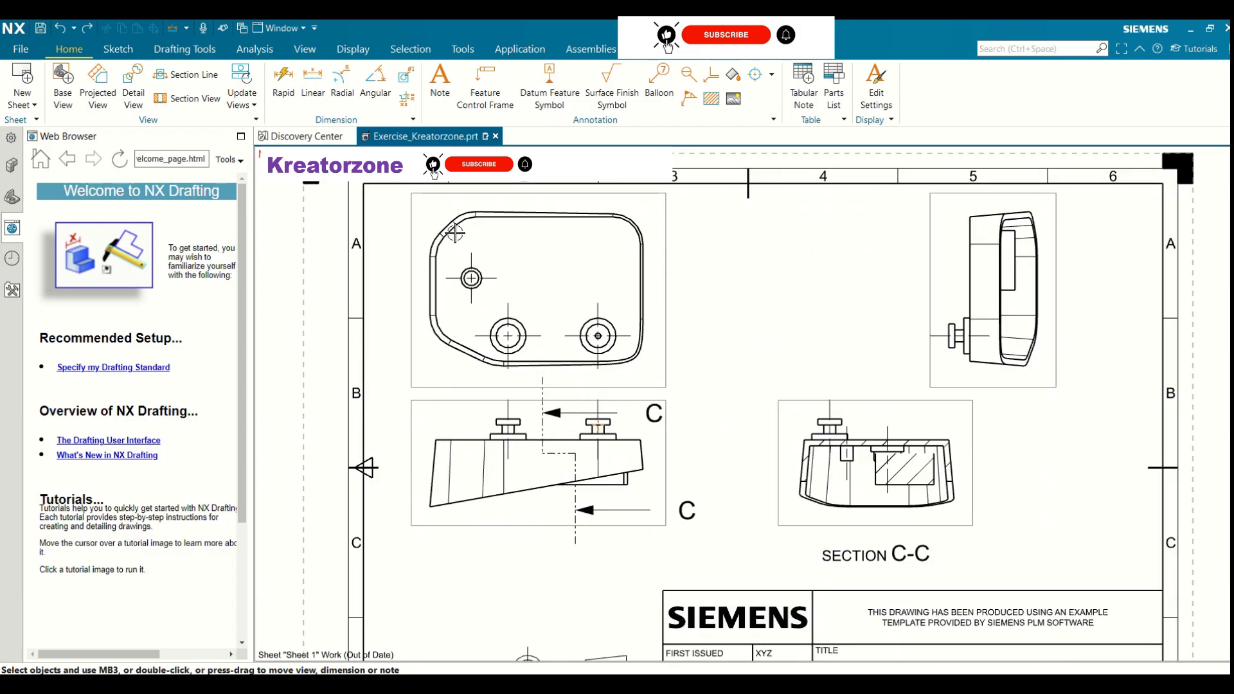
click(281, 76)
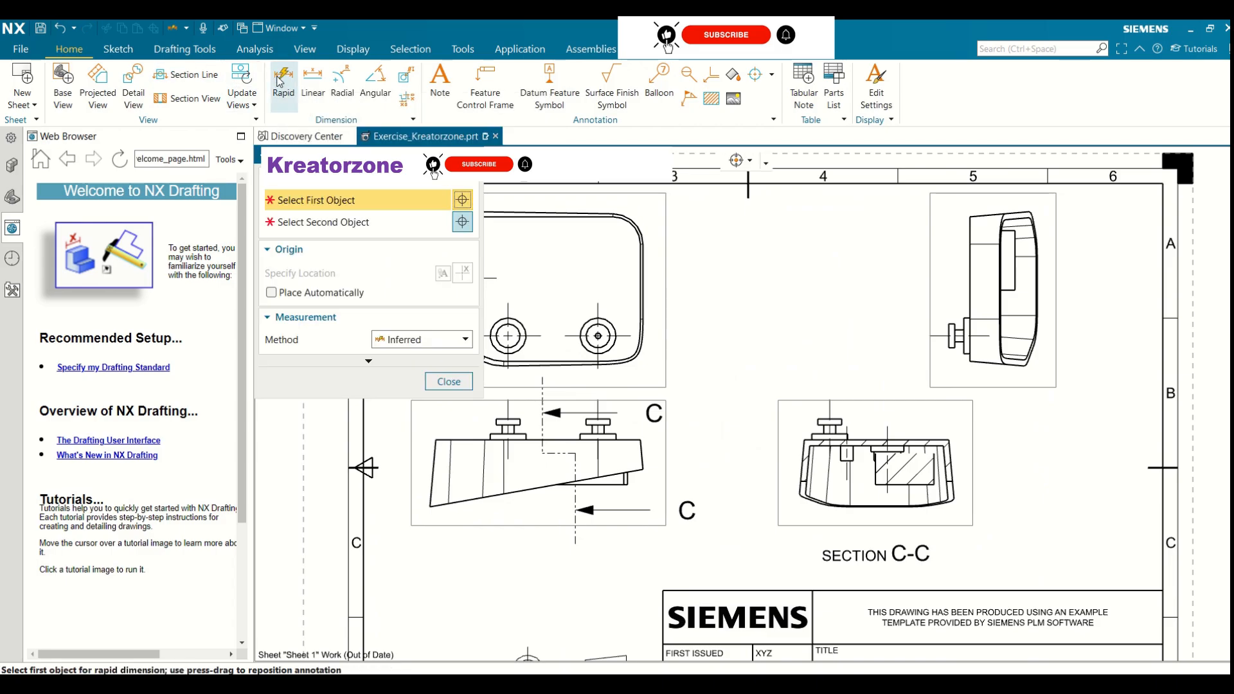
click(610, 322)
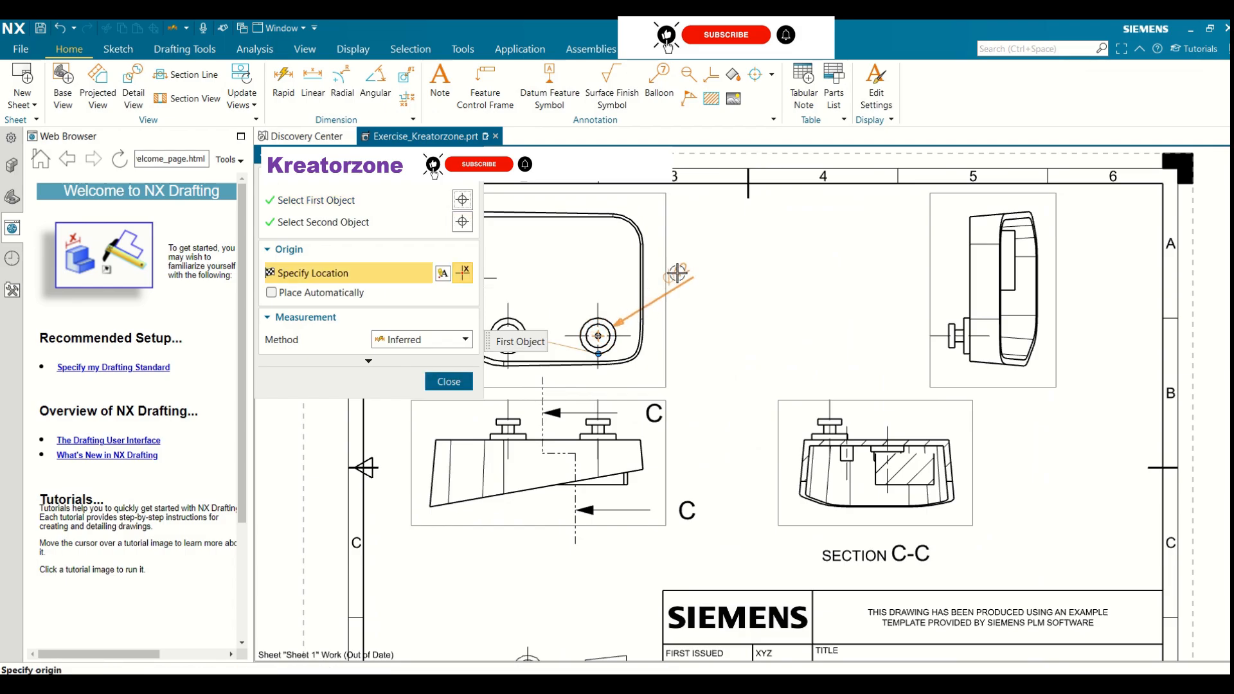
mouse_move(686, 273)
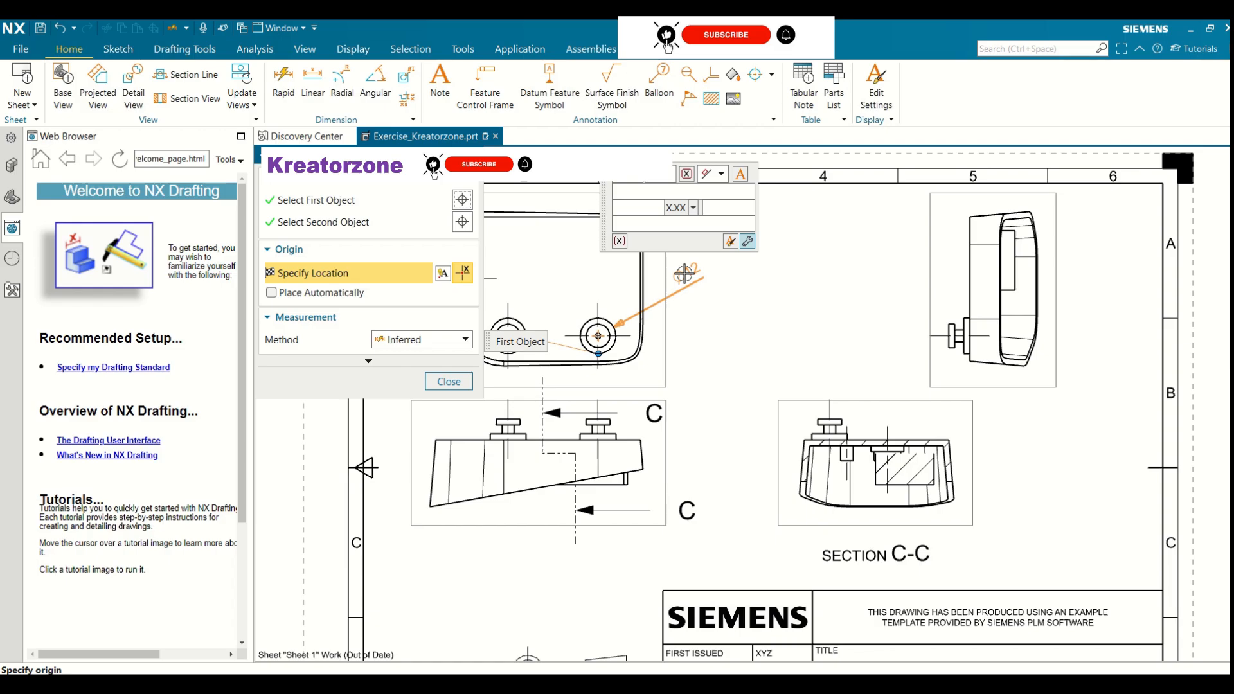
click(685, 273)
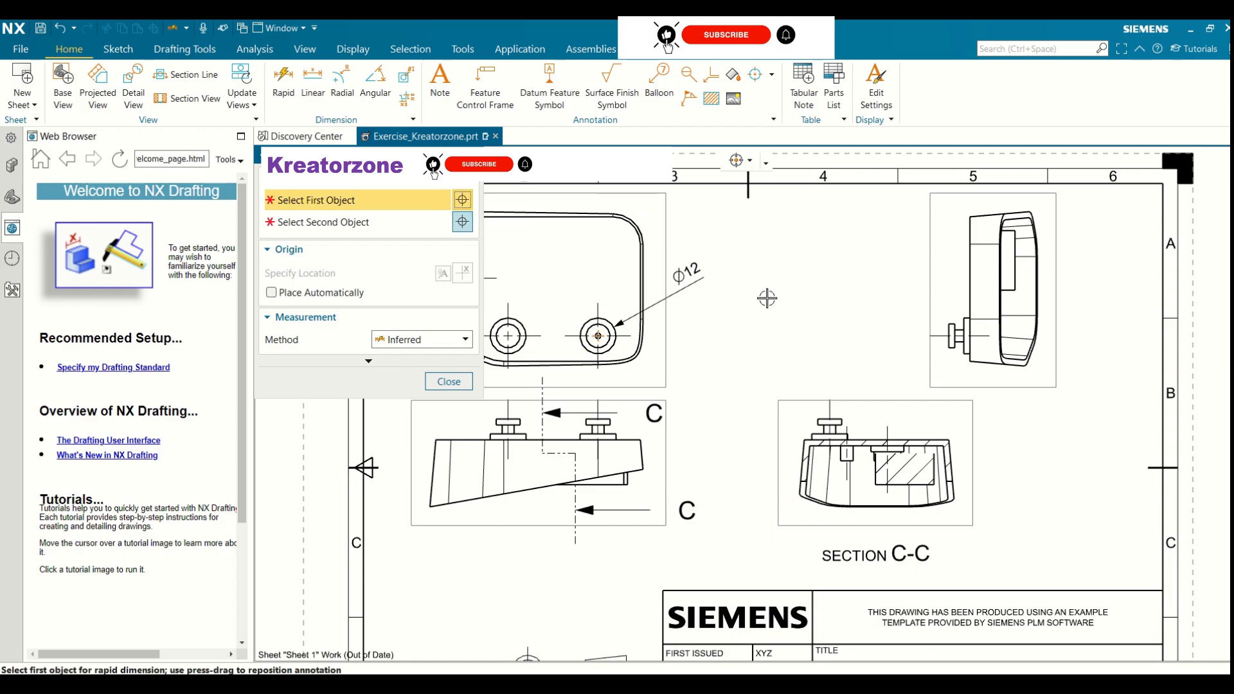
click(458, 383)
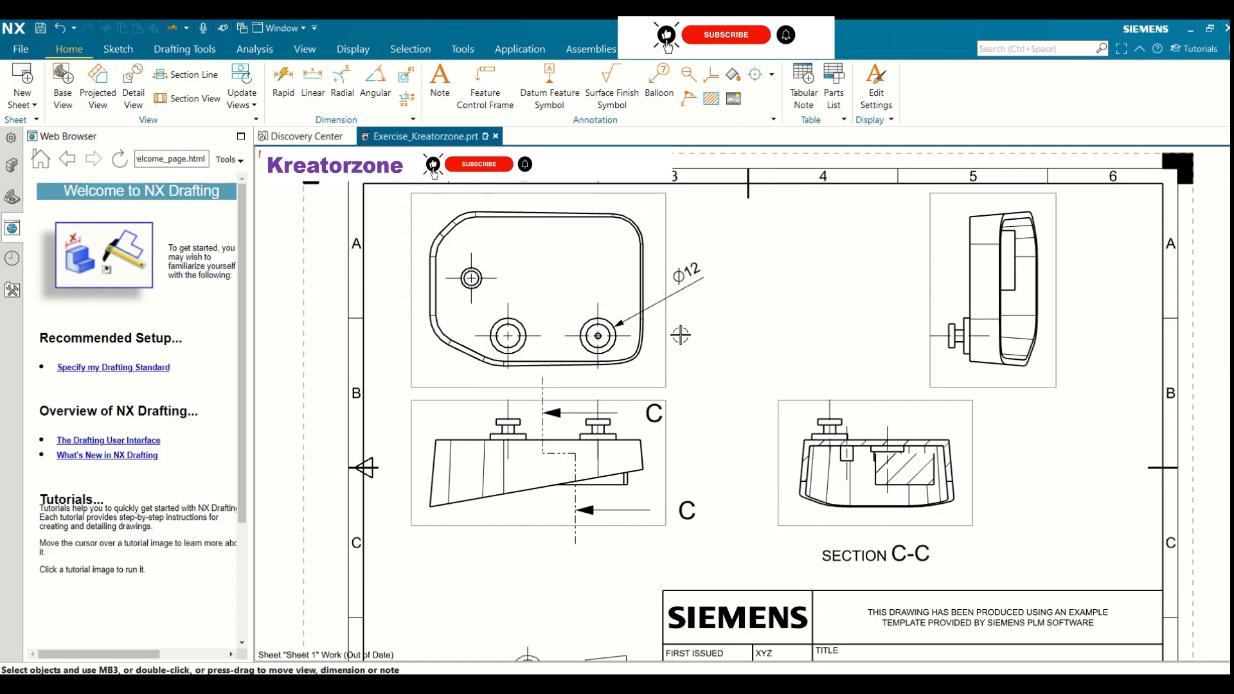
mouse_move(691, 277)
mouse_down()
mouse_move(658, 254)
mouse_move(567, 270)
mouse_move(686, 280)
mouse_up()
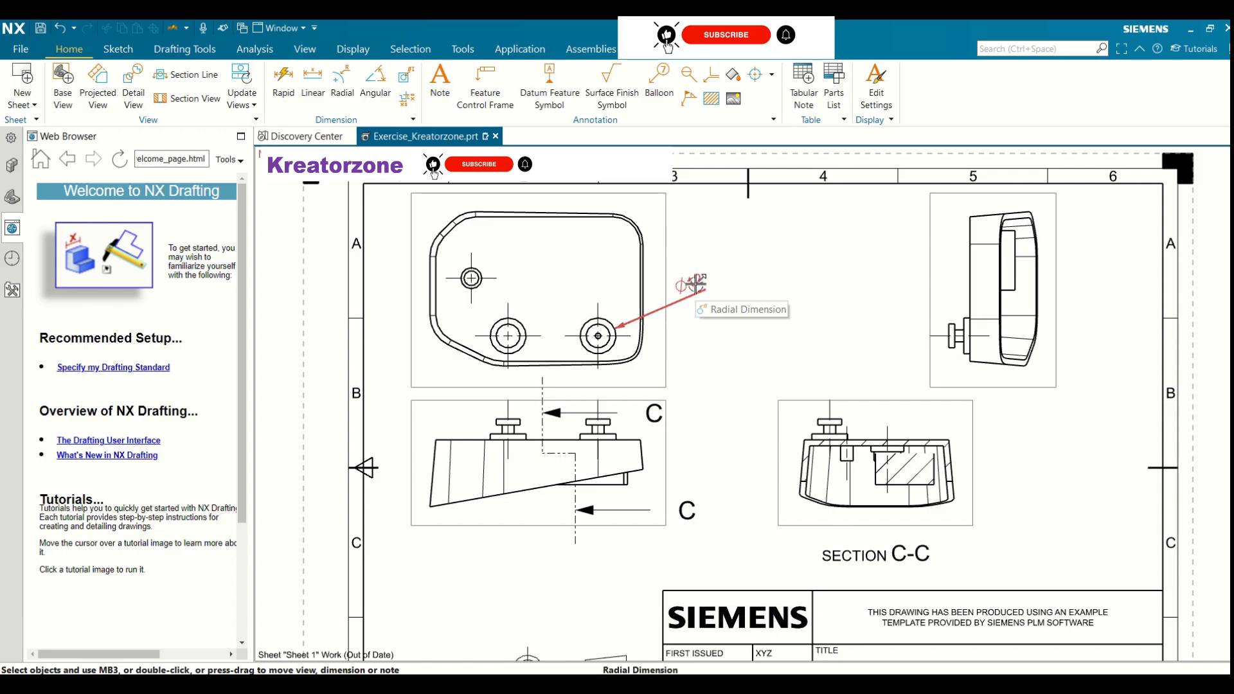
- Edit the knob's diameter dimension to add a tolerance of +0.1/-0.1
double_click(696, 283)
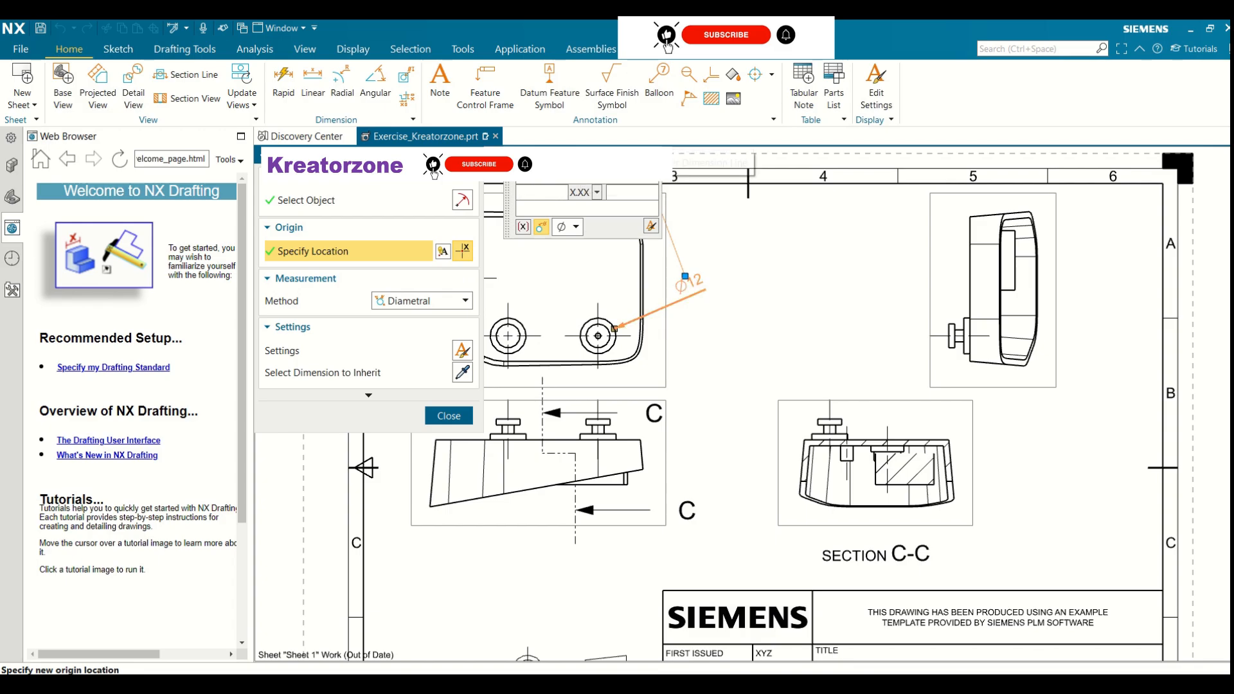
click(616, 171)
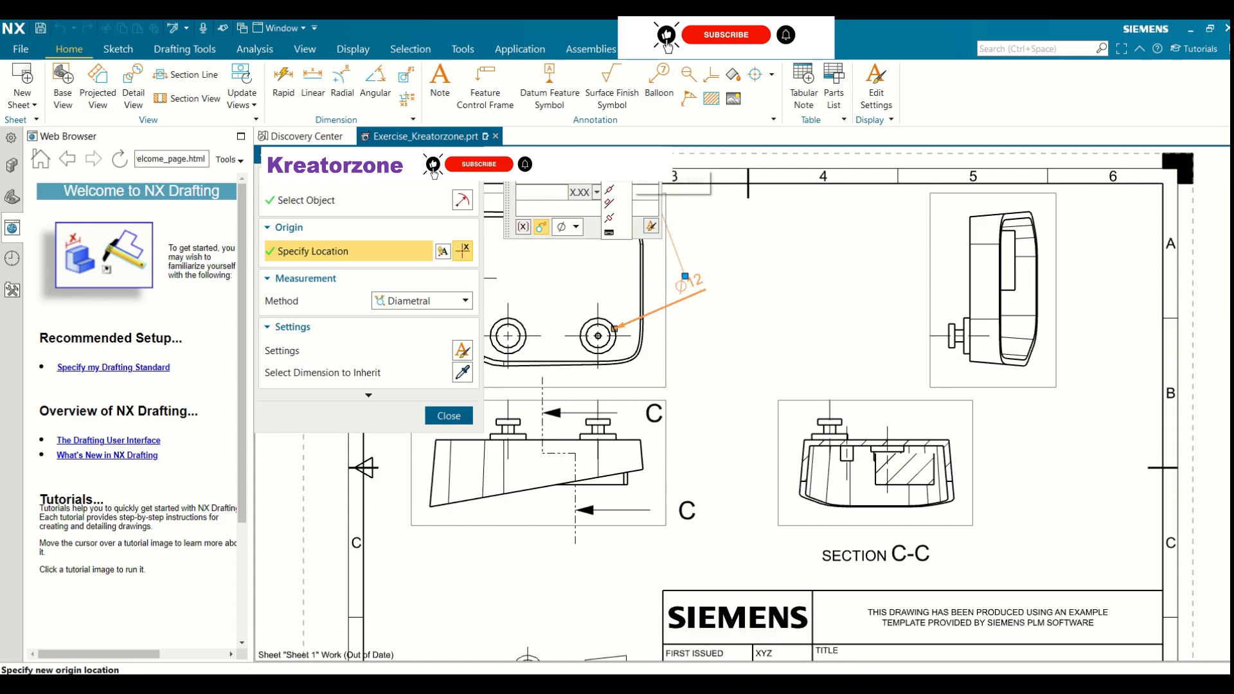
click(610, 190)
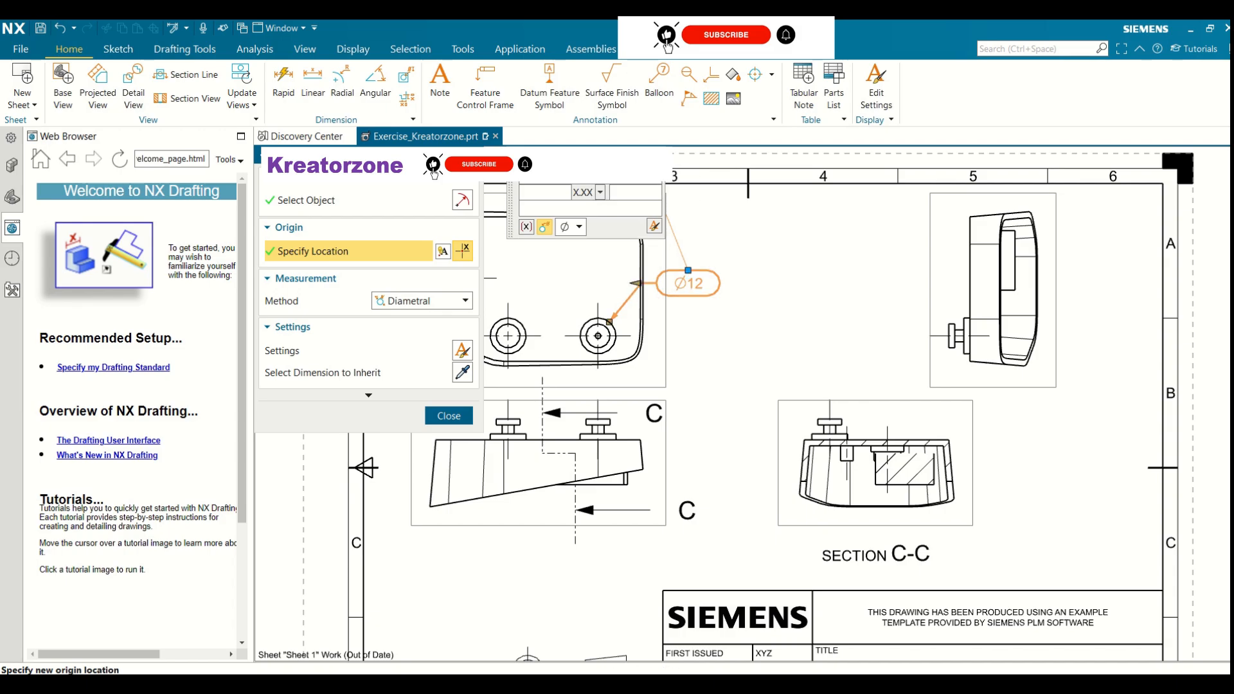
click(599, 192)
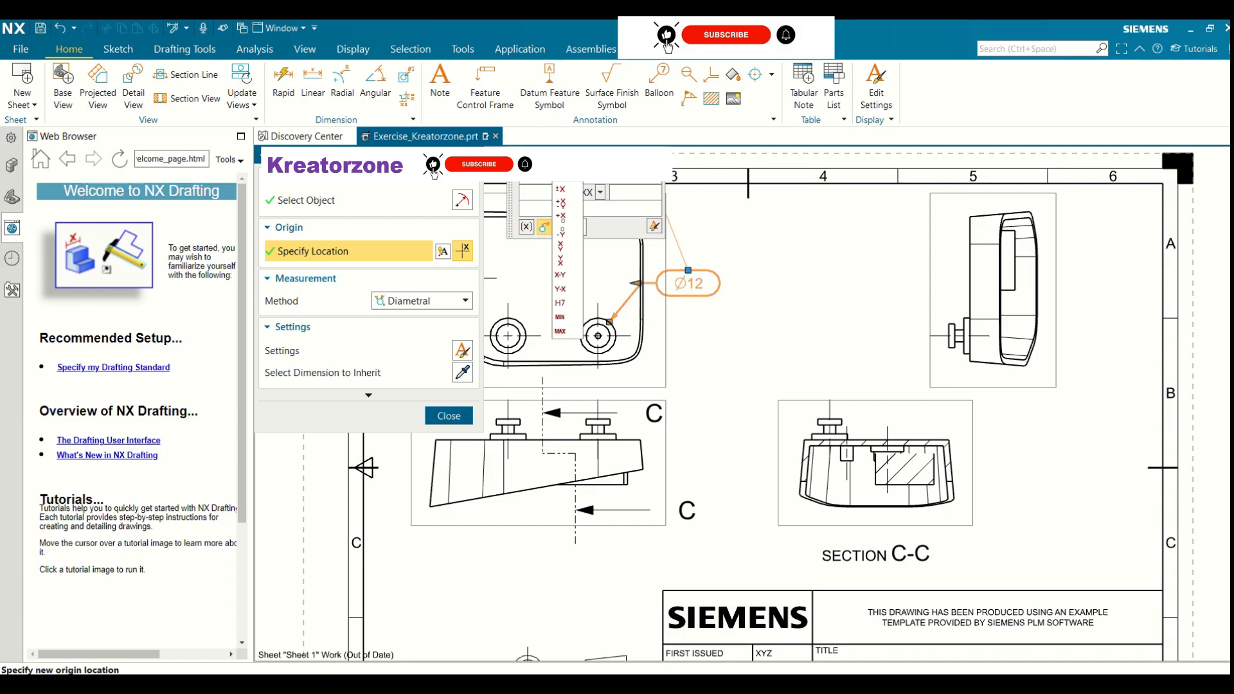
click(564, 207)
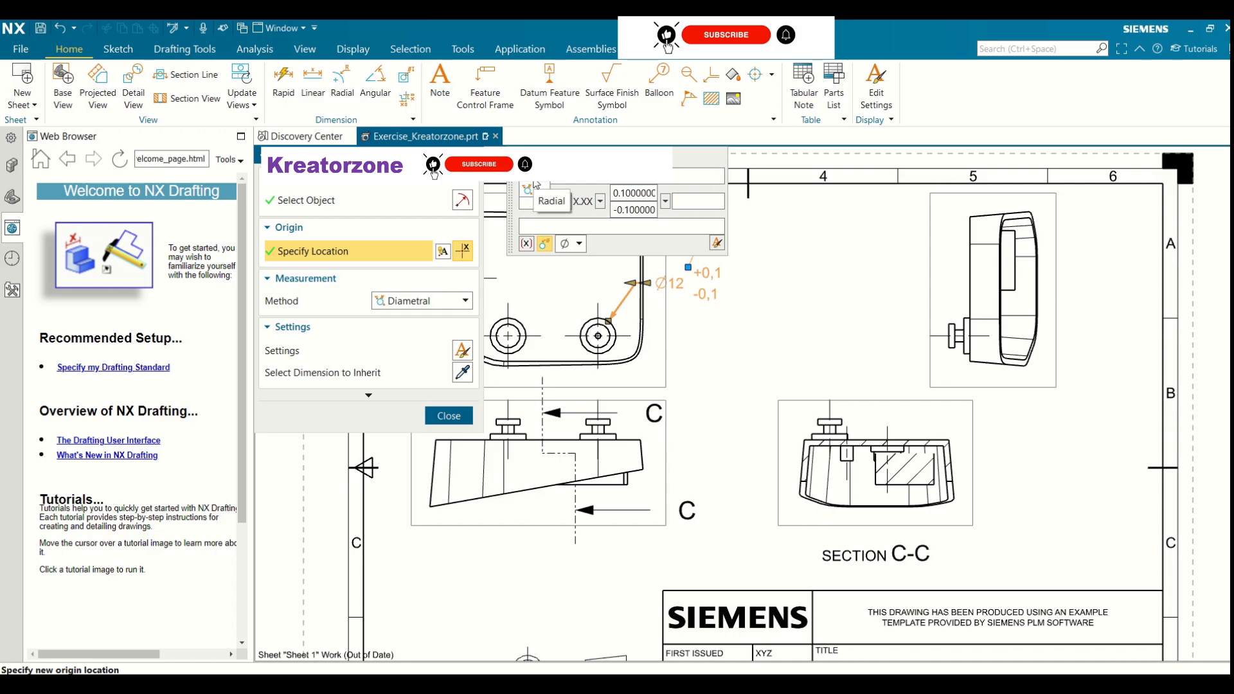
- Change the knob dimension's measurement method to Radial and move it inside the plate outline
click(528, 189)
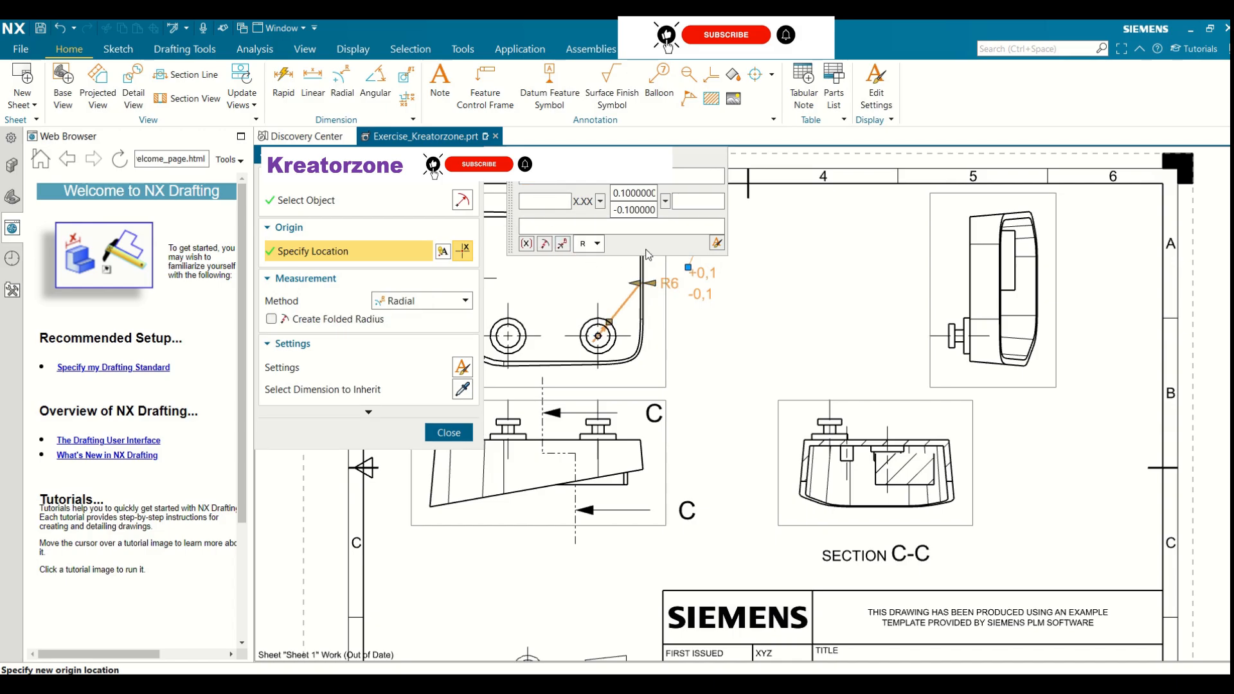
click(437, 433)
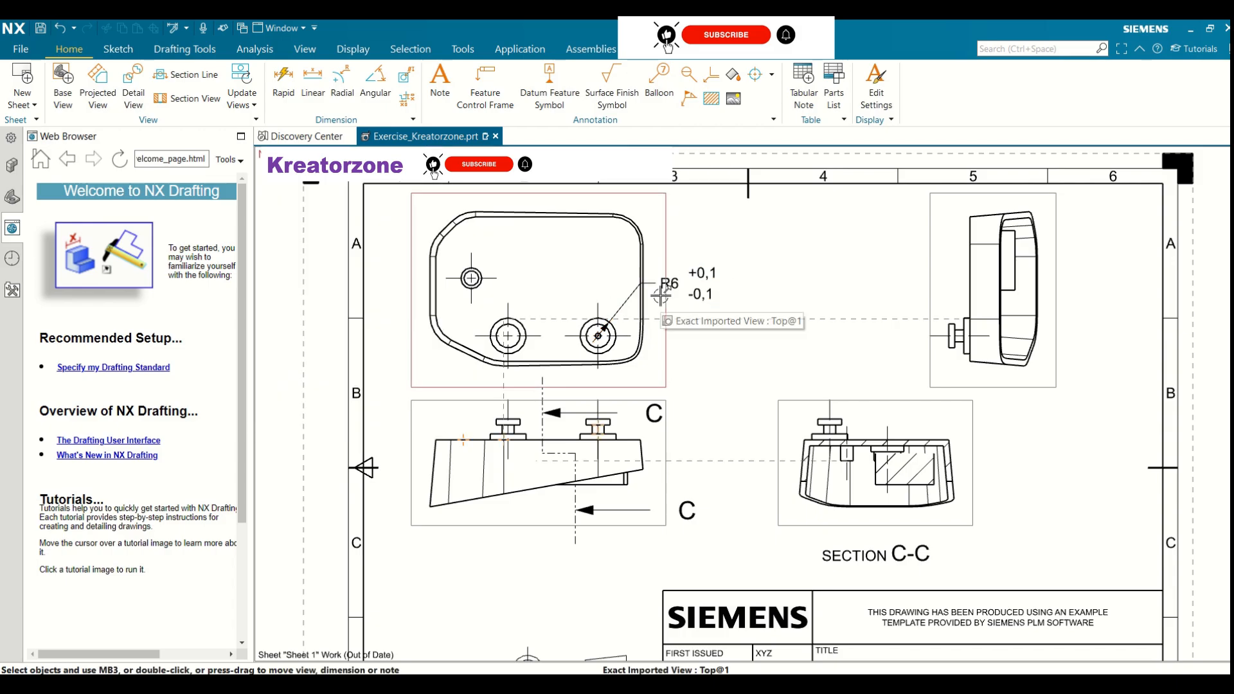
click(694, 274)
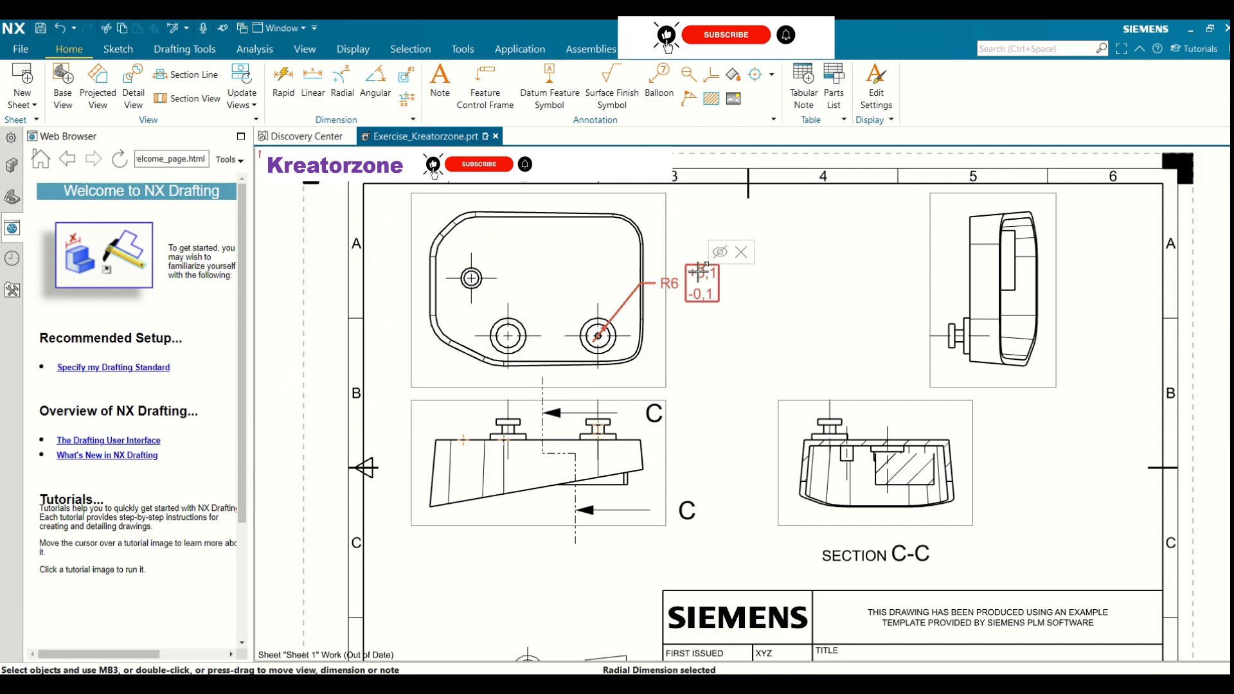
drag(698, 267, 538, 272)
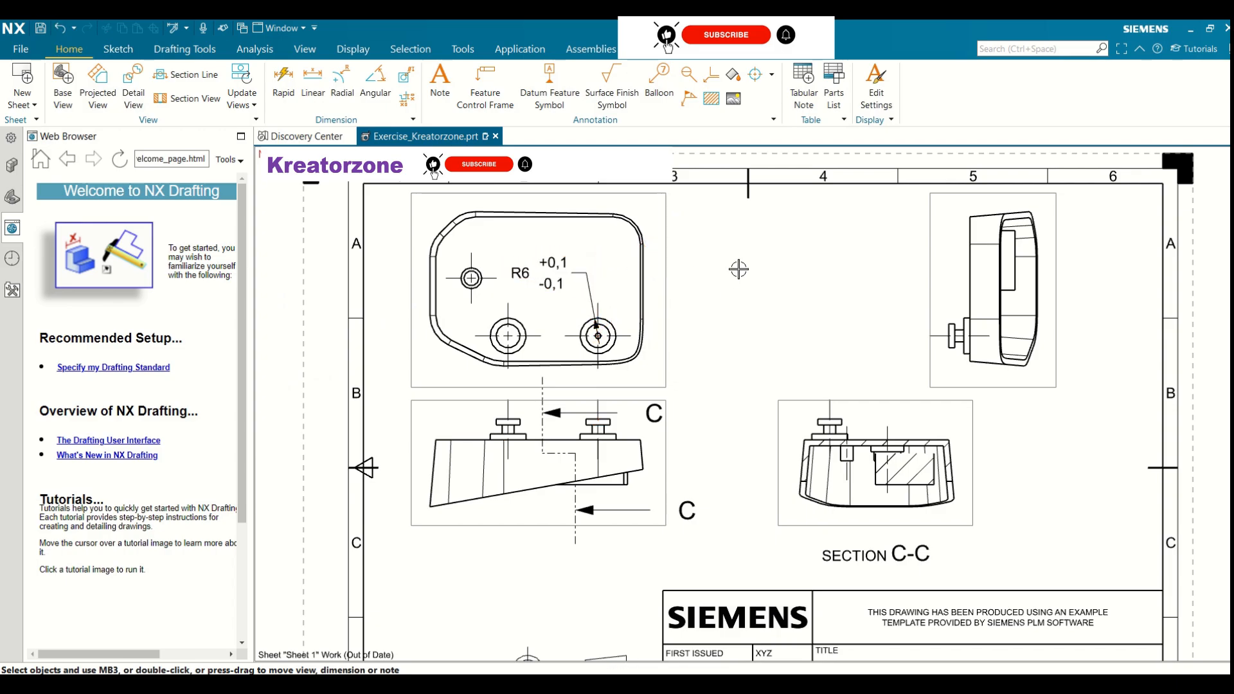
- Add a vertical linear dimension between the plate's upper and lower edges in the top view, and place it just right of the view
click(321, 82)
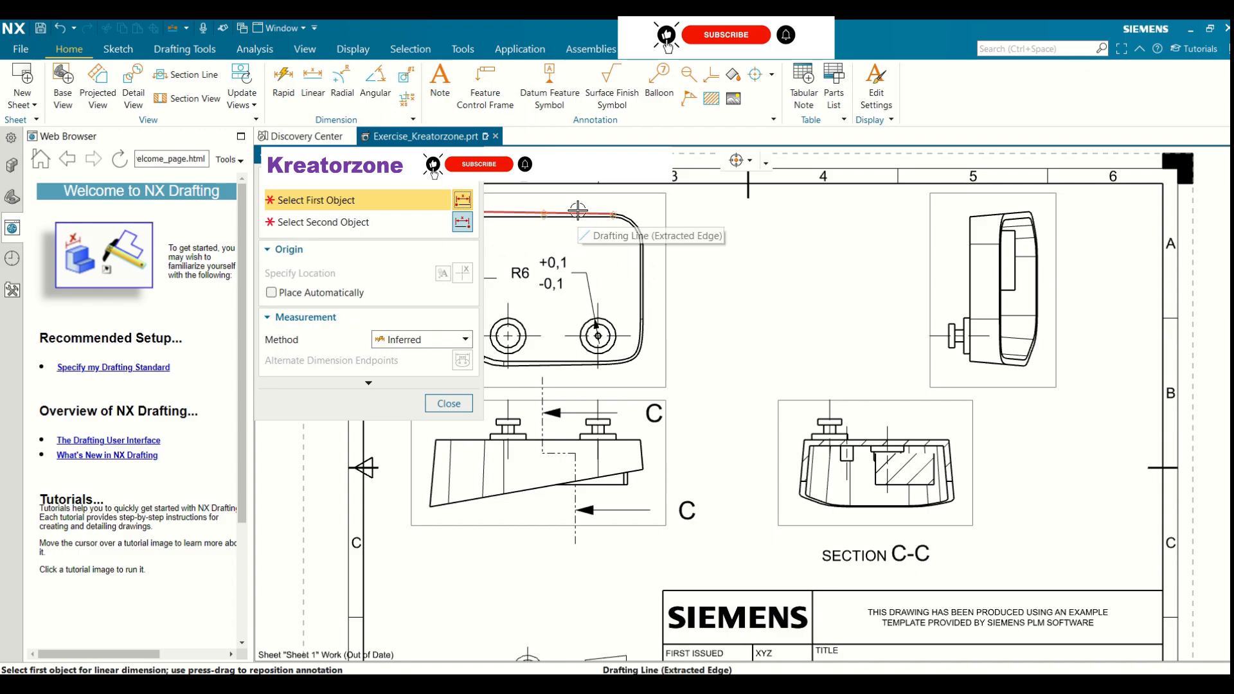
scroll(737, 260, down, 2)
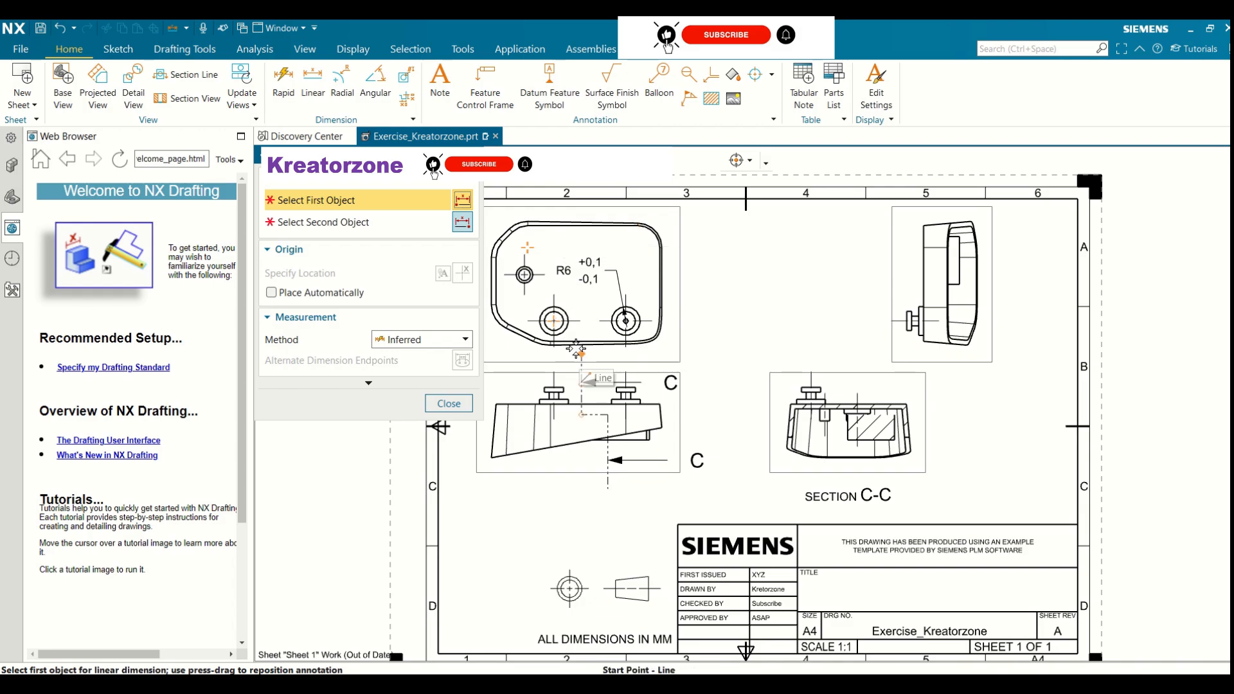
click(567, 225)
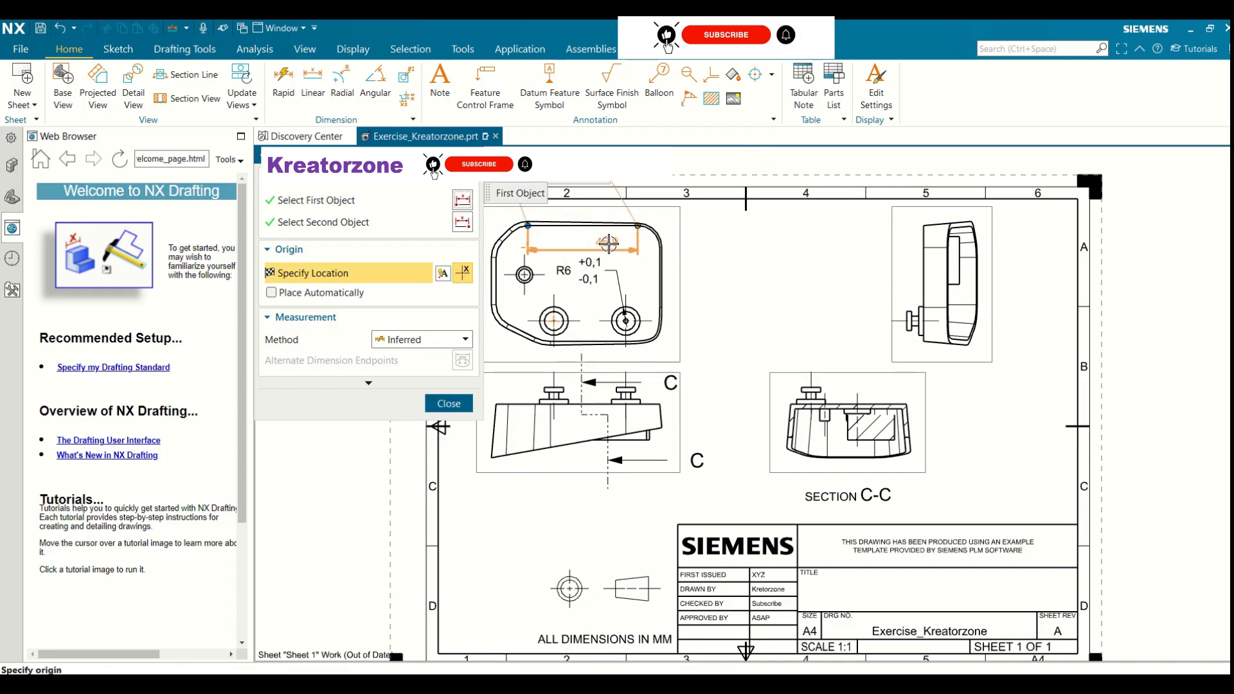
click(335, 223)
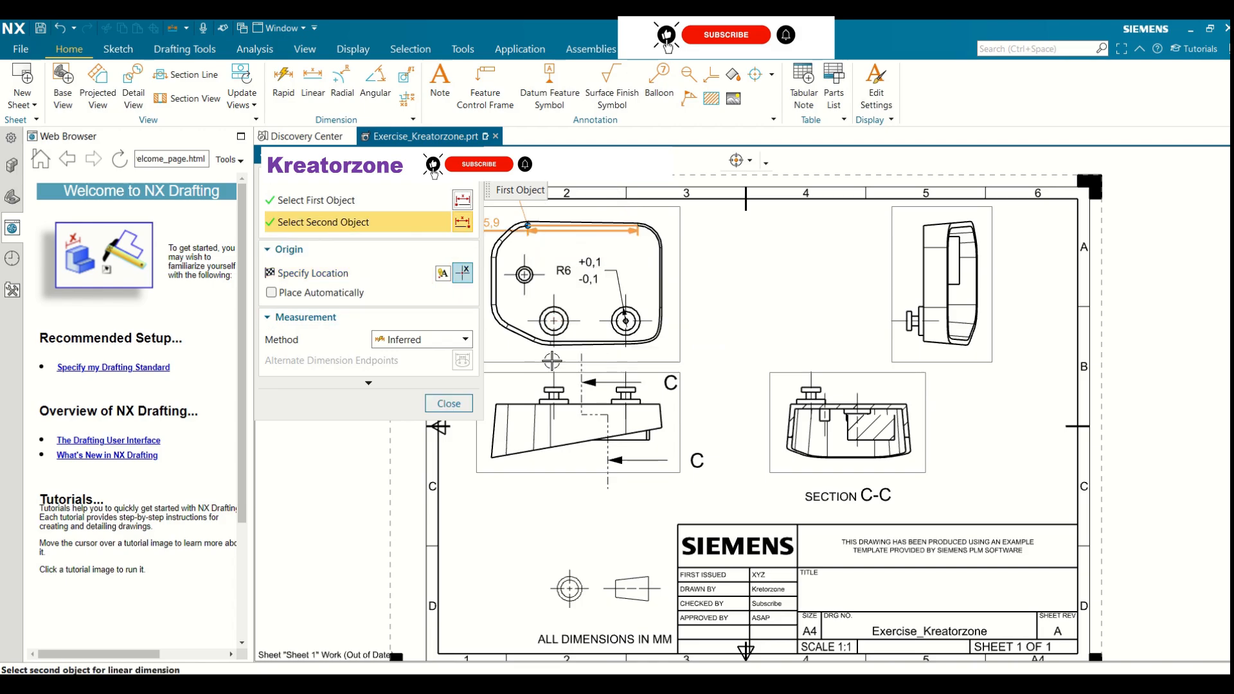
click(585, 339)
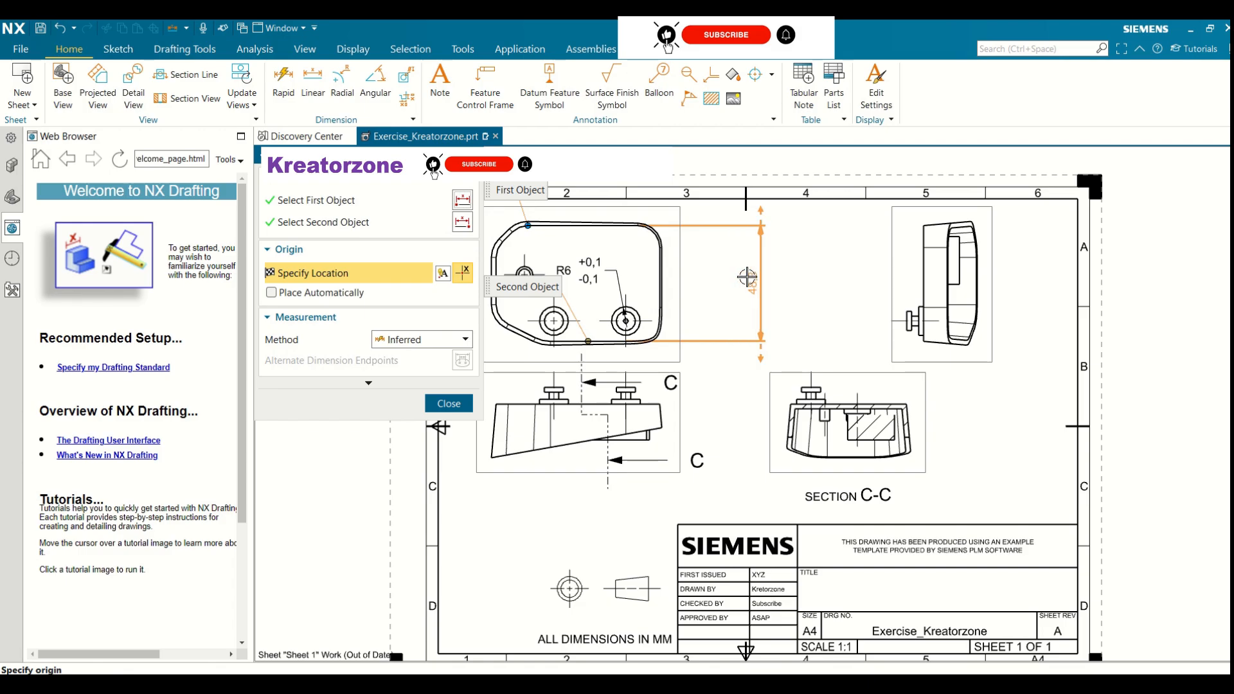
click(711, 281)
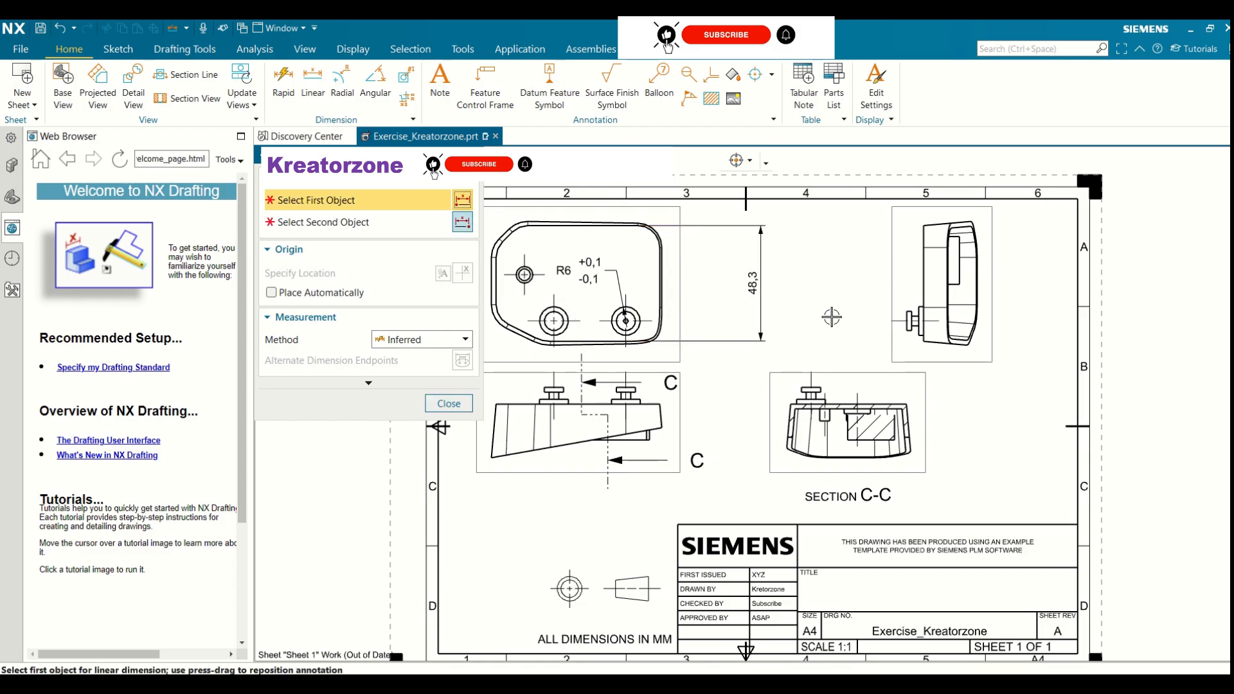
click(447, 405)
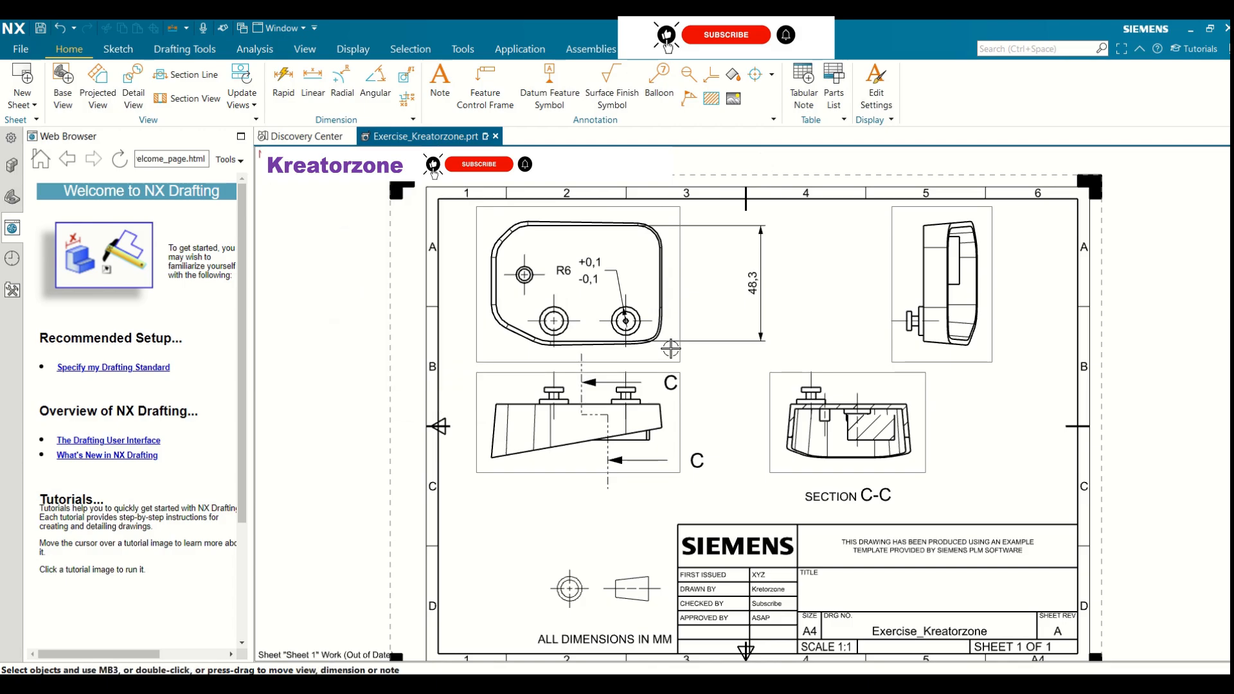
drag(753, 287, 709, 281)
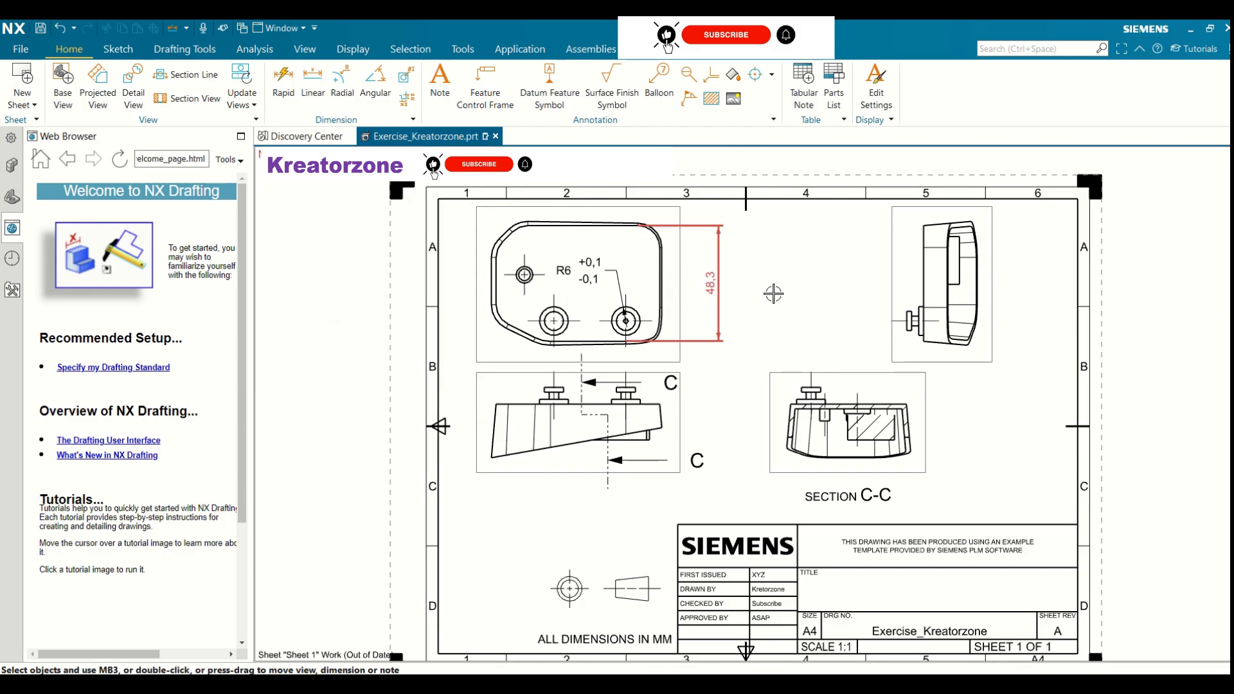
- Set the plate's vertical dimension to display 0 decimal places
double_click(709, 281)
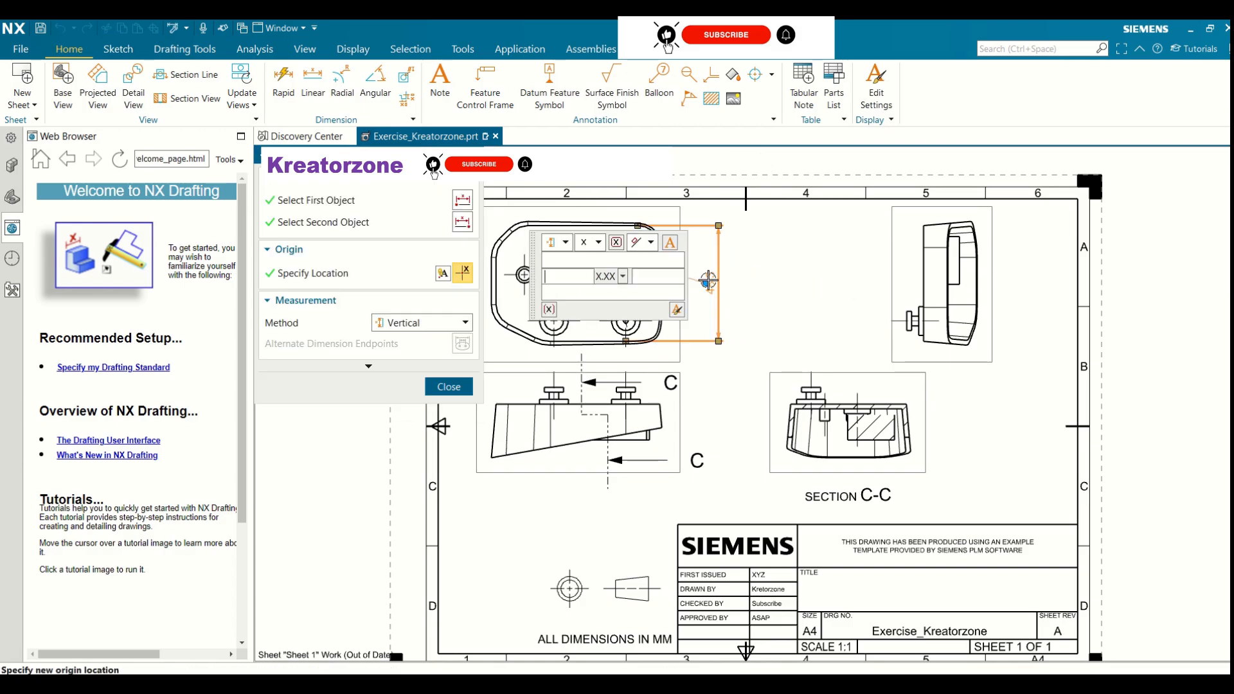
click(622, 277)
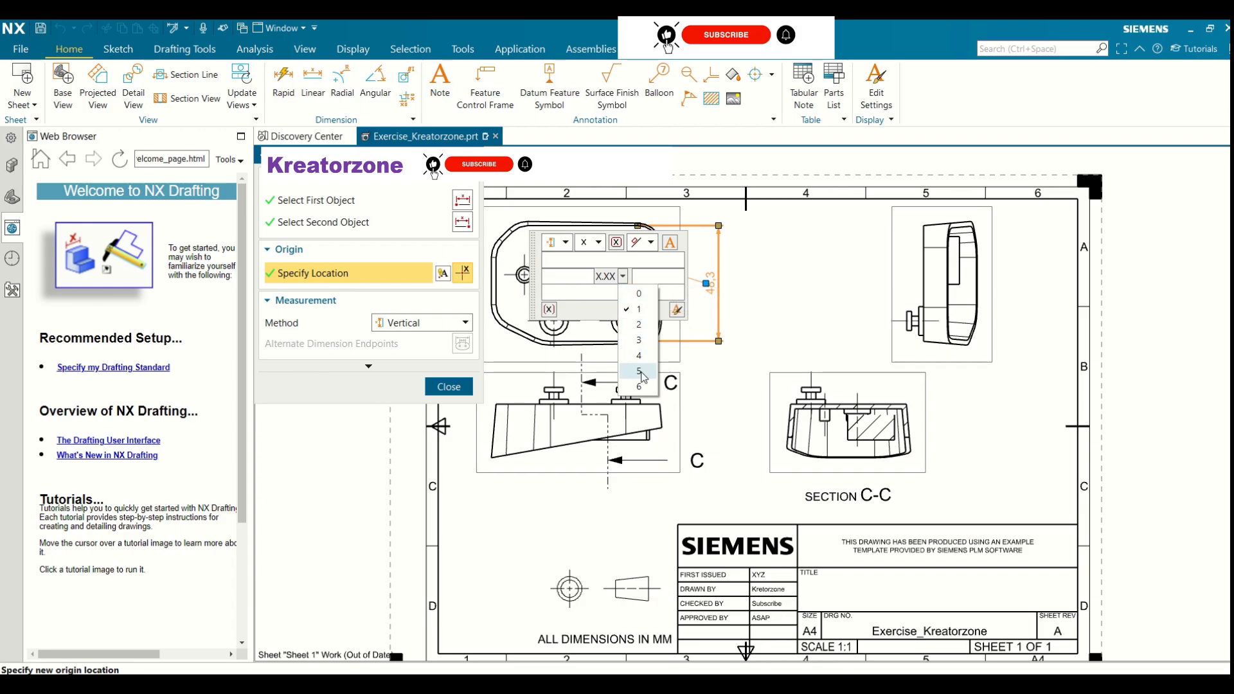
click(639, 295)
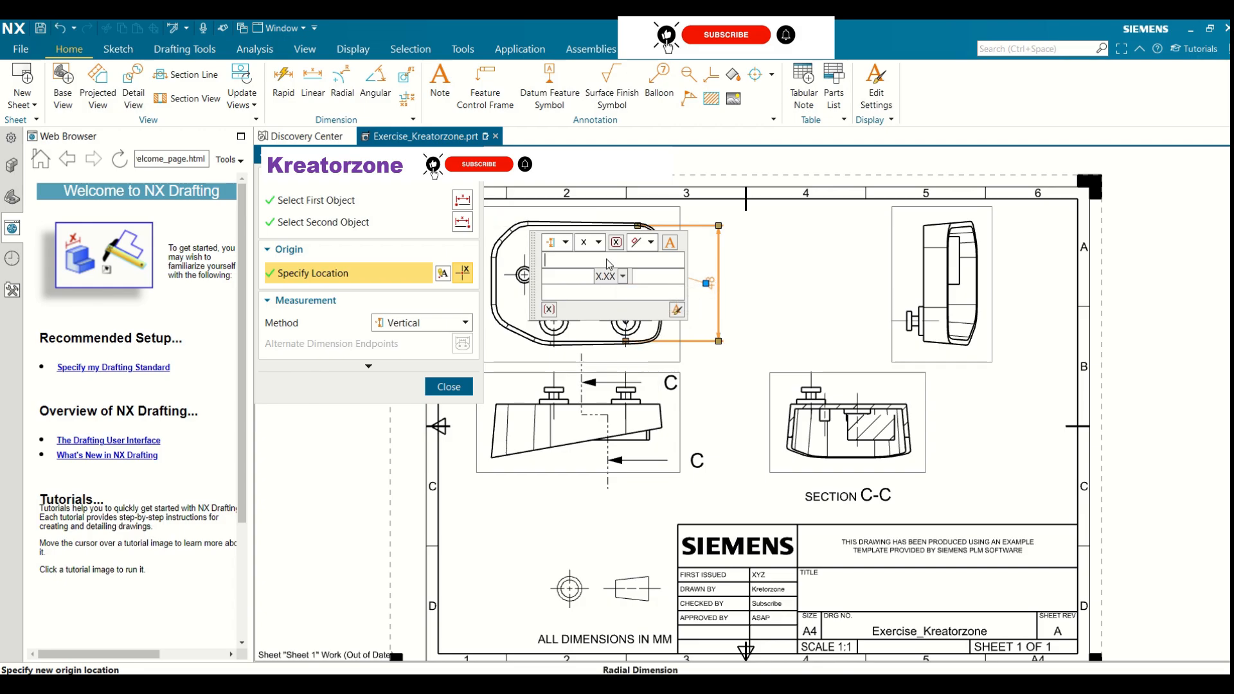
- Append the text "INSPECTION NEEDED" above the plate's vertical dimension
text(IN)
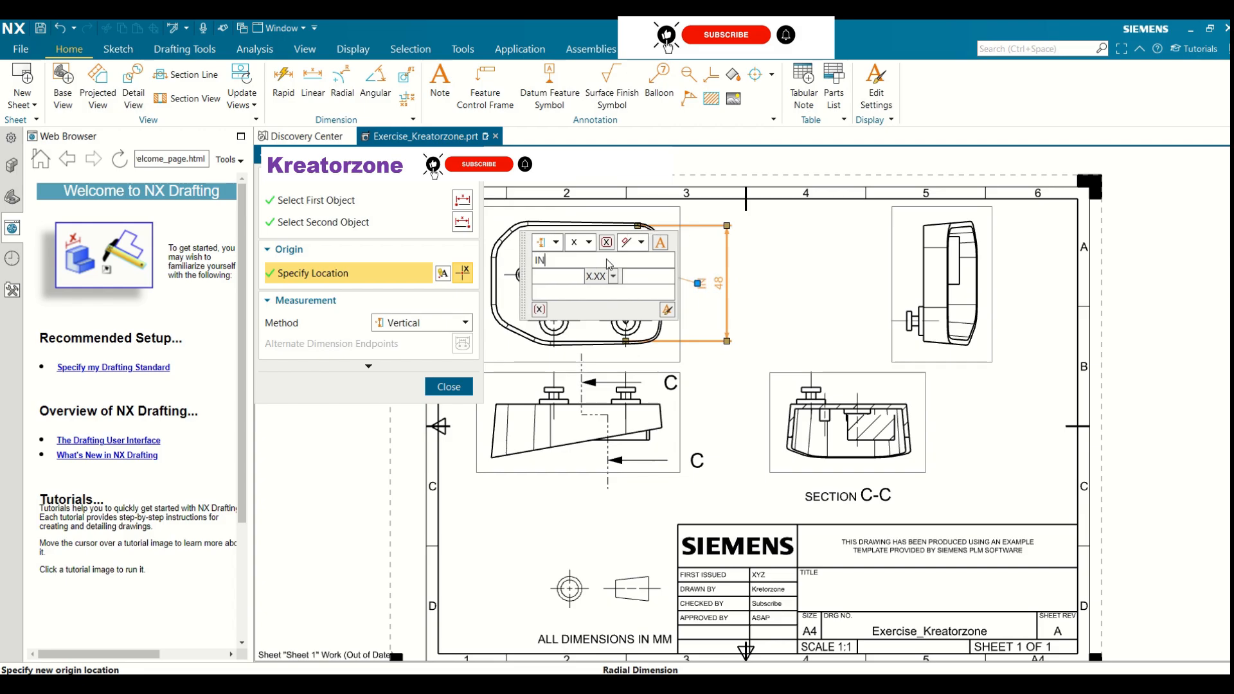
text(SPECTI)
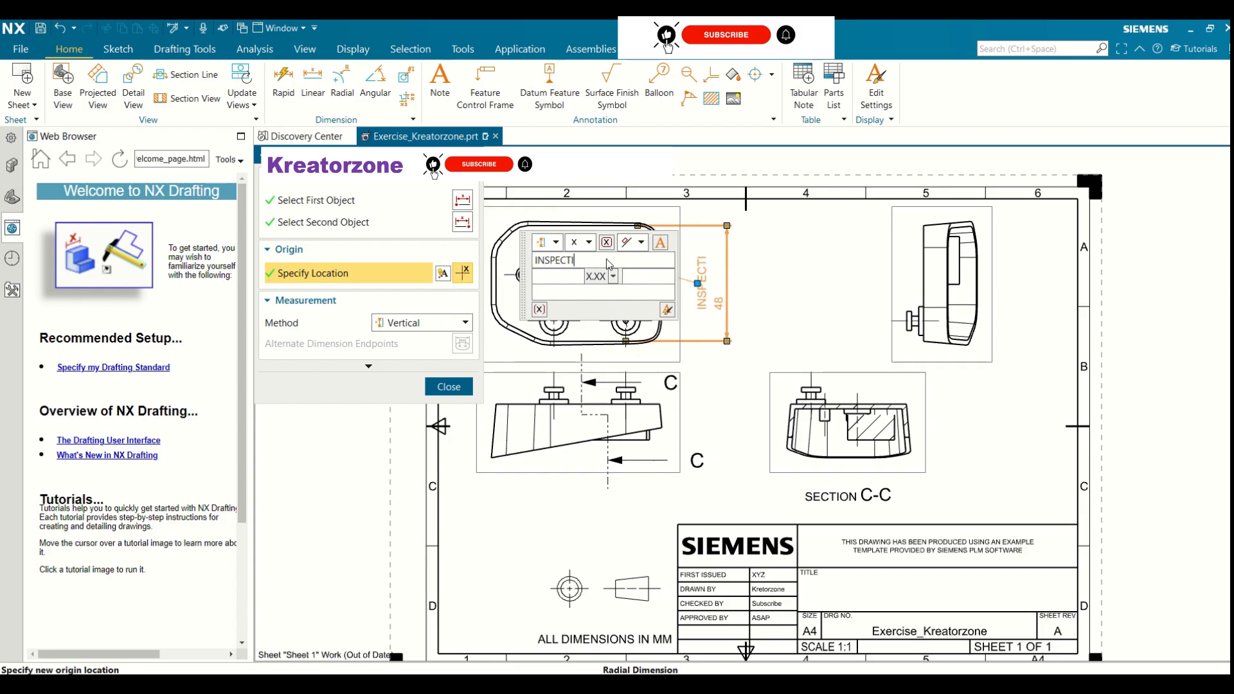
text(ON NEE)
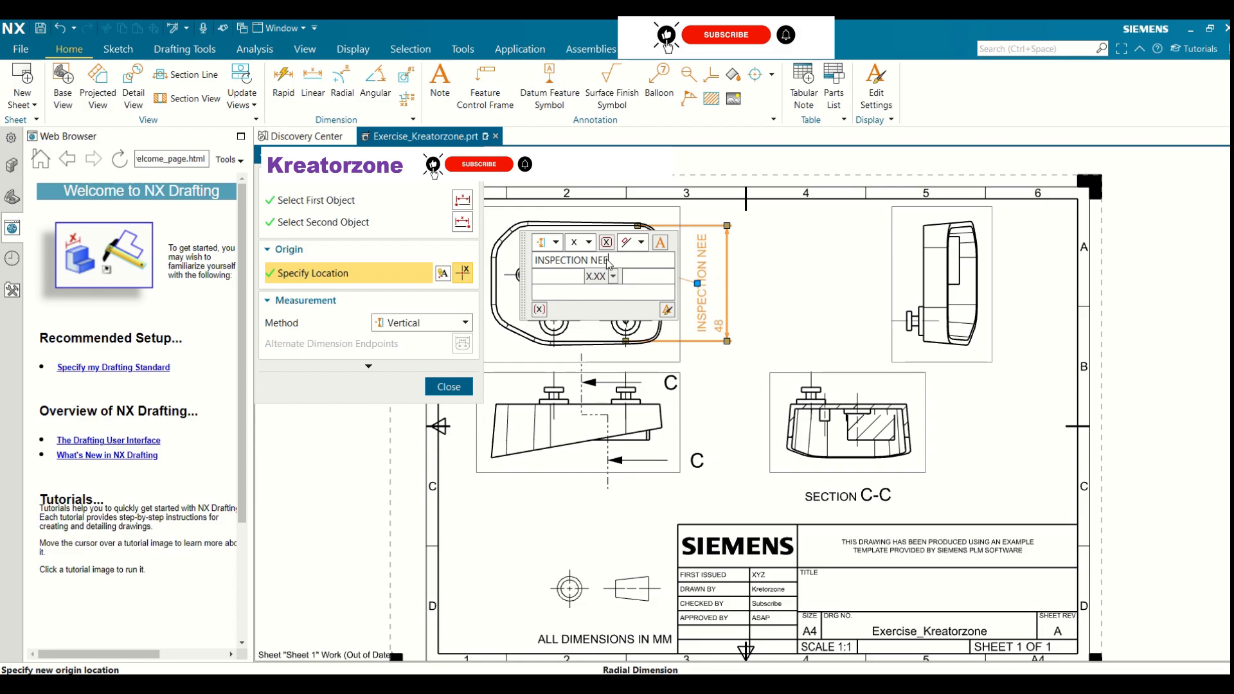
text(DED)
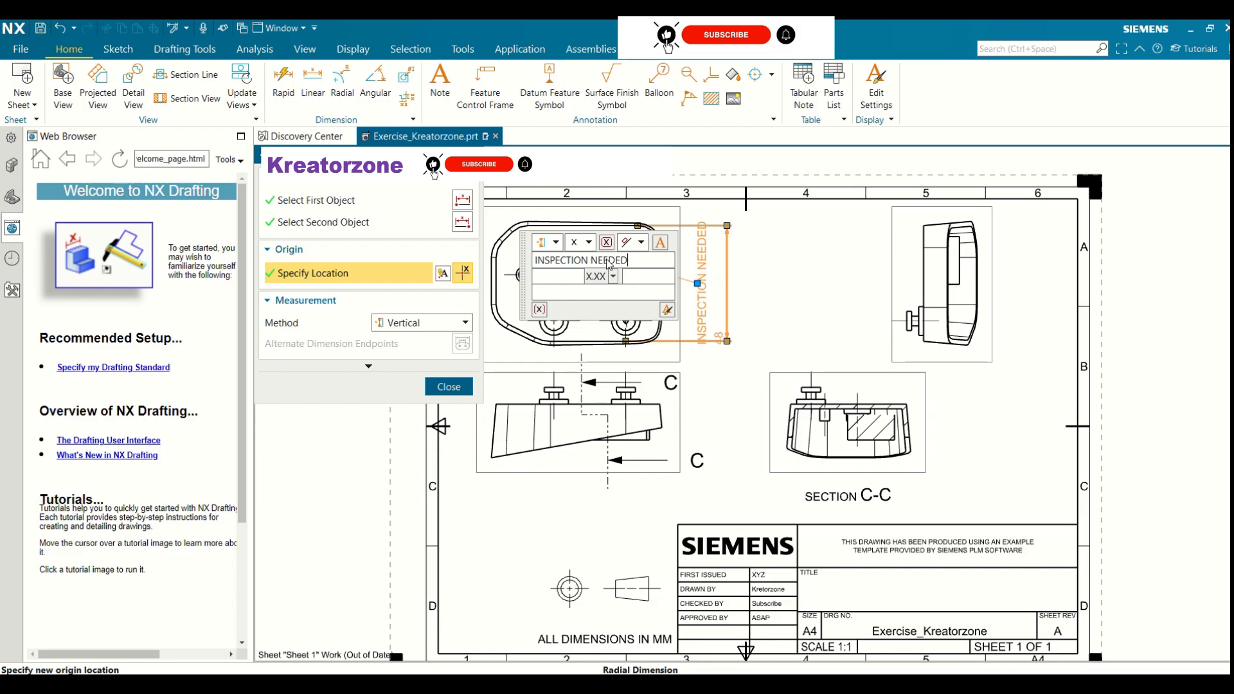
- Delete all of the appended text from the plate's vertical dimension
key(BackSpace)
key(BackSpace)
key(BackSpace)
key(BackSpace)
key(BackSpace)
key(BackSpace)
key(BackSpace)
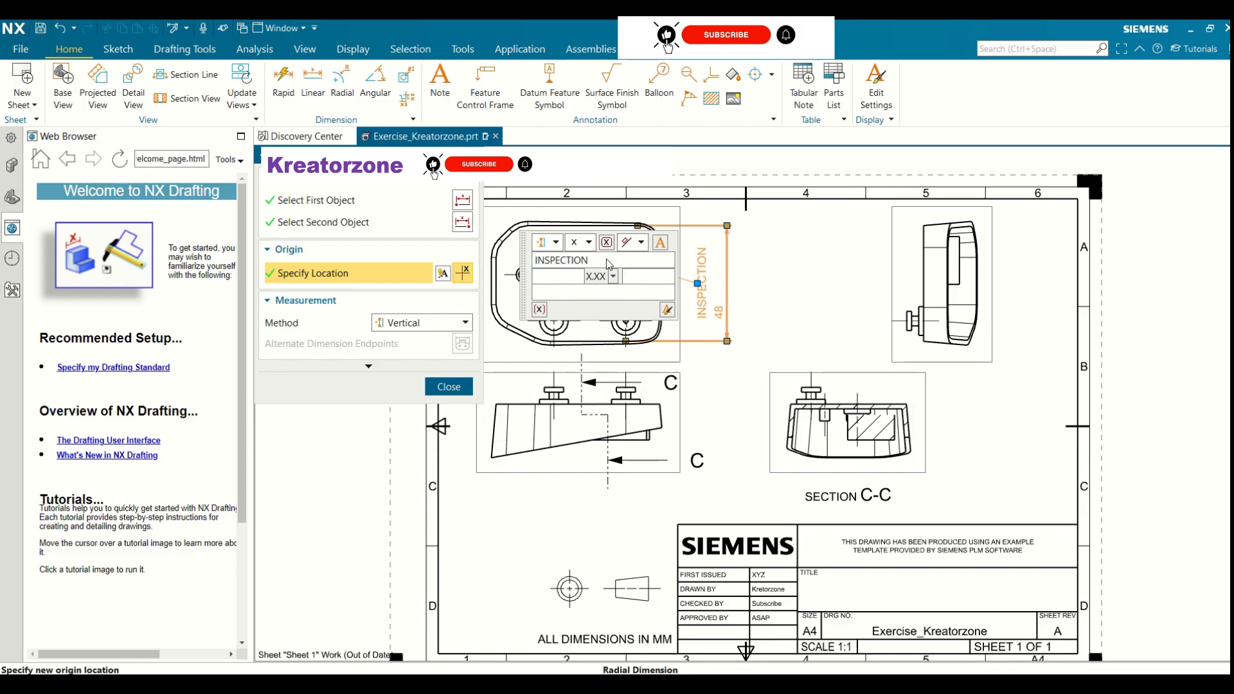
key(BackSpace)
key(BackSpace)
key(BackSpace)
key(BackSpace)
key(BackSpace)
key(BackSpace)
key(BackSpace)
key(BackSpace)
key(BackSpace)
key(BackSpace)
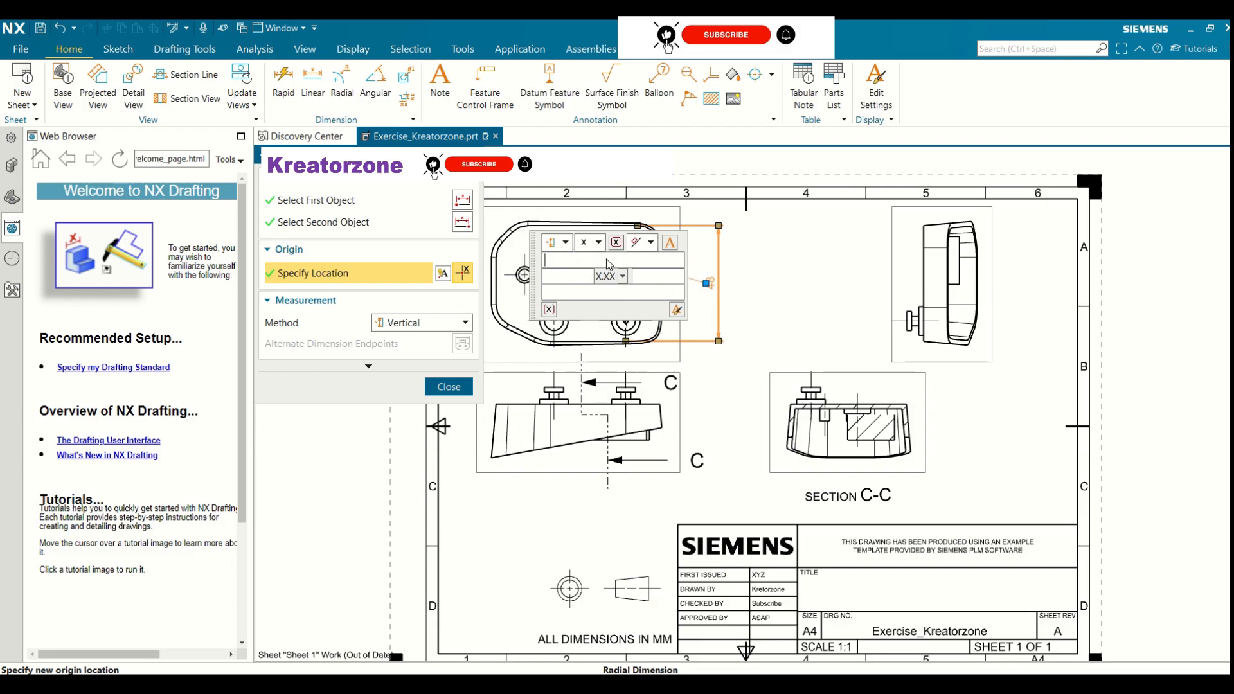
click(652, 243)
click(654, 246)
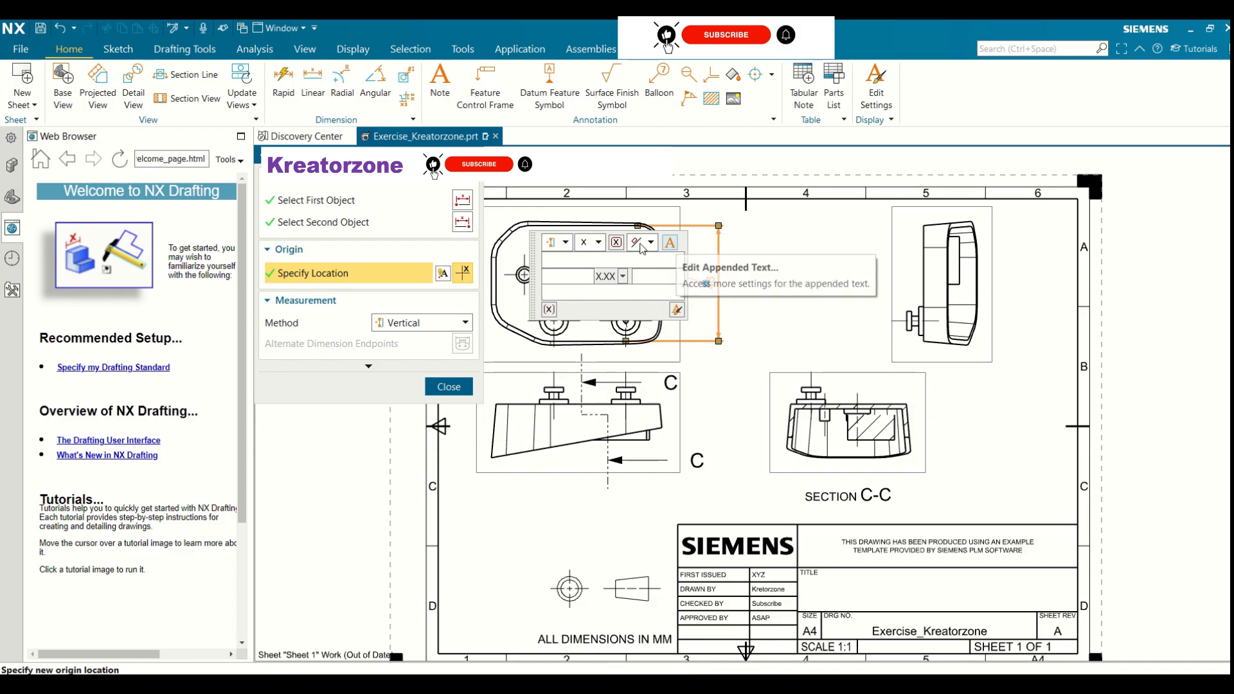
click(566, 244)
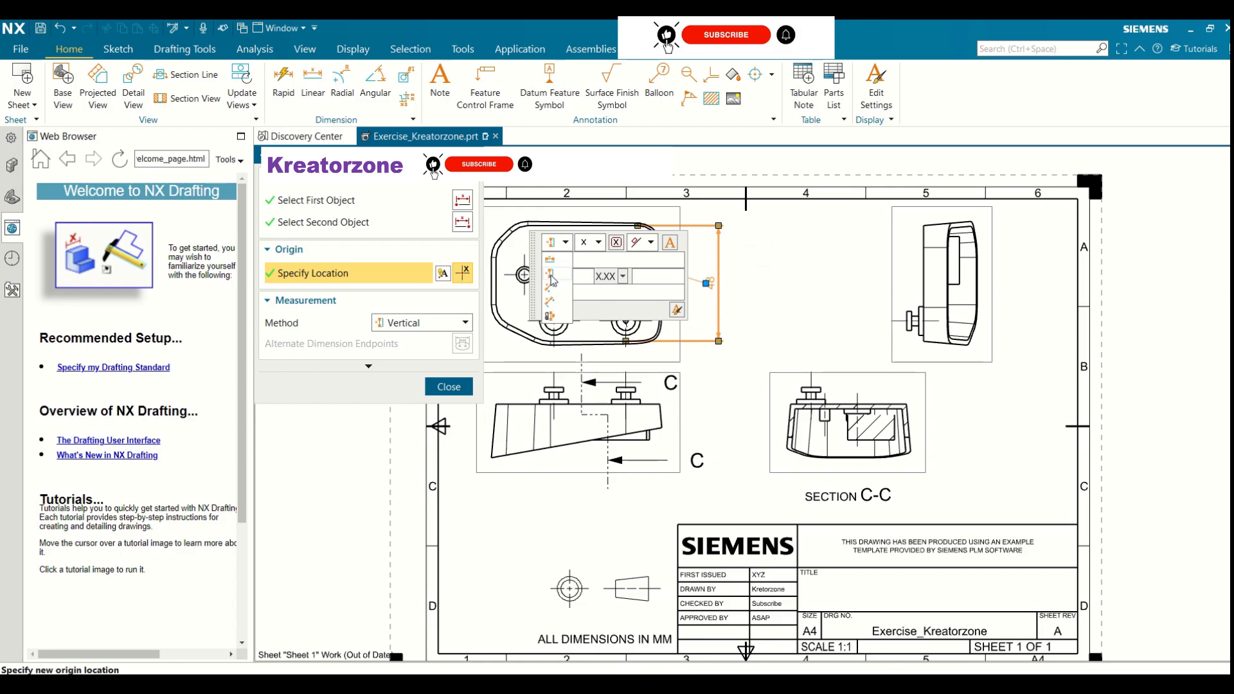
- Try the horizontal measurement method on the plate's linear dimension and restore it to Vertical
click(552, 280)
click(563, 245)
click(552, 262)
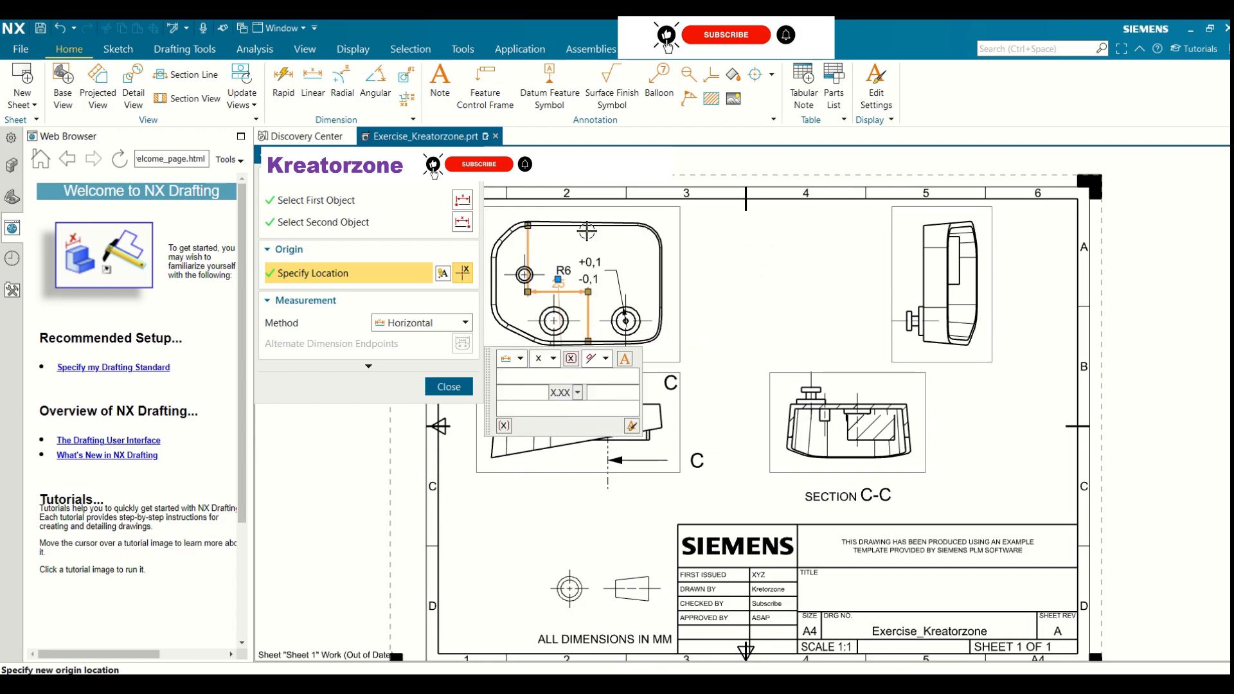
click(467, 324)
click(397, 355)
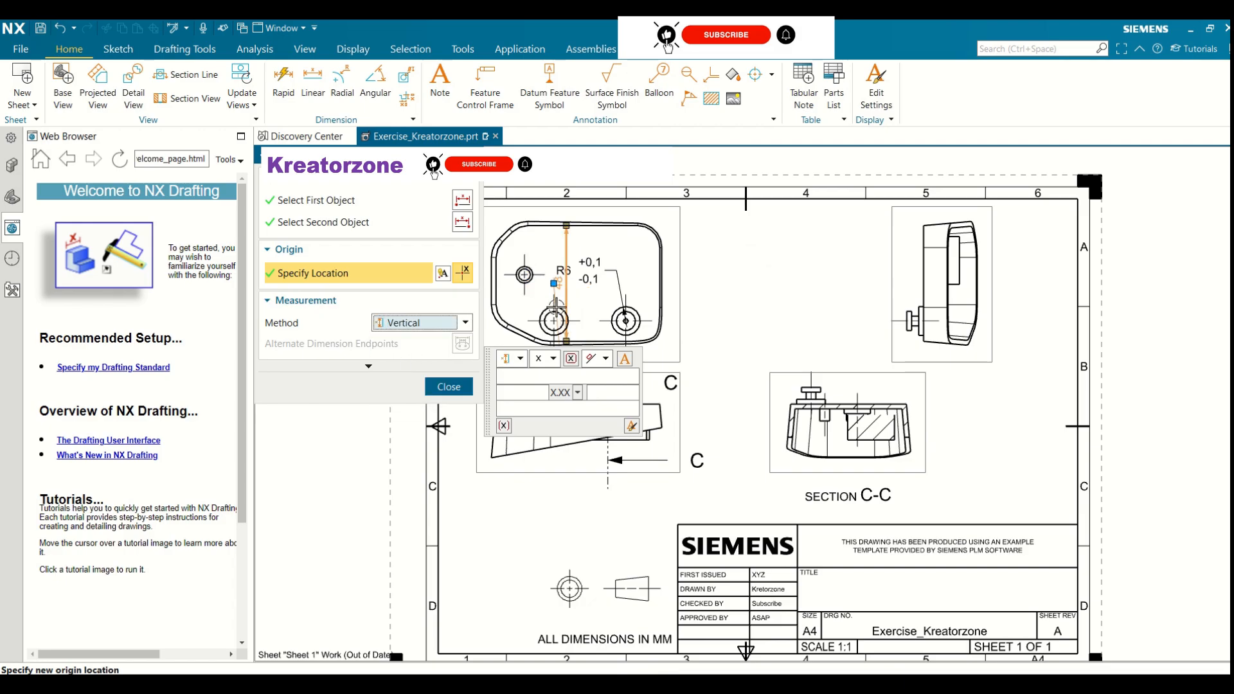
click(449, 386)
- Move the R6 radius dimension out of the top view to just beyond the plate's right edge
drag(564, 274, 705, 251)
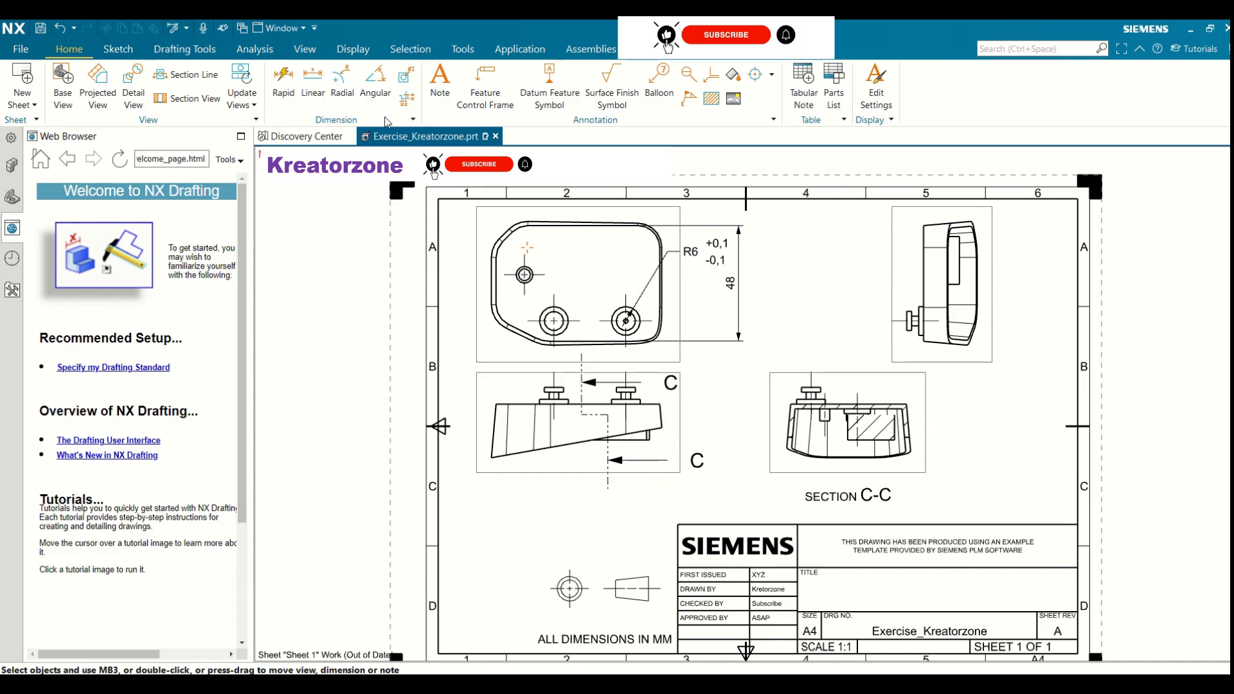
- Add an angular dimension between the front view's slanted left edge and top edge, and place it above the upper-left corner
click(365, 89)
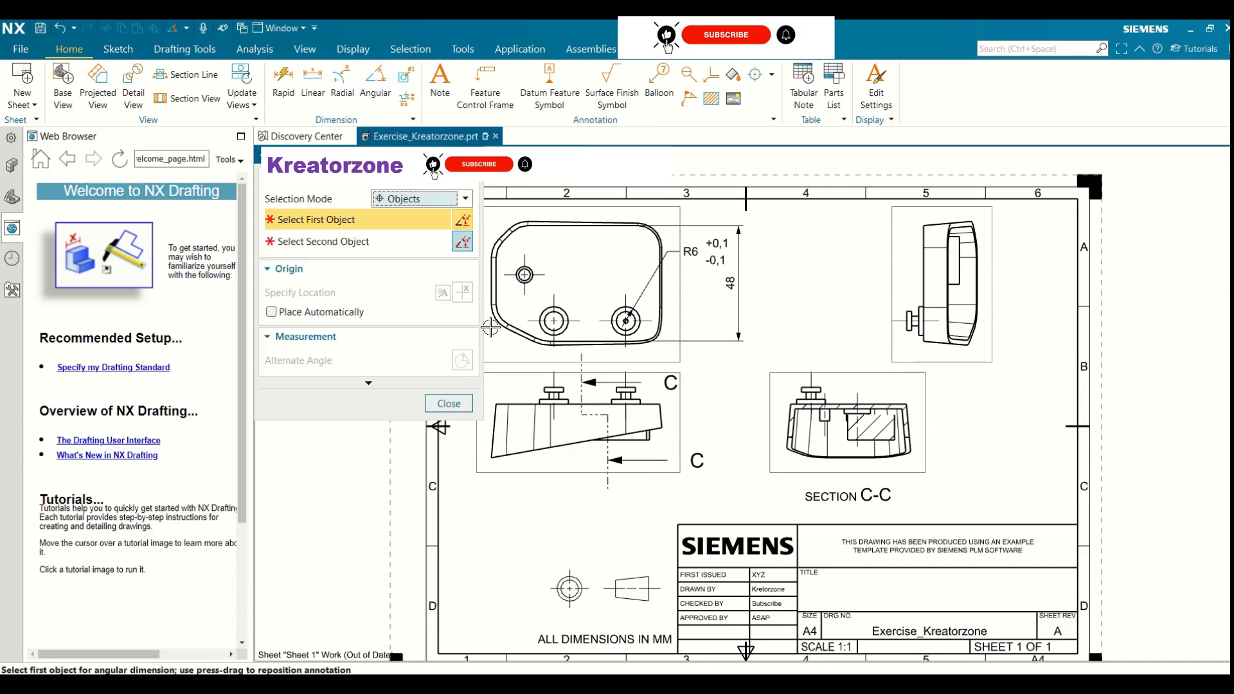
click(493, 428)
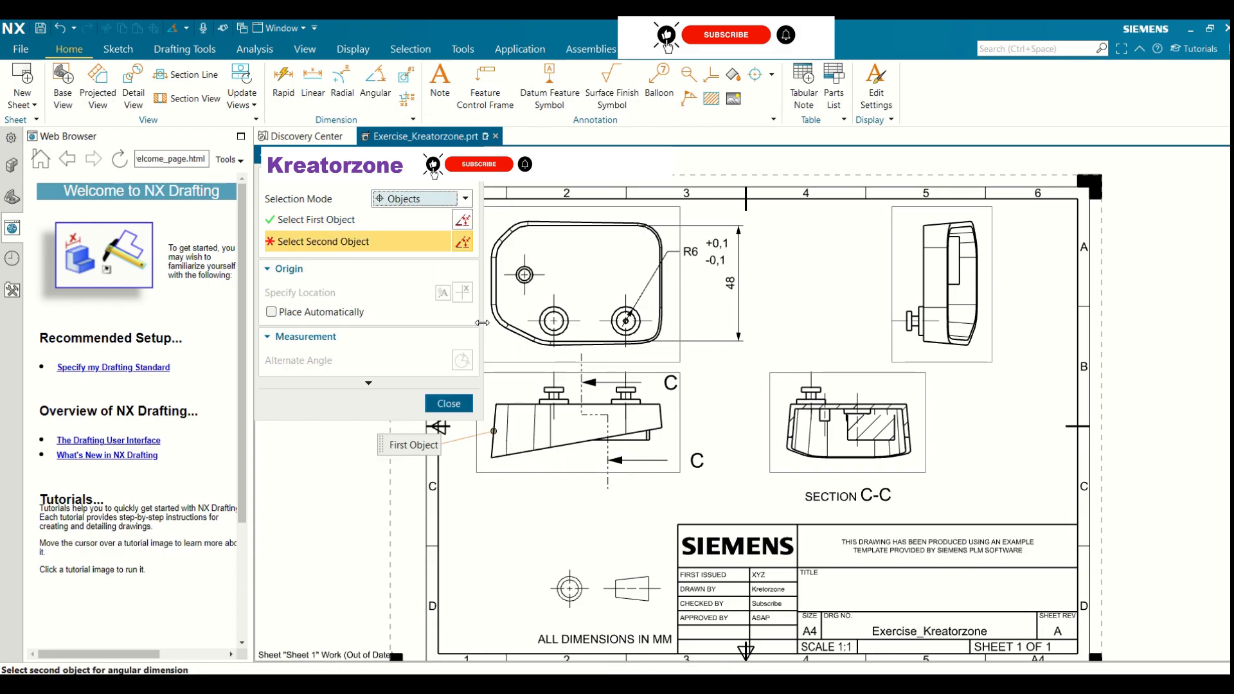
click(521, 404)
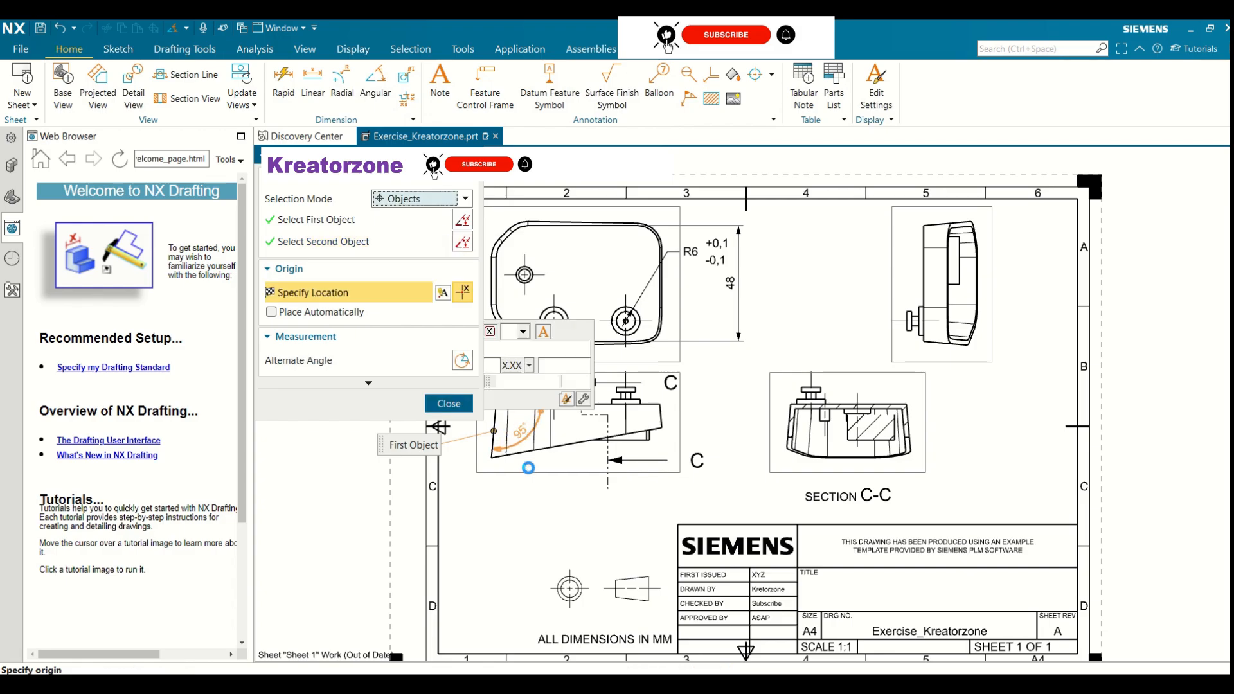
click(562, 482)
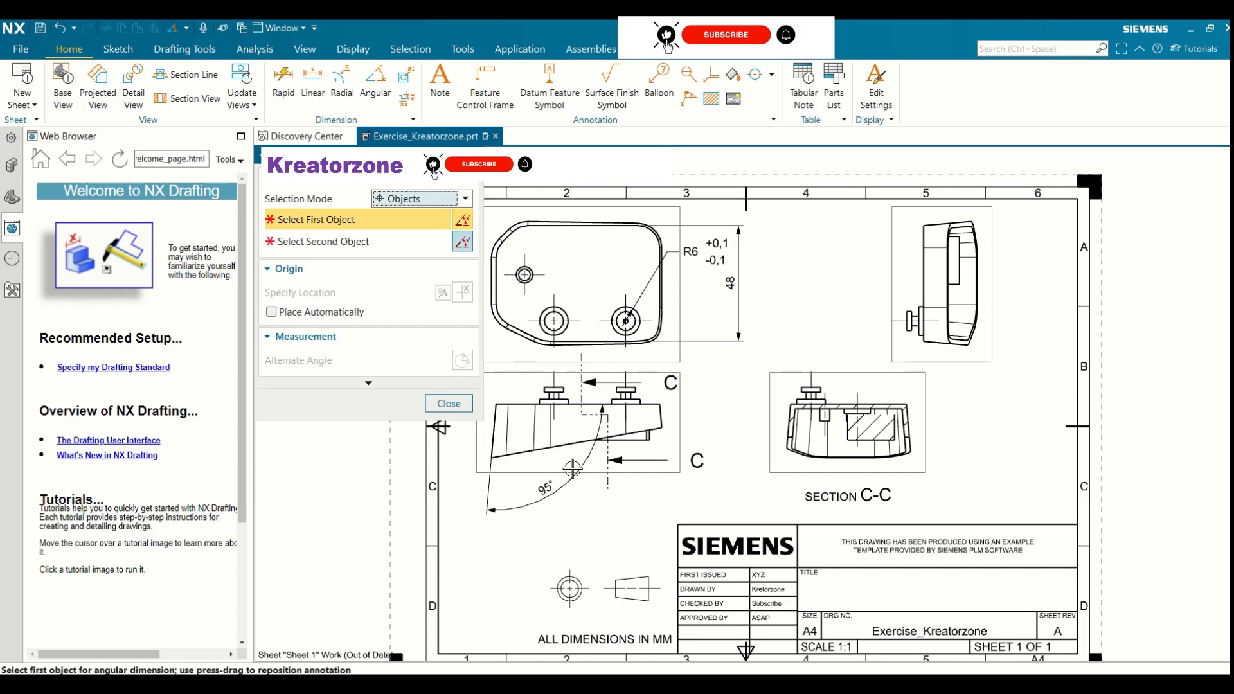
click(449, 404)
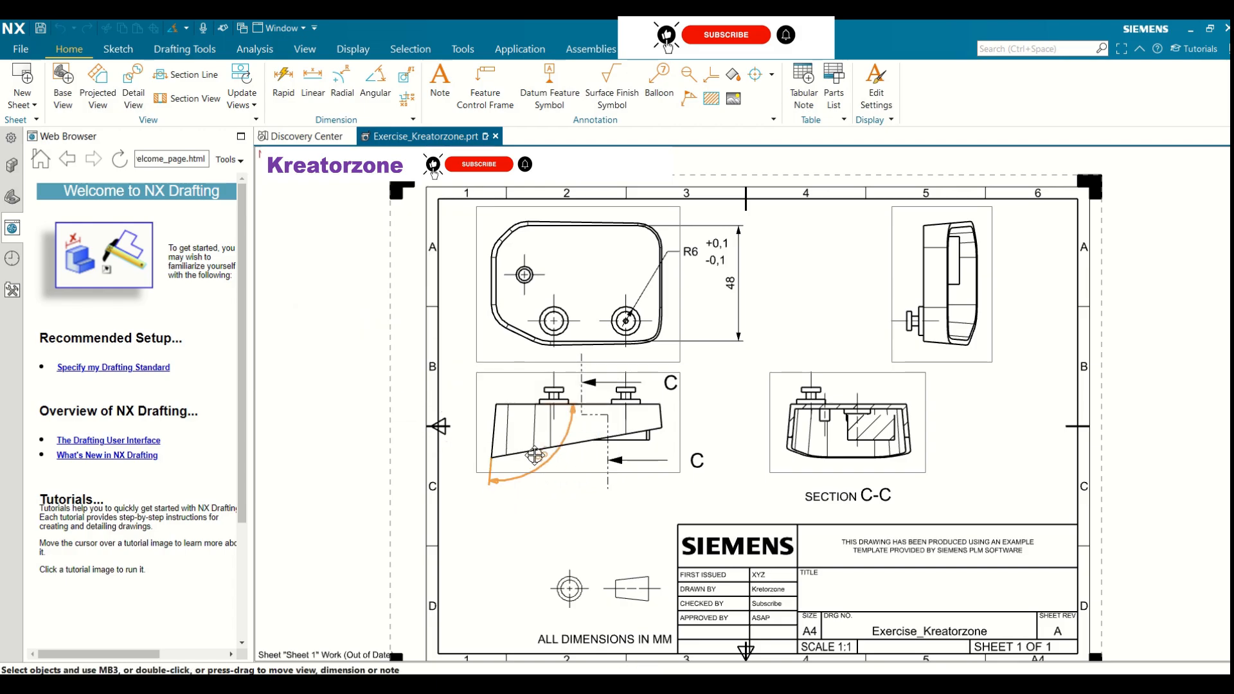
drag(535, 455, 471, 372)
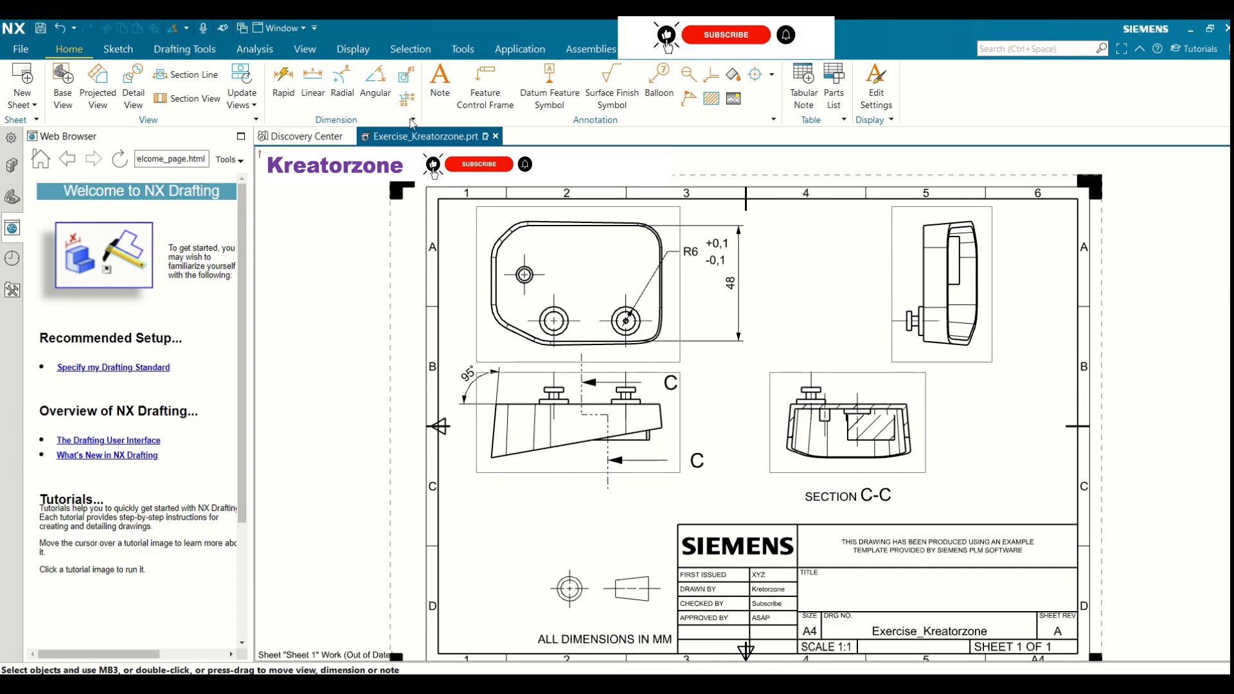
- Add the Chamfer, Thickness, Arc Length and Perimeter Dimension commands to the Dimension group
click(412, 120)
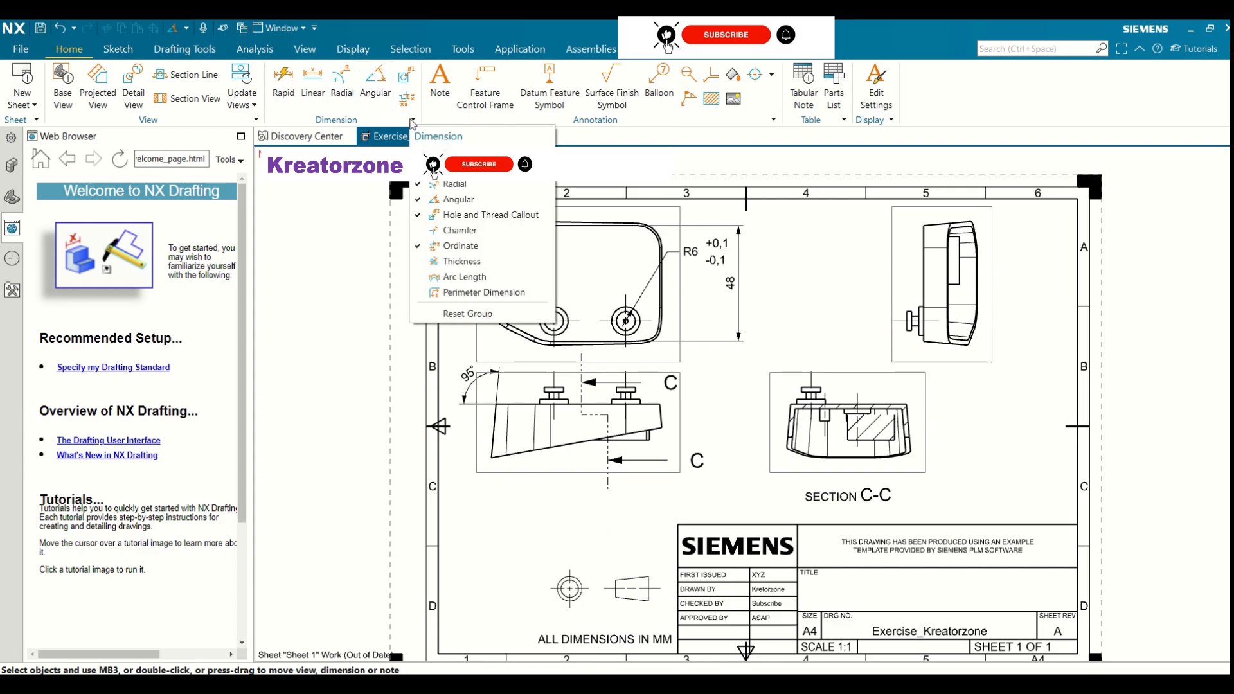
click(442, 232)
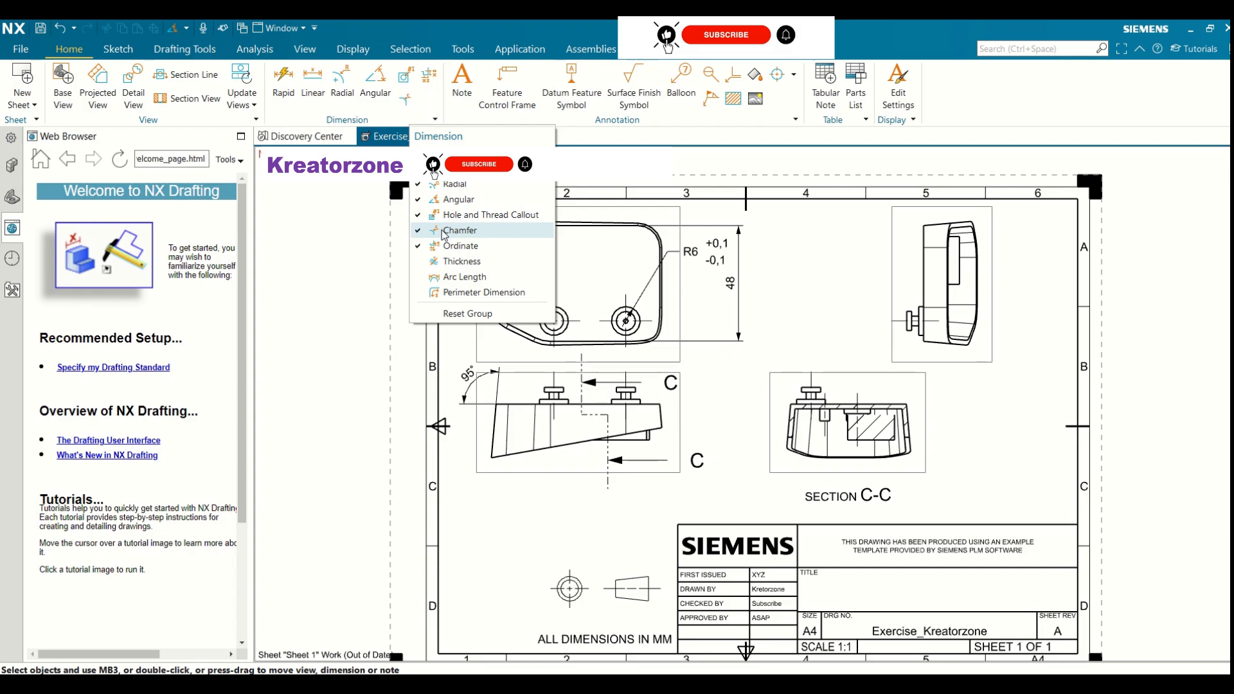
click(439, 264)
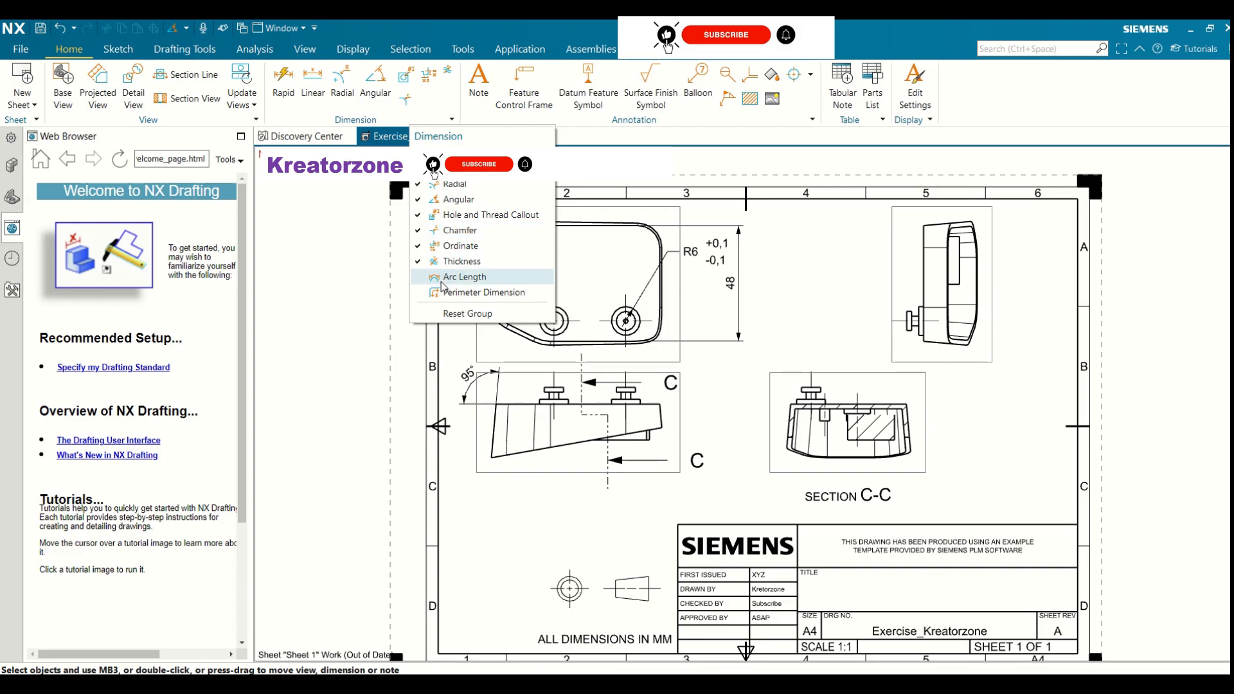
click(441, 280)
click(448, 294)
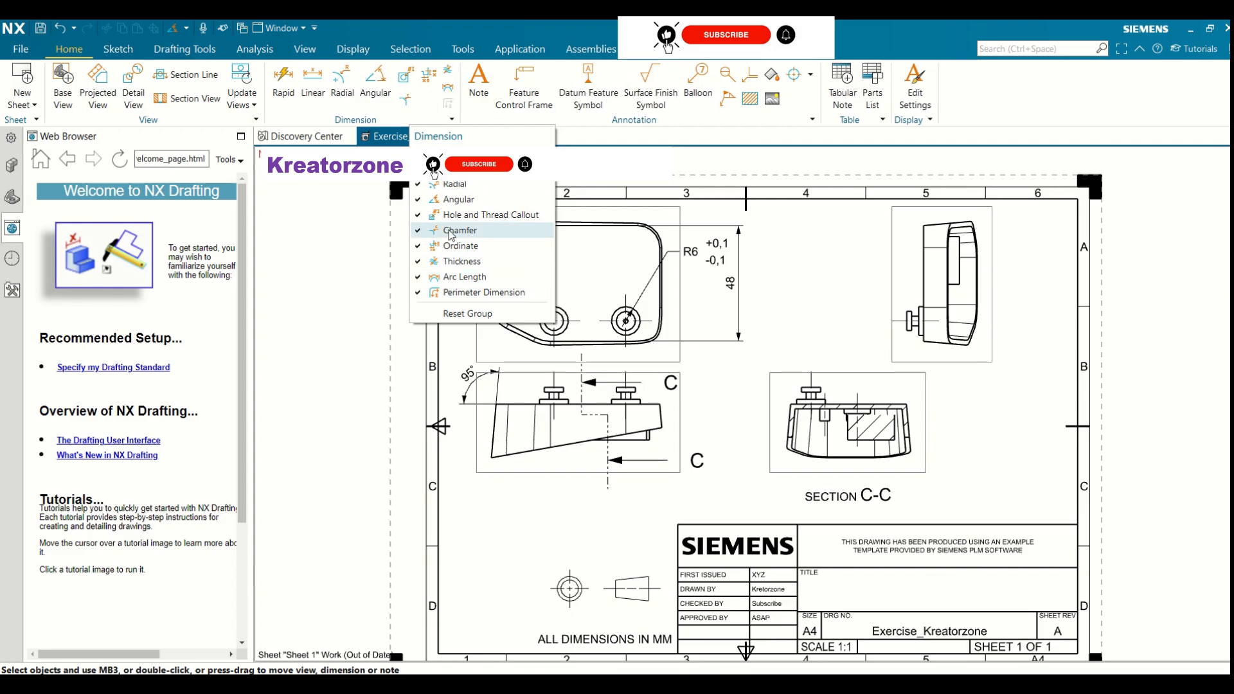
click(424, 122)
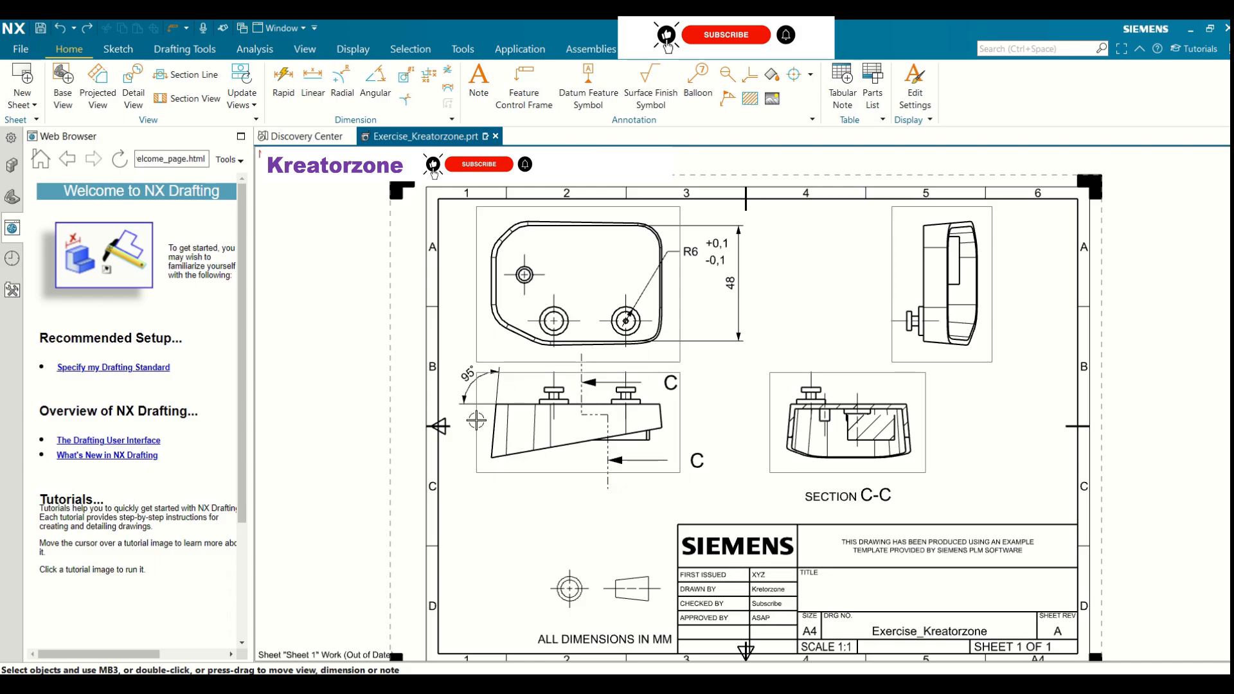
- Enter the text "Drawing for exercise purpose" for a new drawing note
click(479, 93)
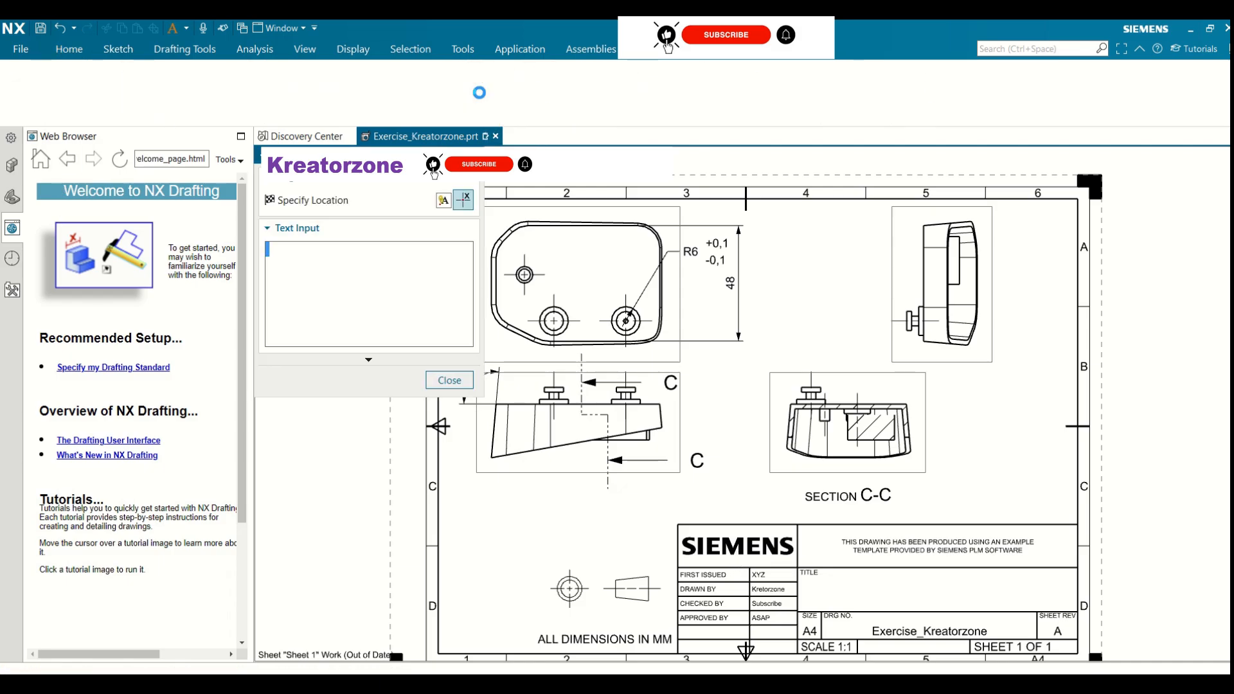
click(327, 260)
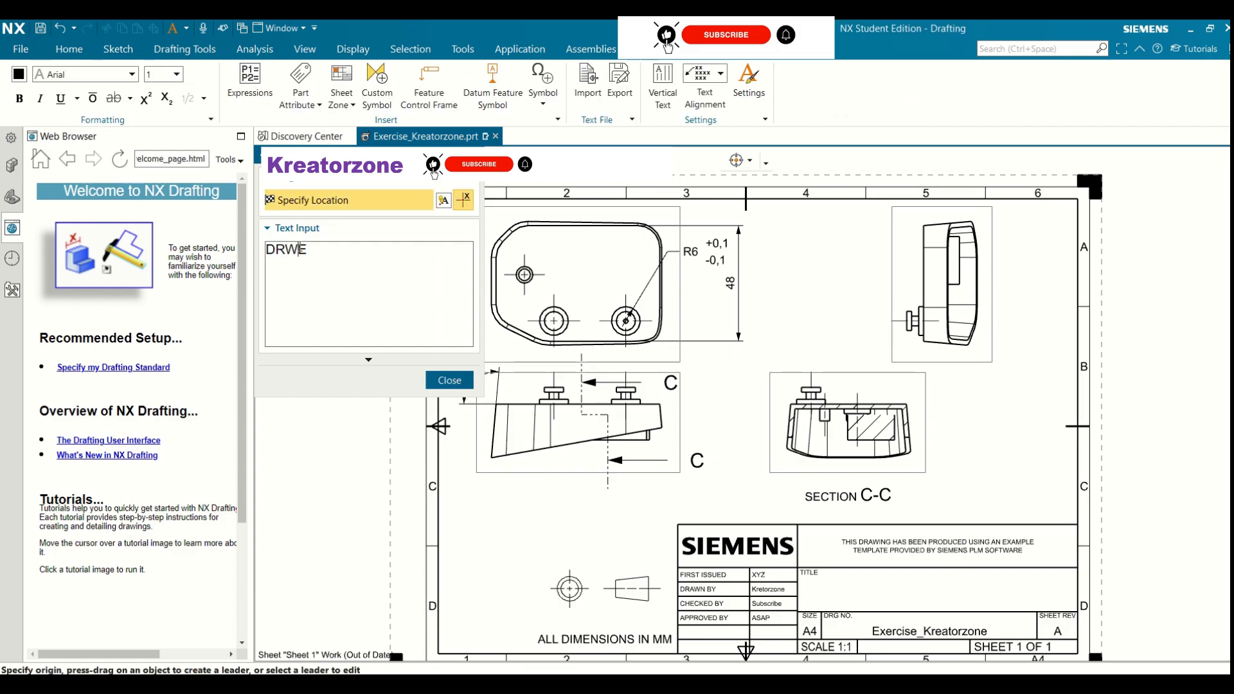
drag(307, 249, 253, 249)
key(BackSpace)
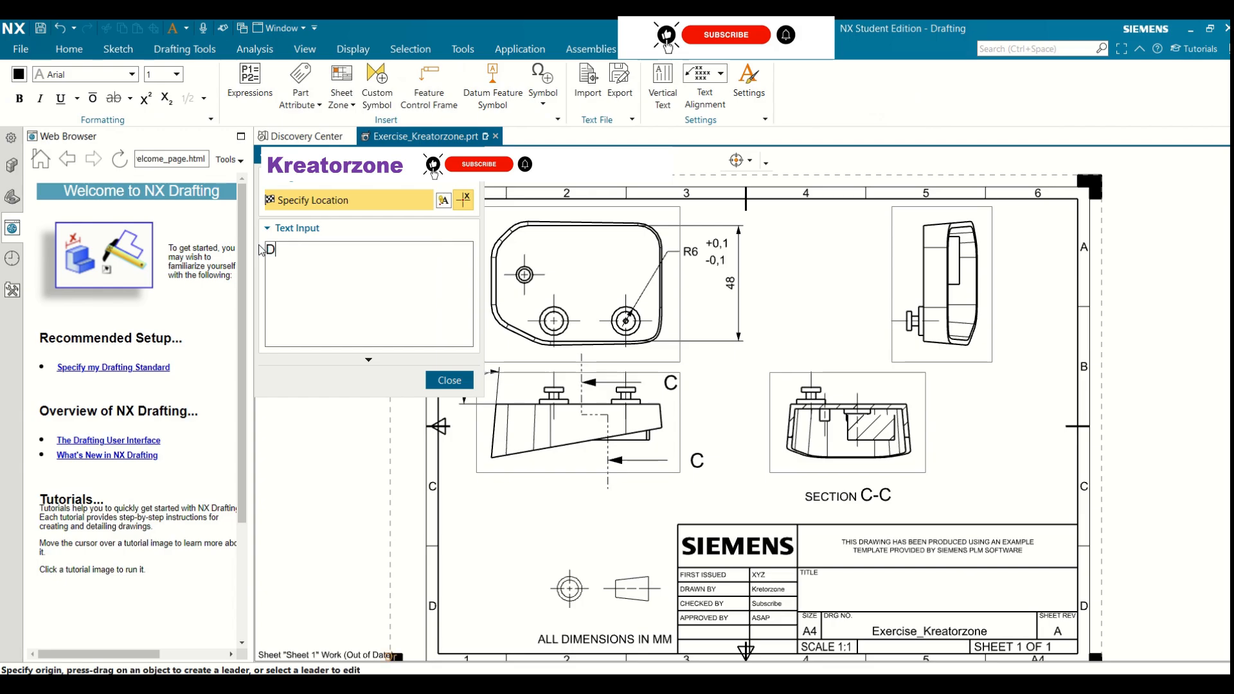
text(awing to be)
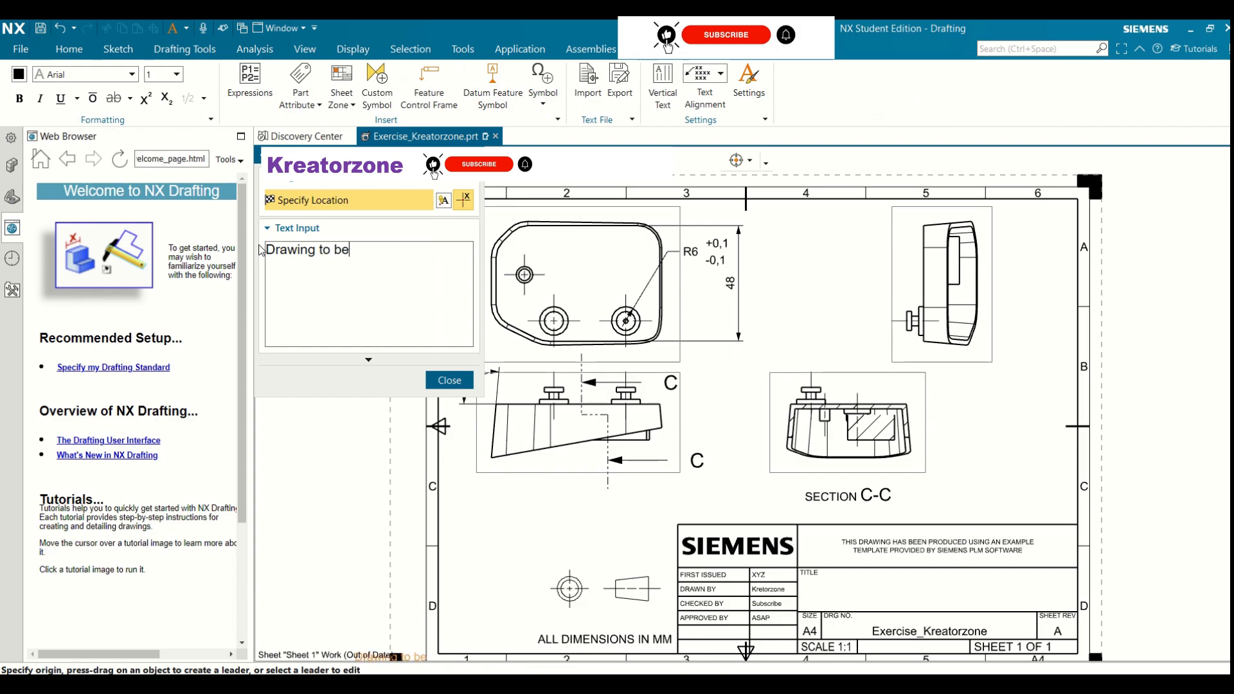
text( in)
key(BackSpace)
key(BackSpace)
key(BackSpace)
key(BackSpace)
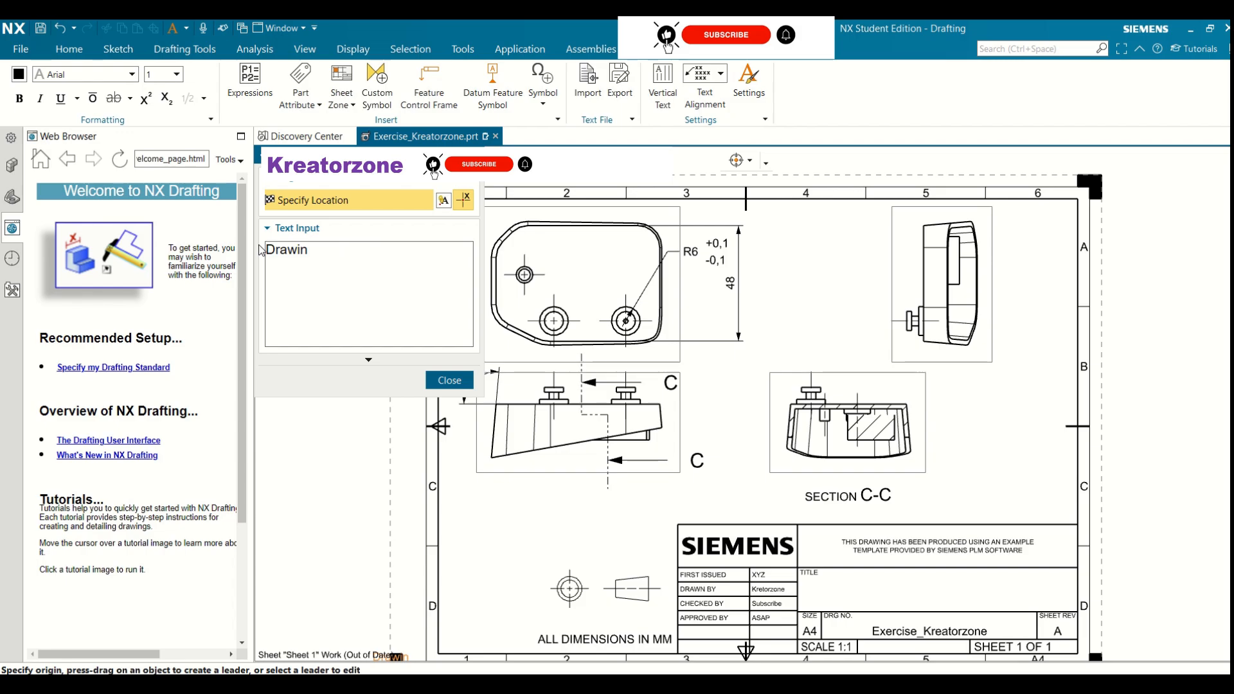
text(g for exer)
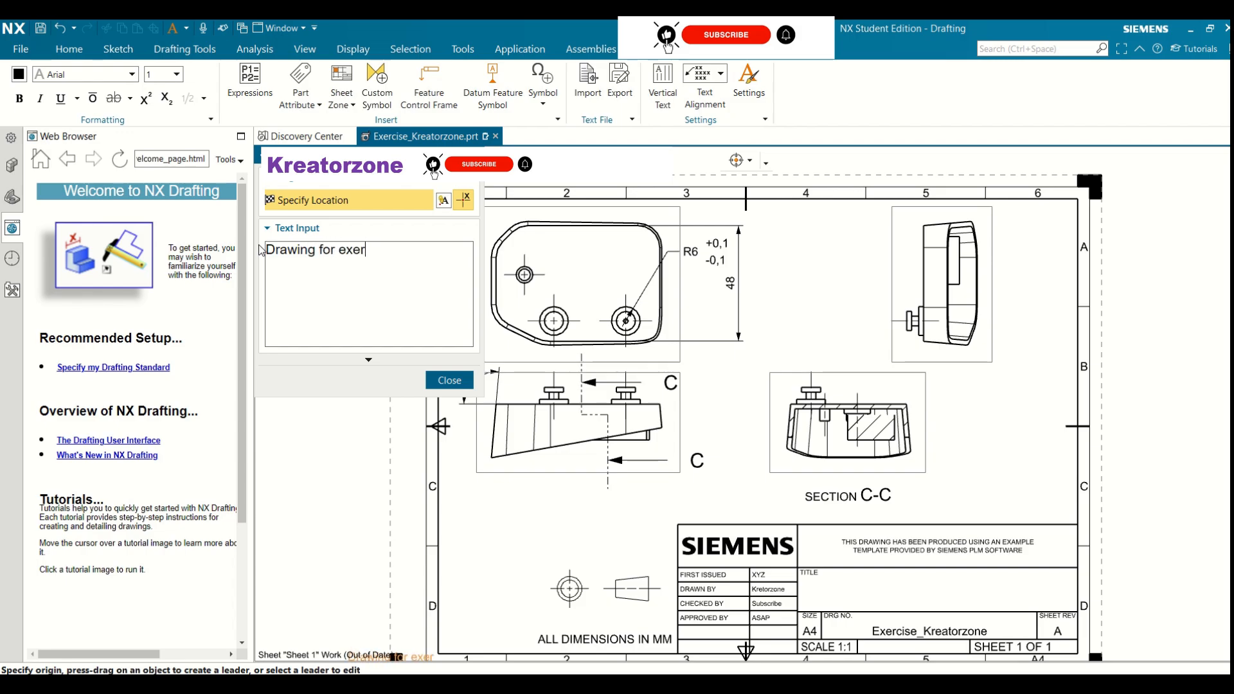
text(cise purpose)
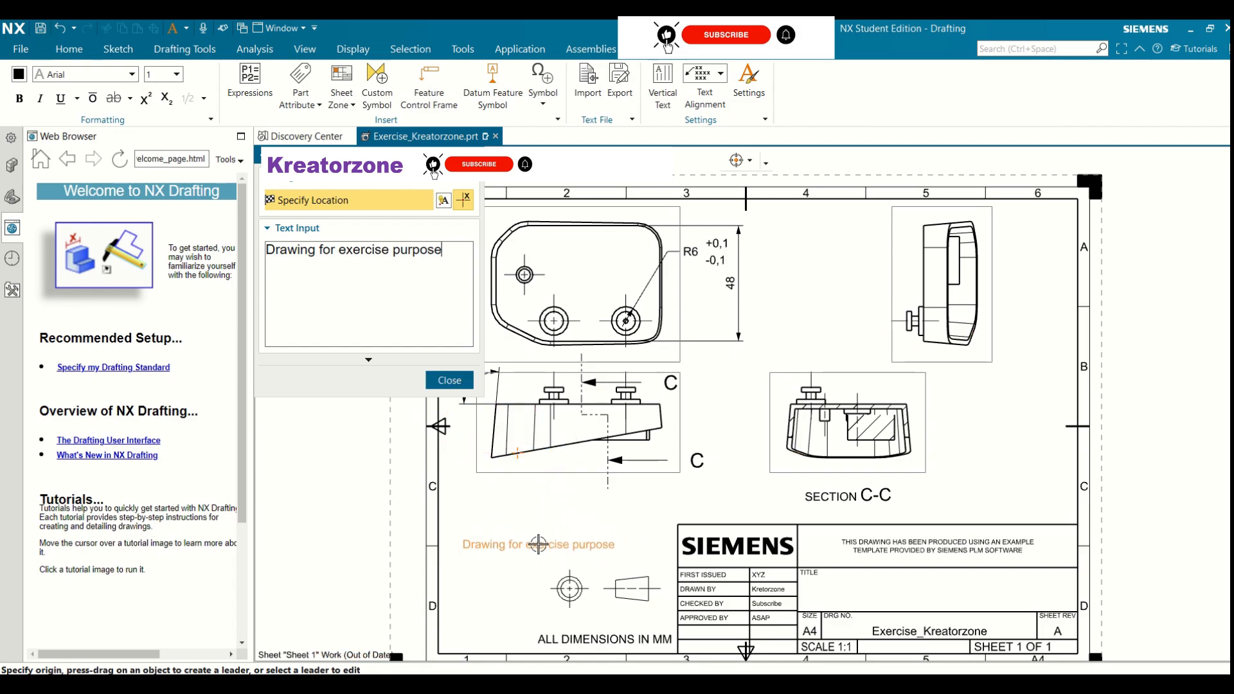
- Place the note beside the title block and shift it right so it sits centred above the projection symbol
click(537, 544)
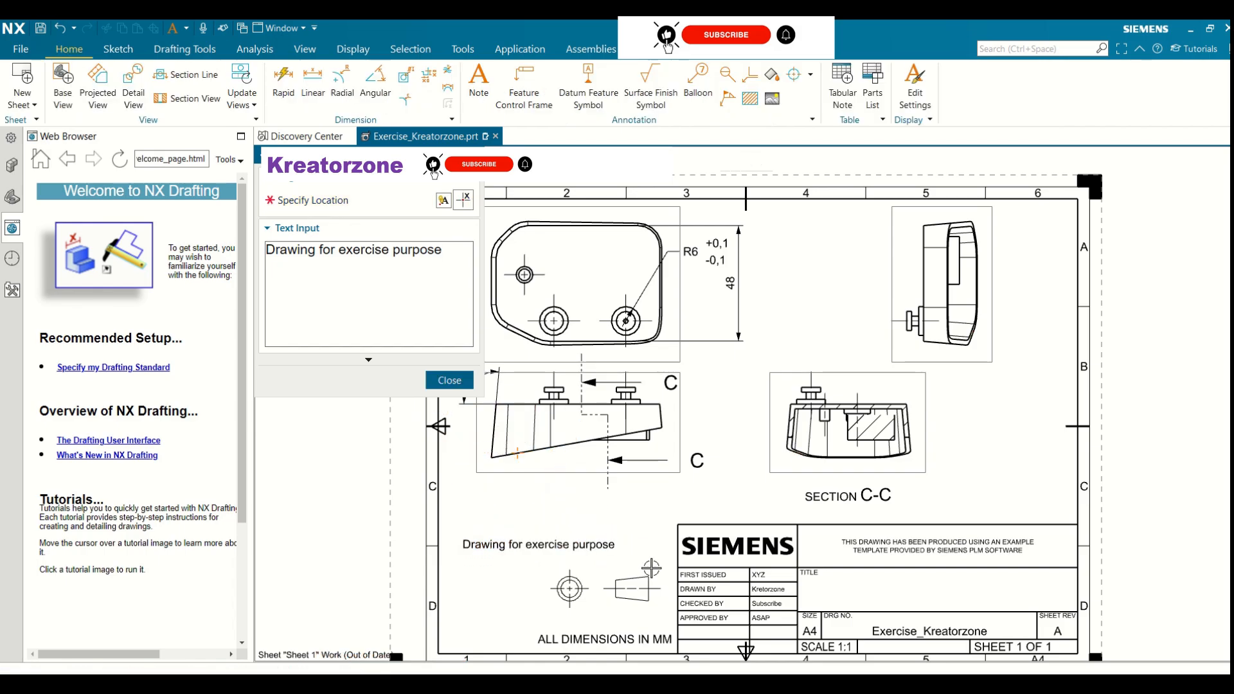
click(449, 380)
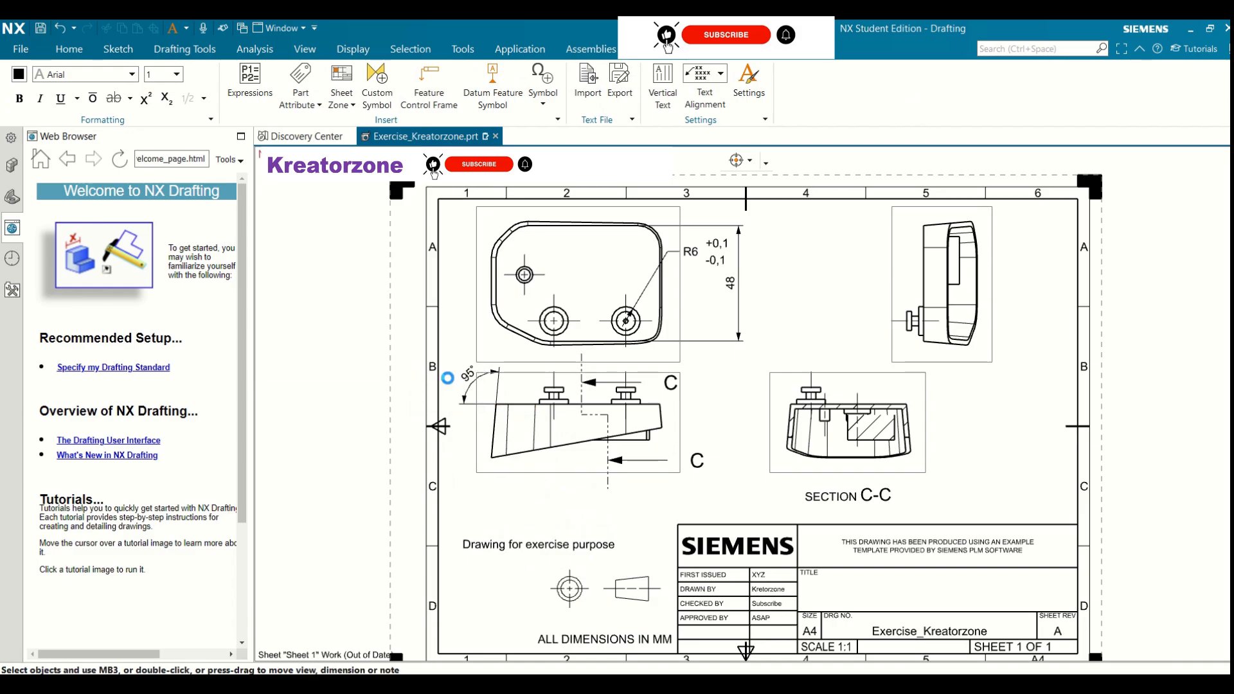
click(557, 548)
mouse_move(582, 543)
mouse_down()
mouse_move(588, 514)
mouse_move(560, 545)
mouse_move(1019, 495)
mouse_move(958, 580)
mouse_move(604, 535)
mouse_move(548, 553)
mouse_move(544, 622)
mouse_move(554, 620)
mouse_move(536, 523)
mouse_move(583, 550)
mouse_up()
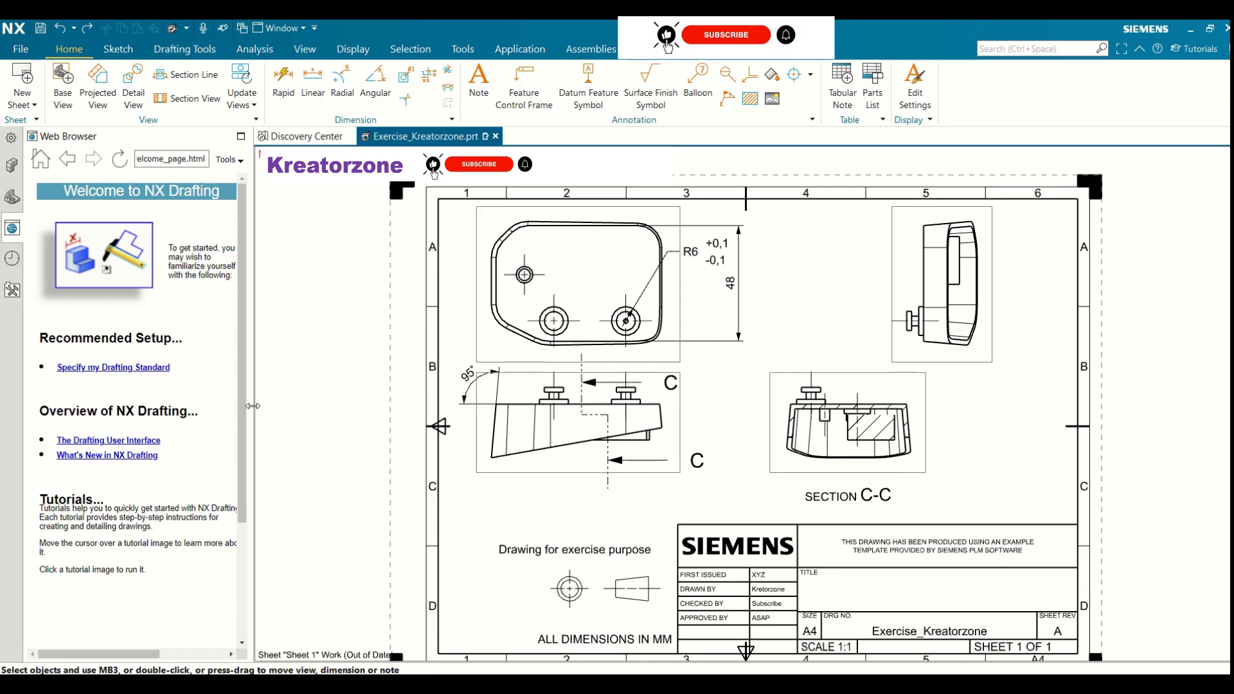
- Add a straightness feature control frame between the top and side views, with a plain leader to the side view's left edge
drag(253, 406, 96, 412)
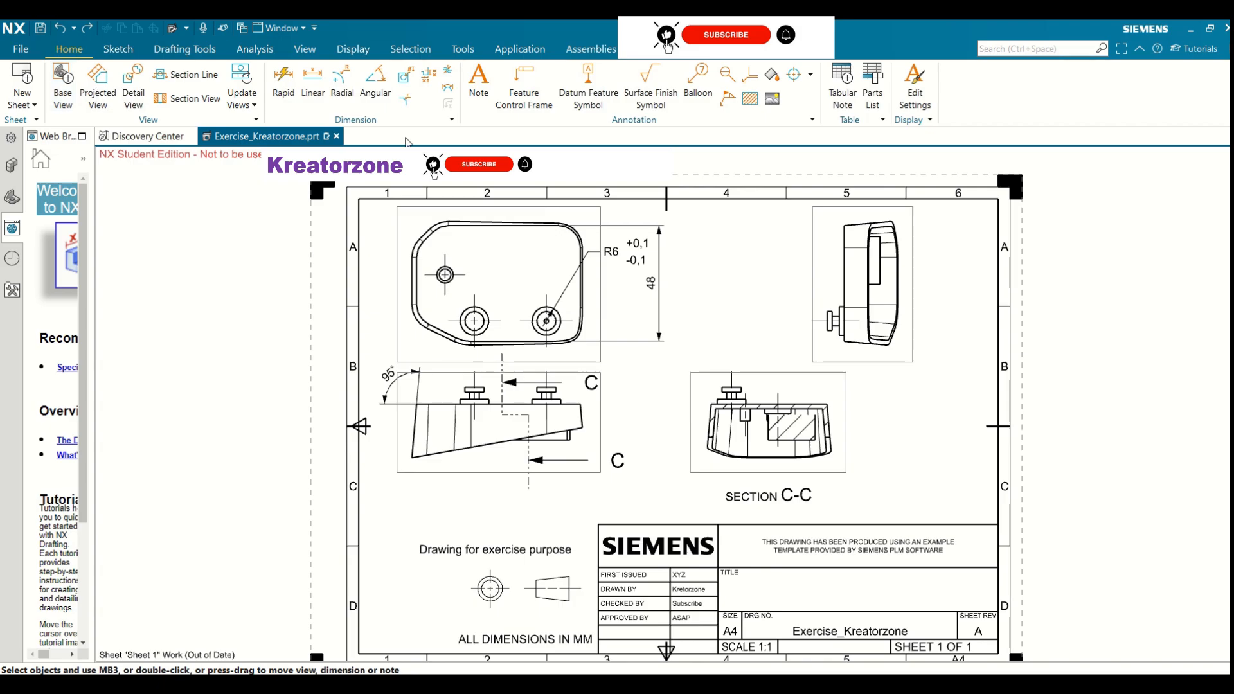
click(524, 97)
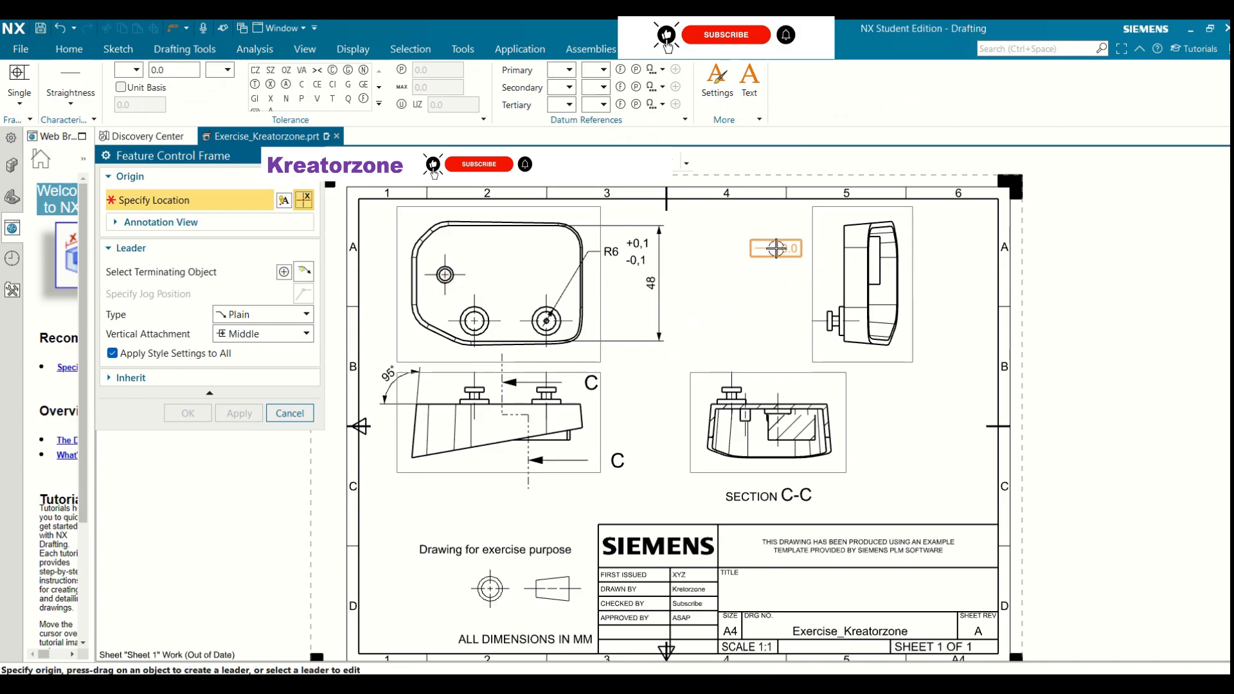
click(776, 248)
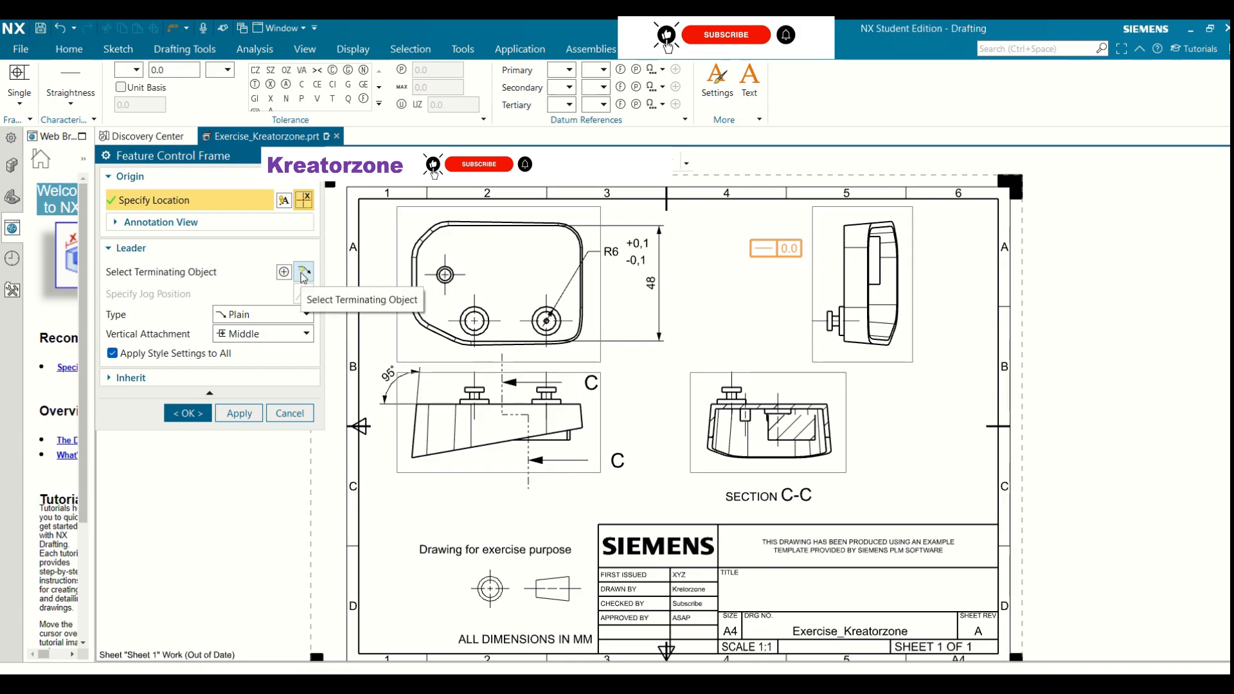
click(119, 253)
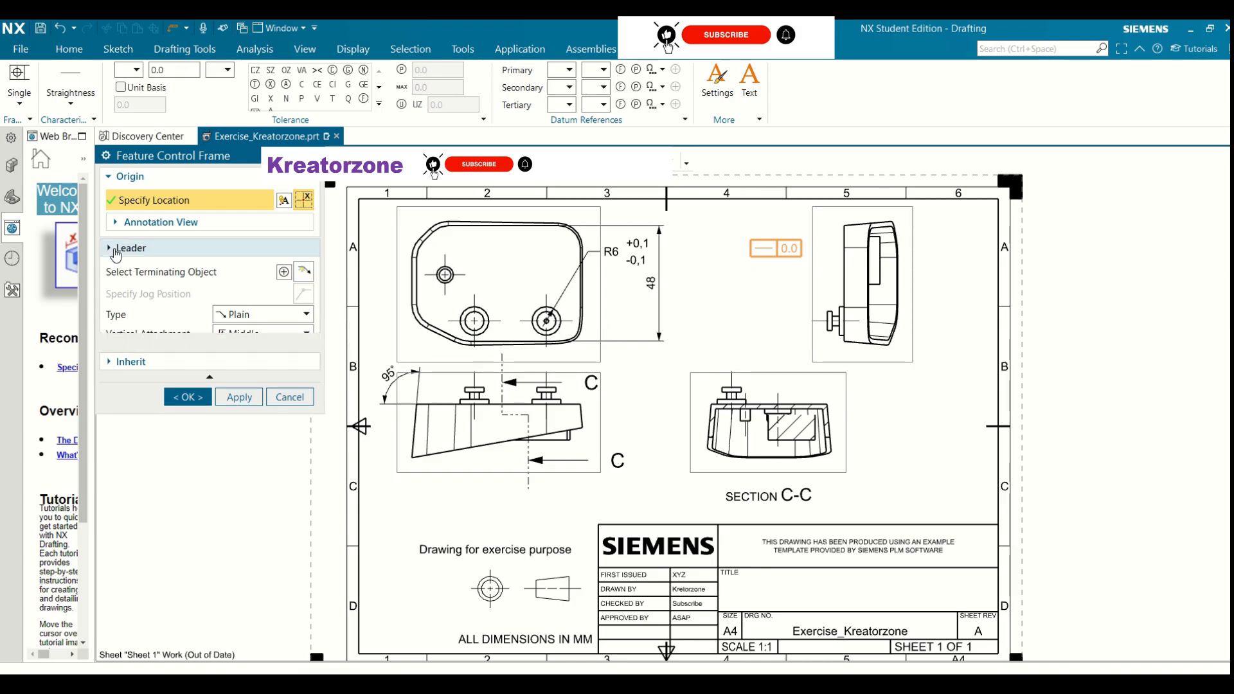
click(118, 253)
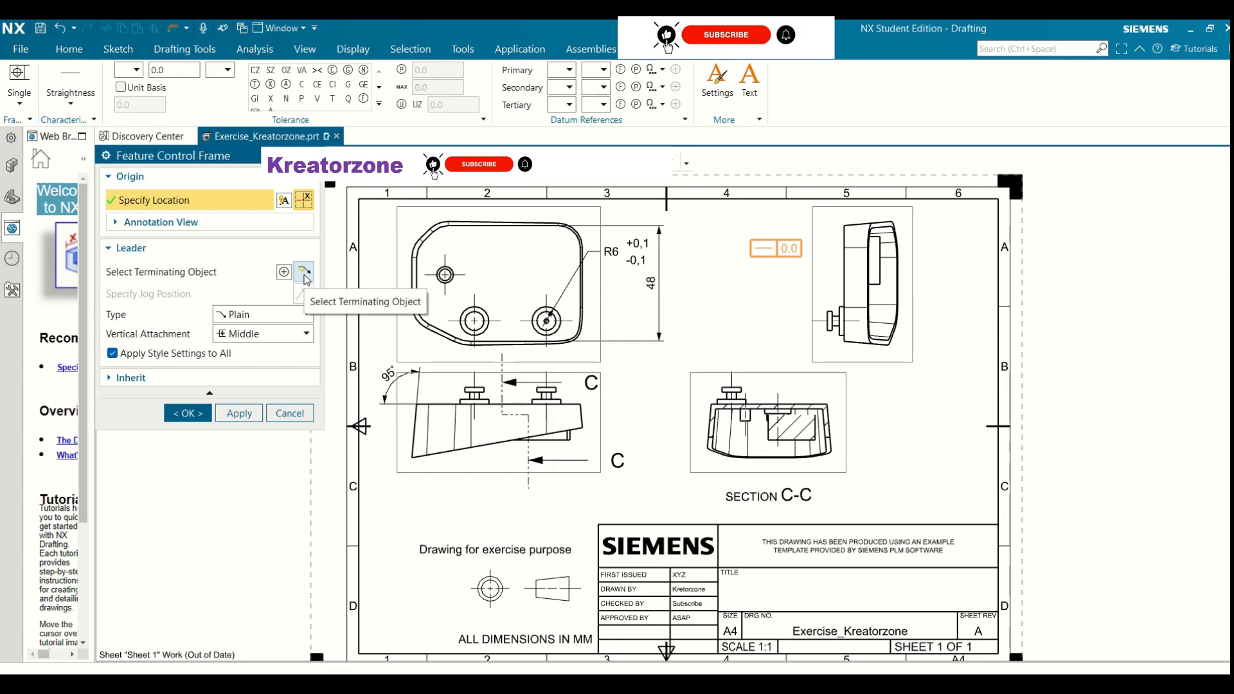
click(305, 275)
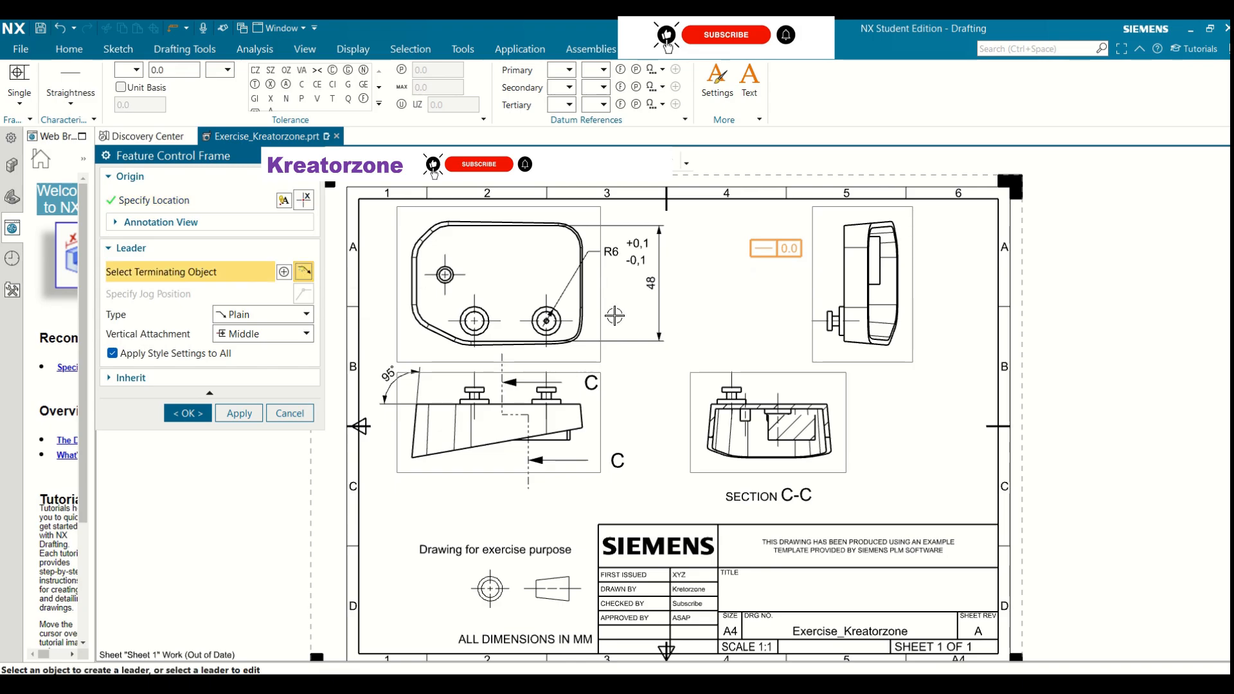
click(842, 275)
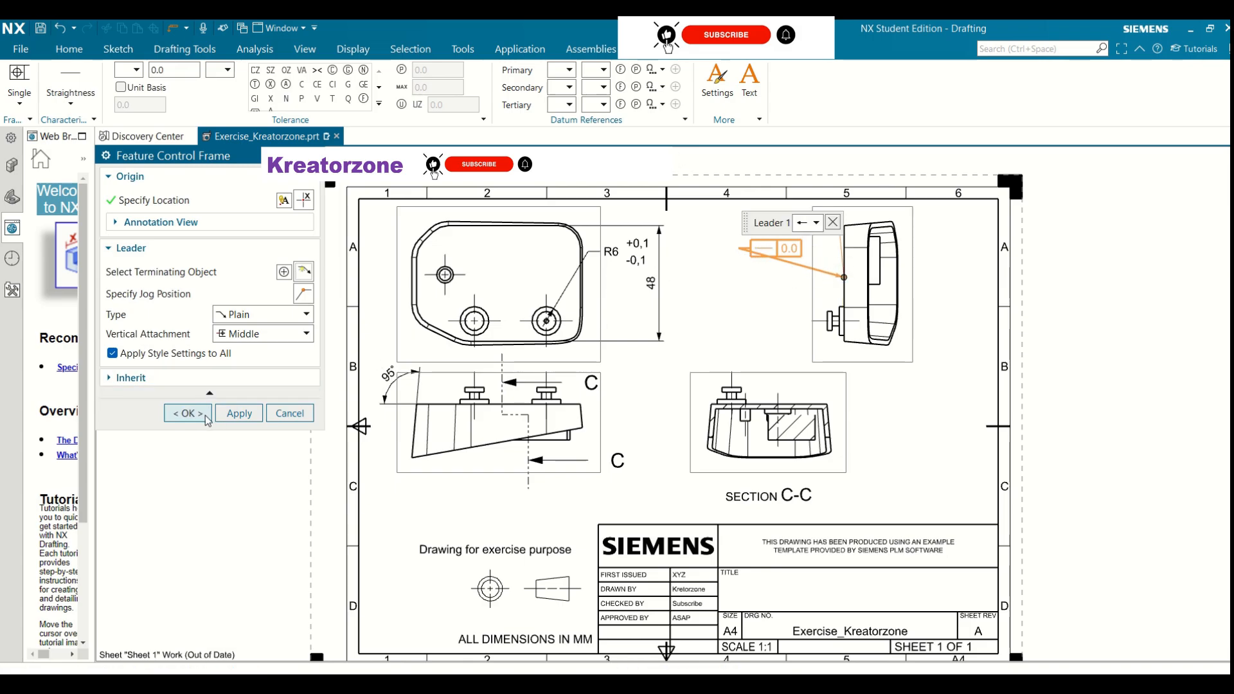
click(187, 413)
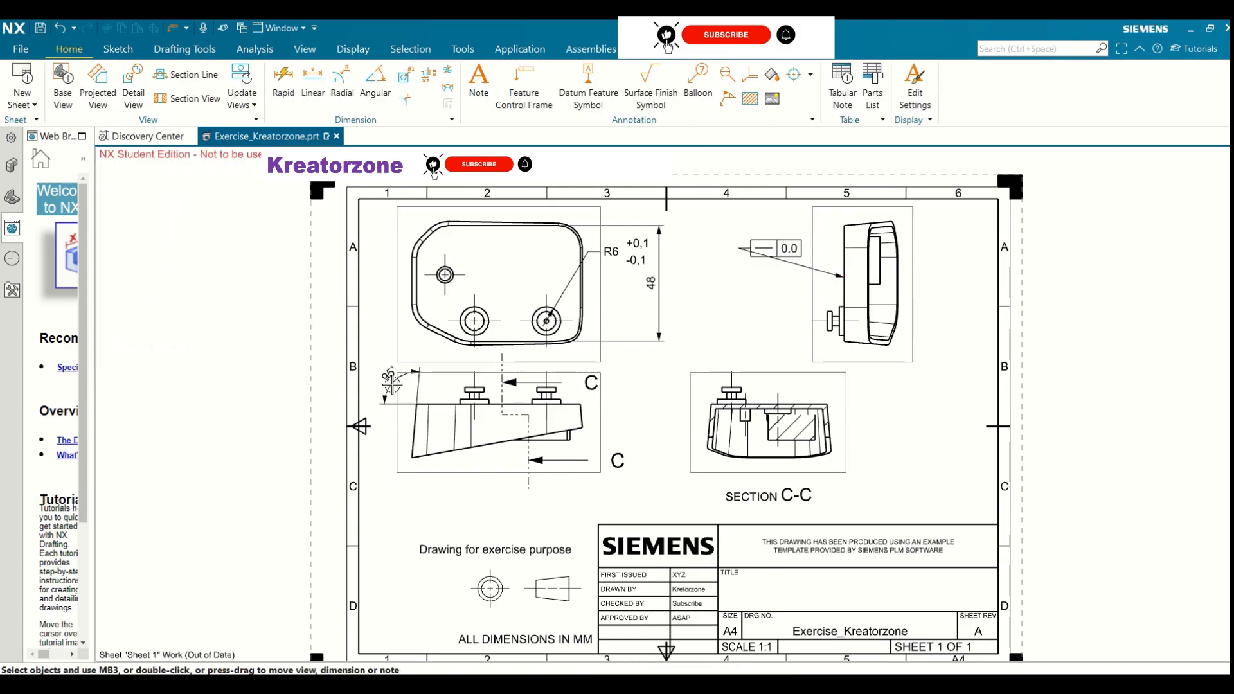
- Edit the feature control frame's location and move it to the right of the side view
click(784, 250)
double_click(783, 247)
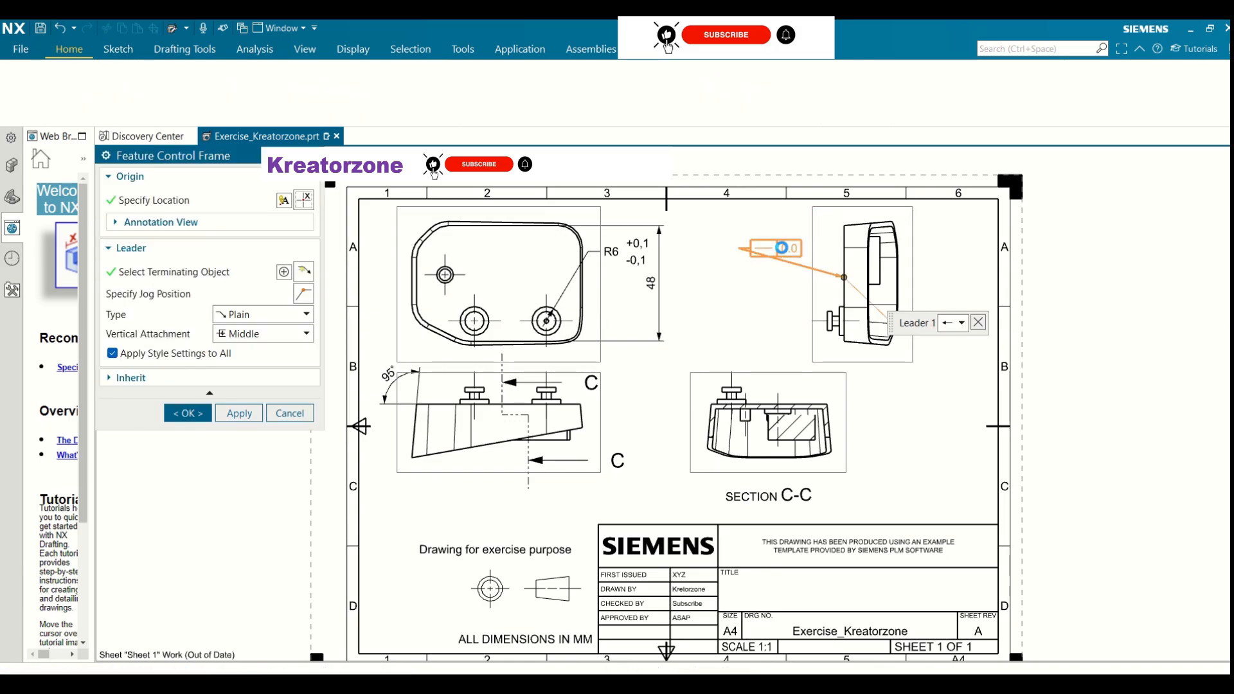
click(145, 205)
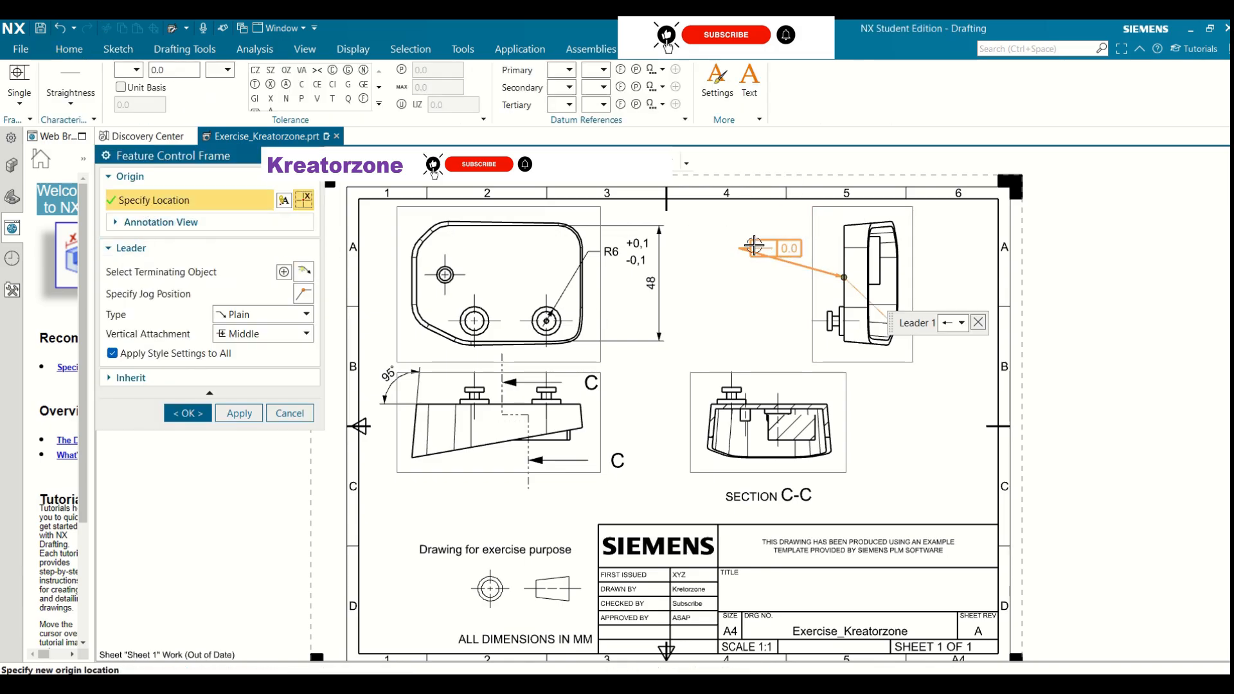
drag(775, 248, 957, 245)
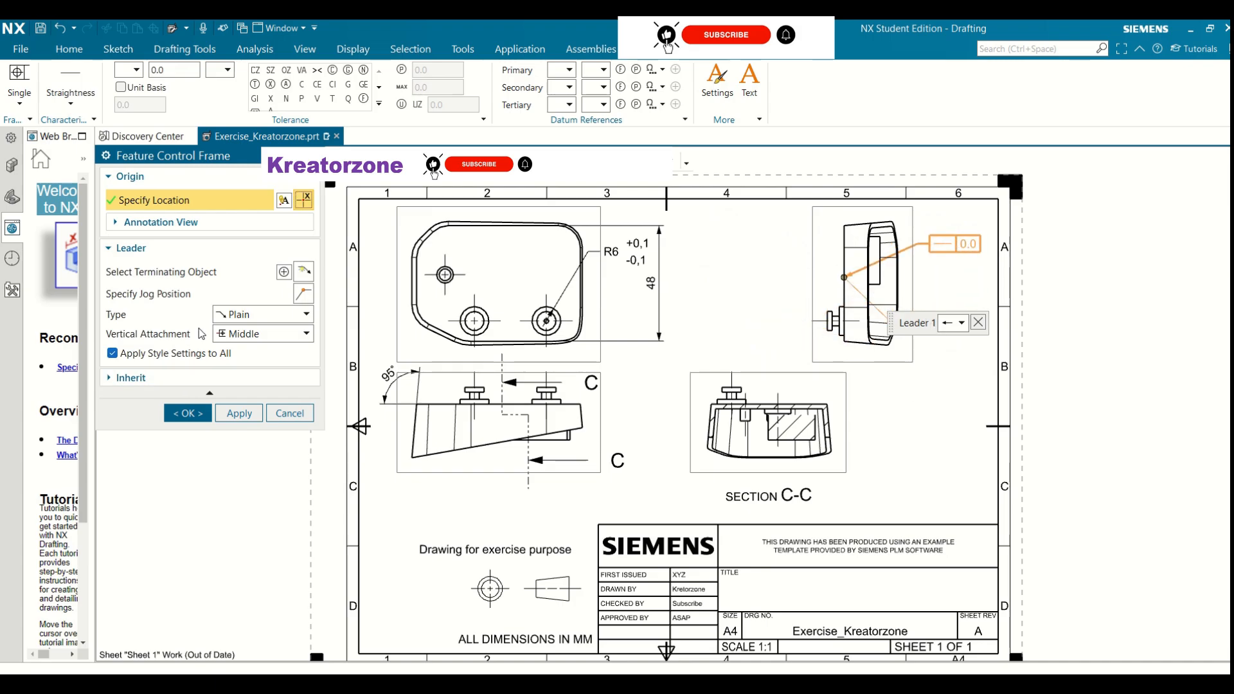
- Accept the feature control frame's relocation and reopen the frame for editing
click(188, 414)
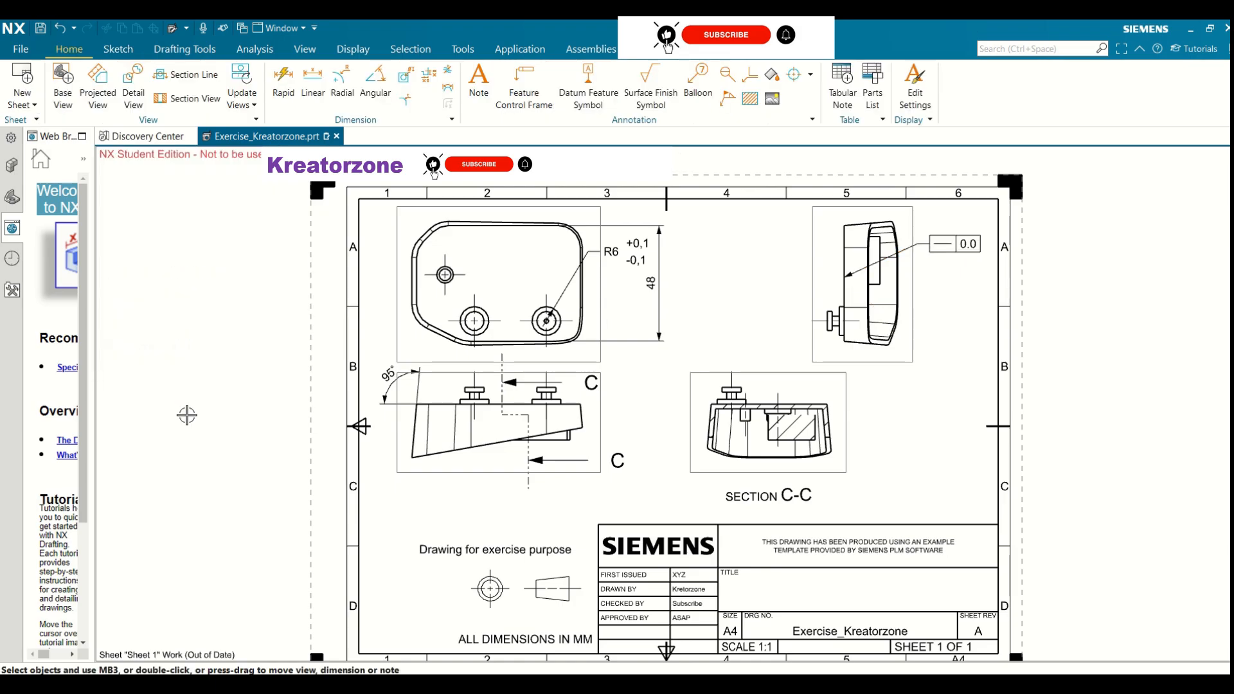
click(955, 245)
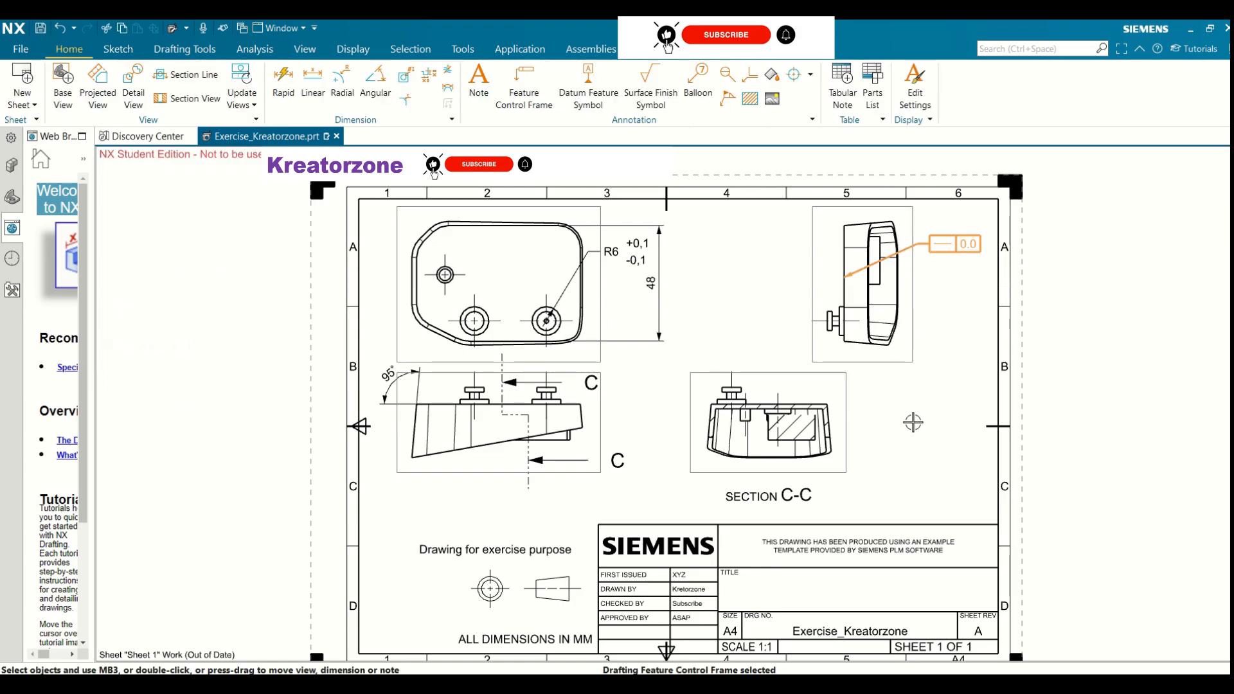
double_click(955, 245)
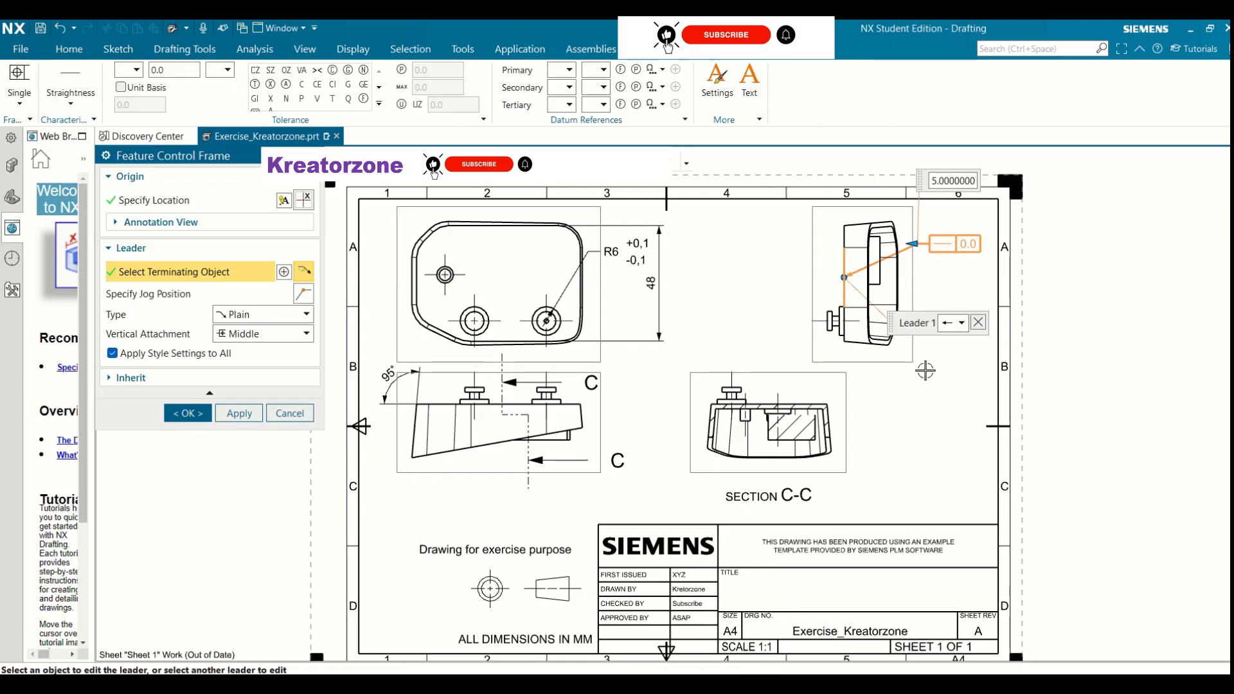
click(71, 97)
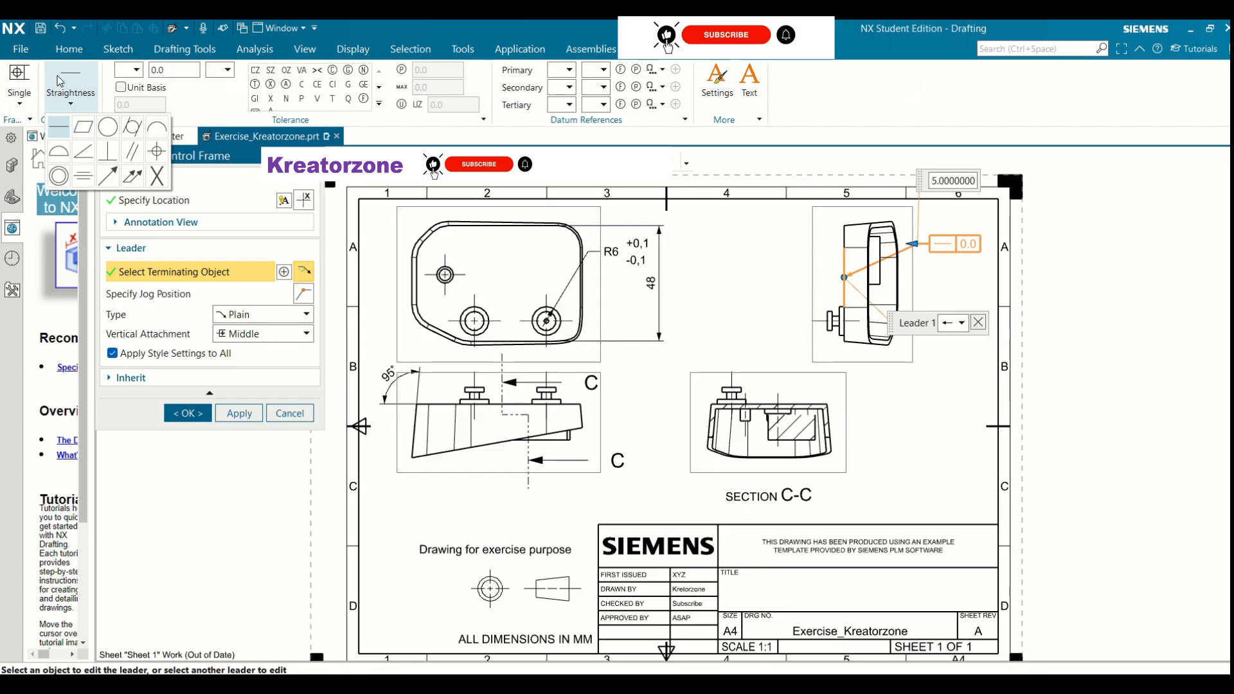
- Try the composite frame style on the feature control frame and return it to single
click(26, 103)
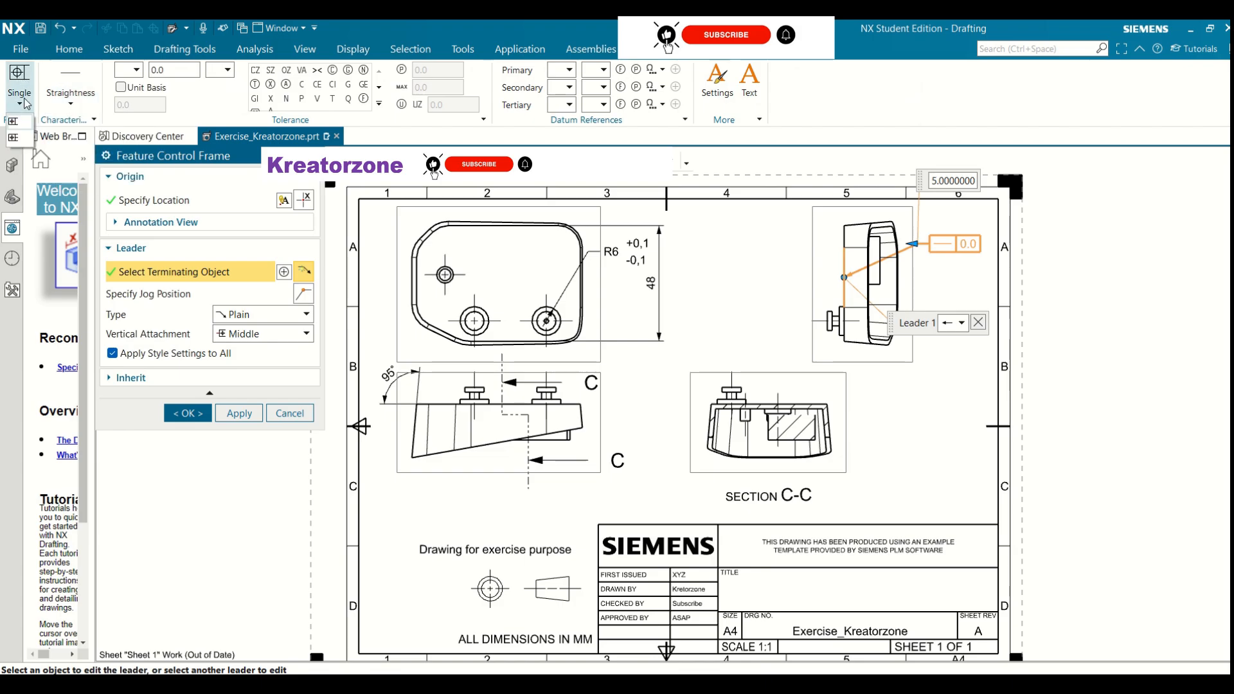
click(13, 138)
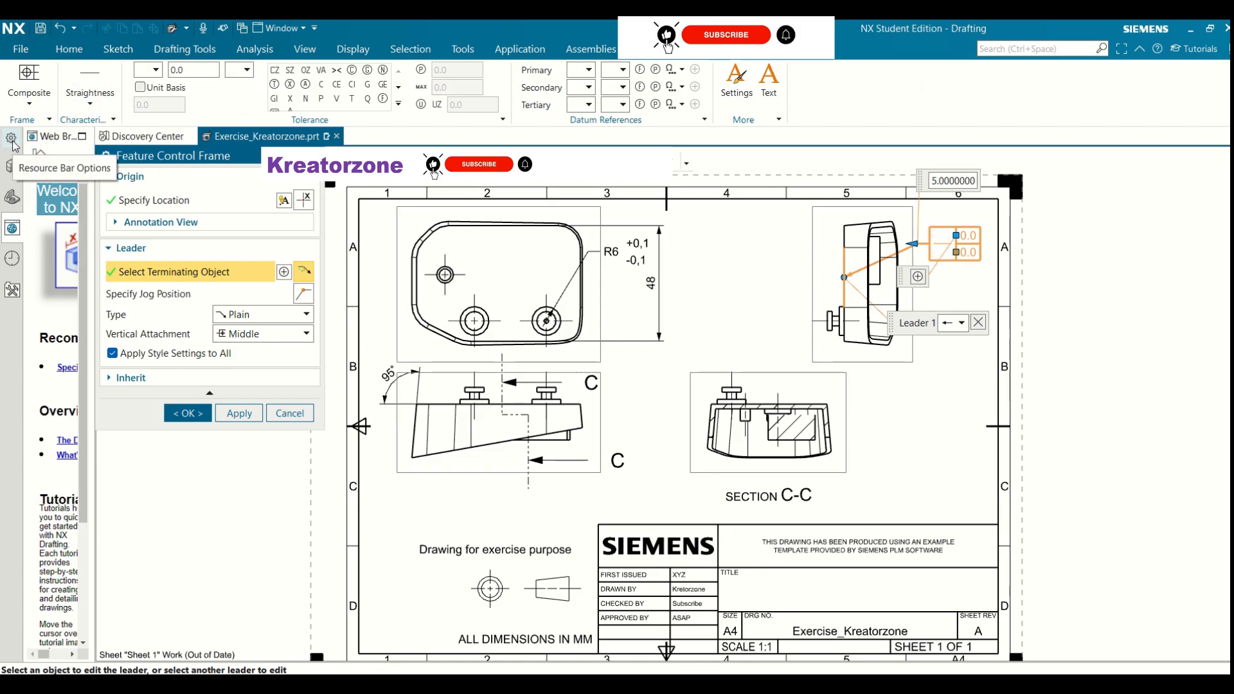
click(30, 103)
click(29, 123)
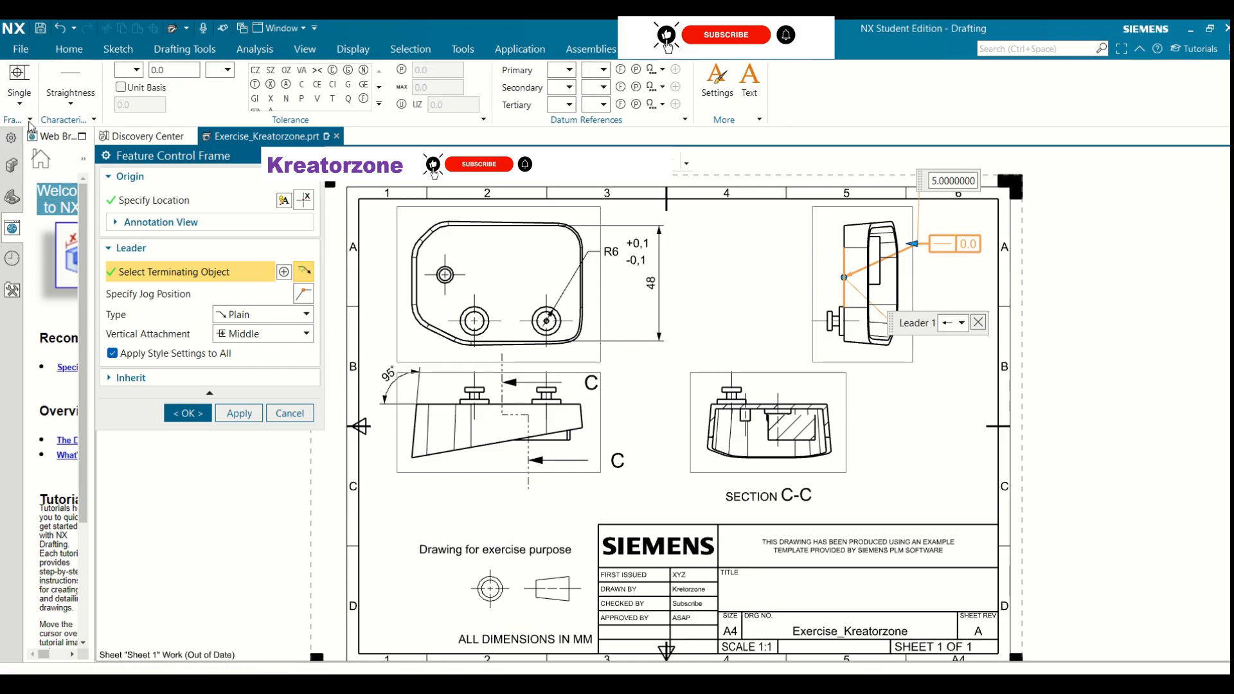
- Change the feature control frame's characteristic to Flatness and set its tolerance to 0.2
click(75, 108)
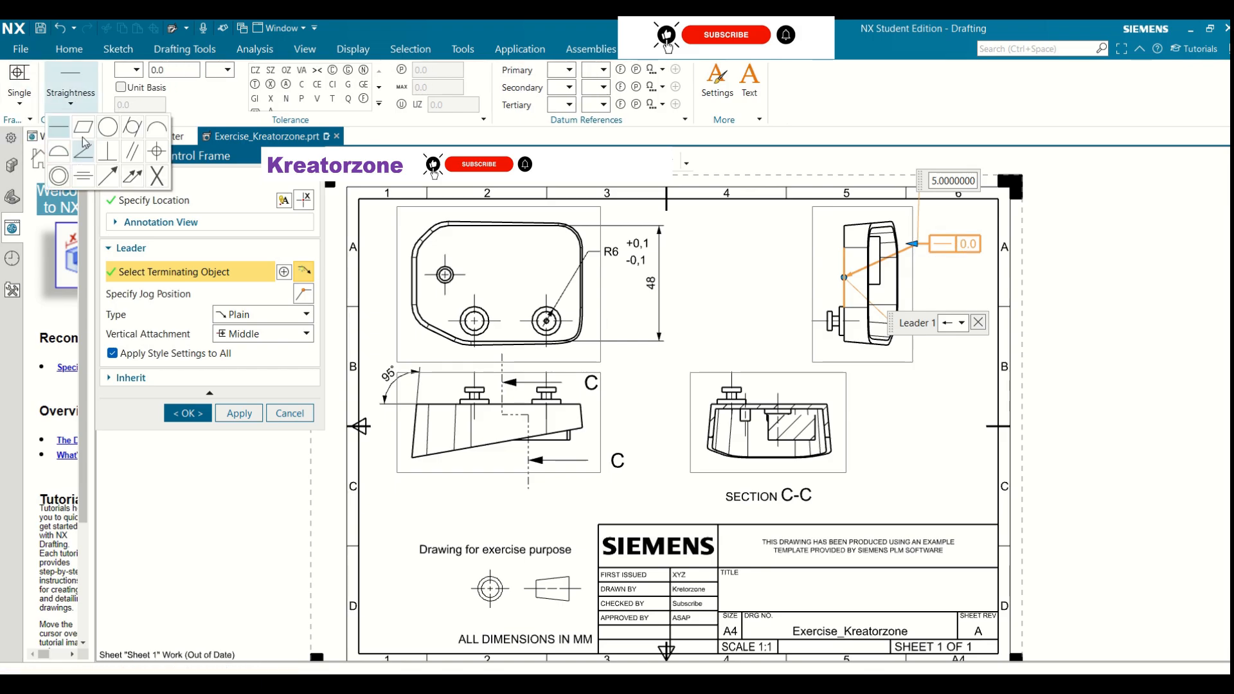
click(157, 152)
click(72, 106)
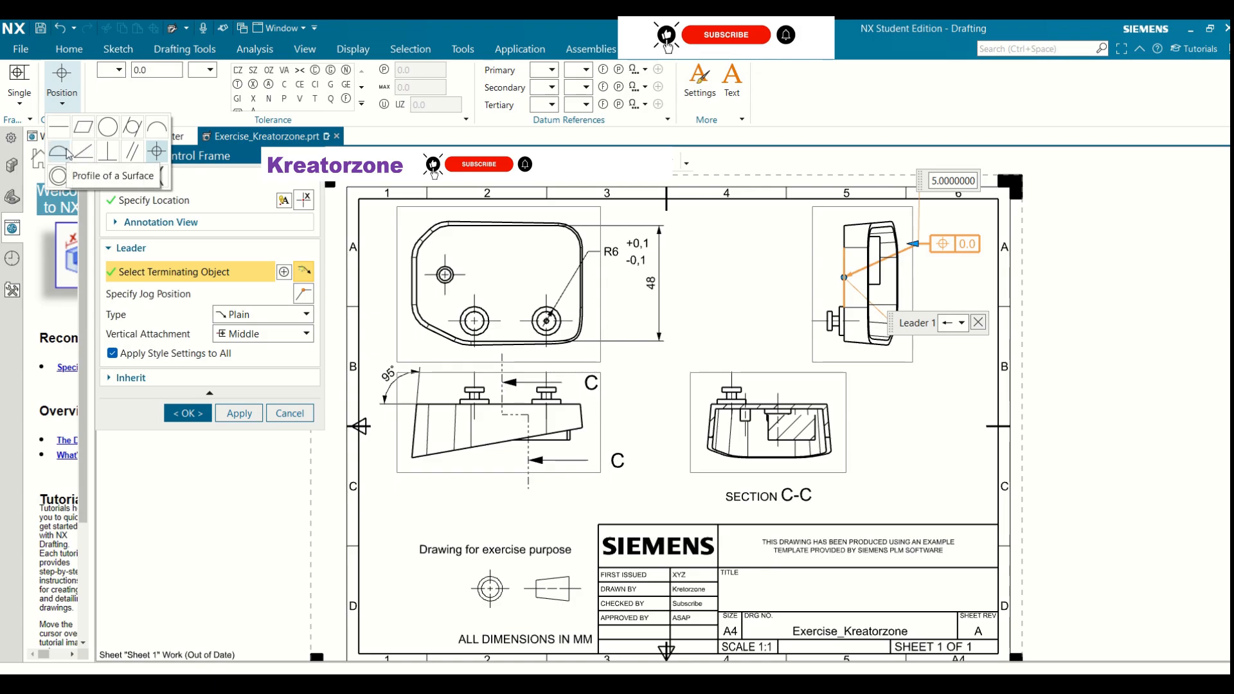
click(95, 132)
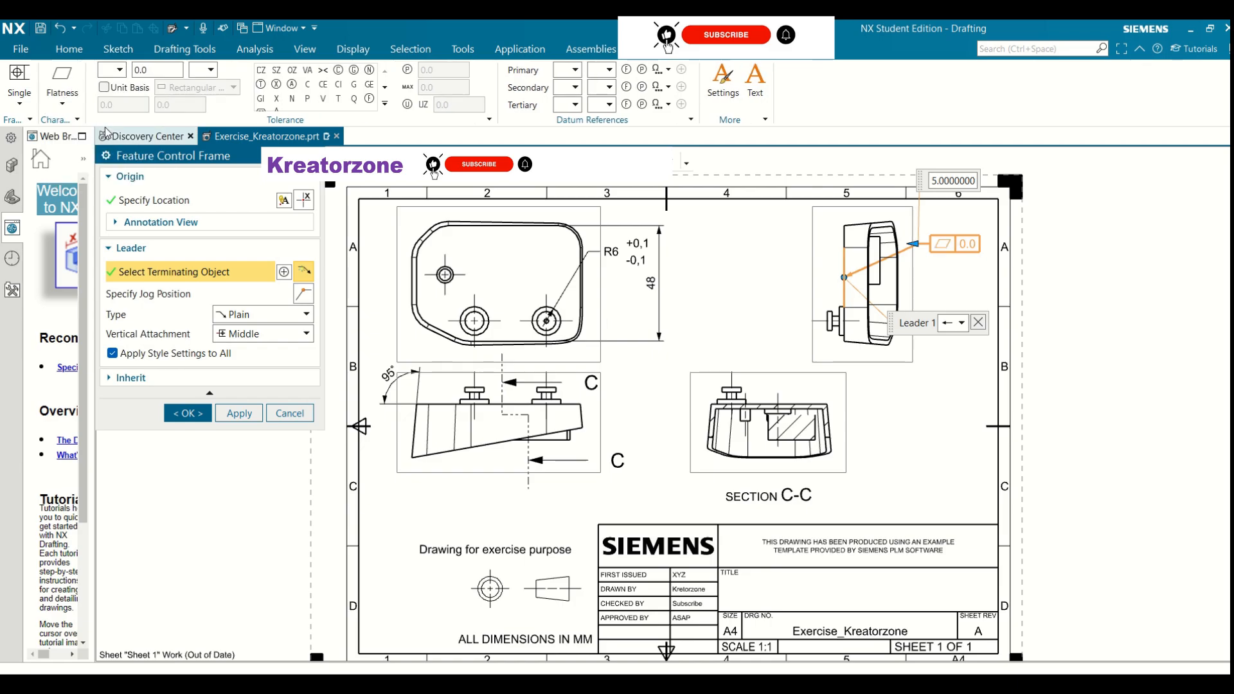
click(151, 71)
text(0.2)
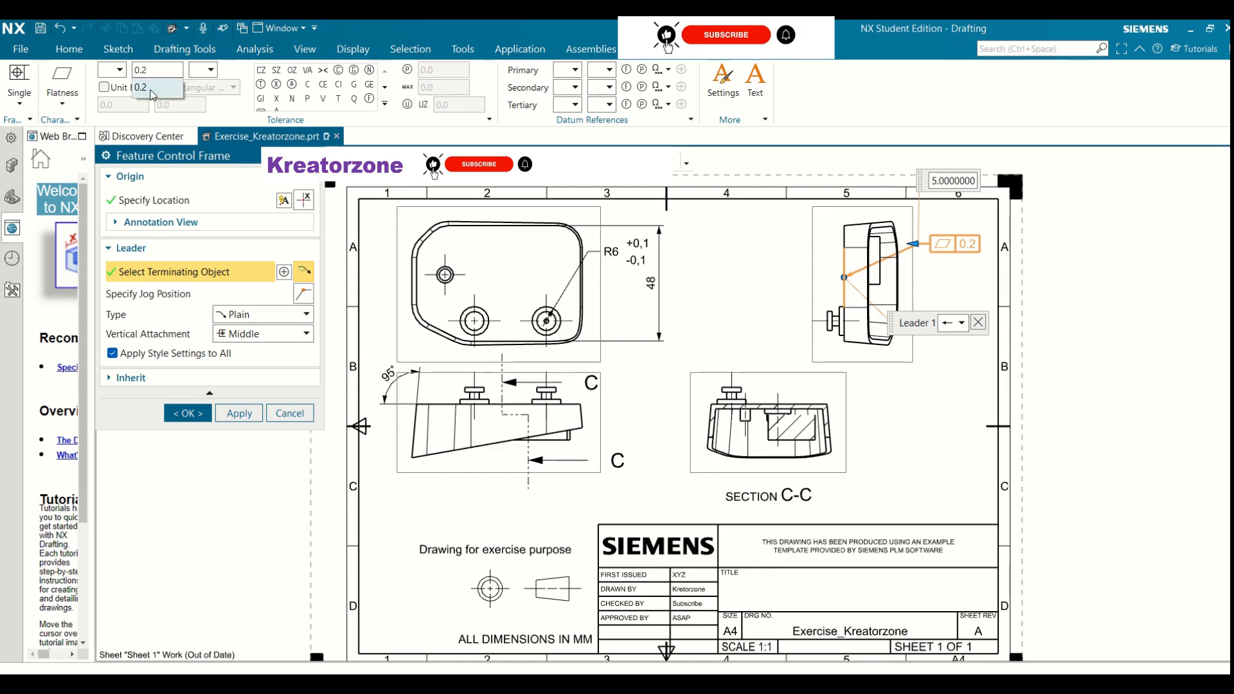
- Try the L and M material condition modifiers on the flatness tolerance and clear the modifier again
click(204, 72)
click(196, 102)
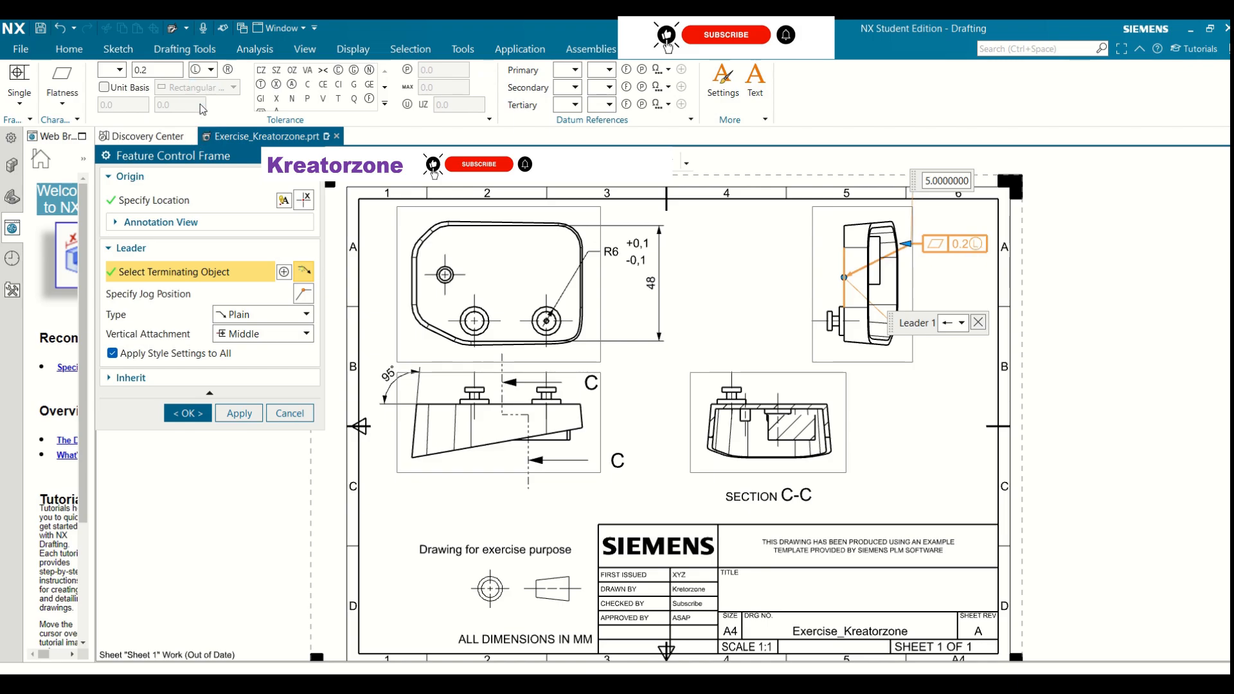
click(209, 70)
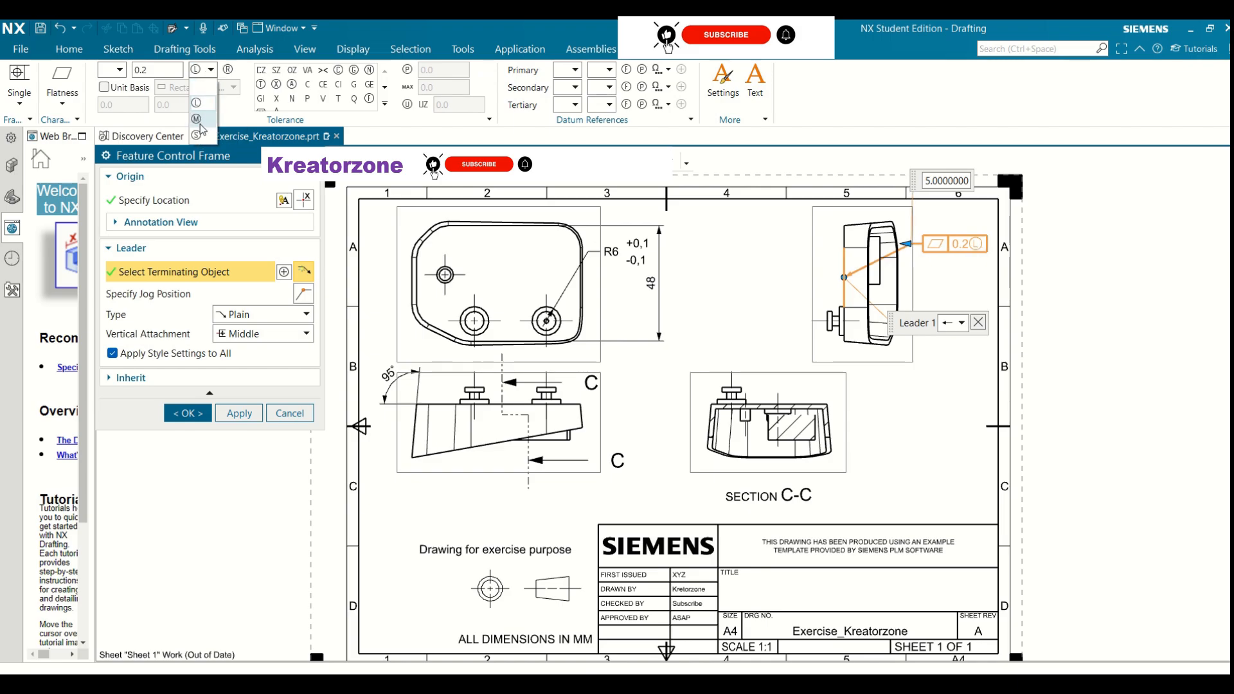
click(197, 119)
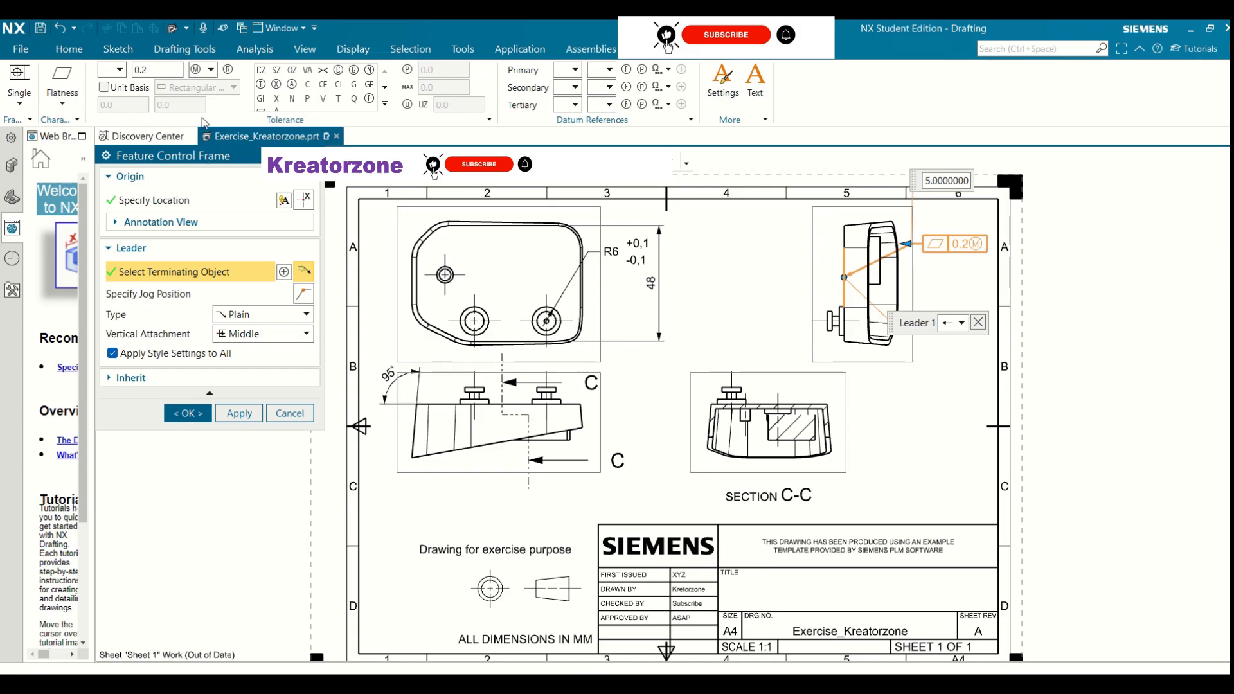
click(211, 71)
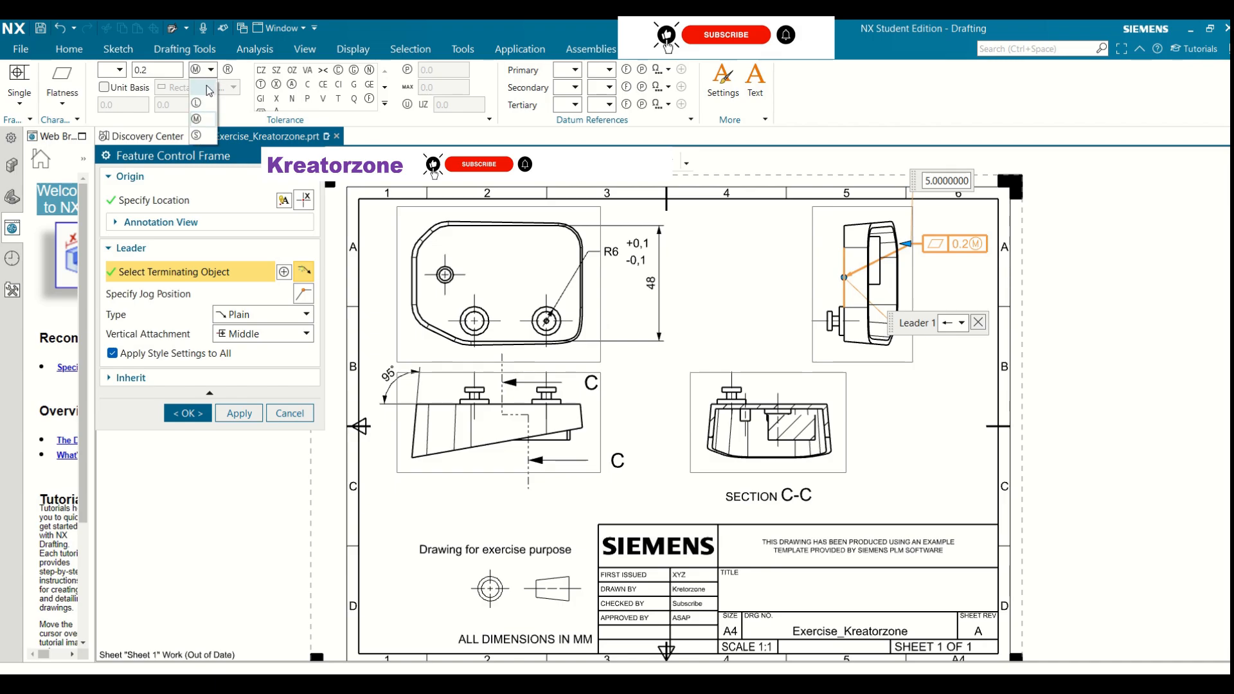
click(199, 86)
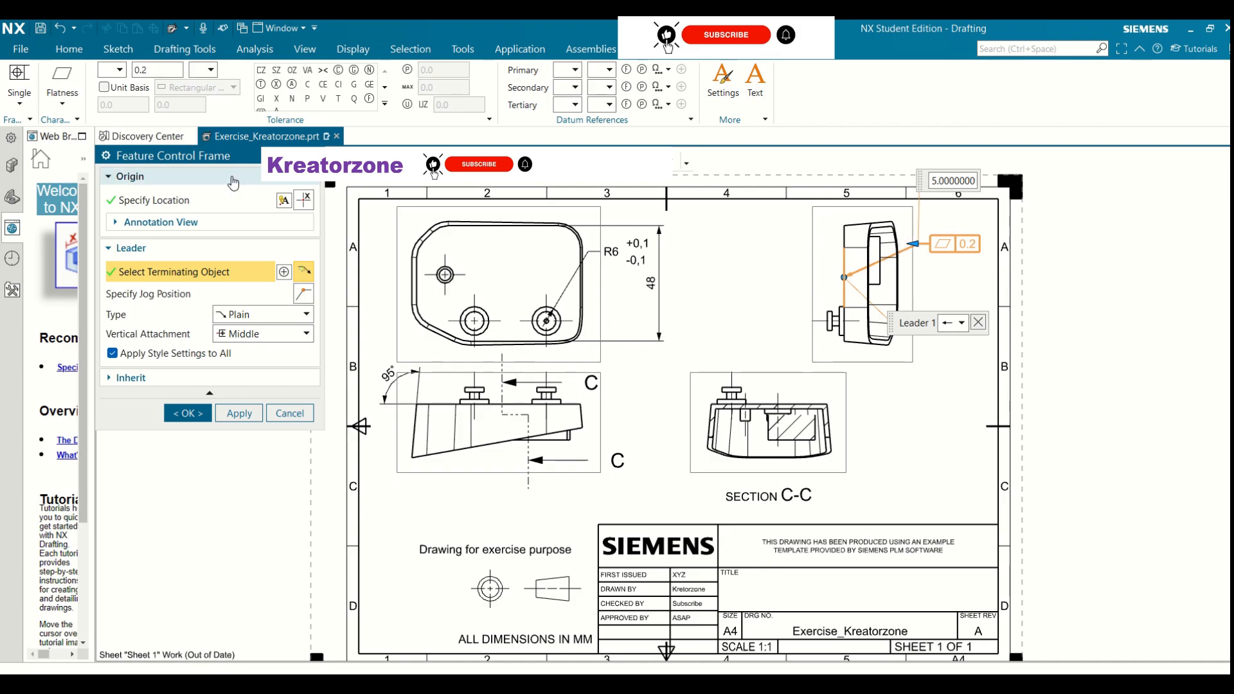
click(121, 71)
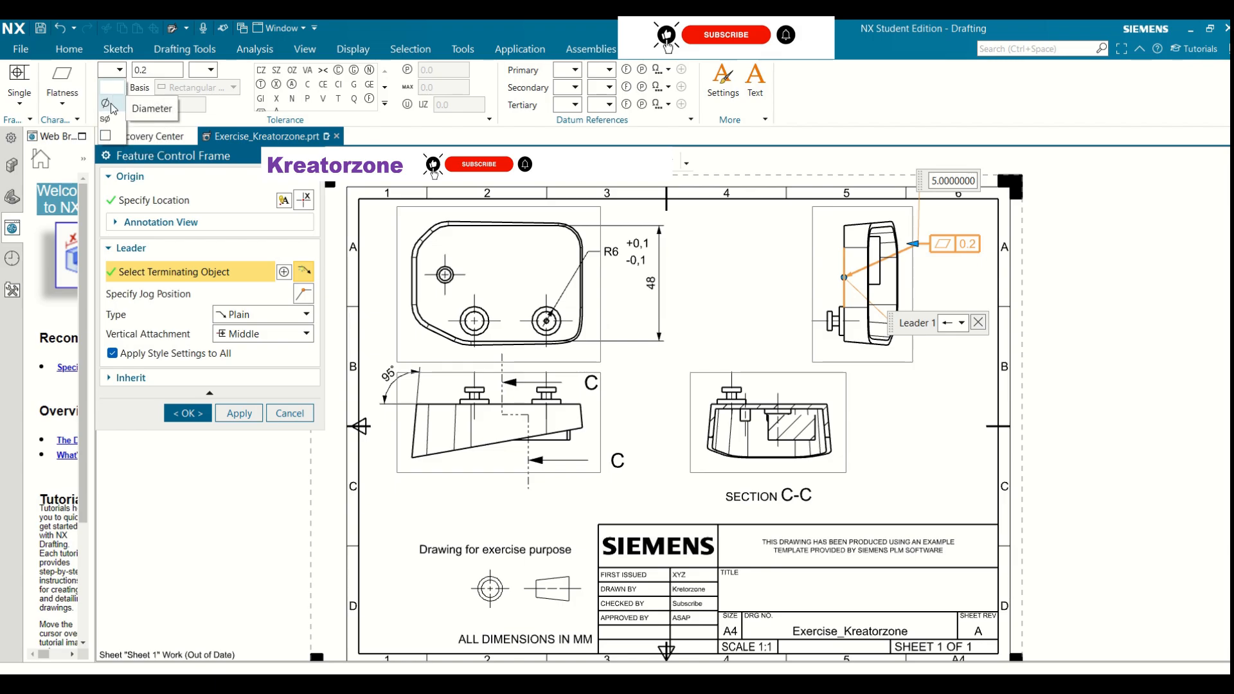
click(119, 84)
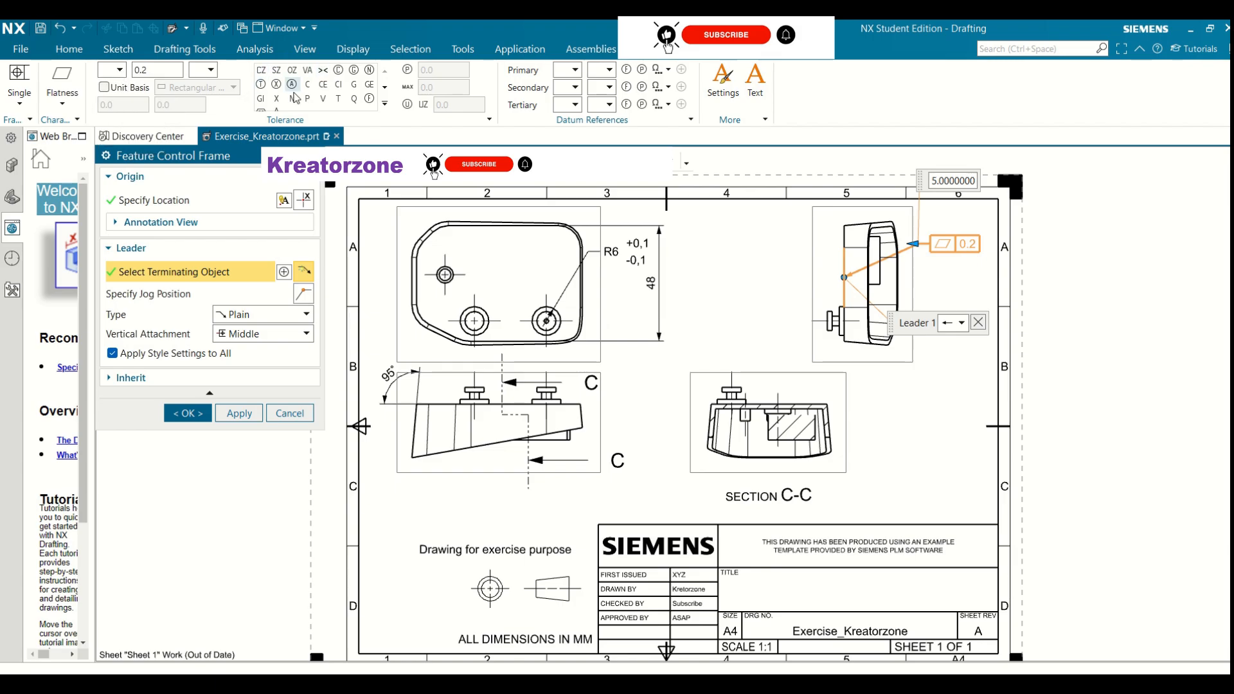
click(383, 92)
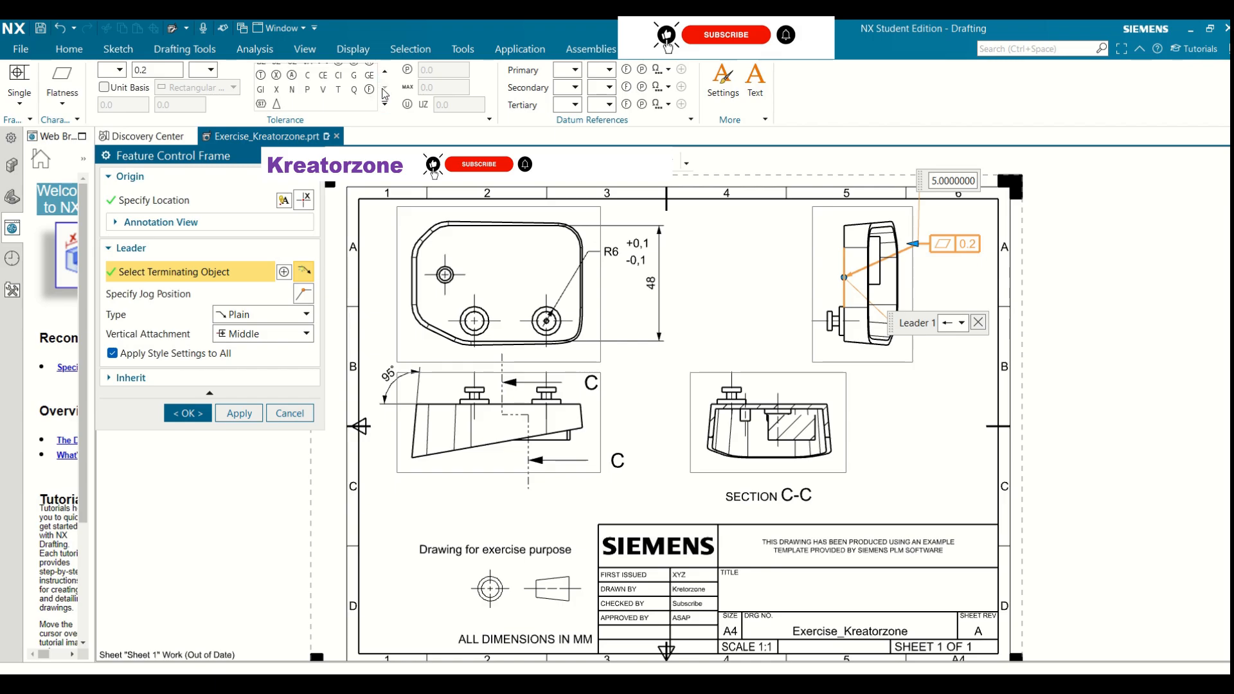
- Try datum A as the flatness frame's primary datum reference and clear it again
click(575, 70)
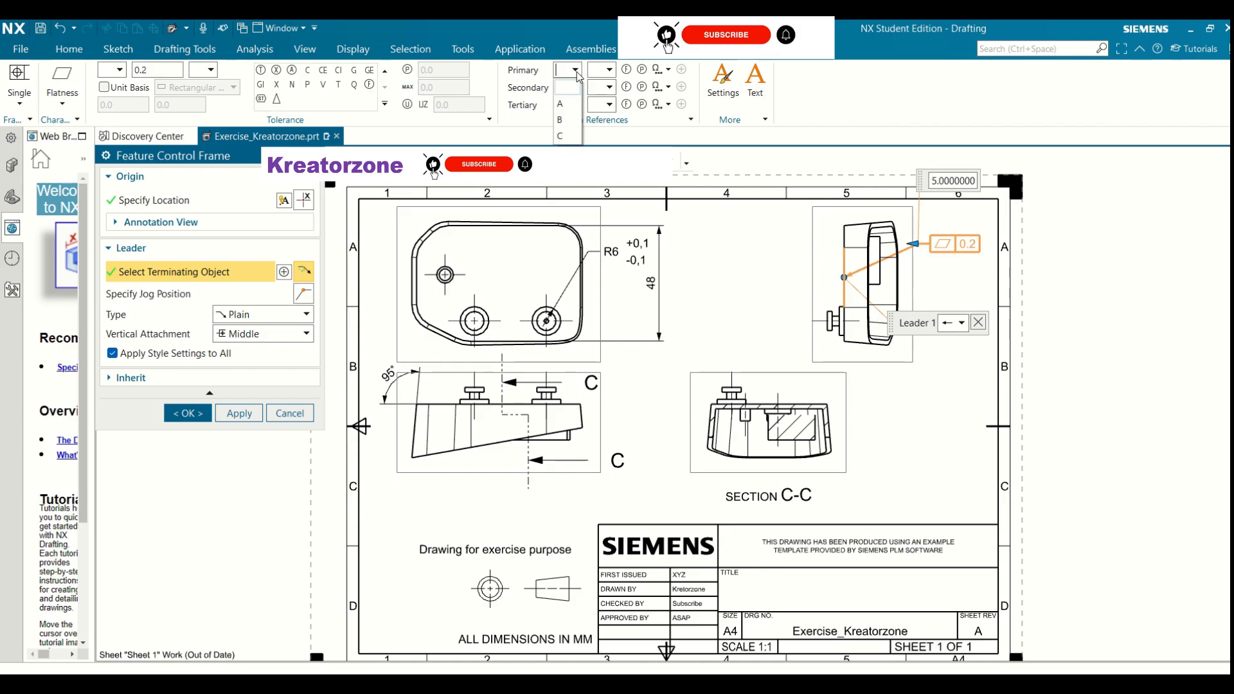
click(563, 105)
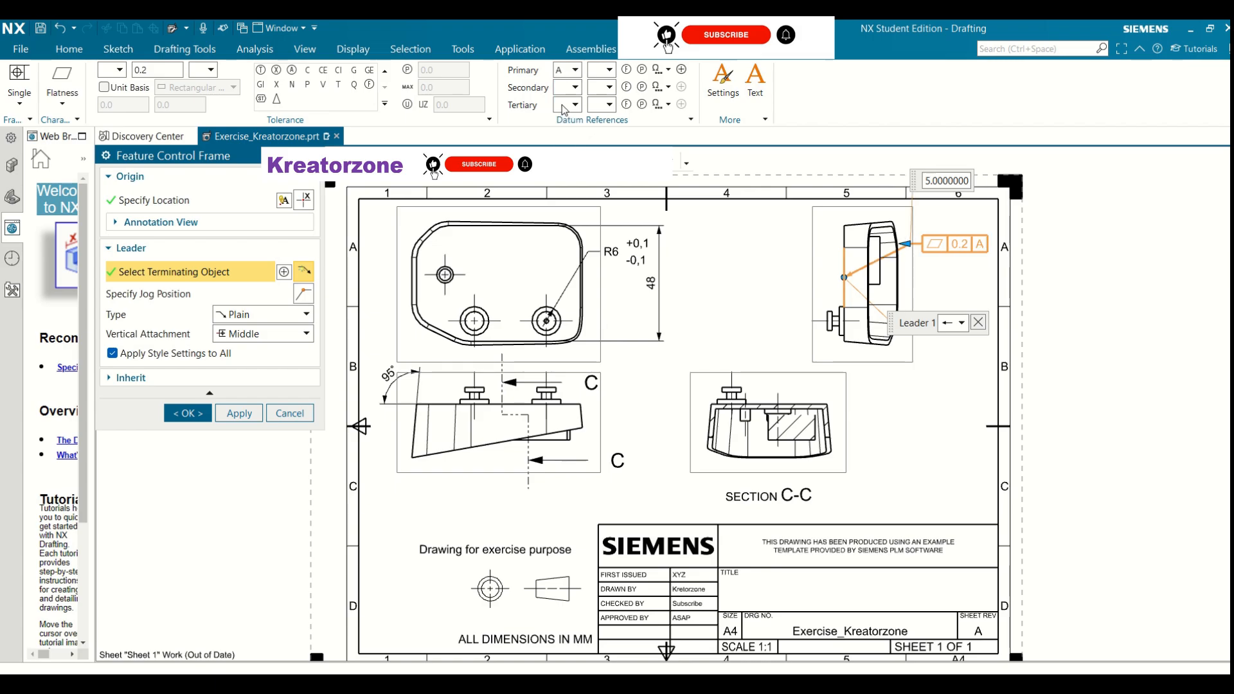
click(575, 71)
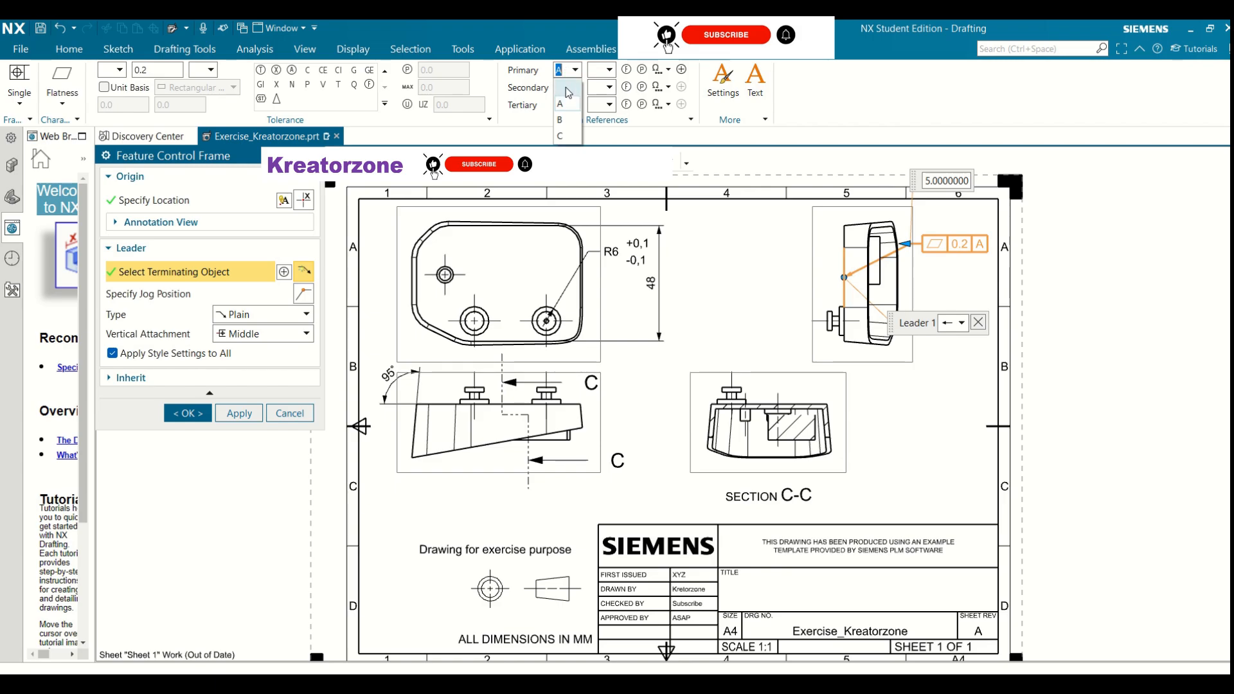
click(568, 93)
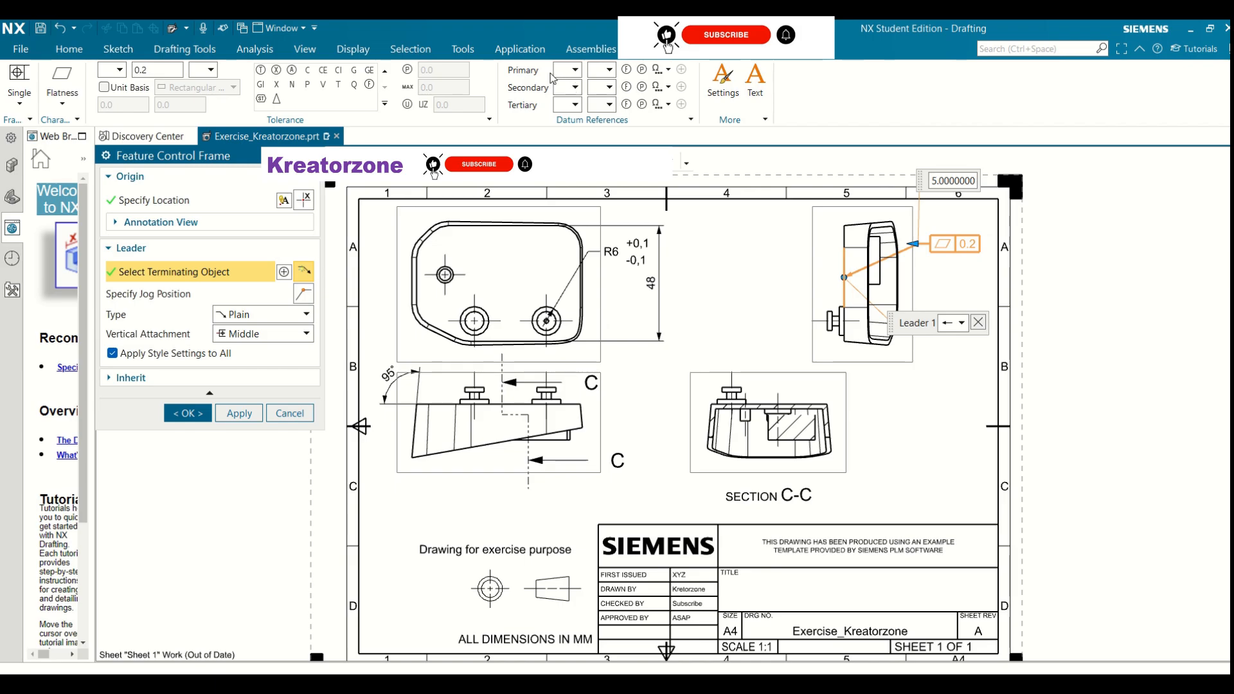
- Accept the flatness frame edits and move the frame to the left of the side view
click(187, 416)
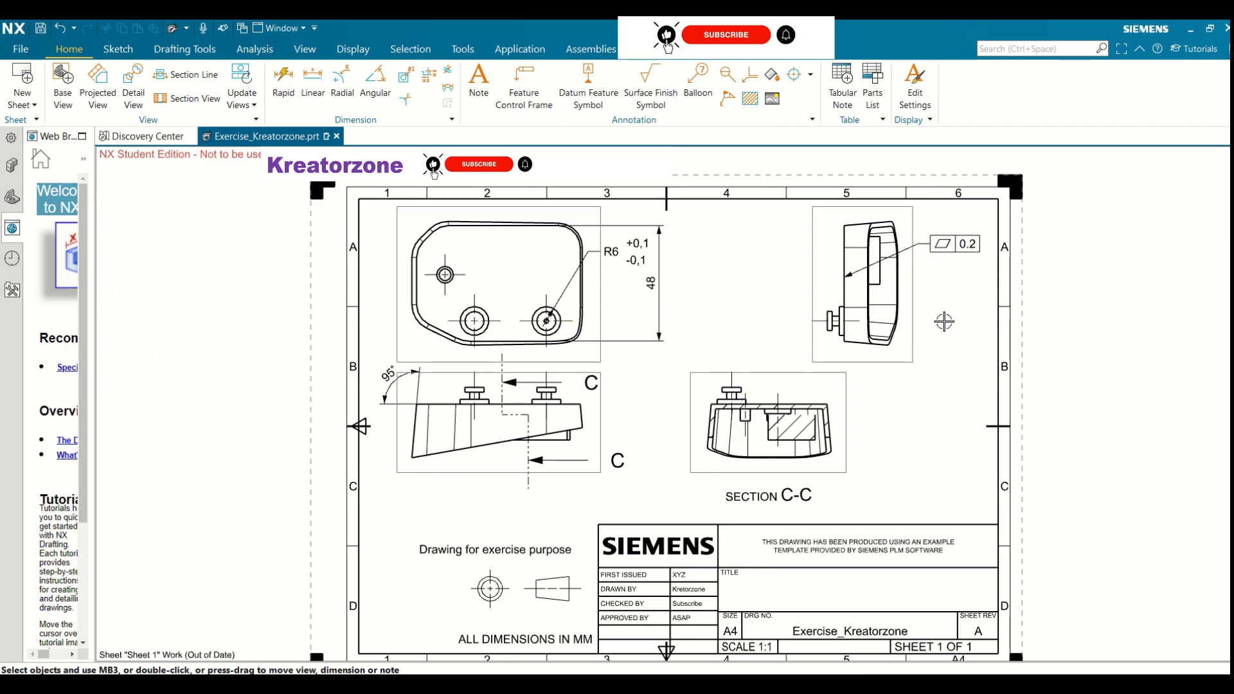
drag(955, 245, 777, 251)
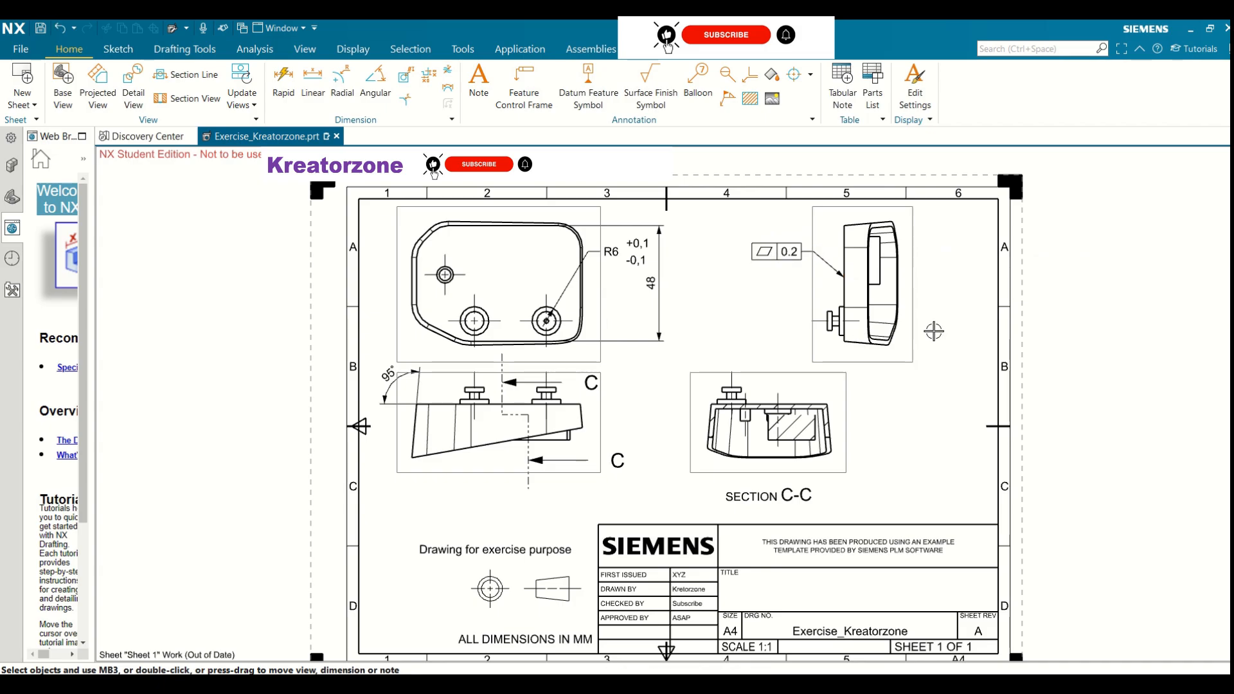
click(929, 424)
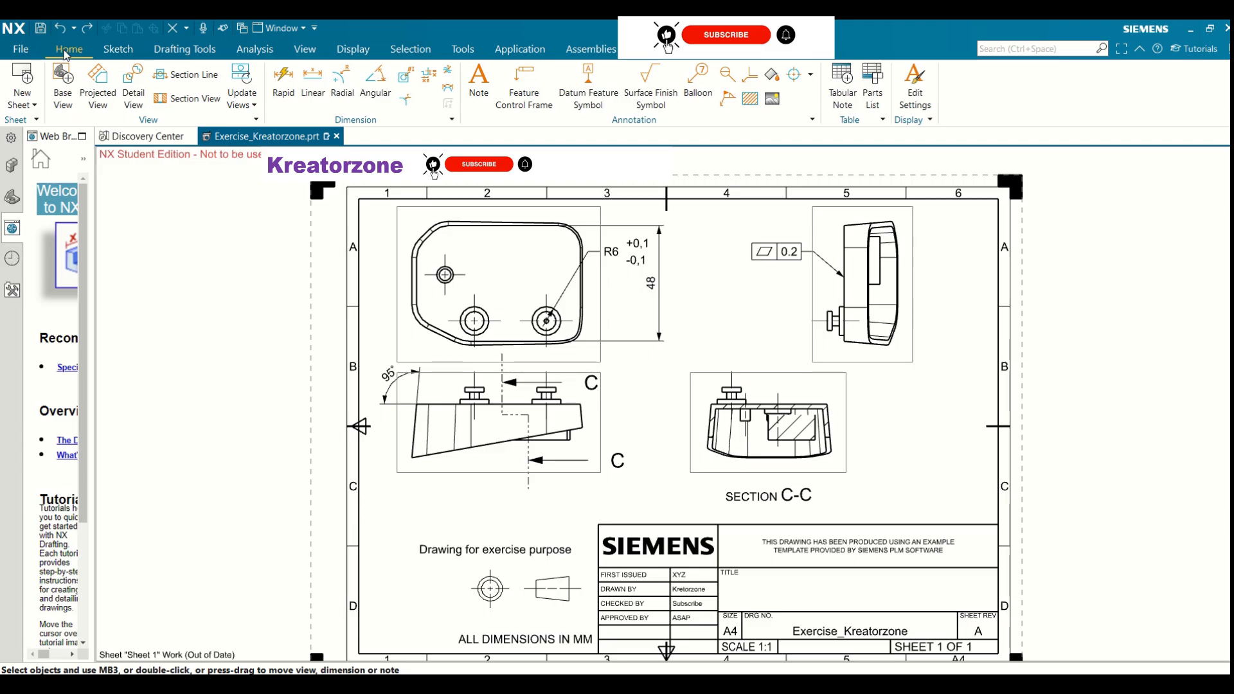
- Add datum feature symbol A with a datum leader on the side view's left edge, placed below the flatness frame
click(588, 84)
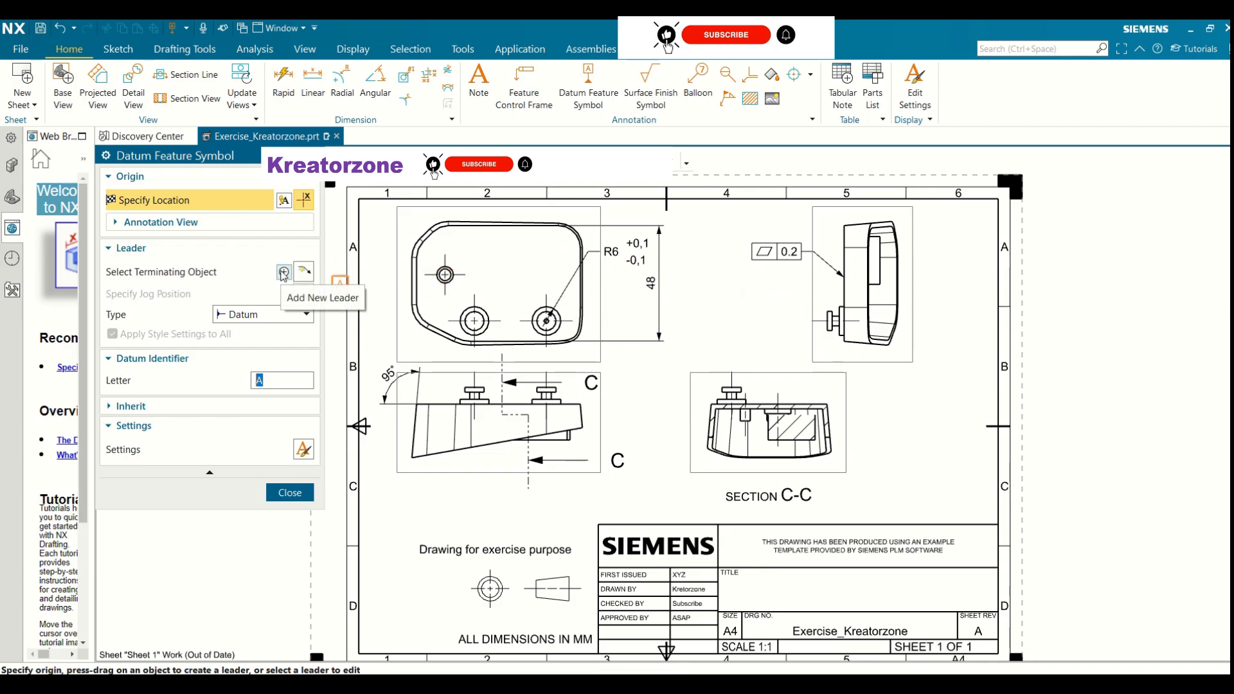
click(108, 251)
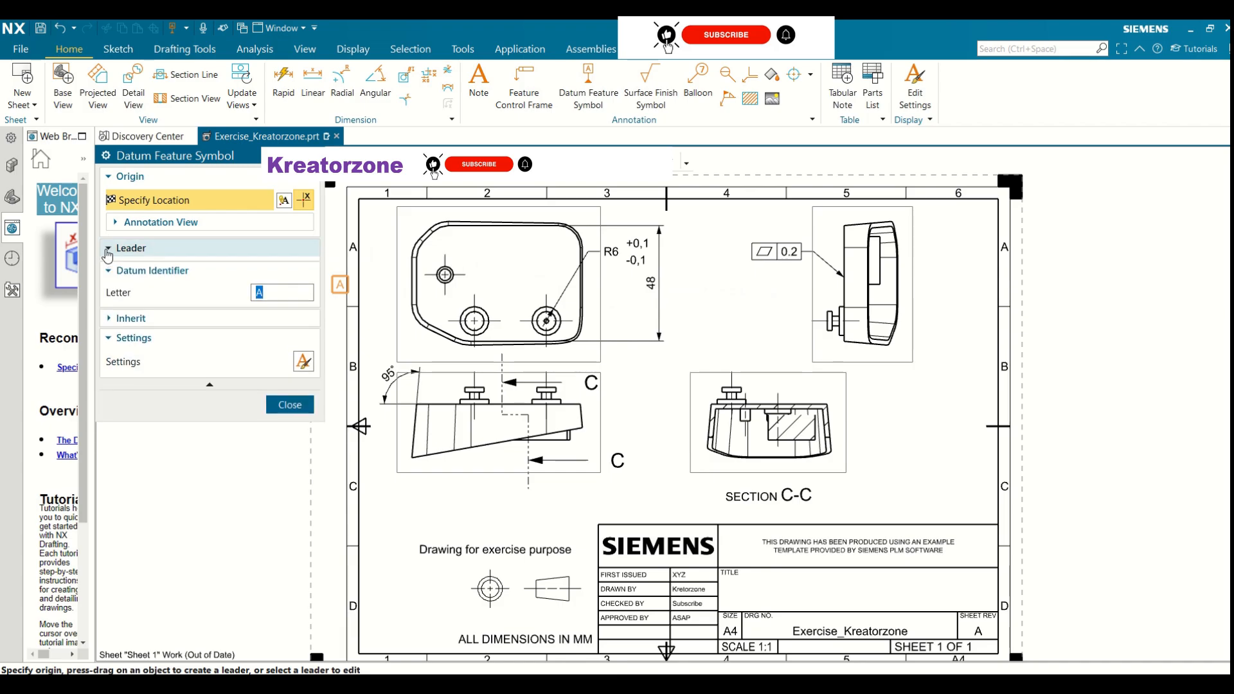
click(107, 249)
click(283, 273)
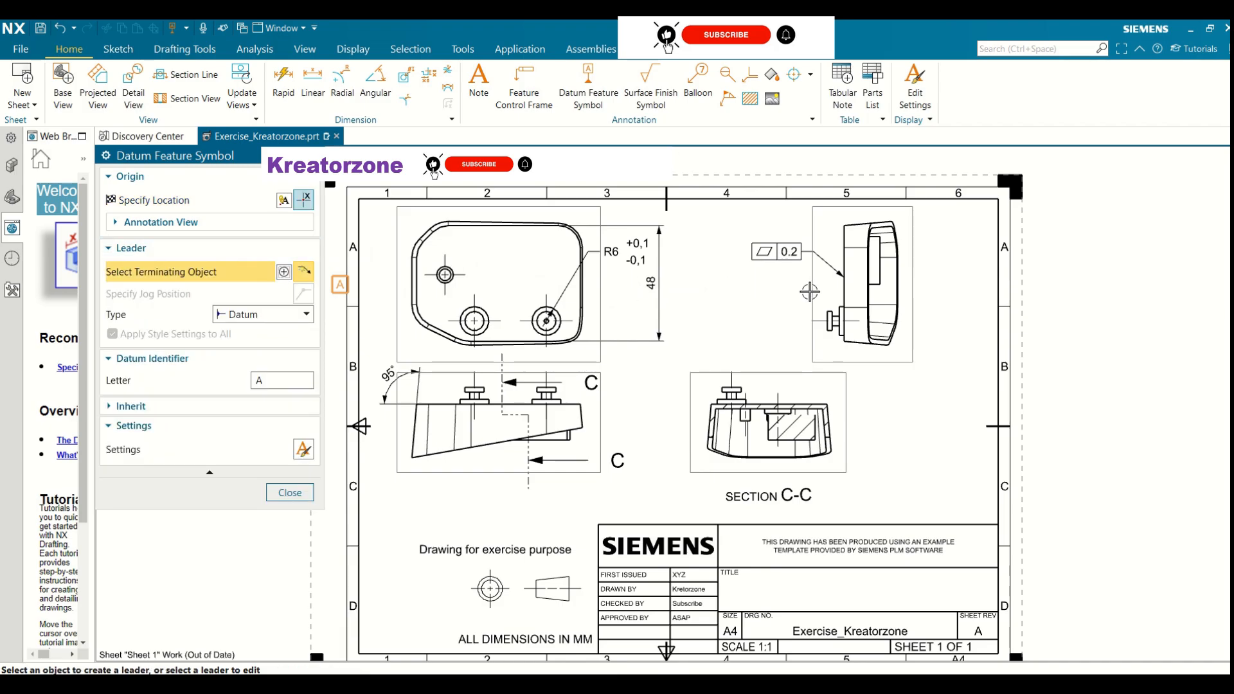
click(842, 293)
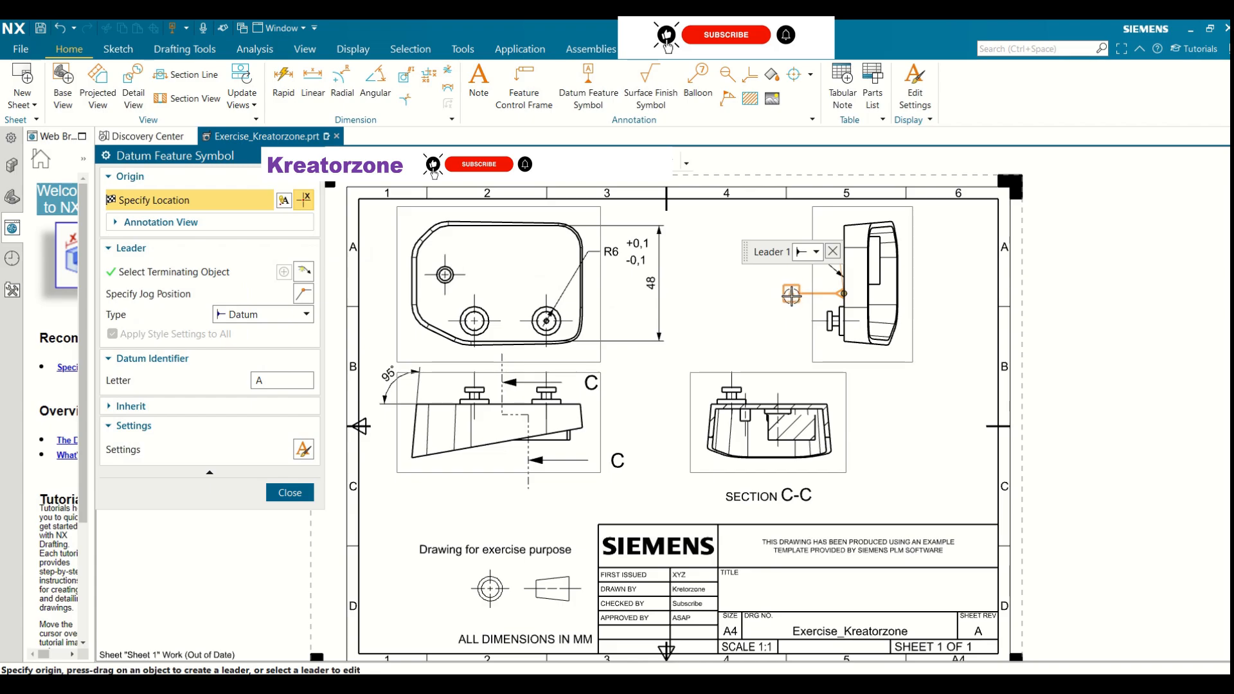
click(790, 294)
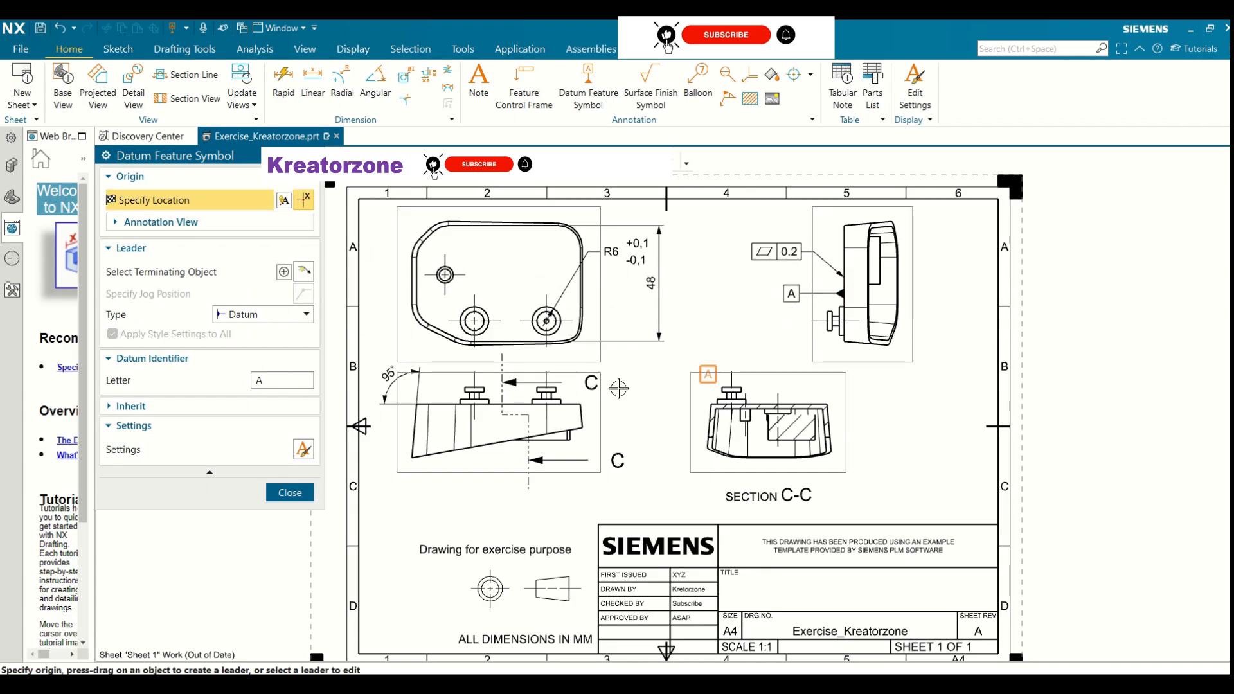
click(290, 494)
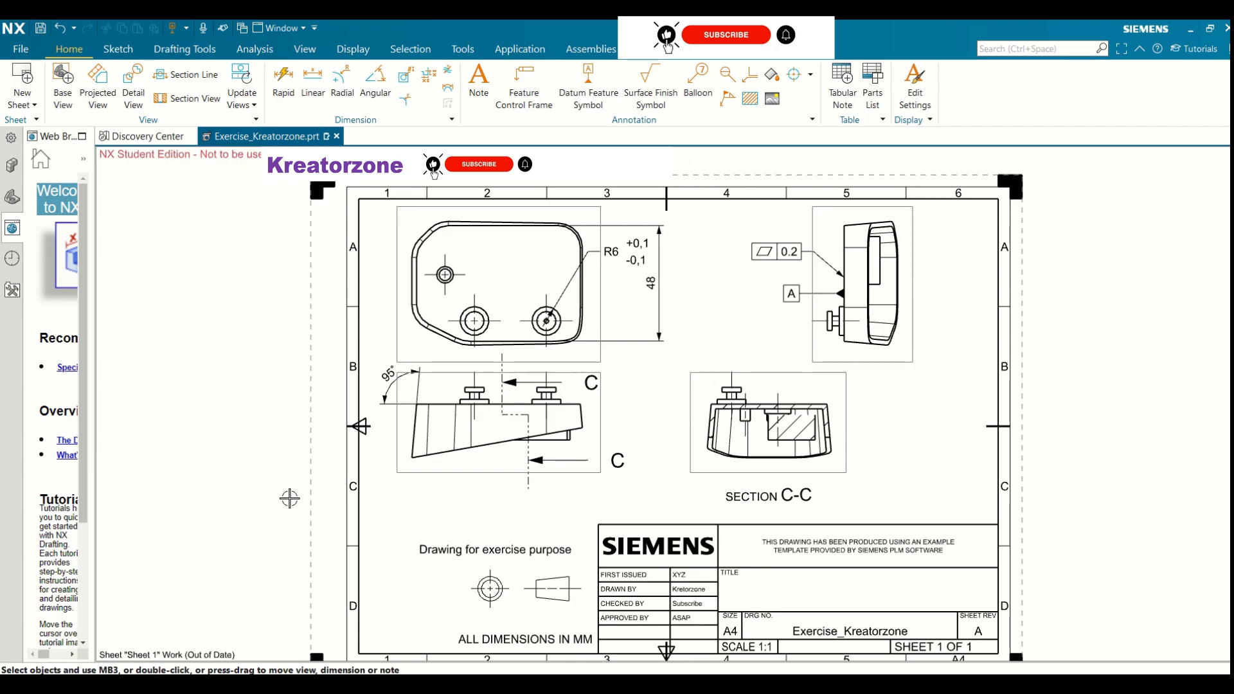
- Move the datum A symbol farther left of the side view, below the flatness frame
click(799, 295)
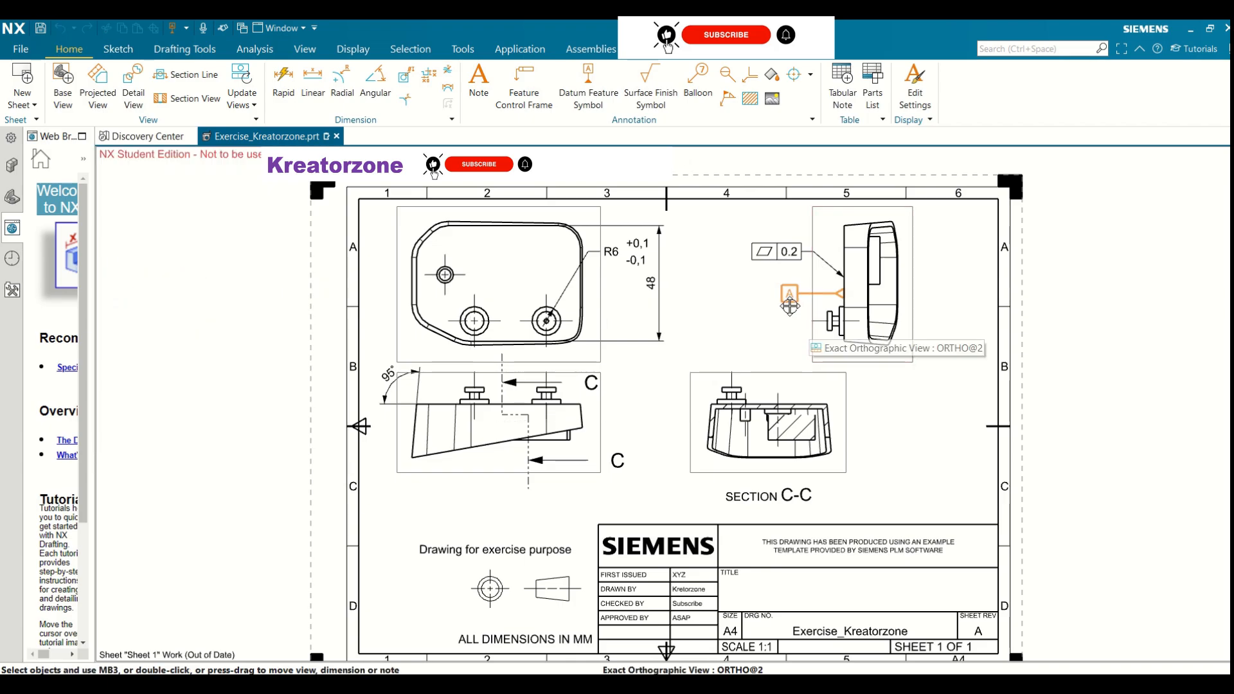
drag(808, 296, 795, 306)
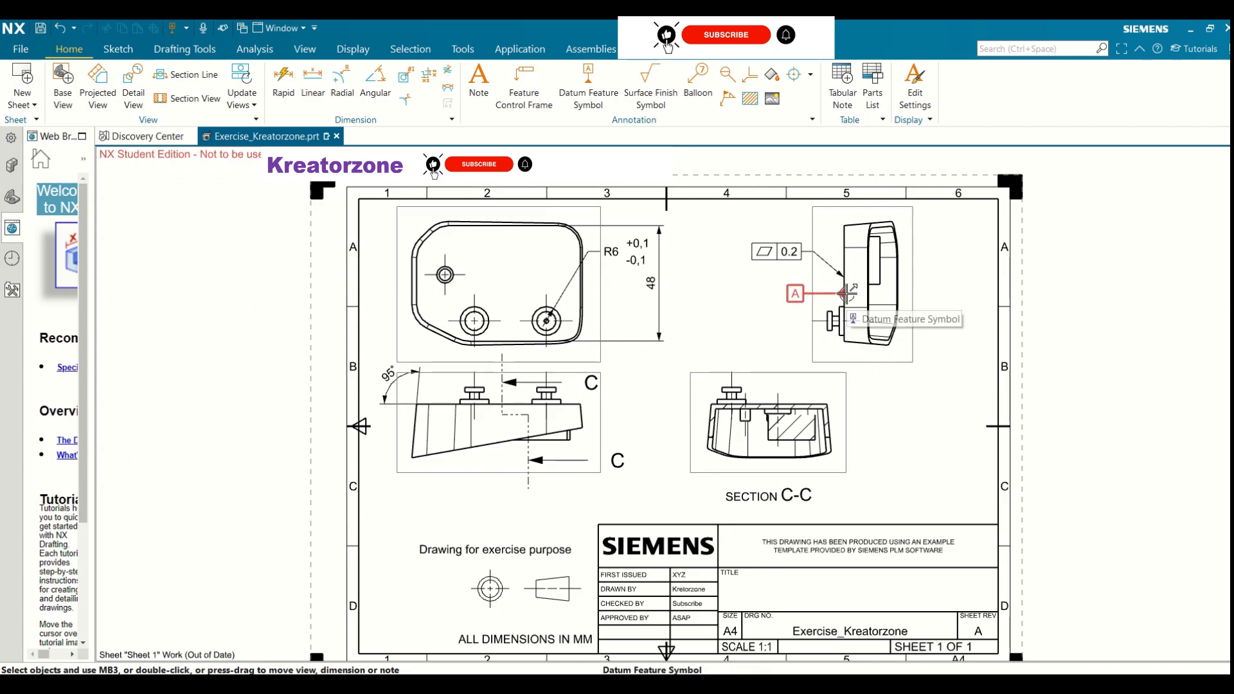
drag(846, 293, 776, 315)
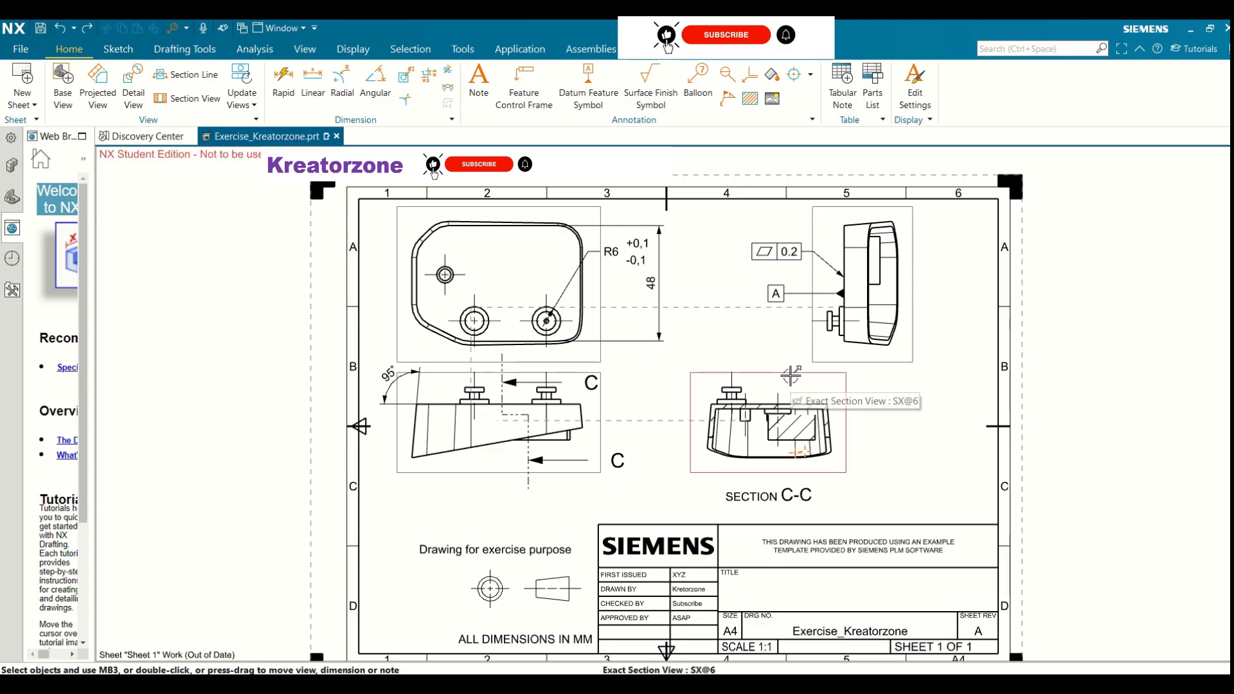
- Place a surface finish symbol with Open material removal on the top edge of the front view
click(663, 100)
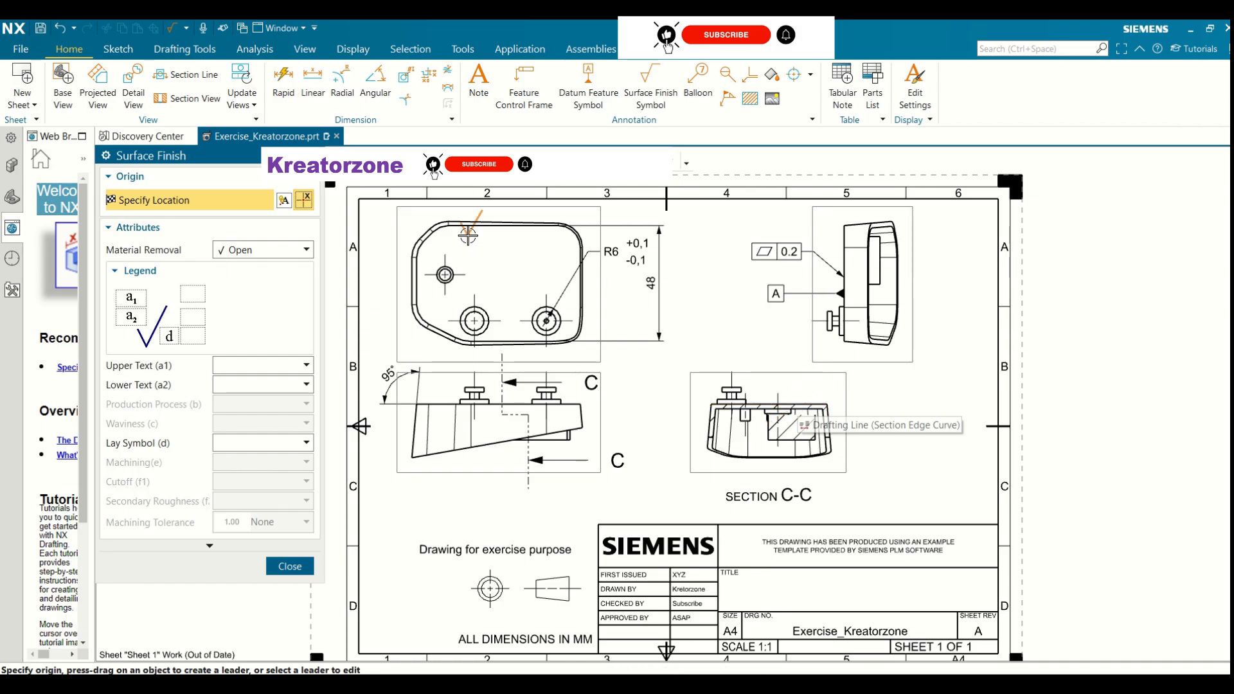
click(440, 401)
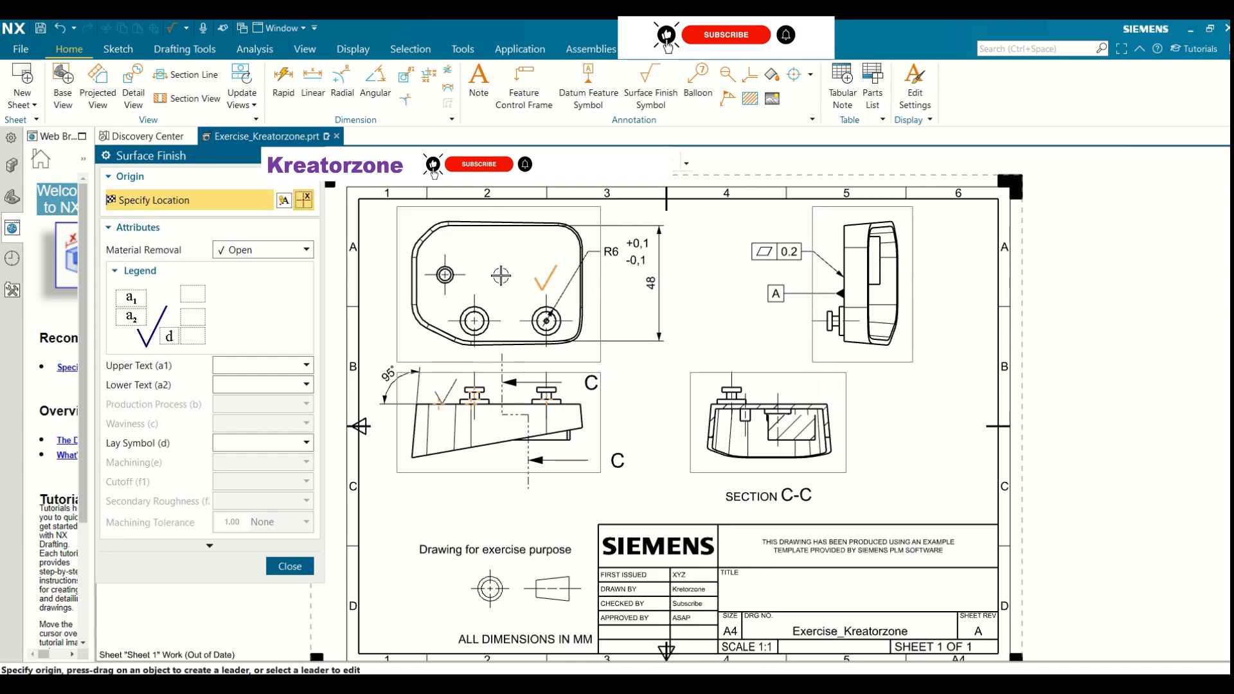
- Try Open, Modifier for the surface finish symbol, then set its material removal to Modifier, Material Removal Prohibited
click(307, 249)
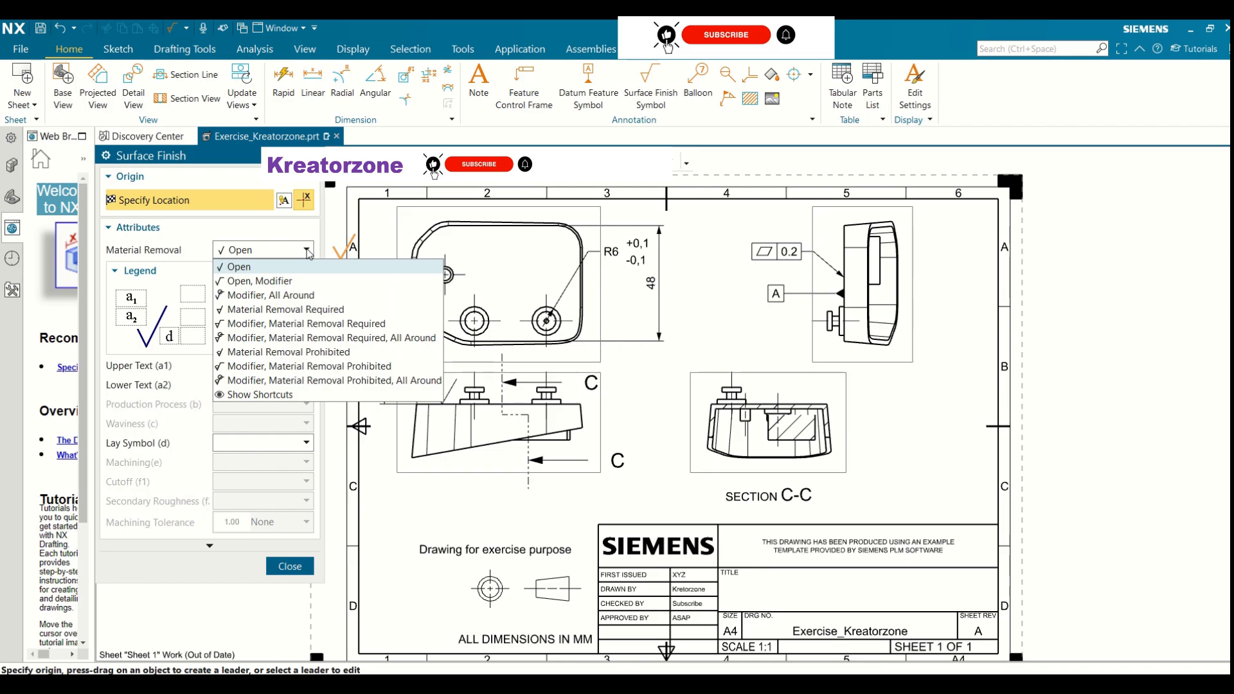
click(286, 281)
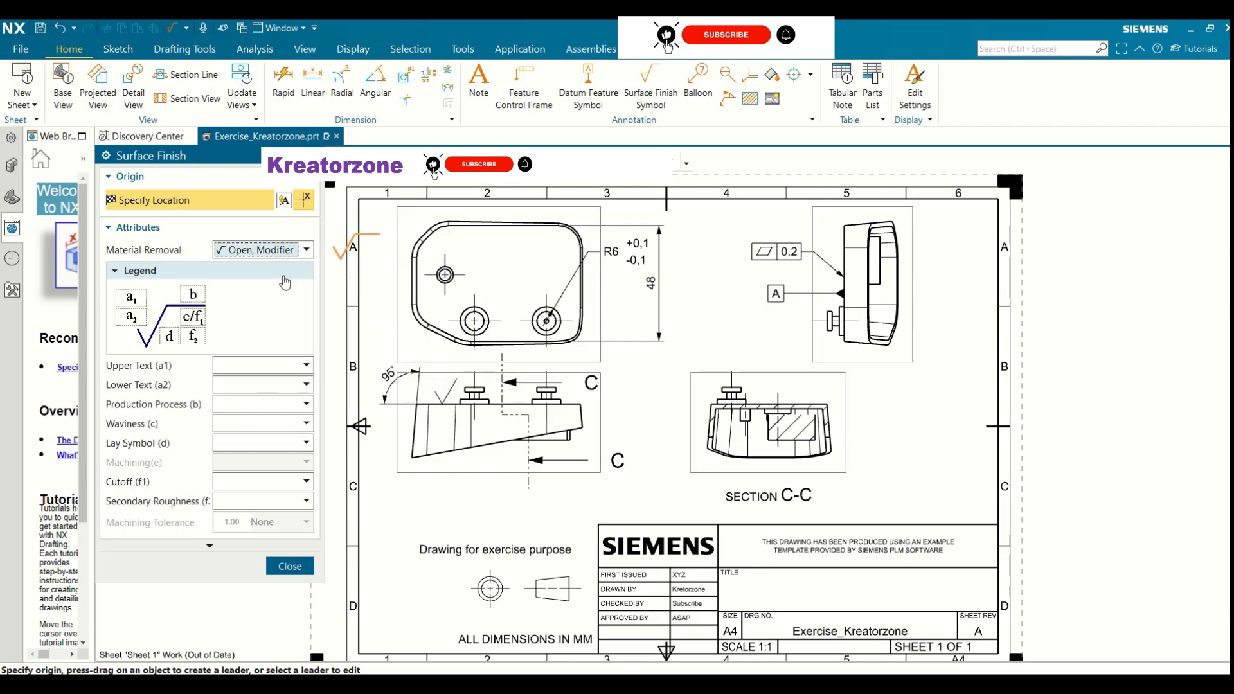
click(303, 252)
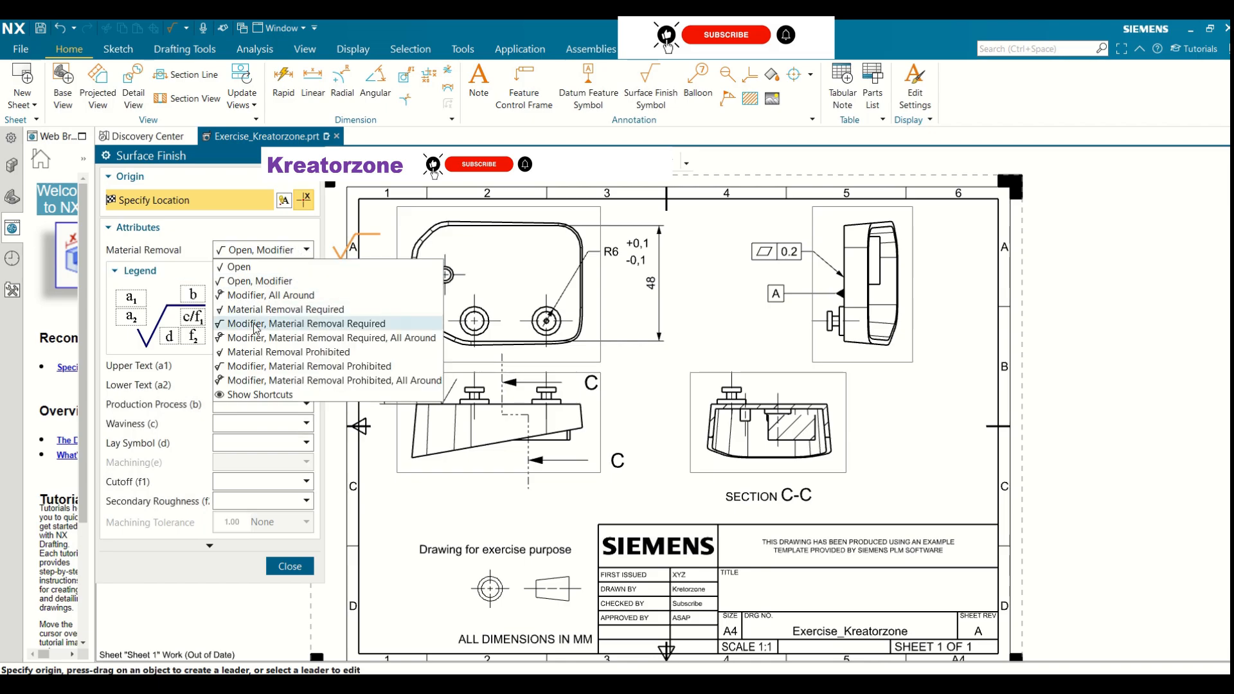
click(270, 366)
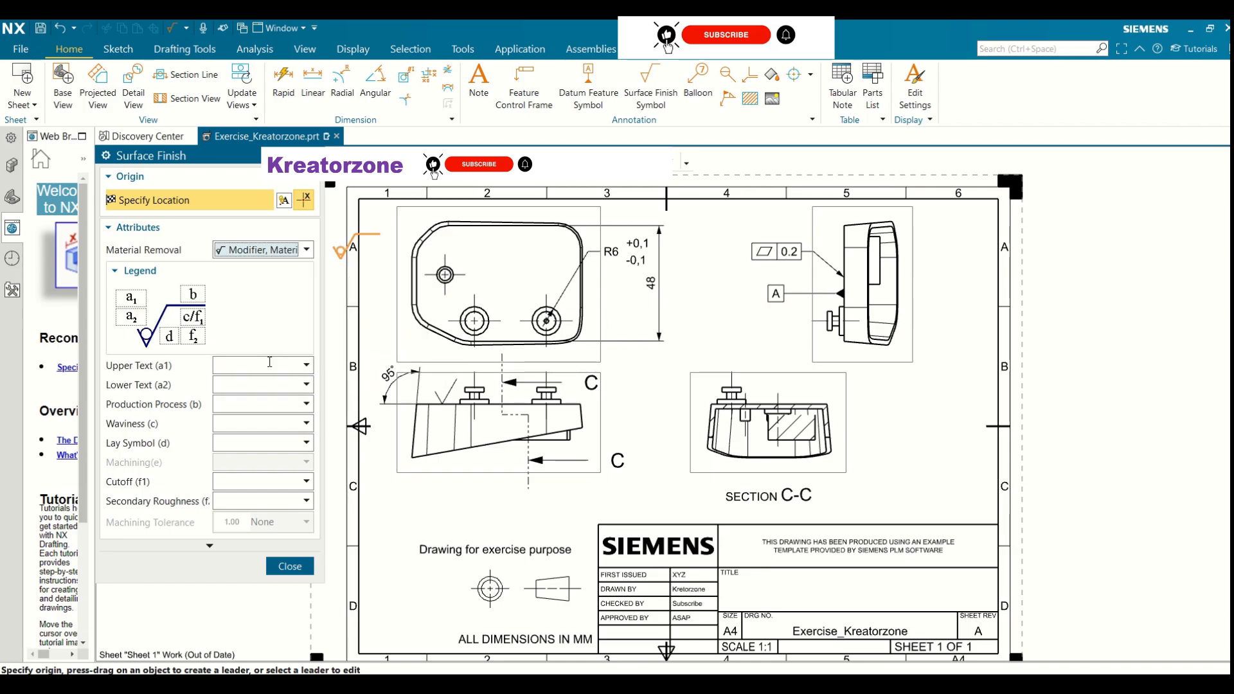
click(303, 250)
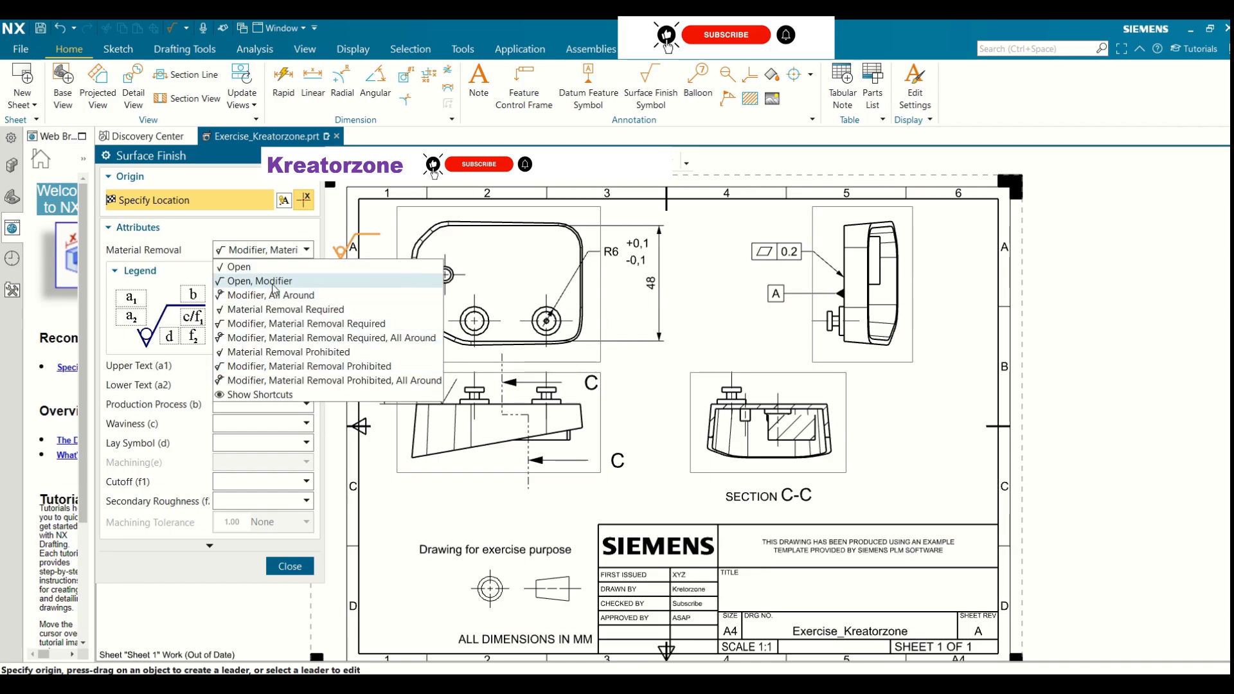
click(302, 250)
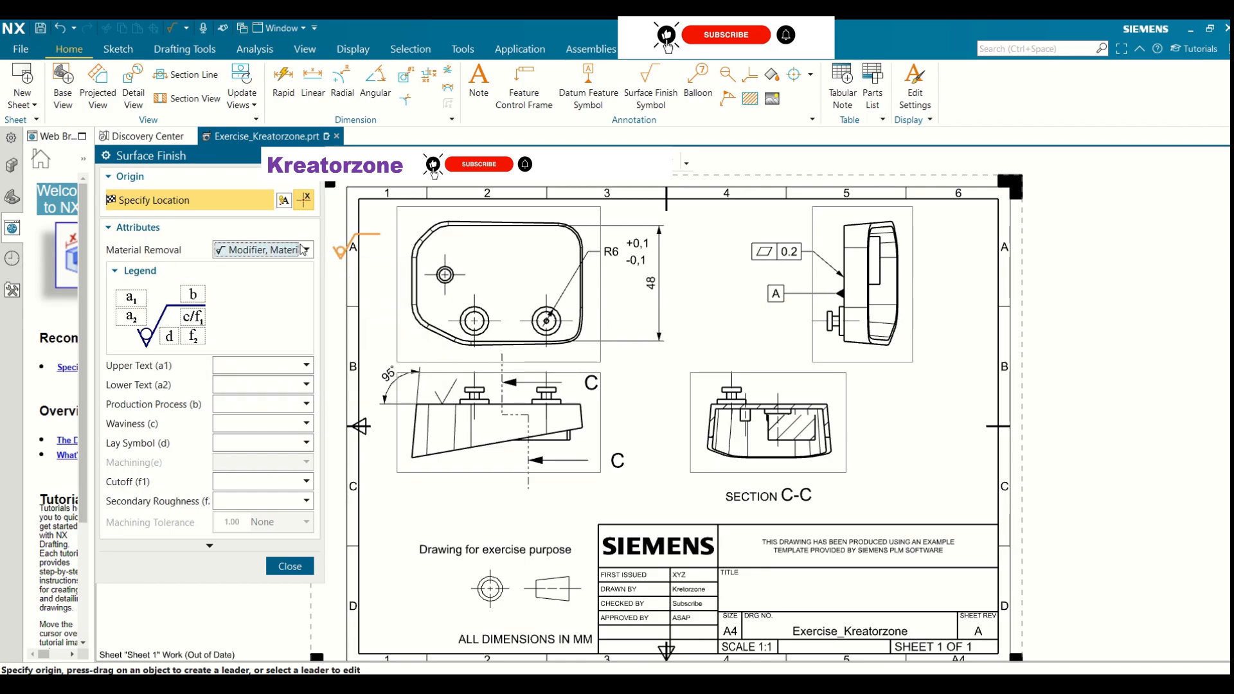
- Set upper text A, lower text S and waviness Rz 0.4, and place the surface finish symbol on section view C-C's top edge
click(243, 369)
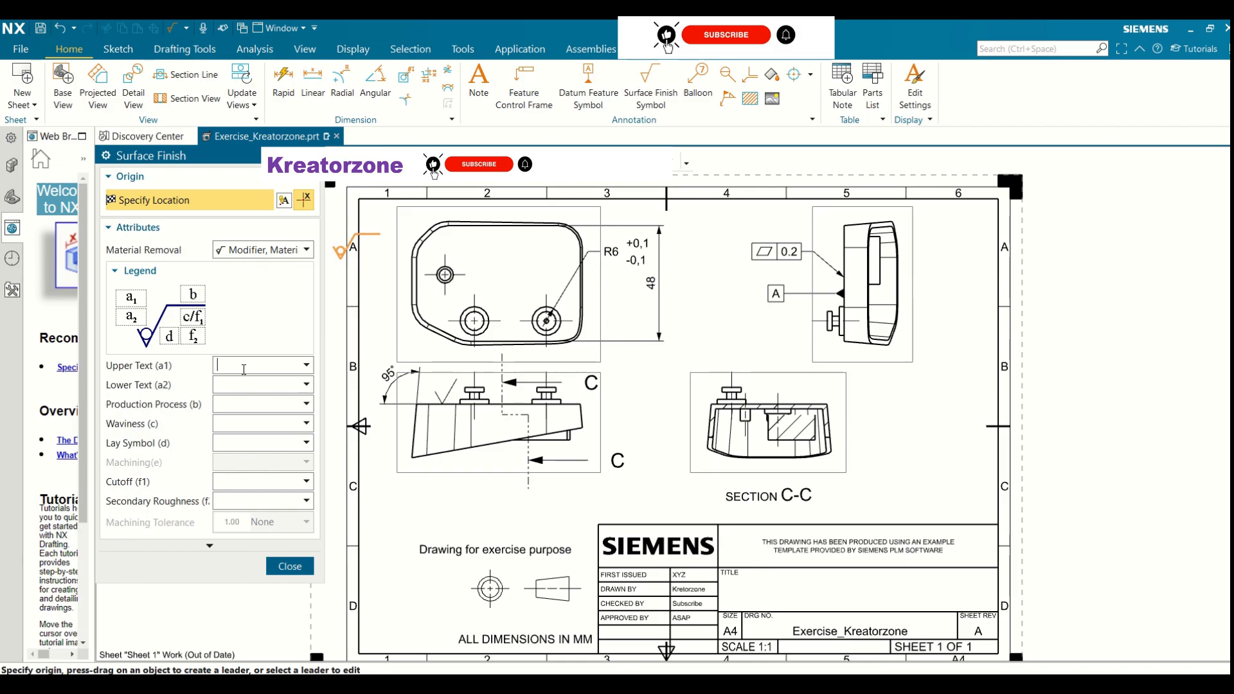
text(A)
click(307, 423)
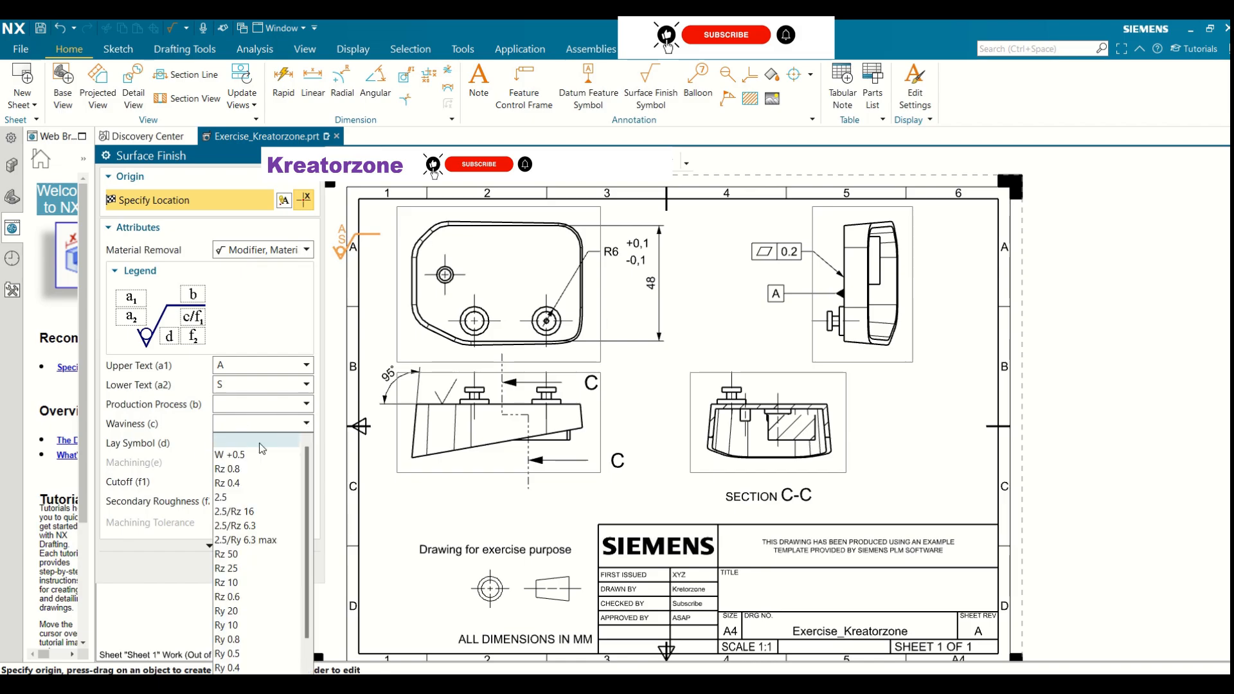
click(234, 476)
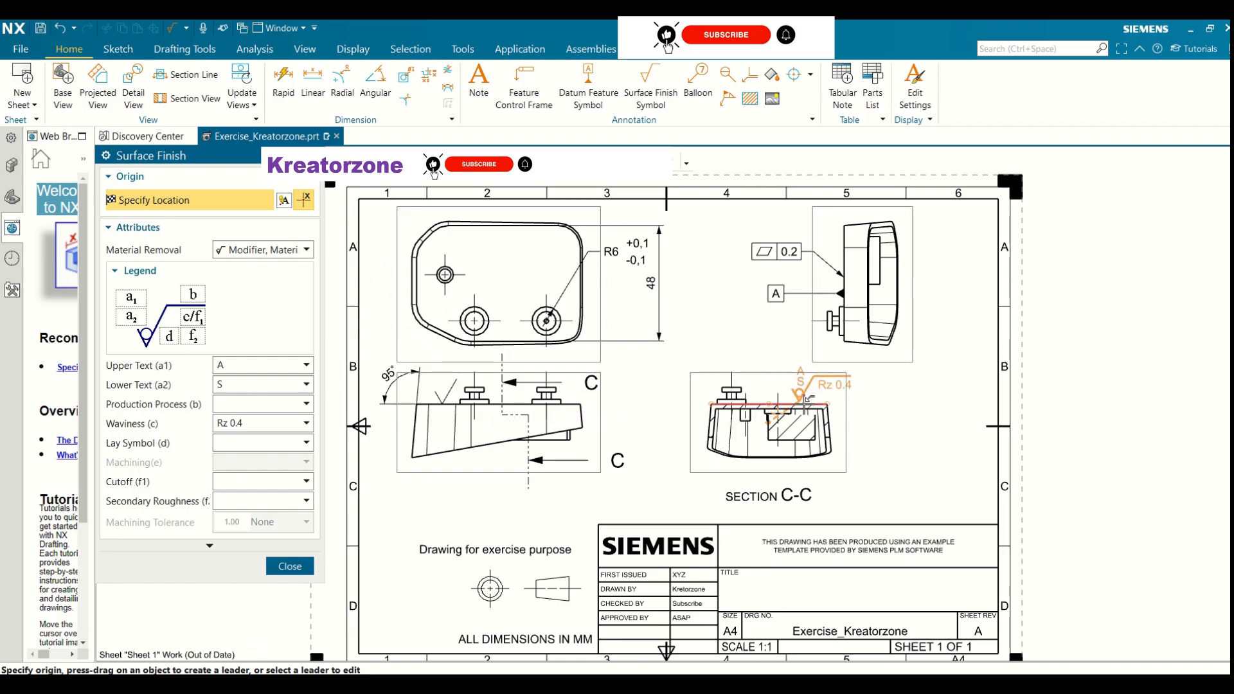
click(808, 402)
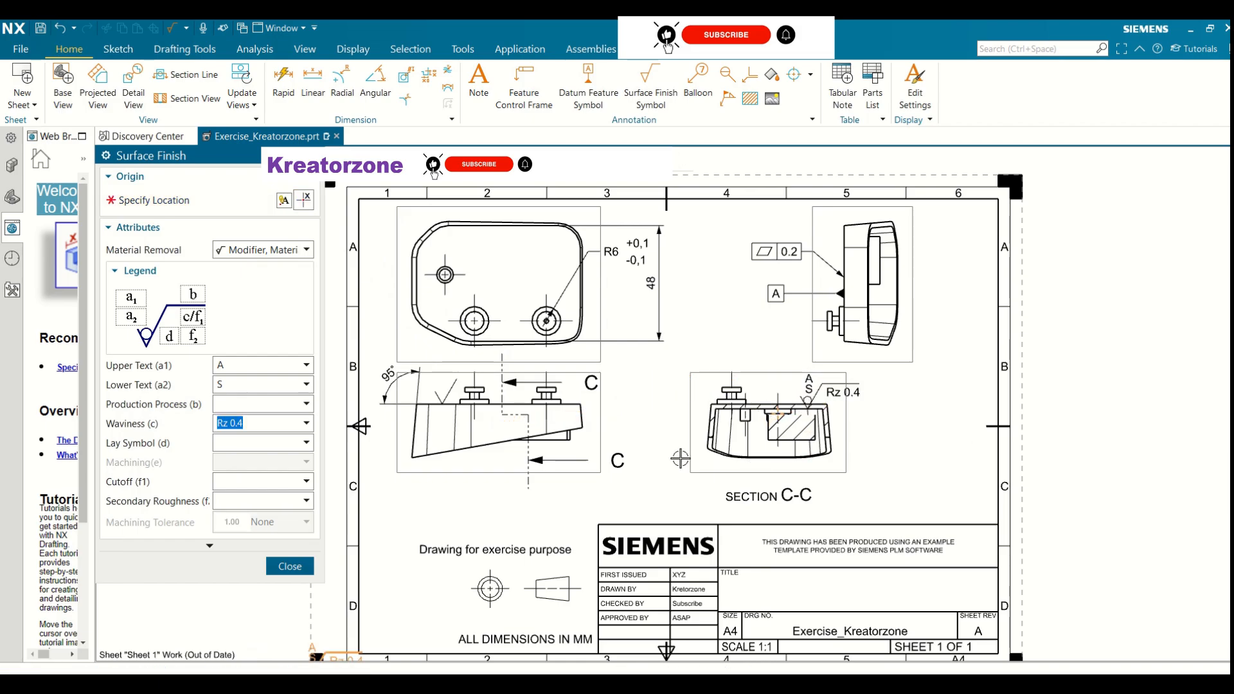
click(290, 566)
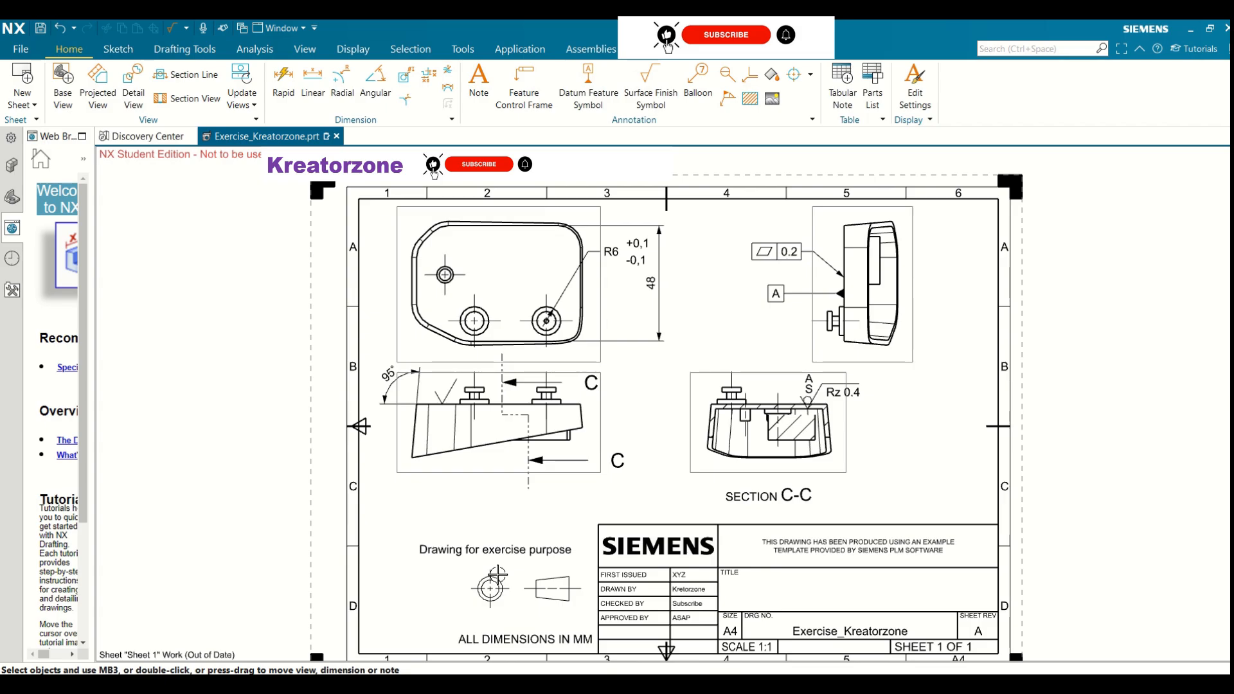
- Add a circle balloon with text 1, its leader ending on the outer right edge of section view C-C
click(698, 78)
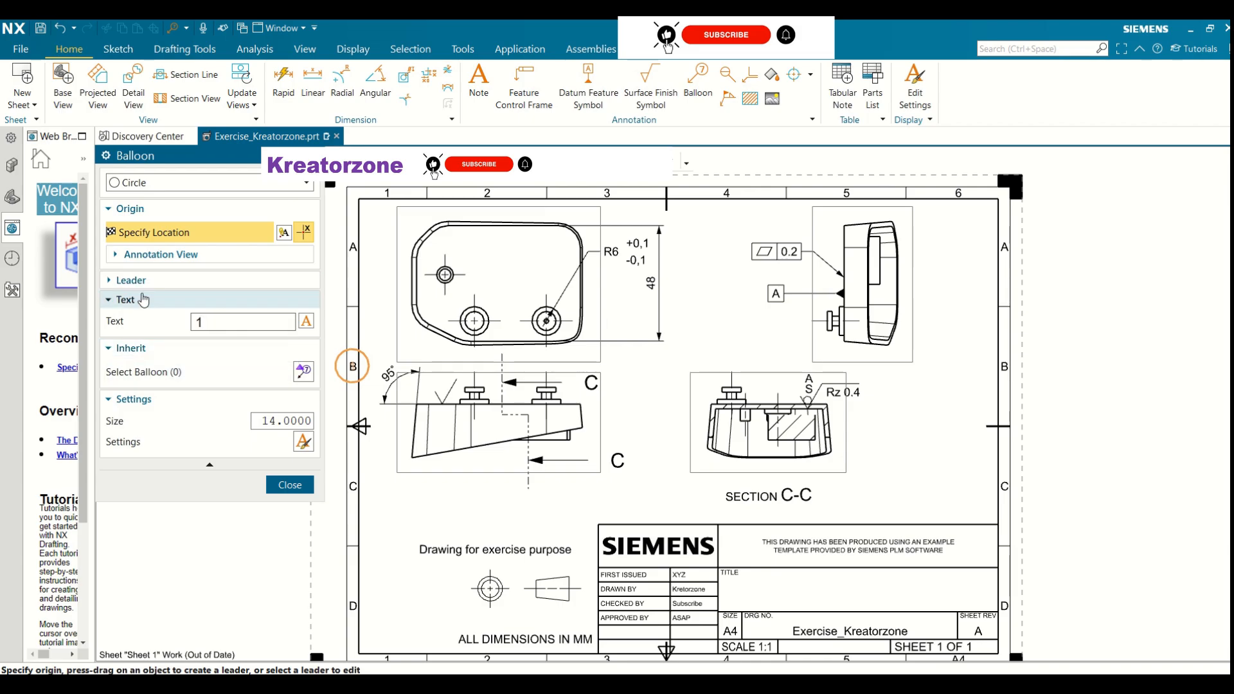
click(266, 282)
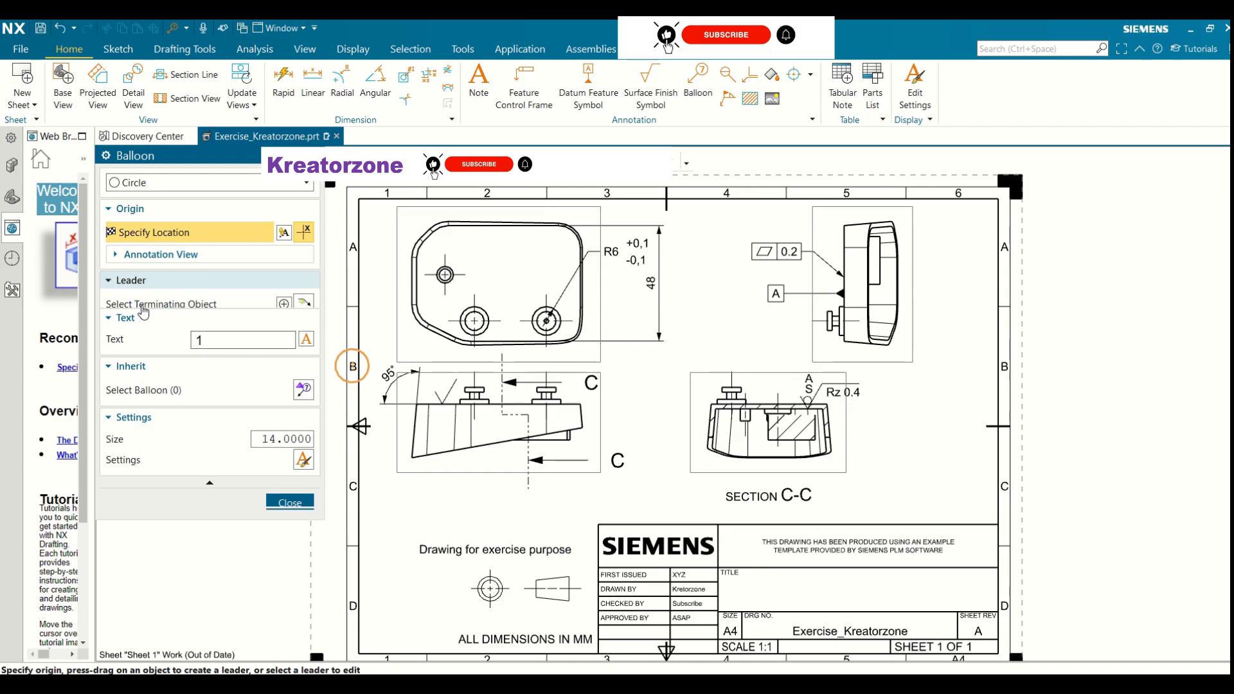
click(284, 305)
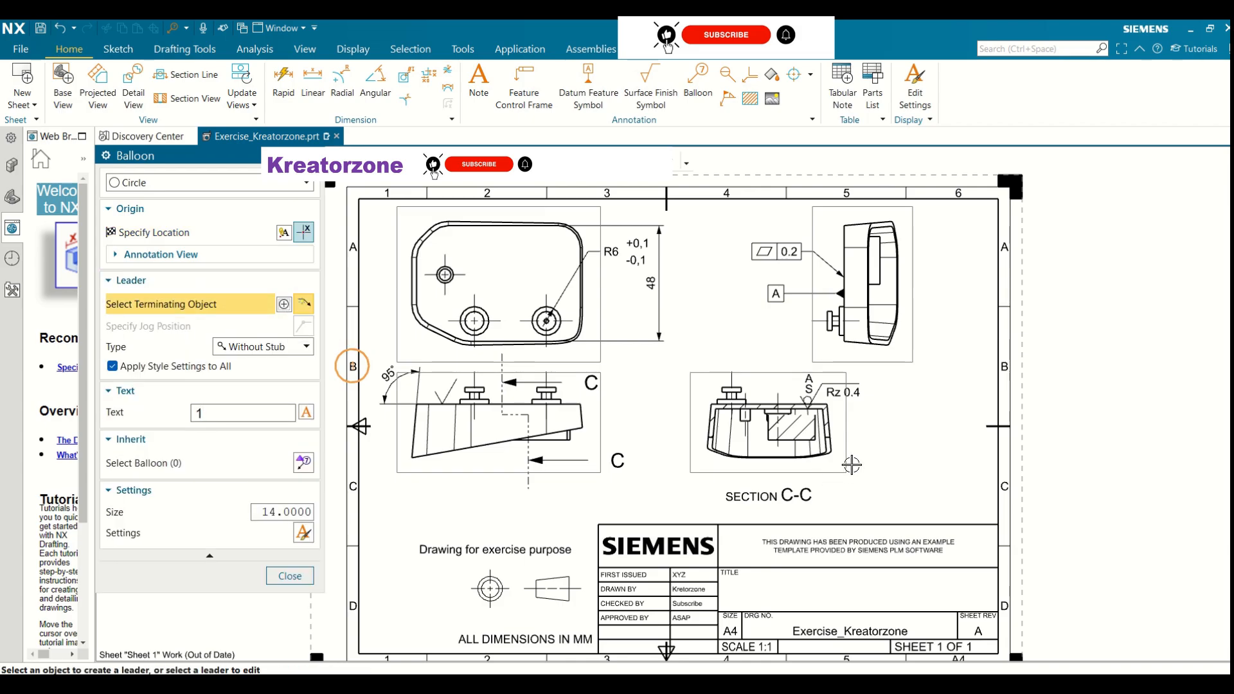
click(829, 431)
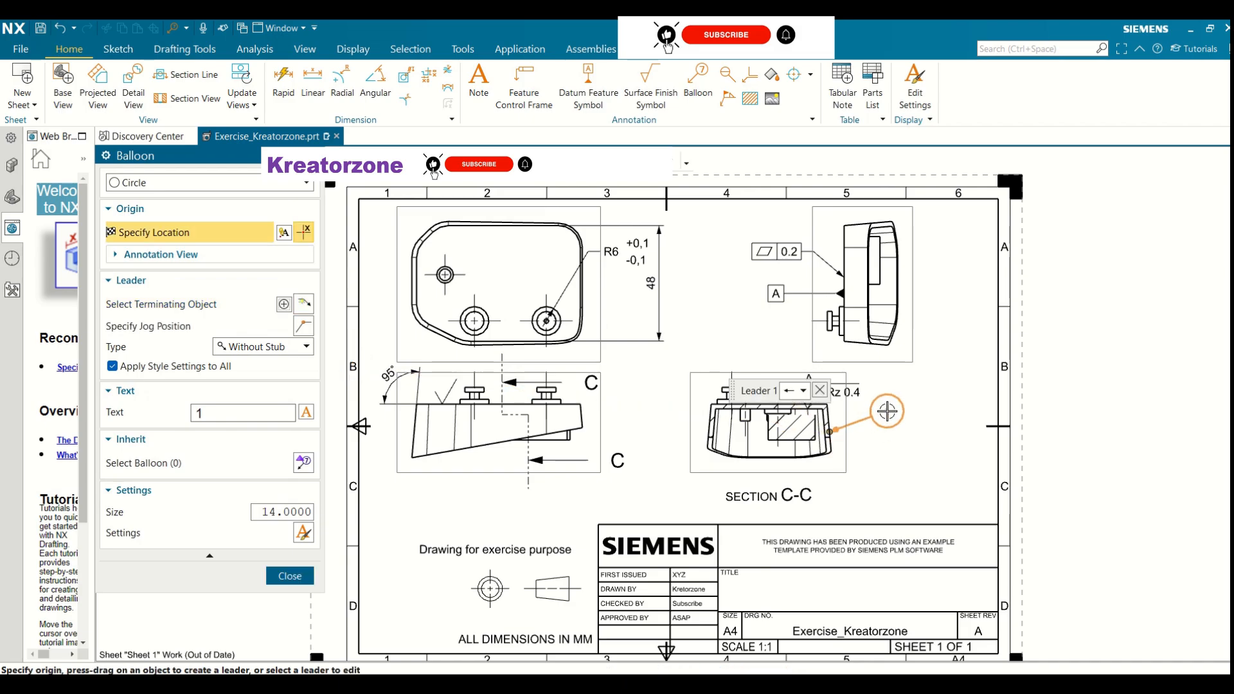
click(887, 411)
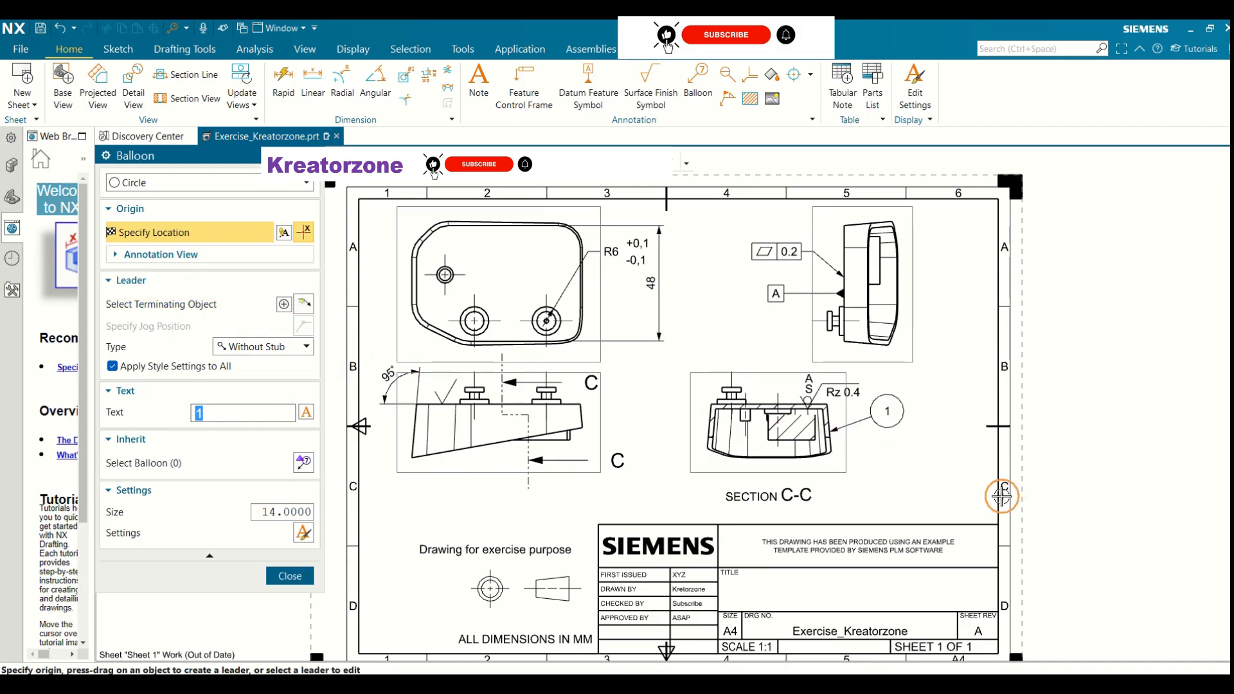
click(303, 576)
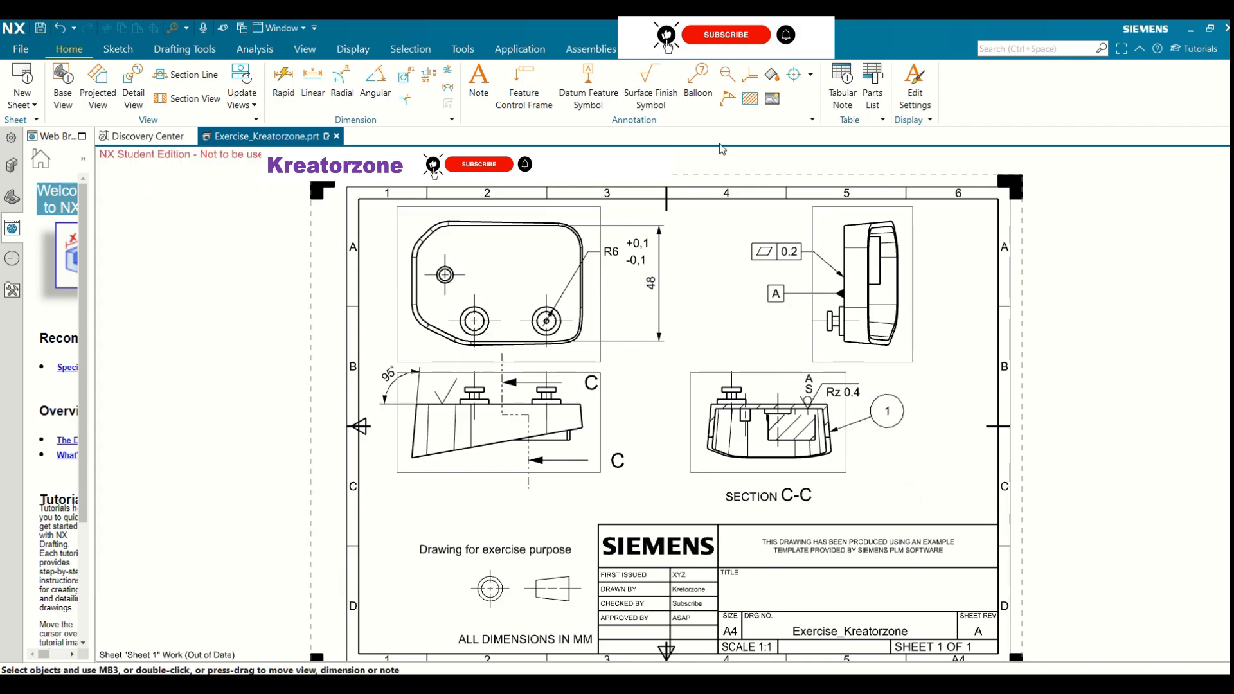
- Place a second circle balloon with text 2 and no leader below balloon 1
click(700, 79)
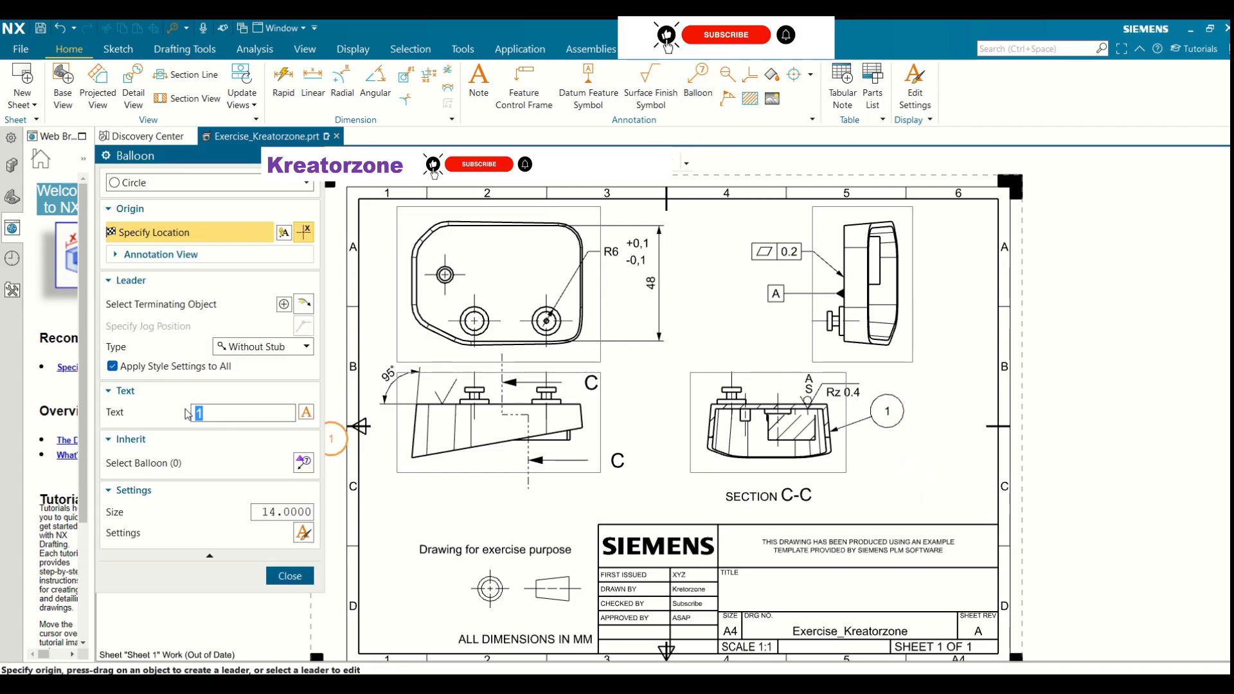
text(2)
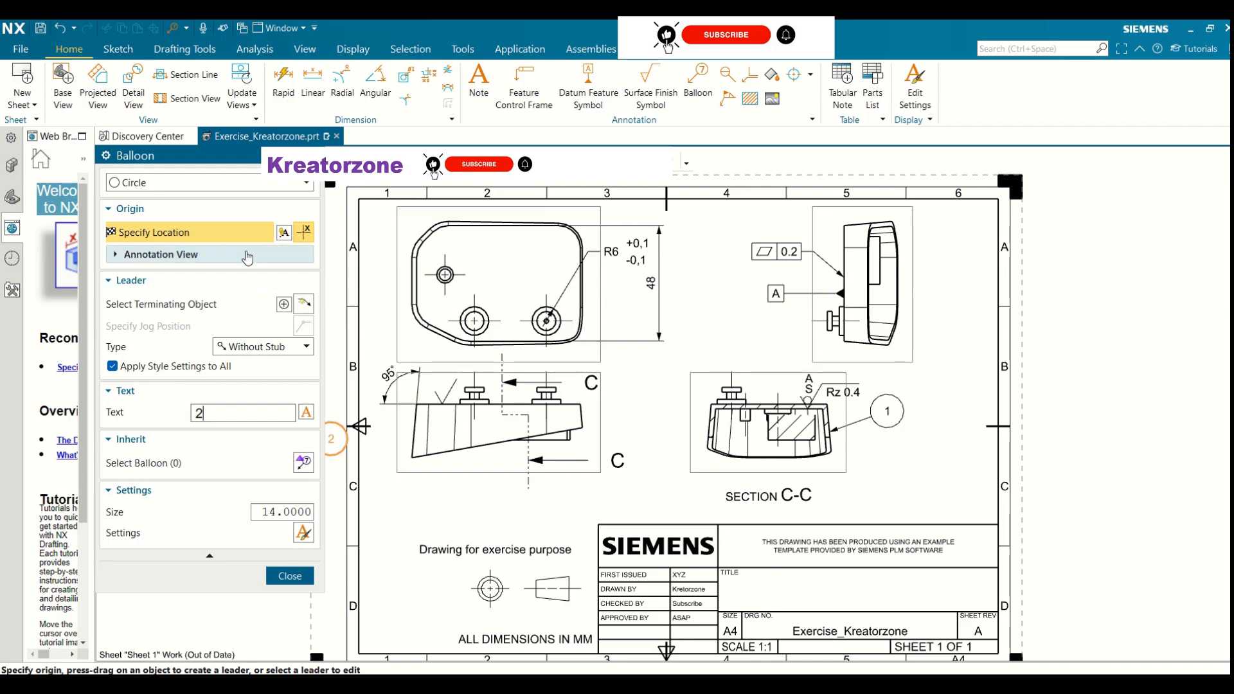
click(921, 468)
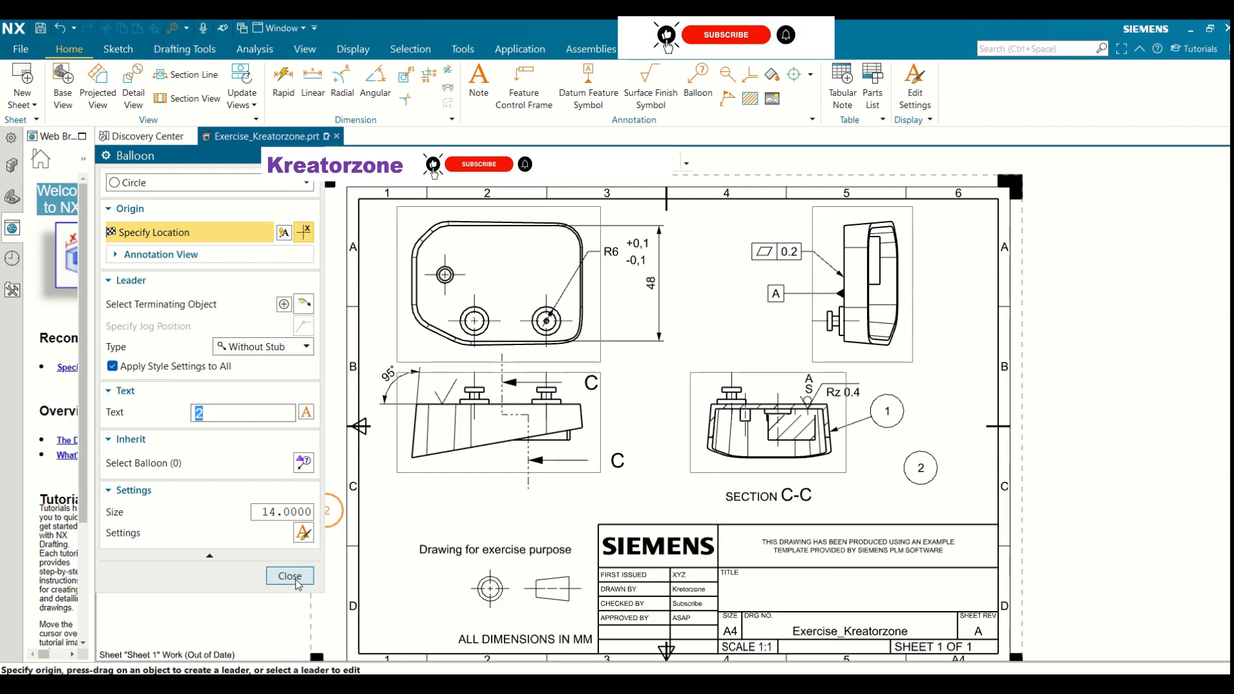
click(290, 575)
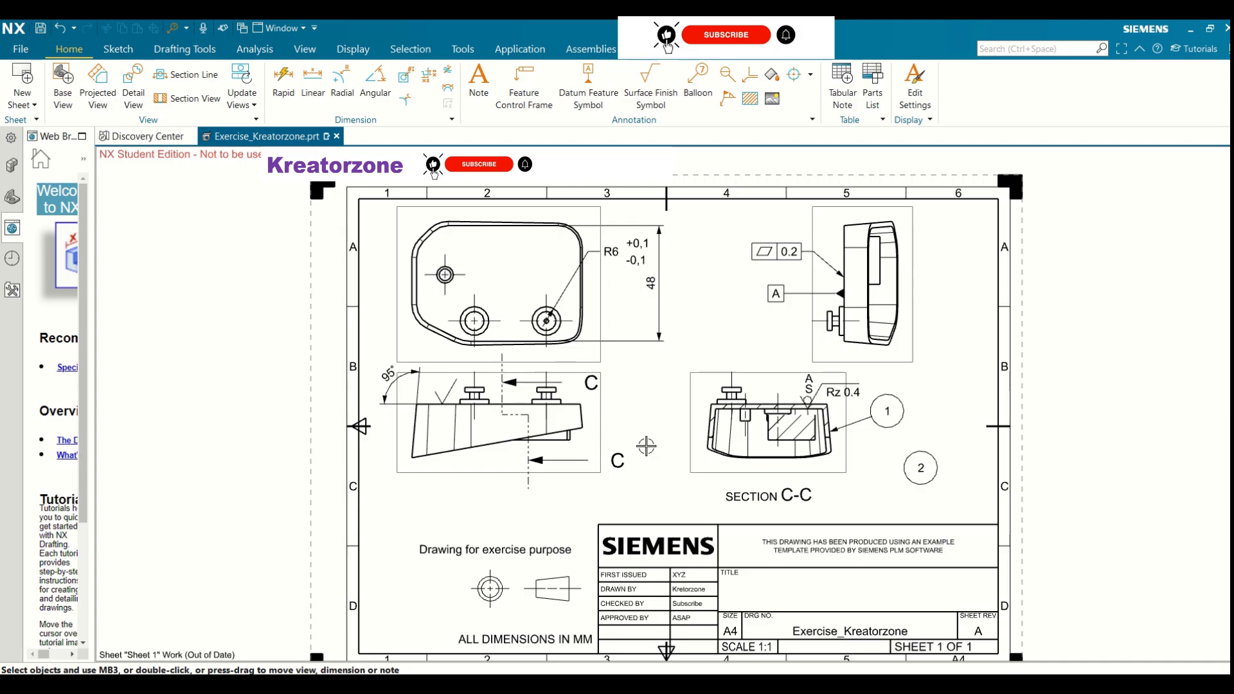
- Delete the two balloons and section view C-C from the sheet
click(916, 477)
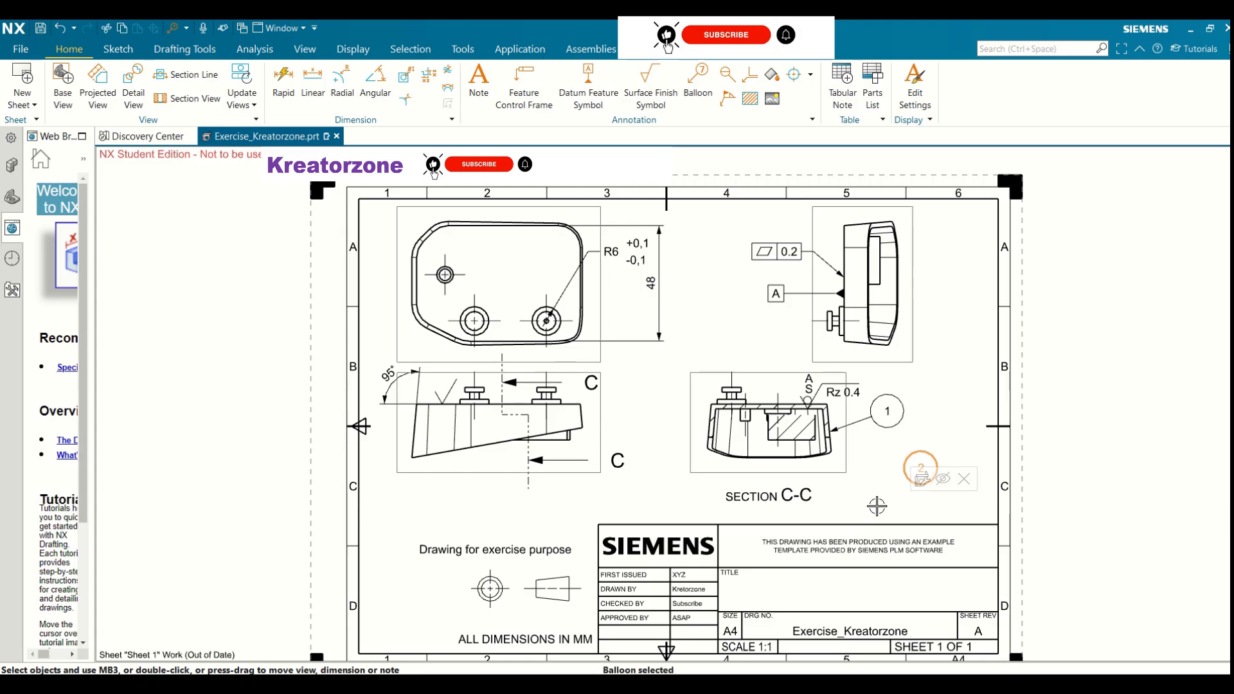
key(Delete)
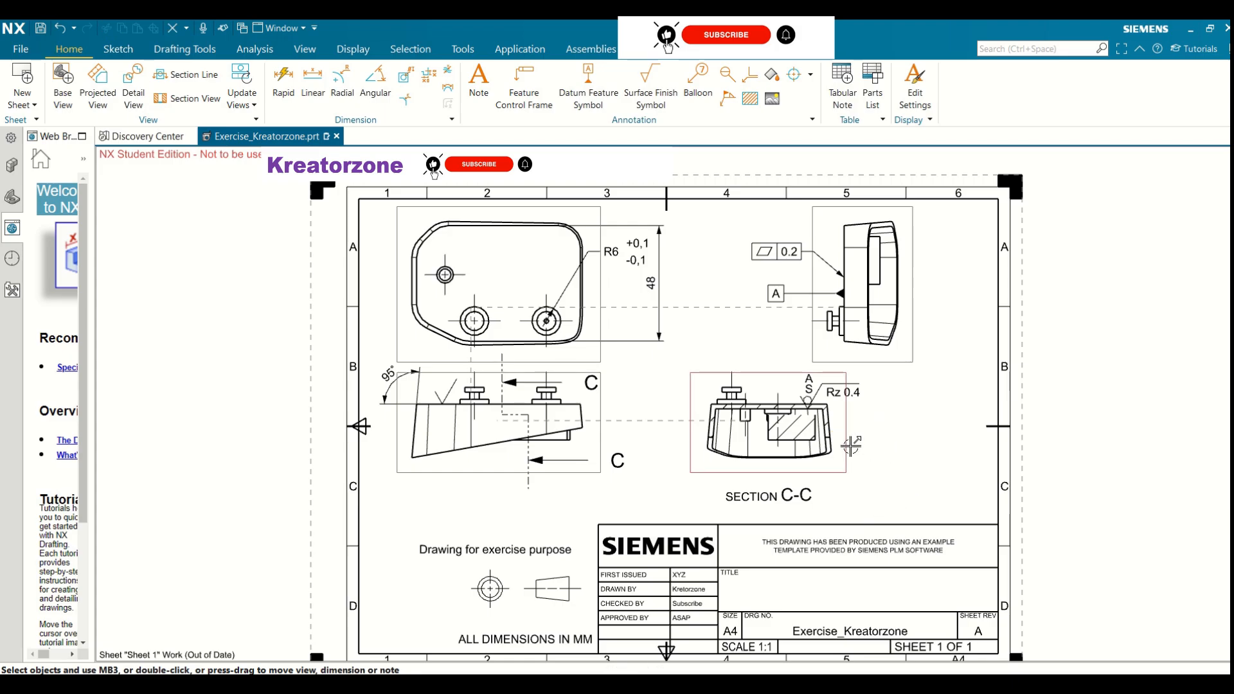
click(856, 452)
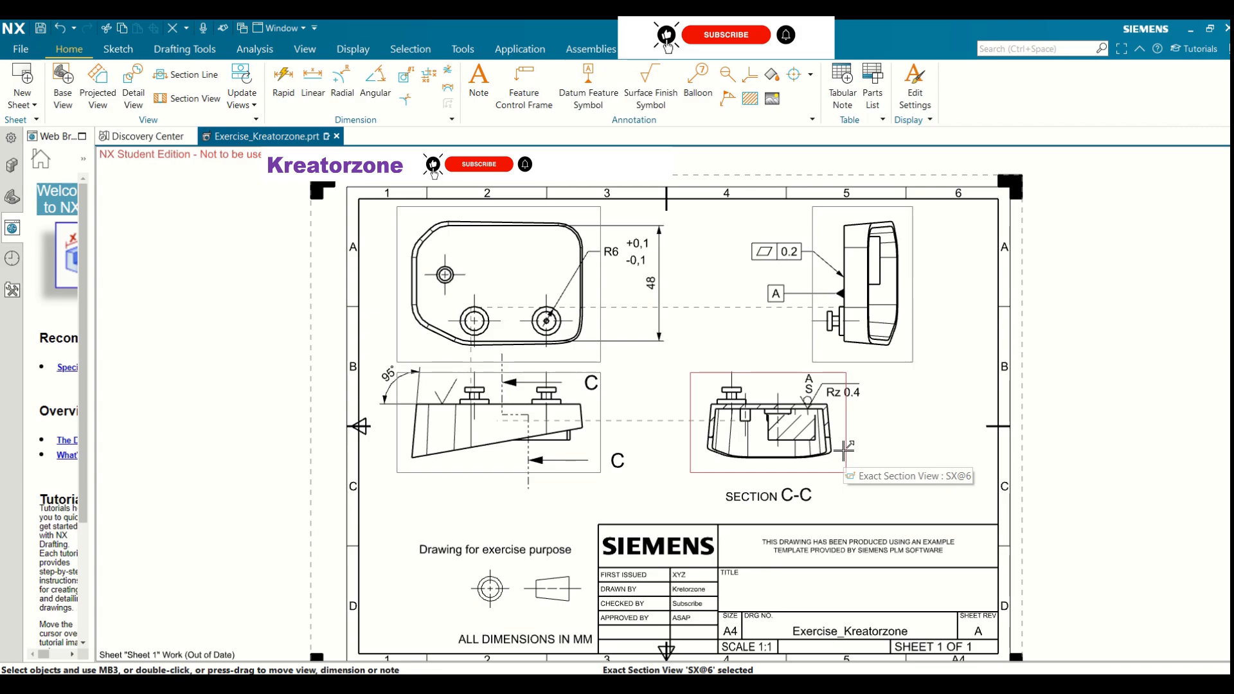
key(Delete)
click(466, 394)
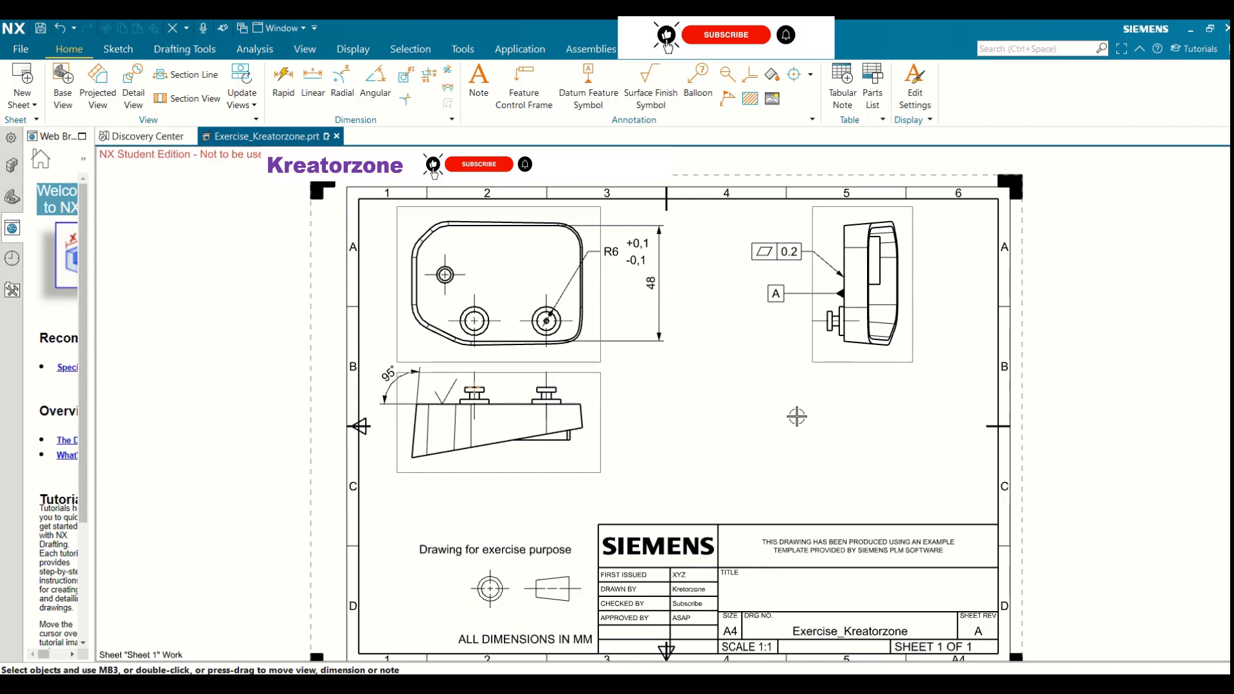
- Set up a tabular note with 5 columns and 3 rows
click(844, 97)
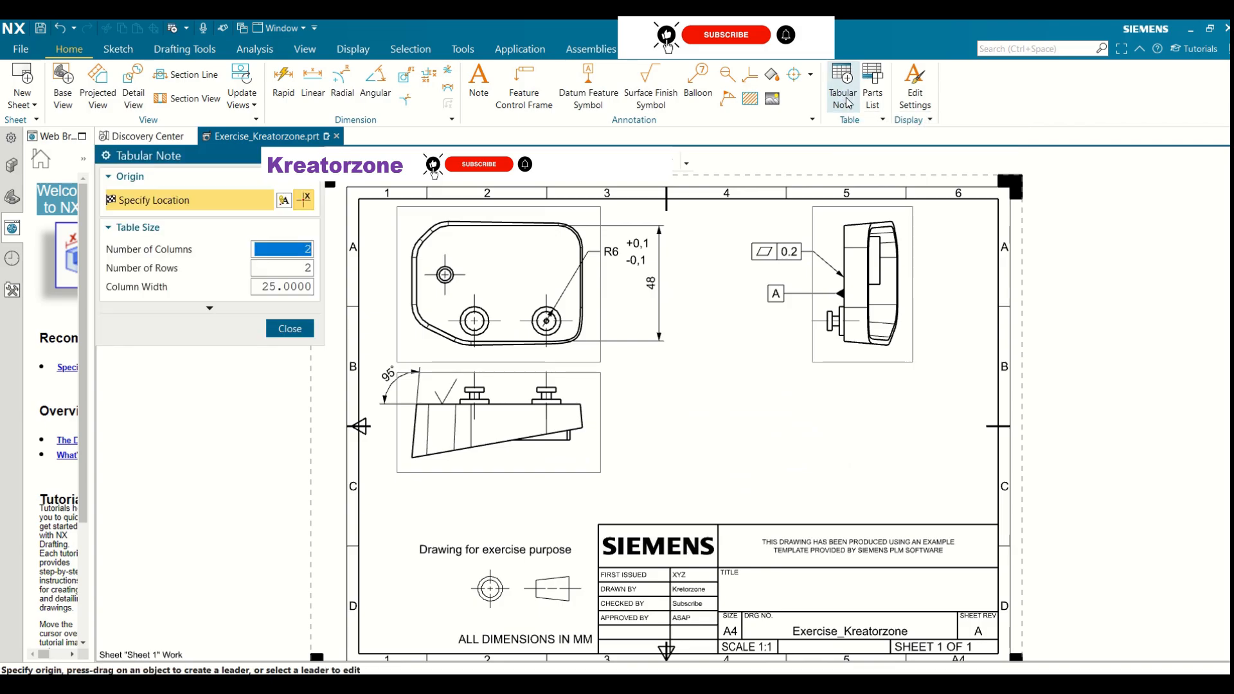
click(306, 247)
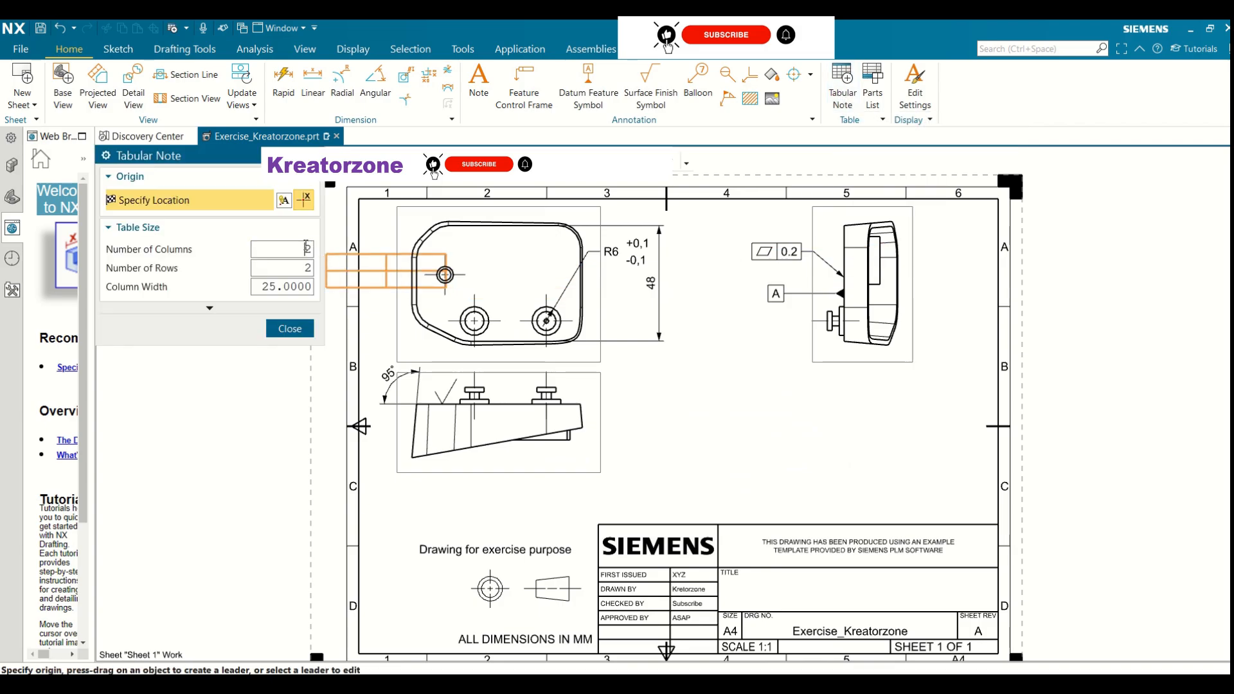
double_click(303, 249)
text(5)
key(Return)
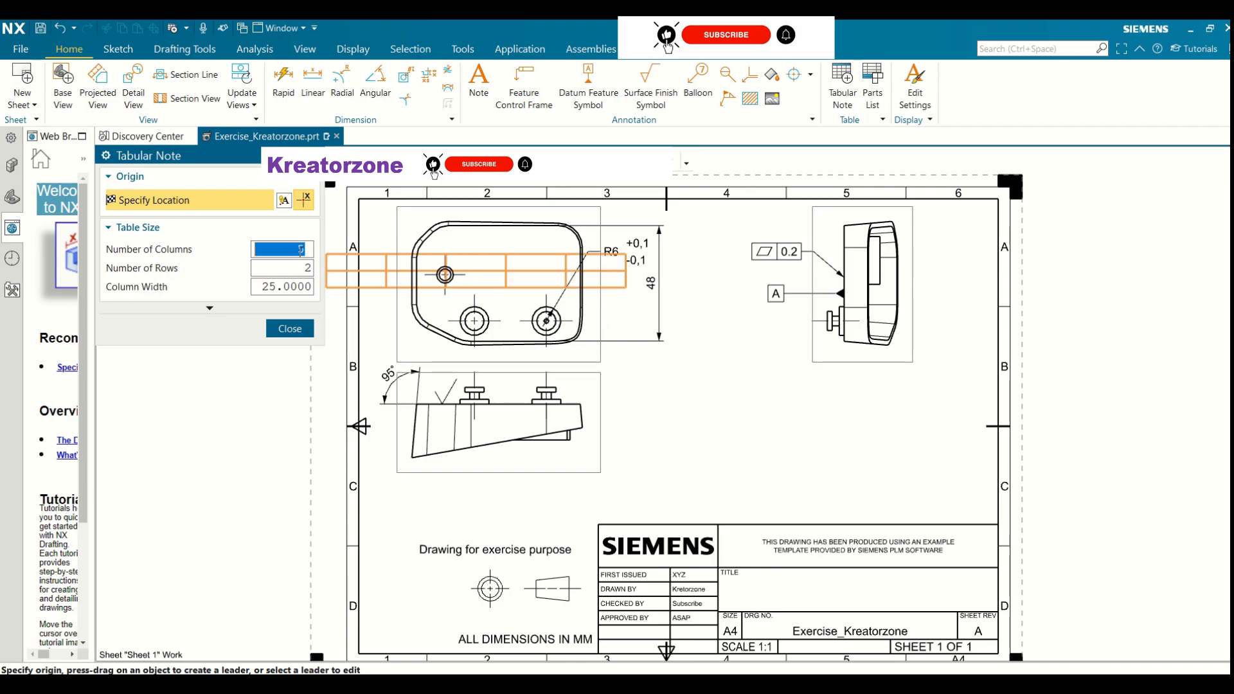
double_click(310, 268)
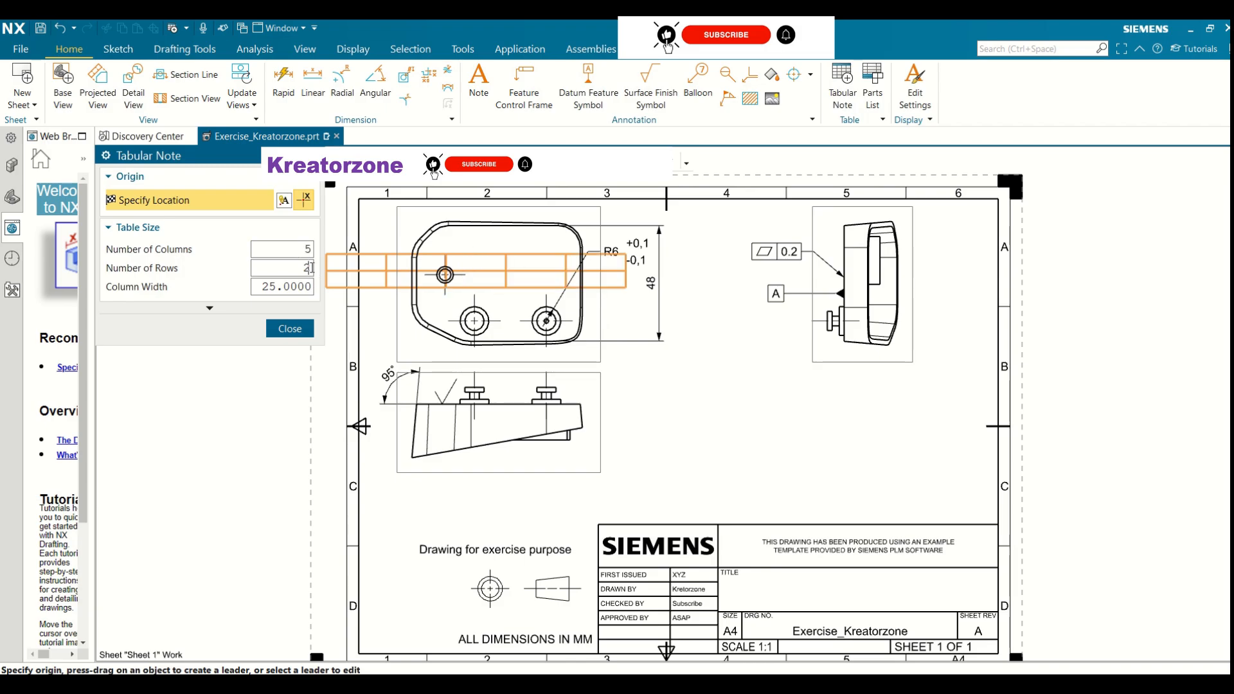
key(BackSpace)
text(3)
key(Return)
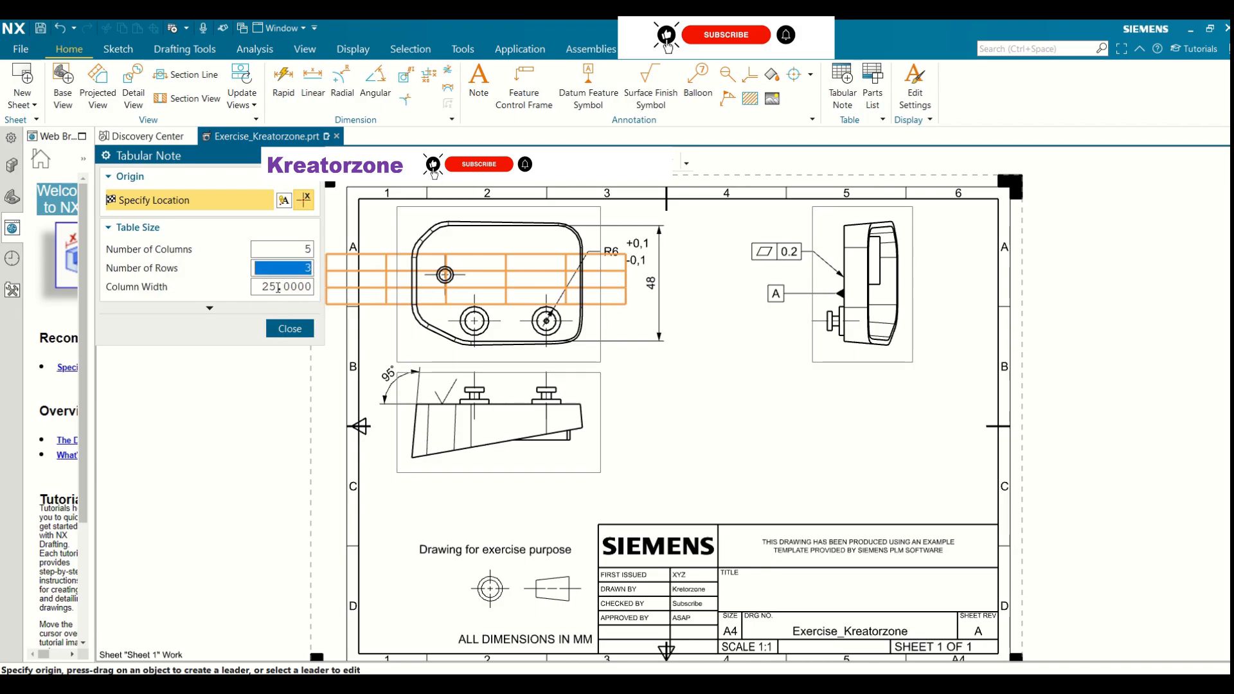
- Set the tabular note's column width to 20 and place the table in the empty area between the side view and title block
drag(278, 287, 266, 284)
text(20)
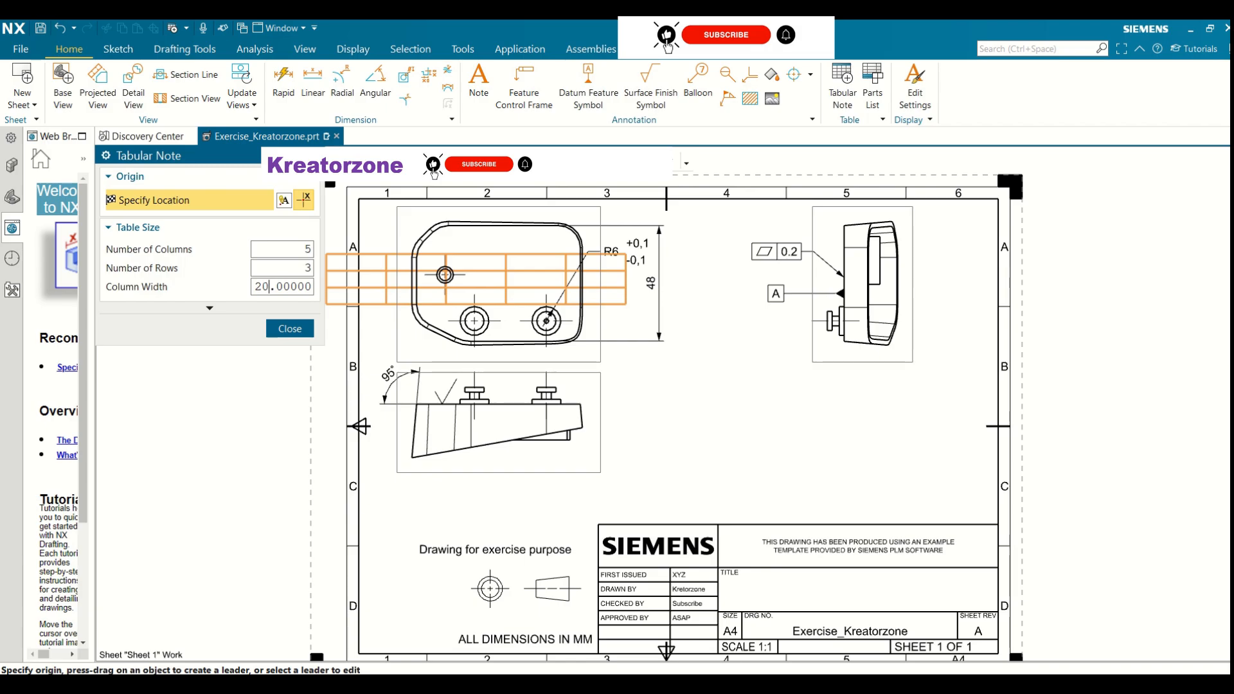
key(Return)
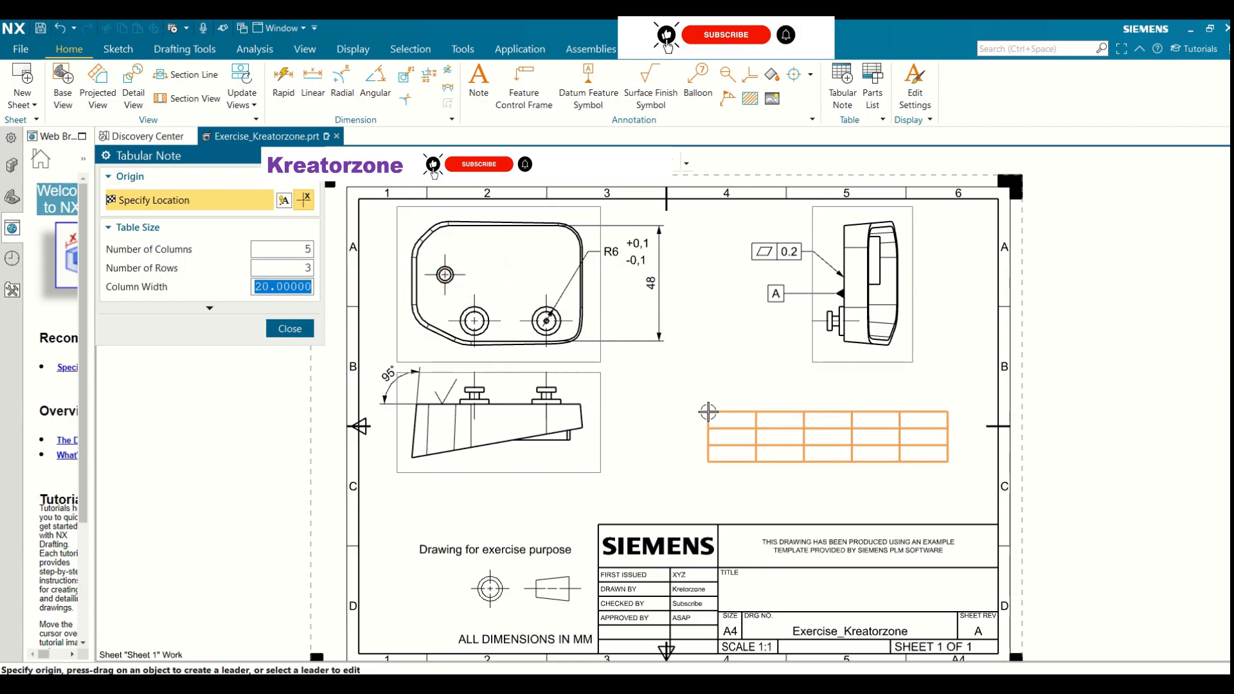
click(708, 410)
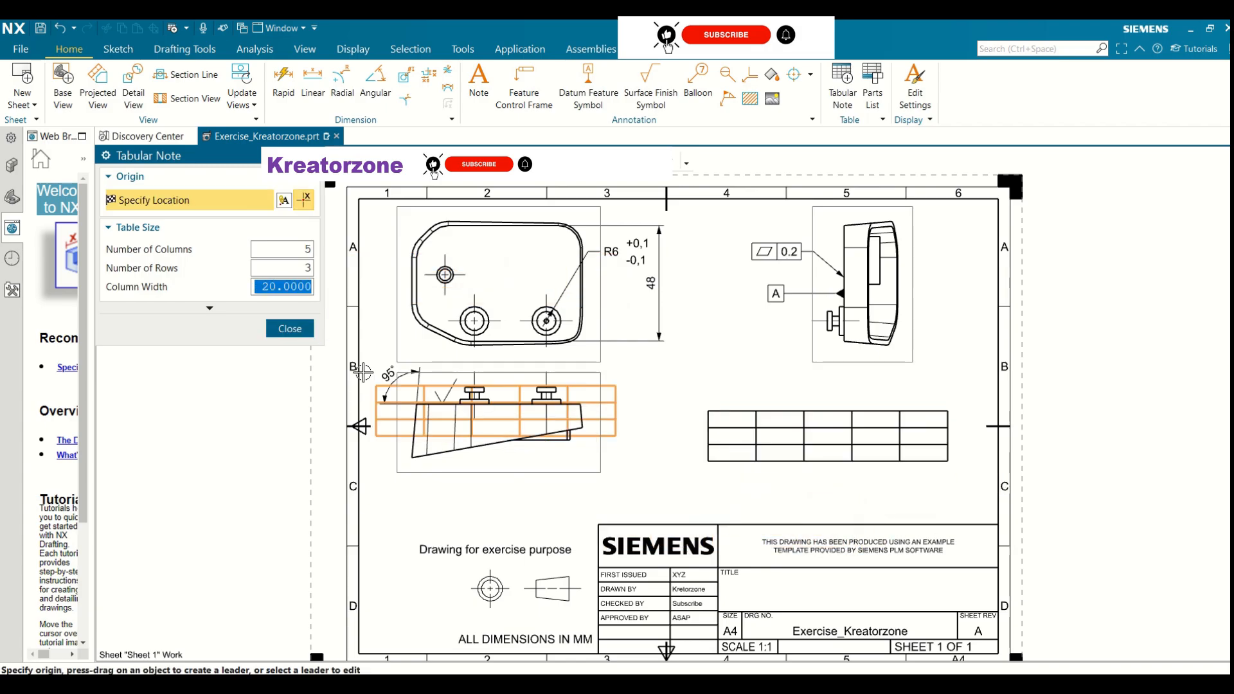
- Fill the first column of the tabular note with the heading Sl. No. and the row numbers 1 and 2
click(290, 328)
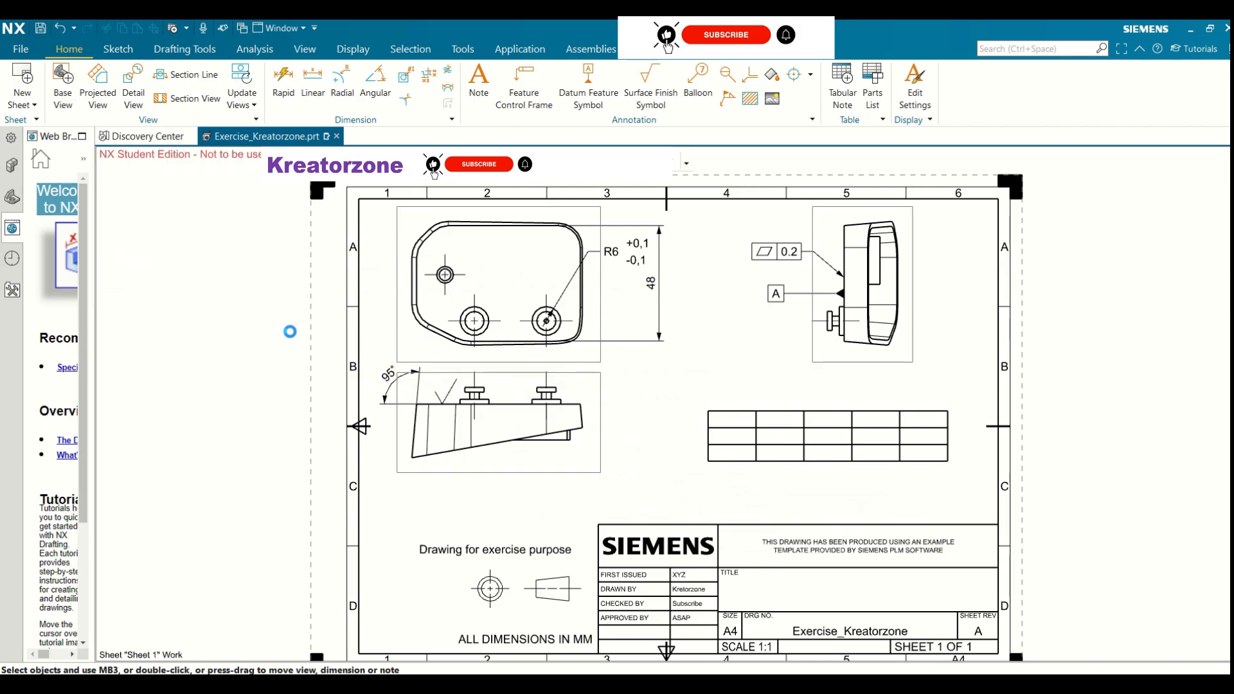
double_click(747, 425)
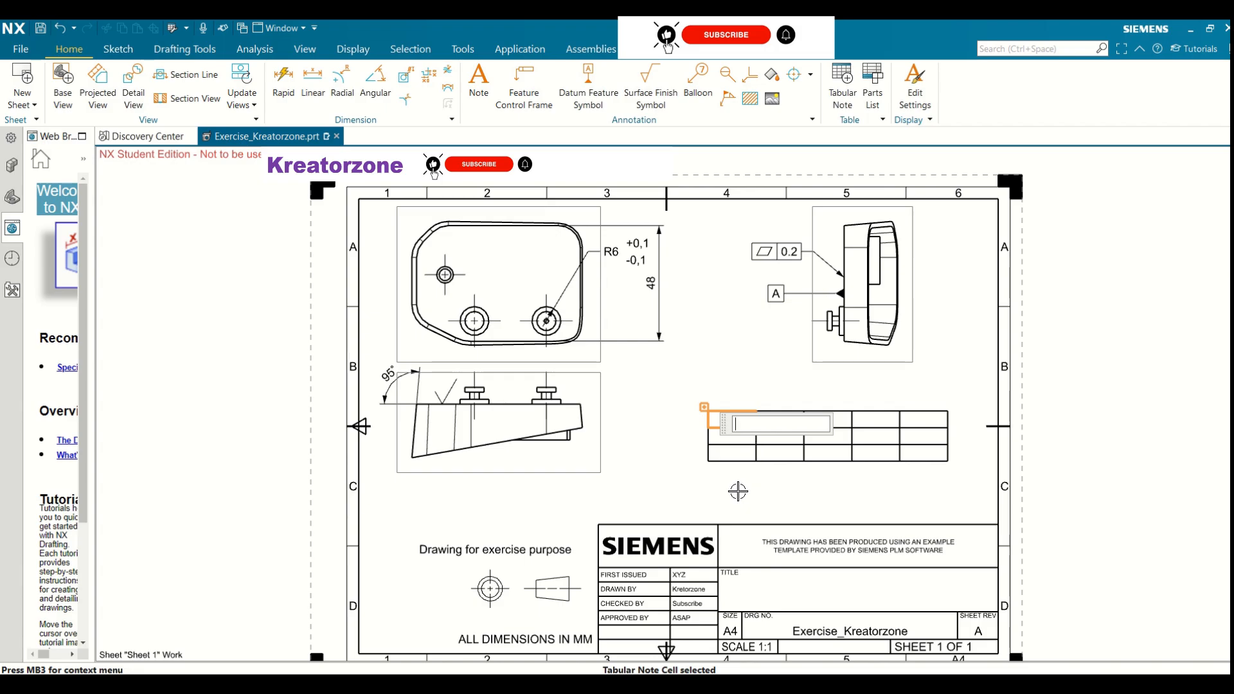
text(Sl. No.)
click(751, 503)
double_click(730, 443)
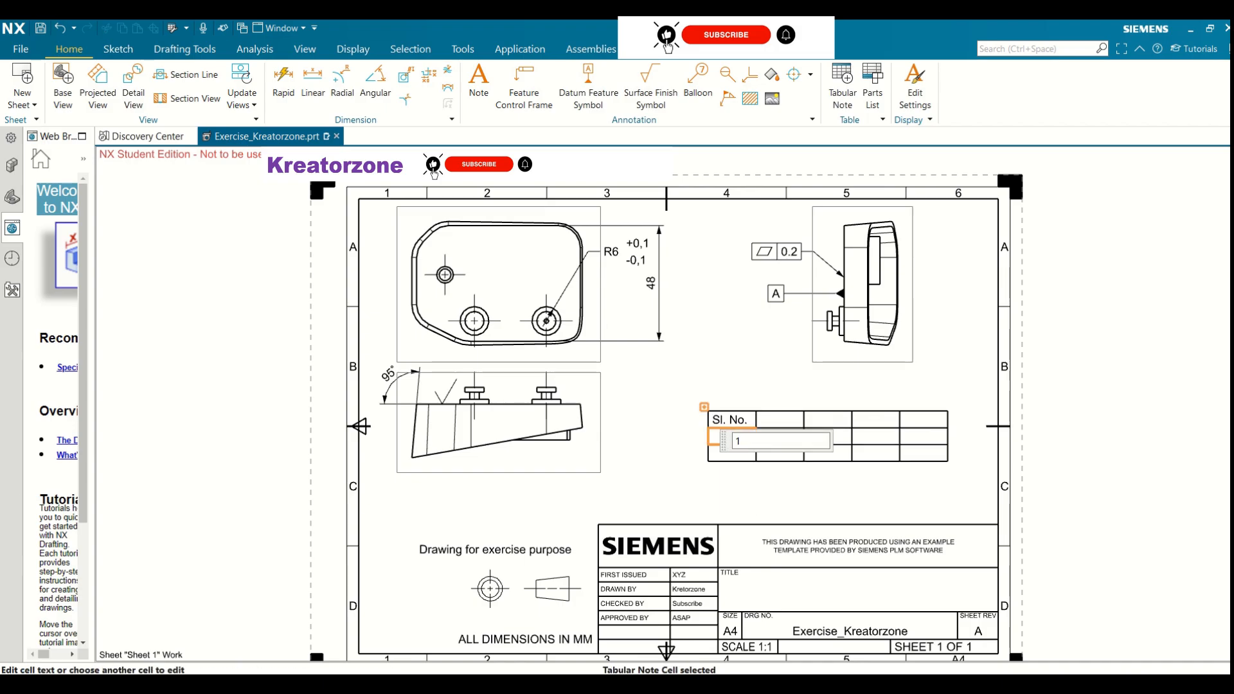
key(Return)
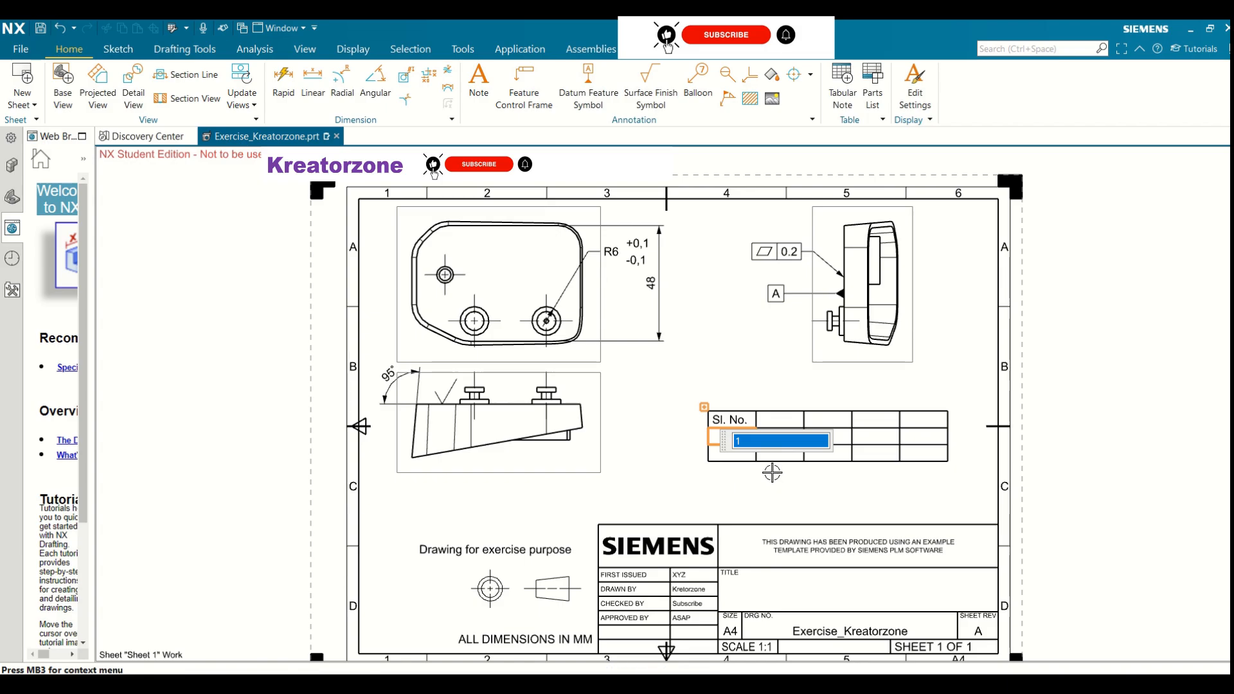
double_click(716, 457)
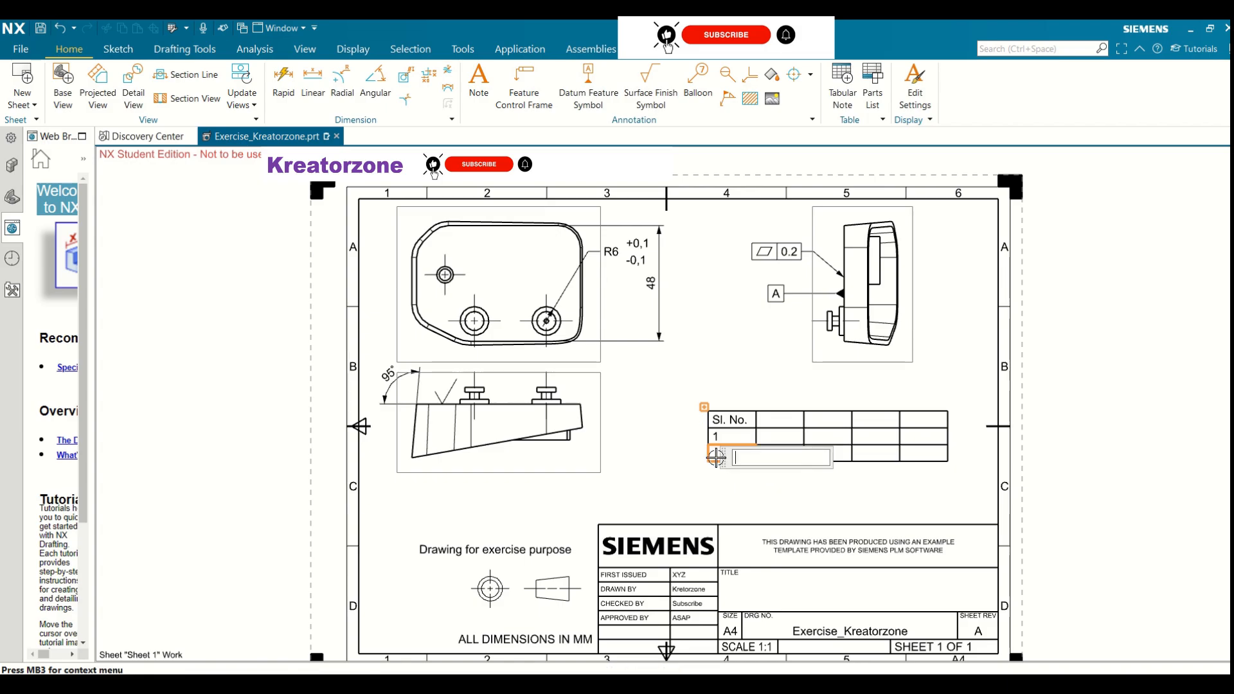
text(2)
key(Return)
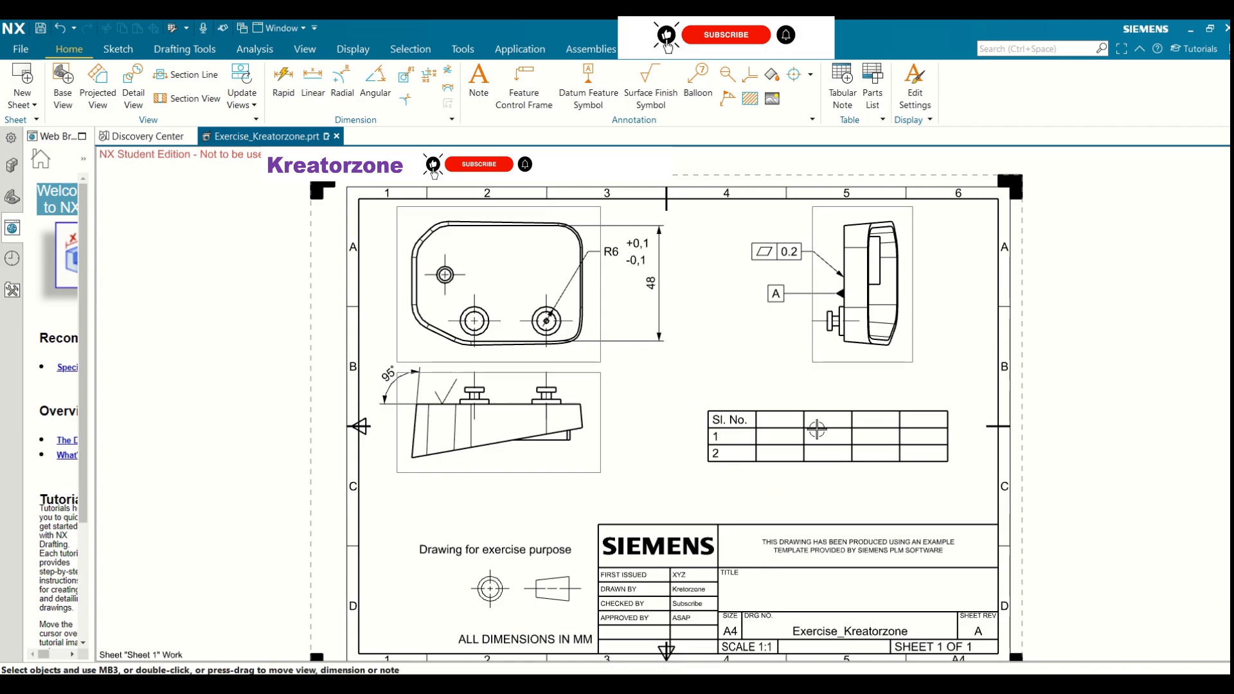
click(779, 419)
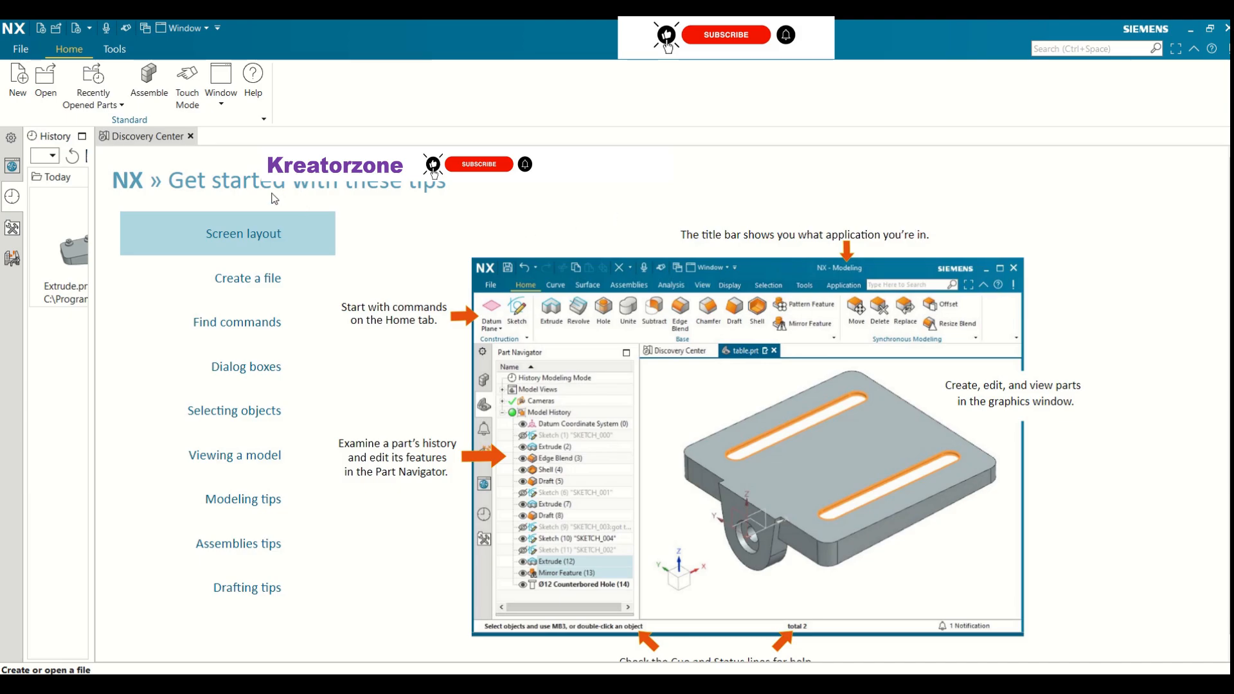
- Create a new part from the Model template in millimeters, named Surface_Modelling_Exercise
click(18, 87)
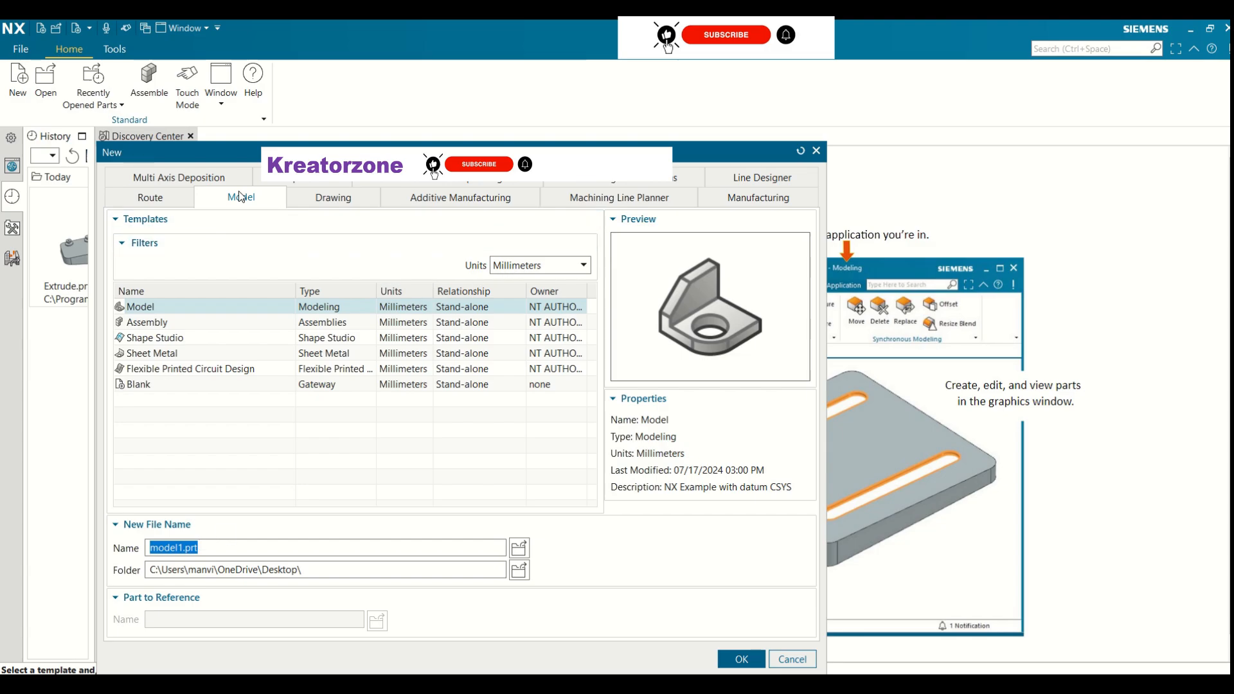
click(566, 264)
click(514, 278)
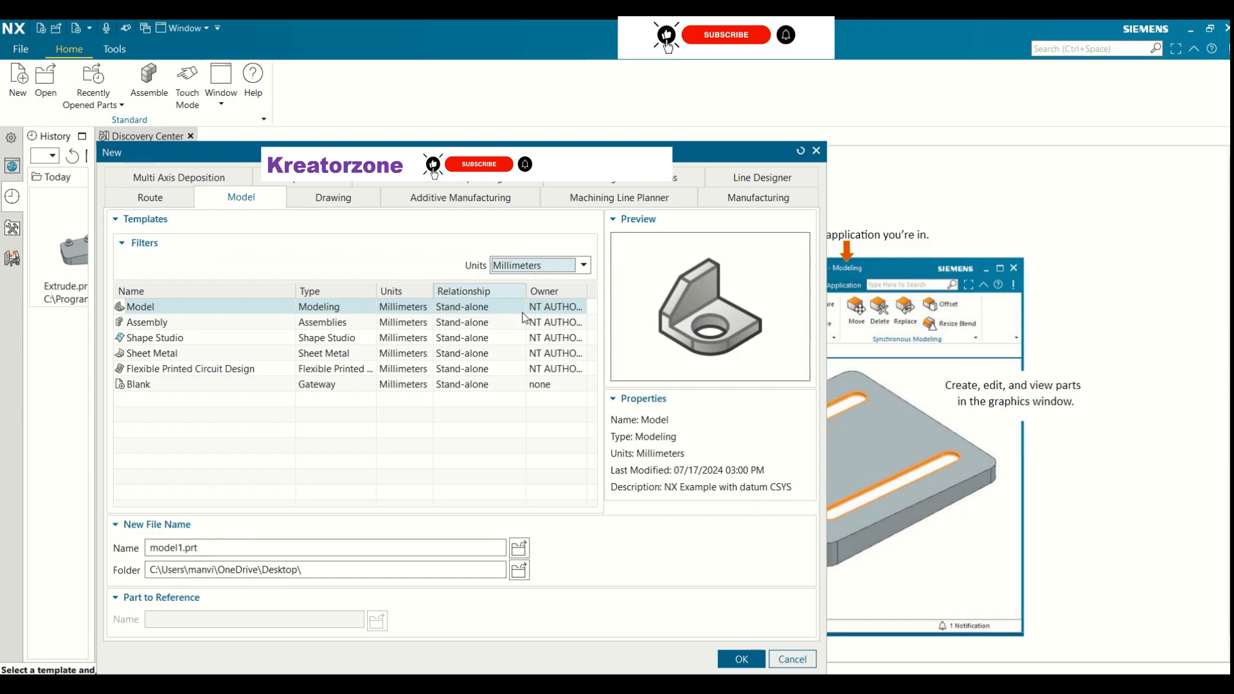
click(209, 548)
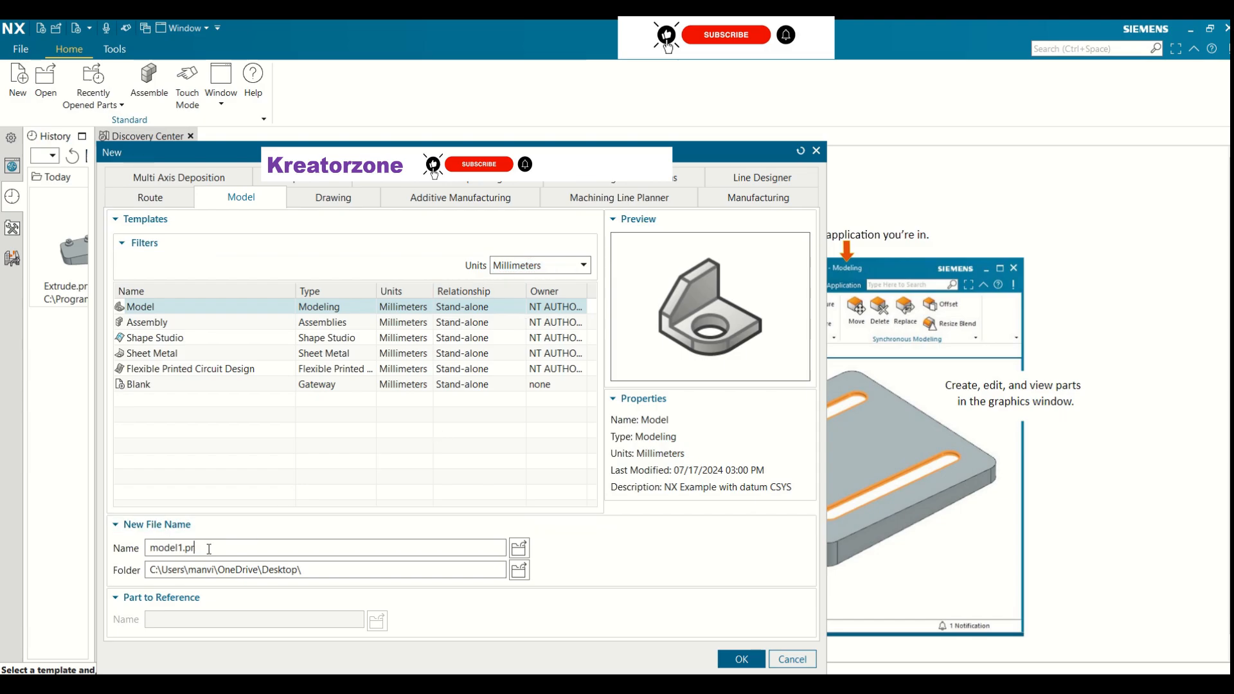
key(BackSpace)
key(BackSpace)
key(BackSpace)
key(BackSpace)
key(BackSpace)
key(BackSpace)
key(BackSpace)
key(BackSpace)
key(BackSpace)
text(Surface_M)
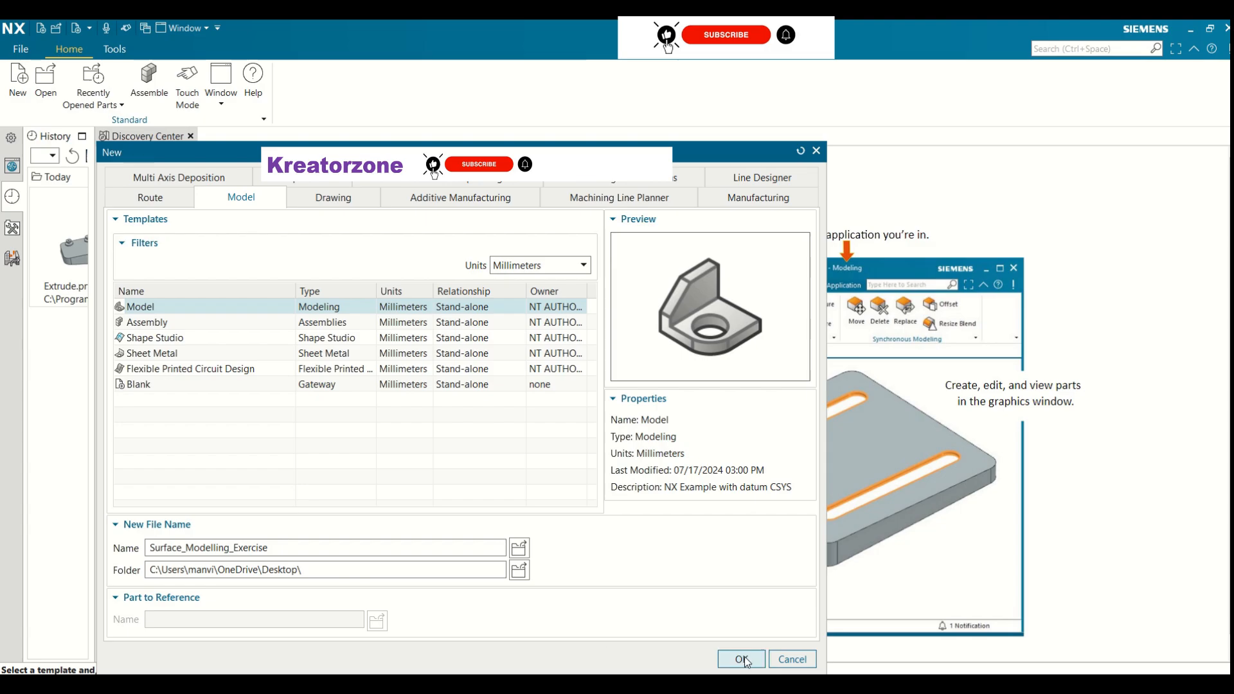
click(742, 660)
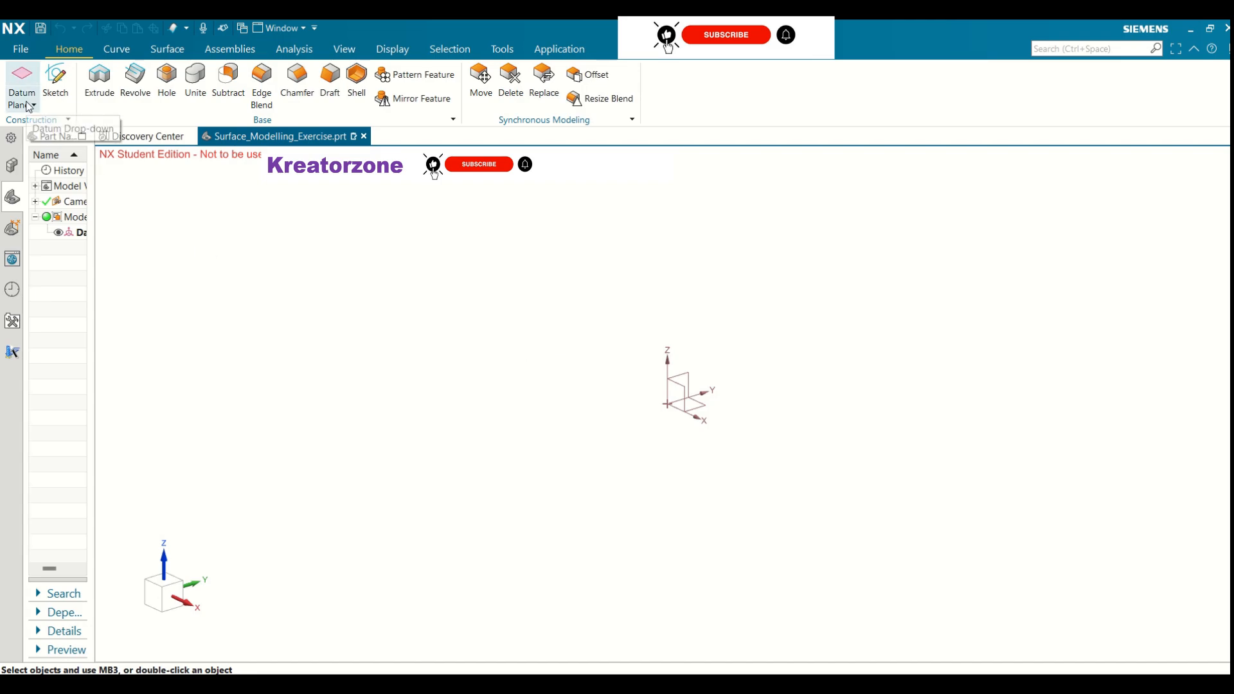
- Start a new sketch on the Front datum plane
click(58, 84)
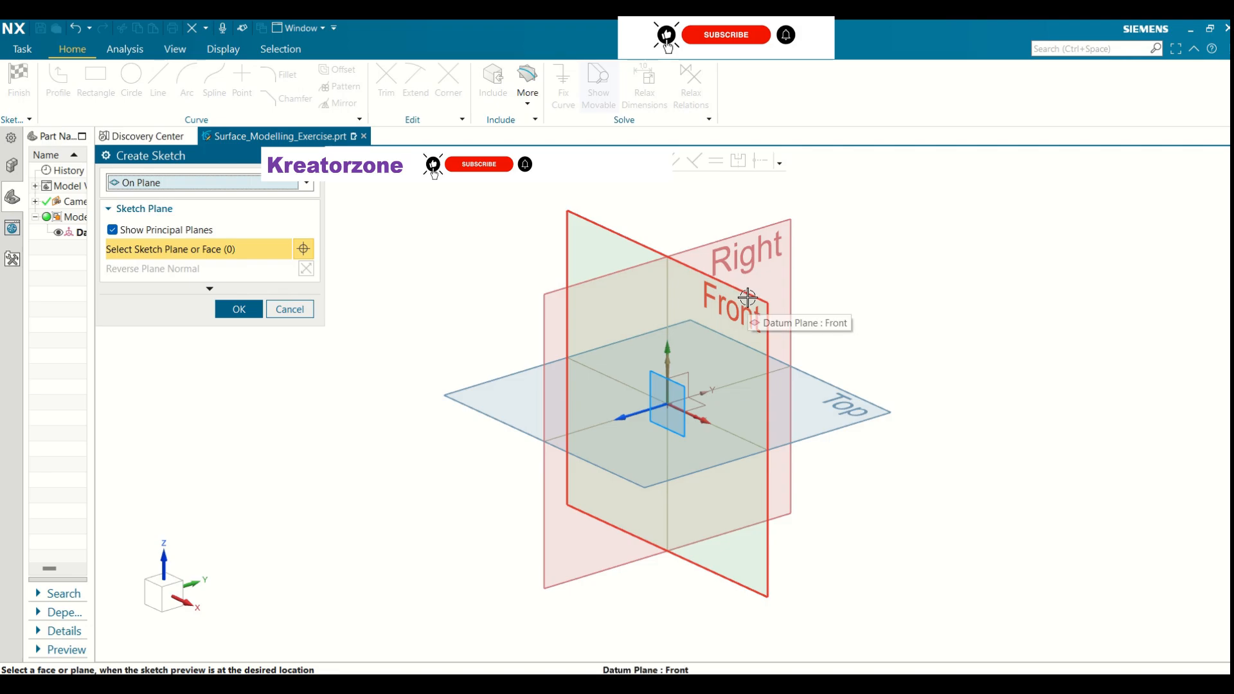
click(748, 298)
click(236, 309)
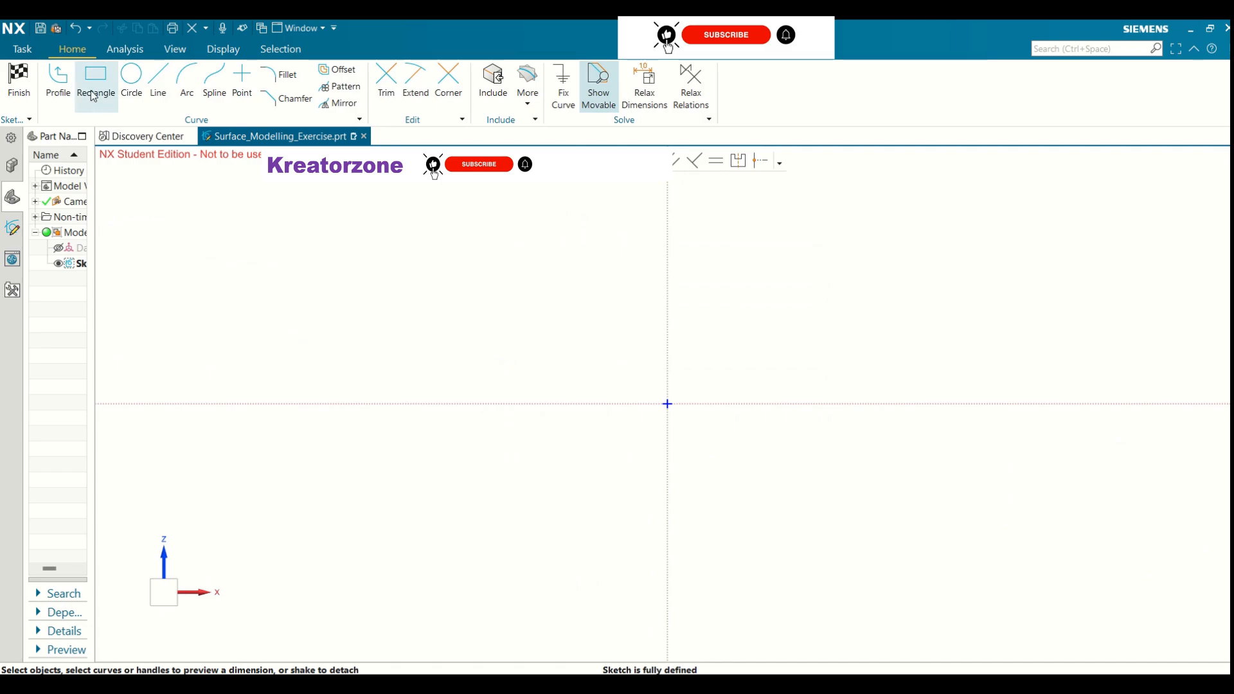
- Draw a three-point arc about 353 mm in radius, bulging upward with both endpoints on the horizontal axis either side of the origin
click(187, 80)
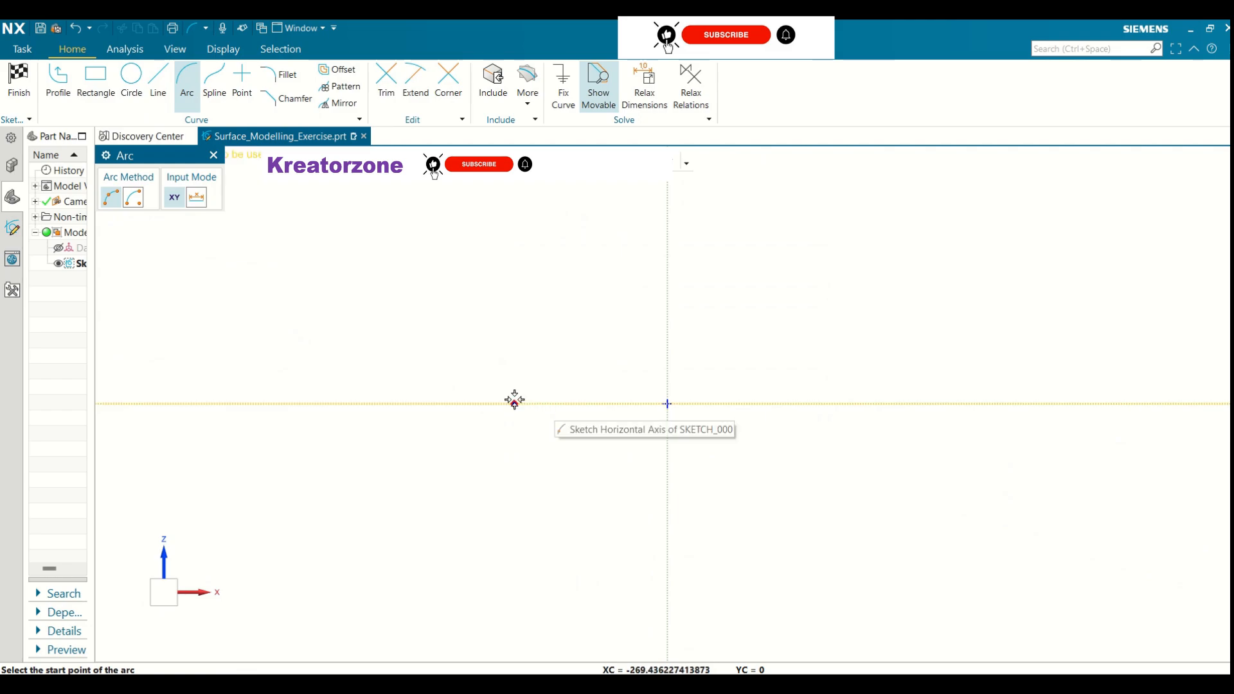
click(515, 403)
click(601, 287)
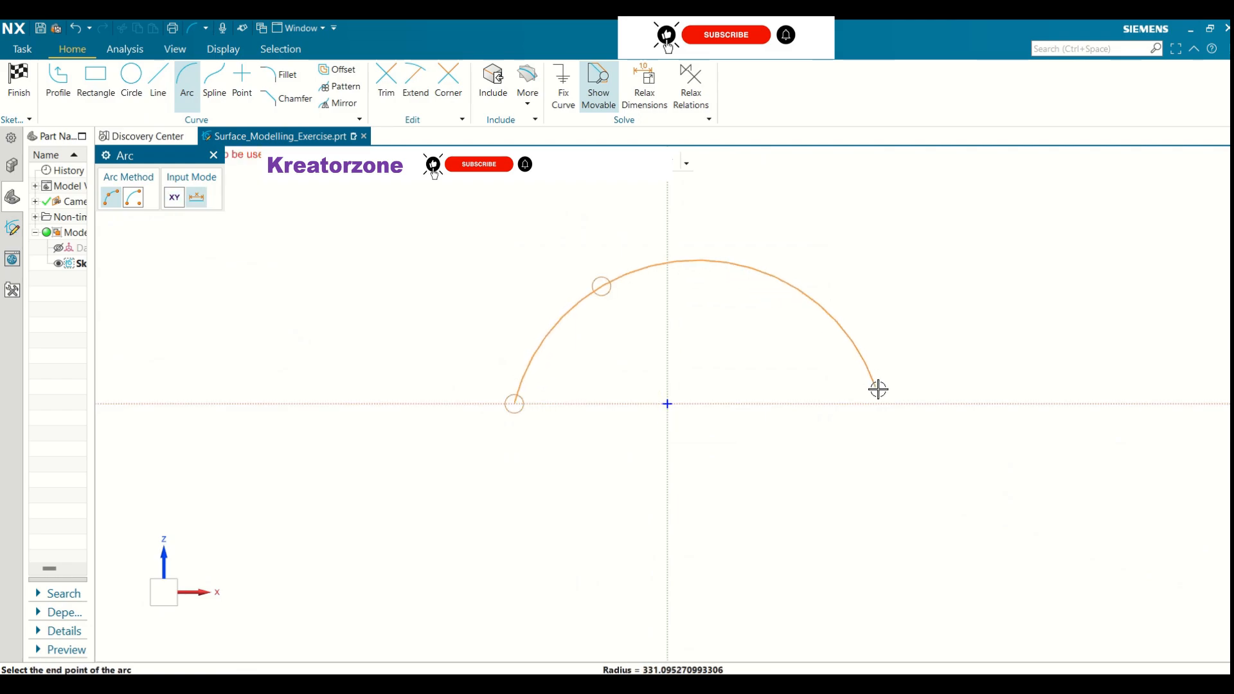
click(902, 405)
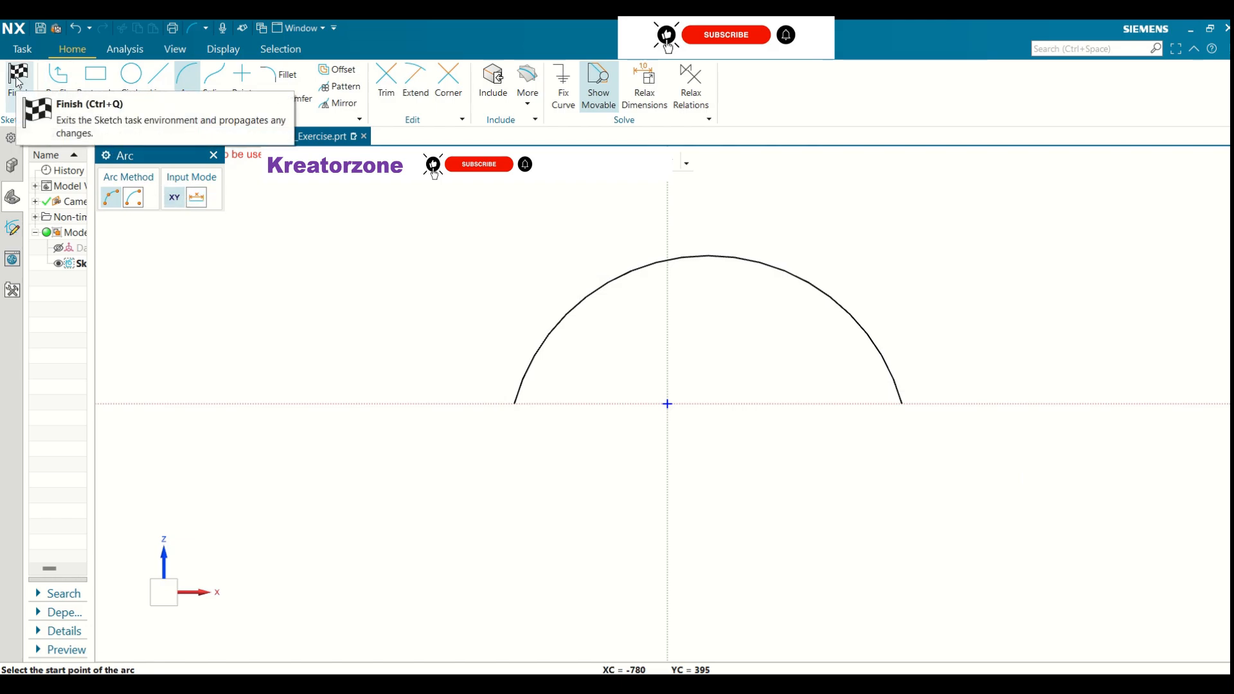
click(213, 154)
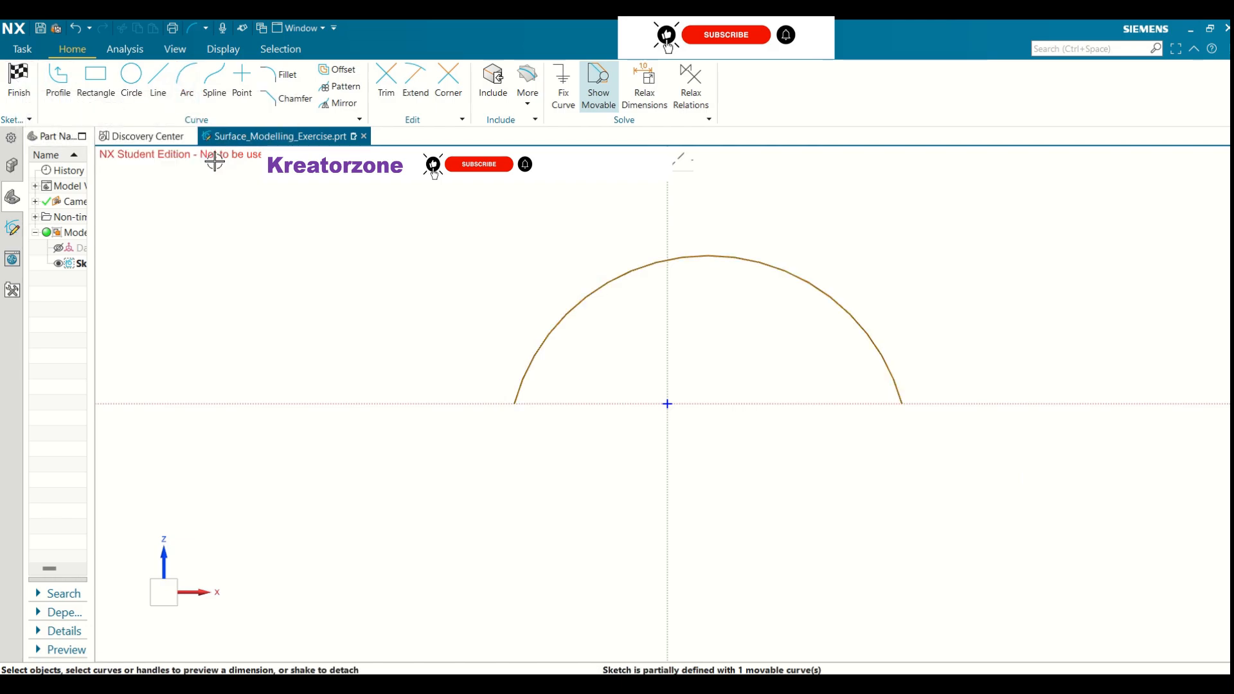
- Dimension the arc's radius at 50 mm, scaling the entire sketch with it, and finish the sketch
click(588, 292)
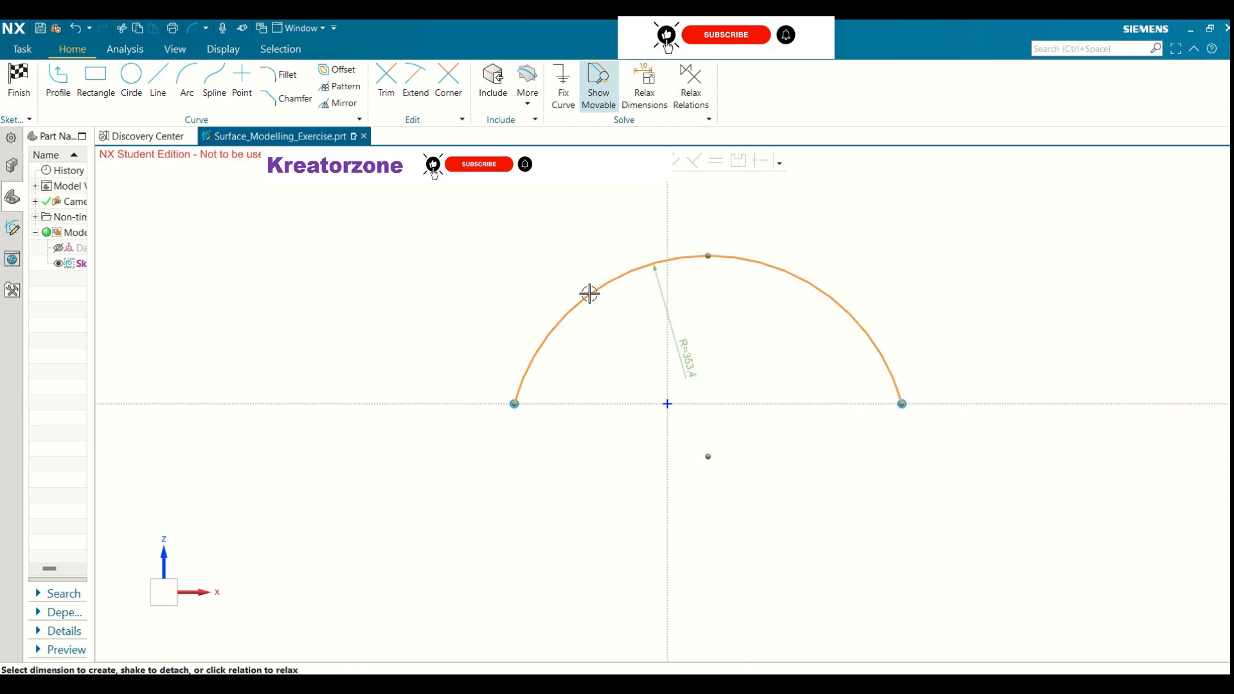
double_click(687, 354)
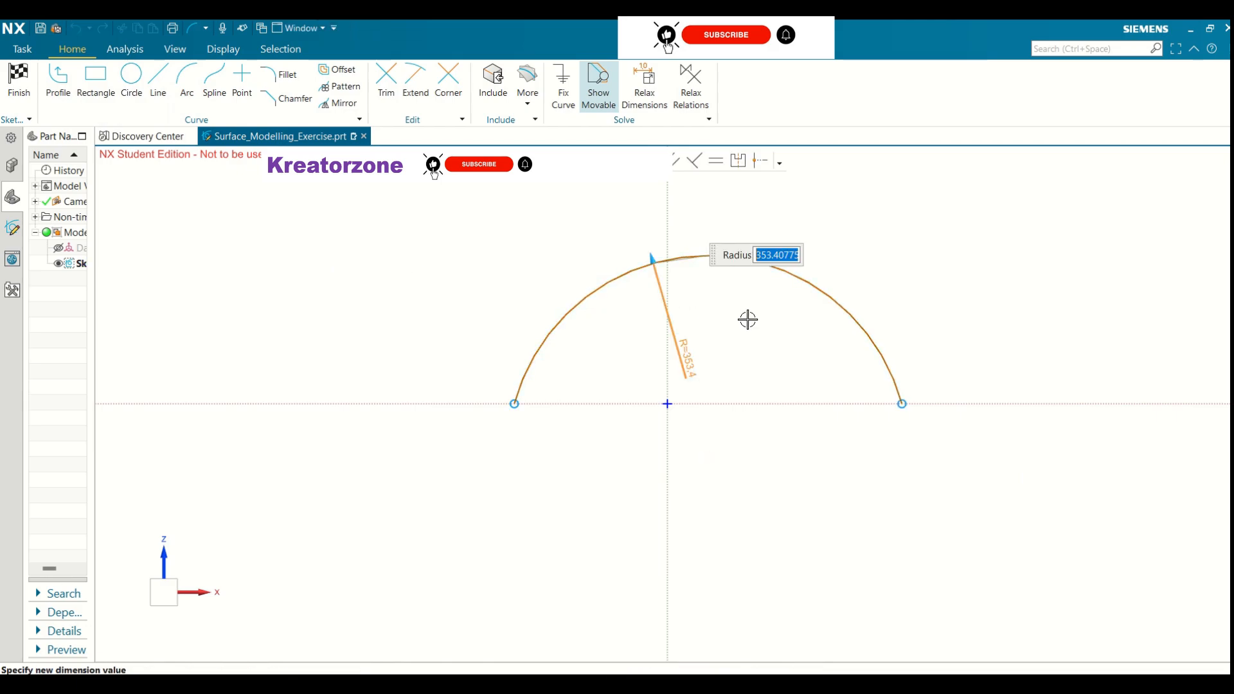
text(50)
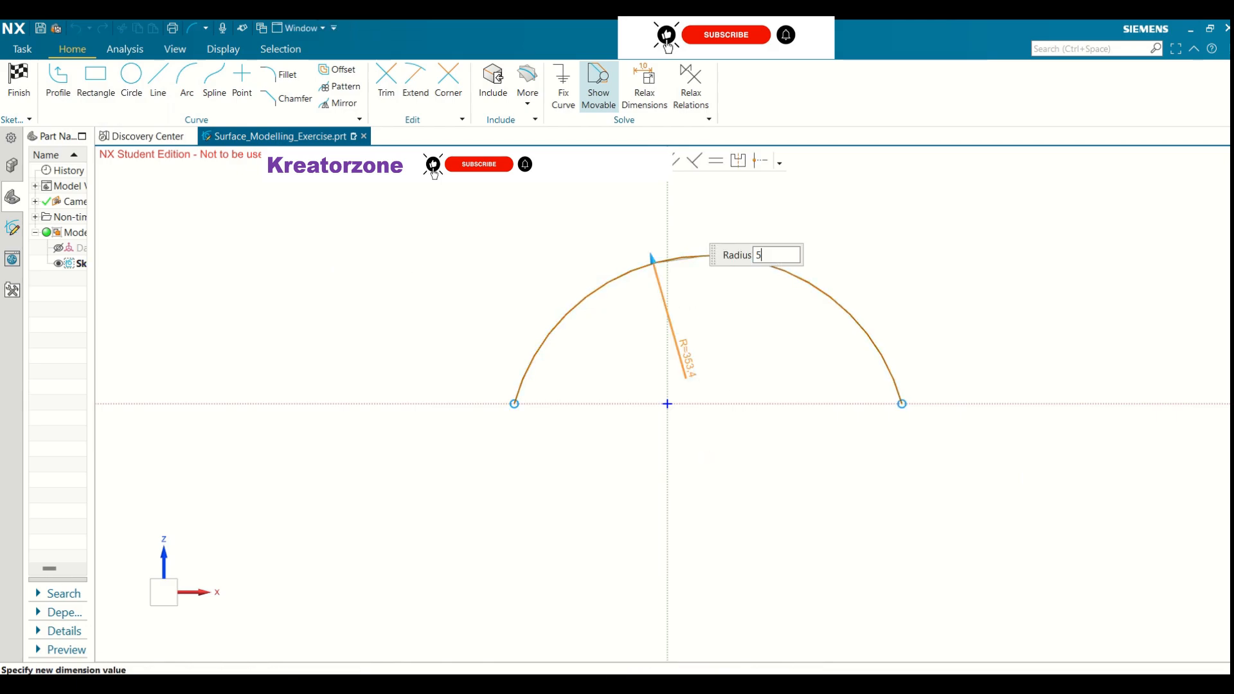
key(Return)
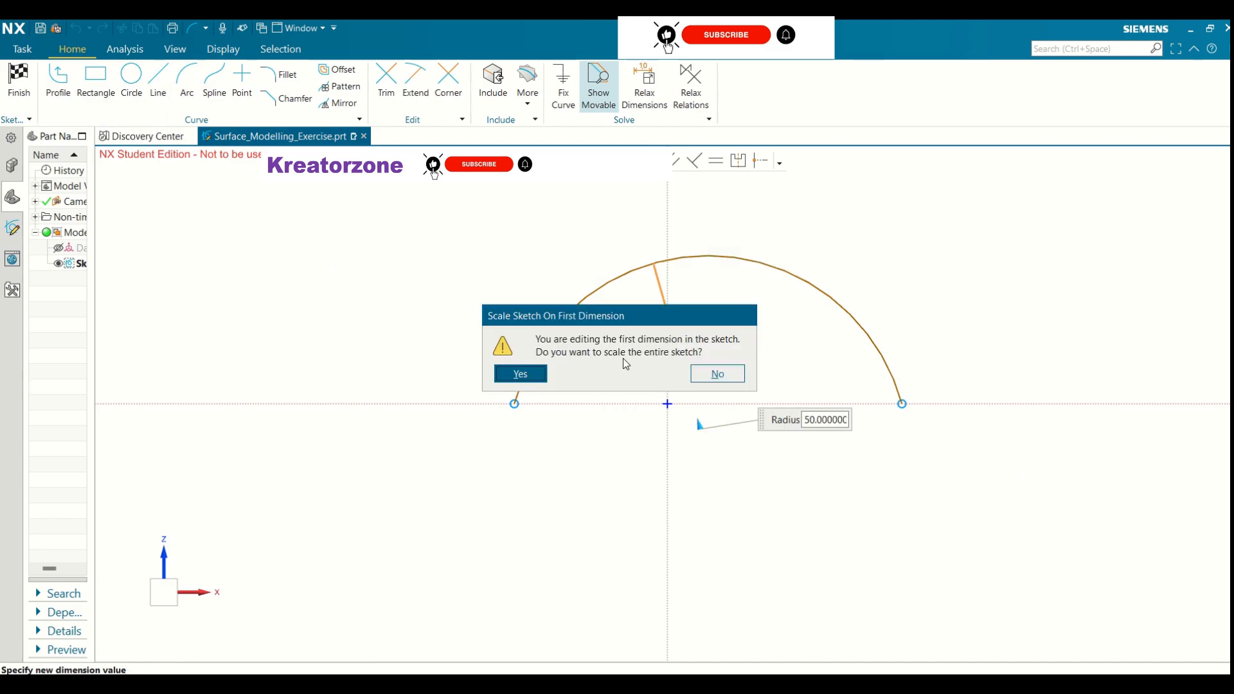
click(520, 374)
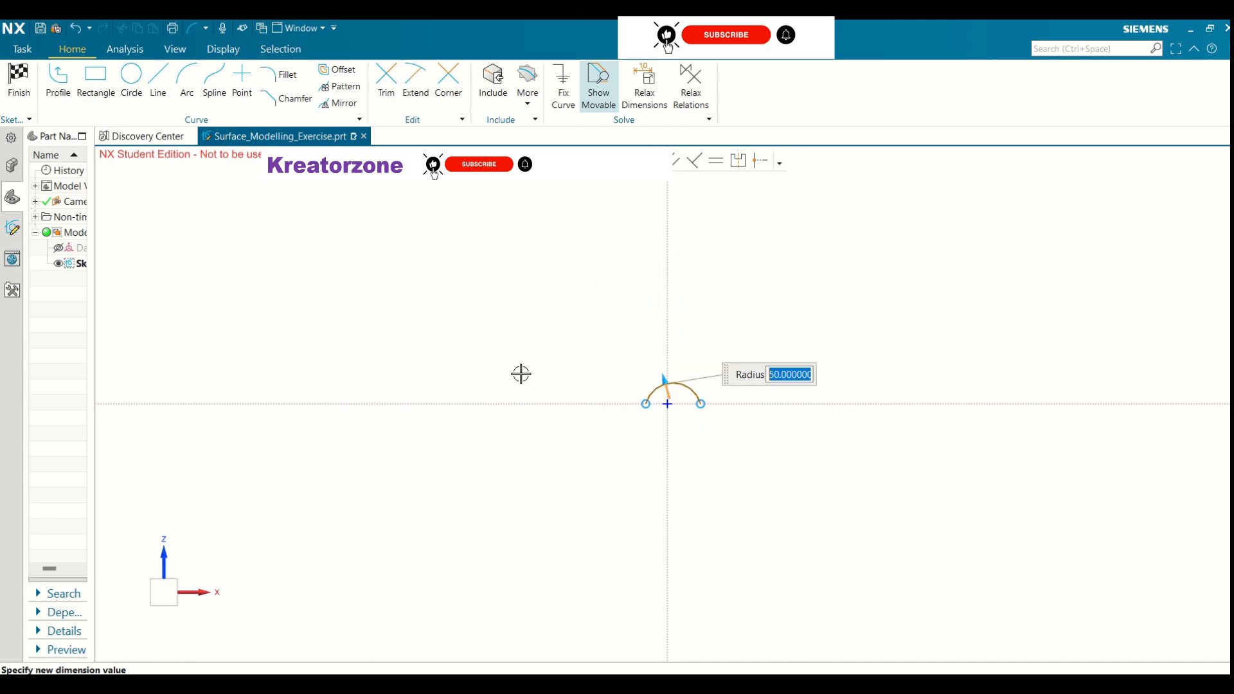
scroll(684, 406, up, 3)
scroll(688, 409, up, 1)
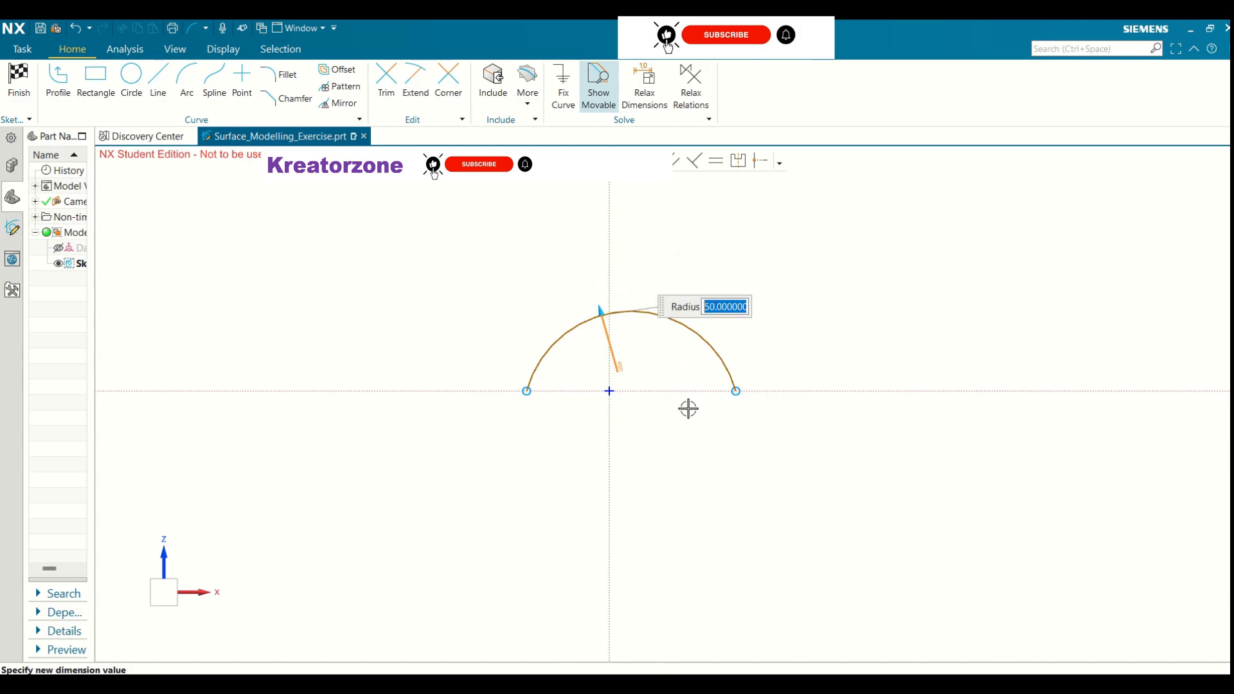
click(26, 88)
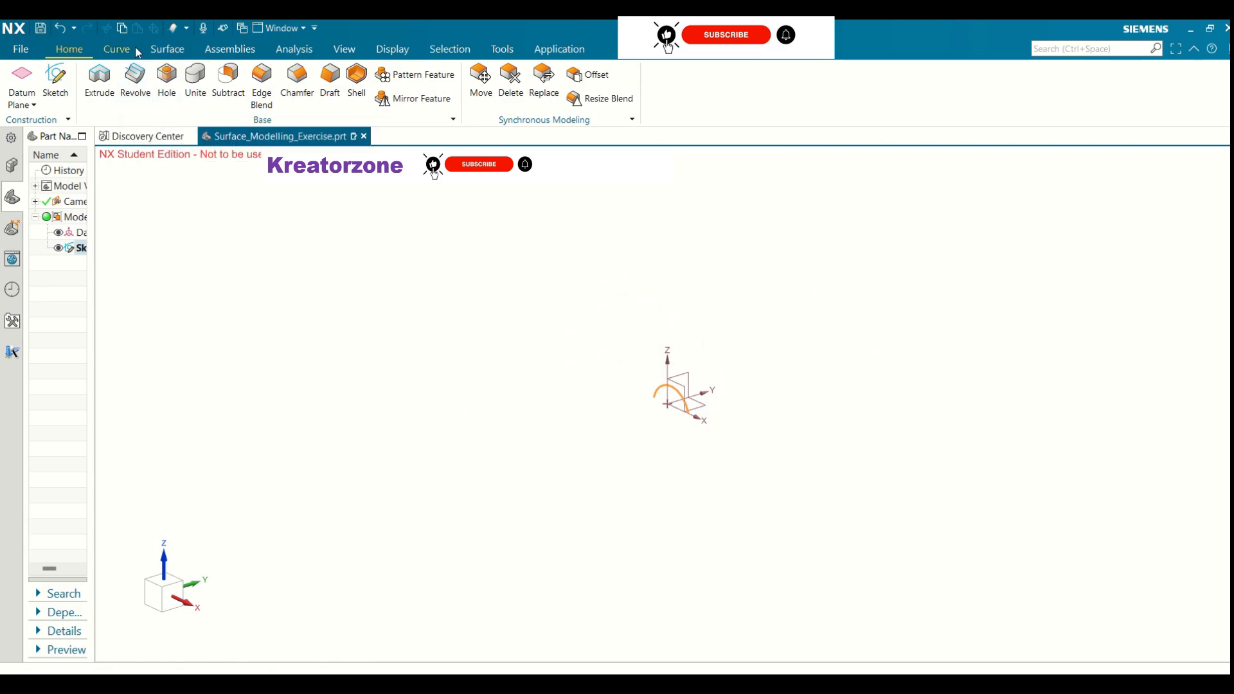
- Extrude the arc sketch from 0 to 25 mm as a surface with no Boolean
click(162, 51)
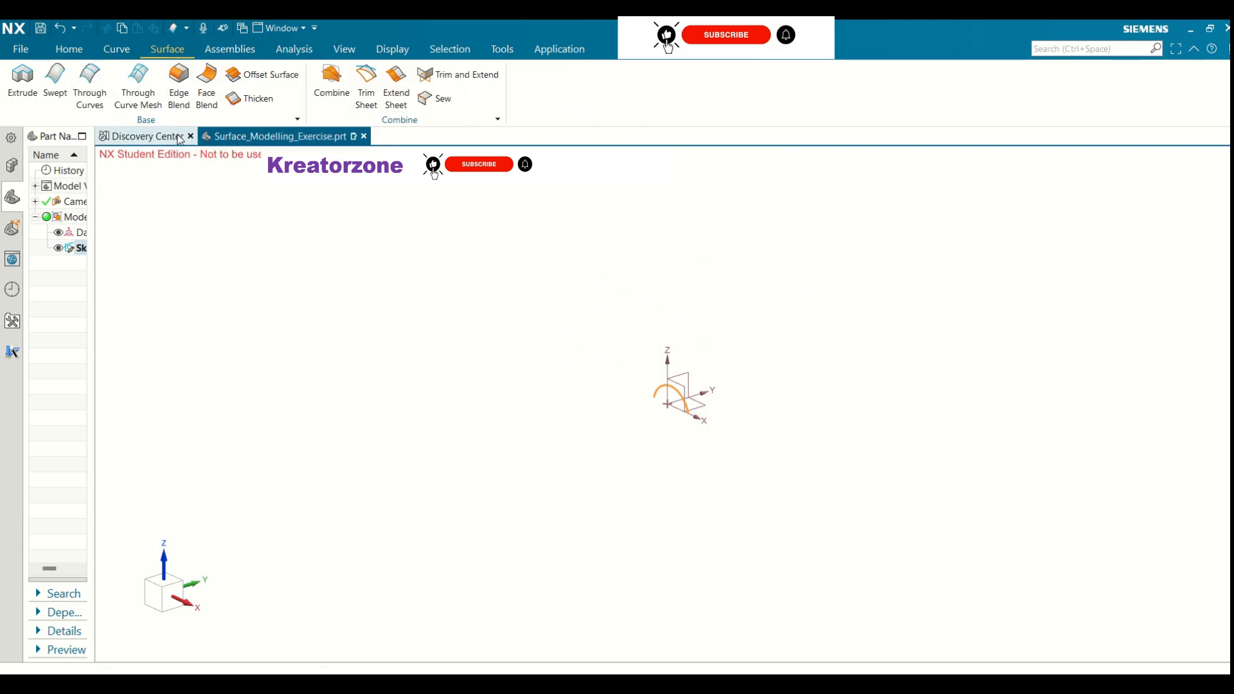
click(16, 93)
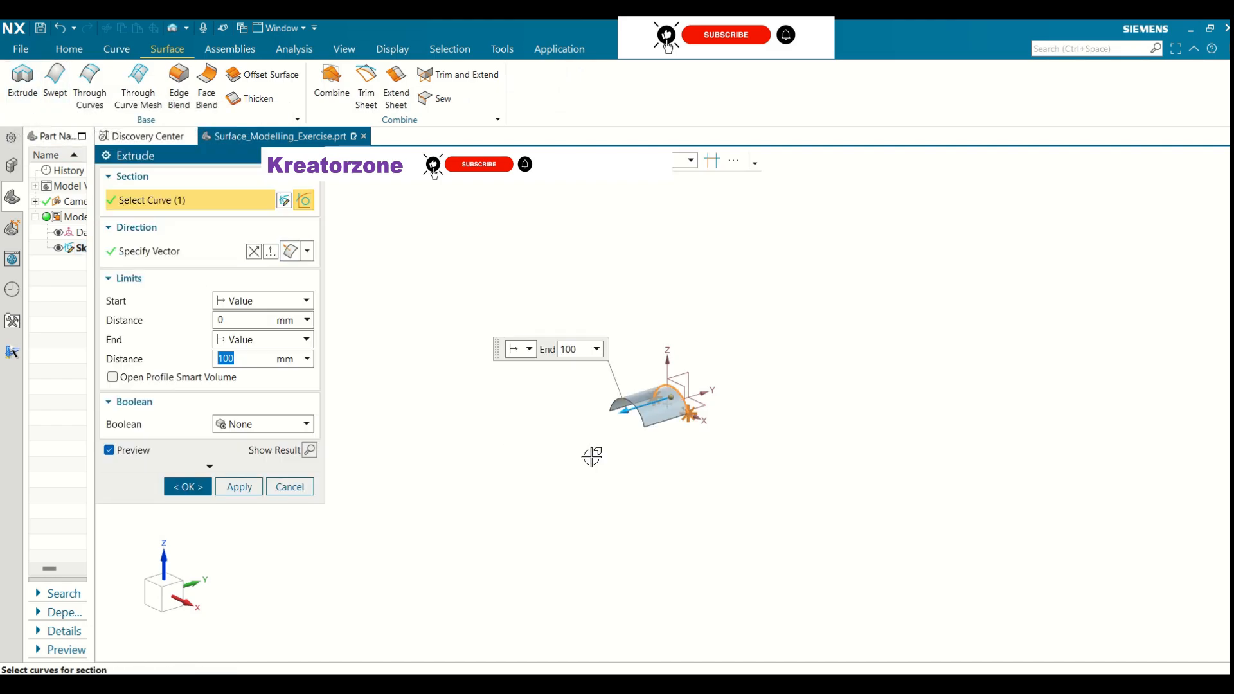
scroll(694, 412, up, 5)
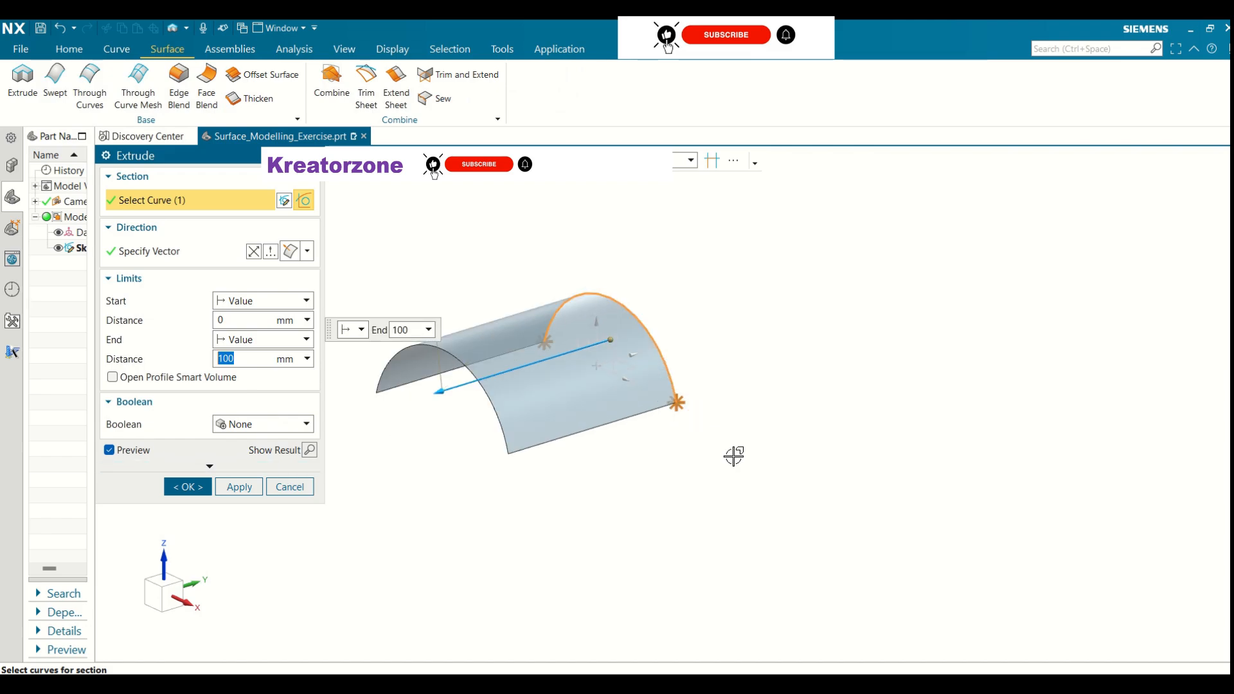
scroll(733, 455, down, 2)
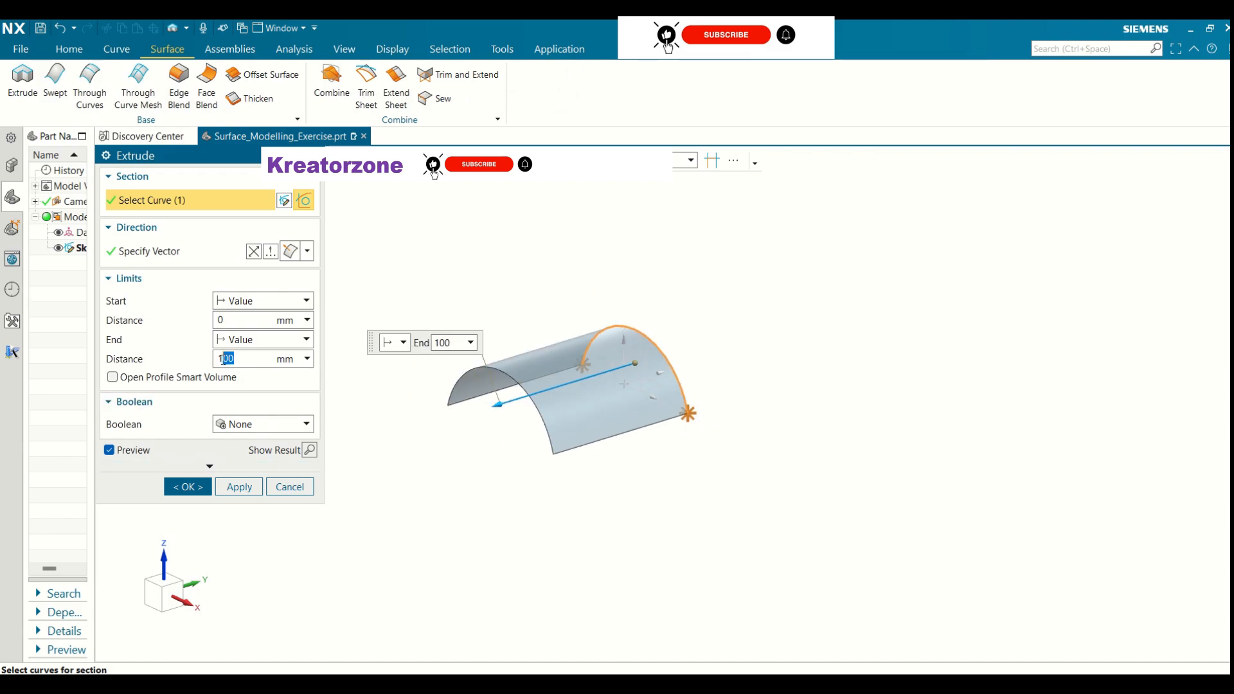
text(25)
key(Return)
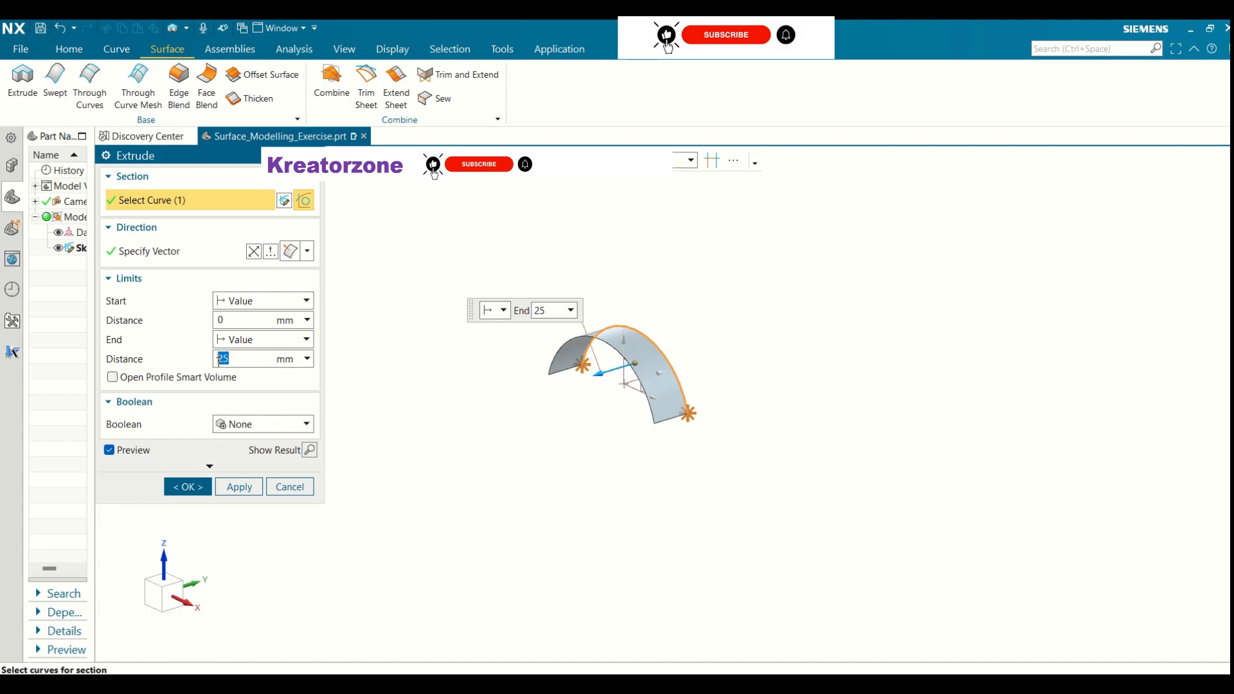
click(187, 486)
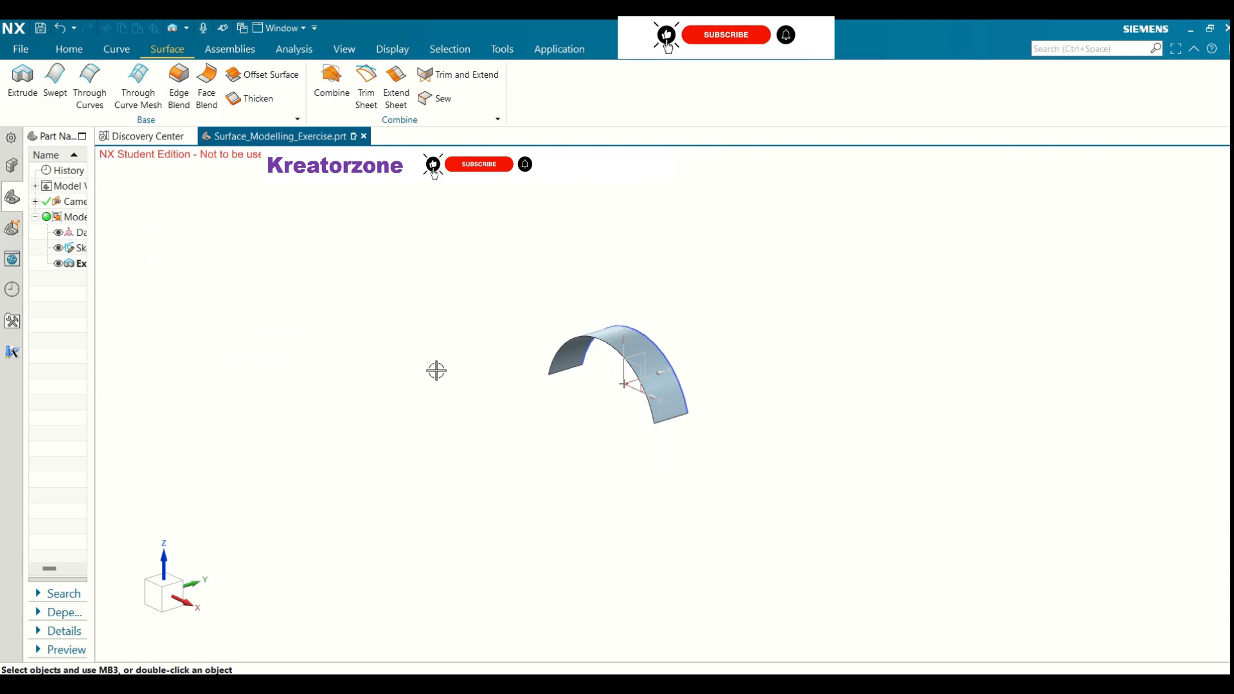
- Start a second sketch on the Top datum plane, beneath the curved surface
mouse_move(436, 370)
middle_down()
mouse_move(378, 366)
mouse_move(408, 349)
mouse_move(457, 357)
mouse_move(461, 375)
middle_up()
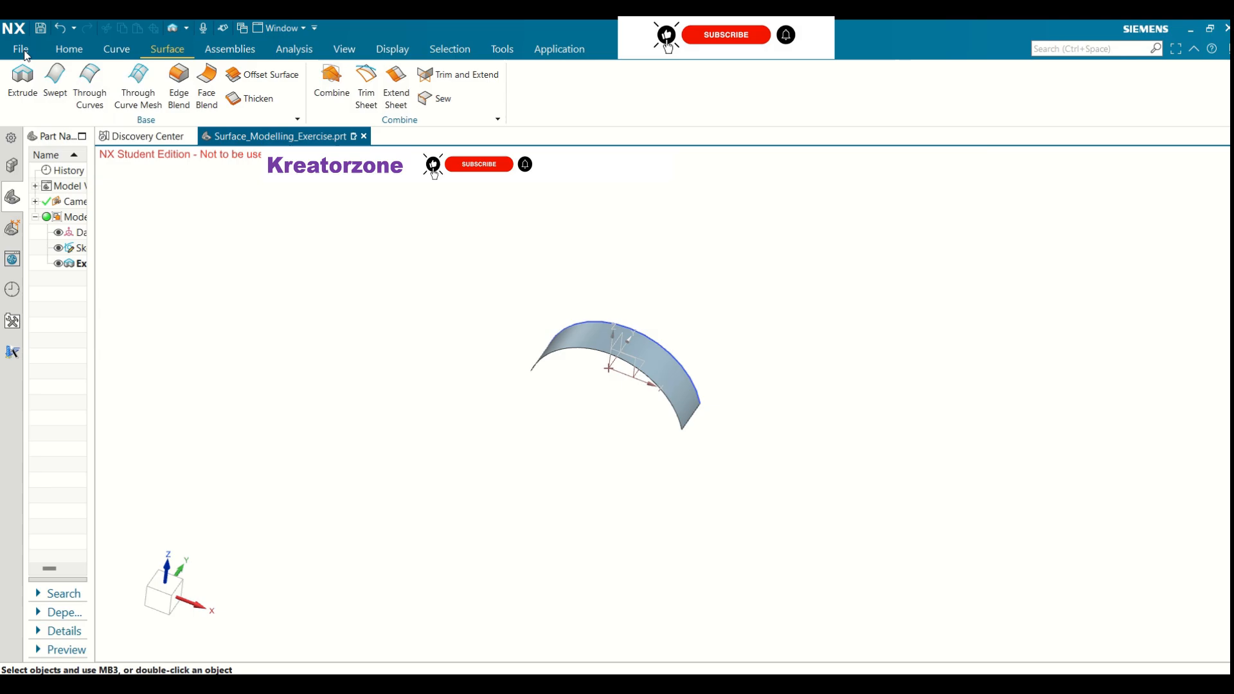
click(67, 53)
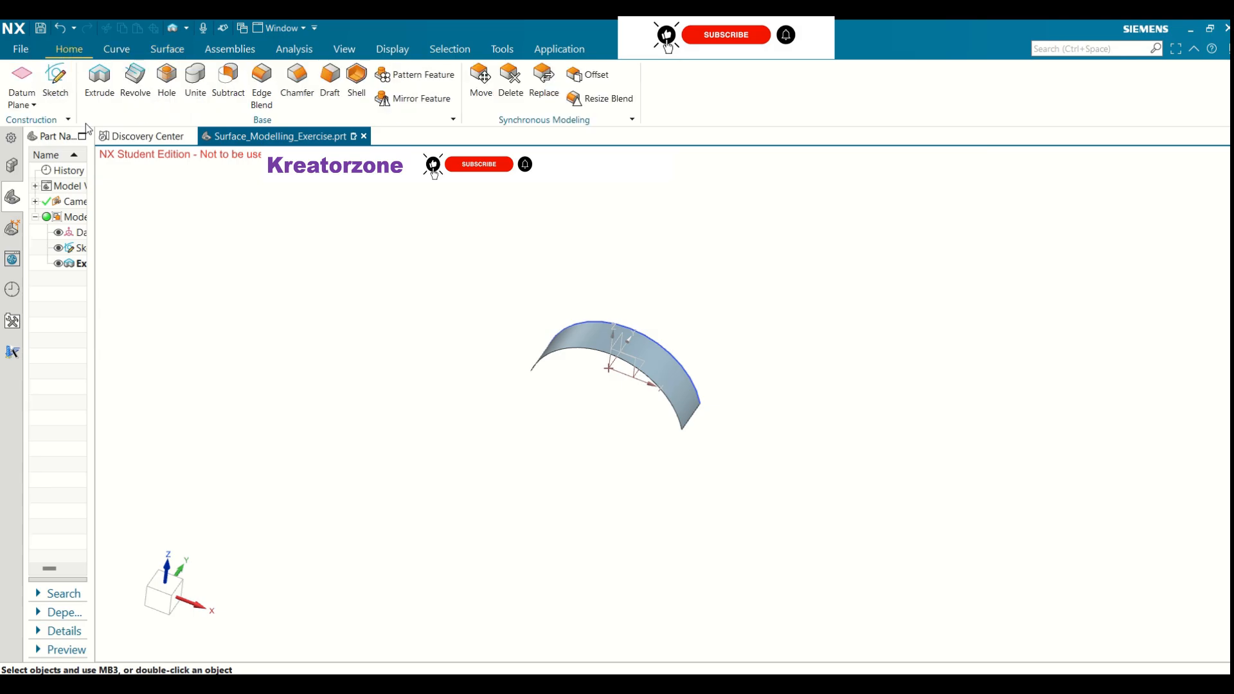
click(55, 83)
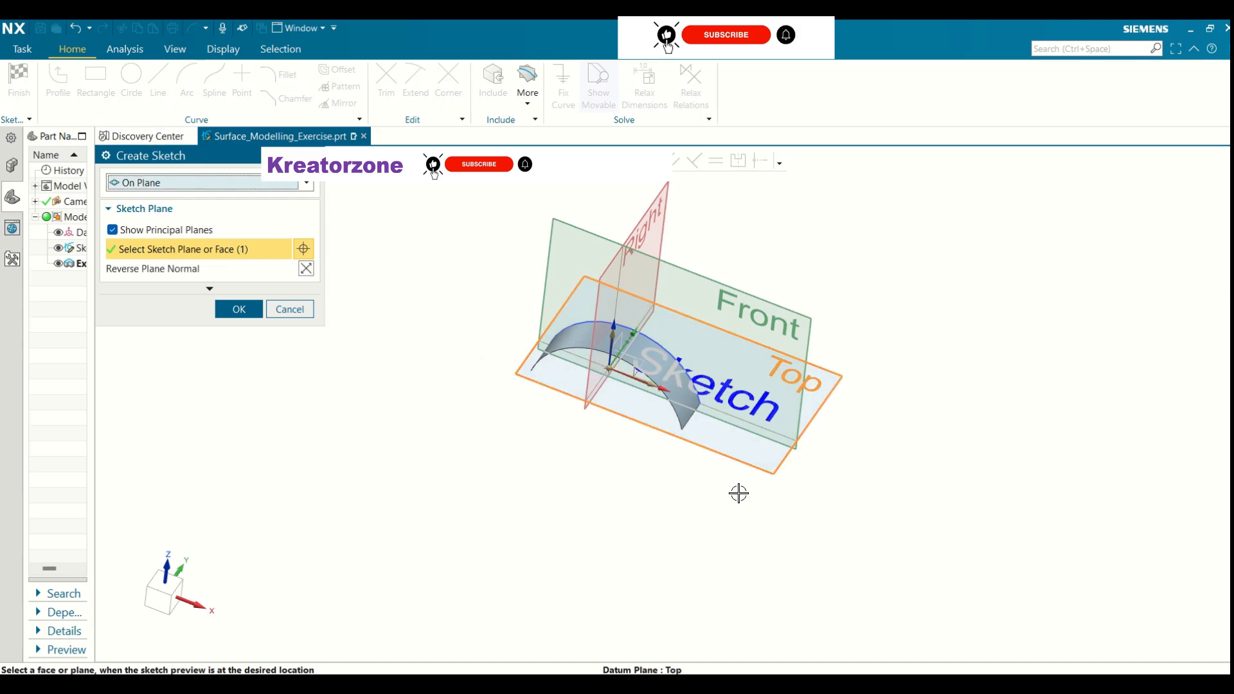
click(233, 312)
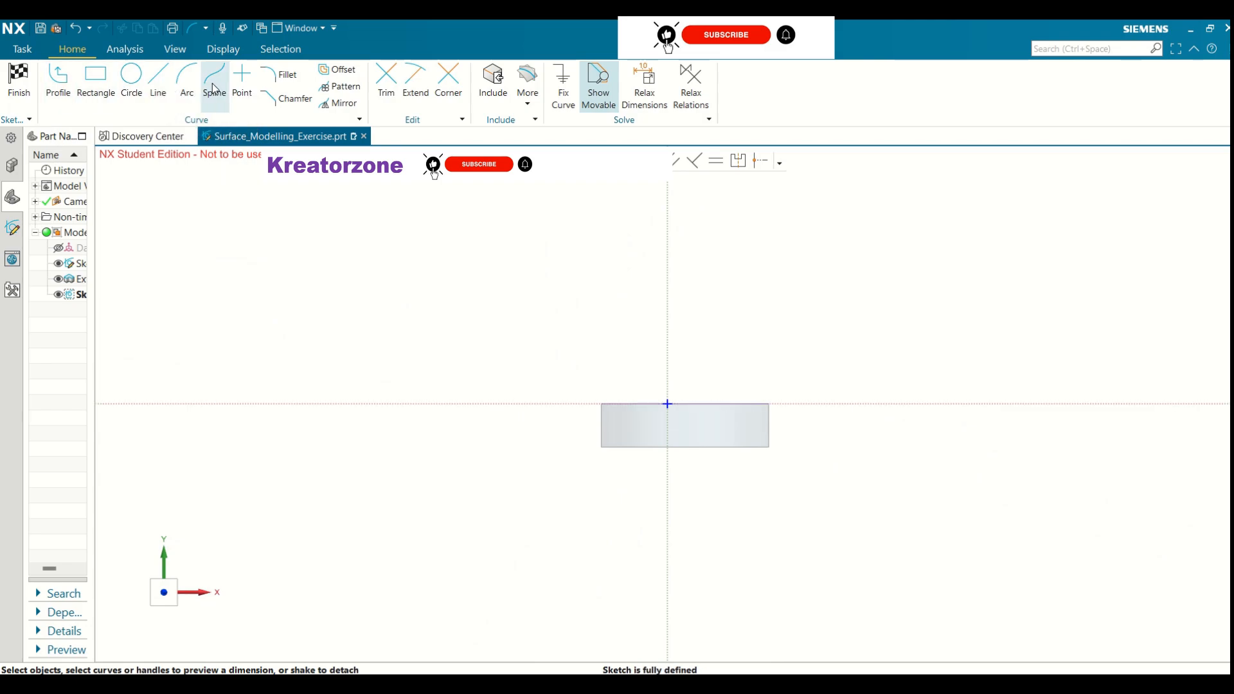
- Draw a three-point arc from the curved surface's negative-X end, at about XC -37.9, YC 0, curving toward positive X and Y; finish the sketch
click(186, 82)
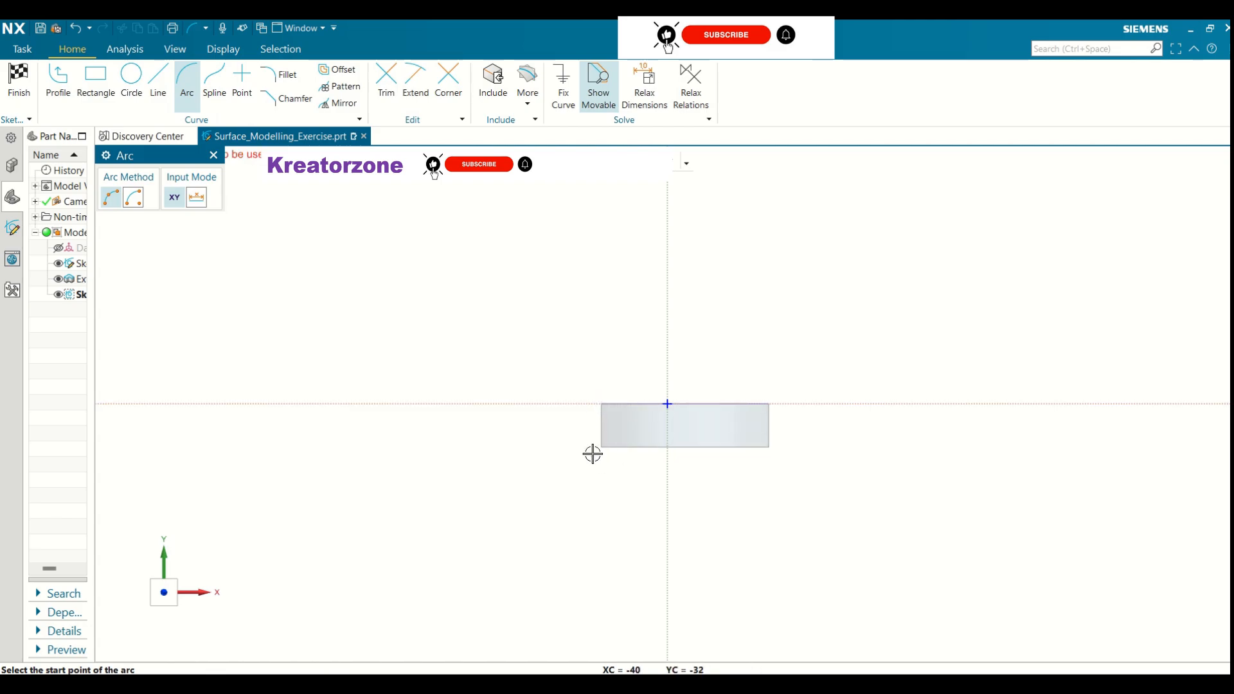
middle_drag(592, 454, 600, 427)
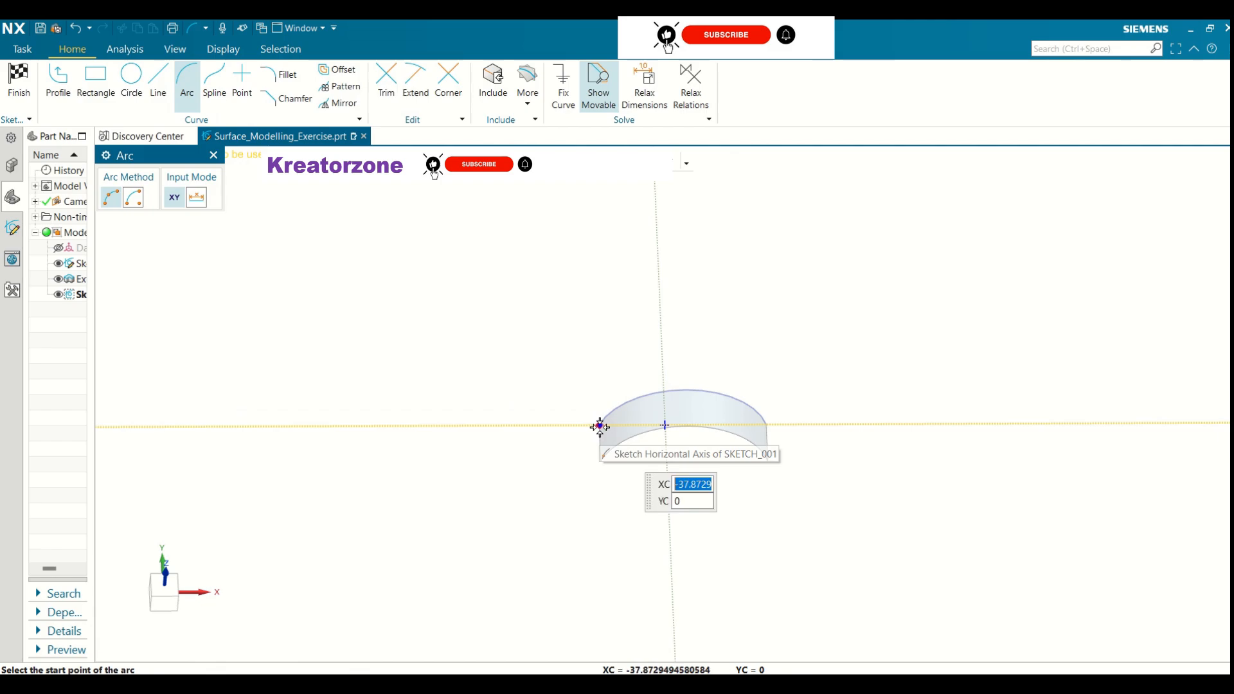
click(599, 427)
click(608, 346)
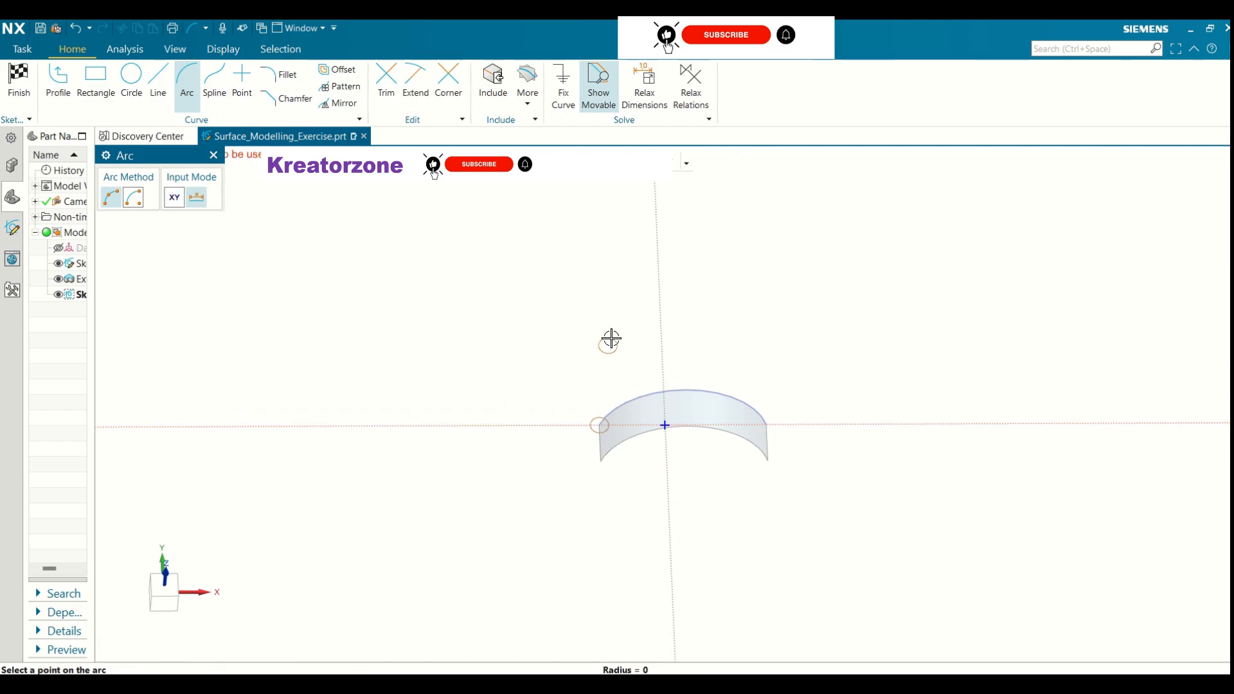
click(751, 230)
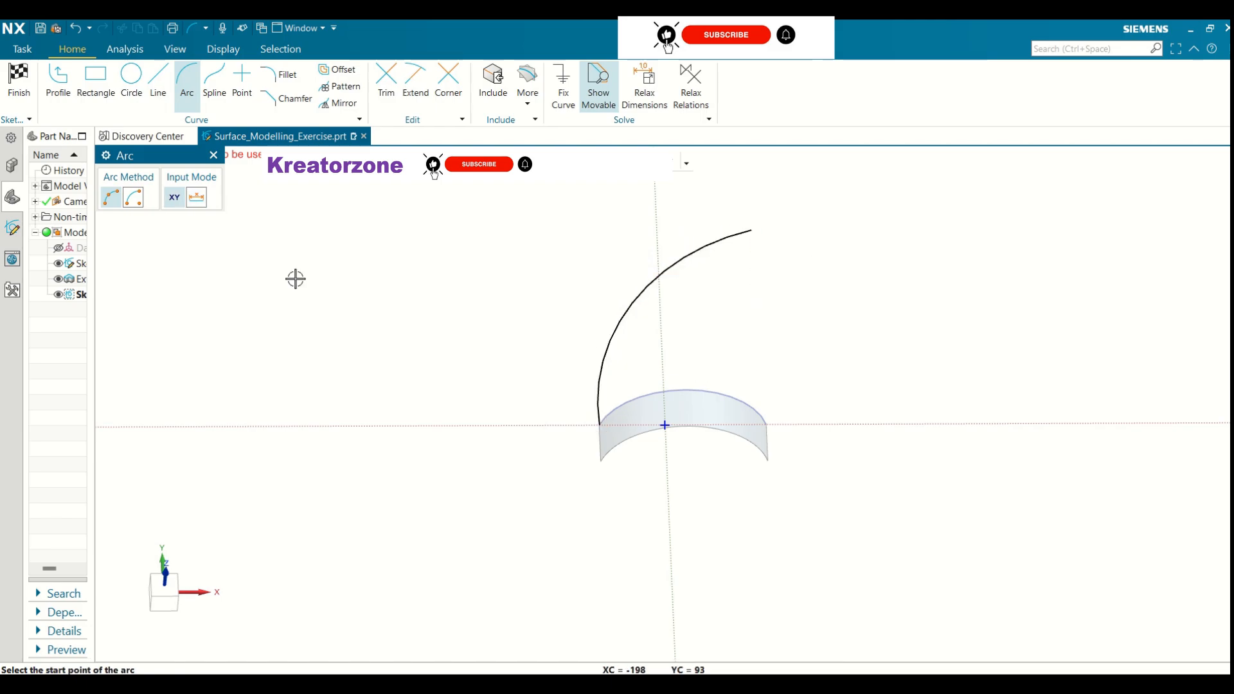
click(19, 80)
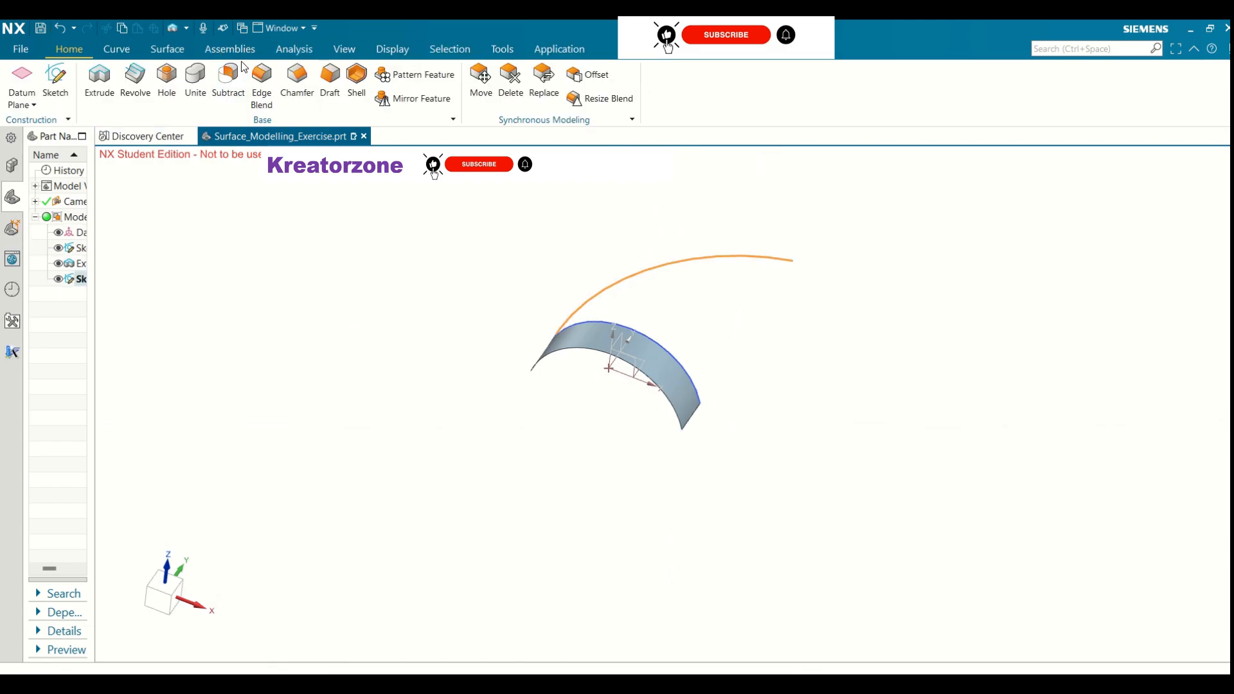
click(160, 50)
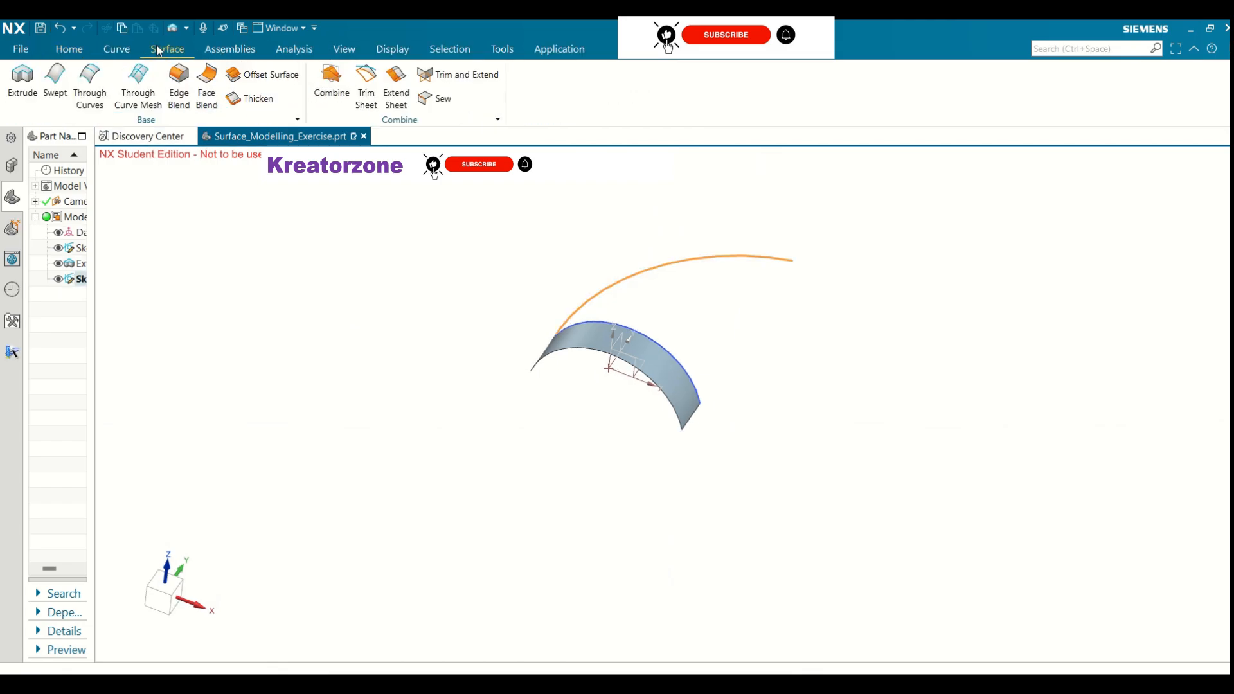
click(55, 80)
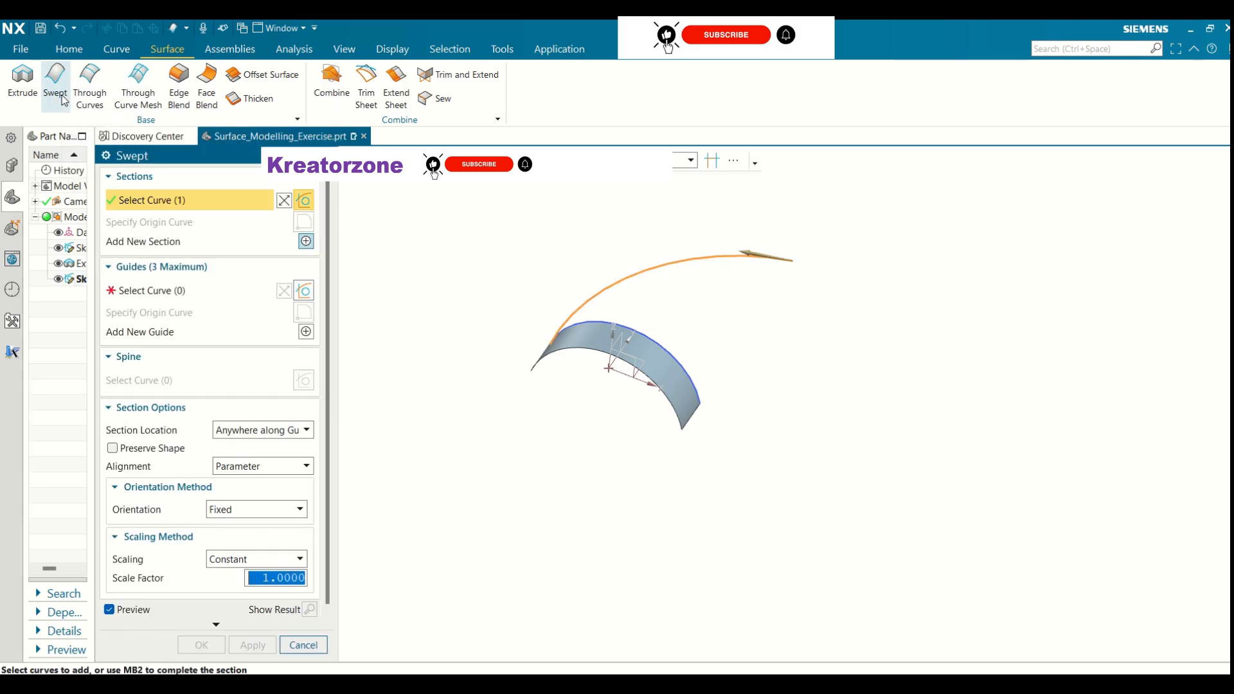
middle_drag(762, 378, 716, 376)
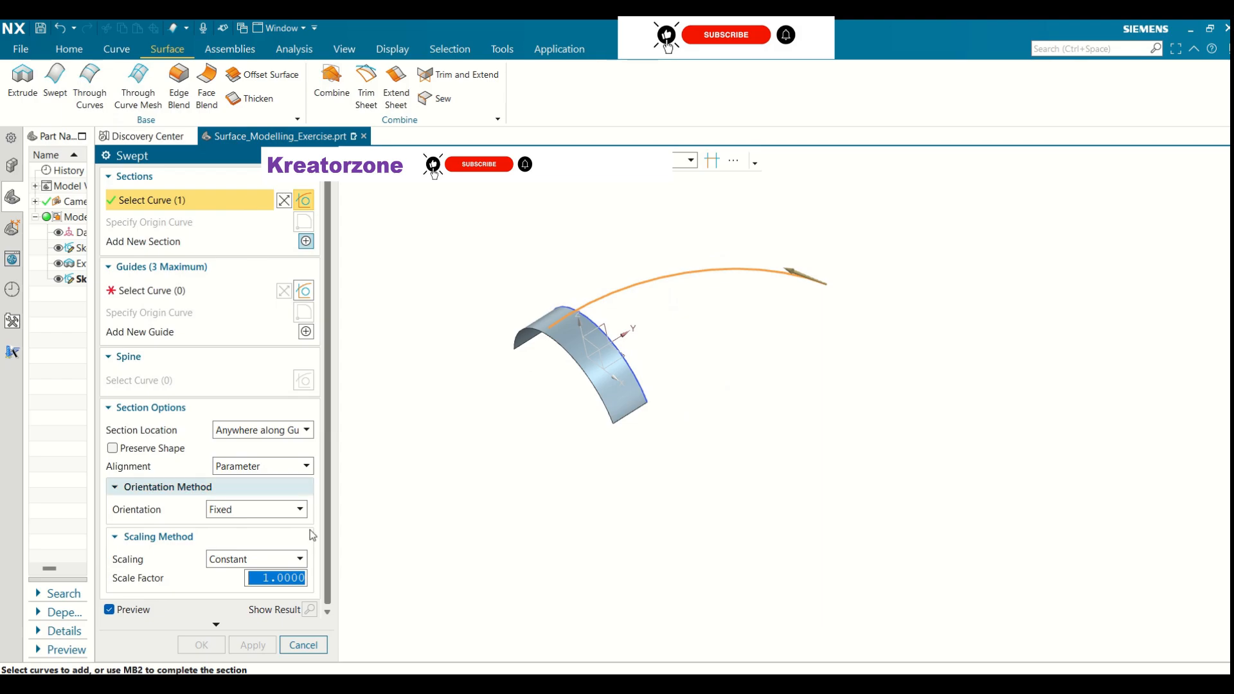
click(296, 645)
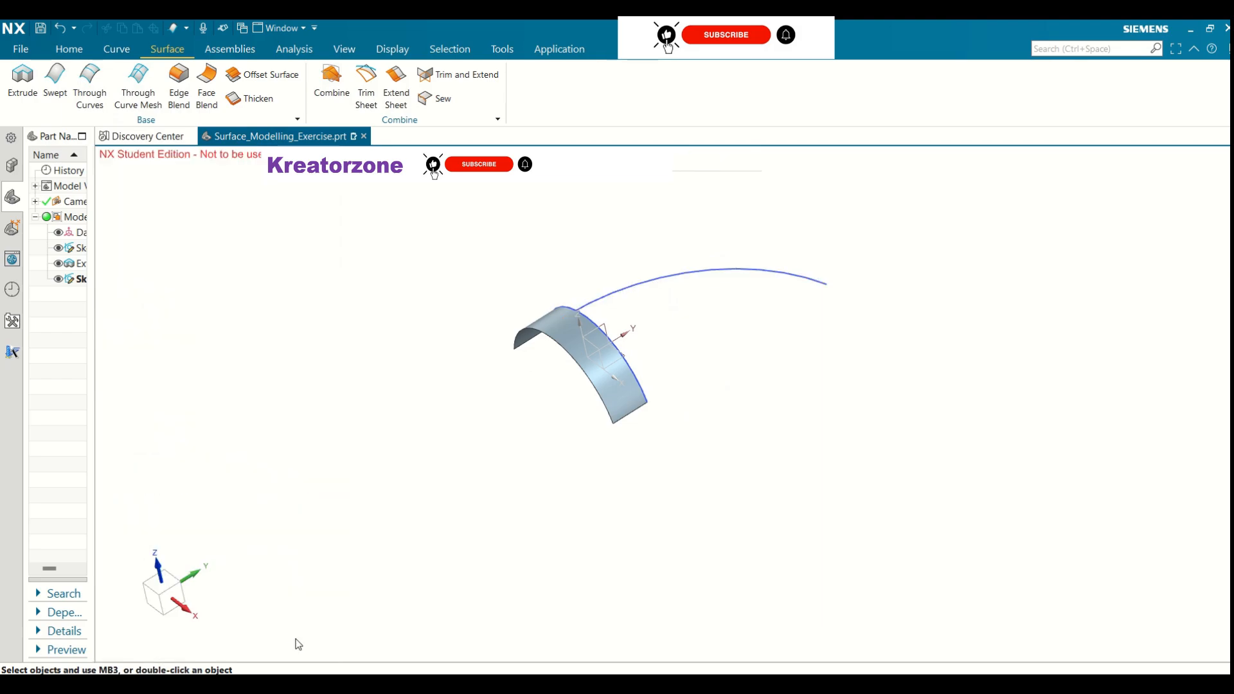
- Create a Swept surface using the extruded surface's arc as the section and the newly sketched arc as the guide
click(55, 77)
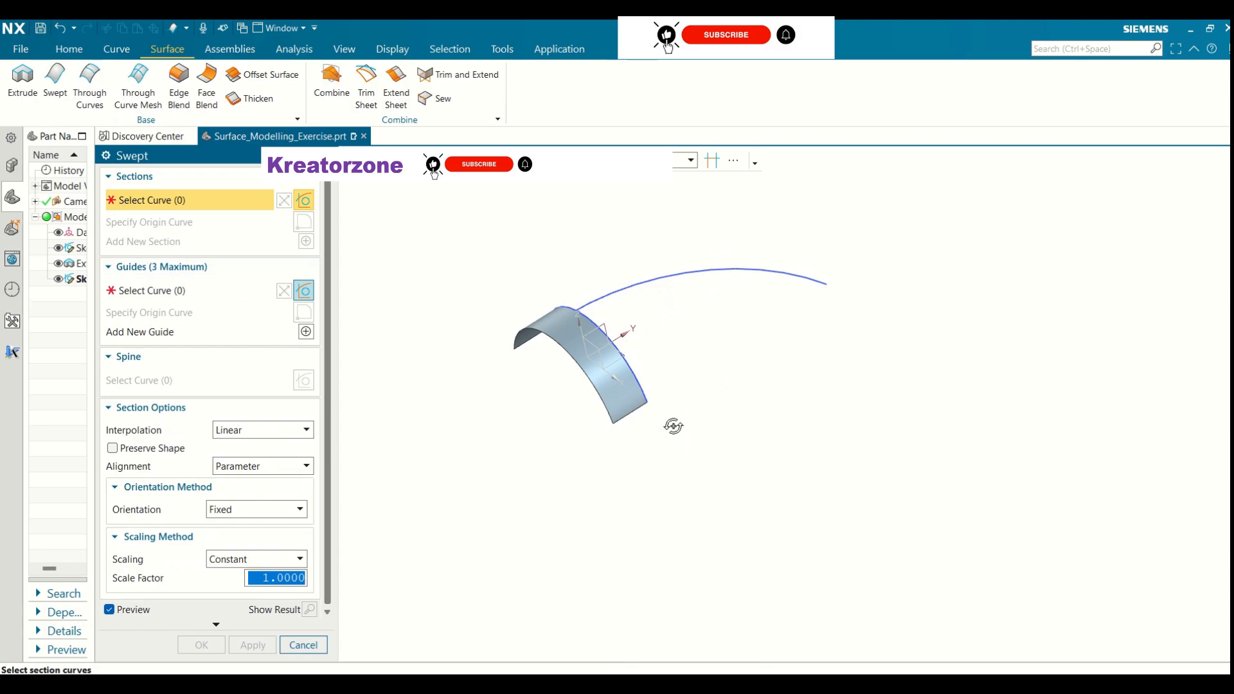
middle_drag(673, 426, 628, 463)
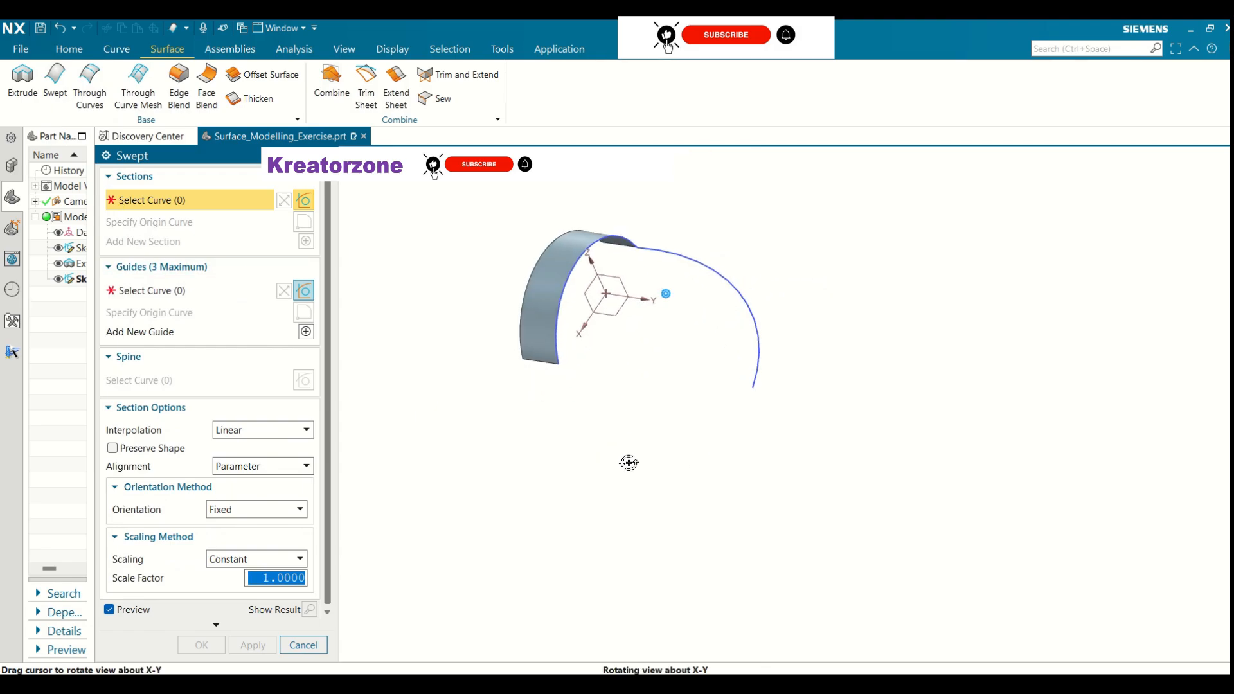
click(603, 236)
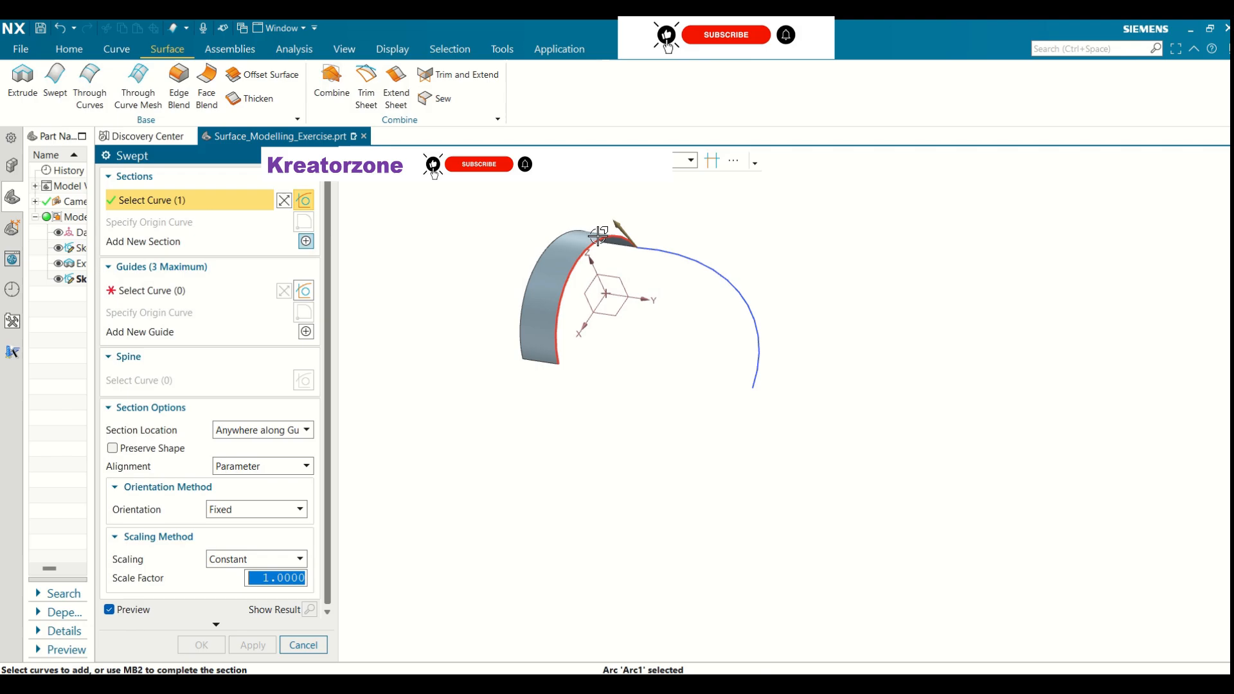
click(147, 291)
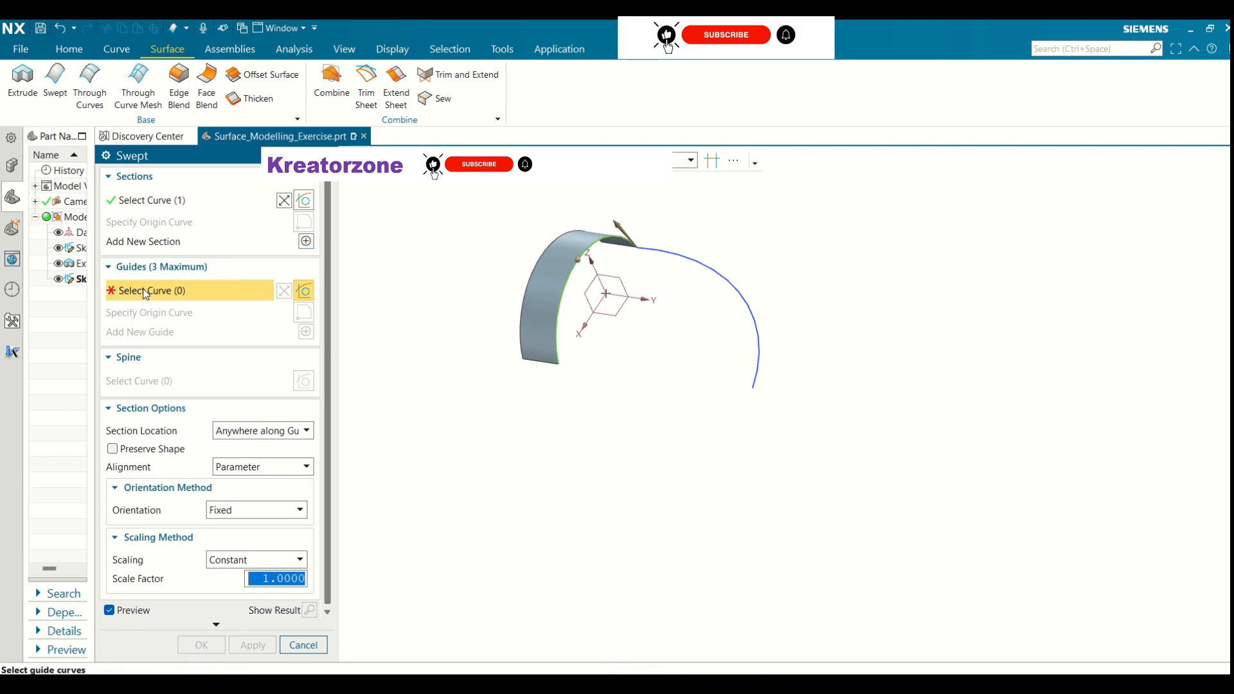
click(745, 289)
middle_drag(875, 416, 920, 413)
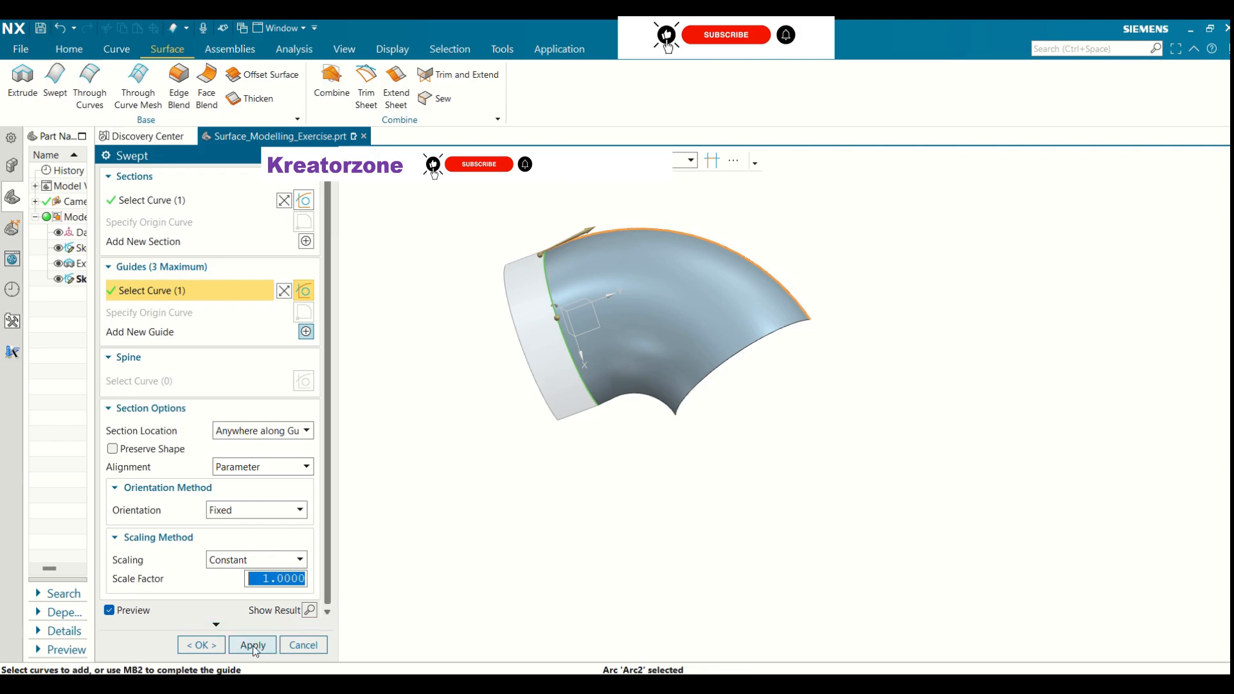
click(213, 646)
middle_drag(396, 479, 437, 476)
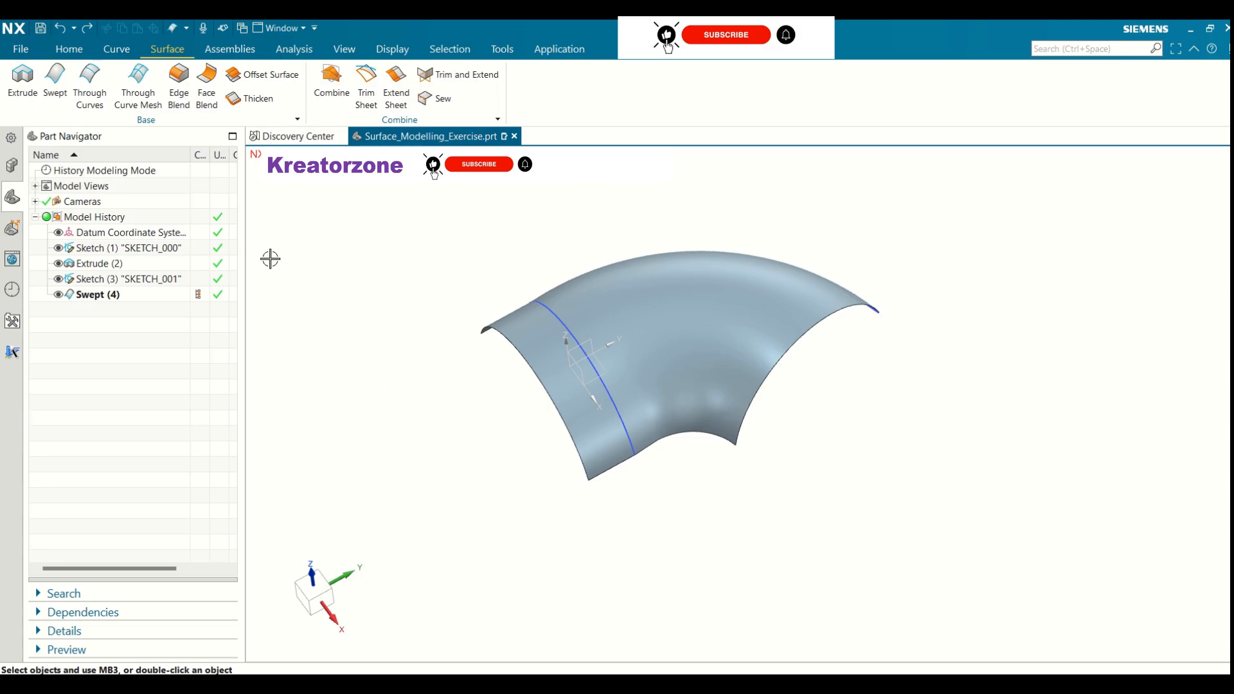
- Create one datum plane offset -80 mm from the XZ plane of the datum coordinate system
click(63, 52)
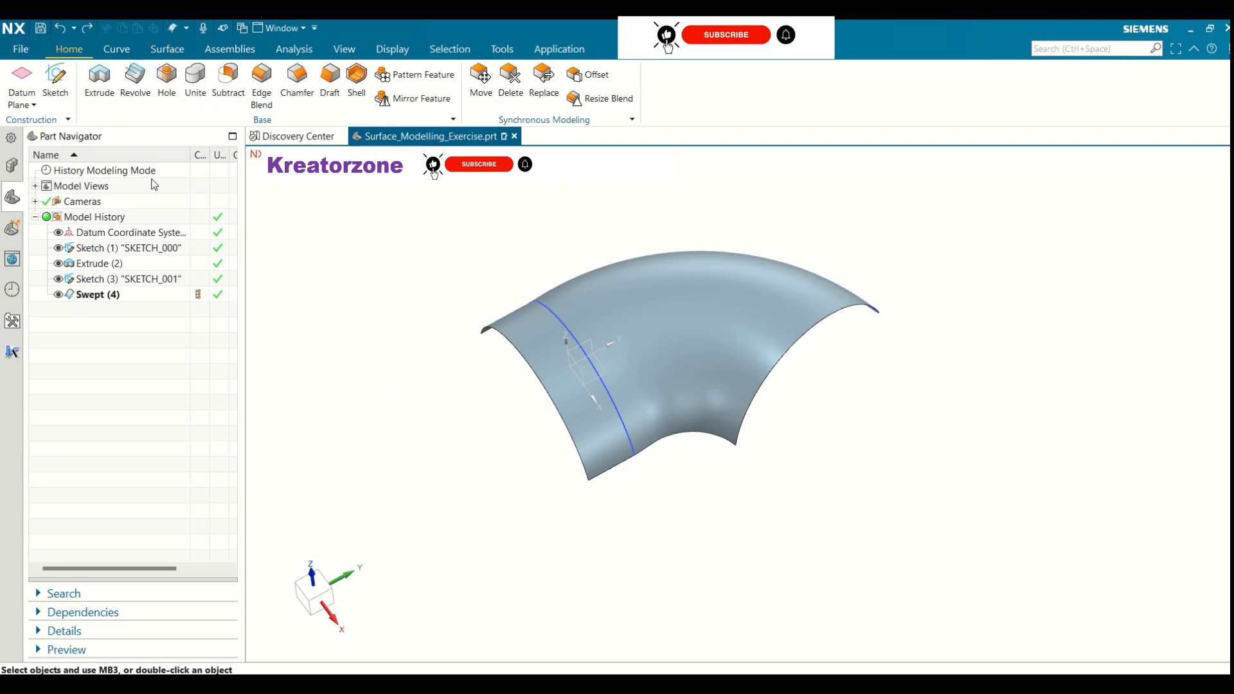
click(32, 79)
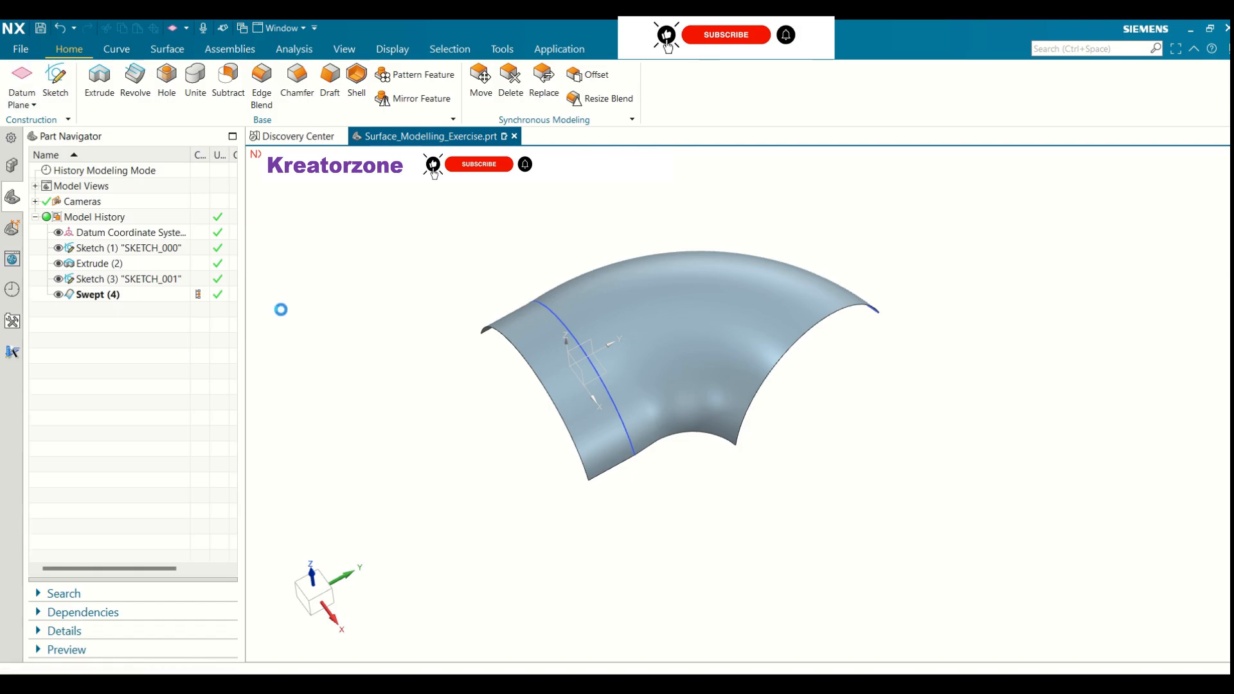
click(574, 362)
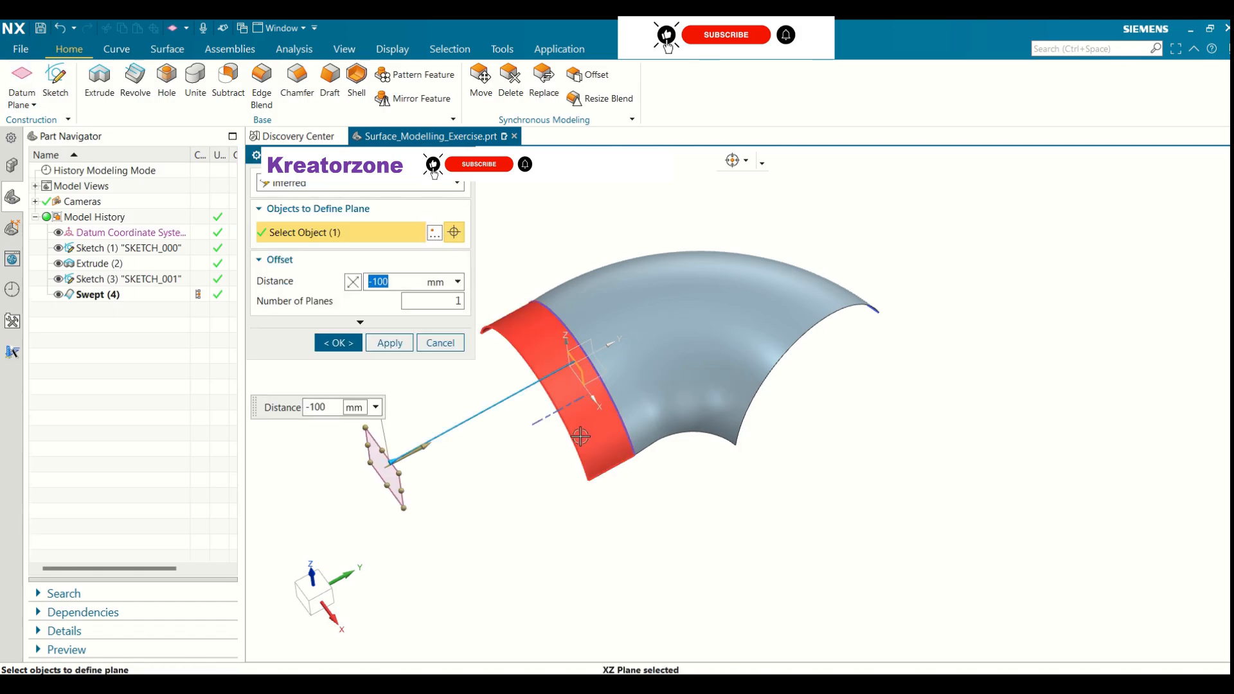
click(393, 281)
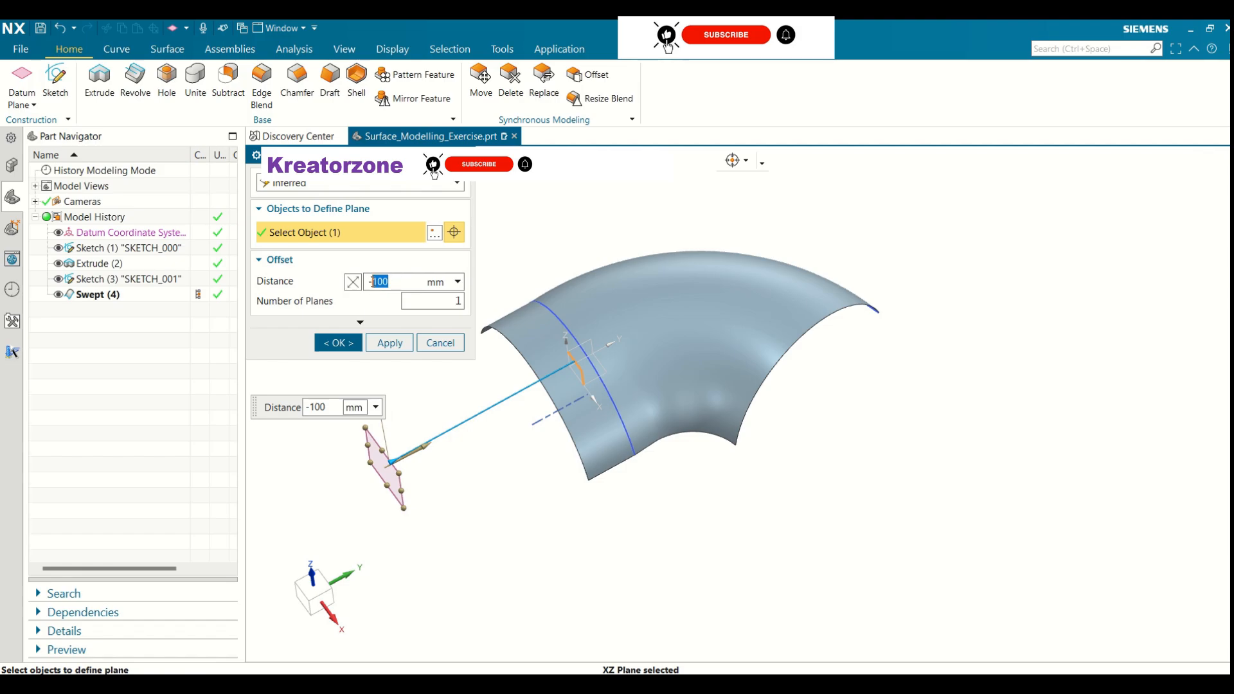
key(BackSpace)
key(Return)
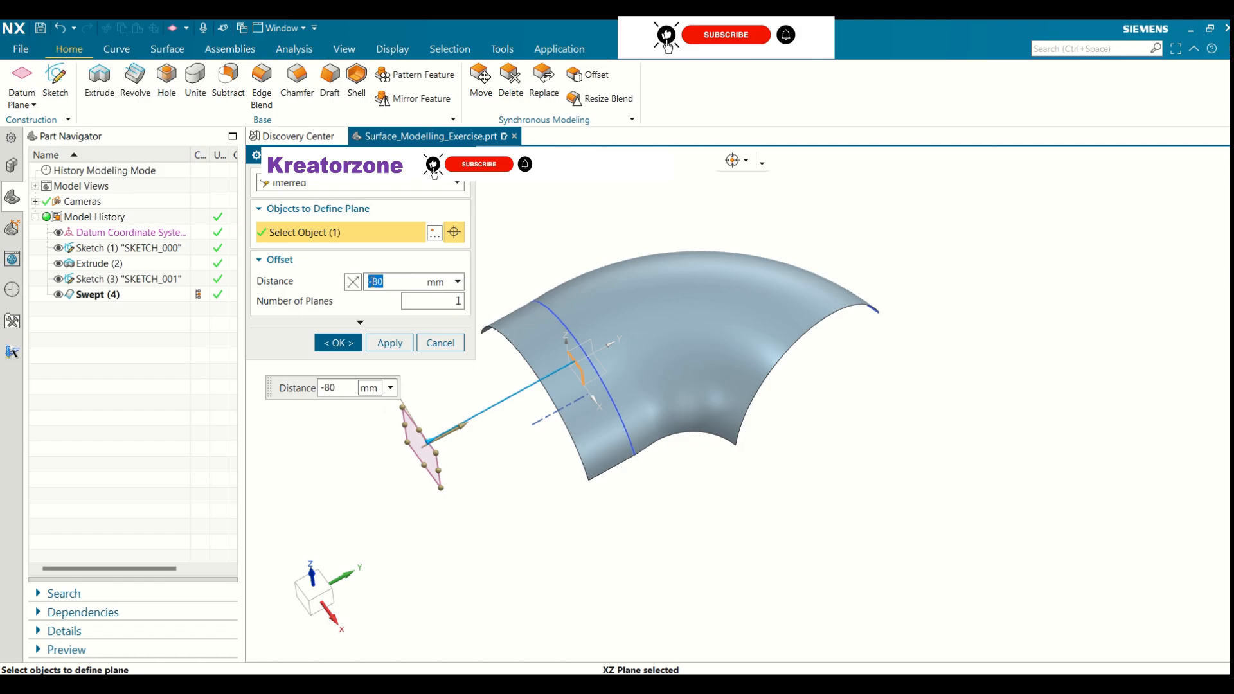
click(347, 342)
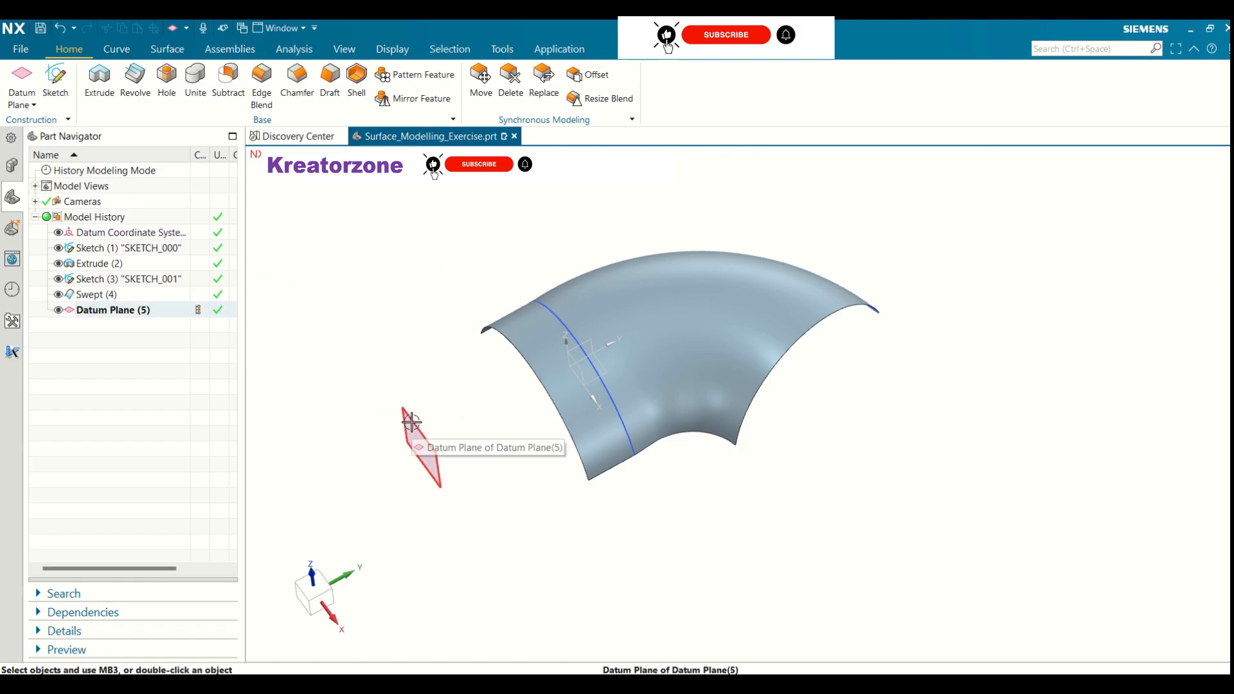
- Select the new datum plane offset from the XZ plane
click(413, 424)
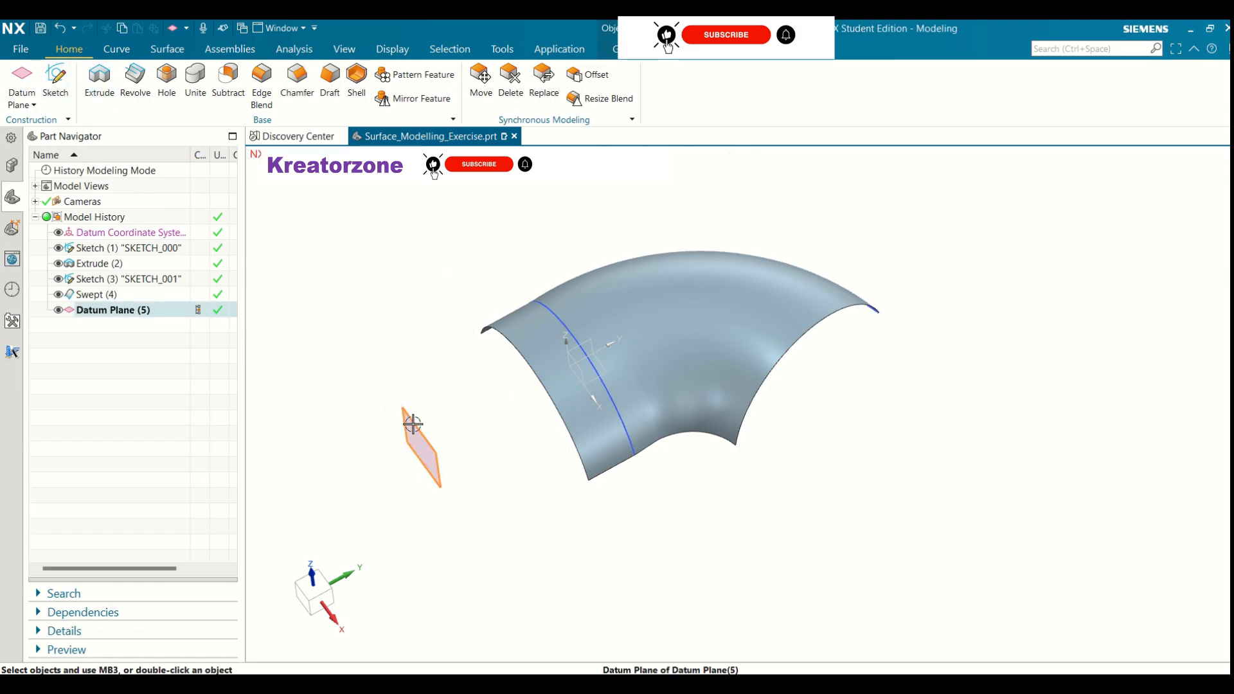
- Sketch an arc of about 29.4 mm radius on the separate datum plane, with both ends on the horizontal axis
click(55, 86)
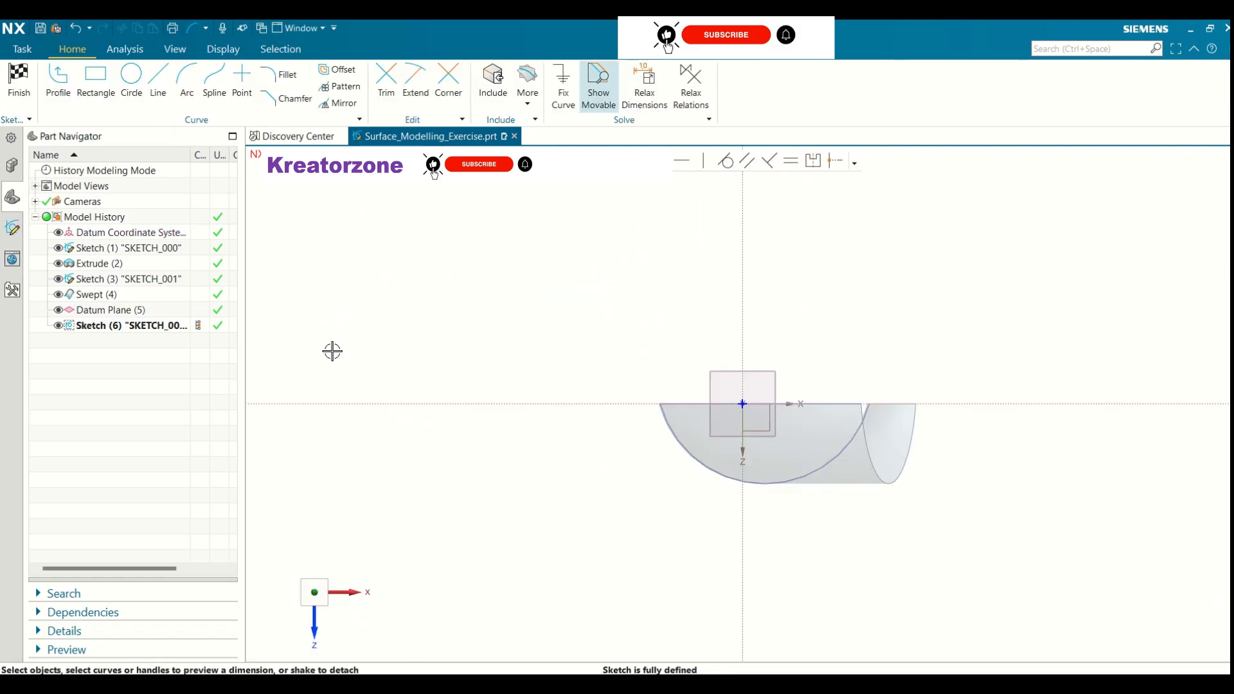
click(187, 82)
click(692, 405)
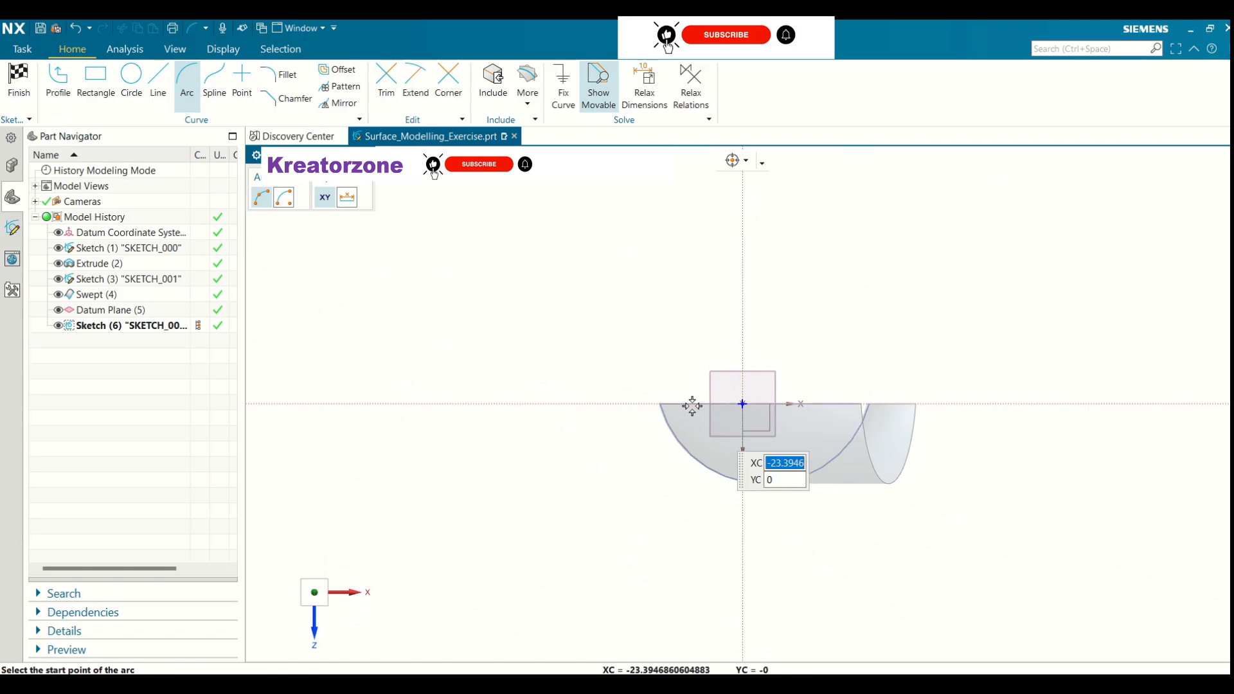
click(803, 405)
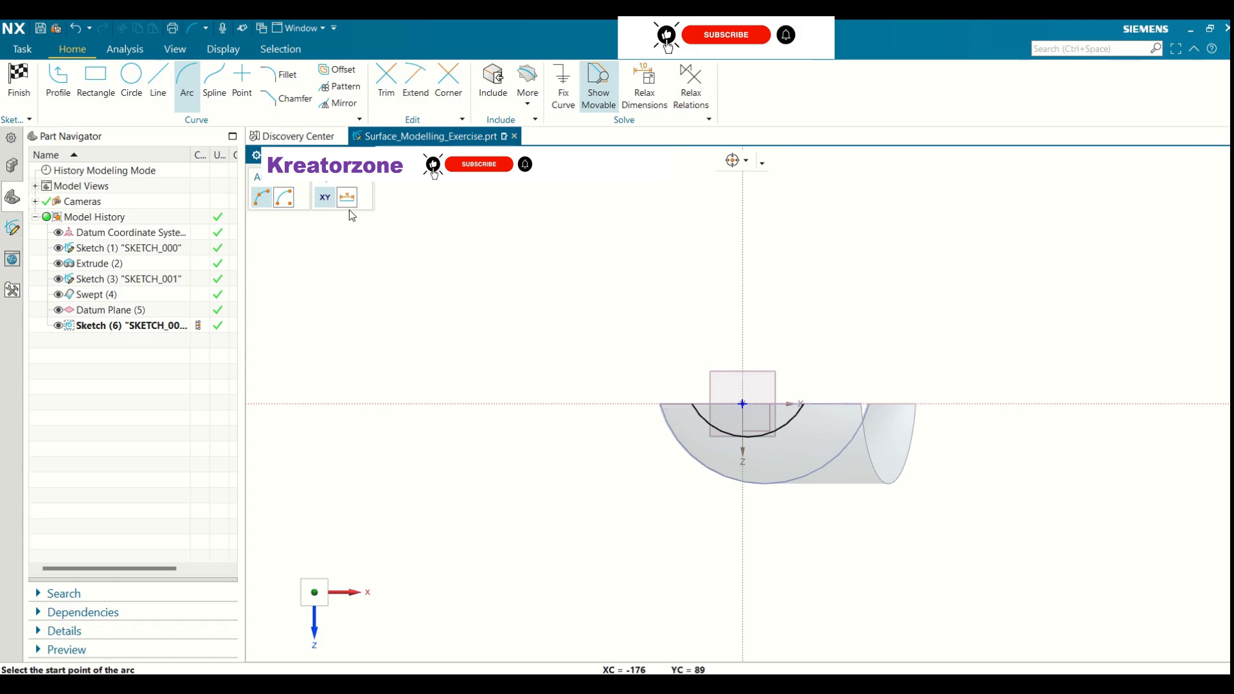
key(Escape)
- Set the new arc's object display to a blue colour and 0.70 mm line width
click(707, 424)
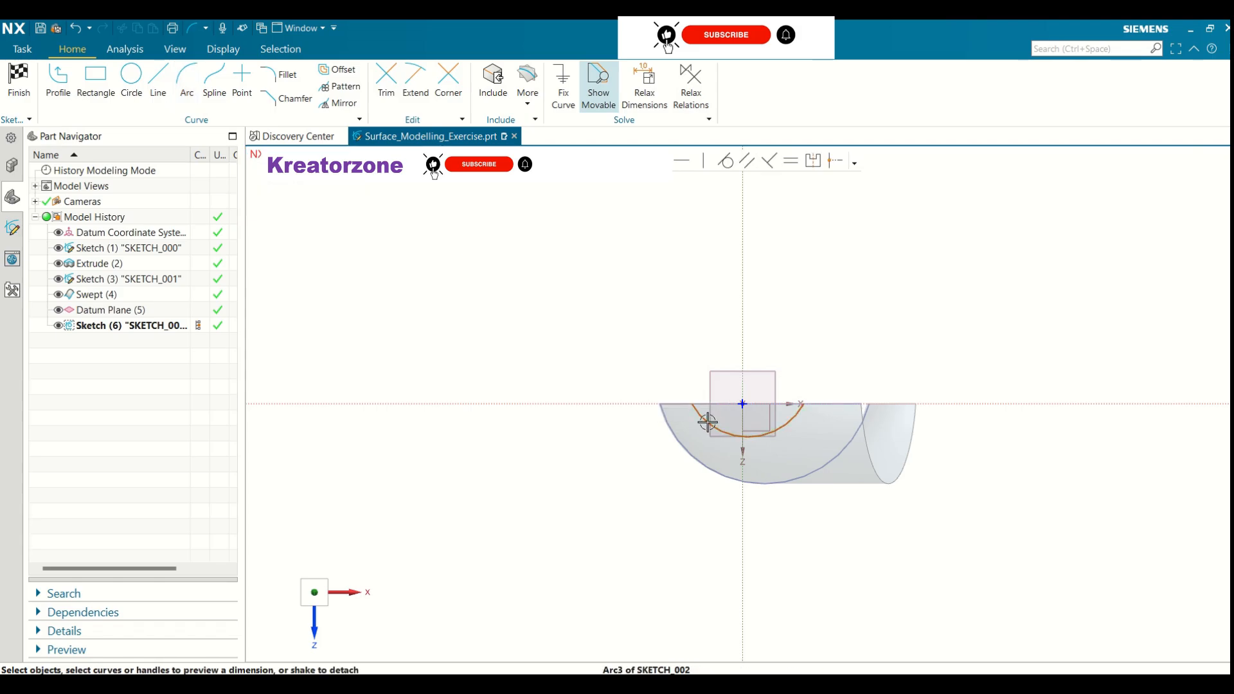
key(ctrl+j)
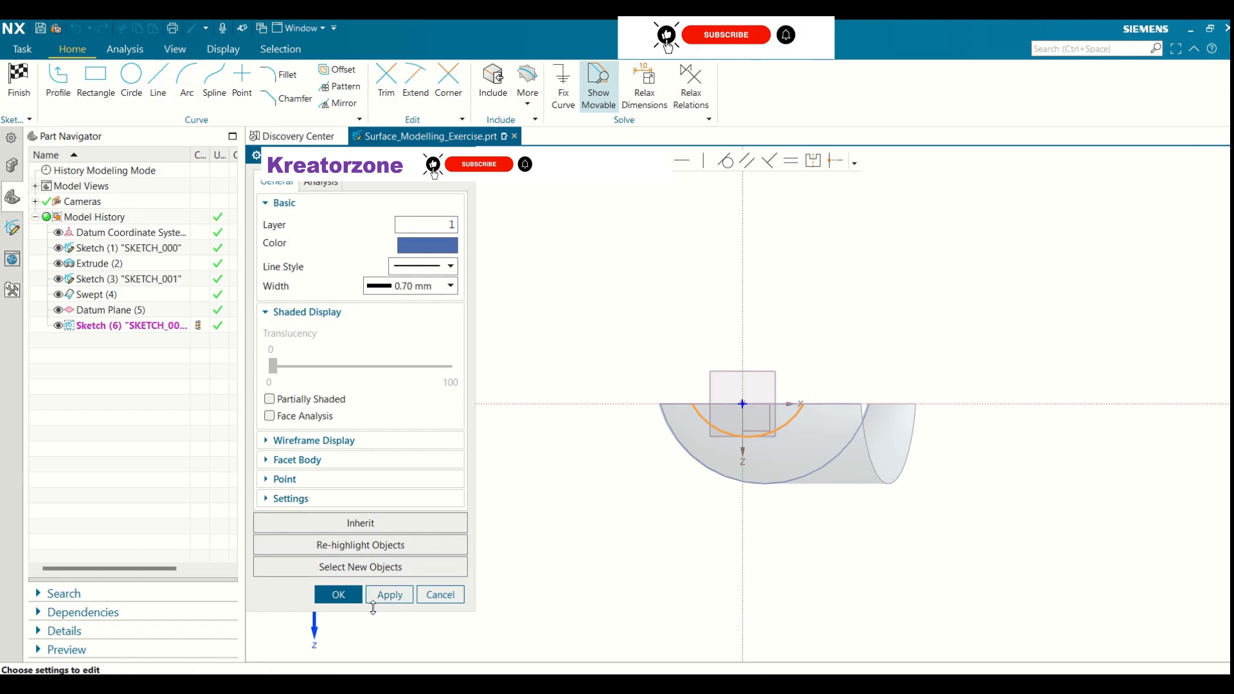
click(333, 596)
- Dimension the arc's radius to 30 mm, scale the entire sketch to match, and finish the sketch
click(753, 436)
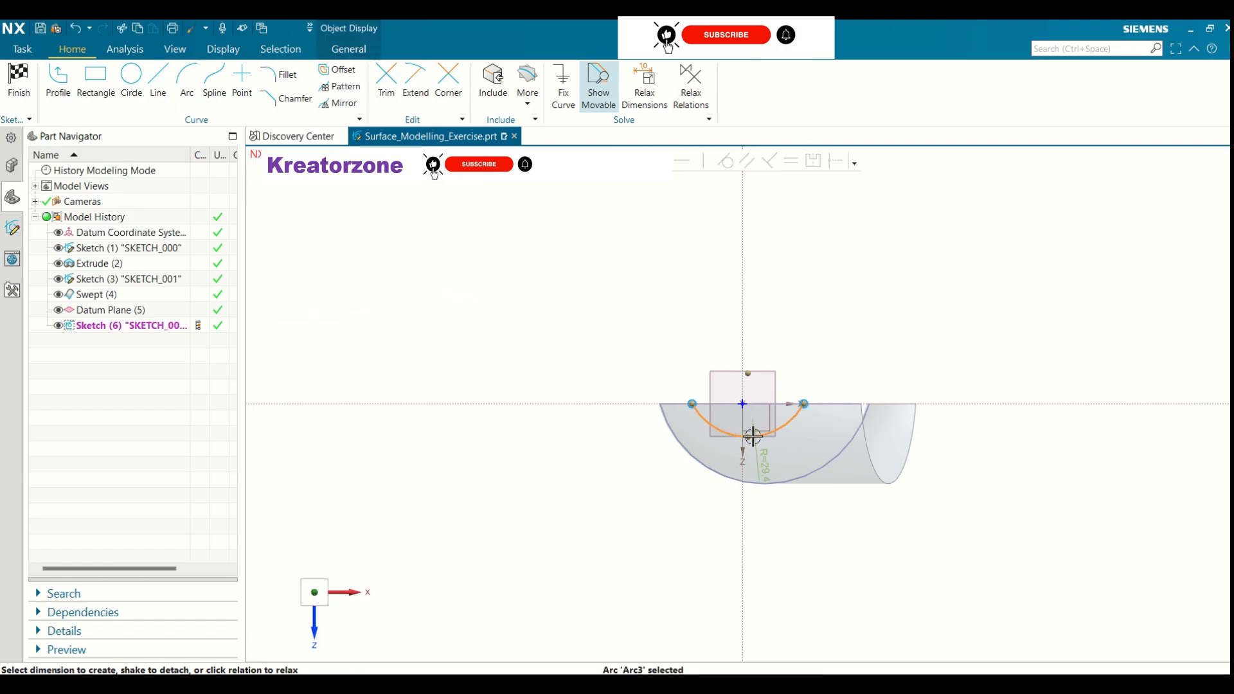
double_click(766, 468)
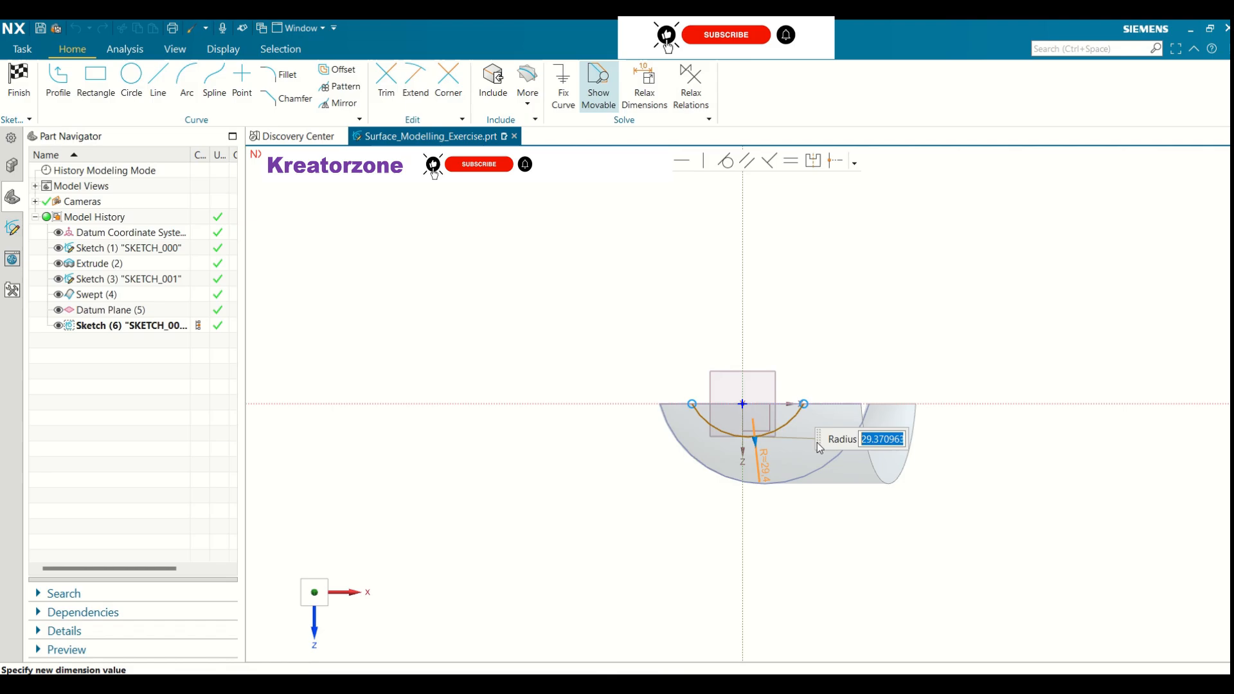
text(30)
key(Return)
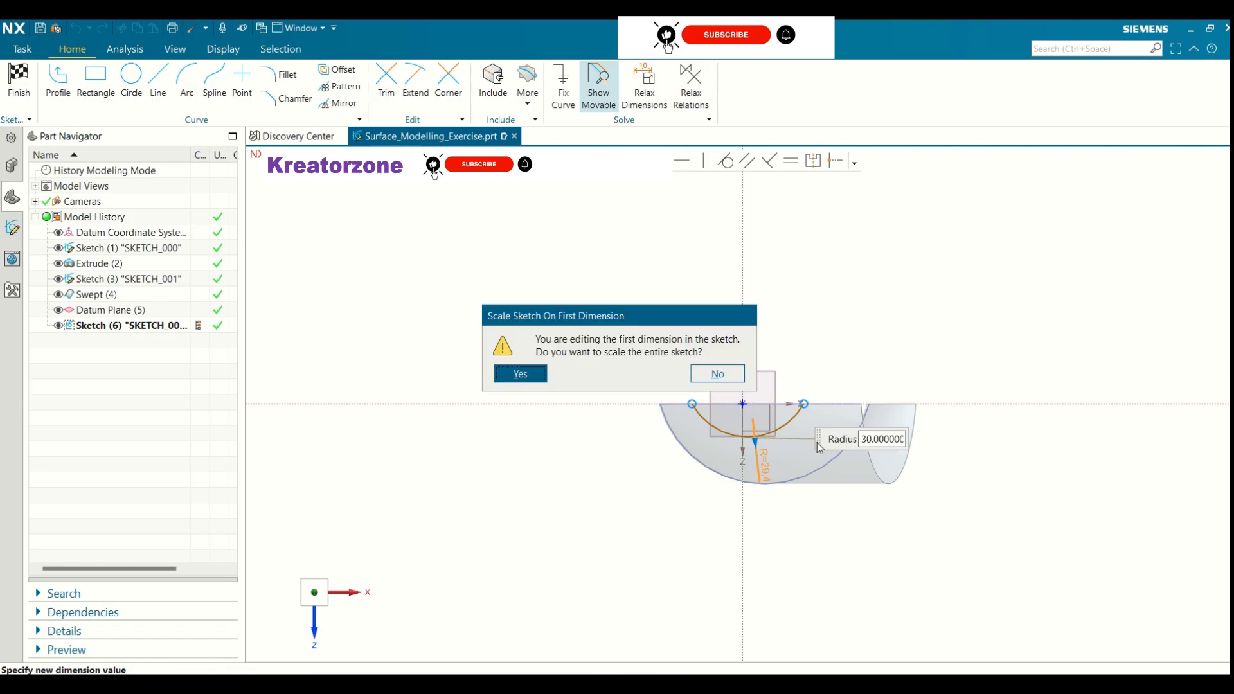
click(520, 374)
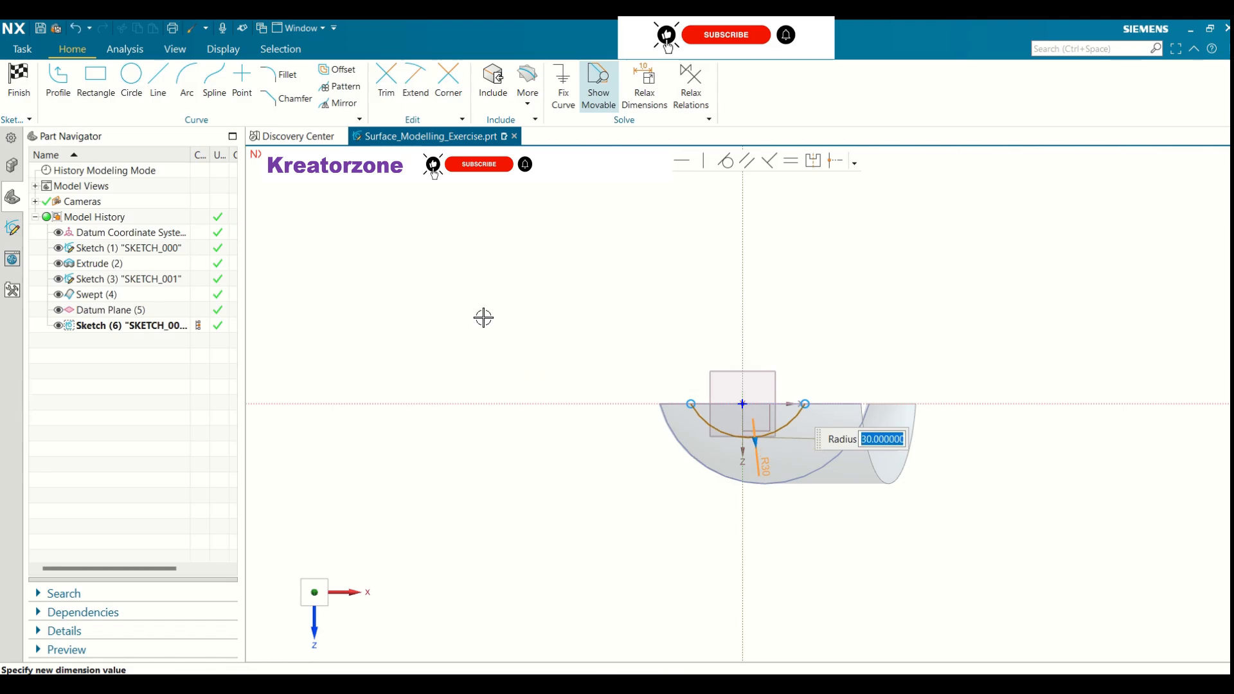
click(18, 78)
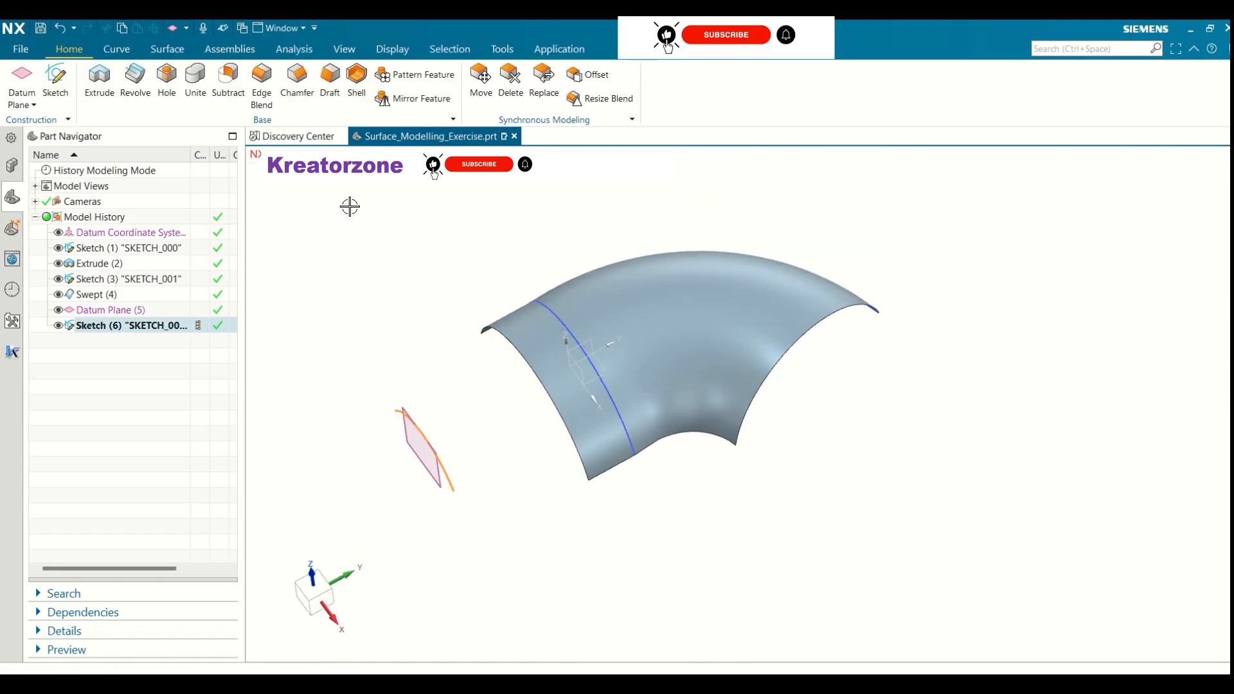
click(165, 50)
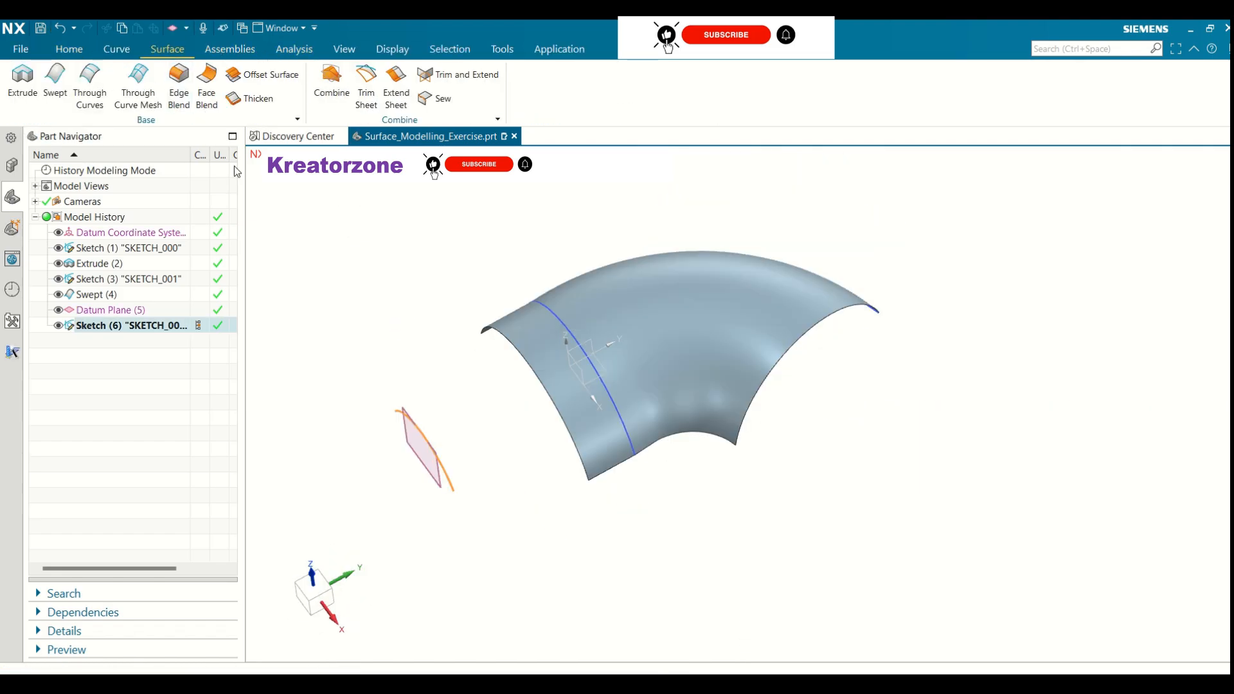
click(89, 82)
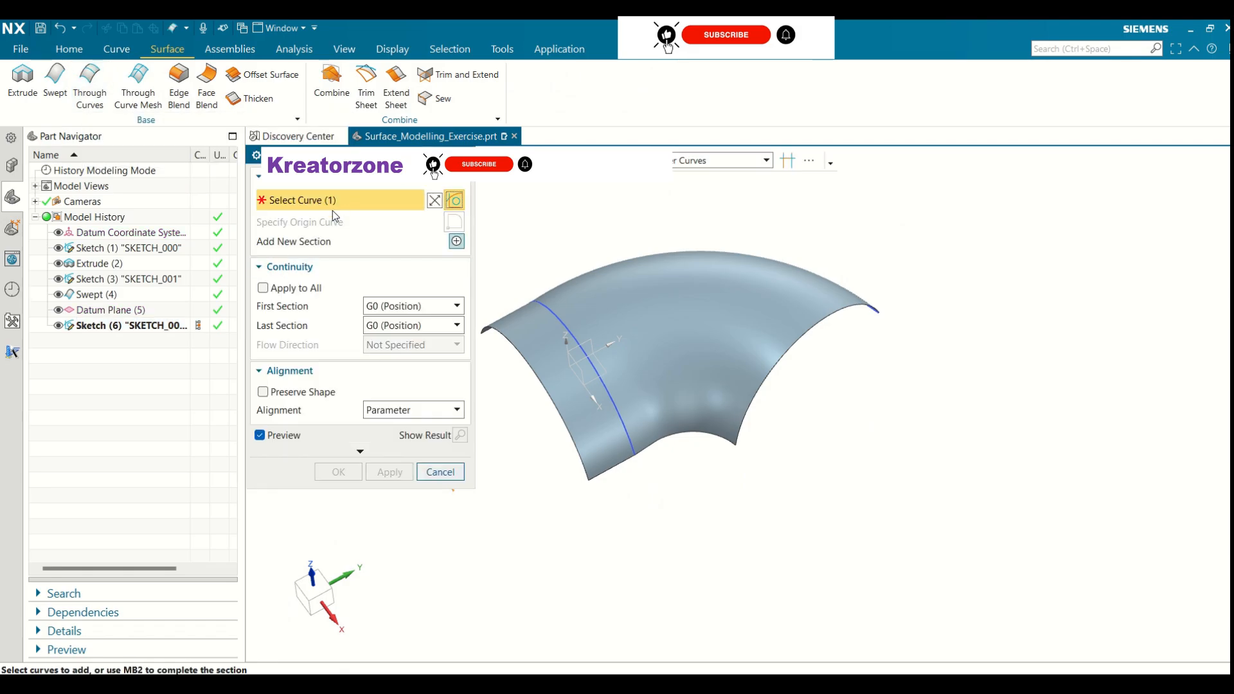
scroll(922, 390, up, 2)
scroll(922, 390, down, 4)
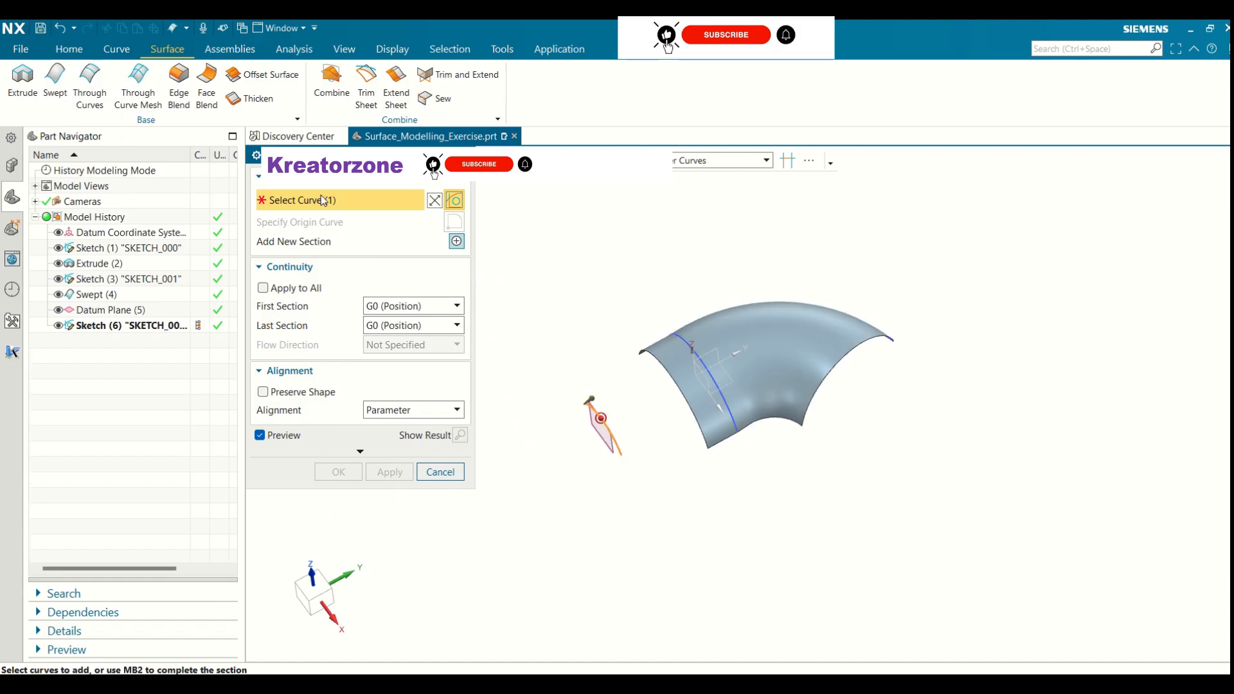
middle_click(631, 397)
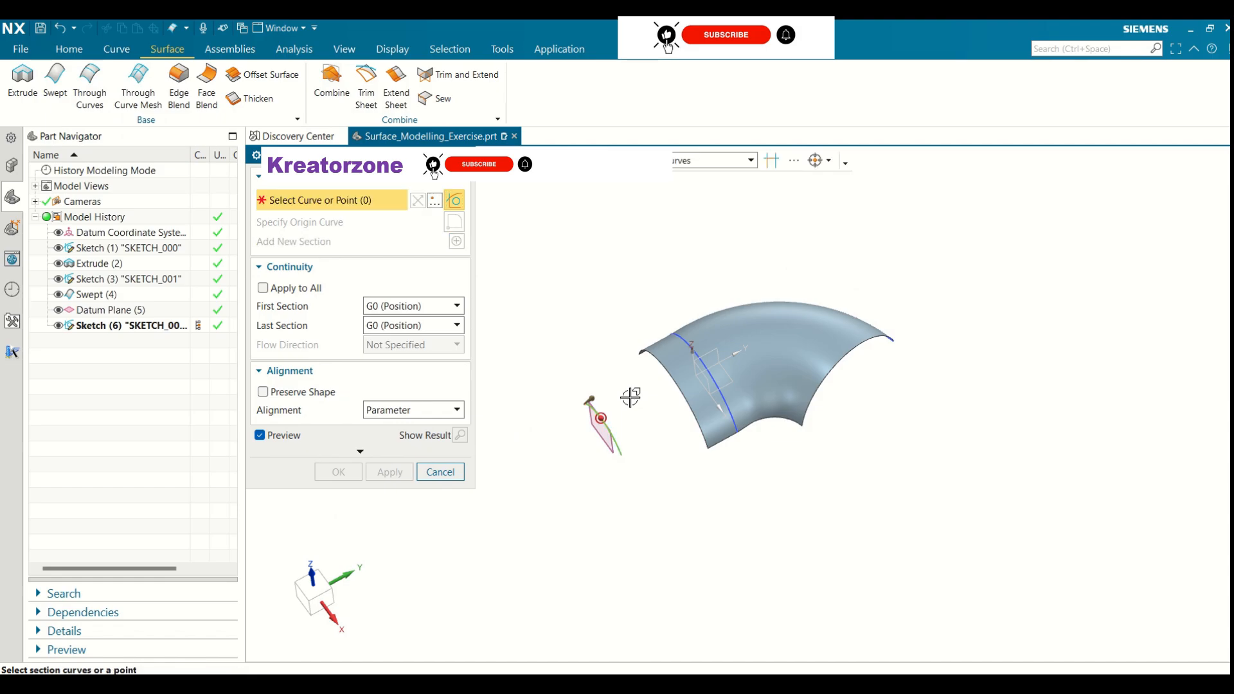
click(675, 380)
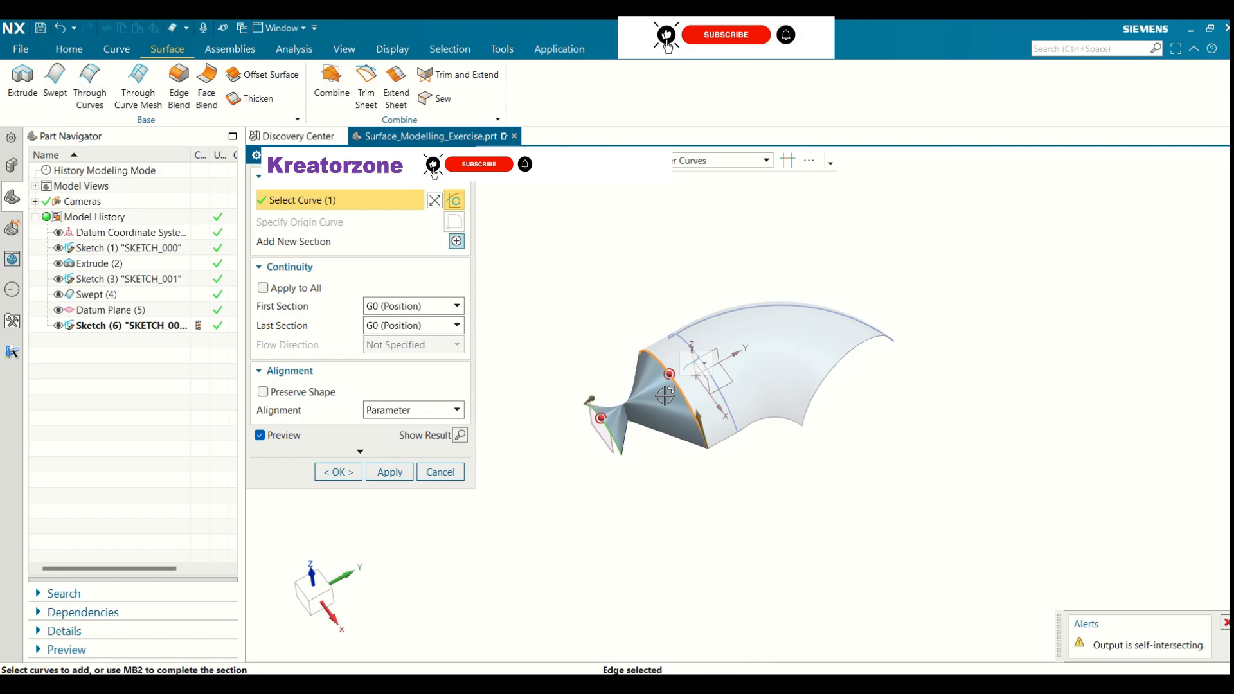
mouse_move(613, 494)
middle_down()
mouse_move(626, 433)
mouse_move(627, 495)
middle_up()
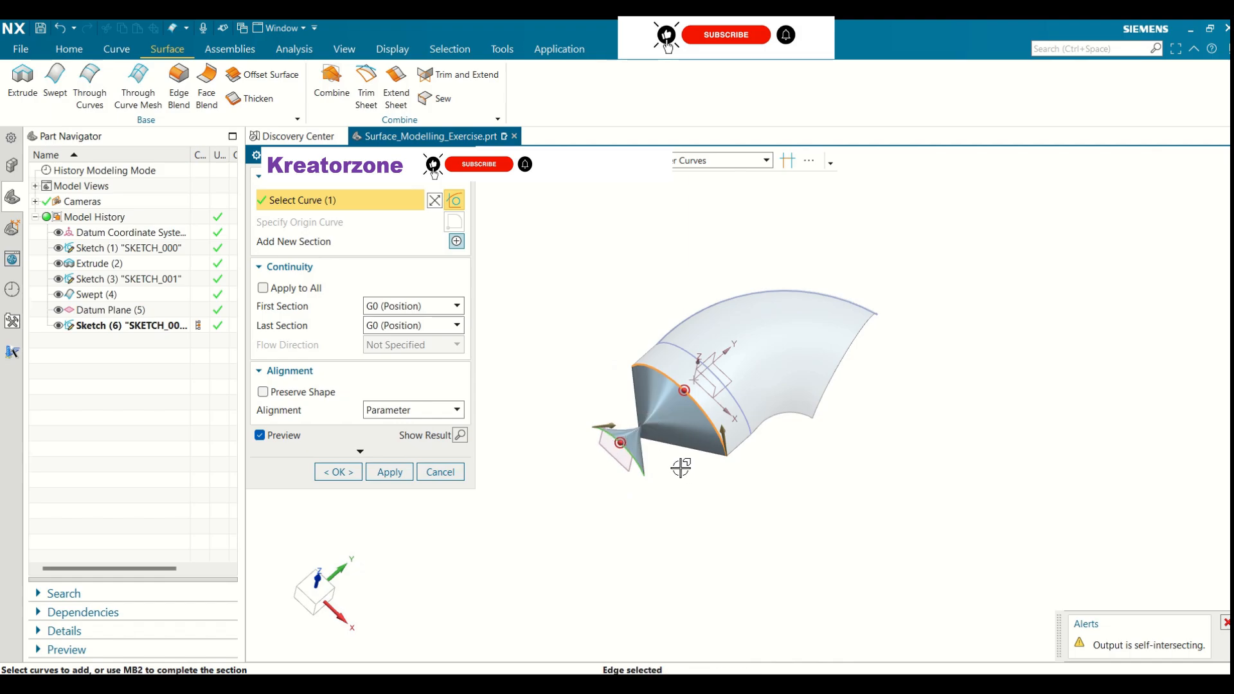
middle_drag(680, 467, 644, 446)
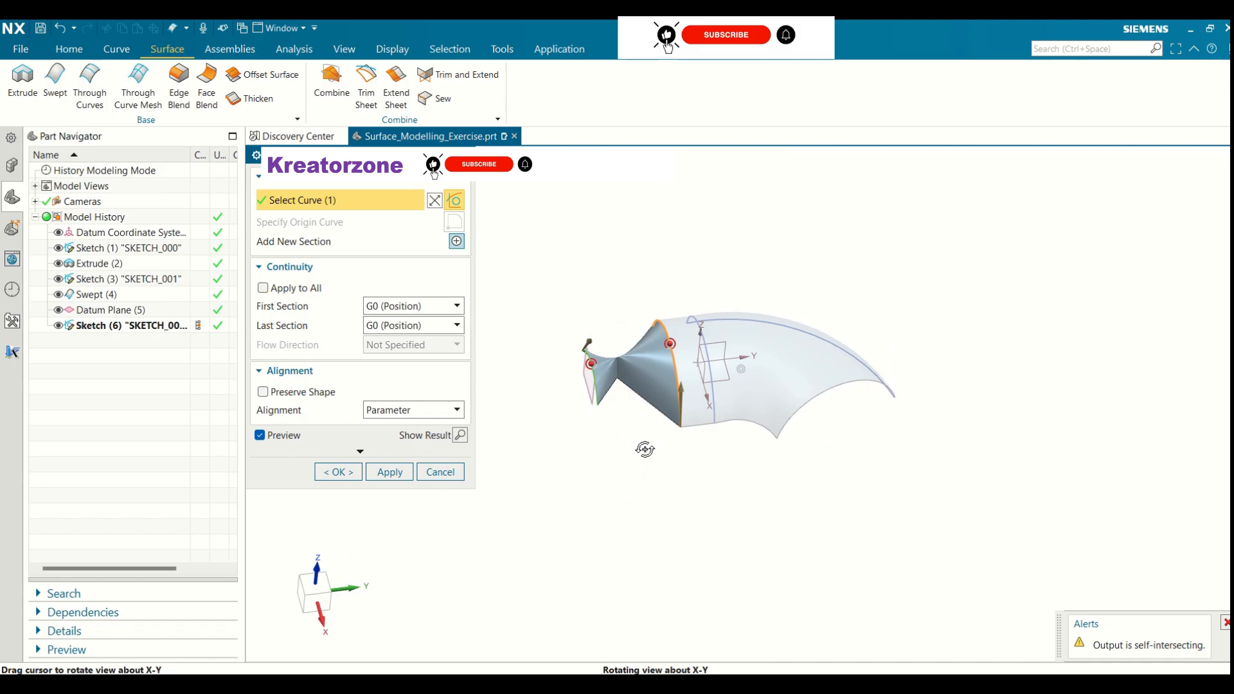
click(672, 345)
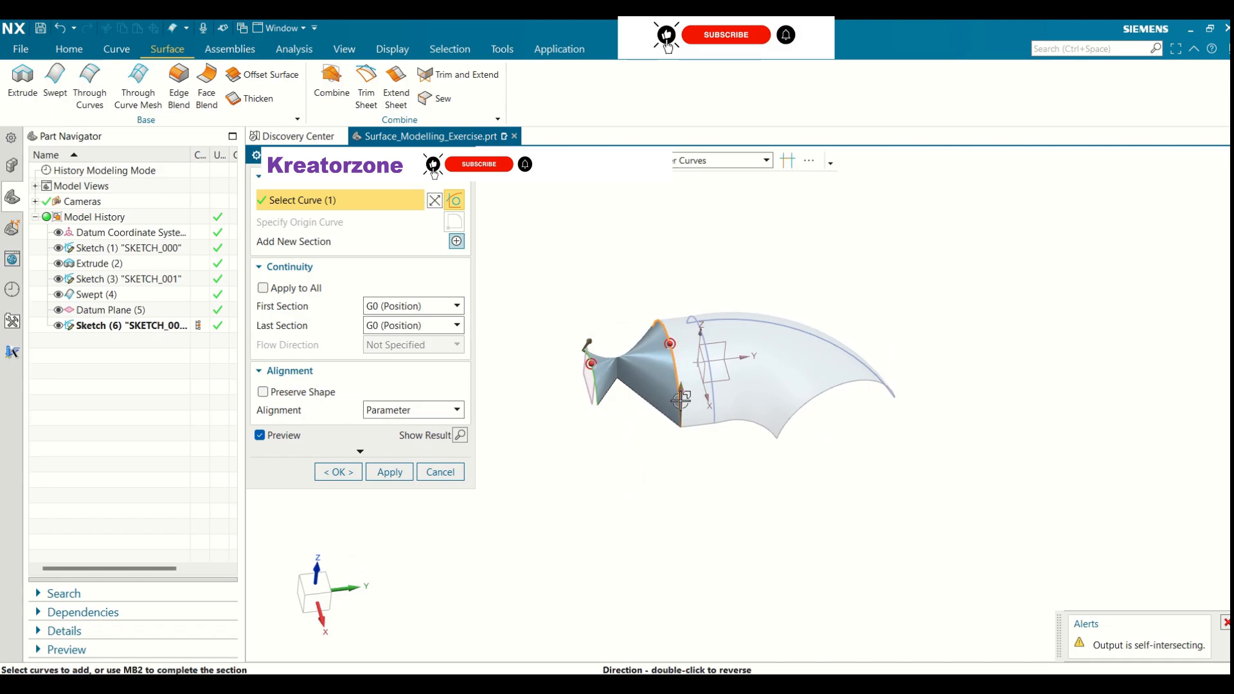
click(586, 358)
click(427, 472)
- Create a Through Curves surface from the open edge of the extruded surface to the 30 mm arc, with G0 continuity
middle_drag(425, 476, 639, 496)
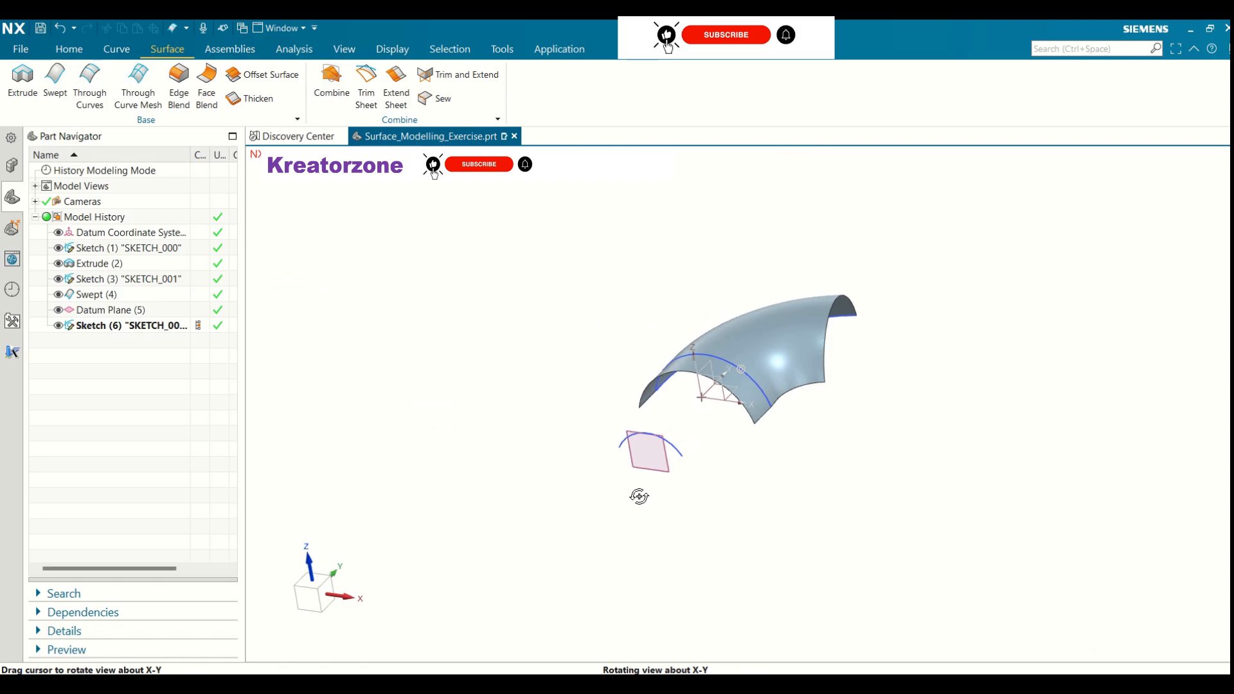
click(89, 81)
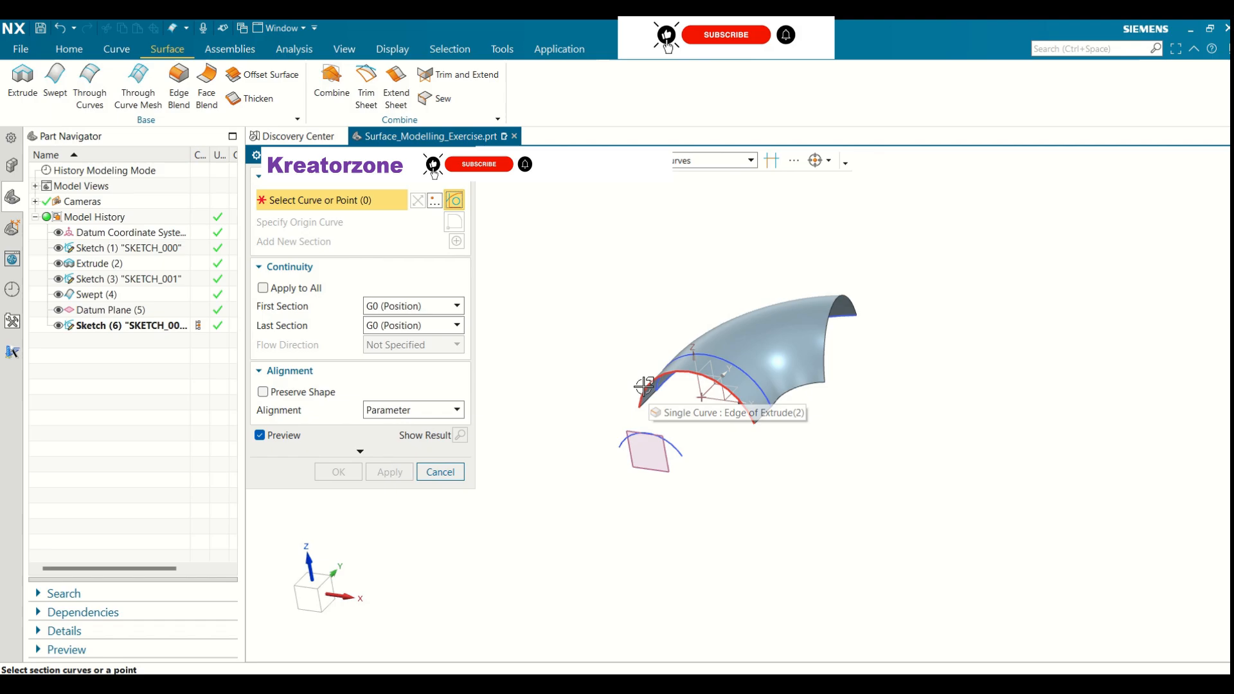
click(645, 385)
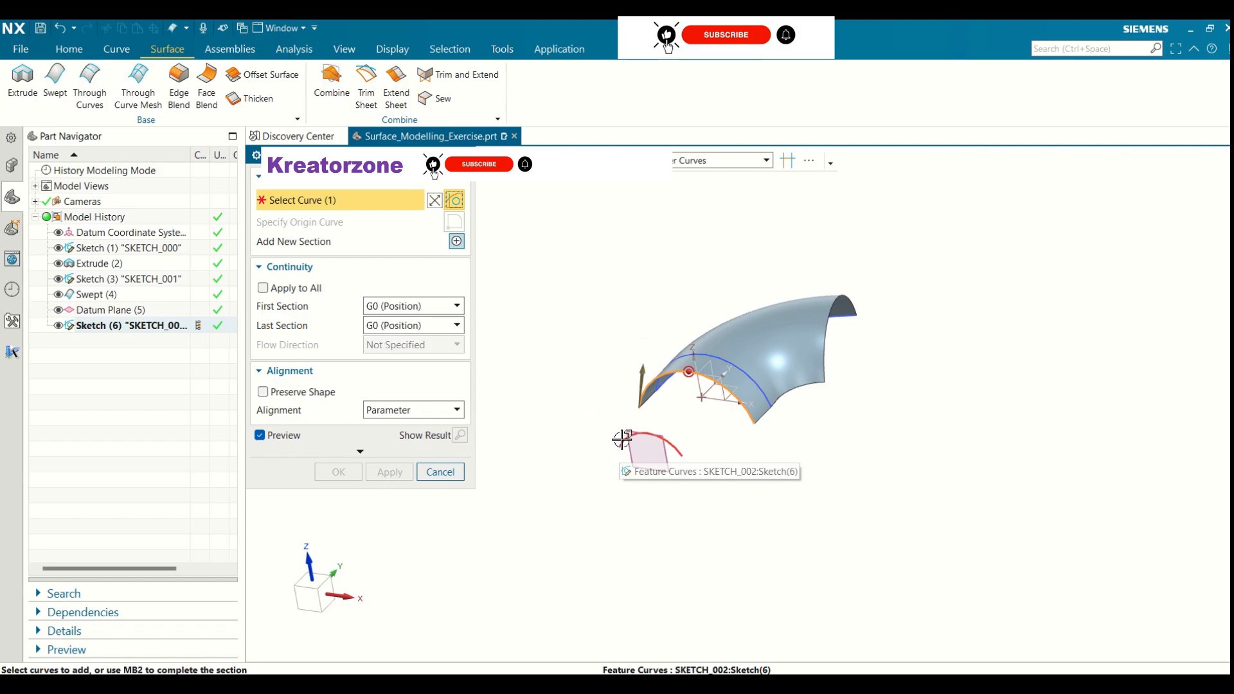
middle_click(619, 416)
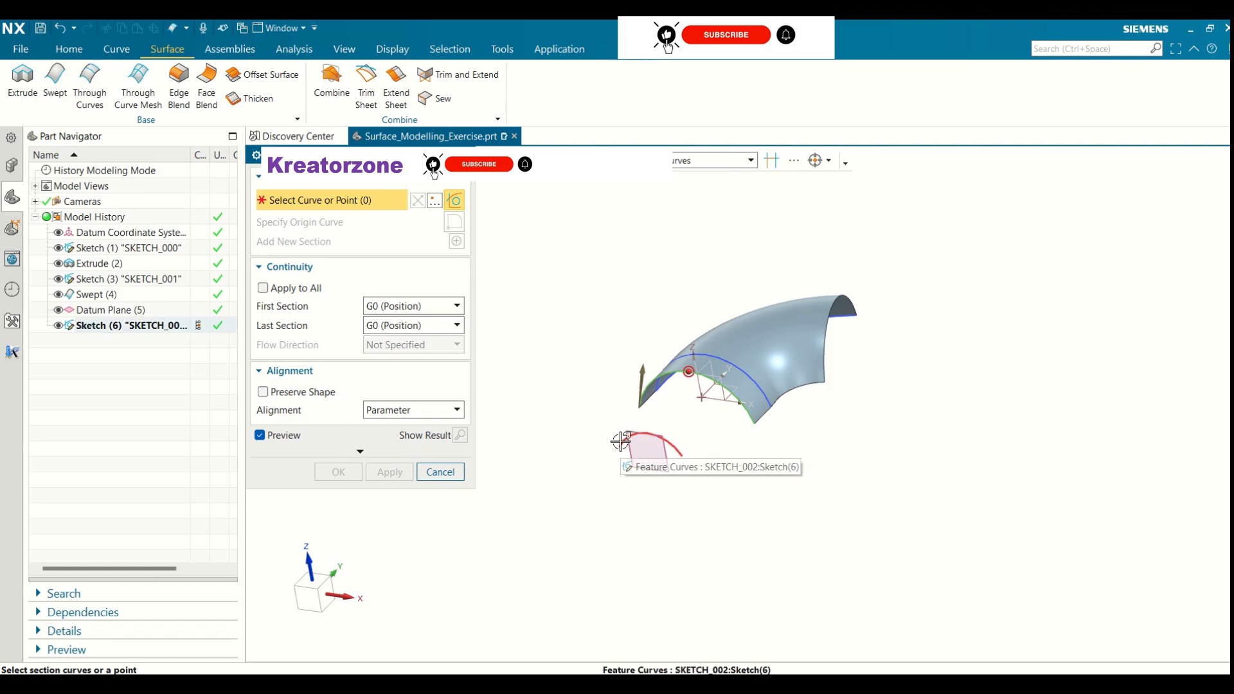
click(620, 441)
mouse_move(542, 488)
middle_down()
mouse_move(560, 499)
mouse_move(555, 551)
mouse_move(565, 473)
mouse_move(507, 278)
mouse_move(505, 493)
mouse_move(487, 543)
mouse_move(523, 416)
mouse_move(520, 256)
mouse_move(537, 495)
mouse_move(661, 534)
mouse_move(532, 419)
mouse_move(557, 302)
mouse_move(559, 460)
middle_up()
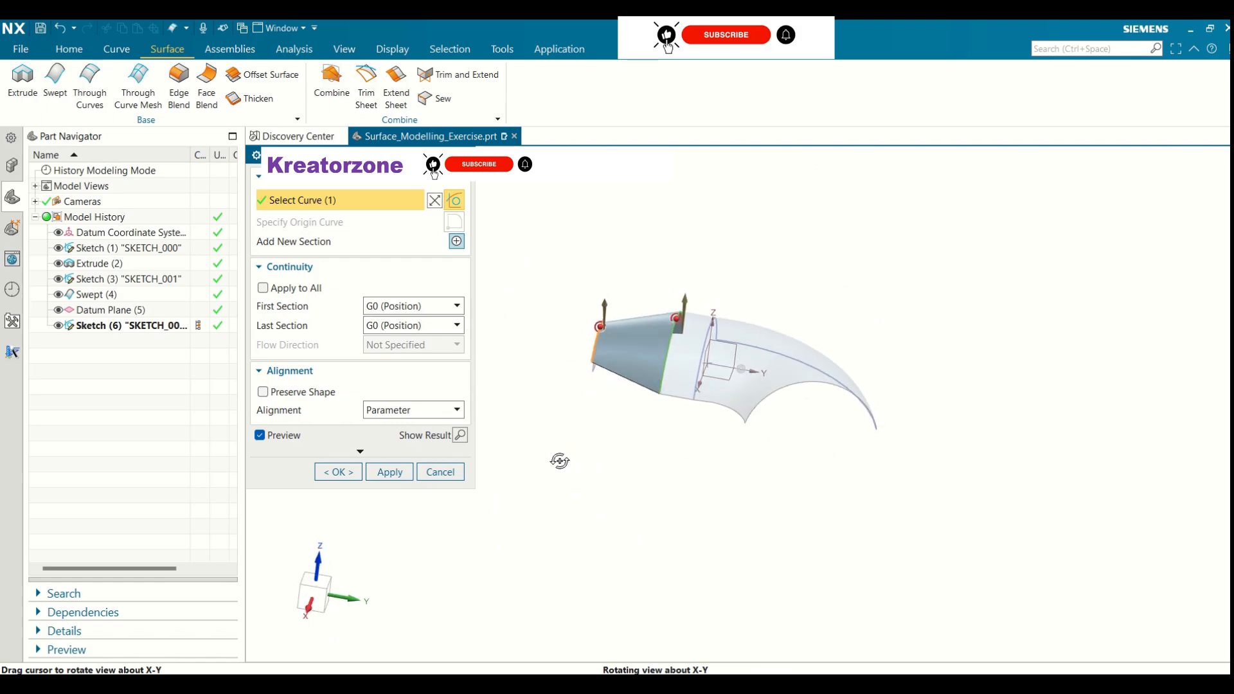
click(326, 473)
- Thicken the Through Curves, extruded and swept surfaces together, with Offset 1 set to 5 mm and Offset 2 at 0
middle_drag(624, 467, 615, 491)
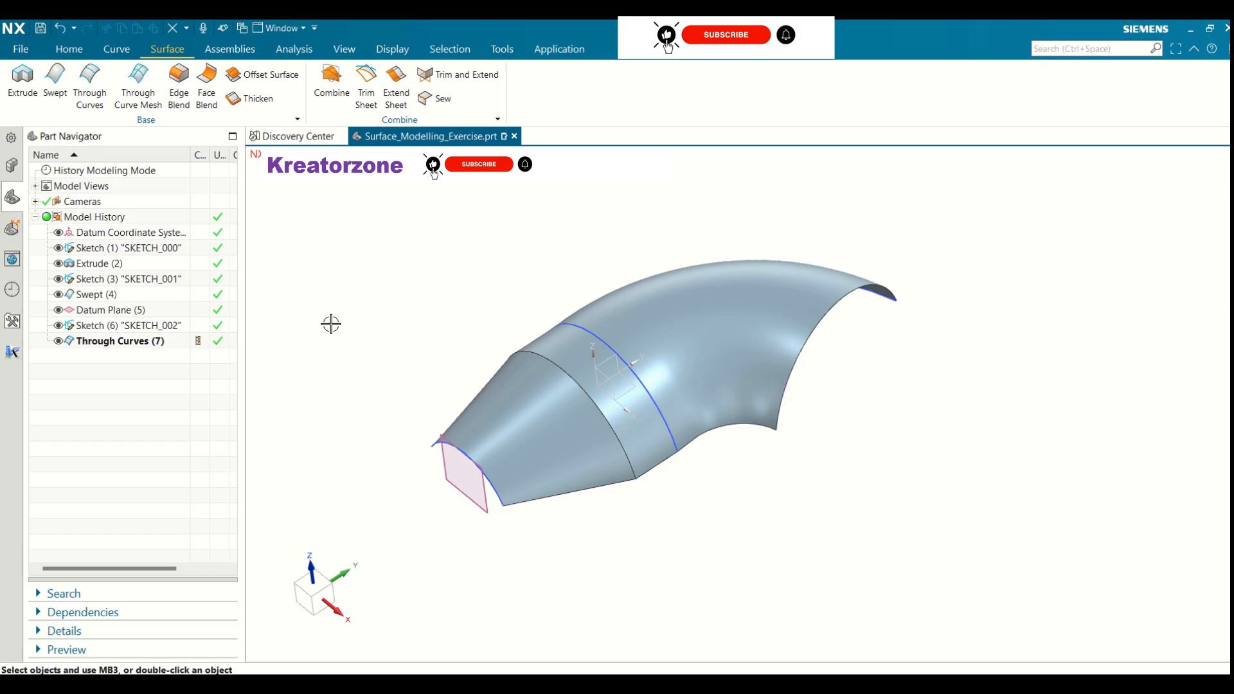
click(263, 100)
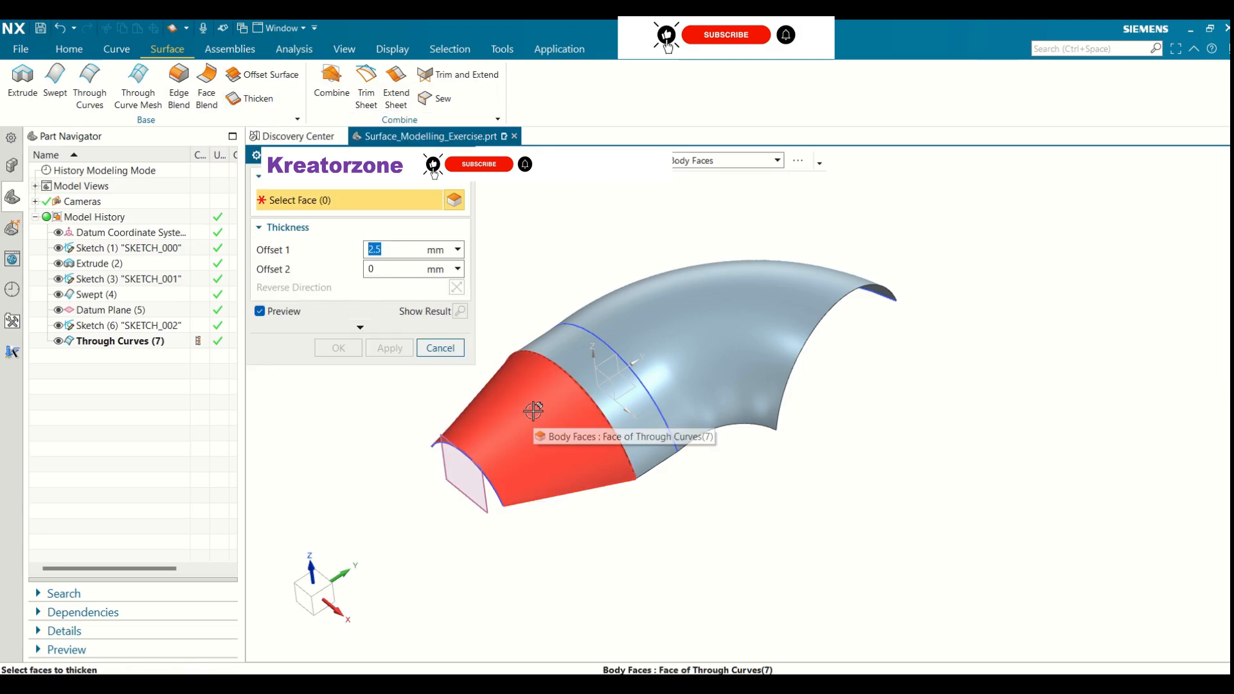
middle_drag(696, 468, 698, 351)
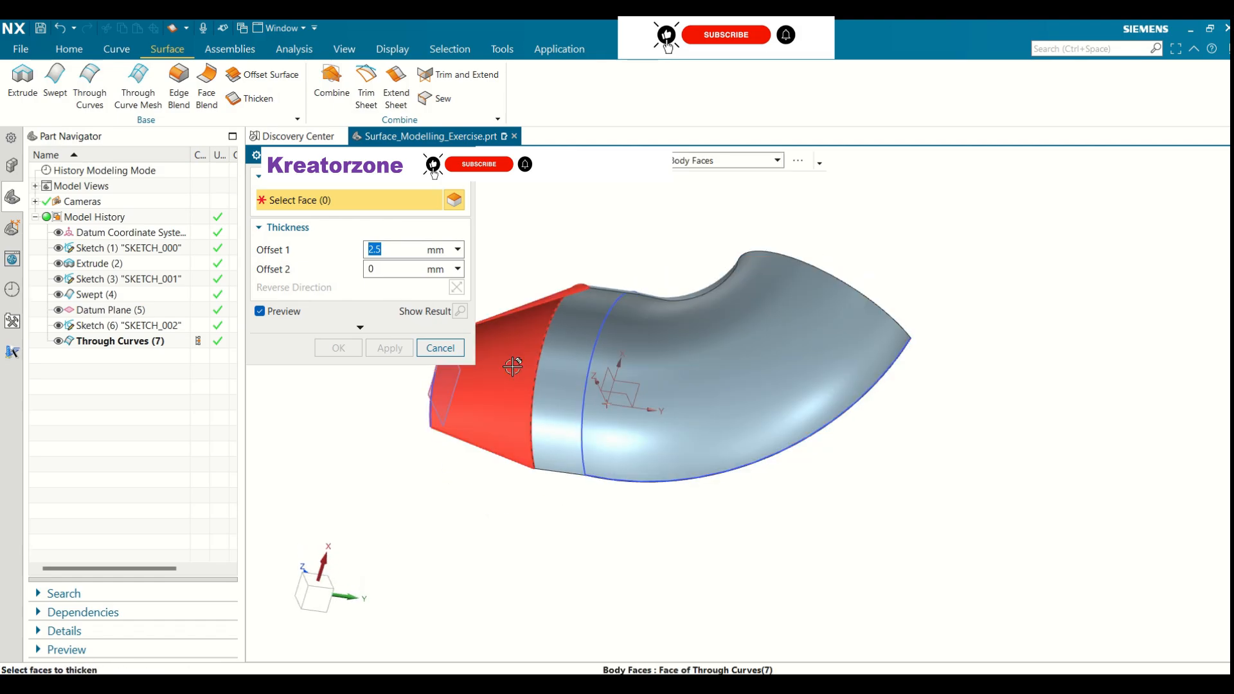
click(557, 421)
middle_drag(705, 441, 739, 412)
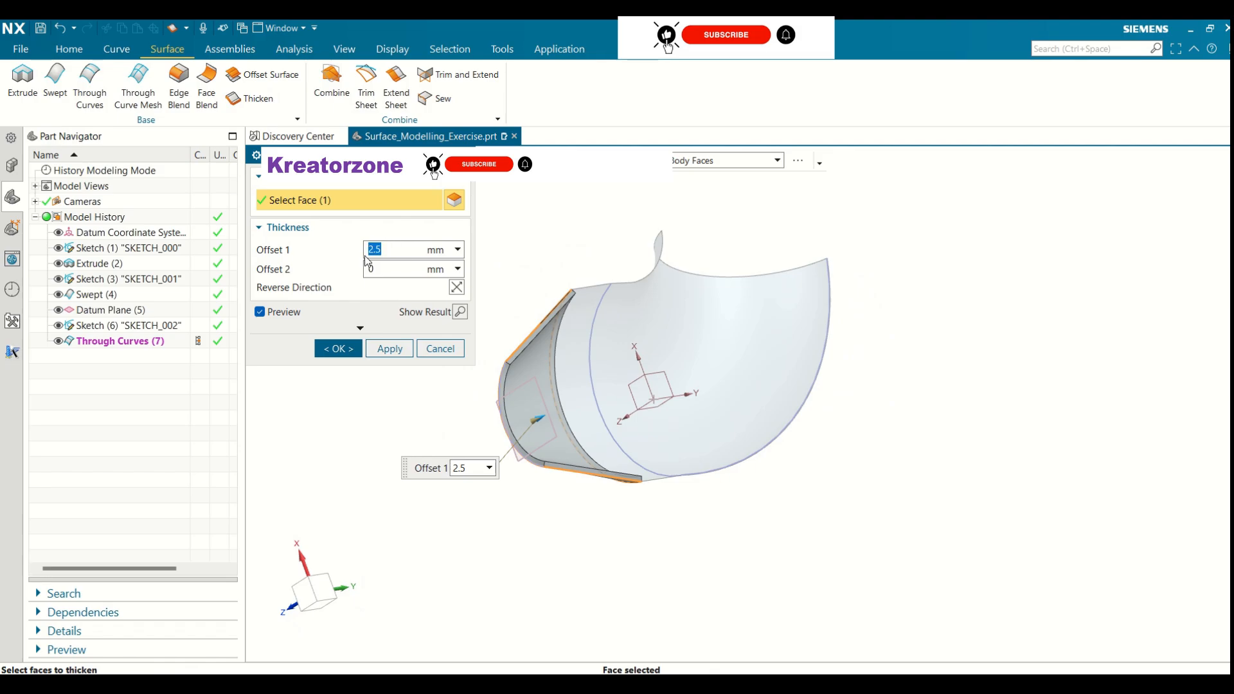
text(5)
key(Return)
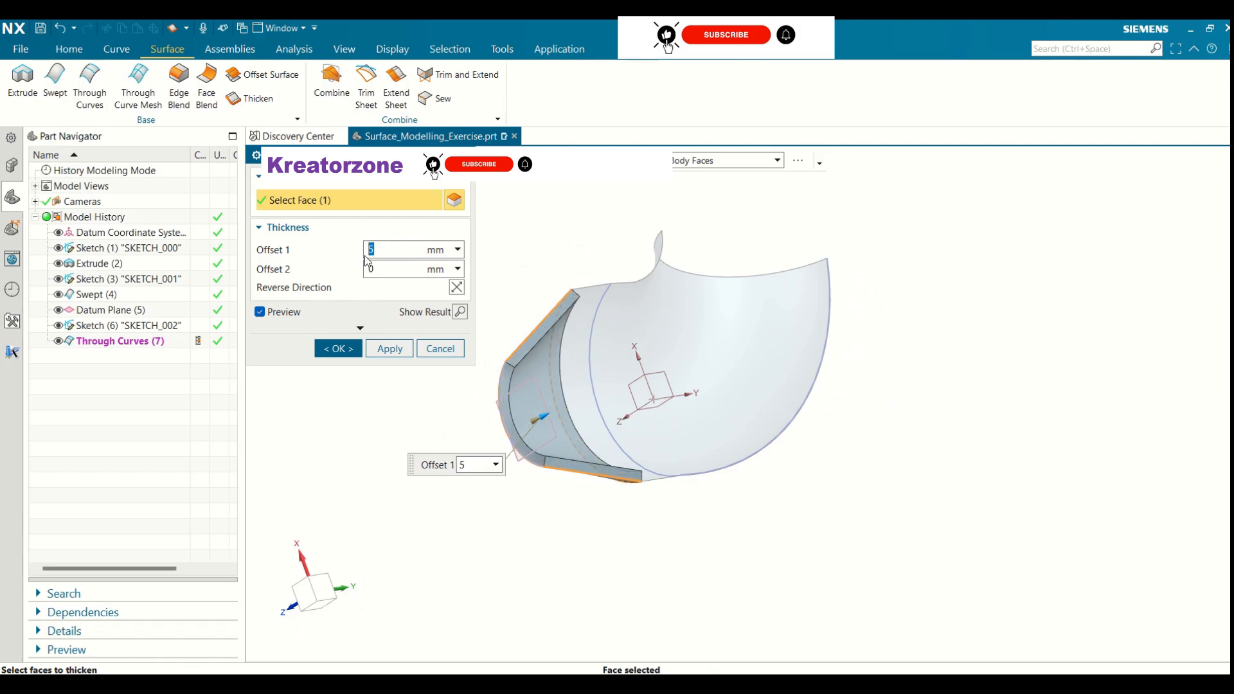
click(583, 313)
click(698, 399)
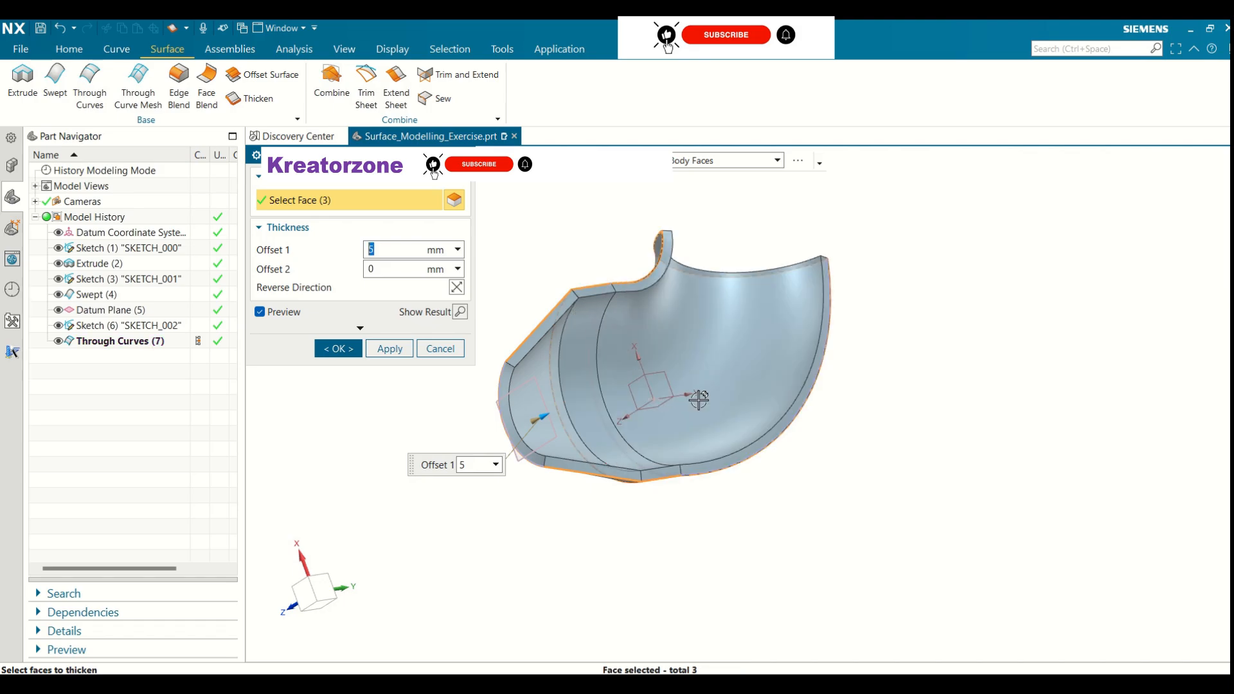
middle_drag(699, 399, 861, 158)
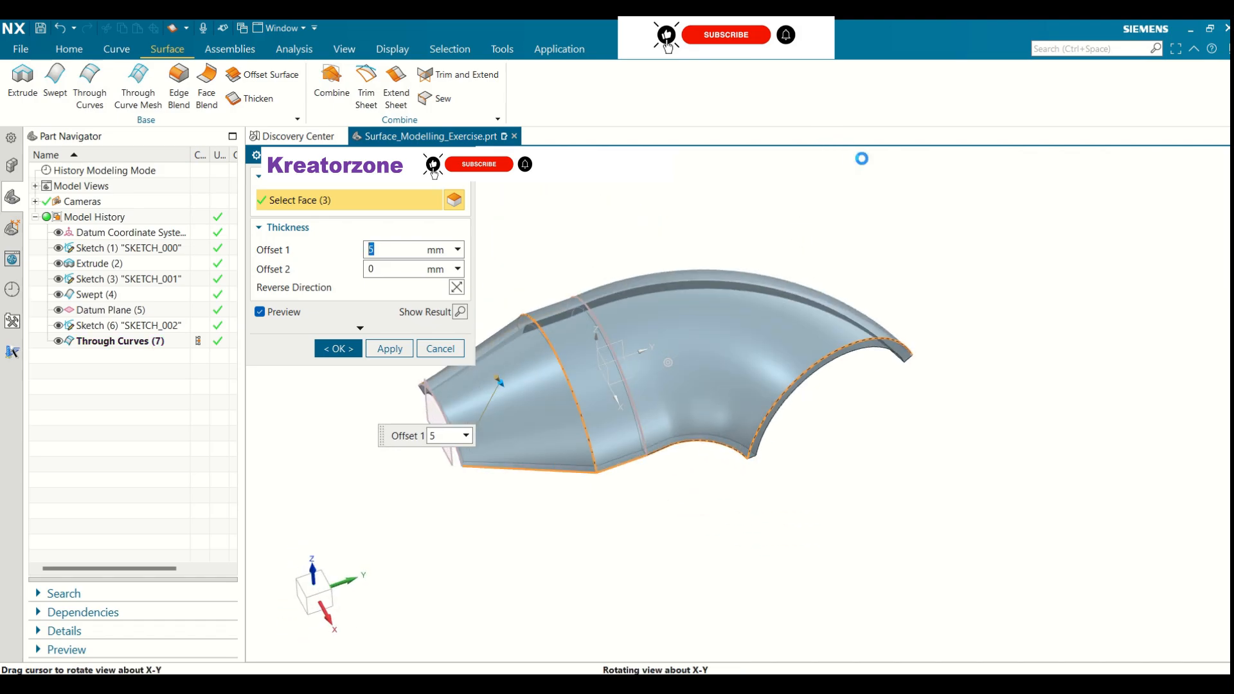
click(338, 348)
- Inspect the thickened body from several sides and hide the Thicken feature, leaving the surface bodies displayed
middle_drag(584, 501, 559, 399)
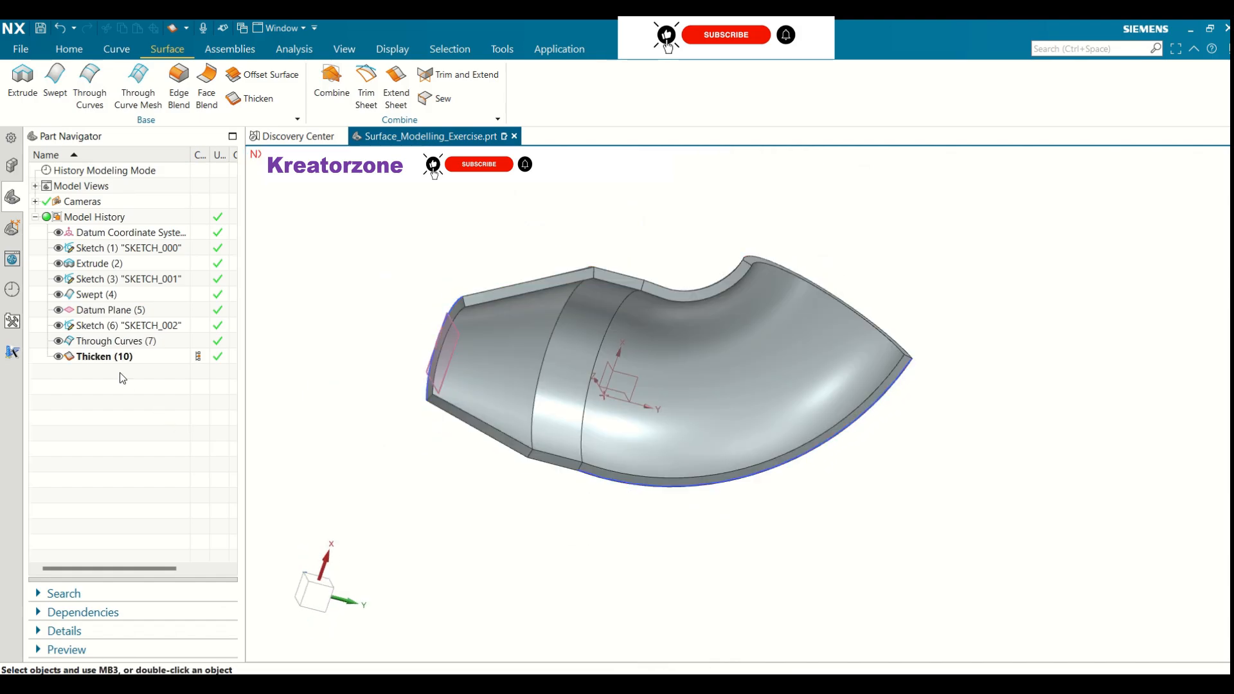
click(112, 361)
middle_drag(493, 437, 557, 518)
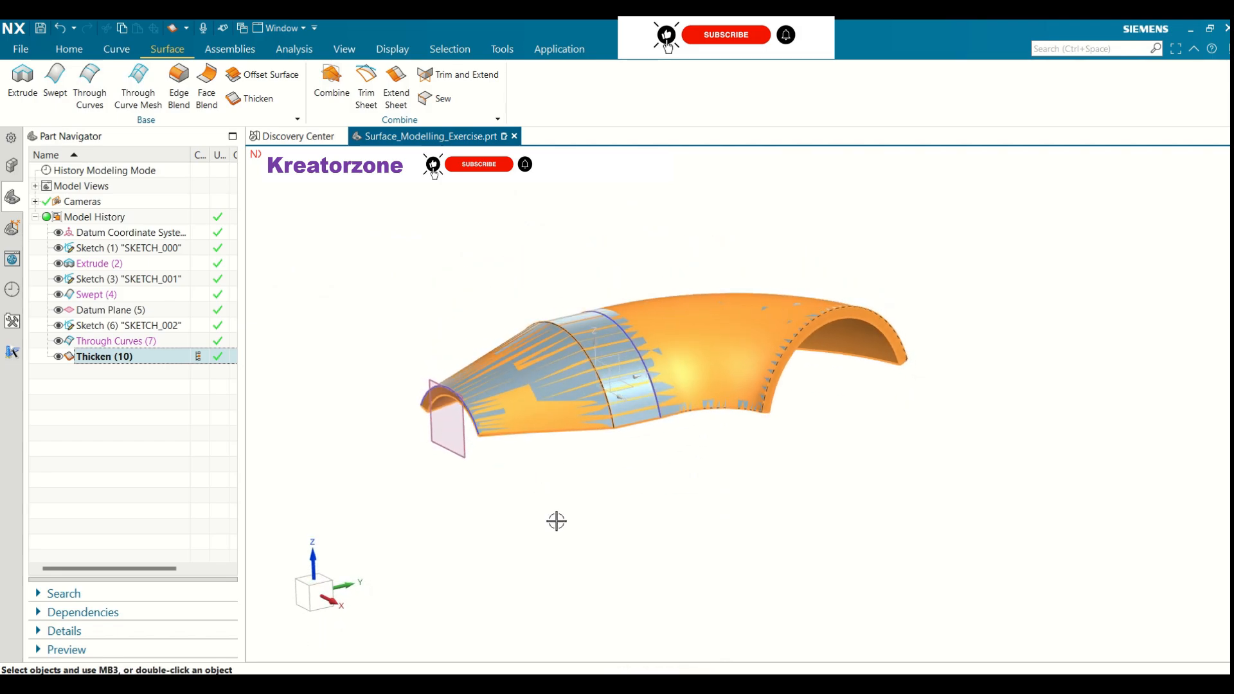
key(Escape)
middle_drag(329, 319, 360, 330)
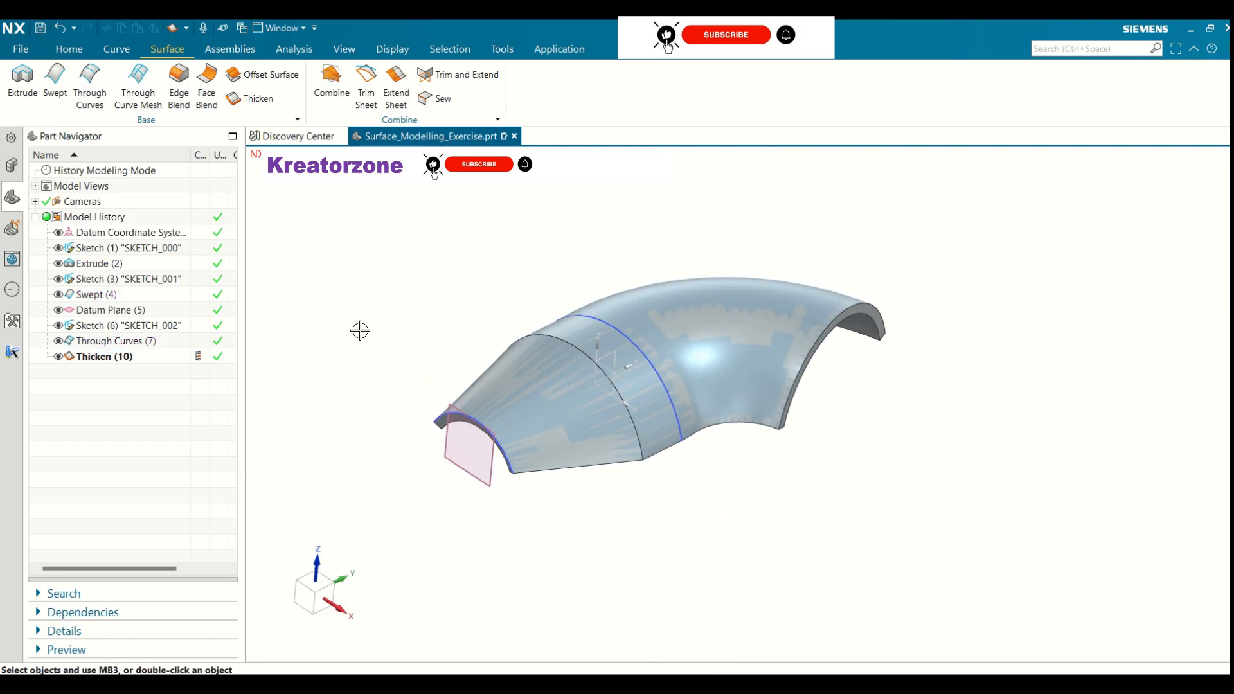
click(58, 357)
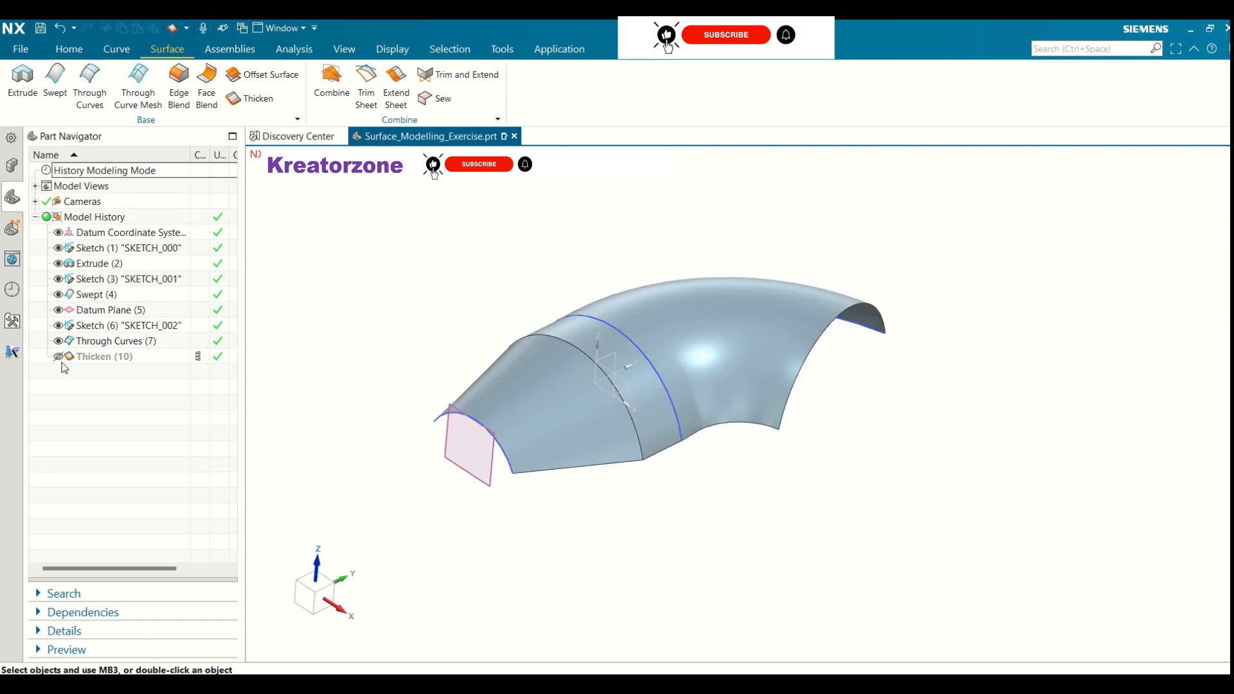
middle_drag(374, 331, 391, 351)
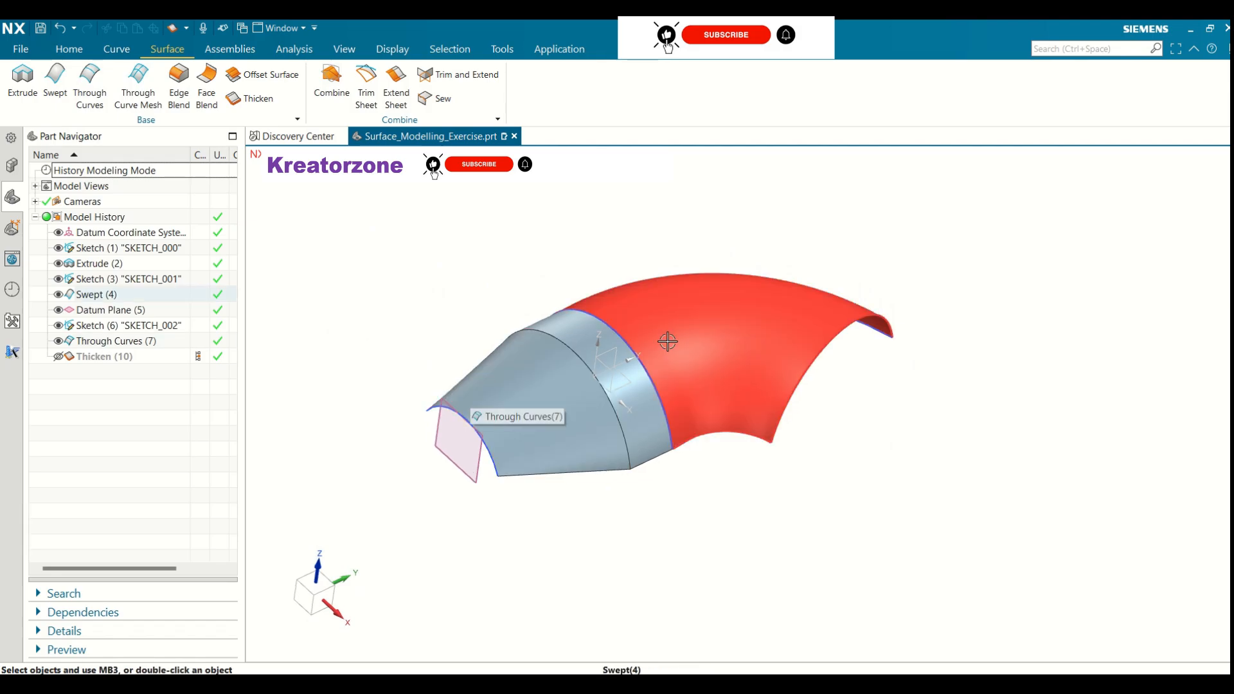
click(262, 75)
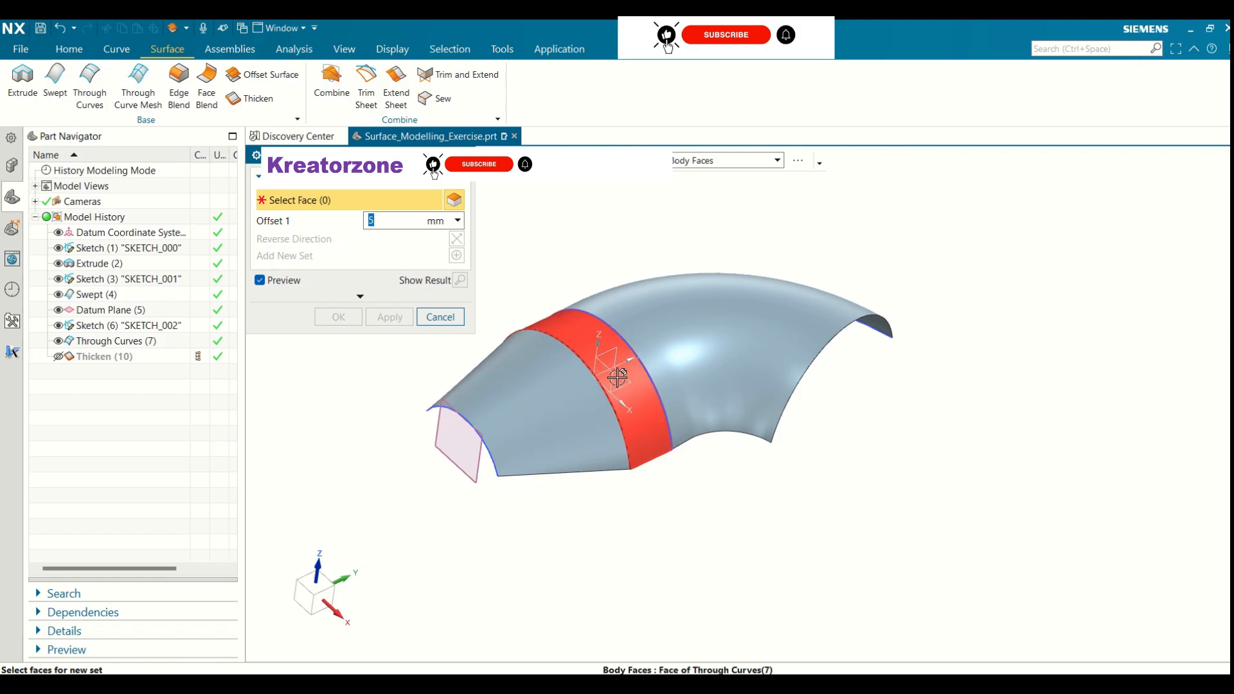
click(550, 386)
middle_drag(650, 486, 694, 452)
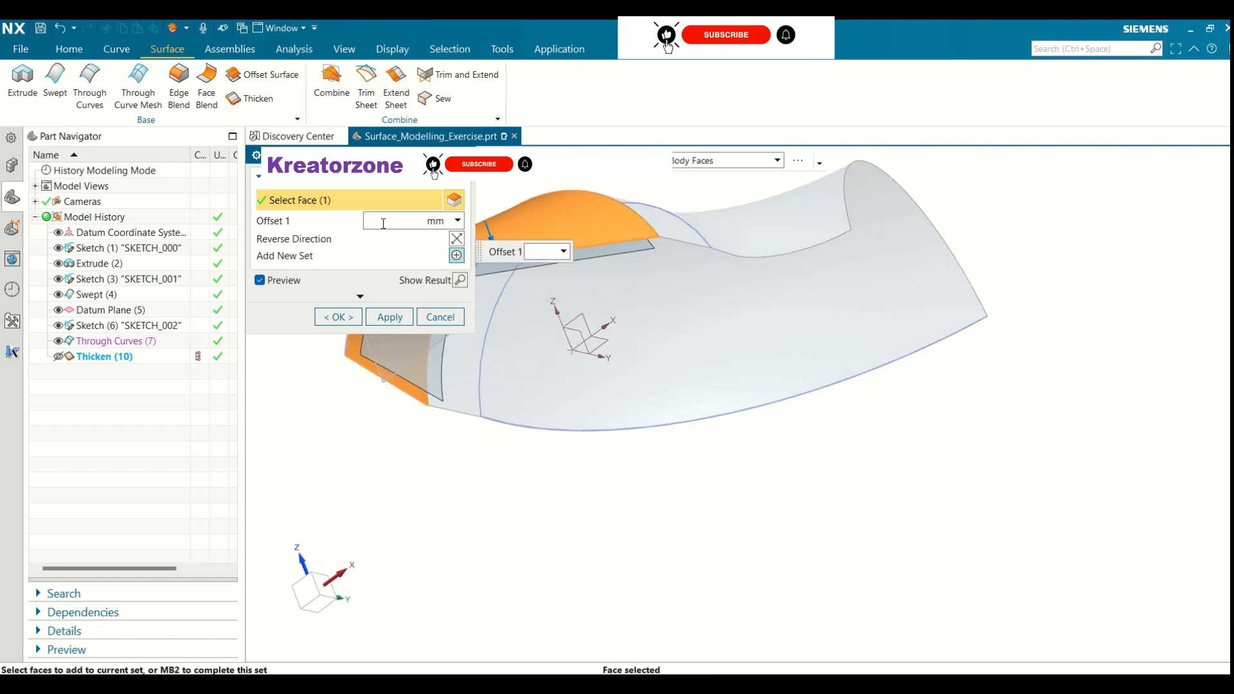
text(0)
key(Return)
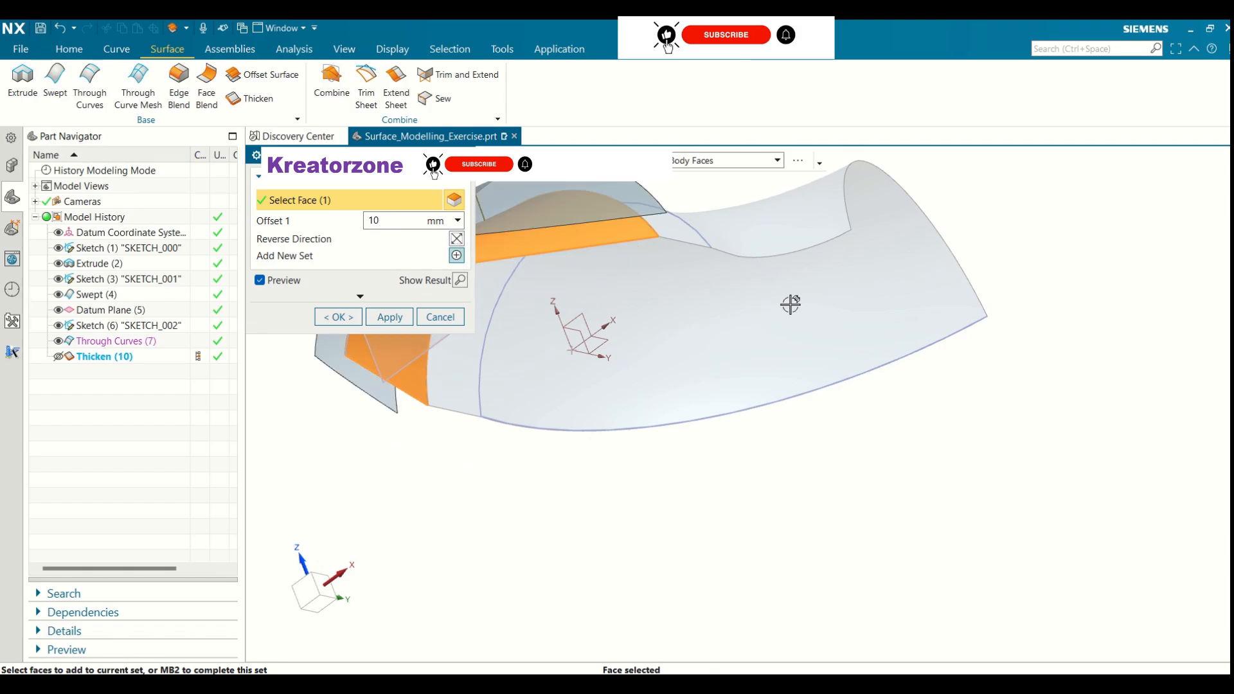
middle_drag(791, 302, 711, 410)
scroll(857, 521, up, 4)
scroll(856, 521, down, 7)
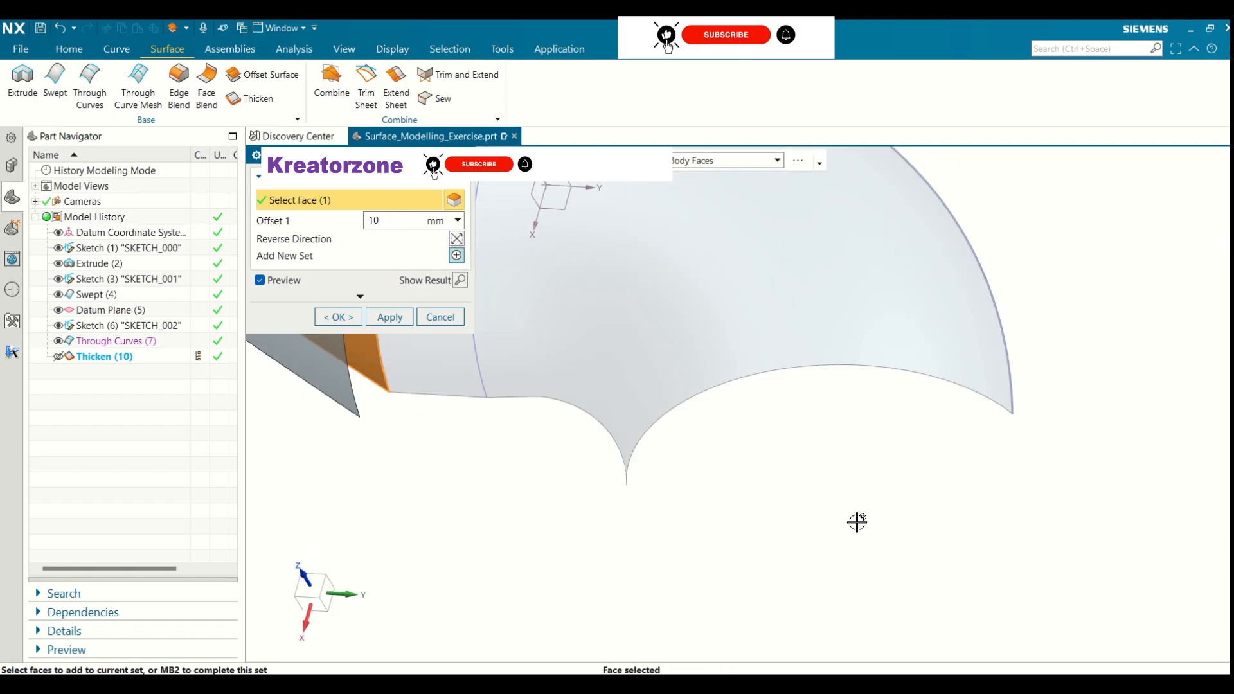
middle_drag(857, 521, 734, 430)
click(717, 405)
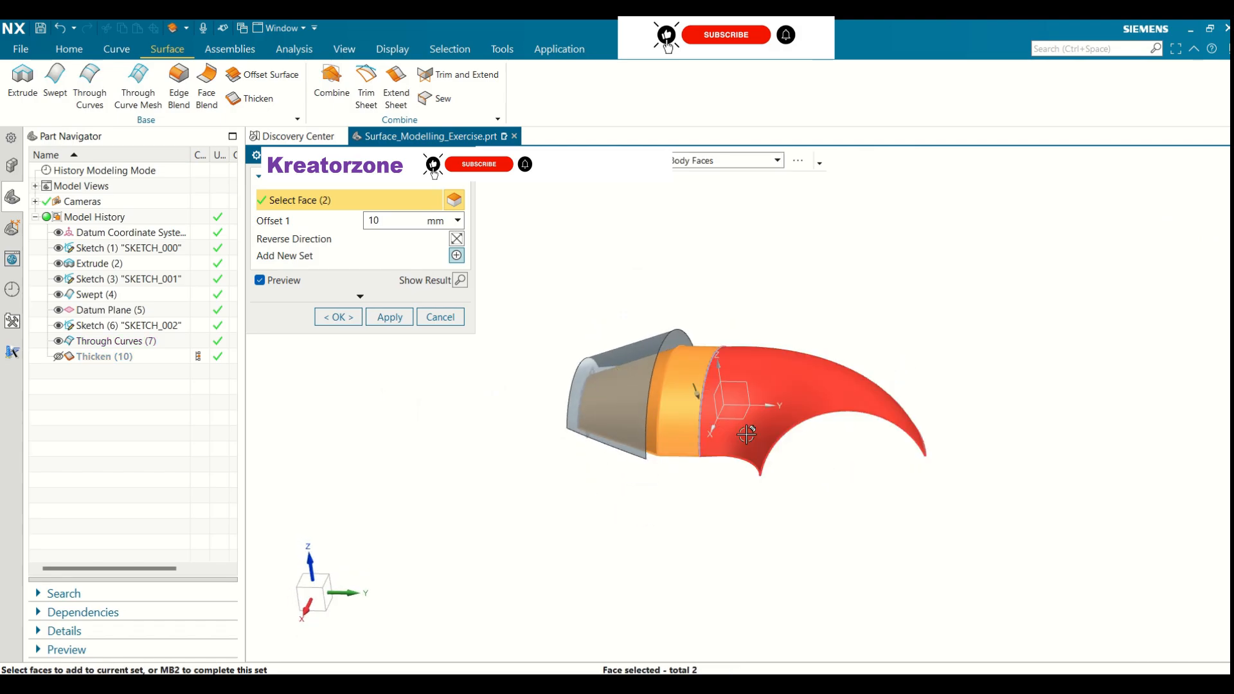
middle_drag(767, 348, 799, 367)
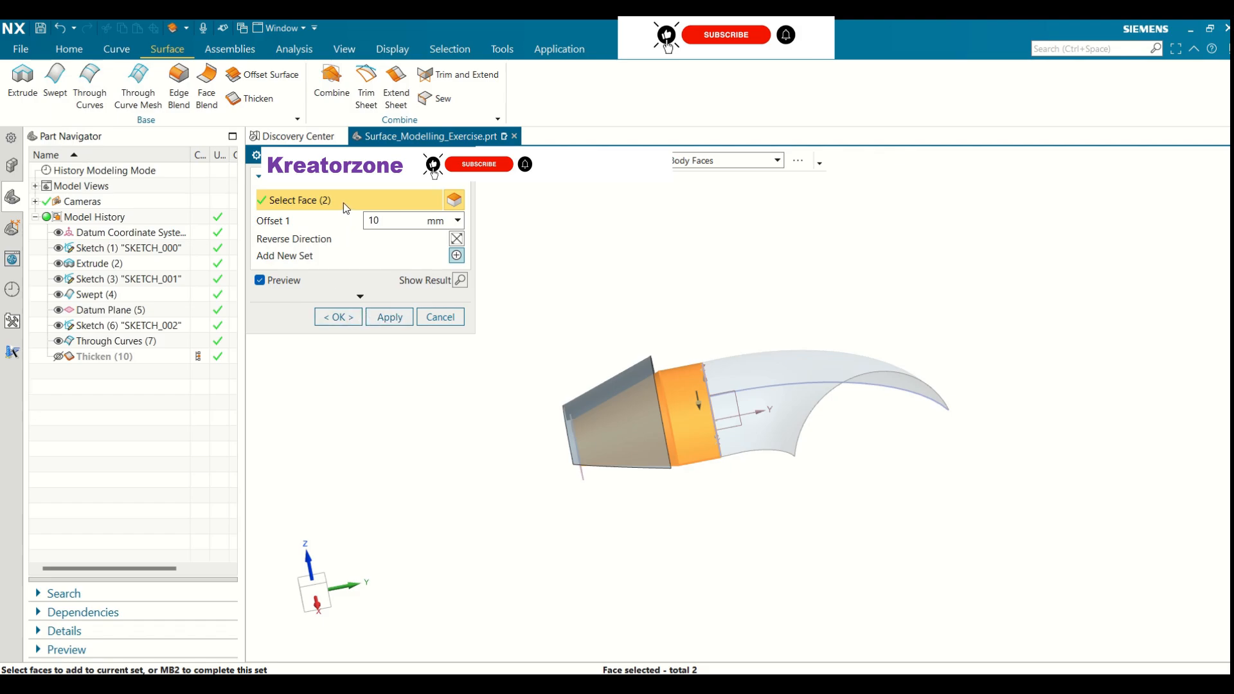
mouse_move(697, 412)
middle_down()
mouse_move(686, 341)
mouse_move(696, 393)
middle_up()
click(697, 393)
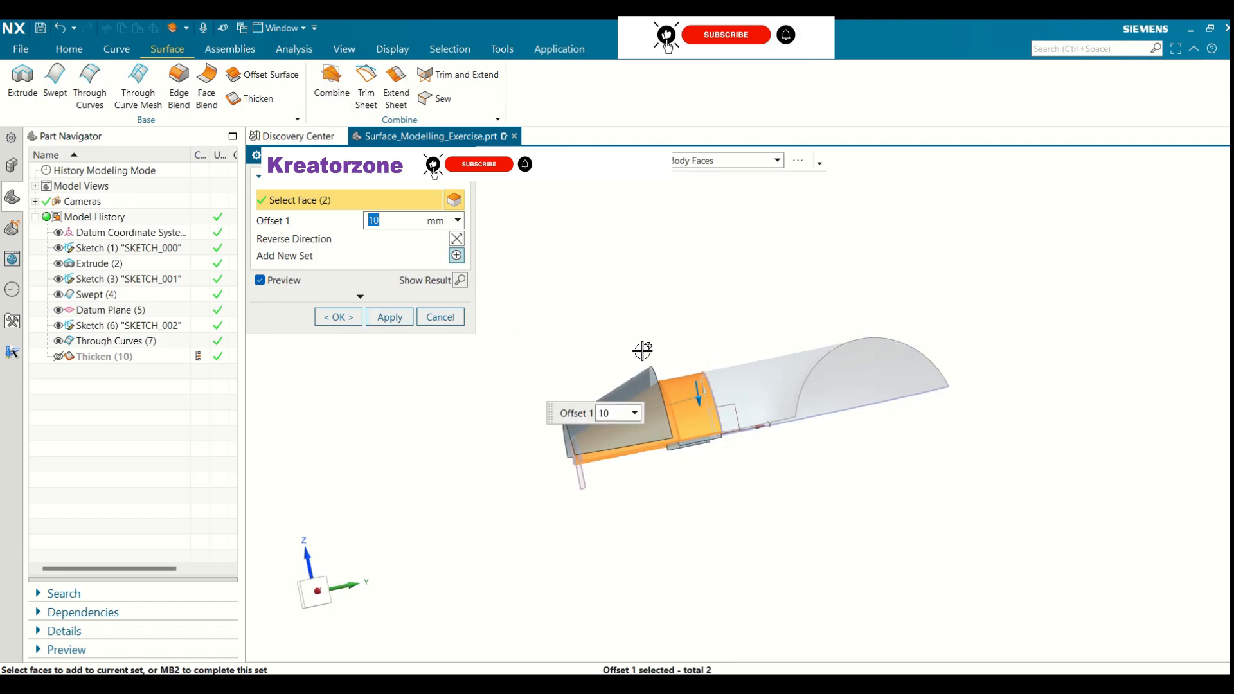
middle_drag(642, 352, 630, 314)
click(435, 317)
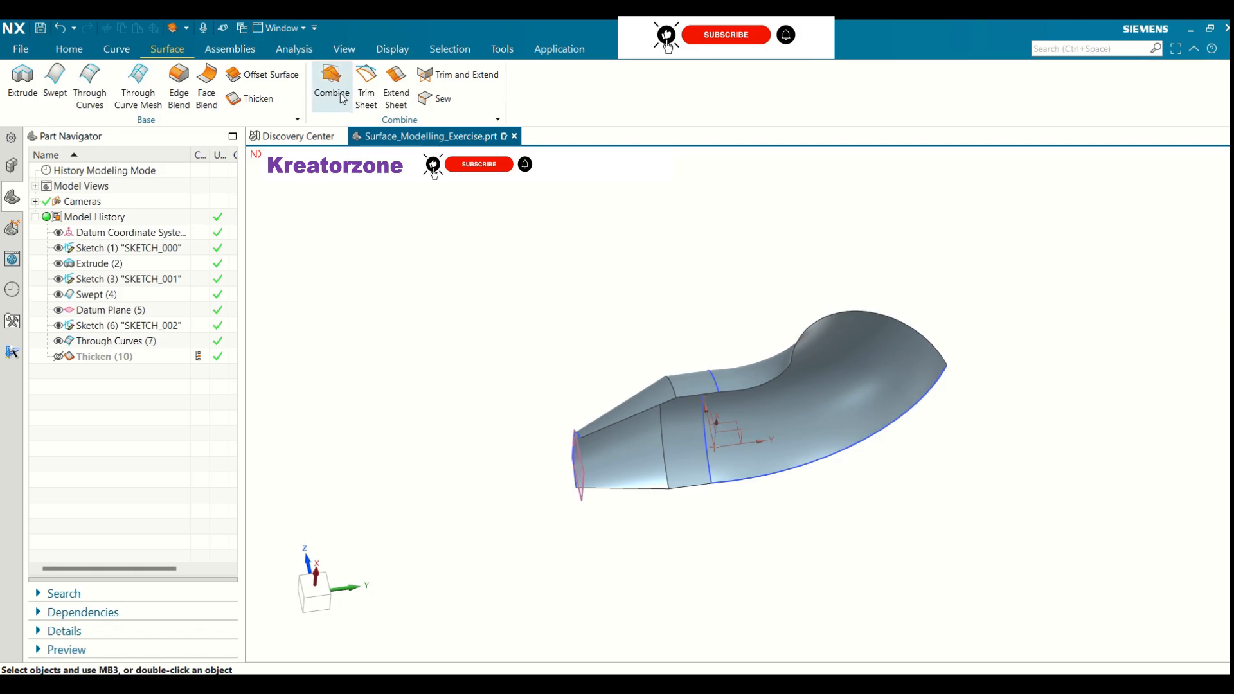
- Create an offset surface 10 mm outward from the tapered Through Curves face
click(261, 74)
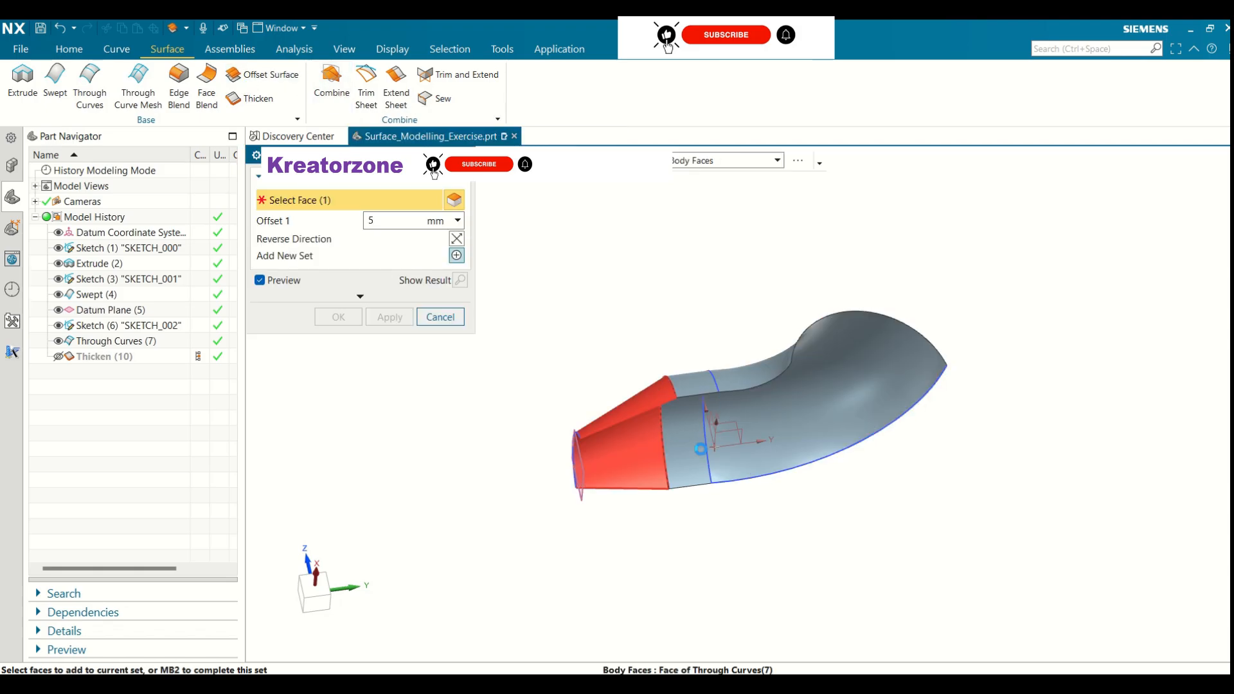
click(658, 393)
click(380, 215)
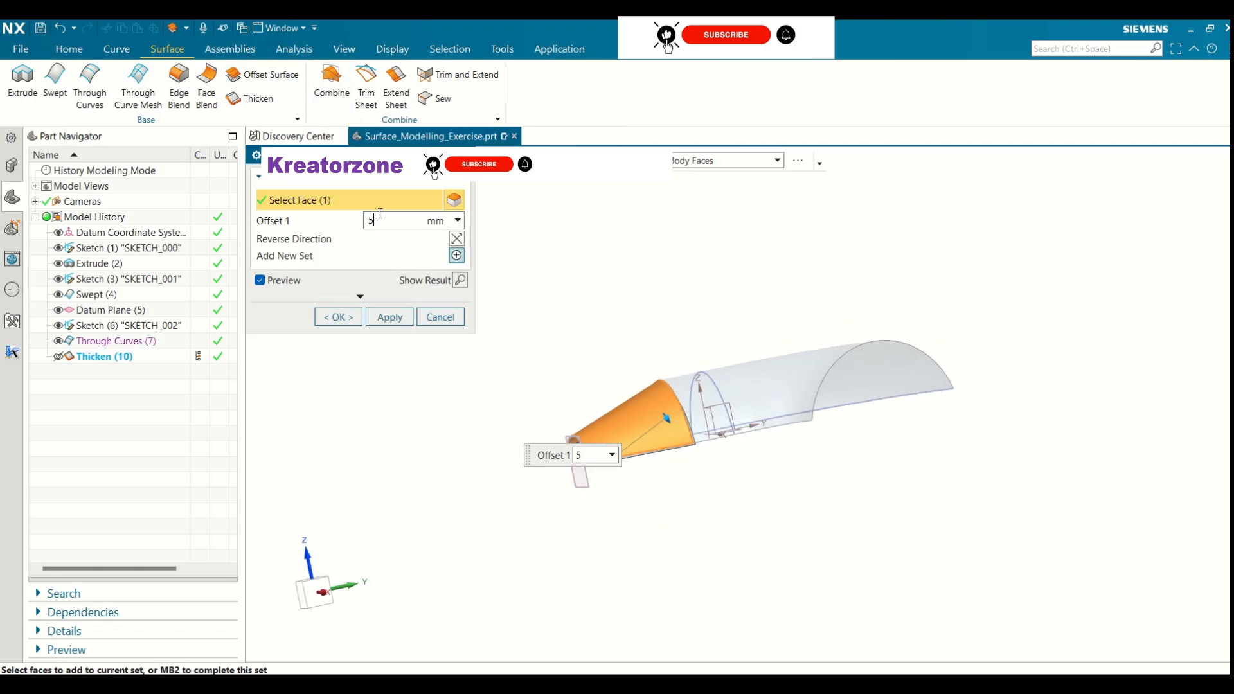
key(Return)
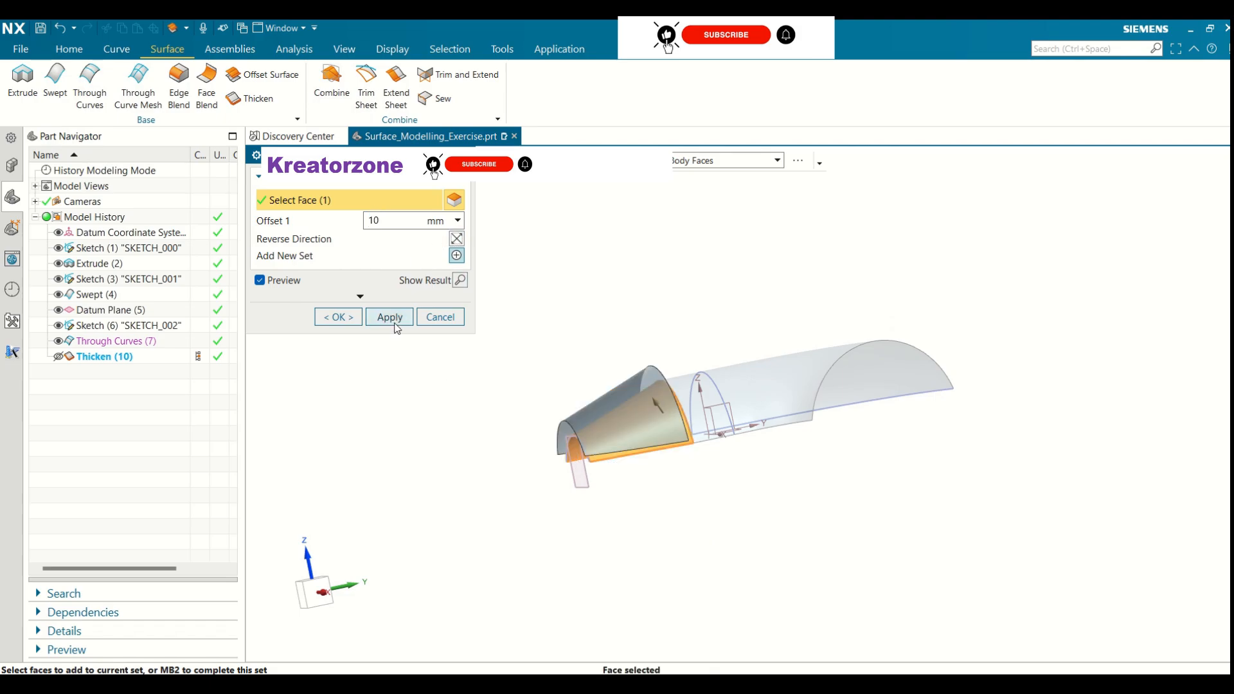
click(332, 317)
middle_drag(612, 424, 597, 468)
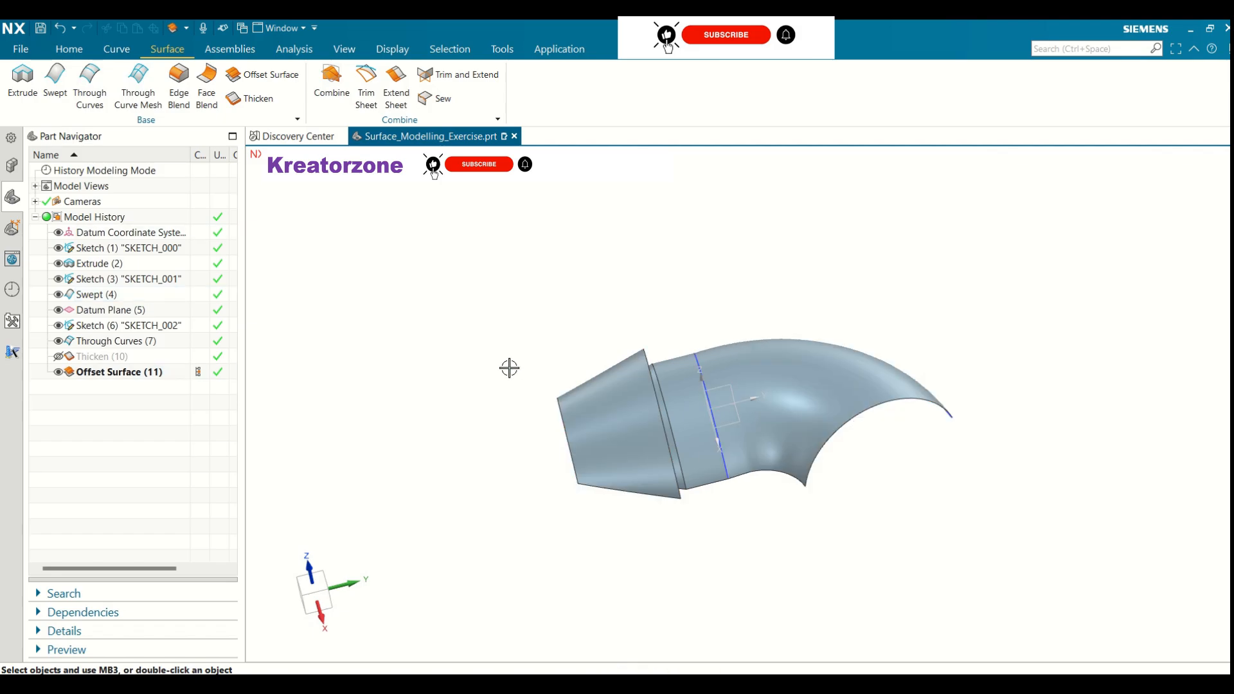
- Create a second offset surface 10 mm outward from the extruded and swept faces together
middle_drag(510, 366, 512, 339)
click(262, 74)
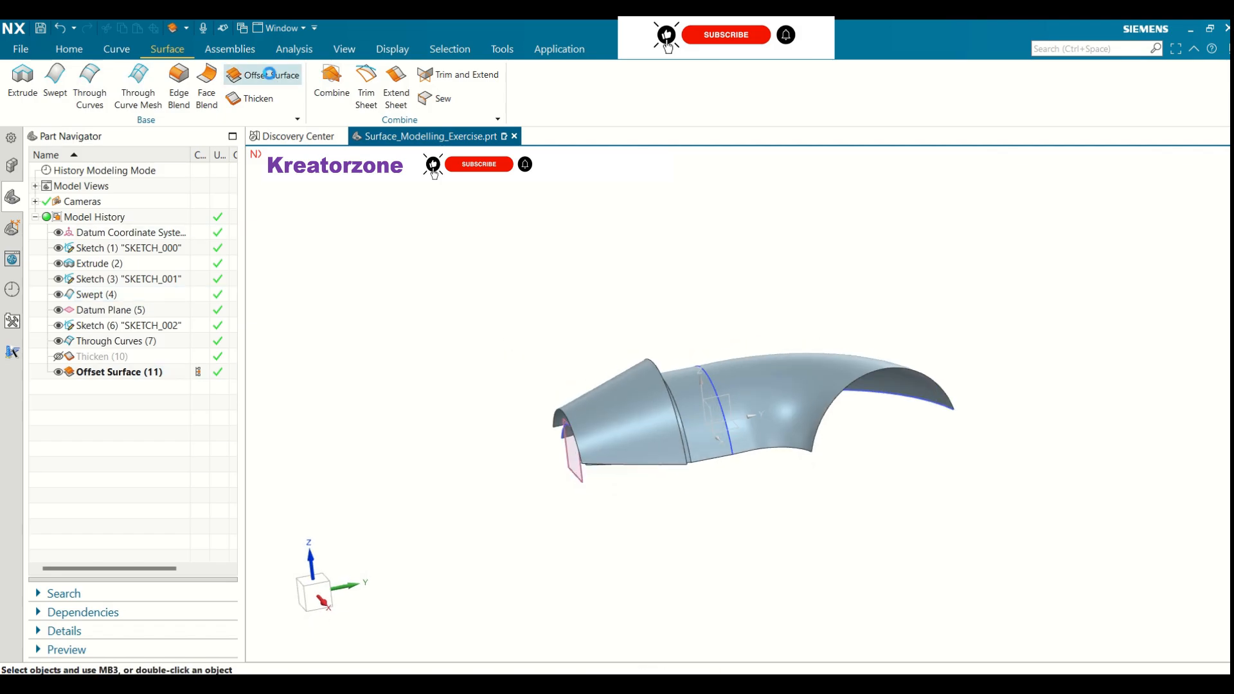
click(668, 374)
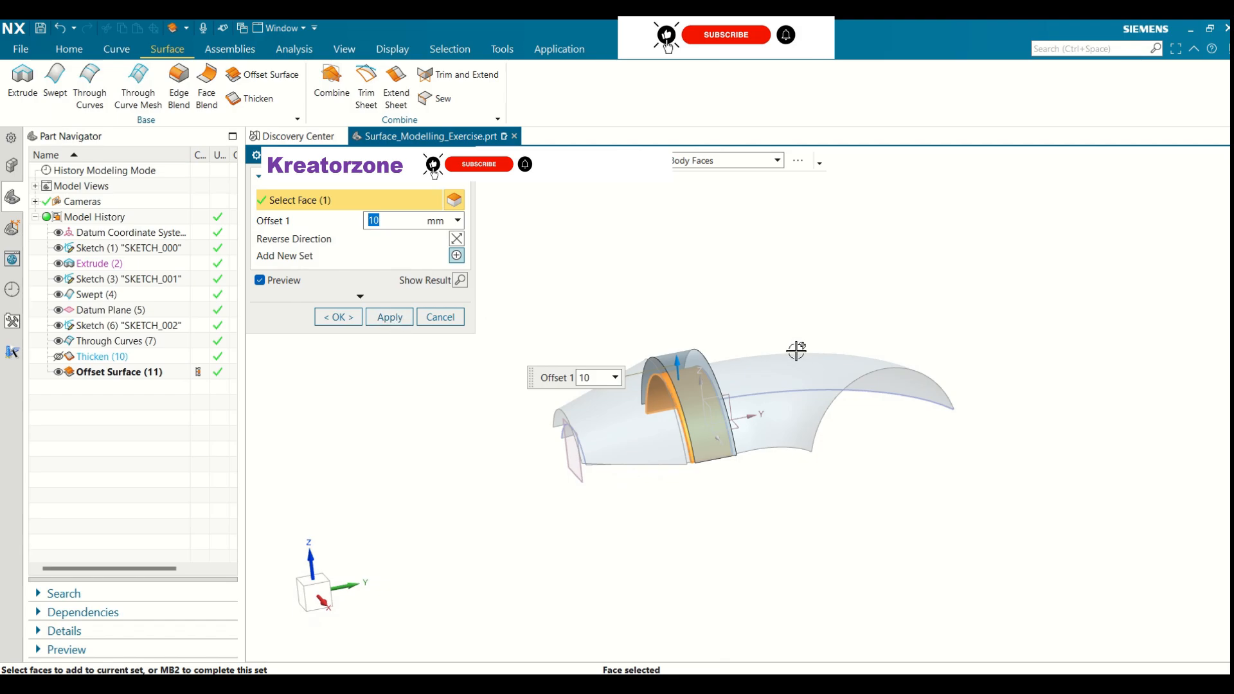
click(768, 372)
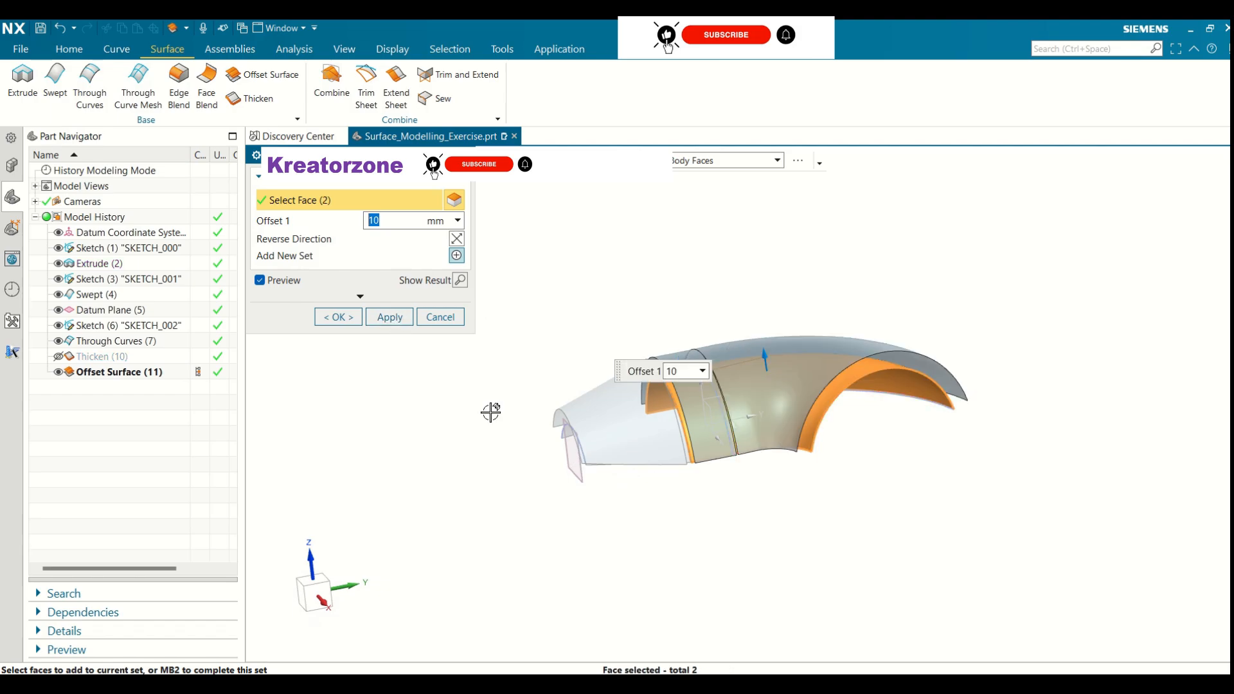
click(351, 318)
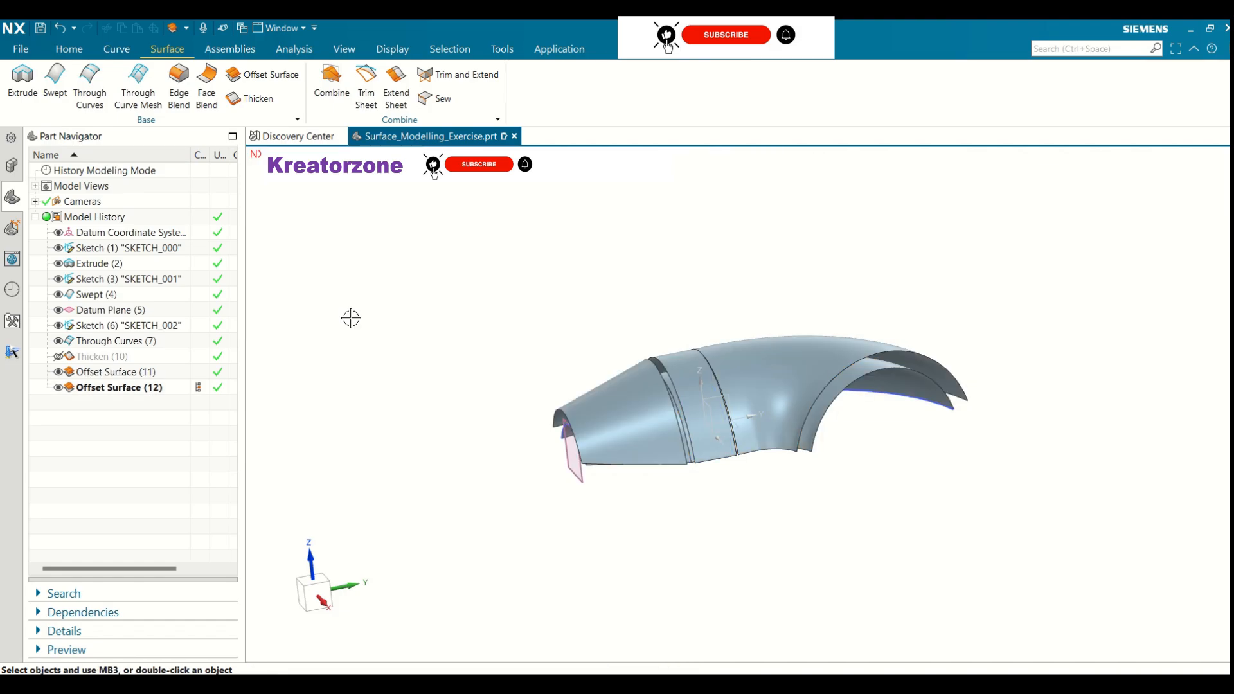
middle_drag(923, 341, 960, 363)
- Hide both Offset Surface features, leaving the original surface bodies displayed
click(98, 387)
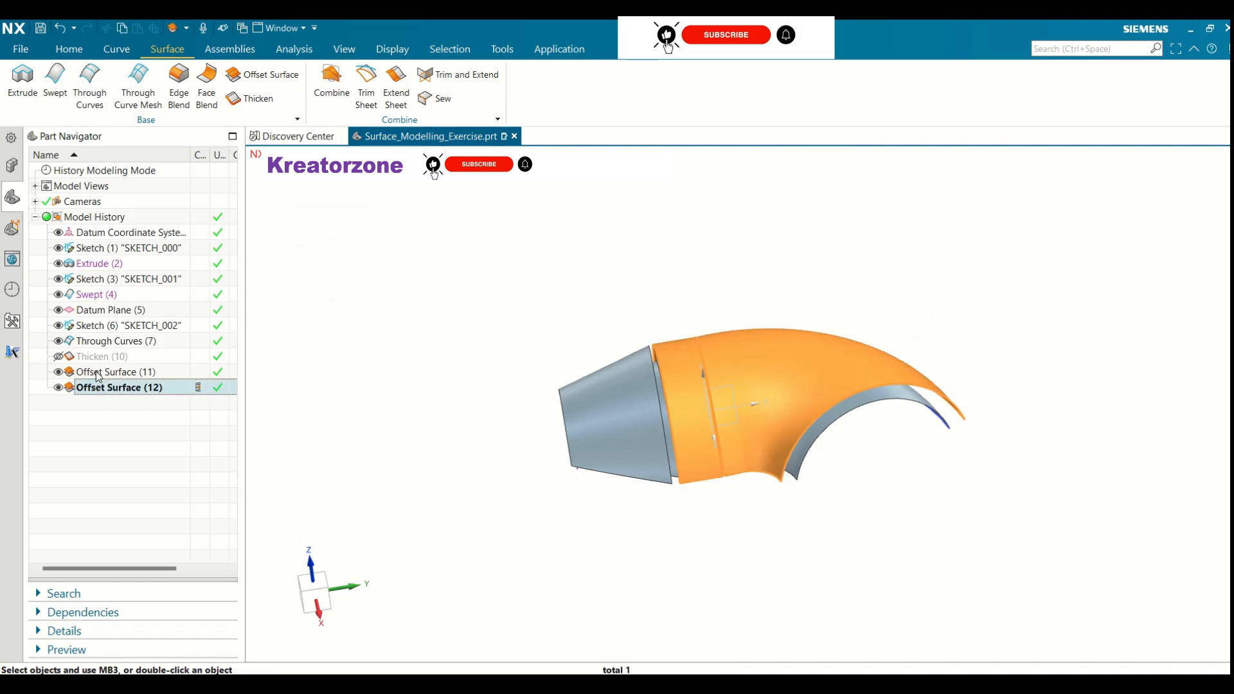
click(58, 374)
click(59, 388)
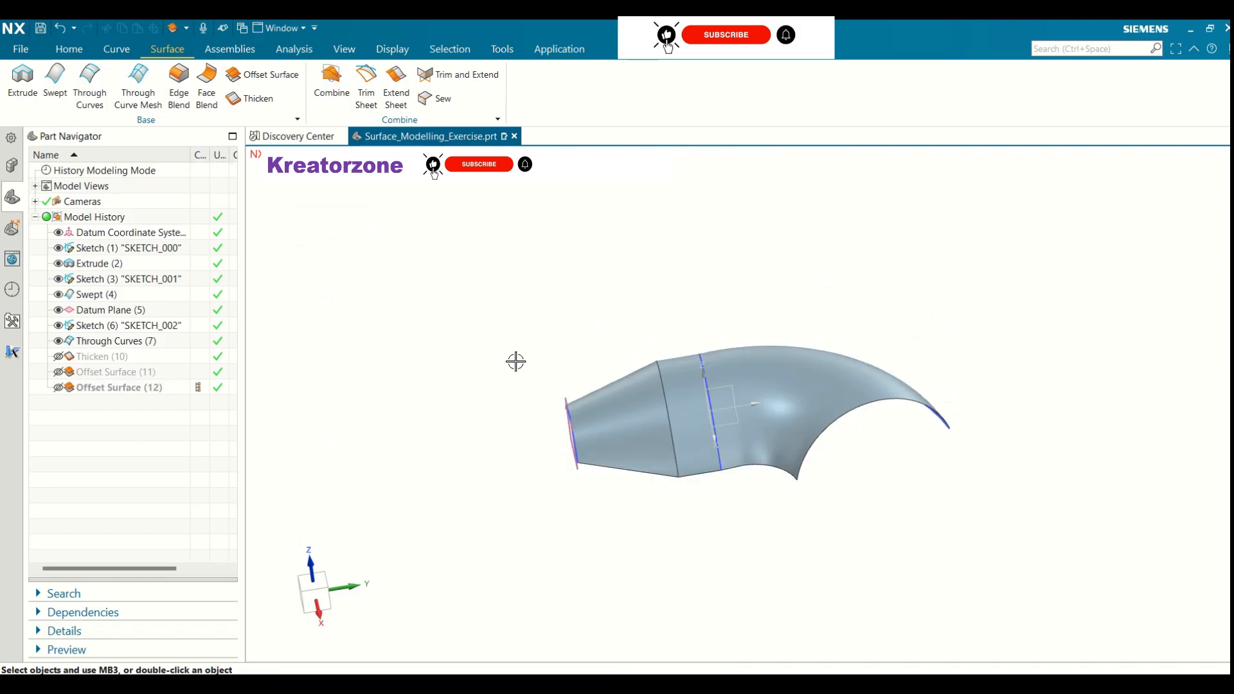
middle_drag(550, 400, 559, 446)
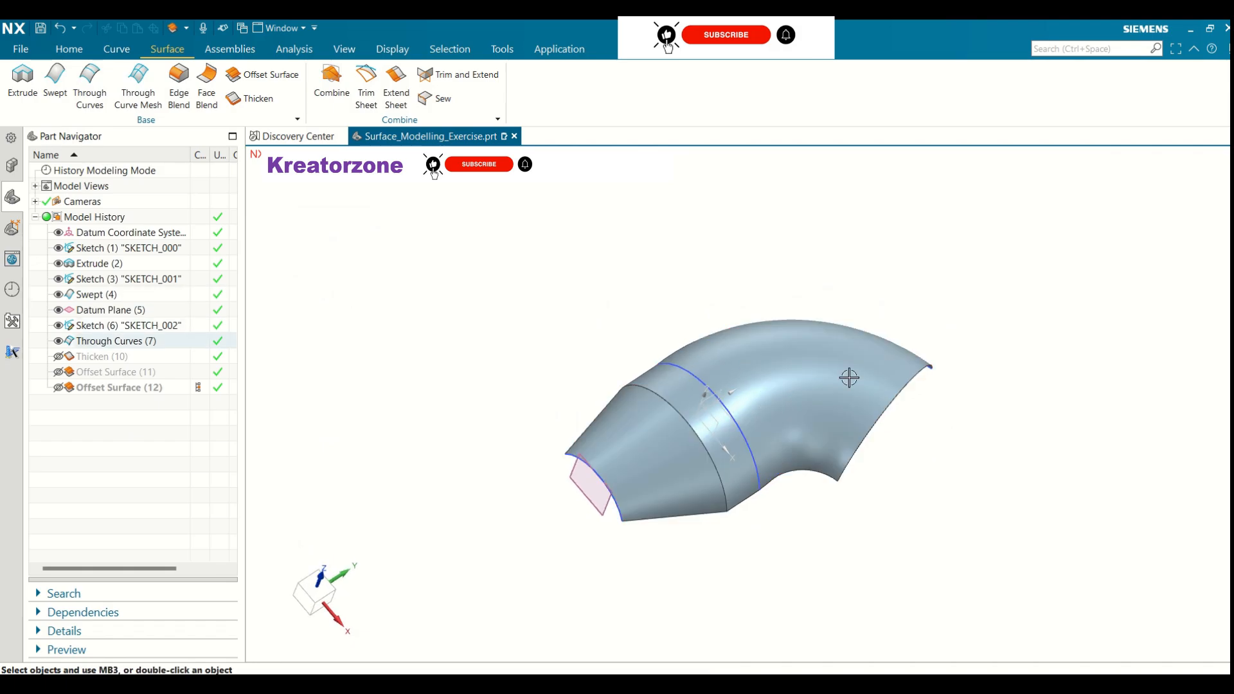
mouse_move(580, 407)
middle_down()
mouse_move(553, 366)
mouse_move(575, 390)
middle_up()
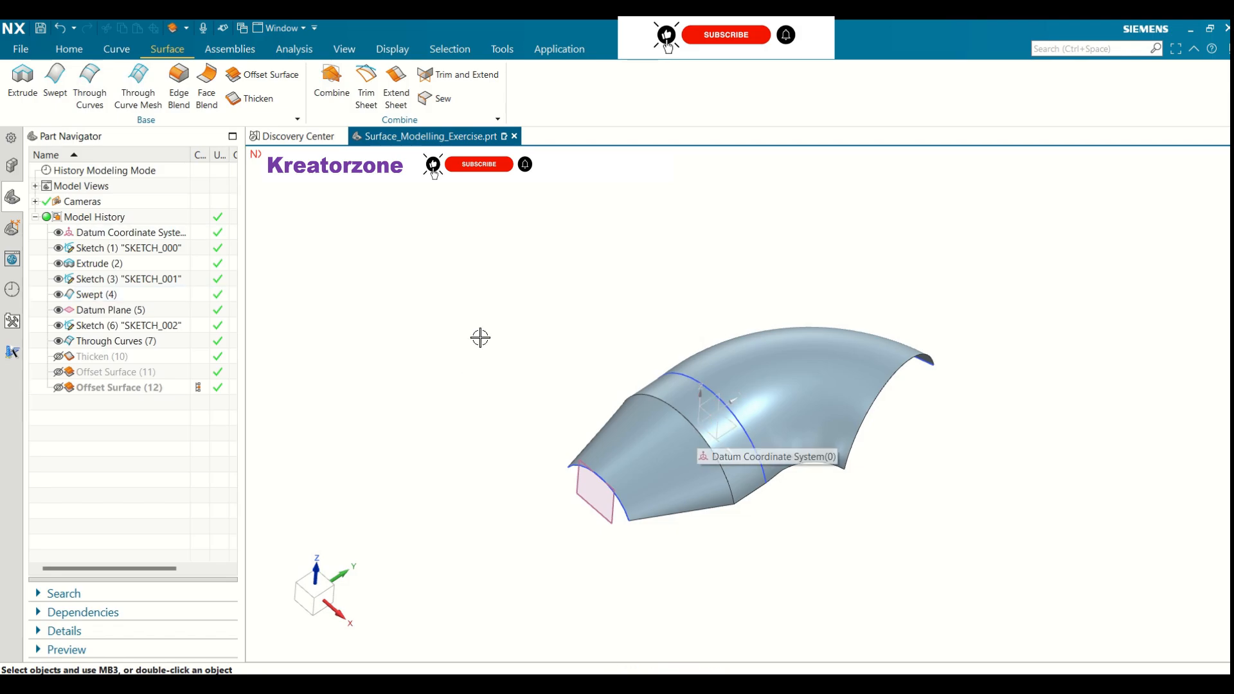
- Sew the extruded sheet body to the tapered Through Curves sheet as target, and highlight the sewn body
click(442, 98)
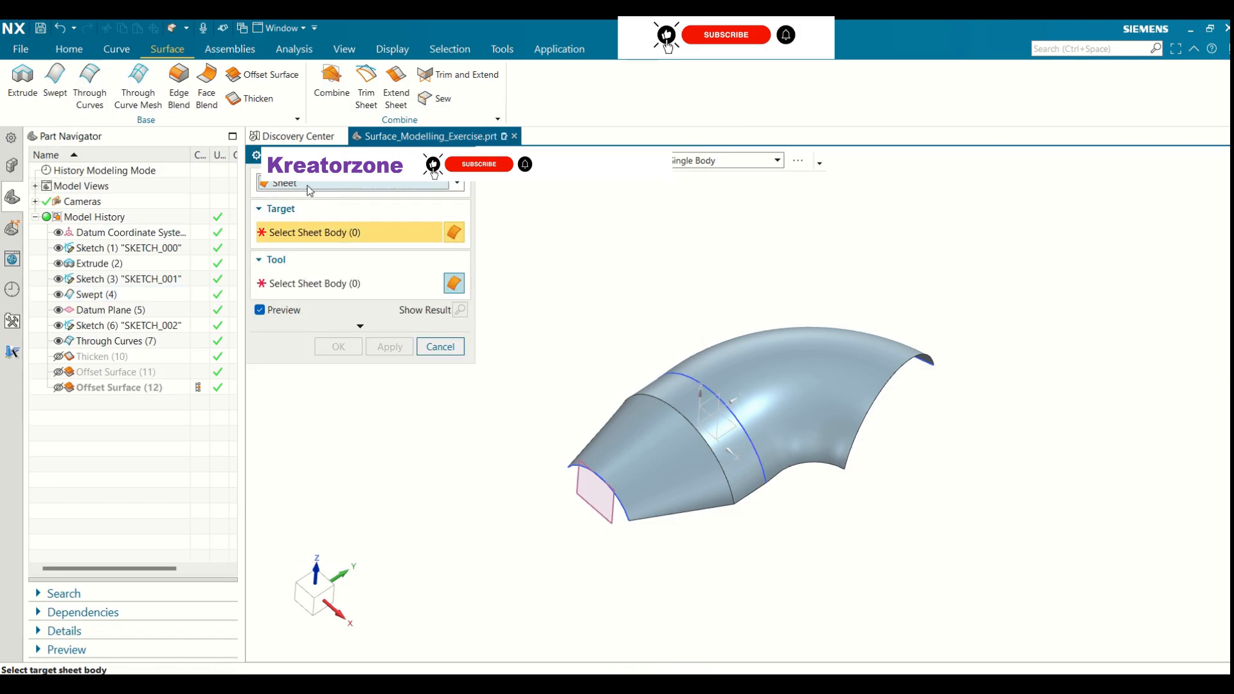
click(631, 451)
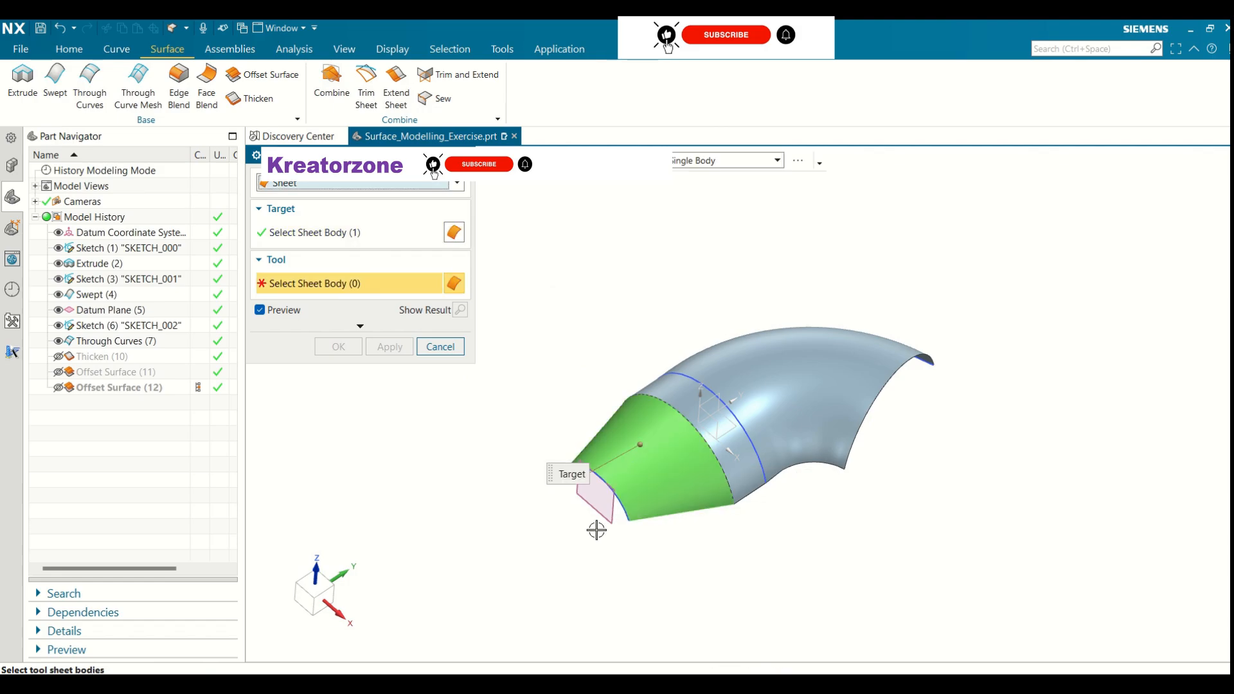
click(692, 402)
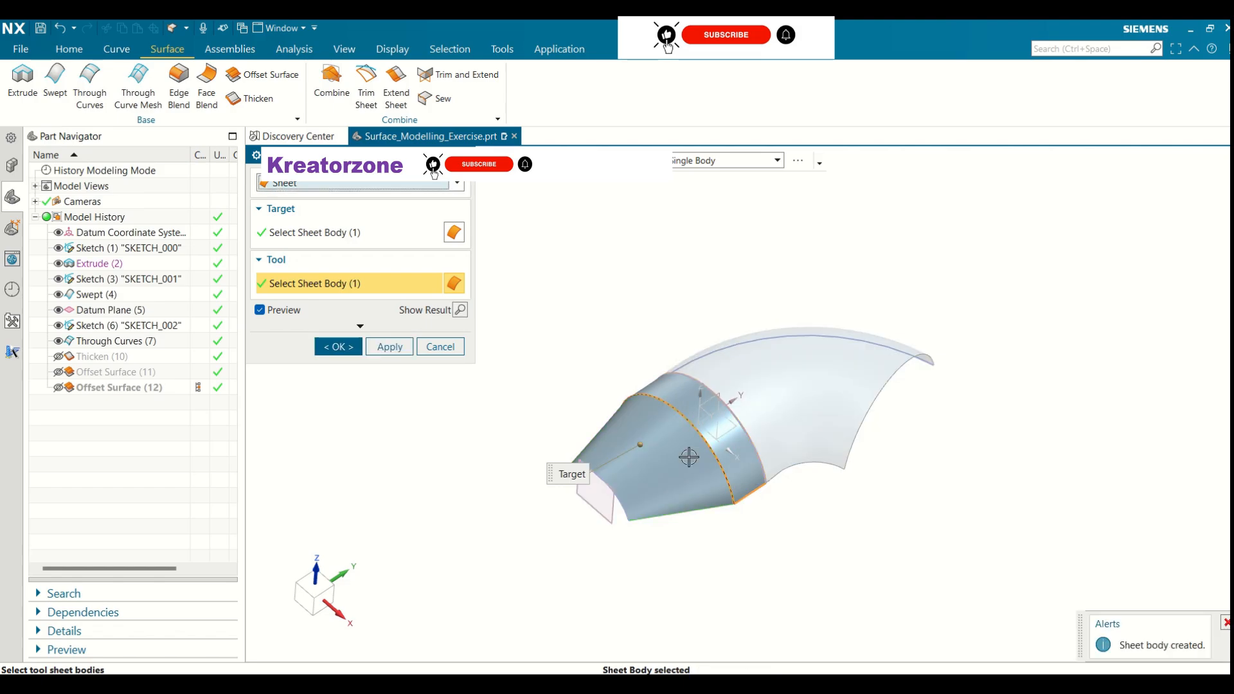
click(357, 348)
mouse_move(435, 392)
middle_down()
mouse_move(426, 353)
mouse_move(418, 374)
middle_up()
click(84, 405)
mouse_move(523, 338)
middle_down()
mouse_move(551, 405)
mouse_move(540, 345)
mouse_move(565, 394)
mouse_move(548, 330)
mouse_move(504, 264)
mouse_move(518, 356)
mouse_move(501, 356)
mouse_move(460, 228)
mouse_move(488, 342)
mouse_move(490, 311)
mouse_move(523, 344)
middle_up()
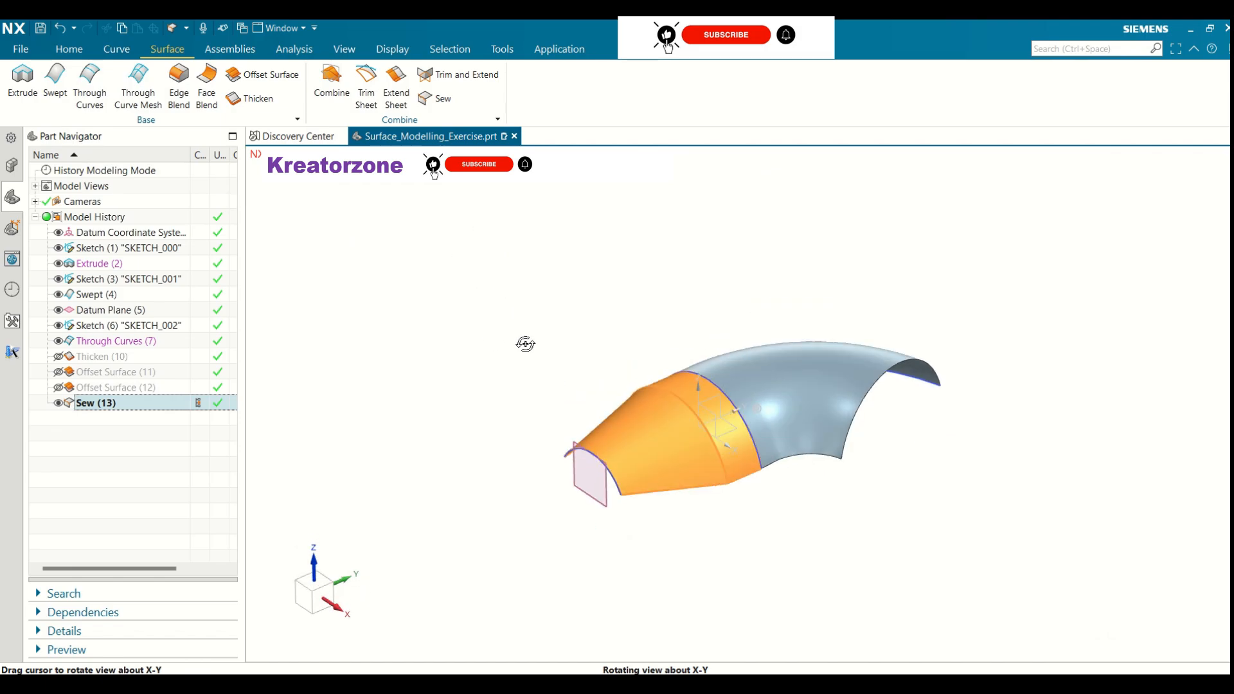
- Sew the curved swept sheet to the previously sewn body as target, and highlight the combined sheet
click(699, 415)
click(438, 103)
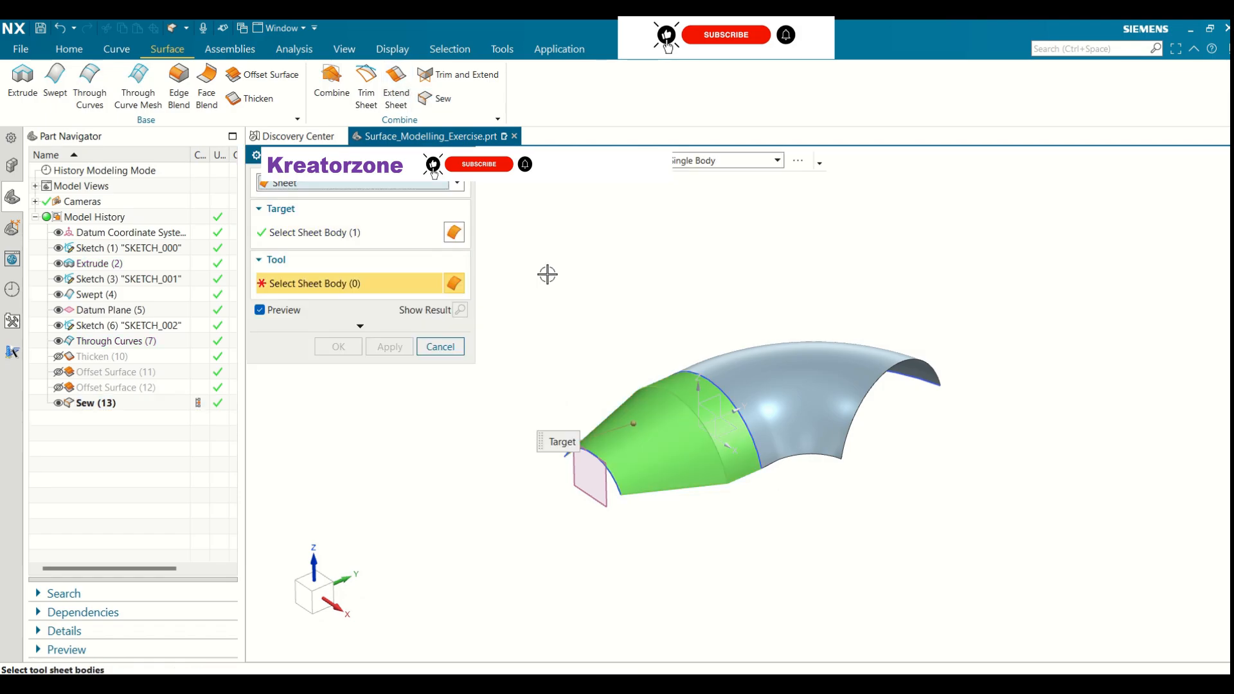
click(763, 393)
click(338, 346)
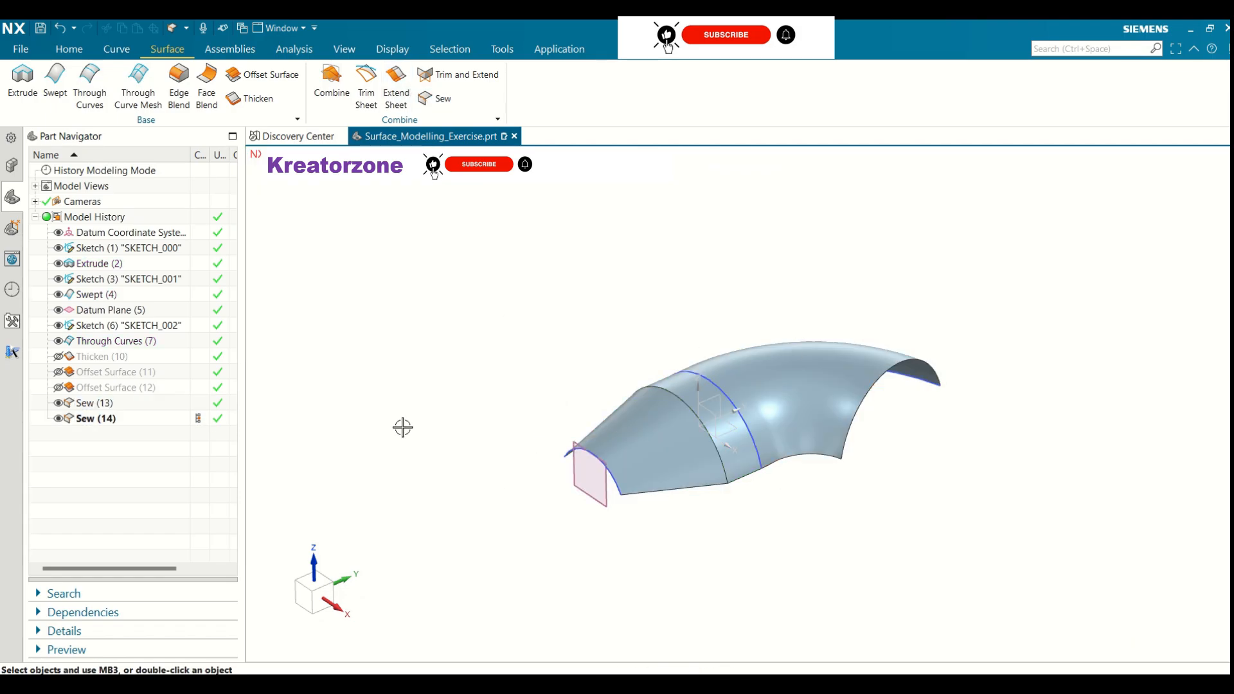
click(97, 418)
mouse_move(683, 292)
middle_down()
mouse_move(673, 560)
mouse_move(667, 209)
mouse_move(668, 336)
mouse_move(667, 262)
mouse_move(685, 279)
mouse_move(680, 311)
middle_up()
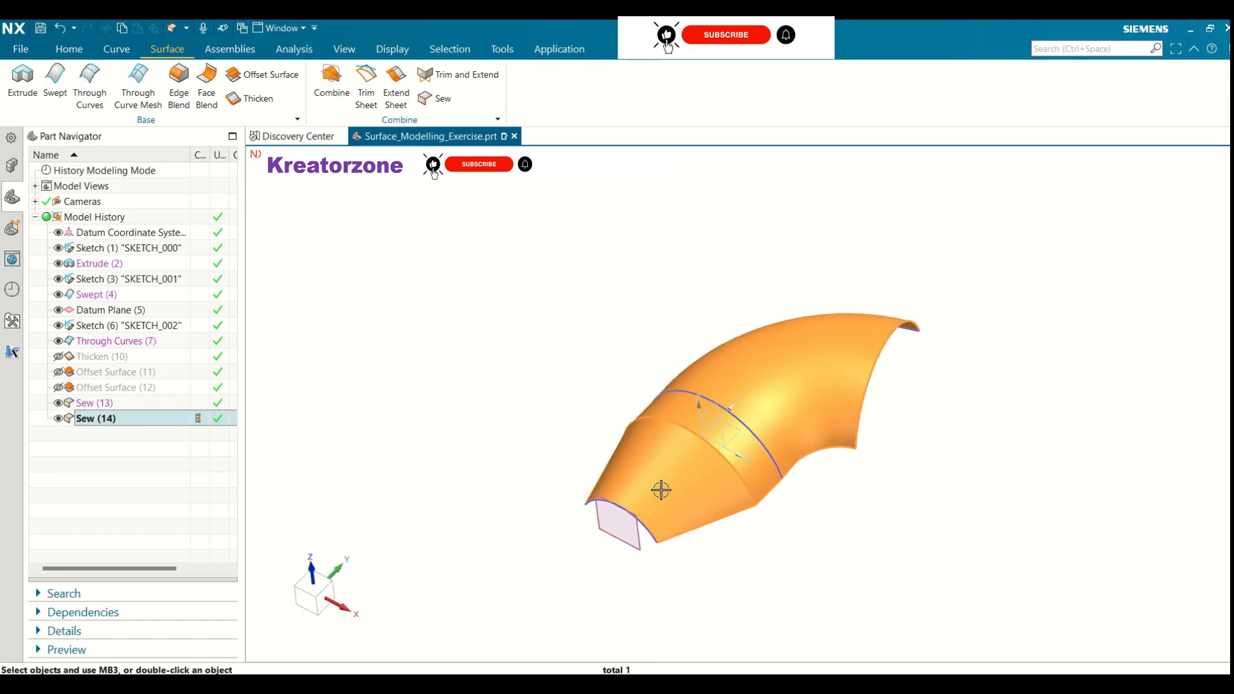
key(ctrl+z)
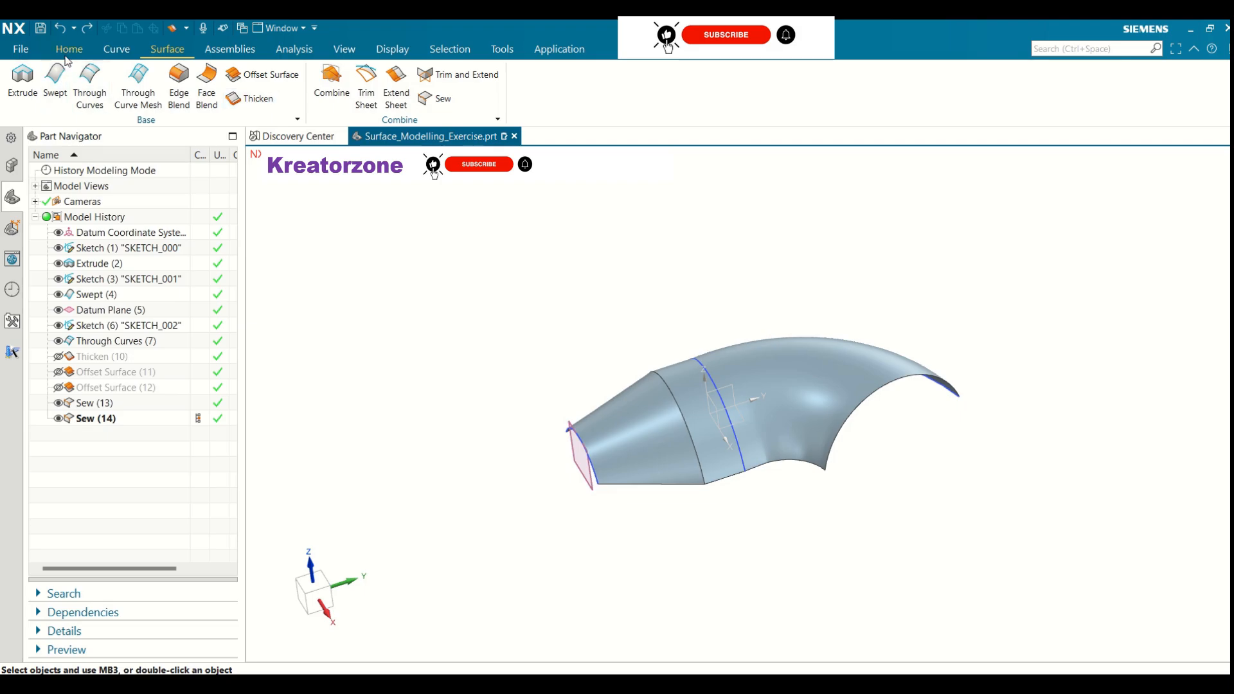
- Extend the open end edge of the swept surface with an Offset limit of 50 mm
click(397, 90)
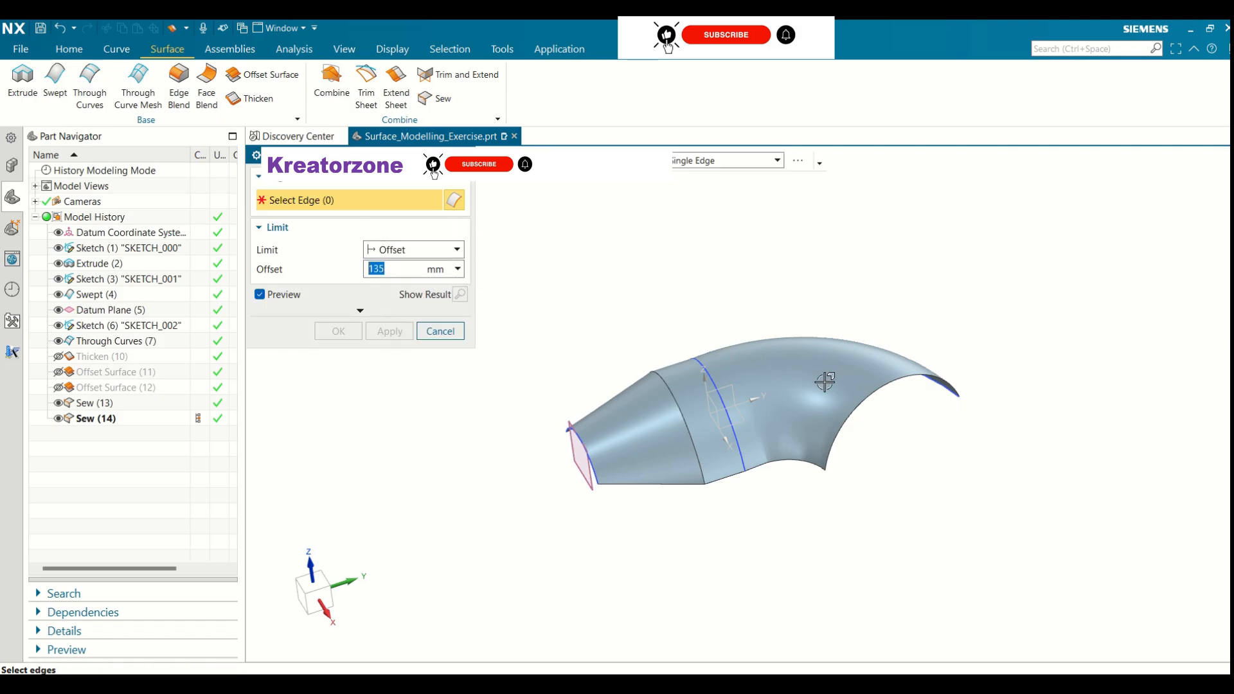
click(885, 386)
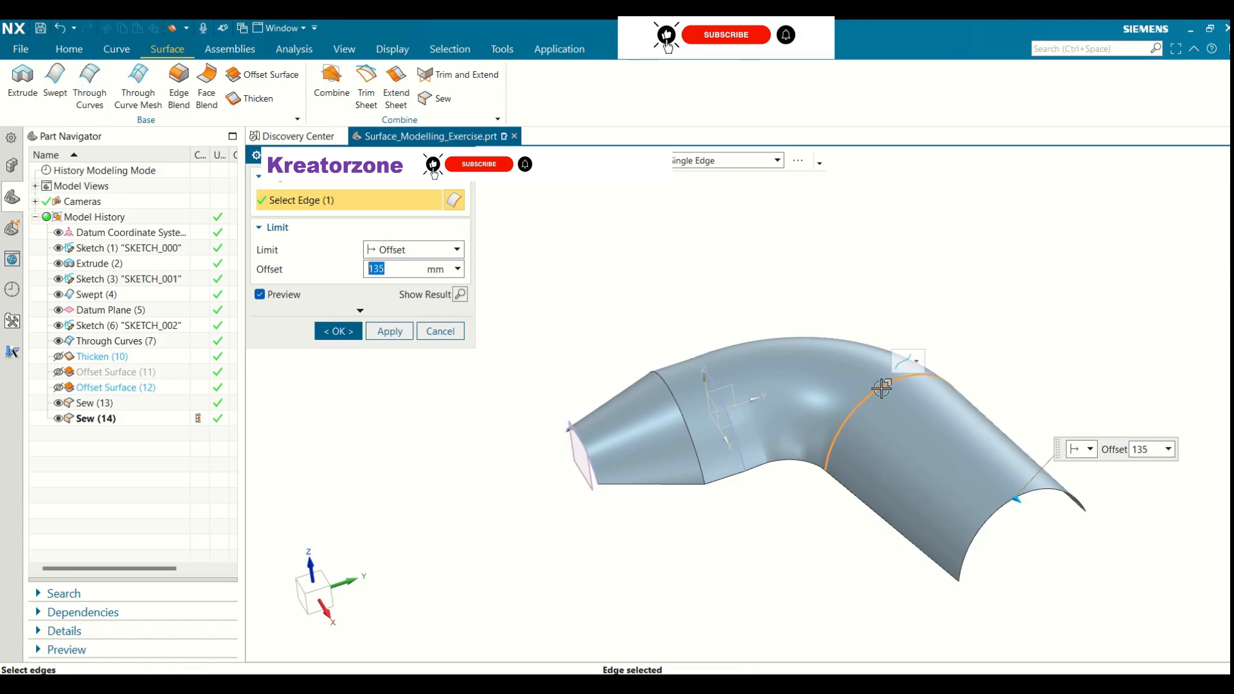
middle_drag(683, 298, 711, 295)
scroll(661, 305, down, 3)
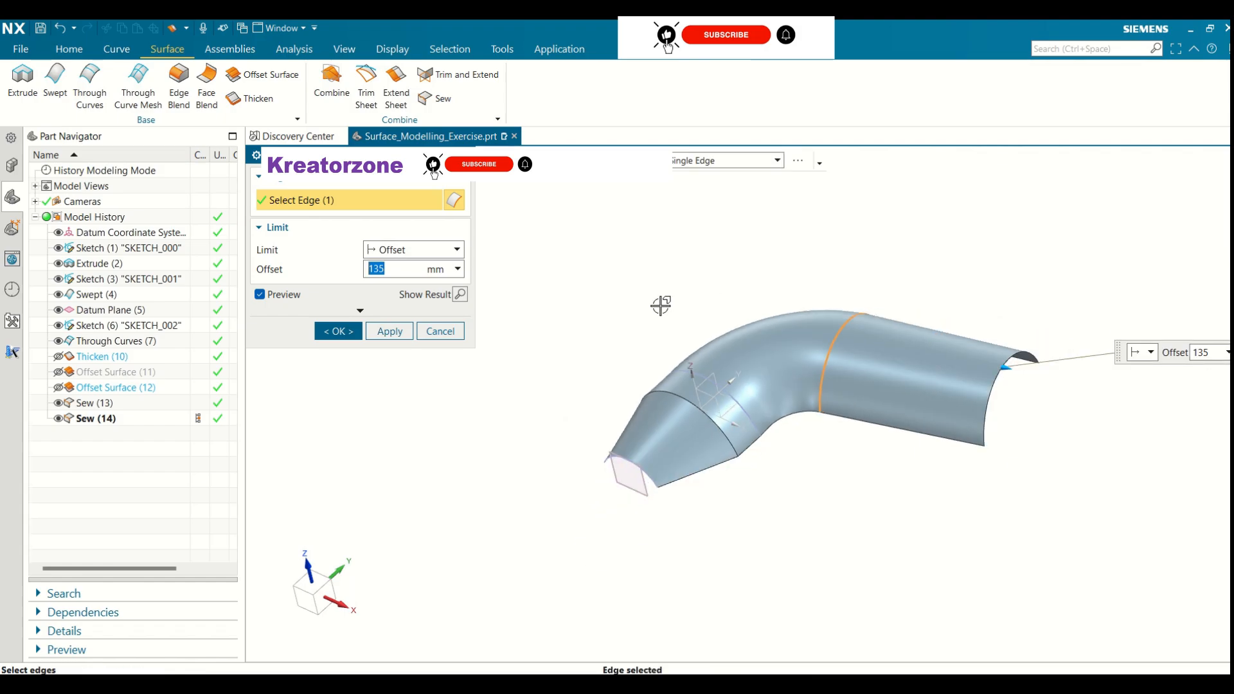
click(385, 267)
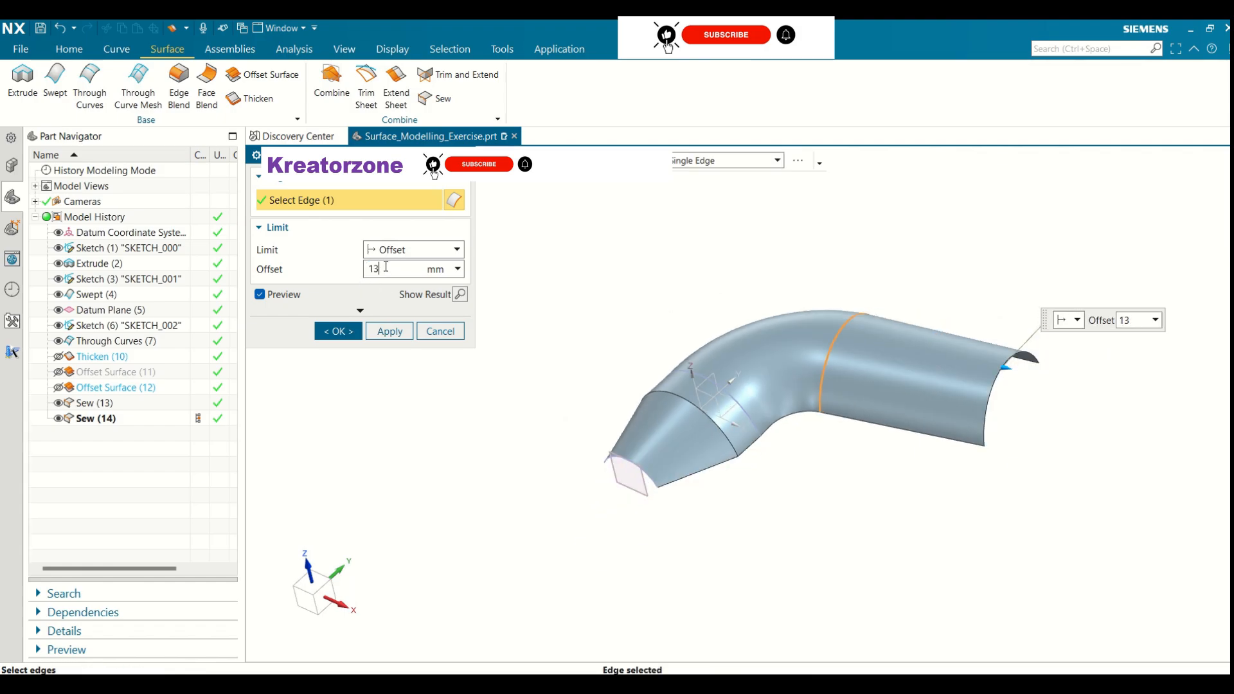
text(50)
double_click(386, 266)
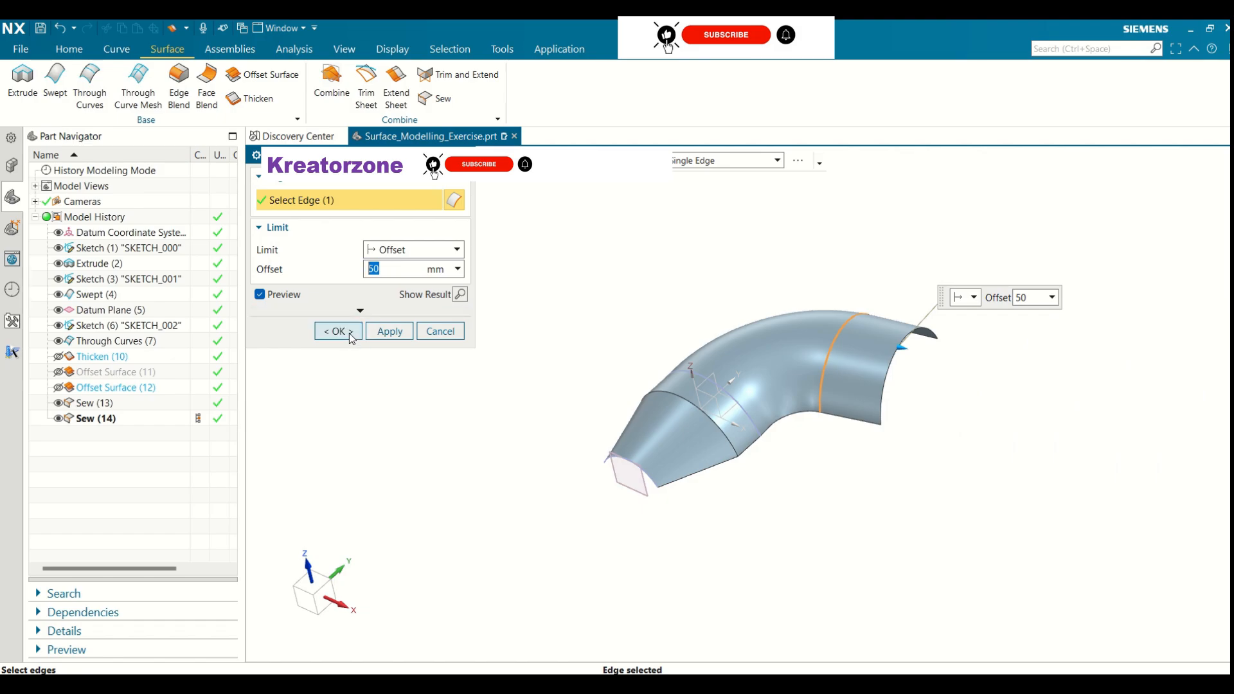
click(349, 331)
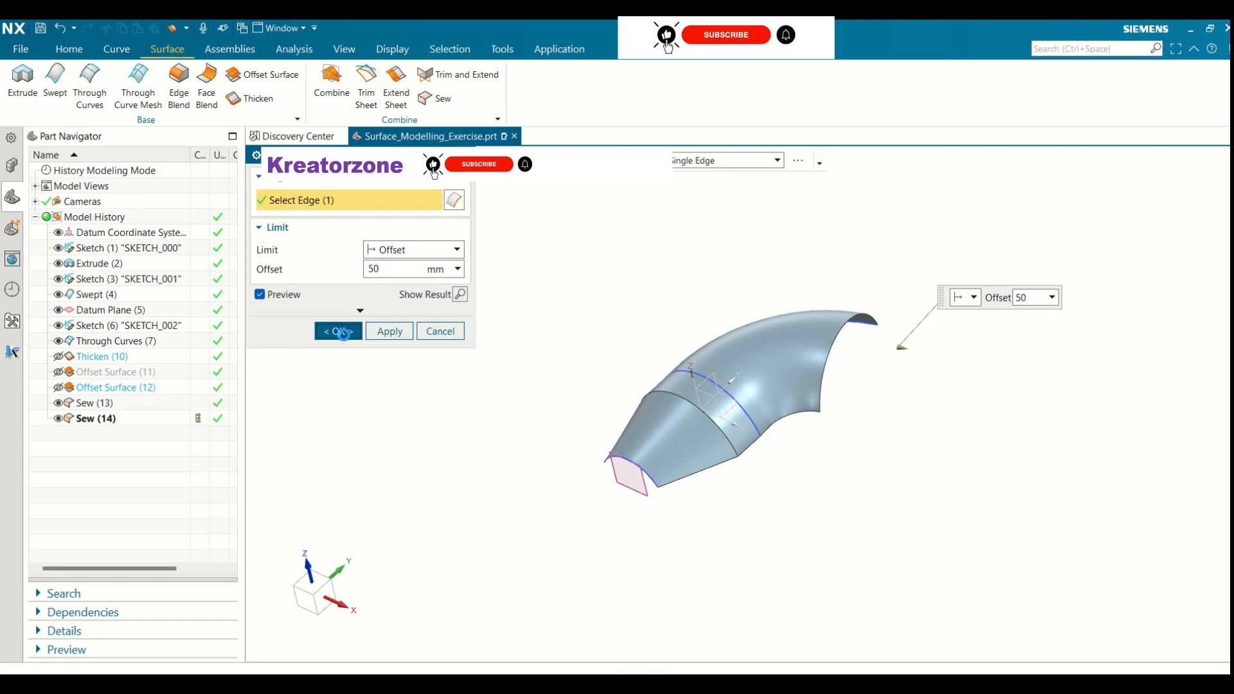
- Extend the narrow end edge of the tapered surface with an Offset limit of 10 mm
click(391, 91)
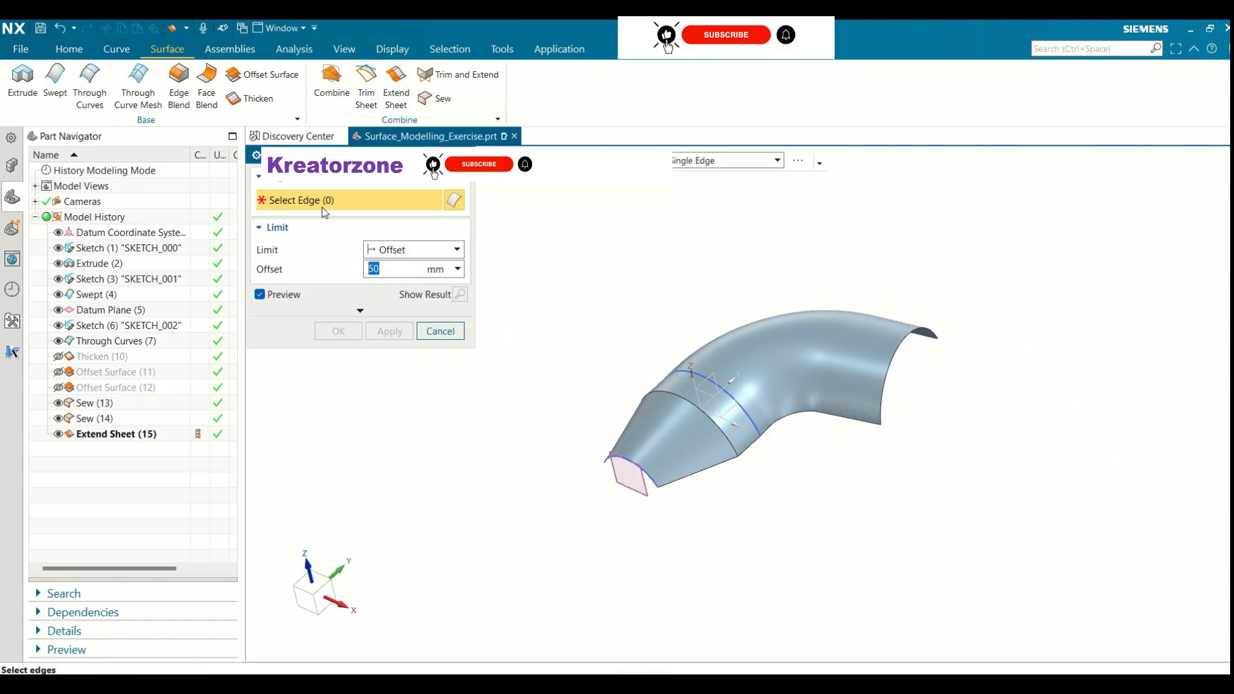
click(626, 461)
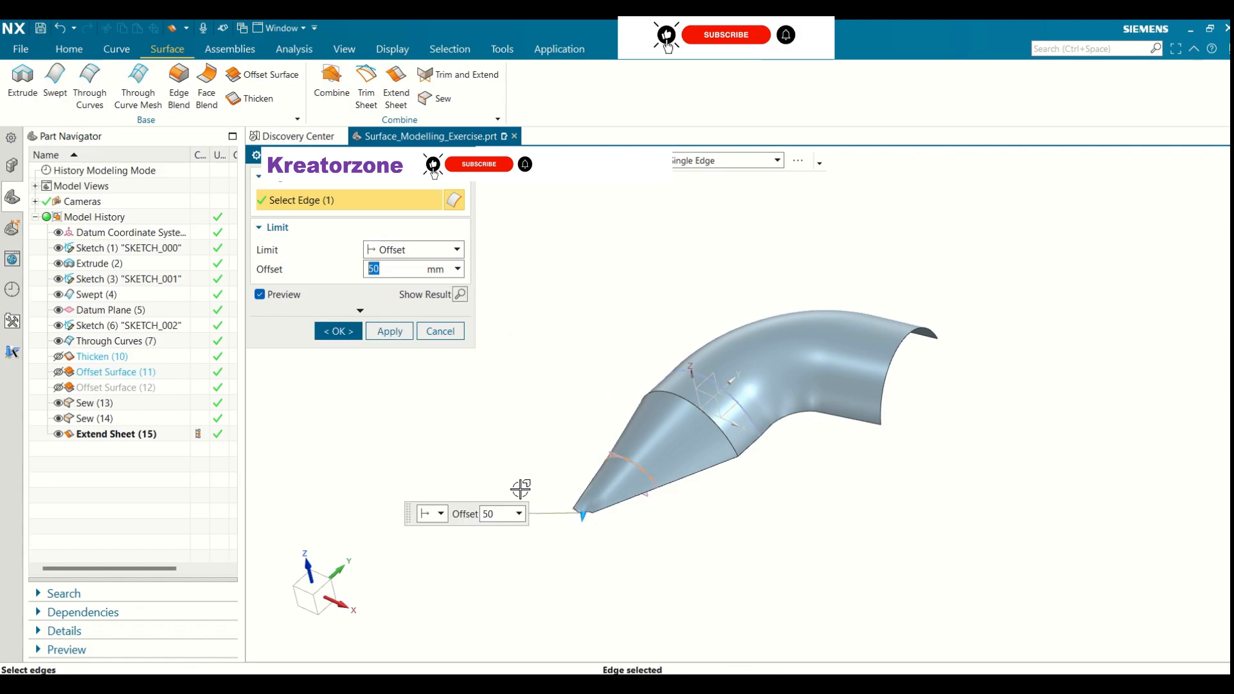
middle_drag(549, 433, 578, 324)
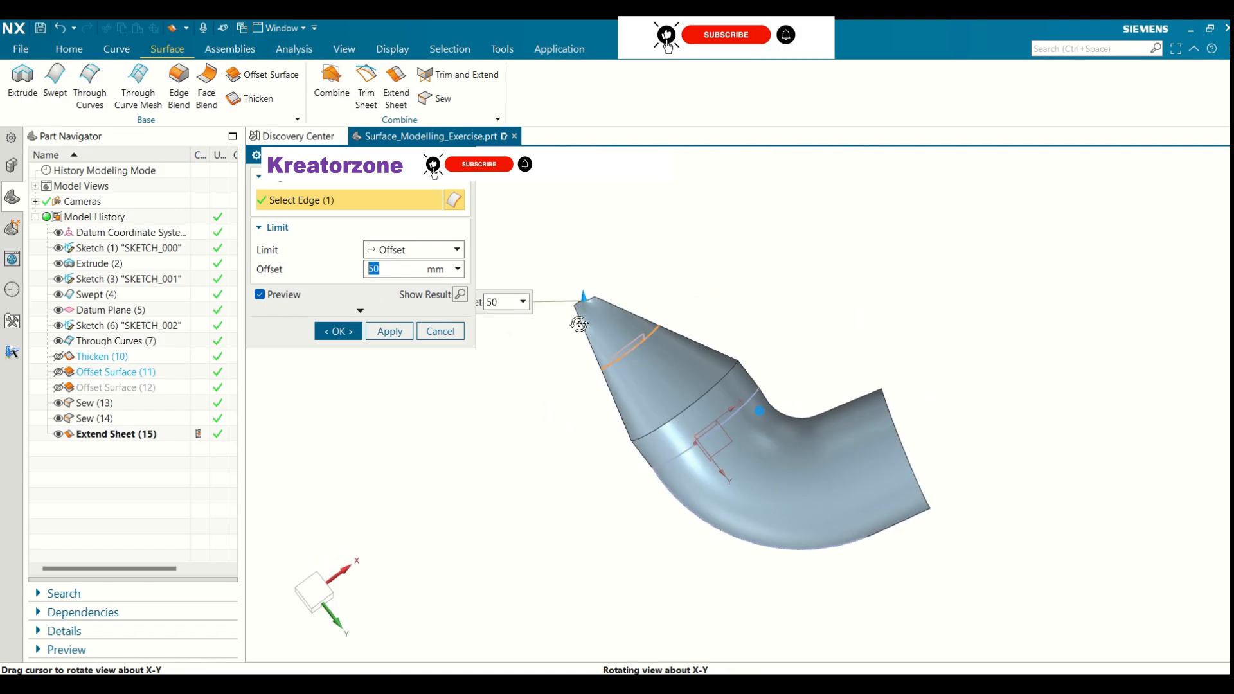
click(379, 270)
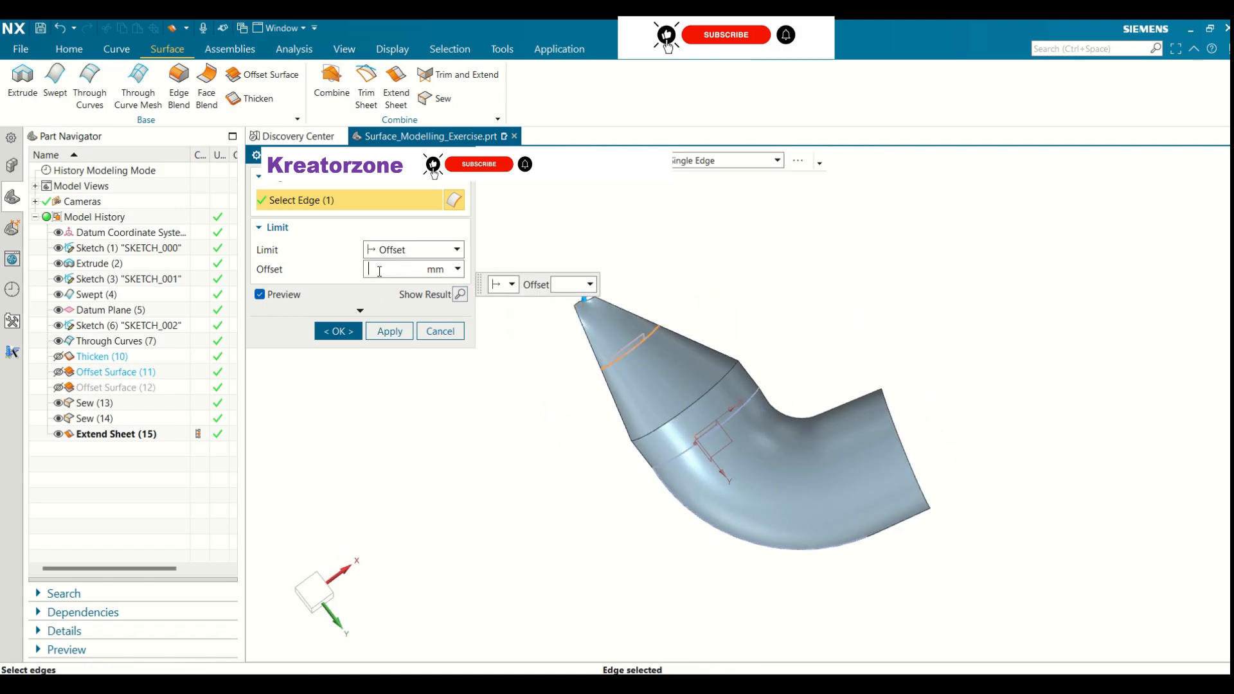
key(Return)
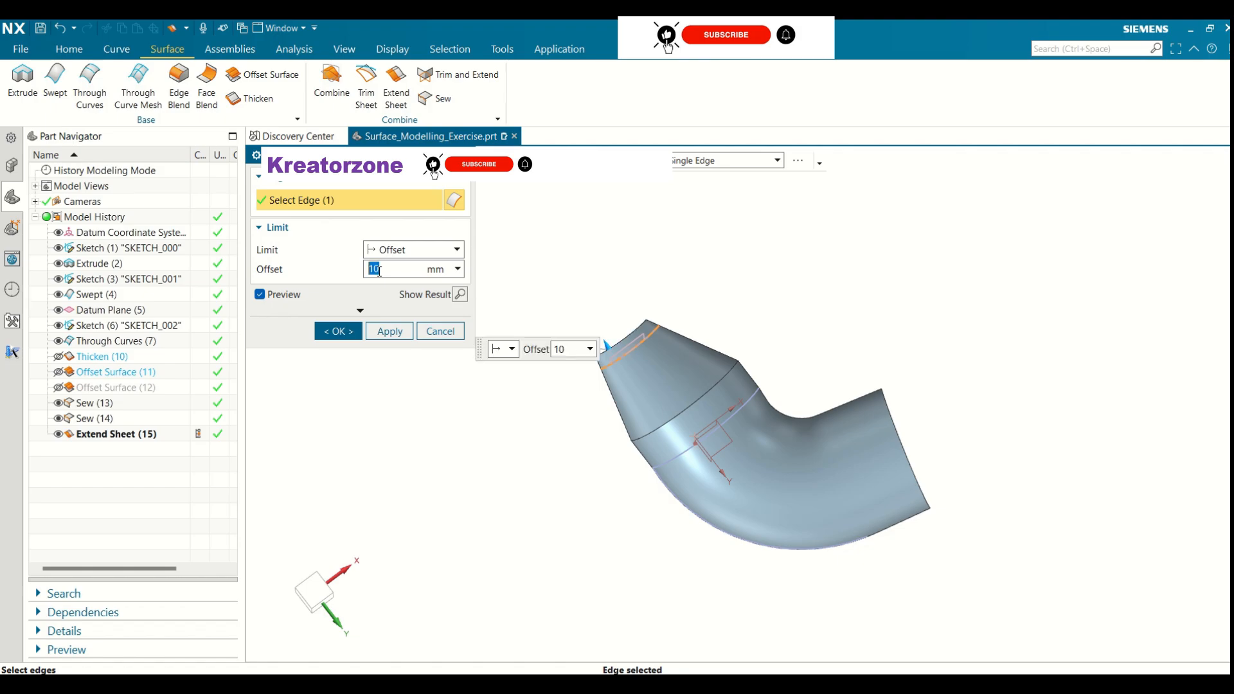
middle_drag(611, 292, 673, 410)
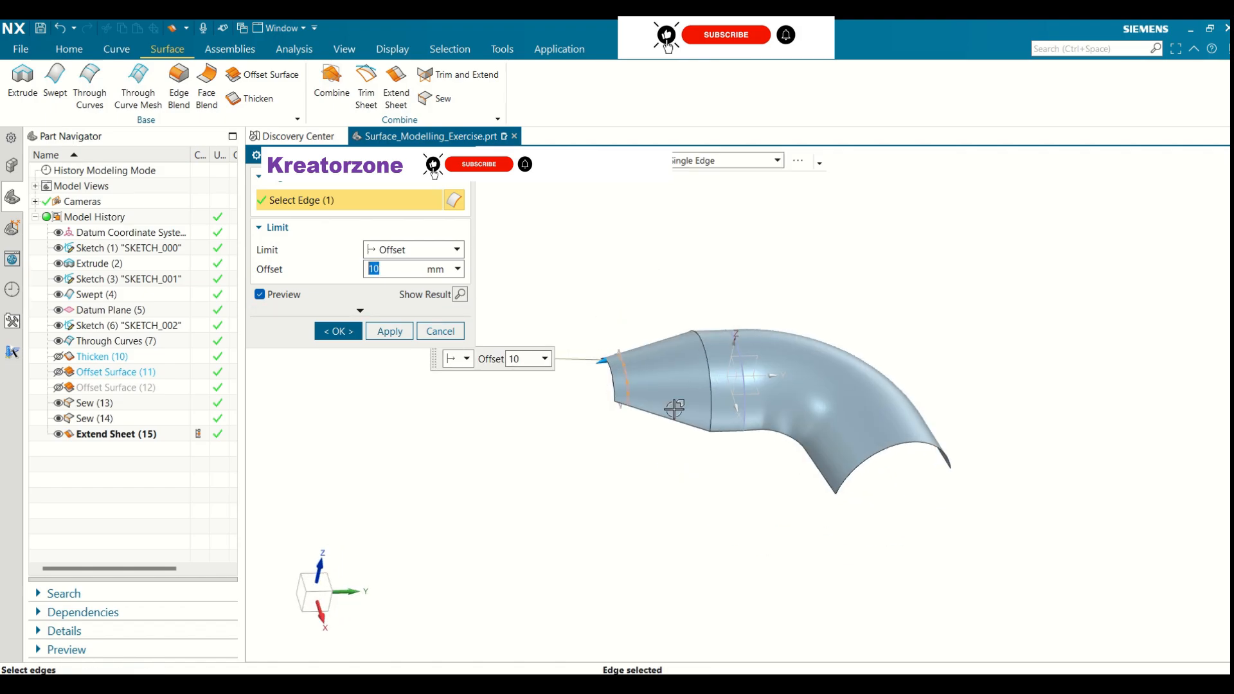
middle_drag(667, 493, 719, 430)
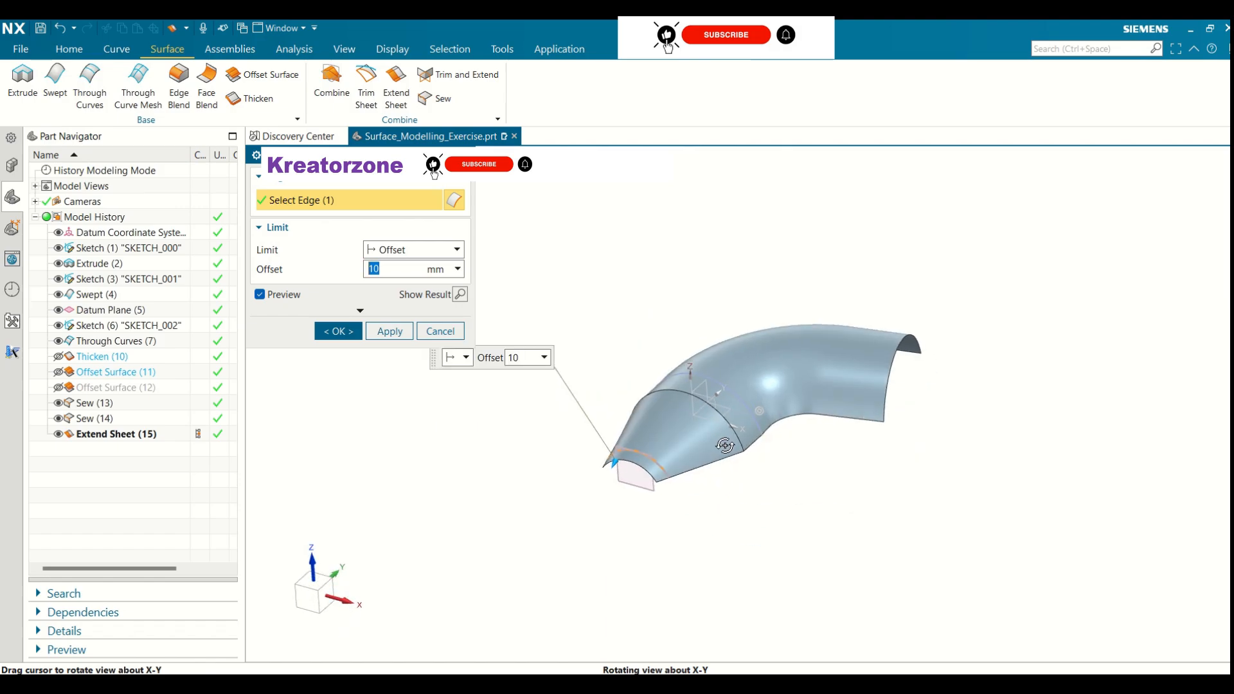
click(357, 332)
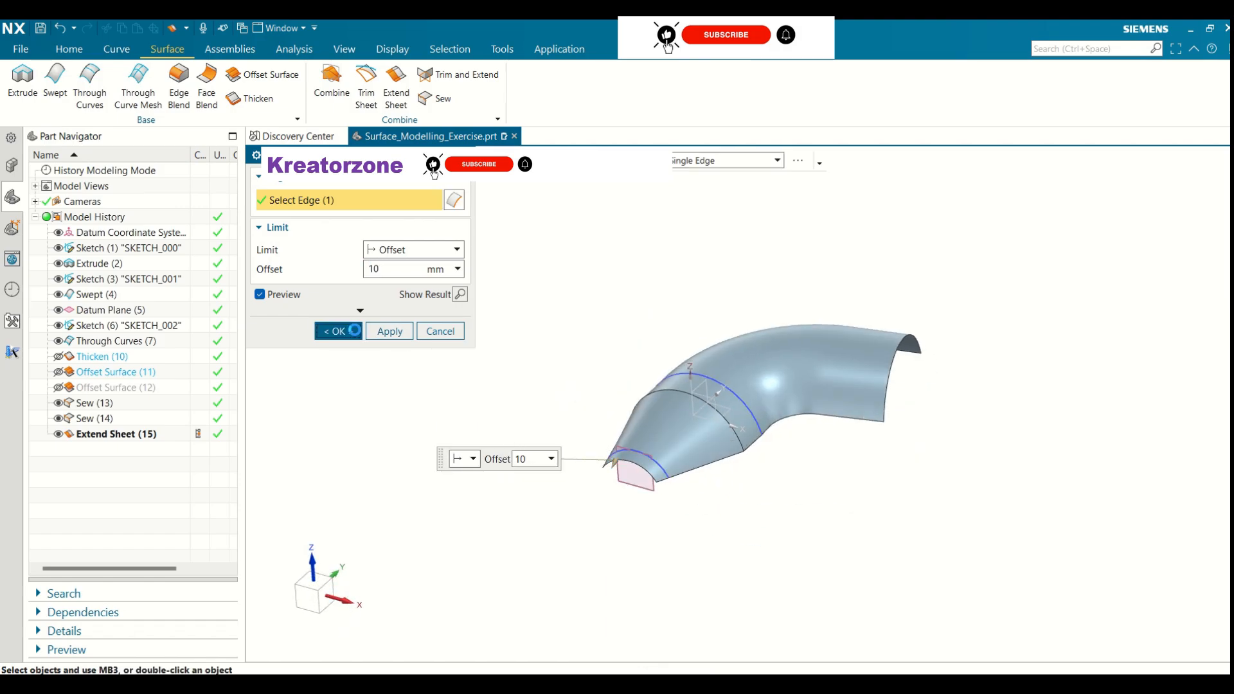
middle_drag(589, 485, 520, 328)
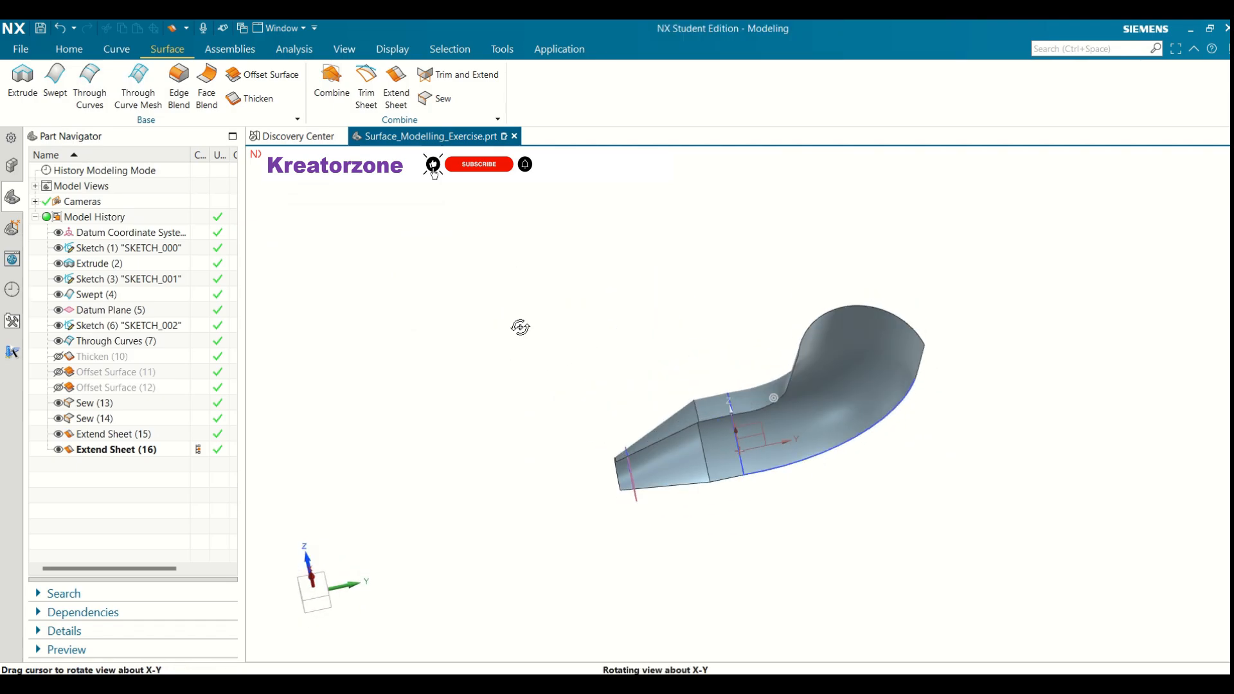
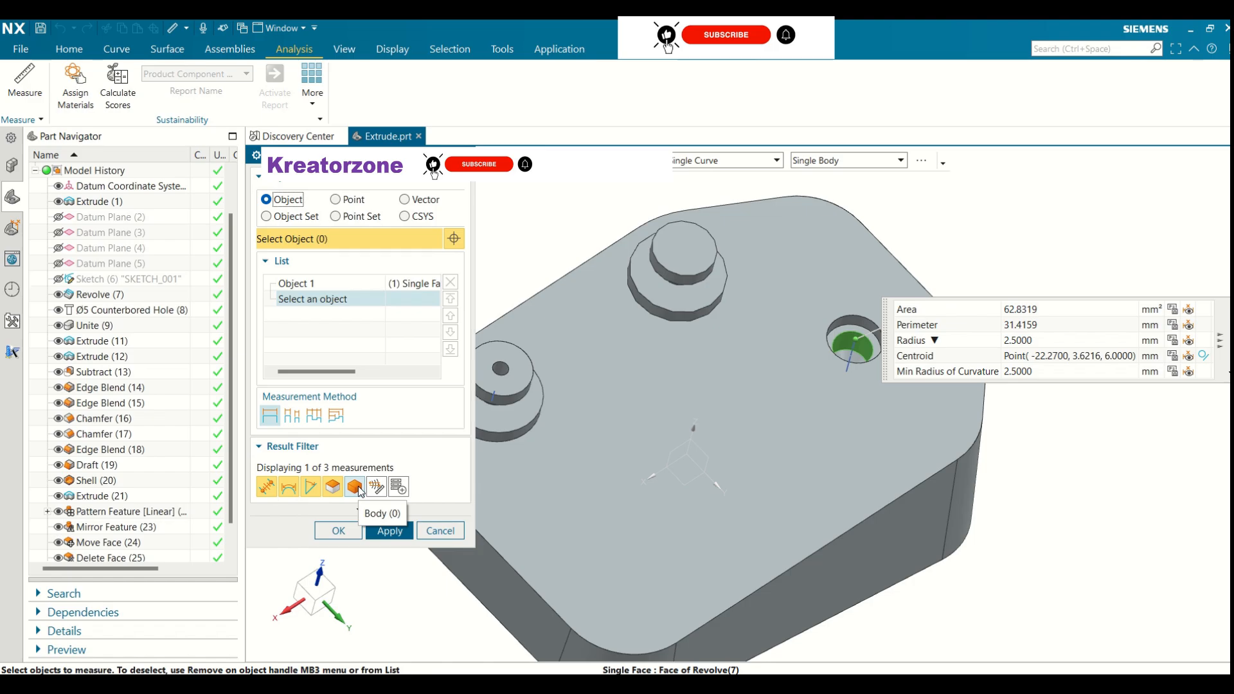
- Toggle the measurement result filters, redisplay the Face results for the hole's inner cylindrical face, and finish the measurement
click(333, 489)
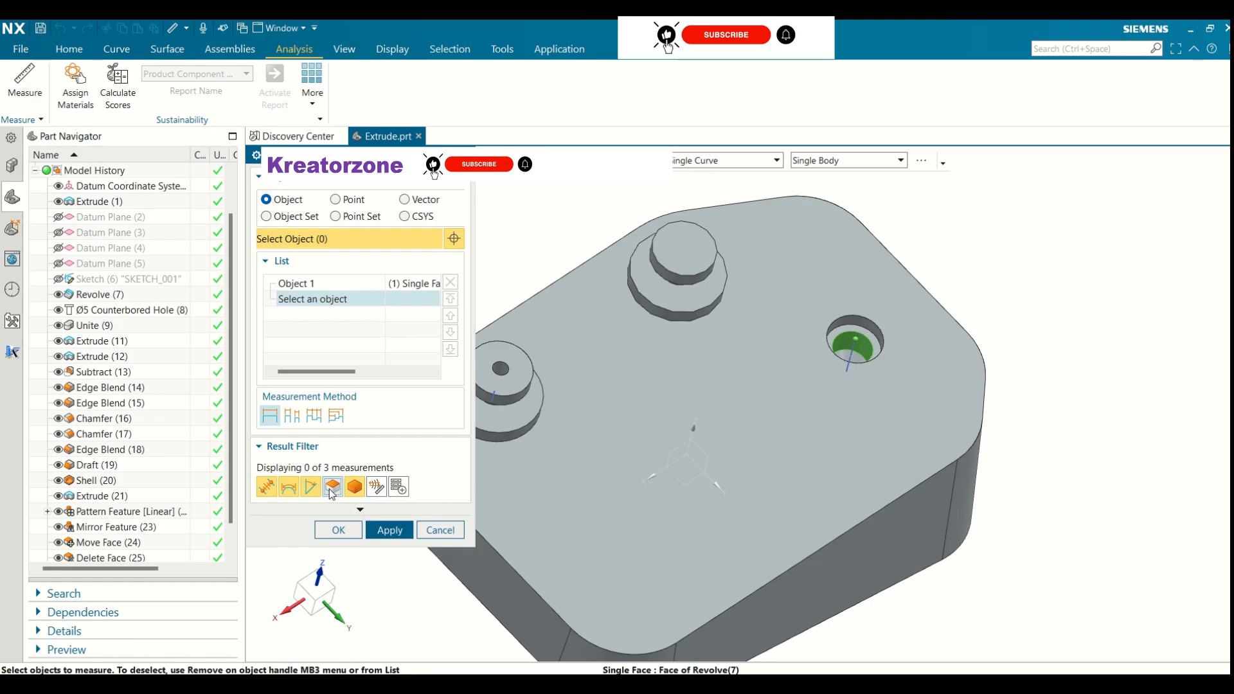
click(311, 487)
click(288, 487)
click(267, 487)
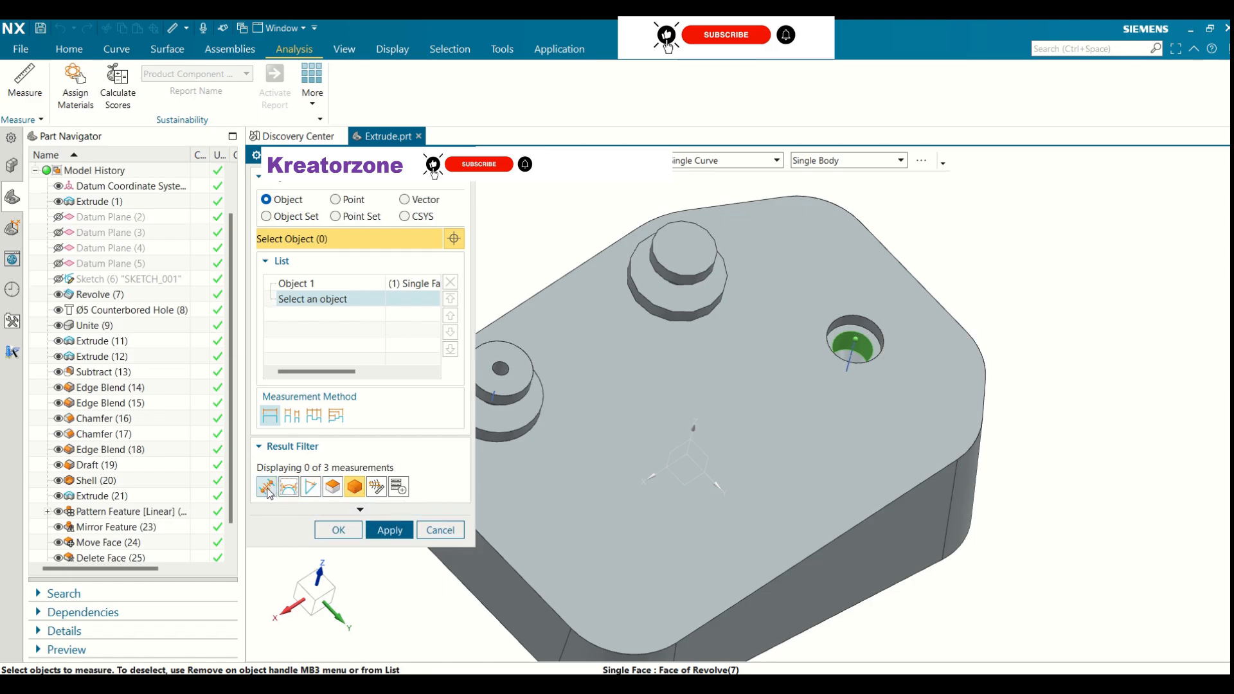
click(333, 487)
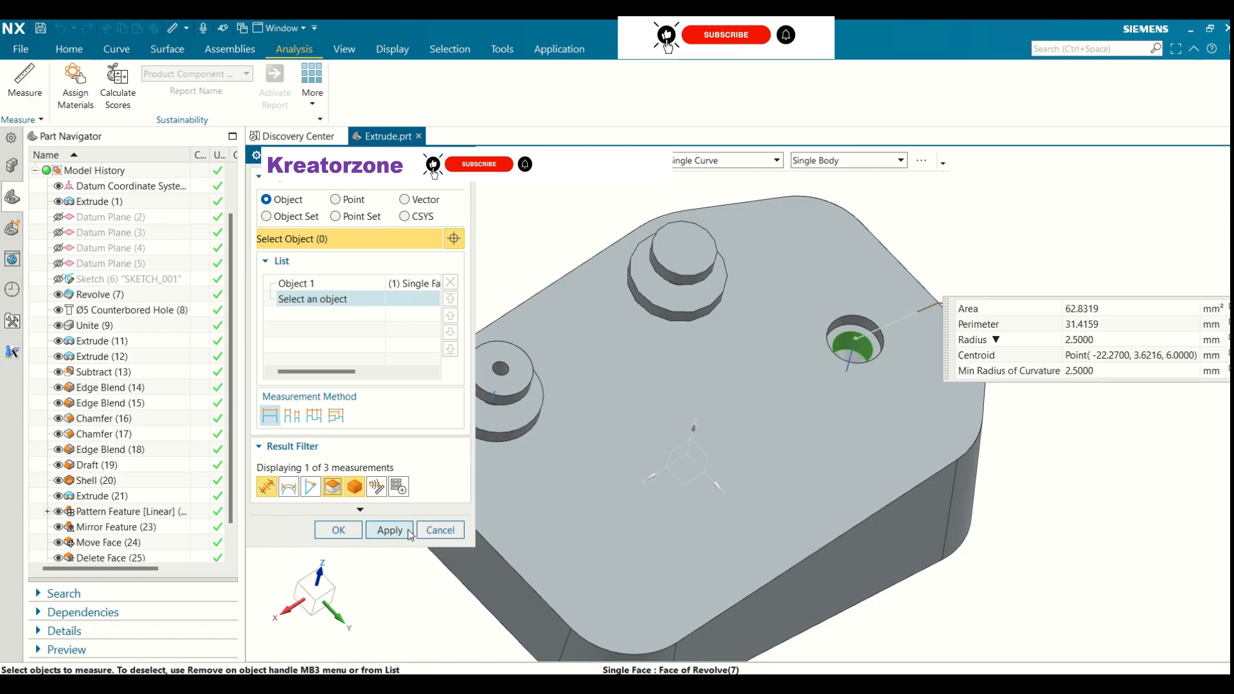
click(338, 530)
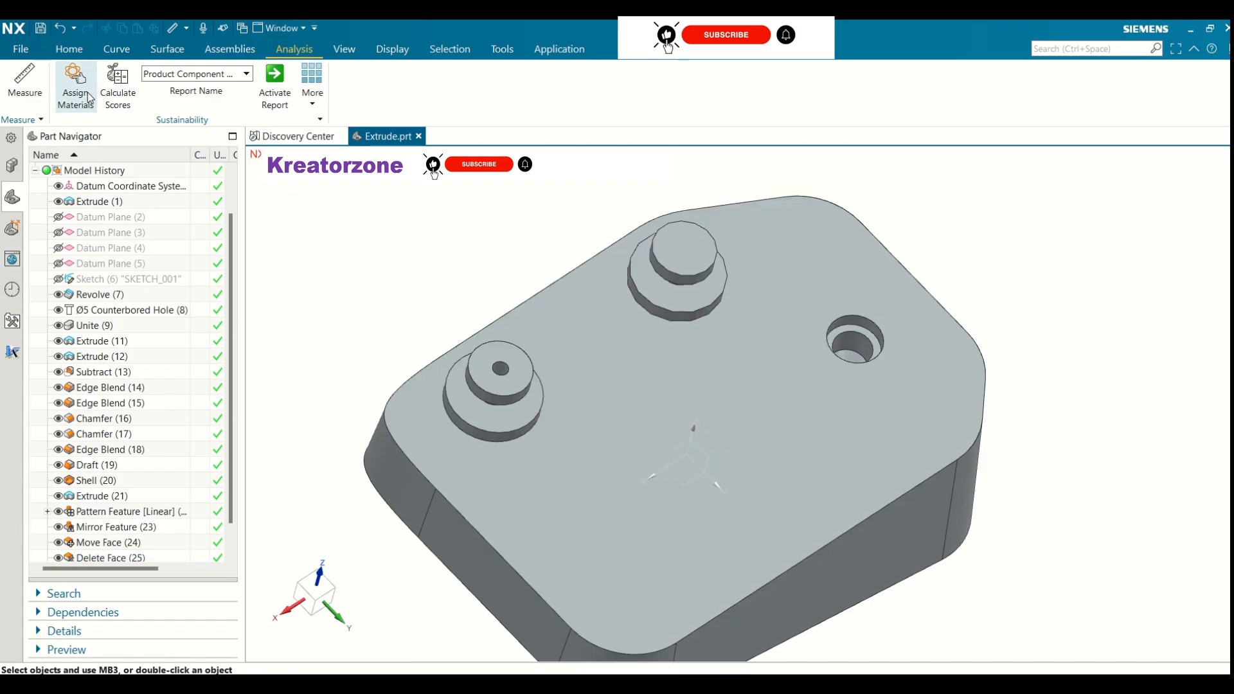
- Start a new object measurement on the upper circular edge of the counterbored hole
click(25, 81)
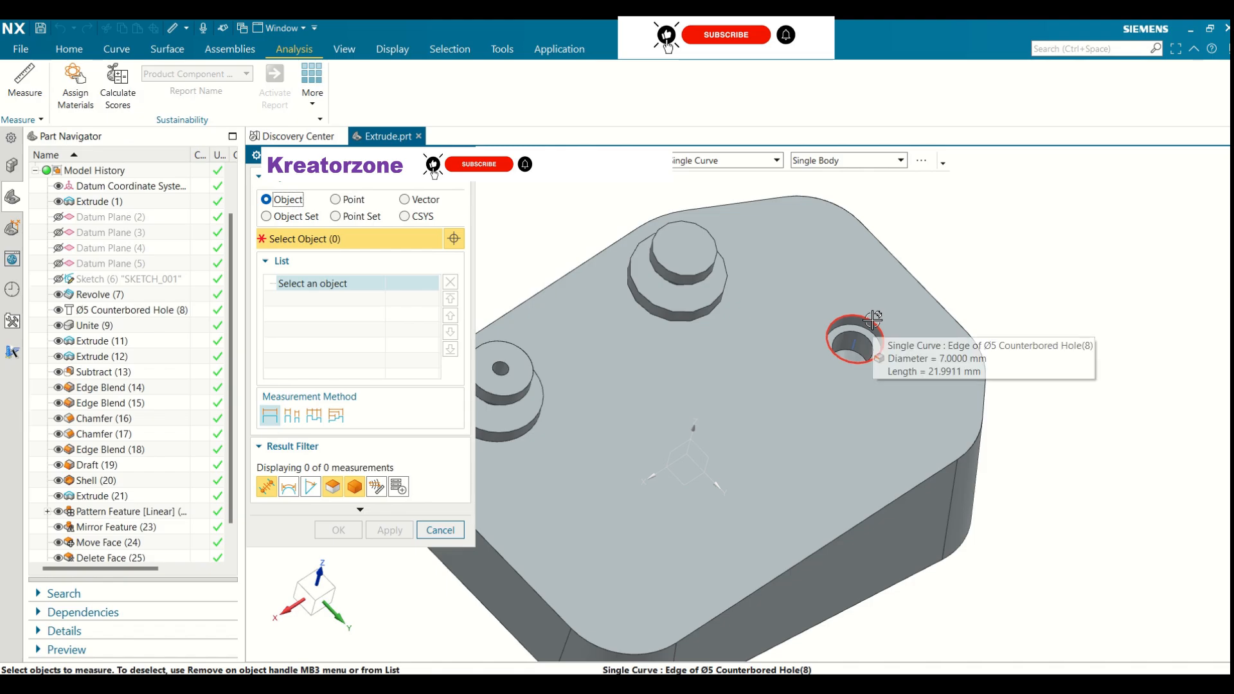
click(873, 318)
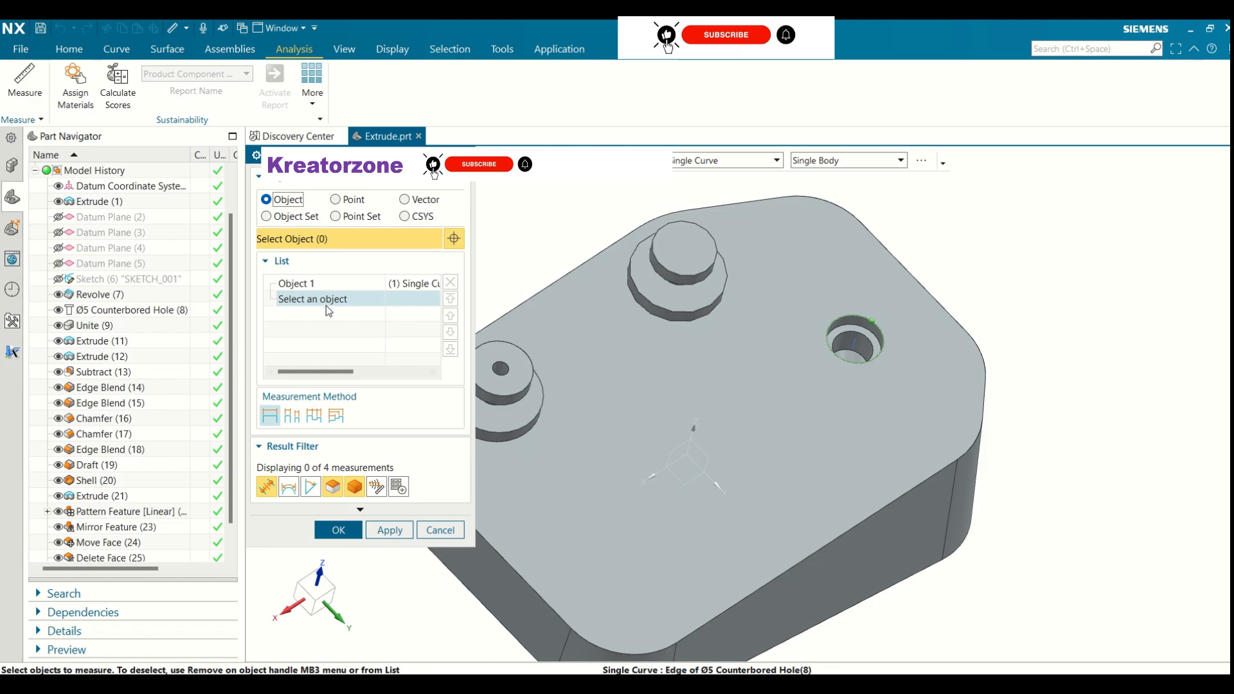
scroll(861, 324, down, 2)
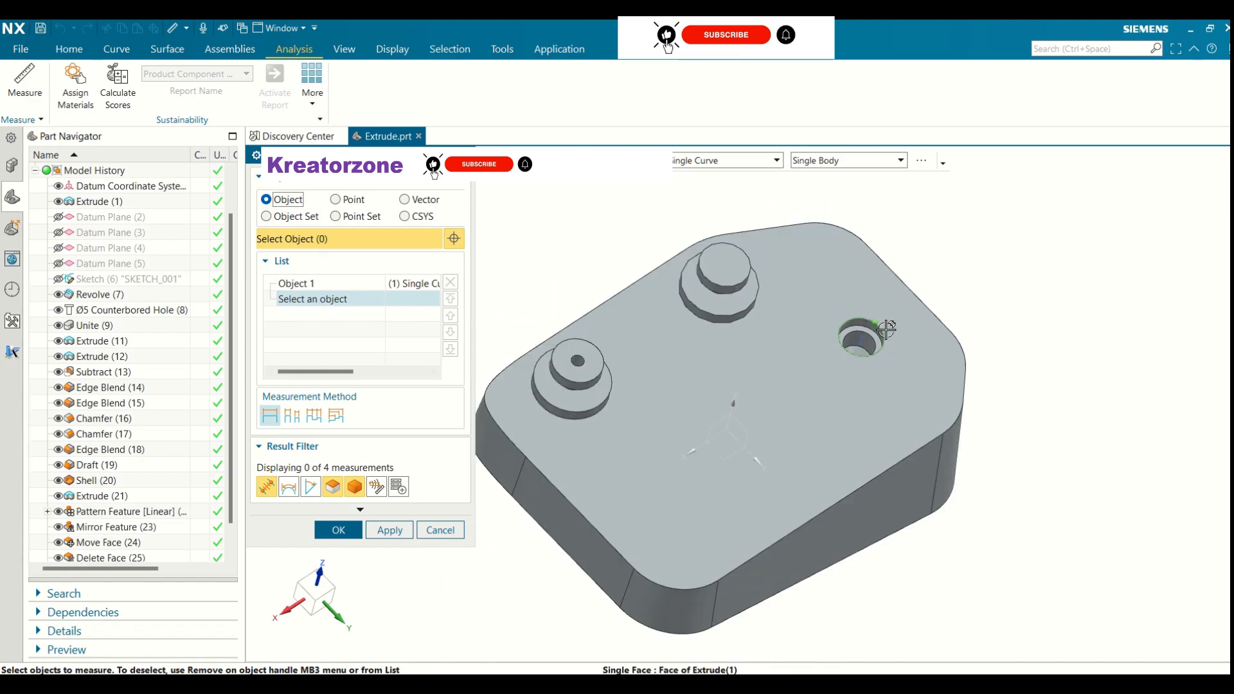
scroll(858, 327, up, 5)
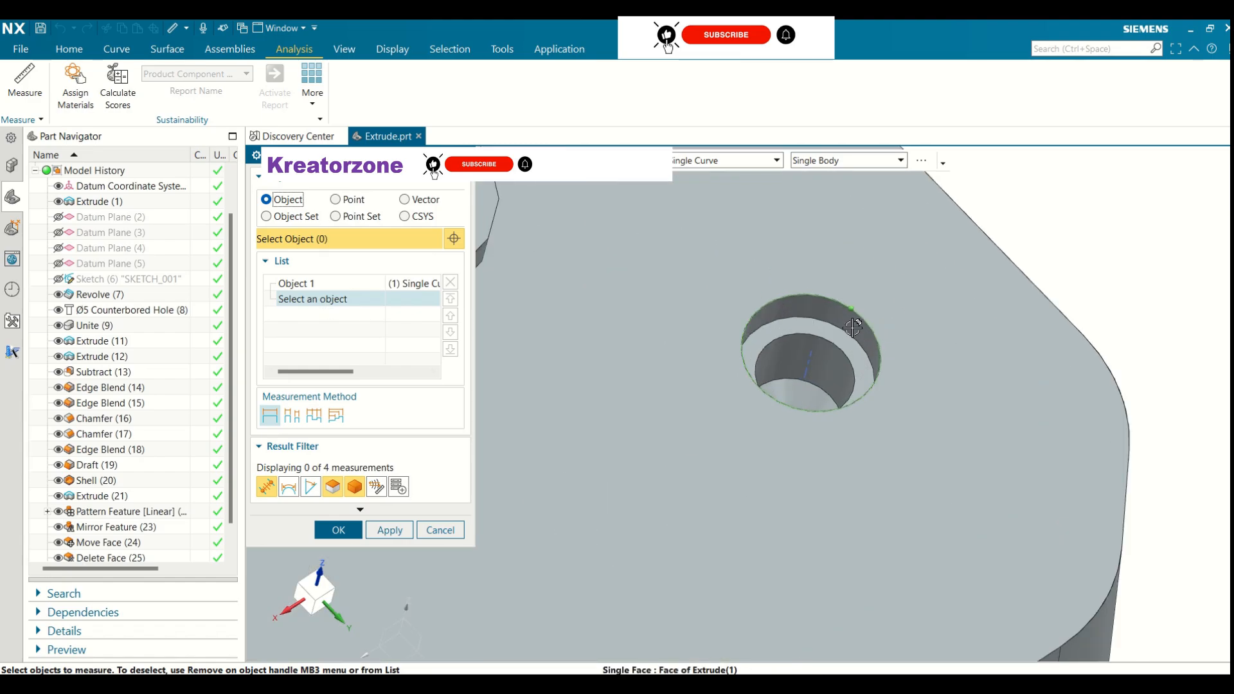
- Expand the measurement hints and settings, and show the Curve/Edge results for the counterbore edge
click(360, 510)
click(269, 533)
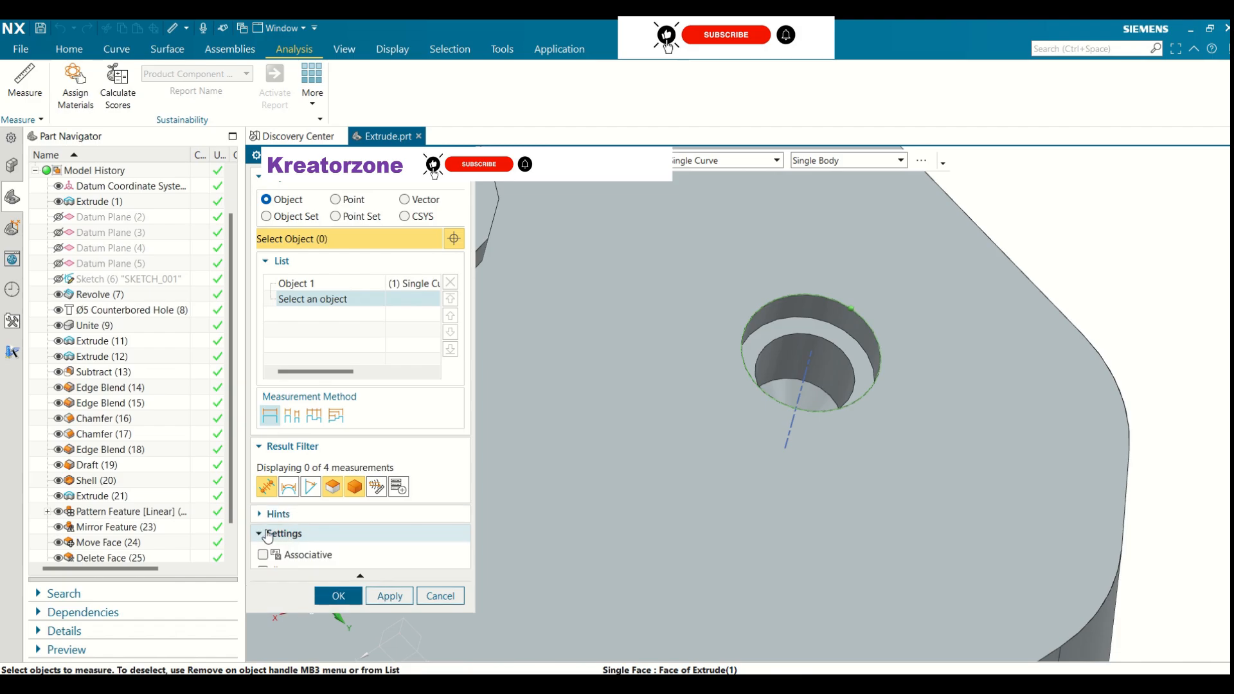
click(262, 404)
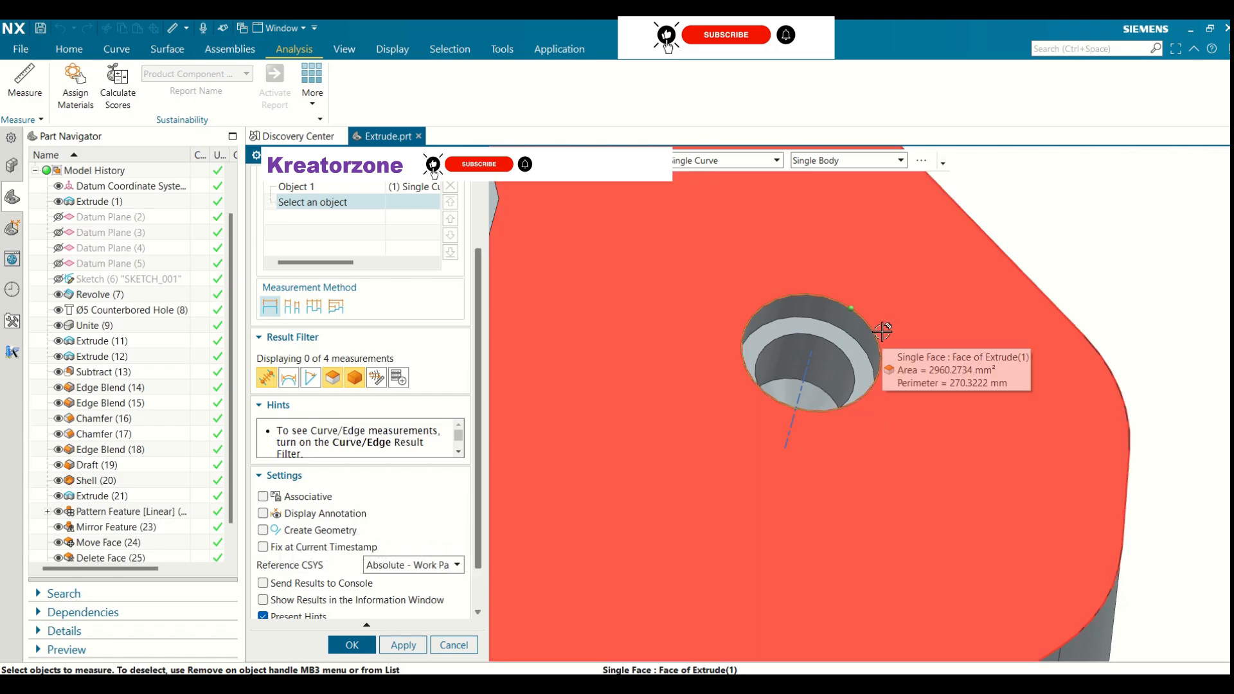
scroll(345, 557, down, 2)
scroll(344, 556, up, 5)
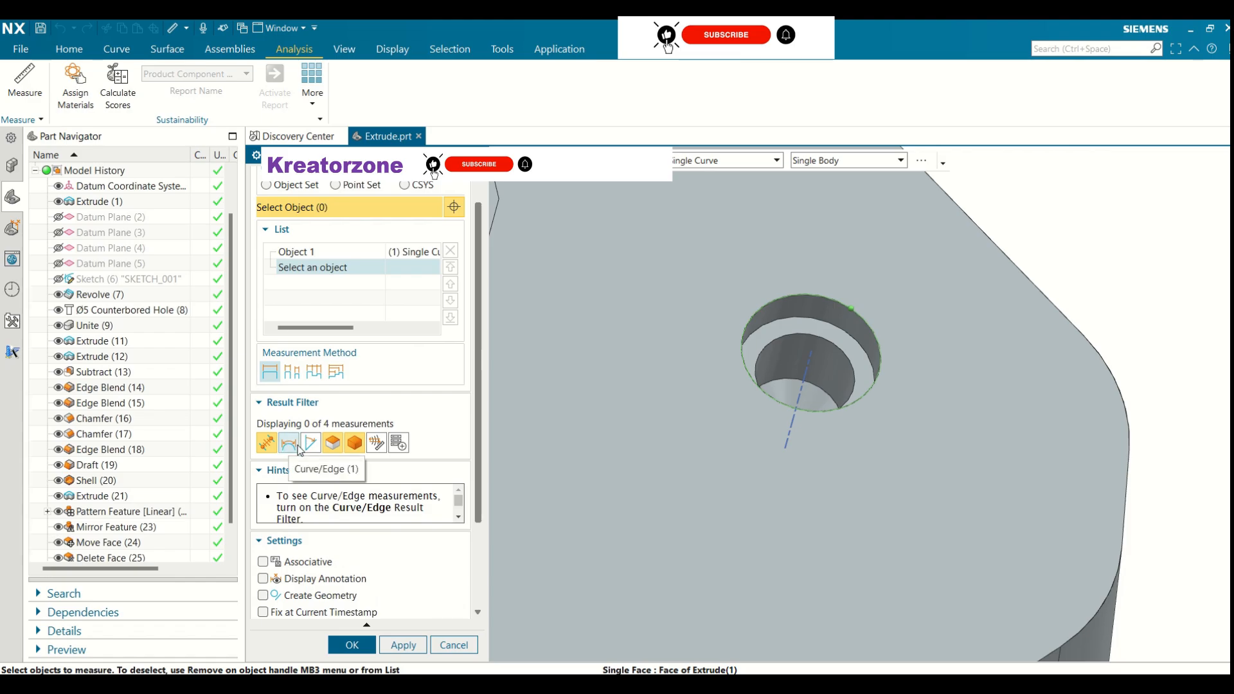
click(282, 444)
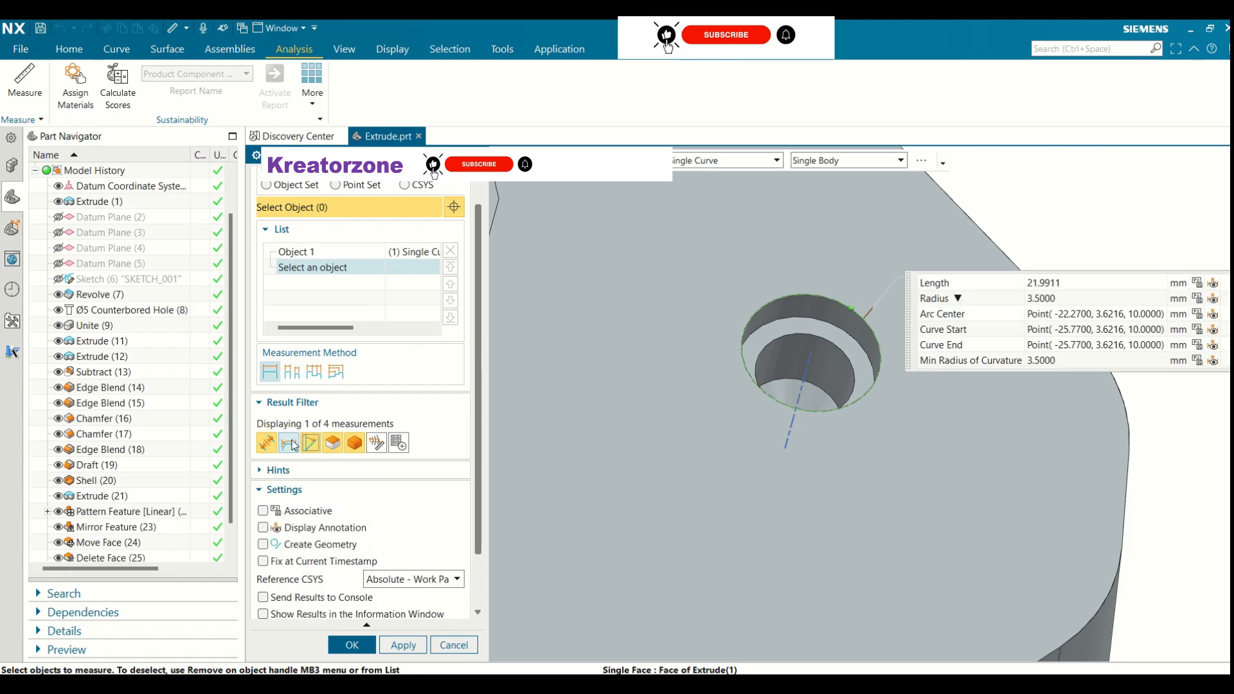
mouse_move(930, 300)
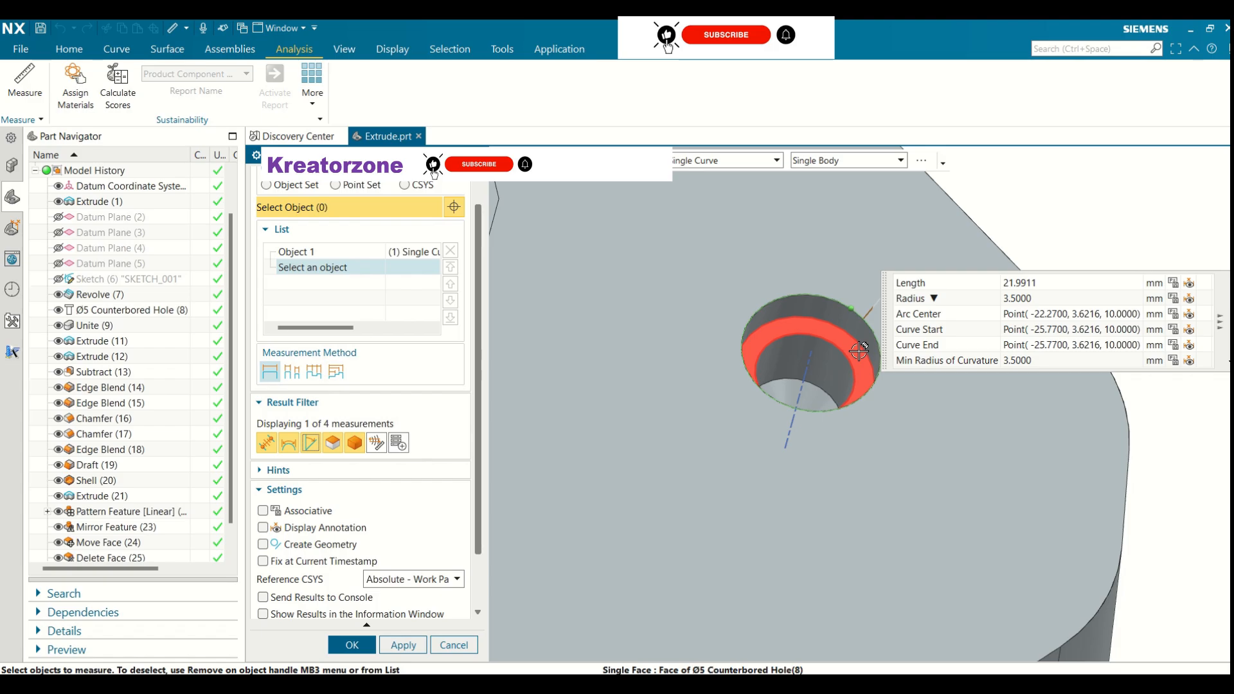
- Add the hole's inner cylindrical face as a second object to measure its distance and angle to the edge
click(846, 347)
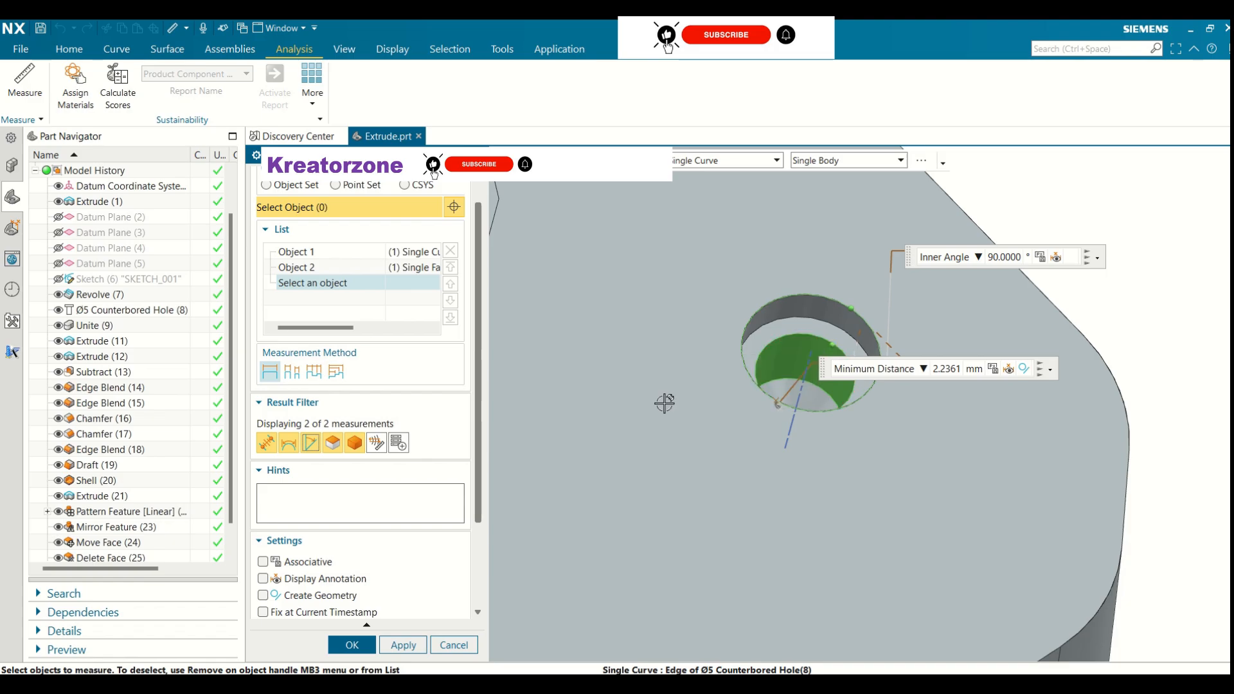
click(355, 443)
click(334, 442)
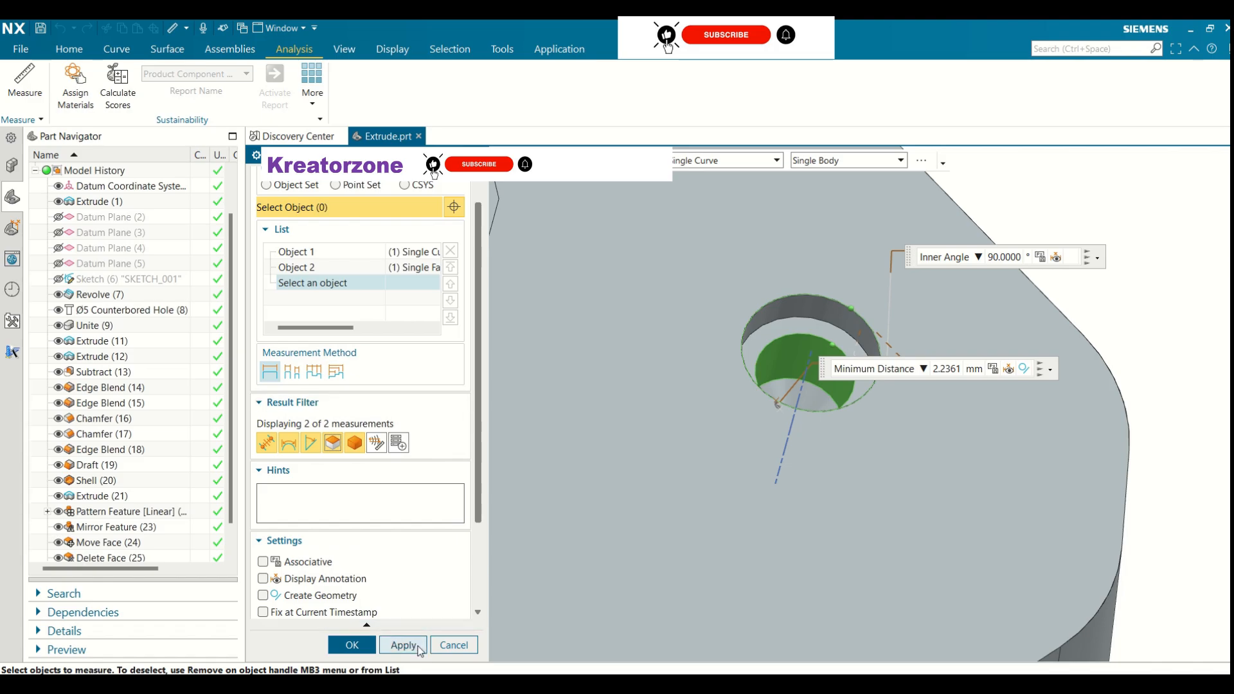
- Remove the circular edge from the measured objects, review the inner face's results, and finish the measurement
click(308, 254)
right_click(308, 253)
click(340, 255)
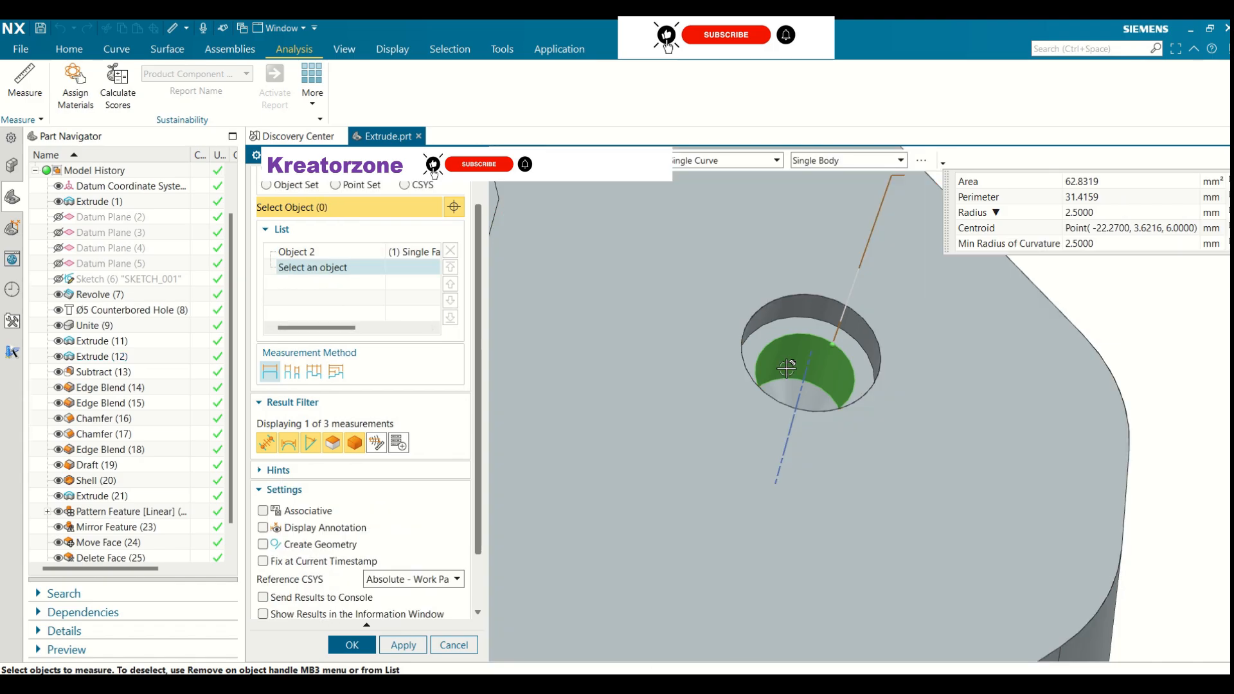
mouse_move(1081, 212)
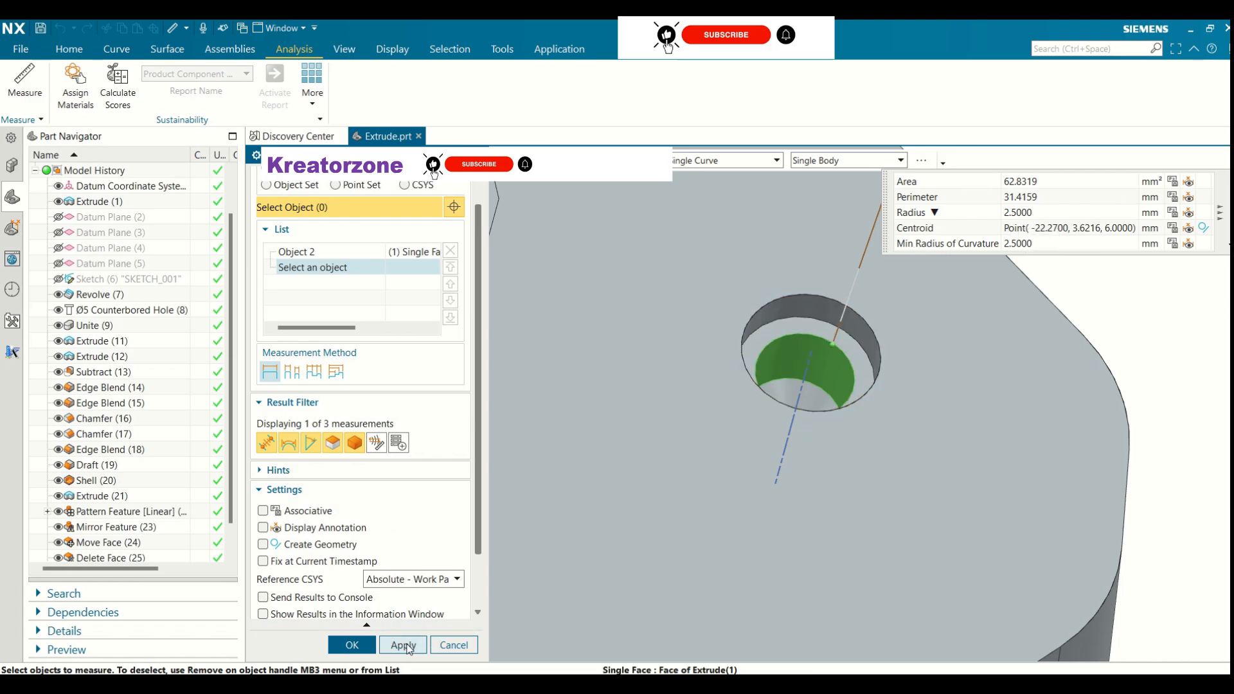
click(351, 644)
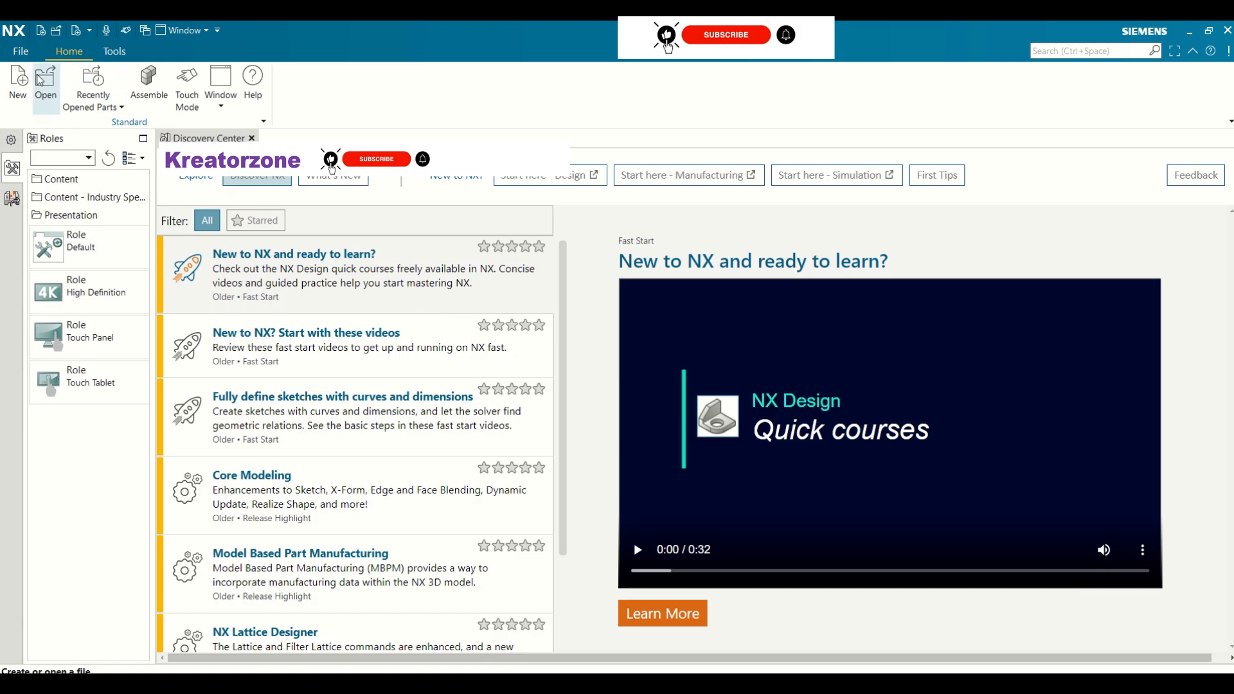
- Create a new millimetre part from the Model template with the file name top
click(20, 80)
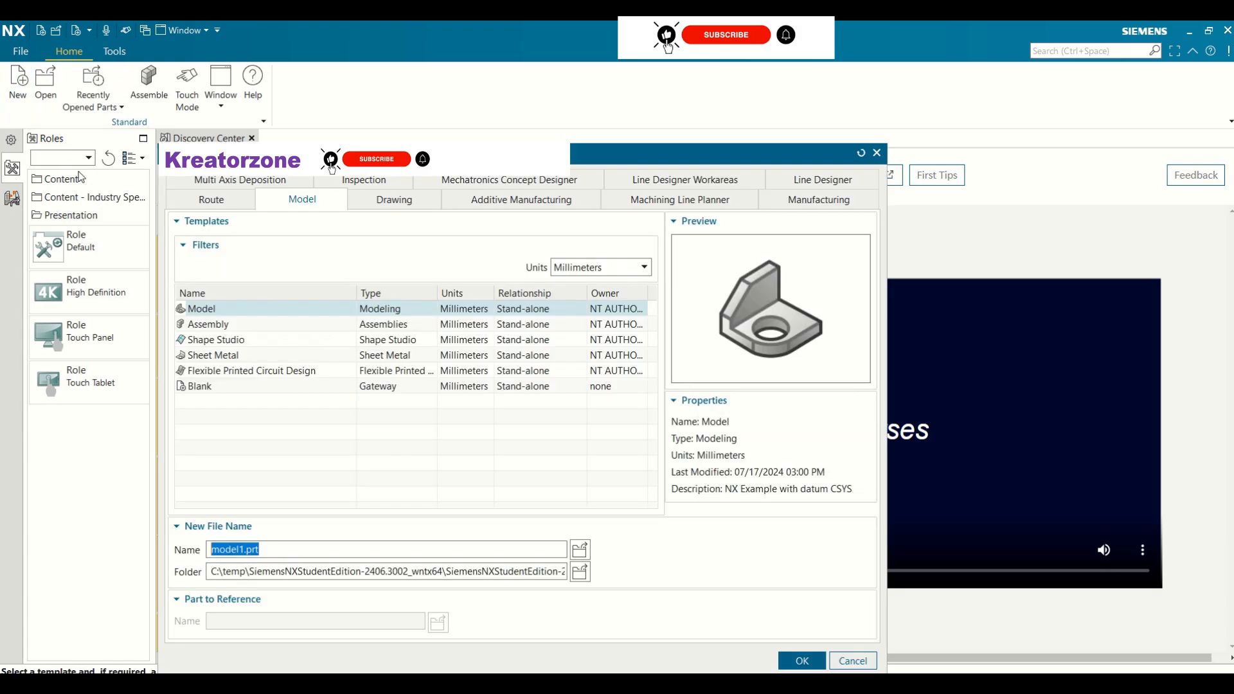
click(263, 550)
key(BackSpace)
key(BackSpace)
key(BackSpace)
key(BackSpace)
key(BackSpace)
key(BackSpace)
key(BackSpace)
key(BackSpace)
key(BackSpace)
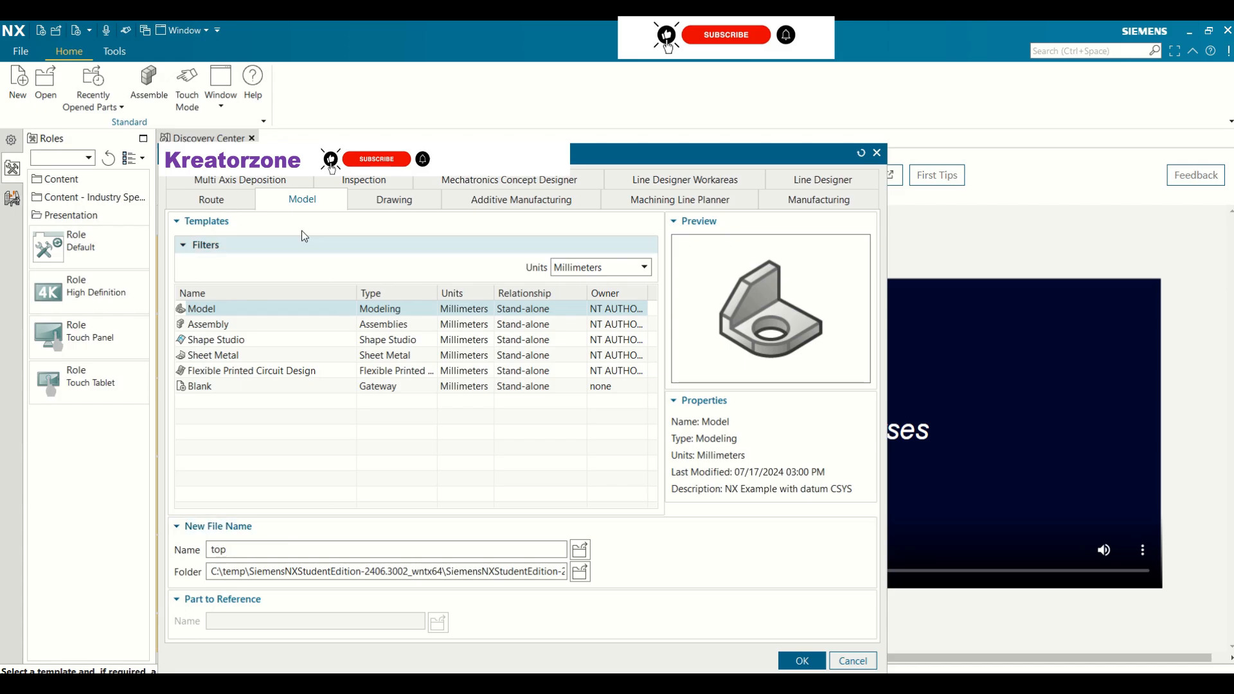
click(801, 660)
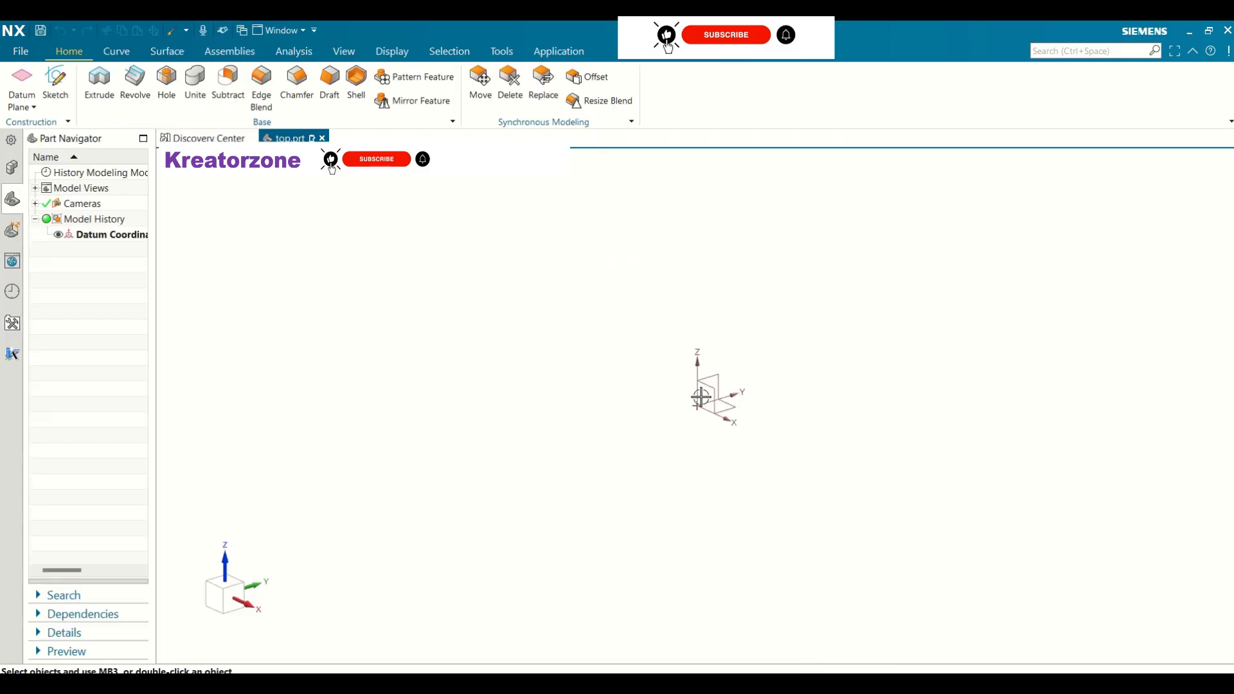
- Create a sketch on the Top principal plane
click(56, 81)
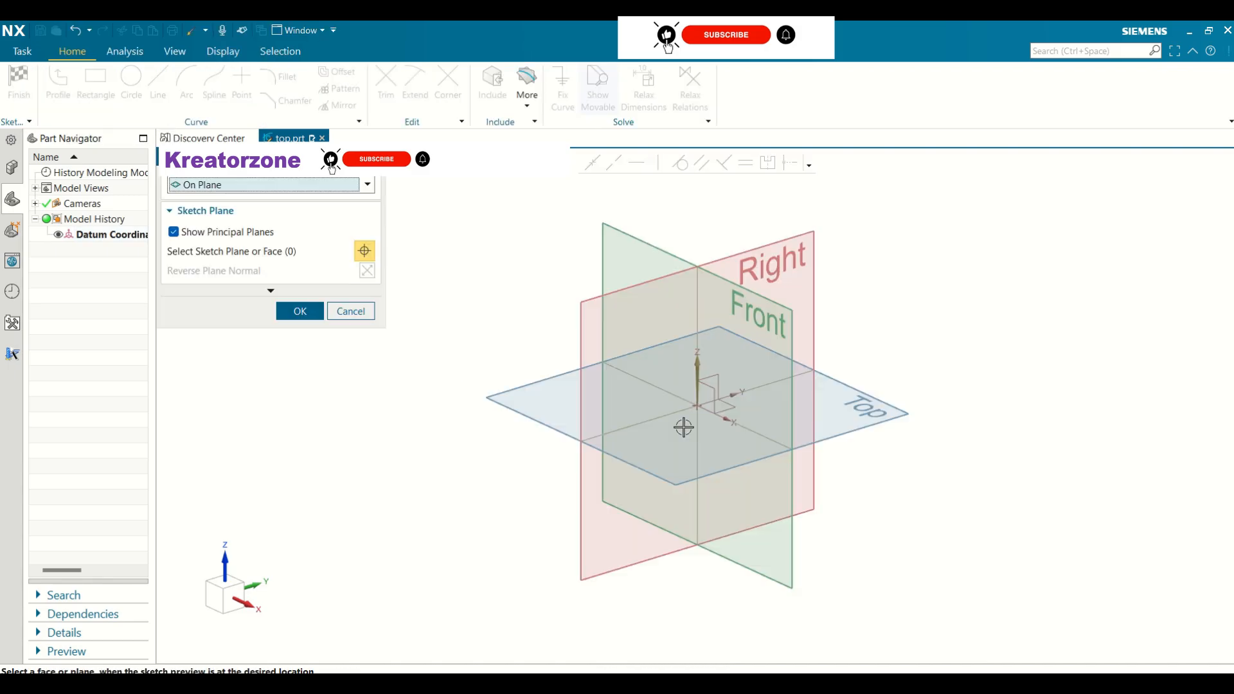
click(869, 419)
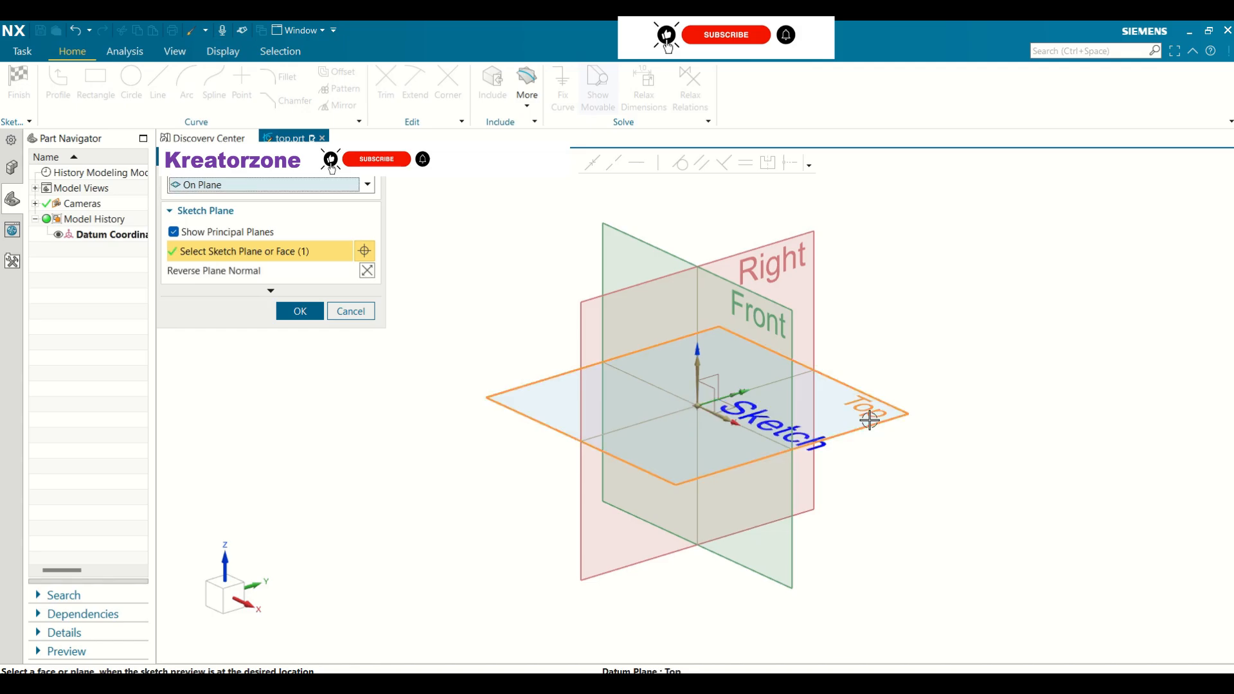
click(300, 311)
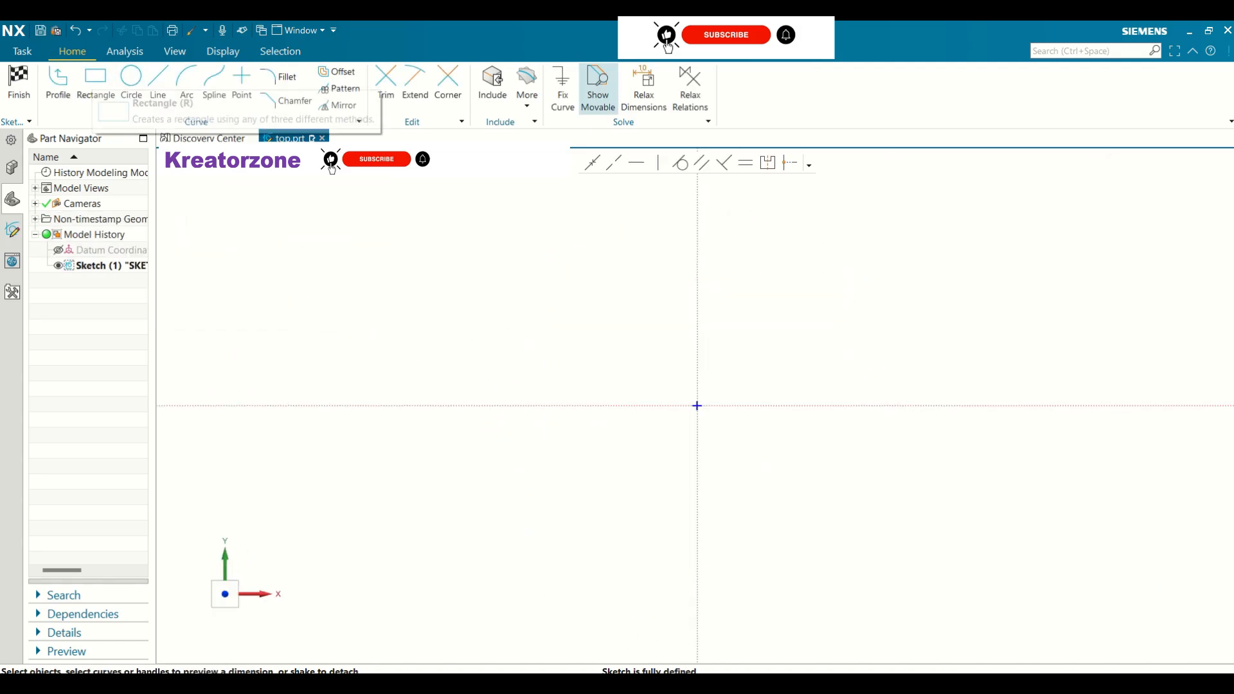
- Draw a centre rectangle about 863 mm wide around the sketch origin
click(96, 88)
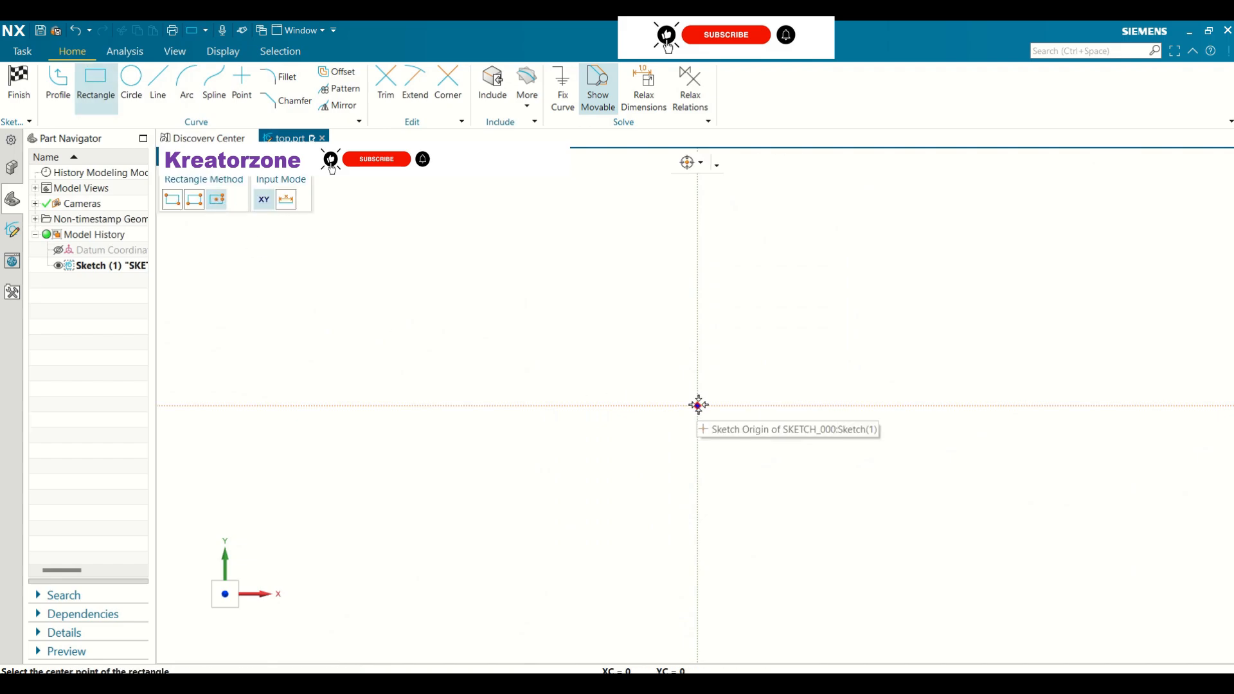
click(696, 406)
click(945, 406)
click(946, 309)
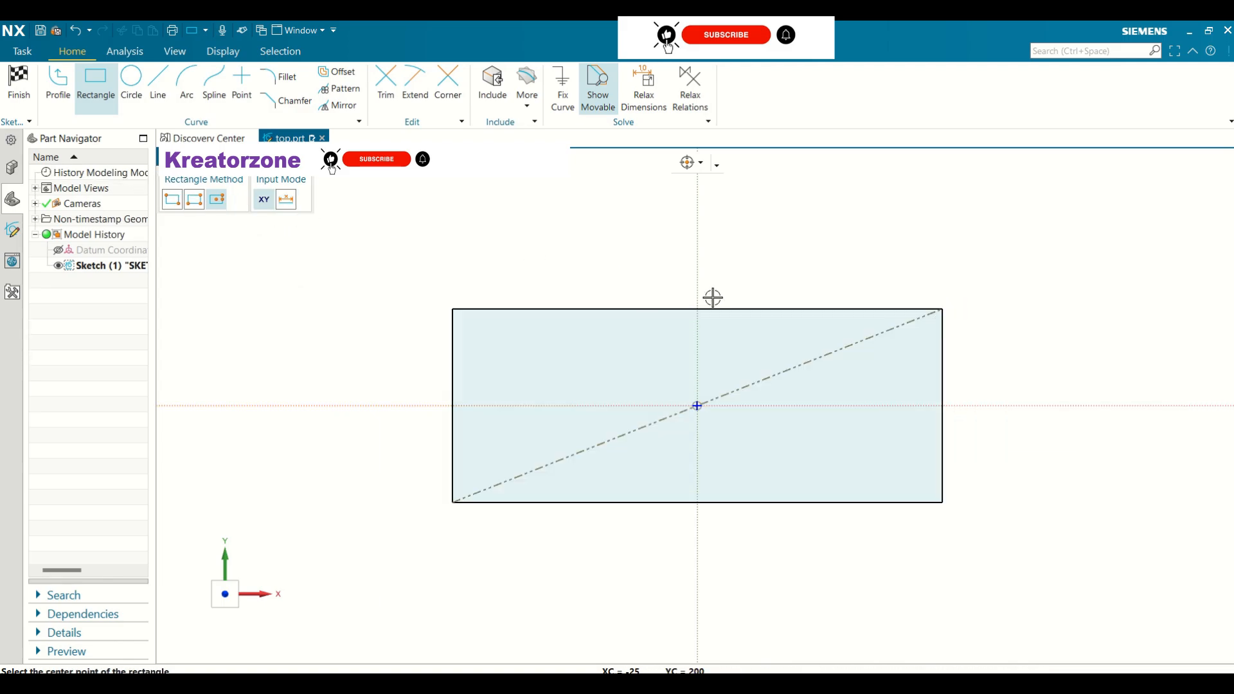
key(Escape)
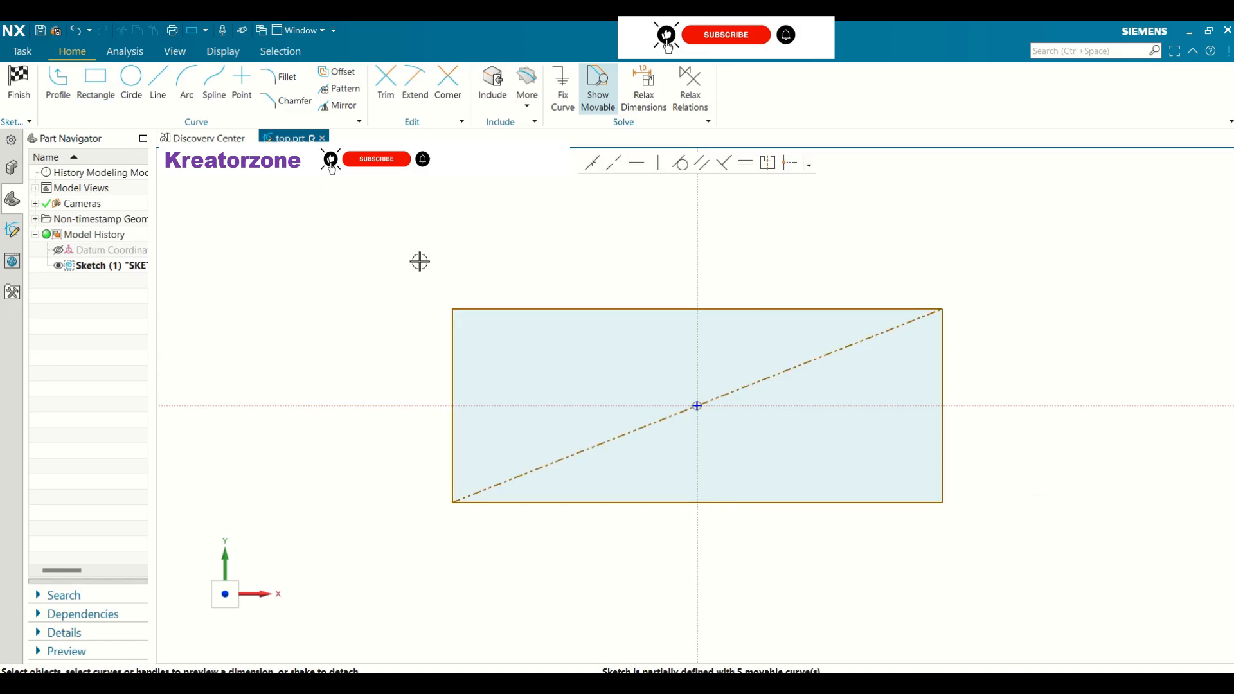
click(524, 305)
key(ctrl+j)
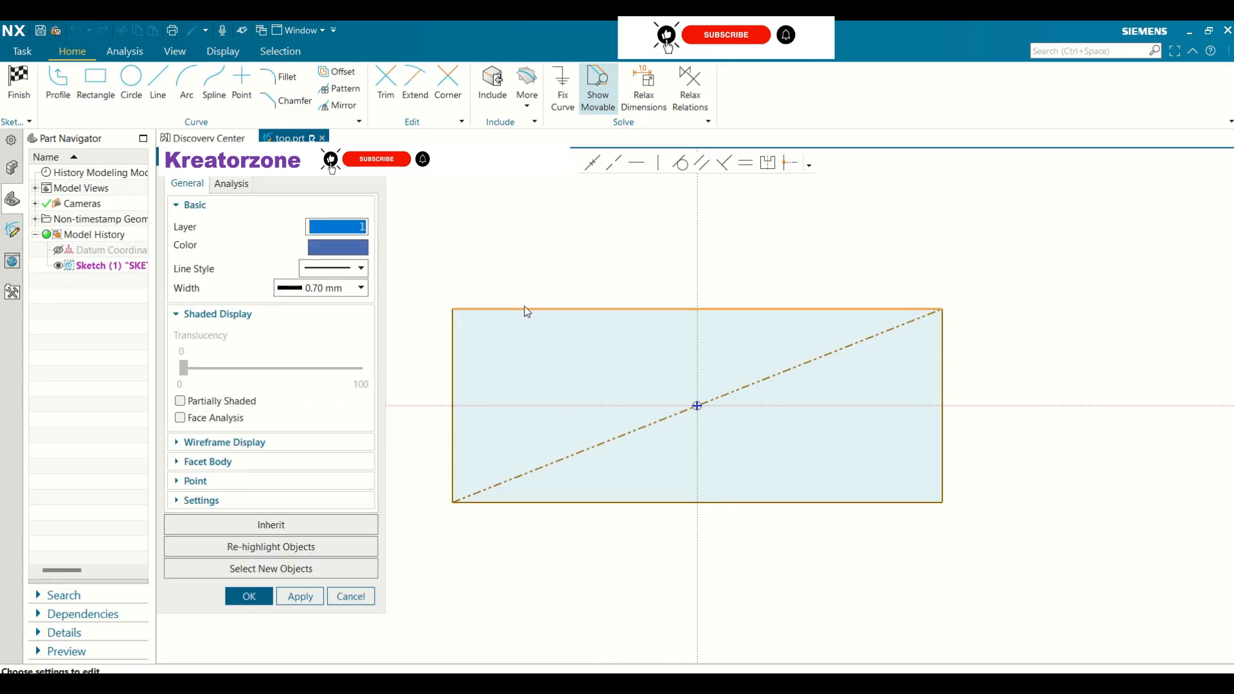
click(351, 597)
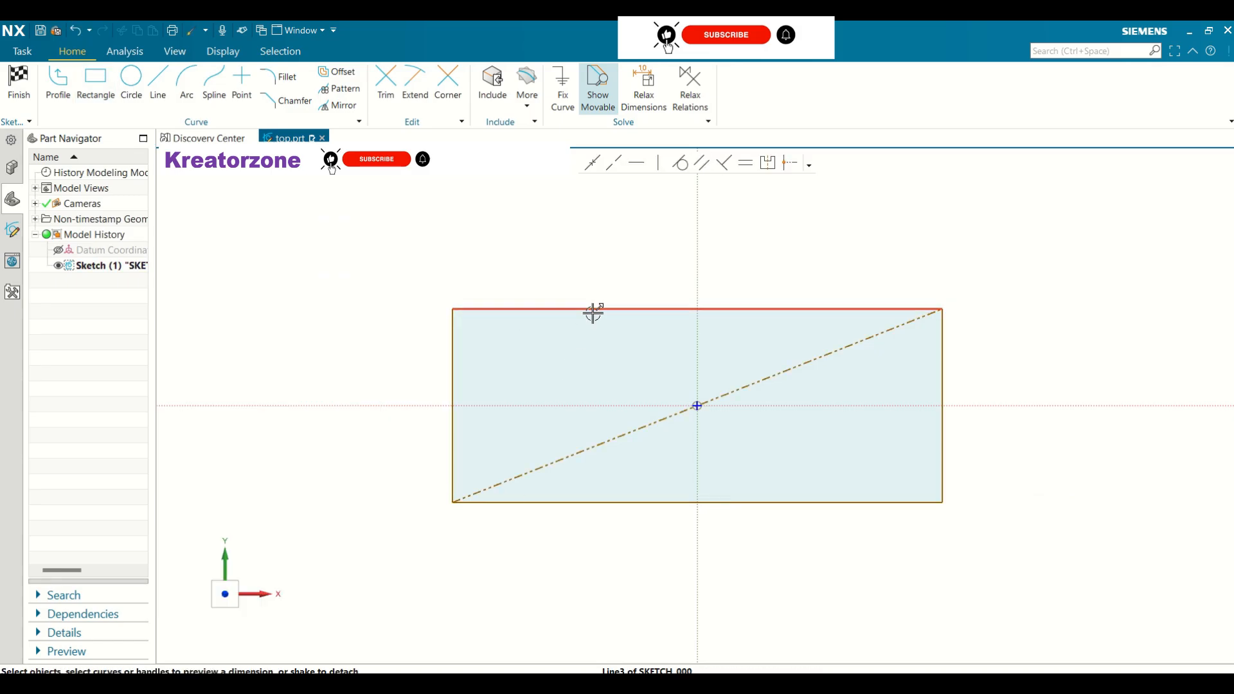
- Set the rectangle's horizontal length to 150 mm and scale the entire sketch to it
click(696, 288)
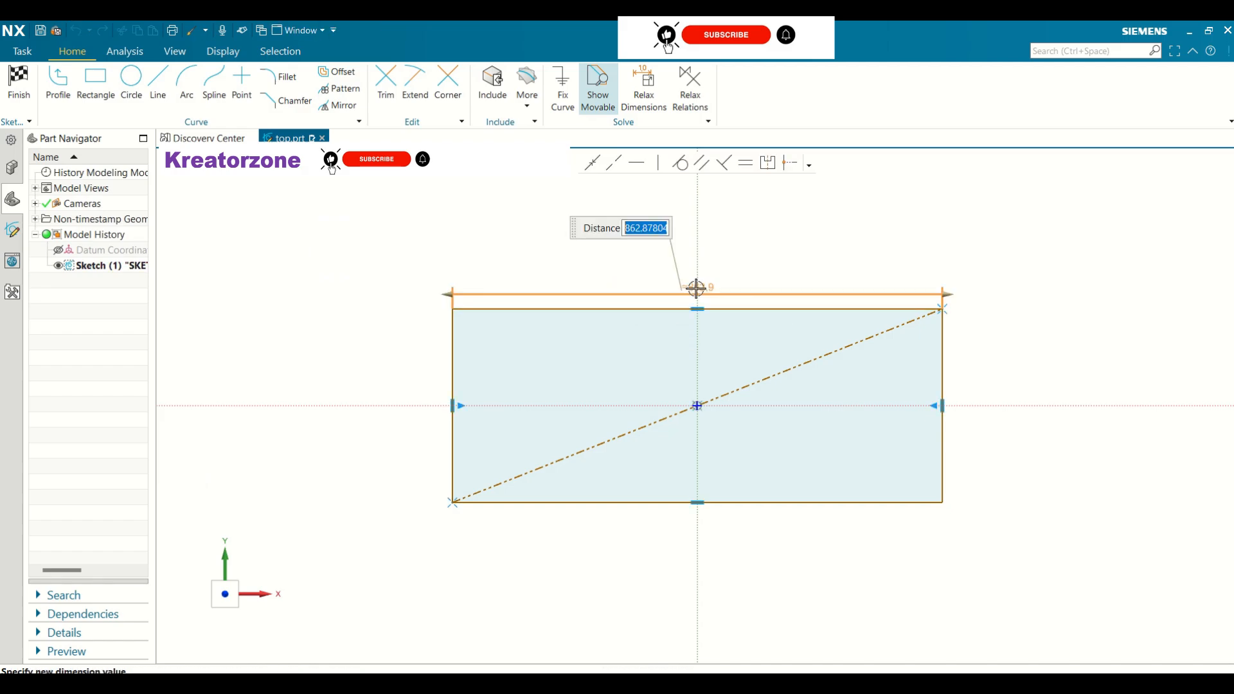
text(150)
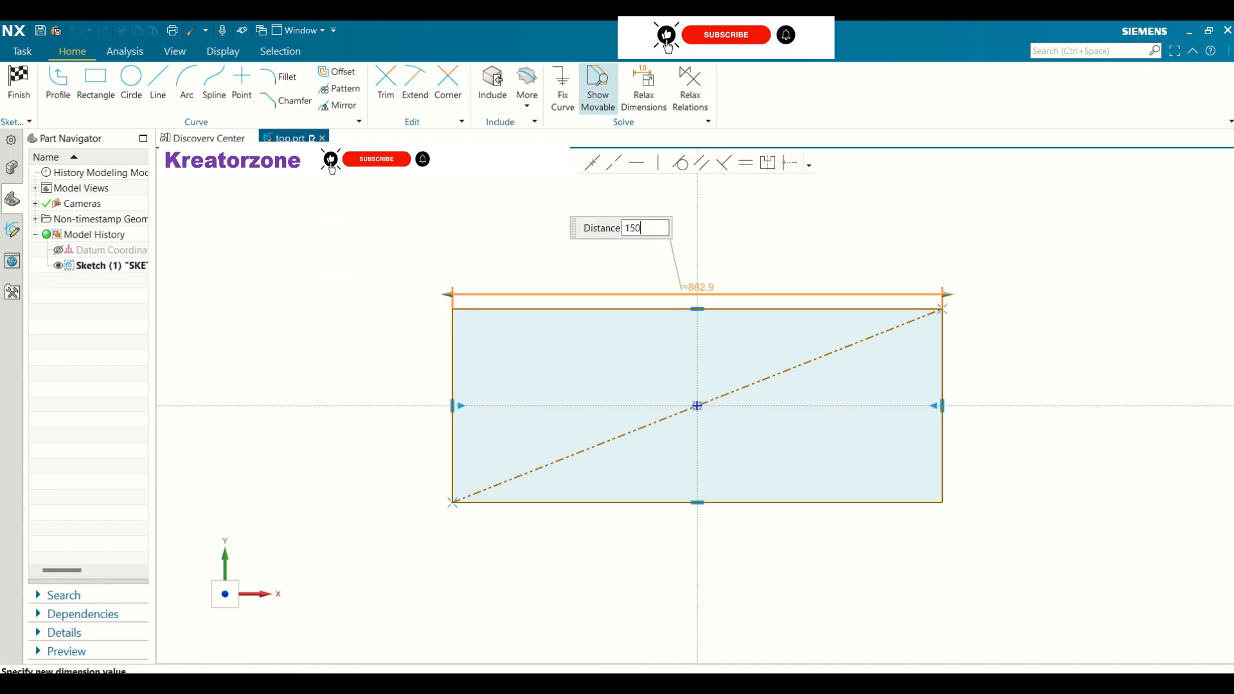
key(Return)
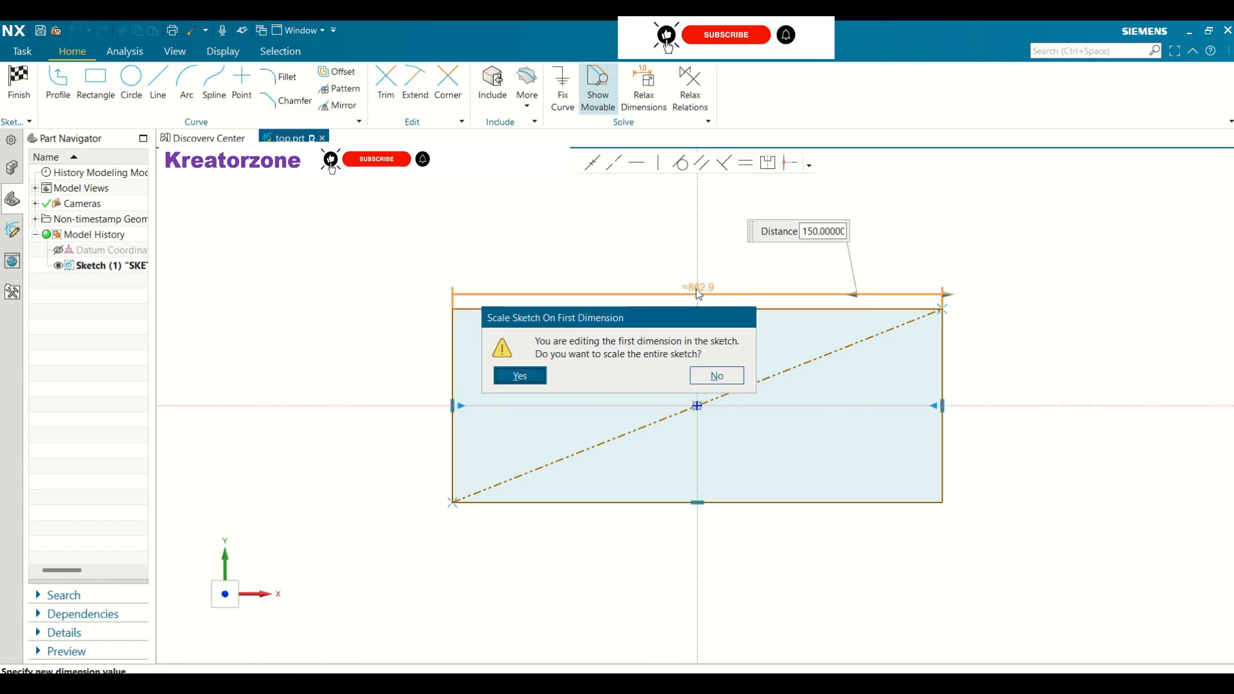
click(520, 375)
scroll(740, 405, up, 4)
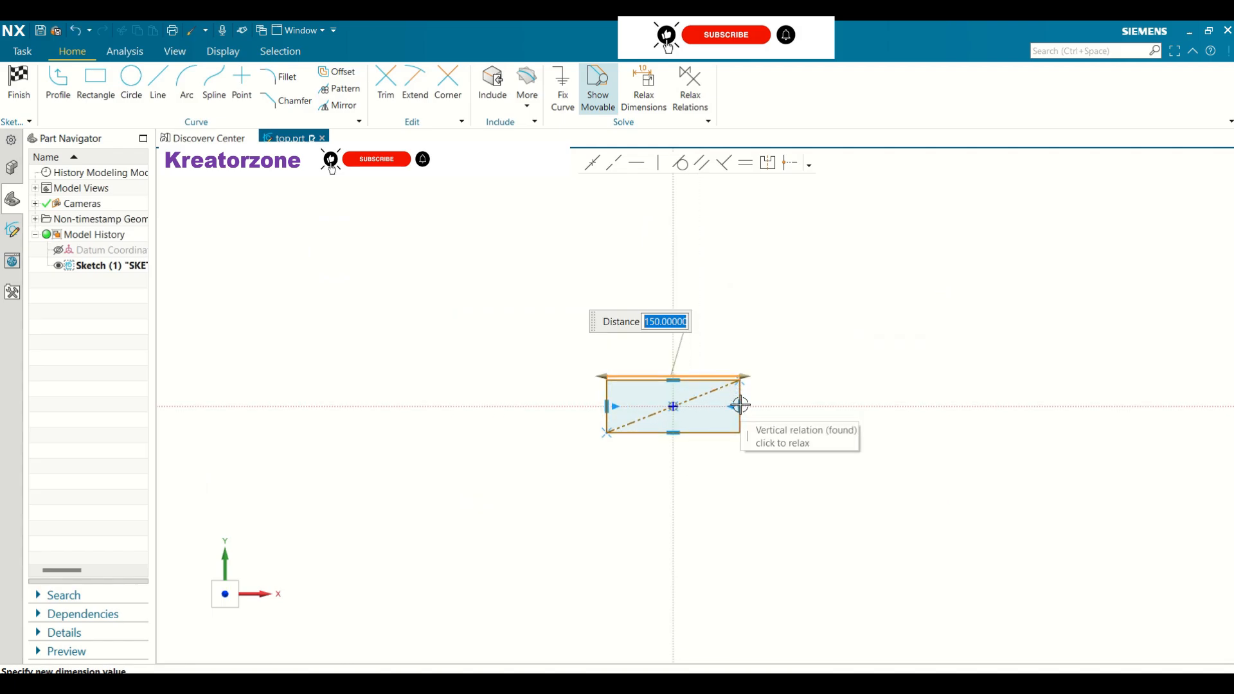
scroll(741, 405, up, 5)
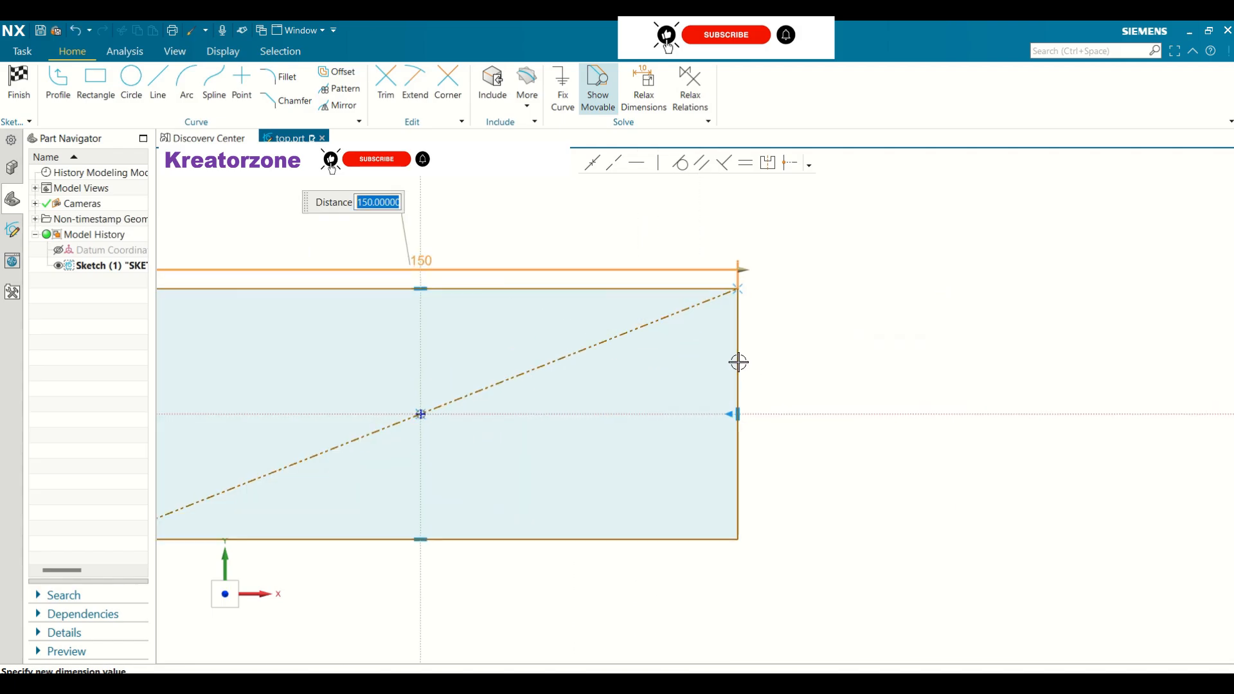
click(815, 368)
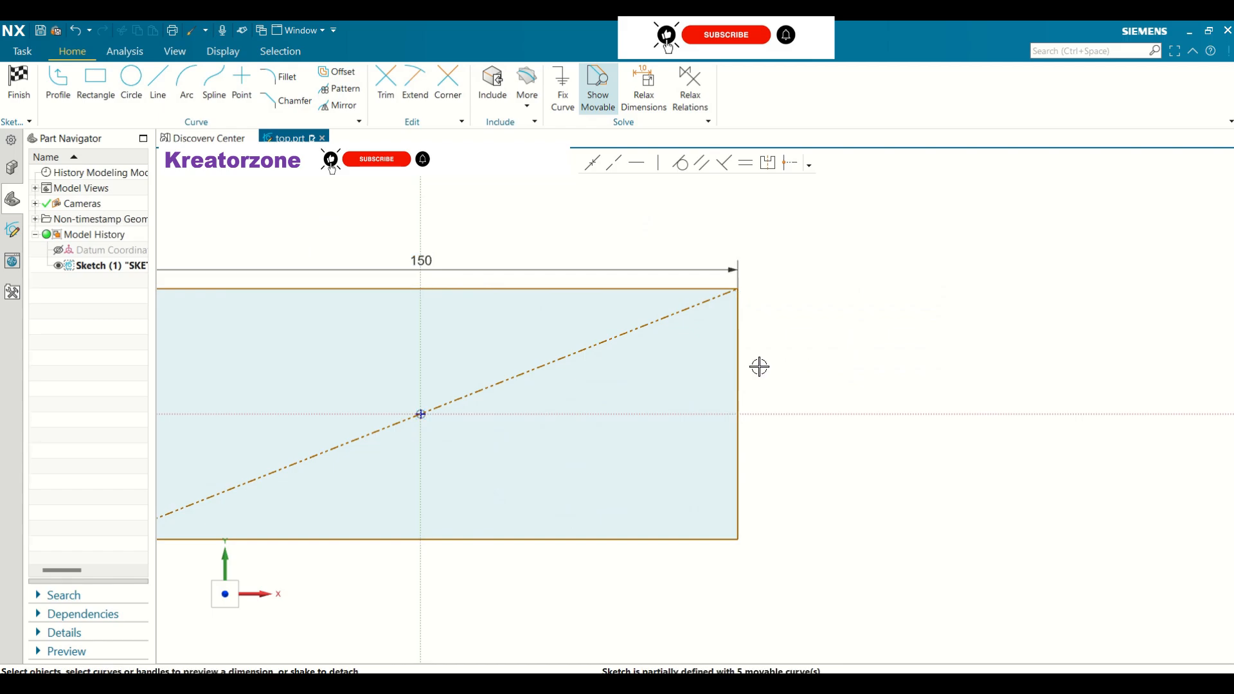
- Dimension the rectangle's right vertical edge and set its height to 50 mm
click(738, 358)
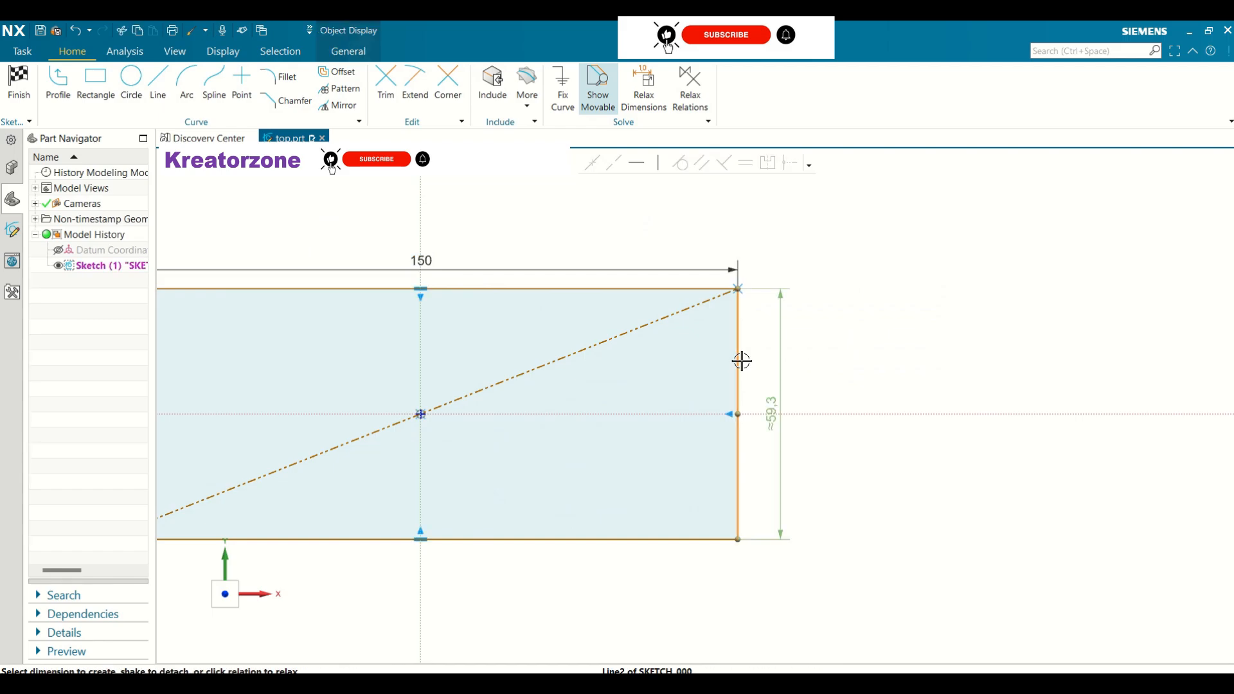
click(770, 413)
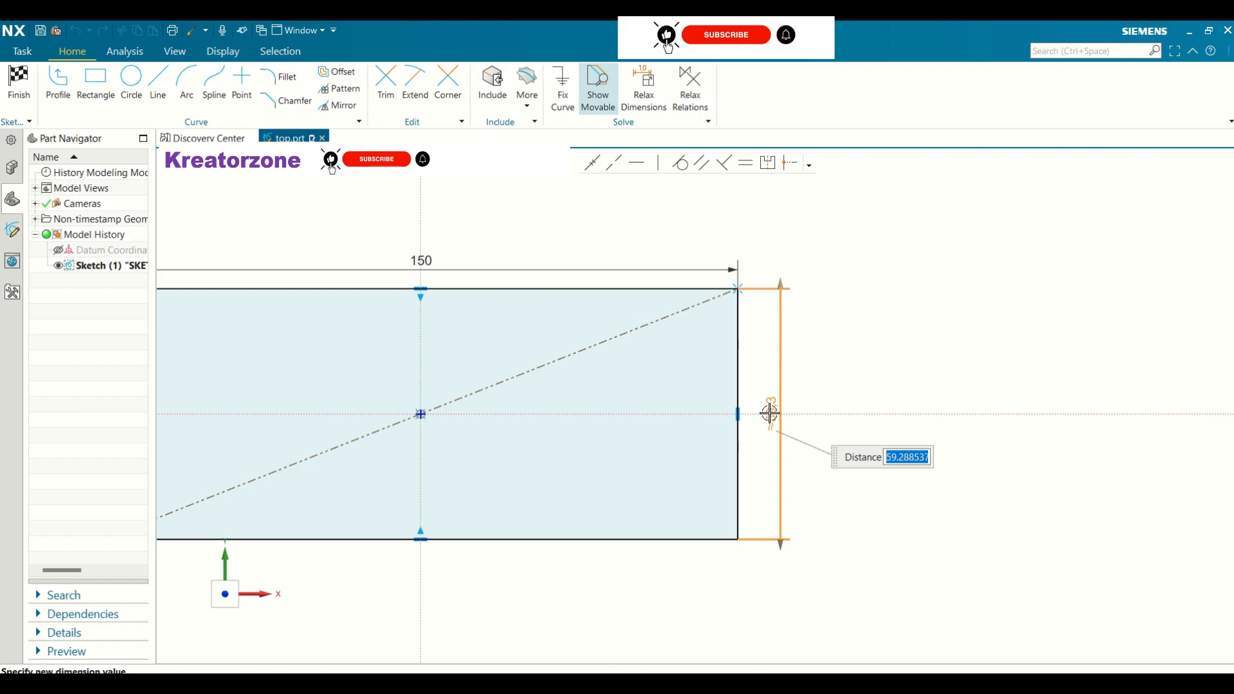
text(50)
key(Return)
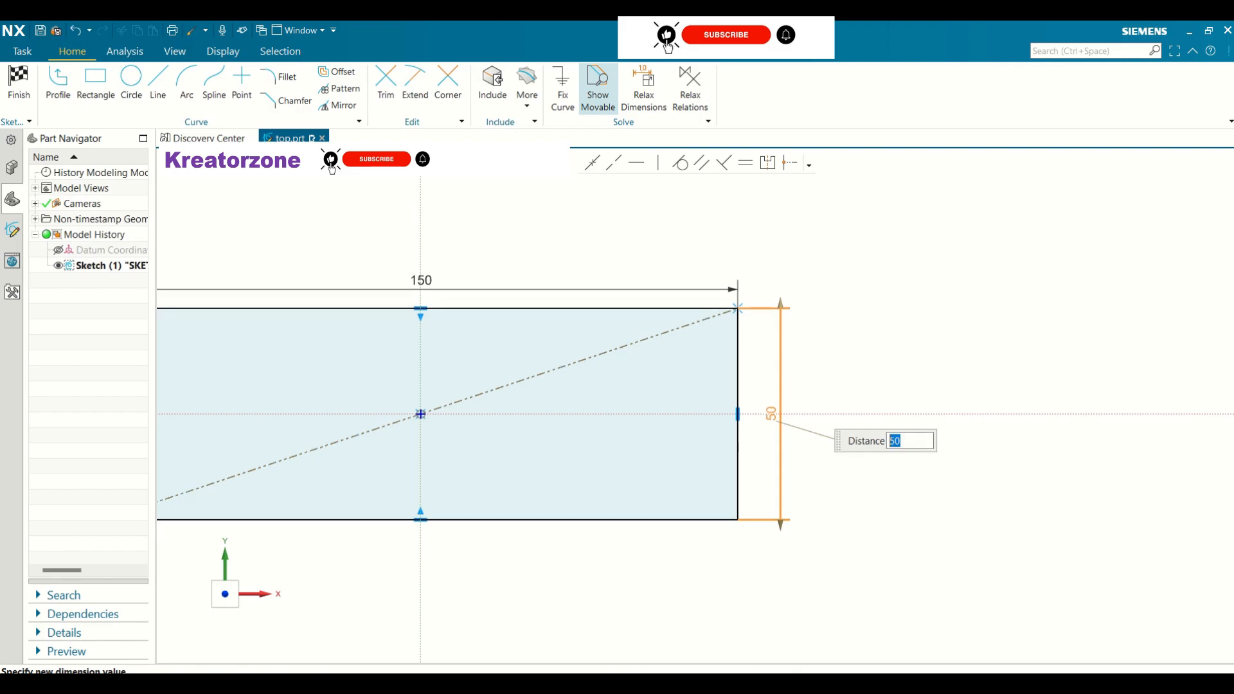
scroll(987, 349, down, 2)
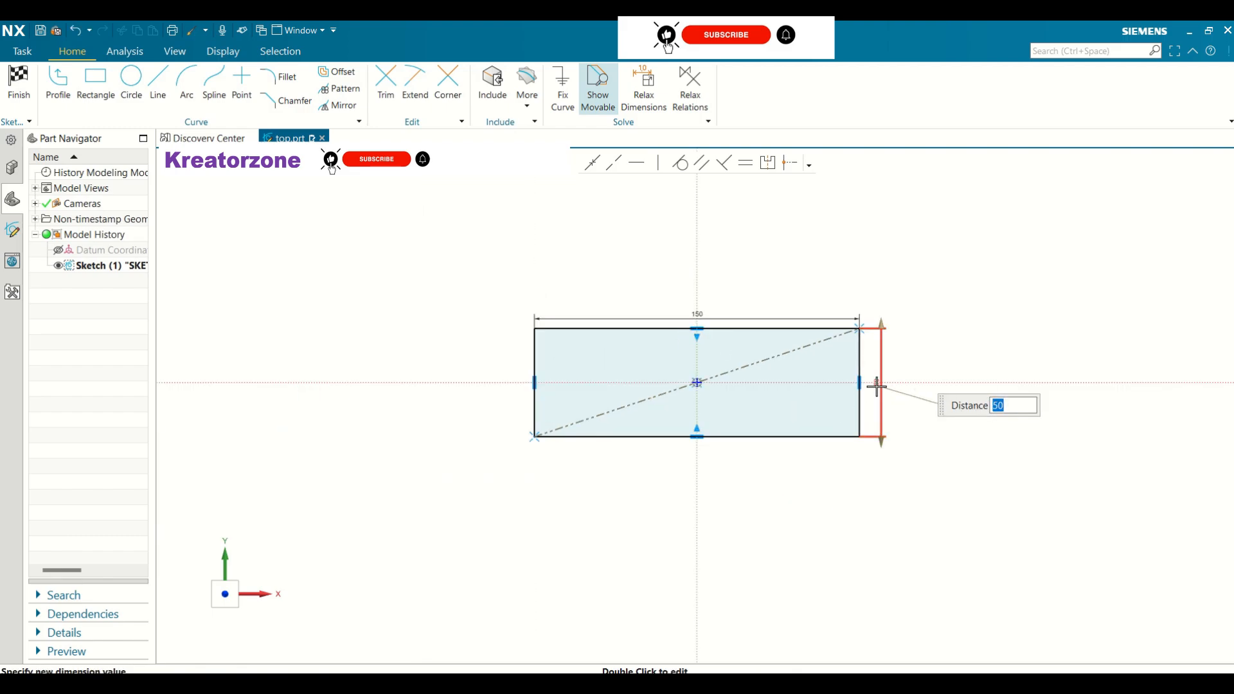
scroll(876, 383, up, 3)
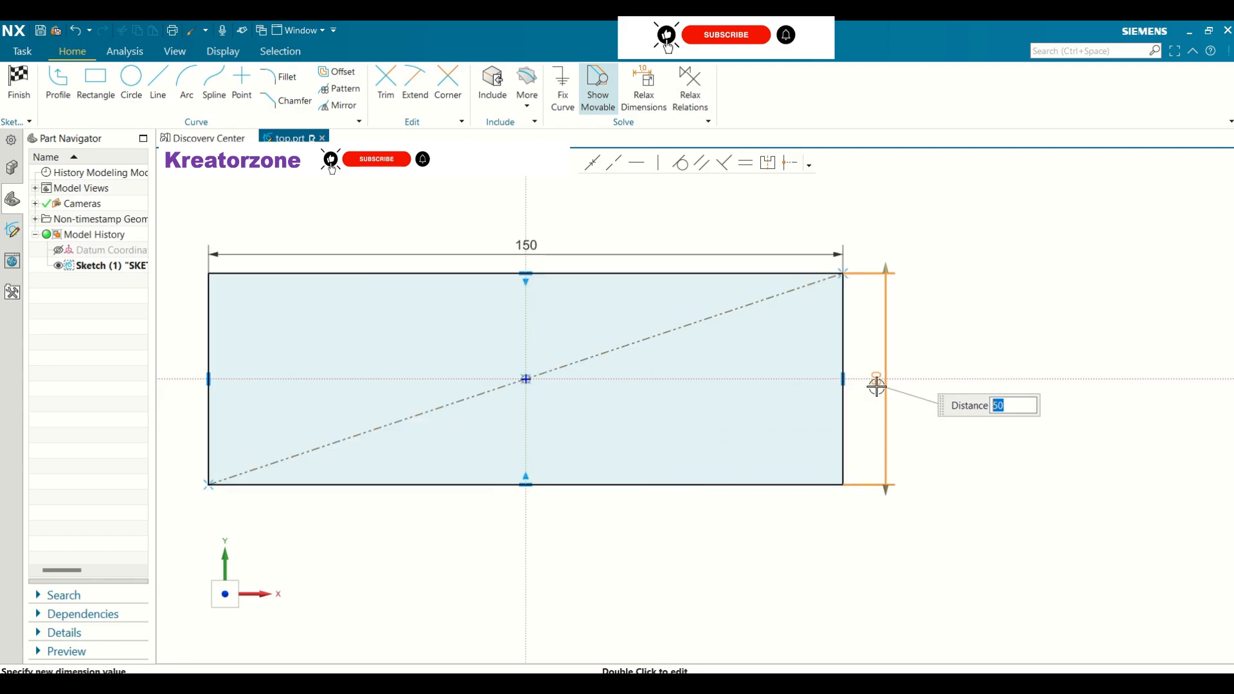
- Draw a small centre rectangle, about 25 mm by 23 mm, at the midpoint of the large rectangle's right edge
click(95, 84)
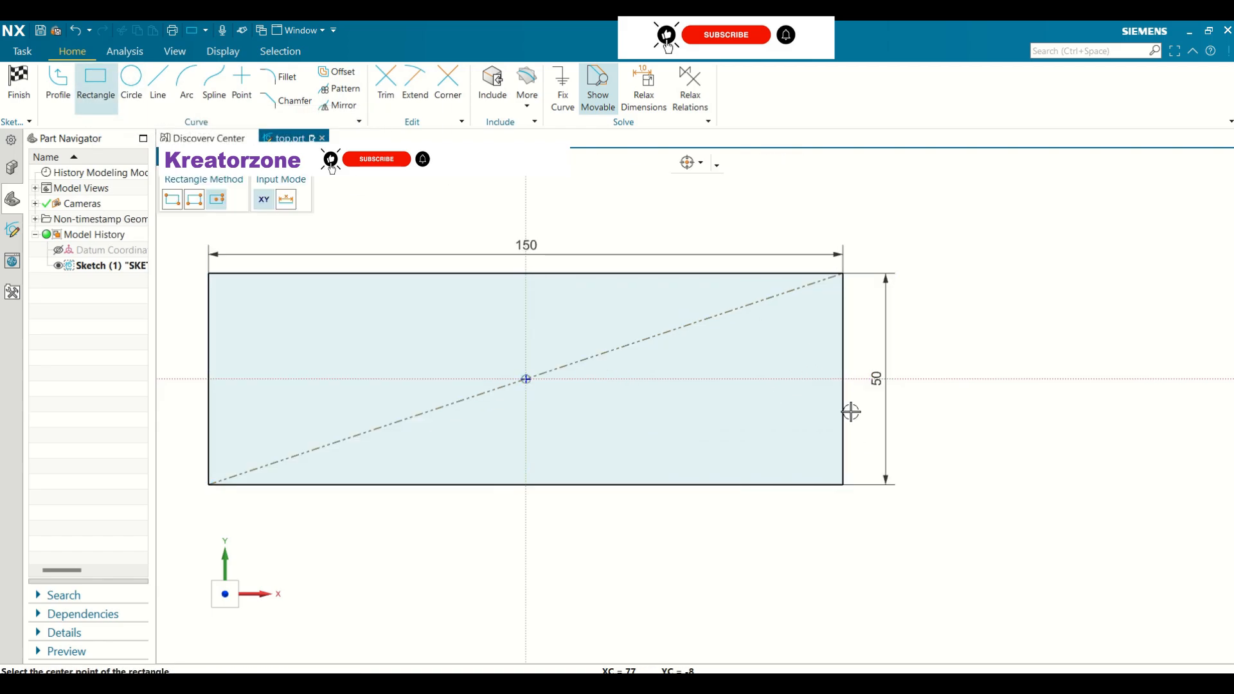
click(843, 379)
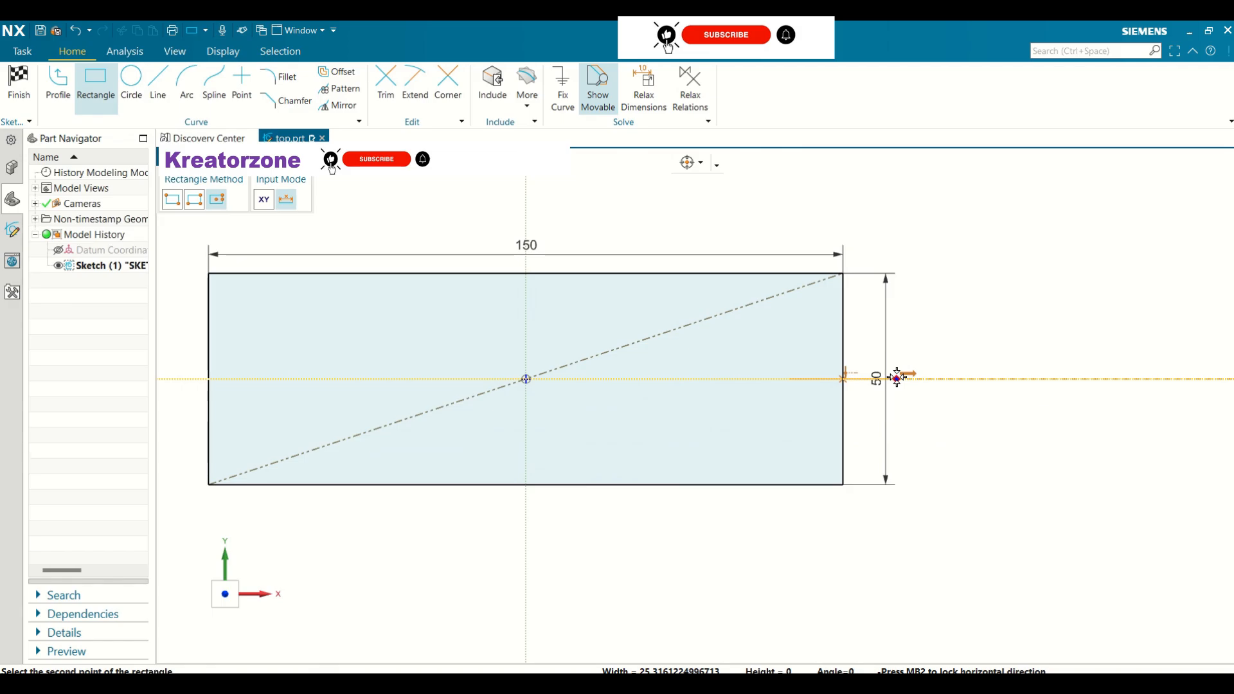
click(897, 331)
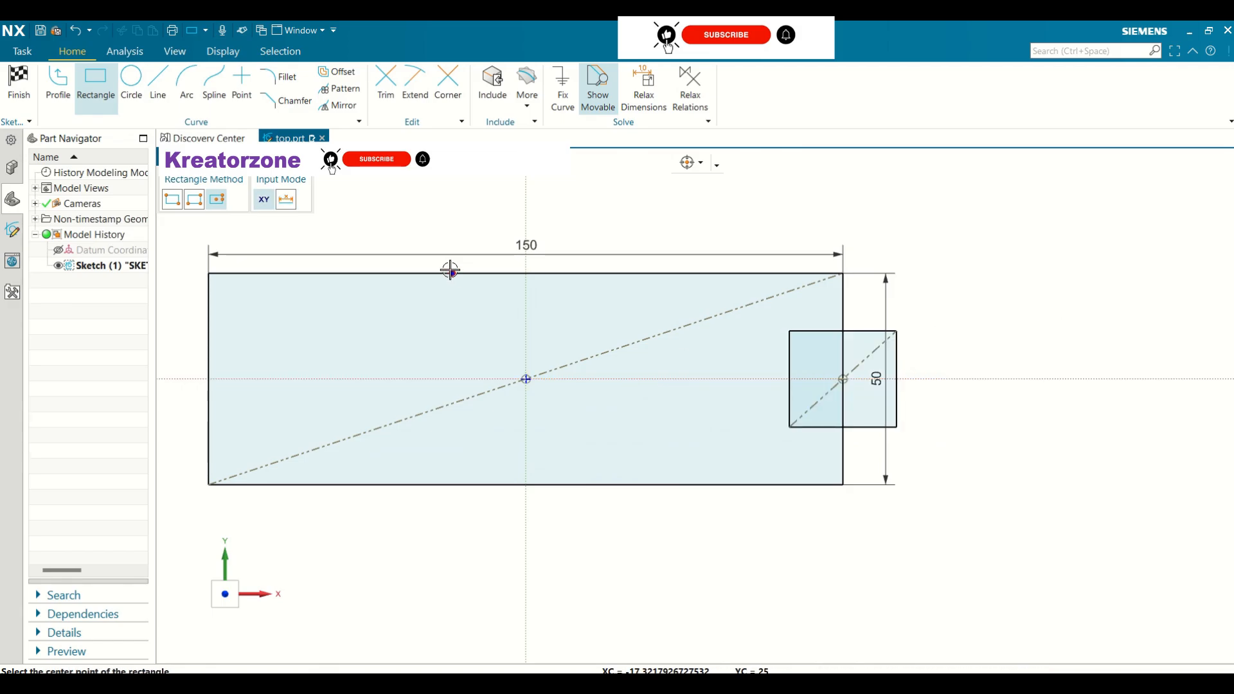
key(Escape)
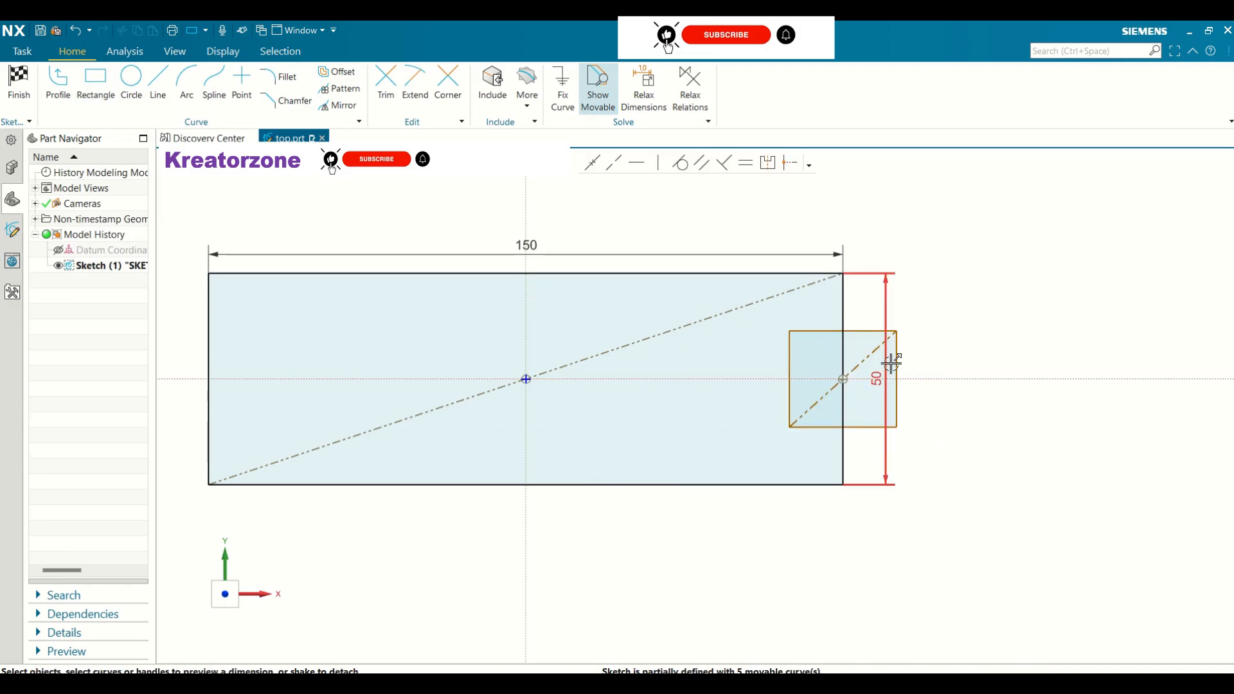
- Dimension the small rectangle's right vertical side and set its height to 20 mm
click(897, 365)
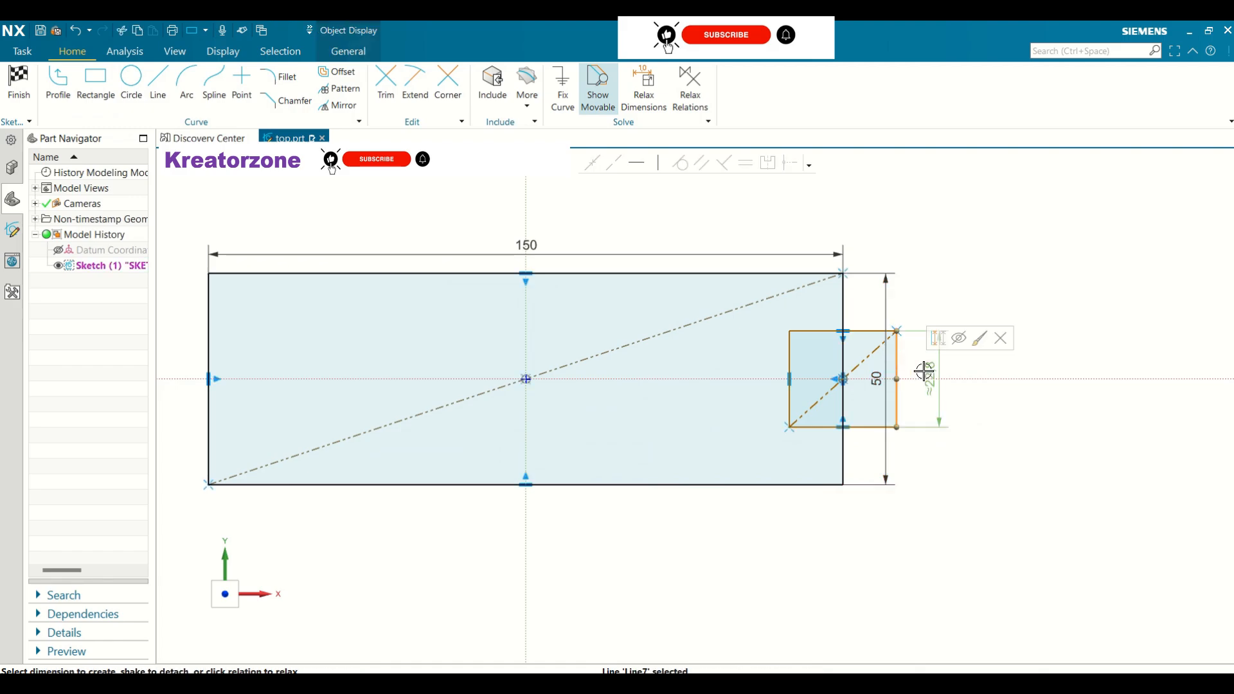
click(928, 376)
text(20)
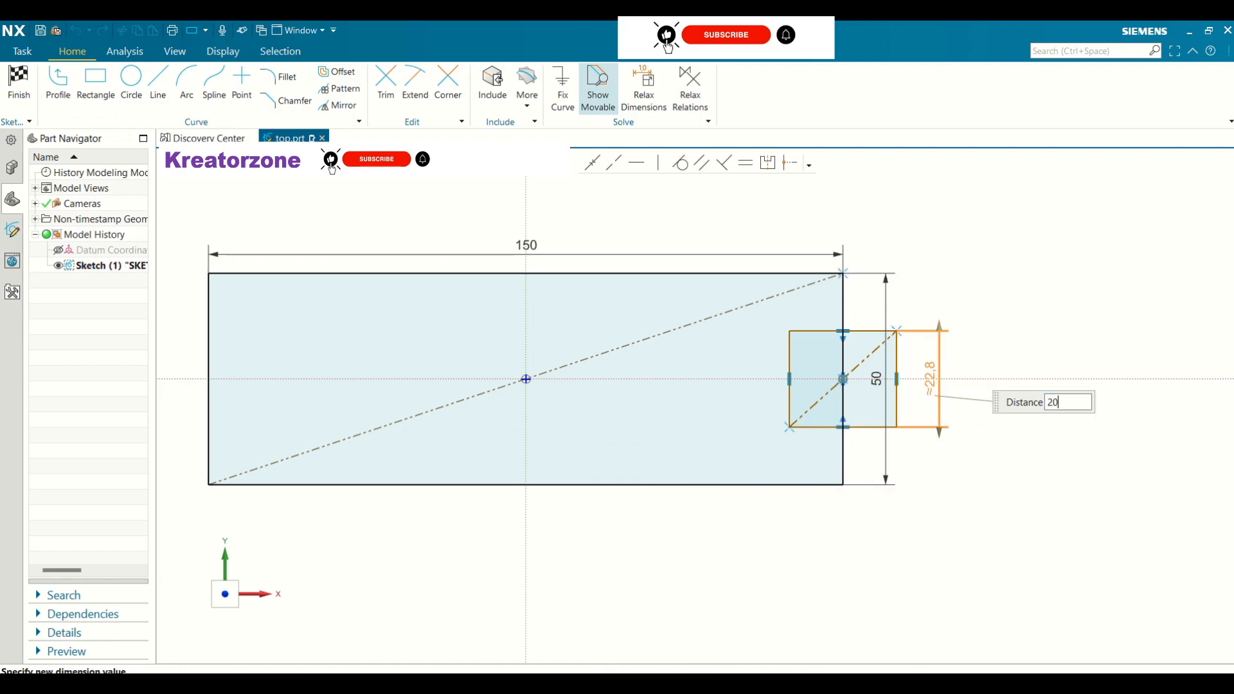
key(Return)
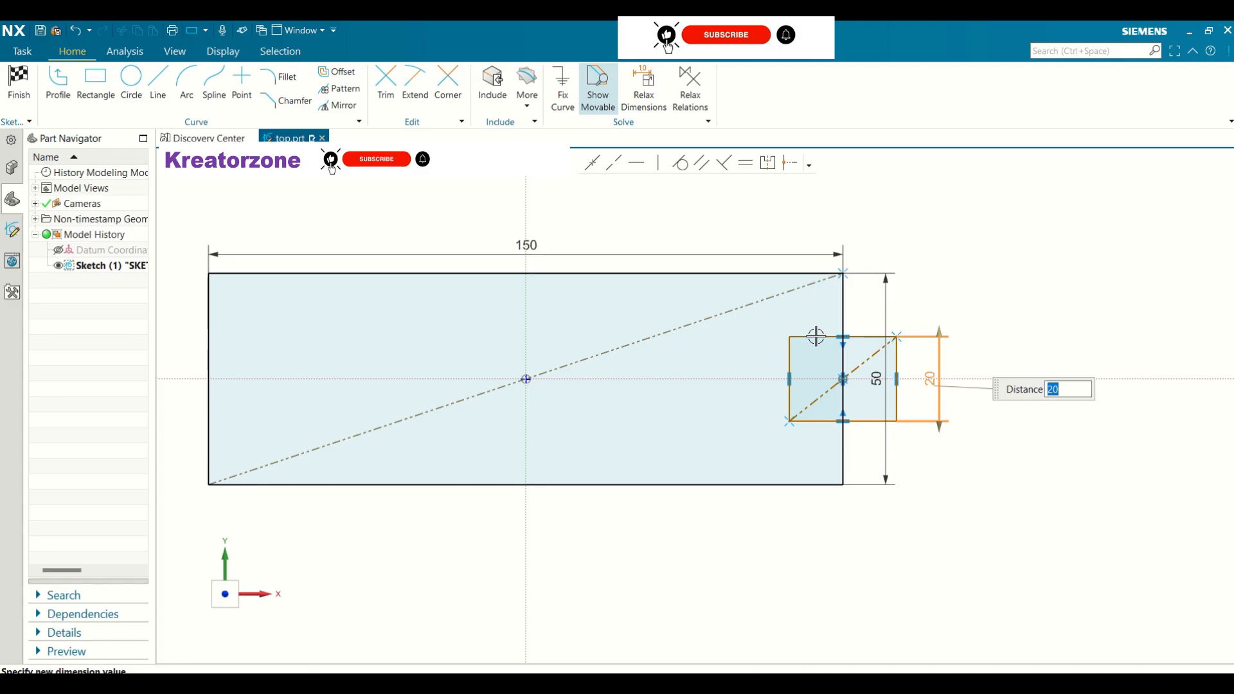
middle_click(1049, 333)
click(830, 337)
key(ctrl+j)
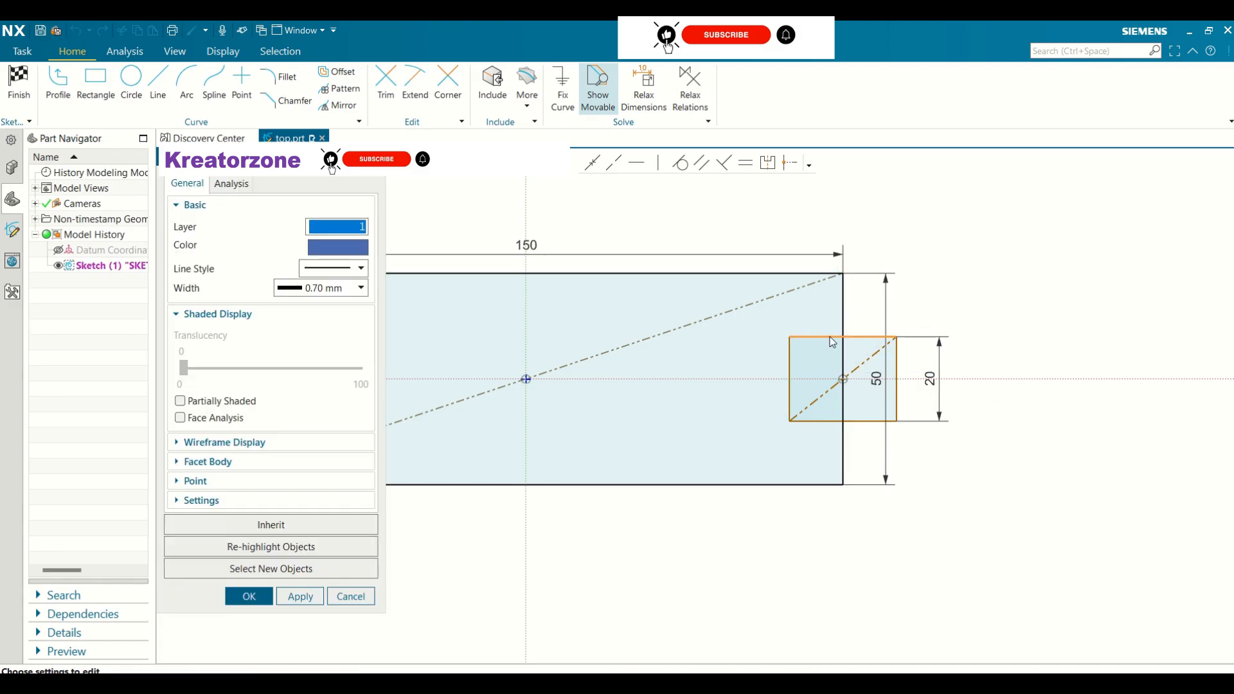
click(351, 596)
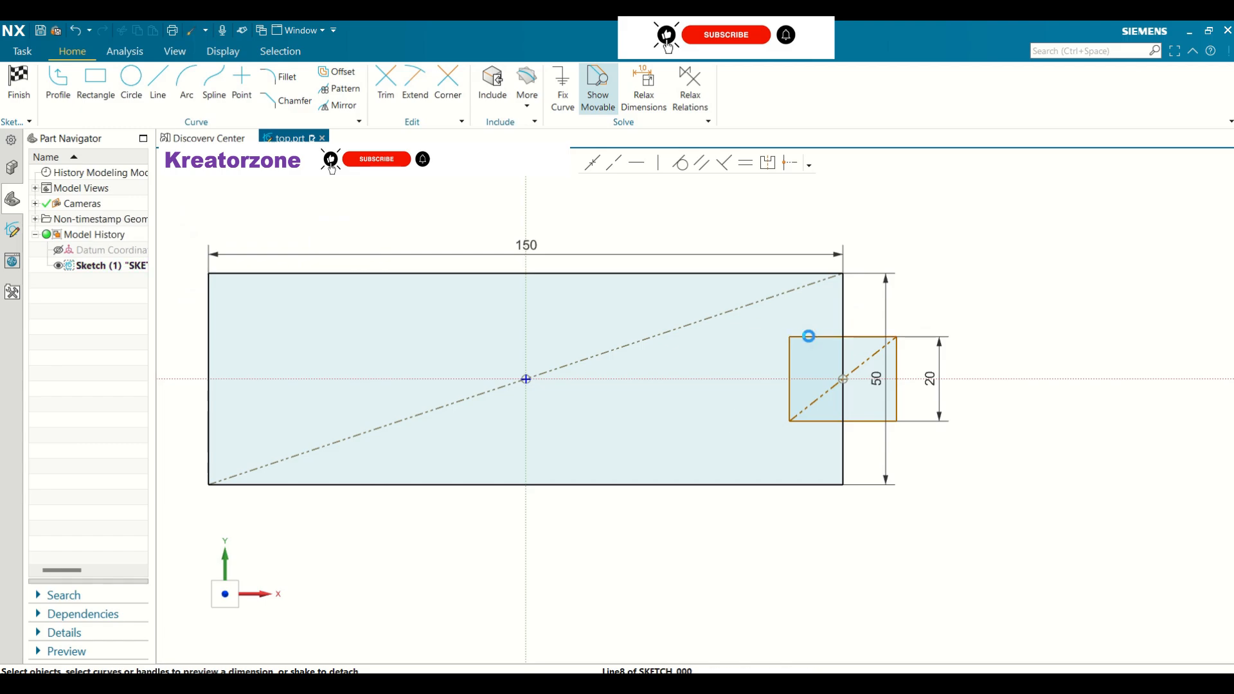
- Dimension the small rectangle's upper side and set its width to 20 mm
click(806, 336)
drag(807, 320, 824, 320)
text(20)
key(Return)
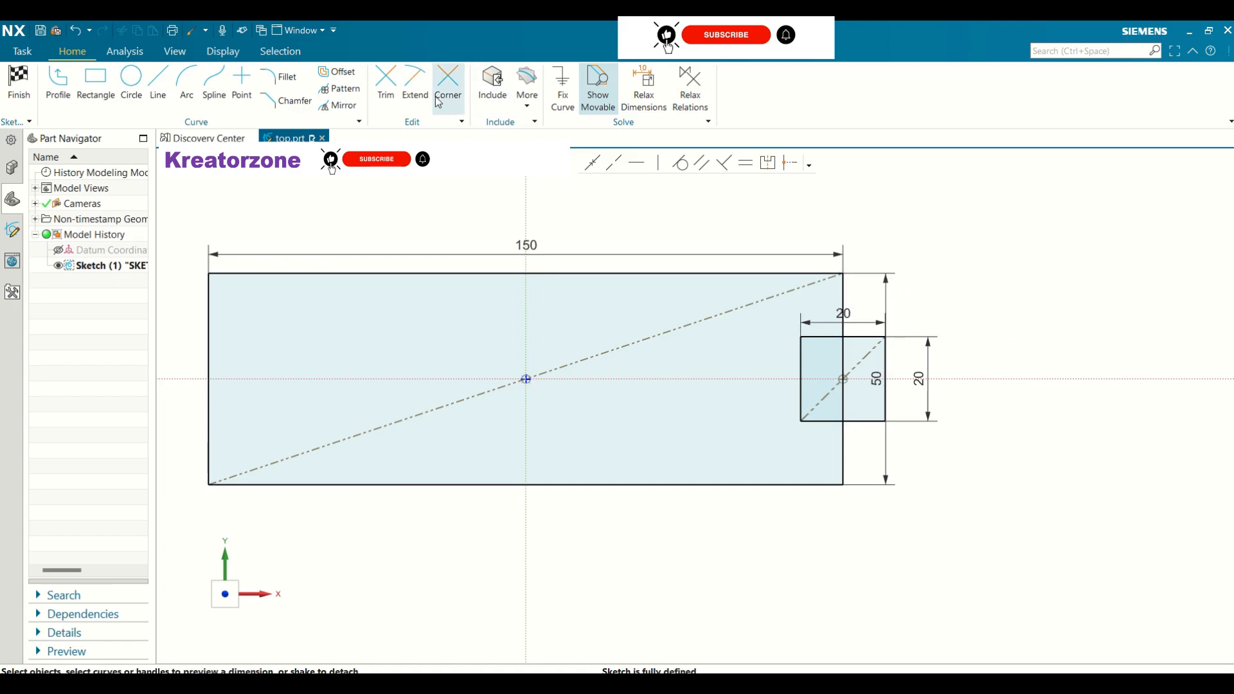
- Trim the small square's portion outside the large rectangle and the right edge segments inside it, leaving an open notch
click(389, 97)
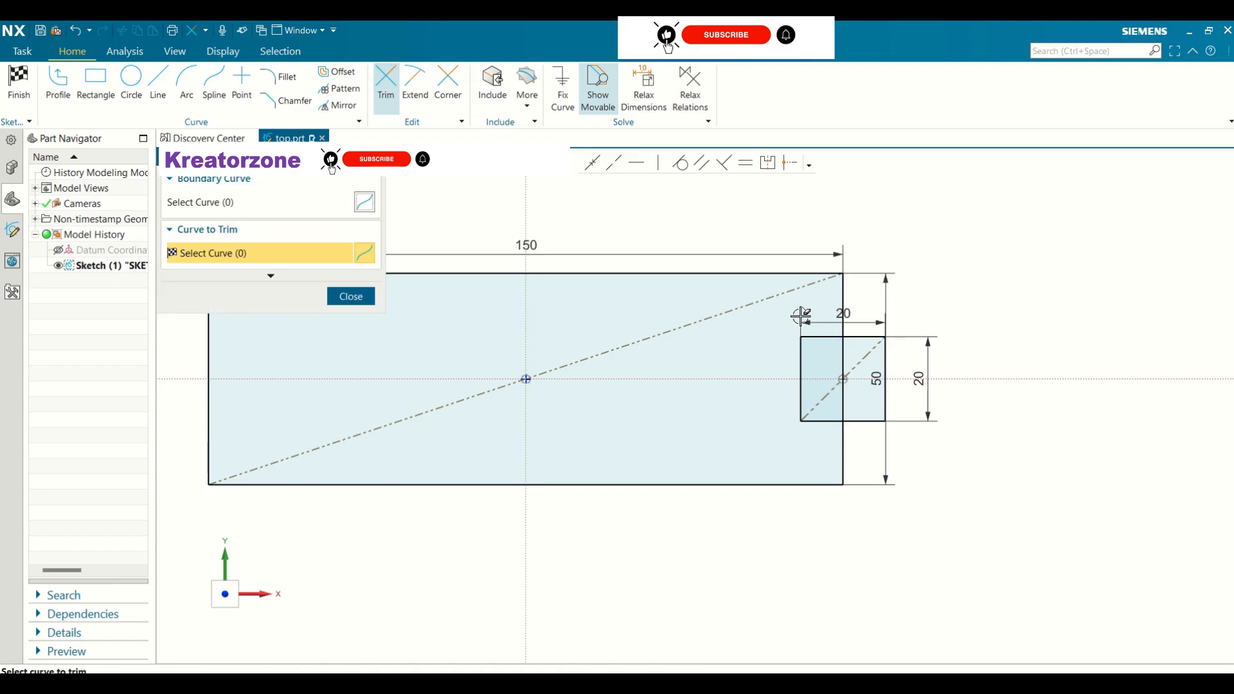
click(869, 336)
click(884, 373)
click(867, 421)
click(843, 402)
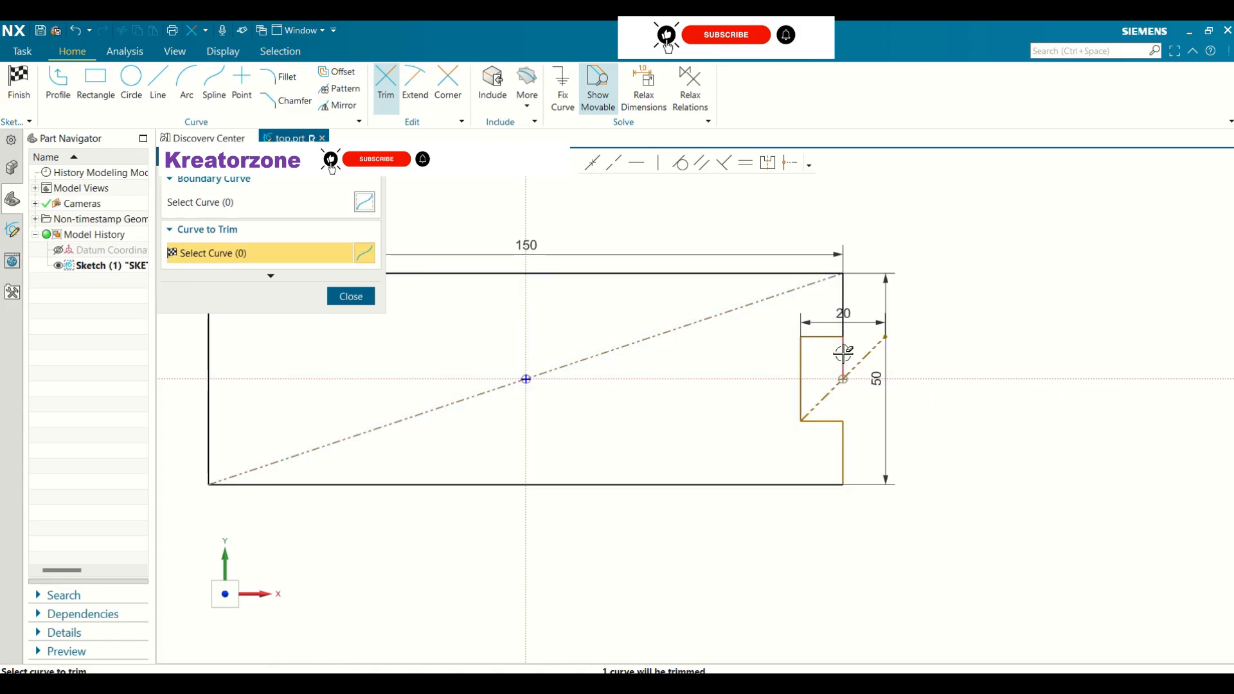
click(843, 352)
scroll(1042, 348, up, 1)
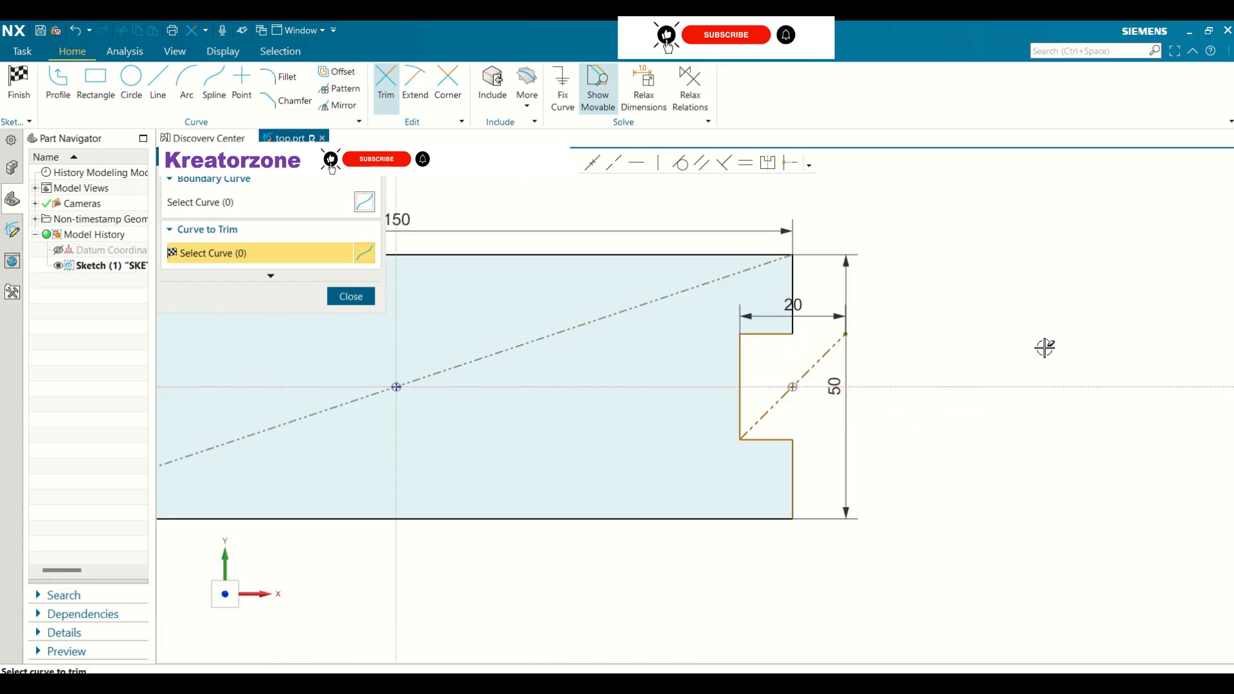
scroll(1041, 348, down, 3)
click(349, 296)
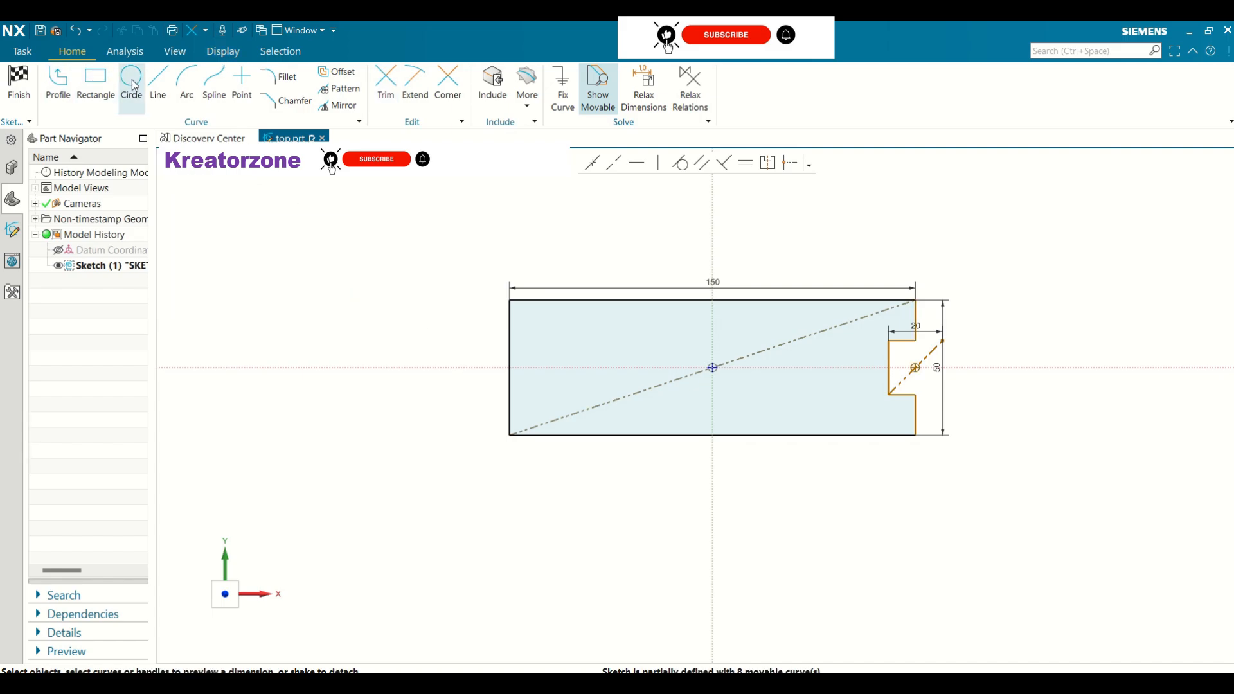
- Draw a 20 mm by 20 mm centre rectangle at the midpoint of the large rectangle's left edge
click(95, 87)
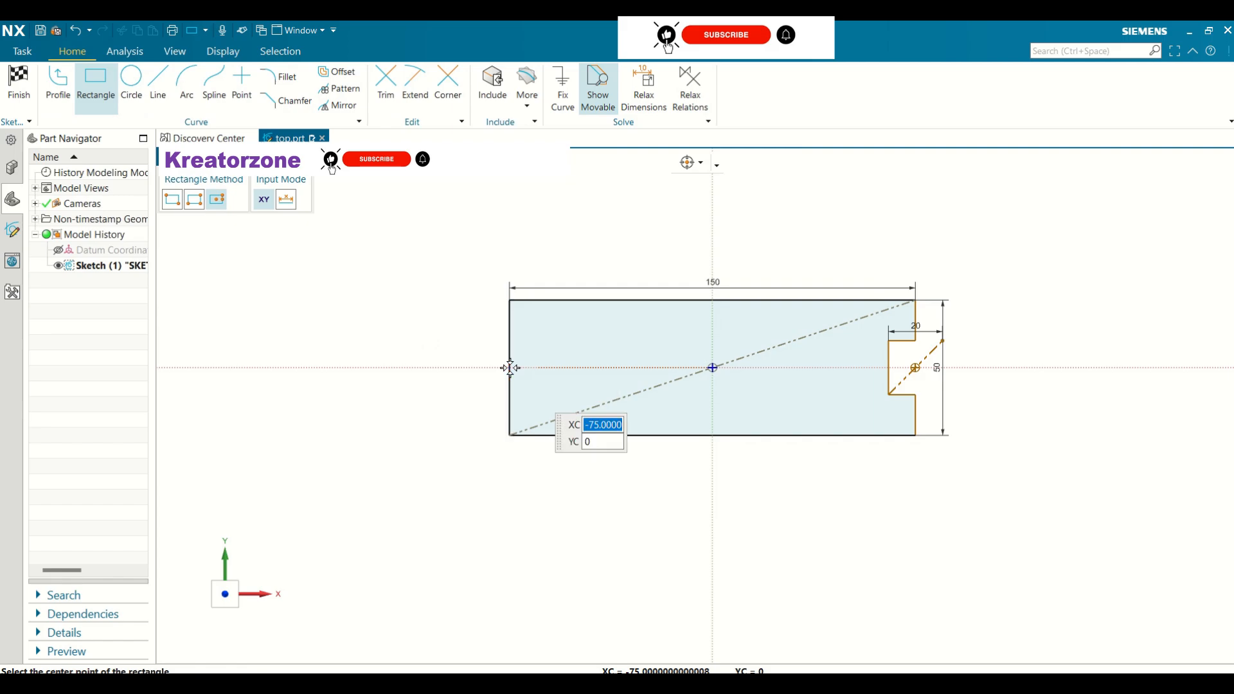
click(510, 367)
click(535, 363)
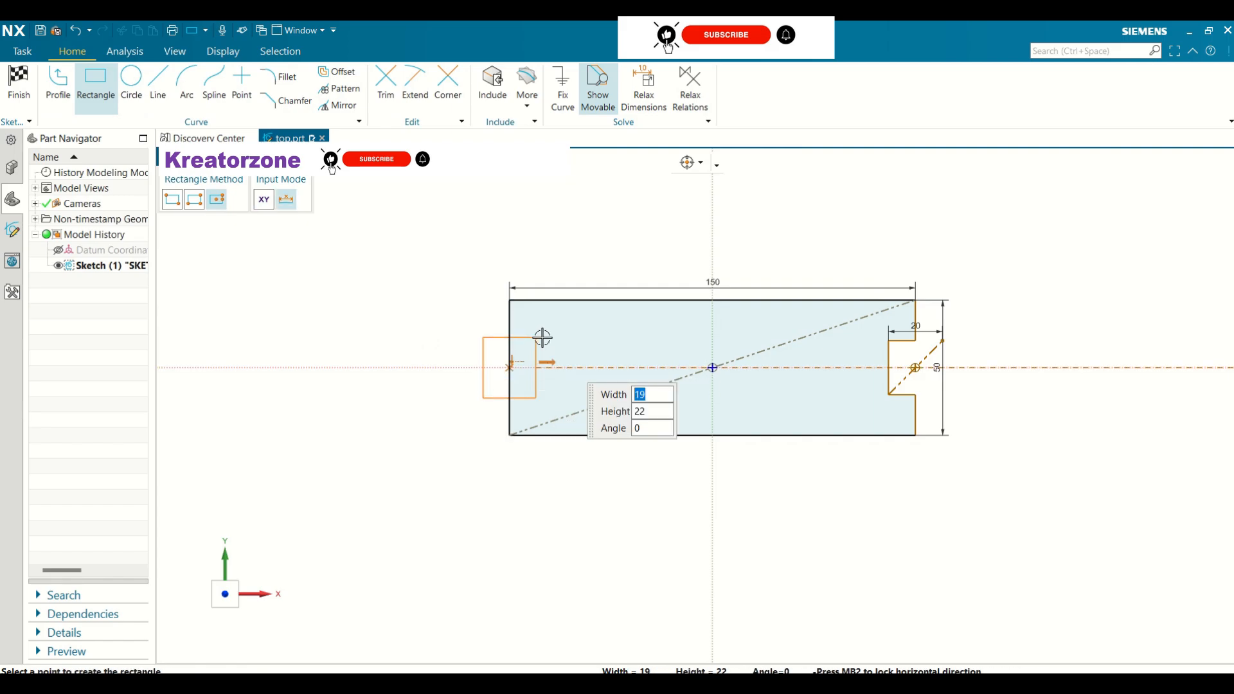
text(20)
key(Tab)
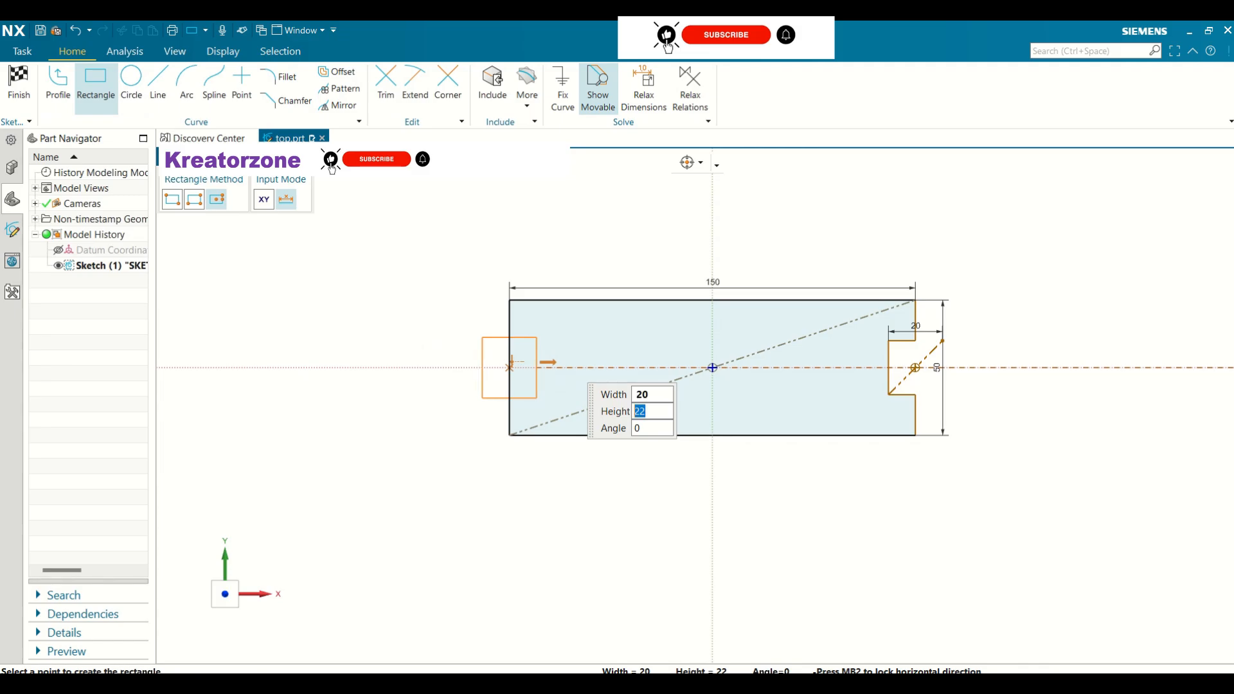
key(Tab)
click(509, 368)
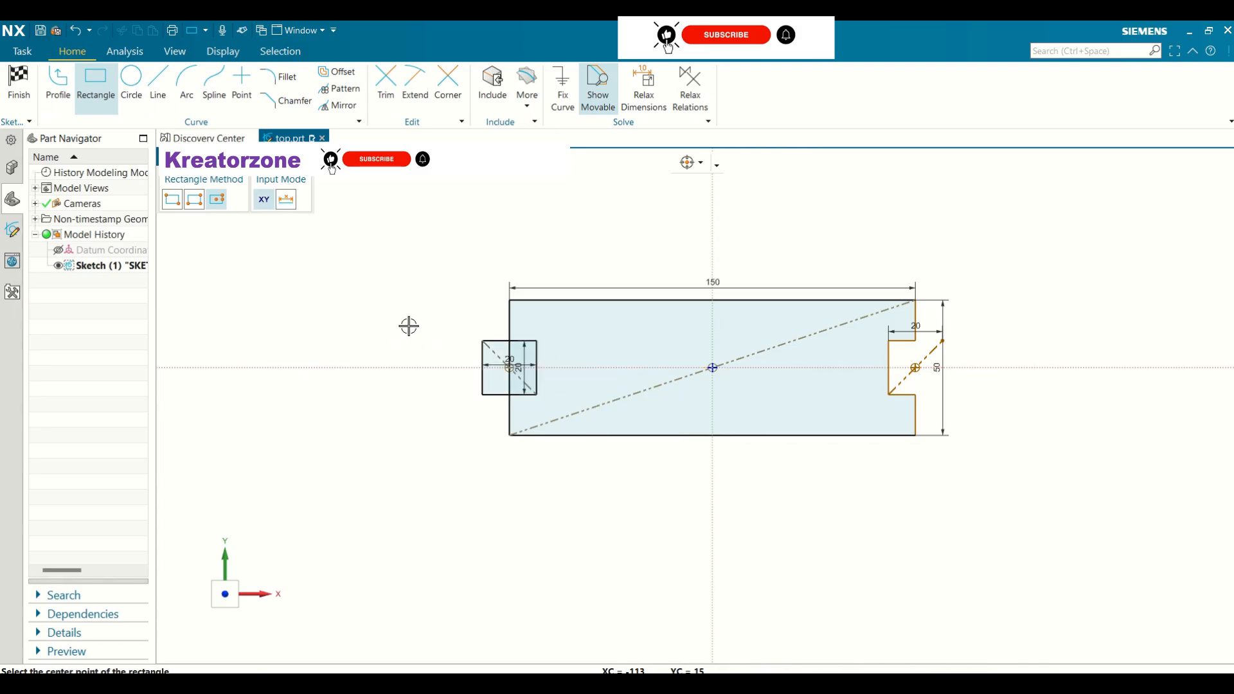
- Trim the left square's outer portion and the large rectangle's left edge segment inside it, leaving an open notch
click(386, 84)
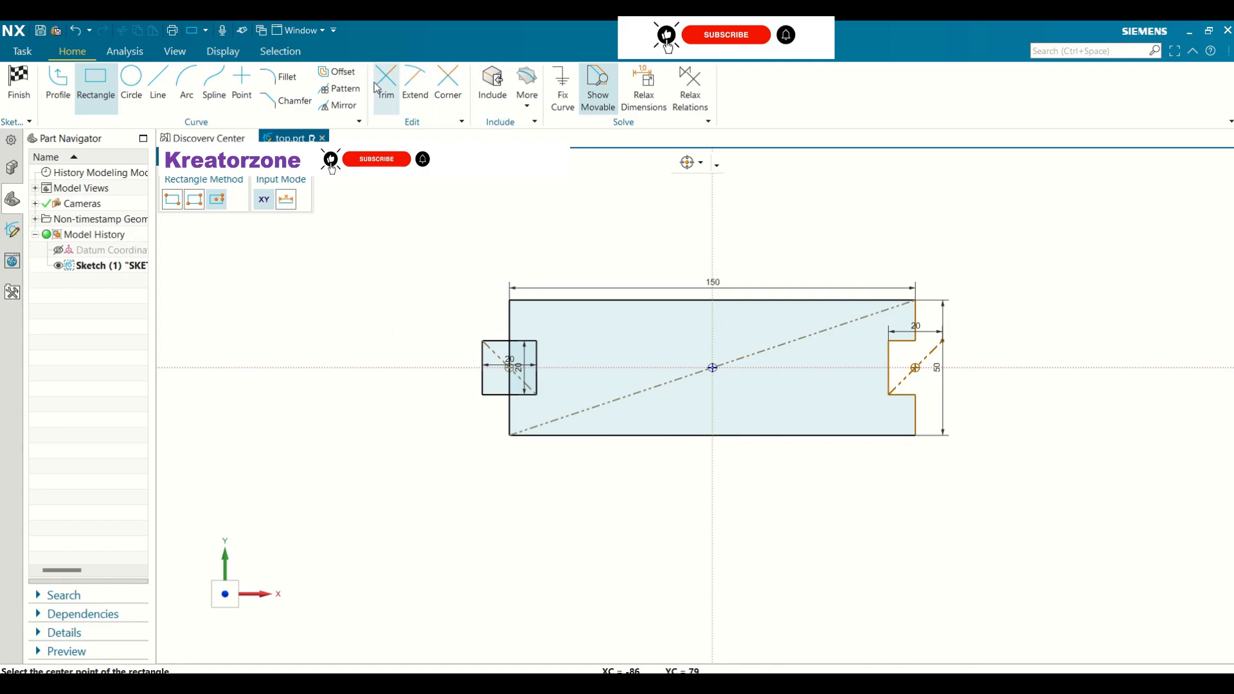
scroll(492, 365, up, 3)
click(474, 338)
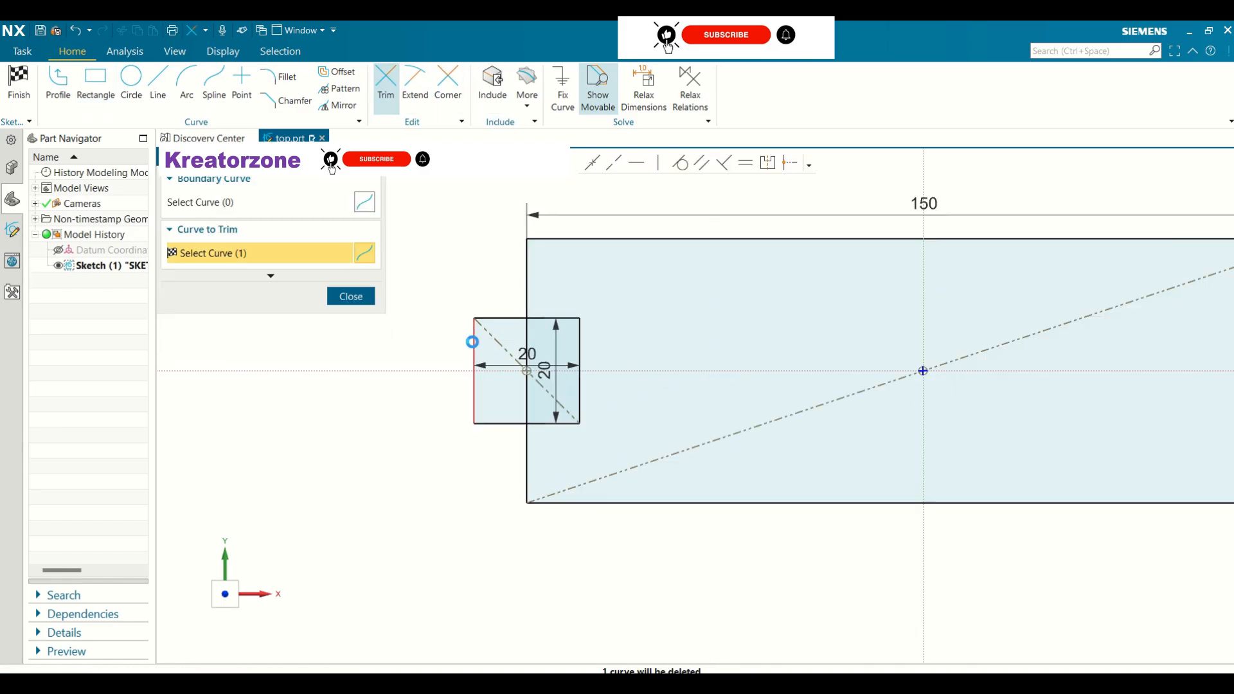
click(490, 318)
click(505, 423)
click(527, 389)
scroll(496, 421, up, 2)
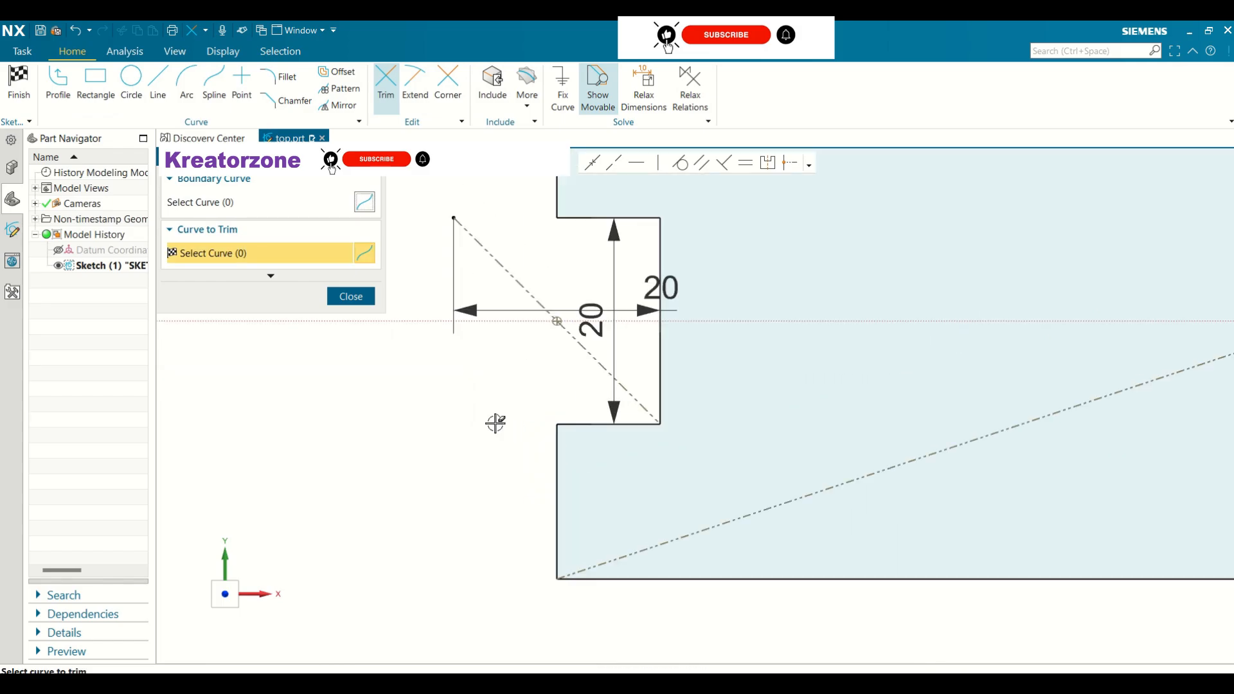
scroll(507, 413, down, 5)
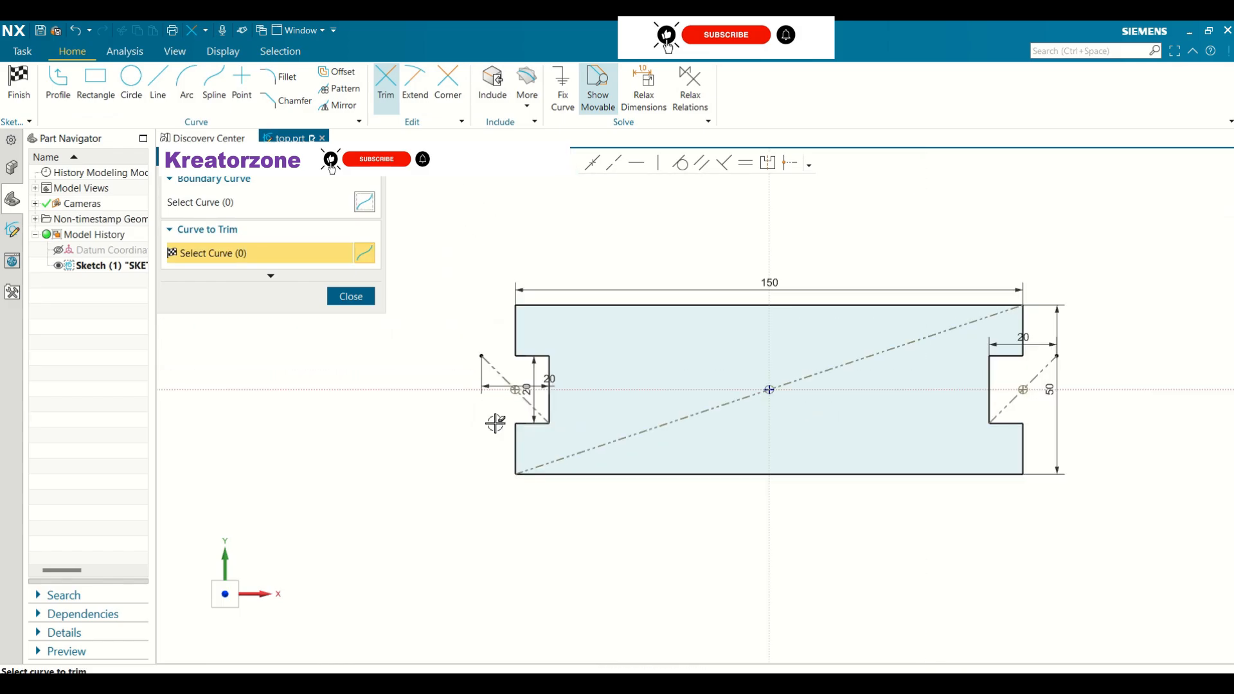
click(341, 295)
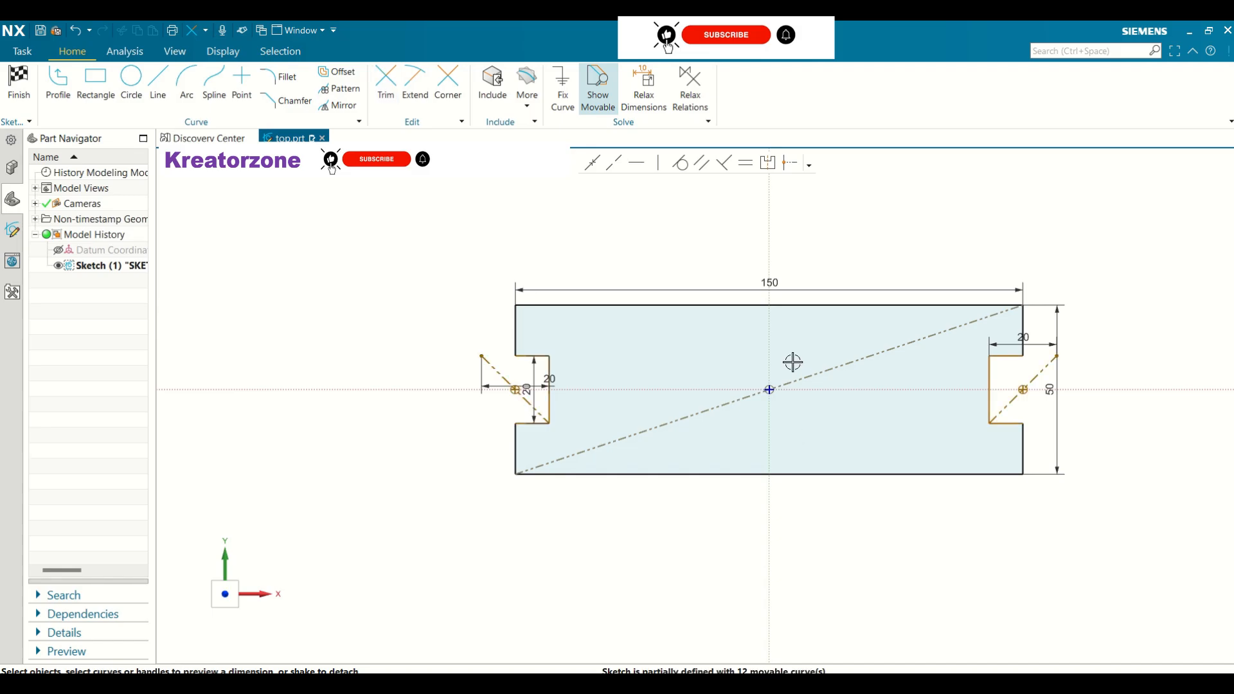
- Finish the sketch and extrude the notched profile 15 mm
click(19, 84)
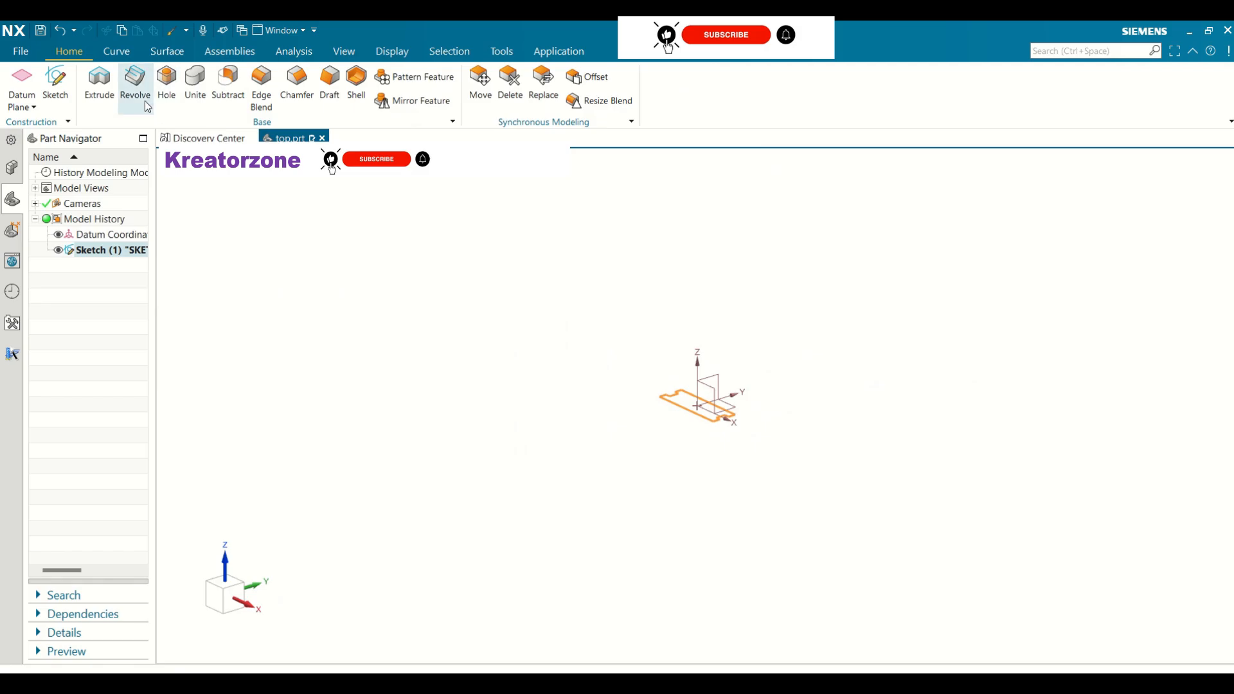
click(100, 83)
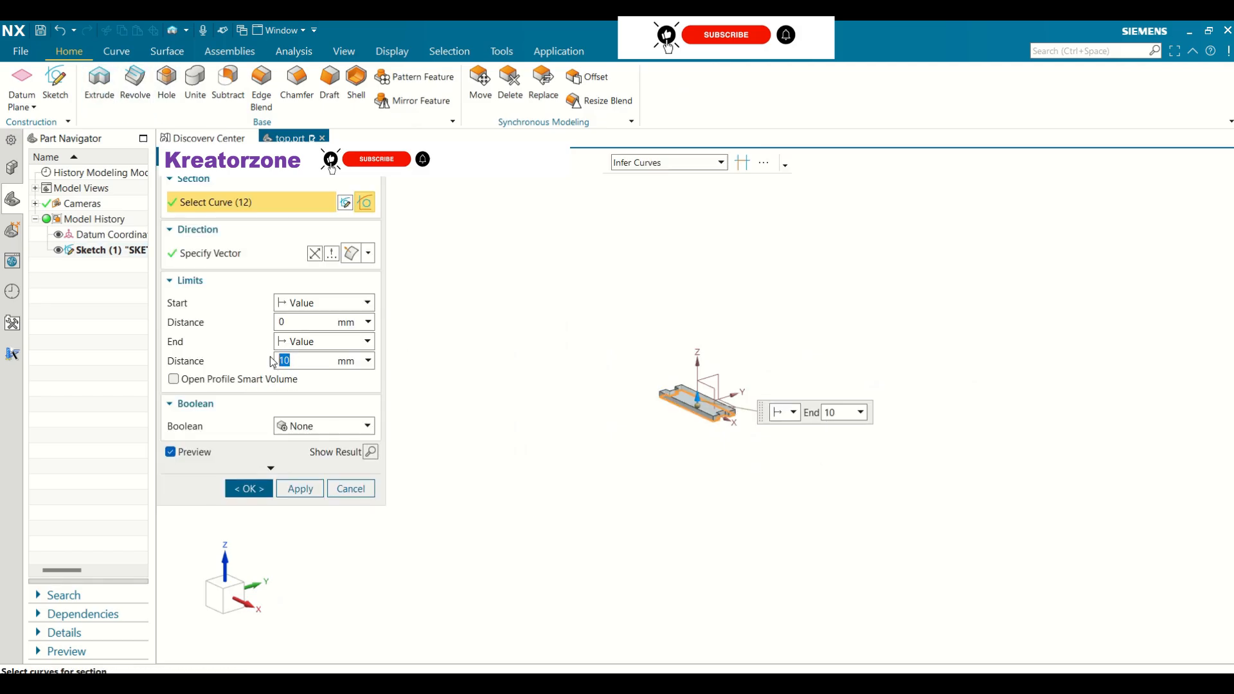
text(5)
key(Return)
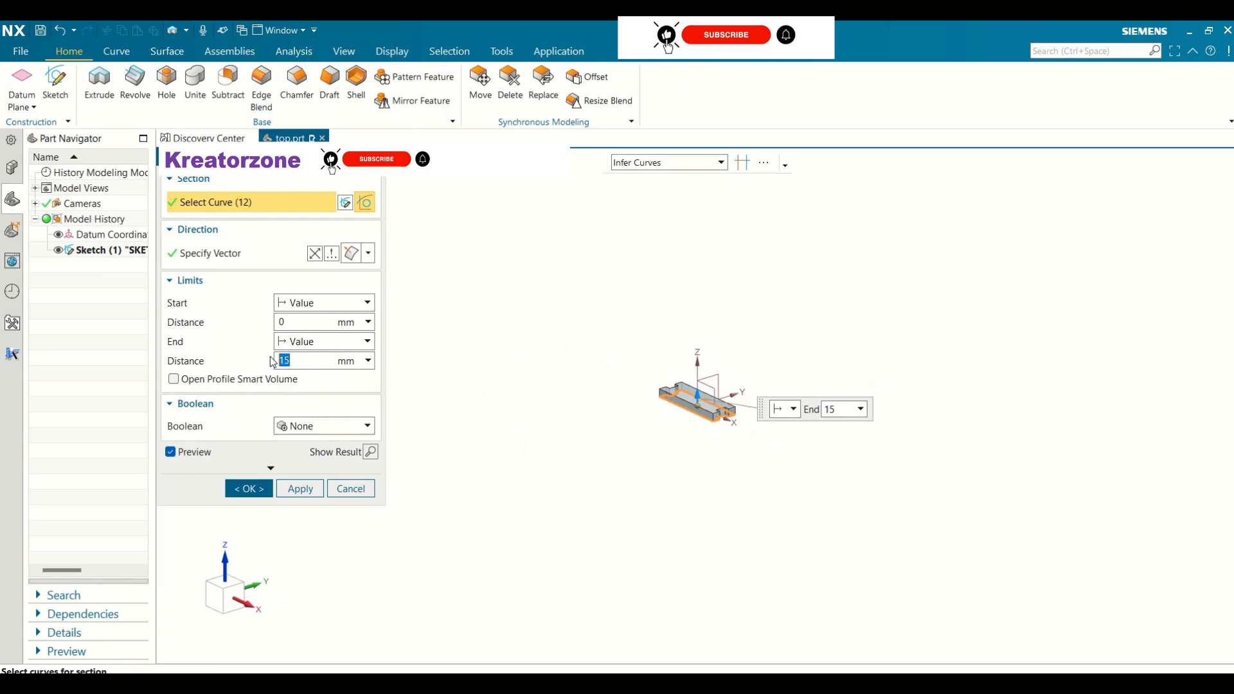
click(249, 489)
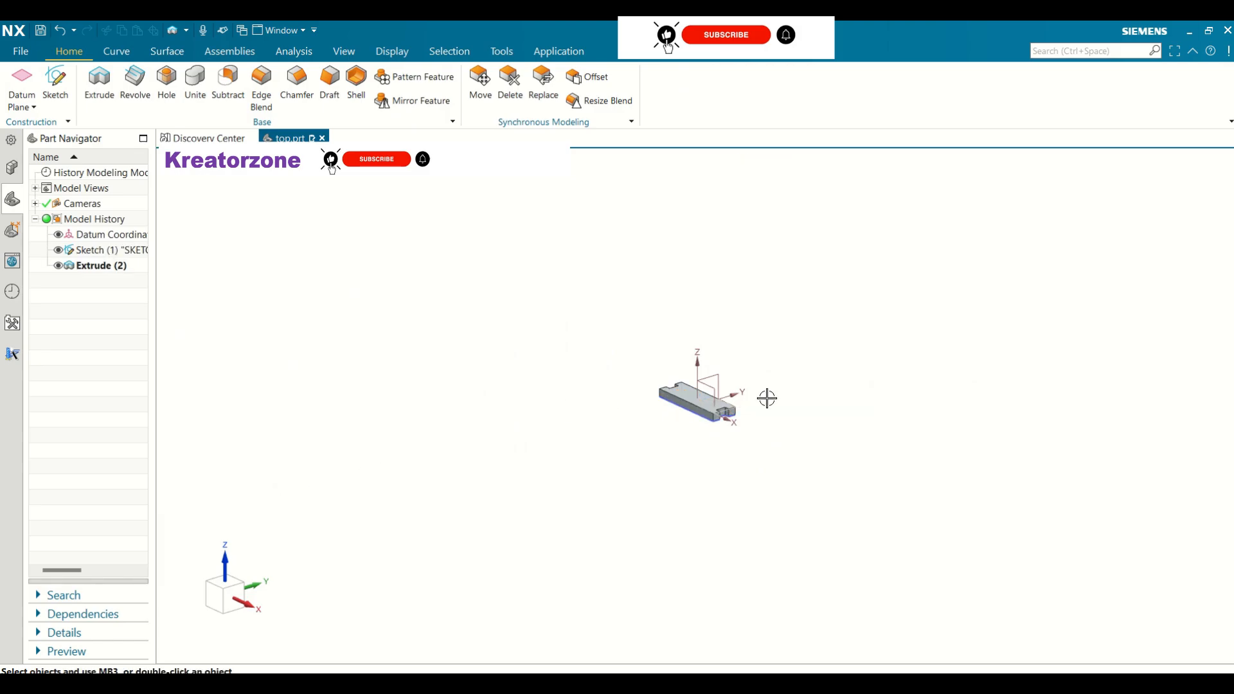
scroll(739, 409, up, 6)
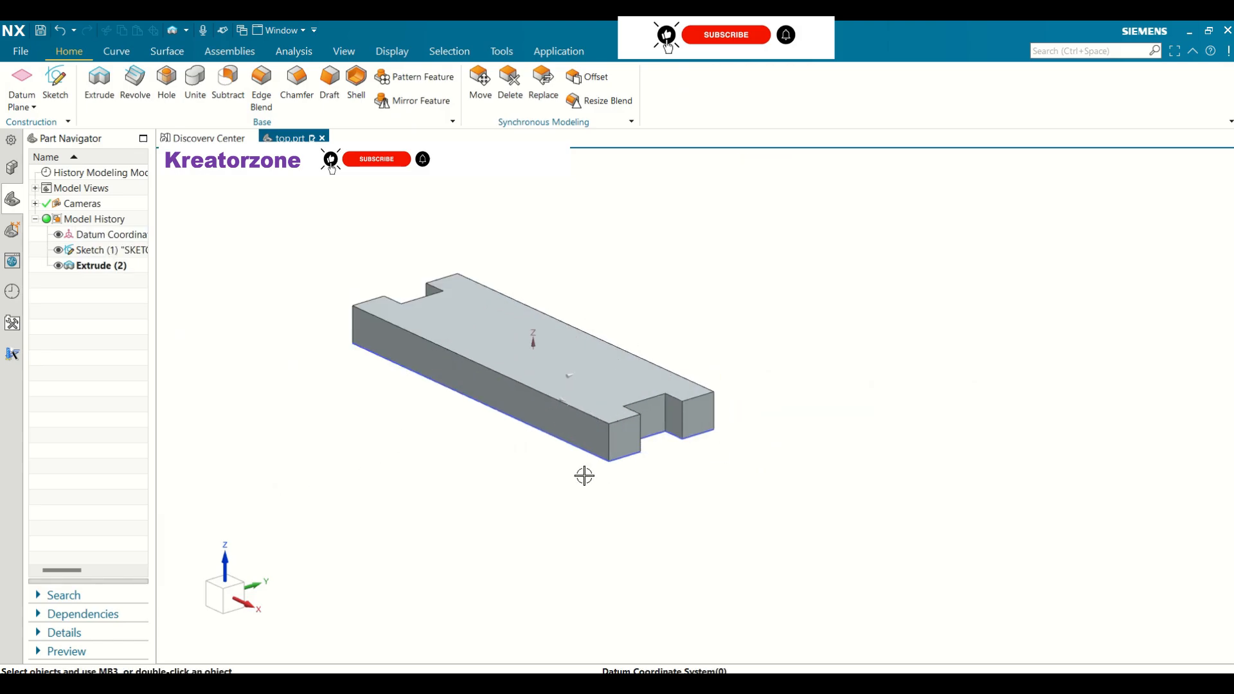
scroll(691, 408, down, 2)
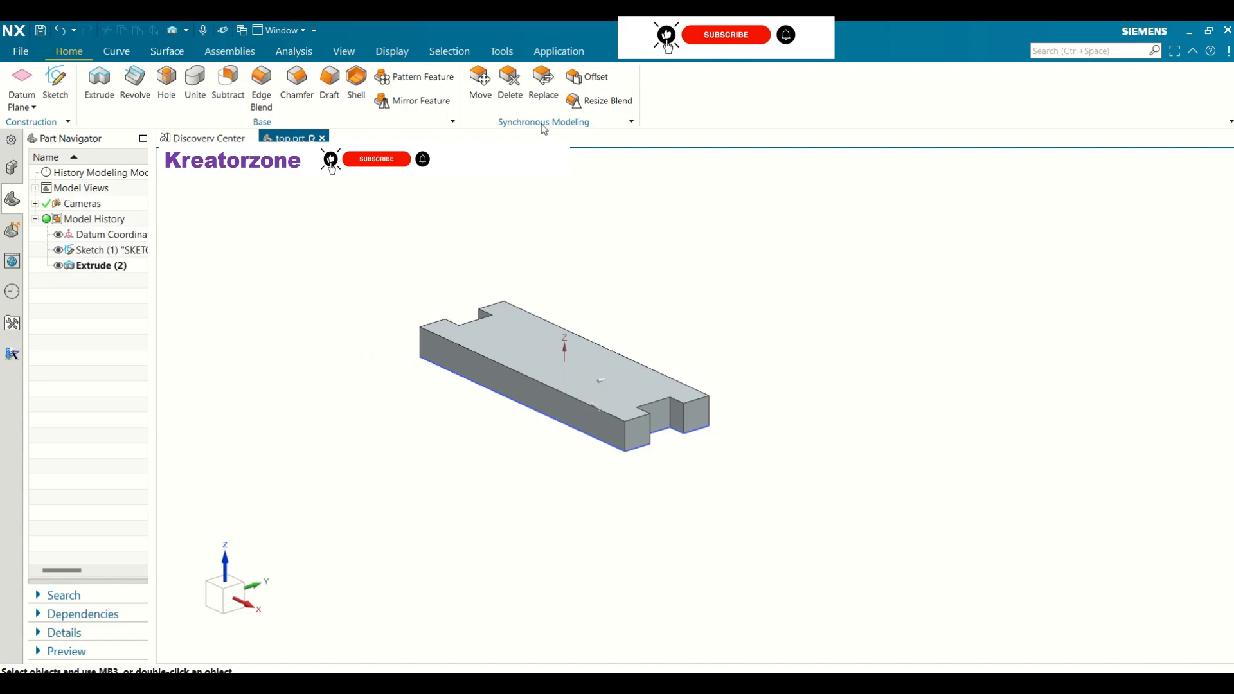
- Change the extruded body's display color to dark blue
click(392, 52)
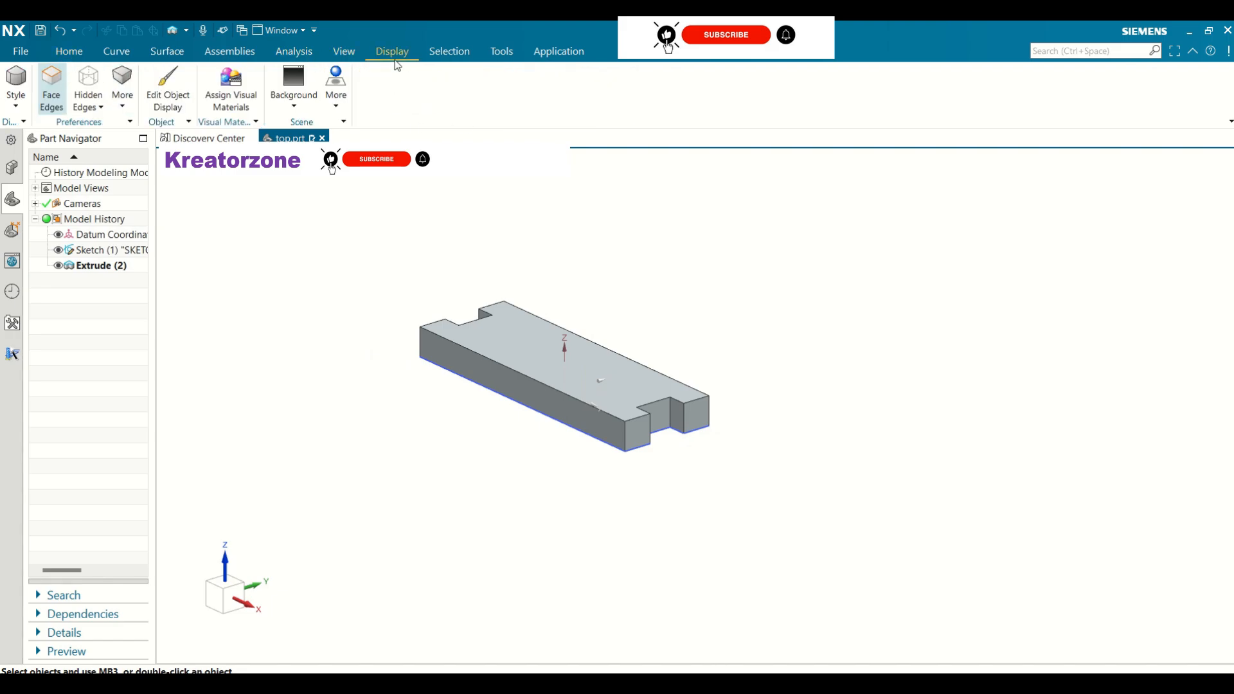
click(170, 97)
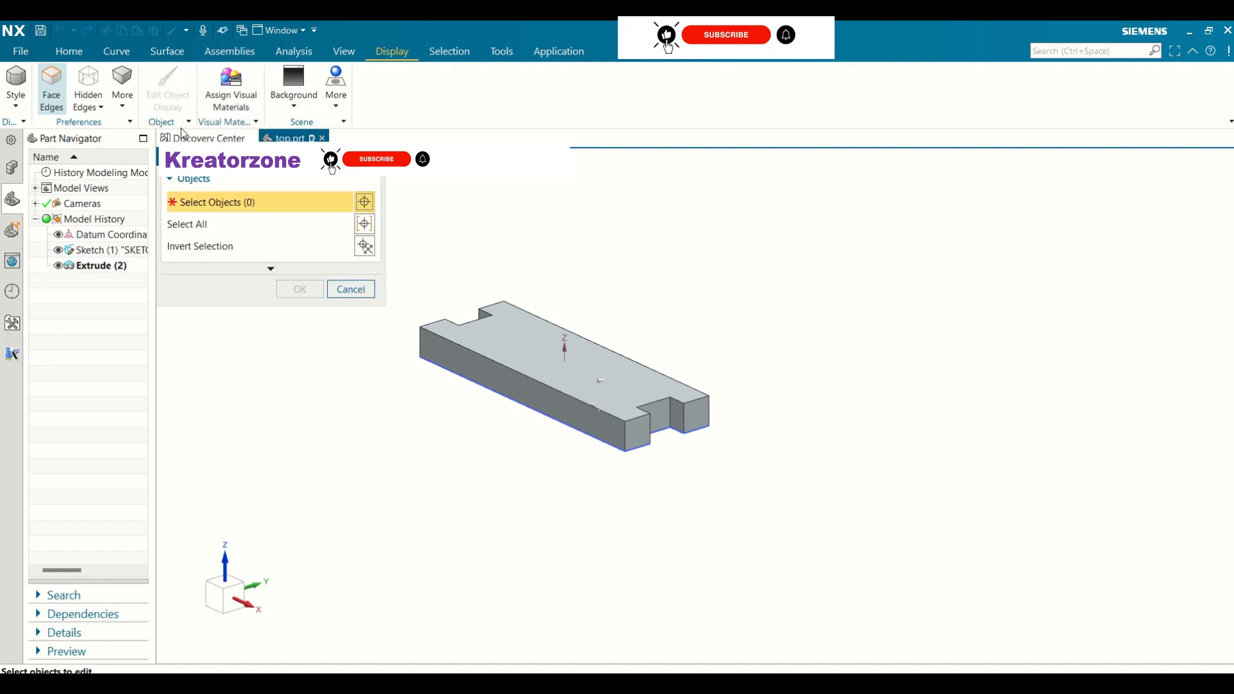
click(510, 353)
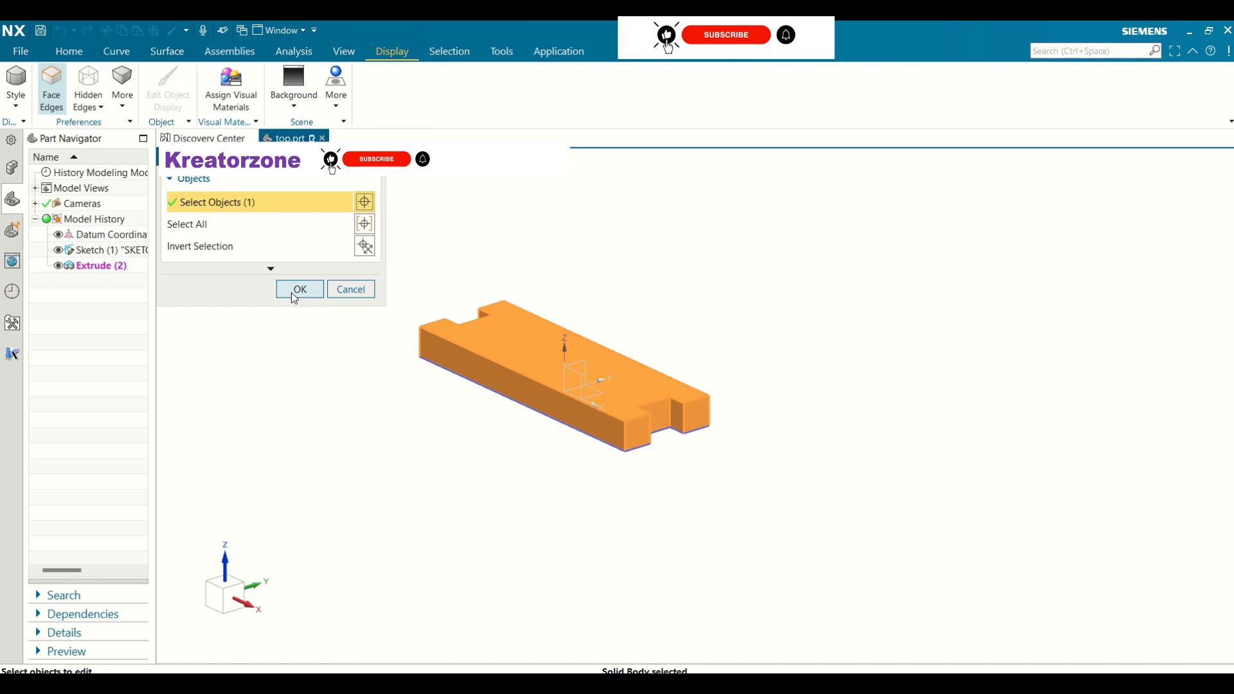
click(297, 289)
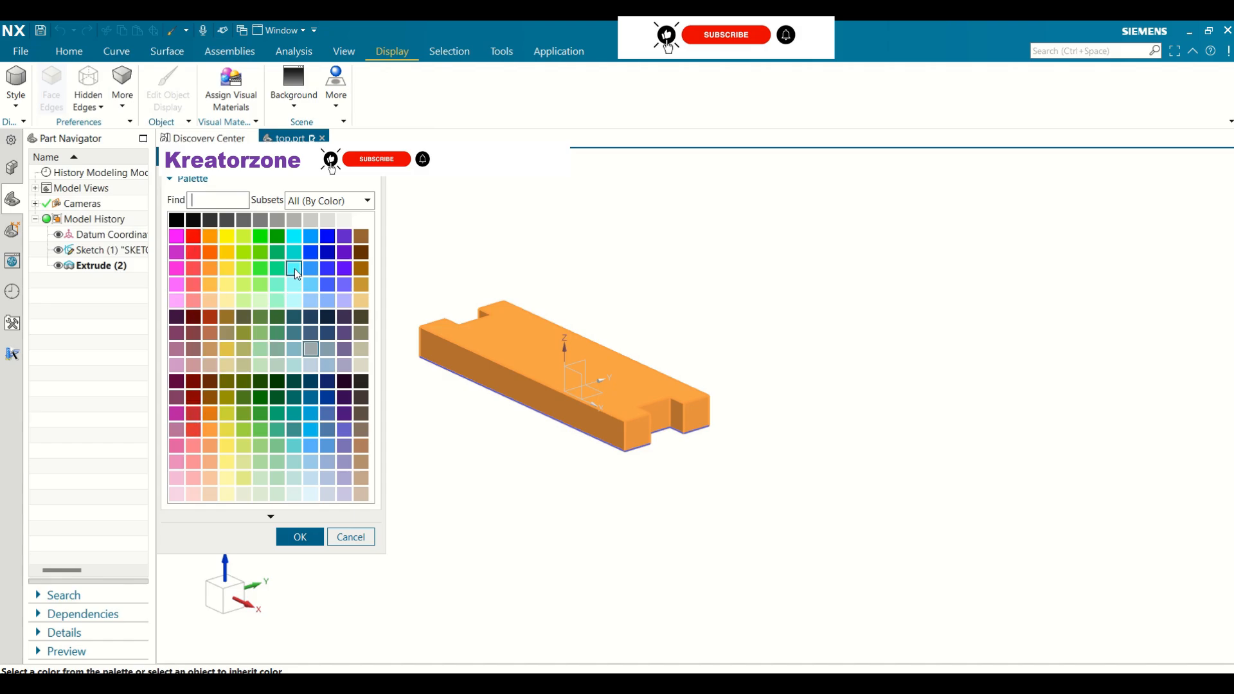
click(328, 255)
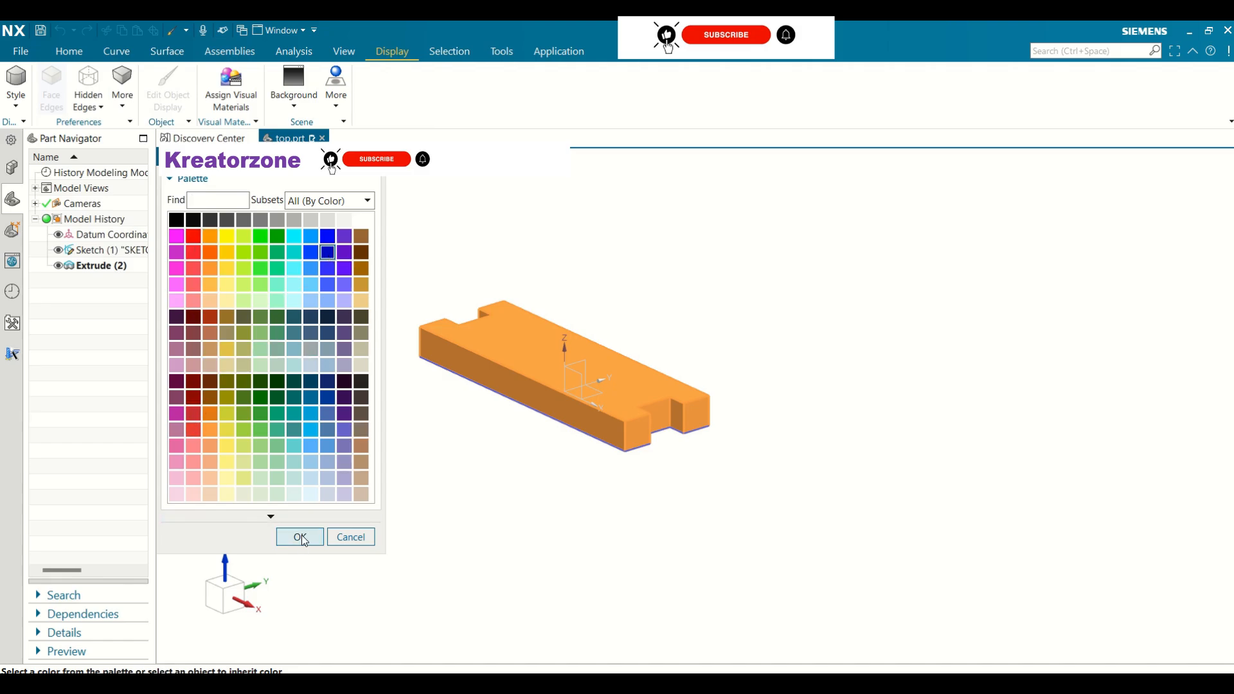
click(301, 537)
click(290, 598)
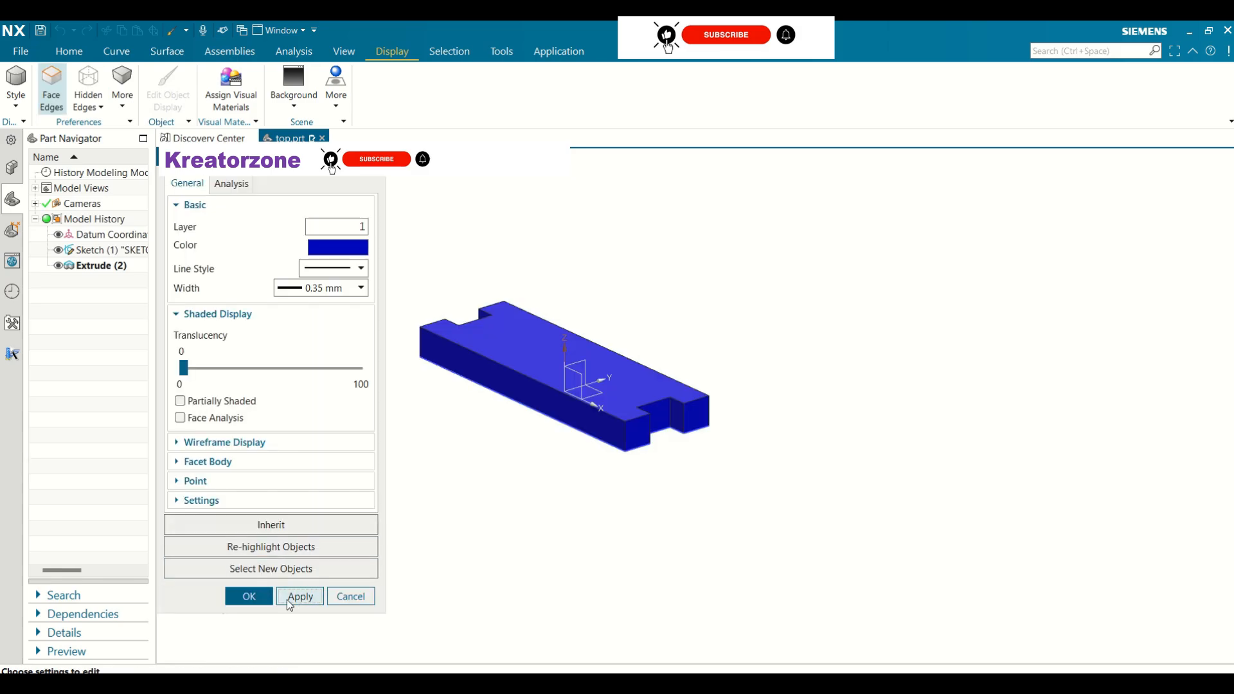
click(249, 596)
scroll(485, 433, up, 5)
middle_drag(600, 423, 655, 469)
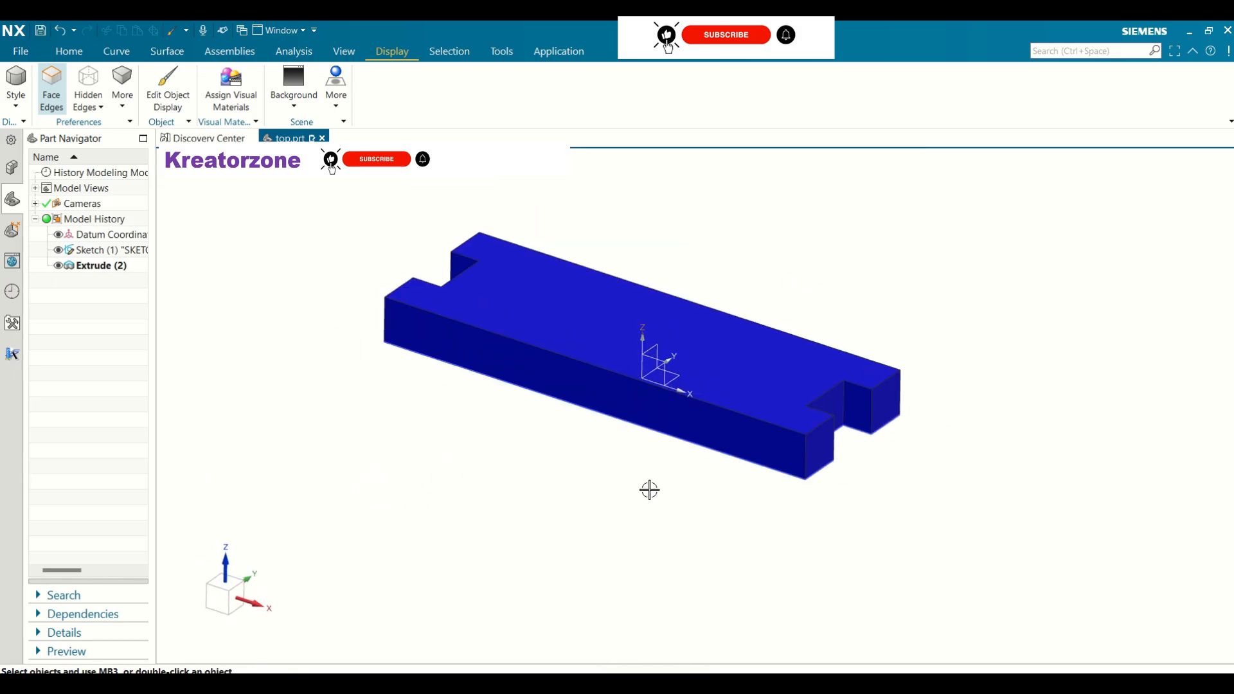
scroll(649, 490, down, 2)
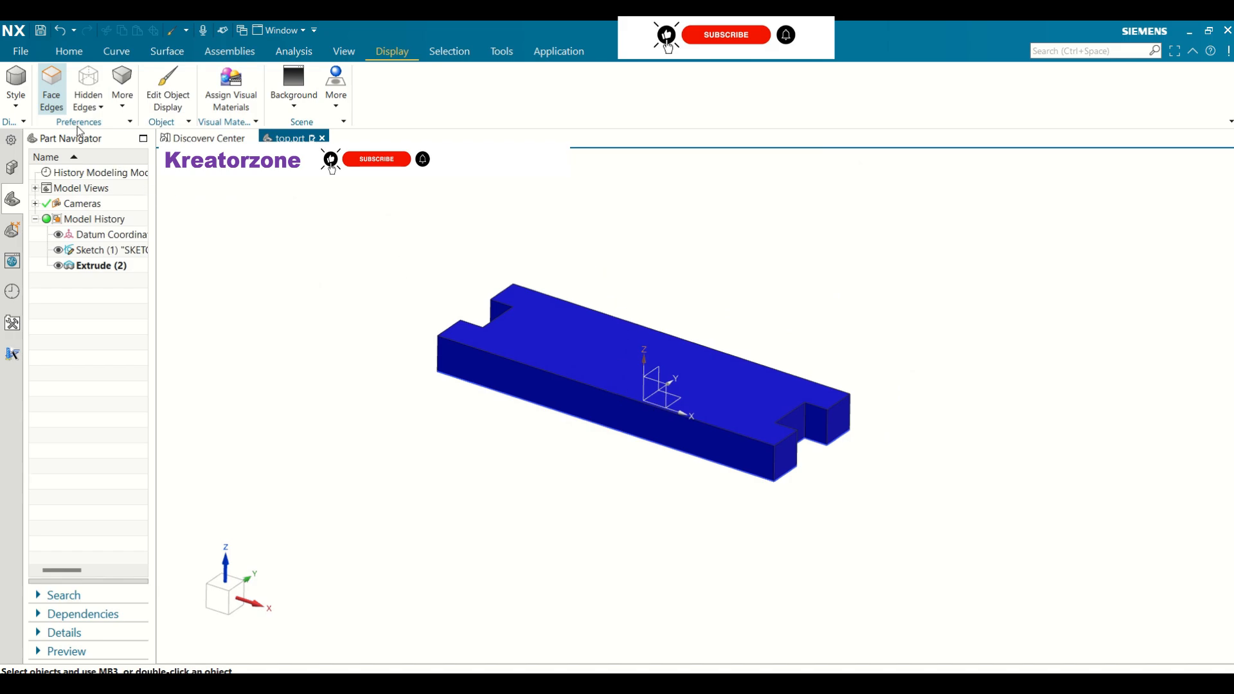
- Save the top part and create a new part from the millimetre Model template named leg
click(39, 30)
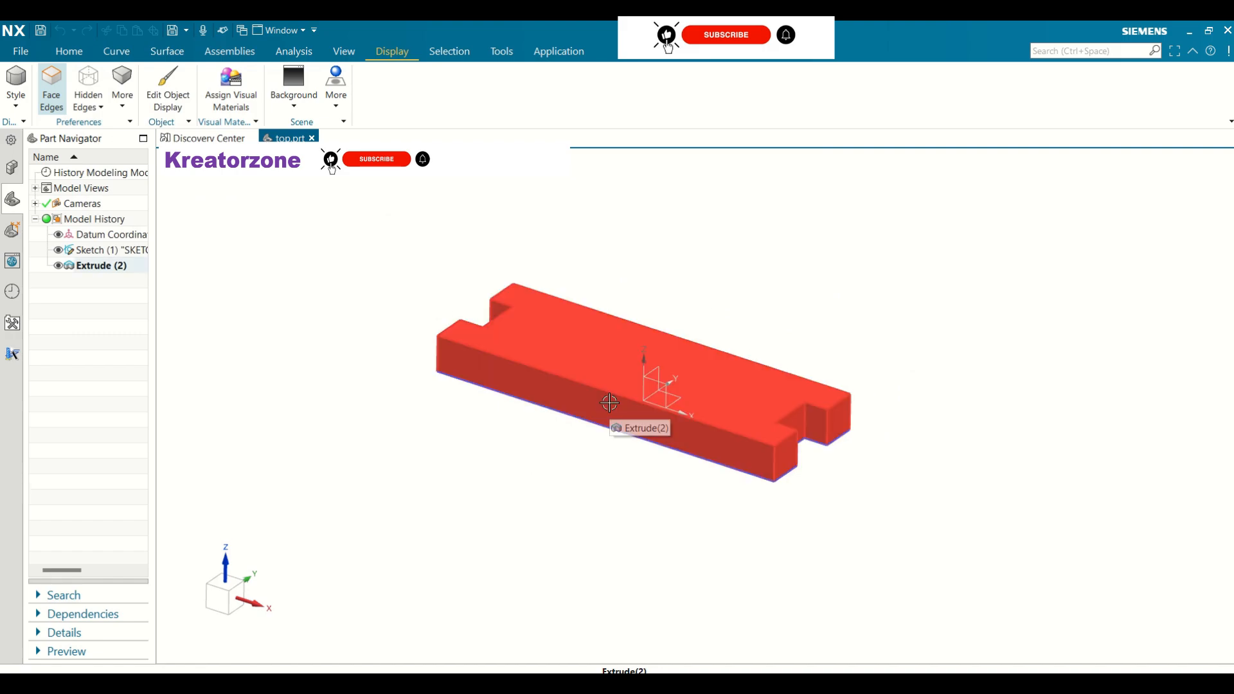
click(68, 51)
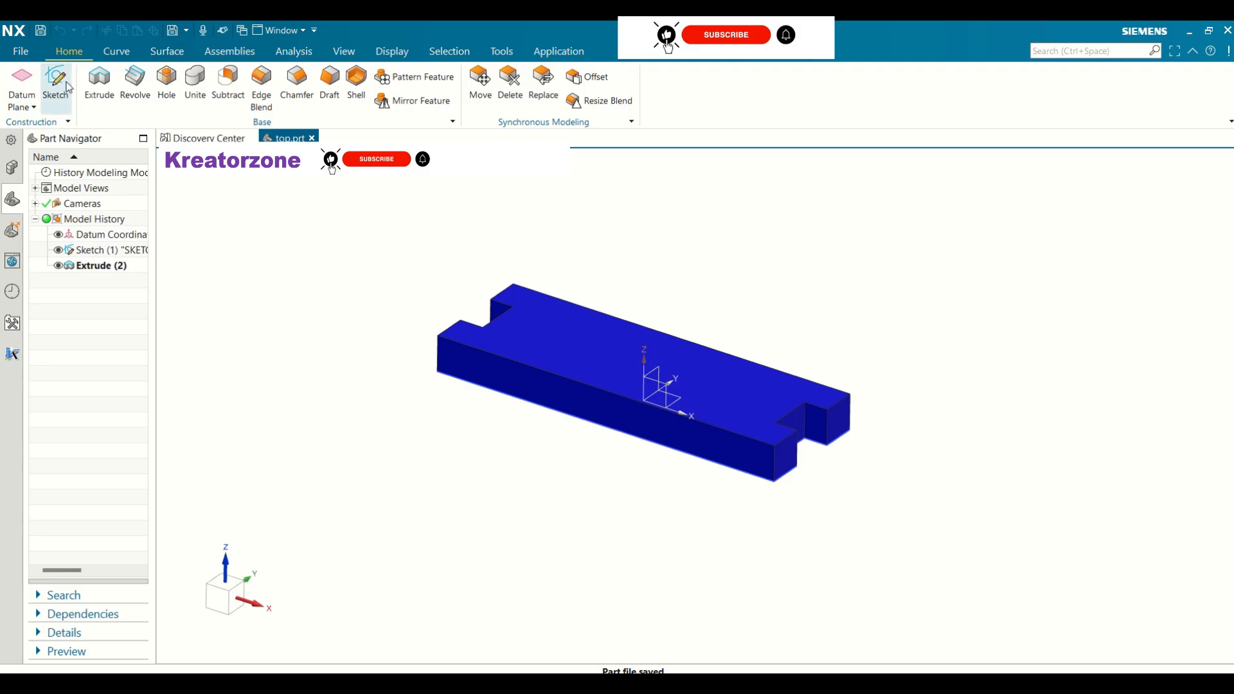
click(22, 52)
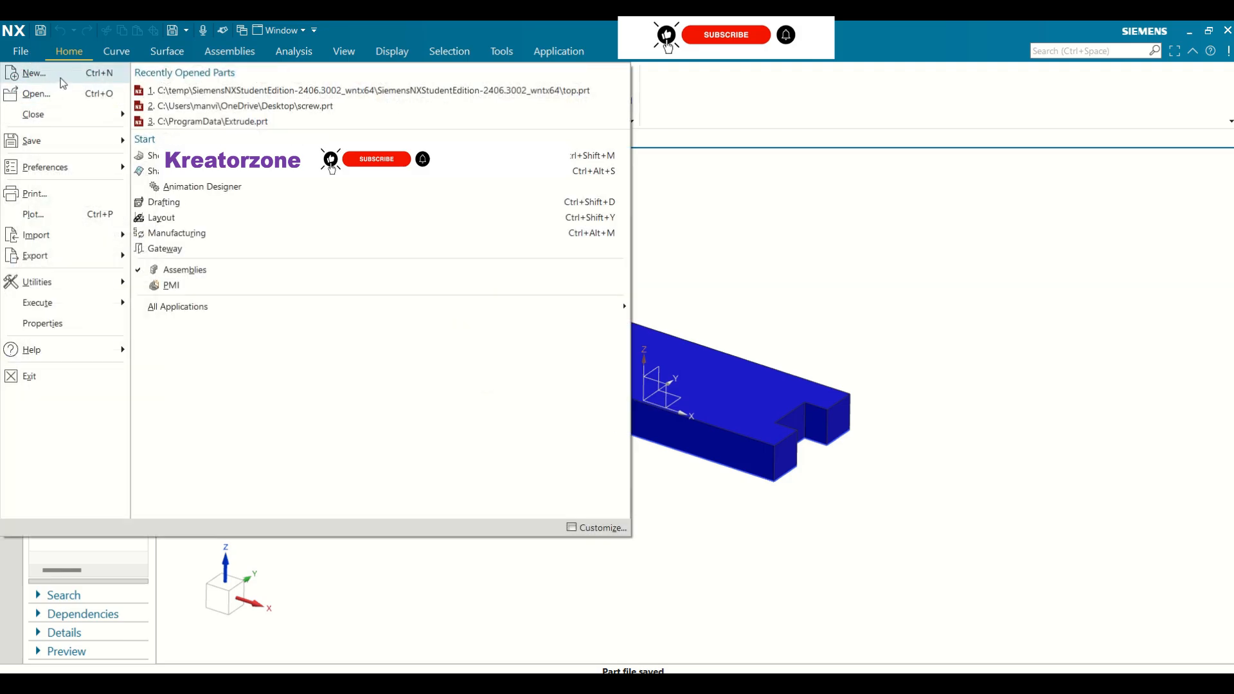
click(62, 79)
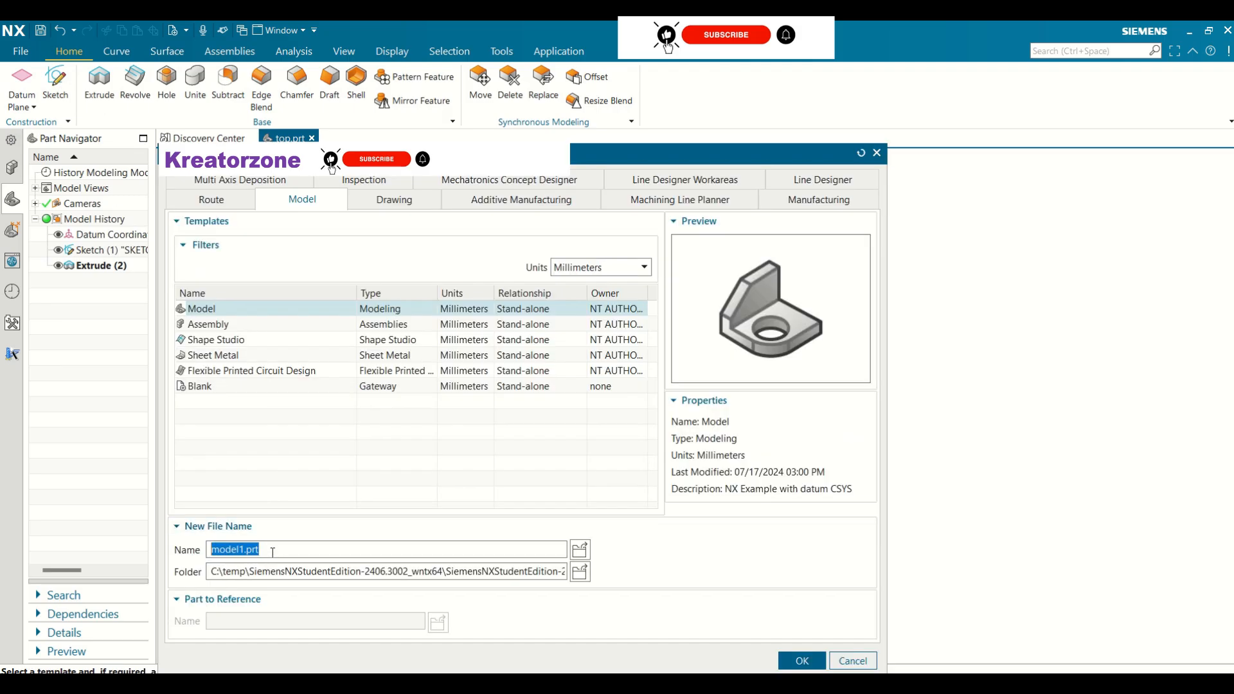
drag(272, 552, 207, 551)
text(leg)
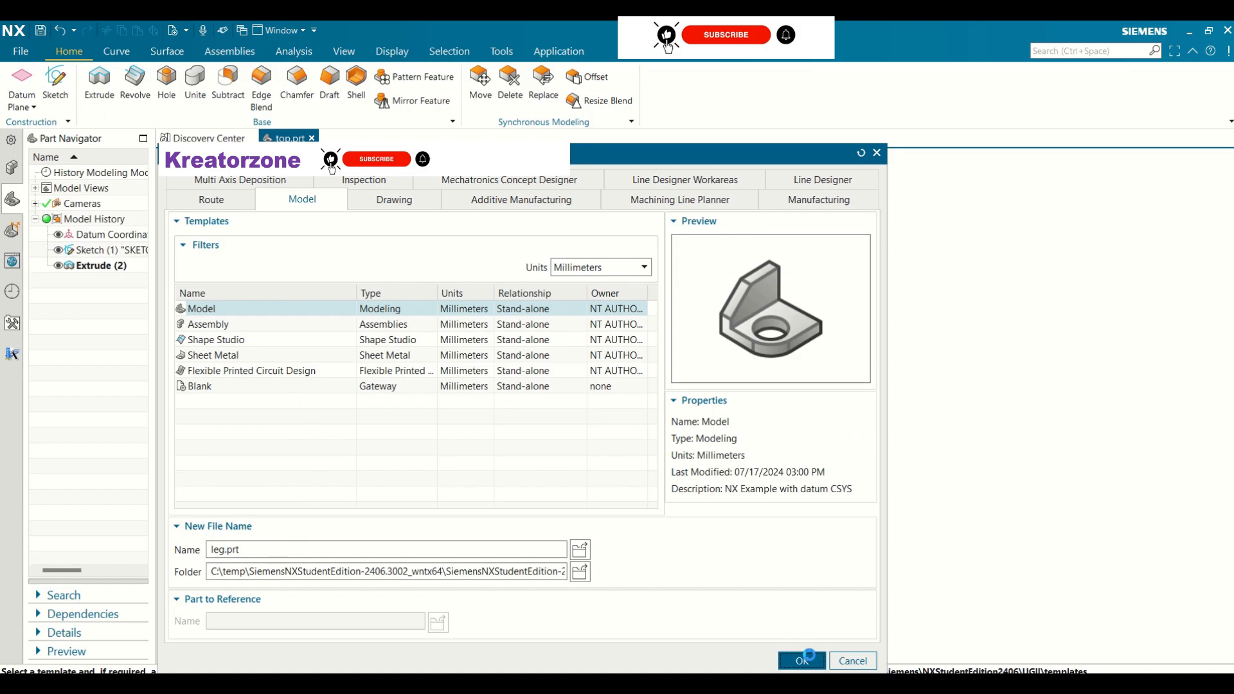
click(801, 660)
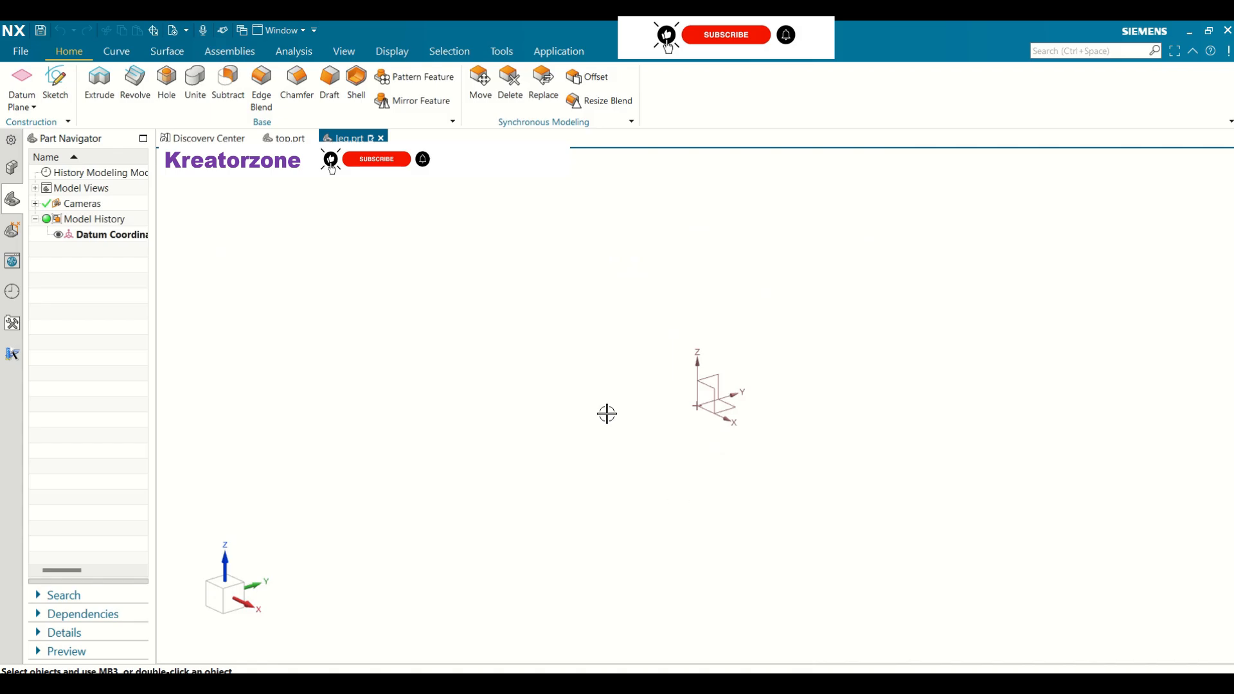
- Start a new sketch on the Right plane
click(57, 97)
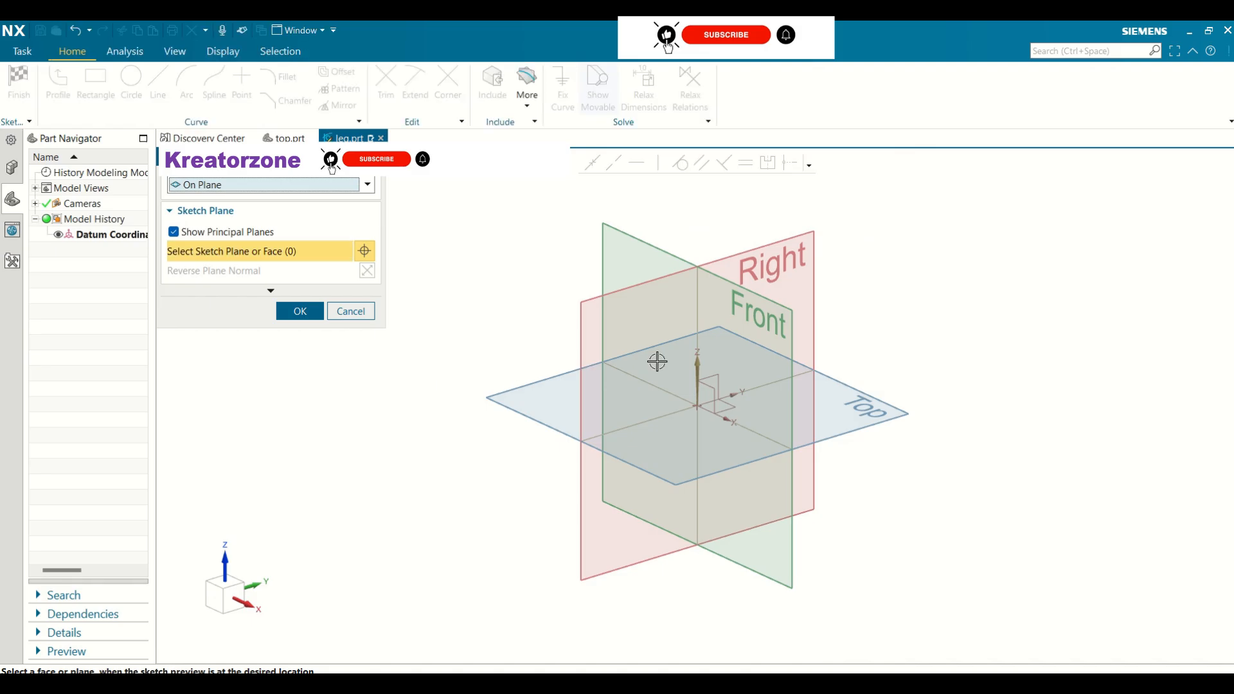
click(765, 384)
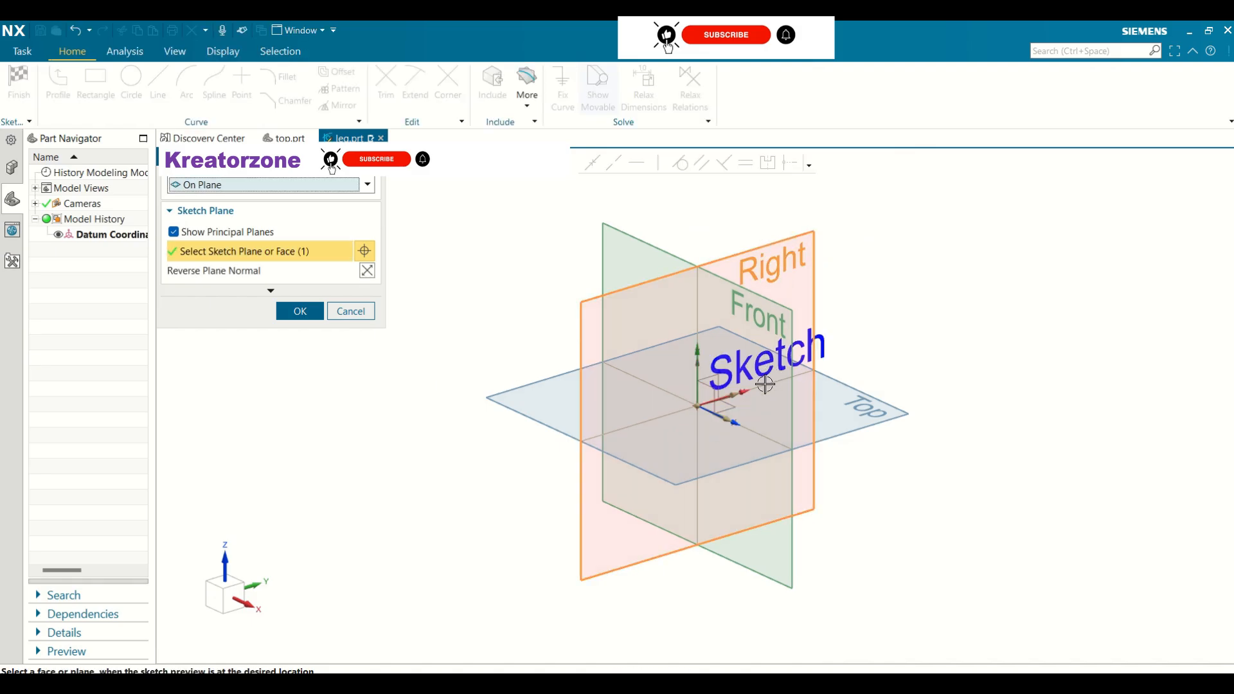
click(302, 310)
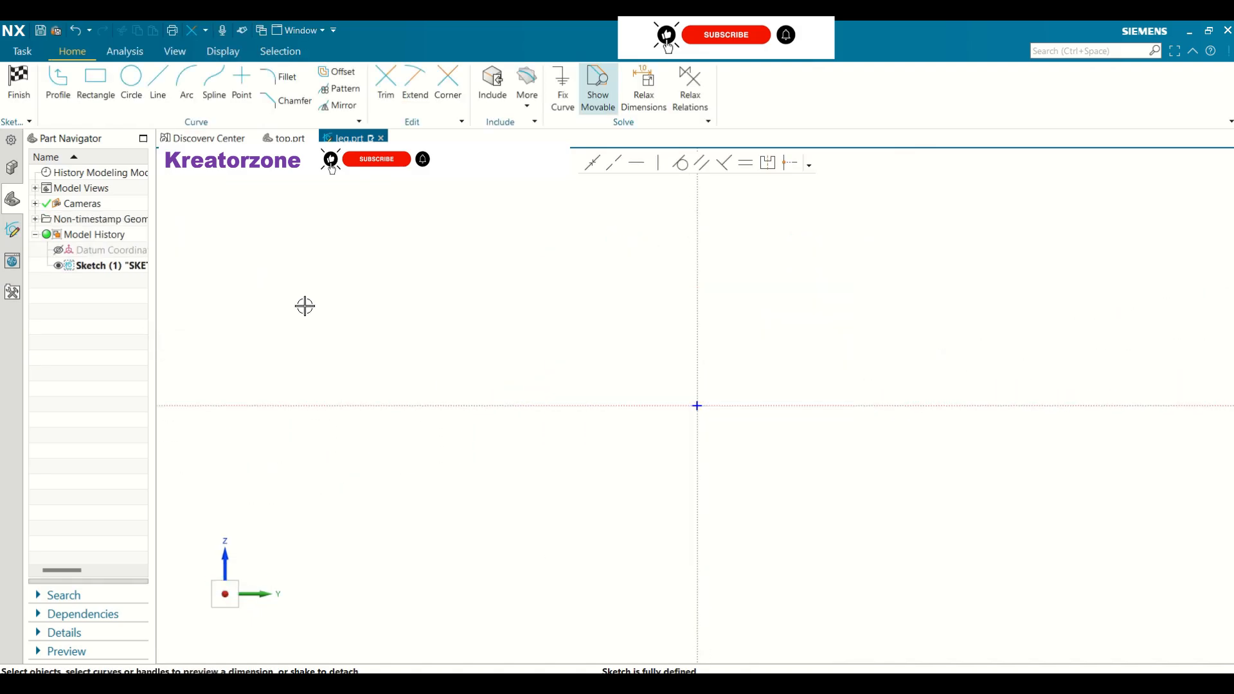
- Draw a 100 mm wide centre rectangle centred on the sketch's vertical axis, above the origin
click(108, 96)
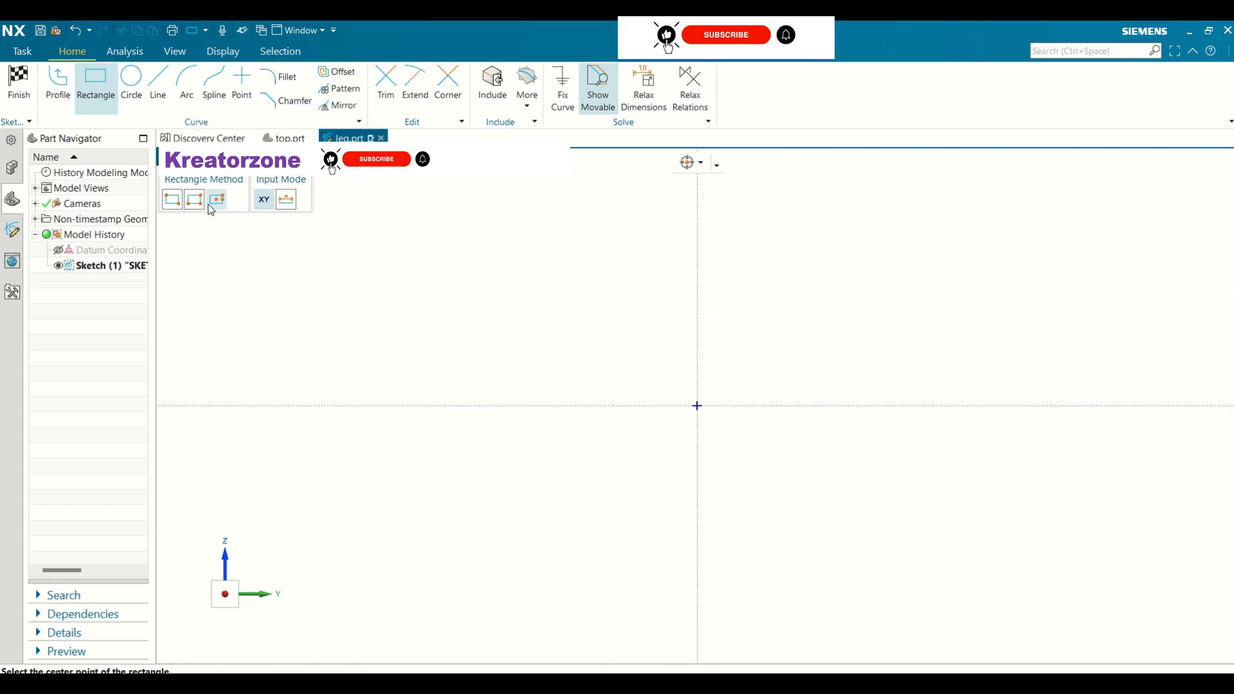
click(175, 202)
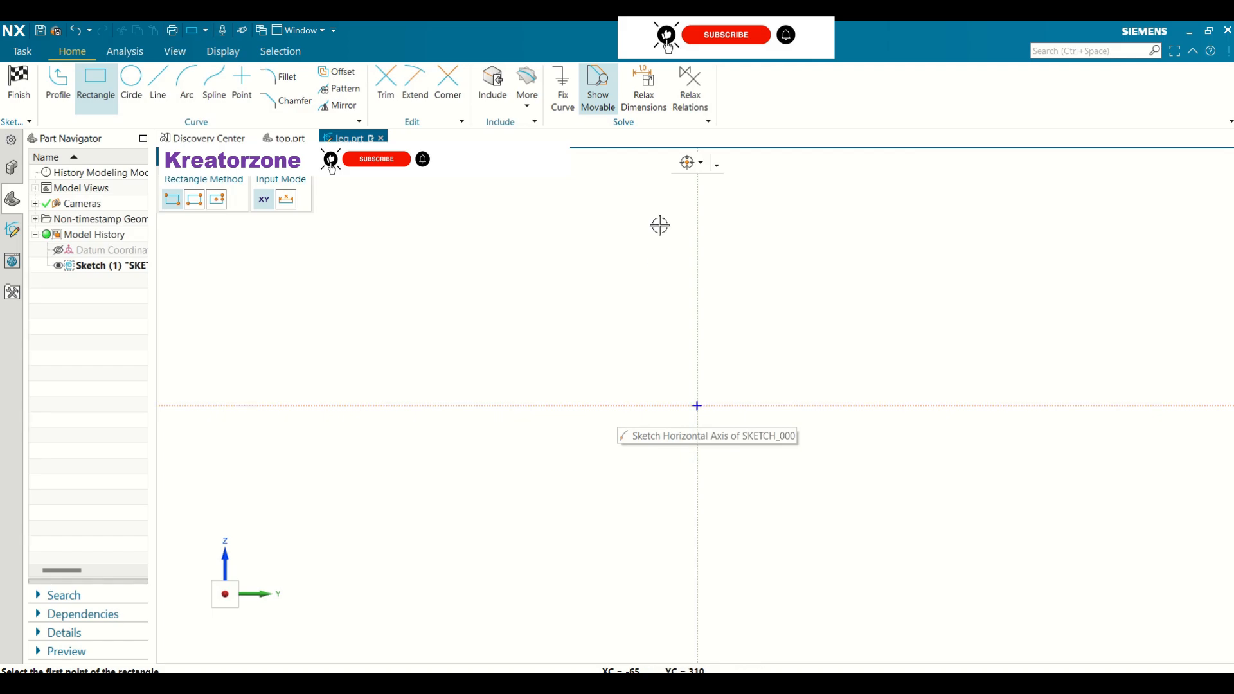
click(217, 200)
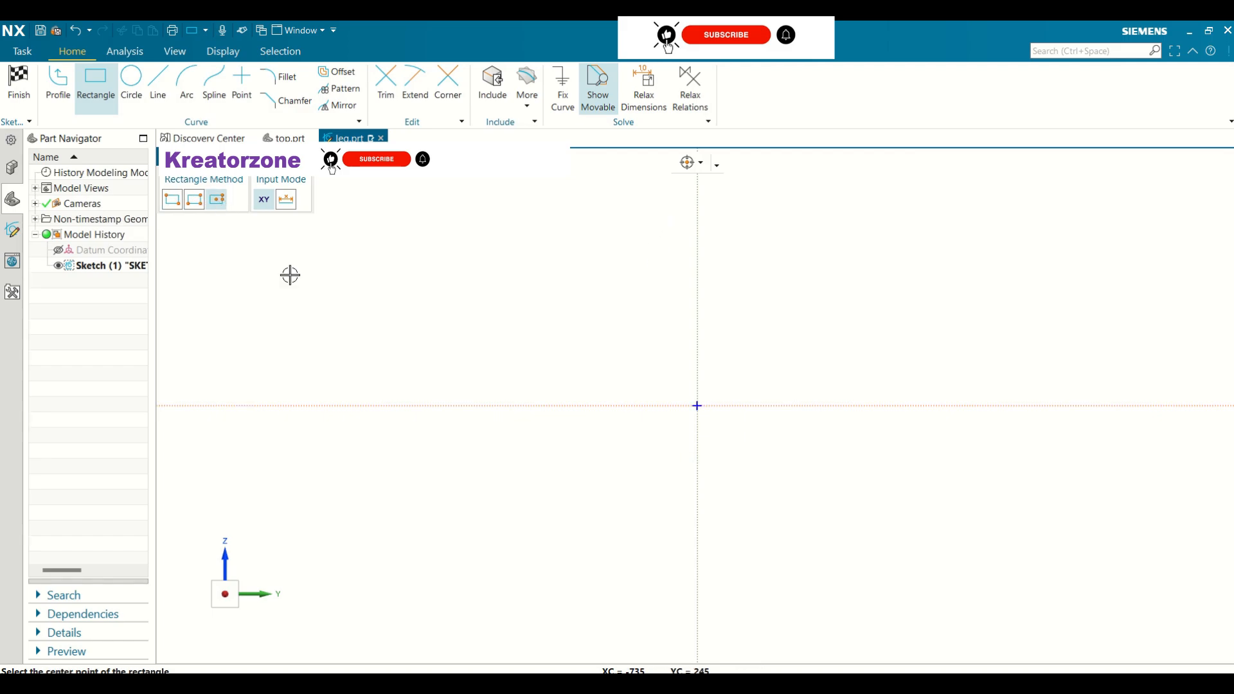
click(697, 220)
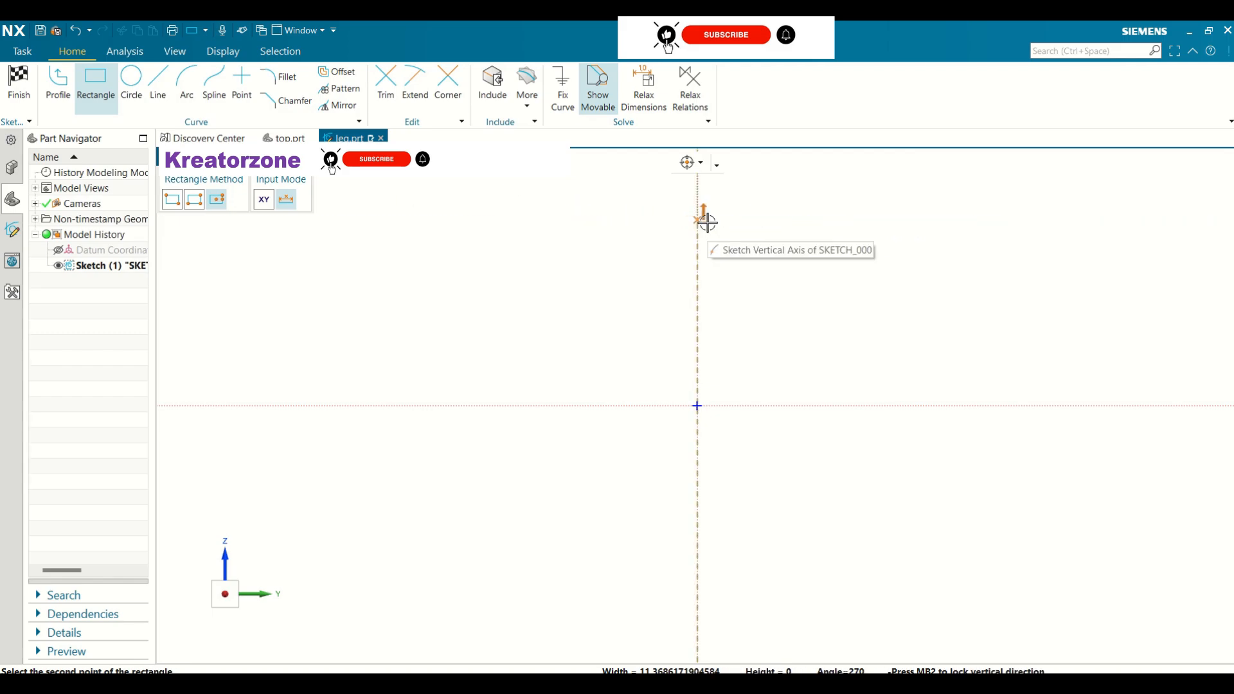
text(100)
key(Tab)
text(50)
key(Return)
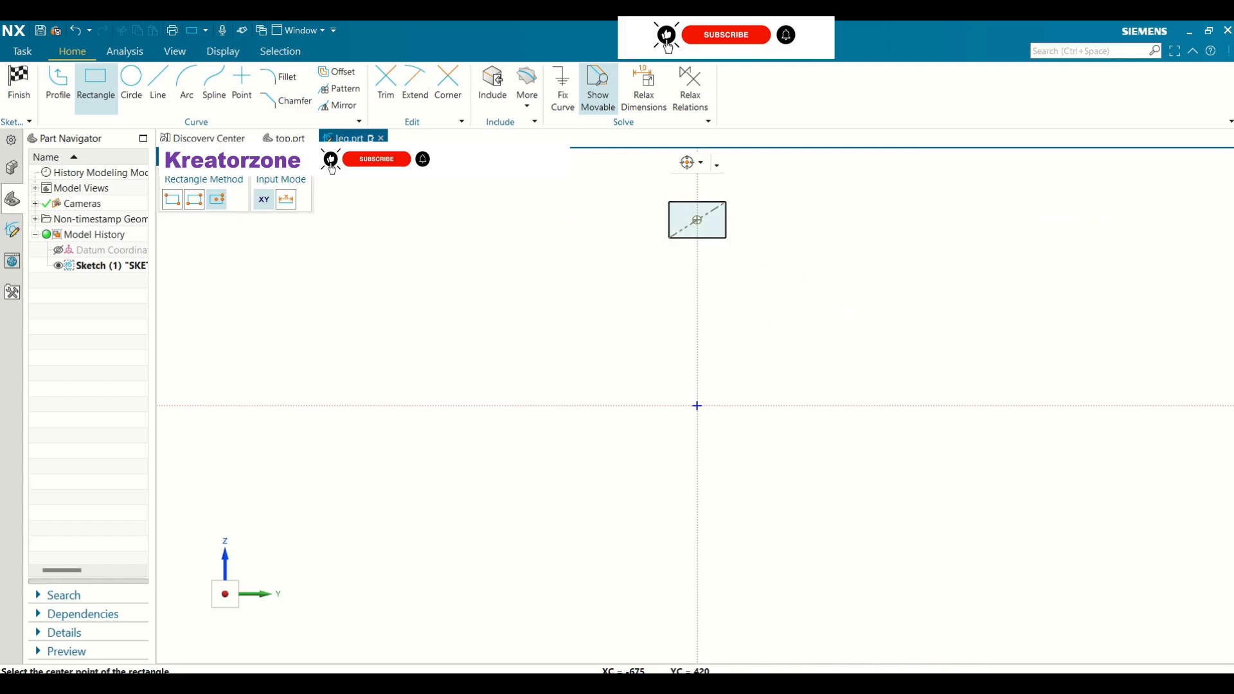
click(307, 164)
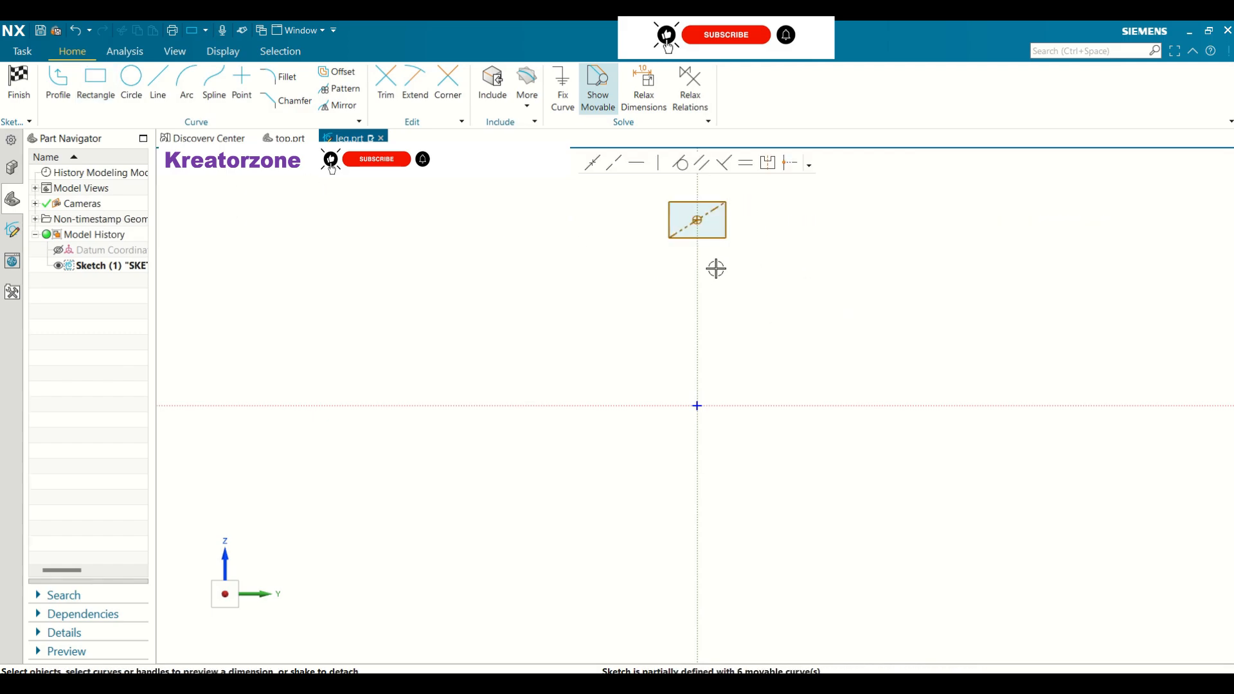
scroll(716, 269, down, 2)
scroll(741, 226, up, 4)
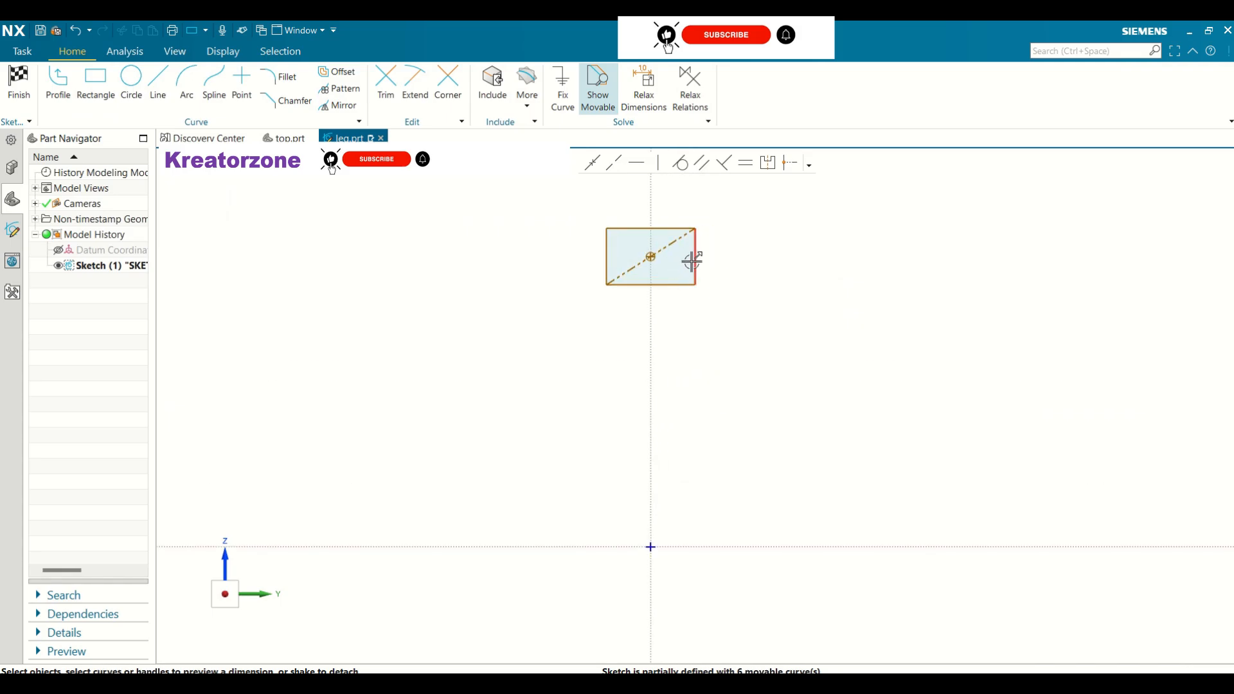
click(693, 261)
key(ctrl+j)
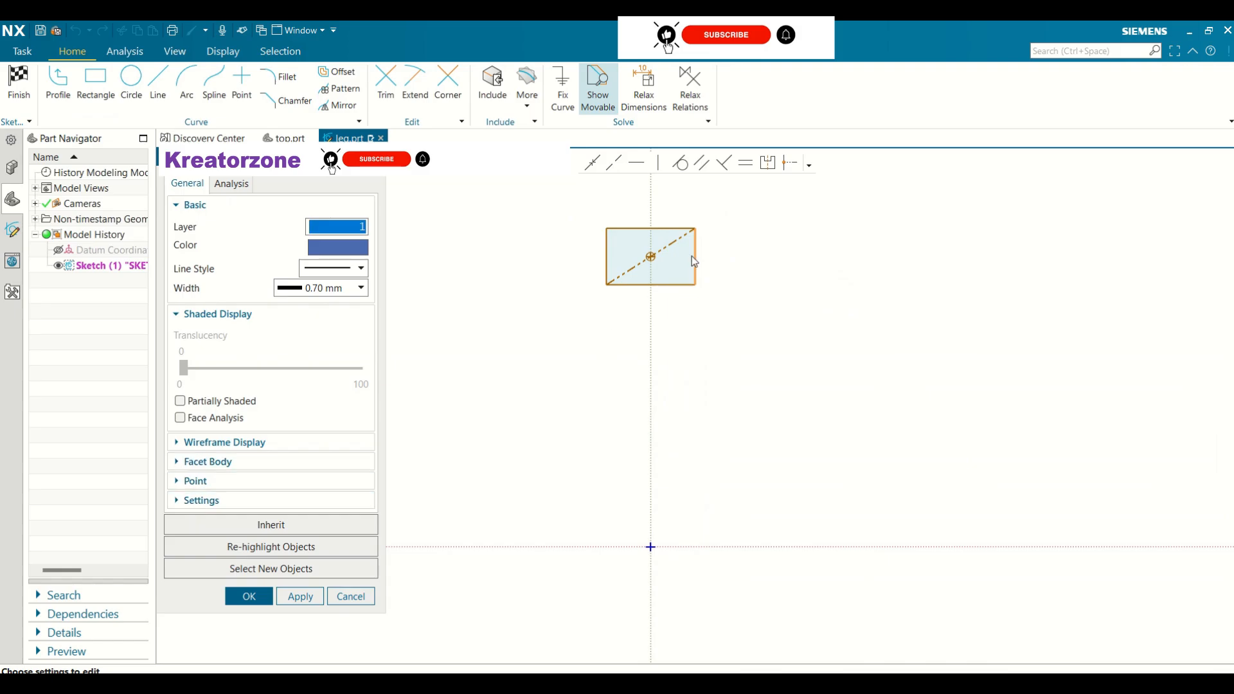
click(350, 596)
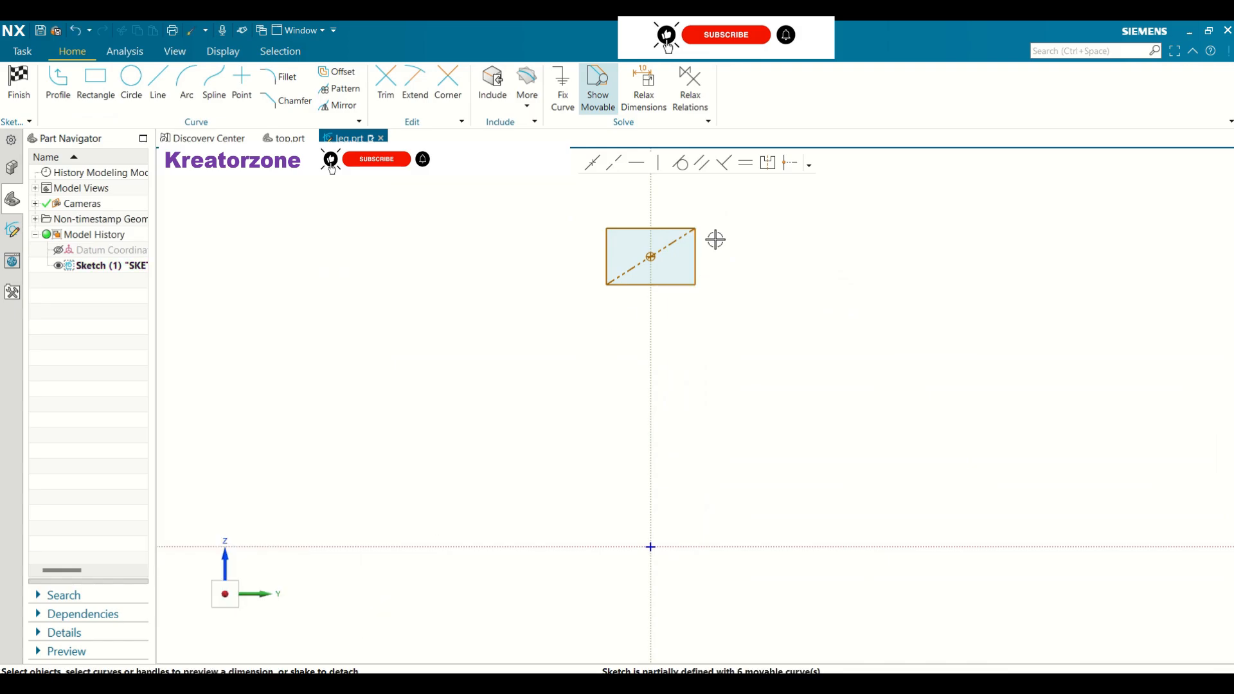
- Set the rectangle's height to 15 mm and scale the entire sketch to match
click(694, 252)
double_click(722, 258)
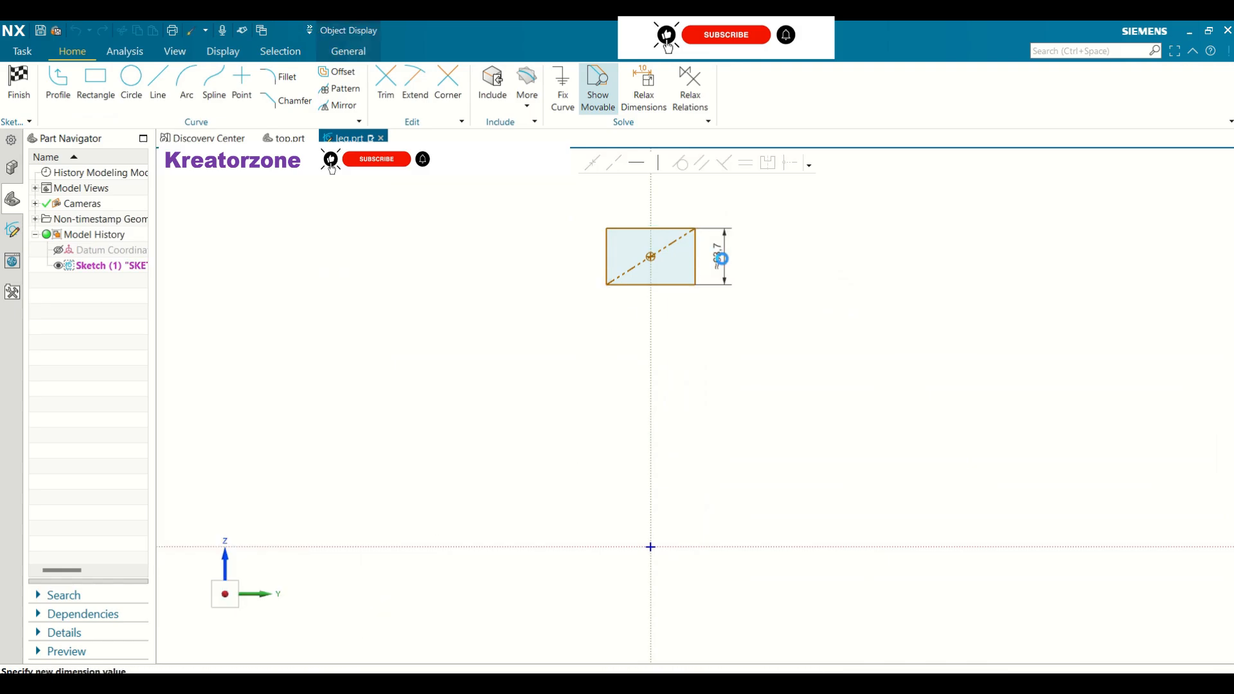
text(15)
key(Return)
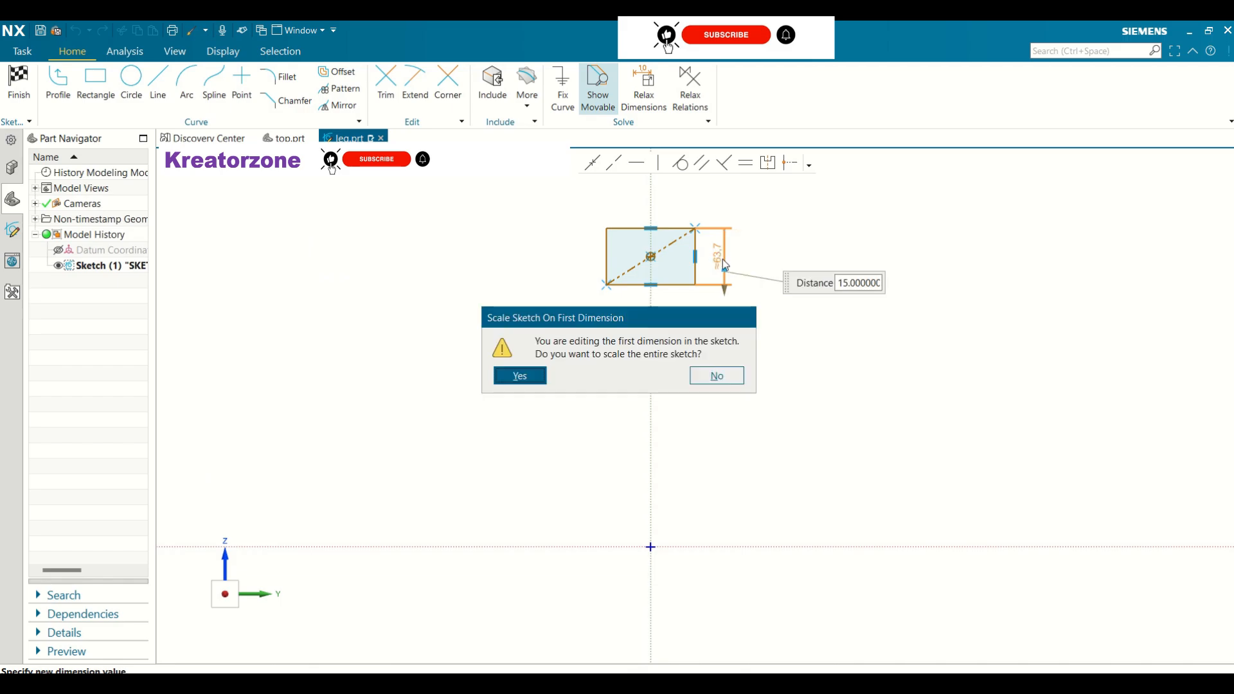
click(537, 377)
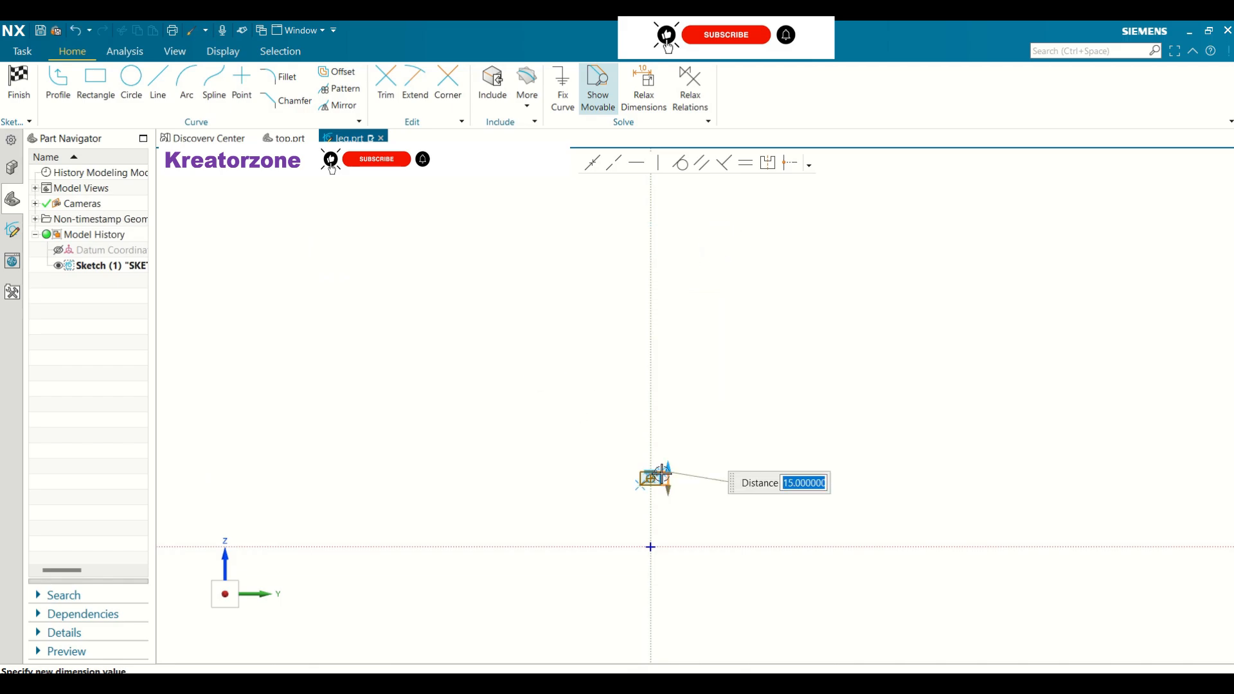
- Set the rectangle's width to 20 mm
scroll(661, 488, up, 4)
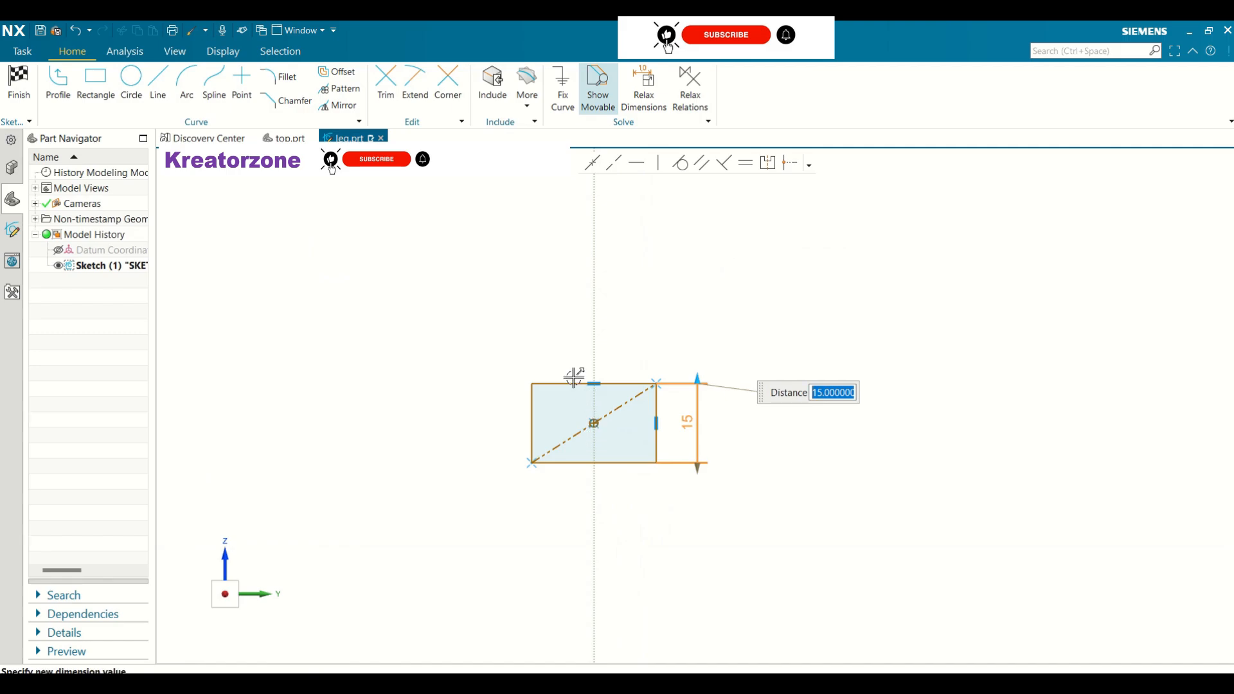
click(572, 460)
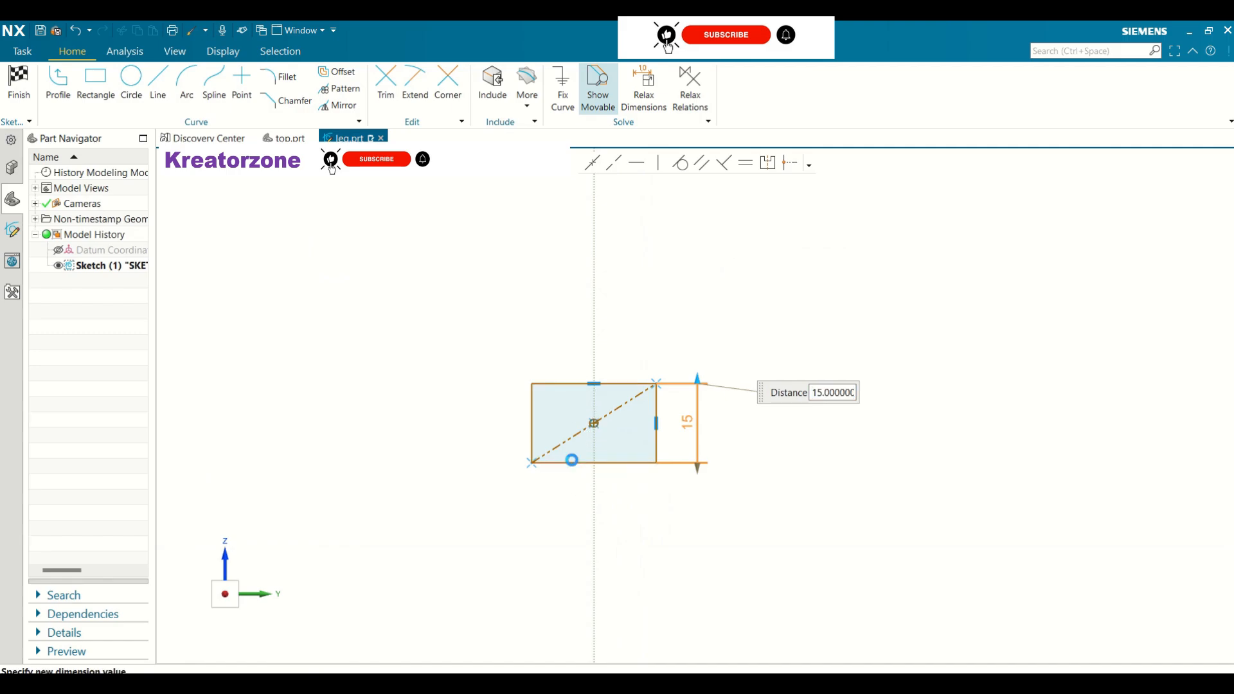
click(615, 376)
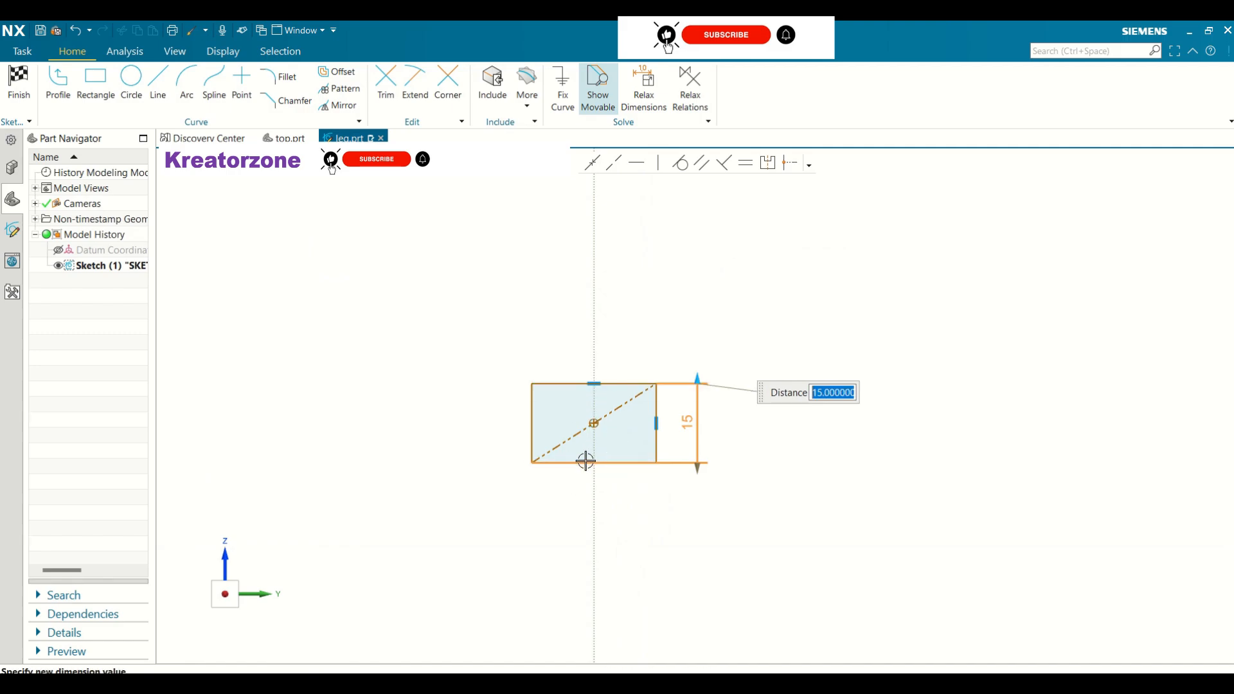
key(Return)
click(580, 463)
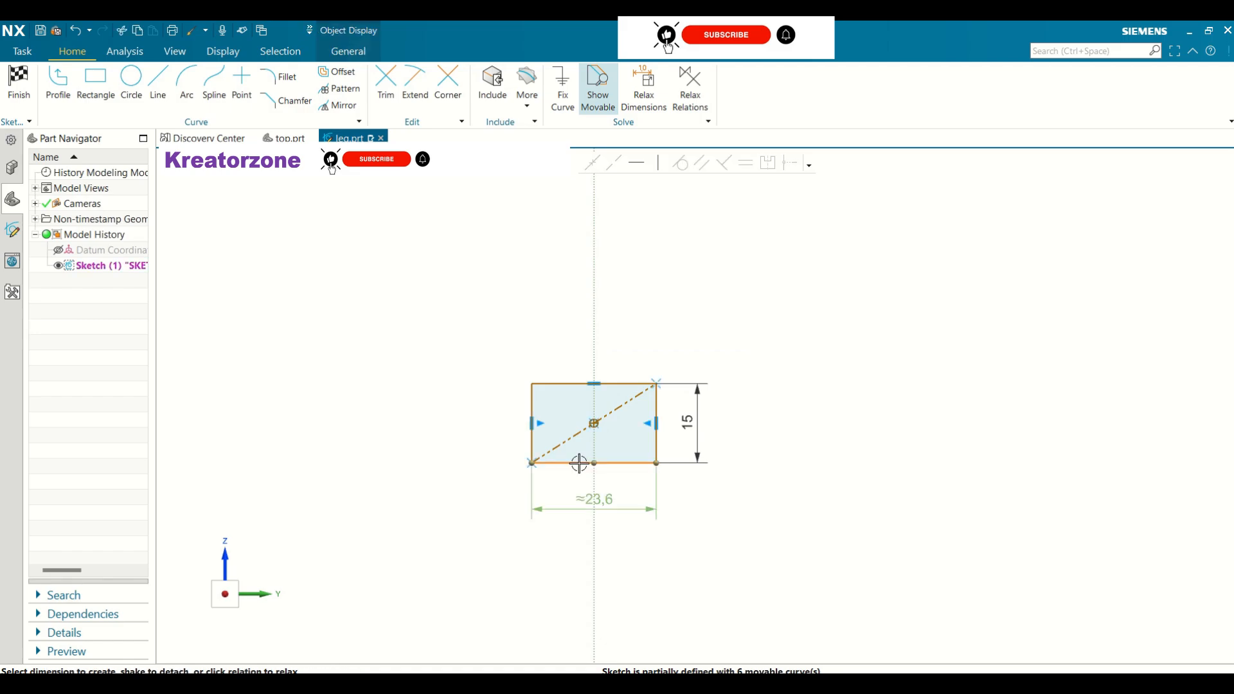
double_click(589, 499)
text(20)
key(Return)
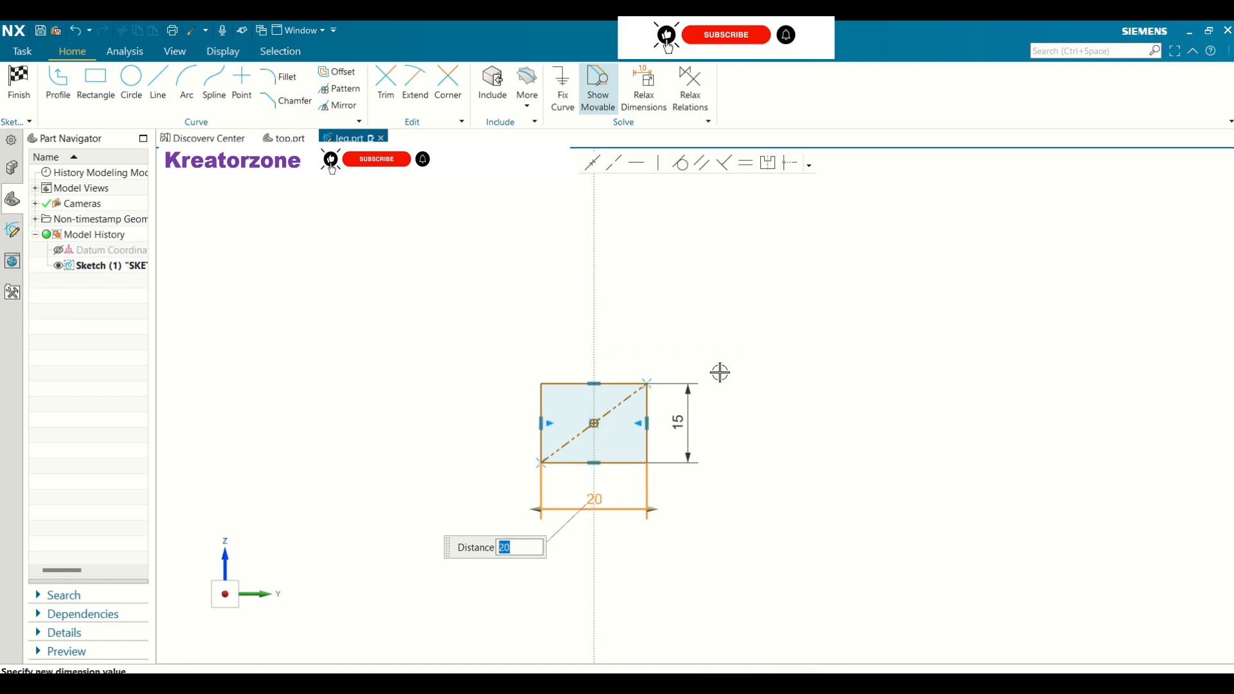
scroll(725, 374, down, 1)
scroll(523, 343, down, 2)
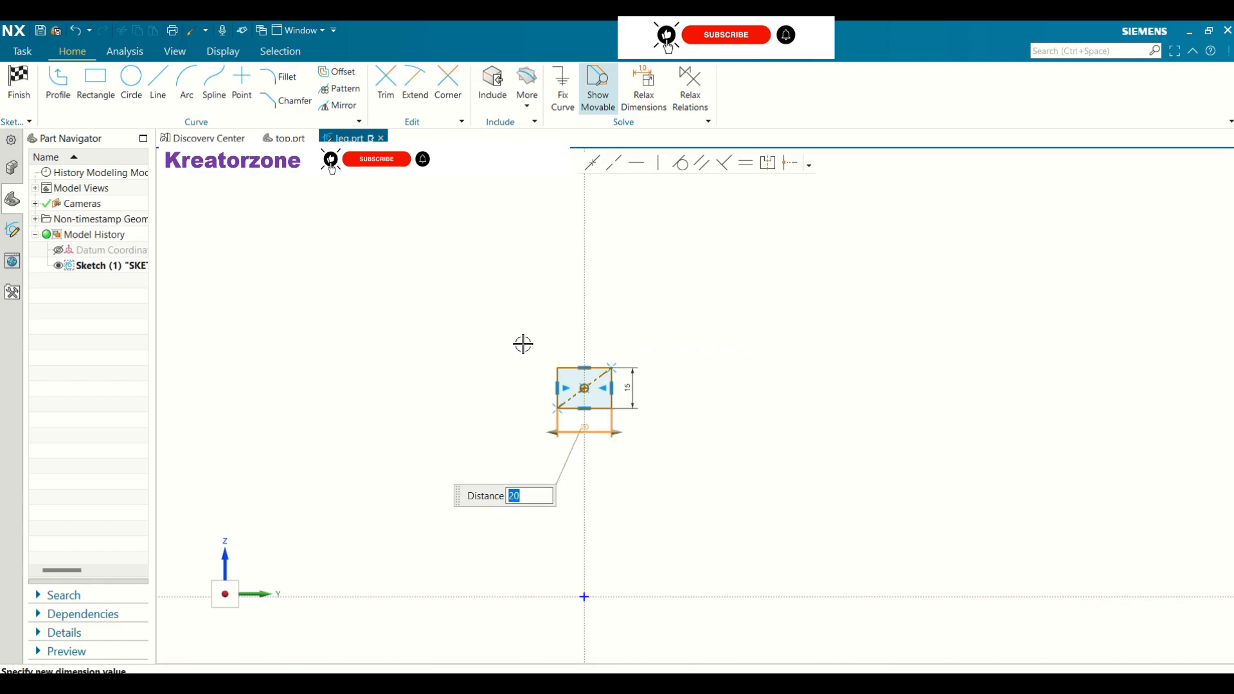
click(157, 87)
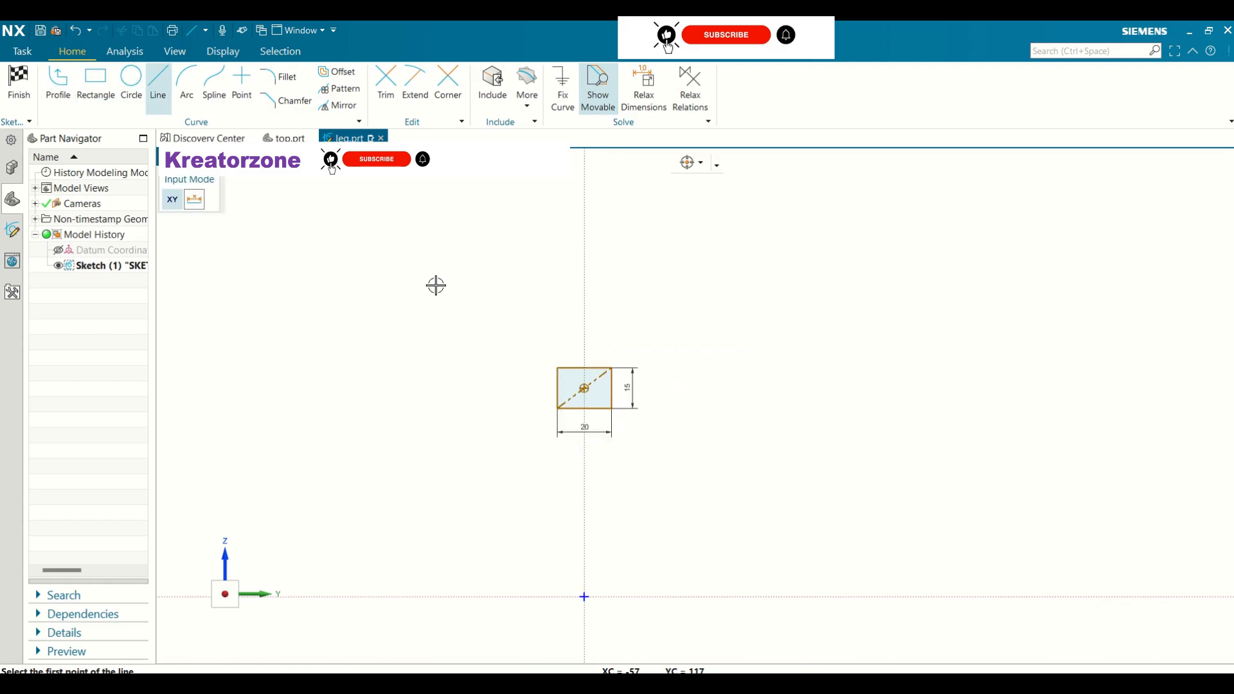
click(558, 368)
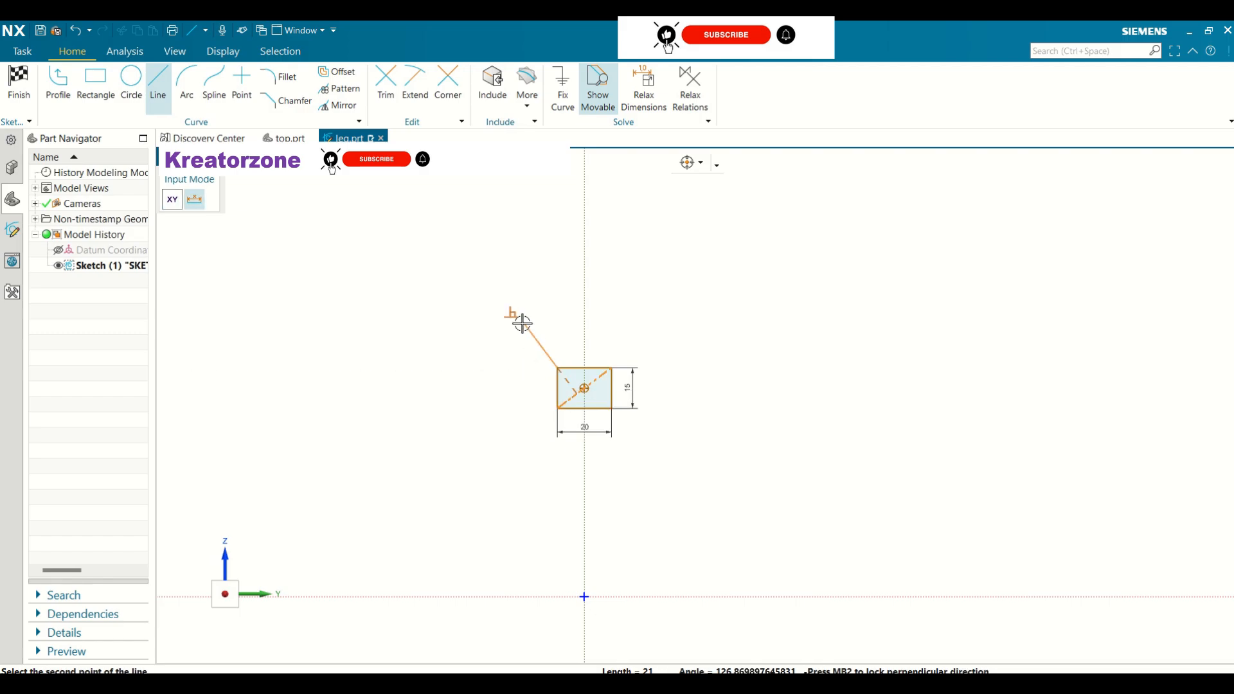
click(157, 91)
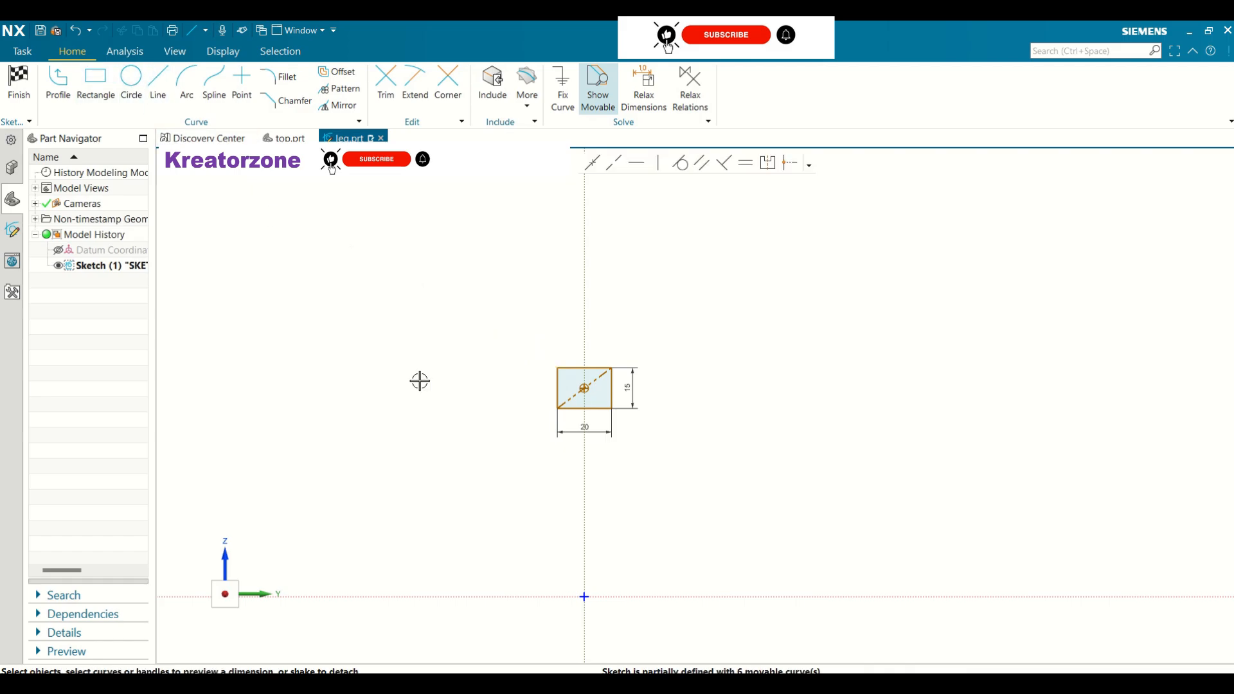
- Draw a 15 mm horizontal line going left from the rectangle's lower-left corner
click(157, 84)
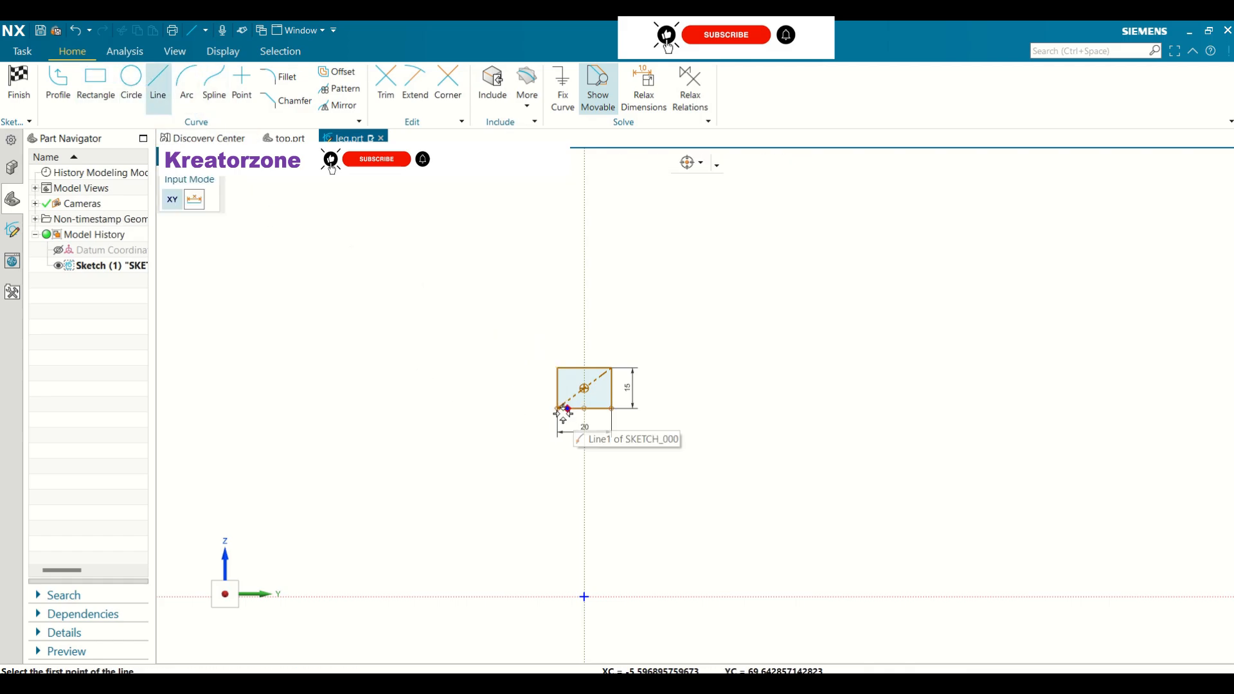
click(556, 409)
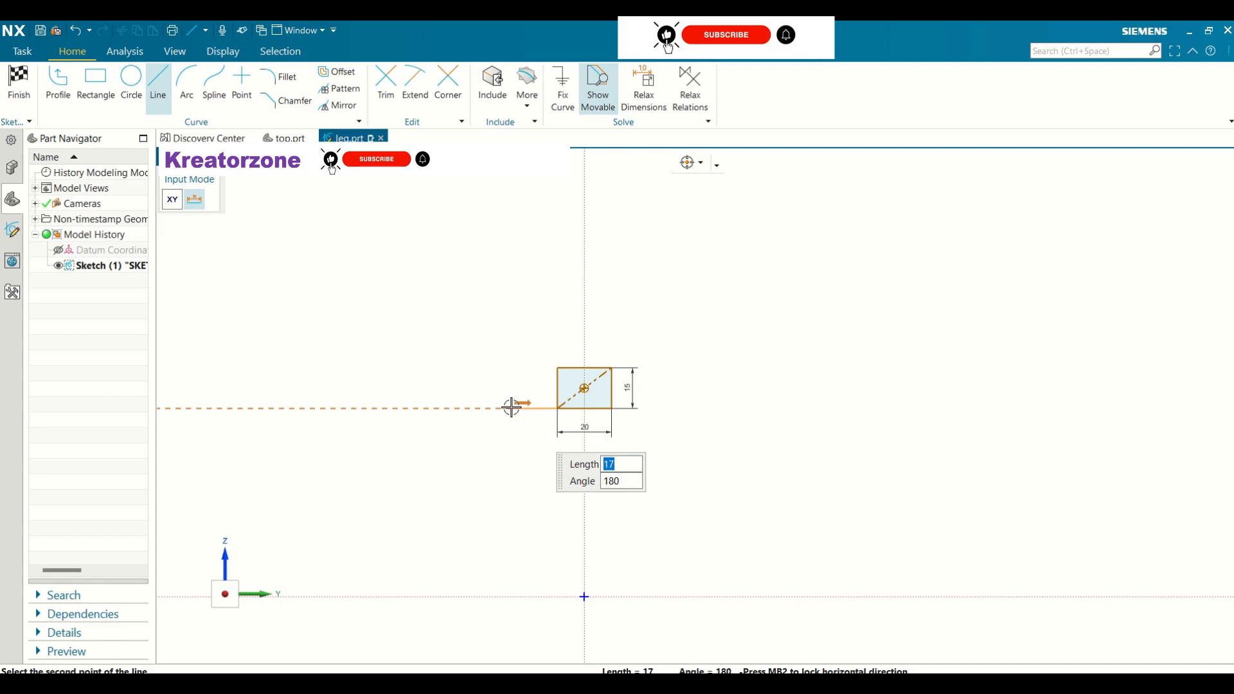
key(Tab)
key(Return)
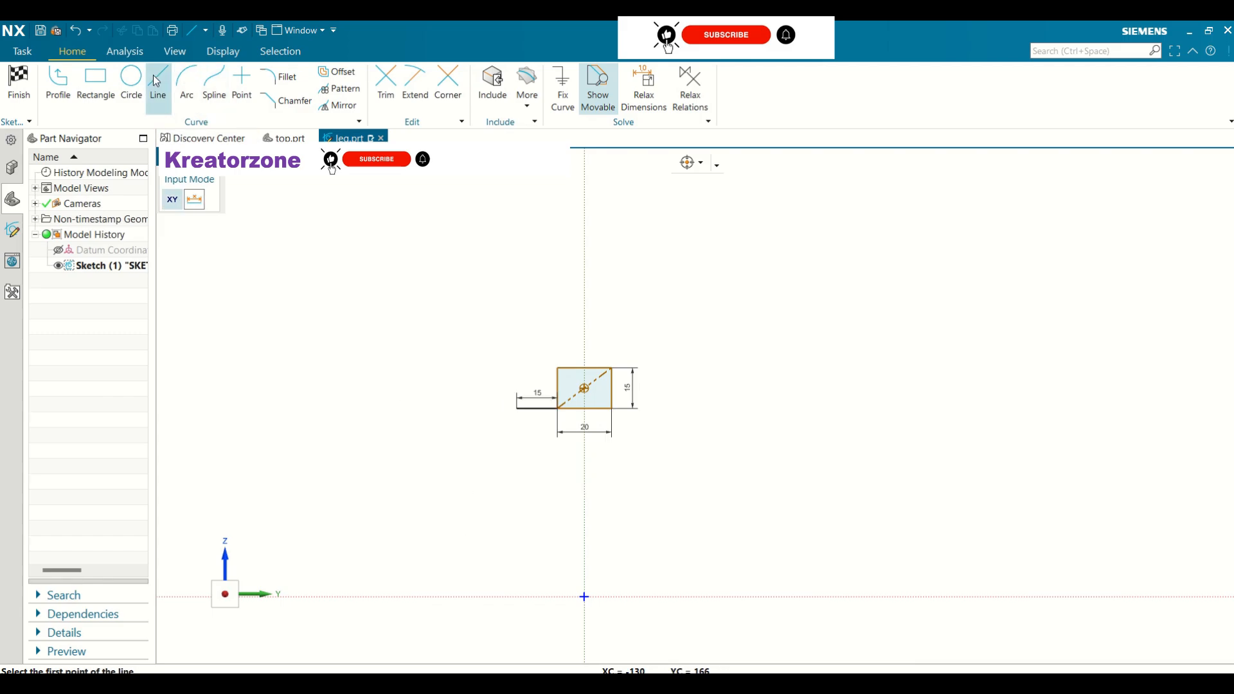
key(Escape)
- Draw a 75 mm line at an angle of 240° from the left end of the 15 mm line
click(516, 408)
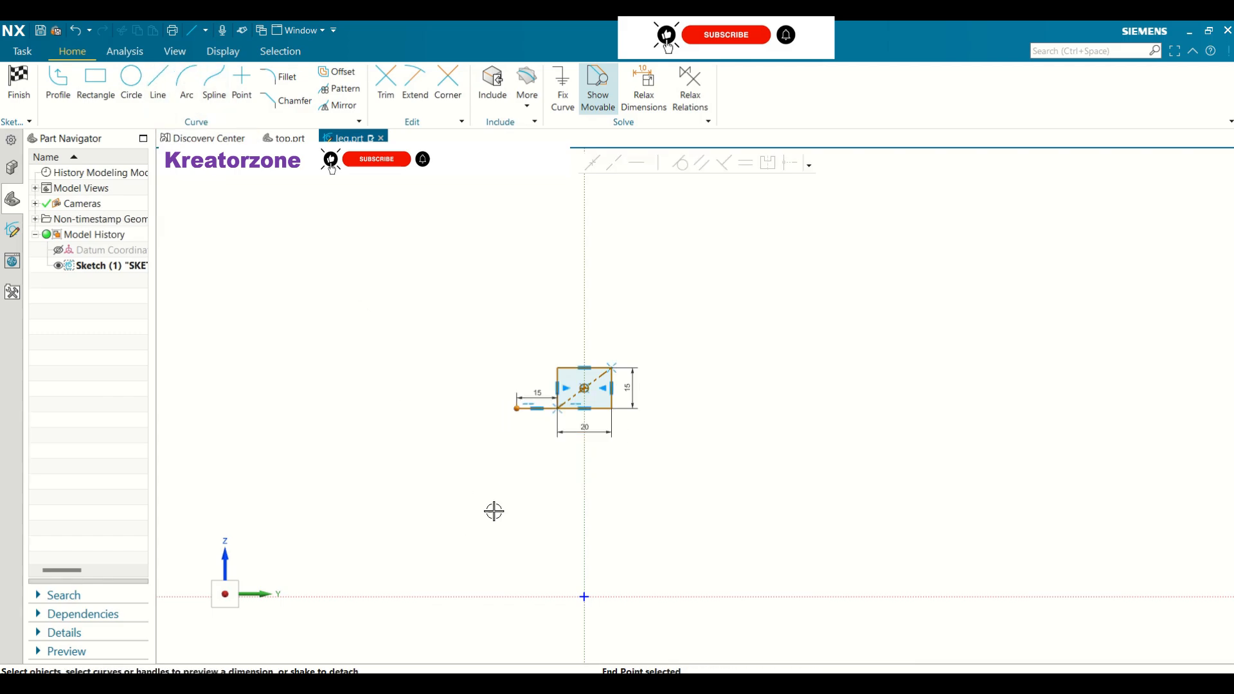
key(l)
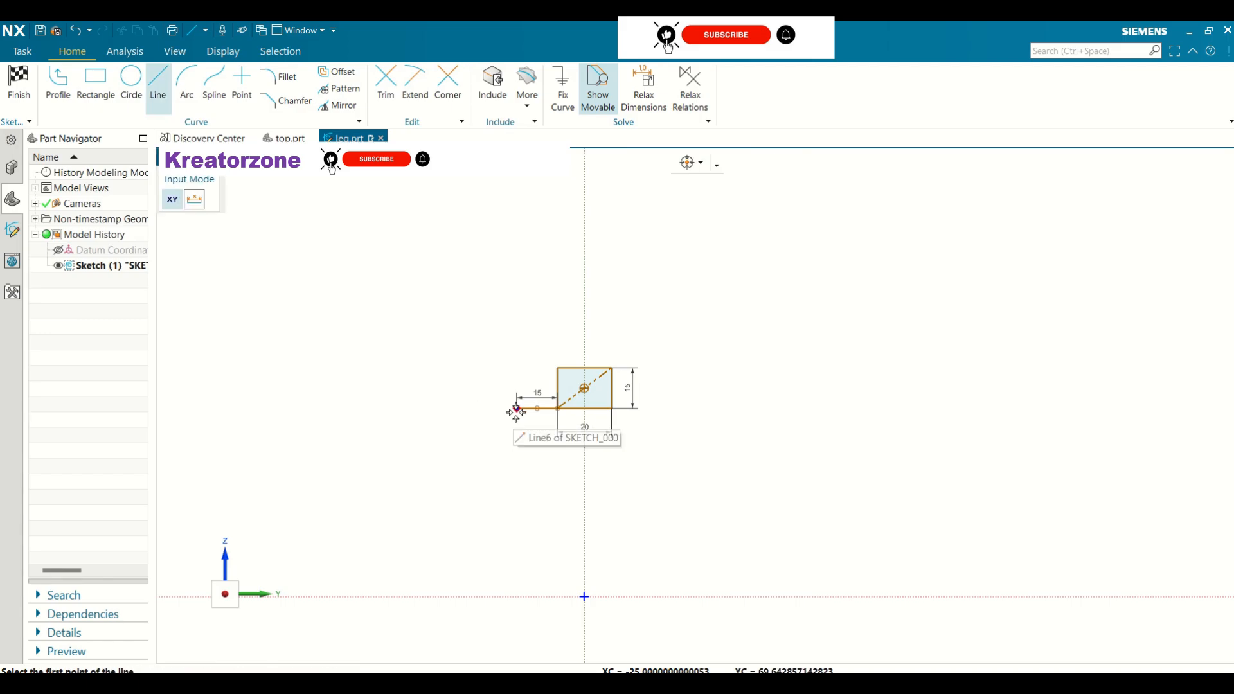
click(517, 409)
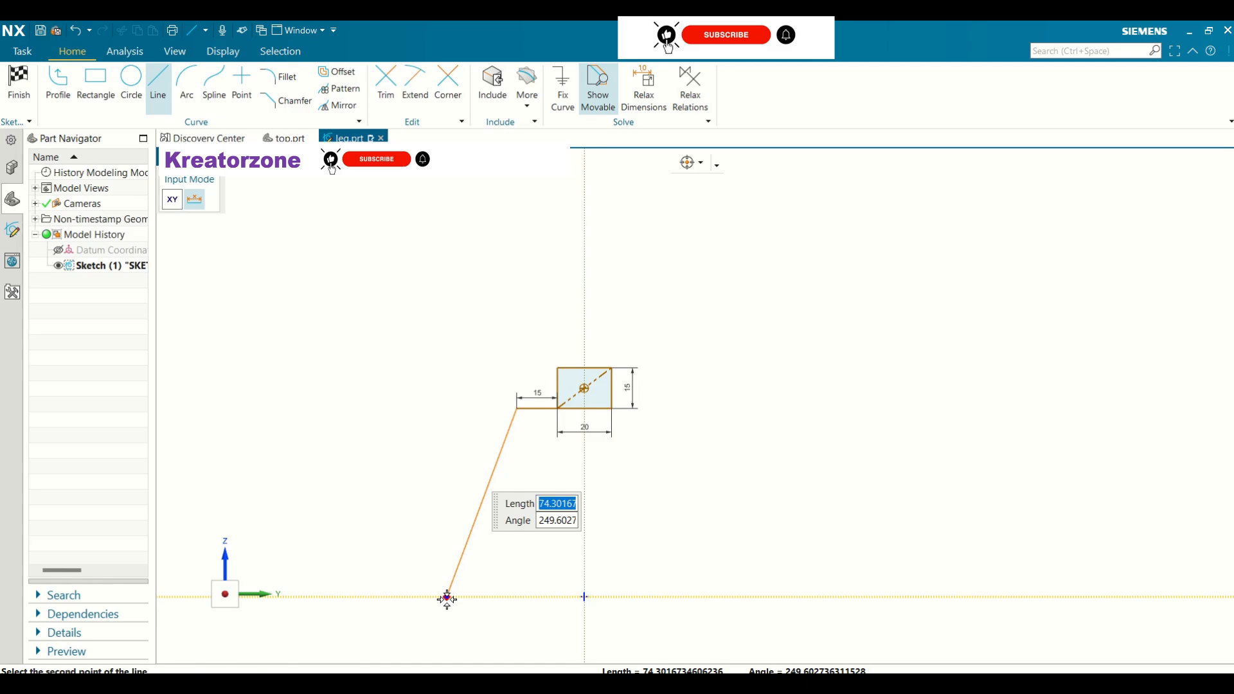
text(75)
key(Tab)
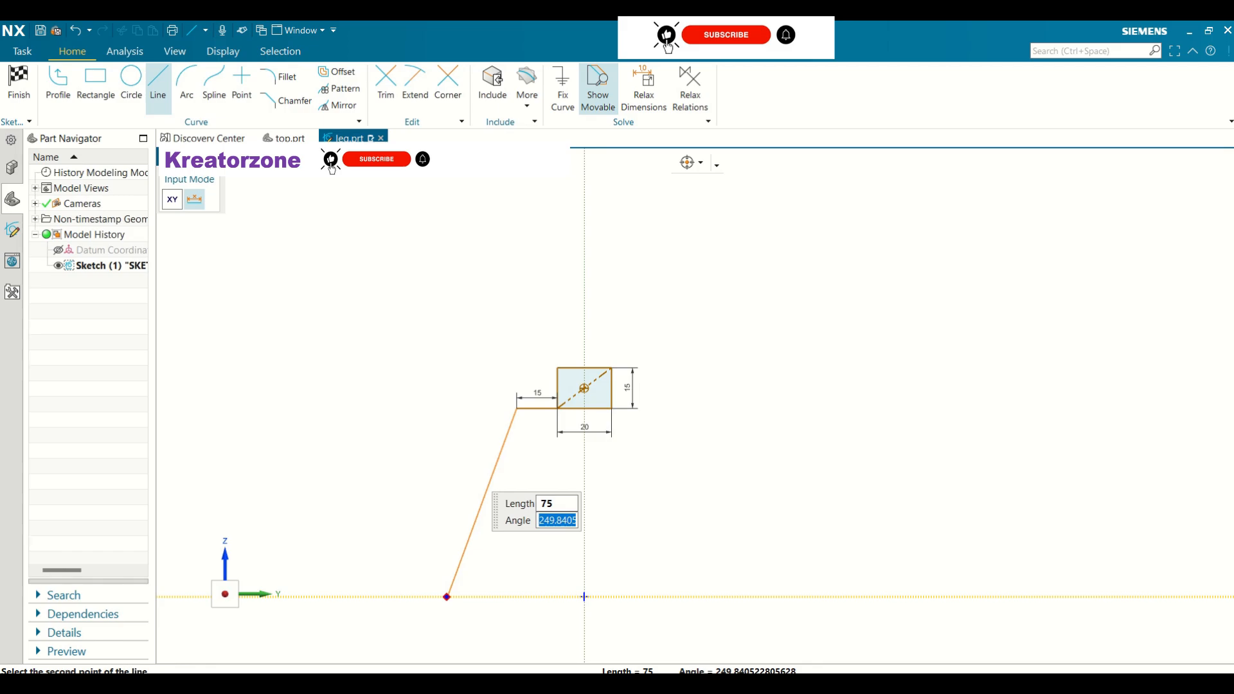
text(240)
key(Return)
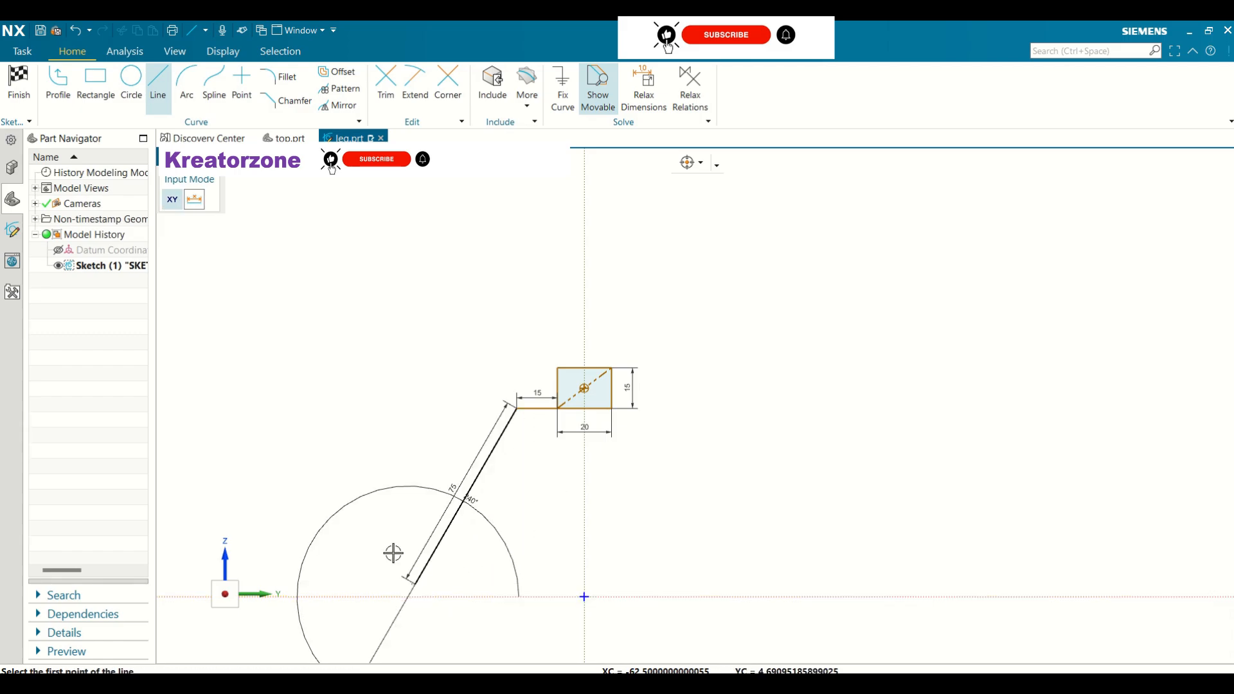
key(Escape)
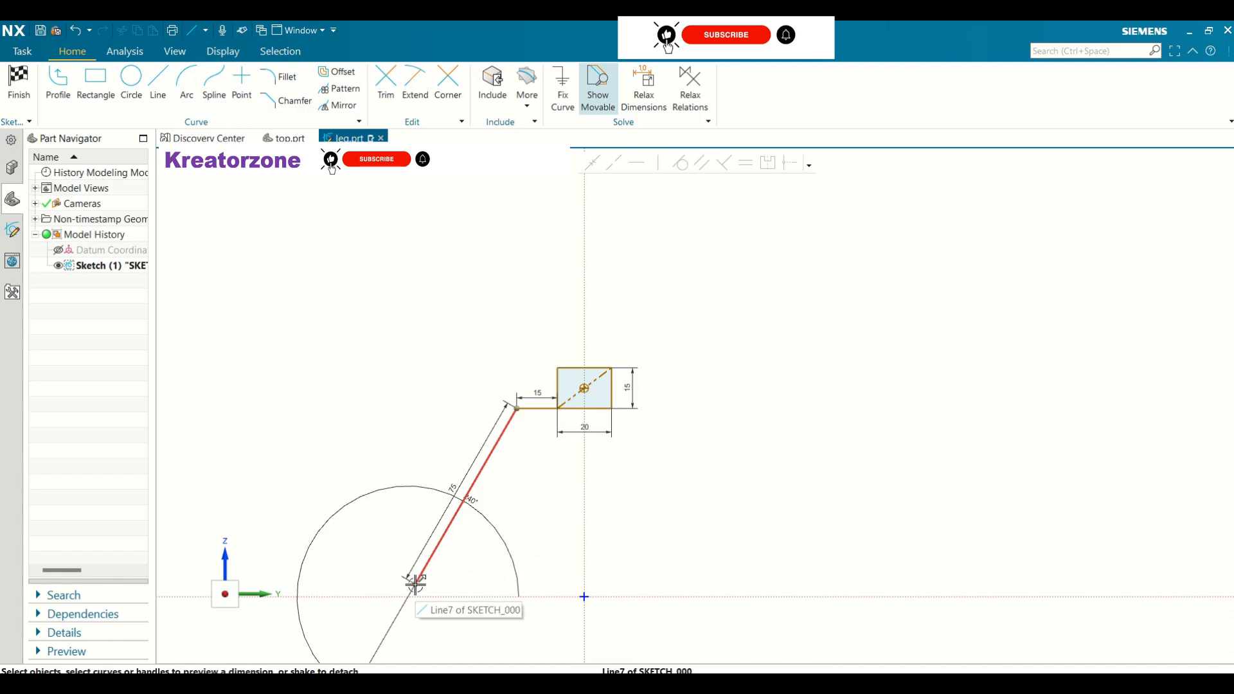
- Draw a long horizontal line going right from the lower end of the slanted line, extending well past the rectangle
scroll(416, 584, up, 5)
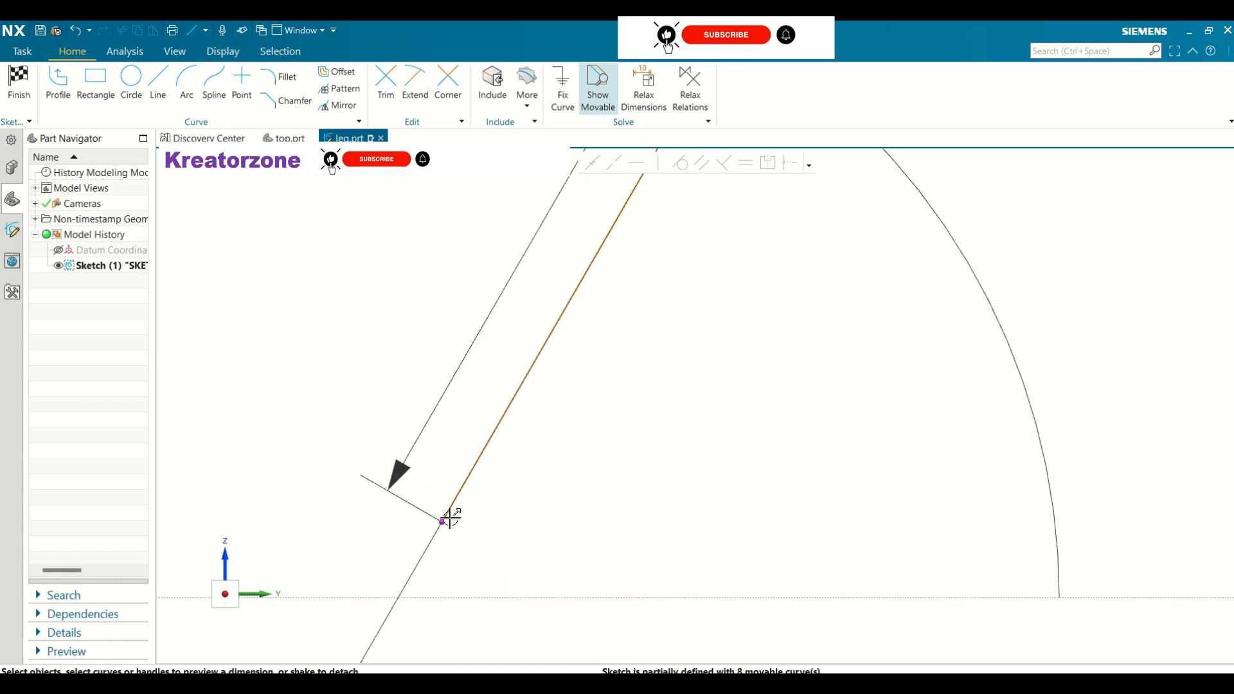
click(442, 522)
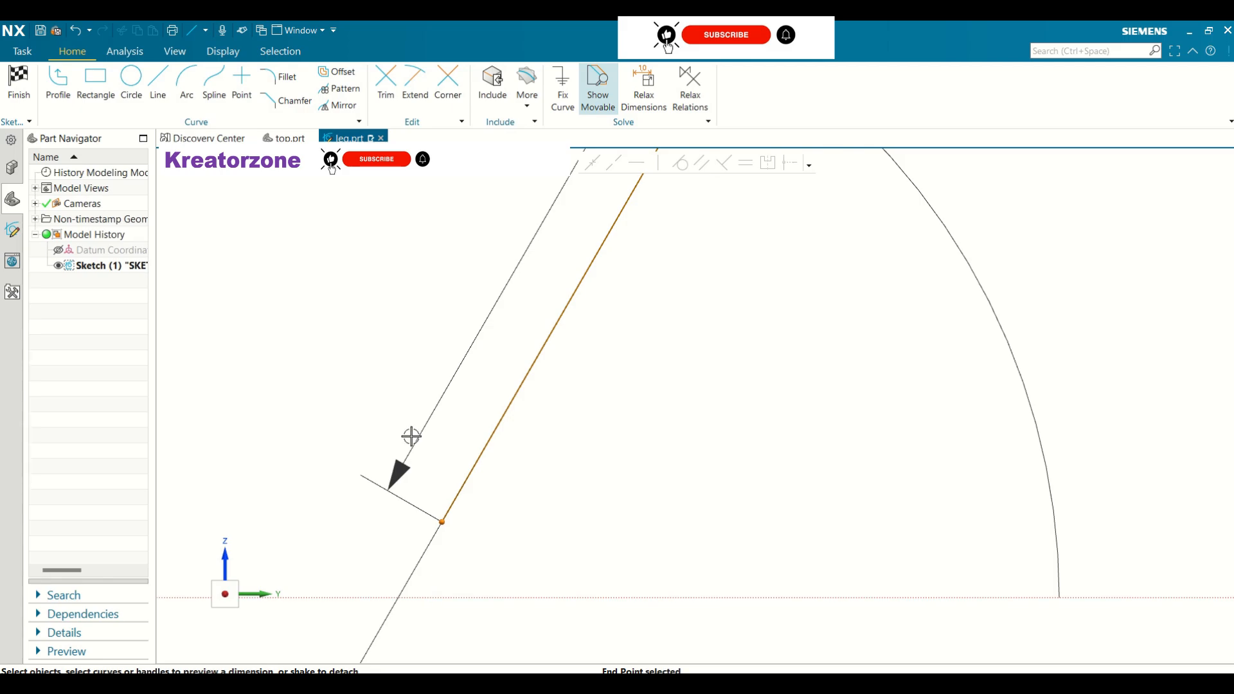
click(158, 86)
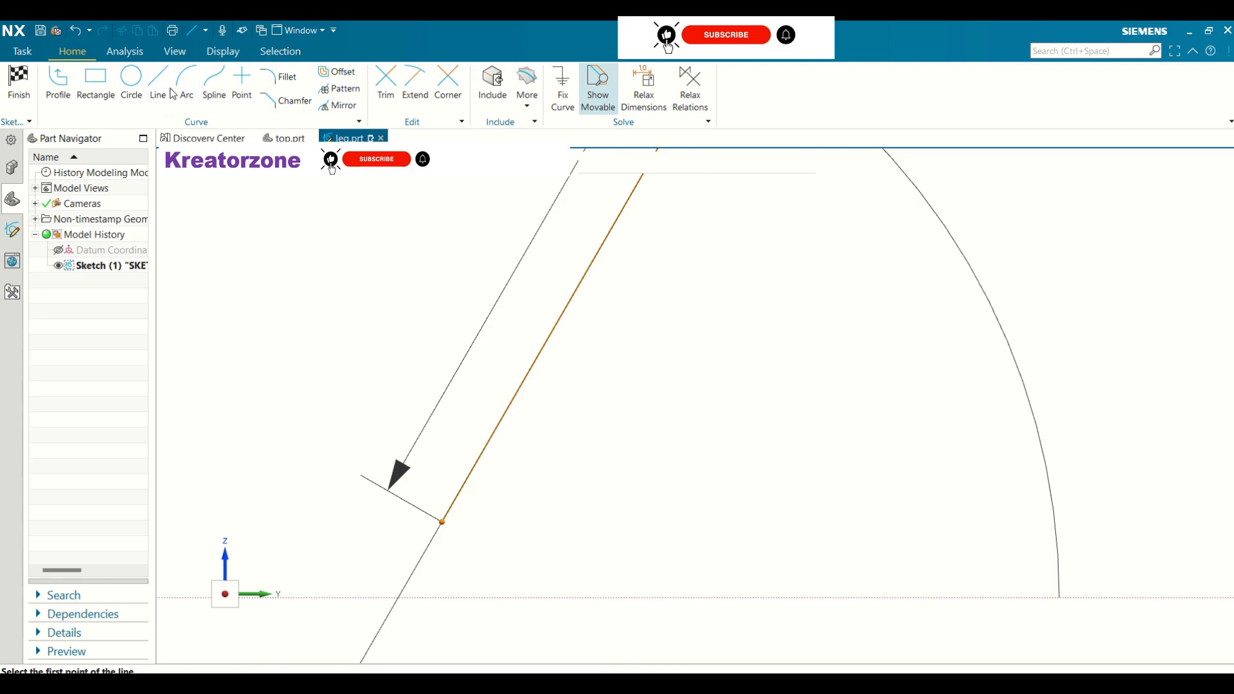
click(442, 521)
scroll(482, 570, down, 4)
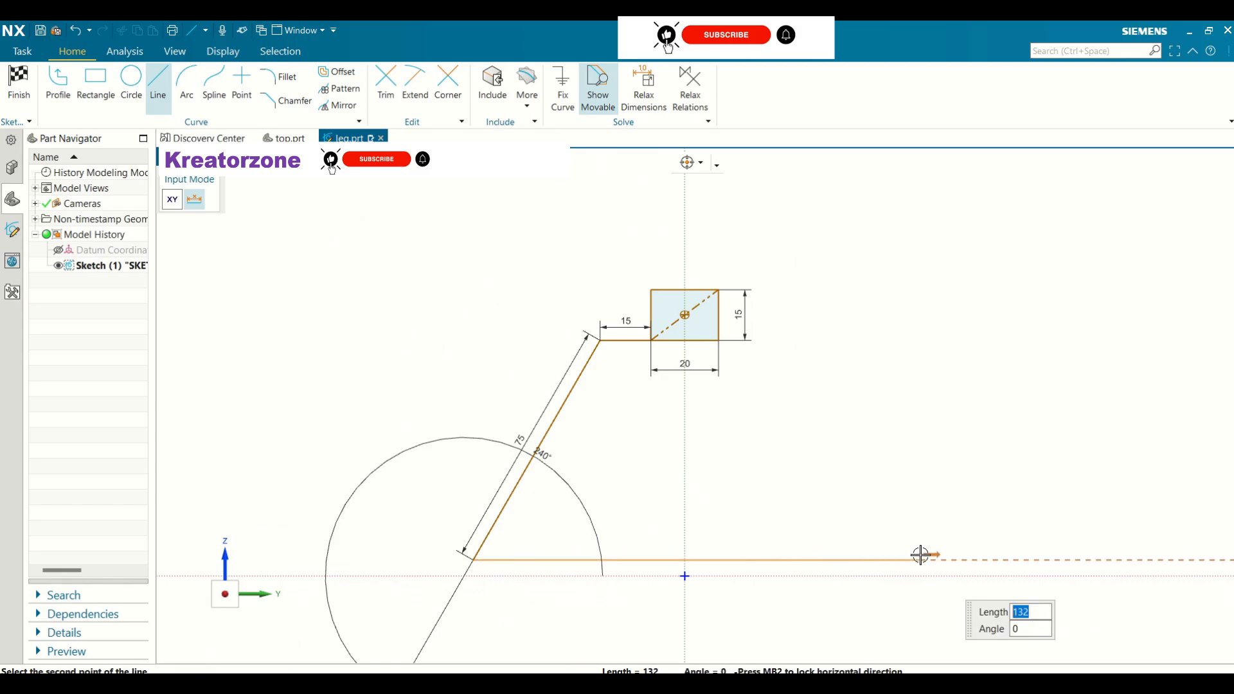
click(1122, 554)
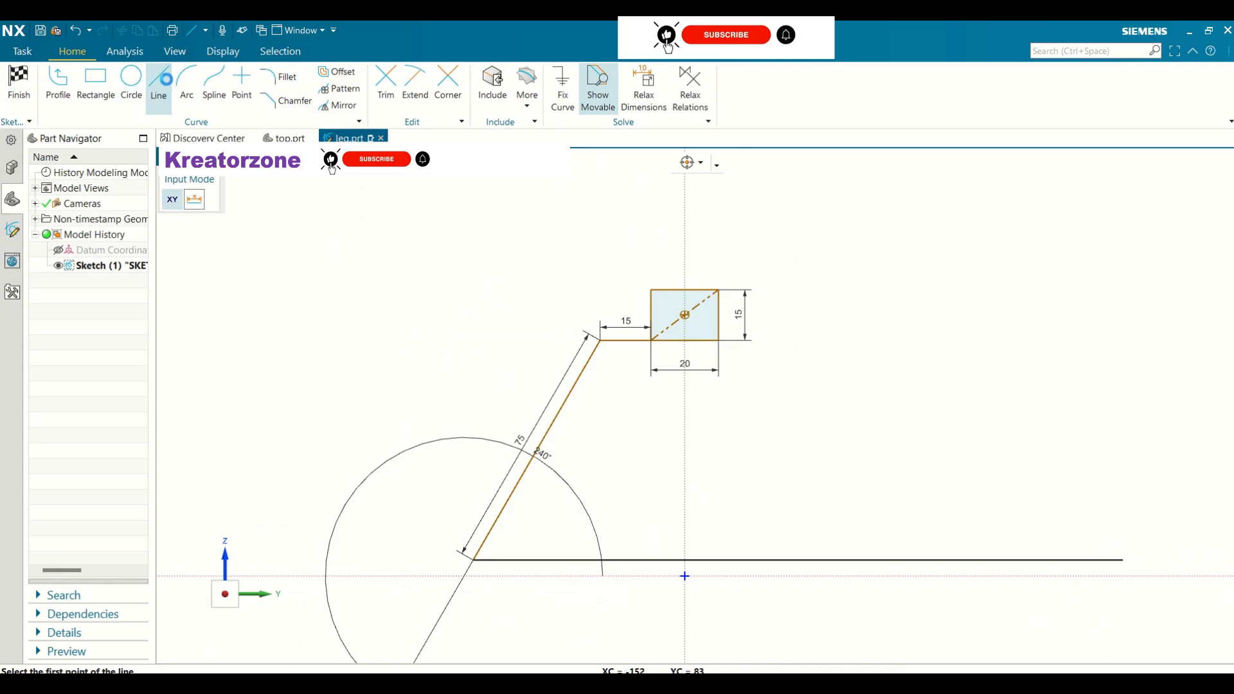
key(Escape)
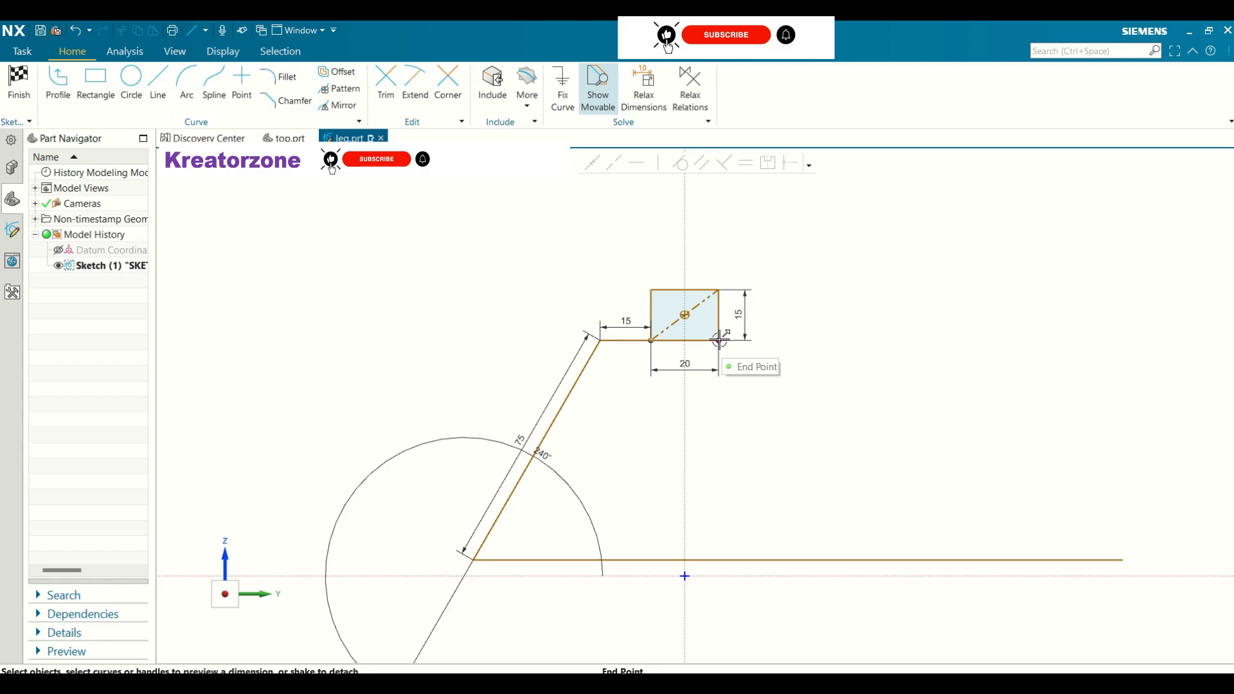
click(339, 105)
click(569, 384)
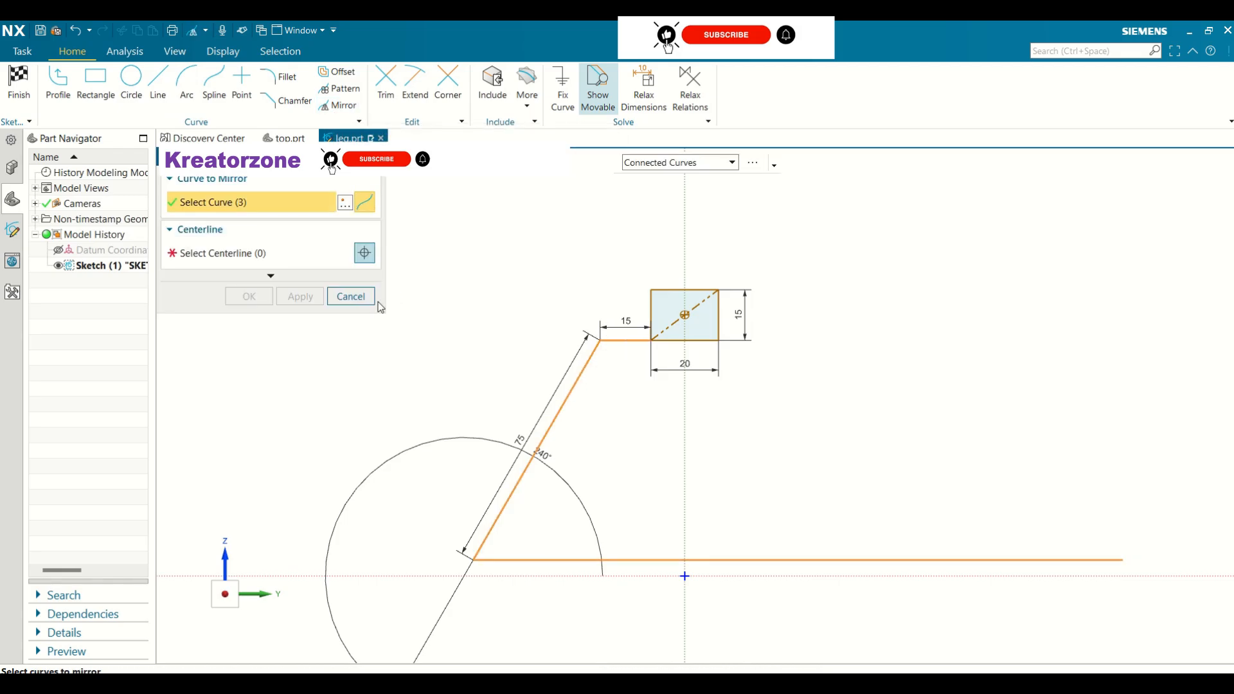
click(357, 297)
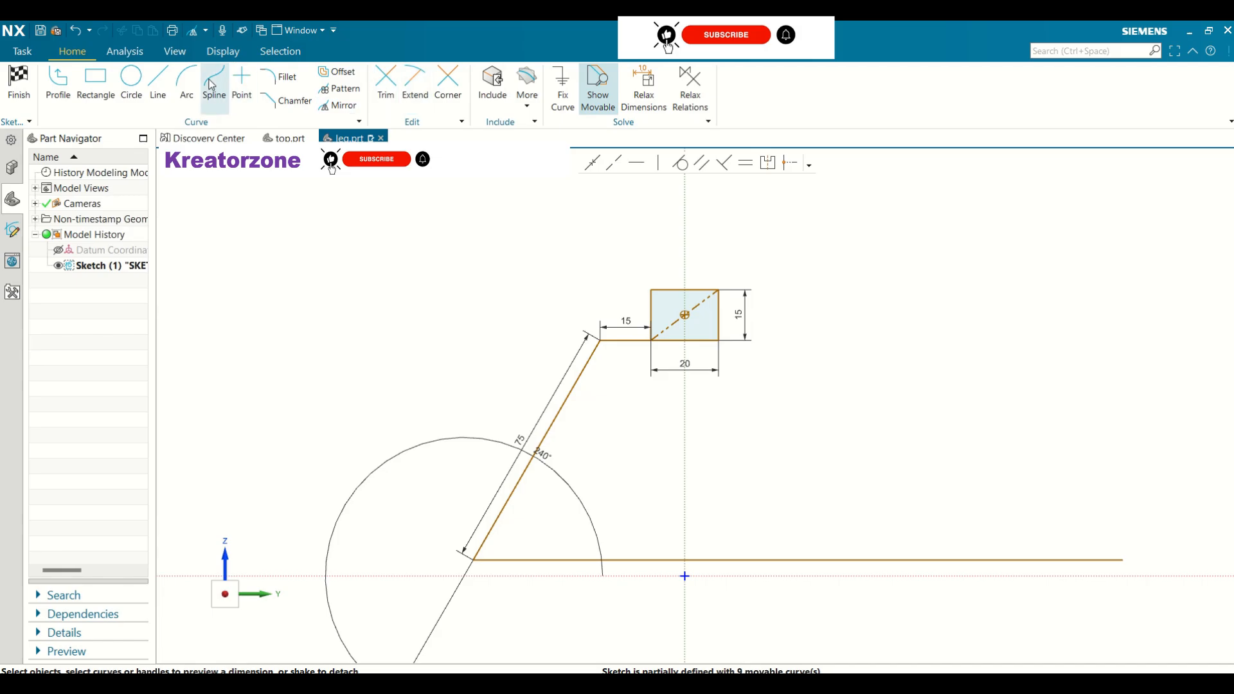
- Draw a short horizontal line going right from the rectangle's lower-right corner
click(158, 83)
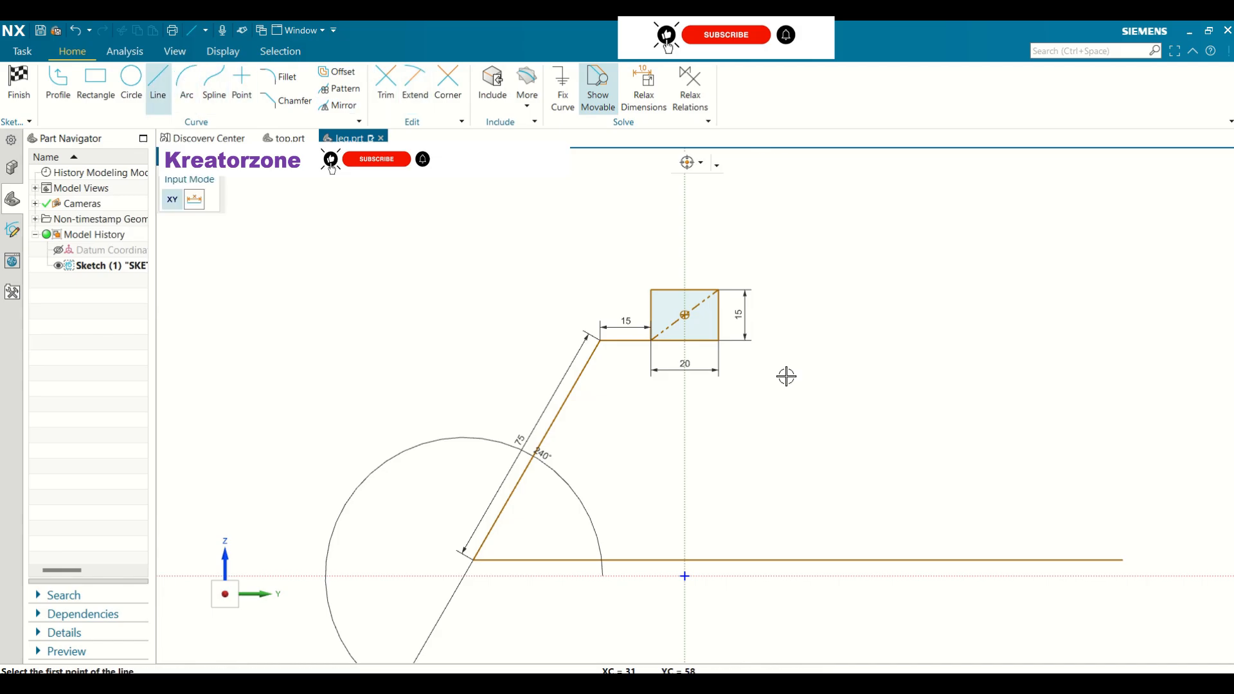
click(716, 341)
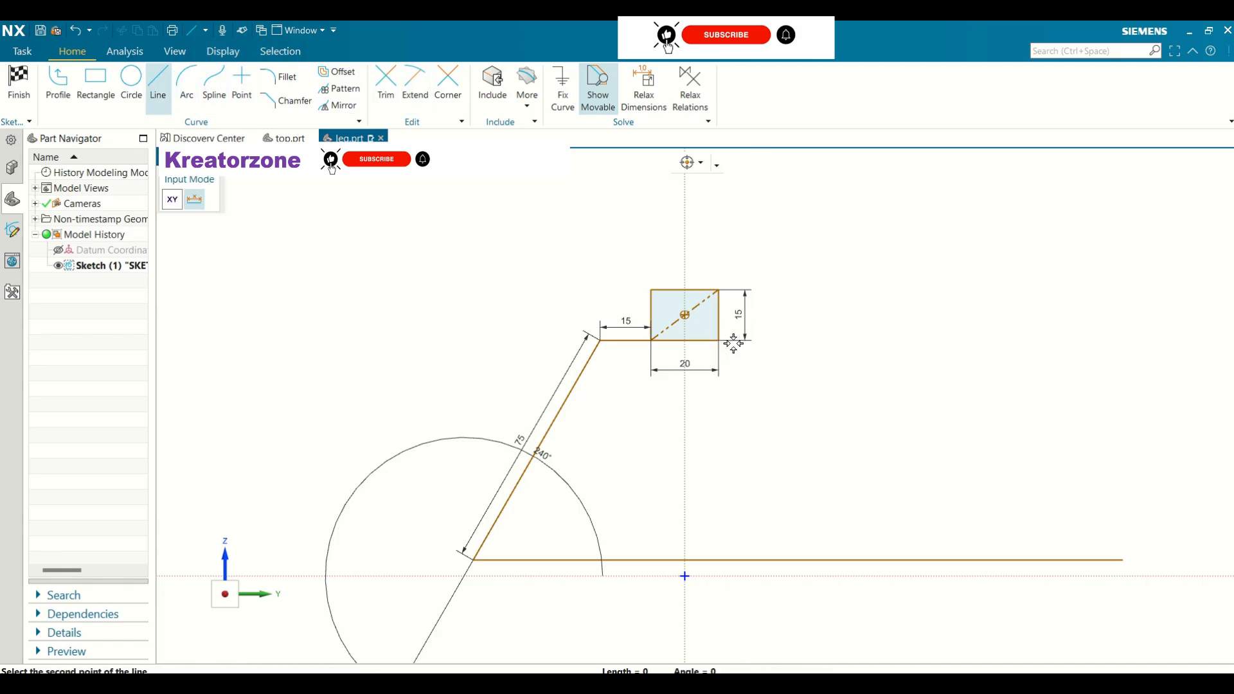
click(824, 341)
key(Escape)
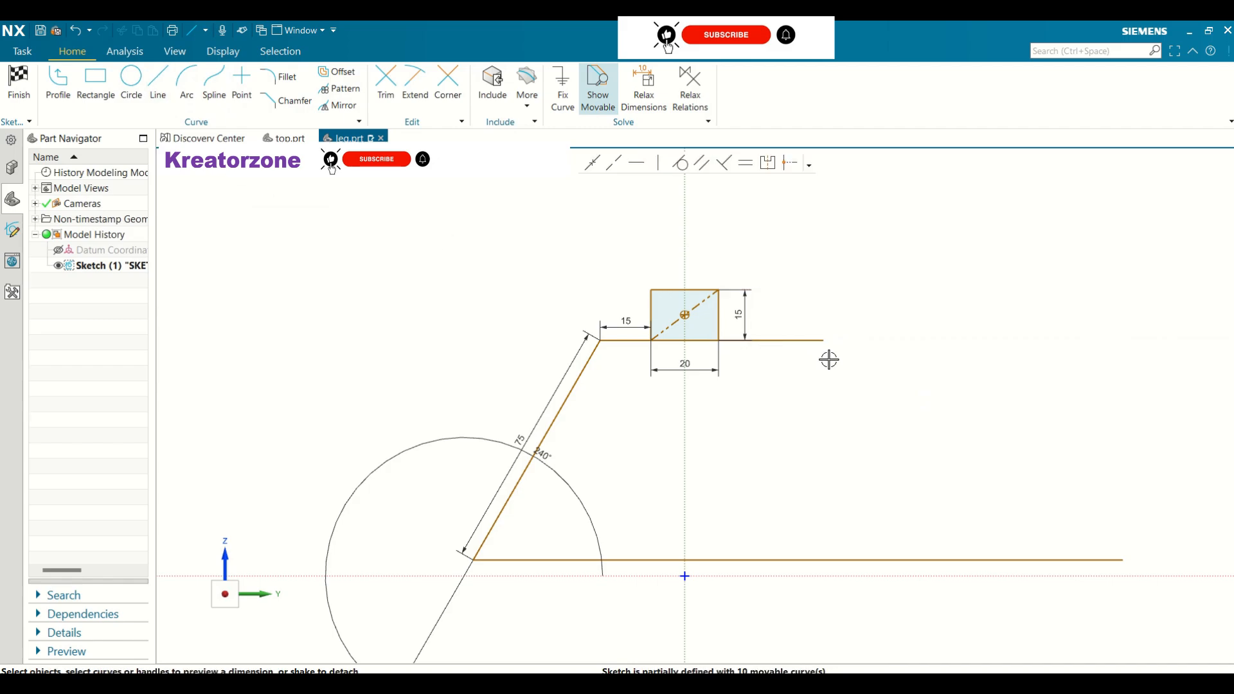
- Set the length of the short horizontal line right of the rectangle to 15 mm
click(790, 340)
click(773, 364)
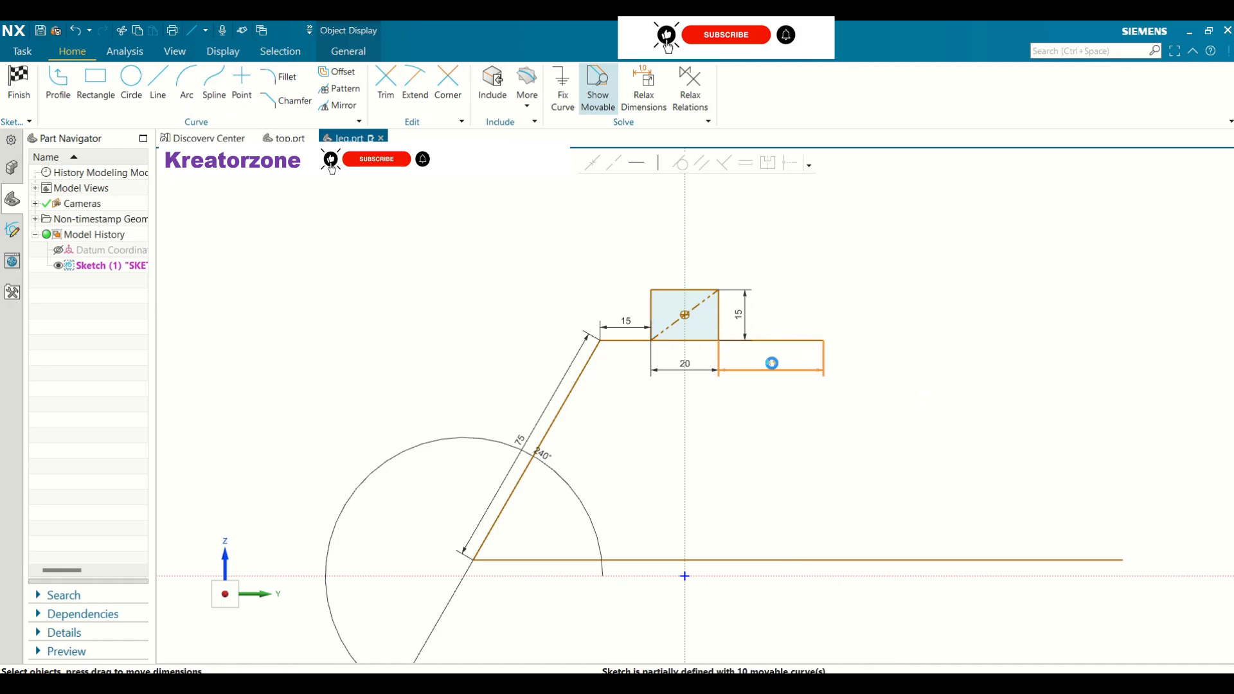
text(1)
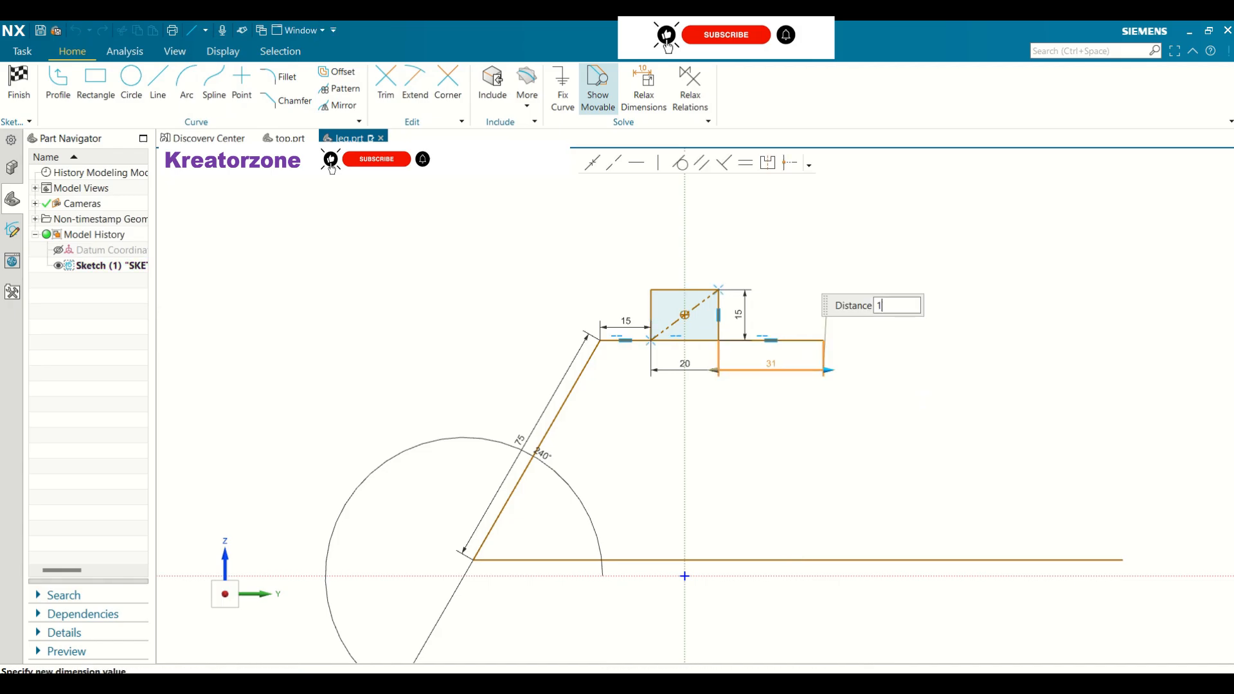
text(5)
key(Return)
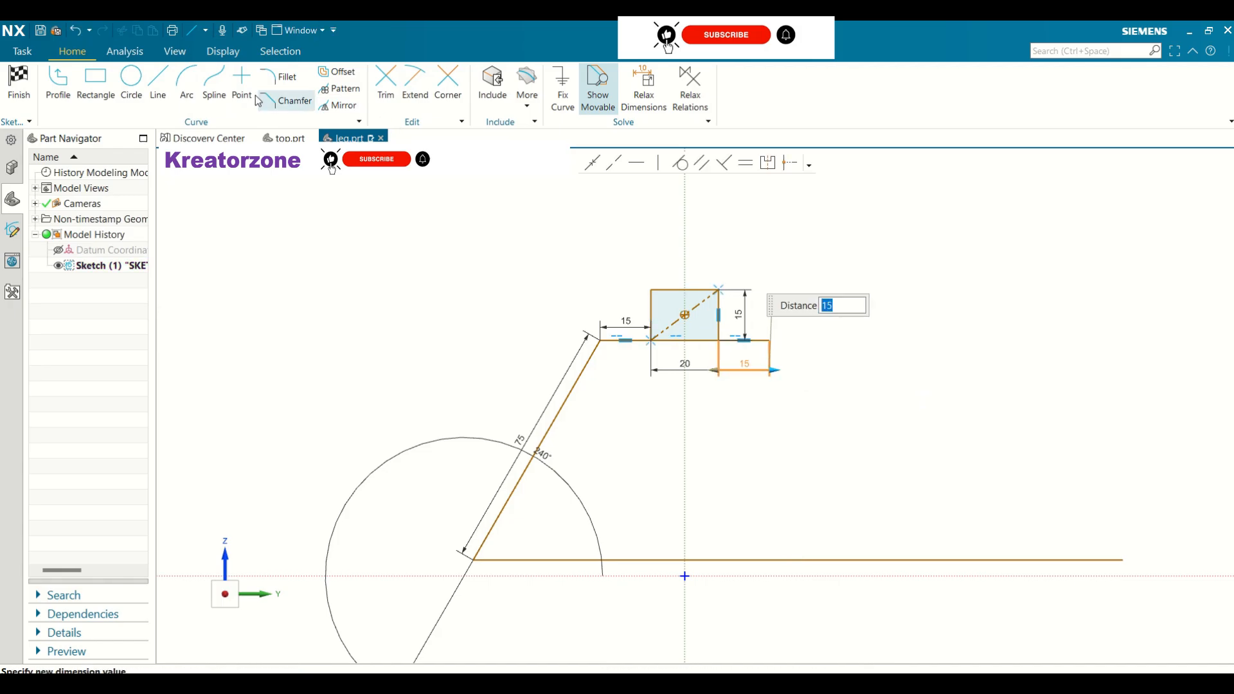
- Draw a 75 mm line at an angle of 300° from the right end of the right-hand 15 mm line
click(157, 90)
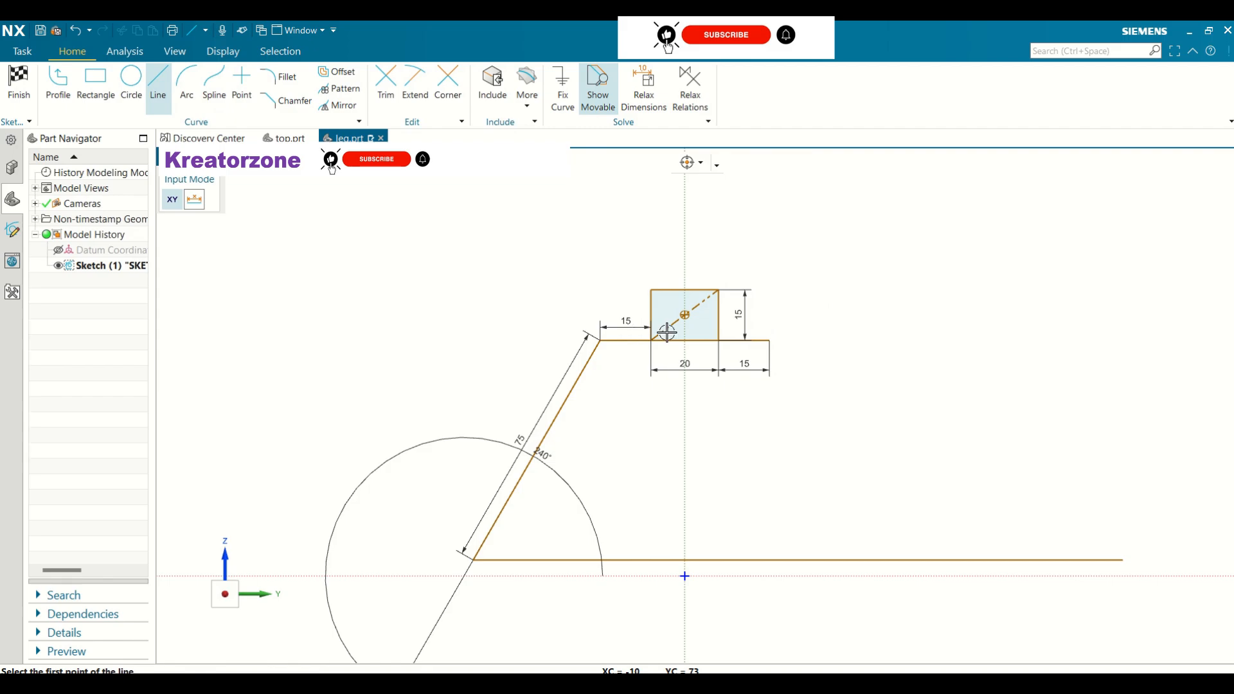
click(769, 341)
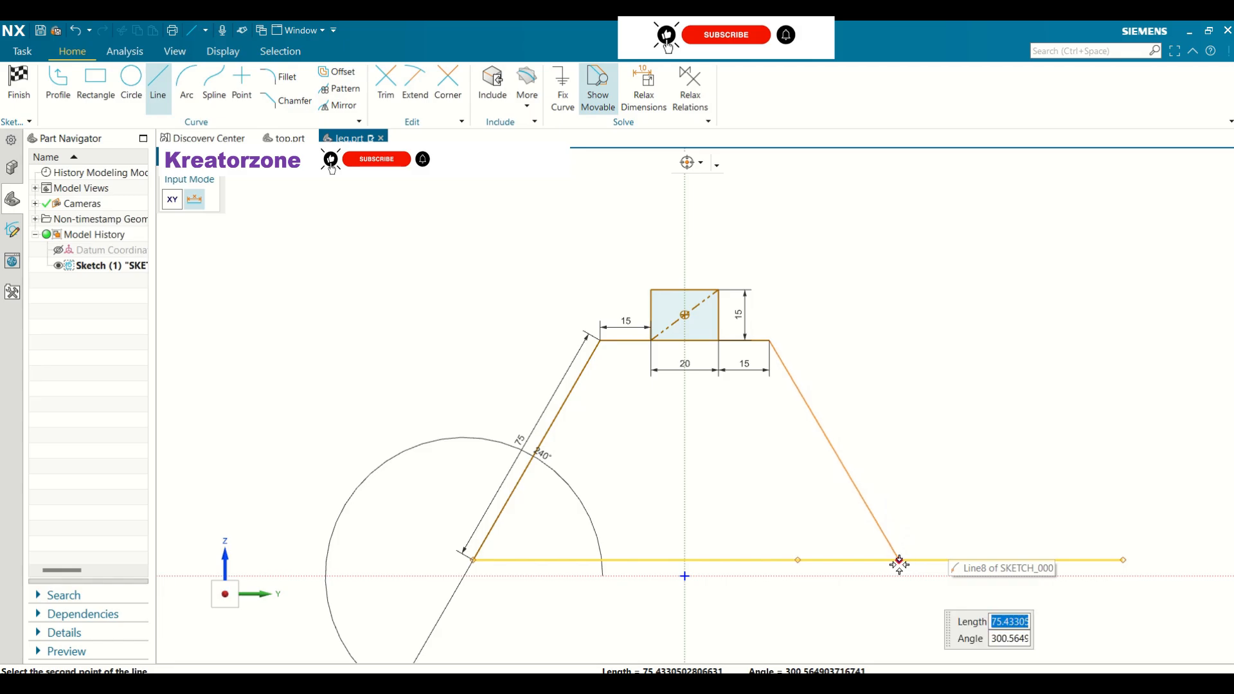
text(75)
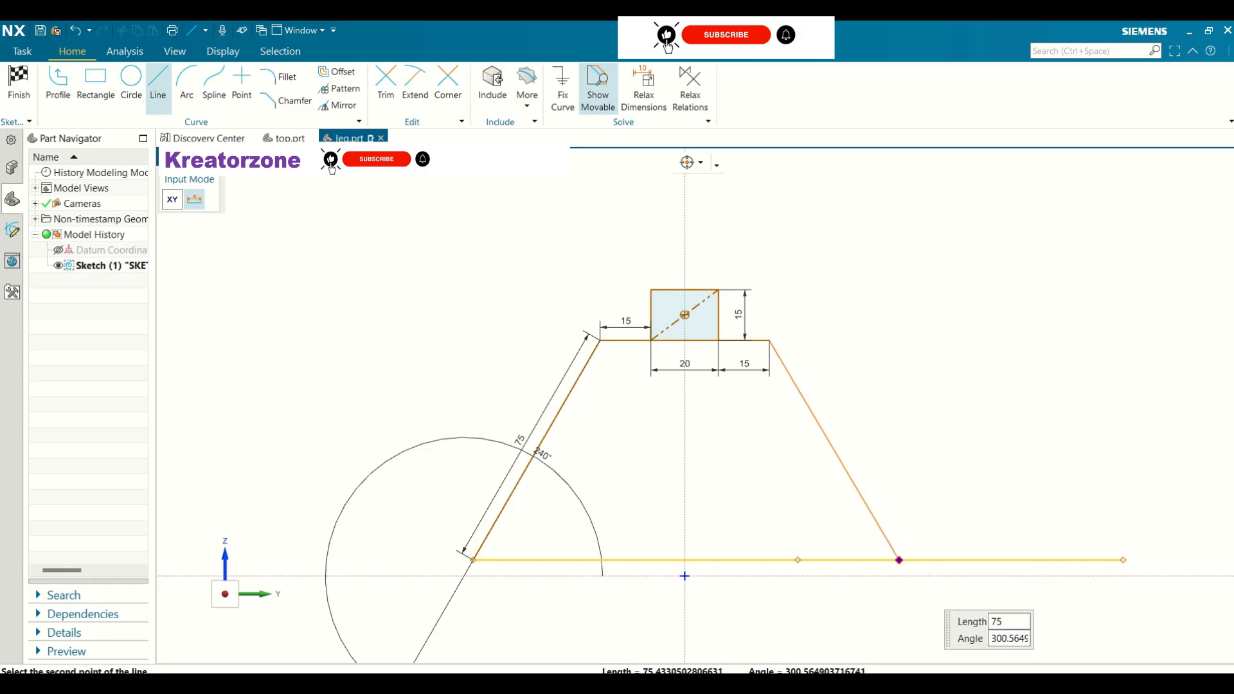
key(Tab)
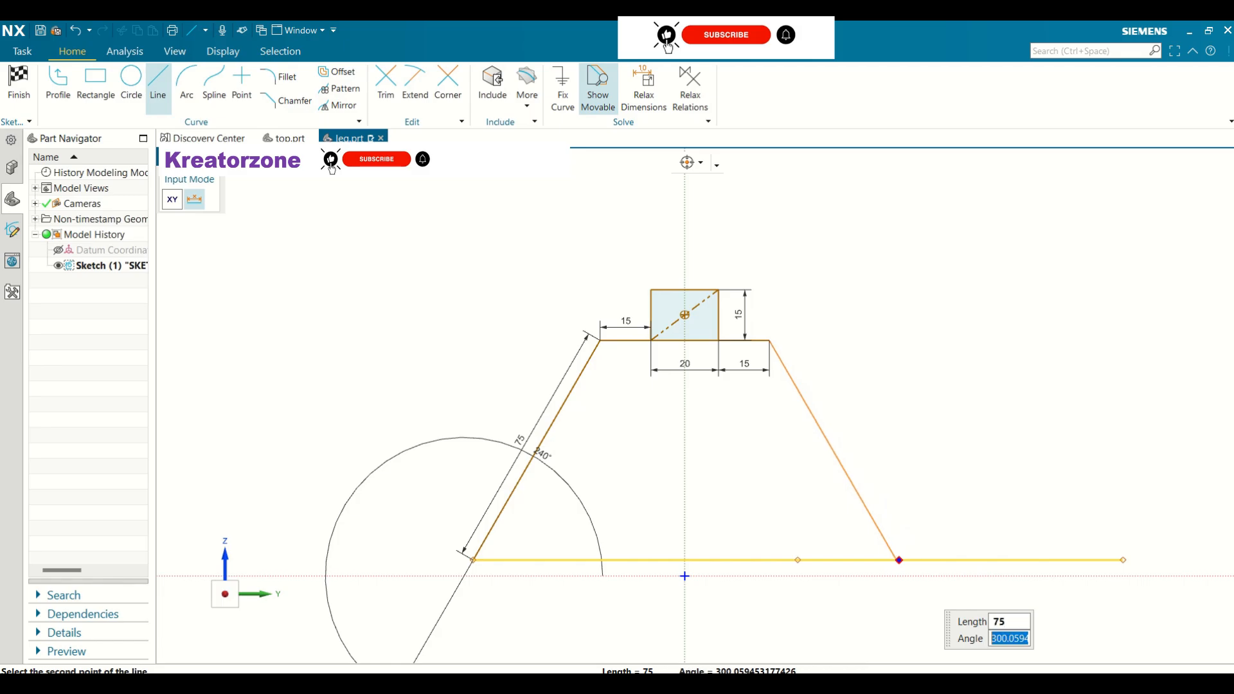
text(30)
key(Return)
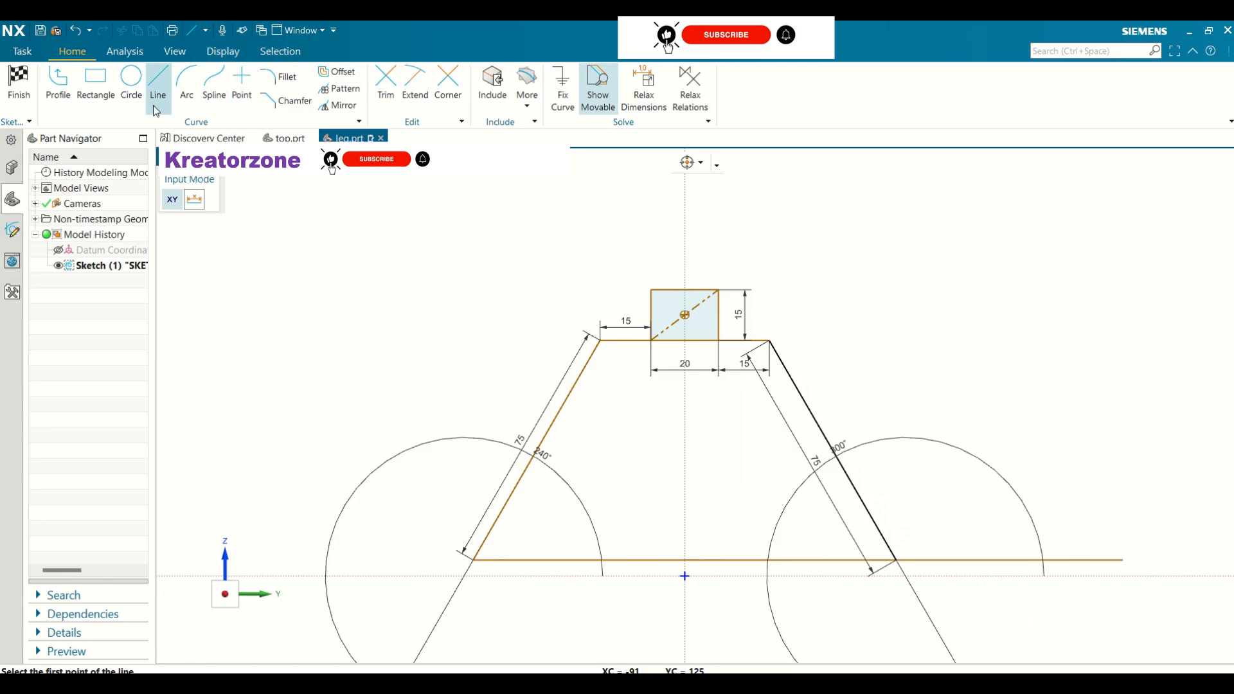
- Make a corner between the right slanted line and the long base line, removing the base line's overhang
click(385, 80)
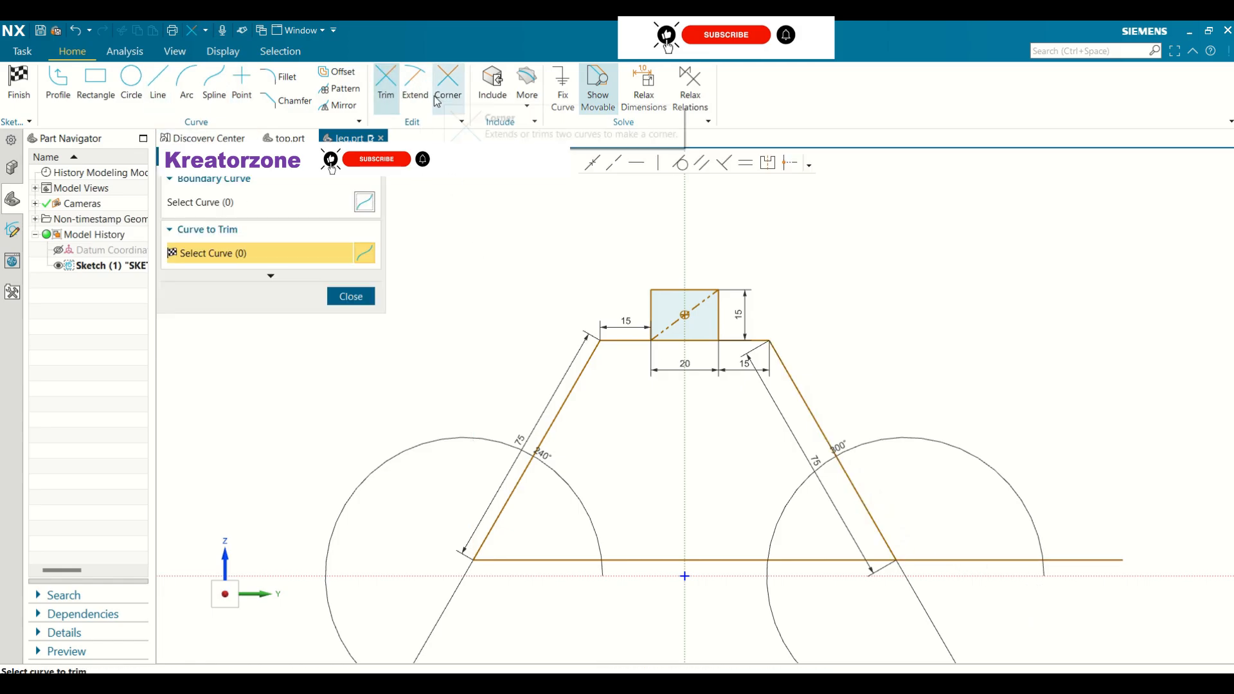
click(351, 294)
click(448, 83)
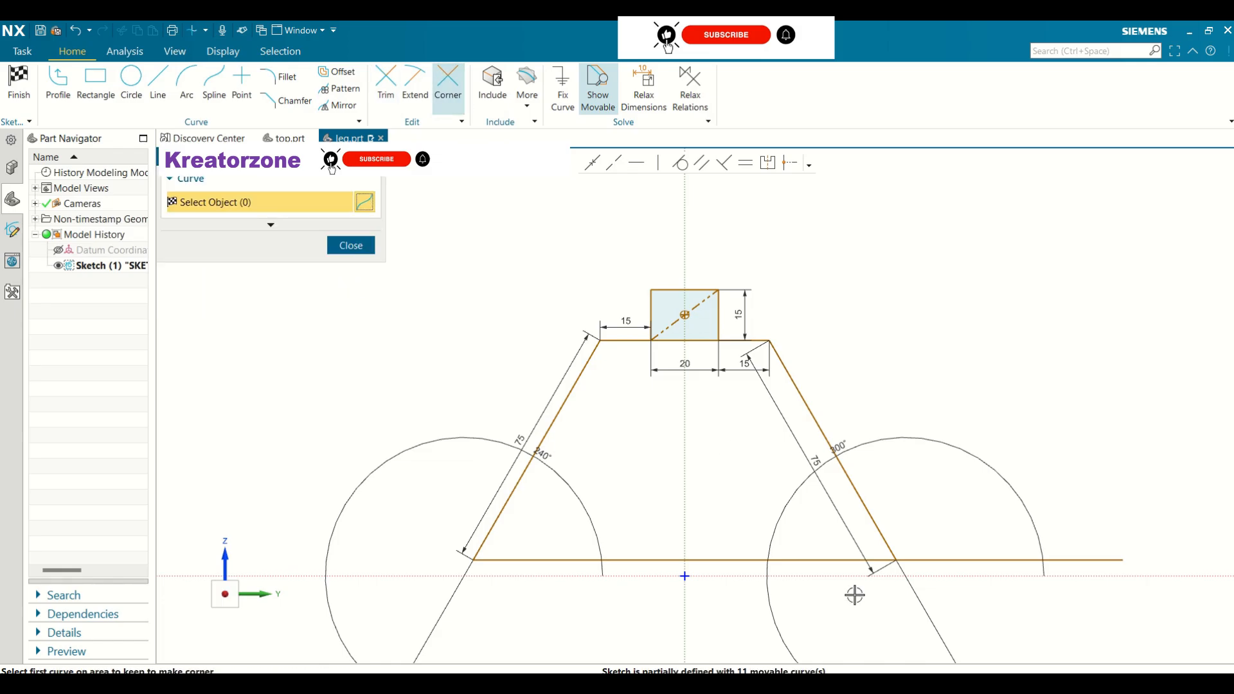
click(883, 538)
click(845, 561)
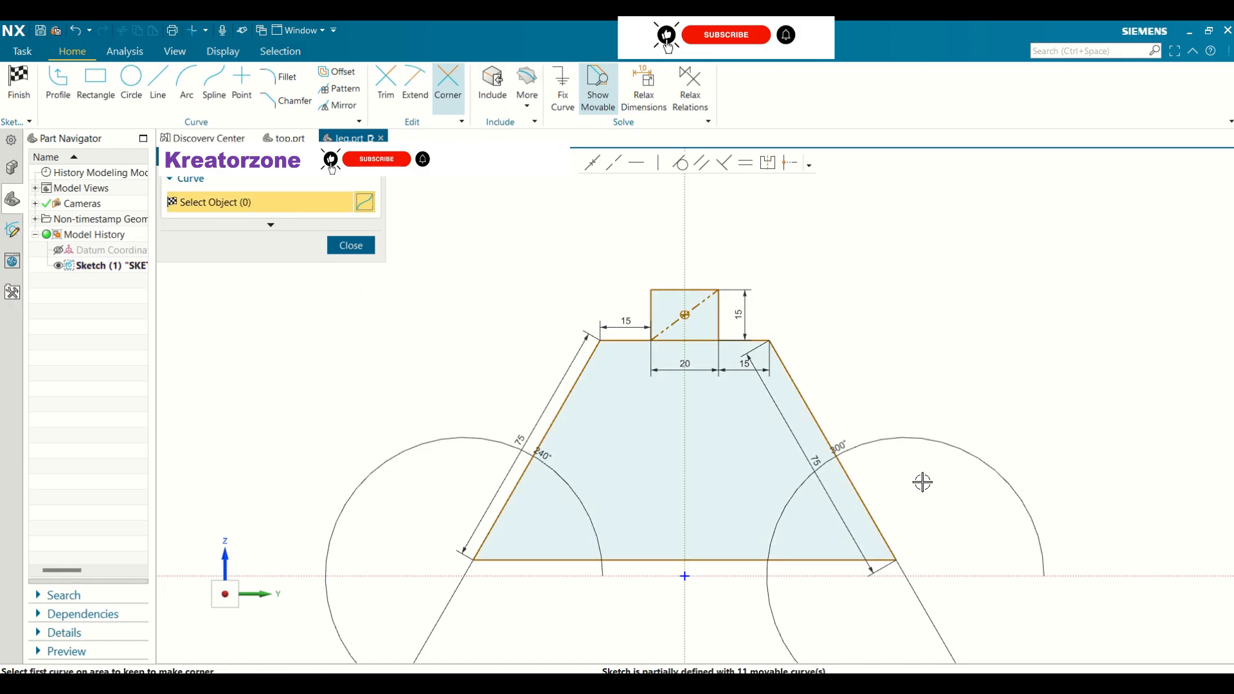
- Trim away the rectangle's lower edge to merge it with the trapezoid, and finish the sketch
click(386, 88)
click(666, 341)
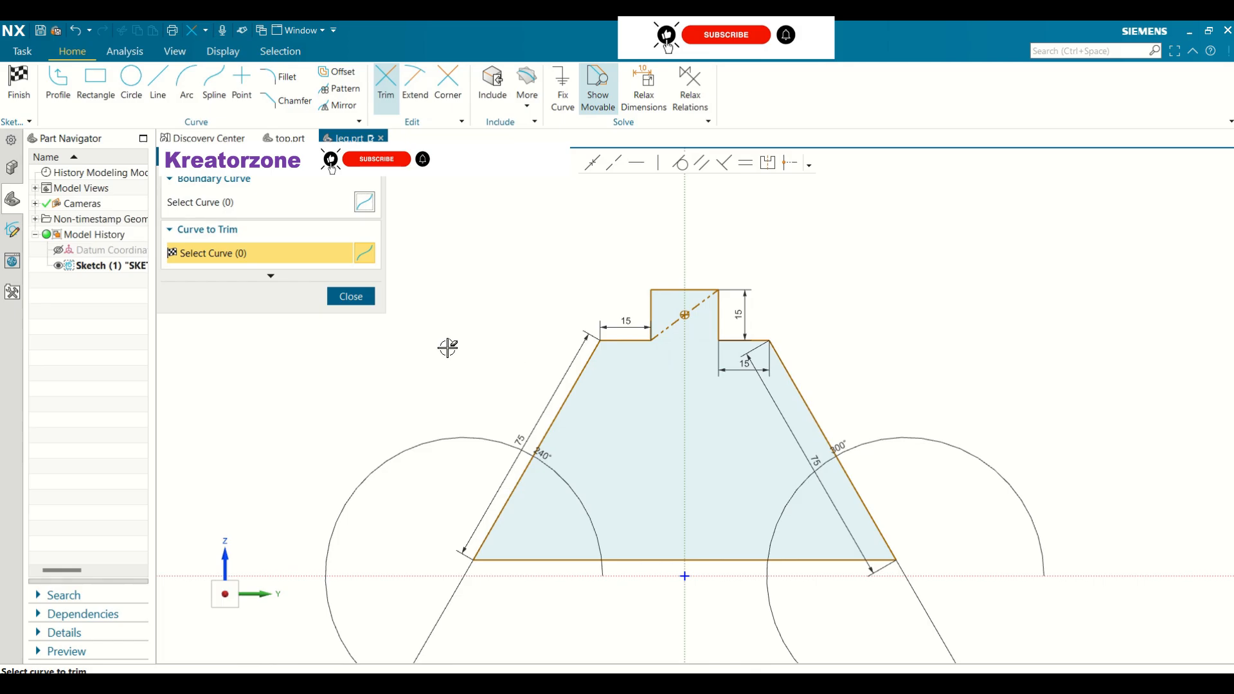
click(351, 296)
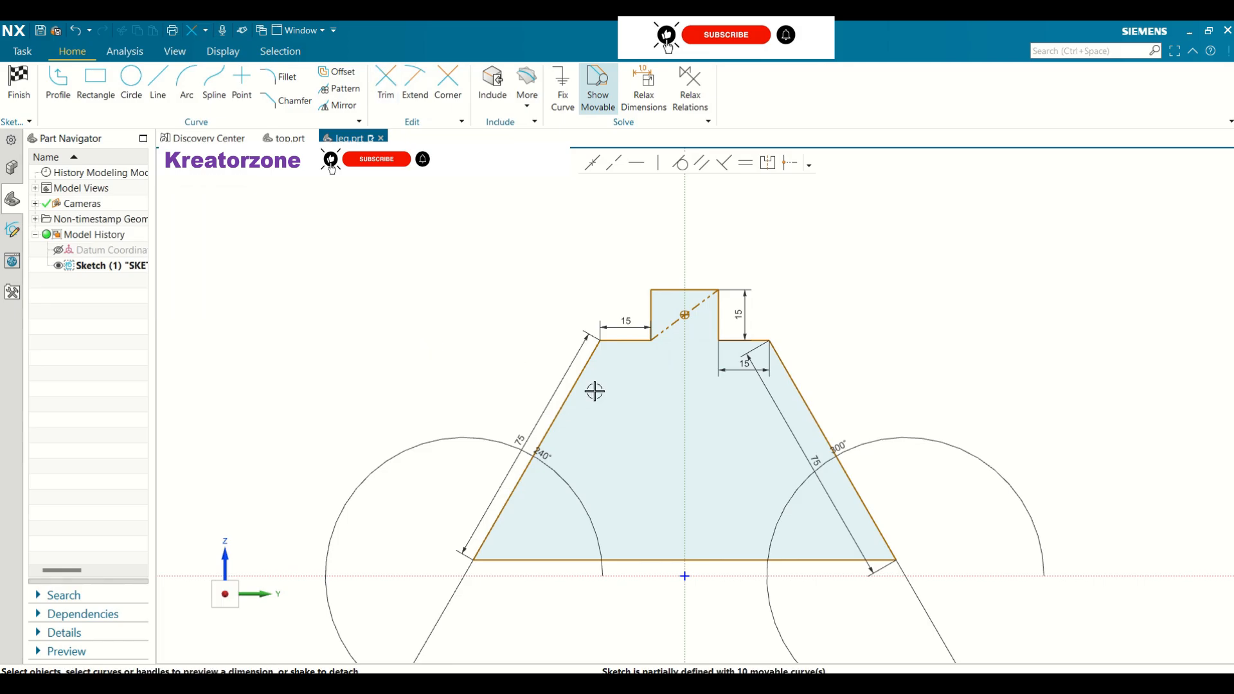
click(15, 95)
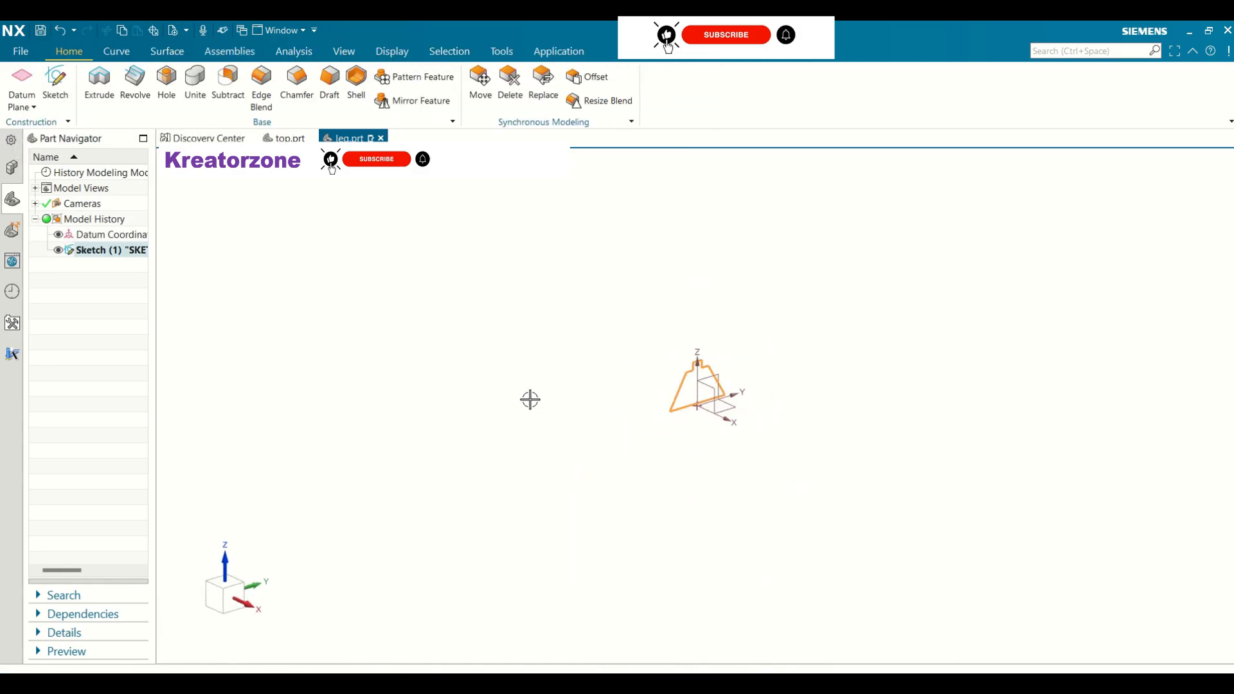
- Extrude the leg profile from 0 to 10 mm as a new body
click(99, 80)
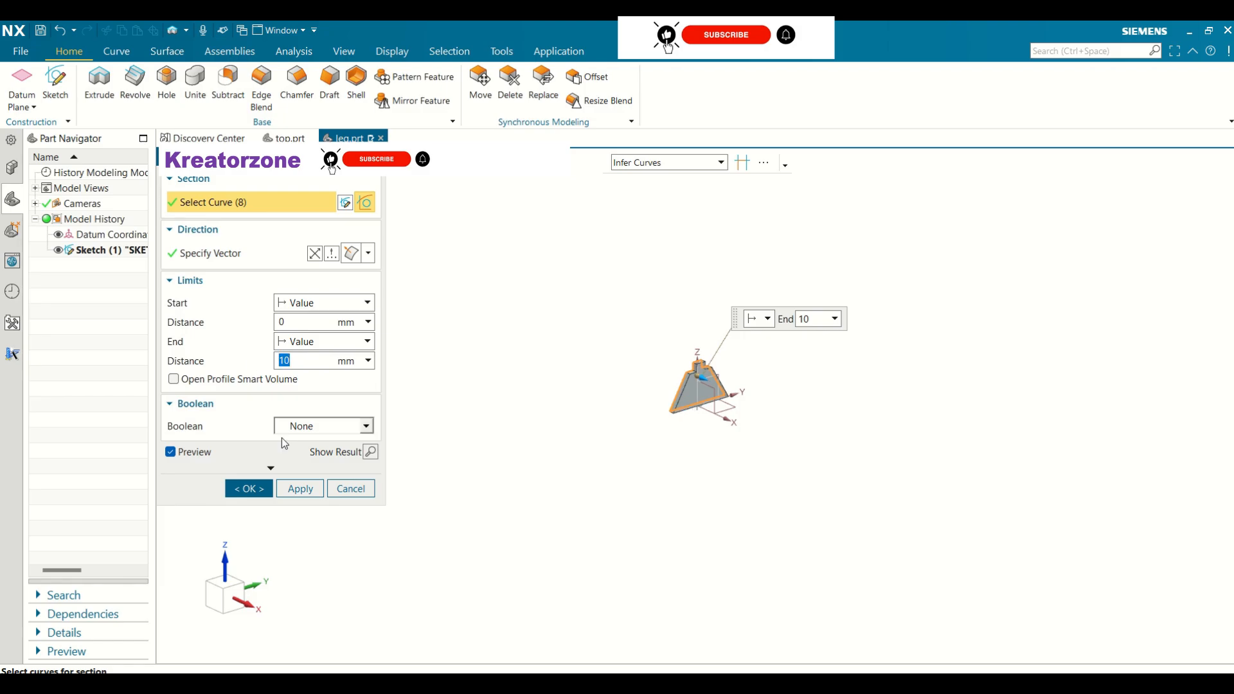
click(253, 489)
scroll(787, 360, up, 5)
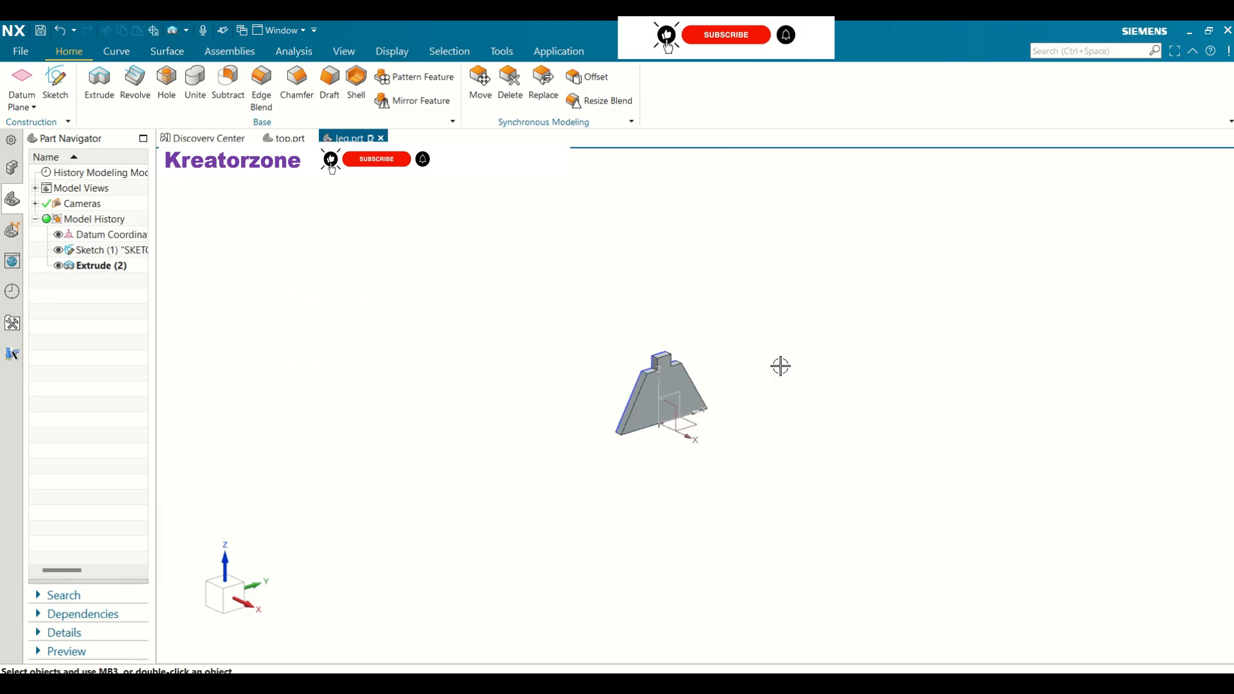
- Change the display colour of the extruded leg body to red
click(392, 50)
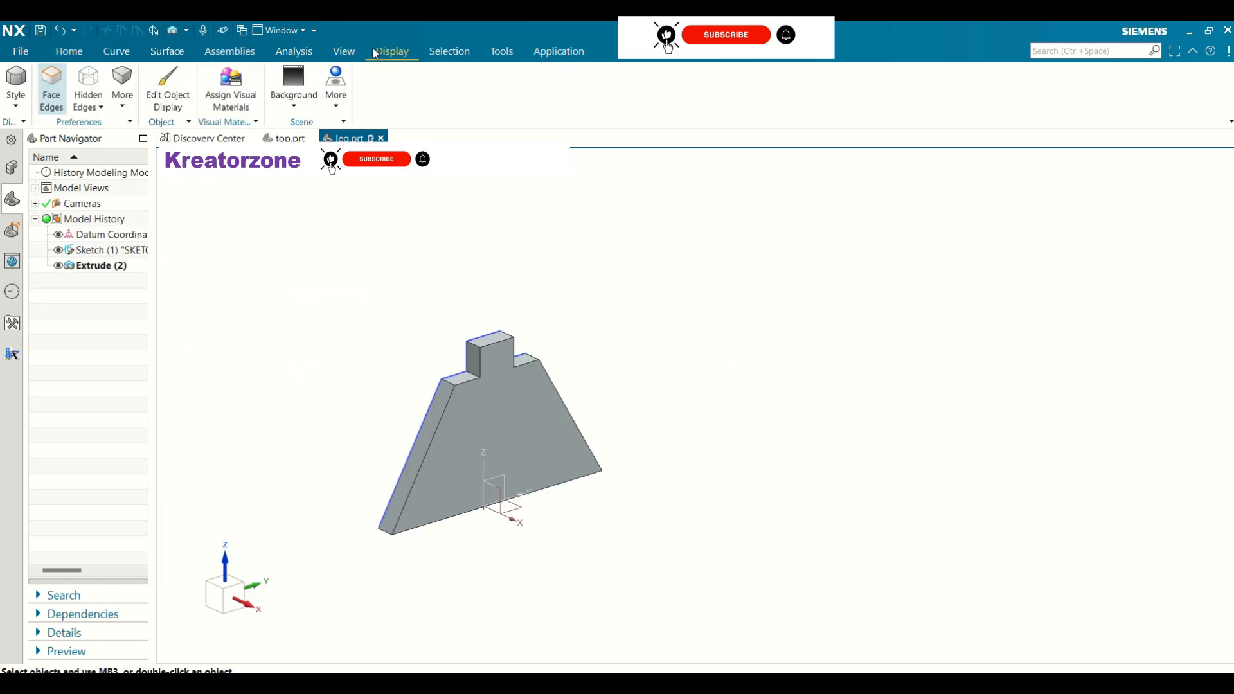
click(173, 96)
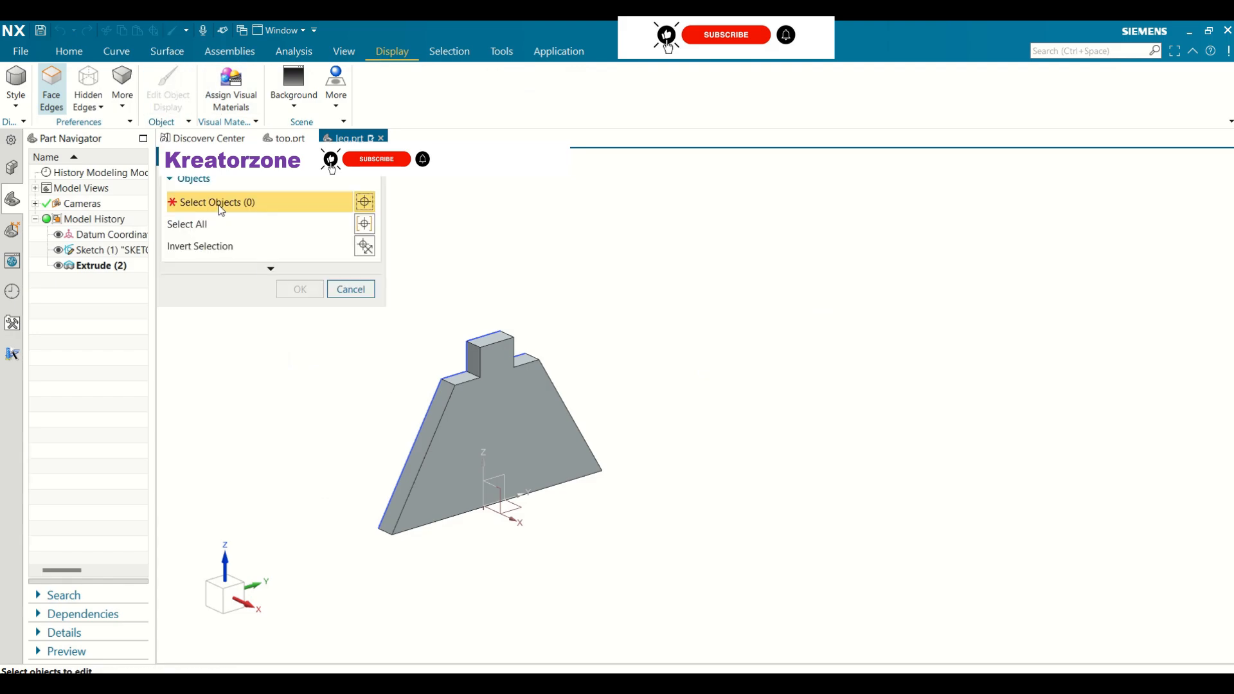
click(511, 421)
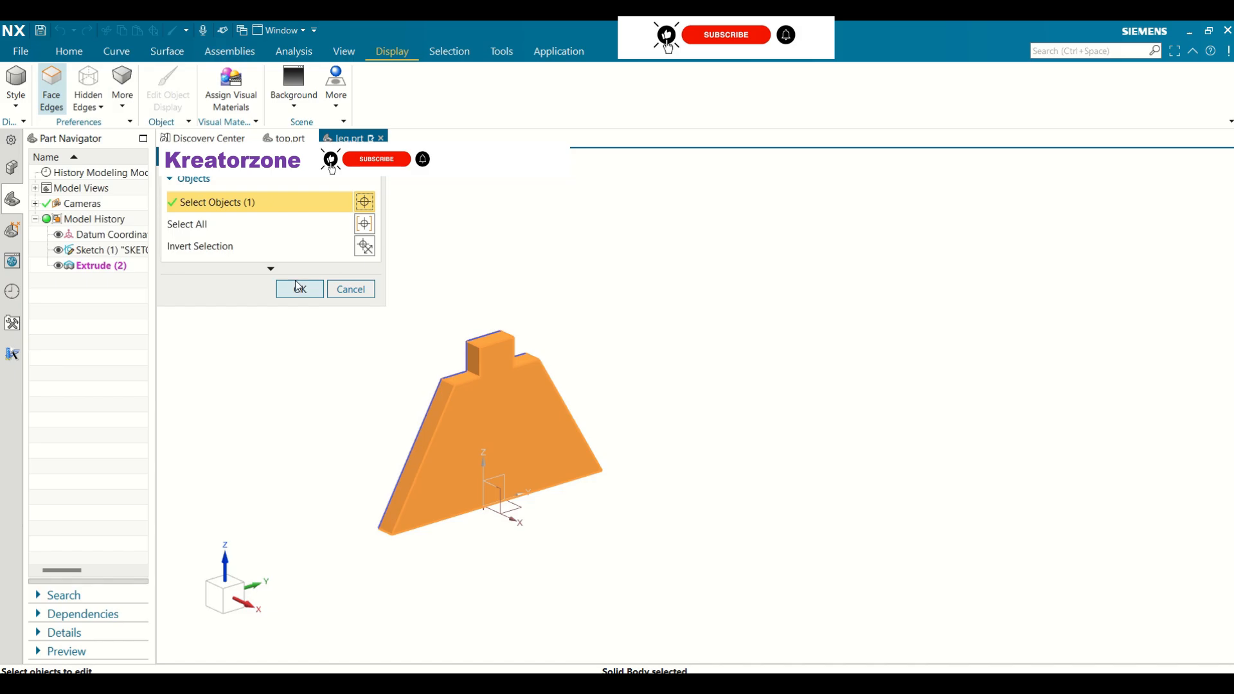
click(284, 273)
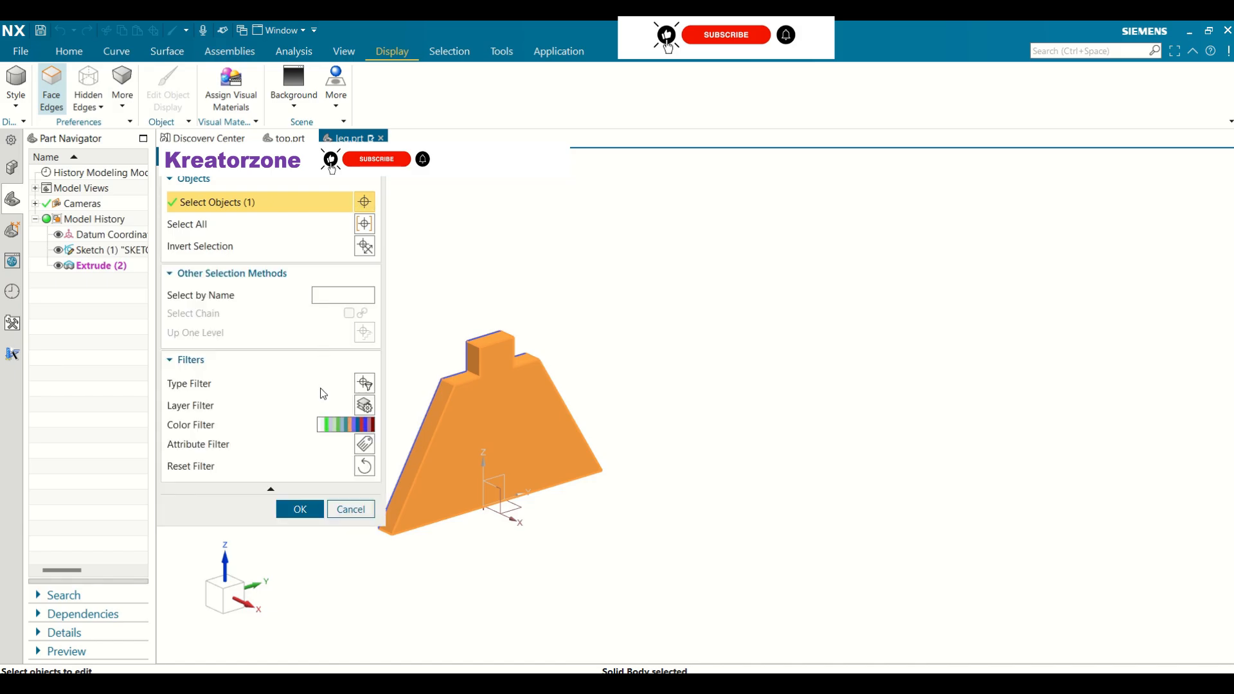
click(301, 510)
click(333, 244)
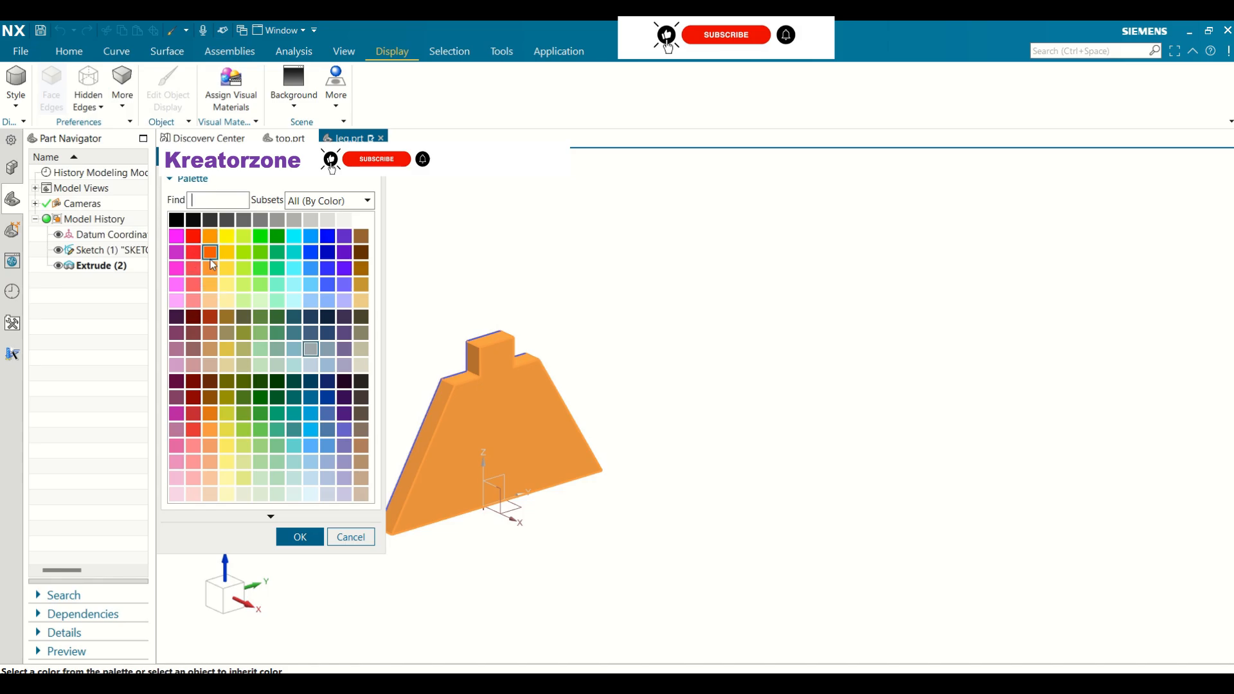
click(180, 255)
click(299, 537)
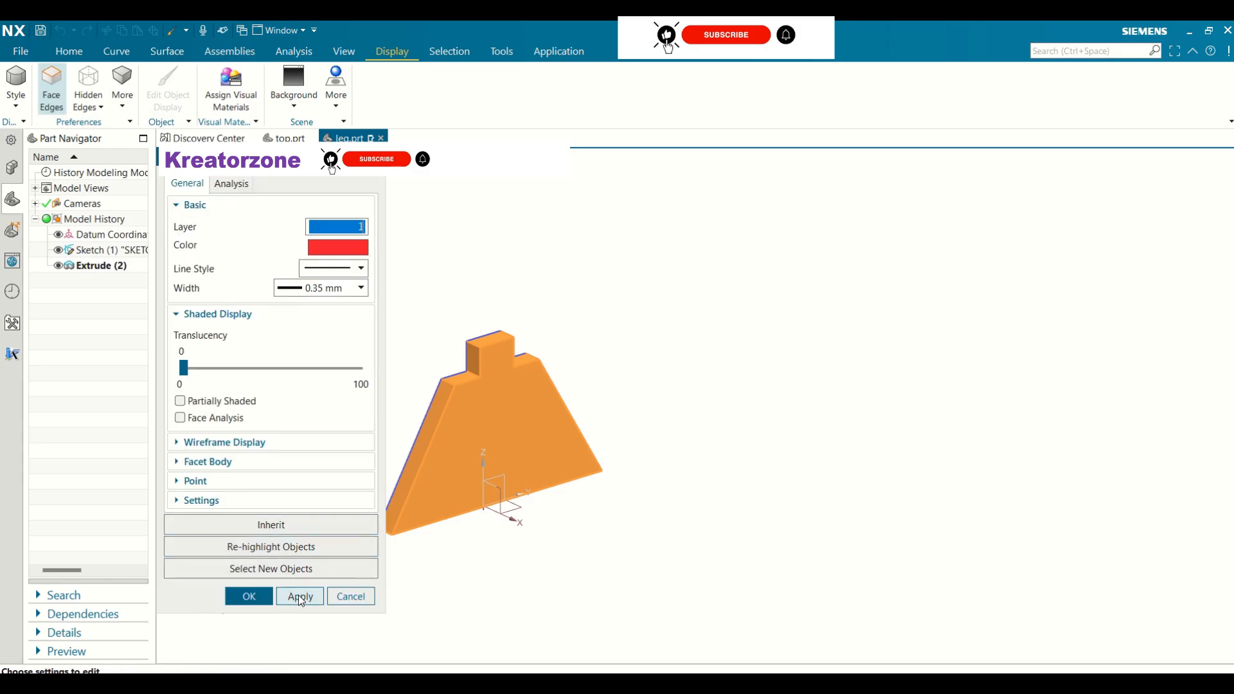
click(248, 596)
- Save the leg part and view its coloured body from another angle
scroll(740, 390, down, 2)
key(ctrl+s)
middle_drag(741, 390, 535, 201)
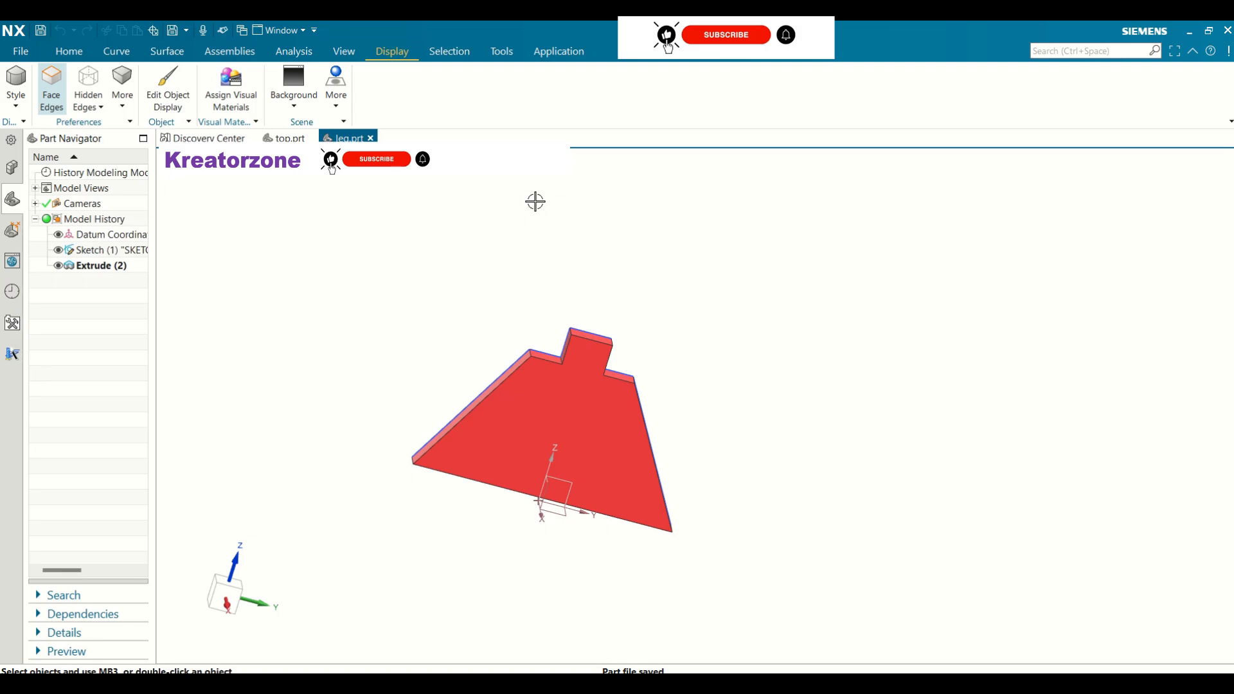
- Create a new millimetre file from the Assembly template, named kreatorzone
click(21, 55)
click(31, 75)
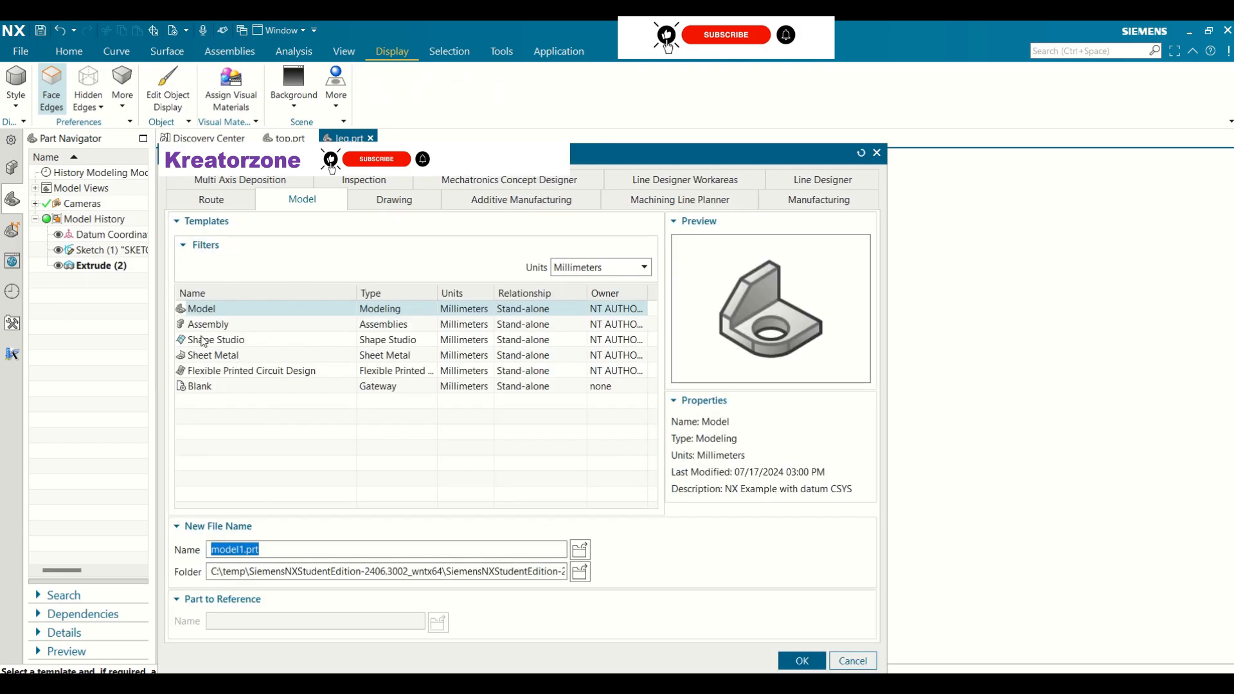
click(211, 326)
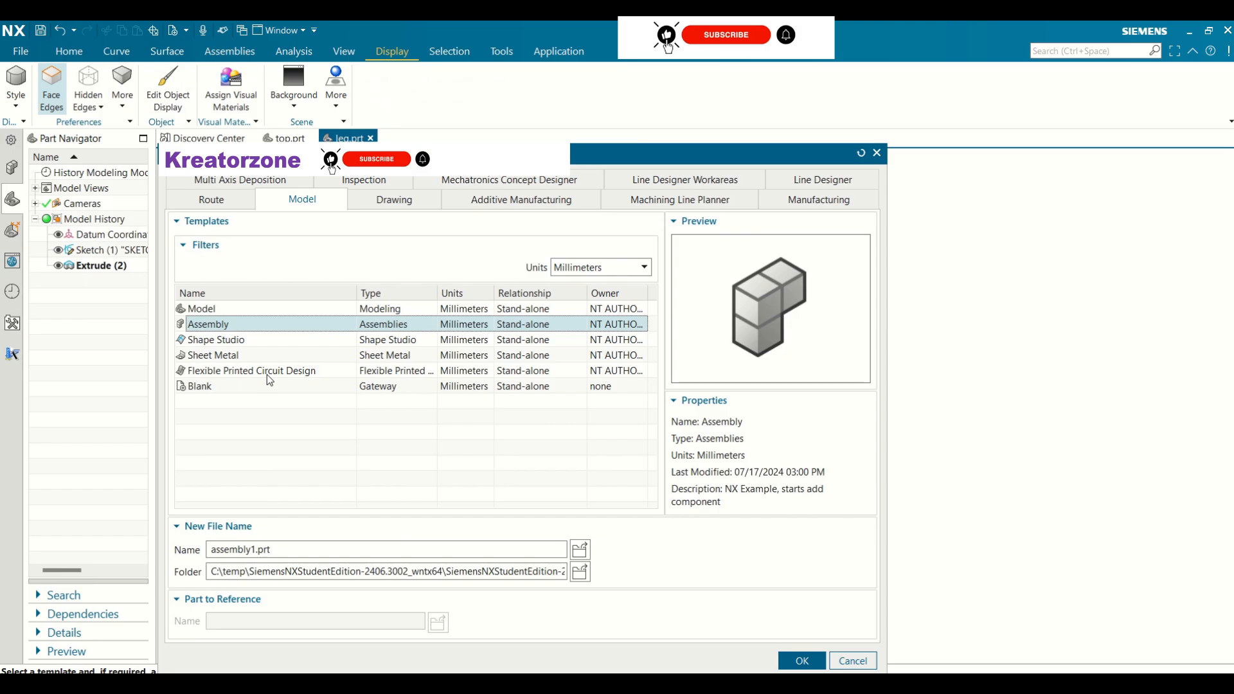
drag(273, 549, 182, 552)
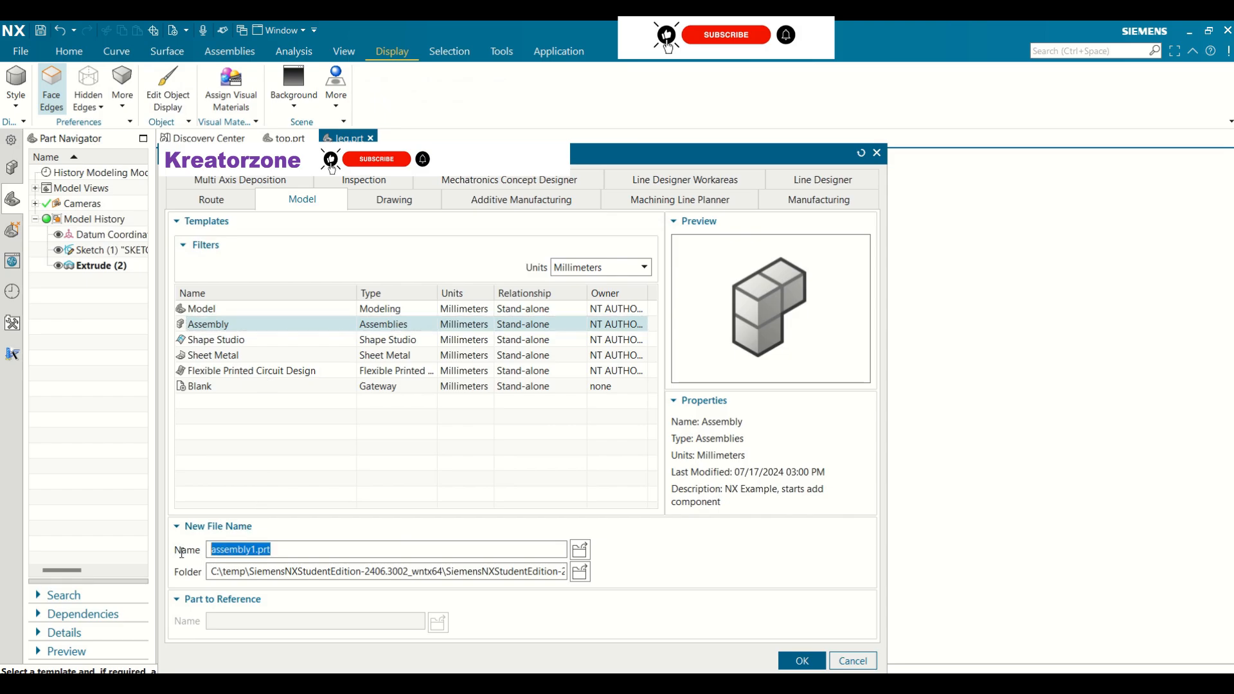
key(BackSpace)
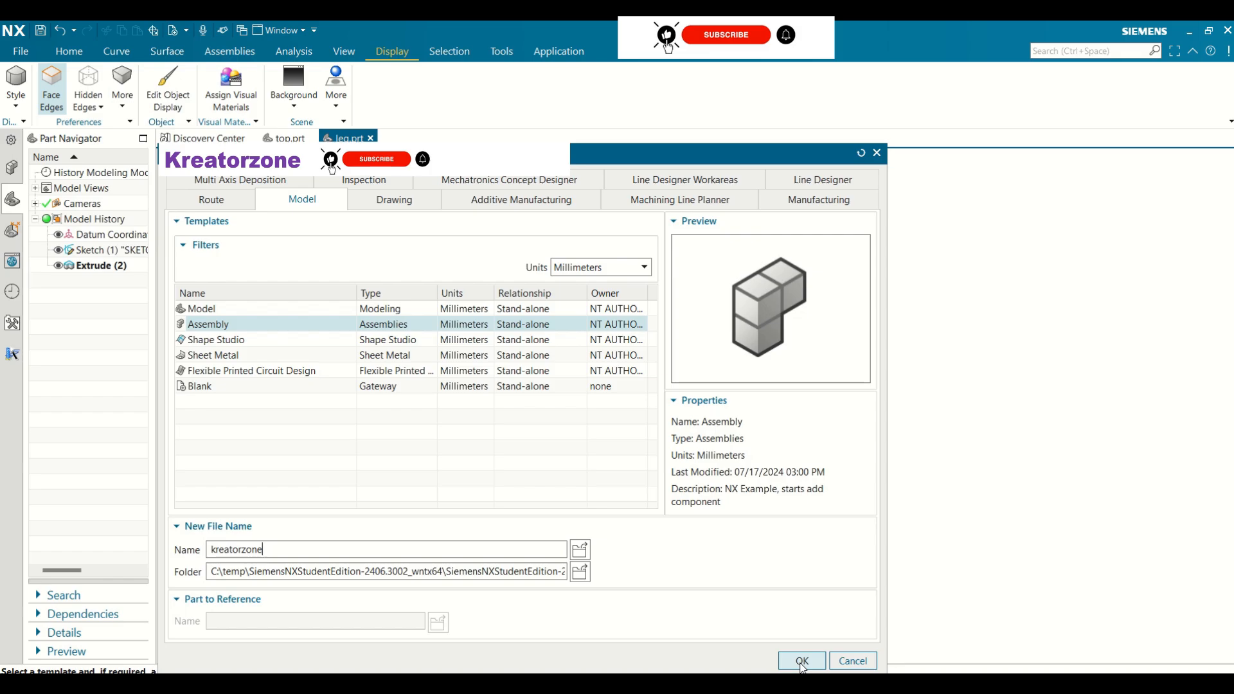
click(802, 661)
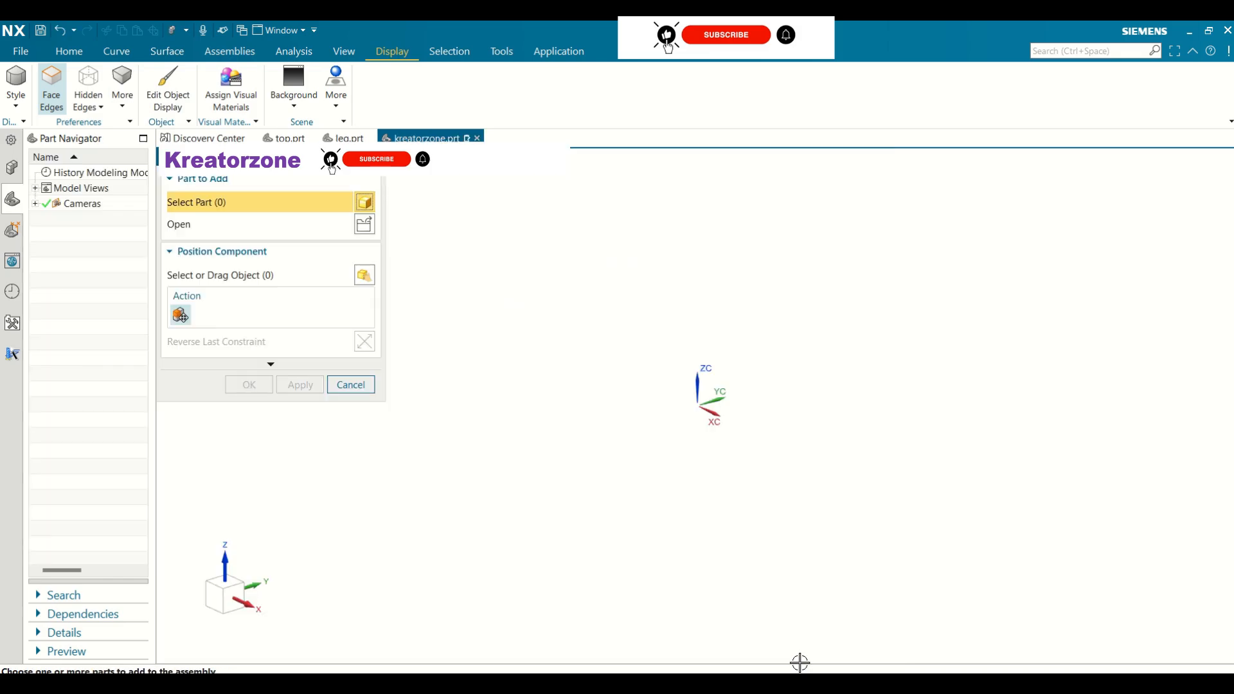
- Add the top part to the assembly as a component at its default position, with Keep Constraints enabled
click(365, 225)
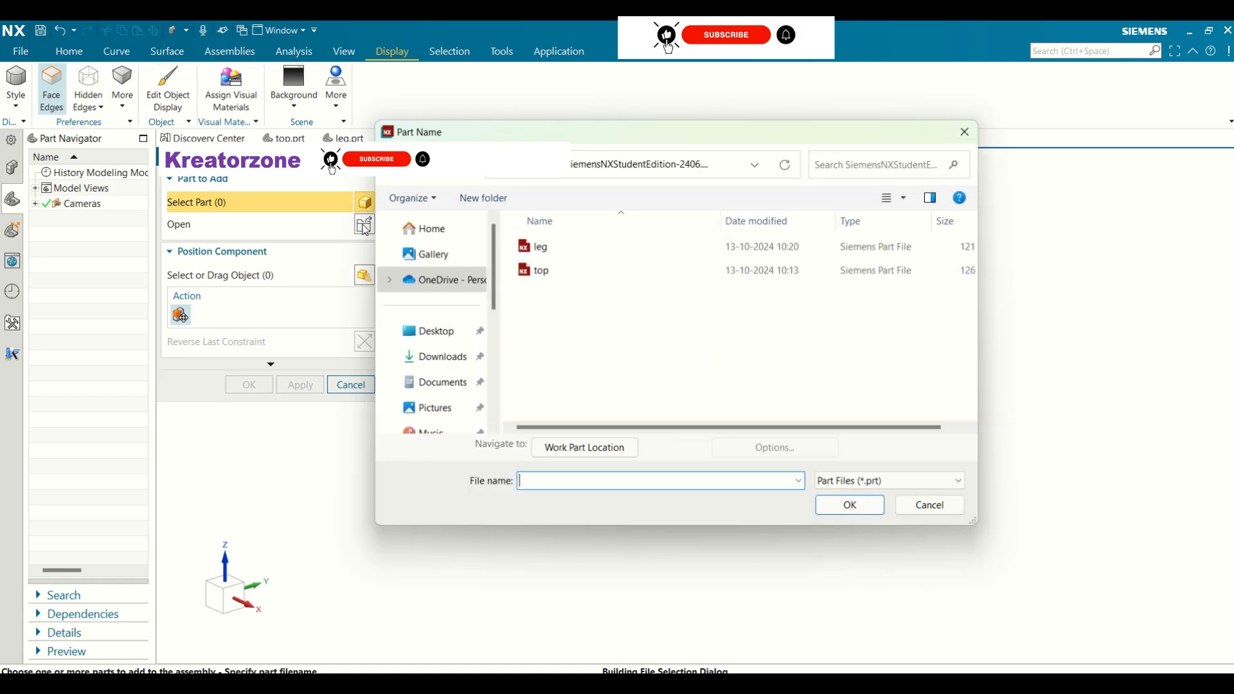
click(555, 272)
click(852, 506)
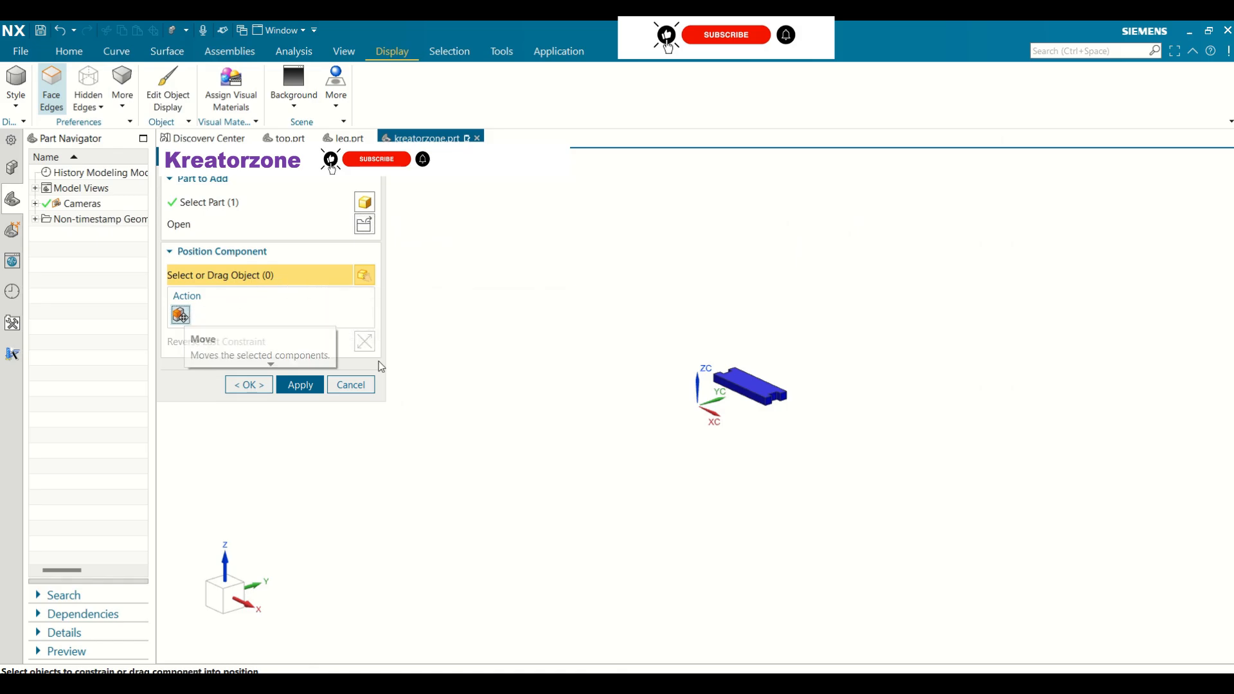
click(172, 251)
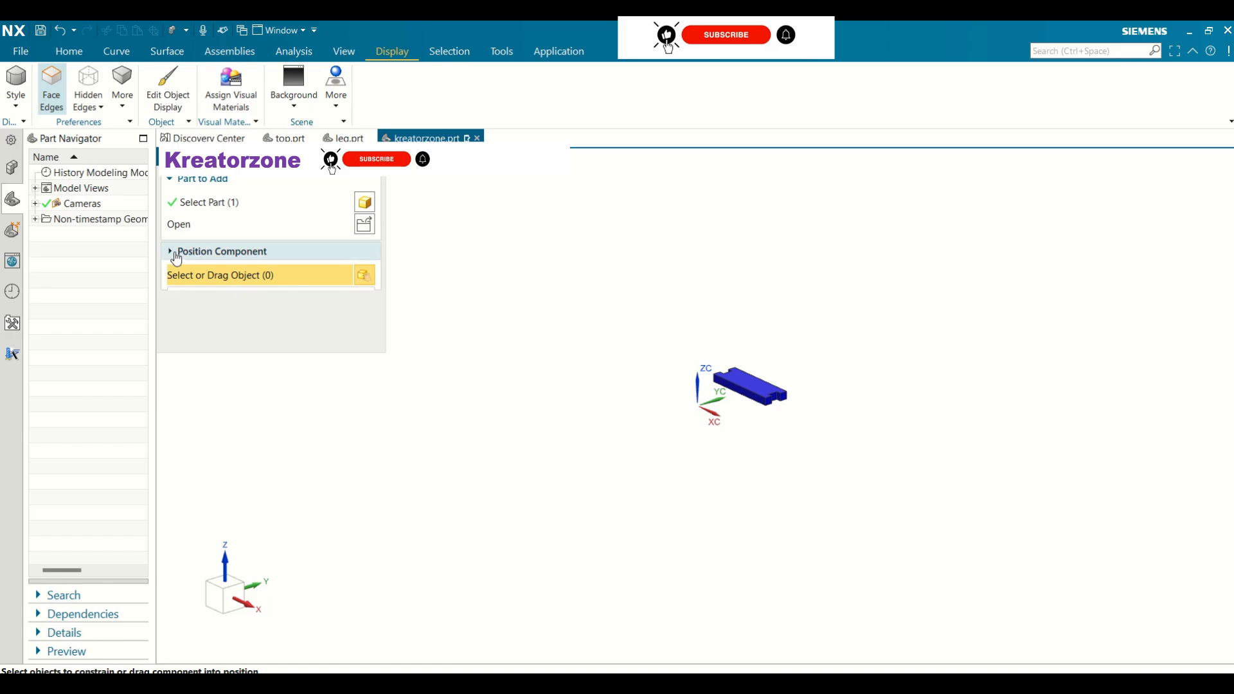
click(174, 252)
click(275, 363)
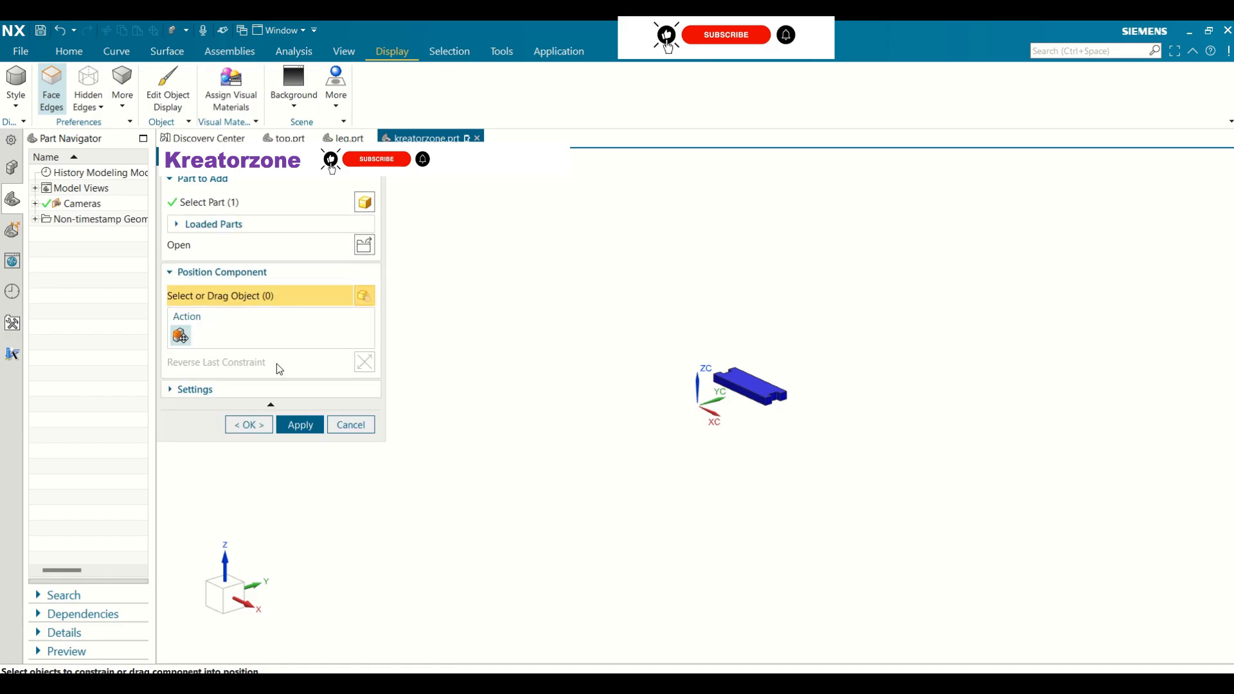
click(178, 390)
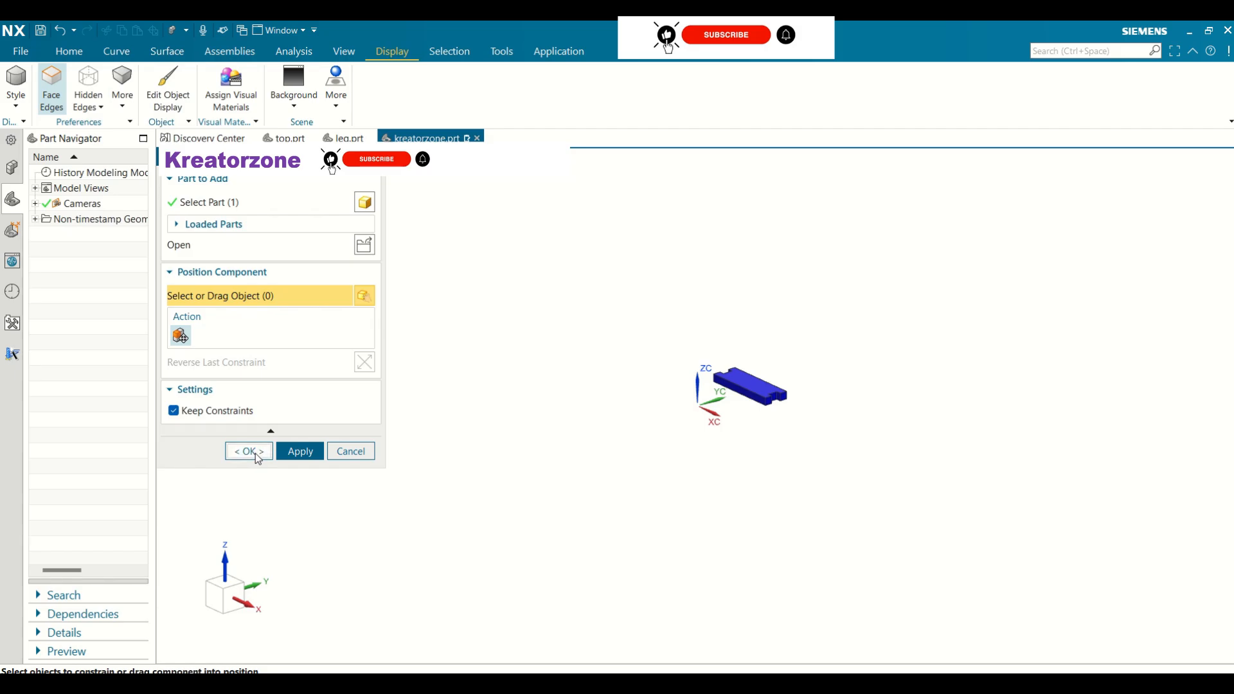
click(248, 452)
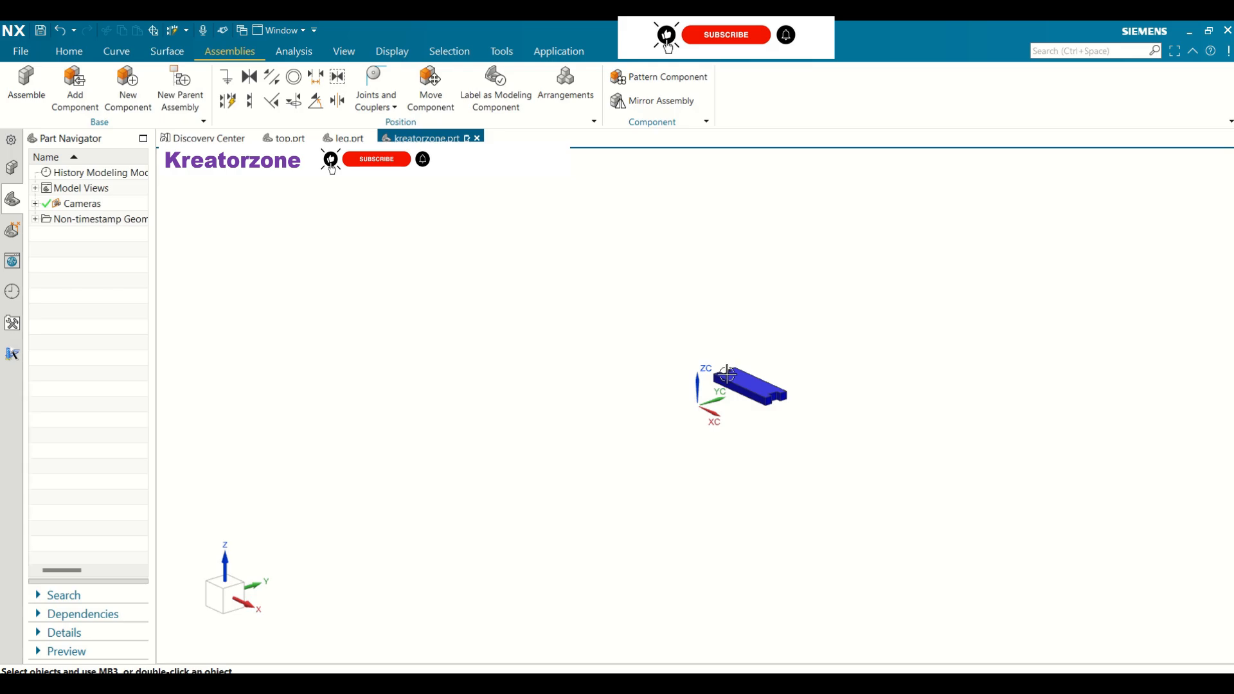
- Apply a Fix constraint to the blue top component so it stays locked in place
click(226, 76)
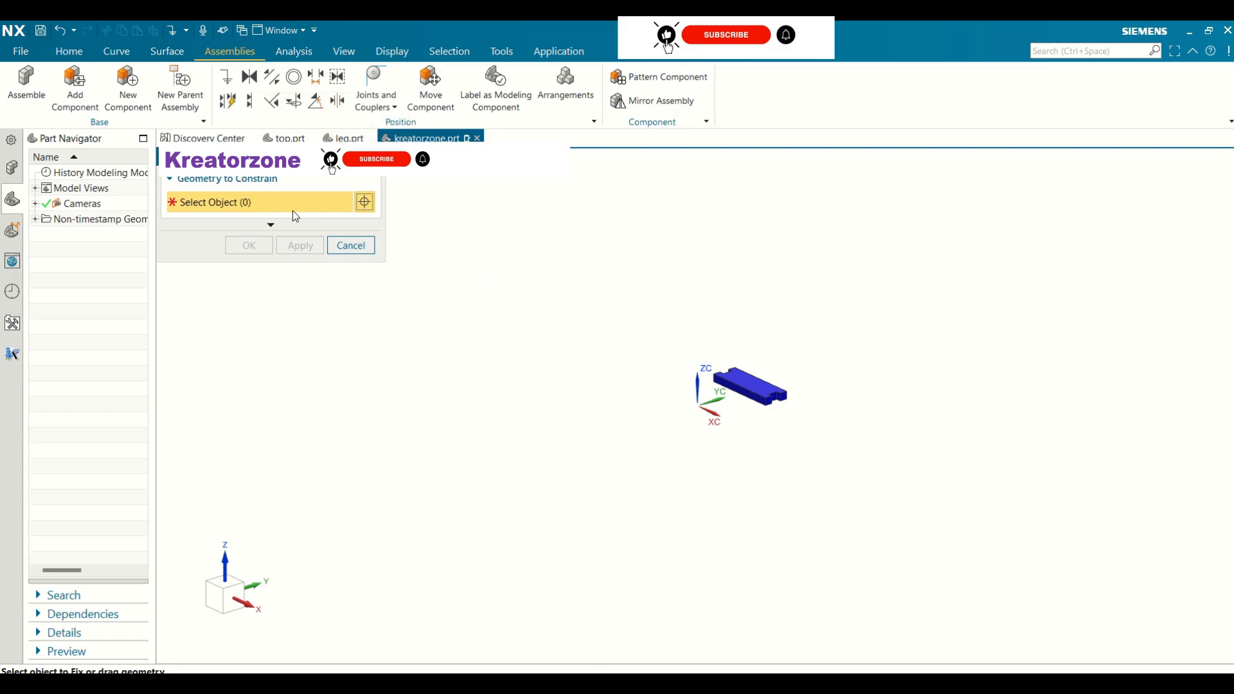
click(747, 386)
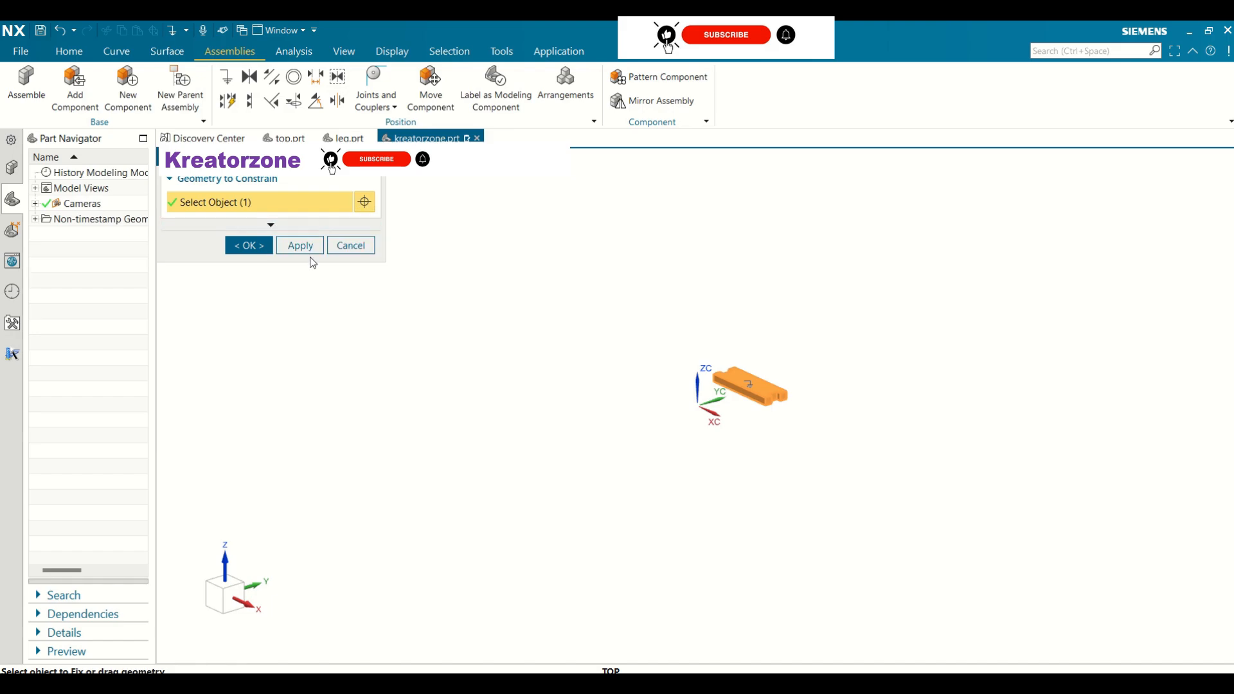
click(248, 245)
scroll(803, 416, up, 3)
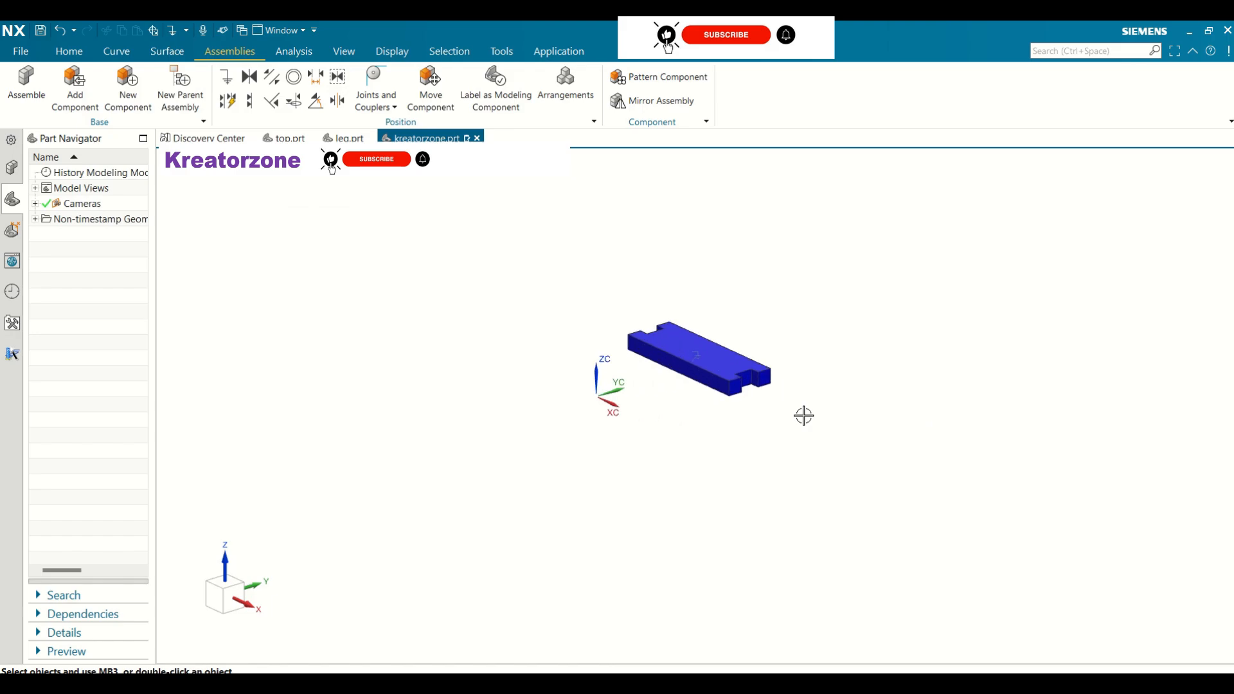
scroll(803, 415, up, 2)
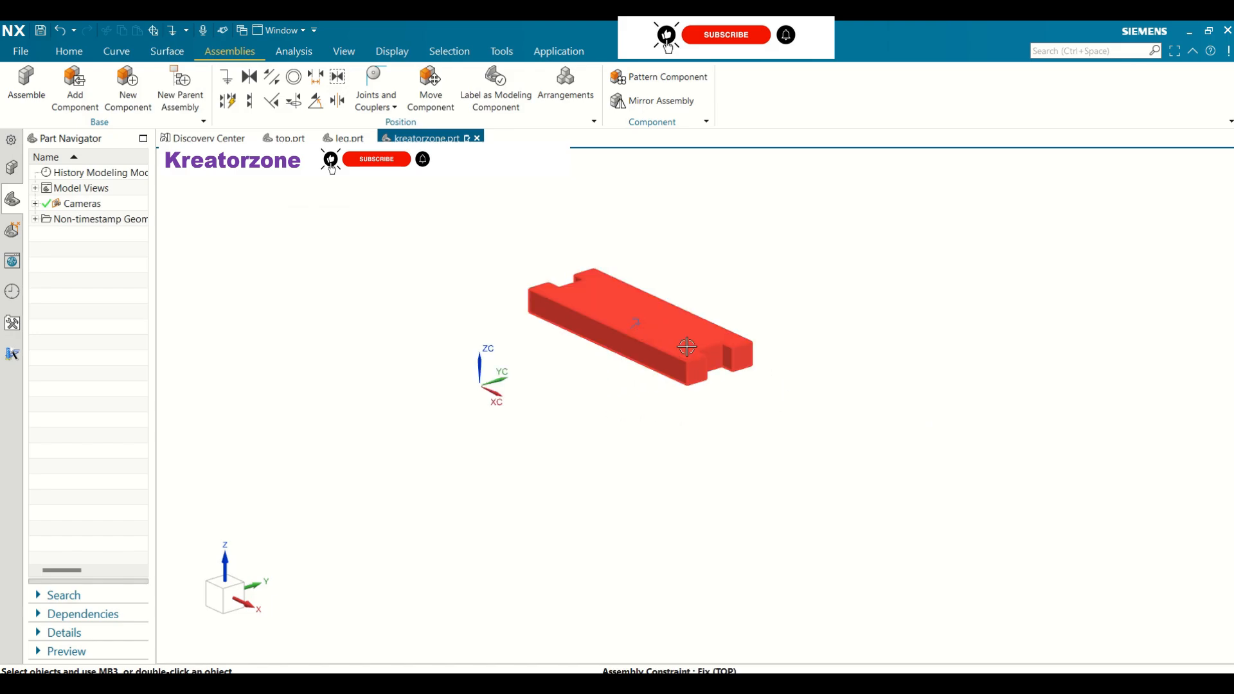
scroll(700, 297, up, 2)
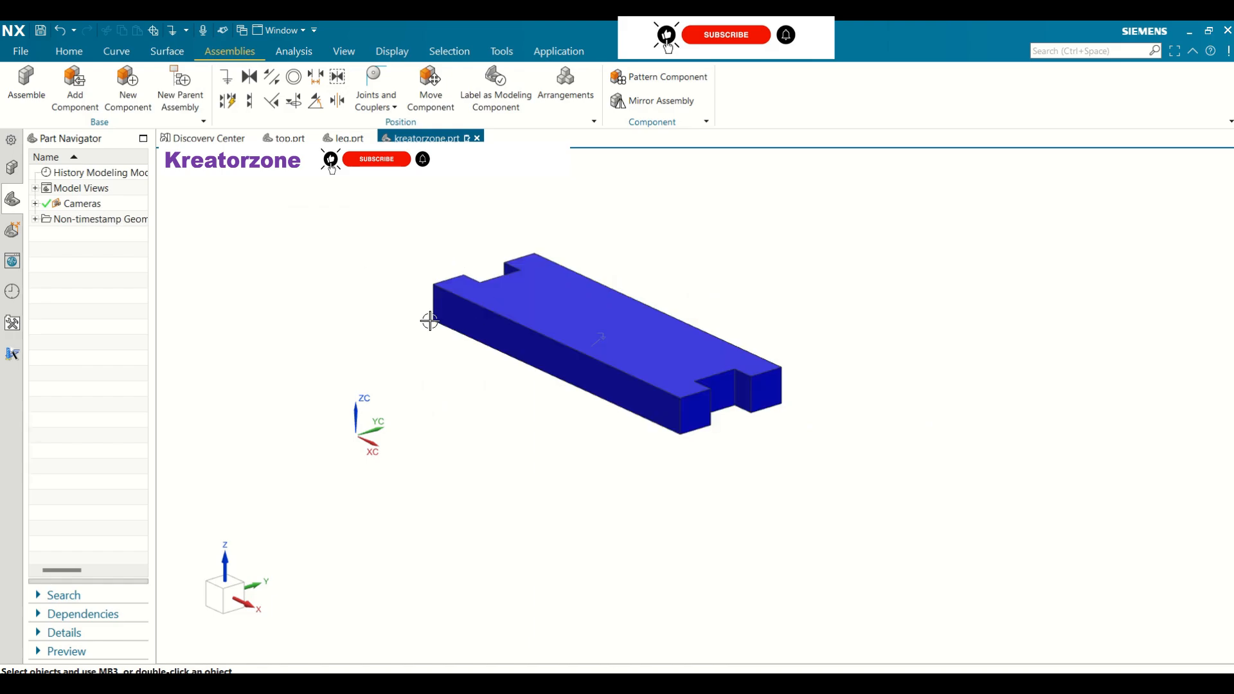
- Load the leg part as a component to add, with its anchor set to Absolute and its assembly location to WCS
click(86, 109)
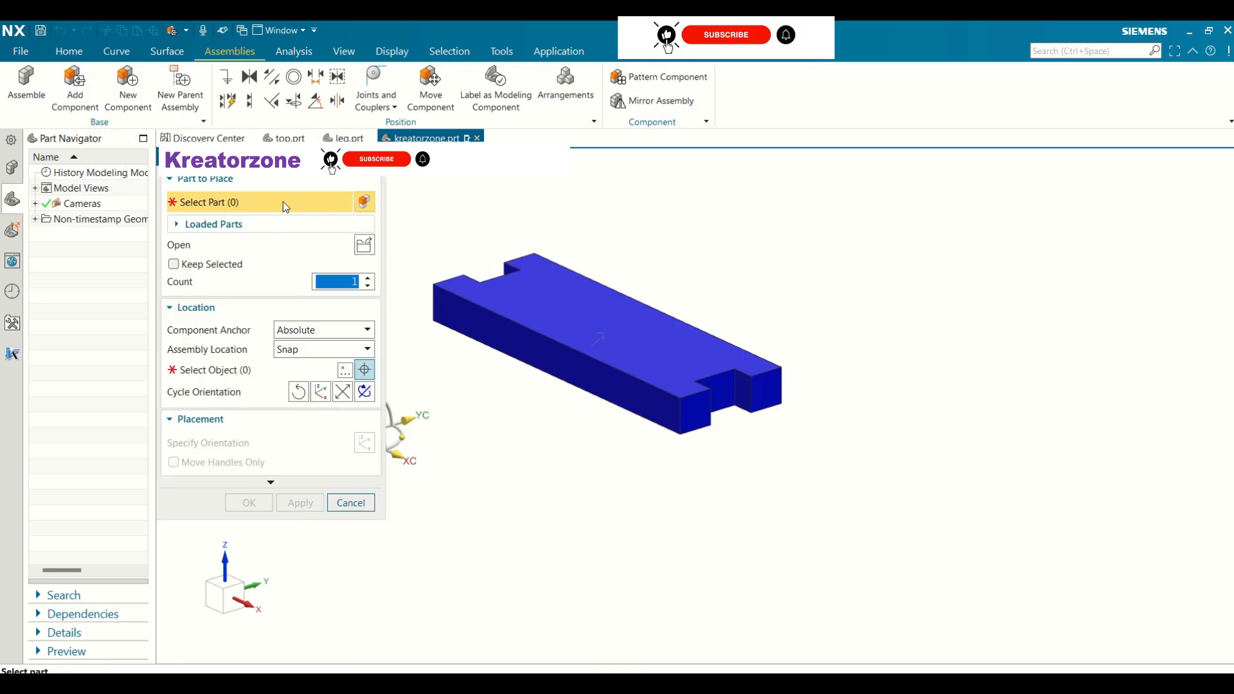
click(364, 245)
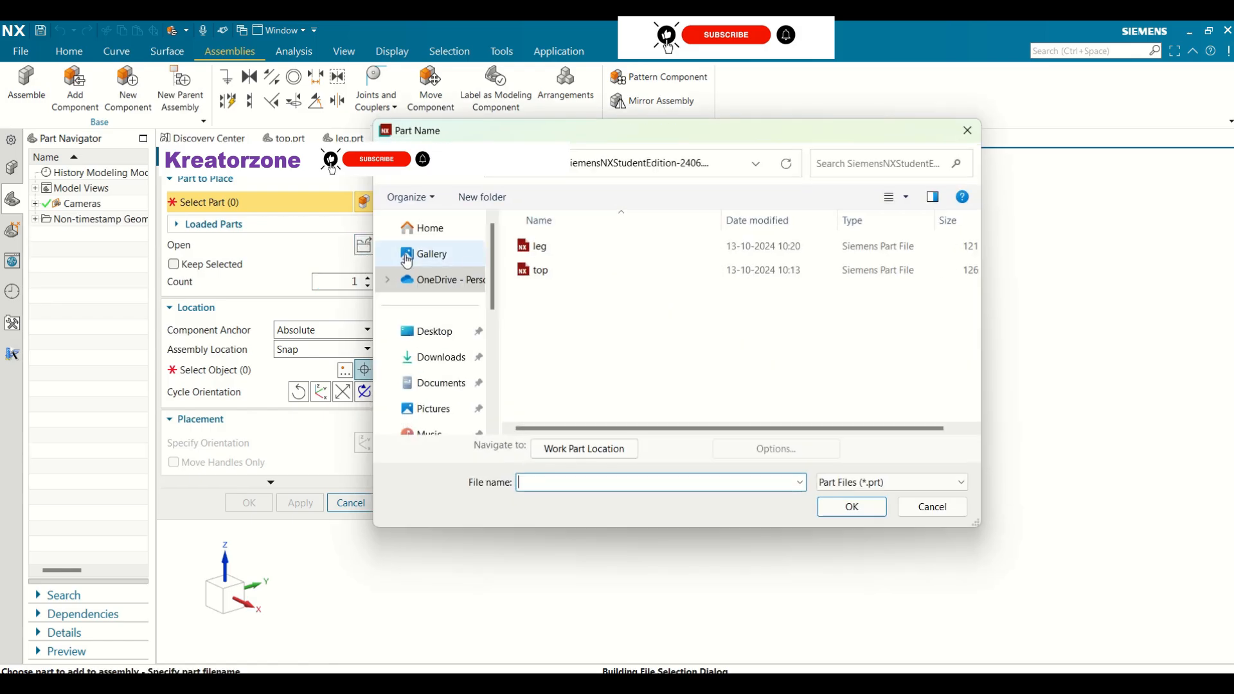
click(530, 247)
click(851, 507)
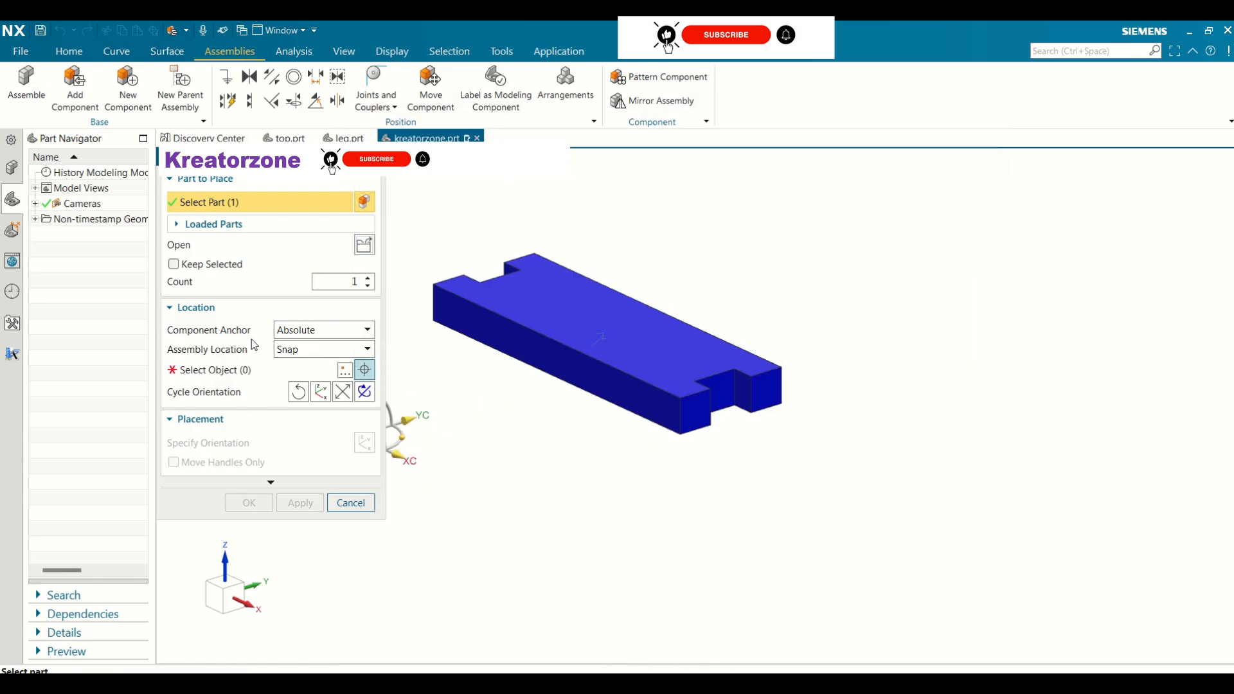
click(329, 332)
click(324, 347)
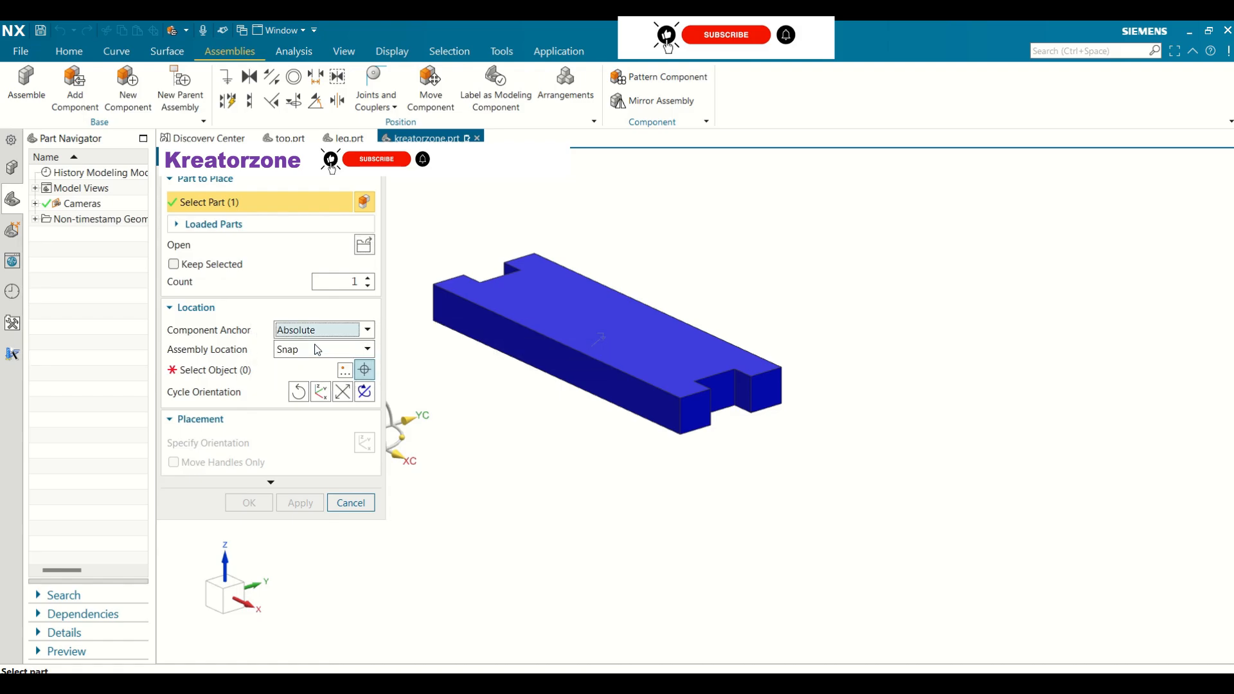
click(317, 350)
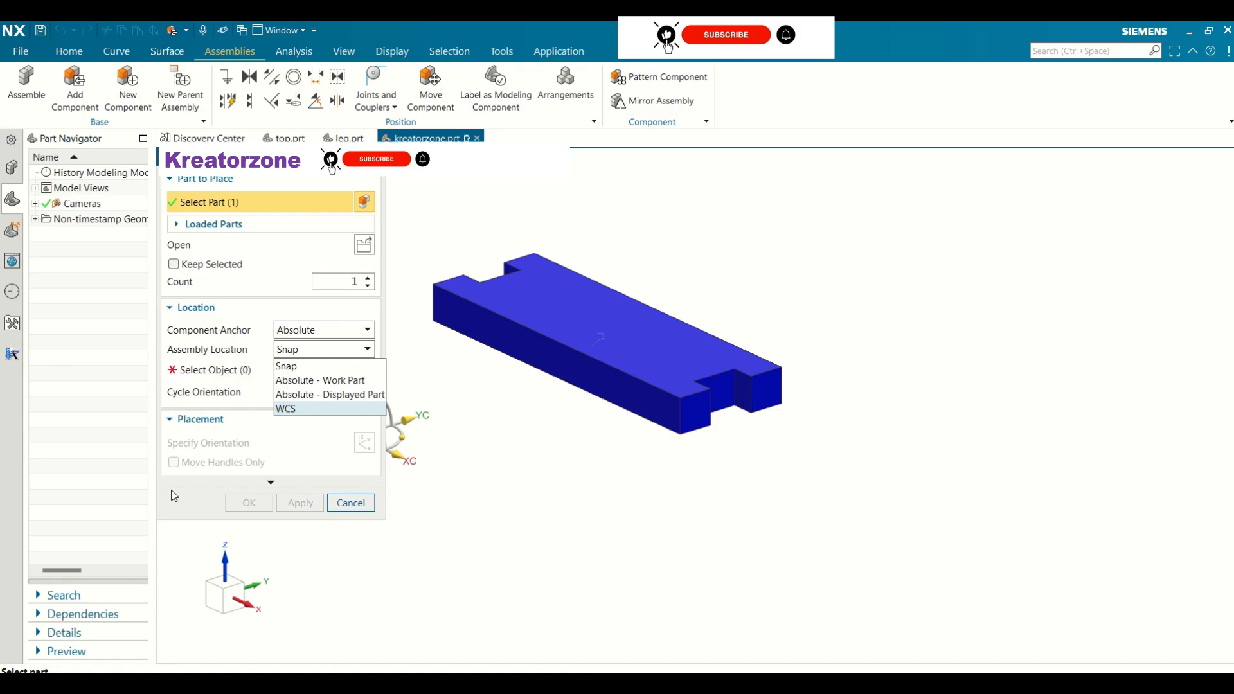
click(287, 410)
- Move the leg preview to X -20, Y 80, Z -40 mm beneath the top's notched end and place the component
scroll(636, 410, down, 5)
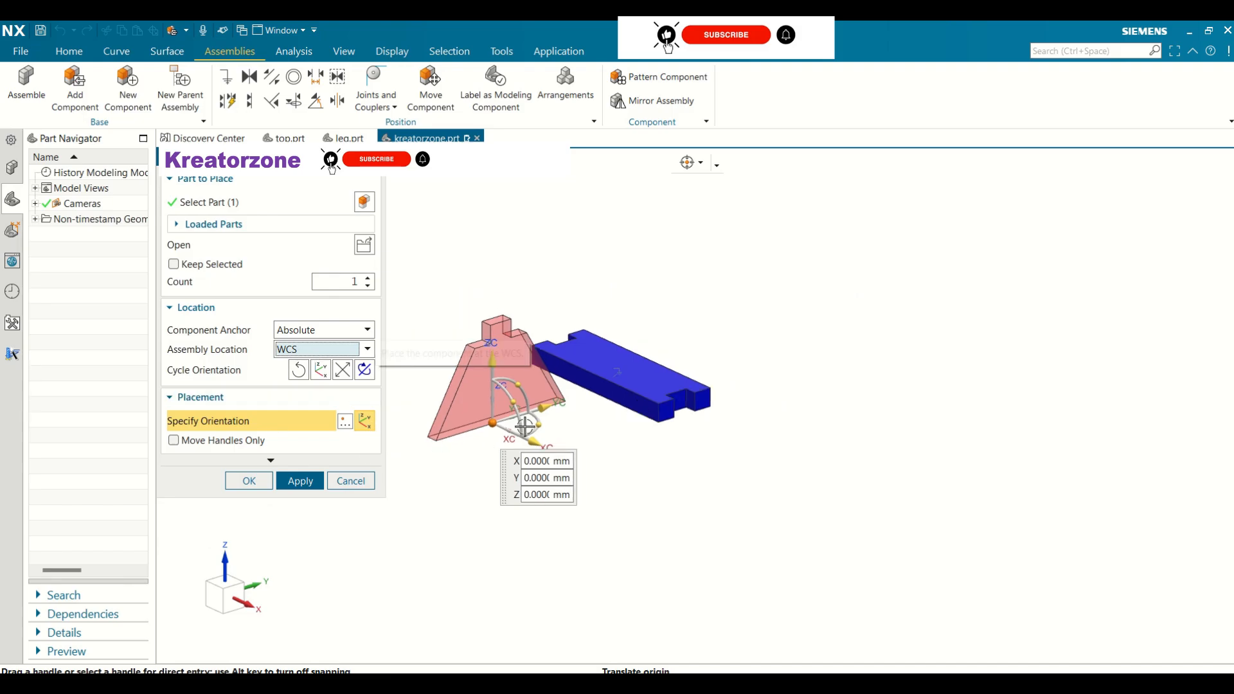
drag(547, 406, 610, 397)
drag(560, 346, 566, 387)
middle_drag(661, 390, 678, 426)
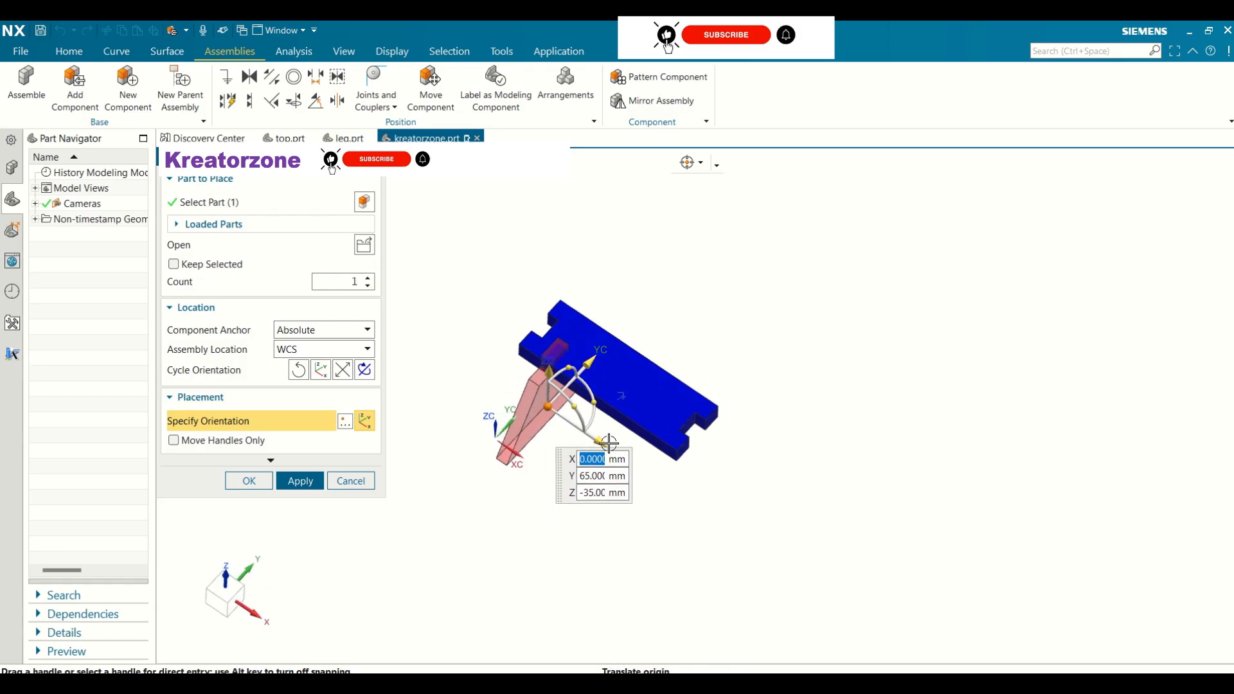
drag(601, 442, 580, 421)
middle_drag(685, 361, 733, 354)
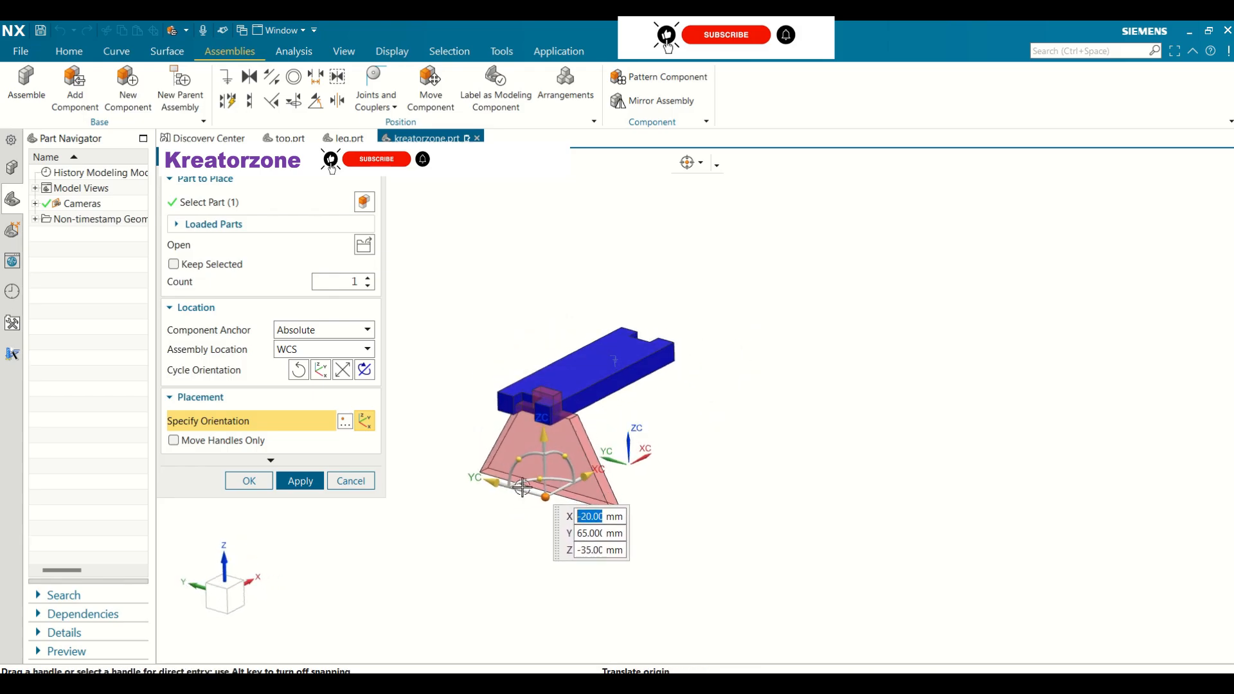
drag(494, 483, 482, 480)
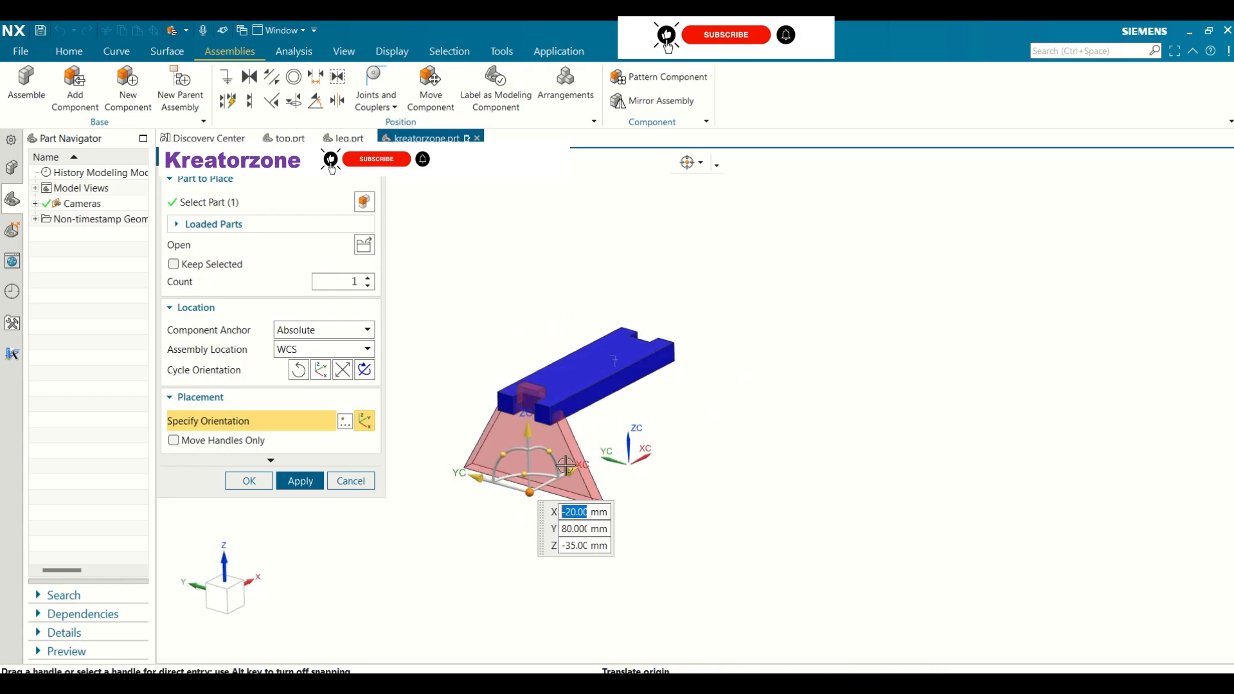
drag(529, 434, 529, 444)
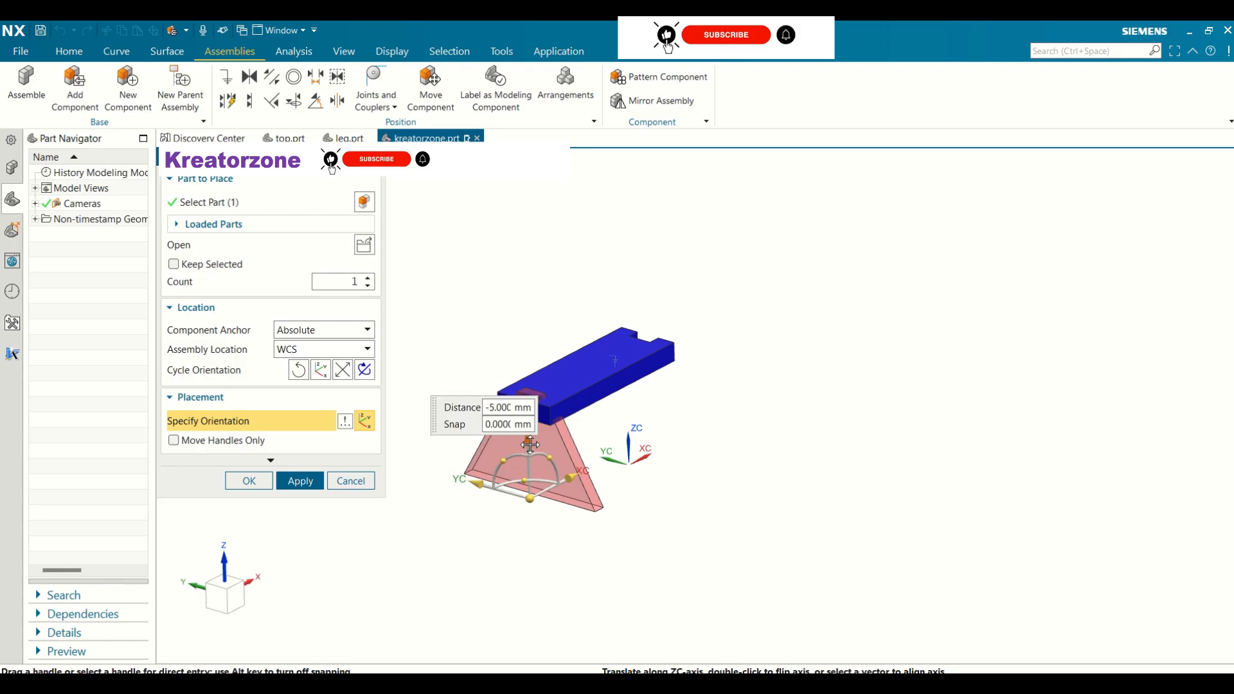
middle_drag(732, 380, 643, 413)
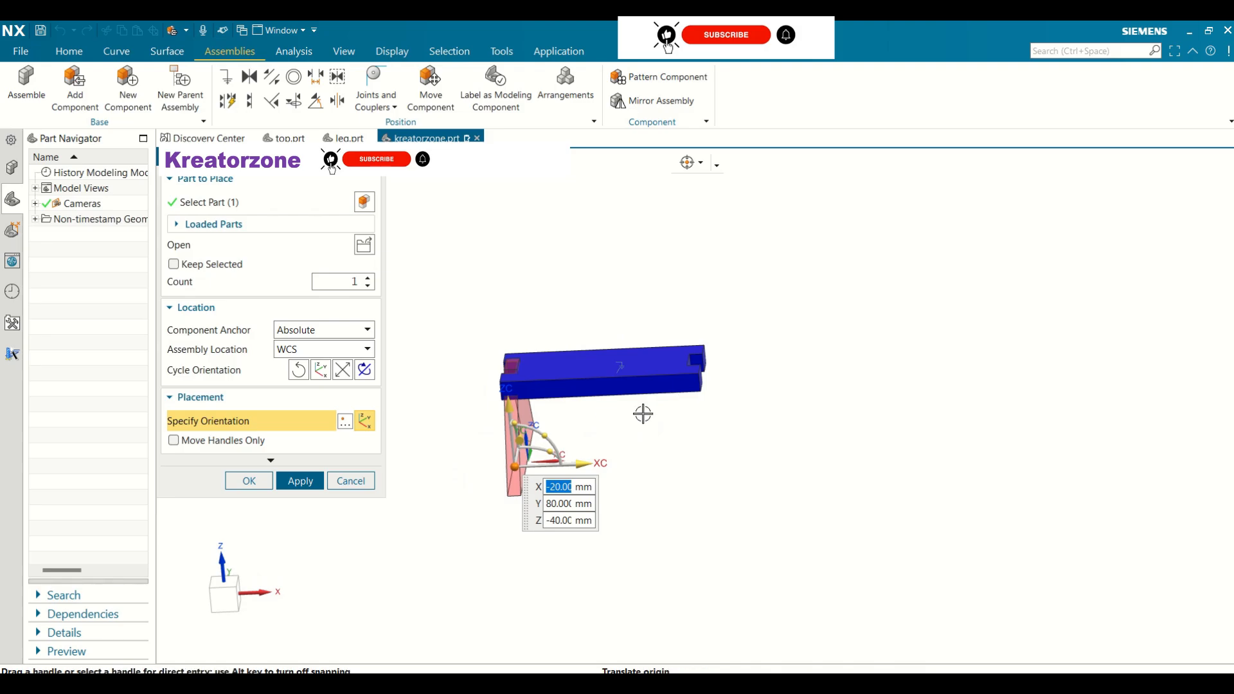
click(249, 482)
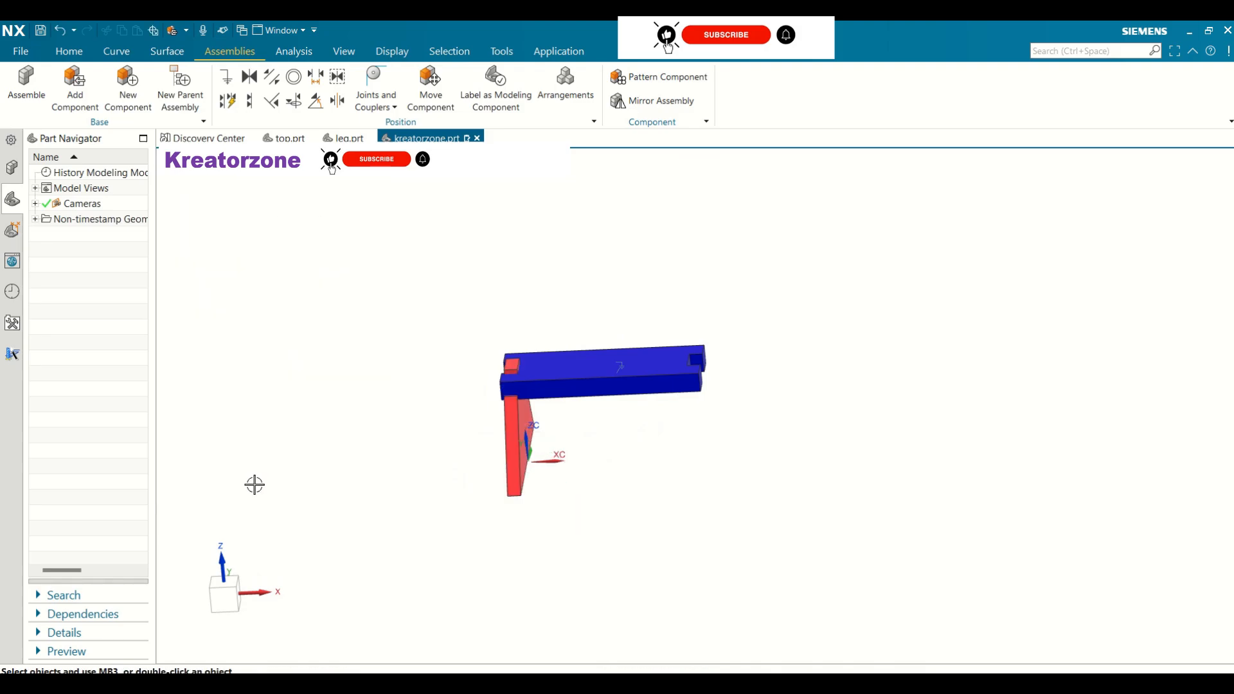
- Apply a Touch constraint between the inner broad face of the leg's tab and the back face of the top's notch
middle_drag(356, 443, 389, 442)
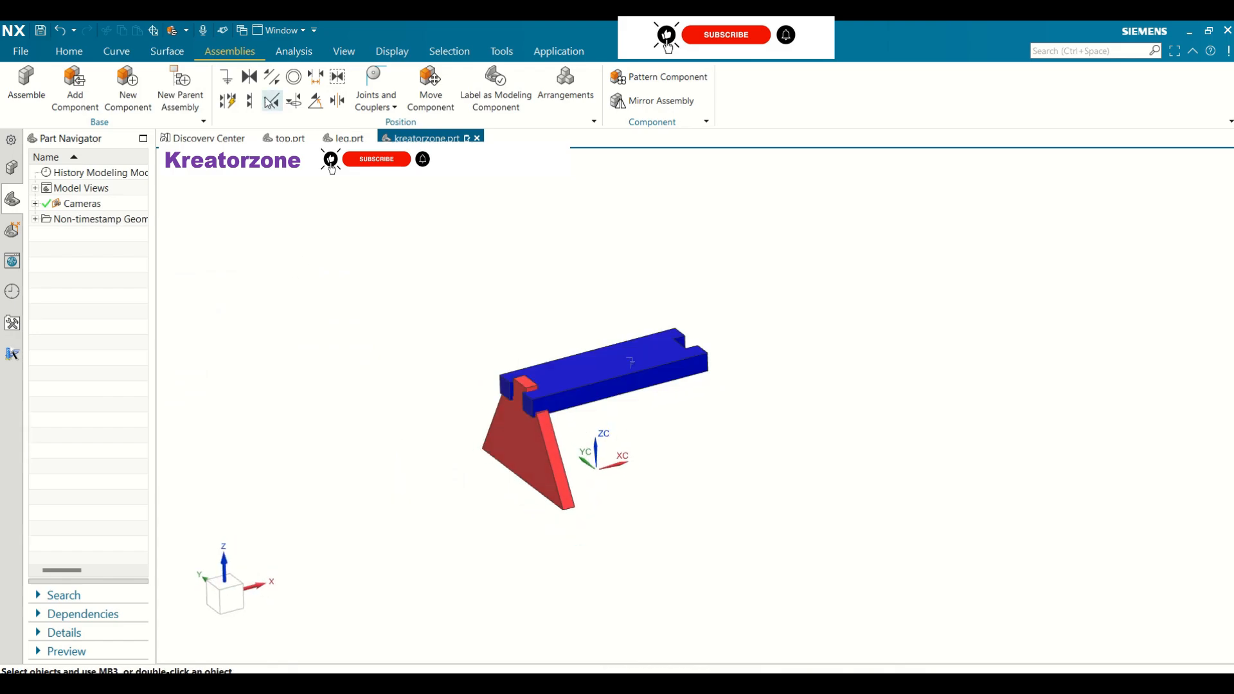
middle_drag(412, 305, 369, 344)
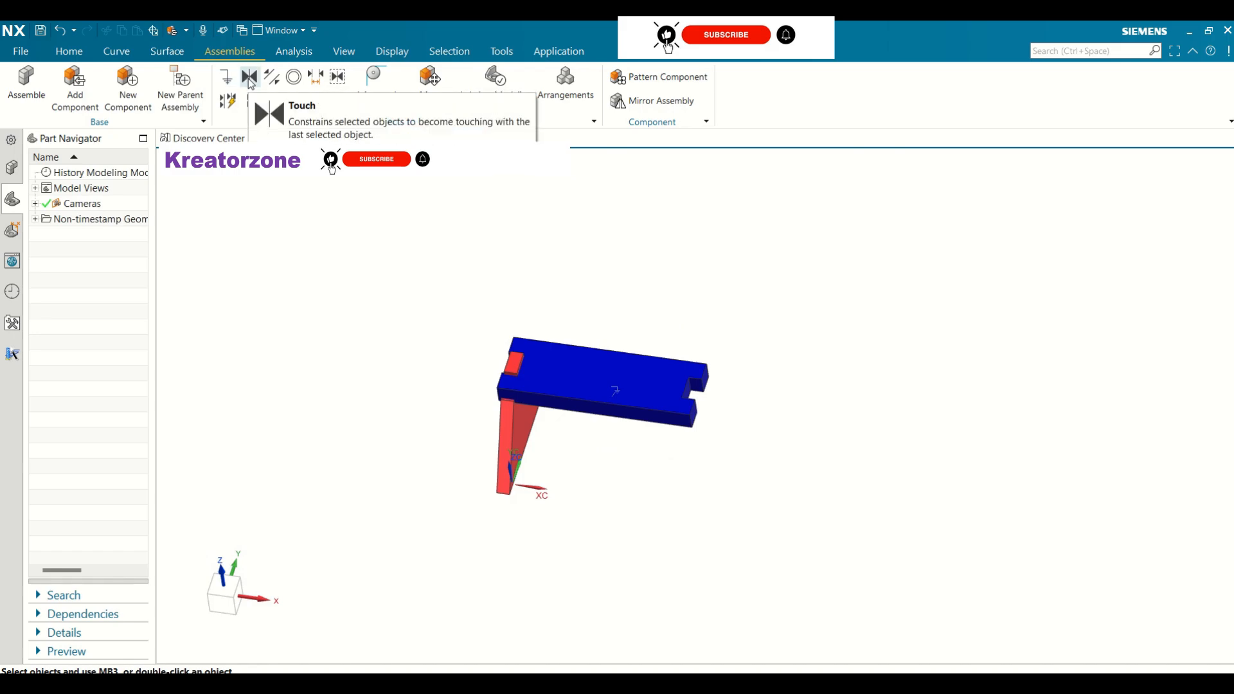
click(250, 77)
scroll(525, 371, down, 3)
scroll(525, 372, up, 5)
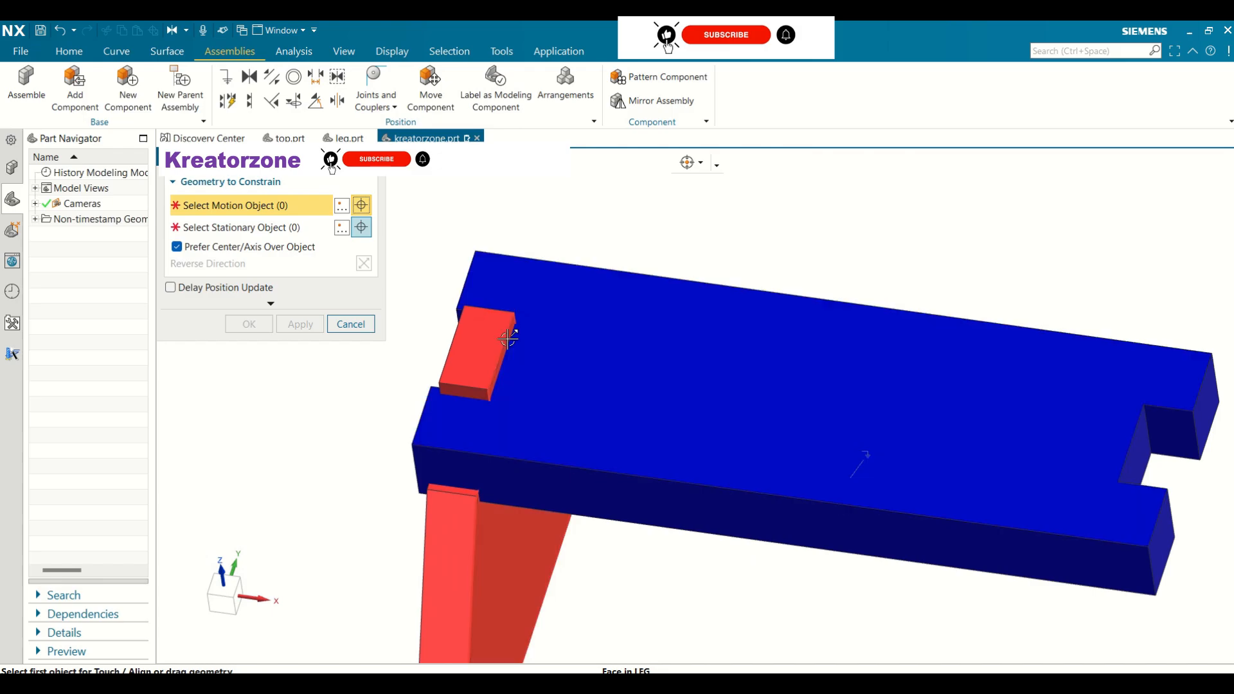
click(507, 338)
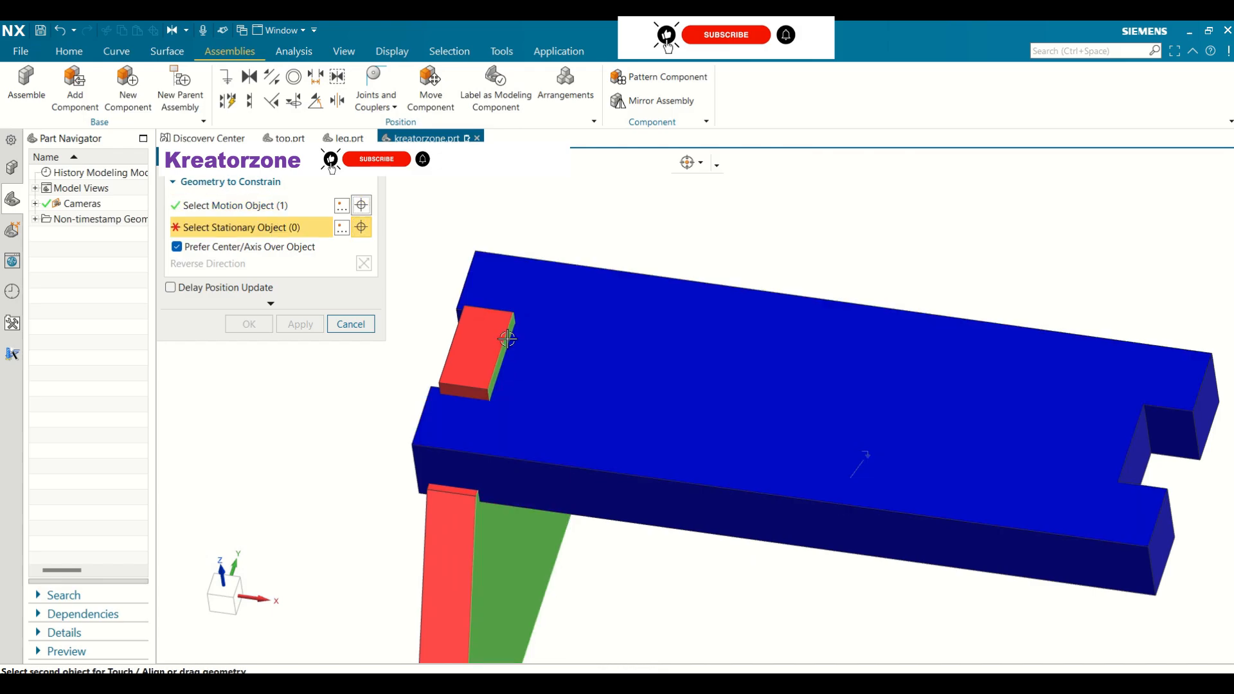
middle_drag(510, 393, 565, 408)
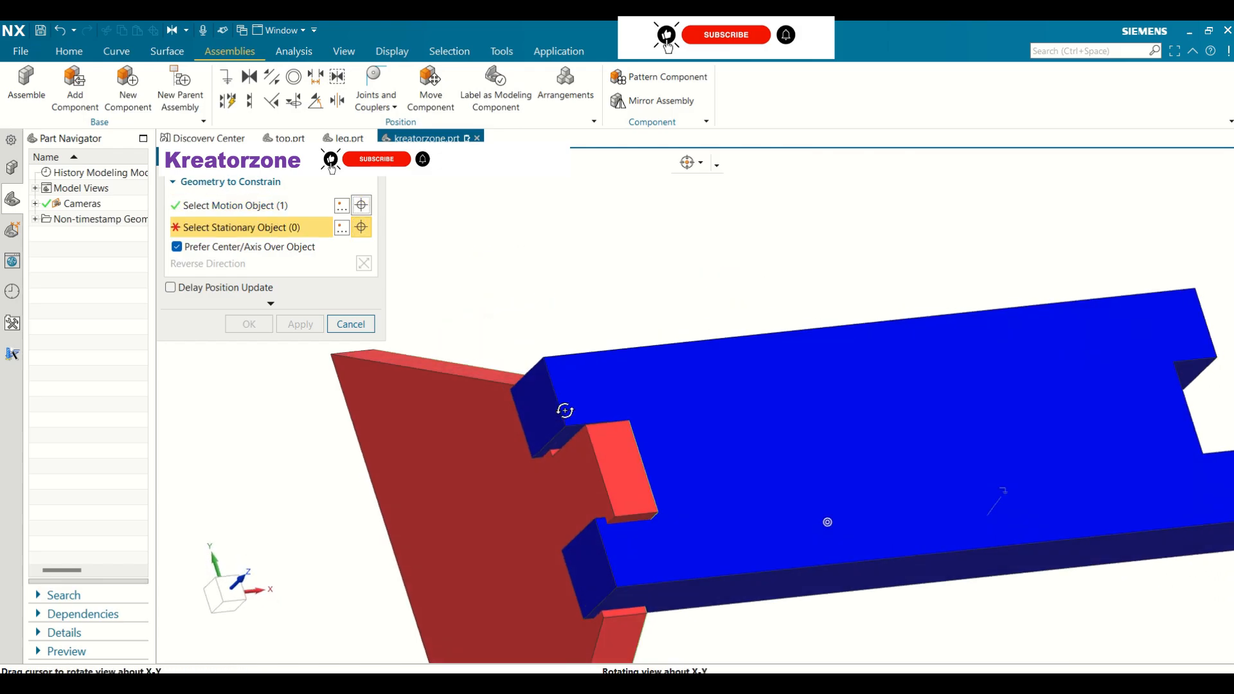
middle_drag(604, 534, 644, 529)
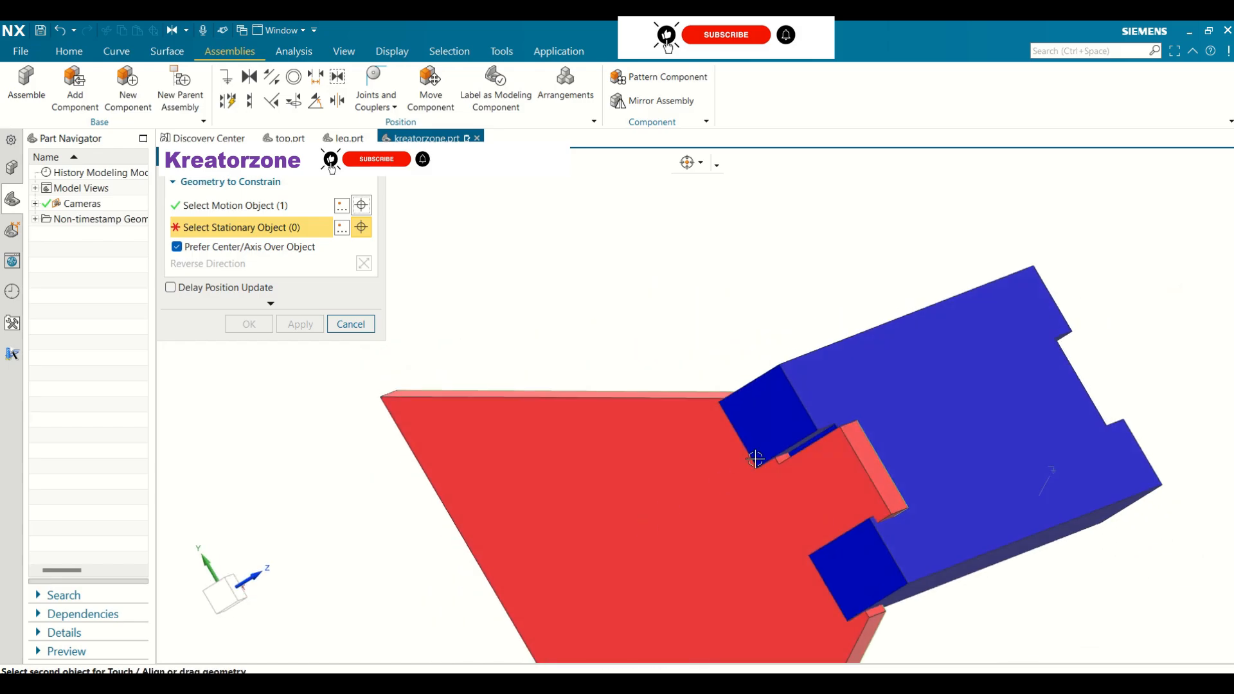
click(822, 436)
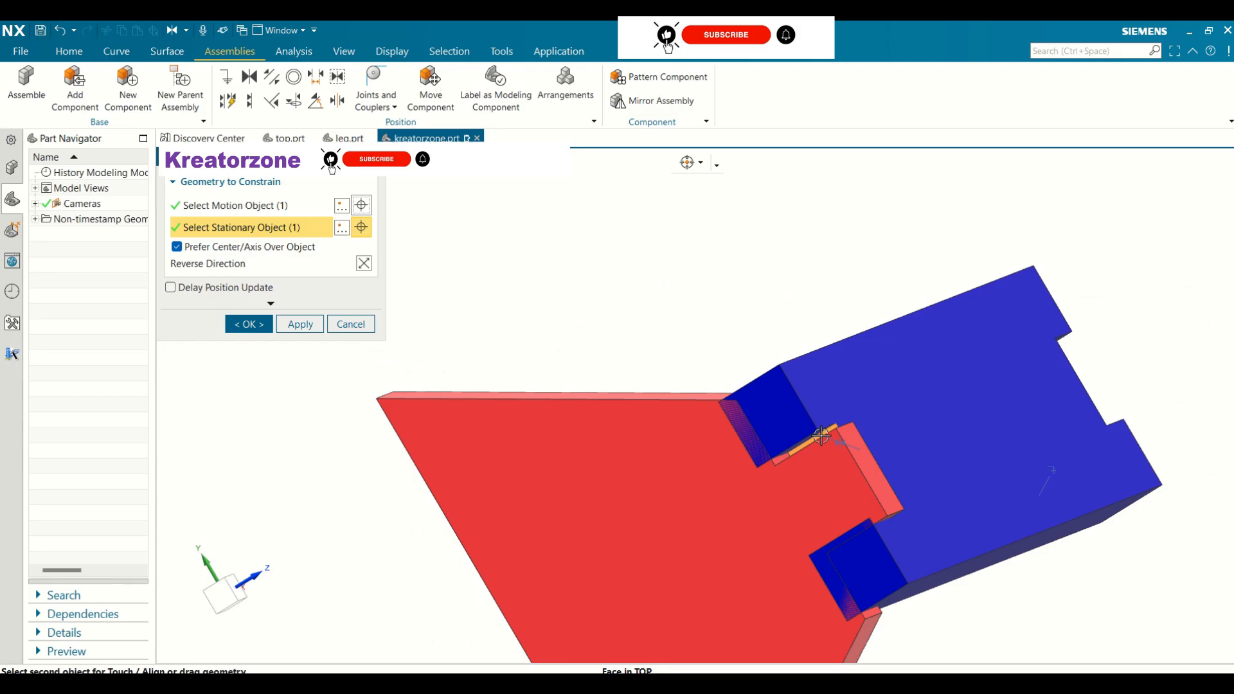
middle_drag(749, 404, 653, 395)
scroll(605, 349, up, 2)
scroll(605, 349, down, 3)
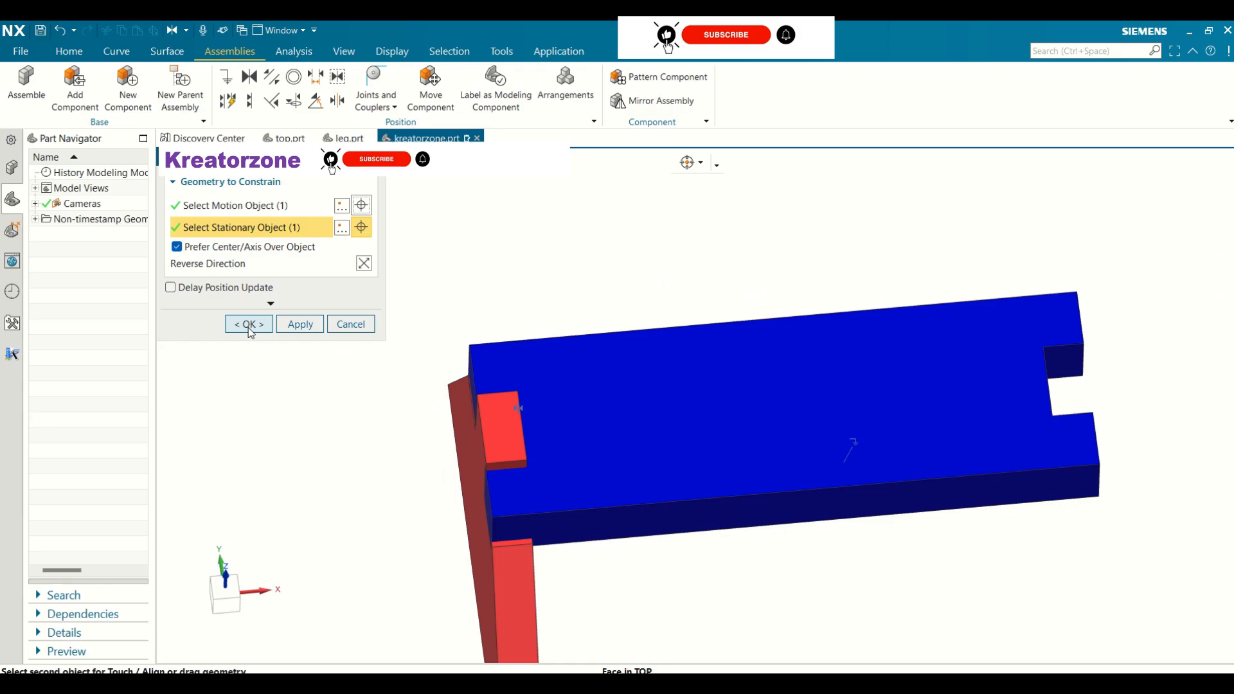
click(248, 325)
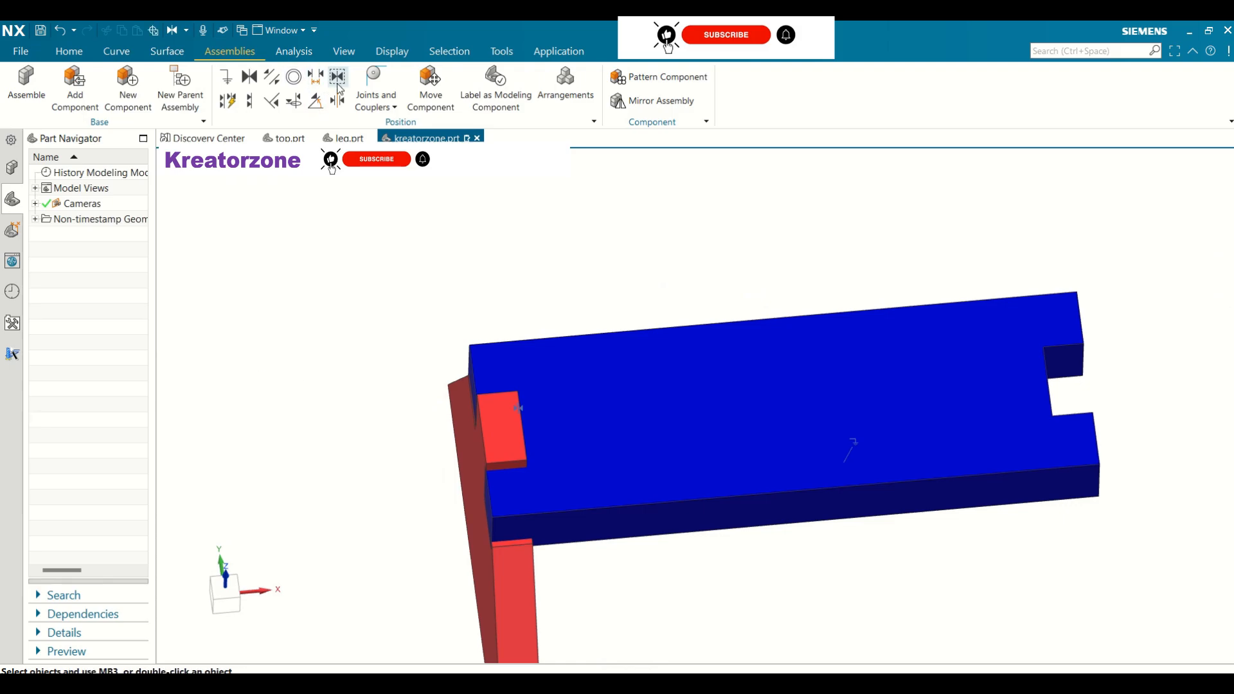
- Apply a Touch constraint between the side face of the leg's tab and the adjacent side face of the top's notch
click(250, 78)
middle_drag(427, 388, 447, 449)
scroll(537, 551, down, 3)
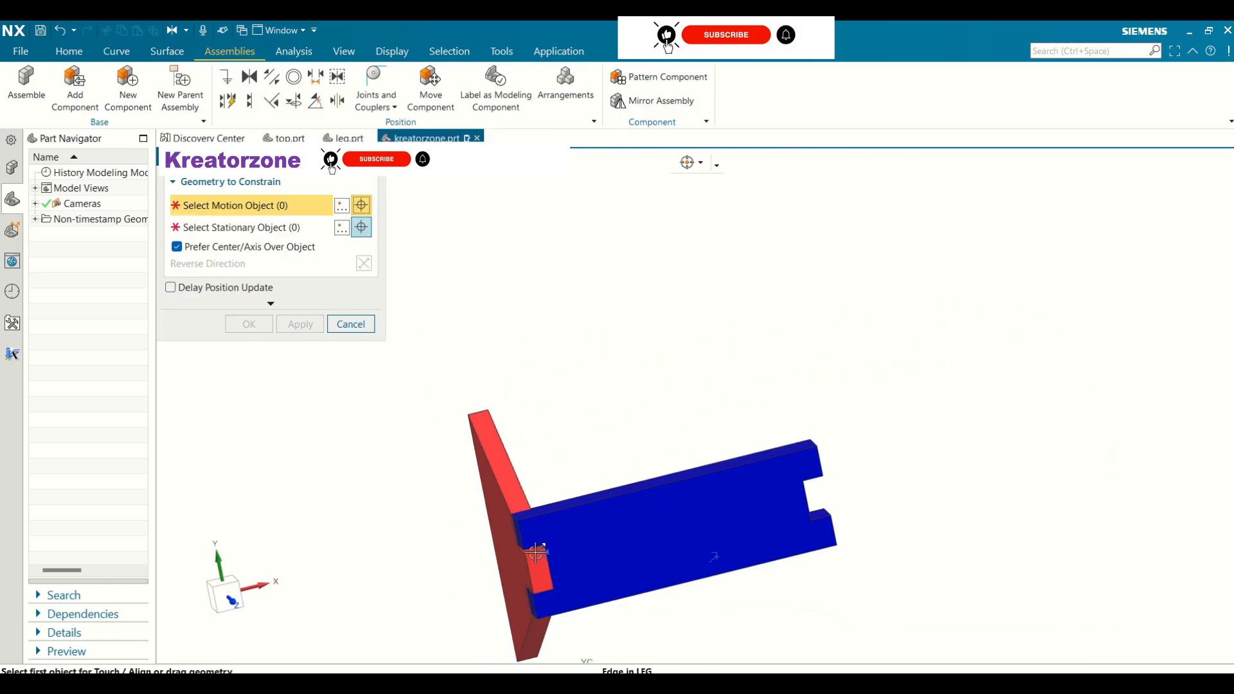
scroll(536, 552, up, 7)
click(537, 553)
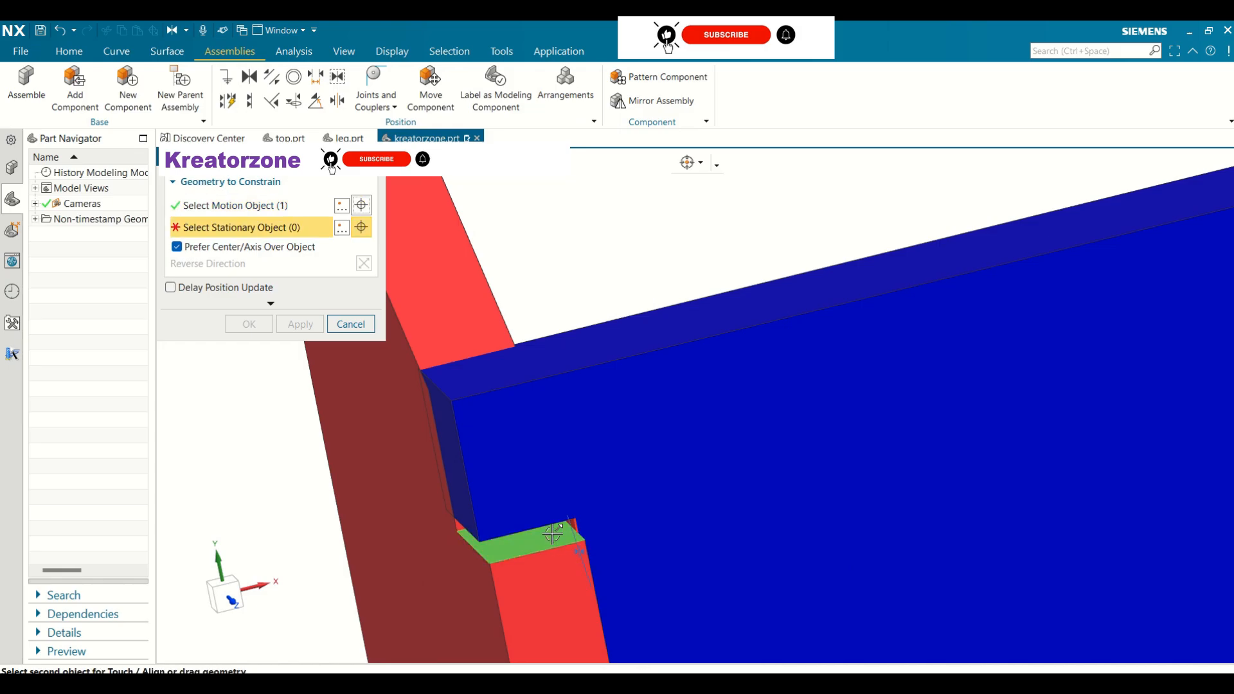
middle_drag(488, 413, 501, 386)
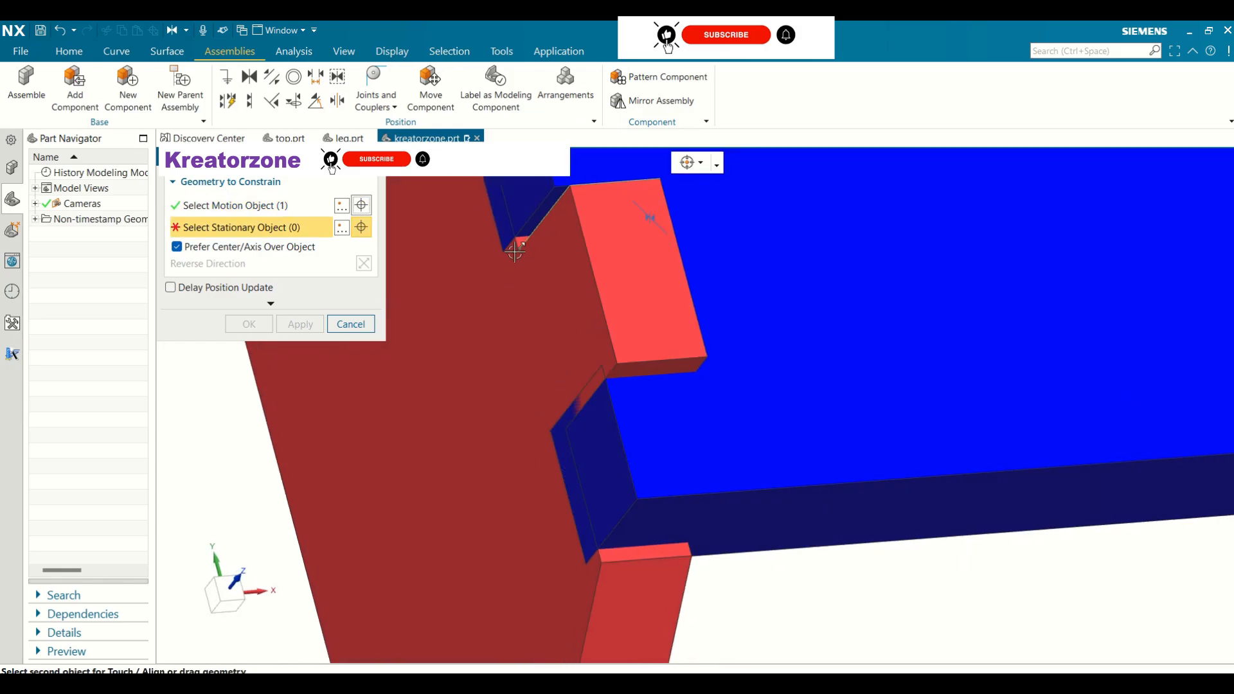
click(537, 215)
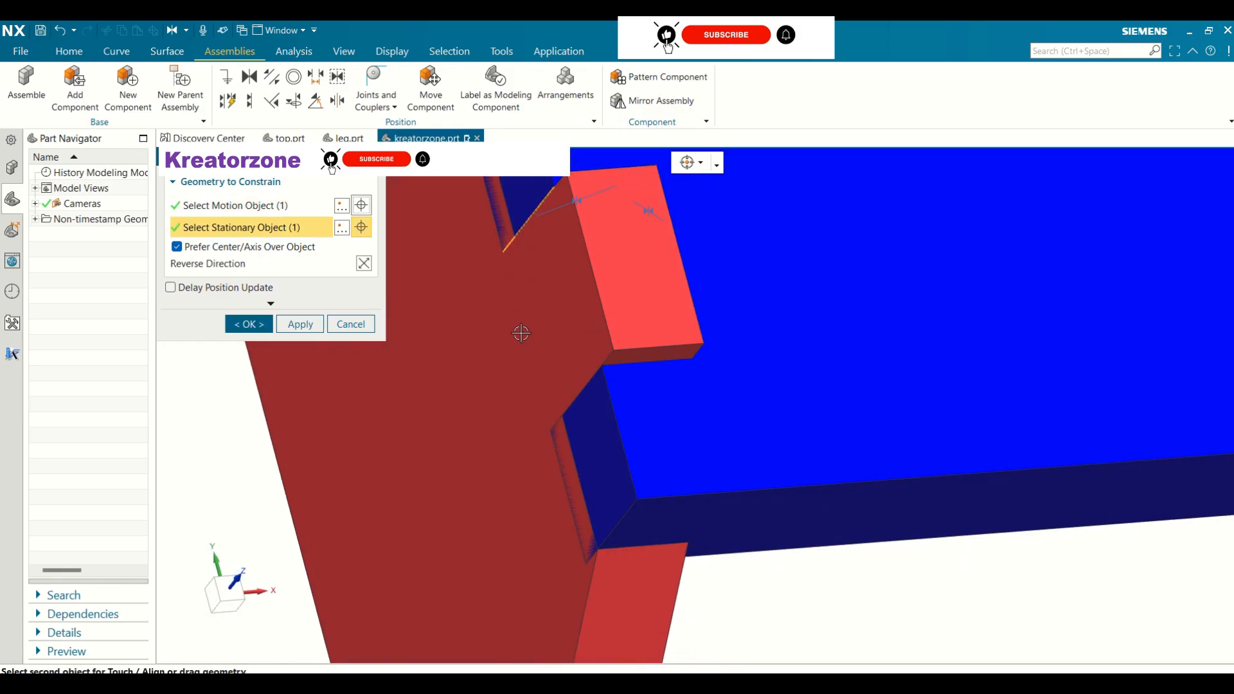
click(248, 324)
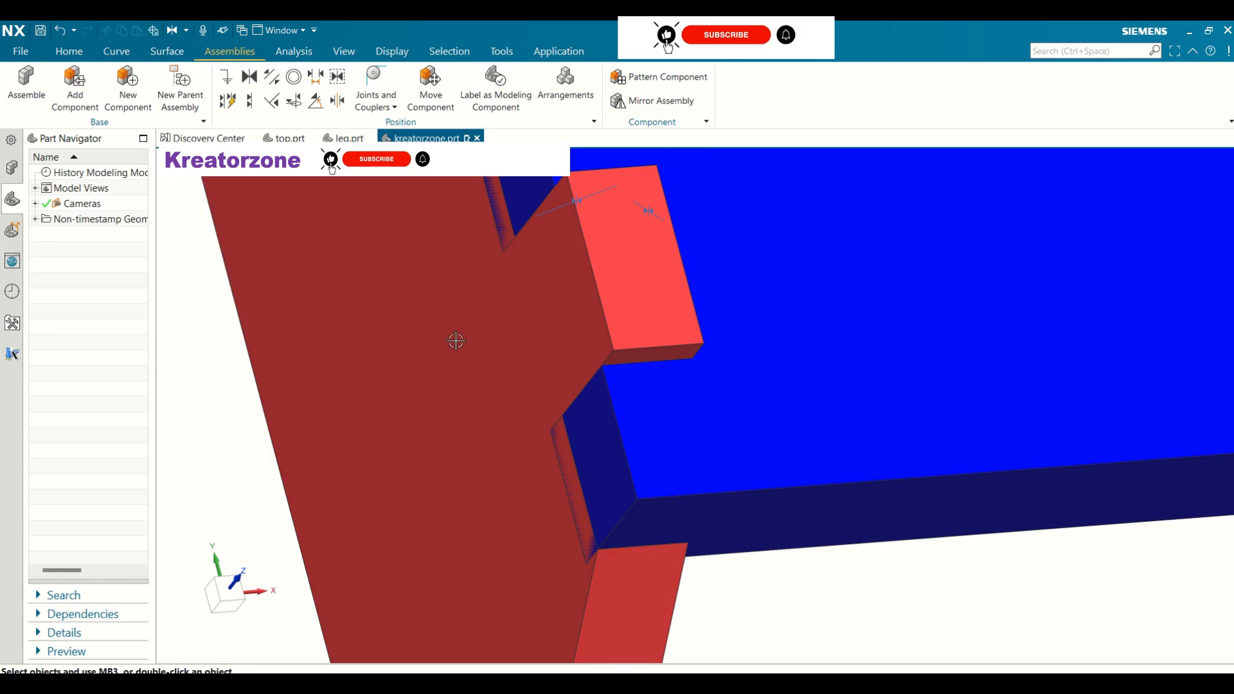
- Try to apply a Touch constraint between the end face of the leg's tab and the upper face of the top
scroll(463, 334, down, 1)
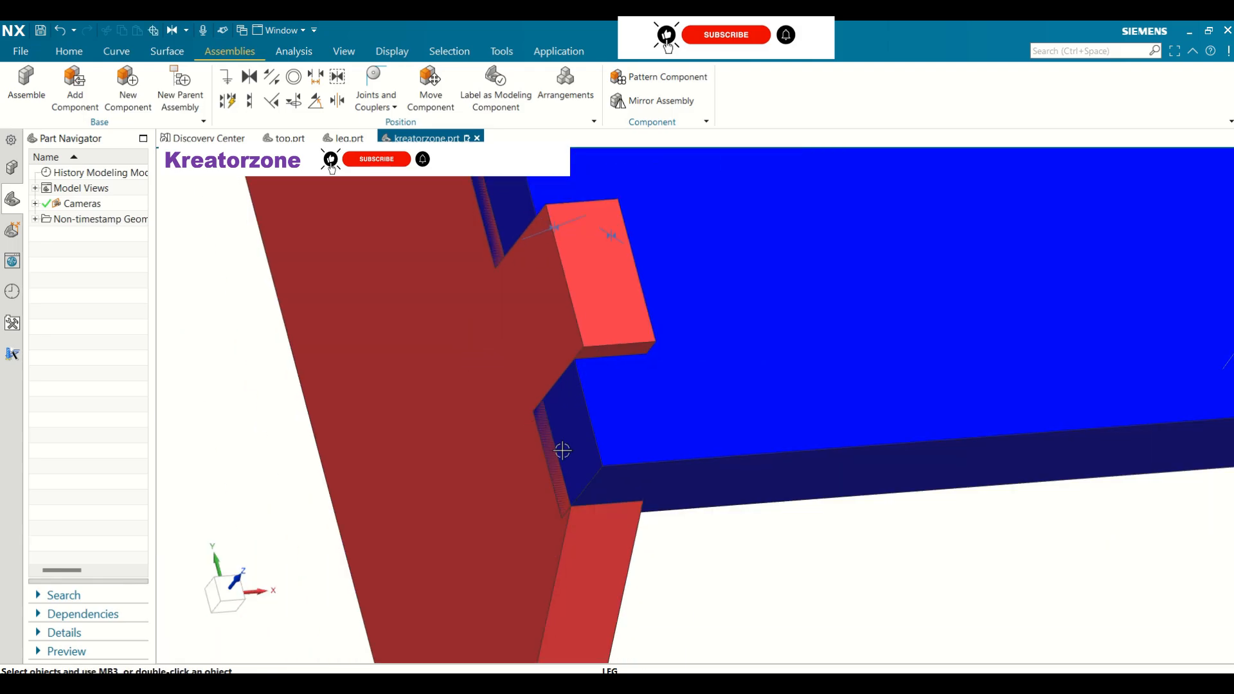
scroll(619, 380, up, 2)
scroll(619, 380, down, 5)
middle_drag(622, 372, 570, 474)
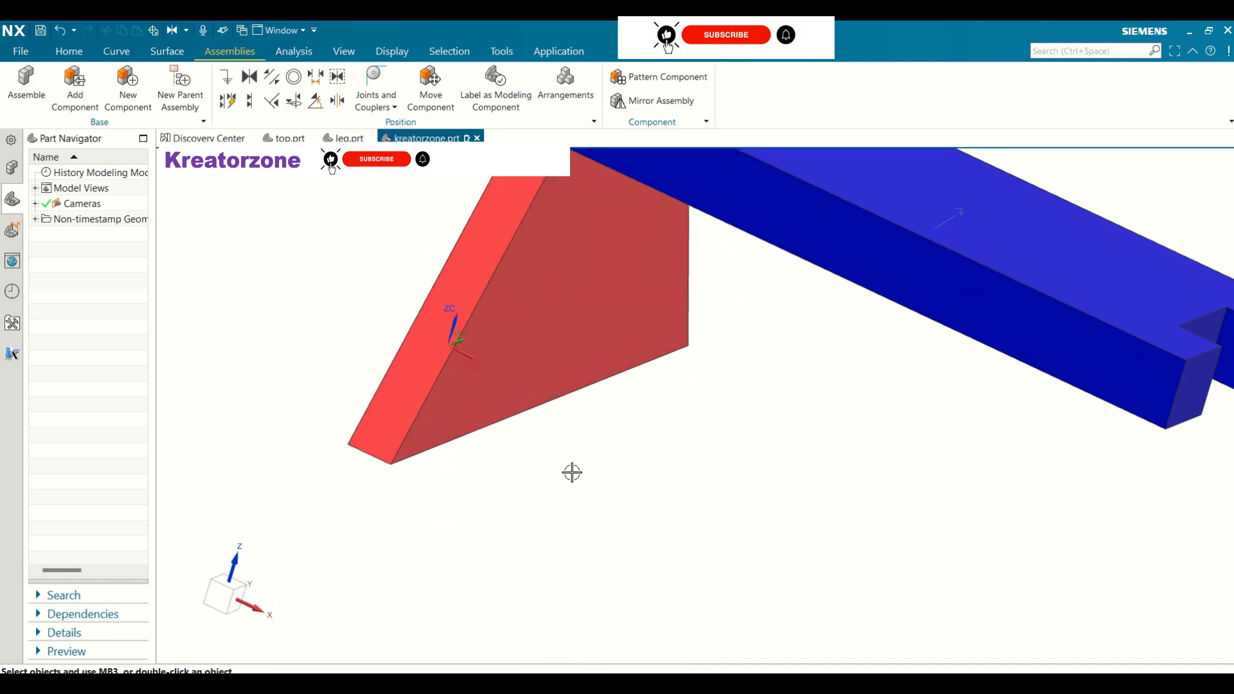
scroll(570, 473, down, 3)
middle_drag(625, 430, 658, 437)
click(272, 101)
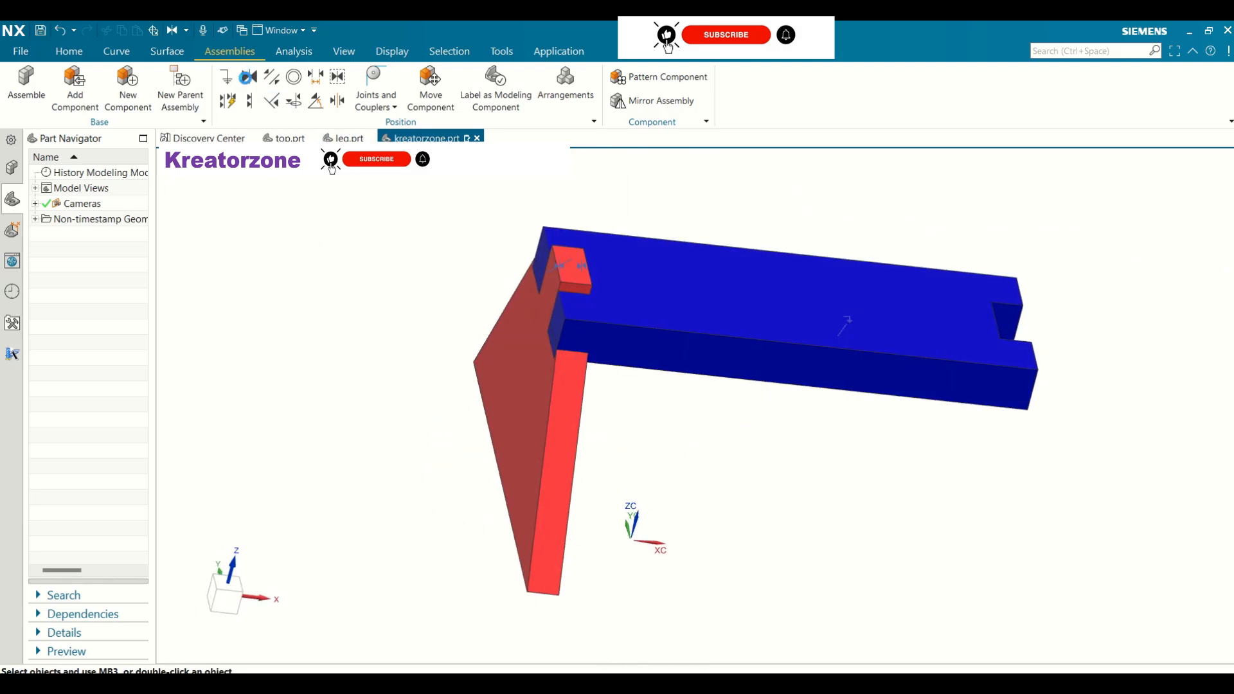
click(575, 262)
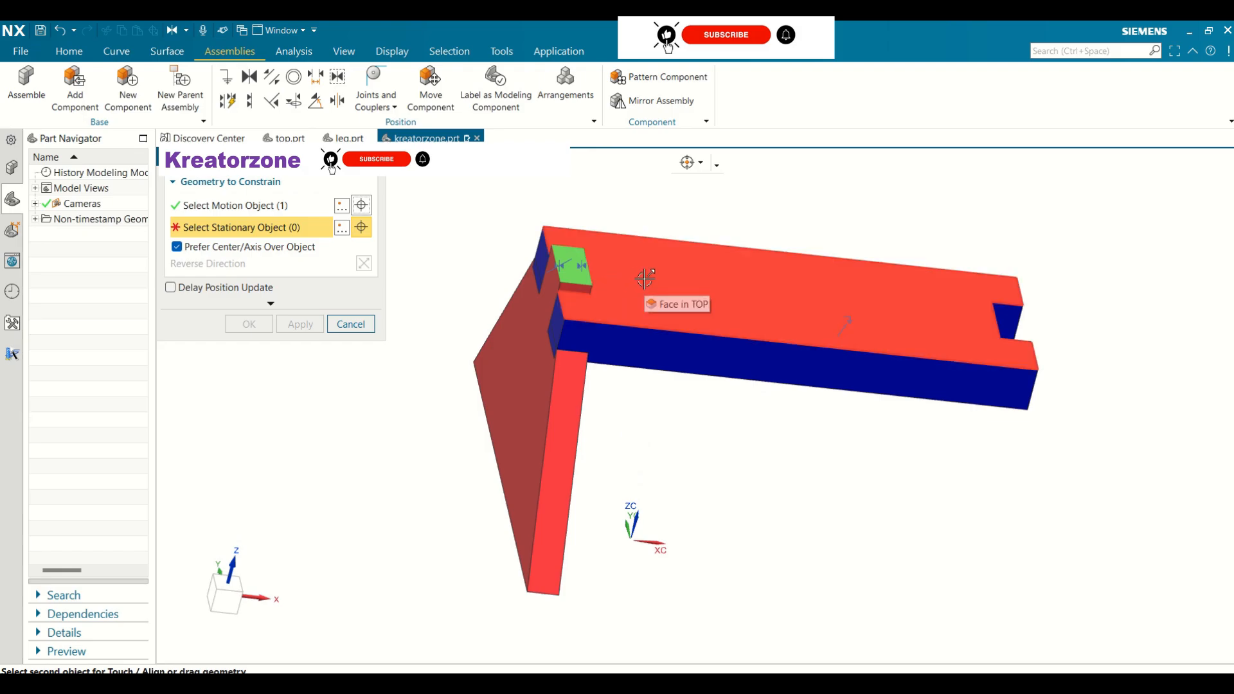
click(644, 278)
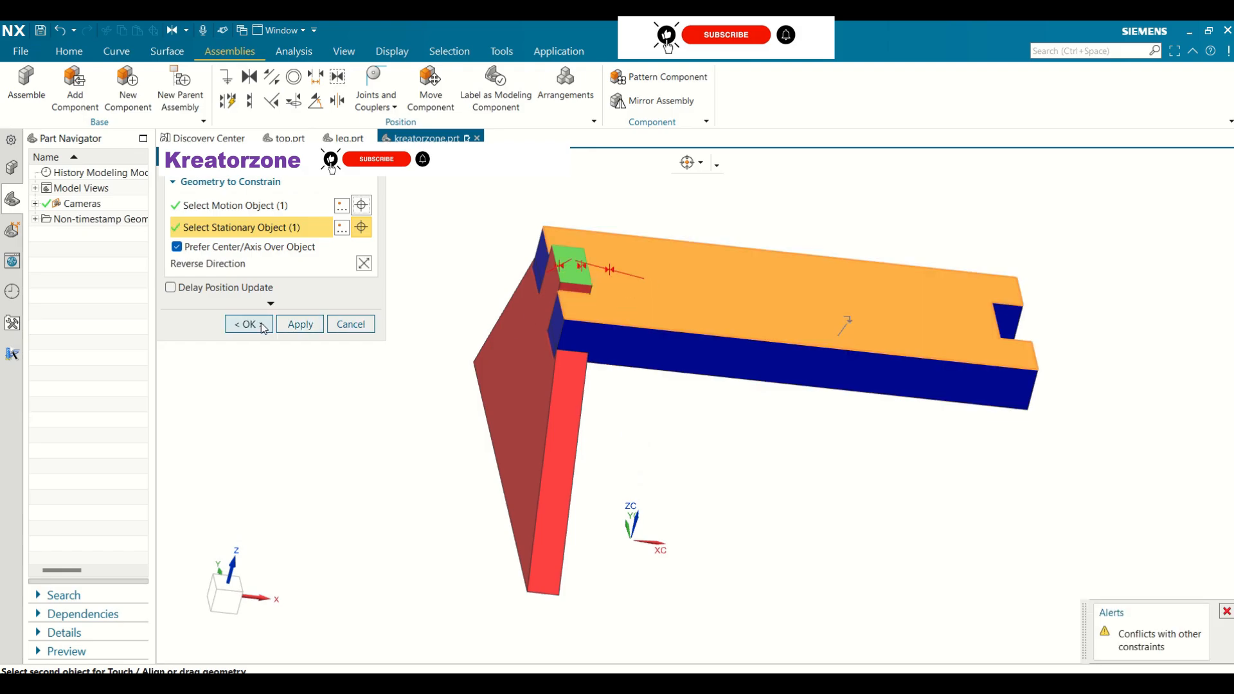
click(260, 324)
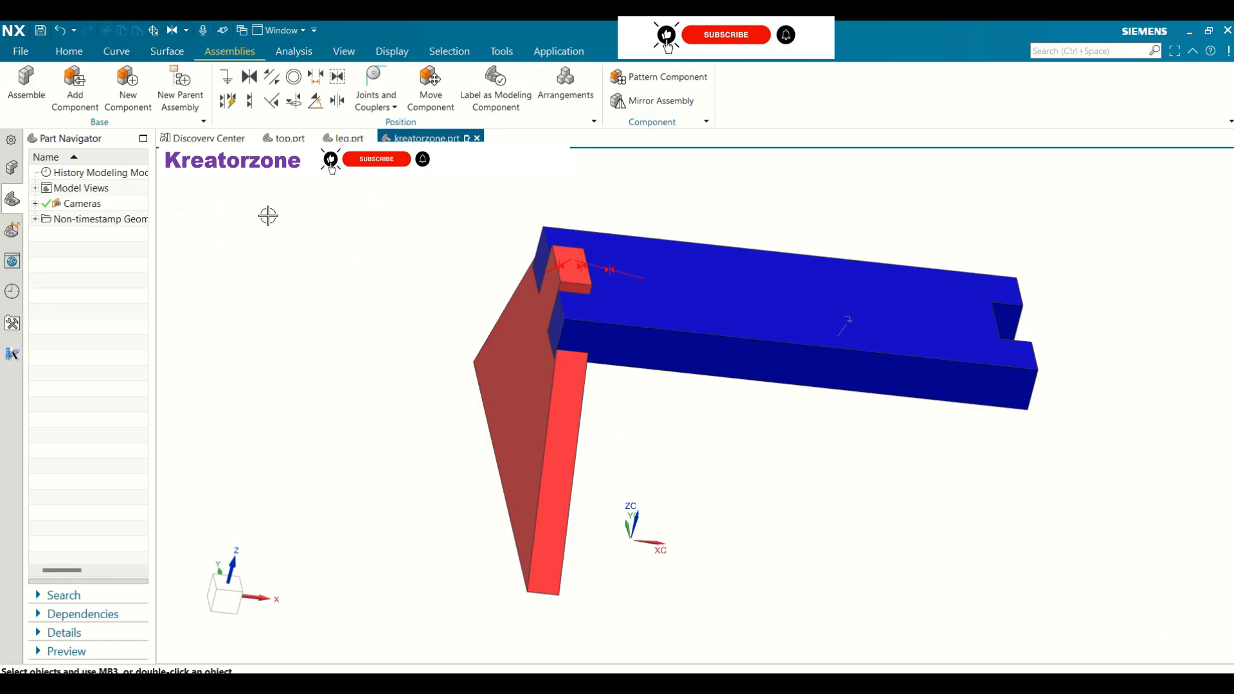
click(249, 77)
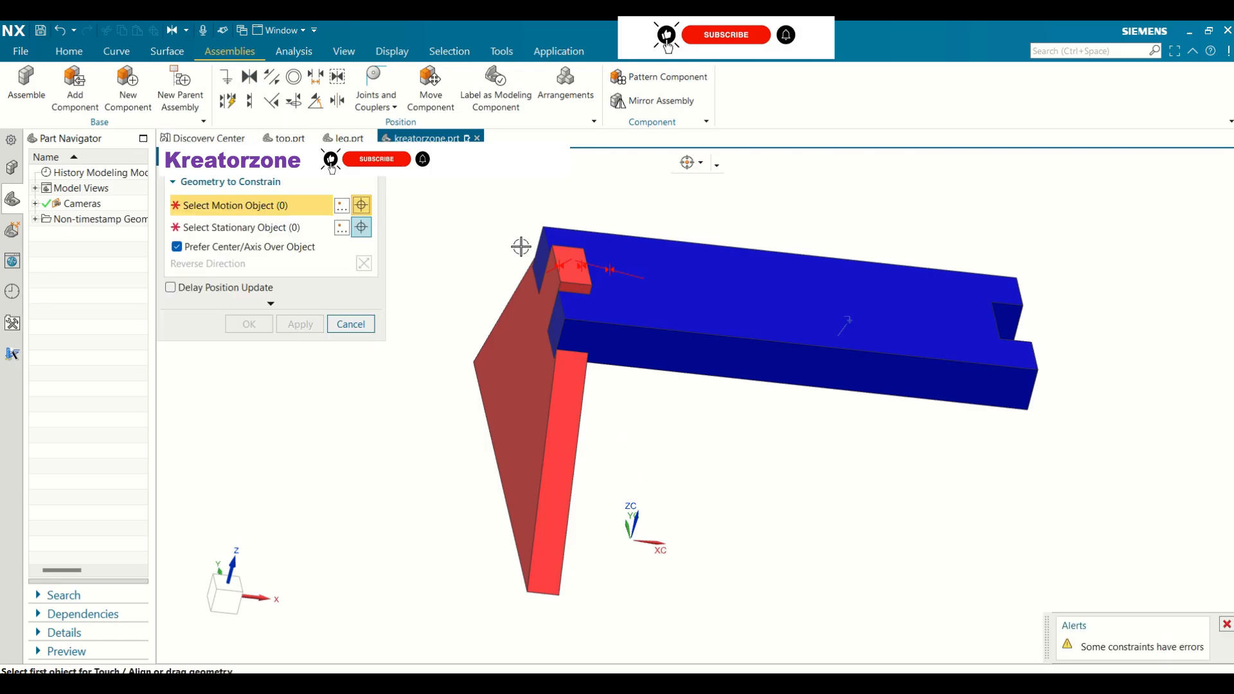
middle_drag(553, 283, 578, 289)
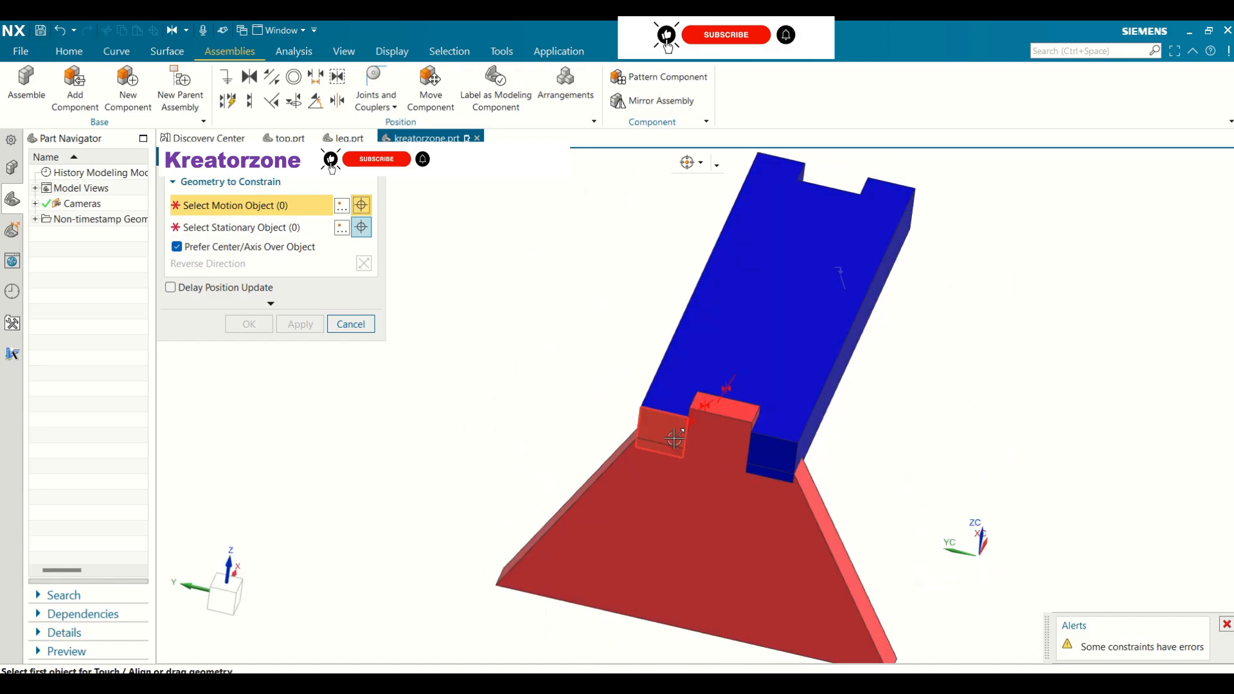
click(348, 325)
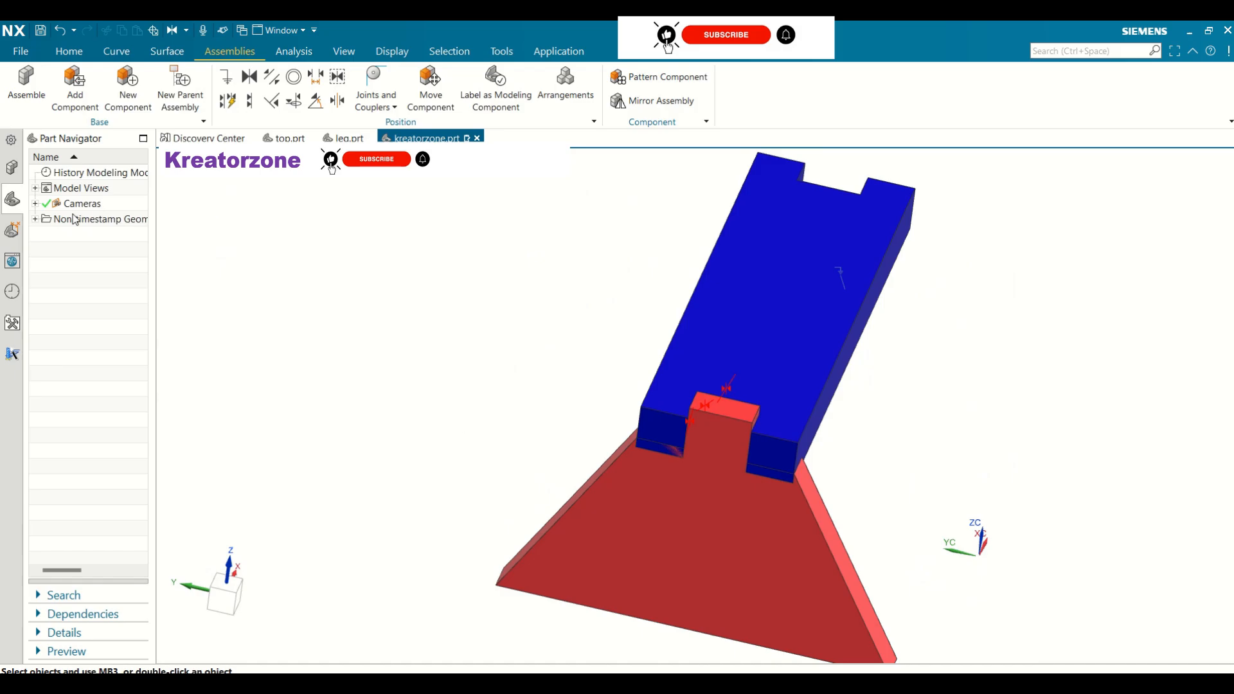
- Delete the Touch constraint between the end face of the leg's tab and the upper face of the top
mouse_move(467, 255)
middle_down()
mouse_move(430, 260)
mouse_move(443, 259)
middle_up()
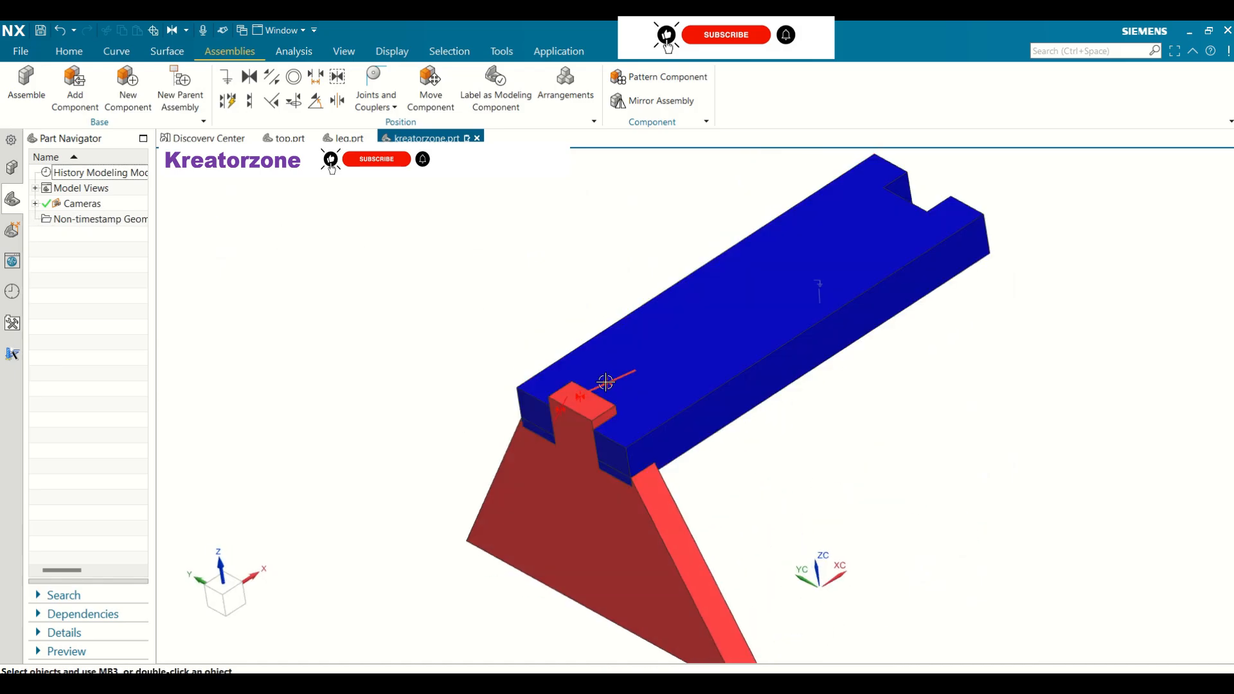
click(606, 382)
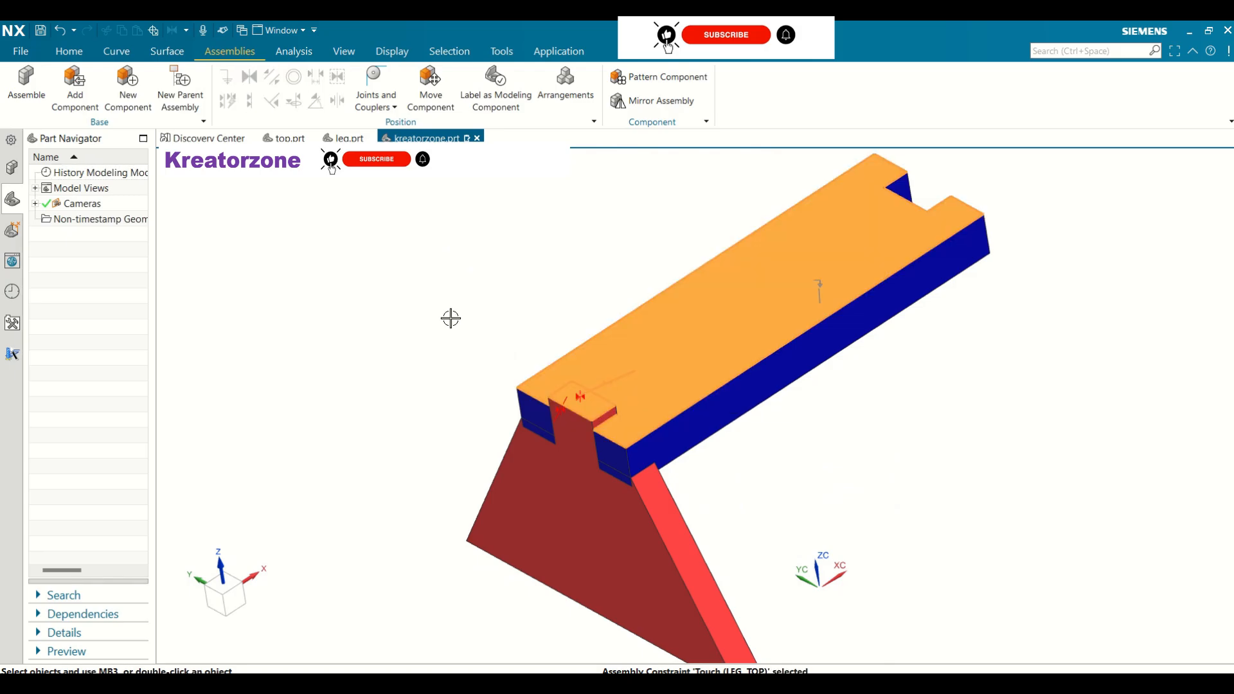
key(Escape)
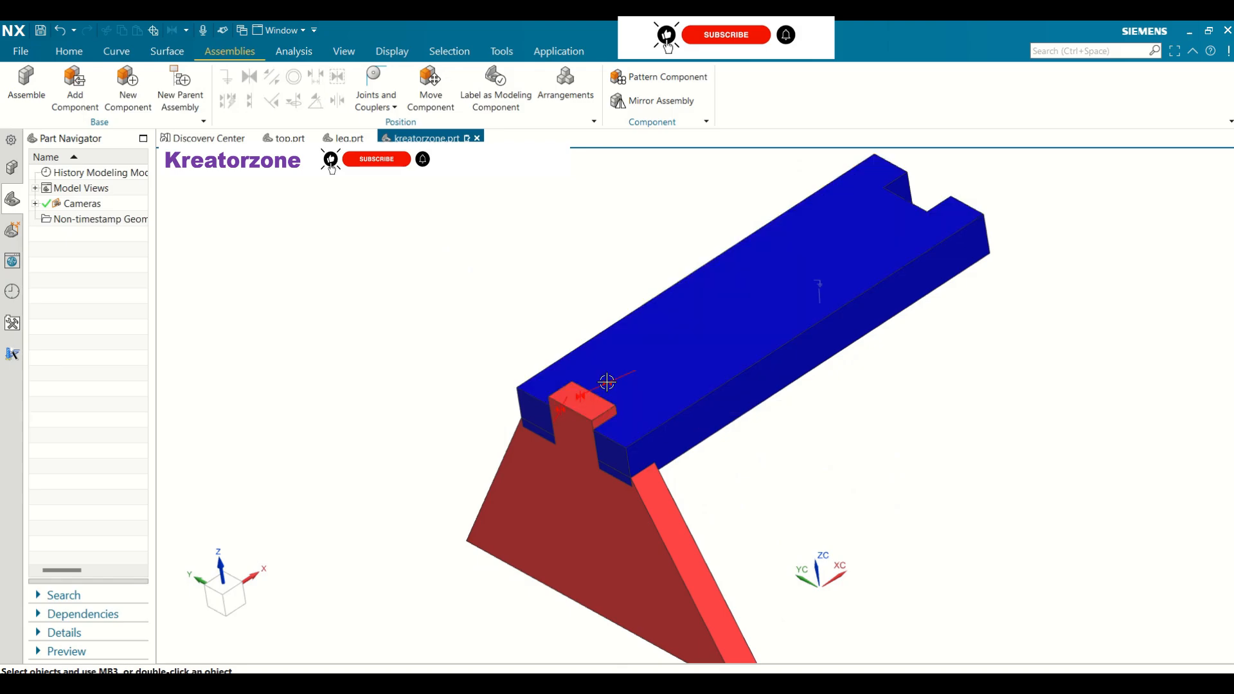
click(607, 383)
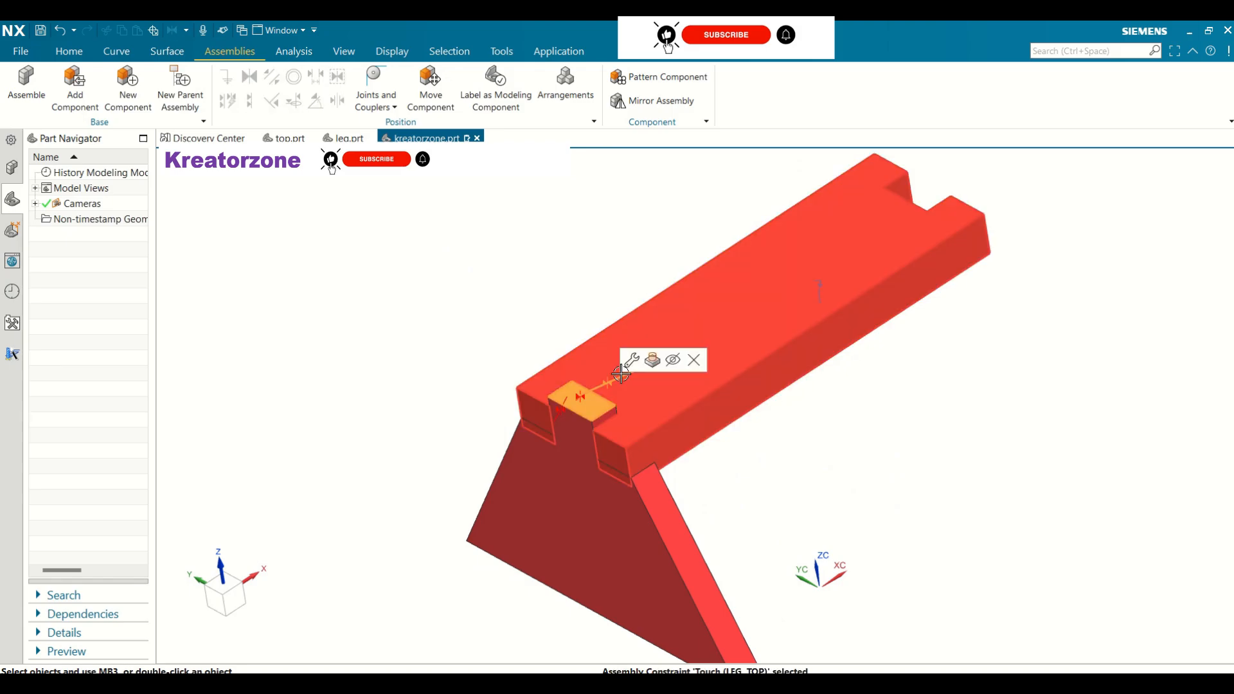
click(697, 361)
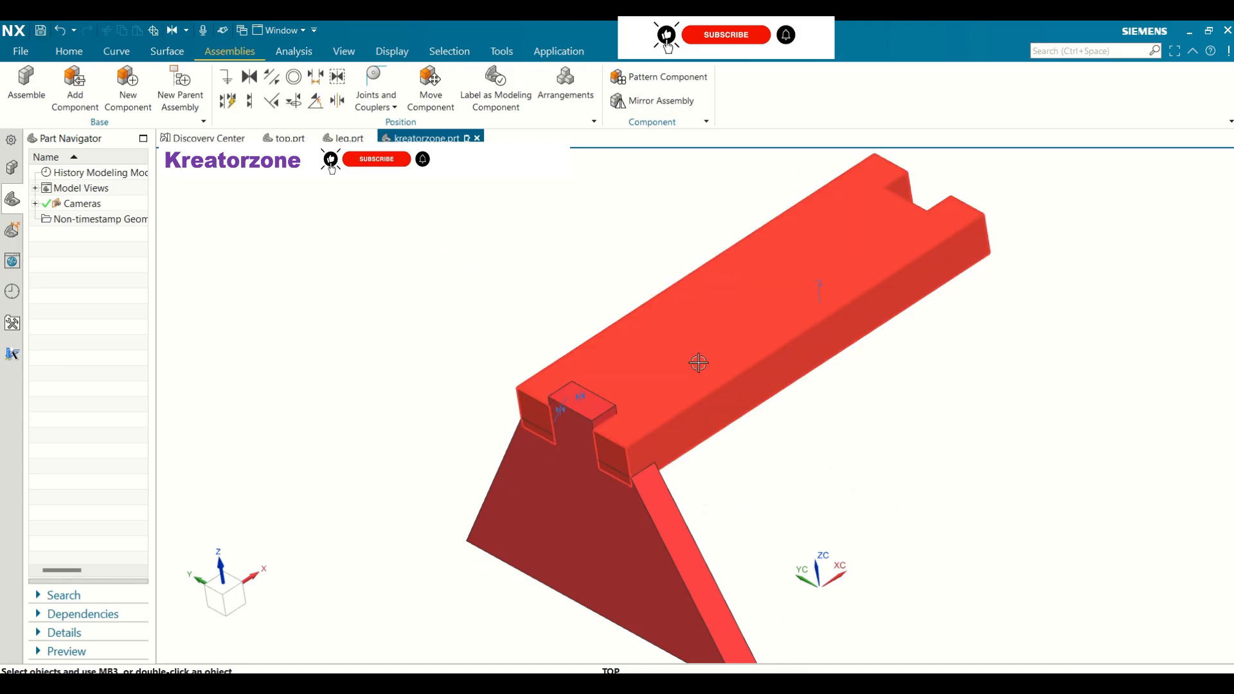
- Apply a Parallel constraint between the end face of the leg's tab and the upper face of the top
mouse_move(524, 378)
middle_down()
mouse_move(486, 365)
mouse_move(476, 413)
mouse_move(496, 360)
mouse_move(551, 358)
mouse_move(531, 374)
middle_up()
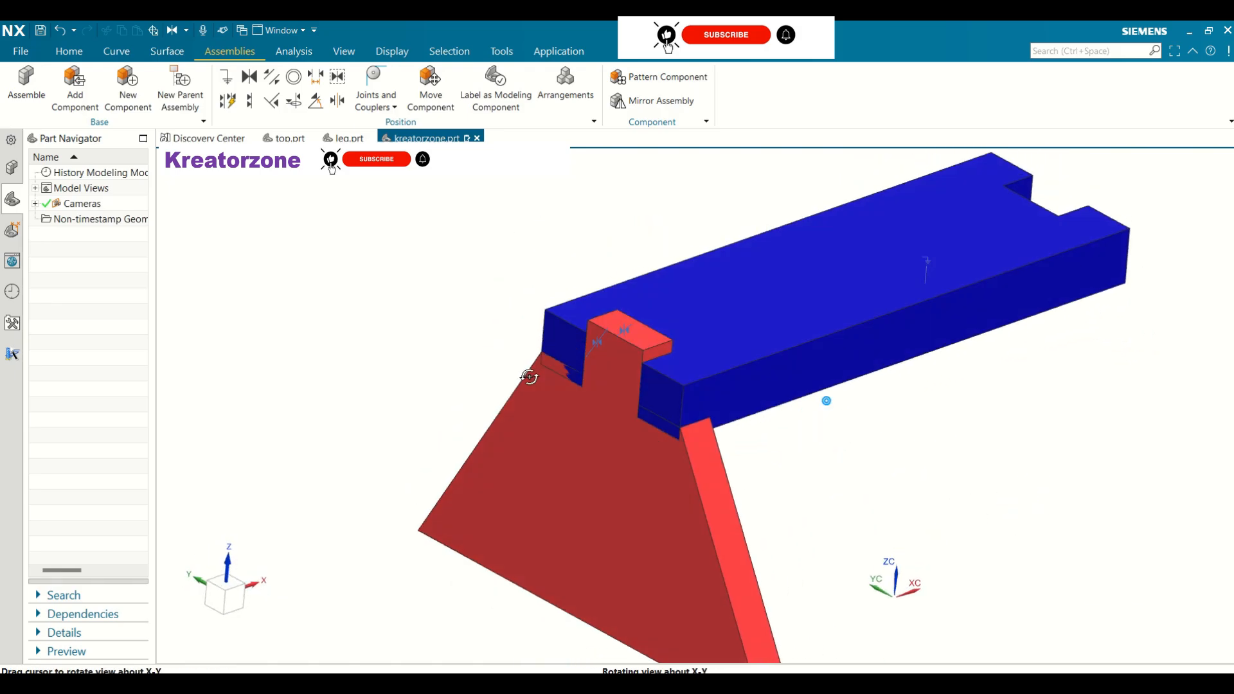
scroll(530, 377, up, 2)
scroll(530, 378, down, 3)
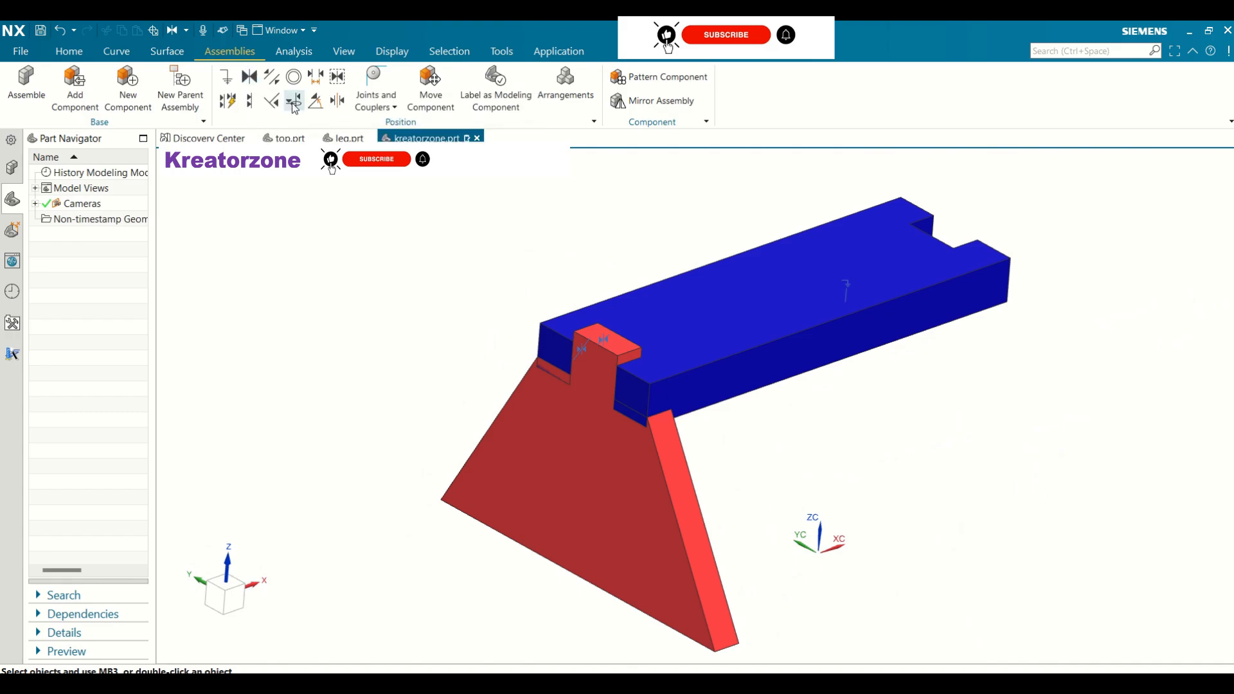
click(294, 103)
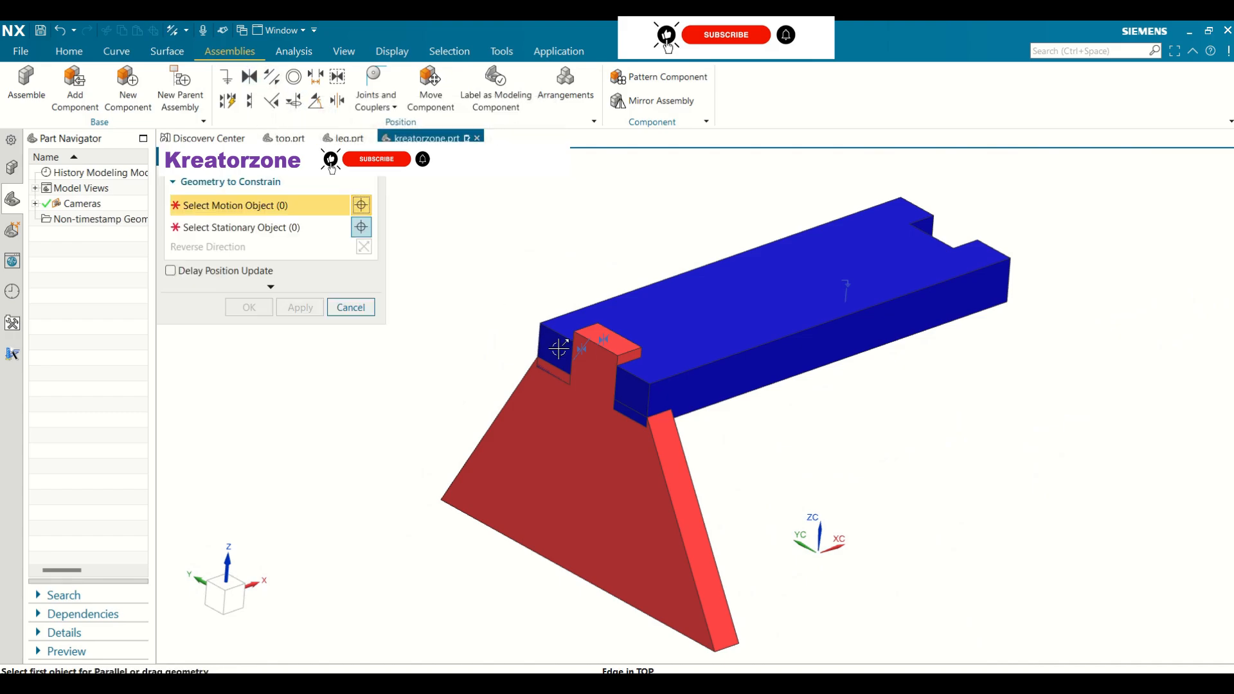
click(610, 340)
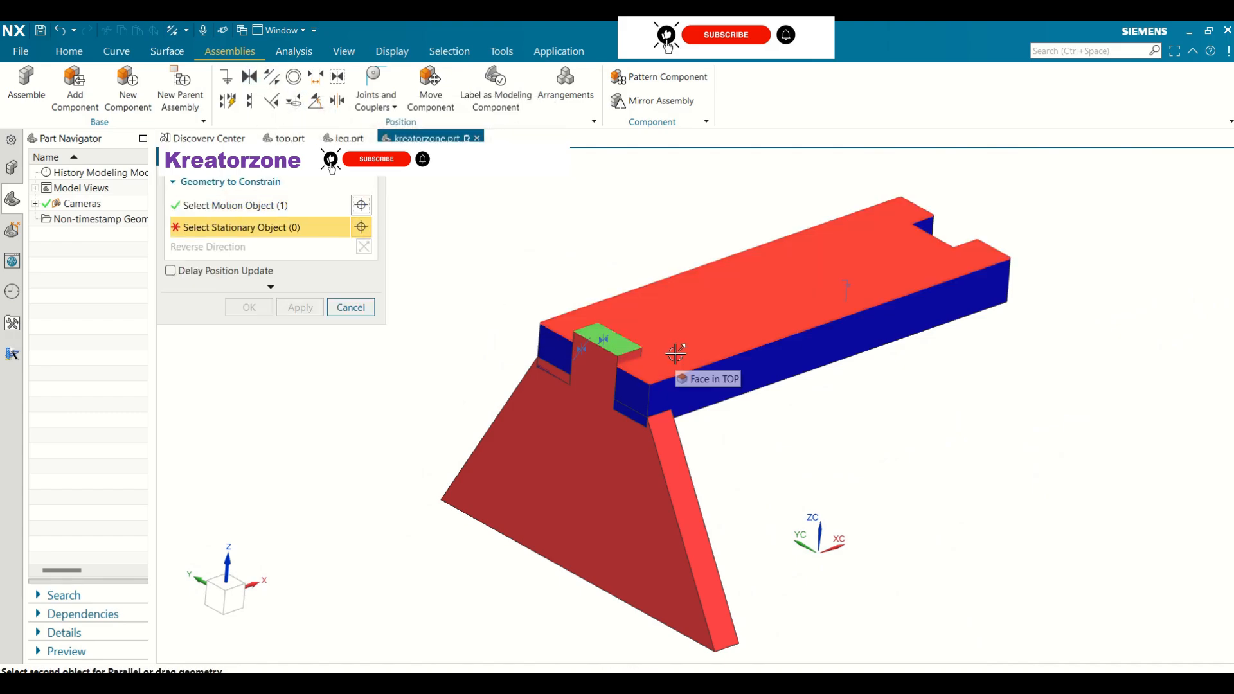
click(675, 353)
middle_drag(549, 396, 517, 397)
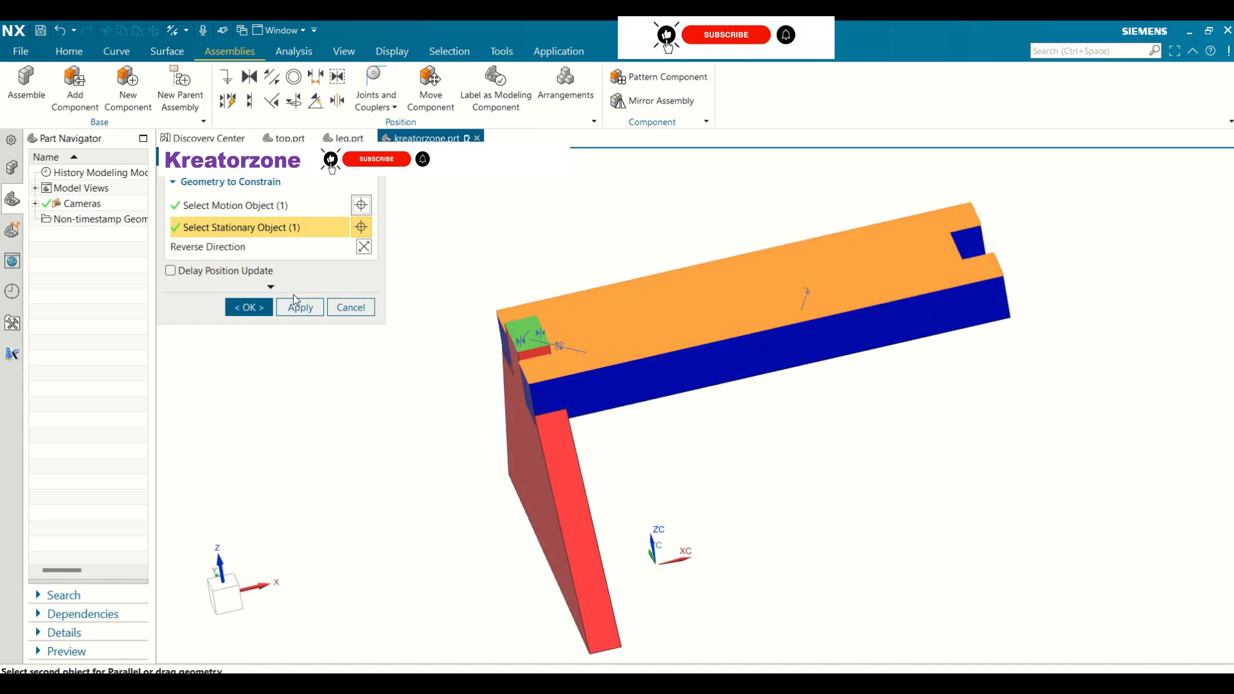
click(245, 307)
middle_drag(309, 378, 449, 356)
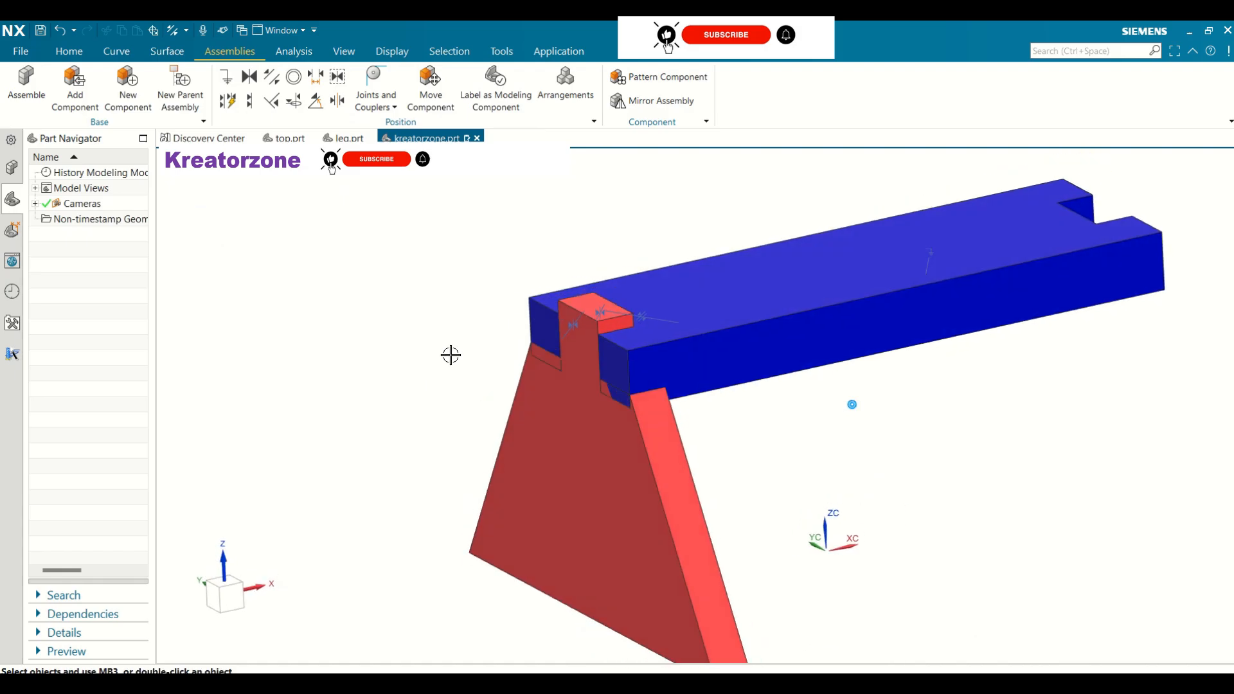
- Delete the Parallel constraint between the leg's tab and the upper face of the top
click(641, 316)
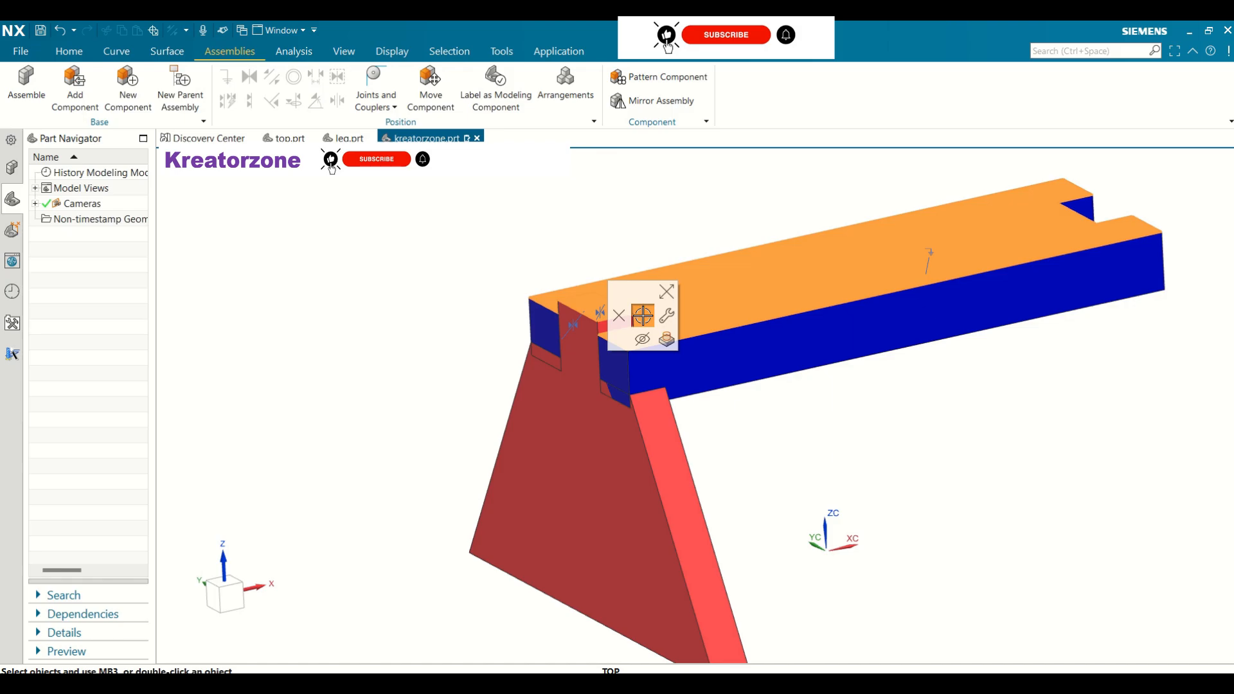
click(652, 318)
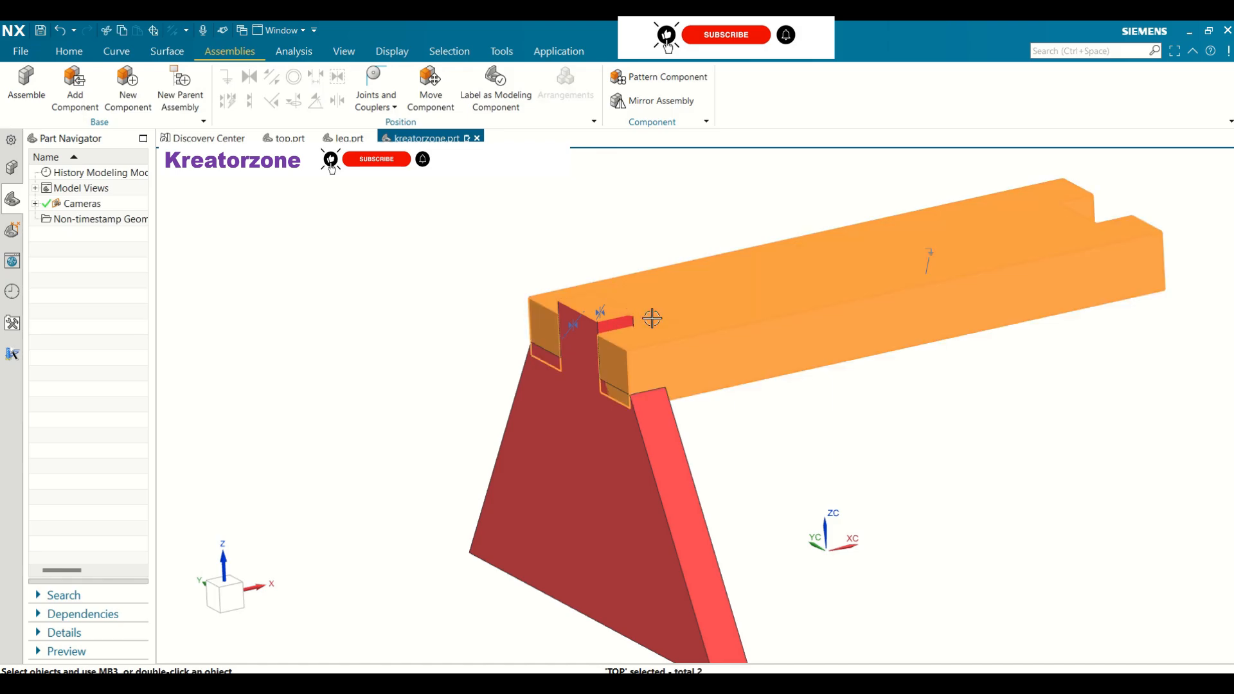
scroll(506, 322, up, 3)
middle_drag(506, 323, 518, 359)
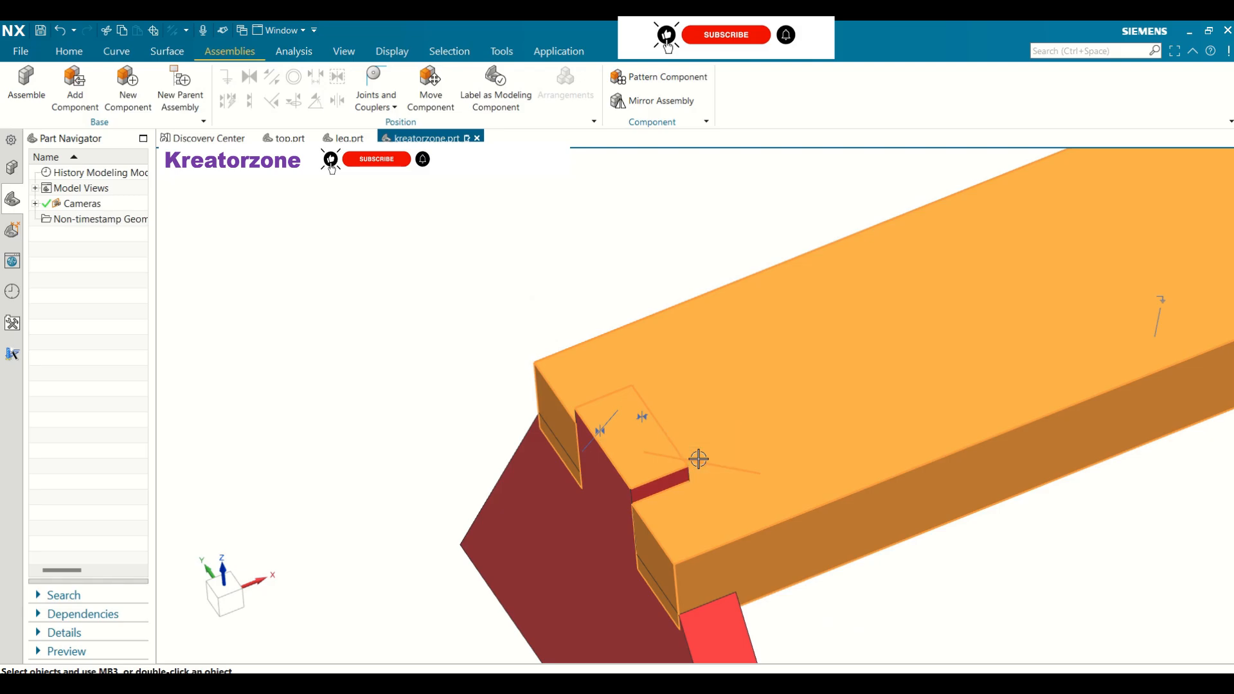
scroll(460, 286, down, 5)
key(Escape)
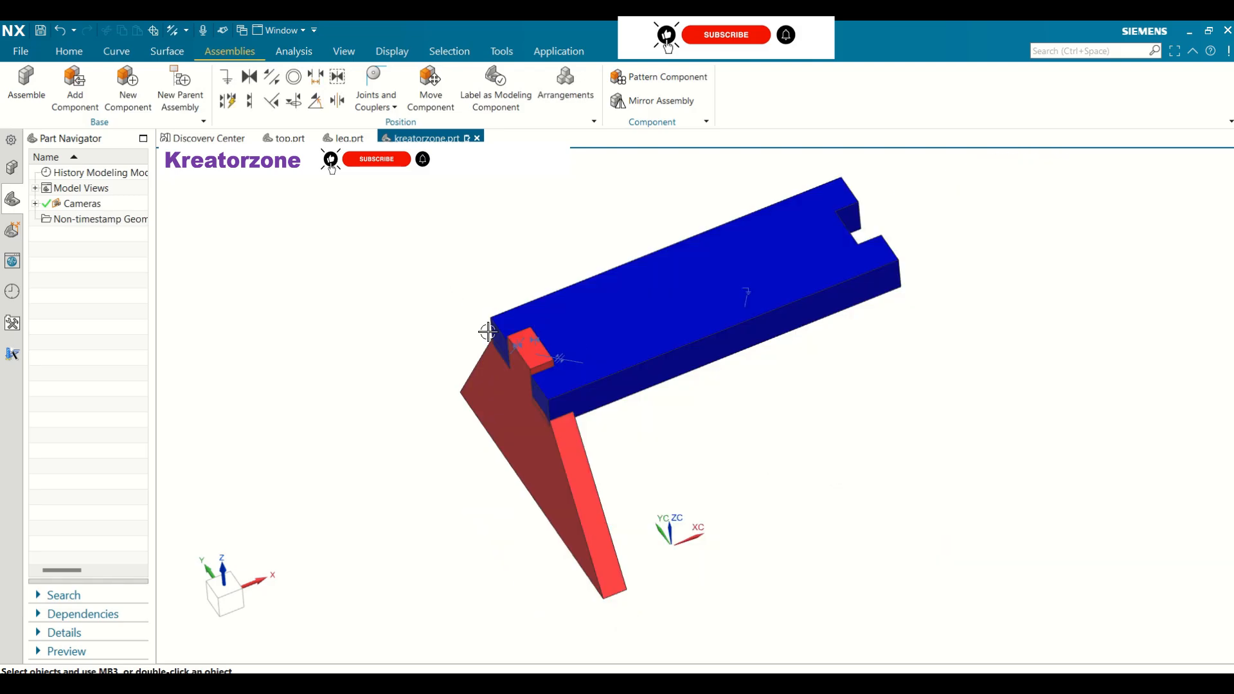
click(554, 358)
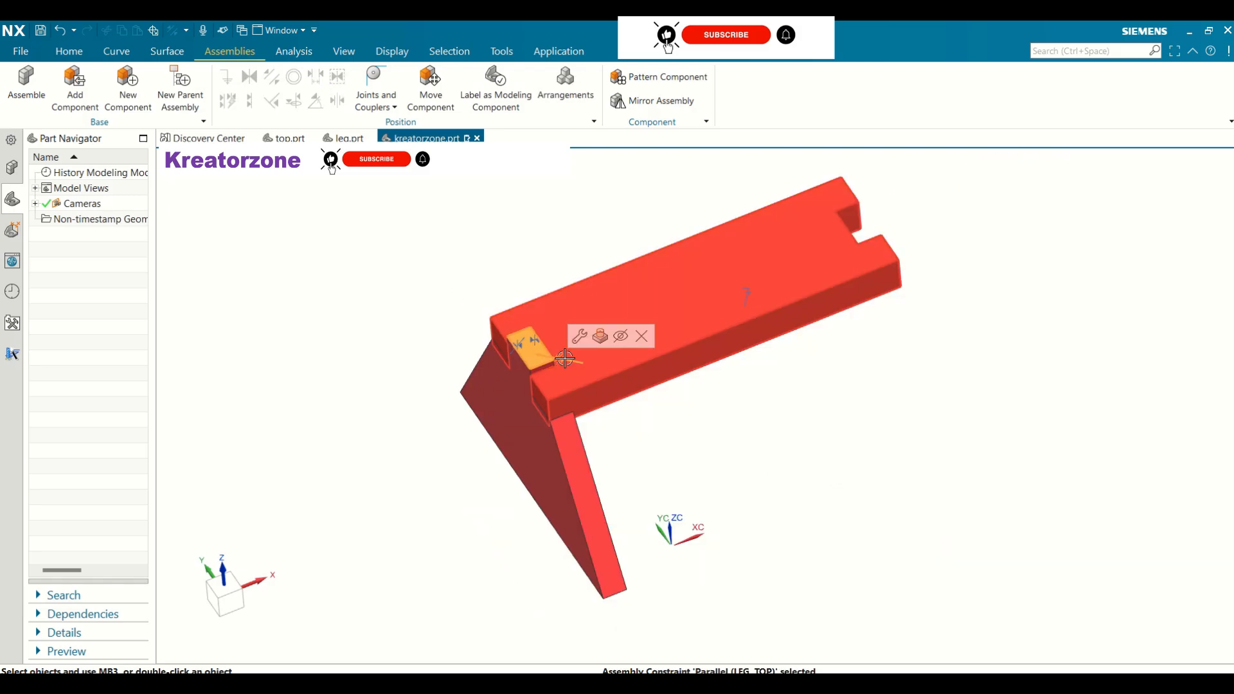
click(642, 336)
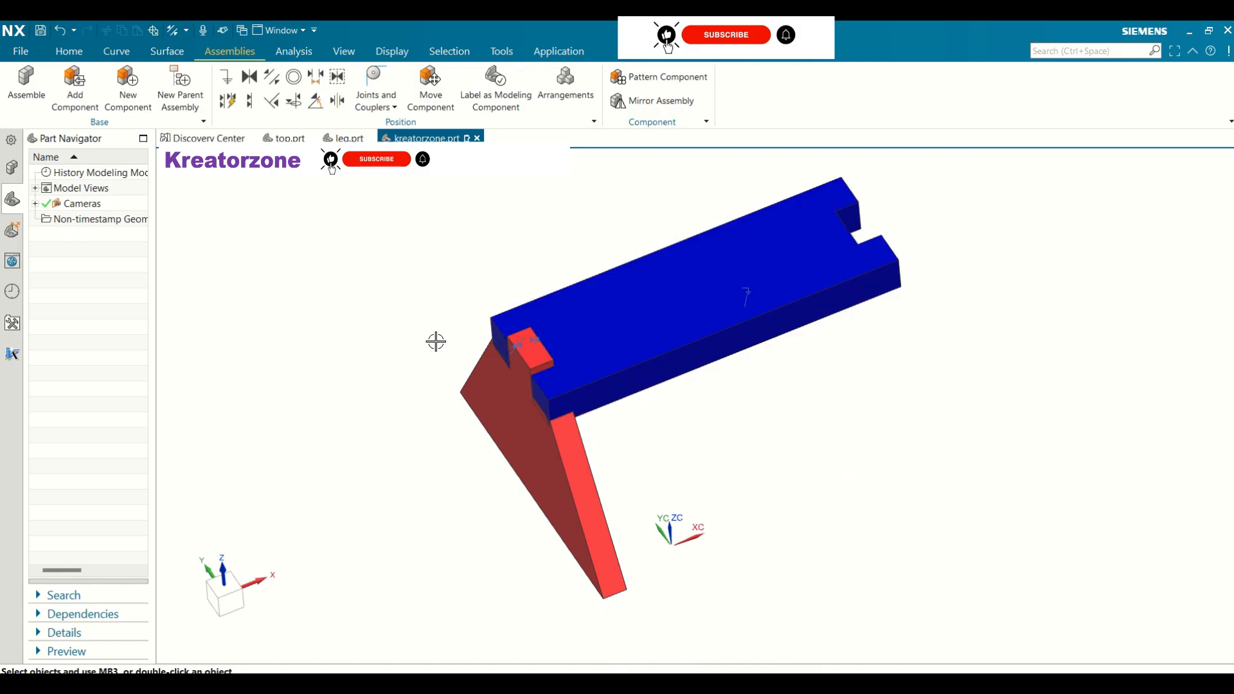
- Try again to constrain the tab's end face to the top's upper face with a Touch constraint
click(249, 77)
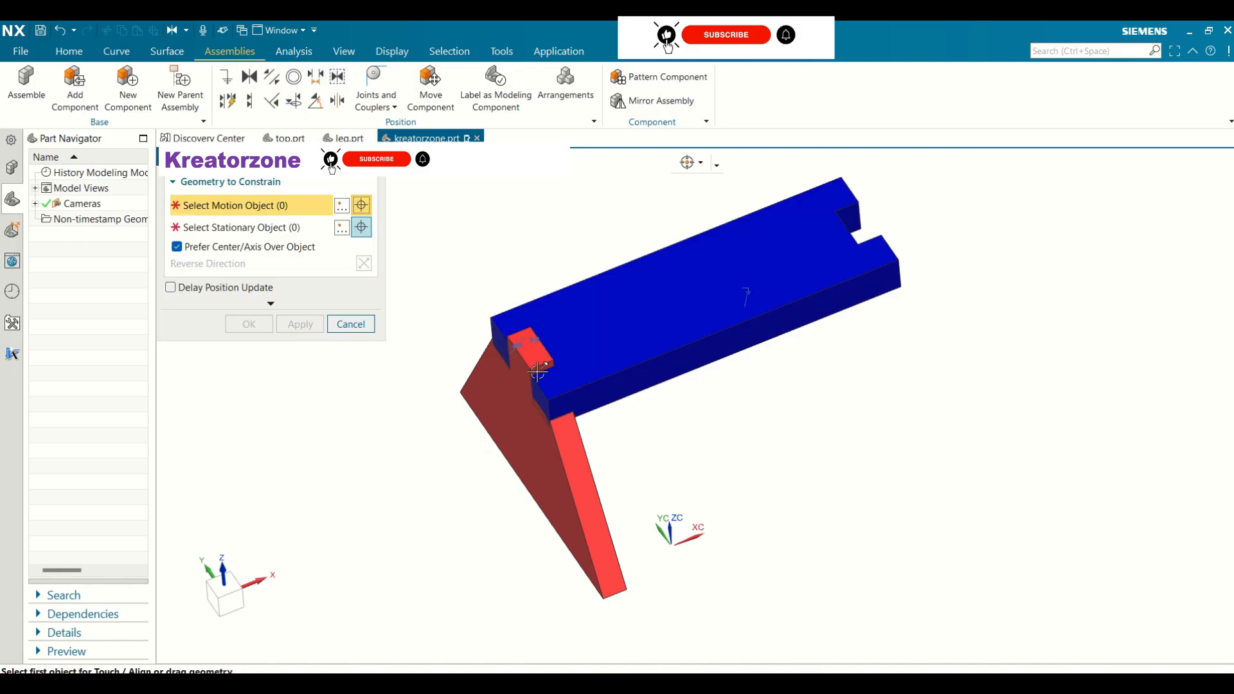
click(537, 351)
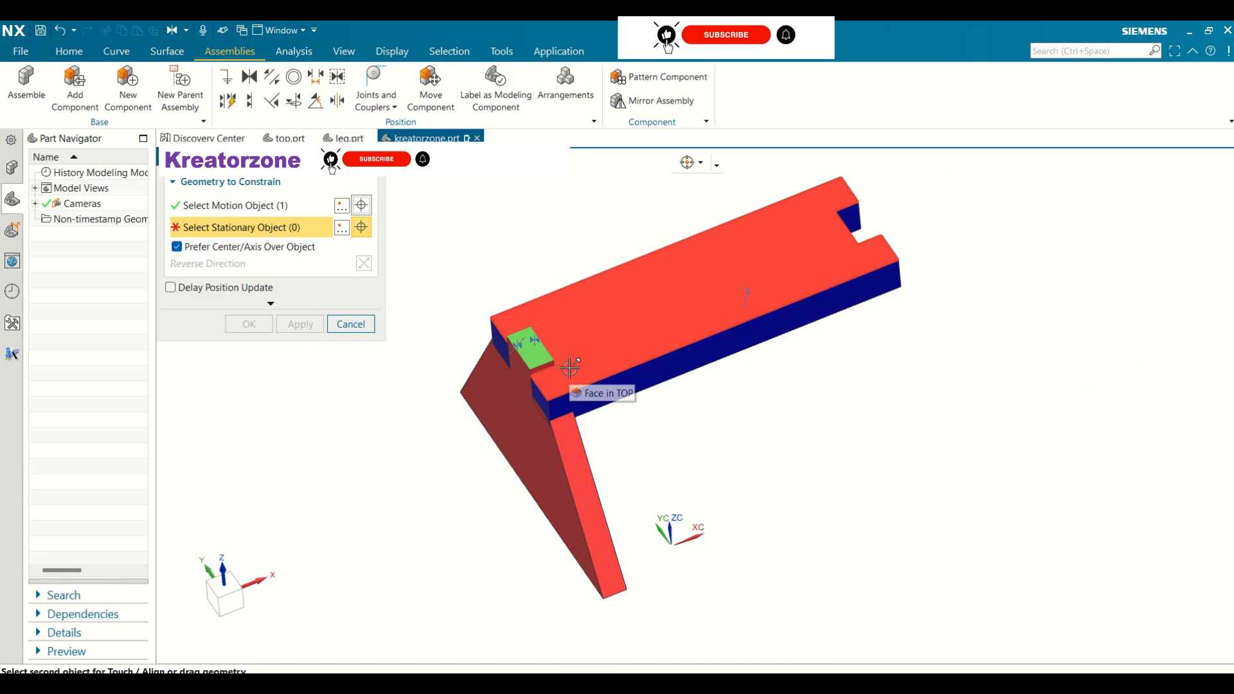
click(570, 368)
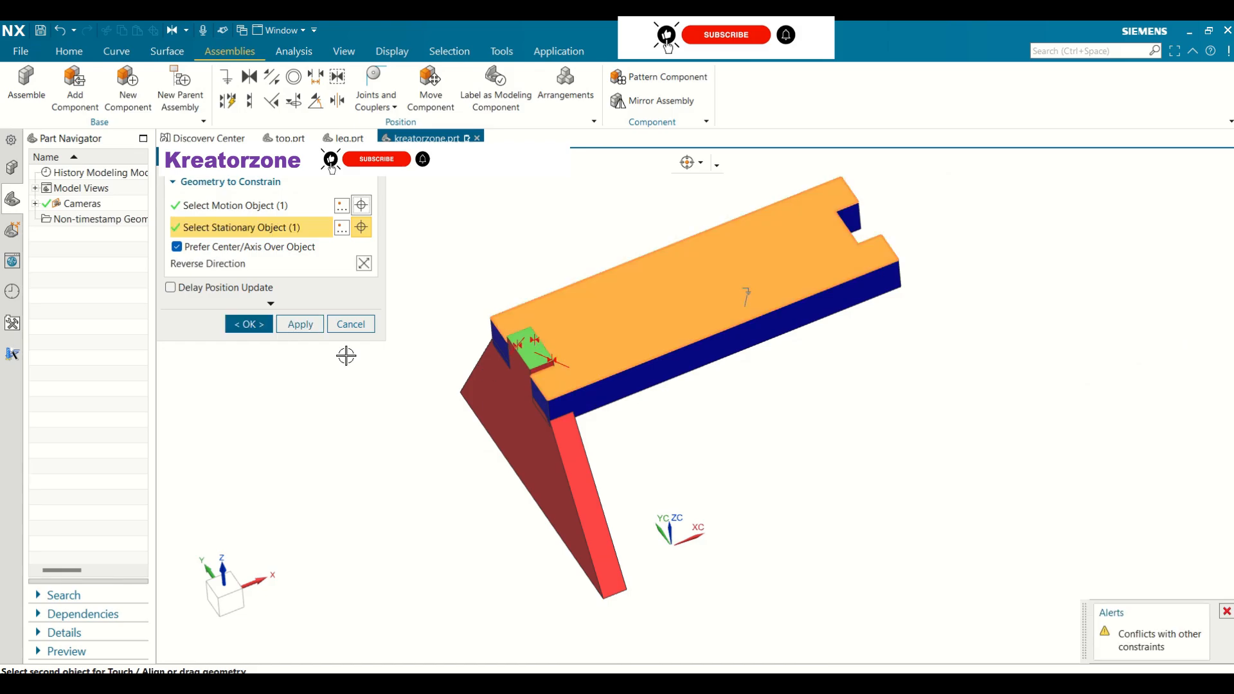
click(249, 323)
middle_drag(479, 352, 500, 328)
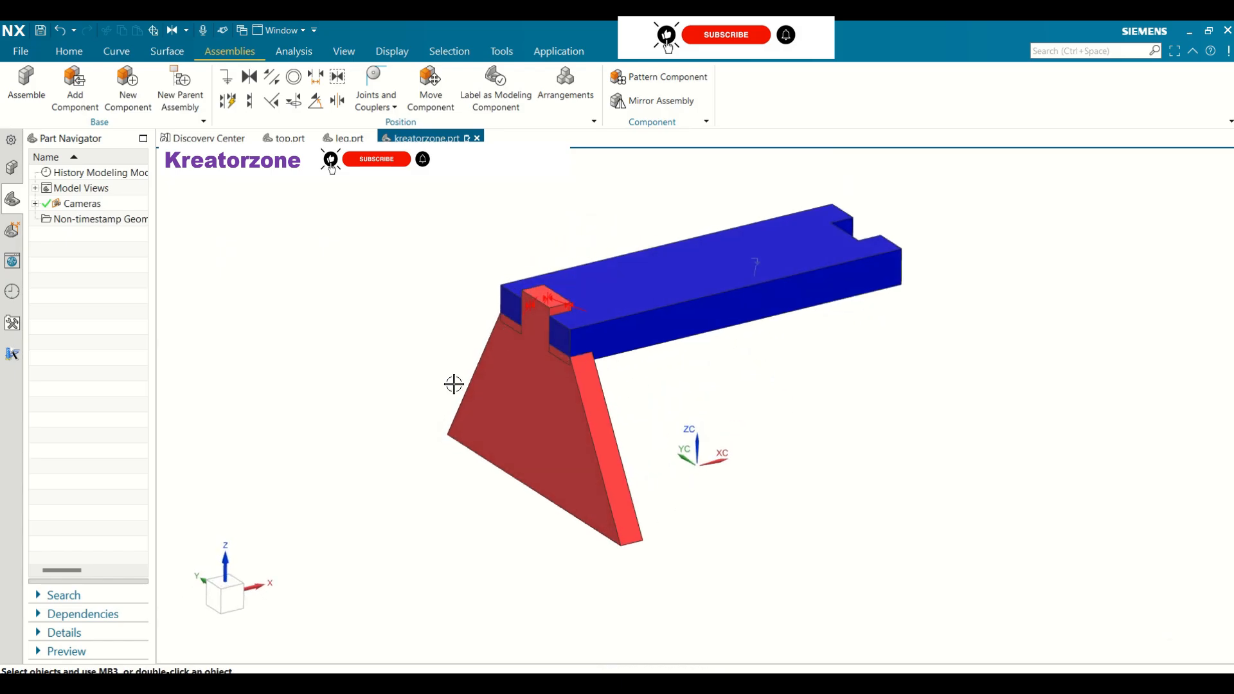
- Move the leg component straight down along Z to about Z -20.3 mm, so its tab sits clear below the top's notch
scroll(758, 354, up, 1)
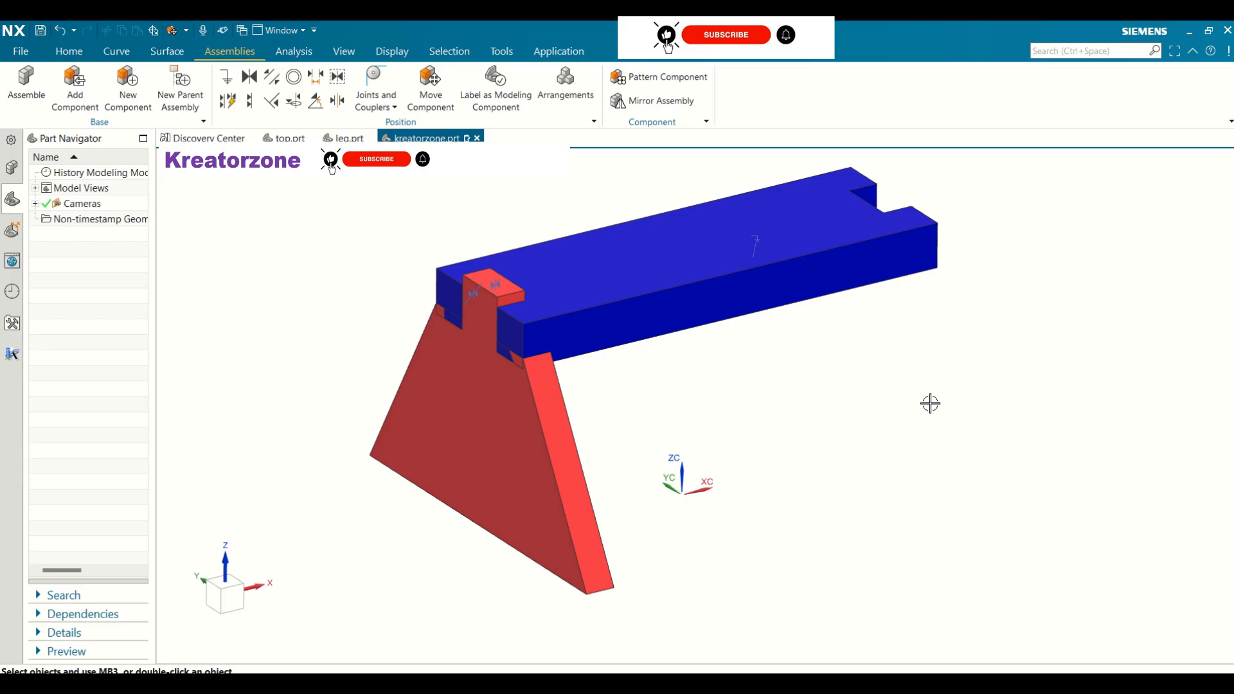
click(429, 88)
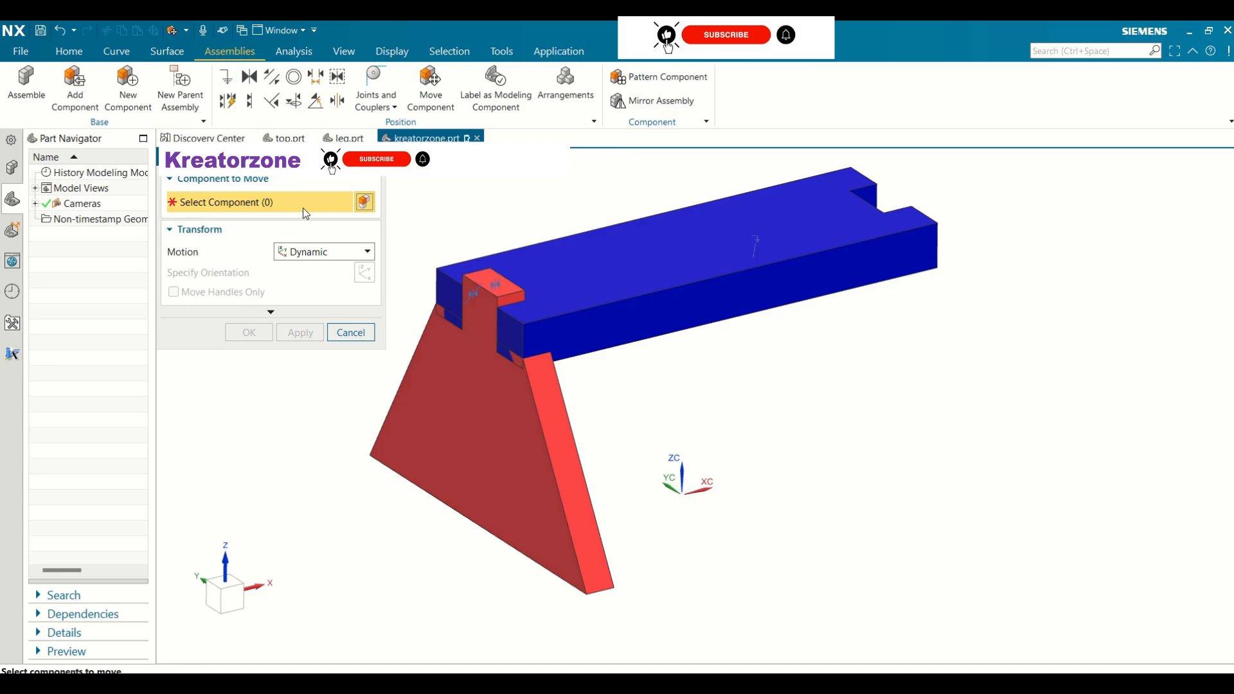
click(517, 414)
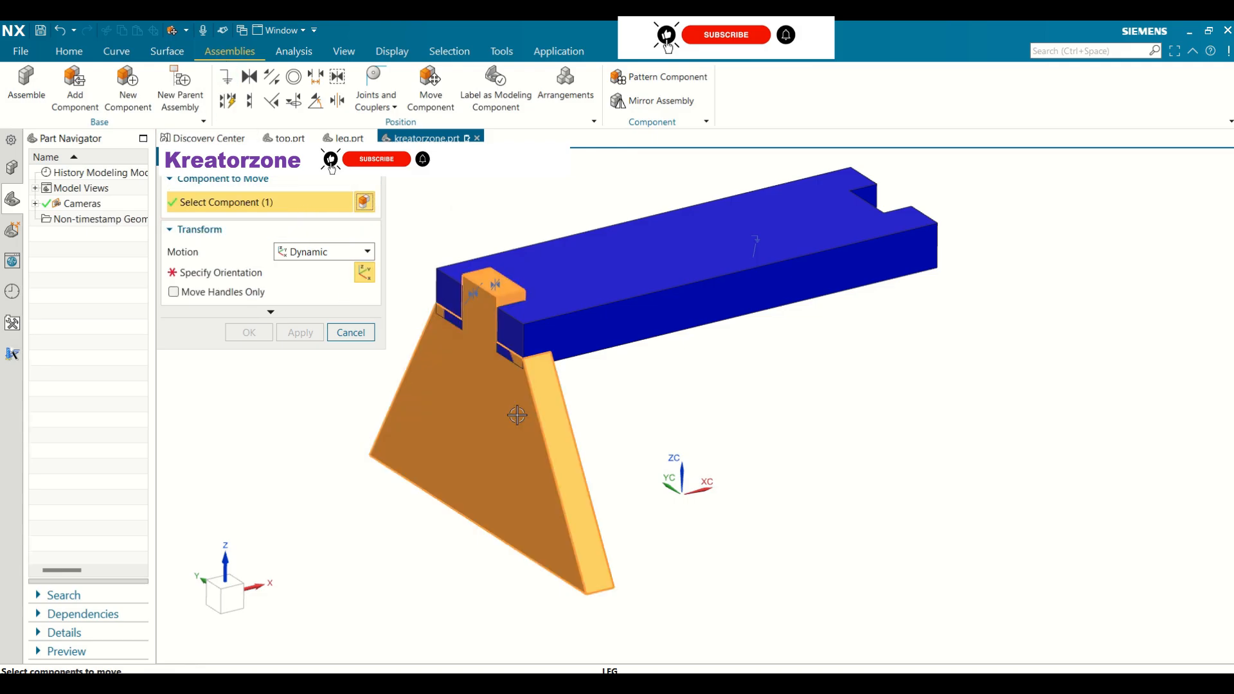
click(215, 275)
drag(494, 345, 495, 422)
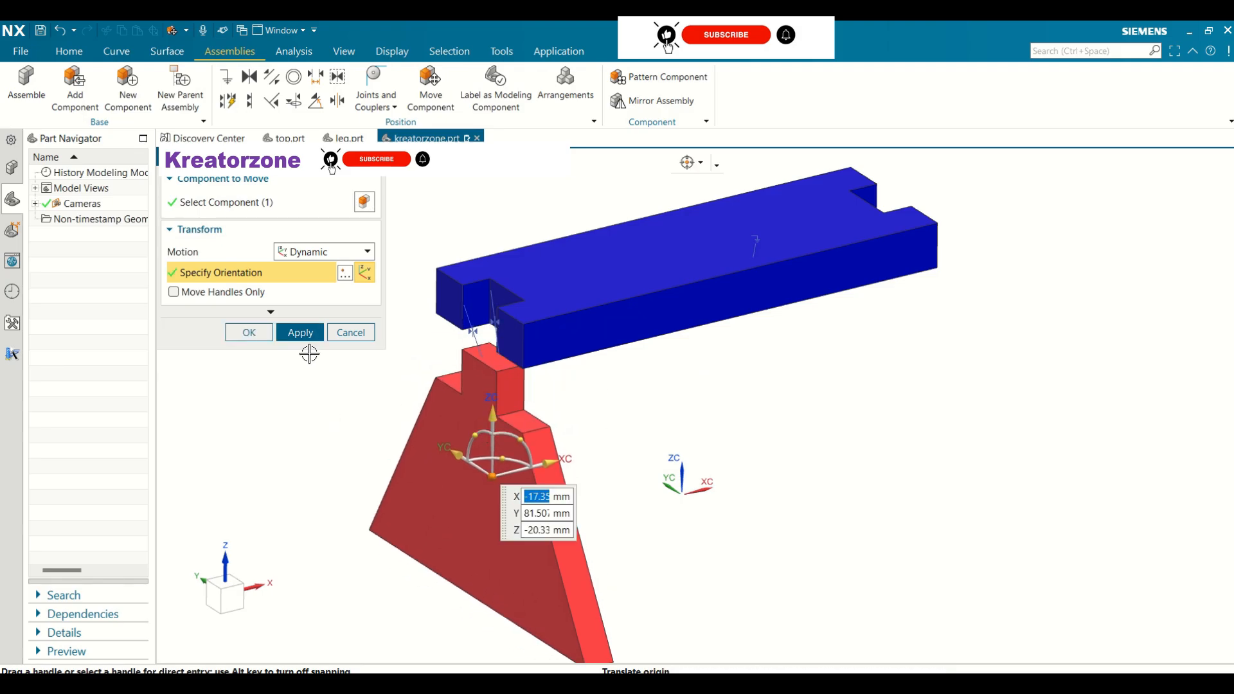
click(255, 339)
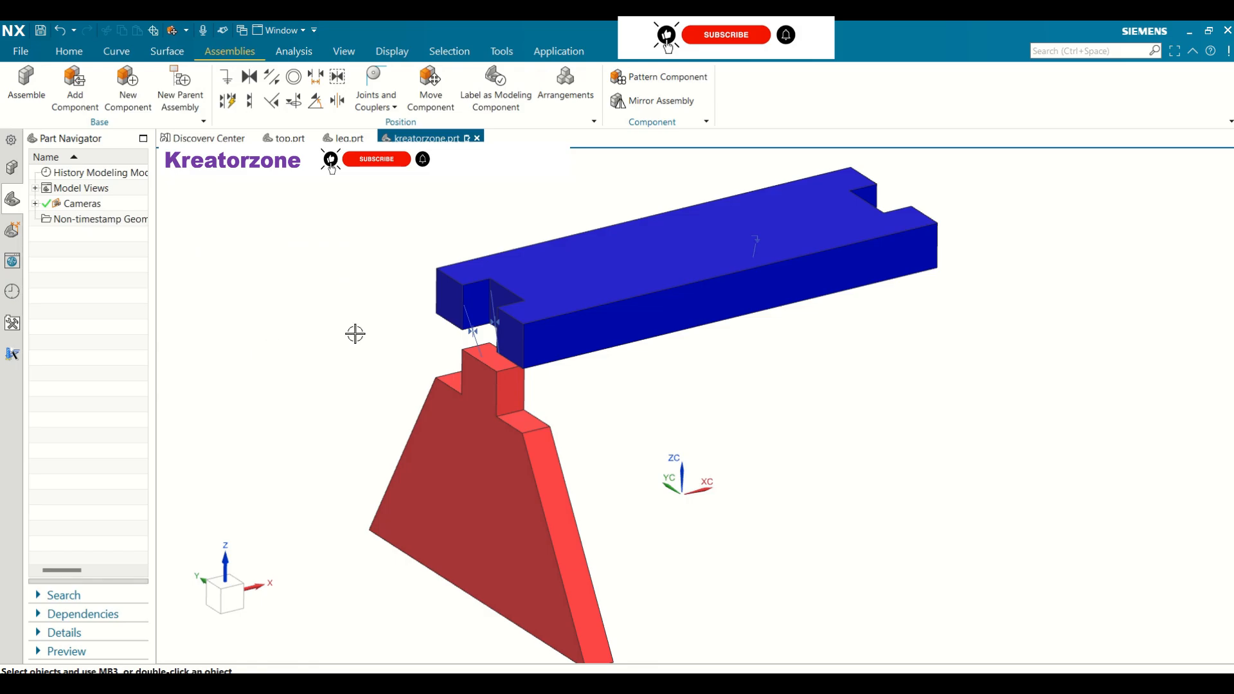
- Try once more to constrain the end face of the leg's tab to the top's upper face with Touch
mouse_move(421, 327)
middle_down()
mouse_move(474, 311)
mouse_move(441, 330)
middle_up()
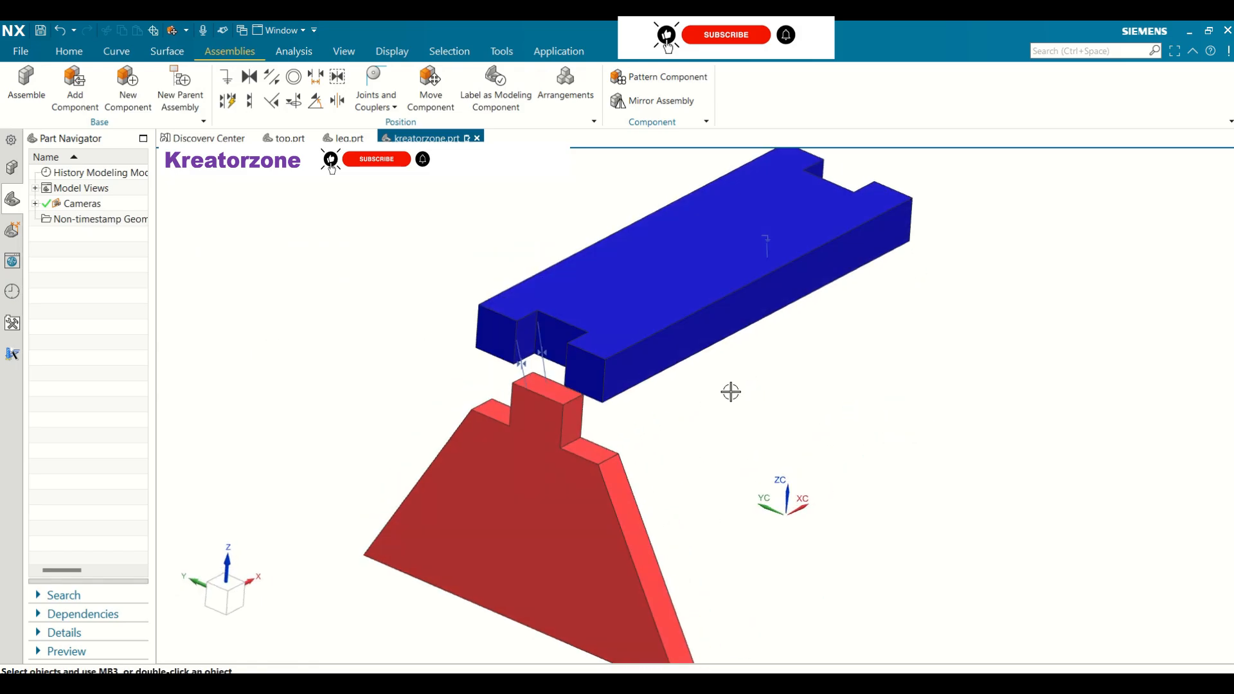
click(246, 82)
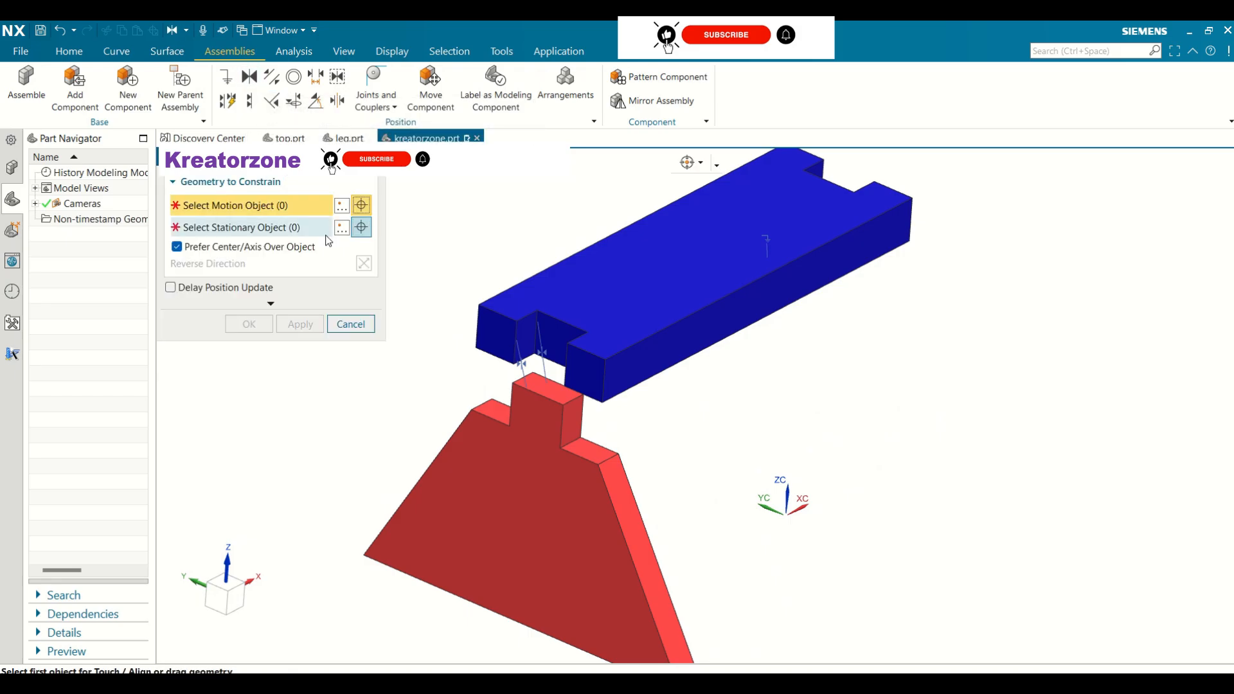
click(549, 386)
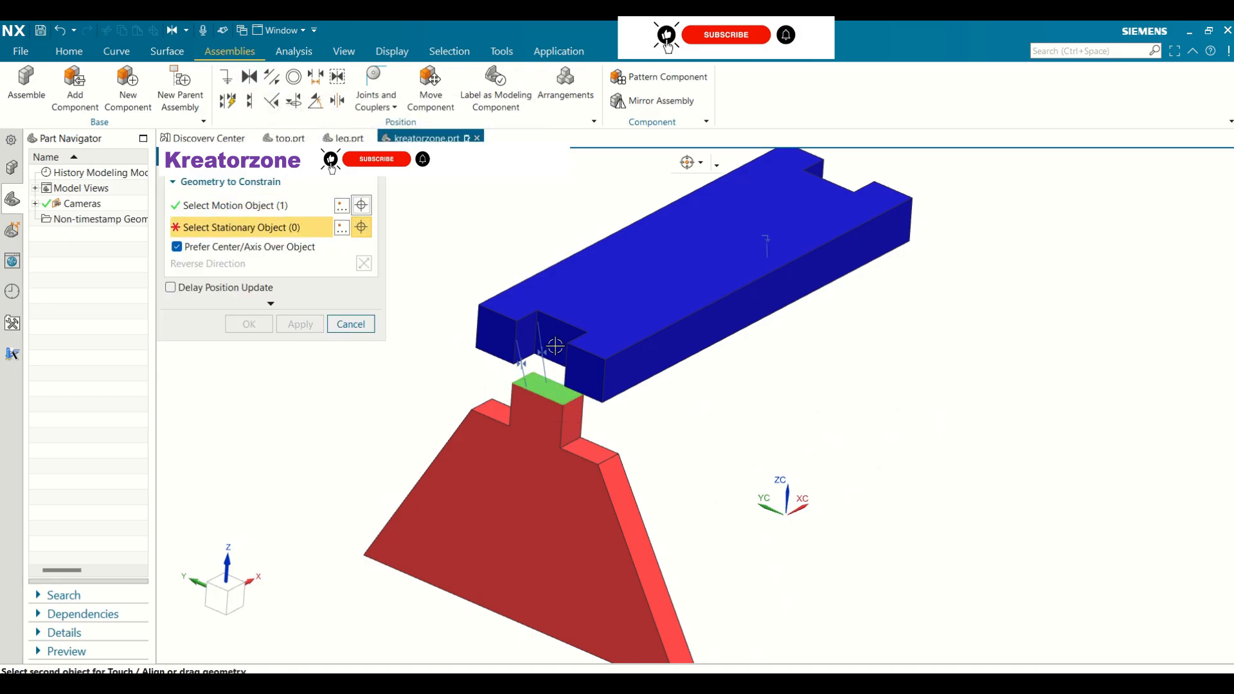
click(568, 302)
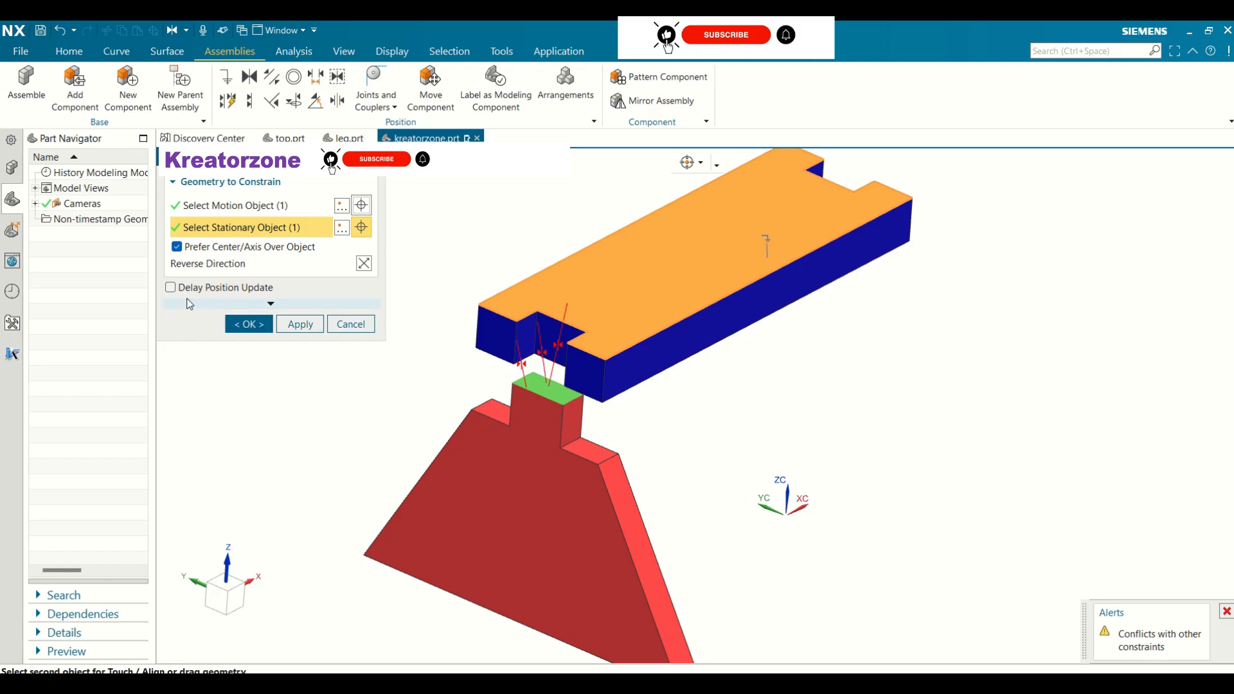
click(300, 325)
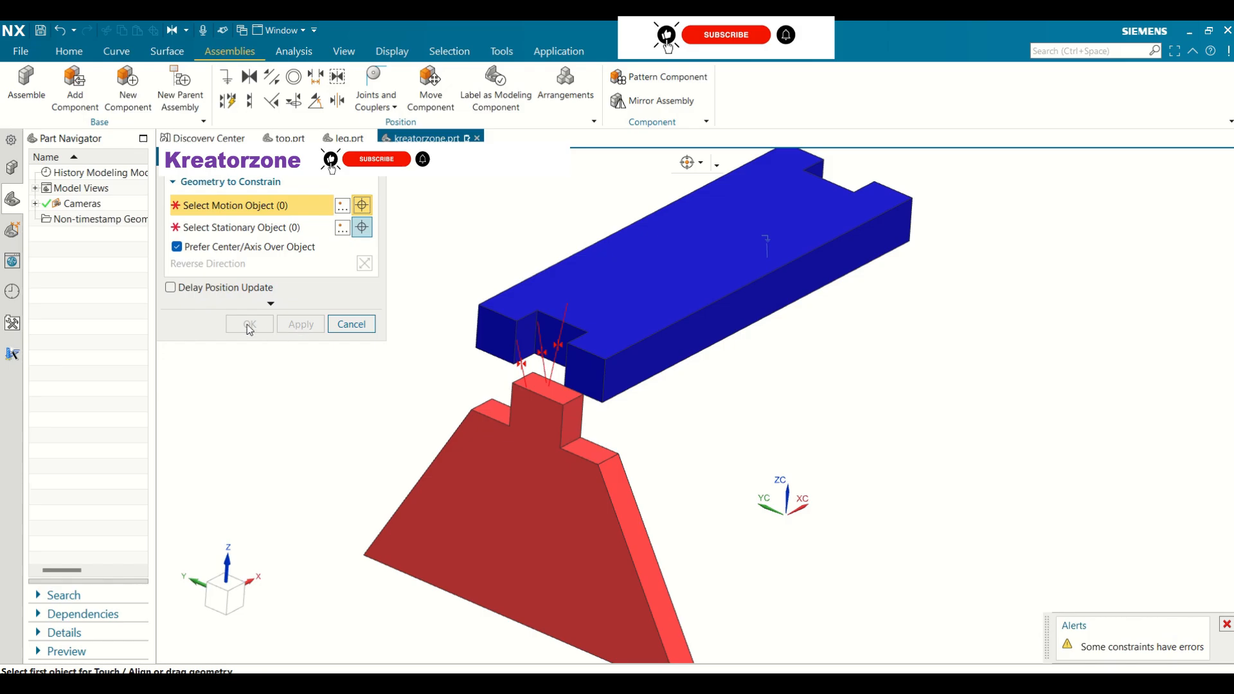
click(350, 324)
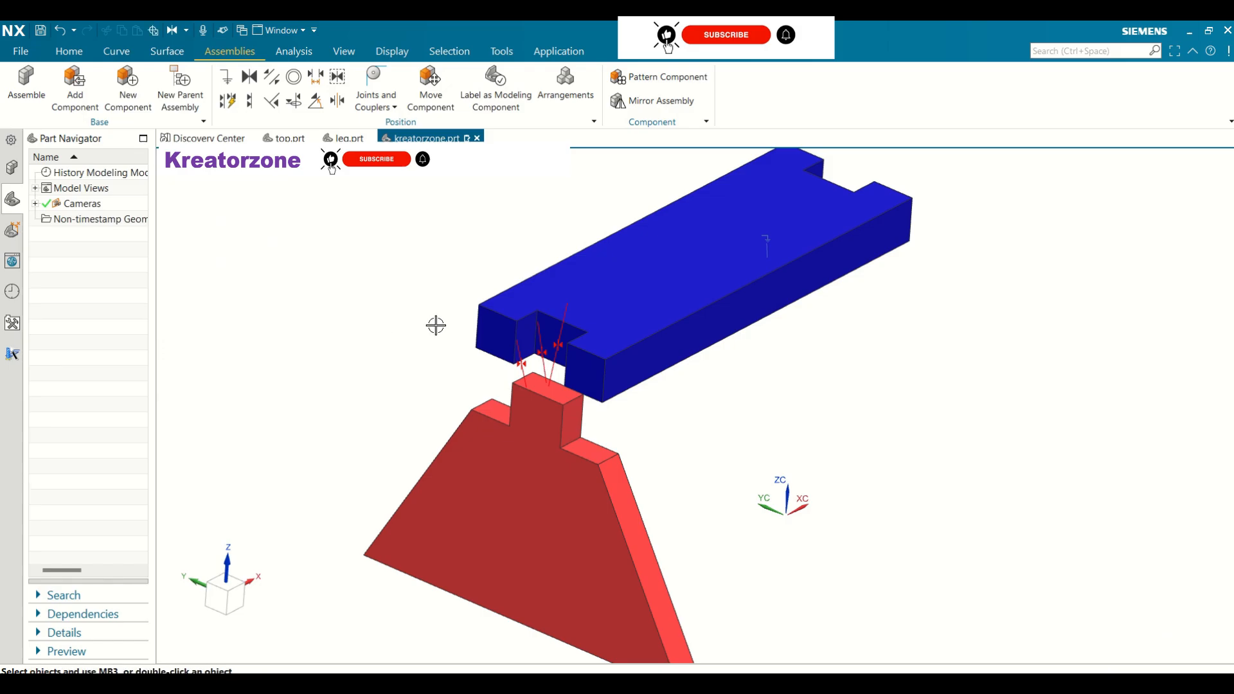
- Delete the conflicting Touch constraint between the leg's tab end face and the top's upper face
scroll(460, 325, up, 3)
scroll(460, 325, down, 4)
middle_drag(879, 418, 836, 425)
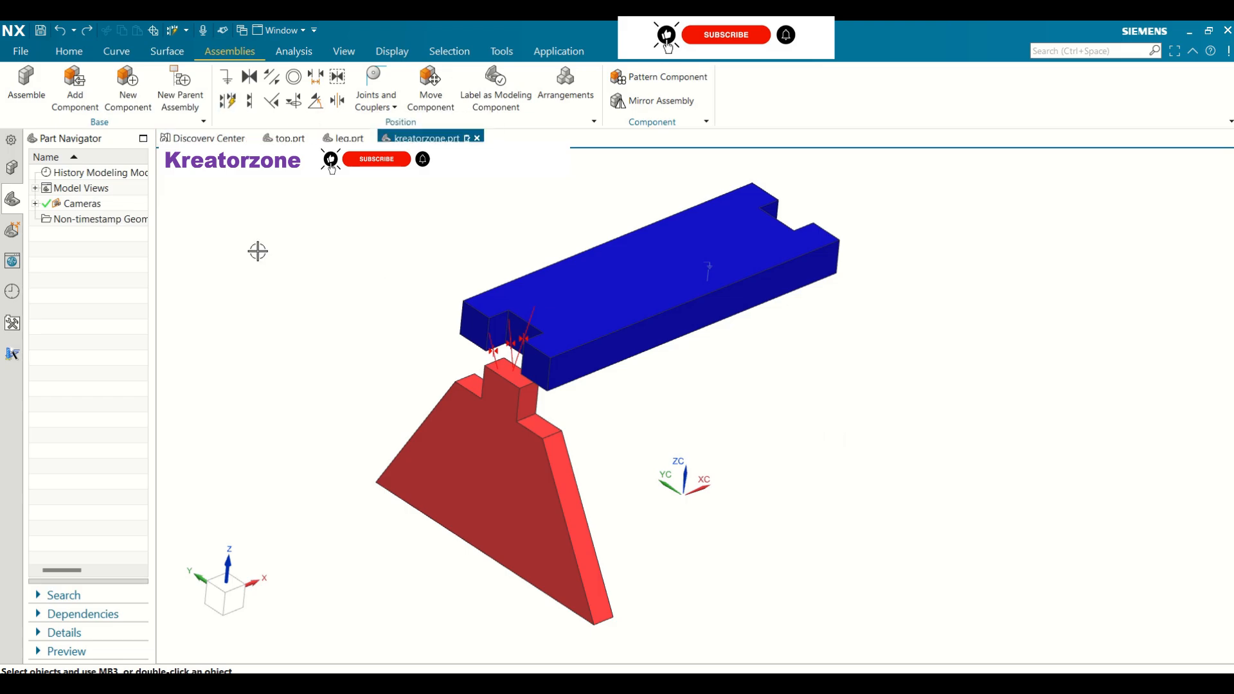
click(525, 338)
key(Escape)
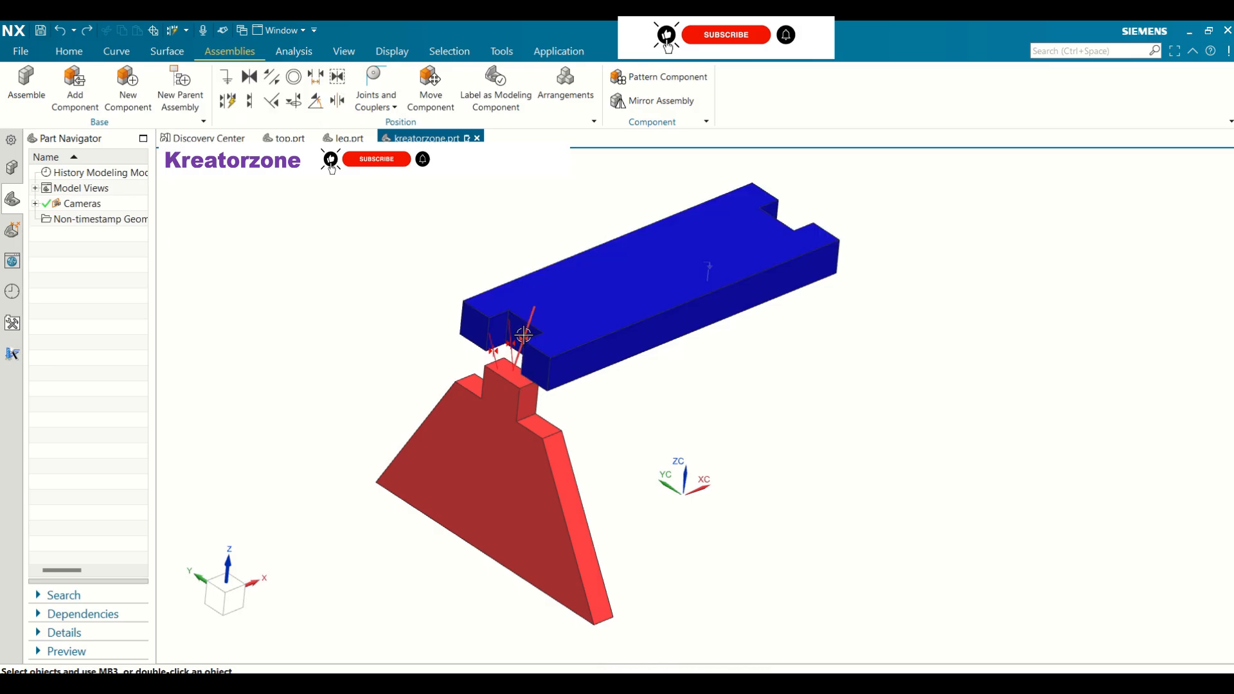
right_click(524, 334)
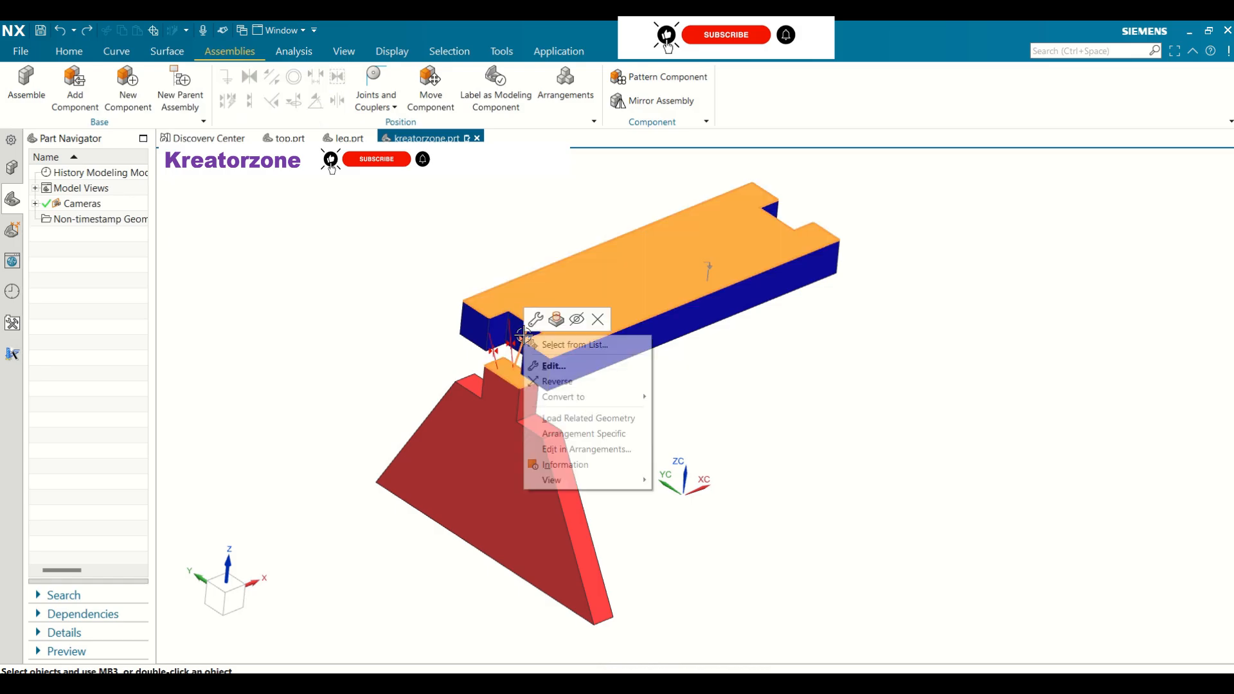
click(599, 320)
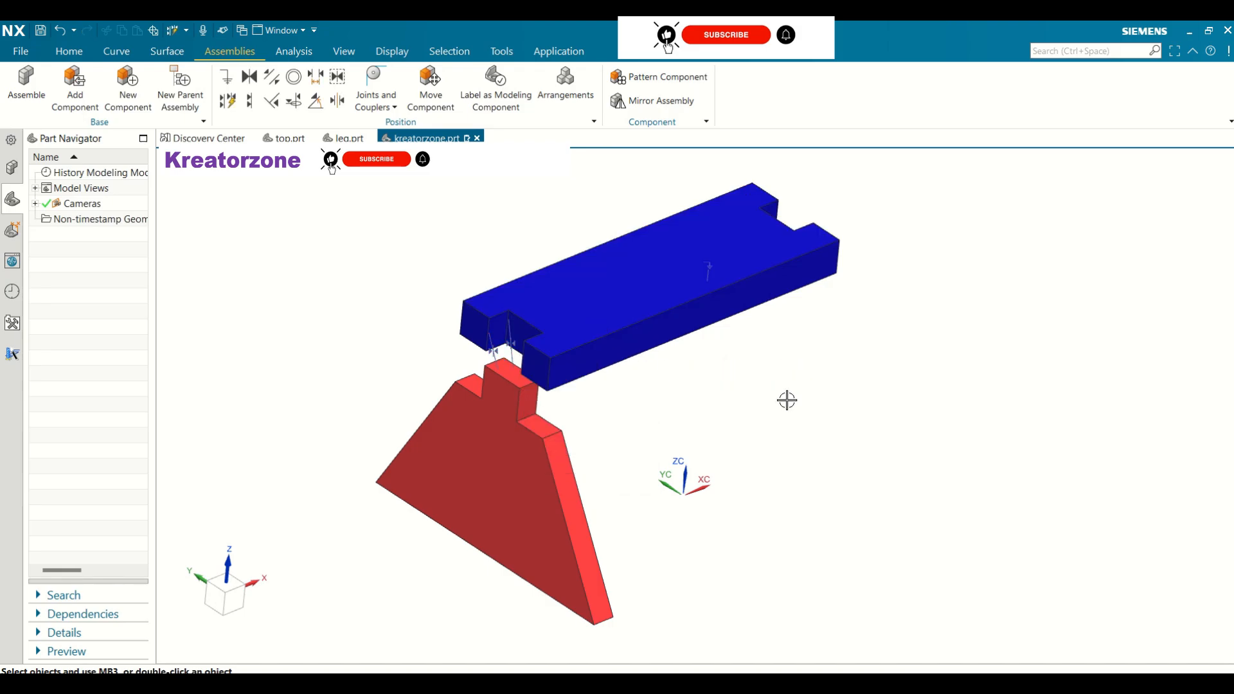
- Make the end face of the leg's tab flush with the top's upper face using a Touch / Align constraint
click(229, 106)
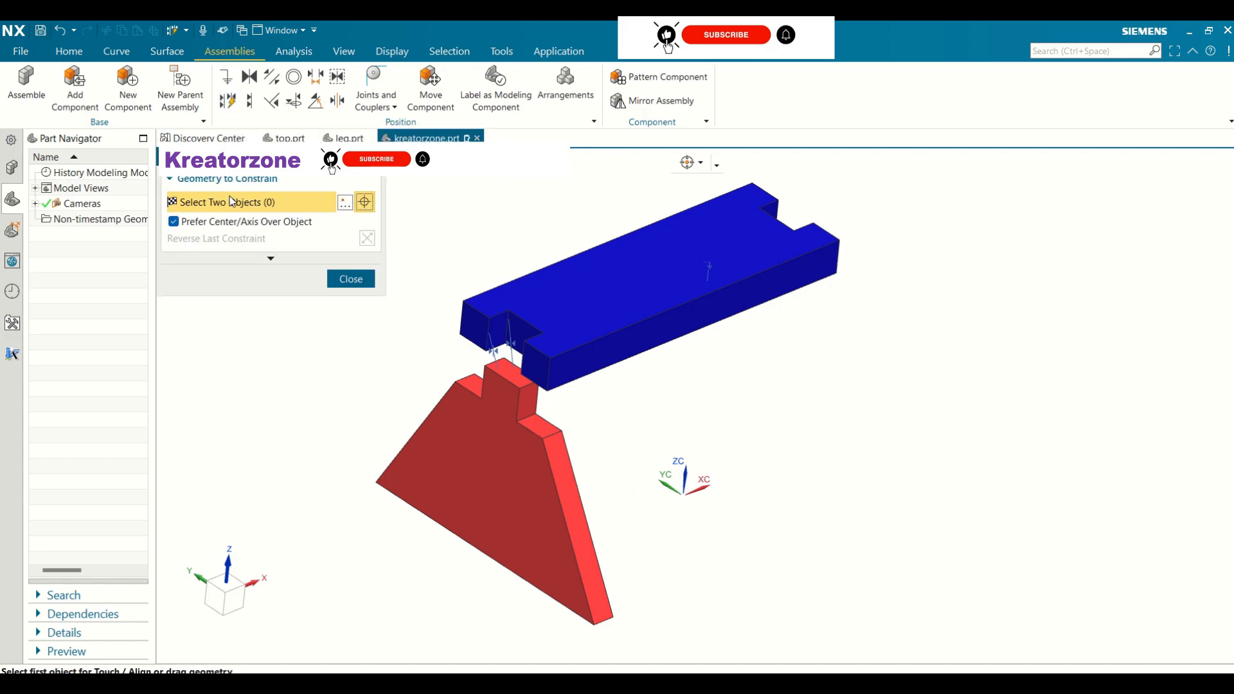
click(507, 374)
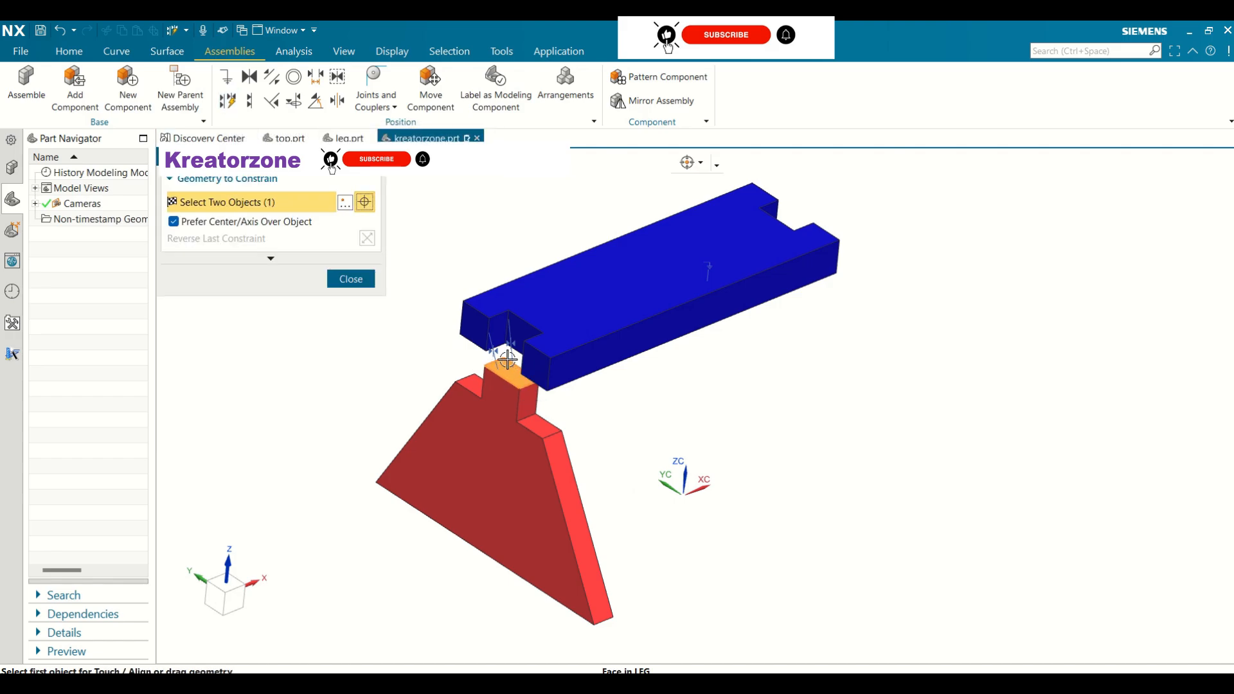
click(553, 303)
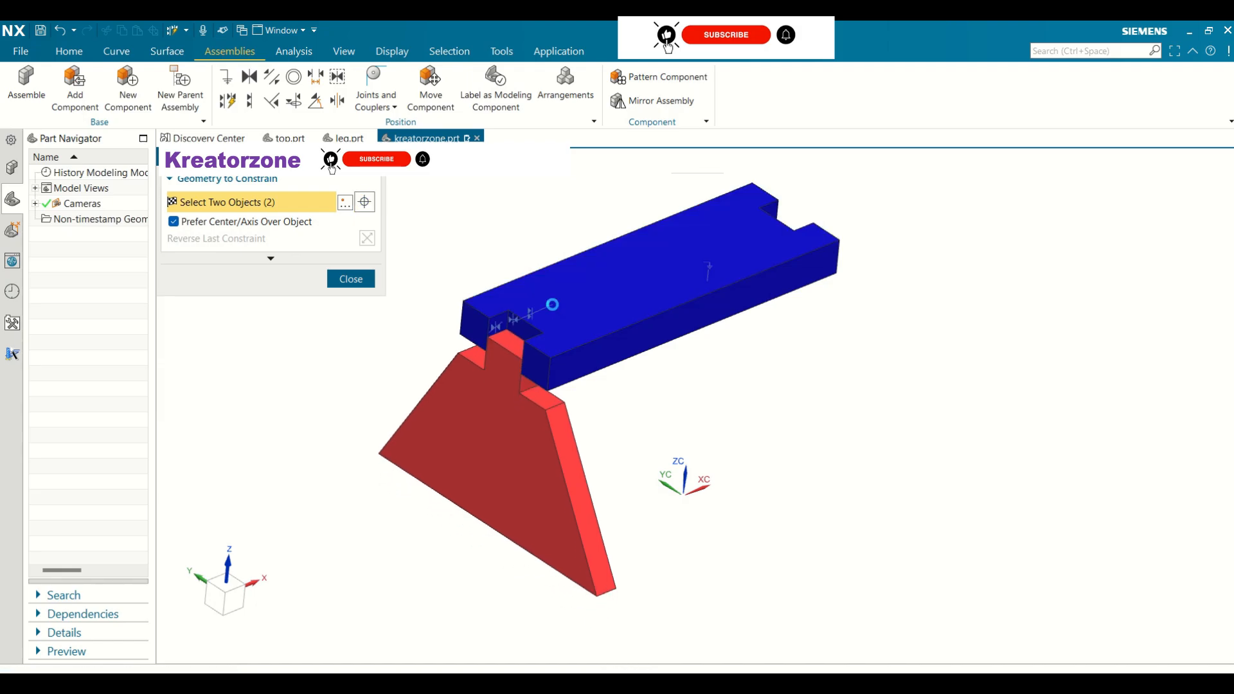
middle_drag(854, 463, 856, 496)
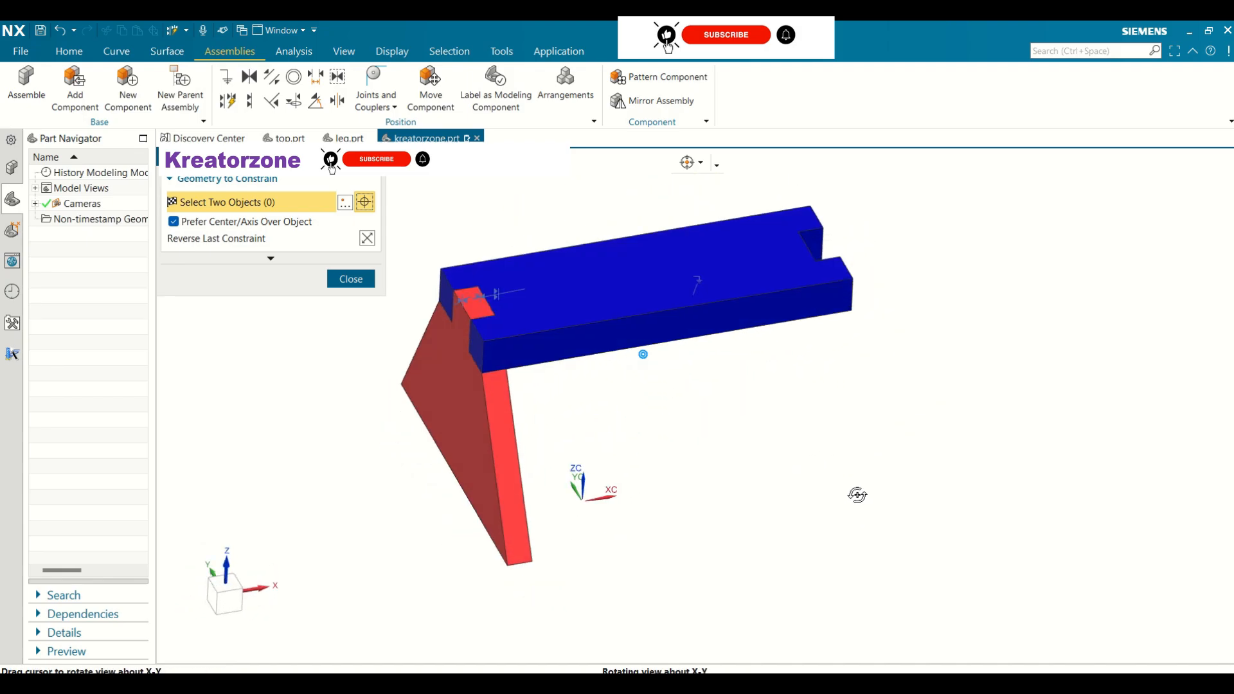
click(352, 278)
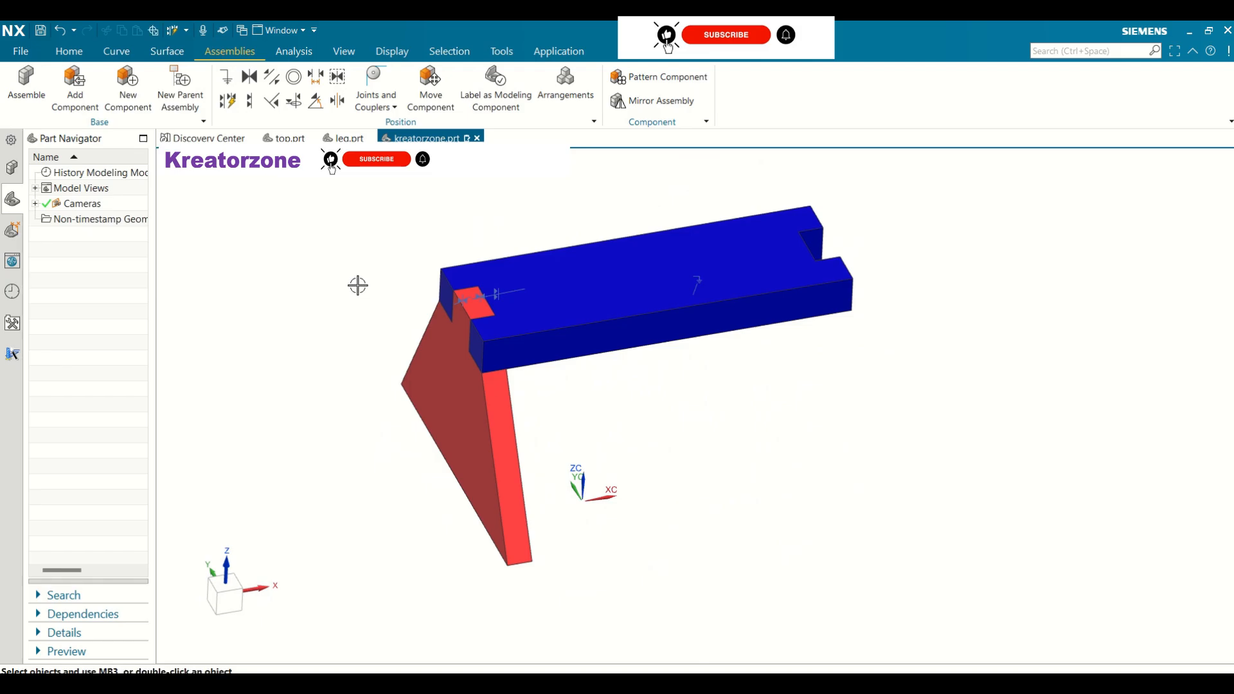
middle_drag(797, 415, 854, 407)
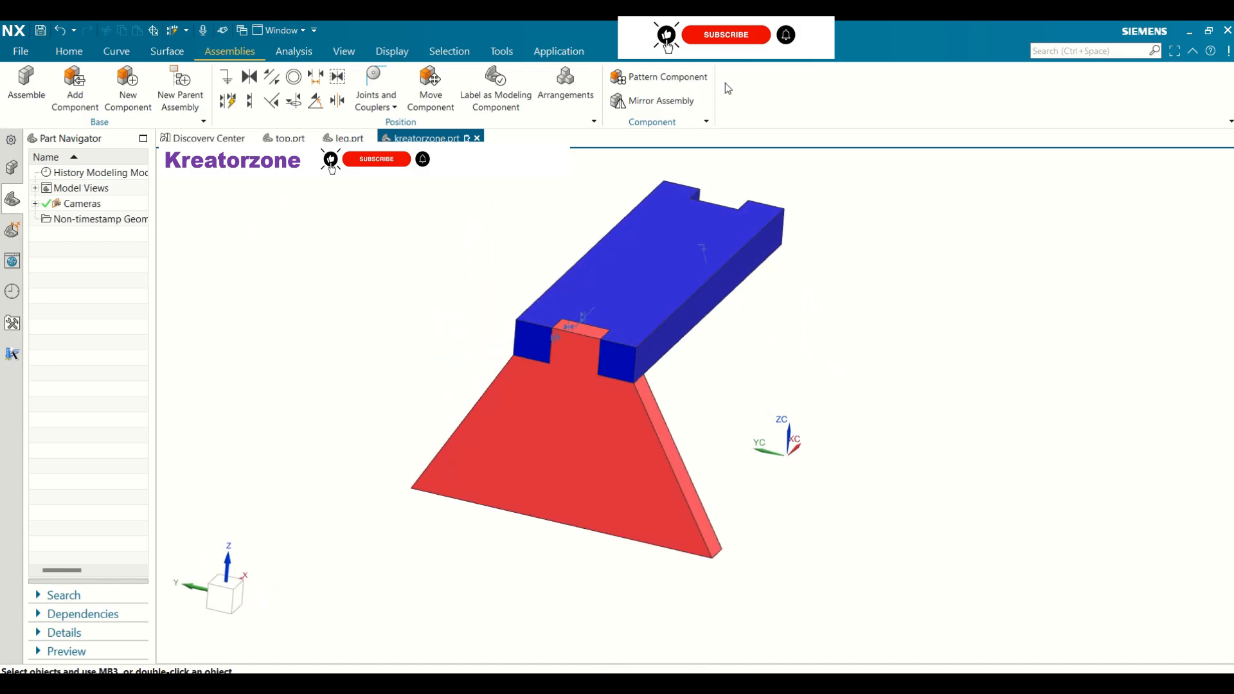
middle_drag(854, 408, 896, 545)
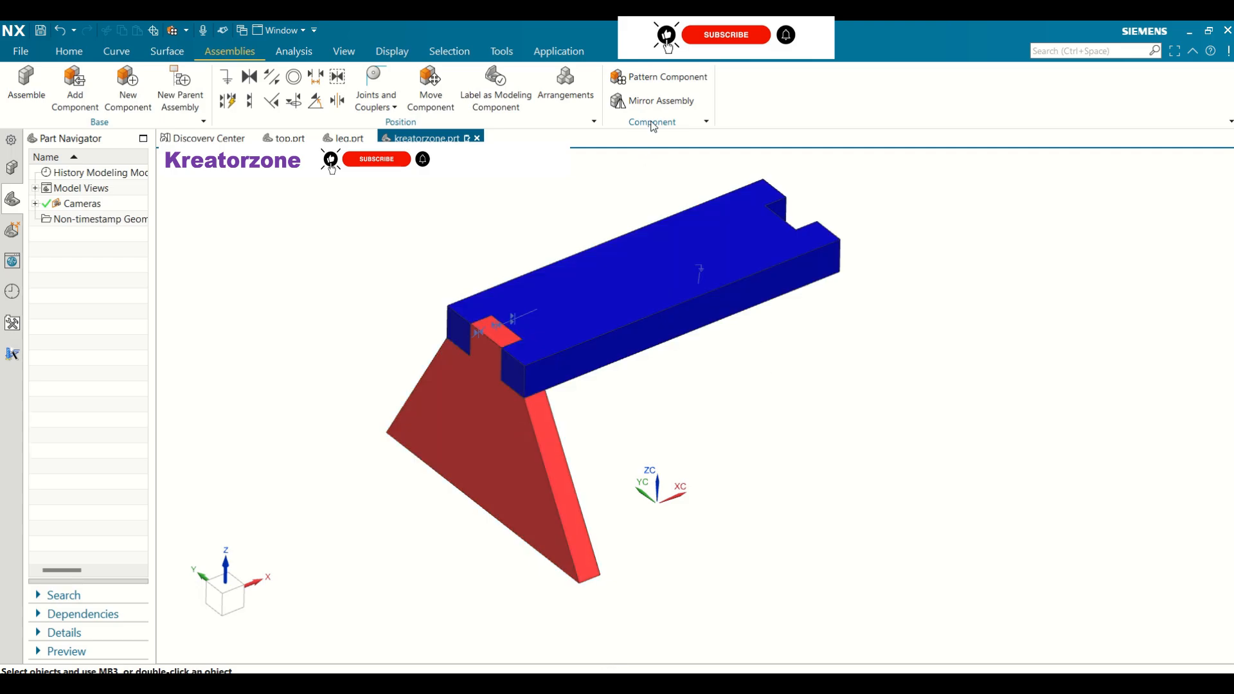
- Pattern the leg component linearly along the X-axis with a count of 2 and a pitch of 140 mm, placing the copy in the top's opposite notch
click(659, 81)
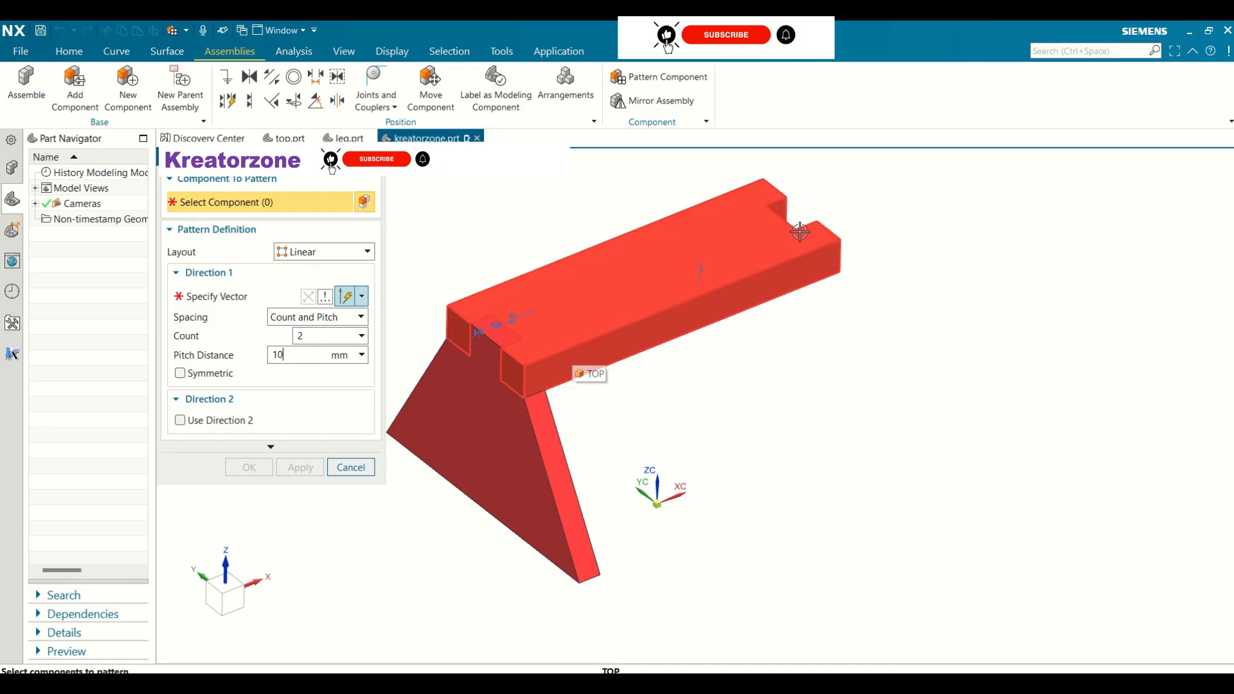
drag(293, 359, 269, 362)
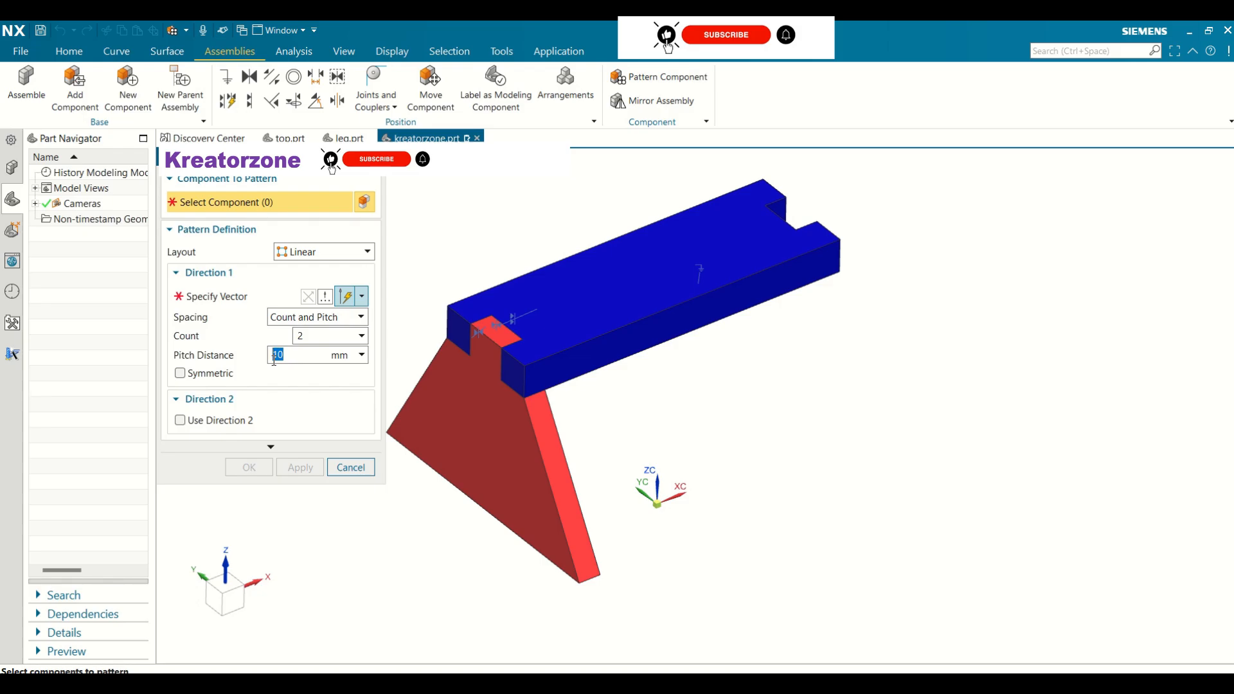
text(140)
key(Return)
click(476, 435)
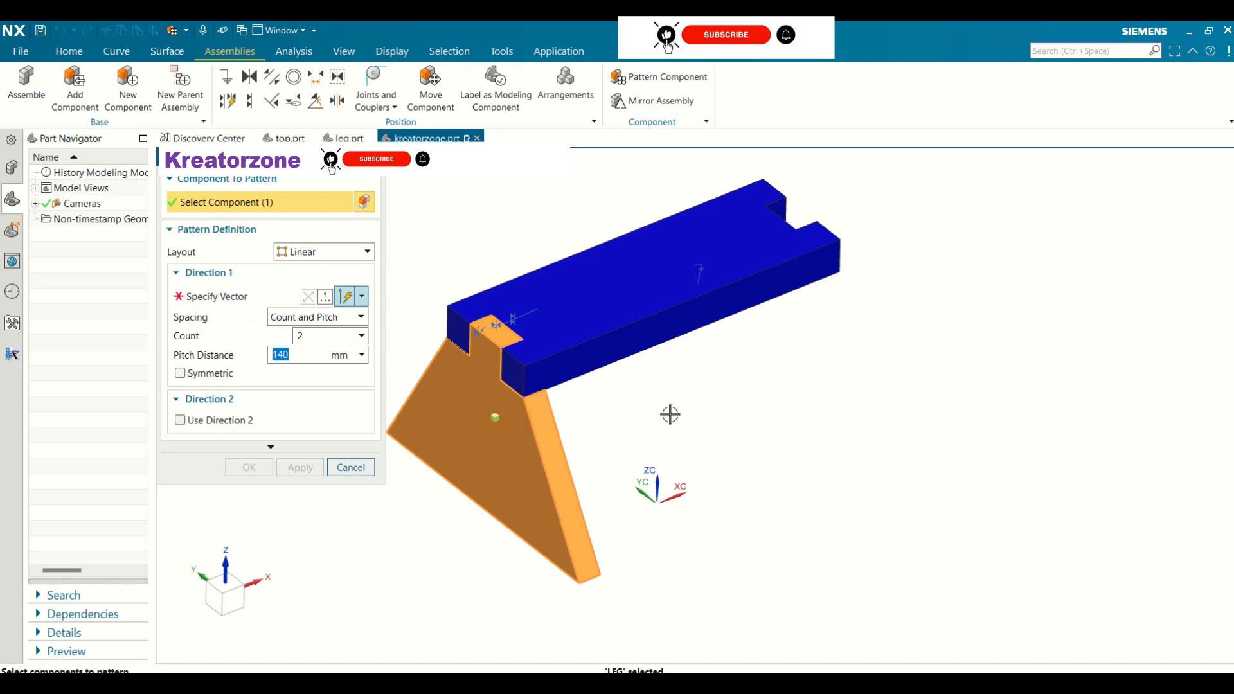
scroll(705, 416, up, 2)
scroll(707, 417, down, 4)
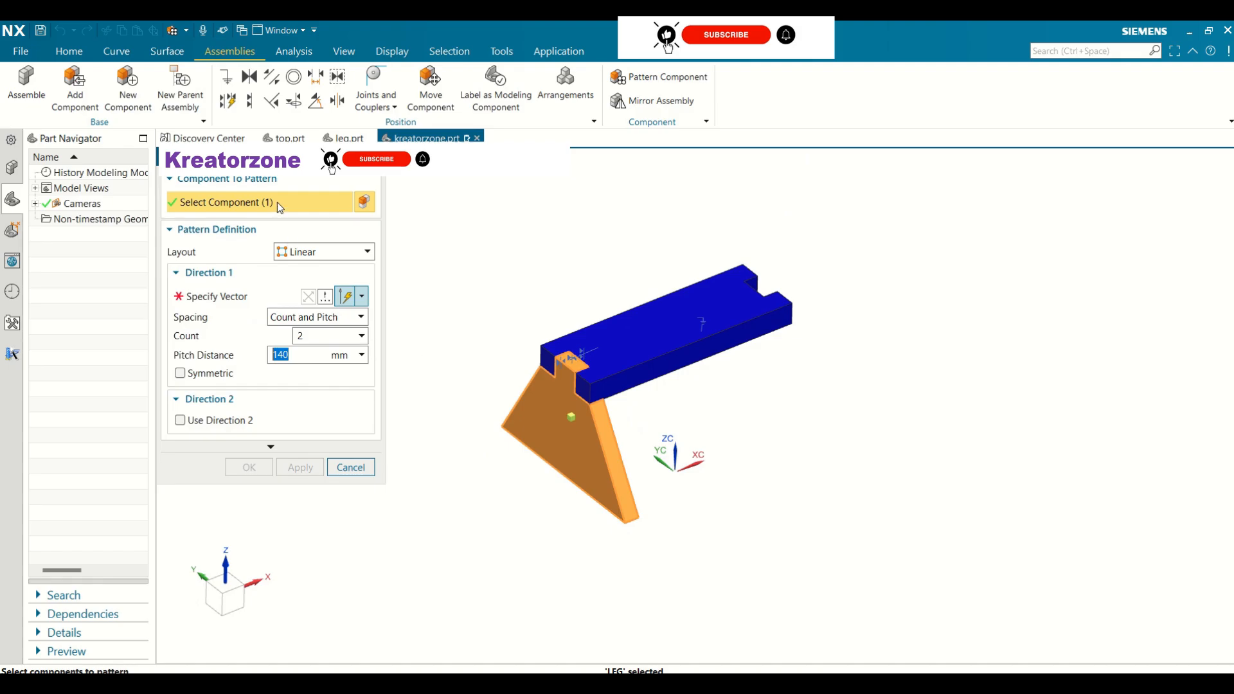
click(215, 294)
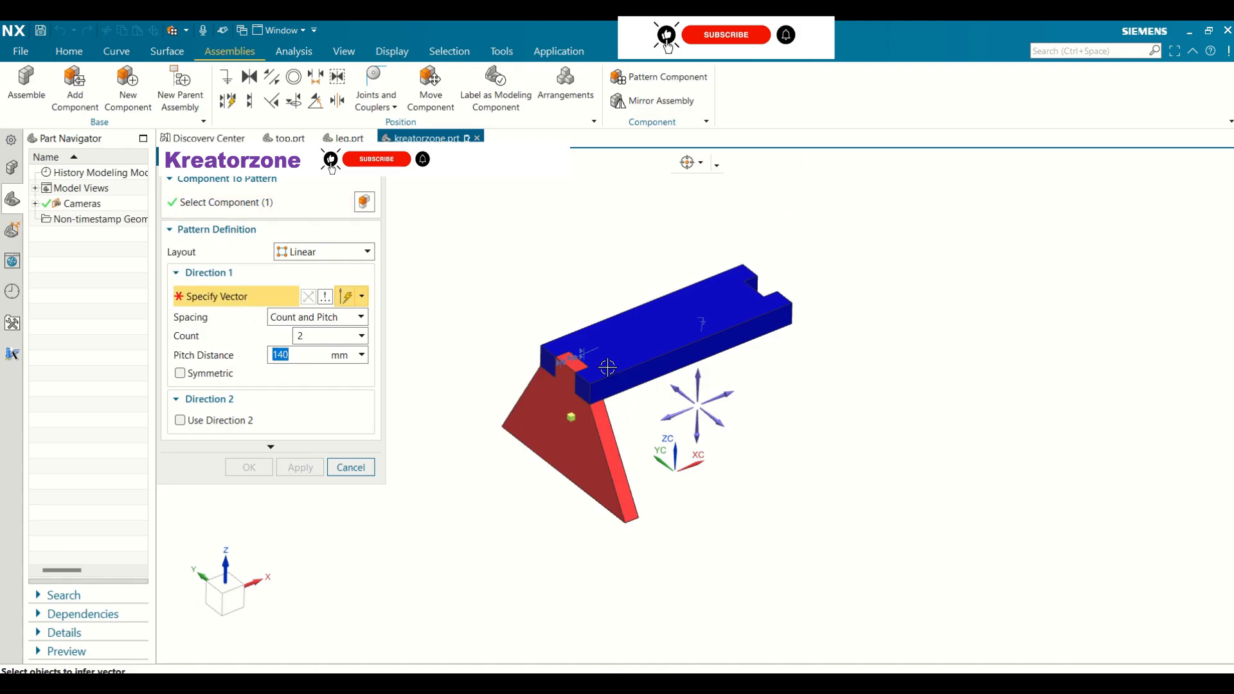
click(723, 393)
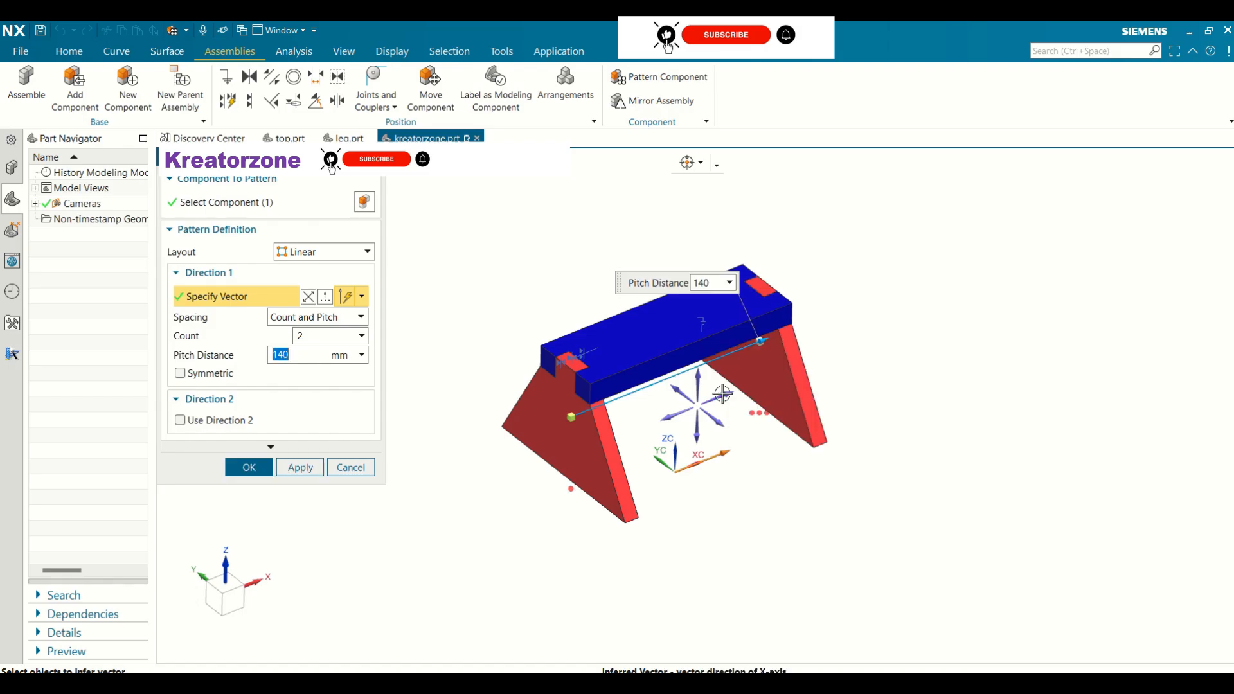
middle_drag(825, 322, 782, 297)
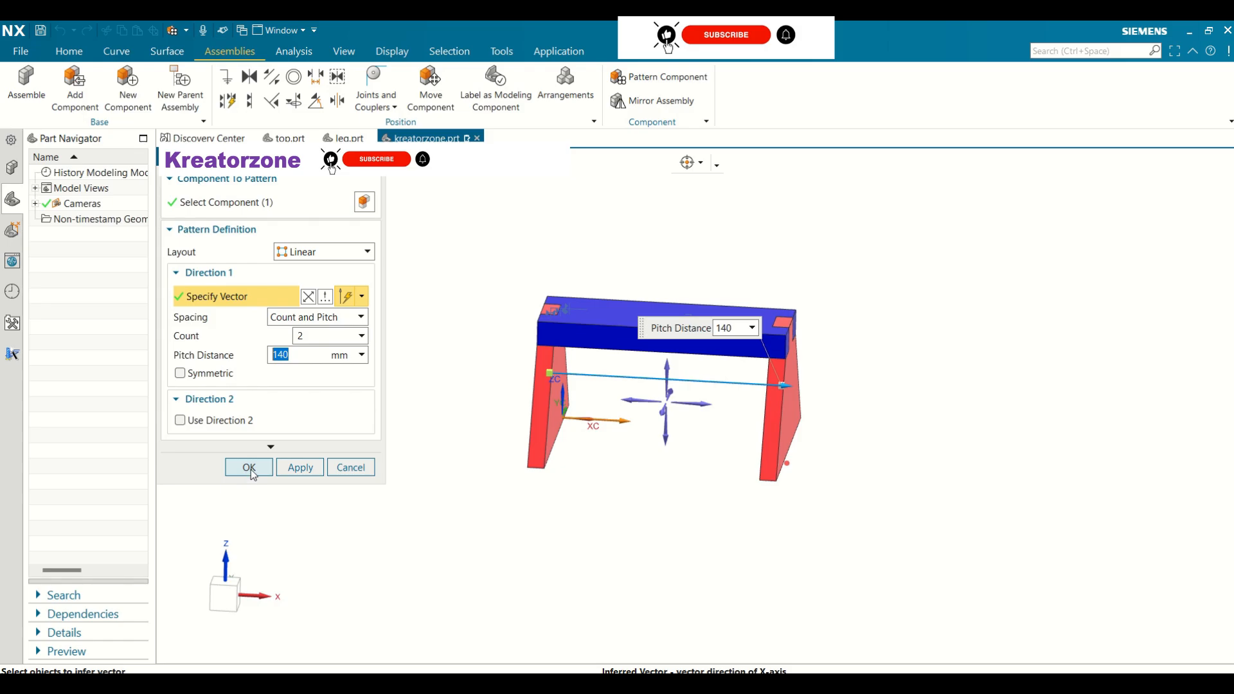
click(251, 467)
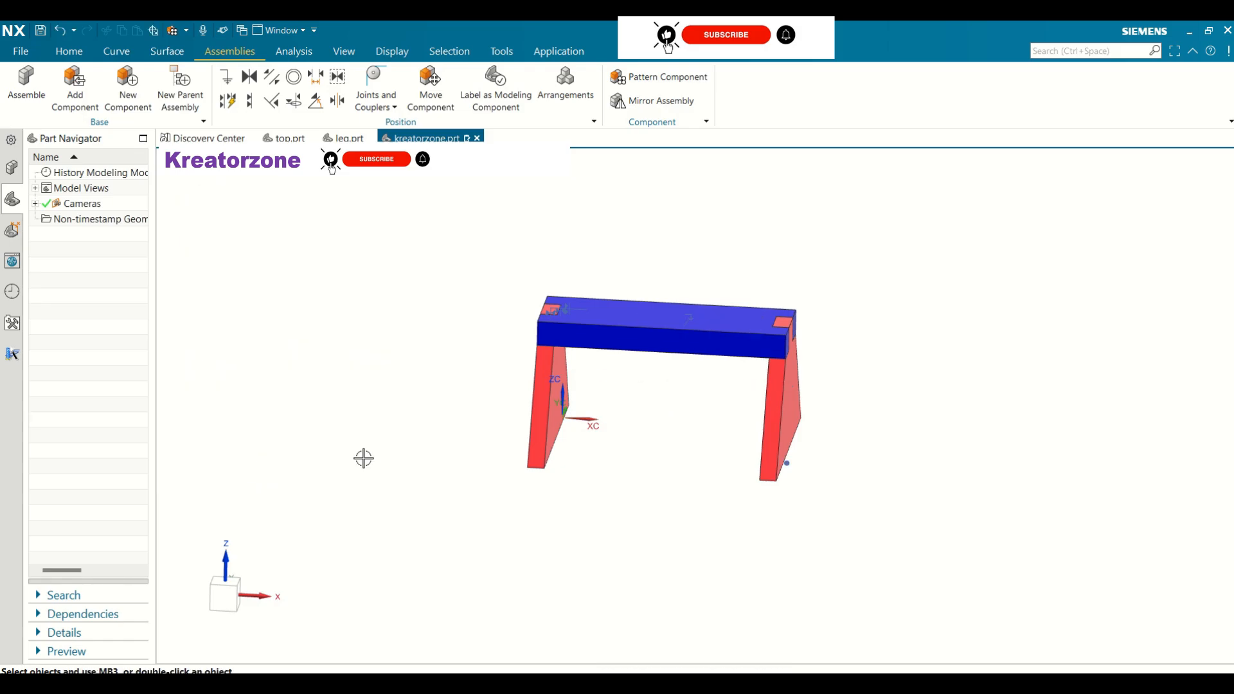
middle_drag(394, 401, 443, 490)
scroll(758, 386, up, 3)
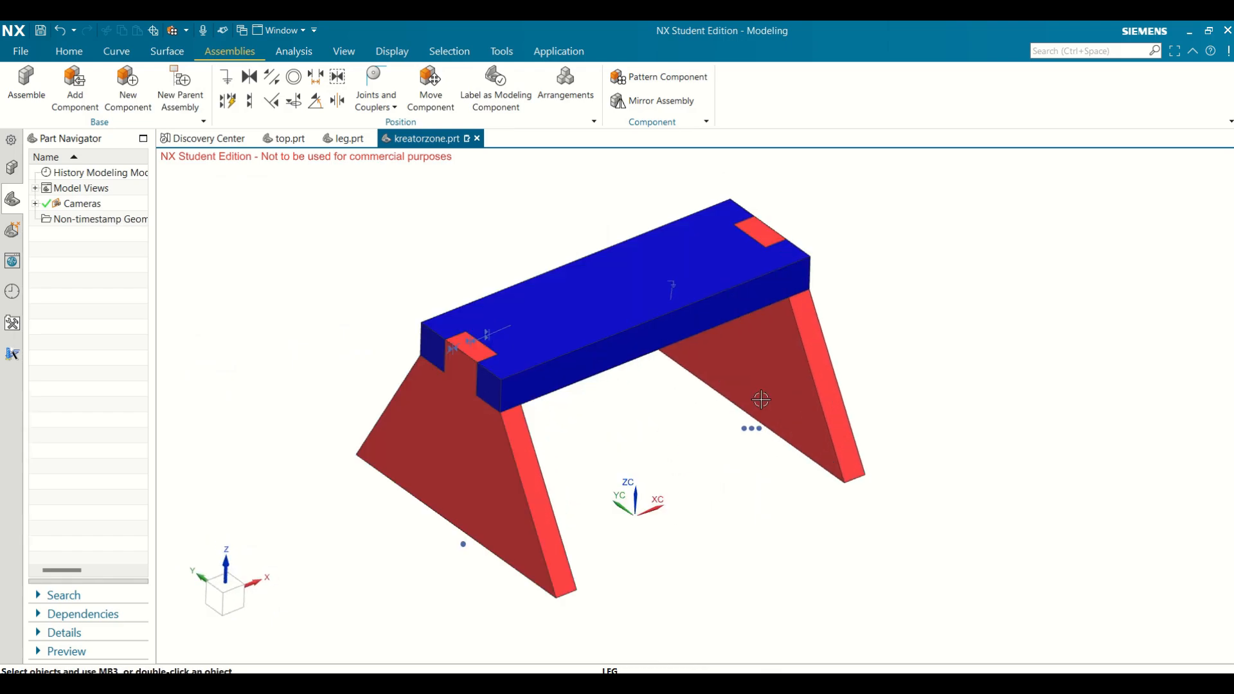